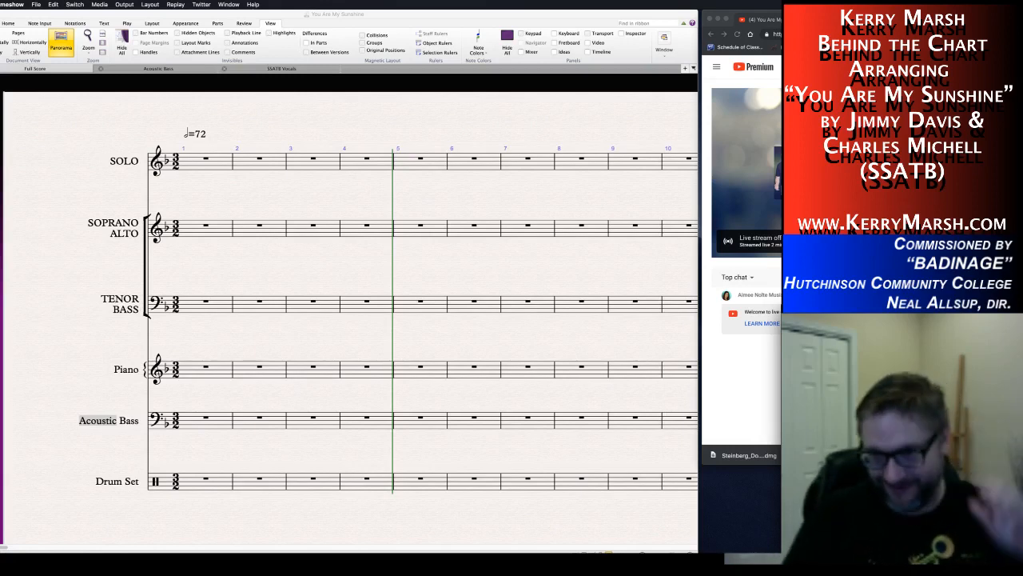
Switch to the browser's stream page and change the chat feed from Top chat to Live chat.
{"action": "left_click", "coordinate": [753, 369]}
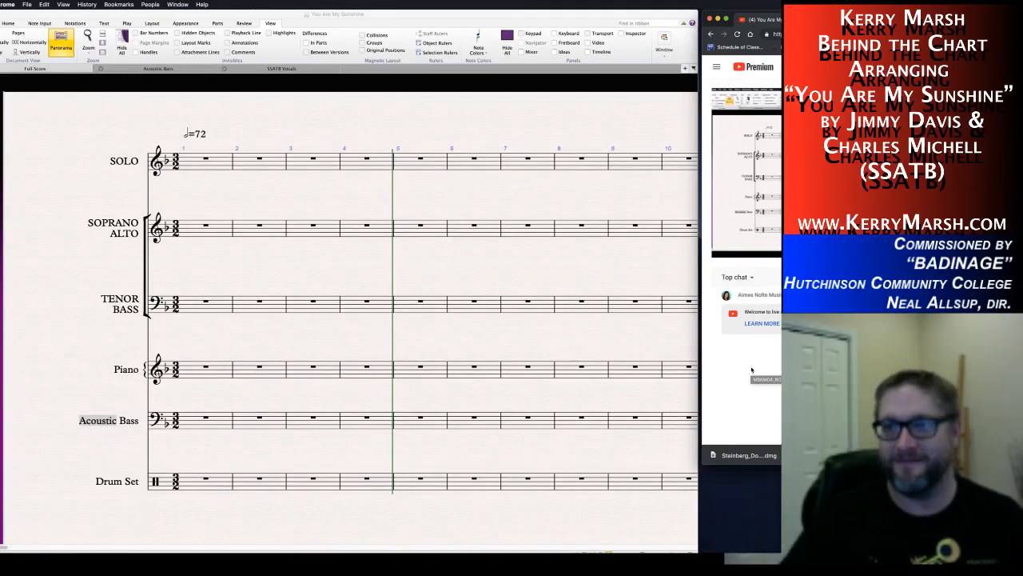
{"action": "mouse_move", "coordinate": [759, 251]}
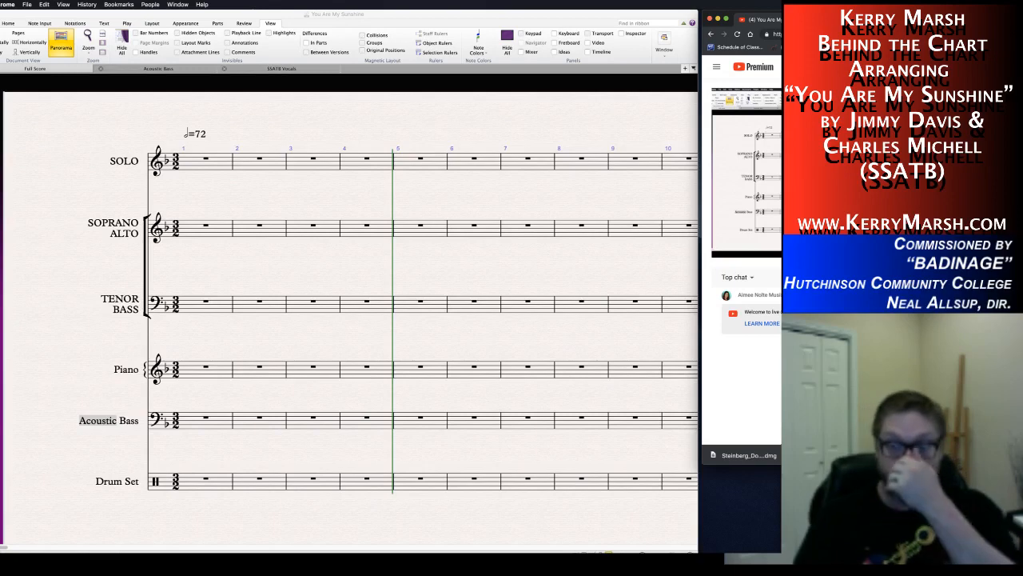
{"action": "left_click", "coordinate": [743, 289]}
{"action": "left_click", "coordinate": [749, 329]}
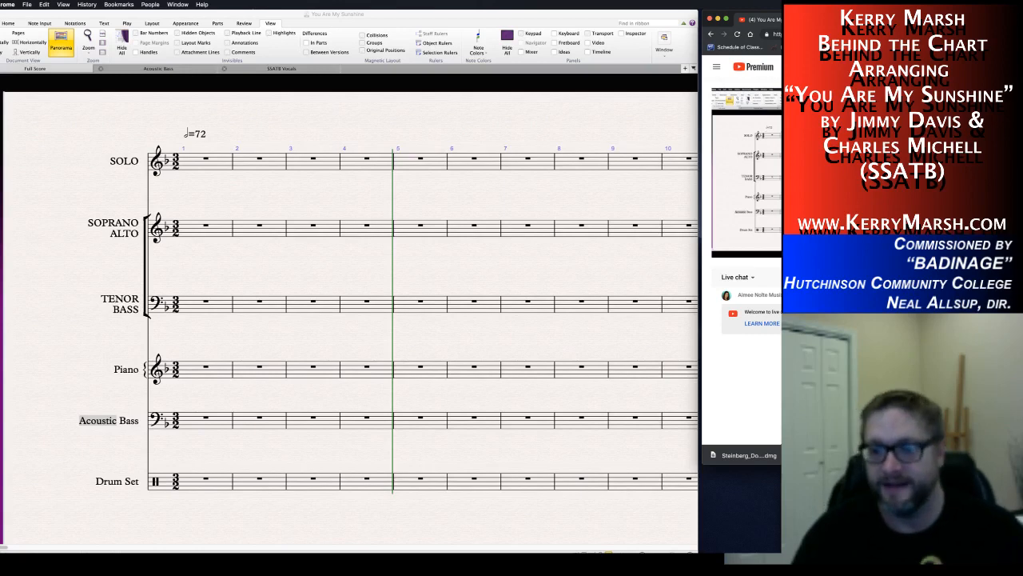
Move the browser window aside, switch to the Sibelius score and widen its window to show about eleven bars.
{"action": "left_click_drag", "start_coordinate": [839, 17], "coordinate": [817, 18]}
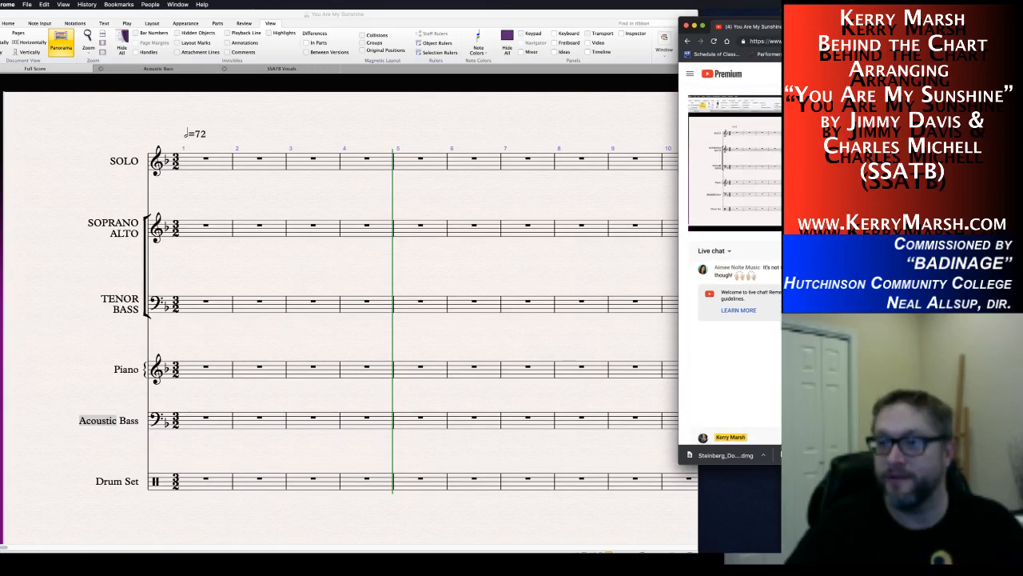
{"action": "left_click_drag", "start_coordinate": [816, 17], "coordinate": [894, 17]}
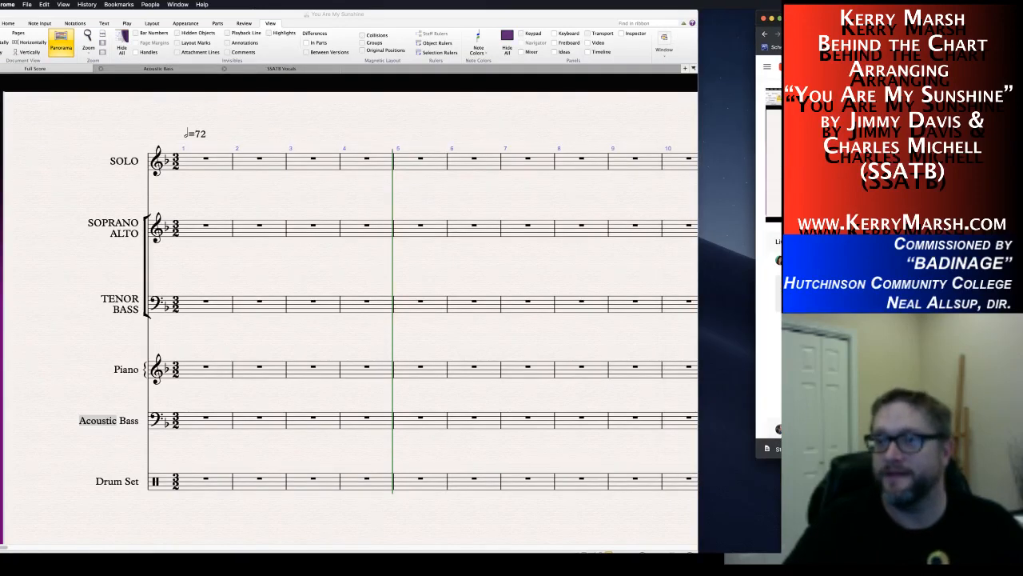
{"action": "left_click_drag", "start_coordinate": [894, 18], "coordinate": [902, 18]}
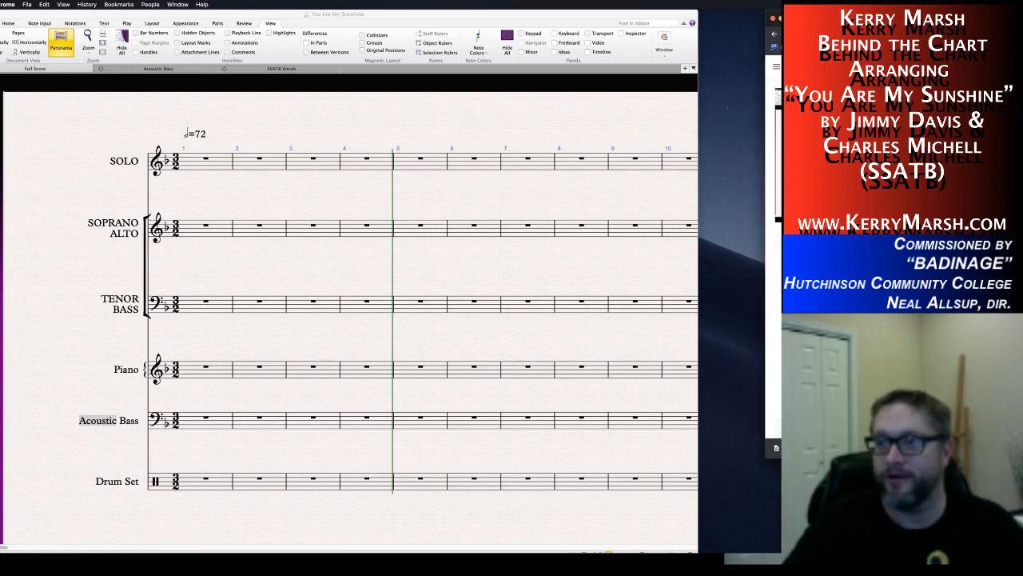
{"action": "left_click", "coordinate": [648, 13]}
{"action": "left_click_drag", "start_coordinate": [695, 14], "coordinate": [746, 14]}
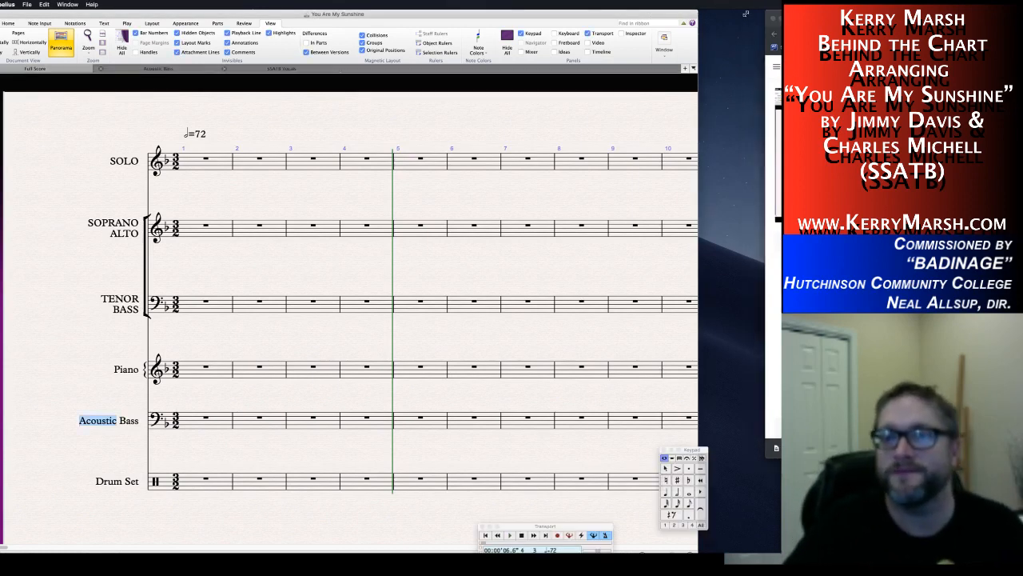
{"action": "left_click", "coordinate": [248, 110]}
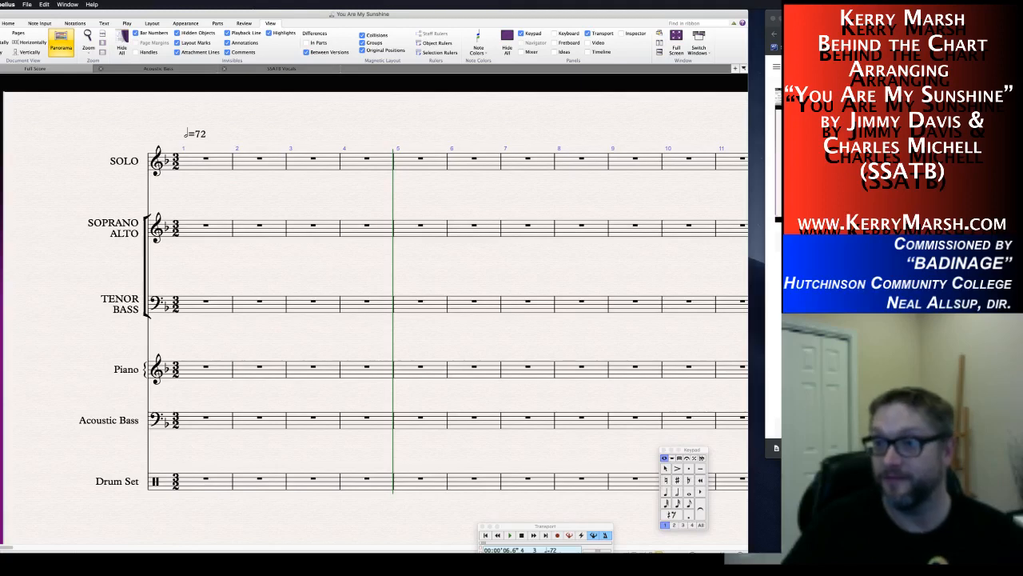
Switch to the LIVESTREAM SETUP window, bring it into view to check the shot layers, and move it back out.
{"action": "key", "text": "super+Tab"}
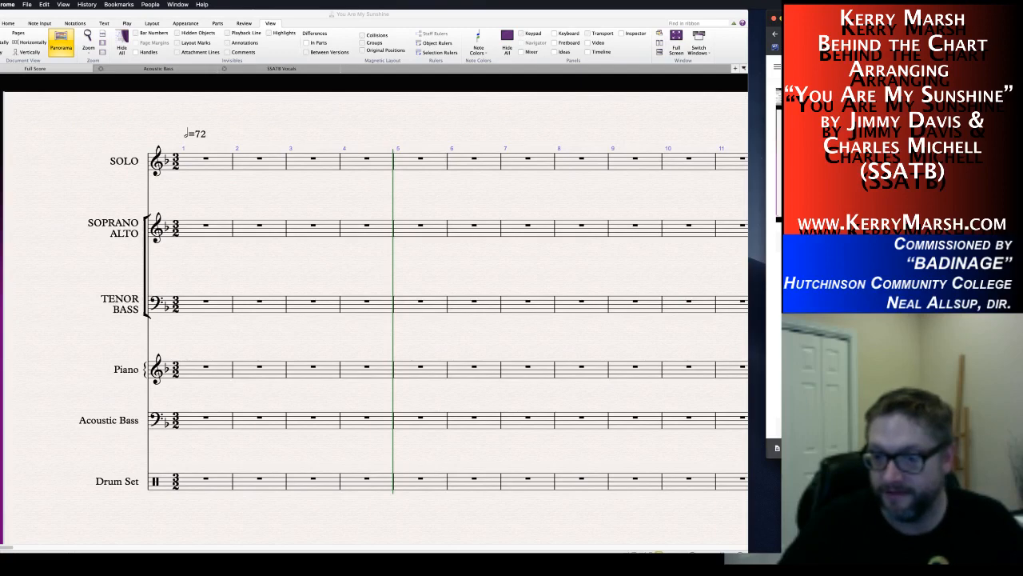
{"action": "key", "text": "super+Tab"}
{"action": "left_click_drag", "start_coordinate": [976, 301], "coordinate": [614, 268]}
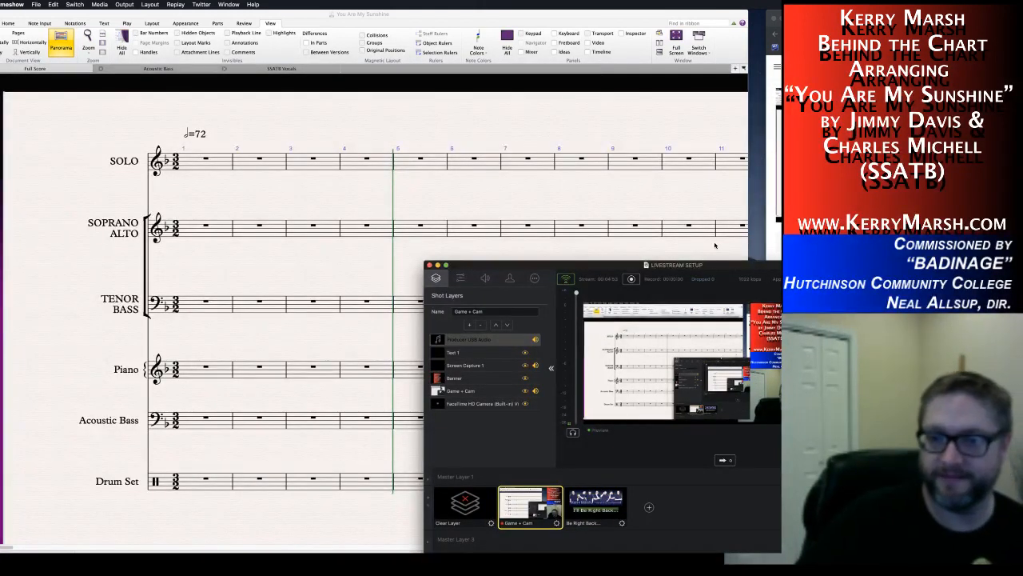
{"action": "left_click_drag", "start_coordinate": [636, 264], "coordinate": [1009, 300]}
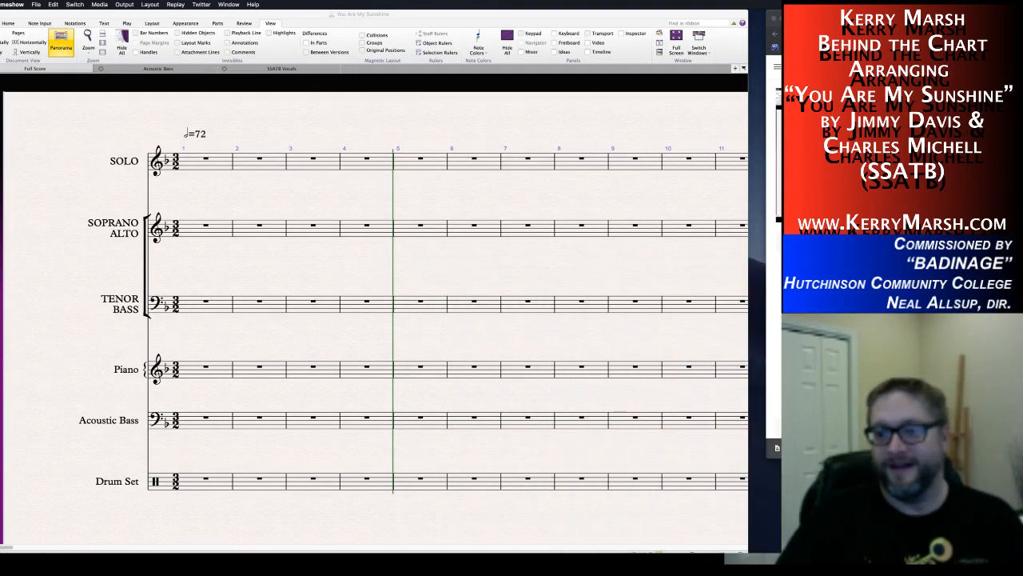
Return to the score and place an Atonal/No key key signature at the start of bar 1.
{"action": "left_click", "coordinate": [497, 261]}
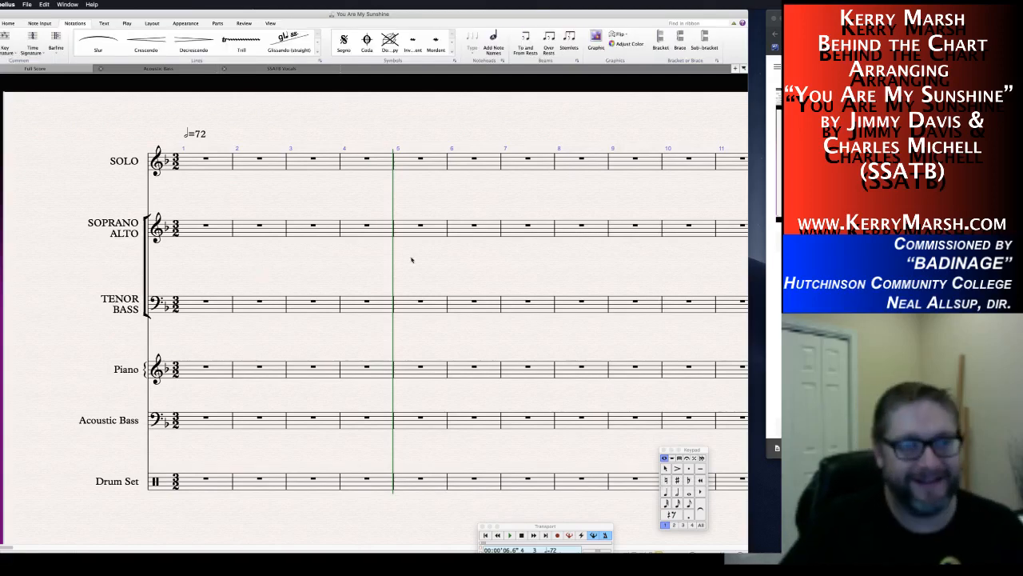
{"action": "left_click", "coordinate": [7, 42]}
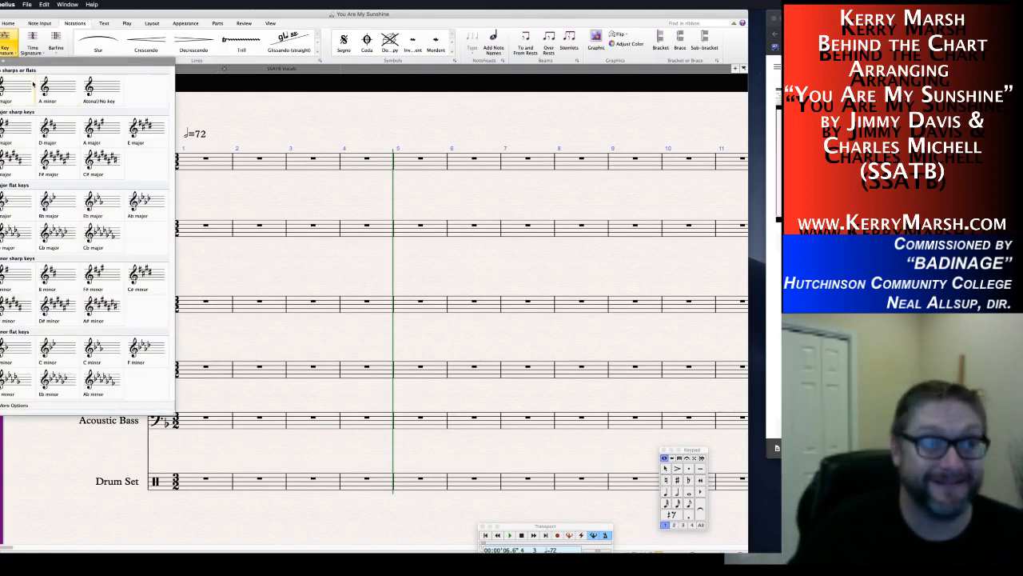
{"action": "left_click", "coordinate": [100, 89]}
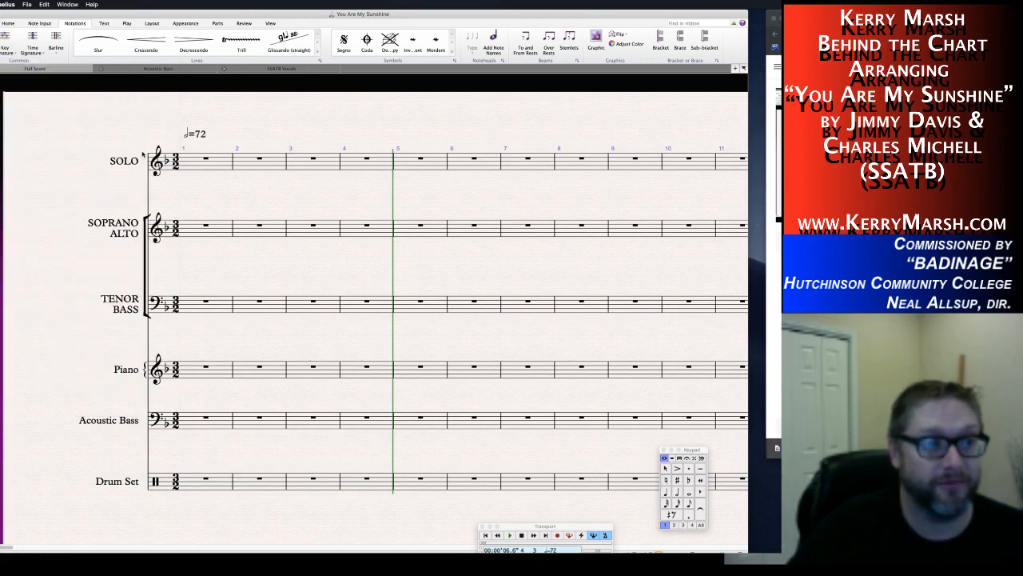
{"action": "left_click", "coordinate": [163, 163]}
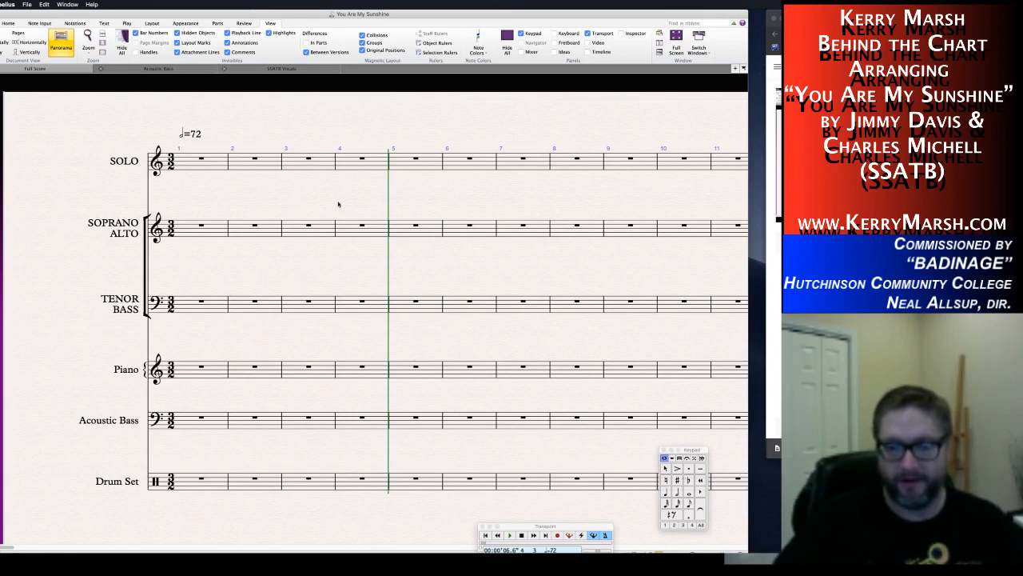
Move the Keypad panel off the score and return the playback line to the beginning.
{"action": "left_click_drag", "start_coordinate": [689, 451], "coordinate": [780, 479]}
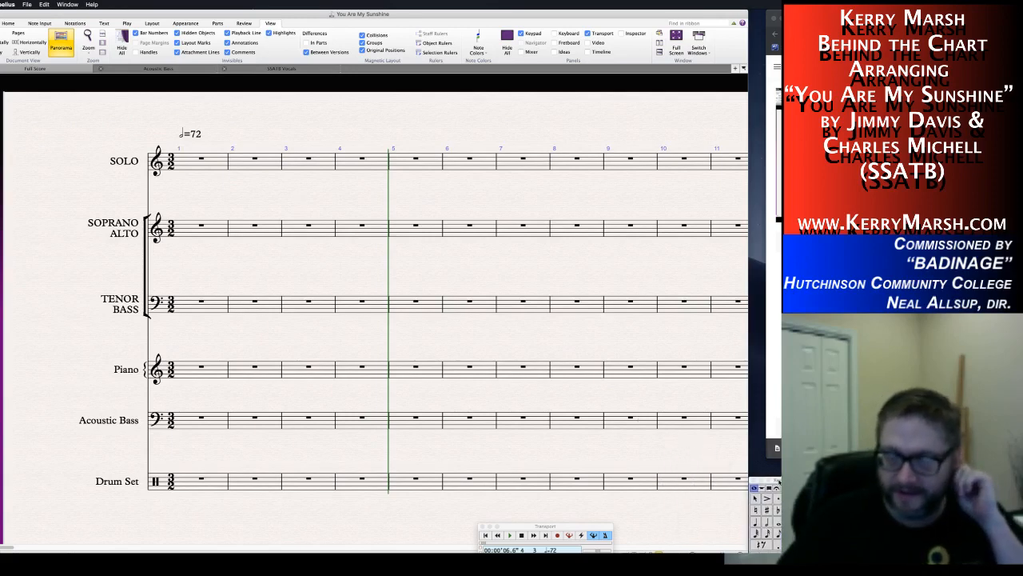
{"action": "left_click", "coordinate": [485, 534]}
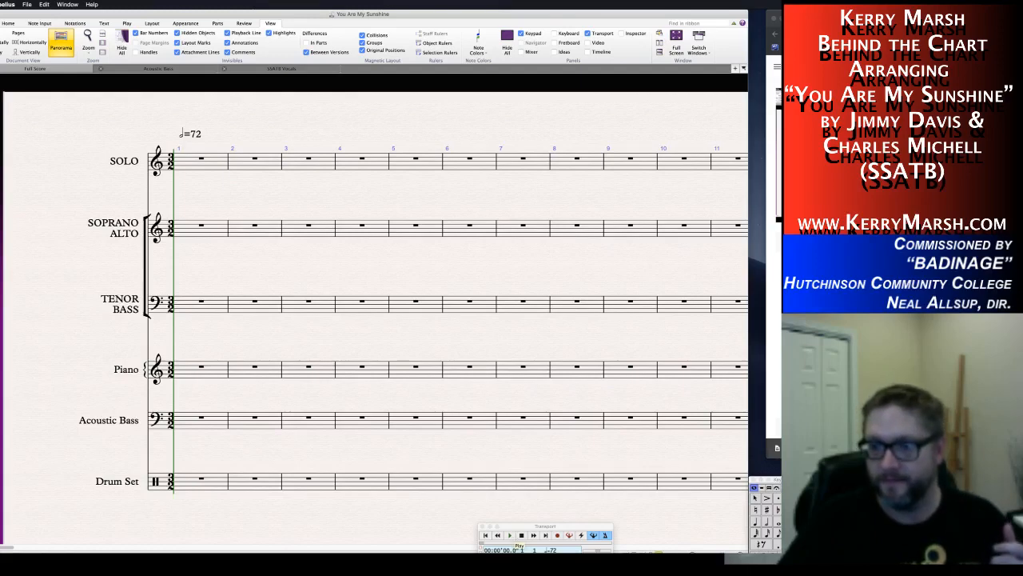
{"action": "key", "text": "super+Tab"}
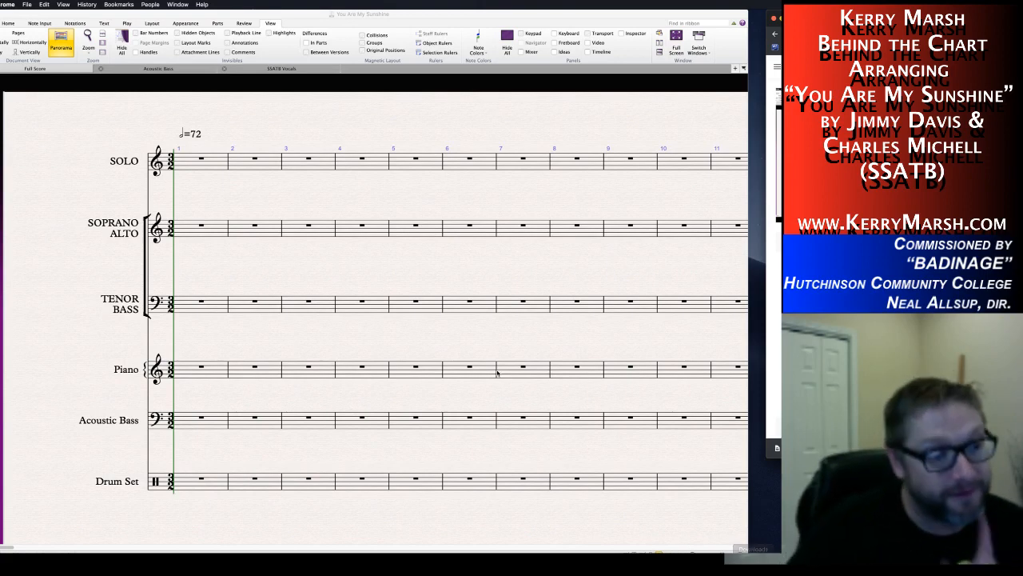
{"action": "left_click", "coordinate": [255, 331]}
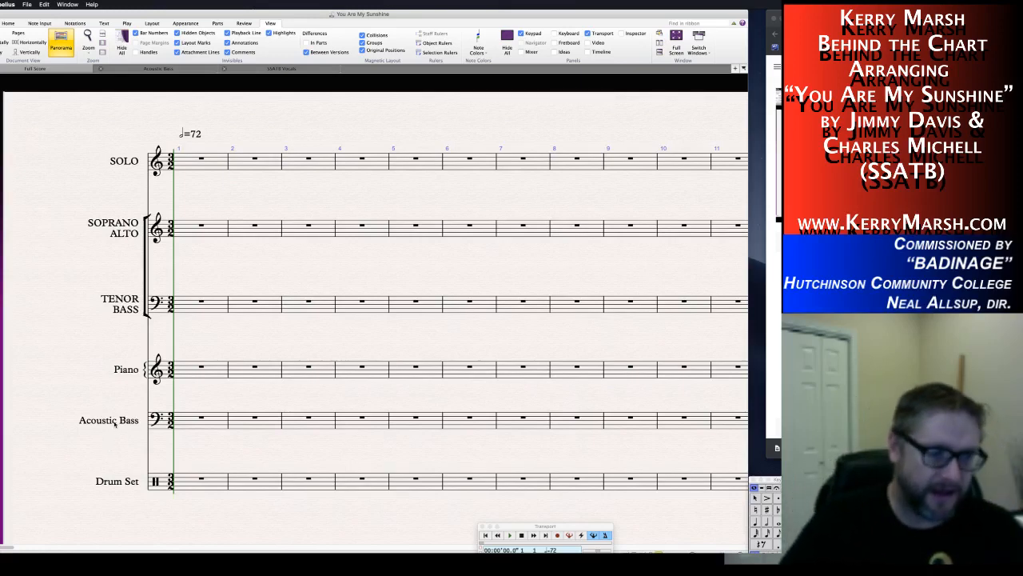
Rename the Acoustic Bass staff to Electric Bass.
{"action": "double_click", "coordinate": [114, 423]}
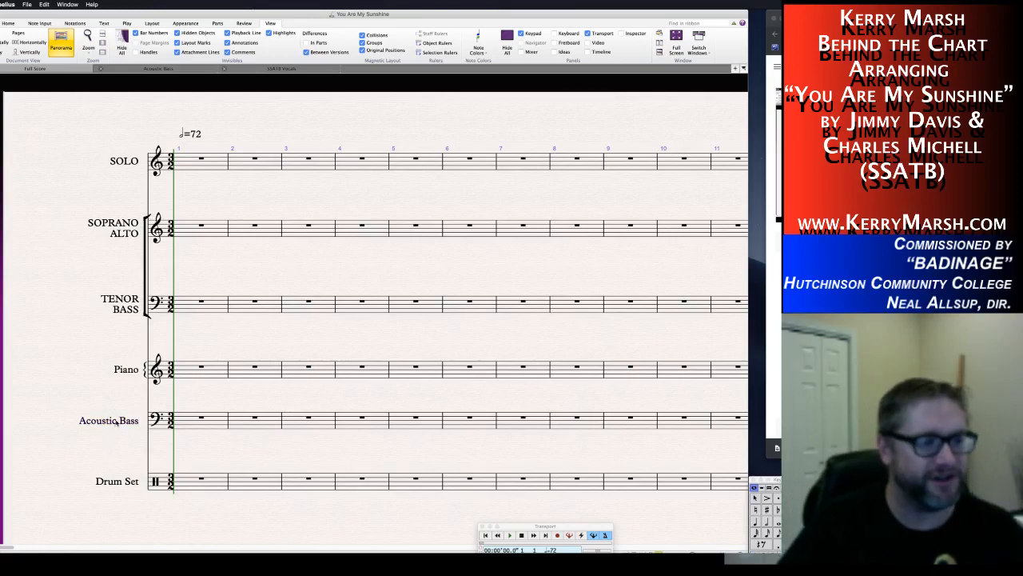
{"action": "left_click_drag", "start_coordinate": [118, 422], "coordinate": [48, 427]}
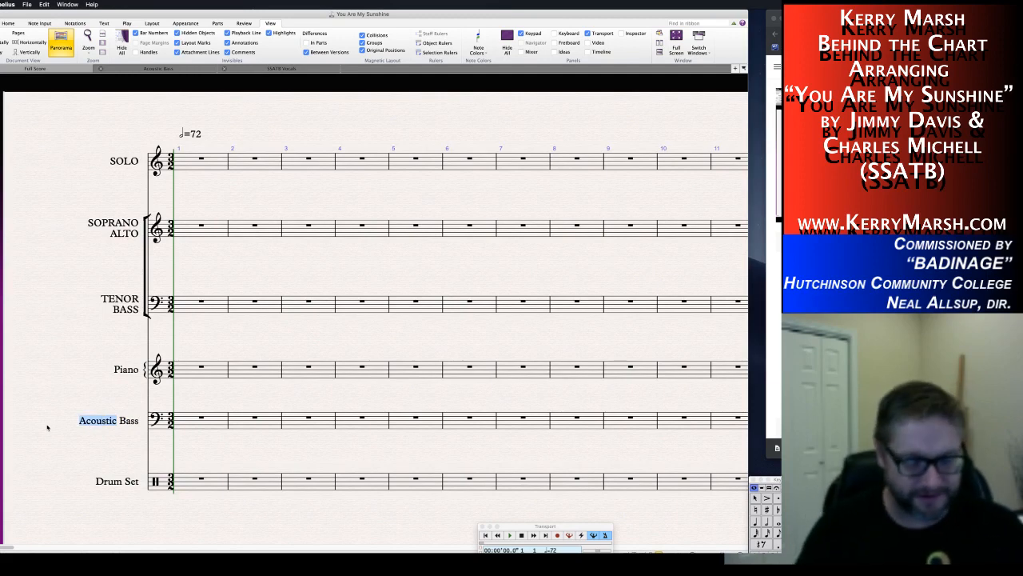
{"action": "type", "text": "Electri"}
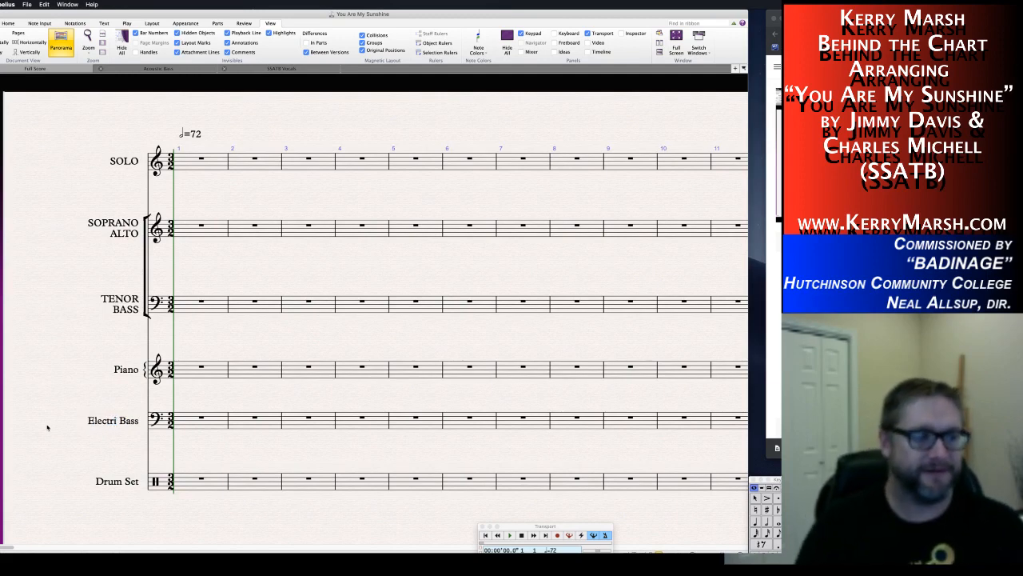
{"action": "type", "text": "c"}
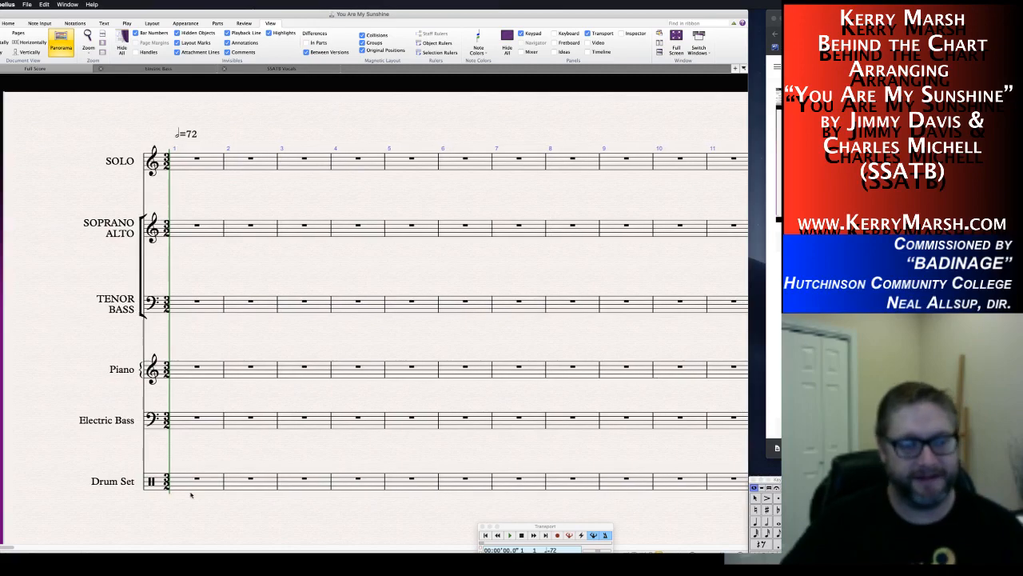
{"action": "left_click", "coordinate": [214, 481]}
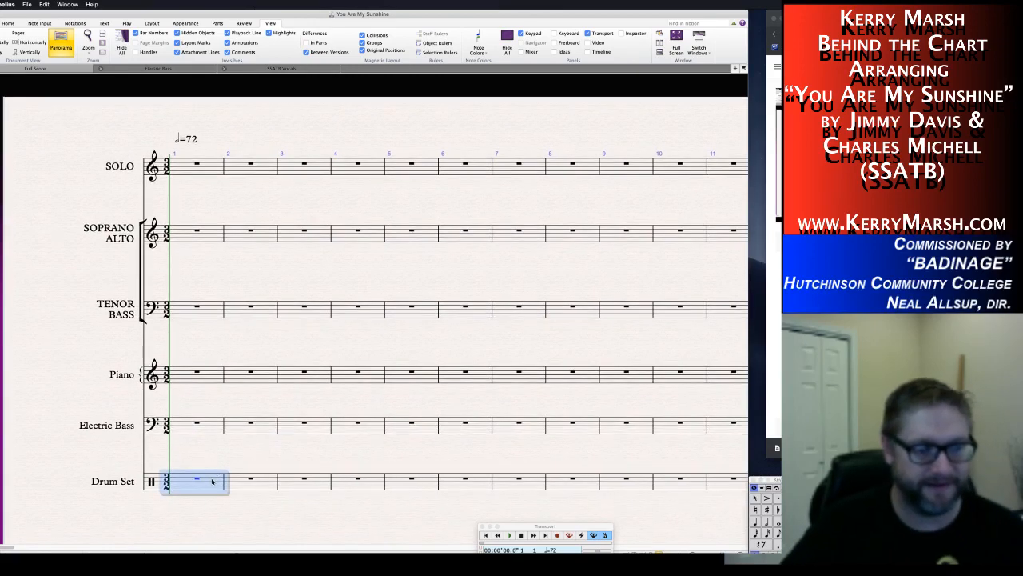
{"action": "key", "text": "Escape"}
{"action": "scroll", "coordinate": [254, 542], "scroll_direction": "right", "scroll_amount": 10}
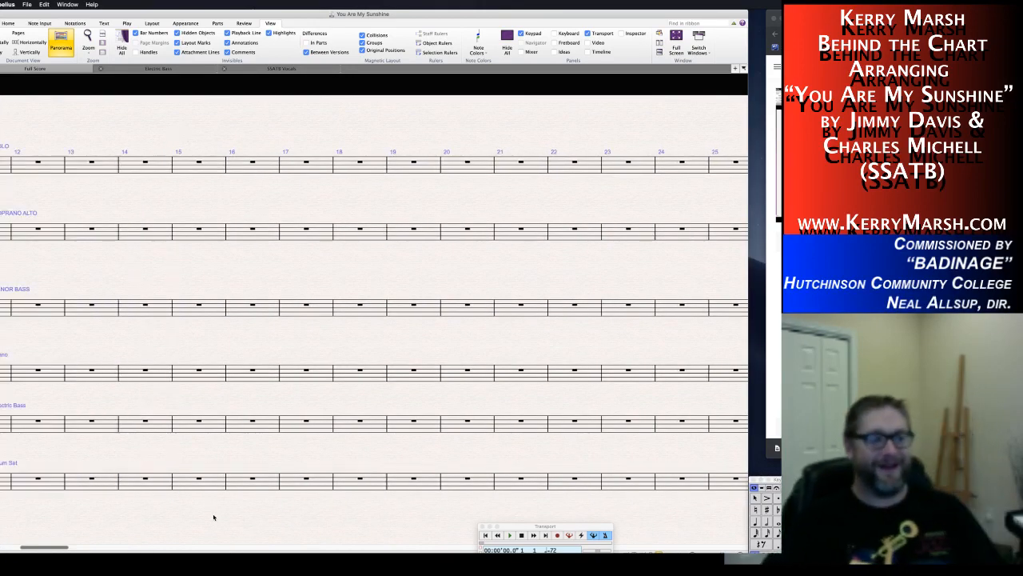
{"action": "key", "text": "super+Home"}
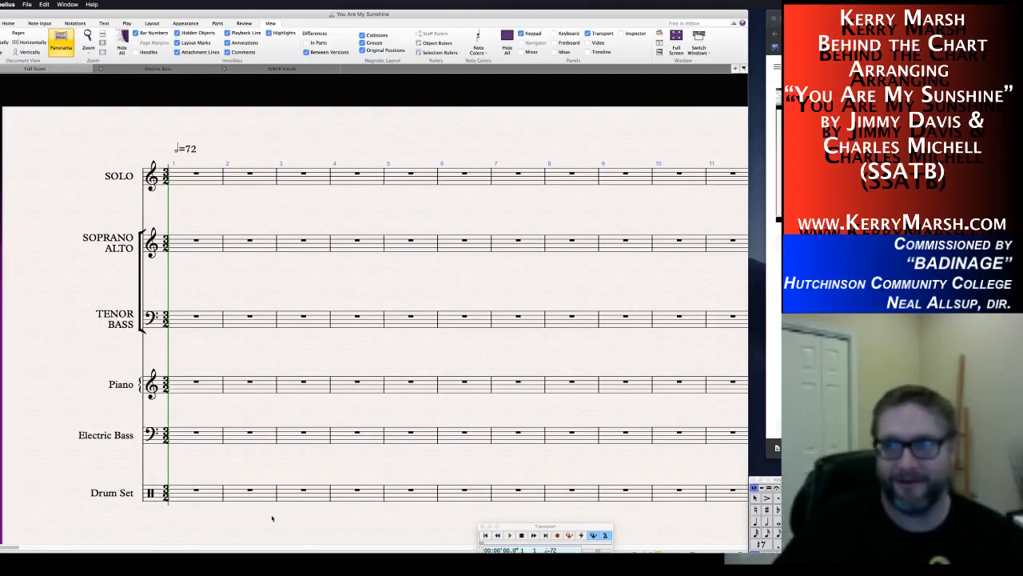
{"action": "scroll", "coordinate": [272, 518], "scroll_direction": "right", "scroll_amount": 2}
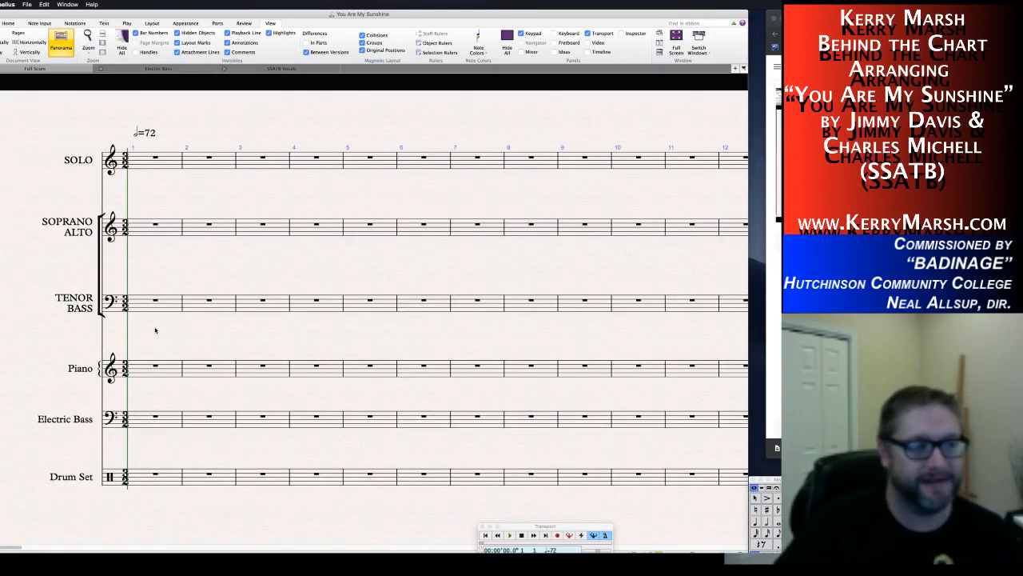
{"action": "left_click", "coordinate": [166, 421]}
{"action": "scroll", "coordinate": [167, 420], "scroll_direction": "down", "scroll_amount": 1}
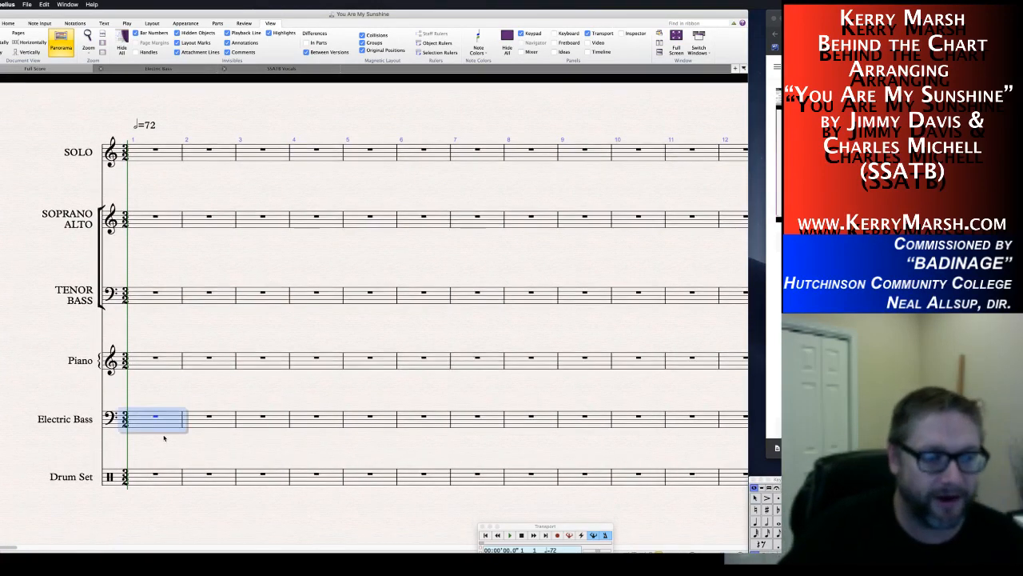
{"action": "key", "text": "Escape"}
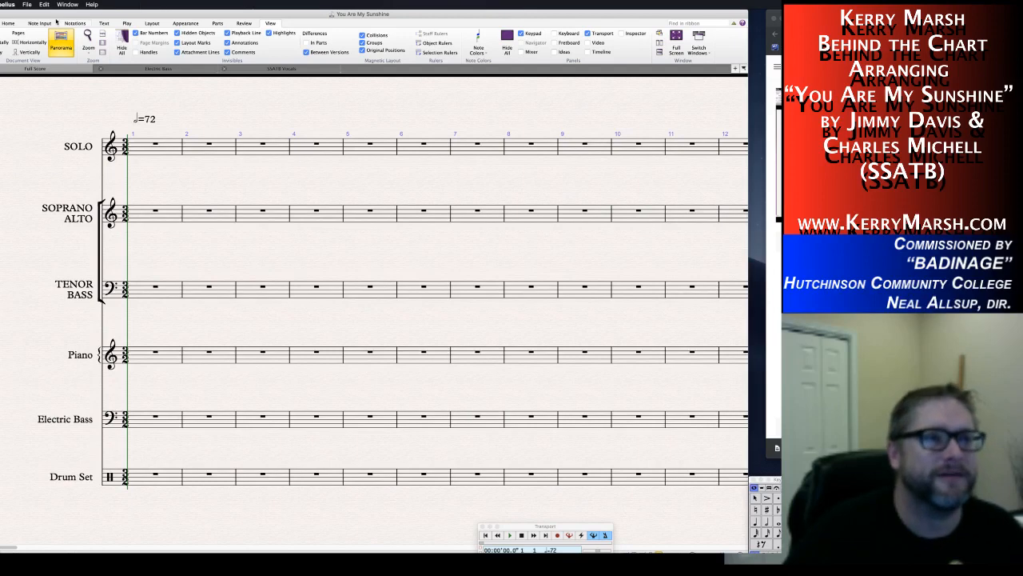
Add a two-staff Piano from the Jazz Instruments rhythm section to the score and delete the single-staff Piano.
{"action": "left_click", "coordinate": [6, 22]}
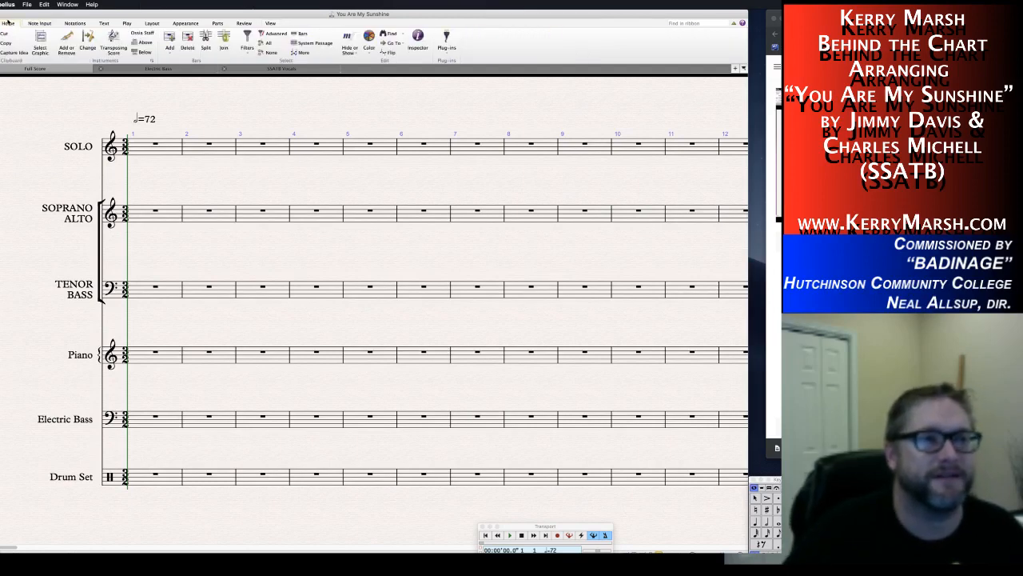
{"action": "left_click", "coordinate": [66, 40]}
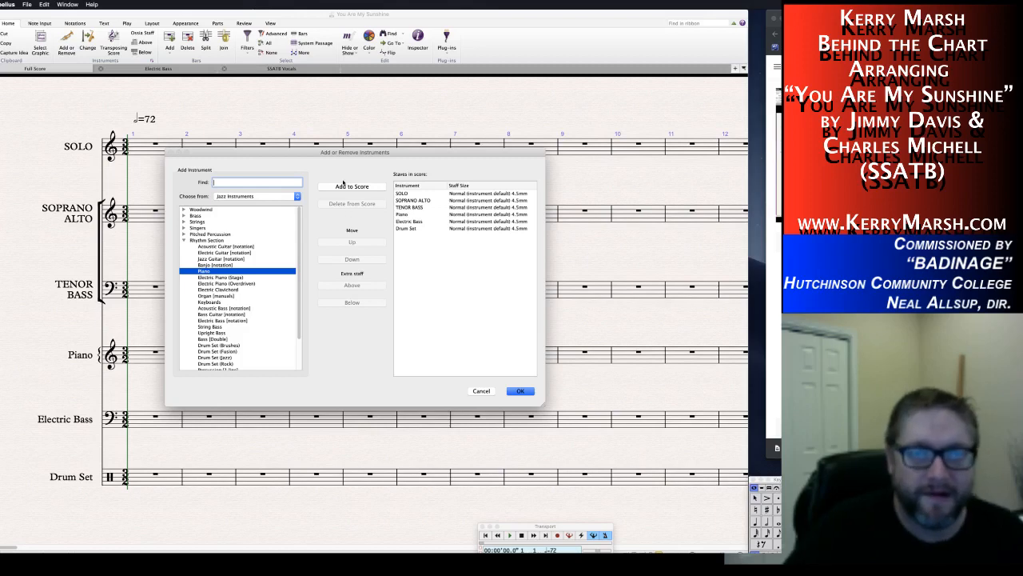
{"action": "left_click", "coordinate": [346, 185]}
{"action": "left_click", "coordinate": [404, 227]}
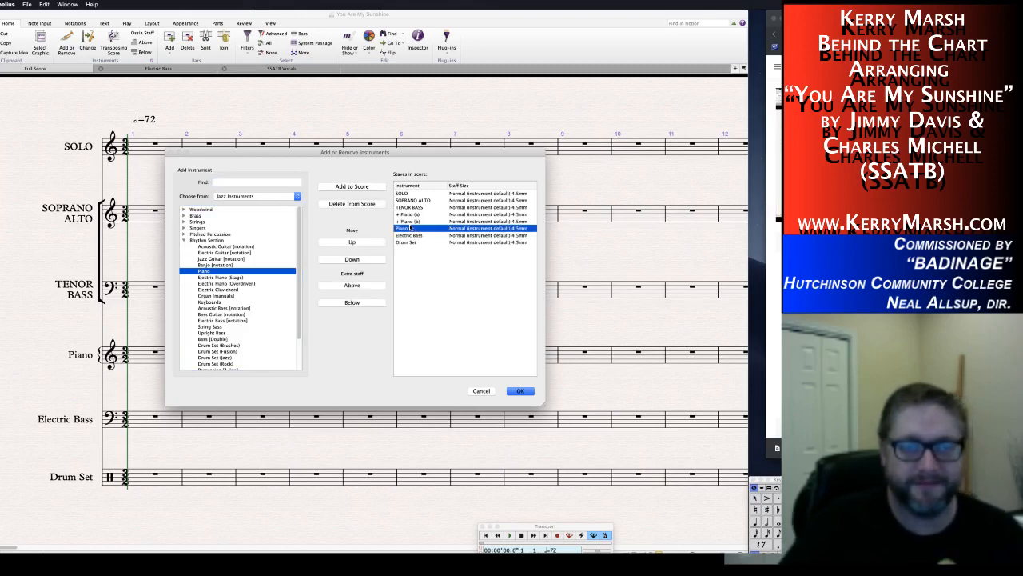
{"action": "left_click", "coordinate": [360, 204]}
{"action": "left_click", "coordinate": [416, 292]}
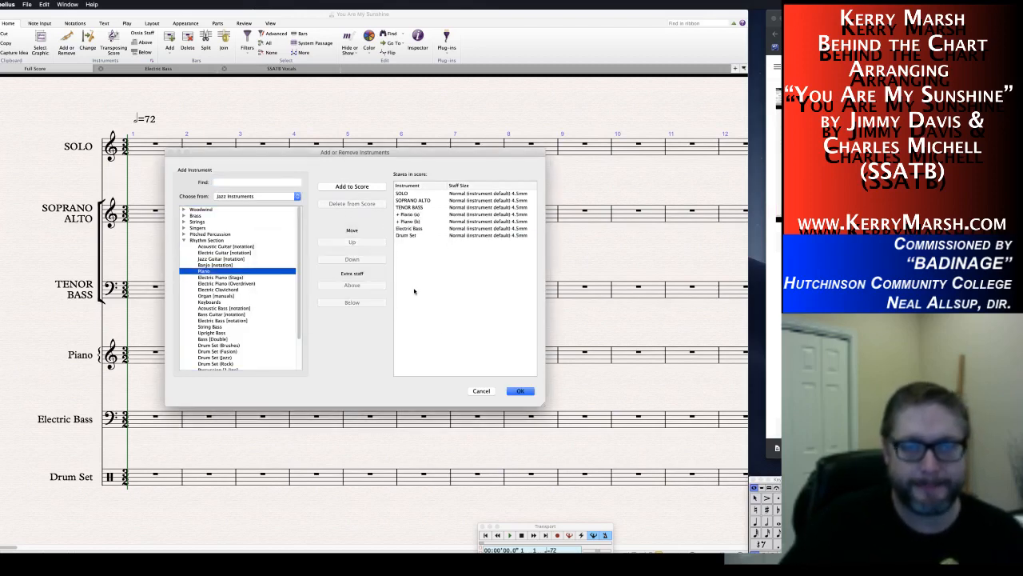
{"action": "left_click", "coordinate": [521, 391]}
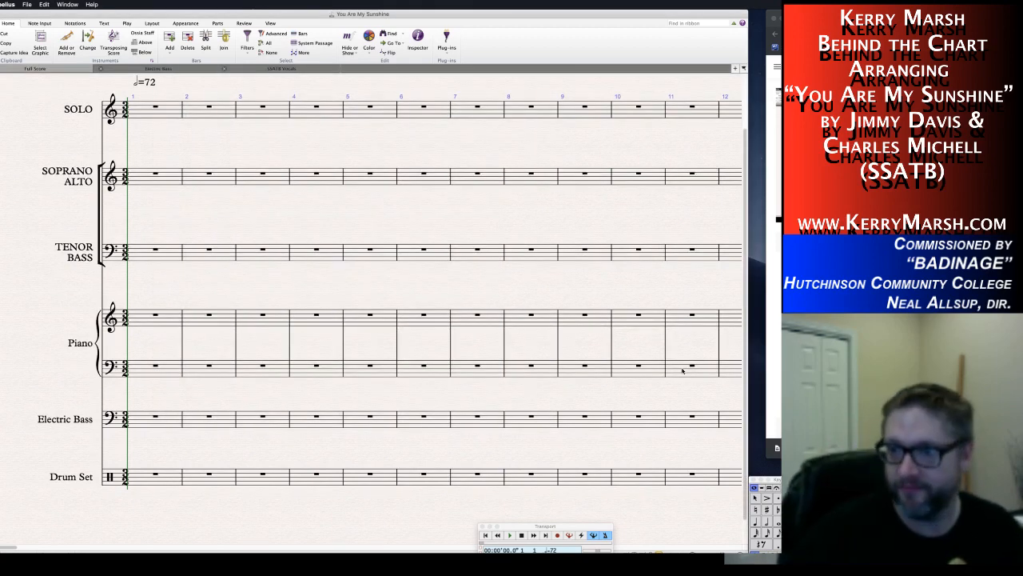
{"action": "scroll", "coordinate": [347, 317], "scroll_direction": "left", "scroll_amount": 1}
{"action": "scroll", "coordinate": [346, 316], "scroll_direction": "up", "scroll_amount": 1}
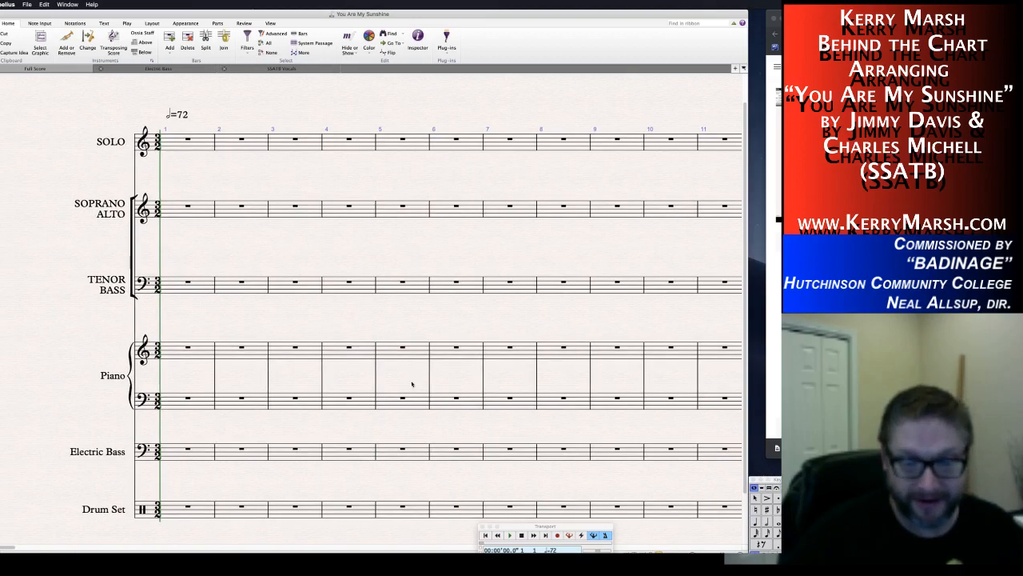
{"action": "scroll", "coordinate": [326, 308], "scroll_direction": "right", "scroll_amount": 2}
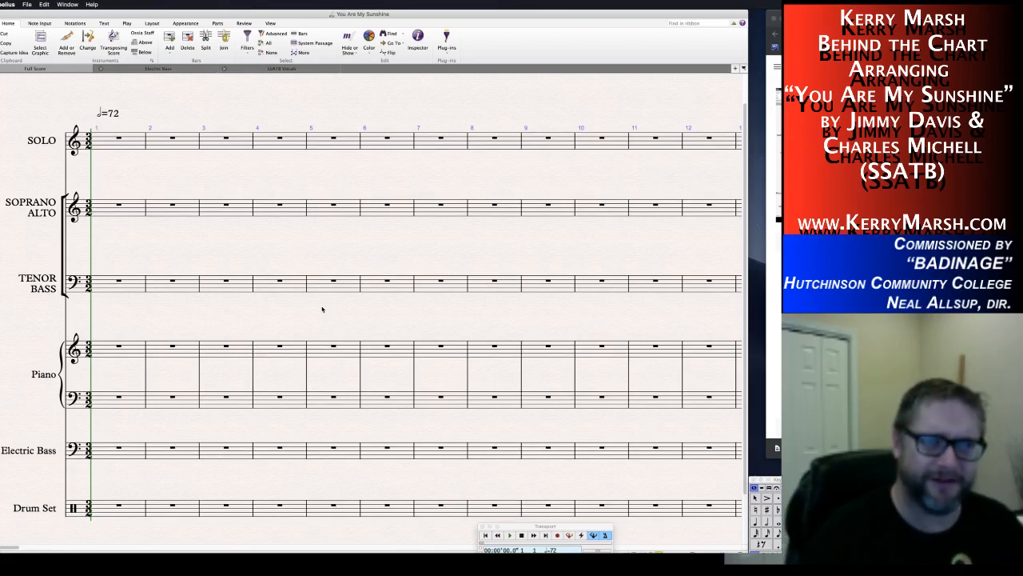
{"action": "mouse_move", "coordinate": [185, 310]}
{"action": "left_mouse_down"}
{"action": "mouse_move", "coordinate": [196, 316]}
{"action": "mouse_move", "coordinate": [181, 305]}
{"action": "left_mouse_up"}
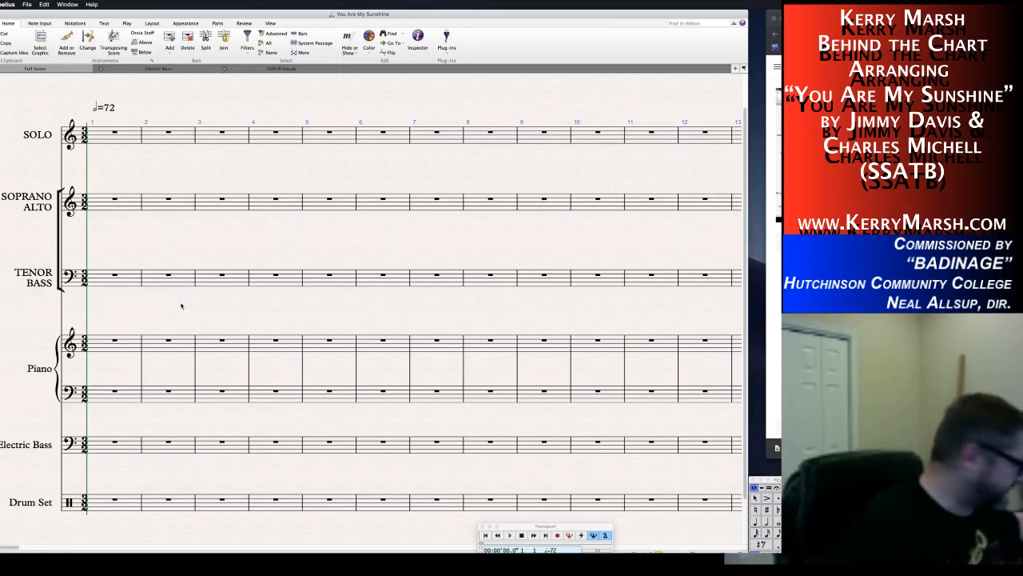
{"action": "left_click", "coordinate": [138, 274]}
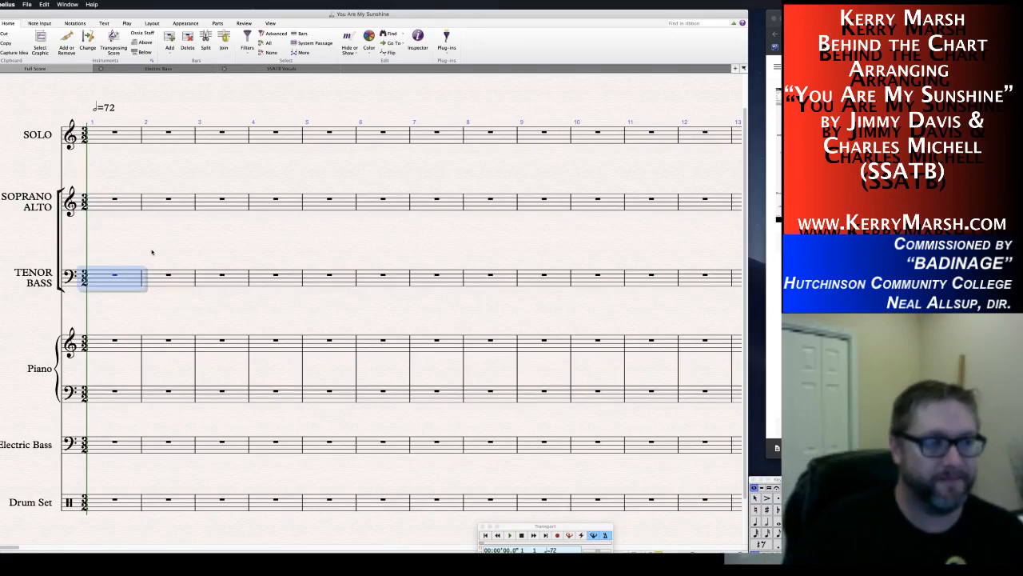
{"action": "left_click", "coordinate": [123, 200]}
{"action": "left_click", "coordinate": [130, 237]}
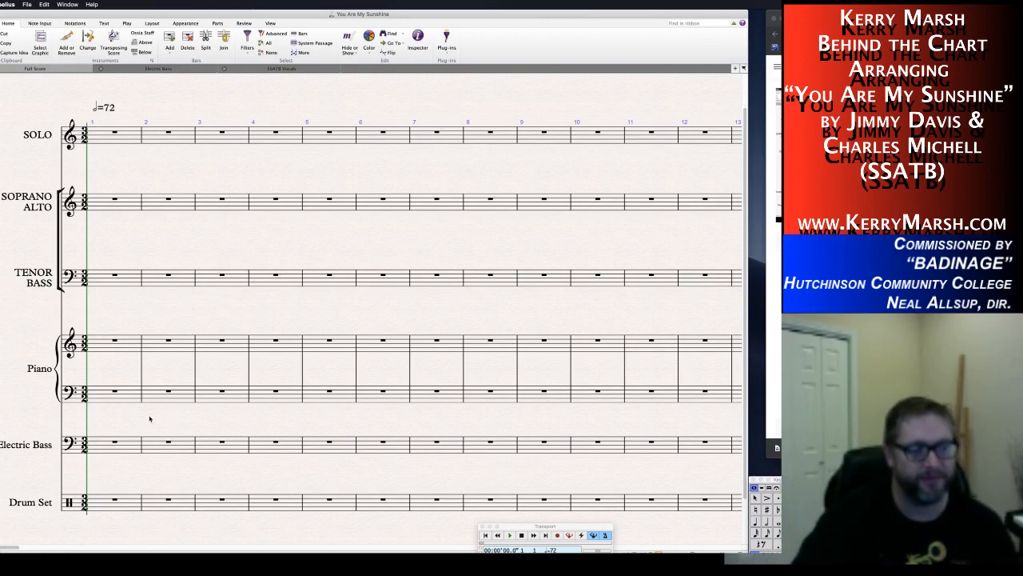
Enter an eighth-note D at the start of bar 1 on the Electric Bass staff.
{"action": "left_click", "coordinate": [131, 446]}
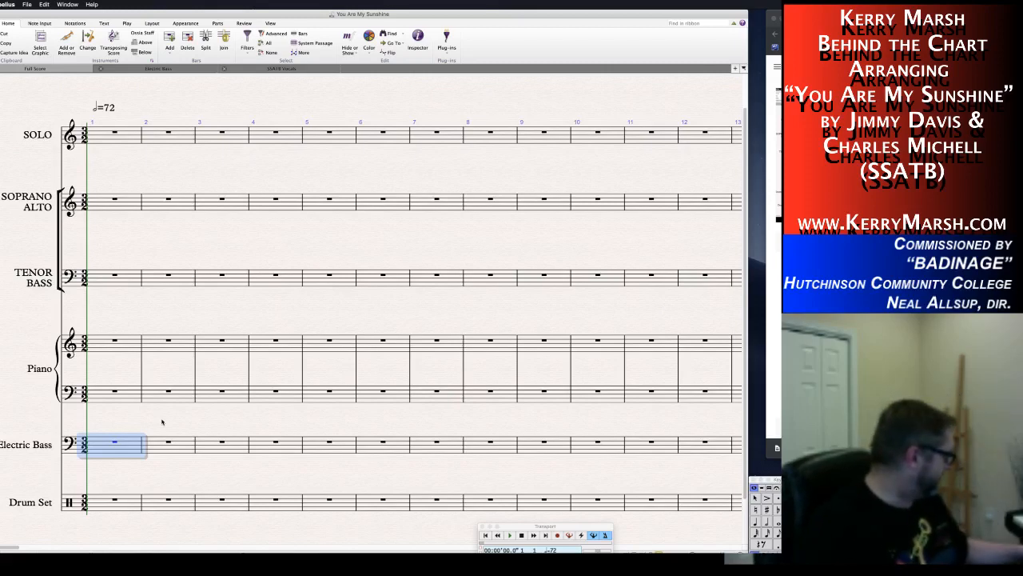
{"action": "key", "text": "d"}
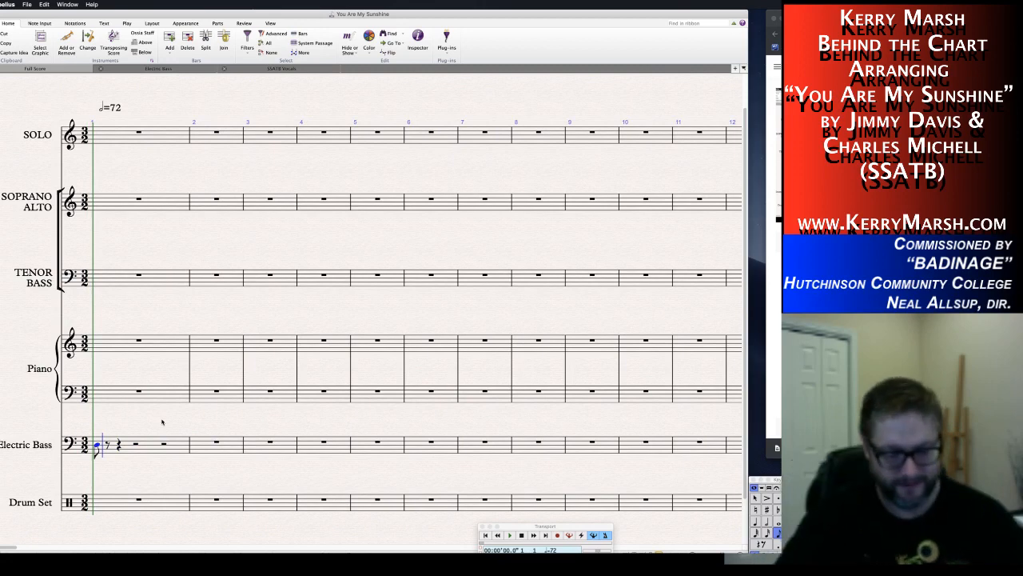
Open the Mixer and expand its channel strips to show their sound settings.
{"action": "key", "text": "m"}
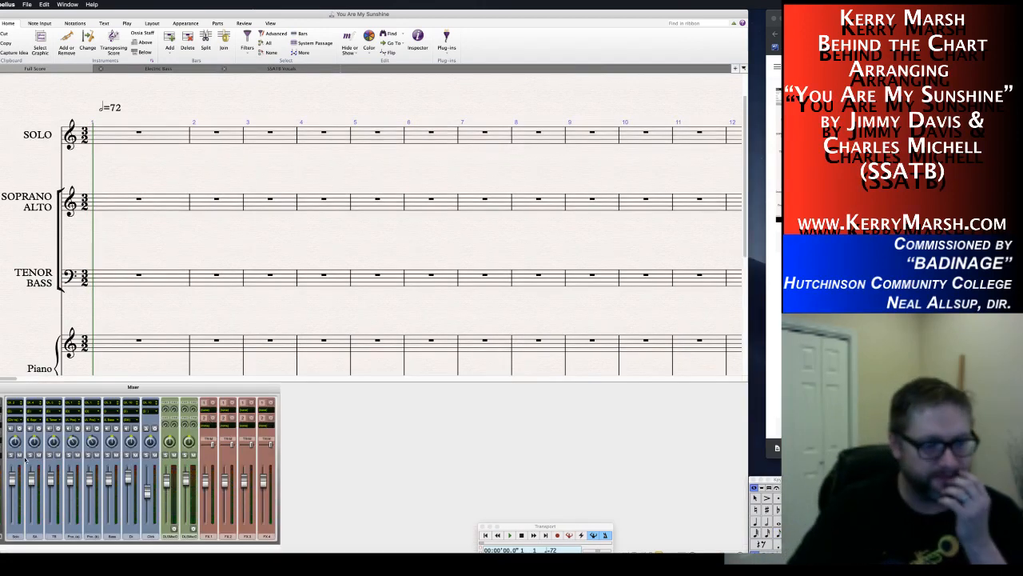
{"action": "left_click", "coordinate": [1, 403]}
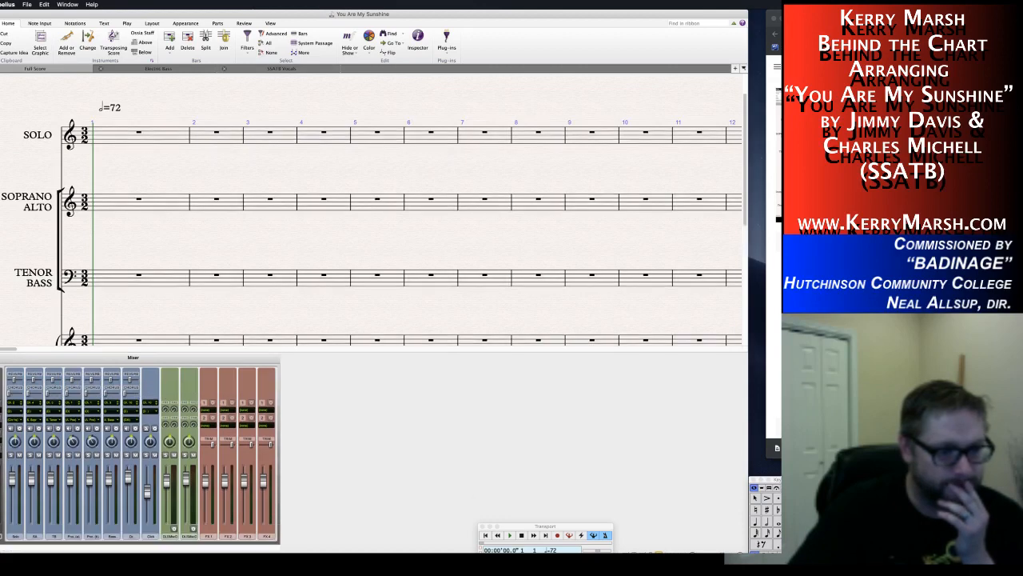
{"action": "left_click", "coordinate": [0, 479]}
{"action": "left_click", "coordinate": [1, 480]}
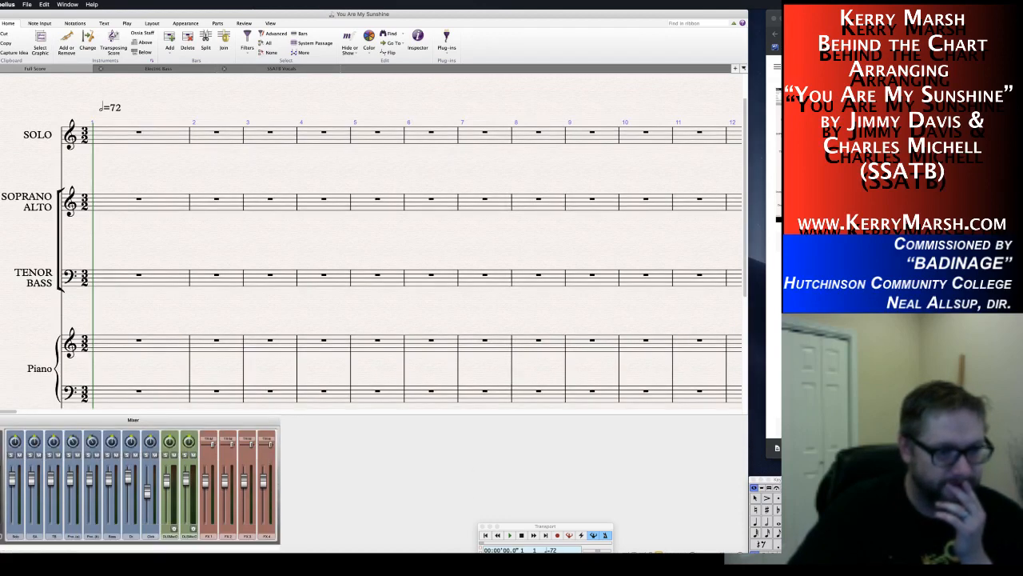
{"action": "left_click", "coordinate": [0, 479]}
{"action": "left_click", "coordinate": [1, 479]}
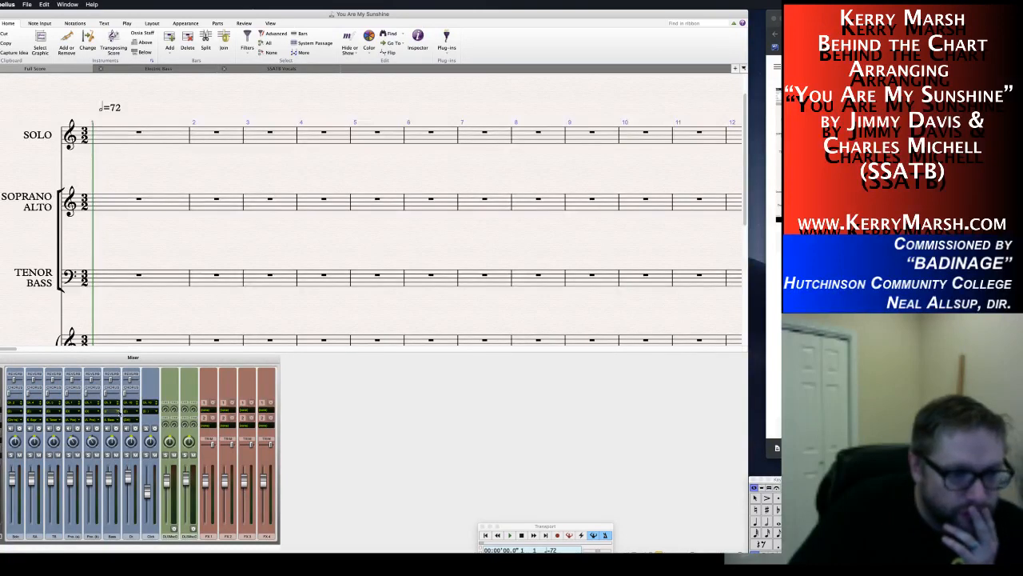
Set the Bass strip's sound to the General MIDI guitar sound Electric Bass (finger) muted.
{"action": "left_click", "coordinate": [116, 414]}
{"action": "mouse_move", "coordinate": [144, 430]}
{"action": "mouse_move", "coordinate": [192, 432]}
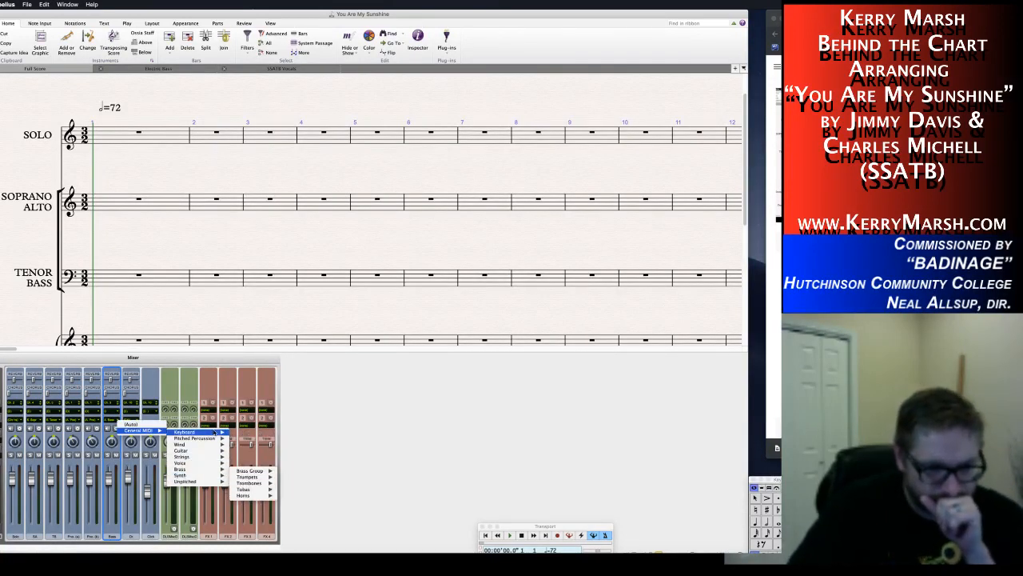
{"action": "mouse_move", "coordinate": [200, 450]}
{"action": "mouse_move", "coordinate": [252, 471]}
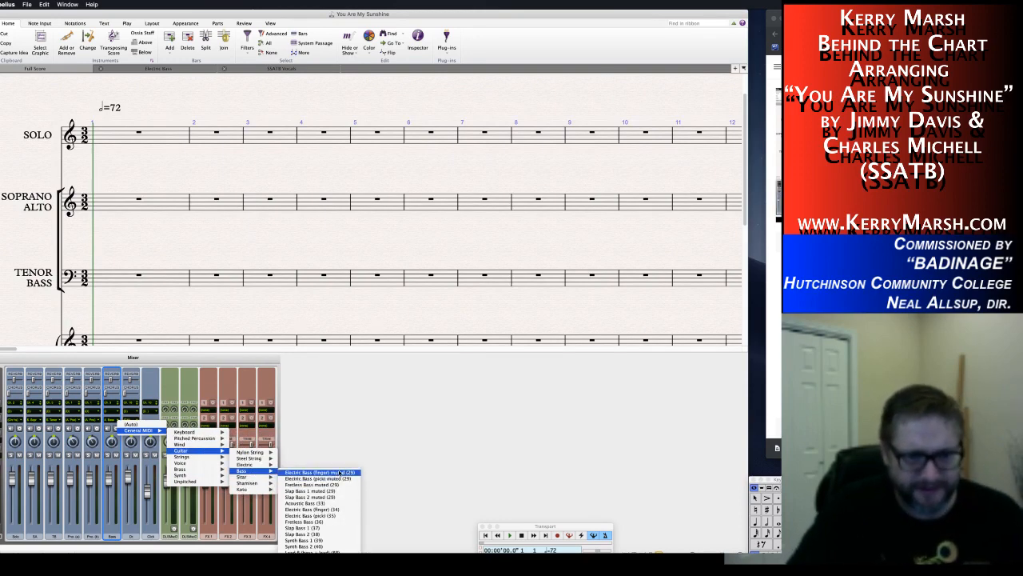
{"action": "left_click", "coordinate": [334, 473]}
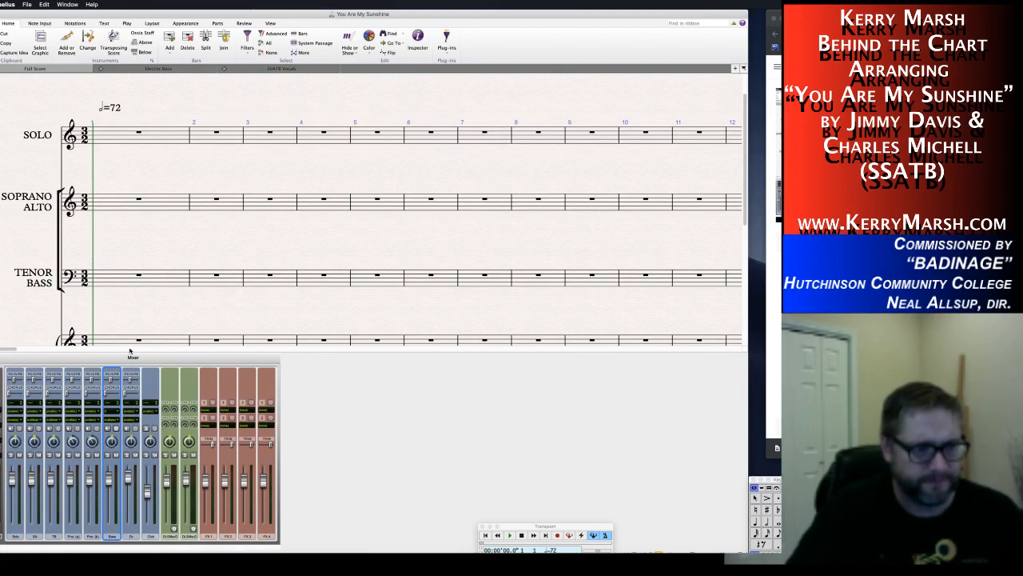
Set the Bass strip's sound to the General MIDI Electric Bass (finger) (34) and close the Mixer.
{"action": "left_click", "coordinate": [118, 419]}
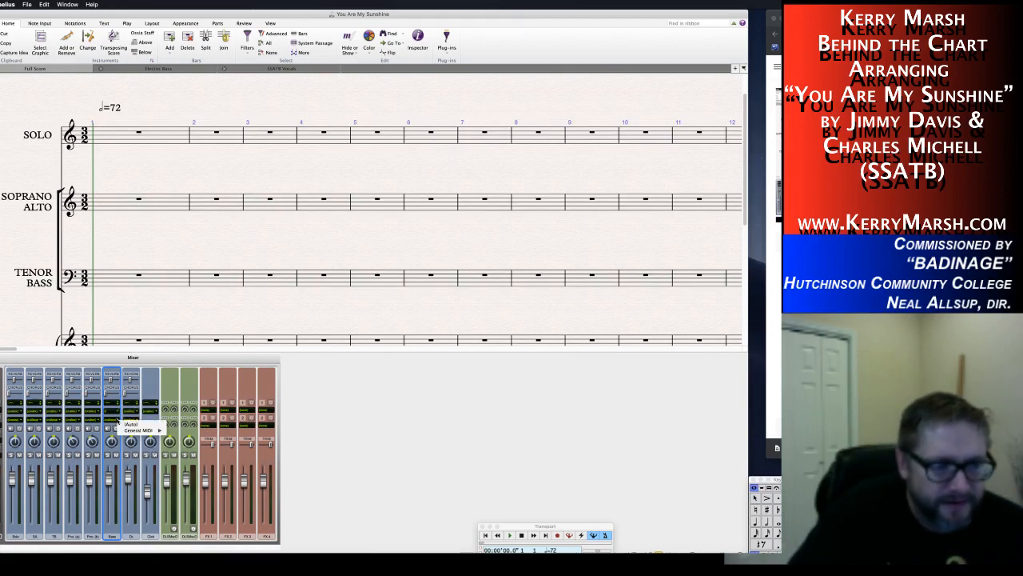
{"action": "mouse_move", "coordinate": [201, 445]}
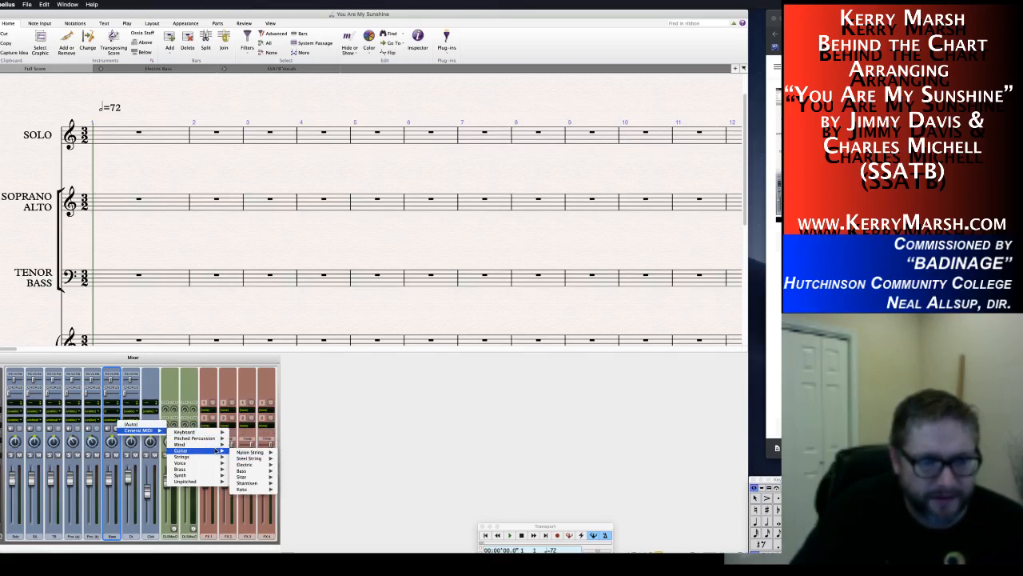
{"action": "mouse_move", "coordinate": [254, 471]}
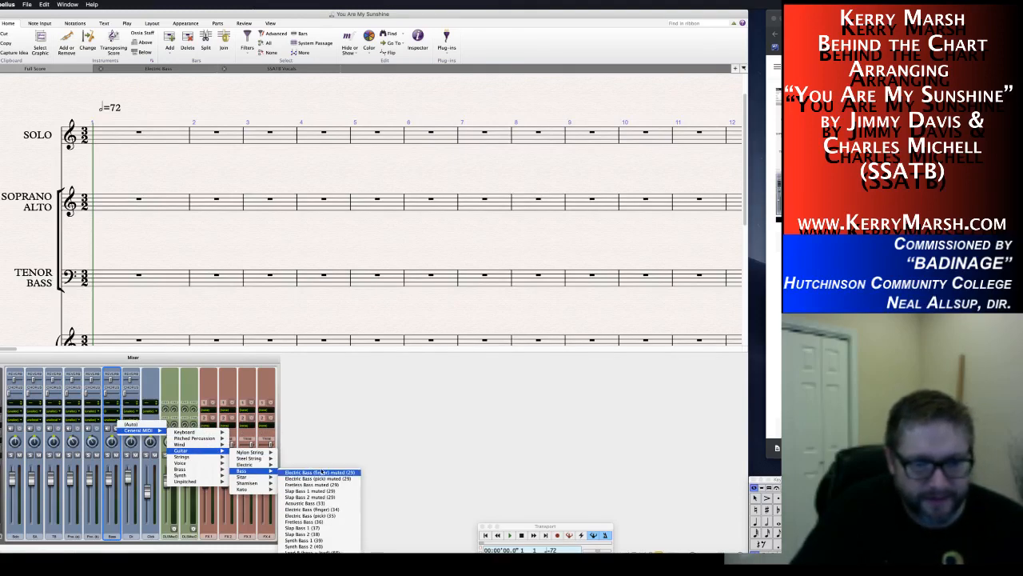
{"action": "left_click", "coordinate": [328, 503]}
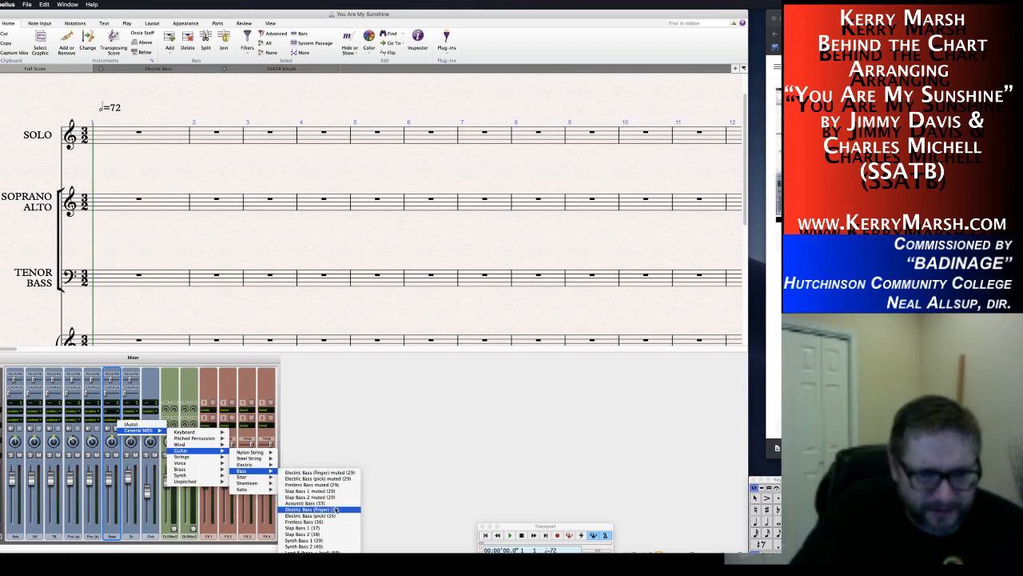
{"action": "key", "text": "m"}
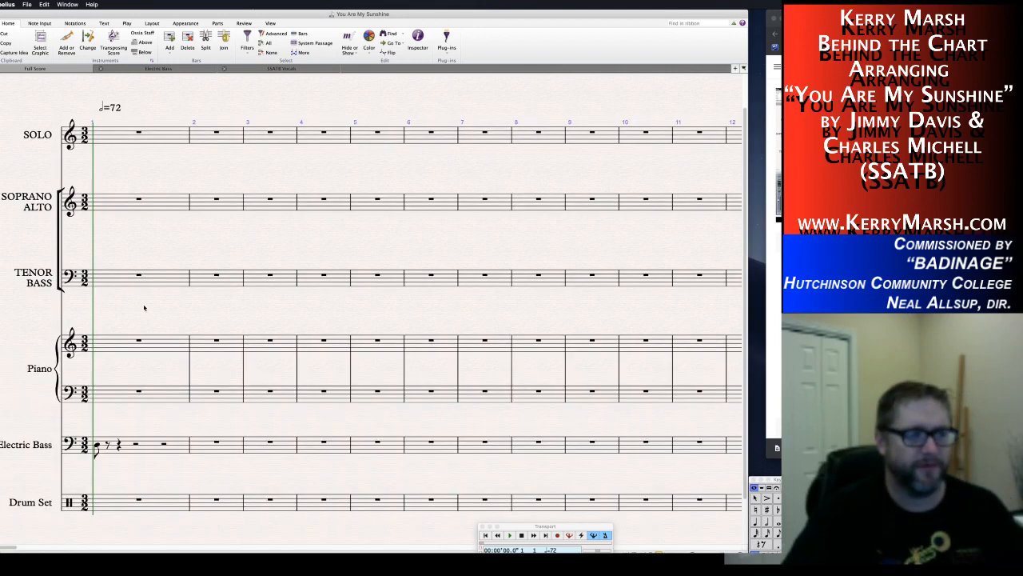
Continue the Electric Bass line in bar 1 after the first D with eighth notes A, C and E tied to another E.
{"action": "left_click", "coordinate": [98, 444]}
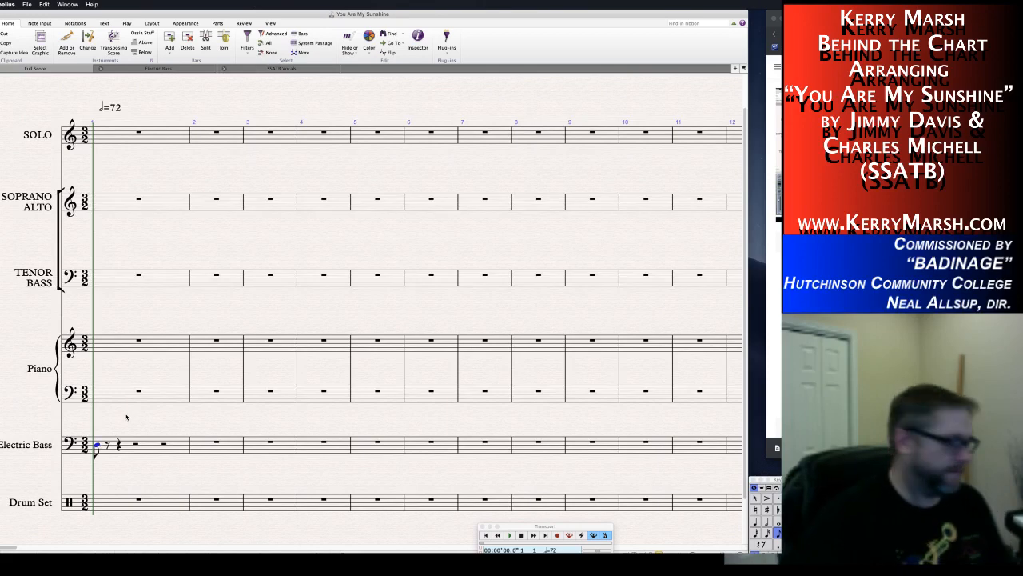
{"action": "left_click", "coordinate": [127, 418]}
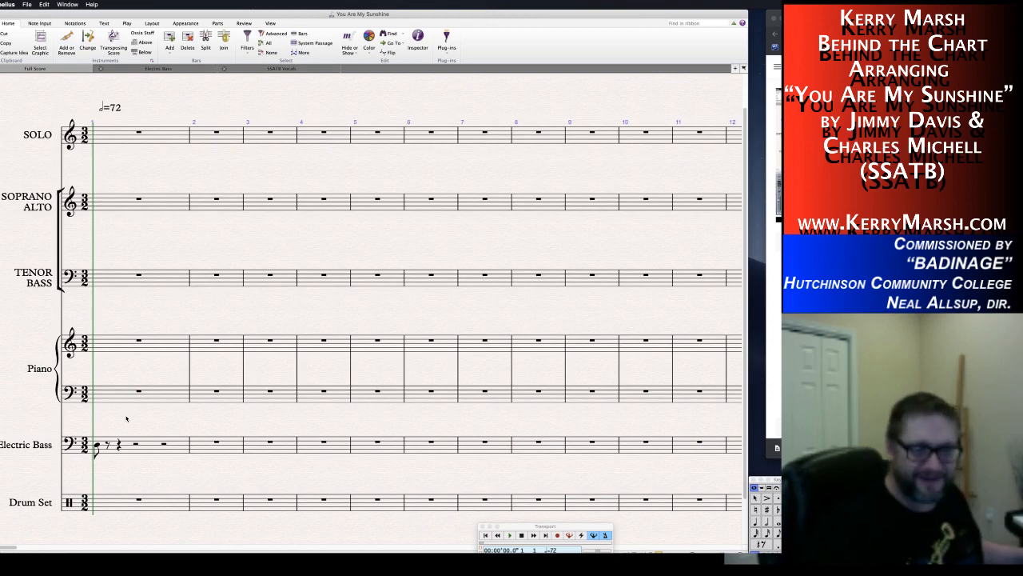
{"action": "left_click", "coordinate": [109, 444]}
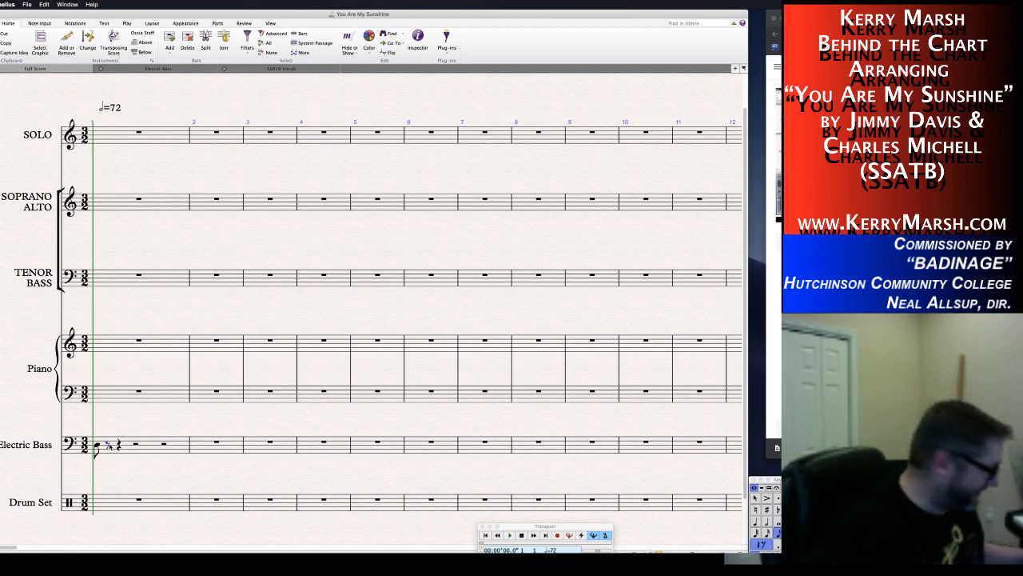
{"action": "key", "text": "a"}
{"action": "key", "text": "c"}
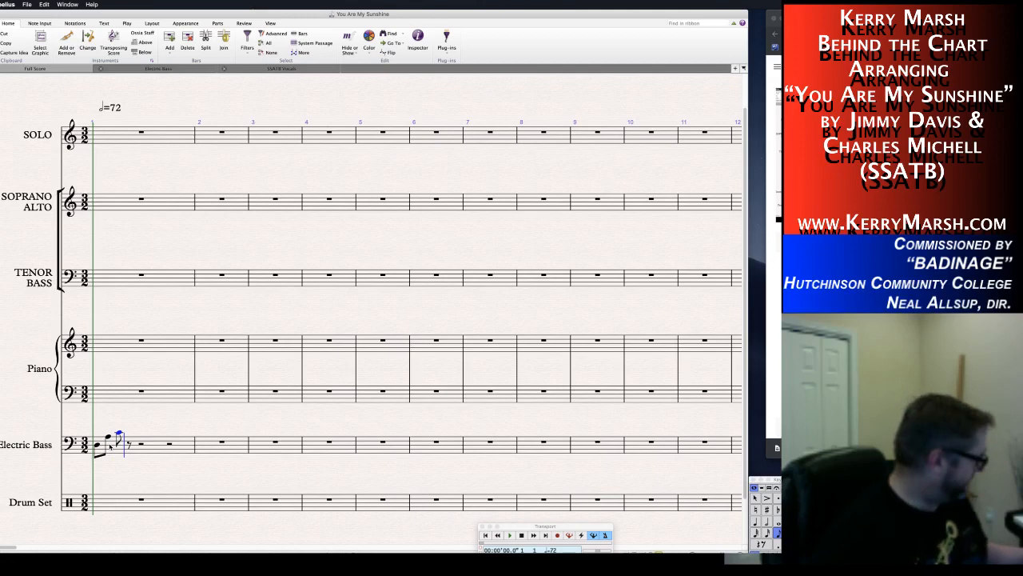
{"action": "key", "text": "e"}
{"action": "key", "text": "KP_Enter"}
{"action": "key", "text": "e"}
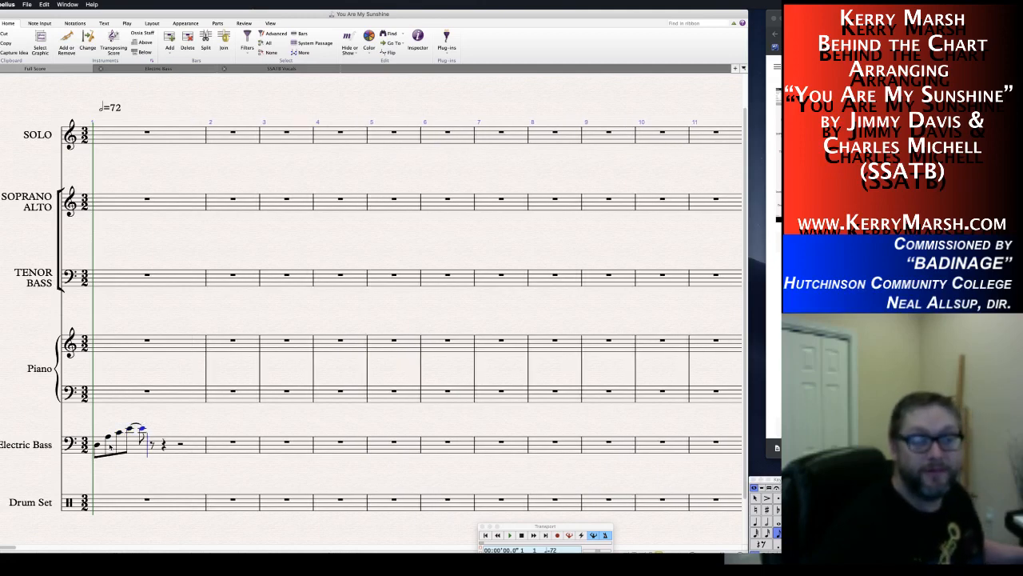
Complete bar 1 of the Electric Bass with eighth notes D, C, F, E, D, C and A, and end note input.
{"action": "key", "text": "d"}
{"action": "key", "text": "c"}
{"action": "key", "text": "f"}
{"action": "key", "text": "e"}
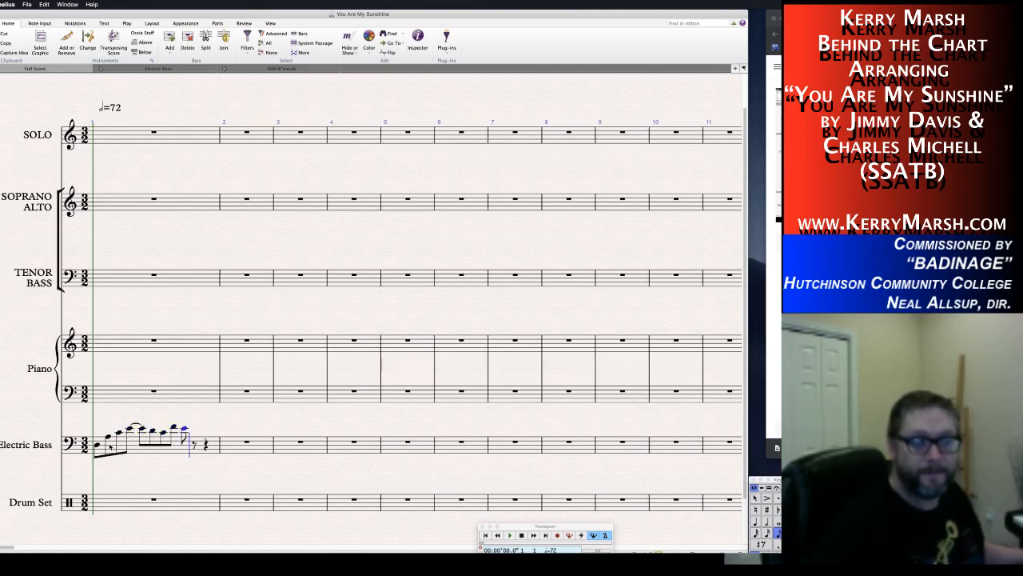
{"action": "key", "text": "d"}
{"action": "key", "text": "c"}
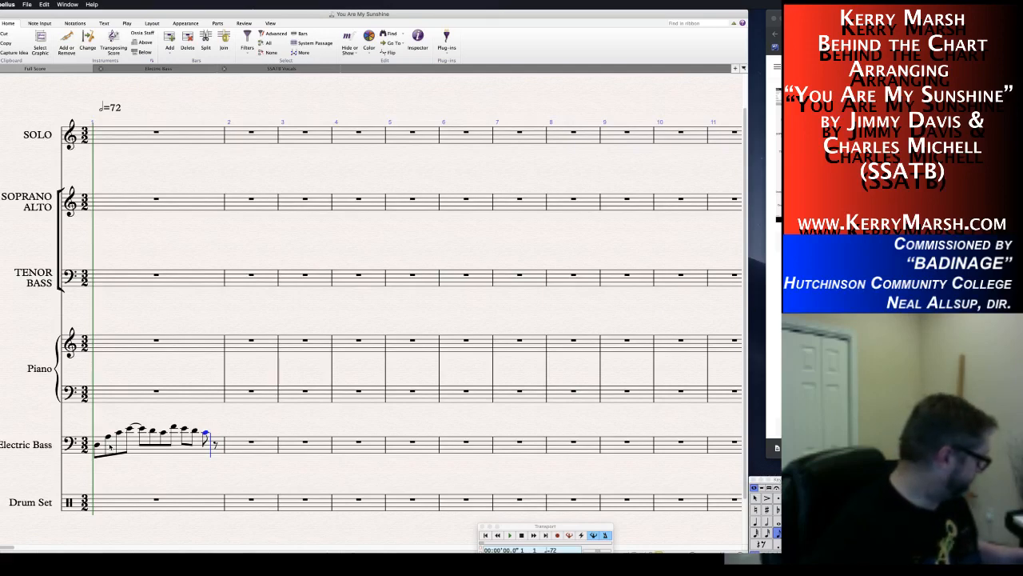
{"action": "key", "text": "b"}
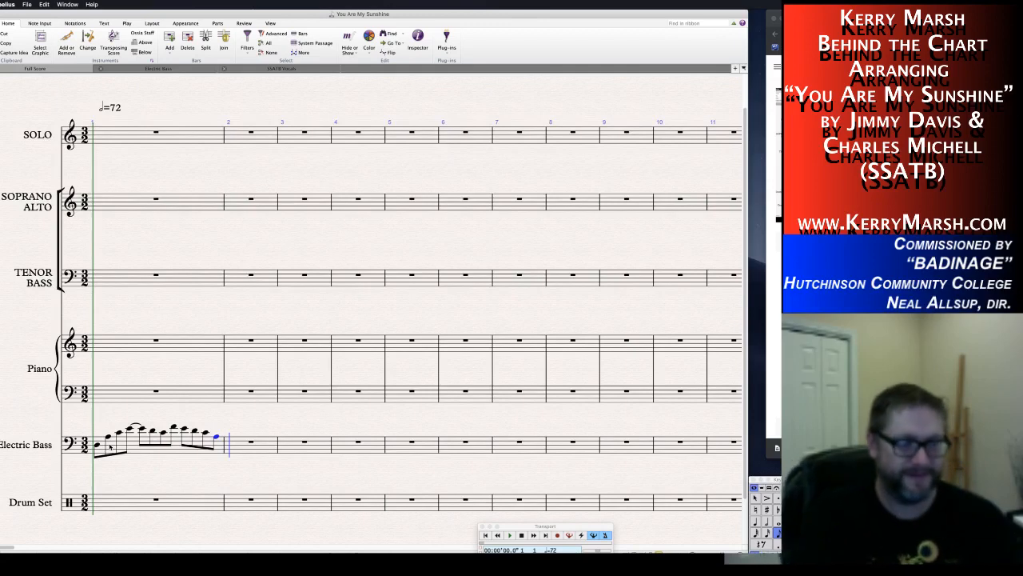
{"action": "key", "text": "Escape"}
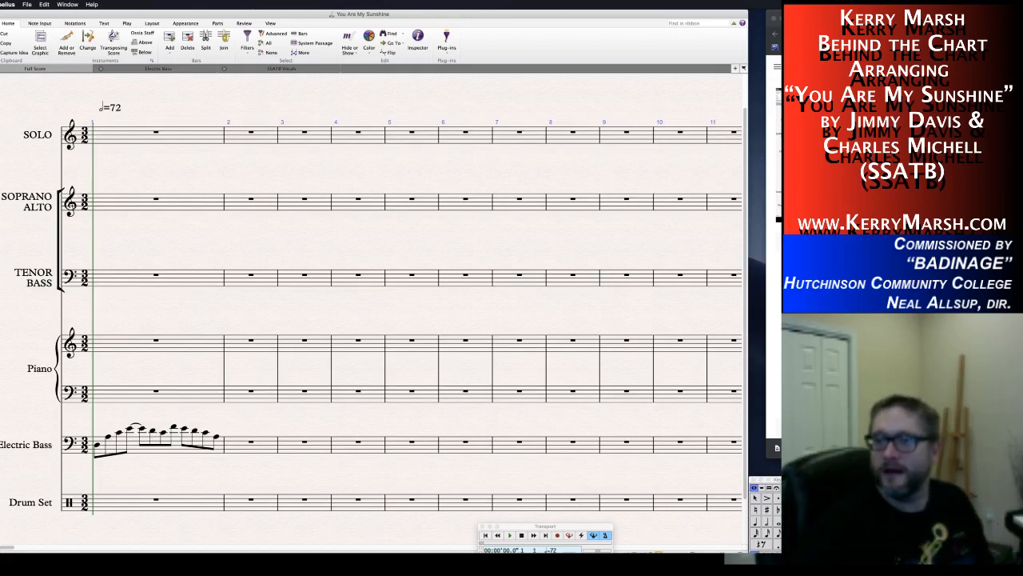
Switch to Chrome, close its window beside the score, and return to Sibelius.
{"action": "key", "text": "super+Tab"}
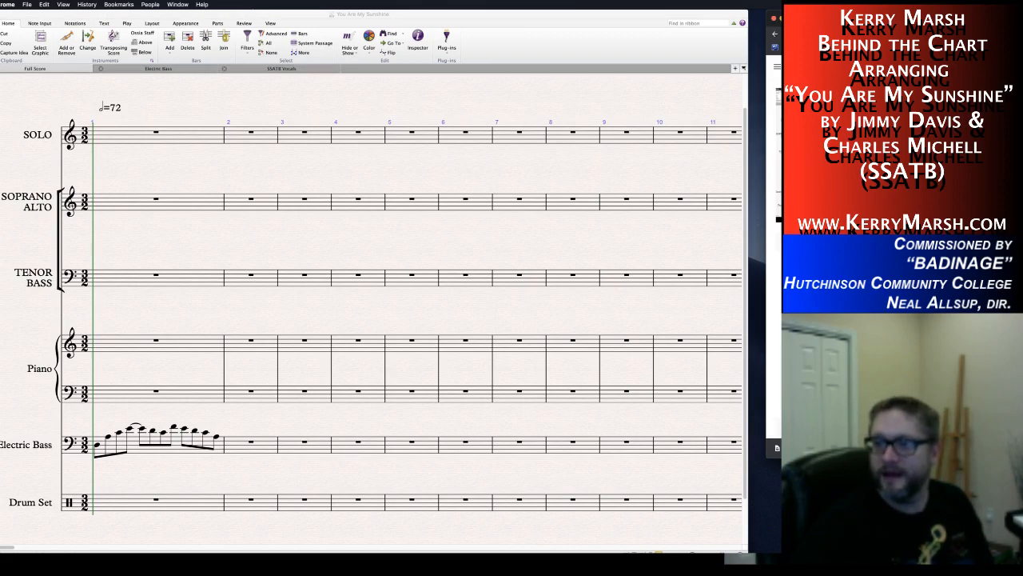
{"action": "key", "text": "super+Tab"}
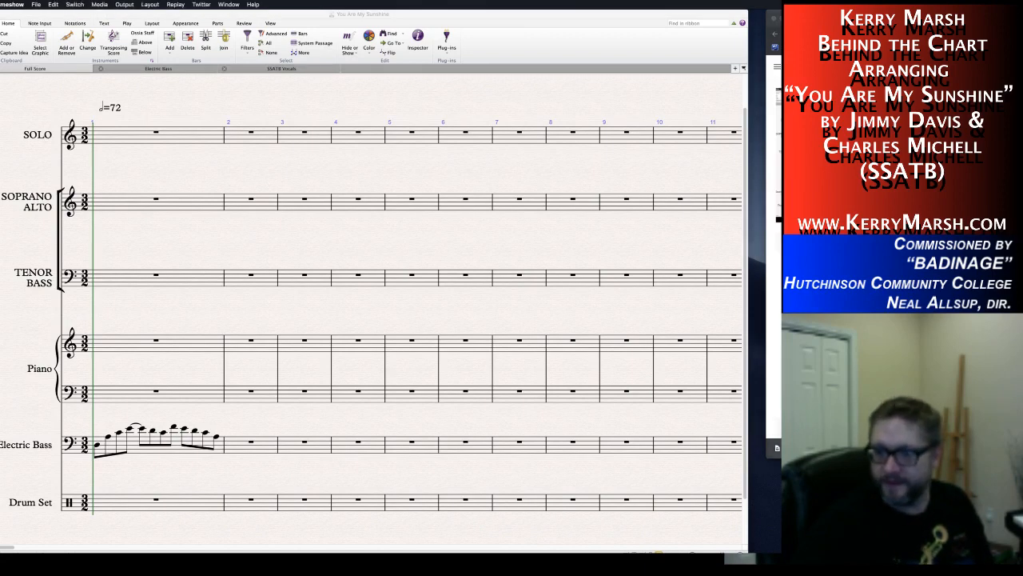
{"action": "mouse_move", "coordinate": [943, 327]}
{"action": "left_mouse_down"}
{"action": "mouse_move", "coordinate": [771, 338]}
{"action": "mouse_move", "coordinate": [944, 329]}
{"action": "left_mouse_up"}
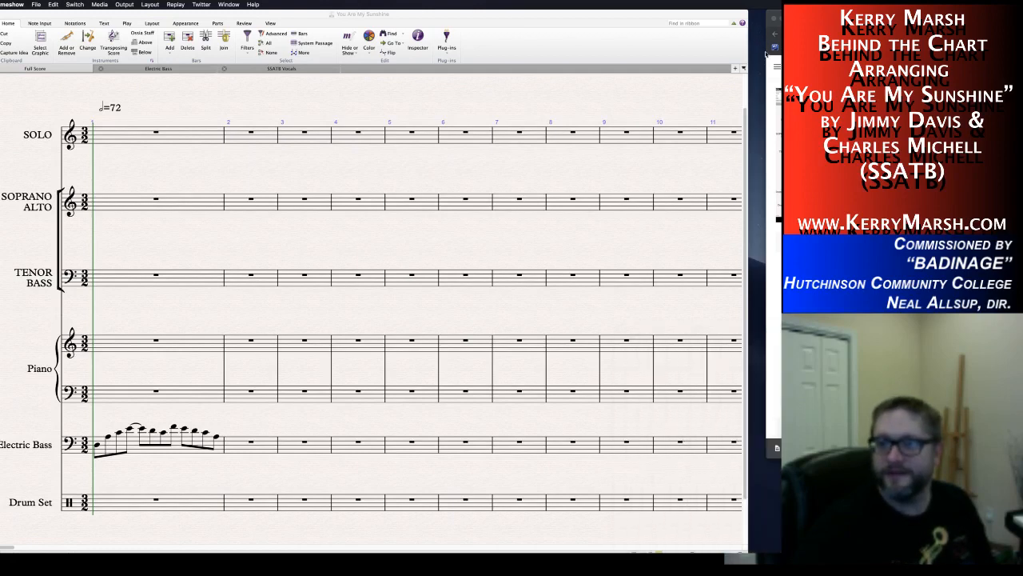
{"action": "key", "text": "super+Tab"}
{"action": "key", "text": "super+w"}
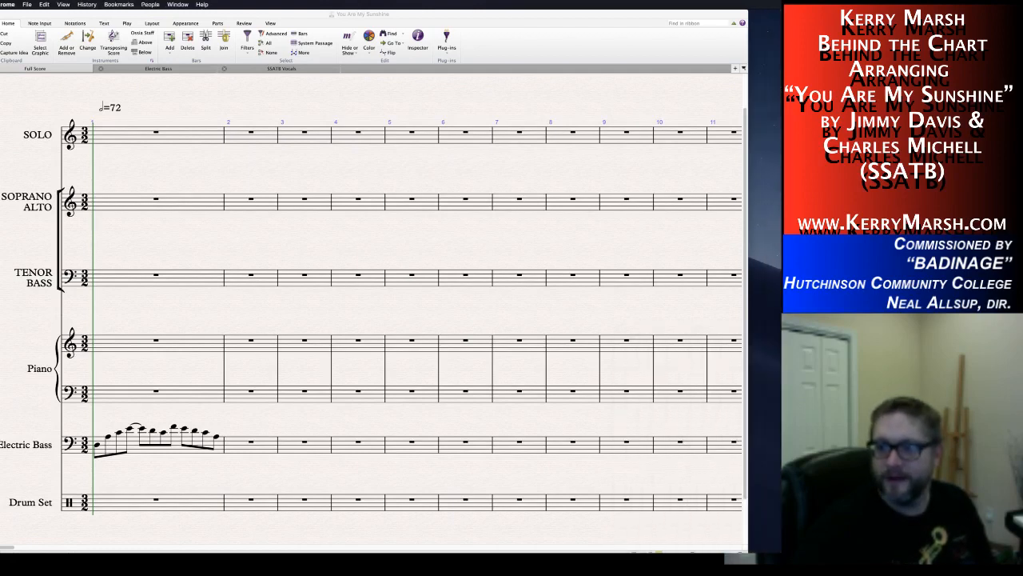
{"action": "left_click", "coordinate": [285, 223]}
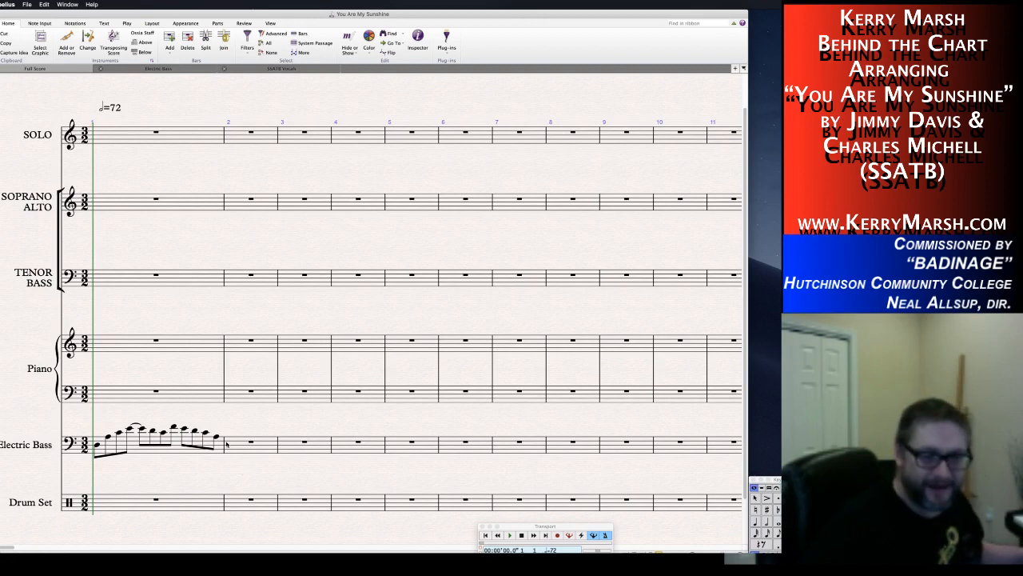
Start bar 2 of the Electric Bass with eighth notes F, C, A-flat and C, adding a tie to the last note.
{"action": "left_click", "coordinate": [234, 445]}
{"action": "key", "text": "3"}
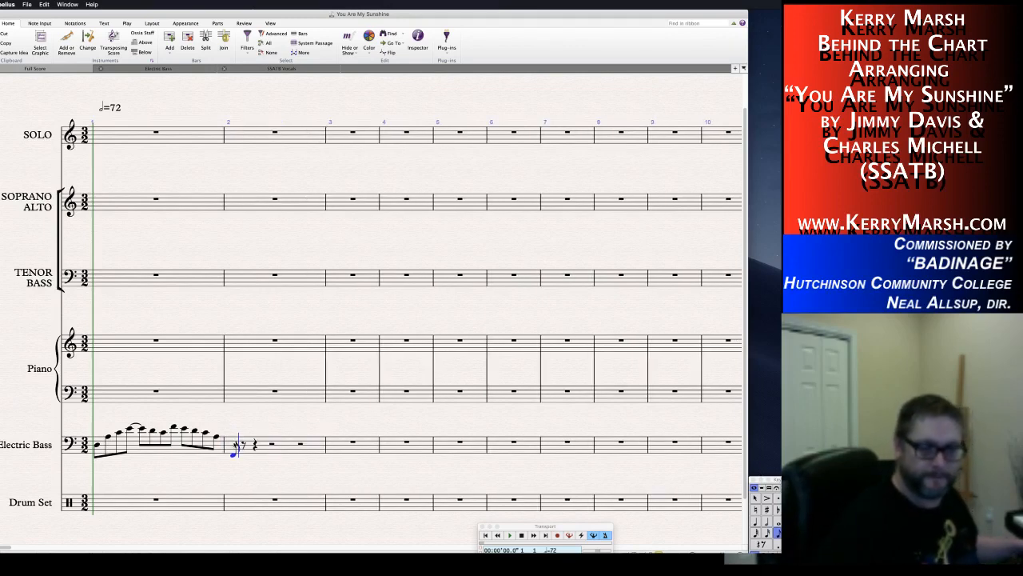
{"action": "key", "text": "c"}
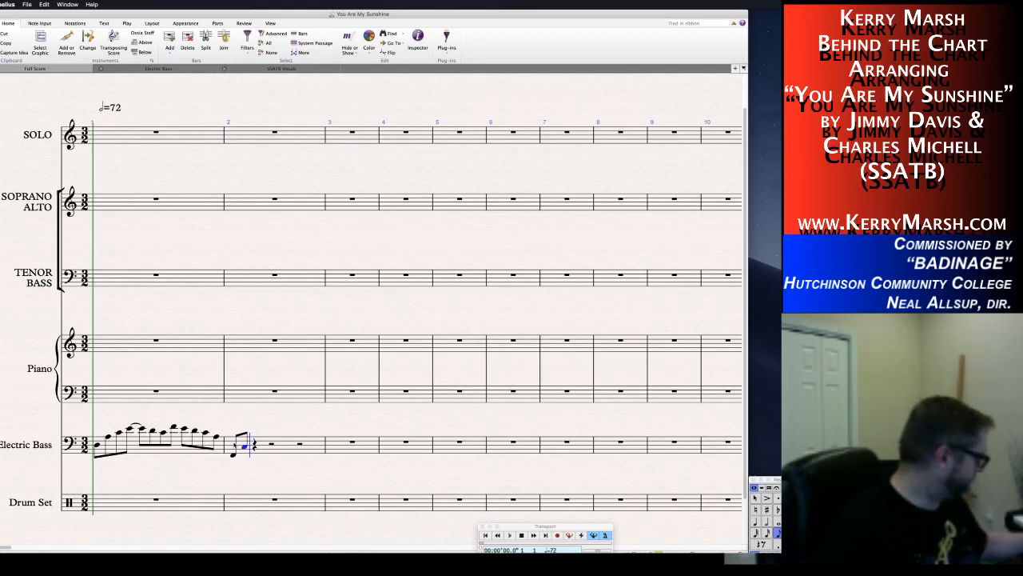
{"action": "key", "text": "e"}
{"action": "key", "text": "f"}
{"action": "key", "text": "Left"}
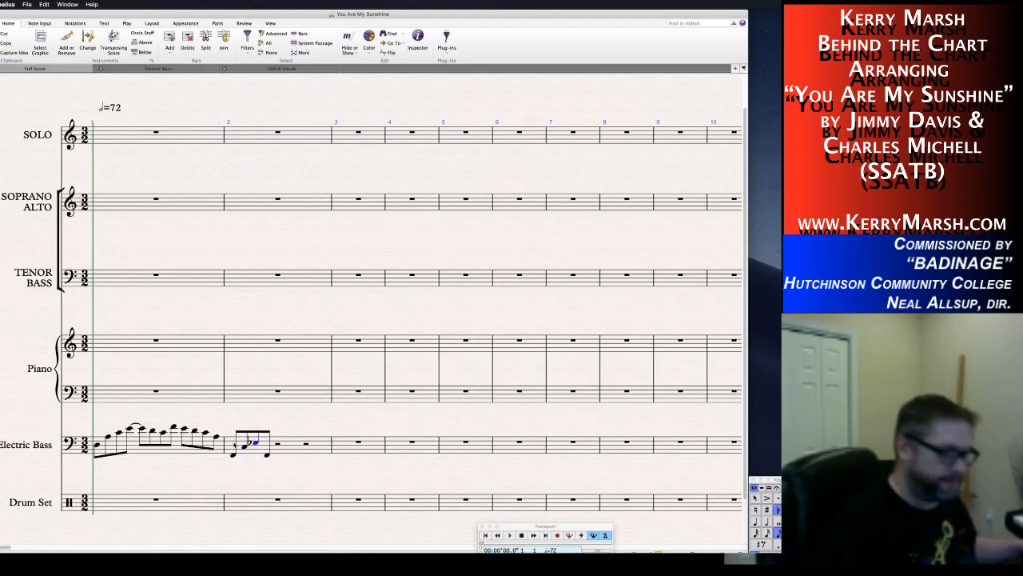
{"action": "key", "text": "g"}
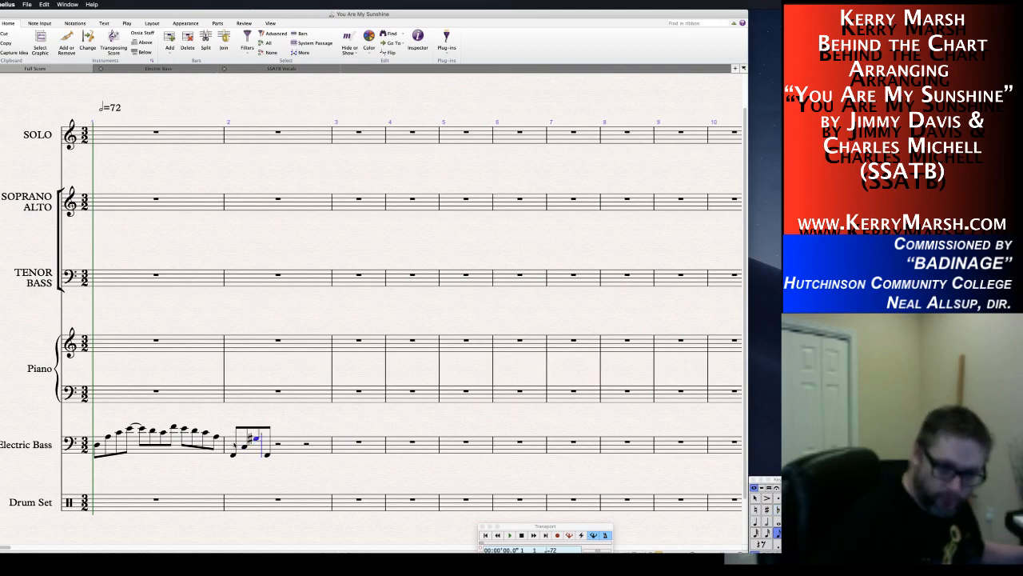
{"action": "key", "text": "Return"}
{"action": "key", "text": "c"}
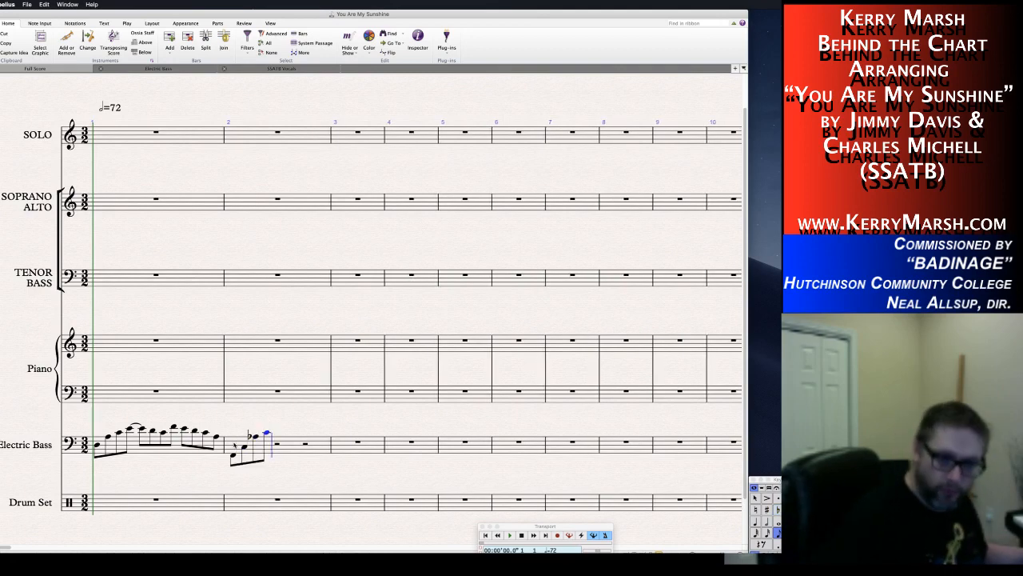
{"action": "key", "text": "KP_Enter"}
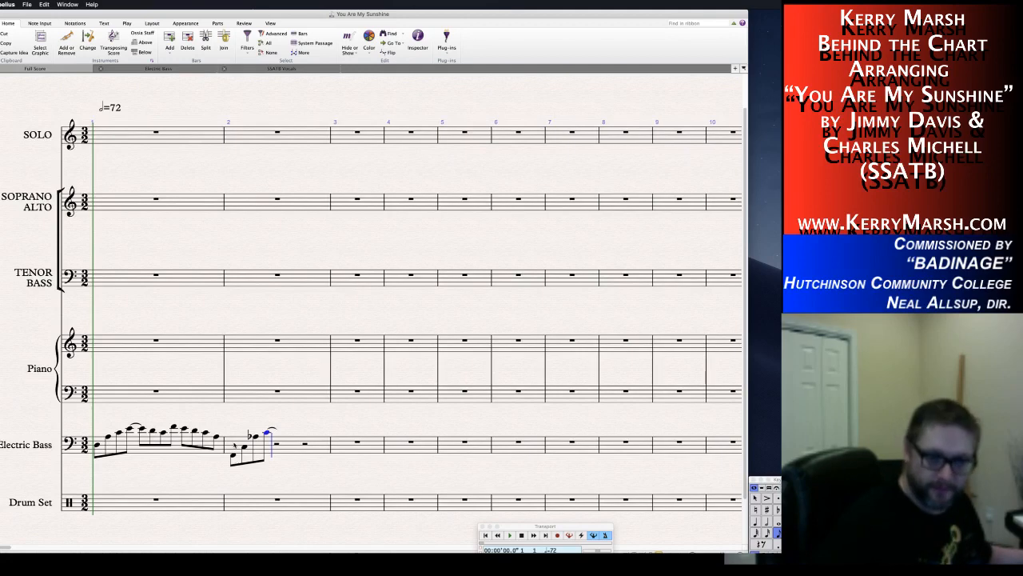
Complete bar 2 of the Electric Bass with eighth notes C, E-flat, C, D, C, A, G and F, and start bar 3 with a D.
{"action": "key", "text": "c"}
{"action": "key", "text": "d"}
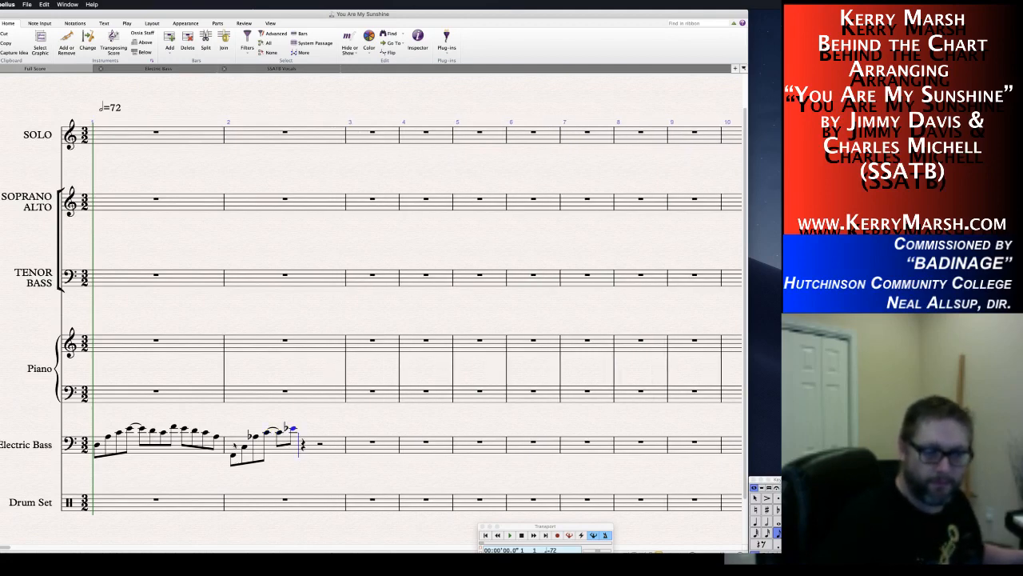
{"action": "key", "text": "c"}
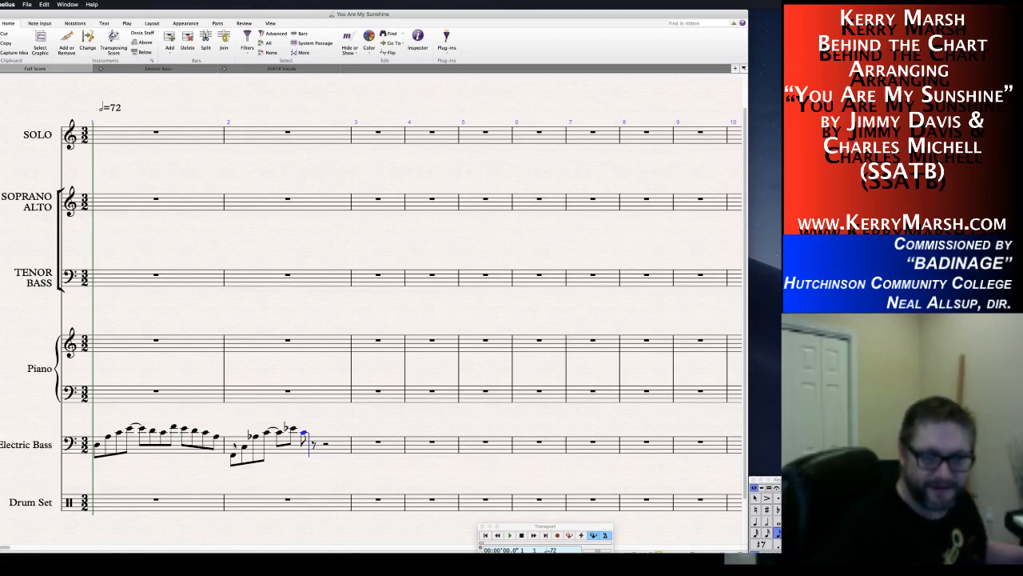
{"action": "key", "text": "d"}
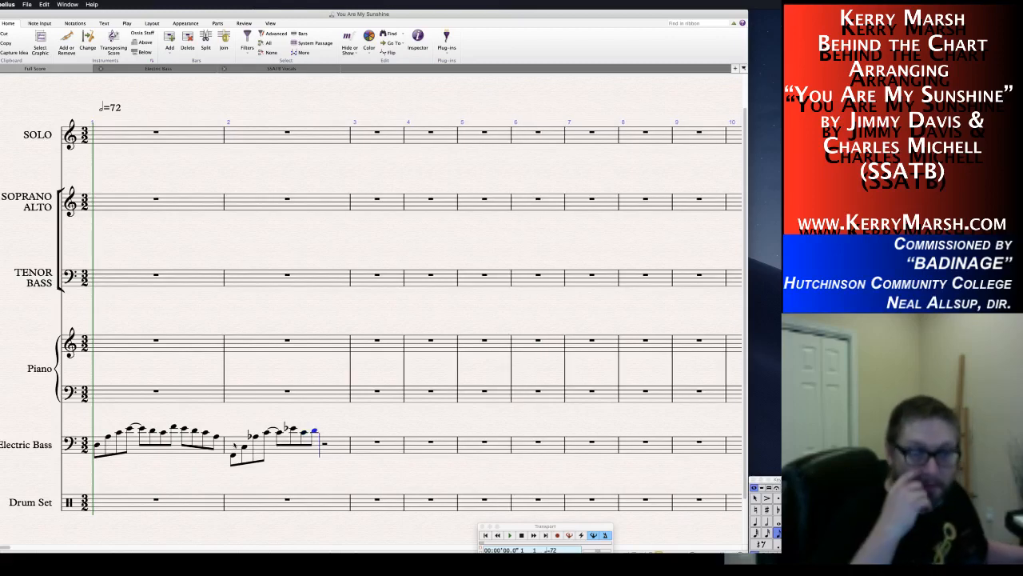
{"action": "key", "text": "c"}
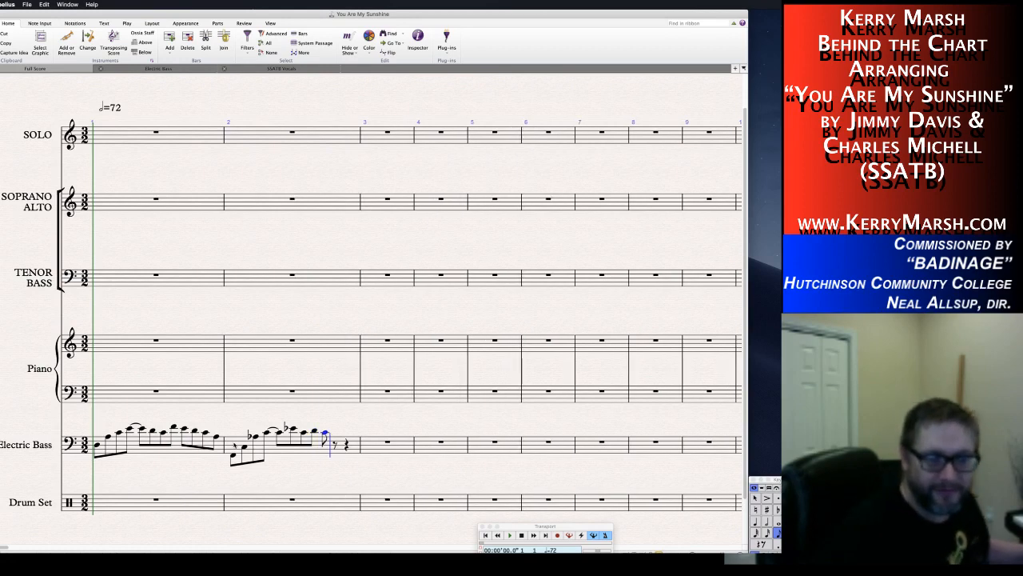
{"action": "key", "text": "b"}
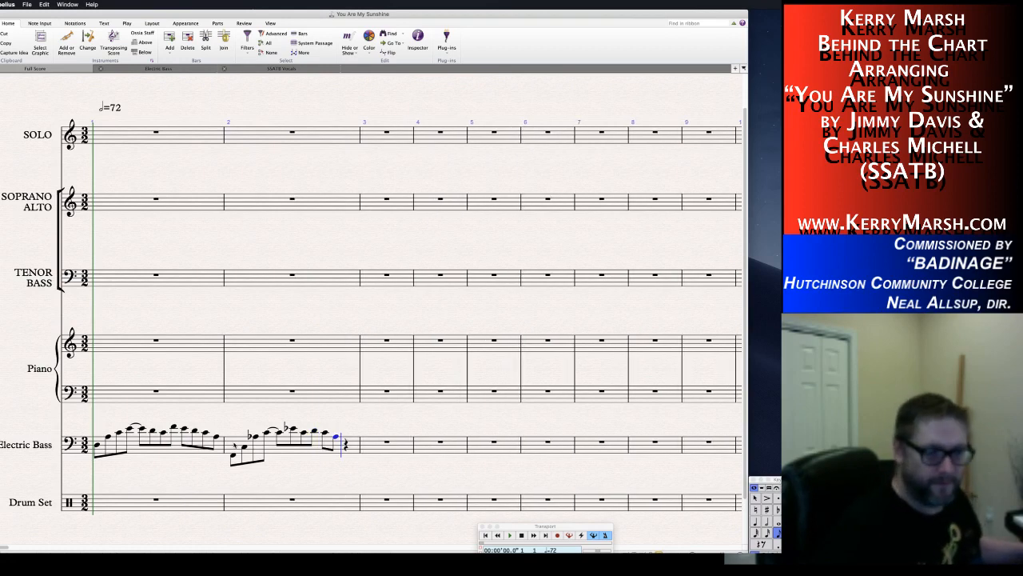
{"action": "key", "text": "a"}
{"action": "key", "text": "g"}
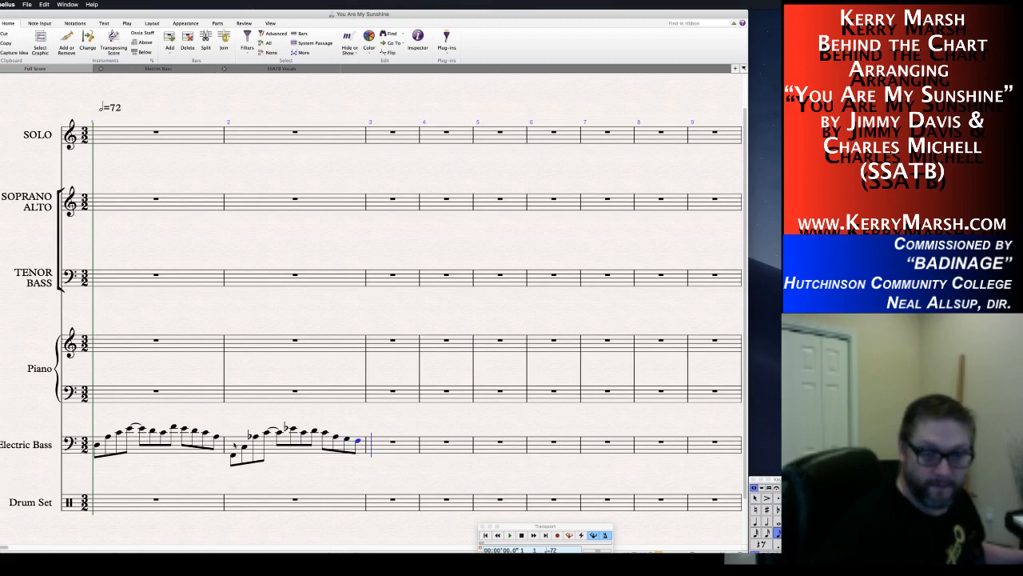
{"action": "key", "text": "d"}
Undo the stray note placed over the first note of Electric Bass bar 2 and end note input.
{"action": "left_click", "coordinate": [233, 443]}
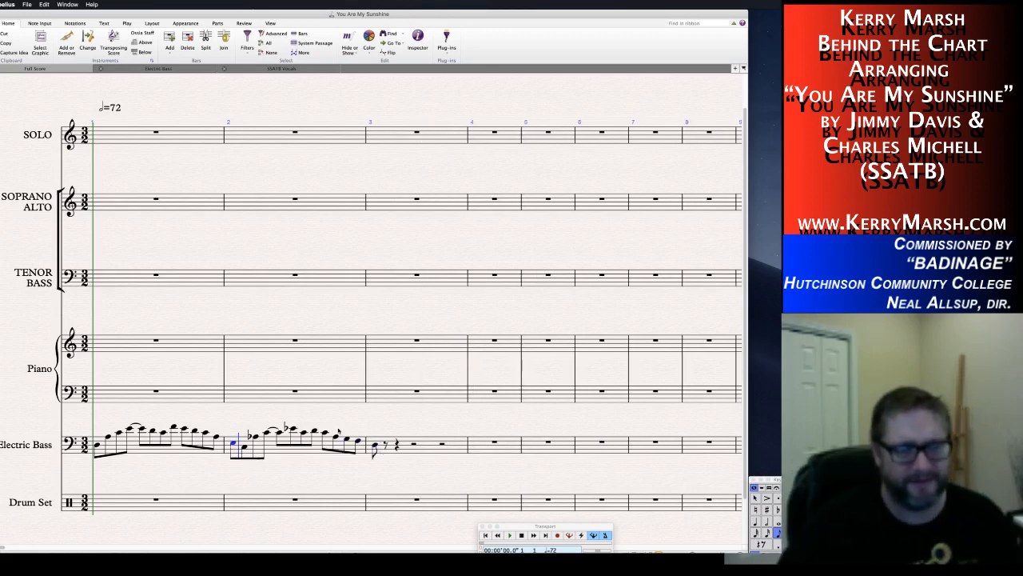
{"action": "key", "text": "super+z"}
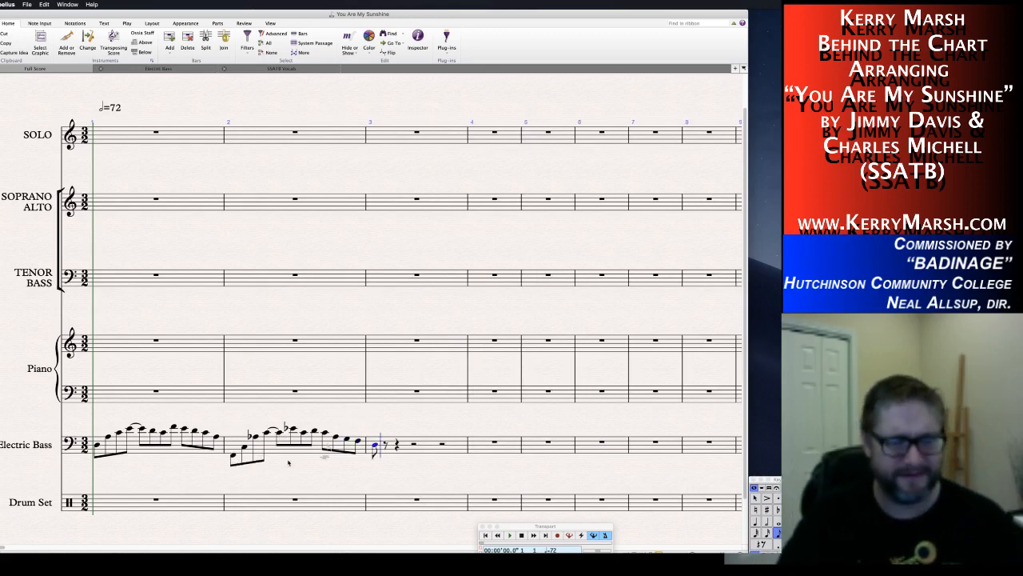
{"action": "key", "text": "Escape"}
{"action": "key", "text": "Escape"}
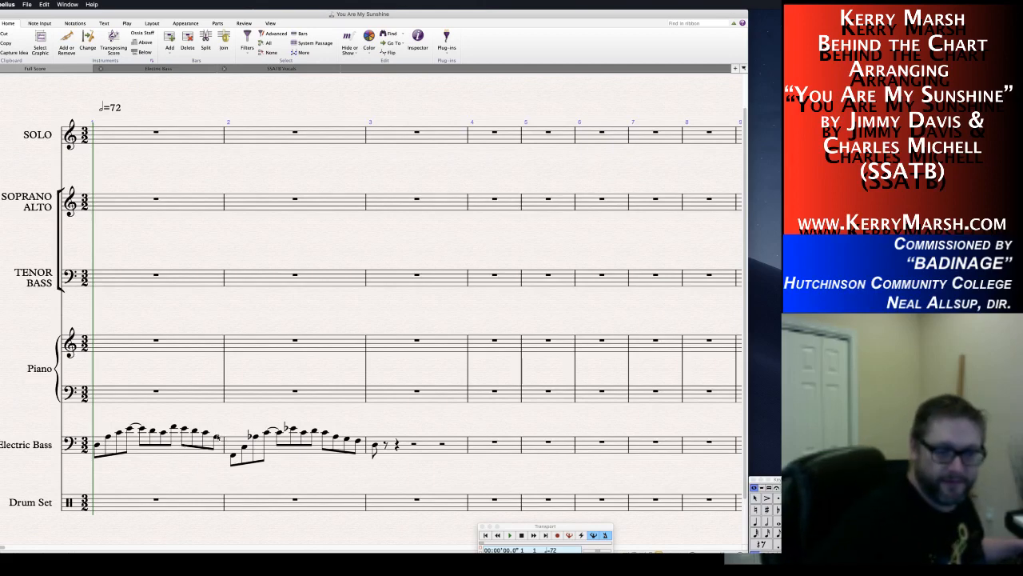
Change the last two notes of Electric Bass bar 1 to A and D, and play back the line from bar 1.
{"action": "left_click", "coordinate": [216, 437]}
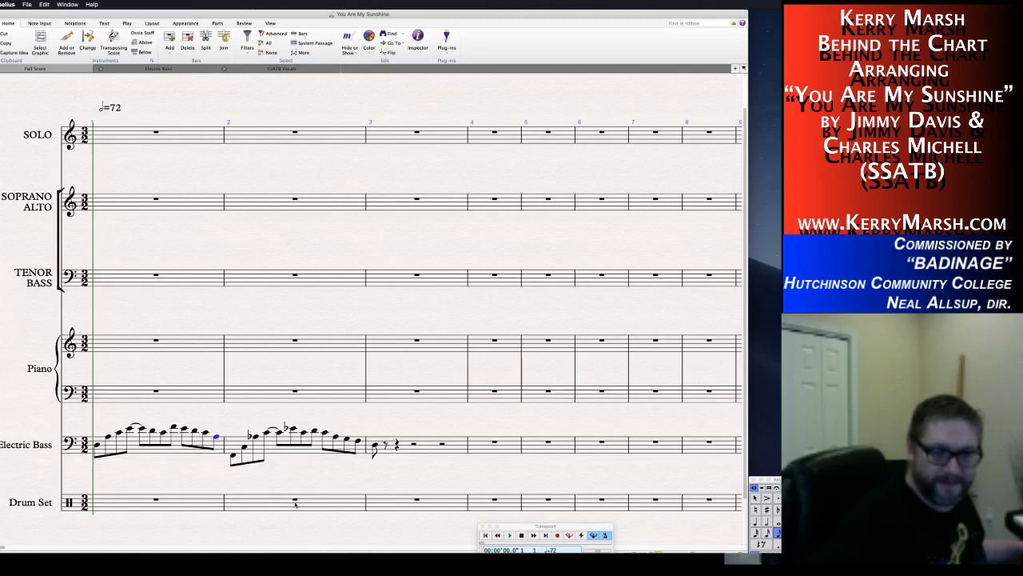
{"action": "key", "text": "Escape"}
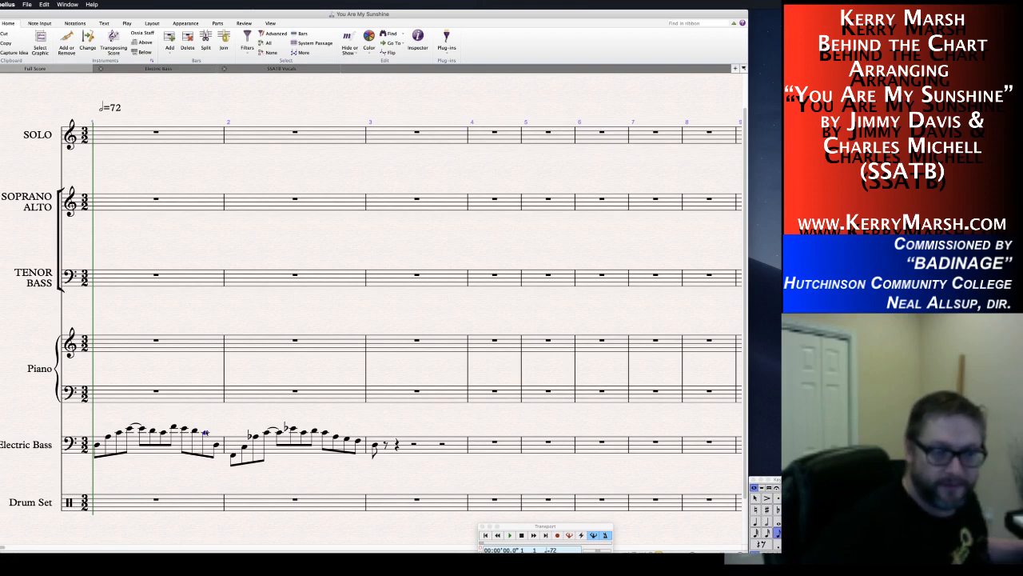
{"action": "left_click", "coordinate": [205, 437]}
{"action": "key", "text": "Escape"}
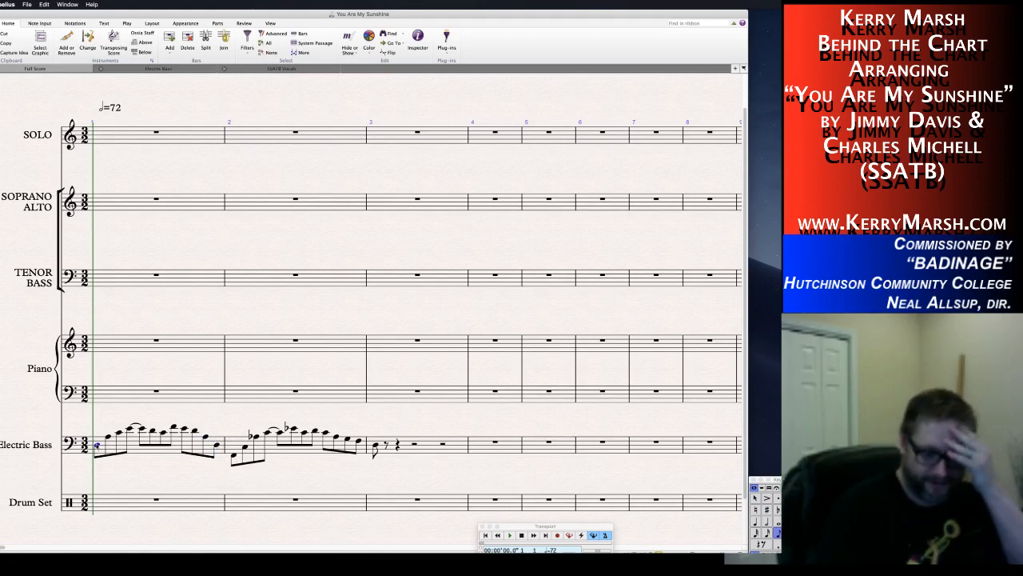
{"action": "key", "text": "space"}
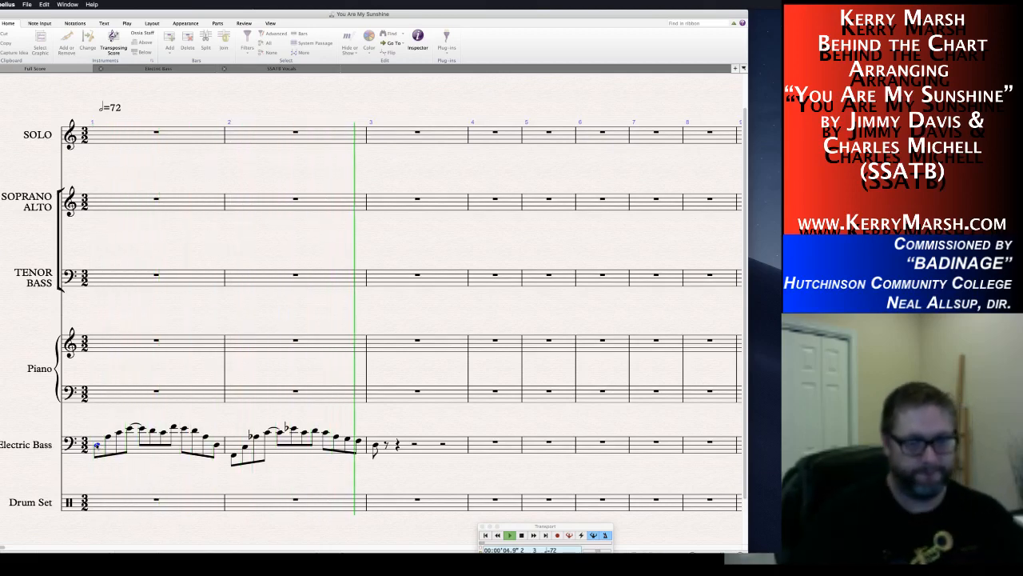
{"action": "key", "text": "space"}
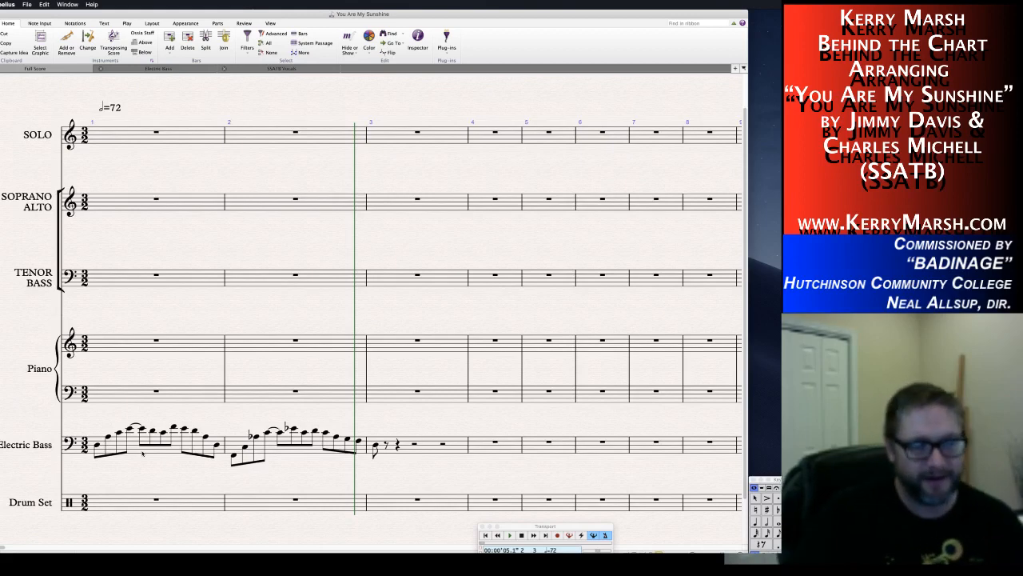
Copy Electric Bass bars 1 and 2 into bars 3 and 4.
{"action": "left_click", "coordinate": [143, 453]}
{"action": "left_click", "coordinate": [362, 451], "text": "shift"}
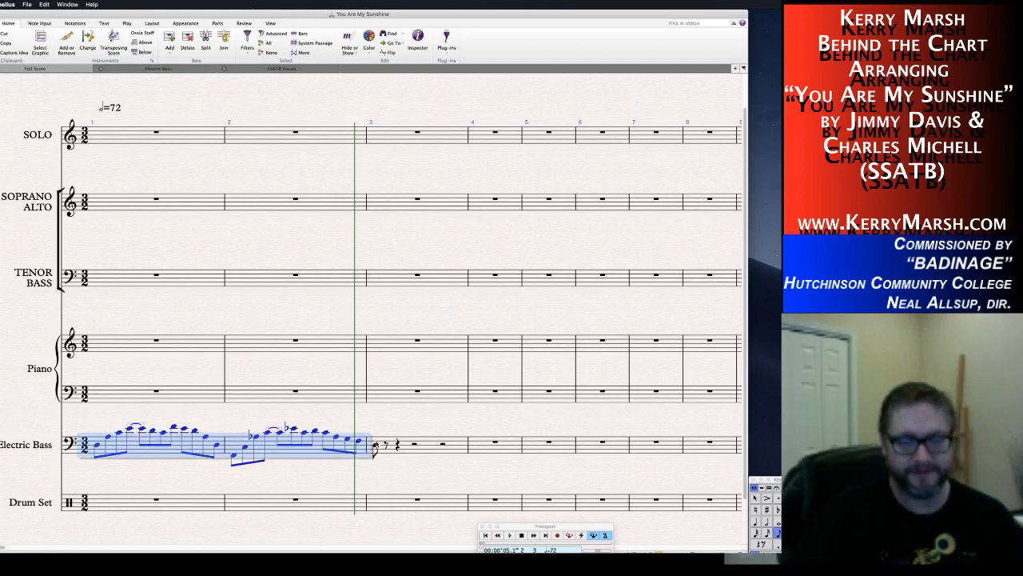
{"action": "left_click", "coordinate": [375, 444], "text": "alt"}
{"action": "key", "text": "Escape"}
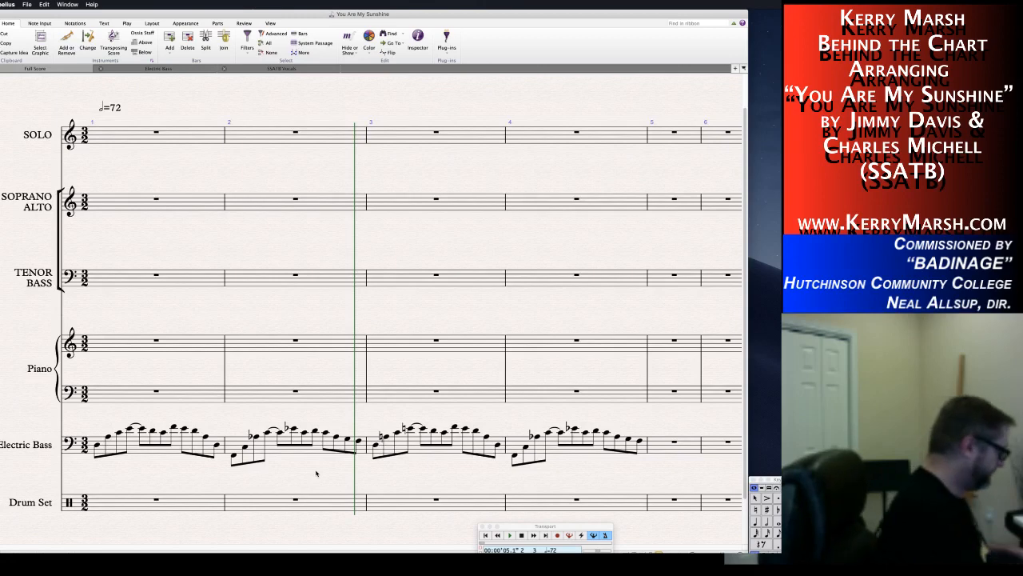
{"action": "left_click", "coordinate": [191, 349]}
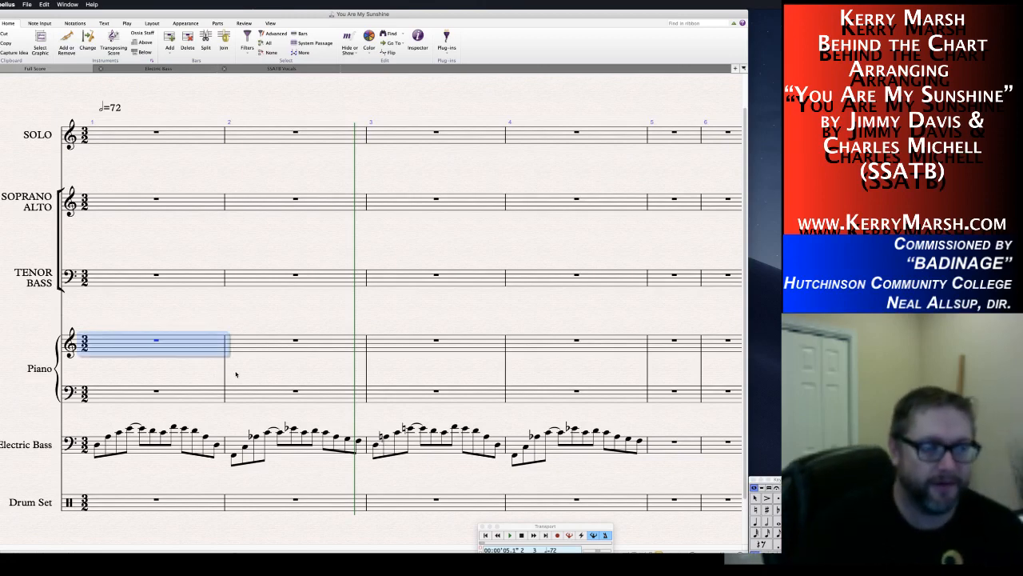
{"action": "left_click", "coordinate": [247, 372]}
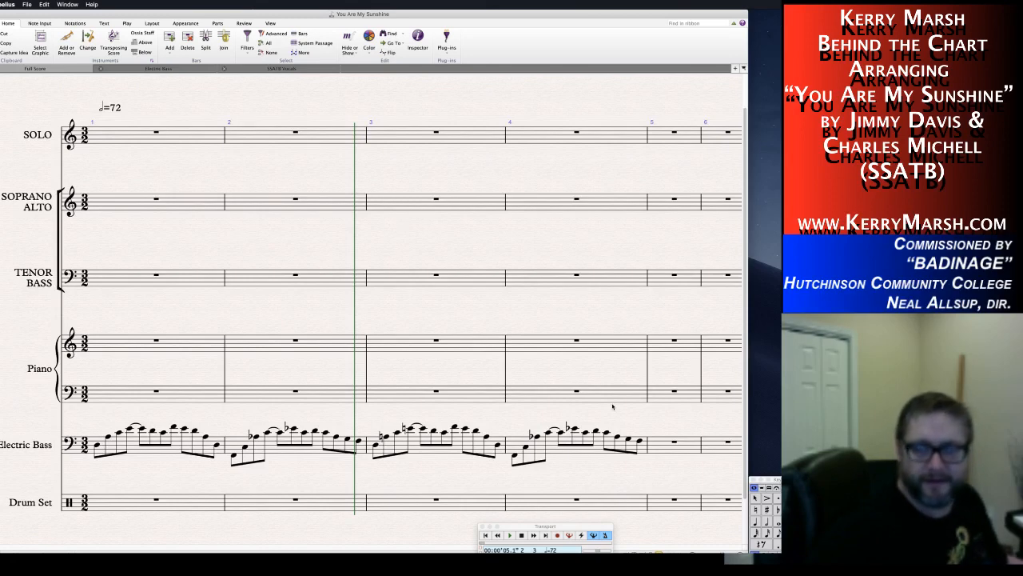
Copy Electric Bass bars 1 to 4 into bars 5 to 8 and clear the selection.
{"action": "left_click", "coordinate": [613, 454]}
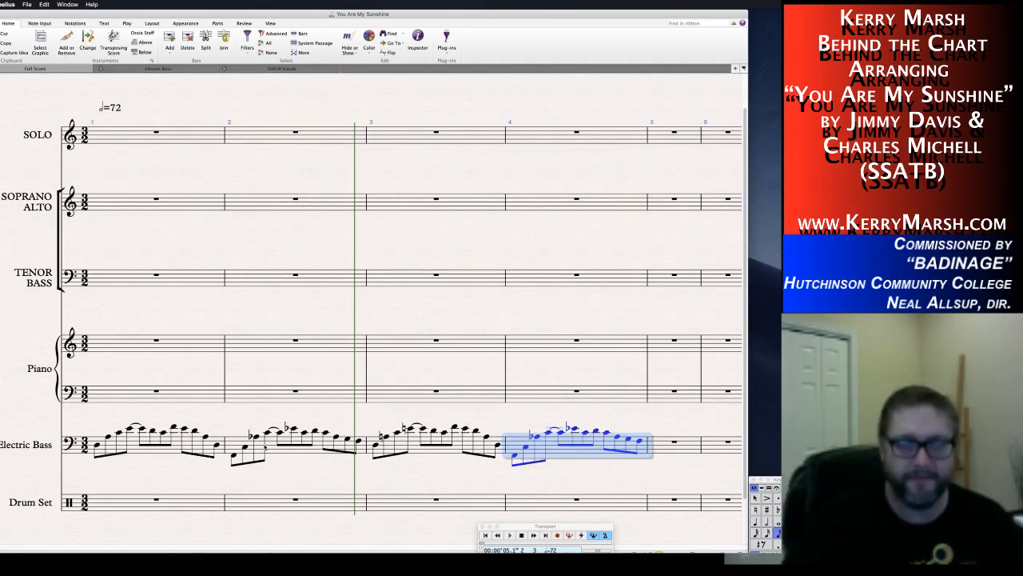
{"action": "left_click", "coordinate": [100, 446], "text": "shift"}
{"action": "left_click", "coordinate": [661, 440], "text": "alt"}
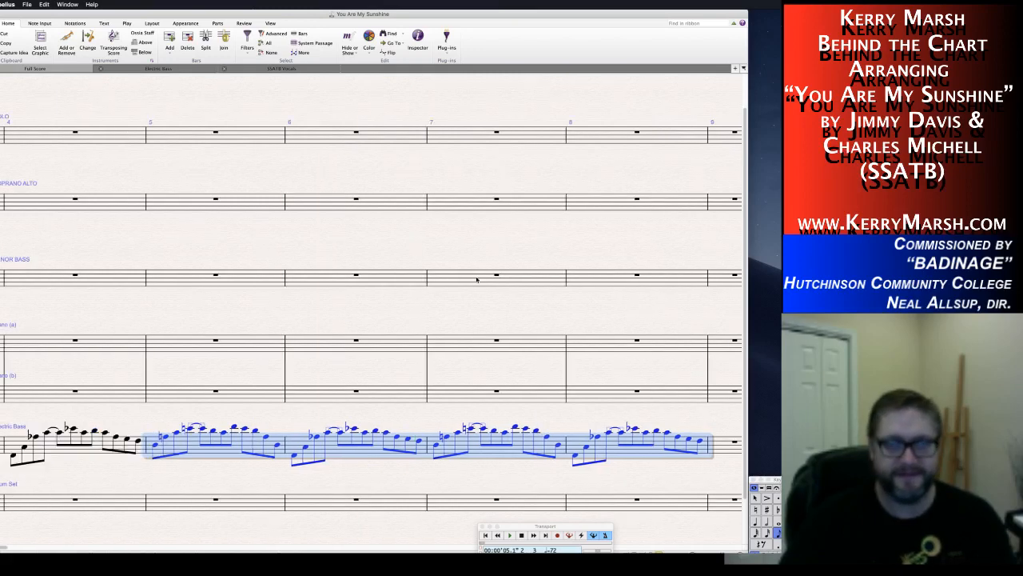
{"action": "left_click", "coordinate": [176, 237]}
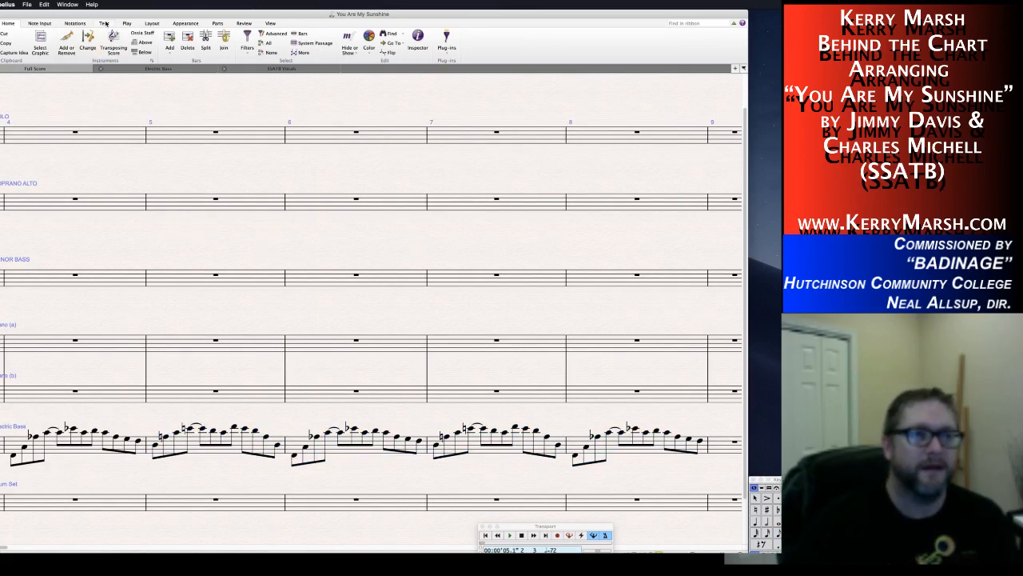
Copy Electric Bass bars 3 and 4 into the piano's bass-clef staff at bar 3.
{"action": "scroll", "coordinate": [151, 183], "scroll_direction": "left", "scroll_amount": 10}
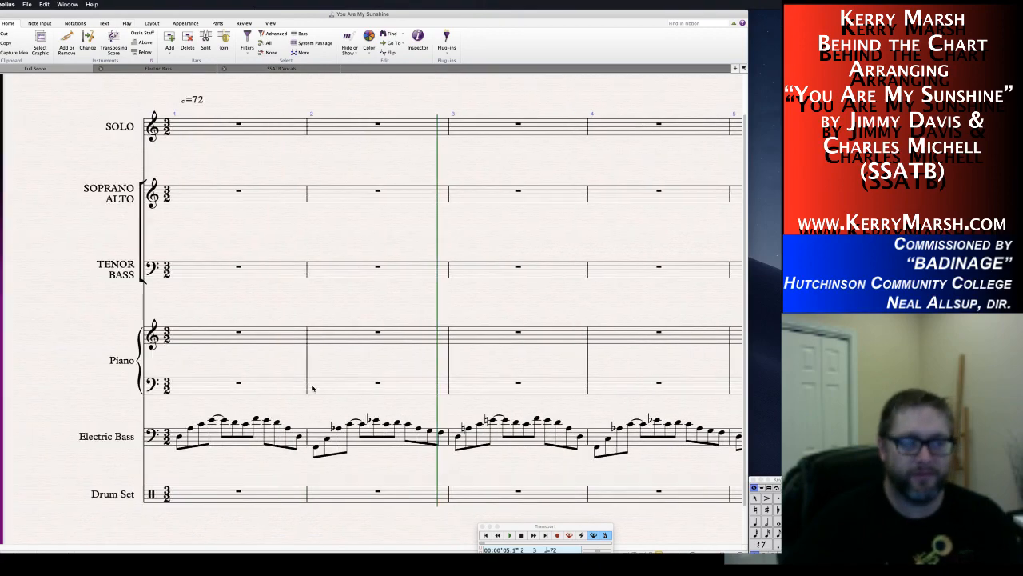
{"action": "scroll", "coordinate": [312, 388], "scroll_direction": "right", "scroll_amount": 5}
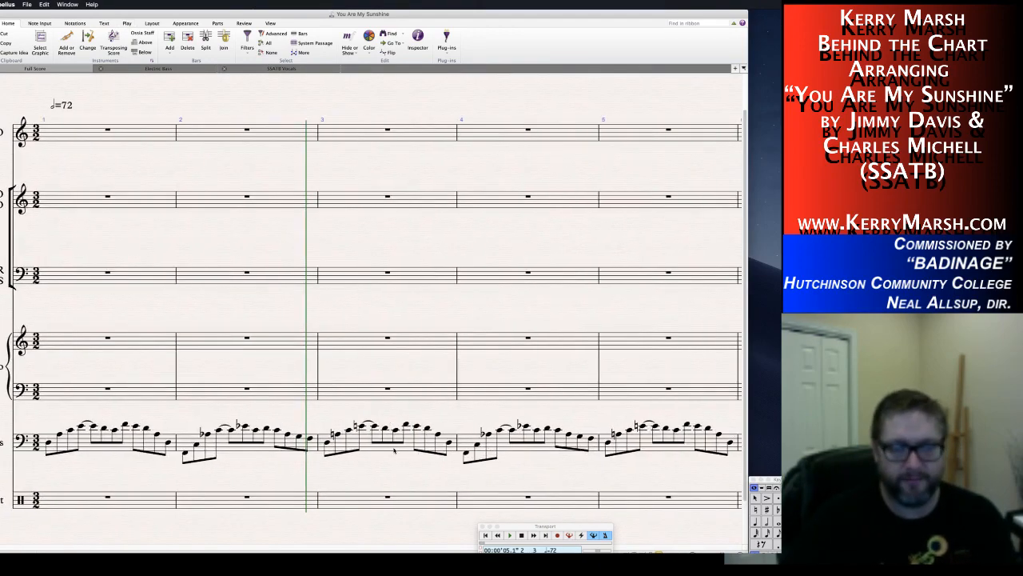
{"action": "left_click", "coordinate": [394, 451]}
{"action": "left_click", "coordinate": [574, 441], "text": "shift"}
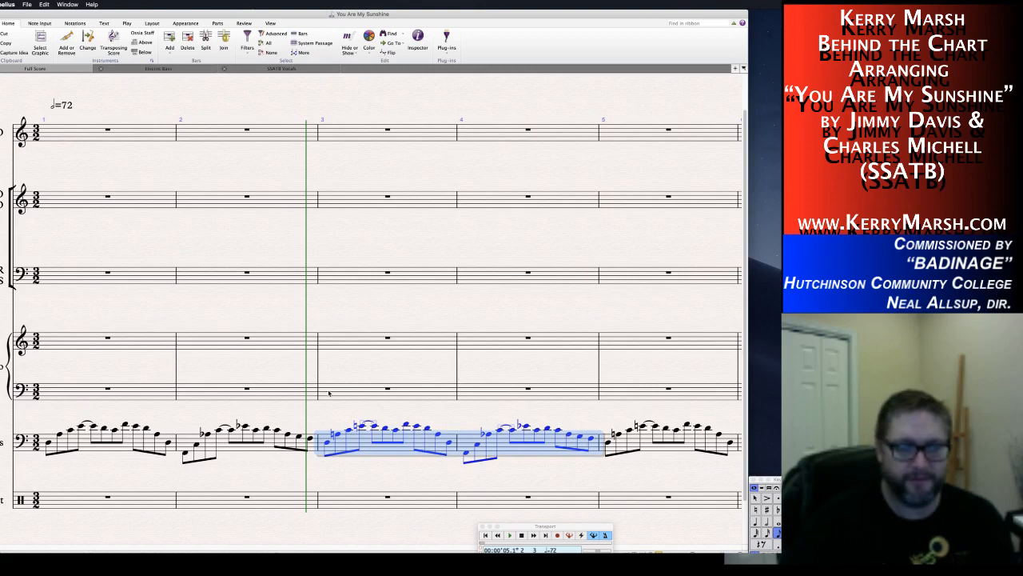
{"action": "left_click", "coordinate": [329, 392], "text": "alt"}
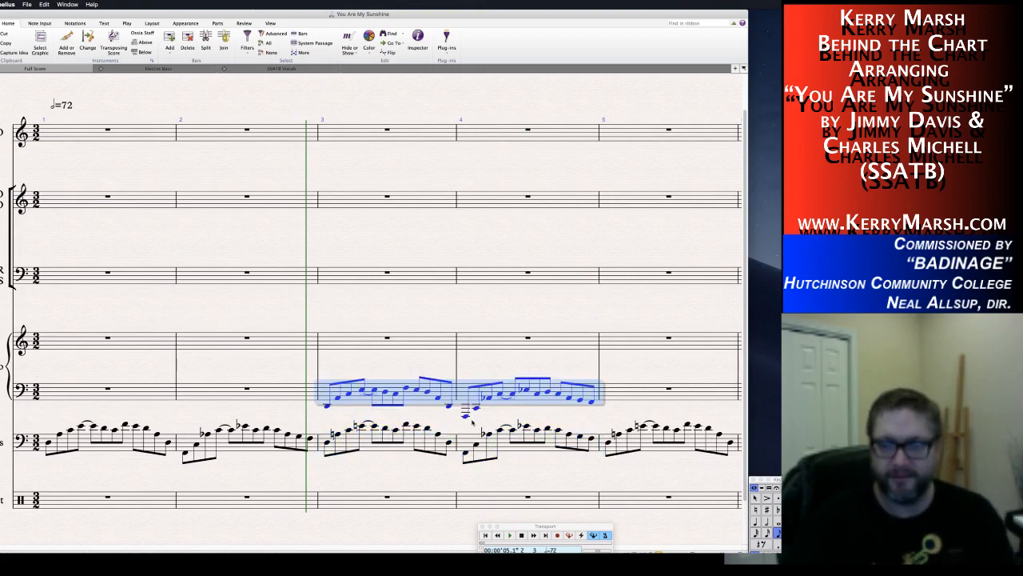
Repeat the copied two-bar pattern in the piano's bass-clef staff at bars 5–6 and 7–8, and clear the selection.
{"action": "scroll", "coordinate": [473, 408], "scroll_direction": "right", "scroll_amount": 15}
{"action": "scroll", "coordinate": [152, 408], "scroll_direction": "left", "scroll_amount": 4}
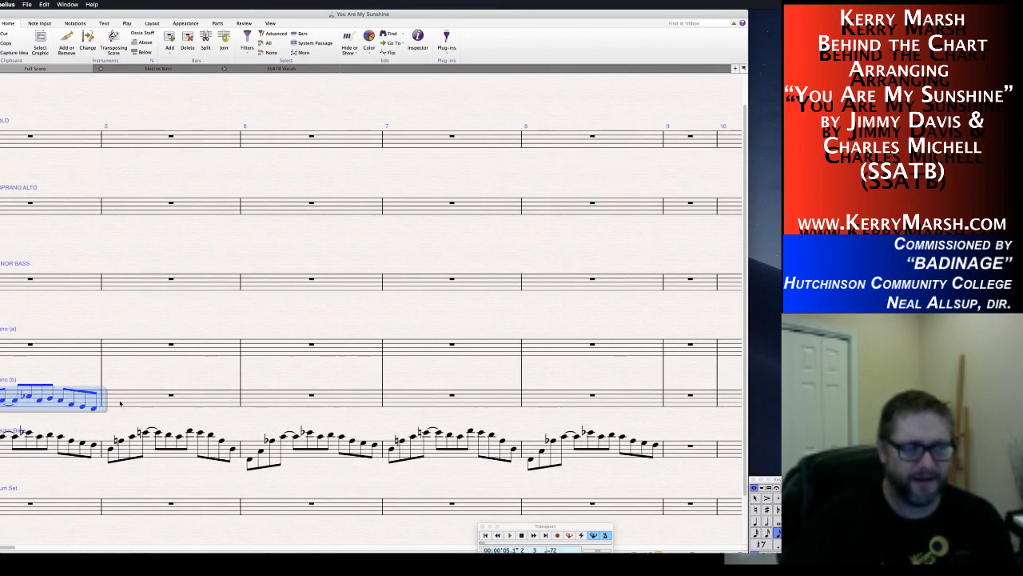
{"action": "left_click", "coordinate": [147, 404], "text": "alt"}
{"action": "left_click", "coordinate": [406, 401], "text": "alt"}
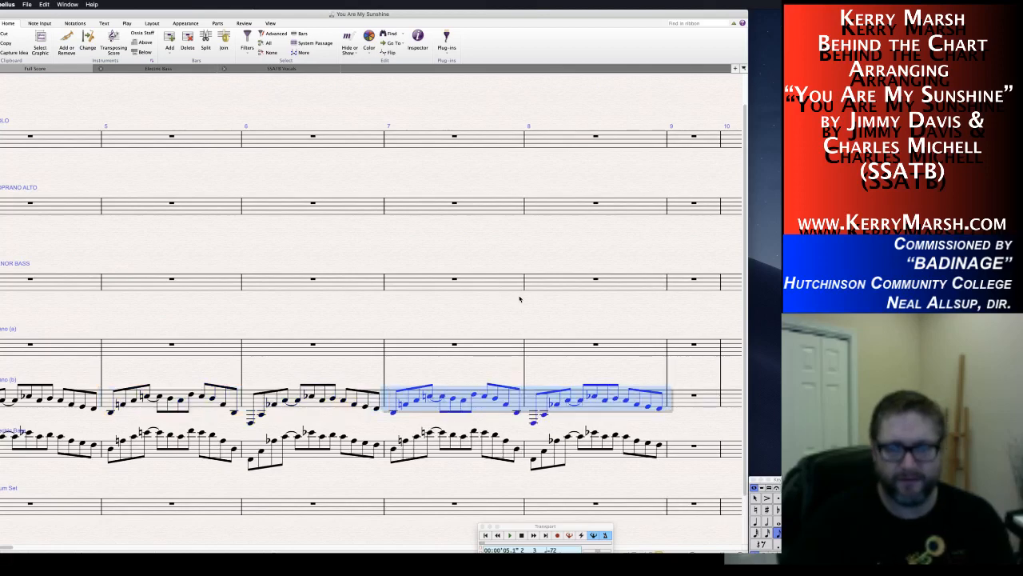
{"action": "key", "text": "Escape"}
Add a double barline at the end of bar 8.
{"action": "right_click", "coordinate": [644, 103]}
{"action": "mouse_move", "coordinate": [679, 113]}
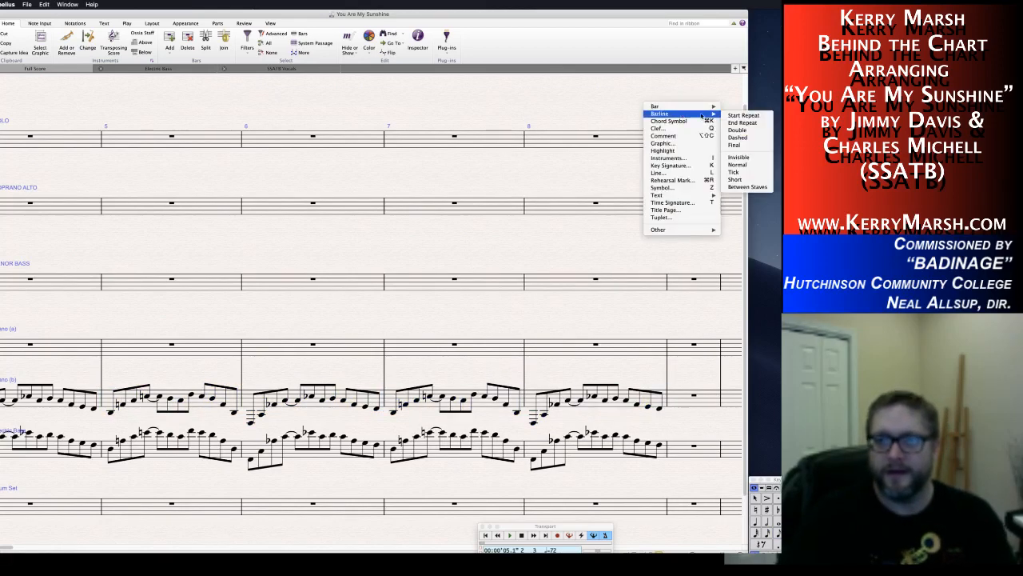
{"action": "left_click", "coordinate": [737, 130]}
{"action": "left_click", "coordinate": [669, 141]}
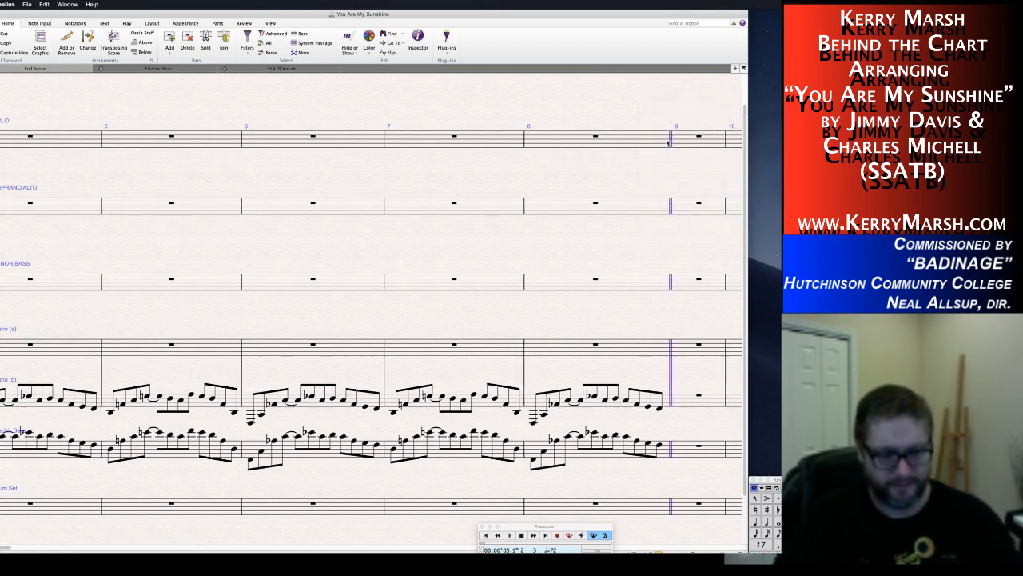
Add rehearsal mark A at the double barline after bar 8 and clear the selection.
{"action": "key", "text": "super+r"}
{"action": "key", "text": "Escape"}
{"action": "left_click_drag", "start_coordinate": [241, 269], "coordinate": [384, 271]}
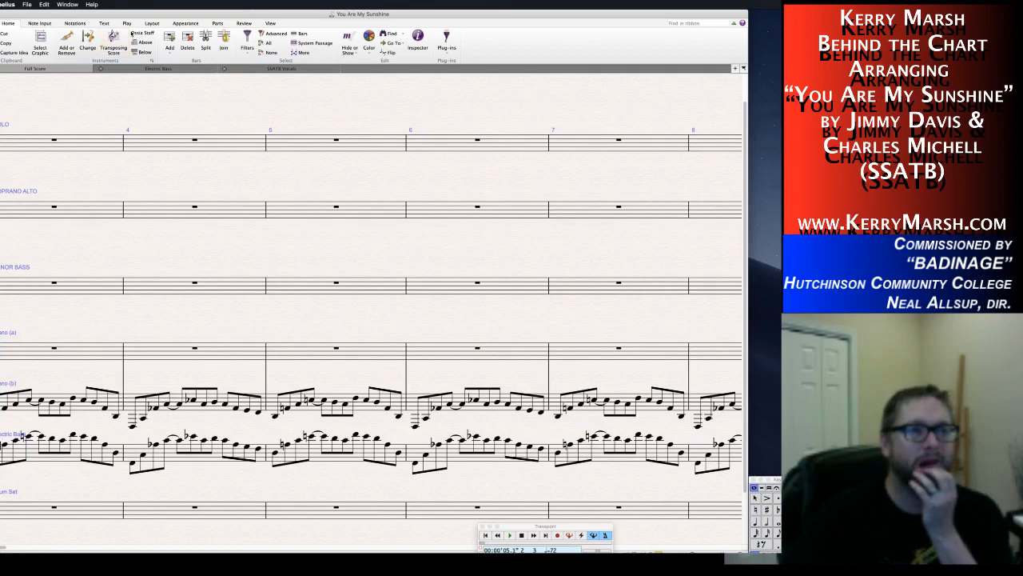
Enter offbeat eighth-note chords in Soprano/Alto bar 5, tying the second chord to the third and ending with a lower chord.
{"action": "left_click", "coordinate": [270, 22]}
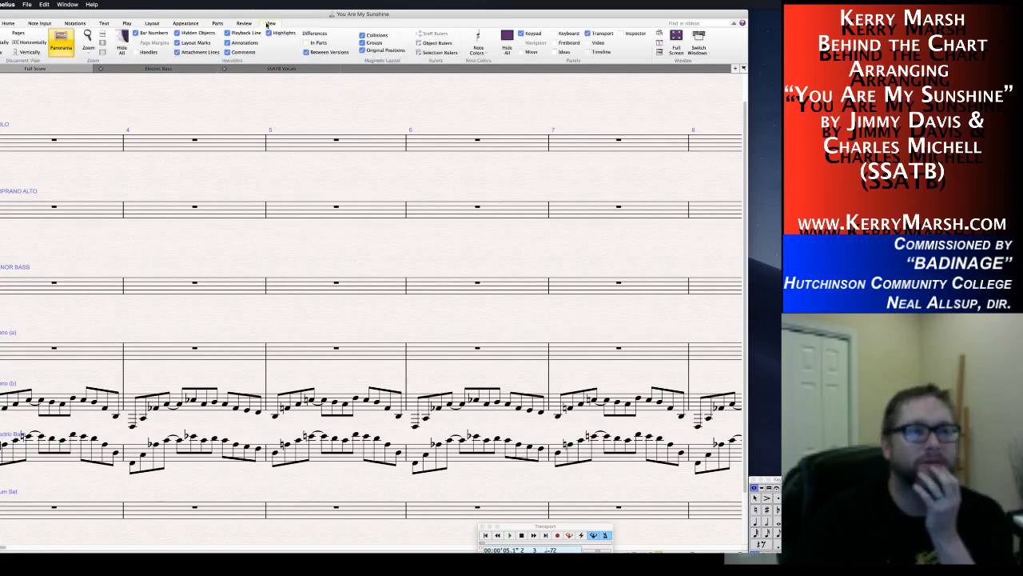
{"action": "left_click", "coordinate": [88, 48]}
{"action": "left_click", "coordinate": [93, 105]}
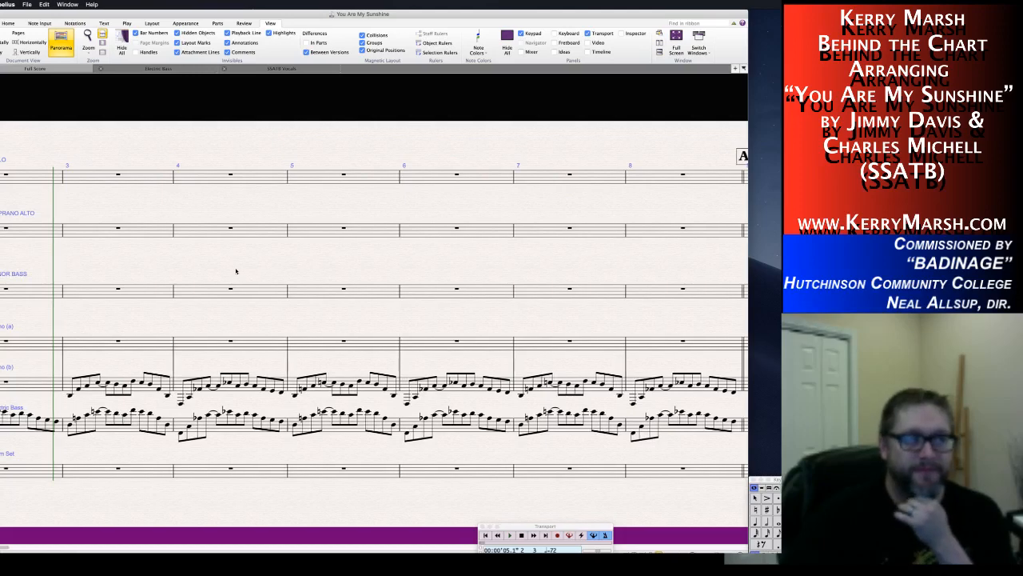
{"action": "scroll", "coordinate": [235, 271], "scroll_direction": "left", "scroll_amount": 2}
{"action": "scroll", "coordinate": [238, 270], "scroll_direction": "right", "scroll_amount": 3}
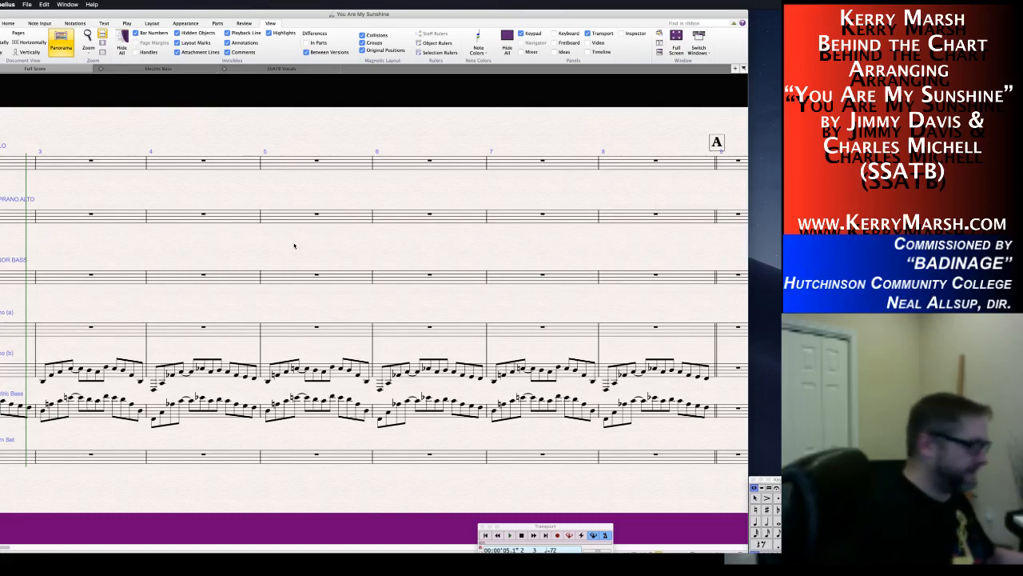
{"action": "left_click", "coordinate": [278, 216]}
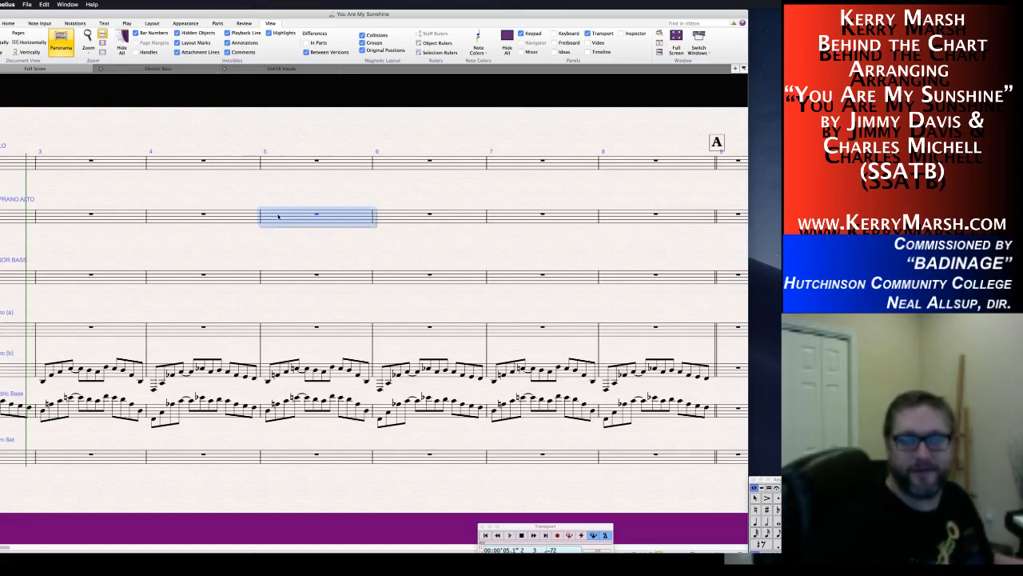
{"action": "key", "text": "3"}
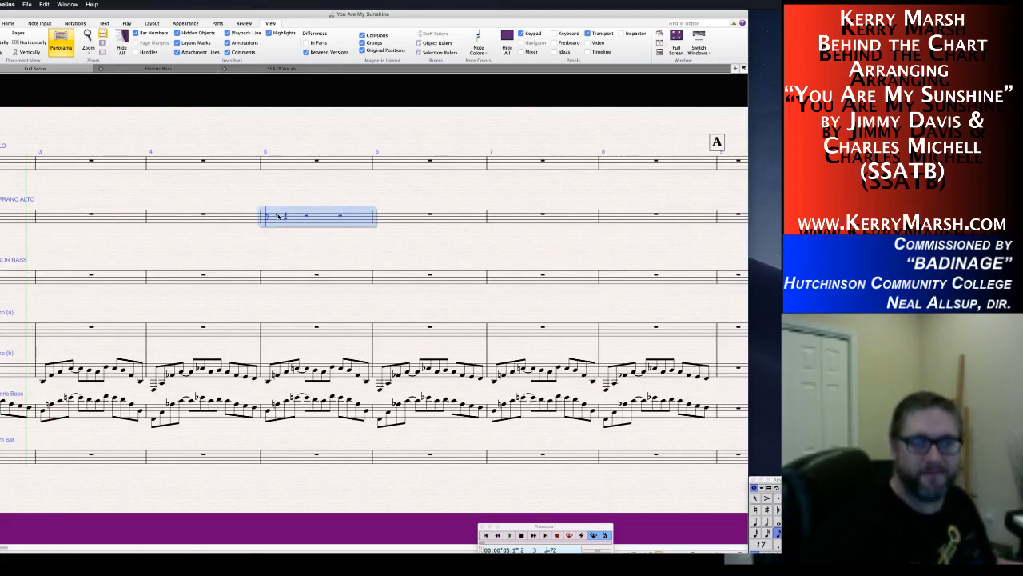
{"action": "key", "text": "0"}
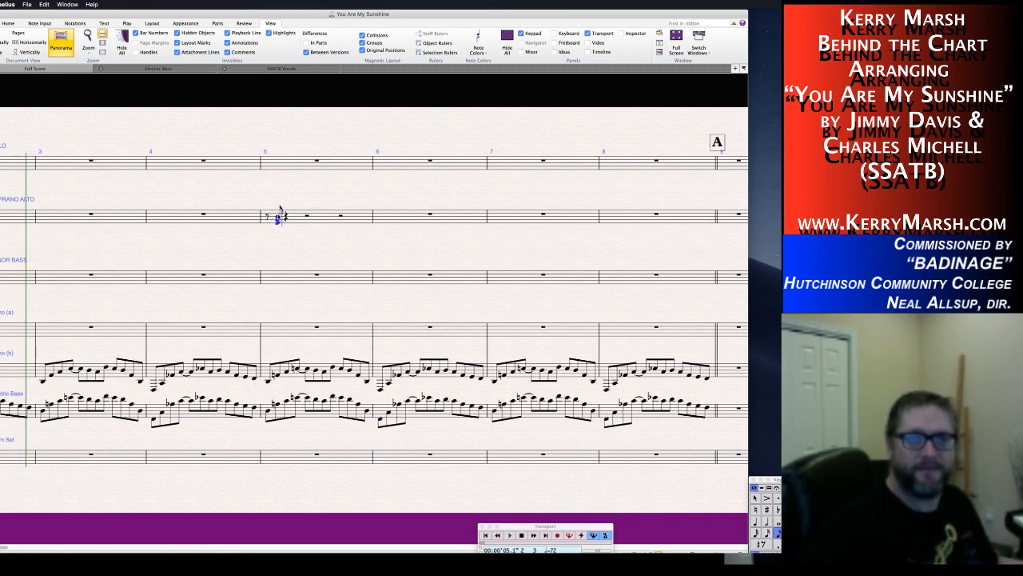
{"action": "key", "text": "0"}
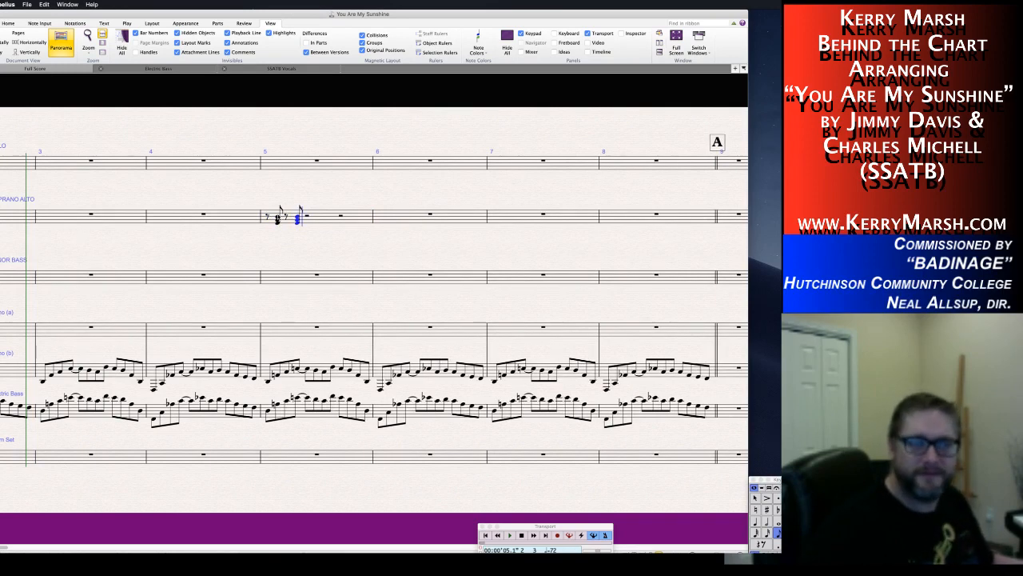
{"action": "key", "text": "Return"}
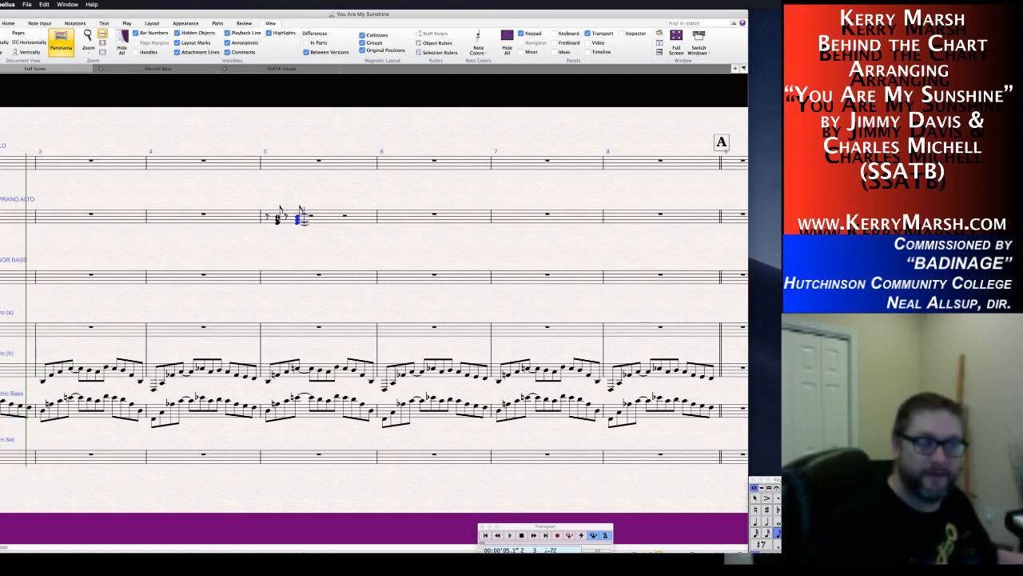
{"action": "key", "text": "r"}
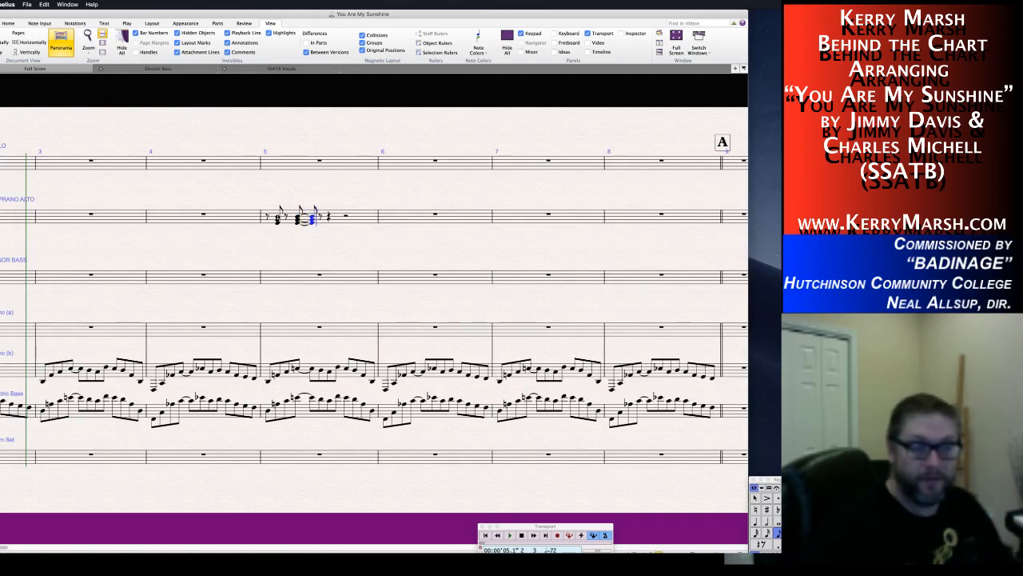
{"action": "key", "text": "Escape"}
{"action": "key", "text": "Escape"}
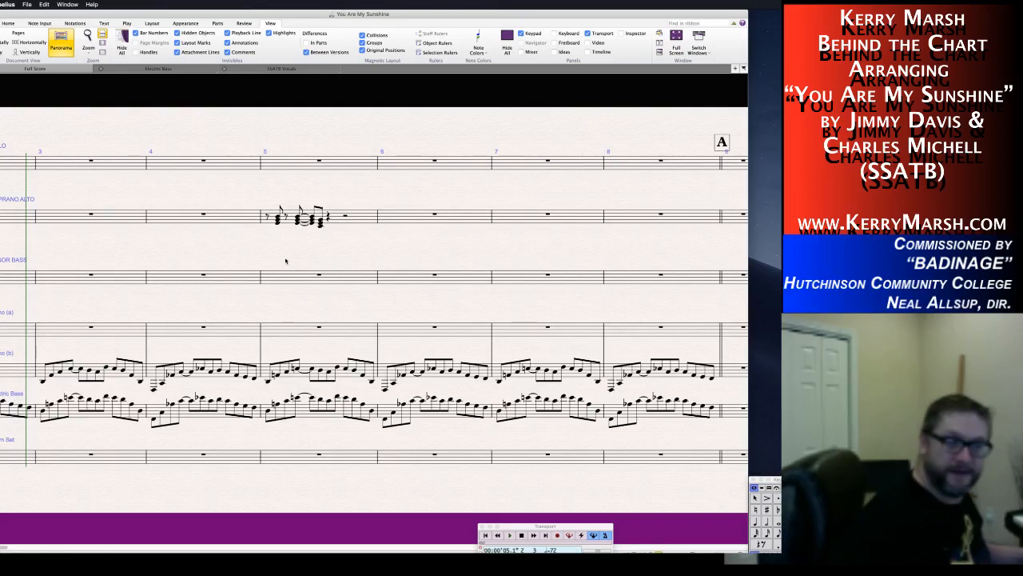
Enter matching offbeat two-note eighth chords in Tenor/Bass bar 5, using the same rests and tie as the upper voices.
{"action": "left_click", "coordinate": [281, 277]}
{"action": "key", "text": "n"}
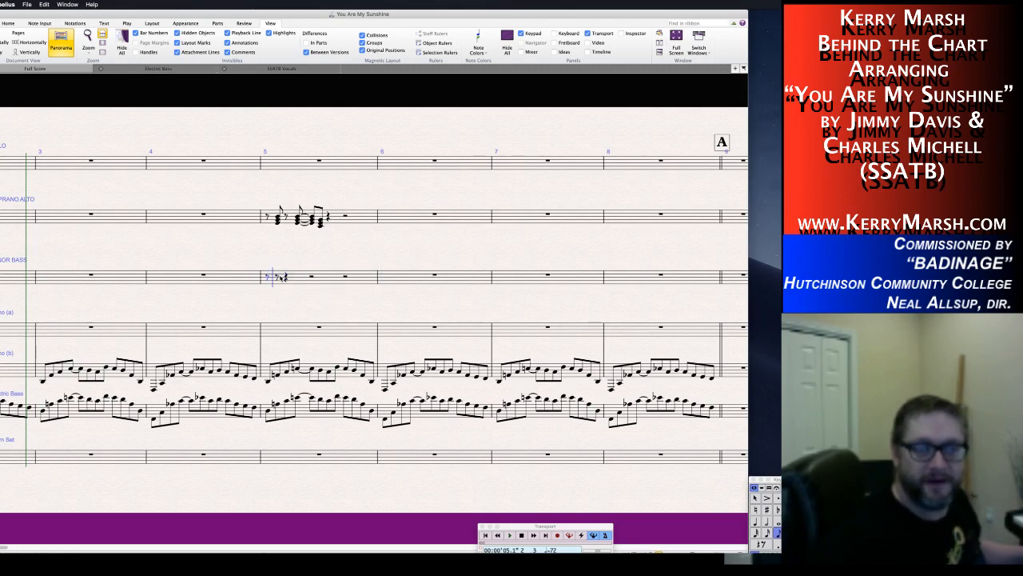
{"action": "key", "text": "0"}
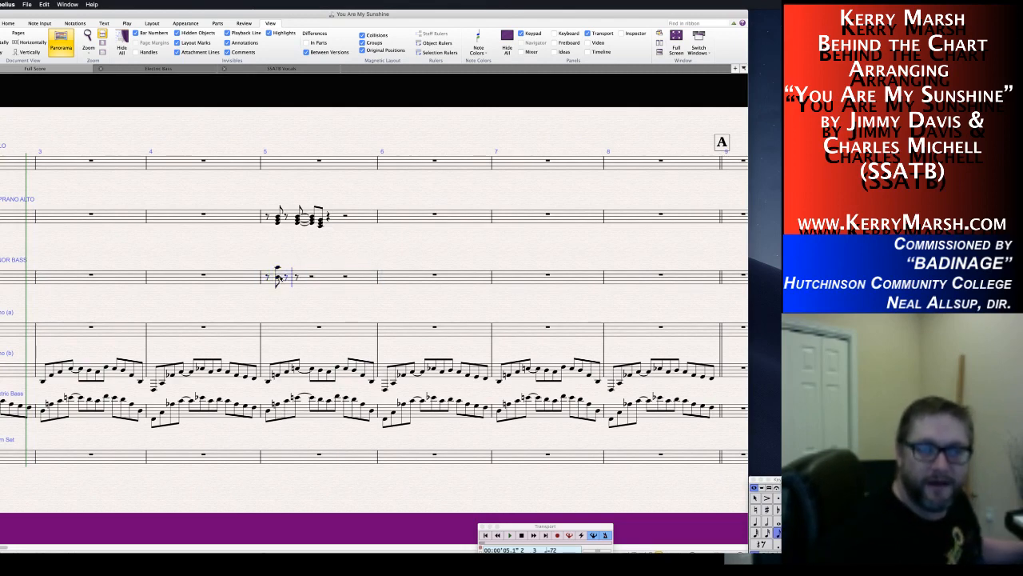
{"action": "key", "text": "KP_Enter"}
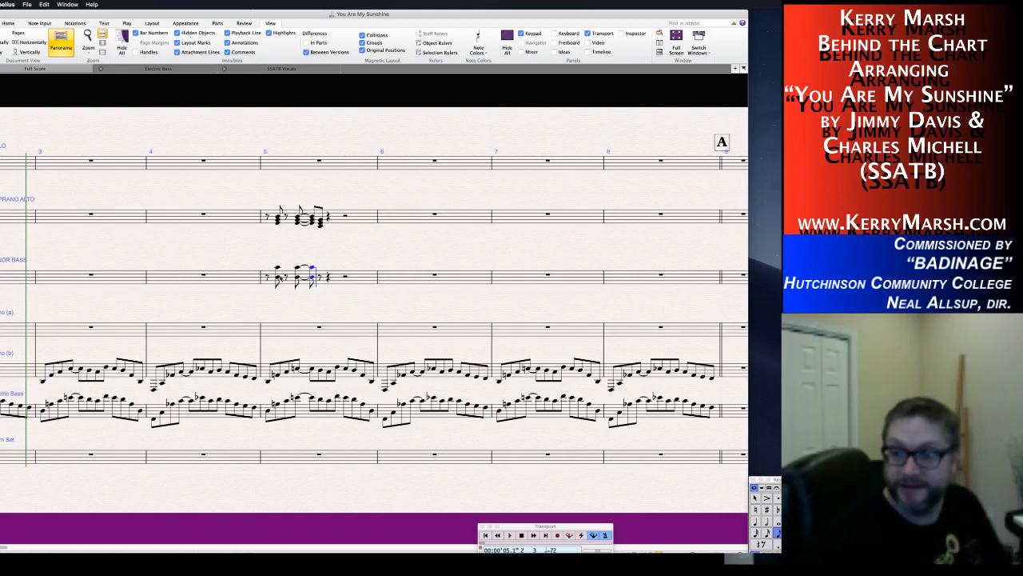
{"action": "key", "text": "Escape"}
{"action": "key", "text": "Escape"}
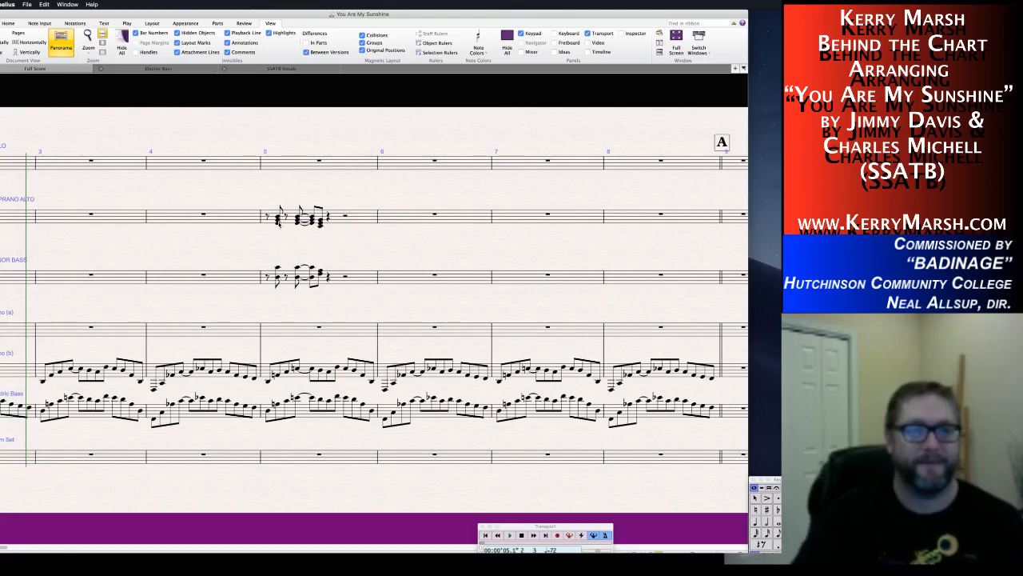
Add the lyrics "hey hey oh" under the Soprano/Alto chords in bar 5, extending the second "hey" across the tie.
{"action": "left_click", "coordinate": [278, 221]}
{"action": "key", "text": "super+l"}
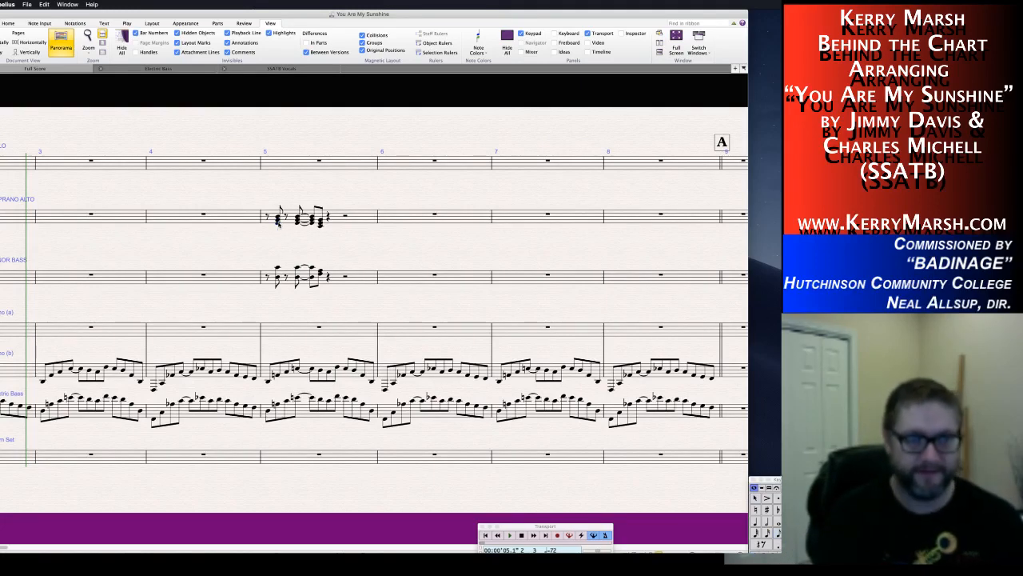
{"action": "type", "text": "Hey"}
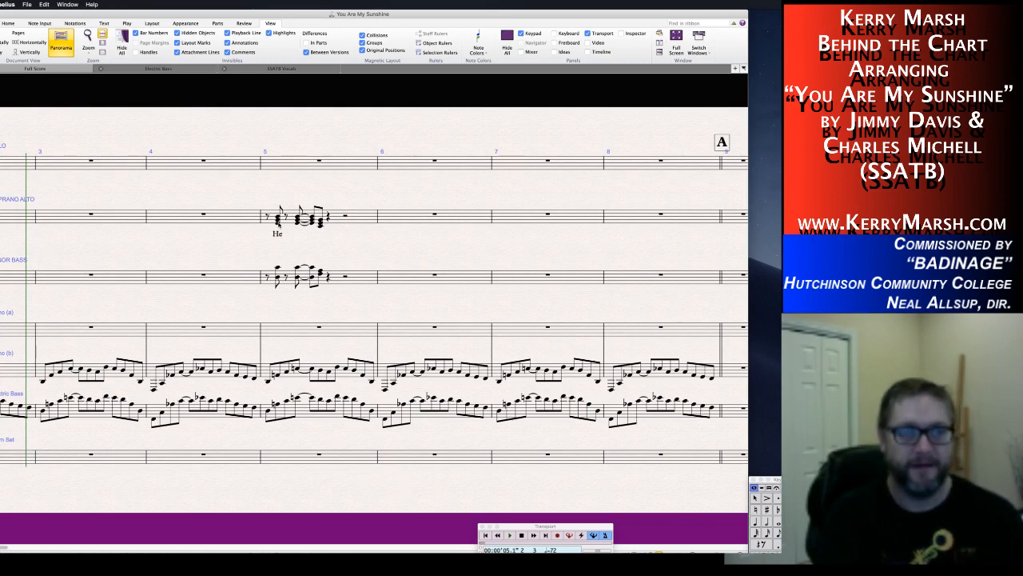
{"action": "key", "text": "BackSpace"}
{"action": "key", "text": "BackSpace"}
{"action": "key", "text": "BackSpace"}
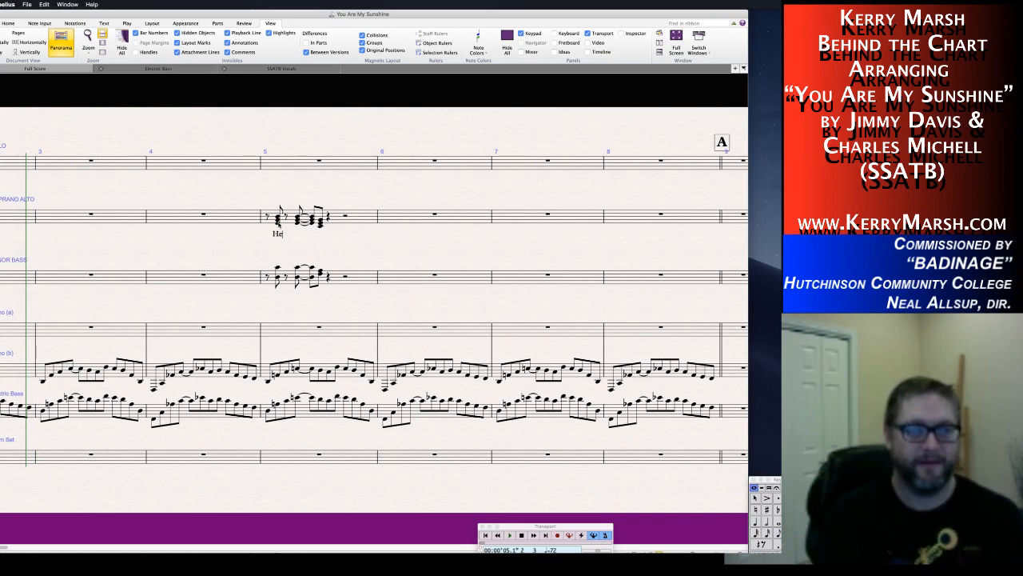
{"action": "type", "text": "hey"}
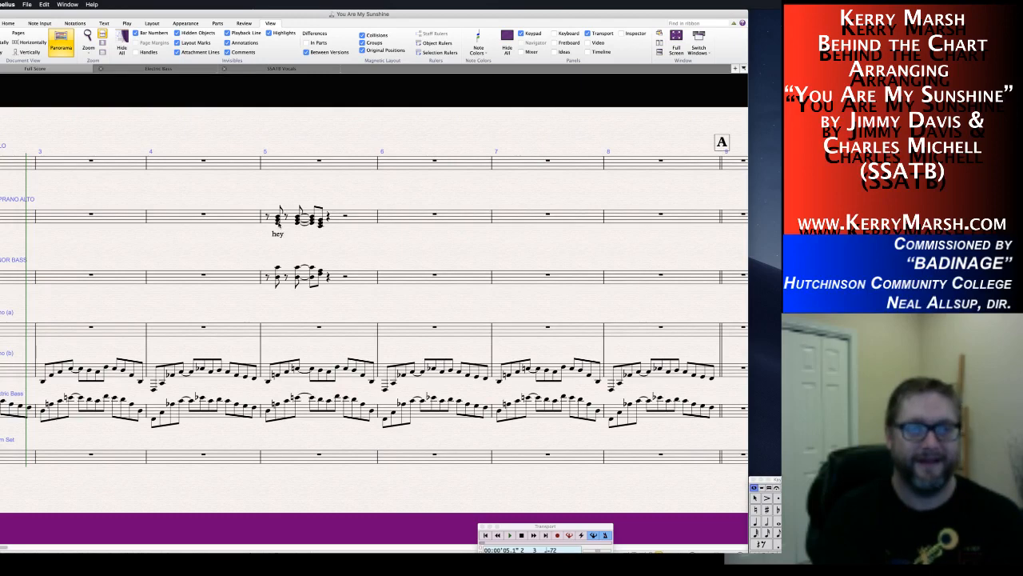
{"action": "key", "text": "space"}
{"action": "type", "text": "hey"}
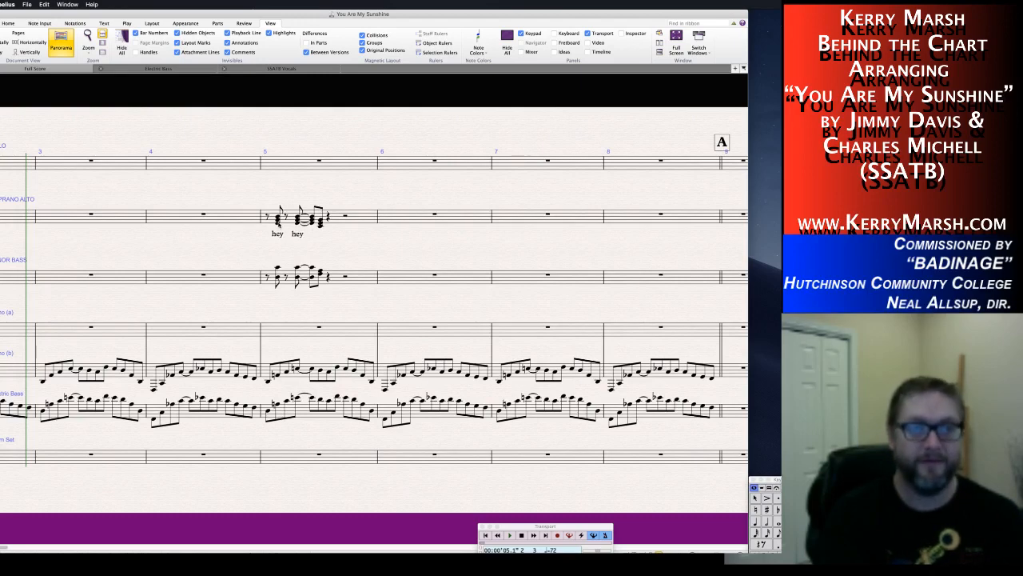
{"action": "key", "text": "space"}
{"action": "key", "text": "space"}
{"action": "type", "text": "oh"}
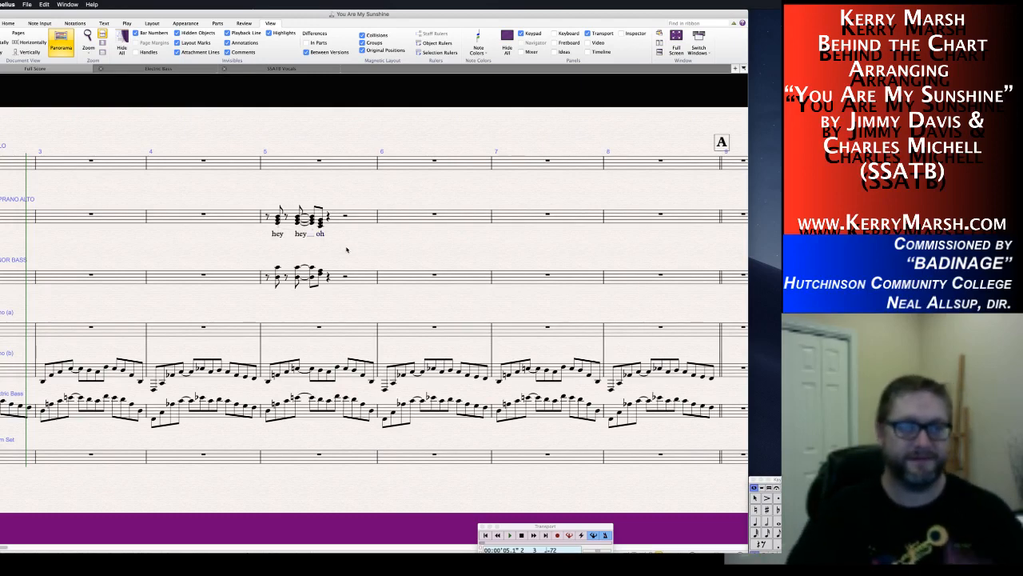
Move the Tenor/Bass staff slightly closer to the Soprano/Alto staff and copy bar 5 of both, with lyrics, into bar 7.
{"action": "left_click", "coordinate": [357, 269]}
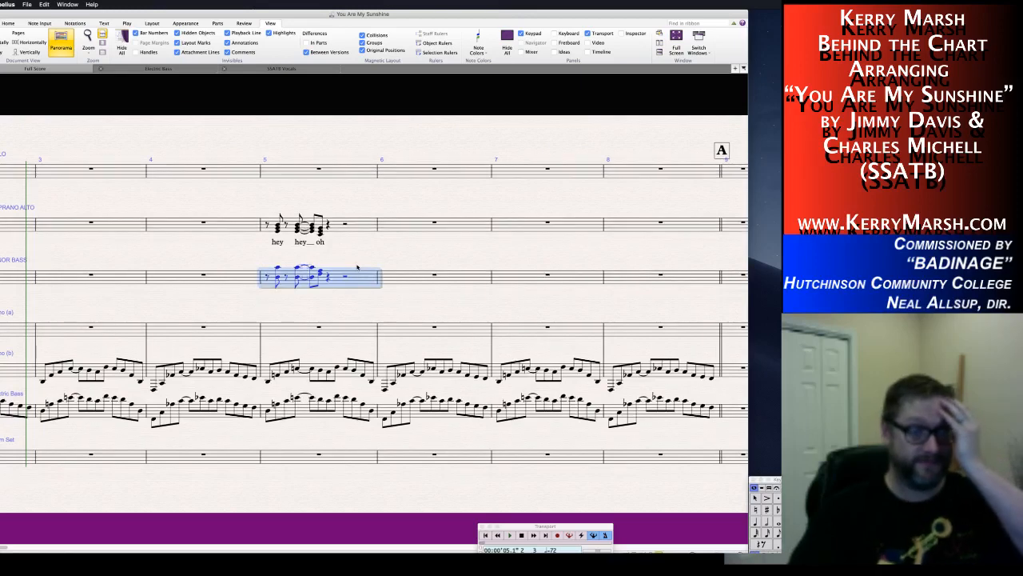
{"action": "left_click", "coordinate": [346, 246]}
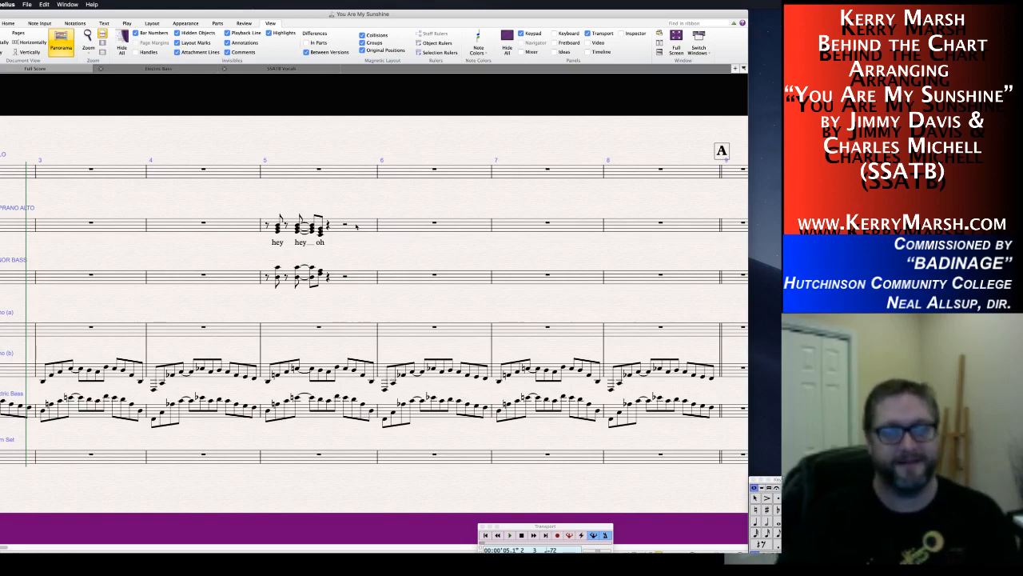
{"action": "left_click", "coordinate": [357, 227]}
{"action": "left_click", "coordinate": [361, 276], "text": "shift"}
{"action": "left_click", "coordinate": [494, 228], "text": "alt"}
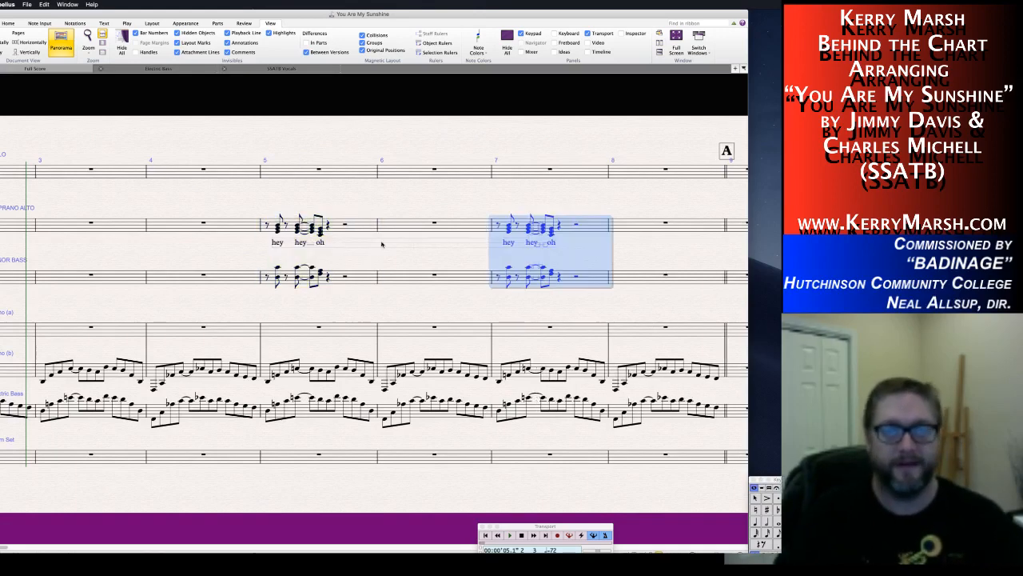
{"action": "key", "text": "Escape"}
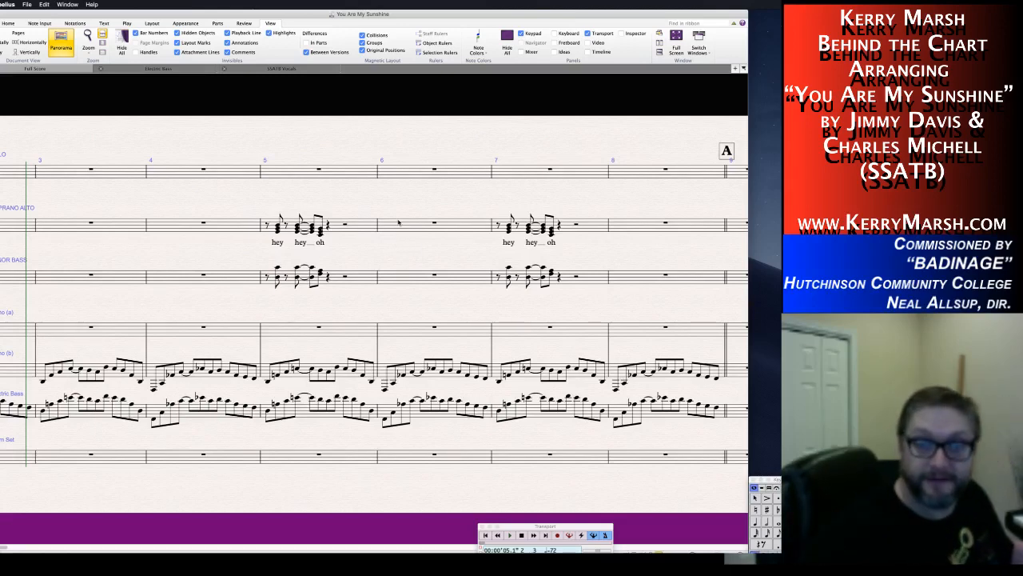
Enter an eighth rest followed by an eighth-note chord with a flat at the start of Soprano/Alto bar 6.
{"action": "left_click", "coordinate": [395, 225]}
{"action": "key", "text": "3"}
{"action": "key", "text": "0"}
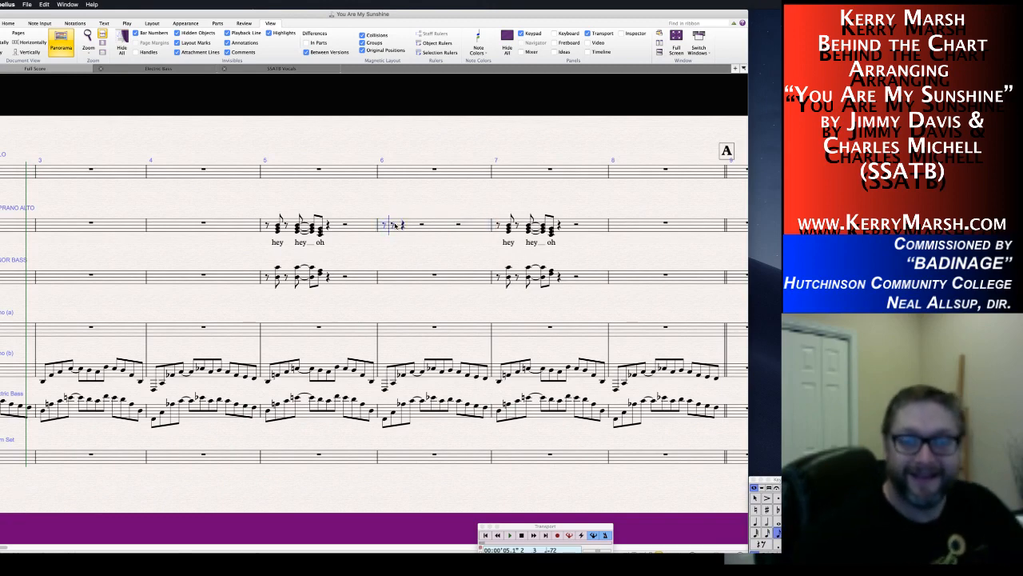
Enter an eighth rest and a two-note eighth chord in Tenor/Bass bar 6, and respell its sharp note as a flat.
{"action": "left_click", "coordinate": [389, 275]}
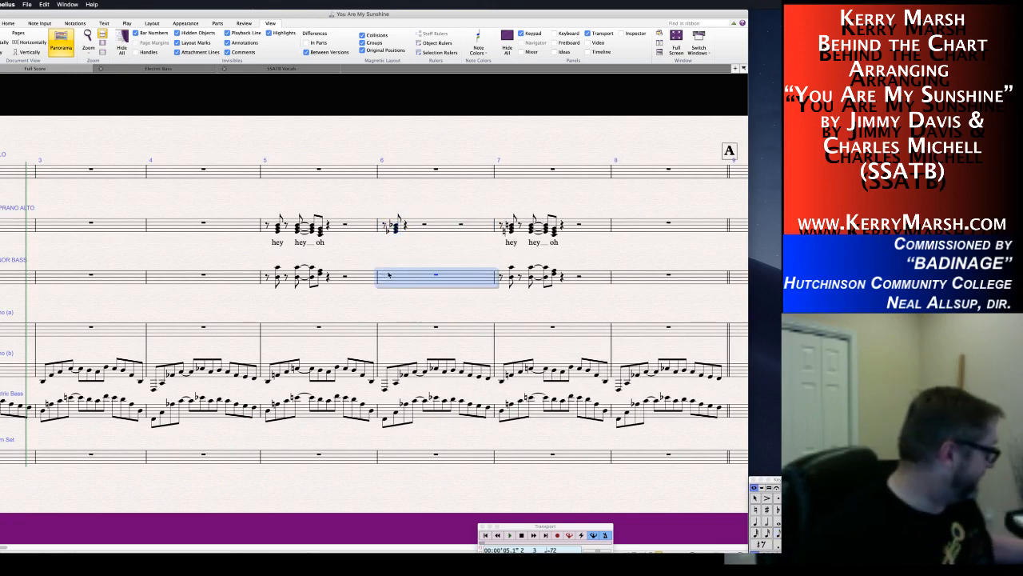
{"action": "key", "text": "3"}
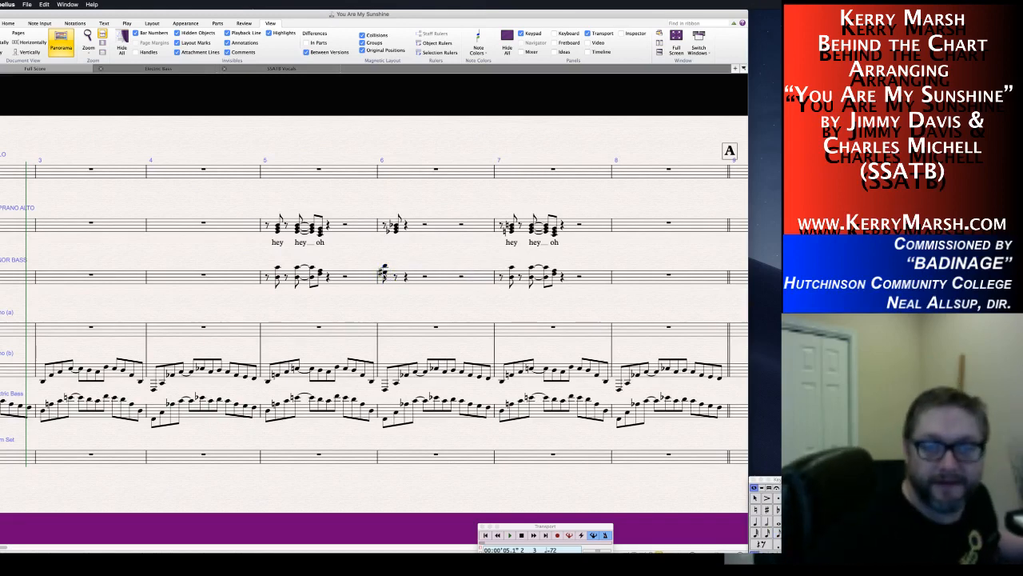
{"action": "key", "text": "3"}
{"action": "key", "text": "0"}
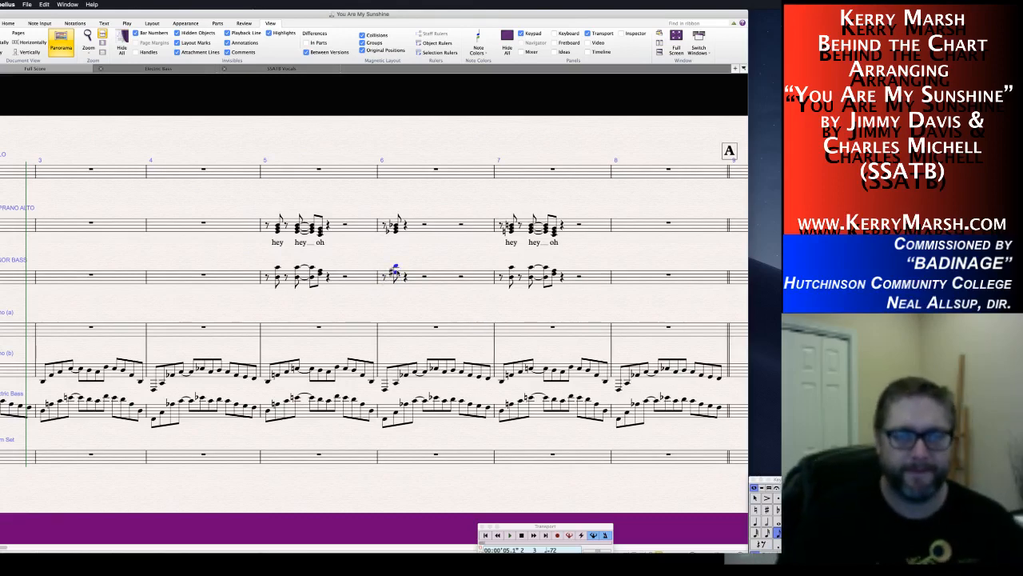
{"action": "key", "text": "Escape"}
{"action": "left_click", "coordinate": [396, 271]}
{"action": "key", "text": "Return"}
{"action": "key", "text": "Escape"}
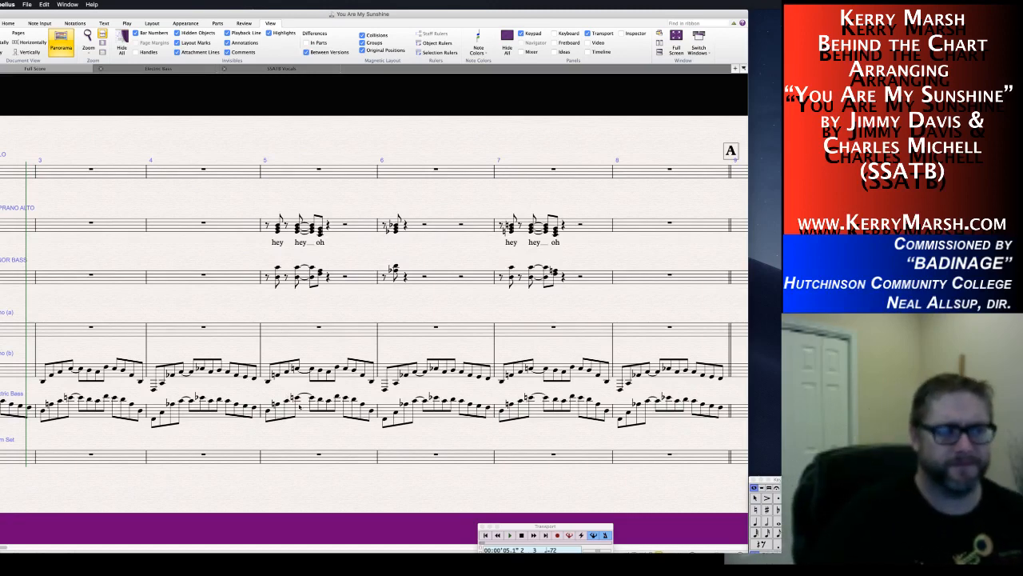
Add the chord symbol Dmi11 above the first Electric Bass note in bar 1.
{"action": "scroll", "coordinate": [260, 405], "scroll_direction": "left", "scroll_amount": 6}
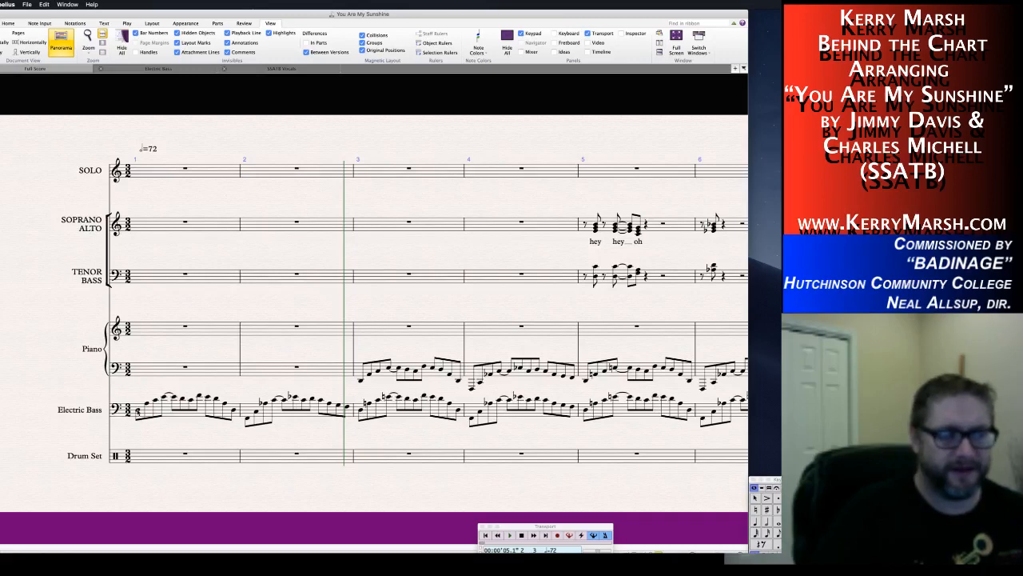
{"action": "left_click", "coordinate": [138, 410]}
{"action": "key", "text": "super+k"}
{"action": "type", "text": "D"}
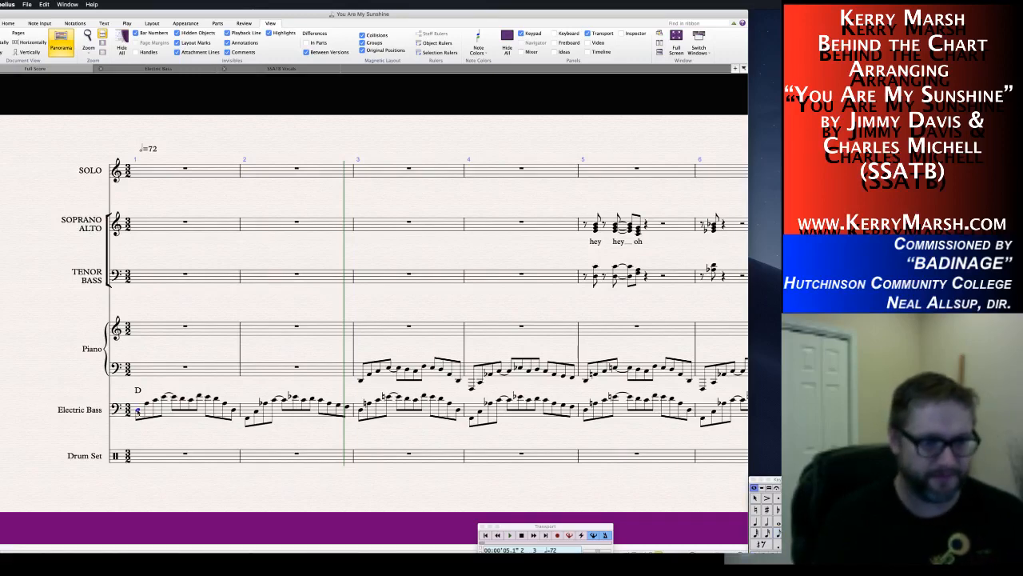
{"action": "type", "text": "mi11"}
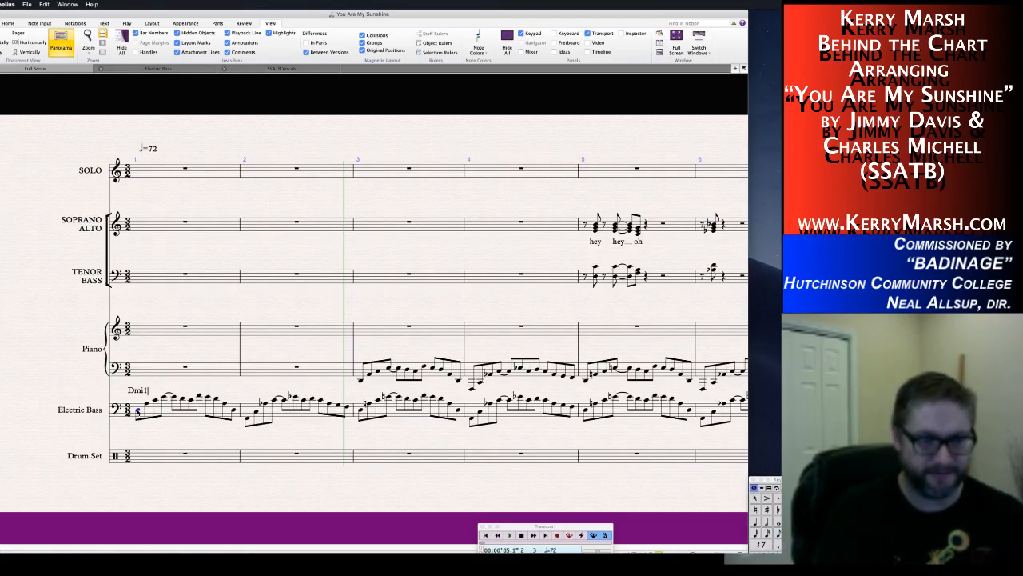
{"action": "key", "text": "Escape"}
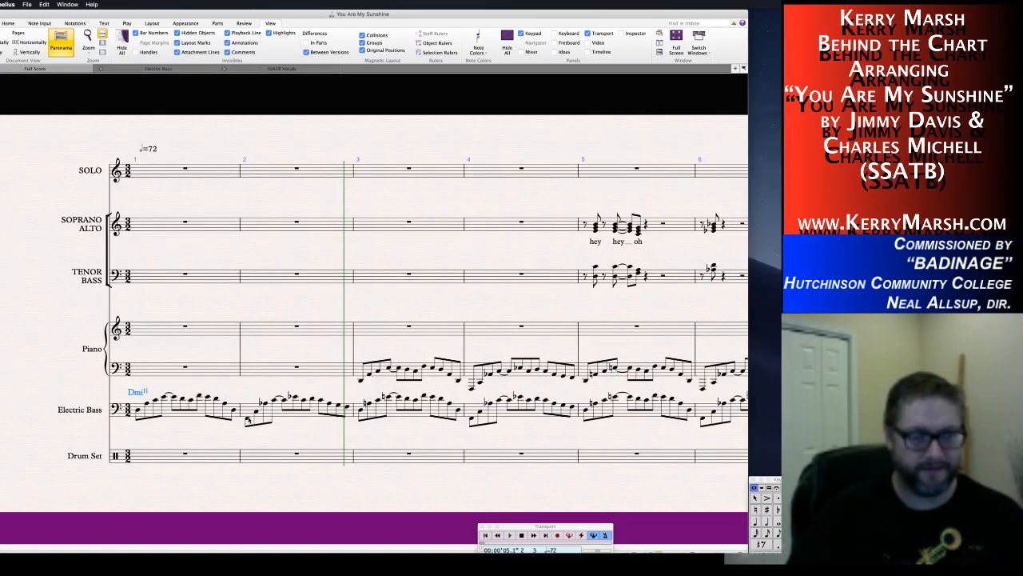
{"action": "key", "text": "Escape"}
Add the chord symbol Fmi11 above the first Electric Bass note in bar 2.
{"action": "key", "text": "ctrl+k"}
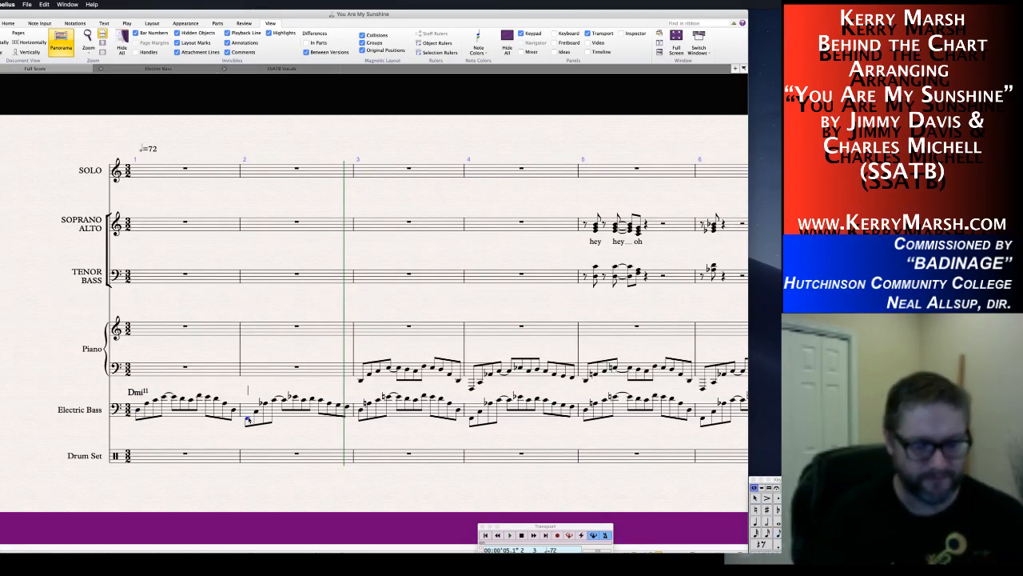
{"action": "type", "text": "Fmi11"}
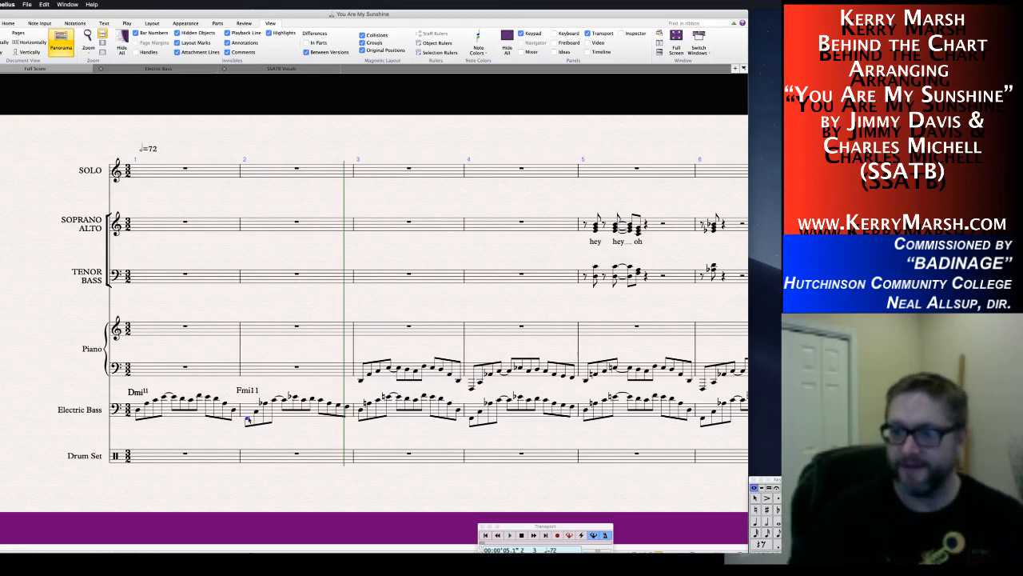
{"action": "key", "text": "Escape"}
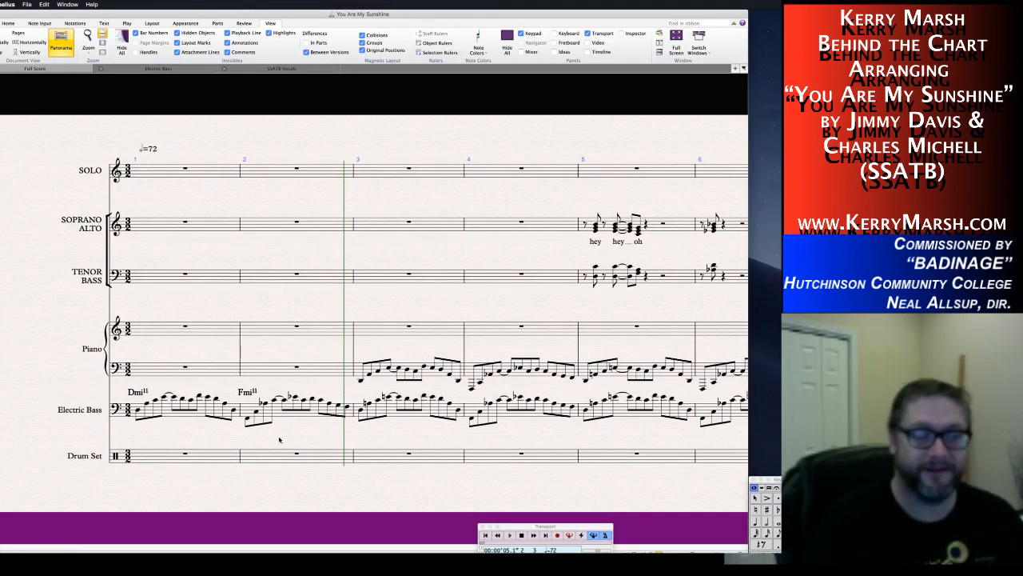
Copy the Dmi11 and Fmi11 chord symbols from Electric Bass bars 1–2 to bars 3–4, 5–6 and 7–8.
{"action": "left_click", "coordinate": [280, 417]}
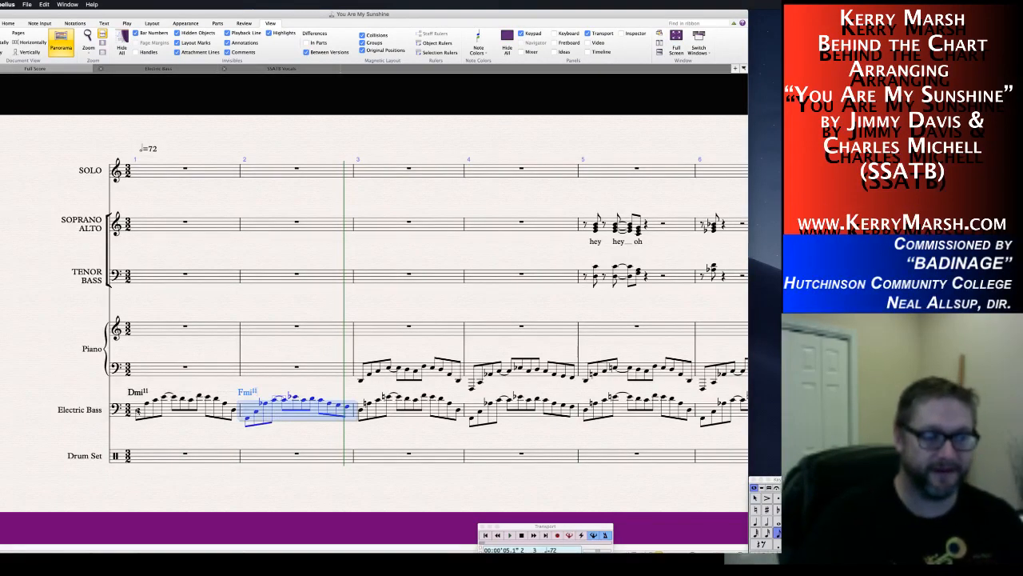
{"action": "left_click", "coordinate": [137, 411], "text": "shift"}
{"action": "key", "text": "alt+shift+k"}
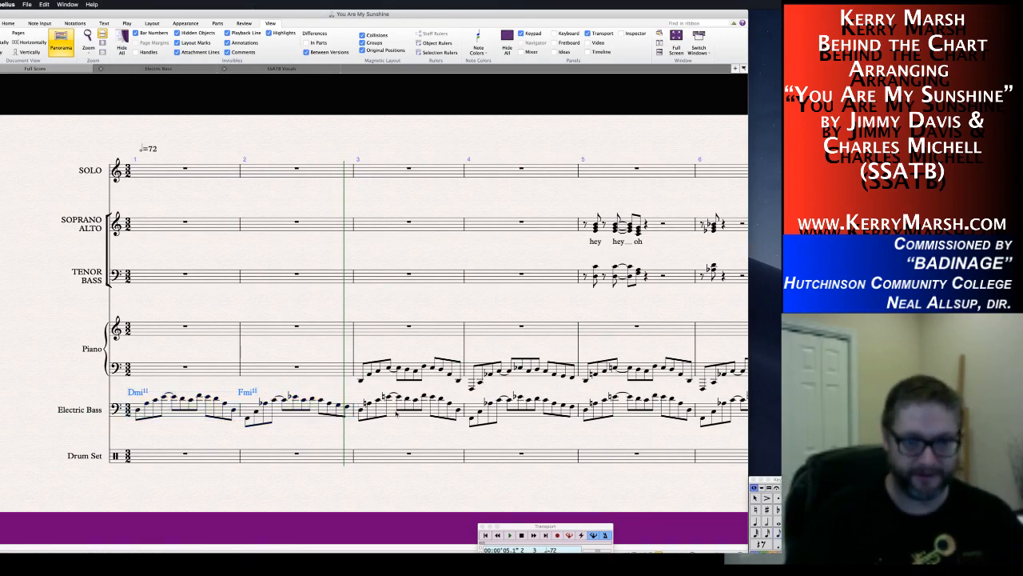
{"action": "left_click", "coordinate": [362, 410], "text": "alt"}
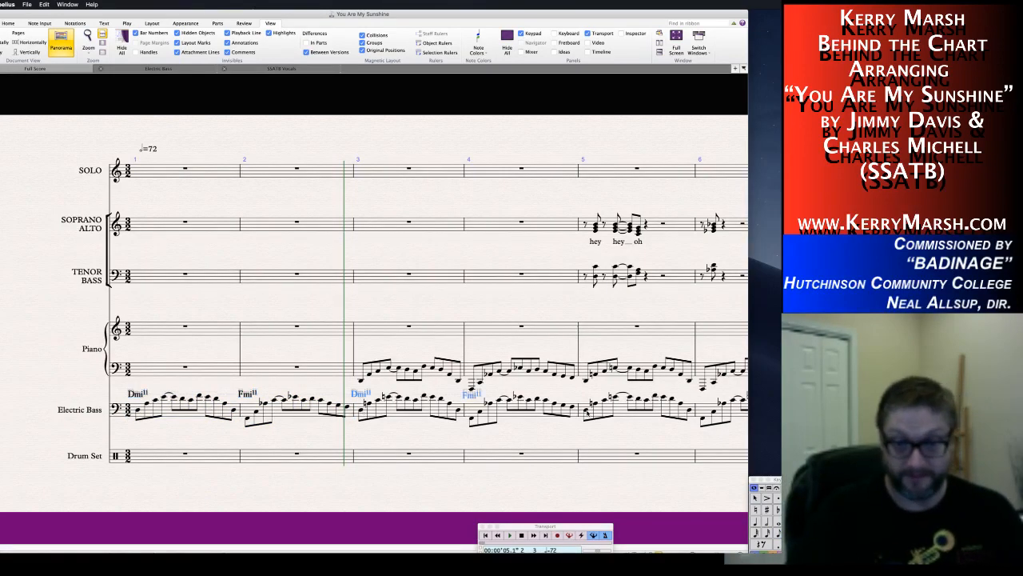
{"action": "left_click", "coordinate": [588, 412], "text": "alt"}
{"action": "scroll", "coordinate": [543, 442], "scroll_direction": "right", "scroll_amount": 10}
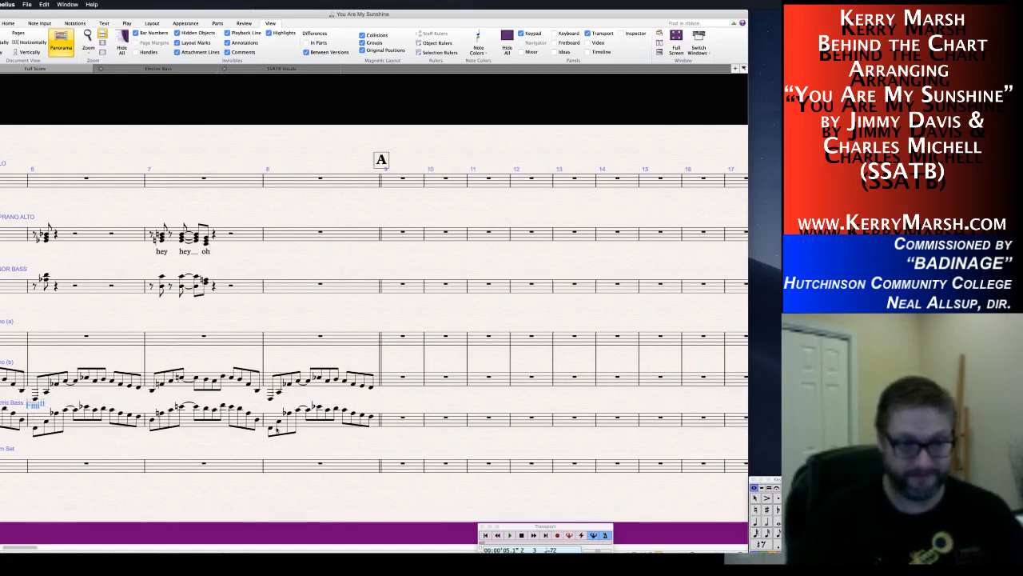
{"action": "left_click", "coordinate": [152, 418], "text": "alt"}
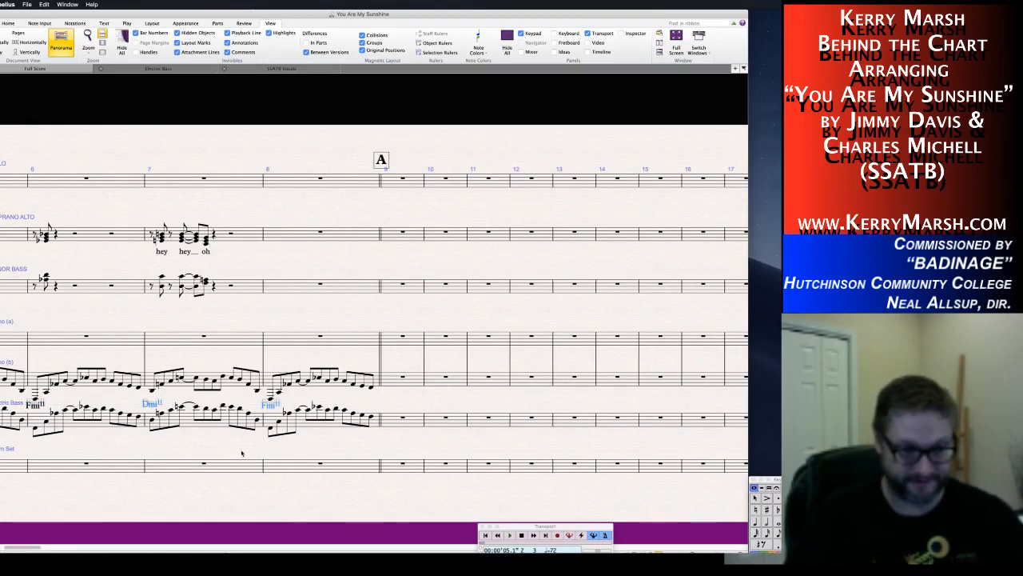
{"action": "key", "text": "Escape"}
{"action": "scroll", "coordinate": [236, 450], "scroll_direction": "left", "scroll_amount": 1}
{"action": "scroll", "coordinate": [236, 452], "scroll_direction": "left", "scroll_amount": 3}
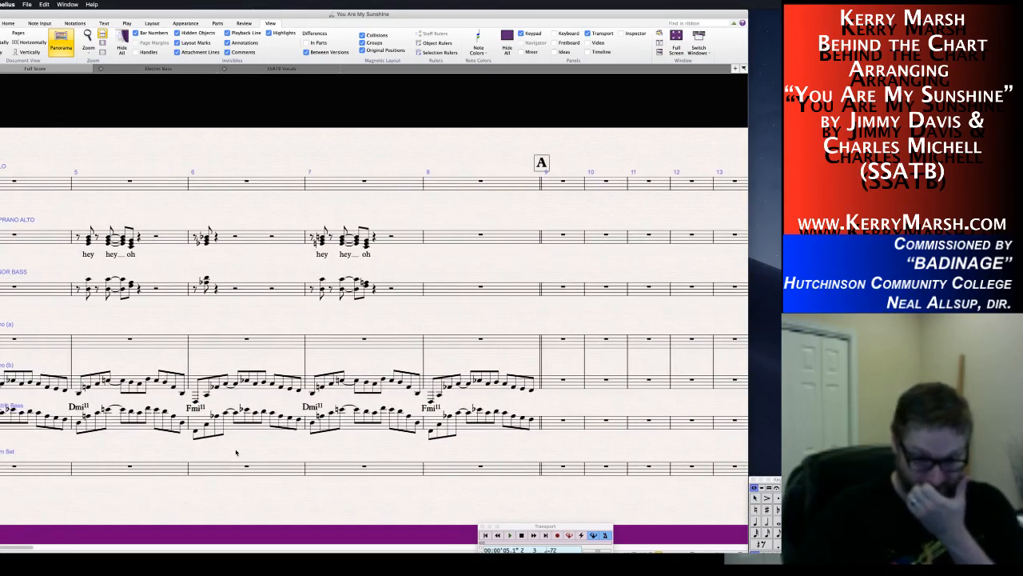
{"action": "scroll", "coordinate": [236, 452], "scroll_direction": "left", "scroll_amount": 10}
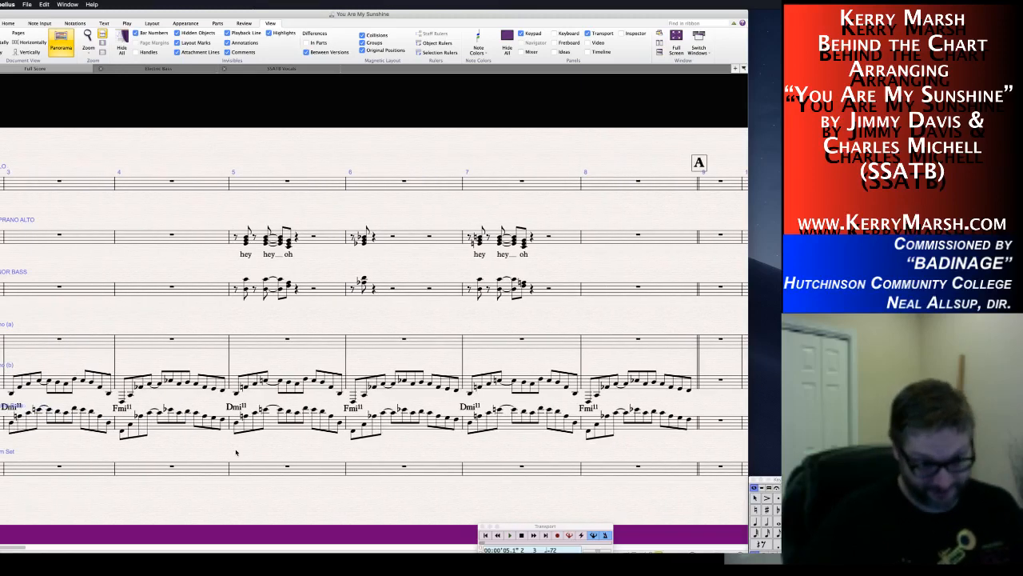
{"action": "scroll", "coordinate": [236, 452], "scroll_direction": "right", "scroll_amount": 6}
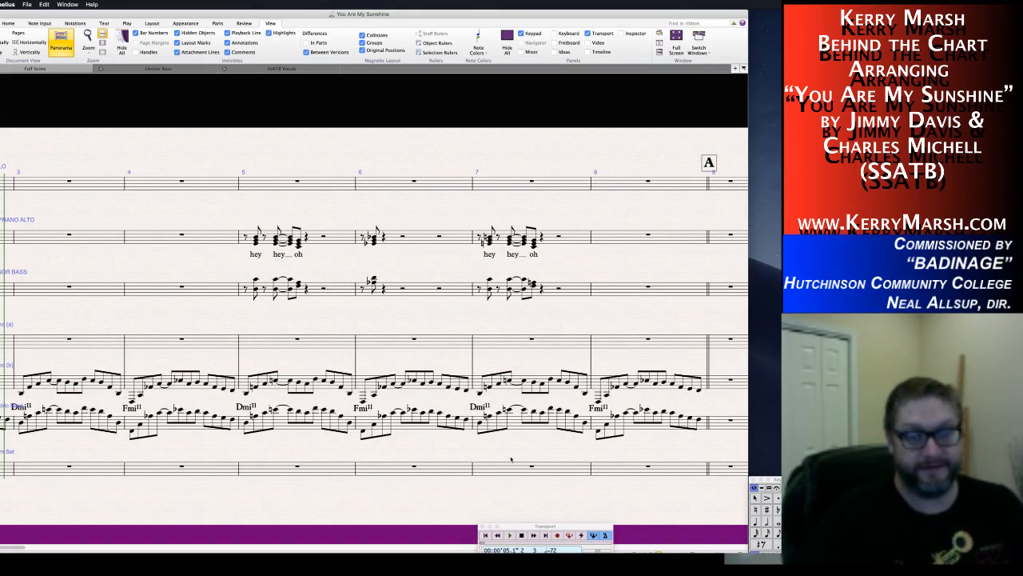
{"action": "scroll", "coordinate": [272, 311], "scroll_direction": "right", "scroll_amount": 2}
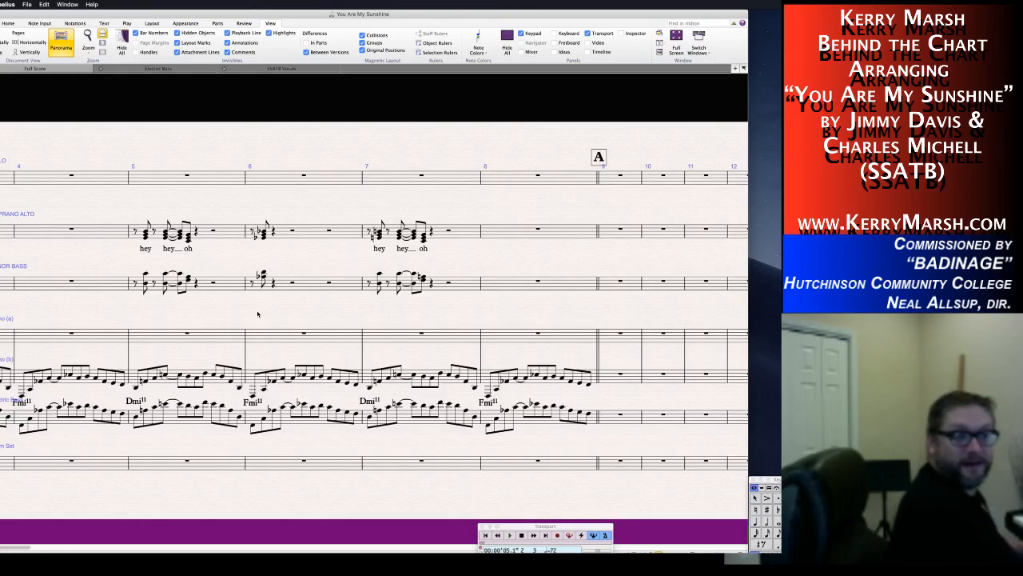
{"action": "left_click", "coordinate": [231, 284]}
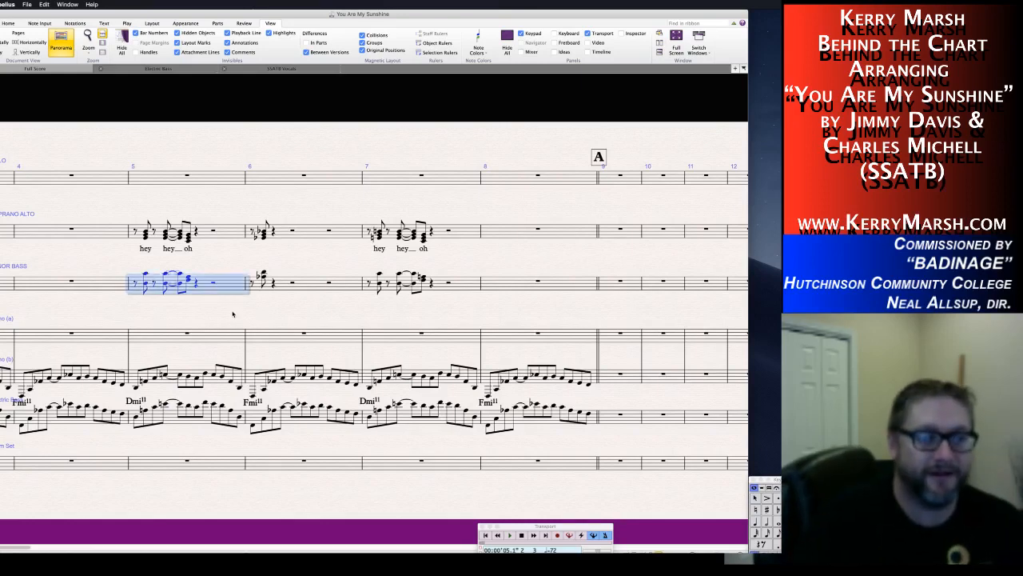
{"action": "left_click", "coordinate": [246, 313]}
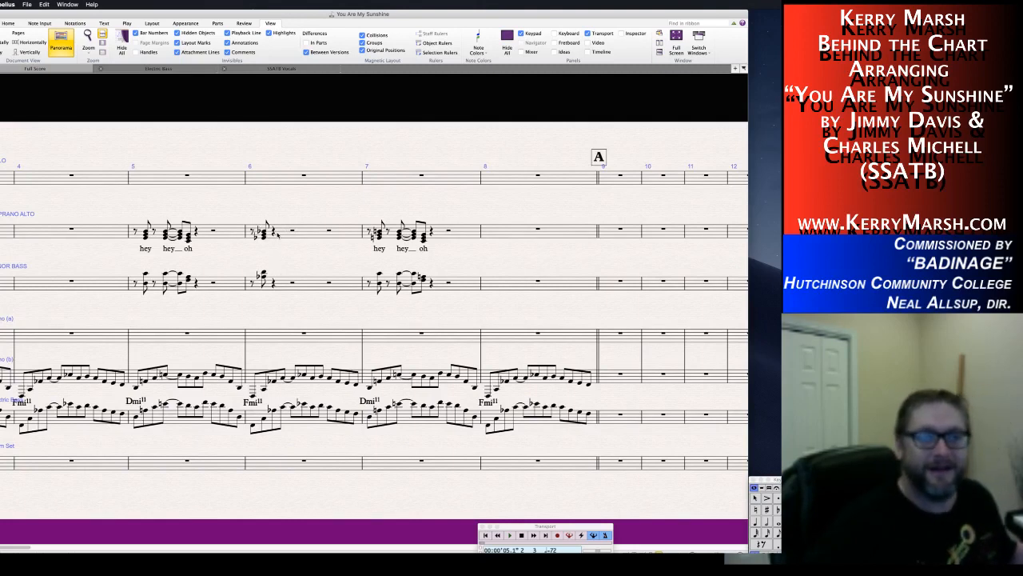
Continue Soprano/Alto bar 6 with two tied eighth notes and two lower eighth notes, respelling the sharp as a flat.
{"action": "left_click", "coordinate": [273, 232]}
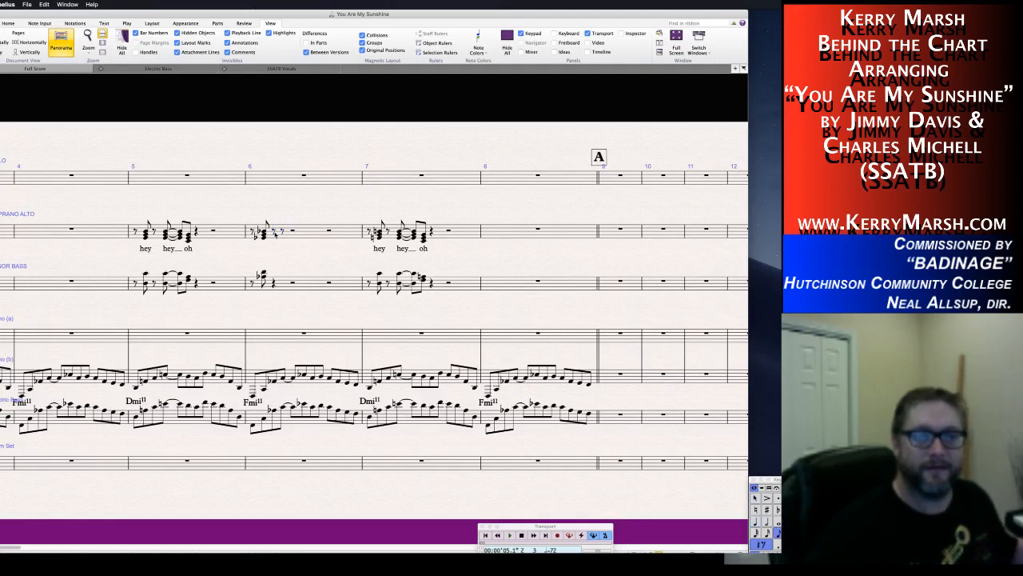
{"action": "key", "text": "b"}
{"action": "key", "text": "KP_Enter"}
{"action": "key", "text": "b"}
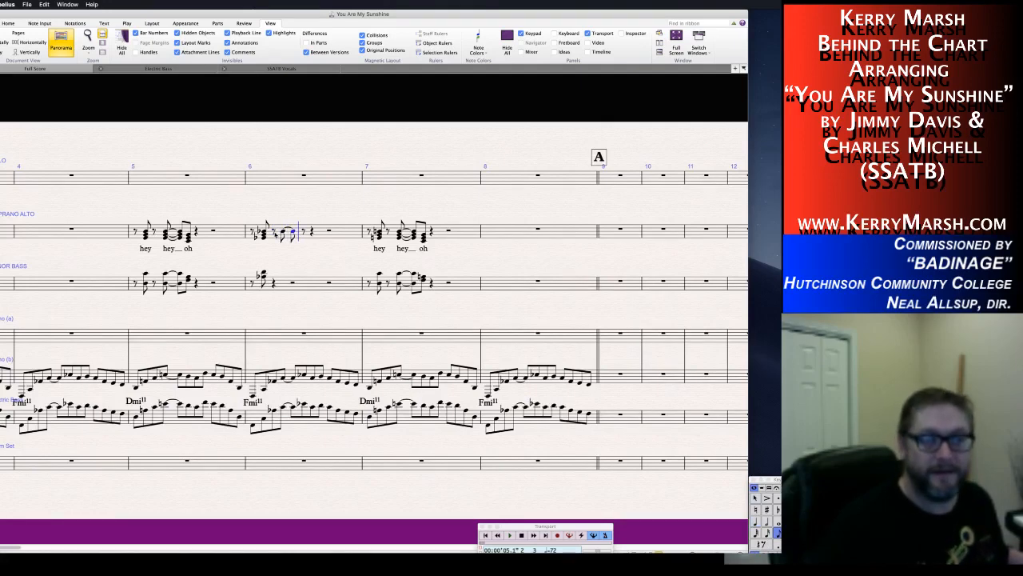
{"action": "key", "text": "g"}
{"action": "key", "text": "g"}
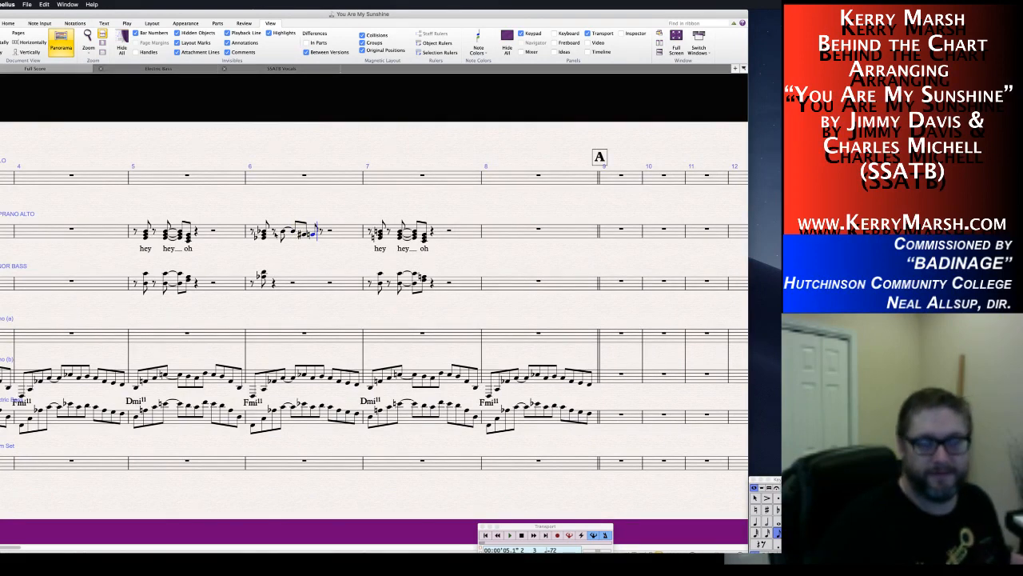
{"action": "key", "text": "Left"}
{"action": "key", "text": "Return"}
{"action": "key", "text": "Right"}
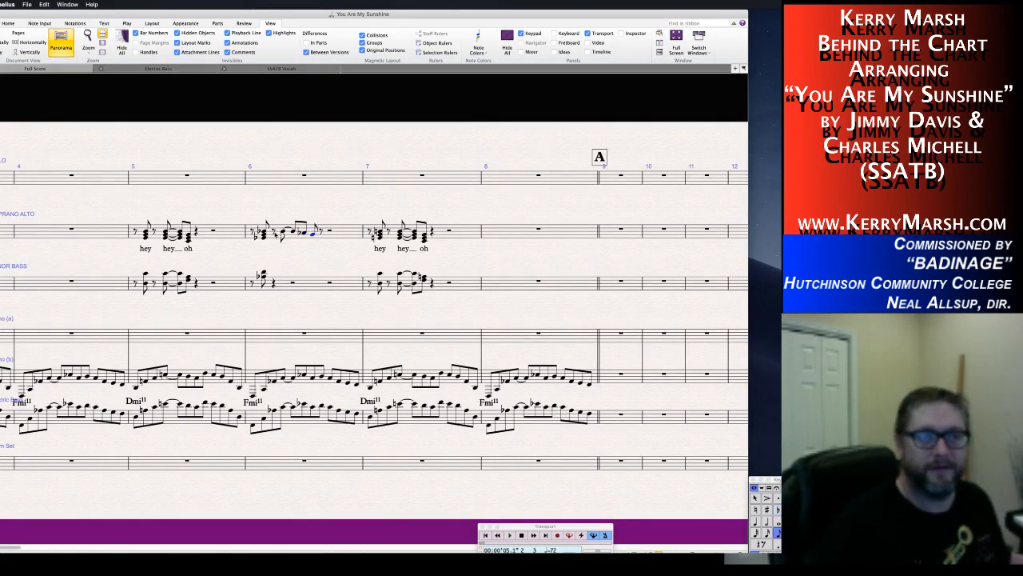
{"action": "key", "text": "Right"}
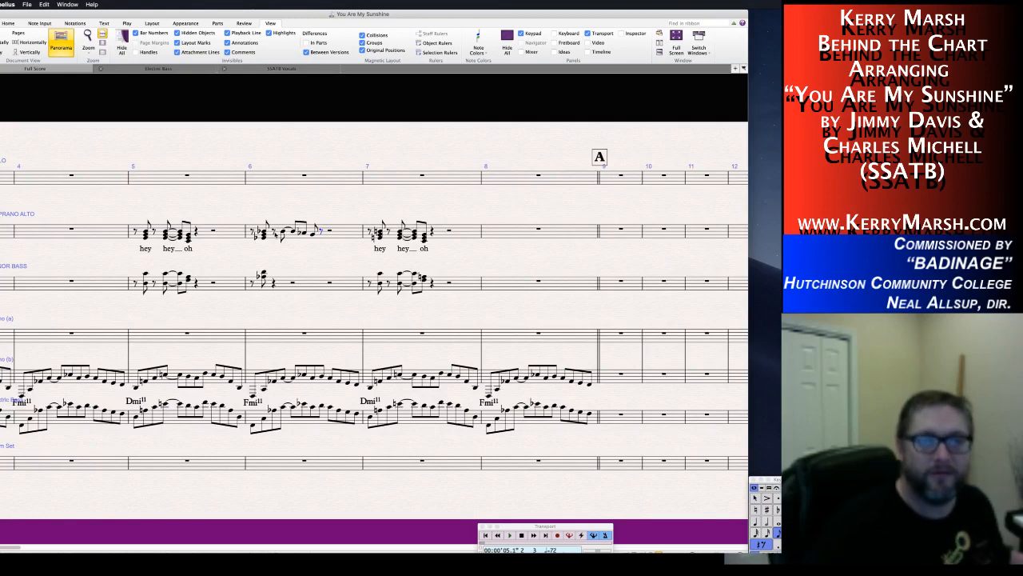
Extend the Soprano/Alto line in bar 6 with two tied eighth notes and a higher dotted note tied into bar 7.
{"action": "key", "text": "a"}
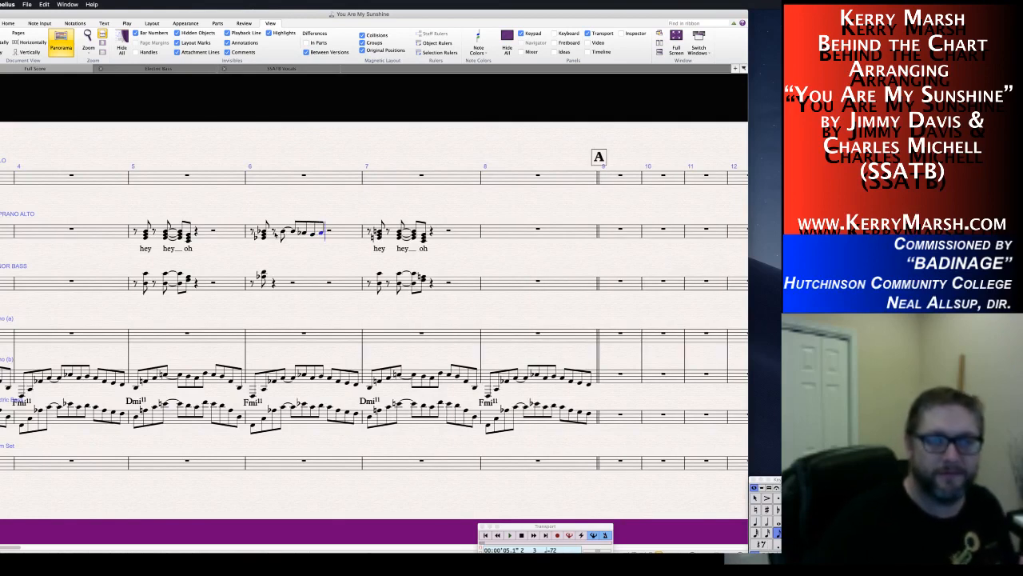
{"action": "key", "text": "KP_Enter"}
{"action": "key", "text": "a"}
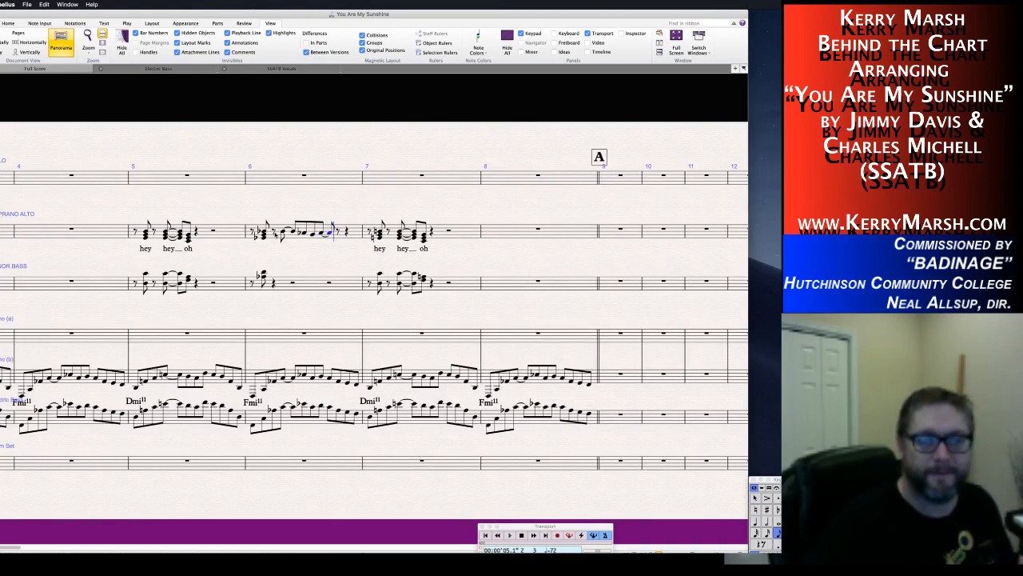
{"action": "key", "text": "d"}
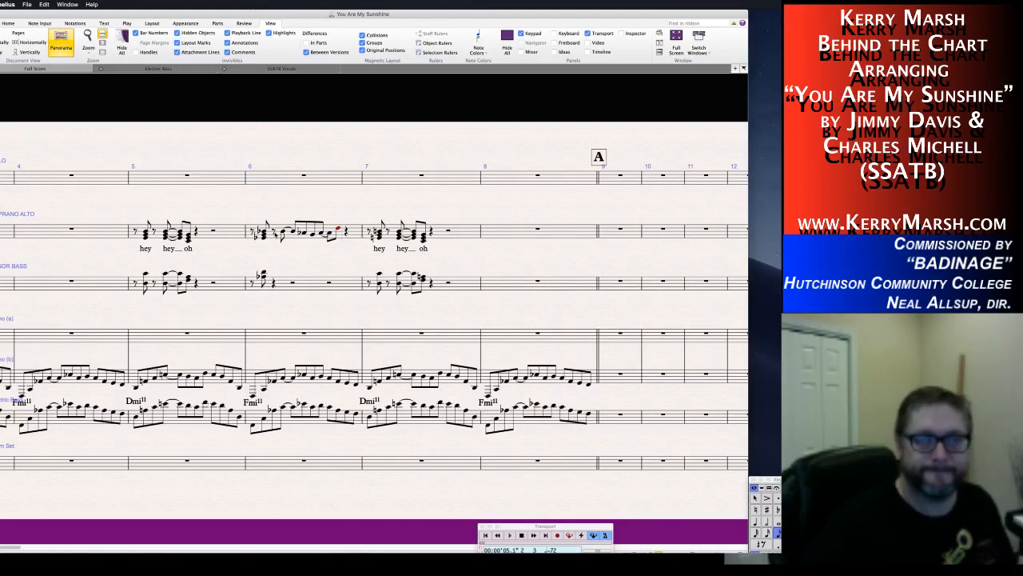
{"action": "key", "text": "Down"}
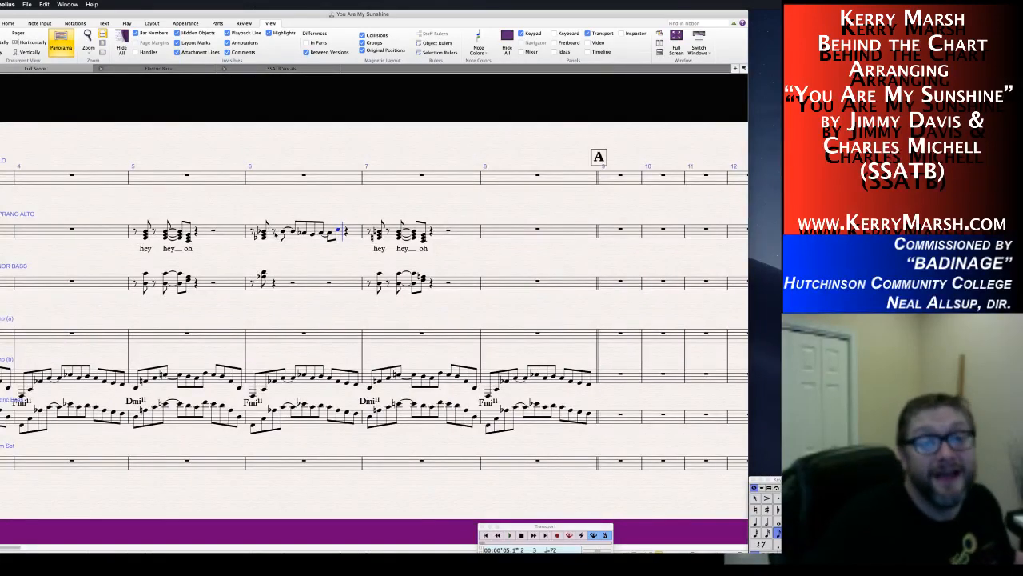
{"action": "key", "text": "Escape"}
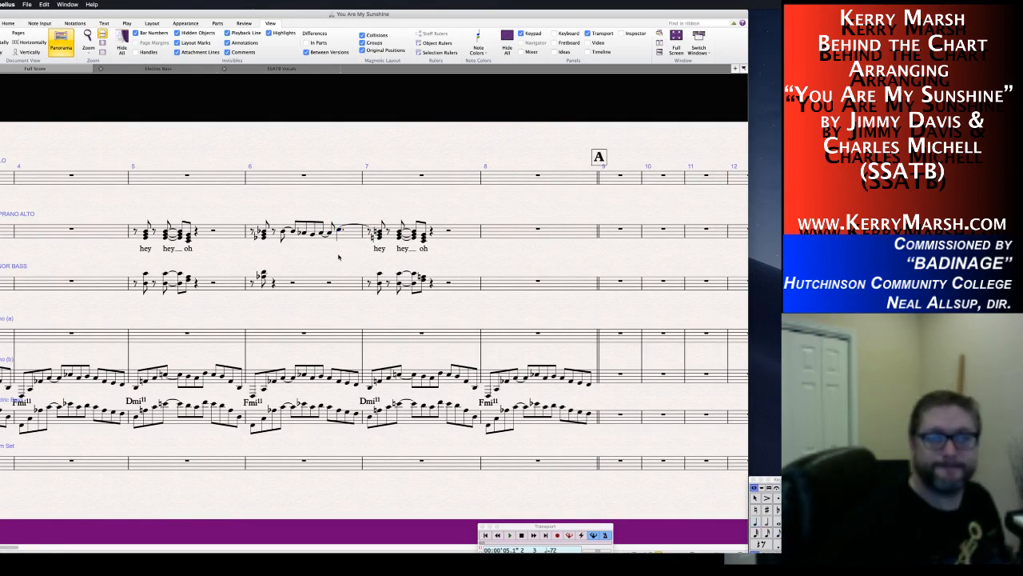
Harmonize the first tied pair in Soprano/Alto bar 6 and enter matching tied eighth-note chords in Tenor/Bass bar 6.
{"action": "left_click", "coordinate": [282, 234]}
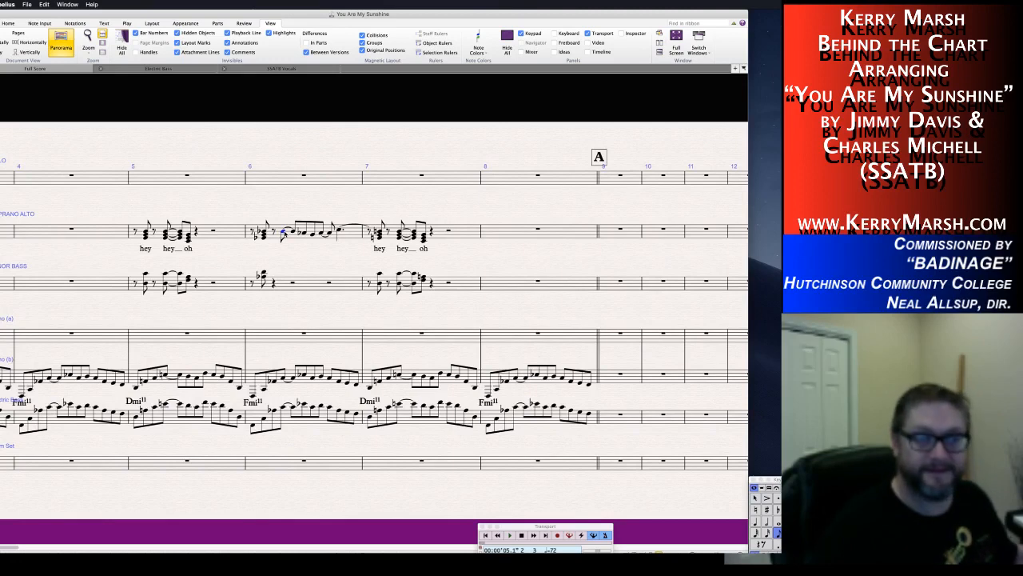
{"action": "key", "text": "Right"}
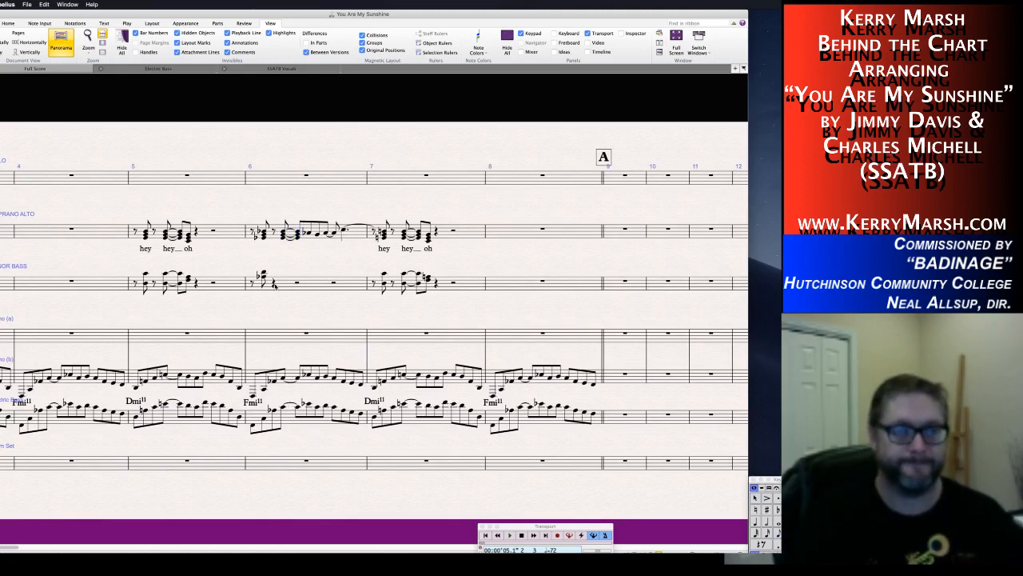
{"action": "left_click", "coordinate": [274, 285]}
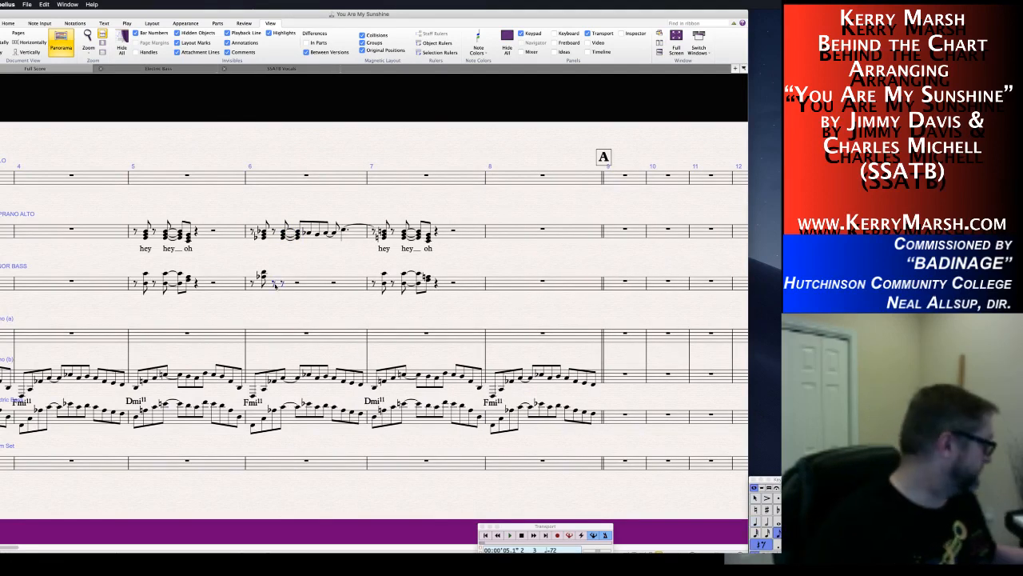
{"action": "key", "text": "KP_Enter"}
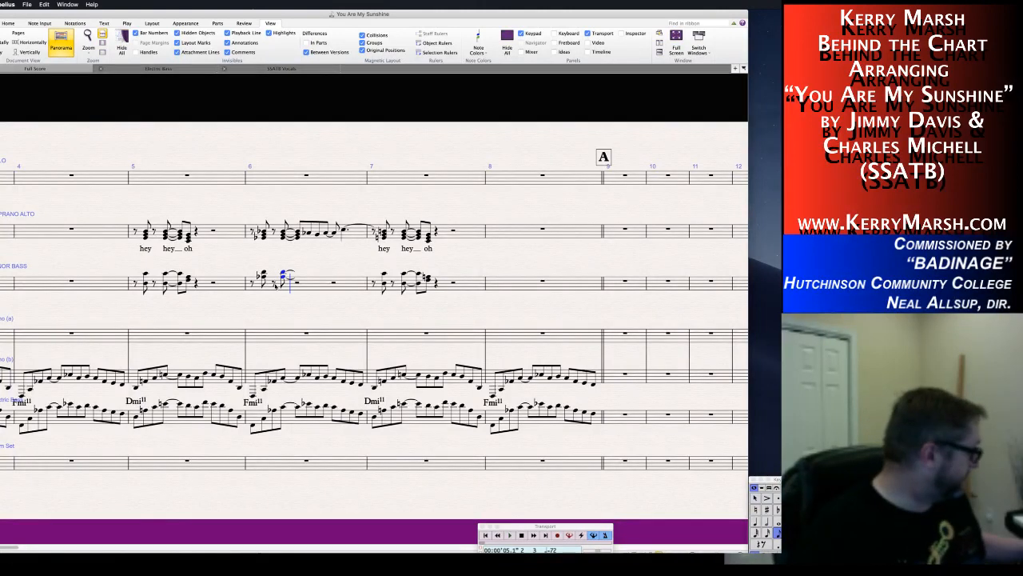
{"action": "key", "text": "r"}
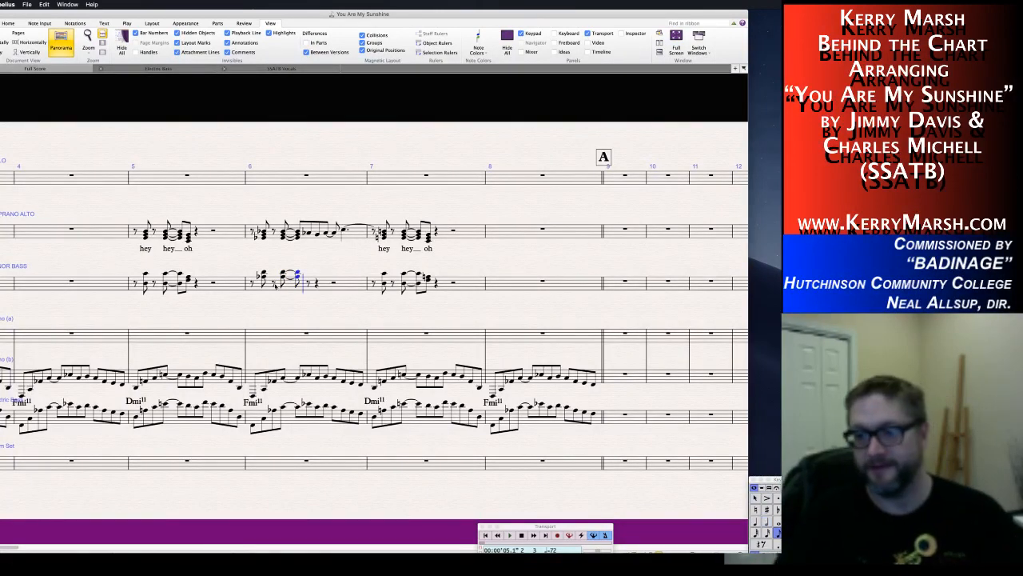
{"action": "key", "text": "Escape"}
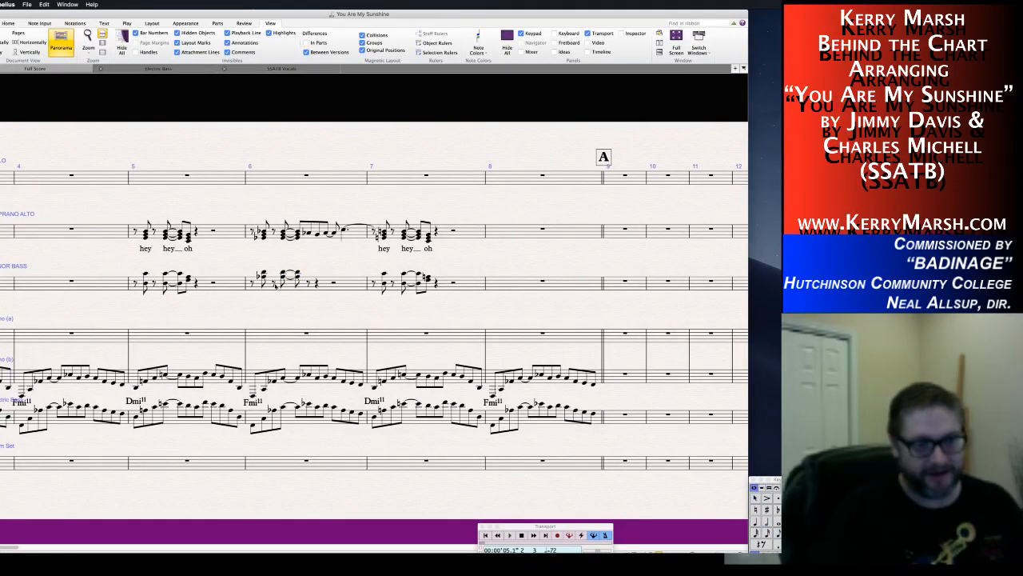
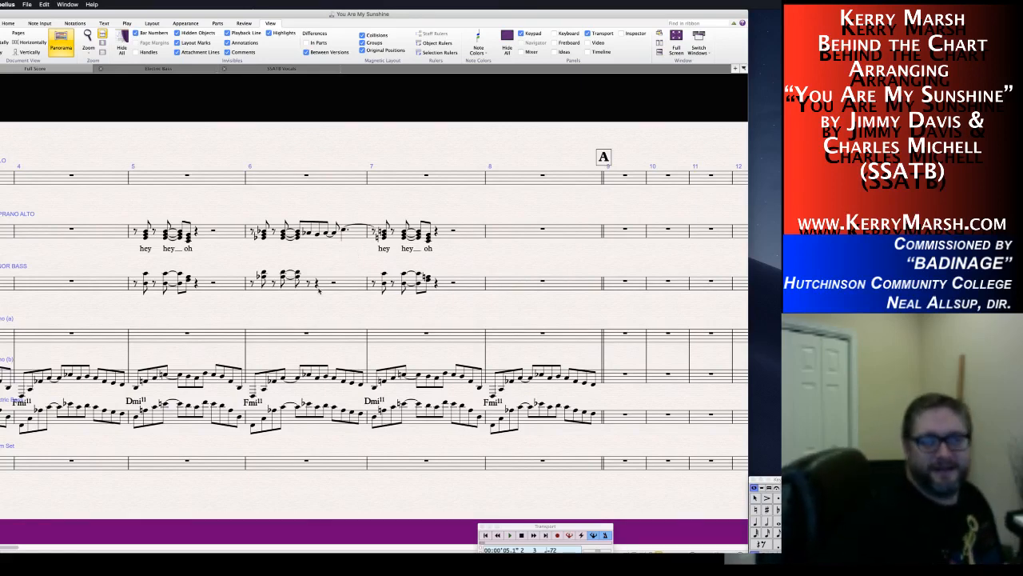
Enter a dotted-quarter chord with a flat at the end of Tenor/Bass bar 6, preceded by rests.
{"action": "left_click", "coordinate": [333, 284]}
{"action": "key", "text": "3"}
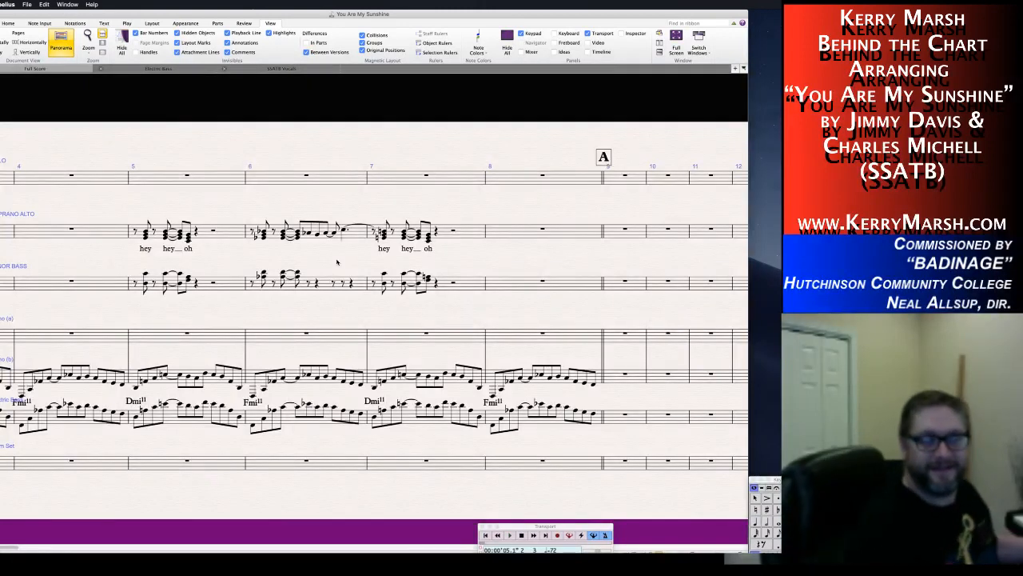
{"action": "left_click", "coordinate": [351, 299]}
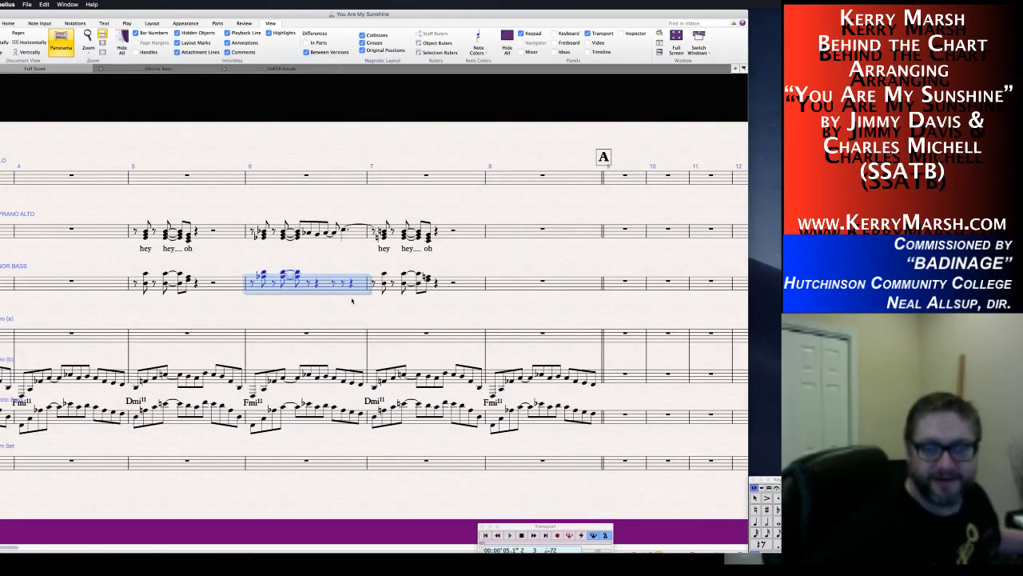
{"action": "left_click", "coordinate": [343, 282]}
{"action": "key", "text": "4"}
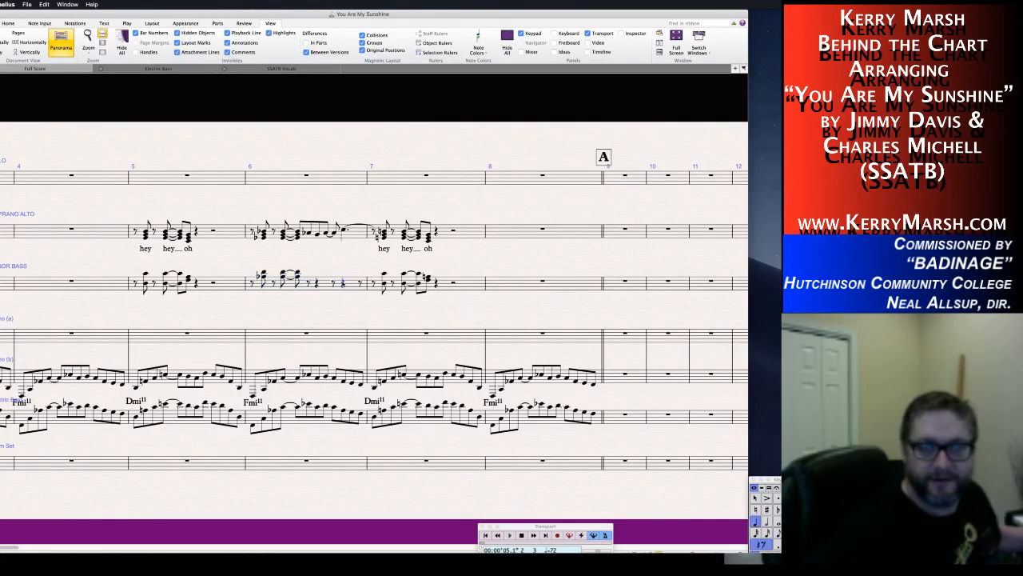
{"action": "key", "text": "period"}
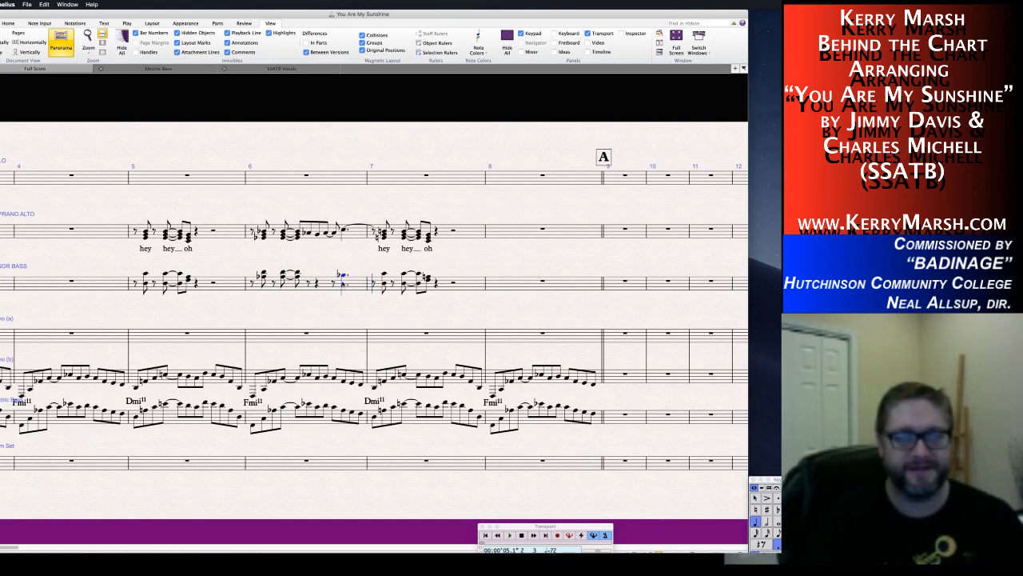
Tie the dotted-quarter chord at the end of Tenor/Bass bar 6 into an eighth-note chord at the start of bar 7.
{"action": "key", "text": "Return"}
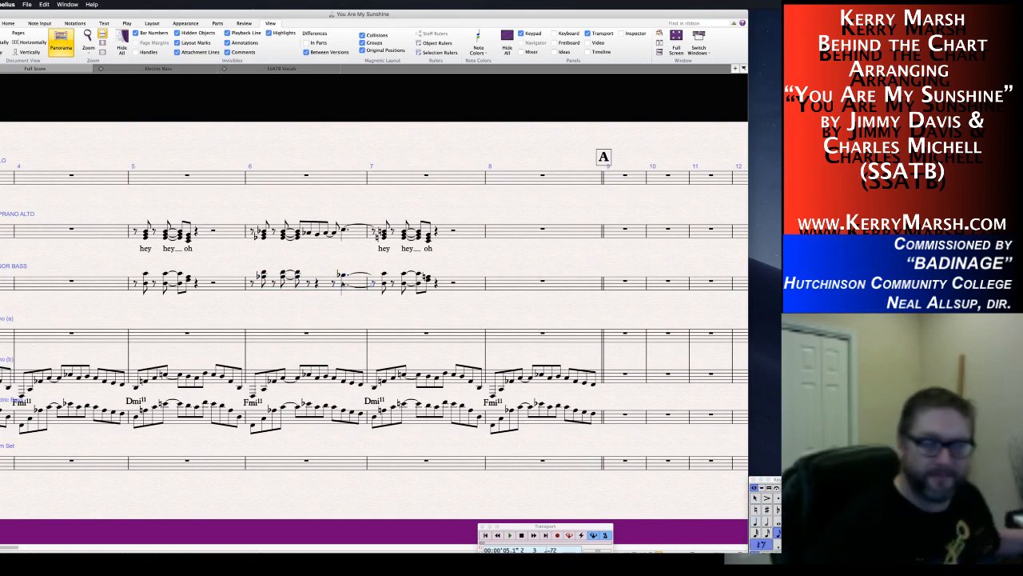
{"action": "key", "text": "Escape"}
{"action": "key", "text": "Escape"}
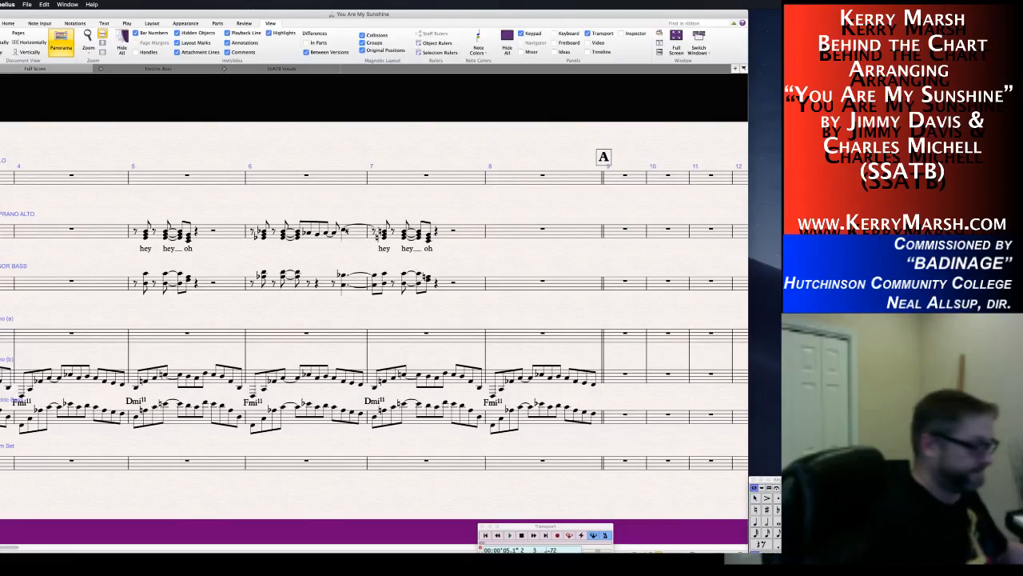
Harmonize the last dotted note of Soprano/Alto bar 6 and tie it into a matching eighth-note chord at the start of bar 7.
{"action": "left_click", "coordinate": [344, 232]}
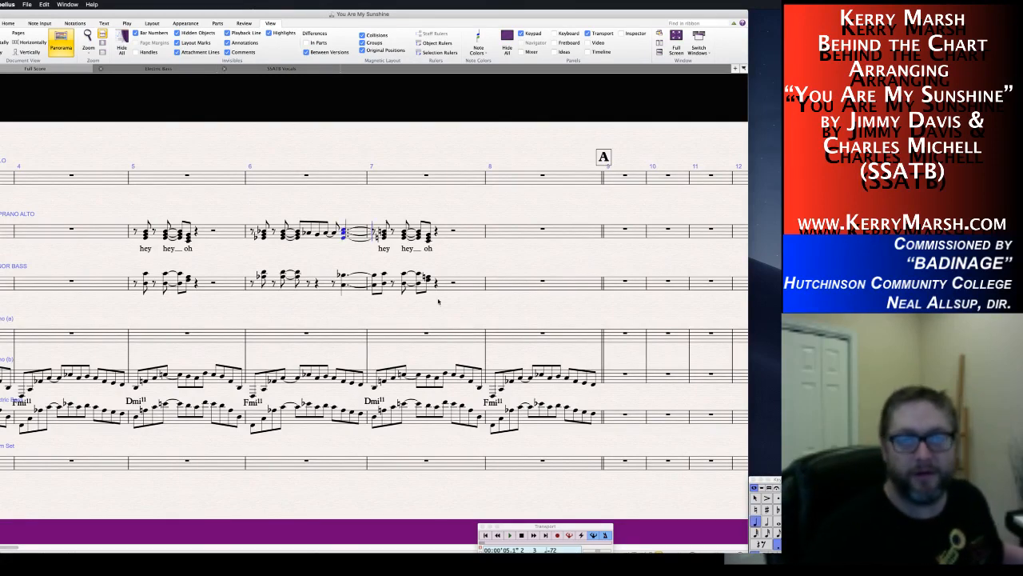
{"action": "key", "text": "Right"}
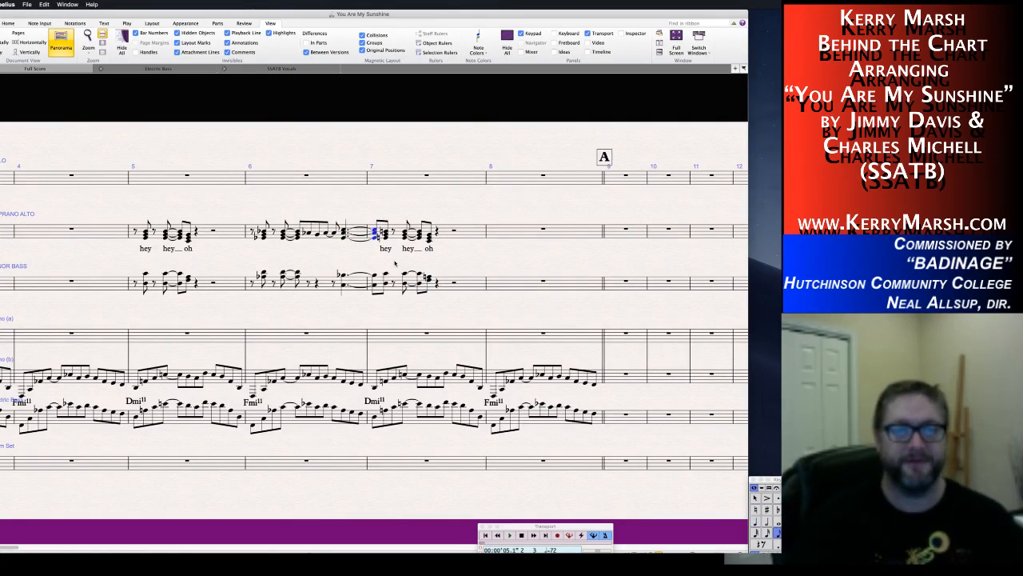
{"action": "key", "text": "Escape"}
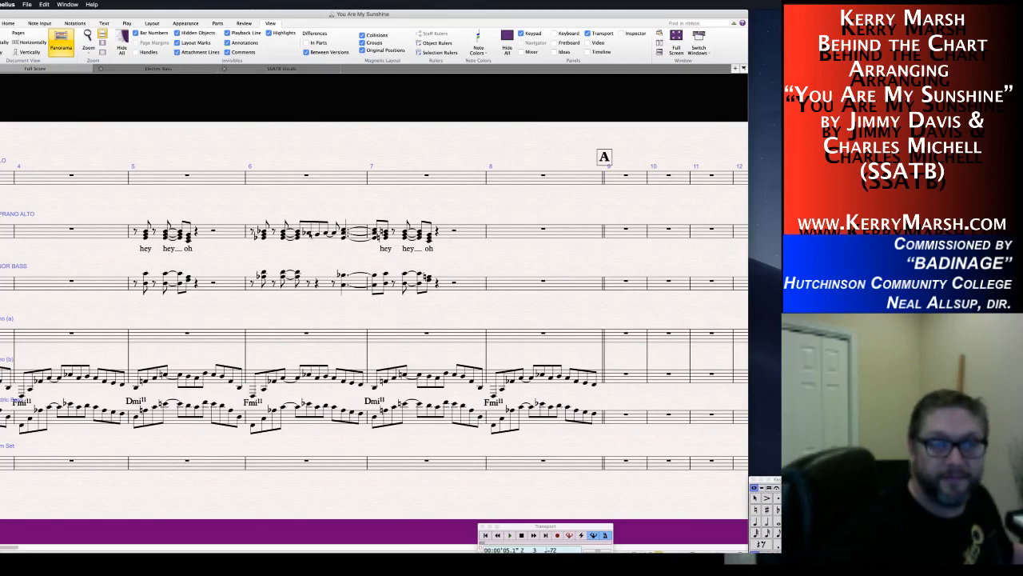
Add lower harmony notes to the remaining single eighth notes in the second half of Soprano/Alto bar 6.
{"action": "left_click", "coordinate": [309, 233]}
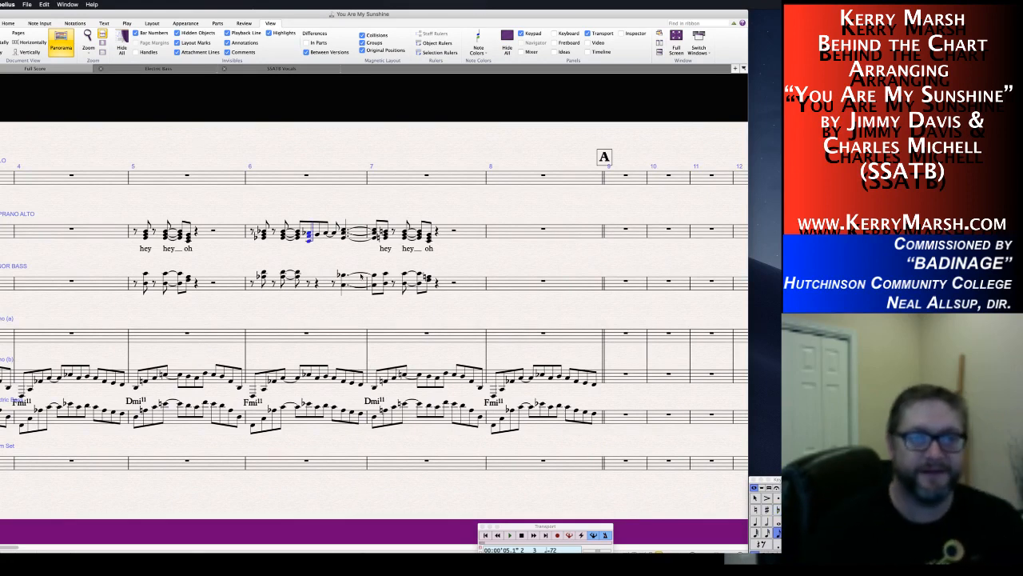
{"action": "key", "text": "Right"}
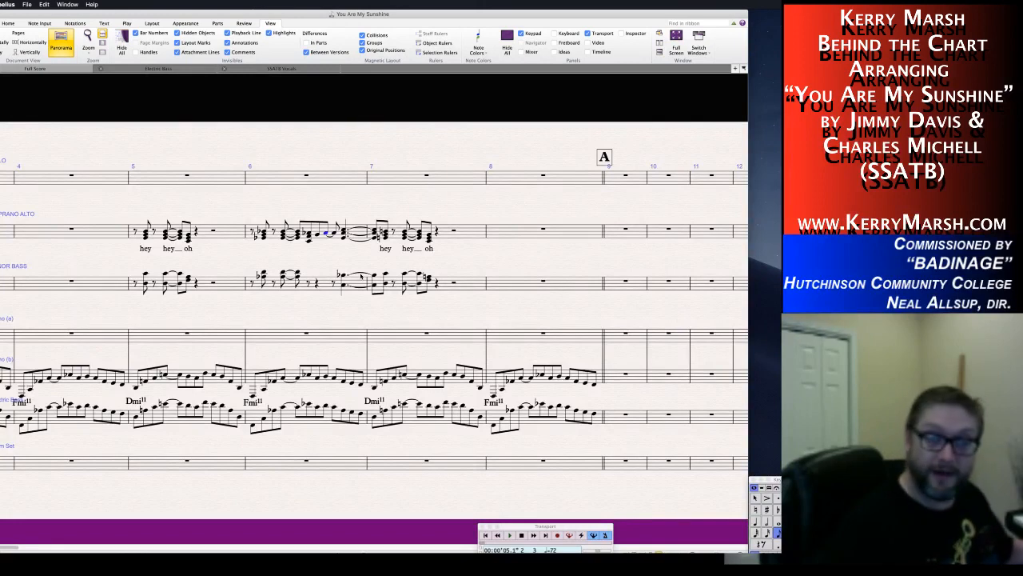
{"action": "key", "text": "Right"}
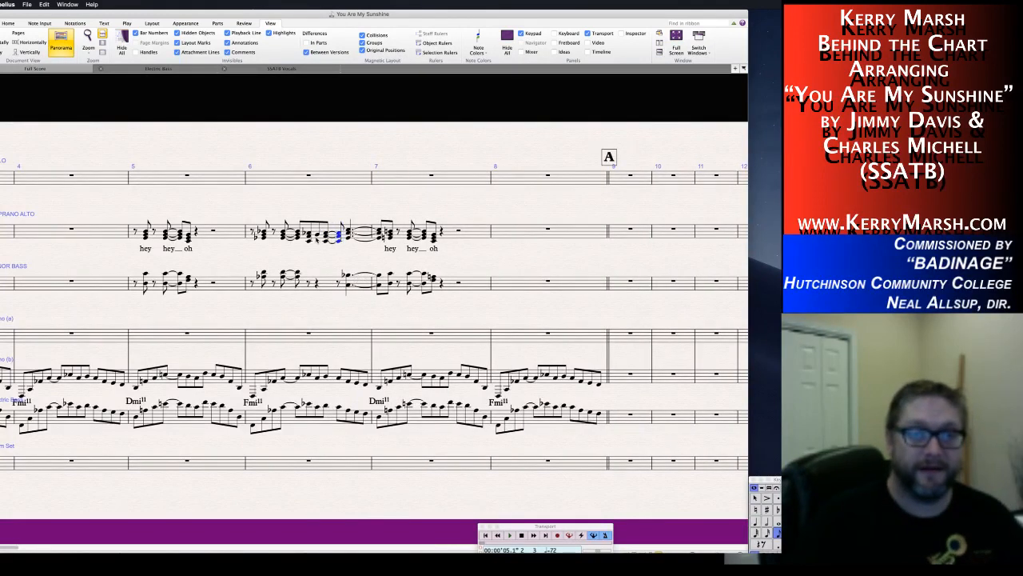
{"action": "left_click", "coordinate": [318, 235]}
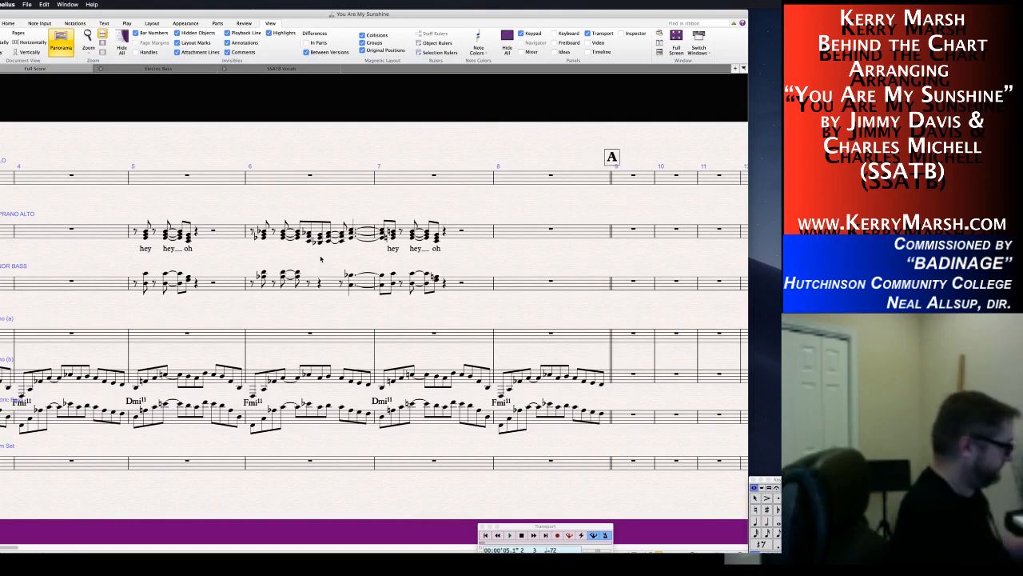
Replace the rests in the middle of Tenor/Bass bar 6 with eighth-note chords matching the Soprano/Alto rhythm.
{"action": "left_click", "coordinate": [309, 283]}
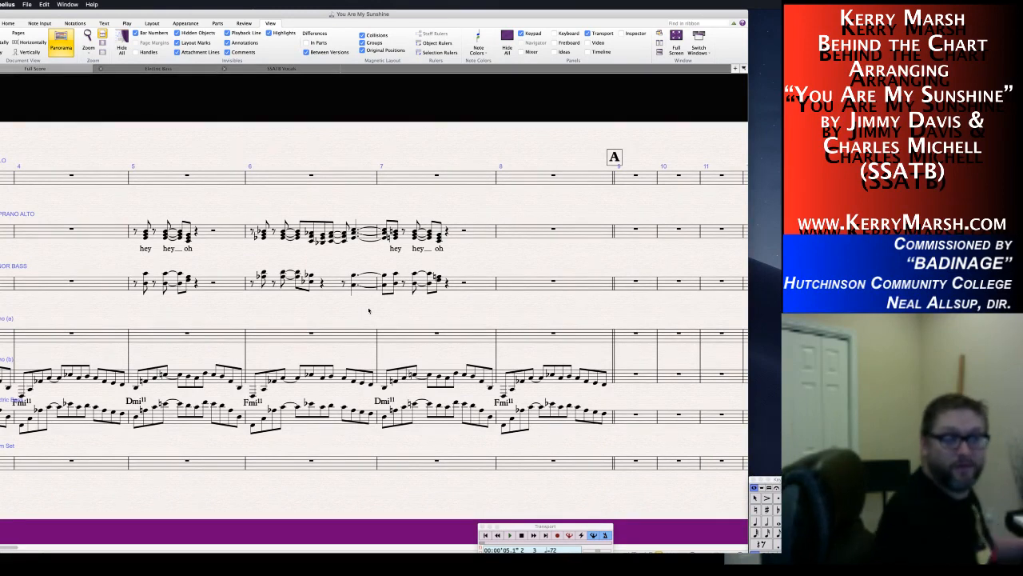
{"action": "left_click", "coordinate": [323, 283]}
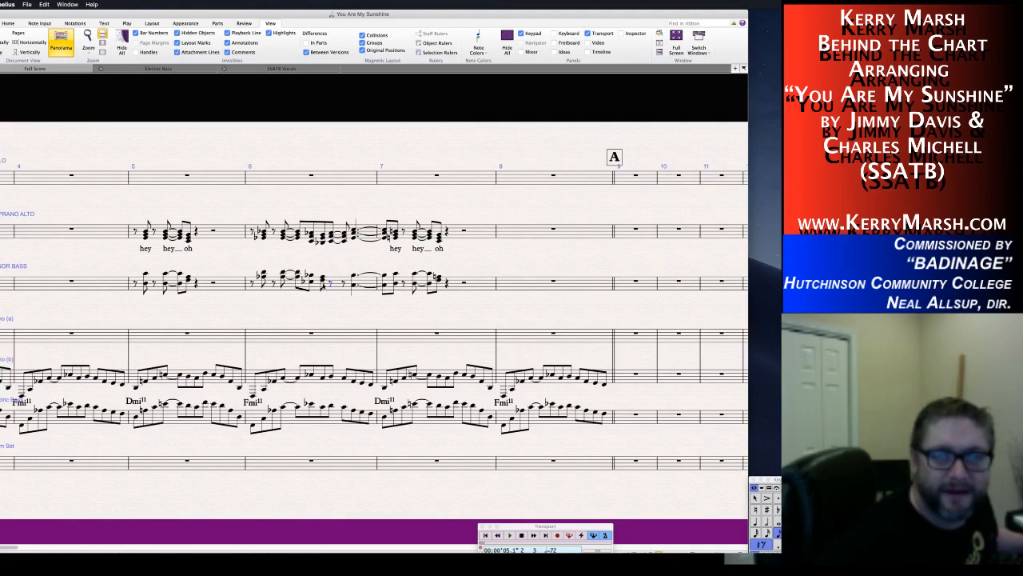
{"action": "key", "text": "Right"}
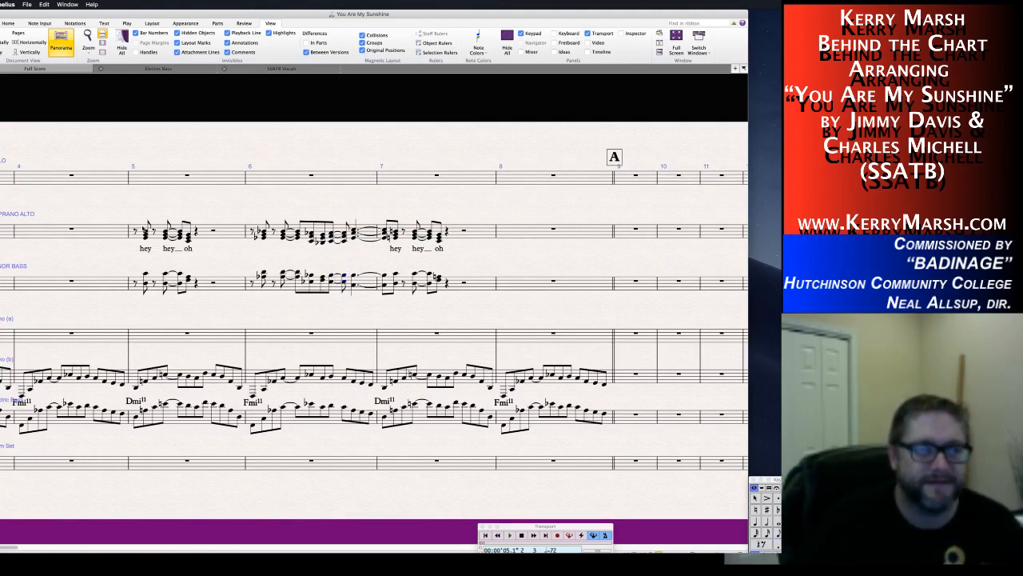
Select bars 5 to 7 of the Soprano/Alto and Tenor/Bass staves and play the passage back.
{"action": "left_click", "coordinate": [145, 228]}
{"action": "left_click", "coordinate": [468, 286], "text": "shift"}
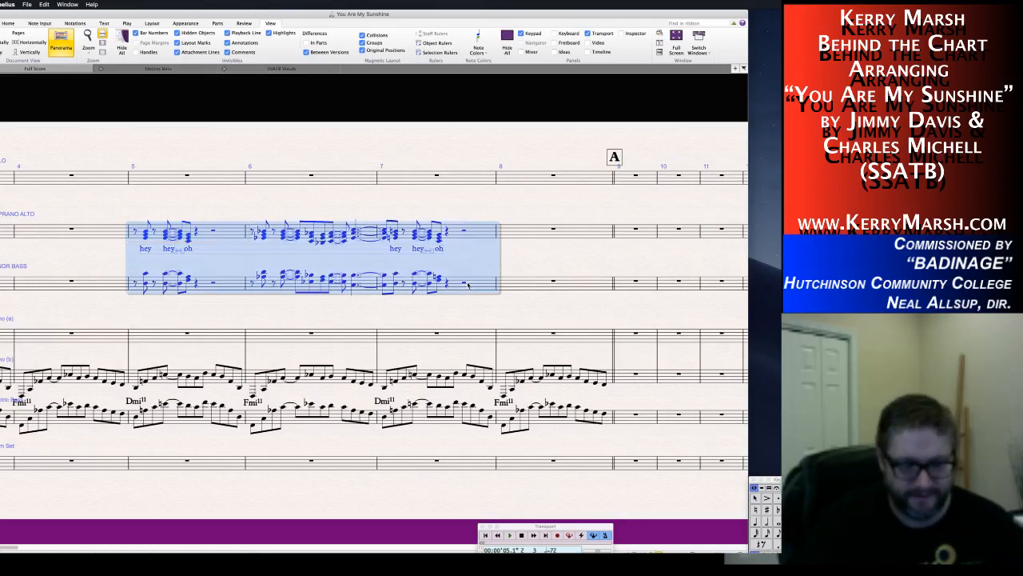
{"action": "key", "text": "p"}
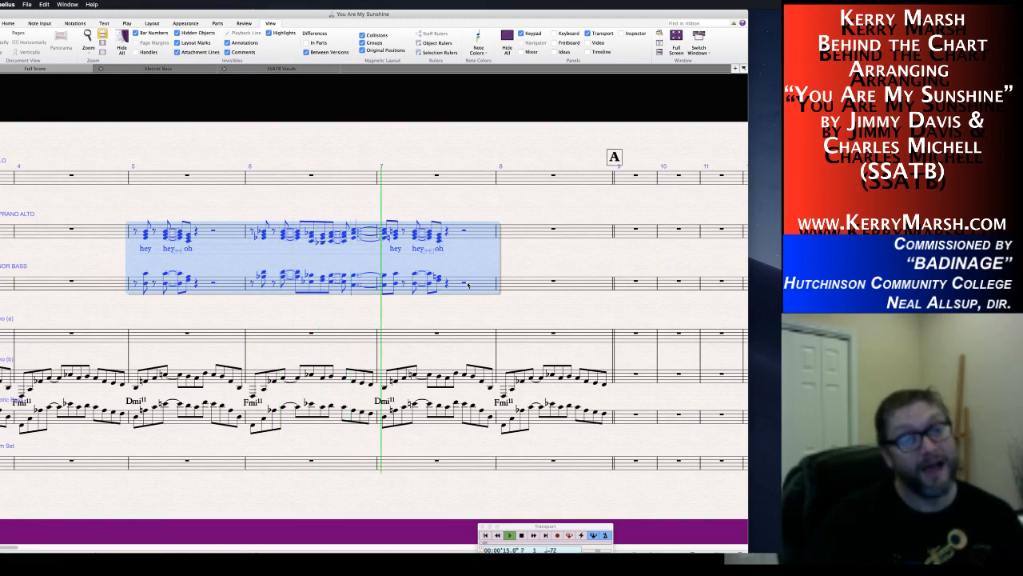
{"action": "key", "text": "space"}
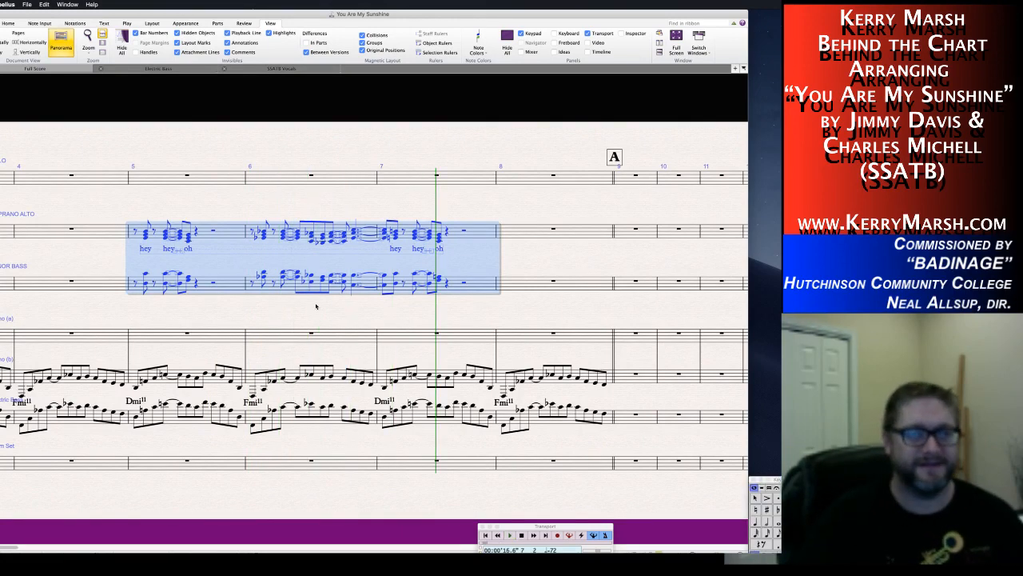
Play the intro back from the beginning of the score through the vocal figures in bar 7.
{"action": "left_click", "coordinate": [301, 310]}
{"action": "scroll", "coordinate": [203, 208], "scroll_direction": "left", "scroll_amount": 10}
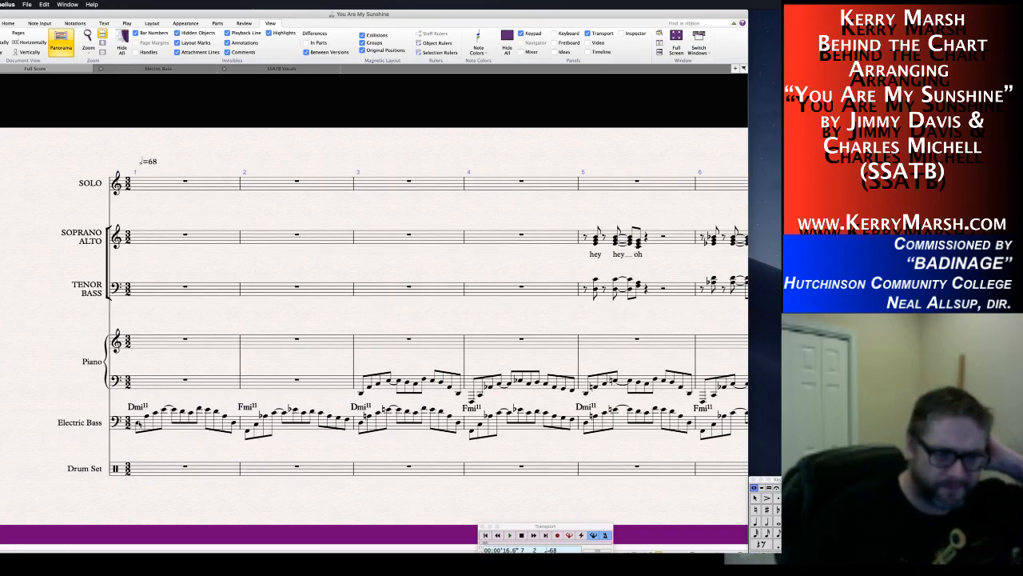
{"action": "key", "text": "space"}
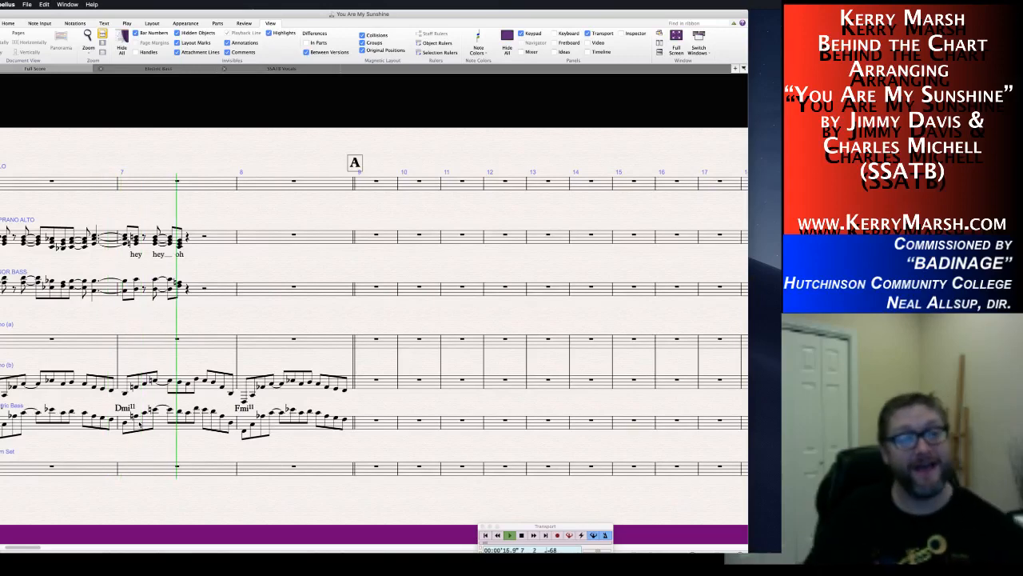
{"action": "key", "text": "space"}
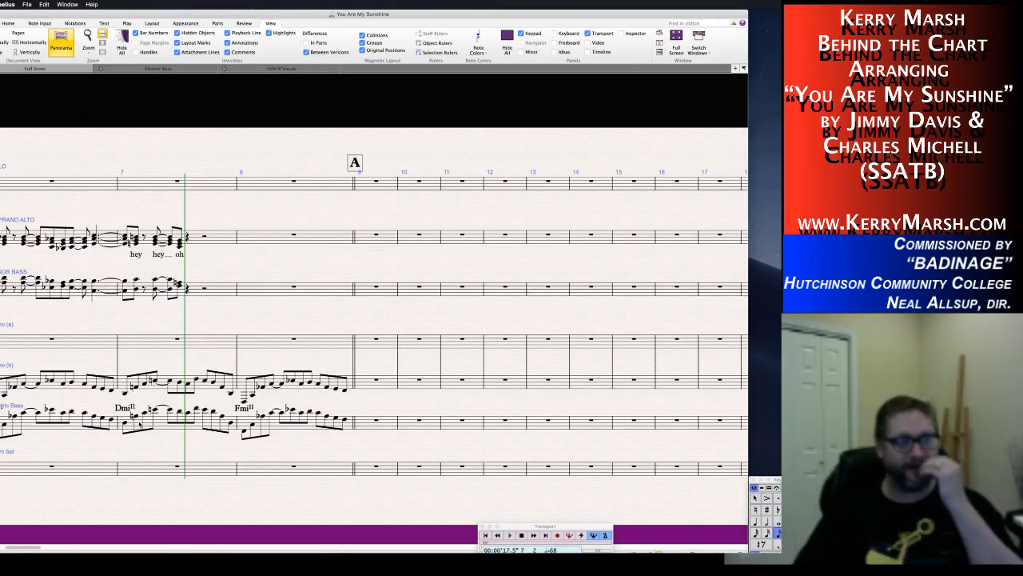
{"action": "key", "text": "space"}
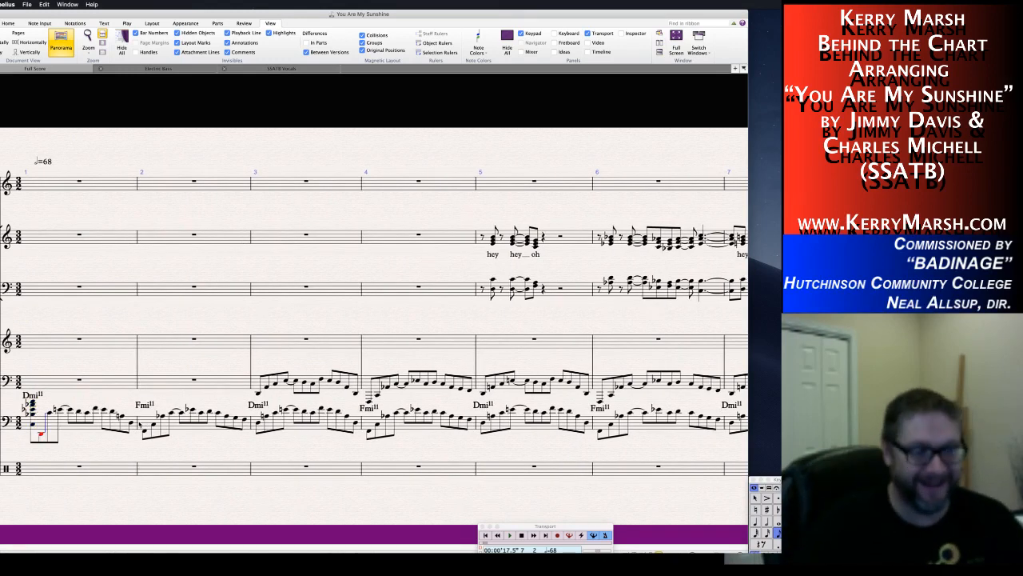
{"action": "key", "text": "super+z"}
{"action": "key", "text": "super+z"}
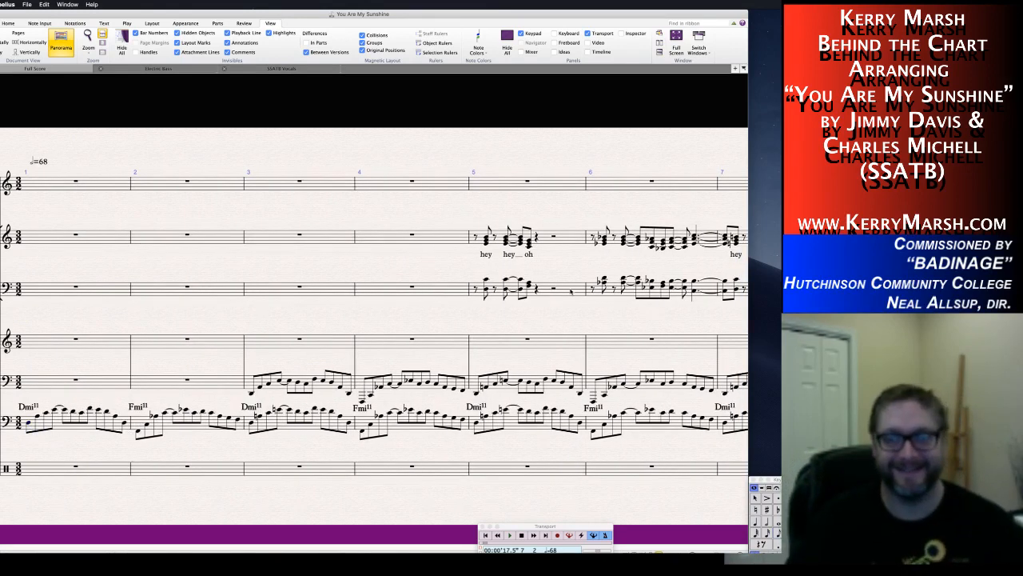
Play the full score back from the vocal entrance at bar 5 into bar 7.
{"action": "left_click", "coordinate": [571, 292]}
{"action": "key", "text": "space"}
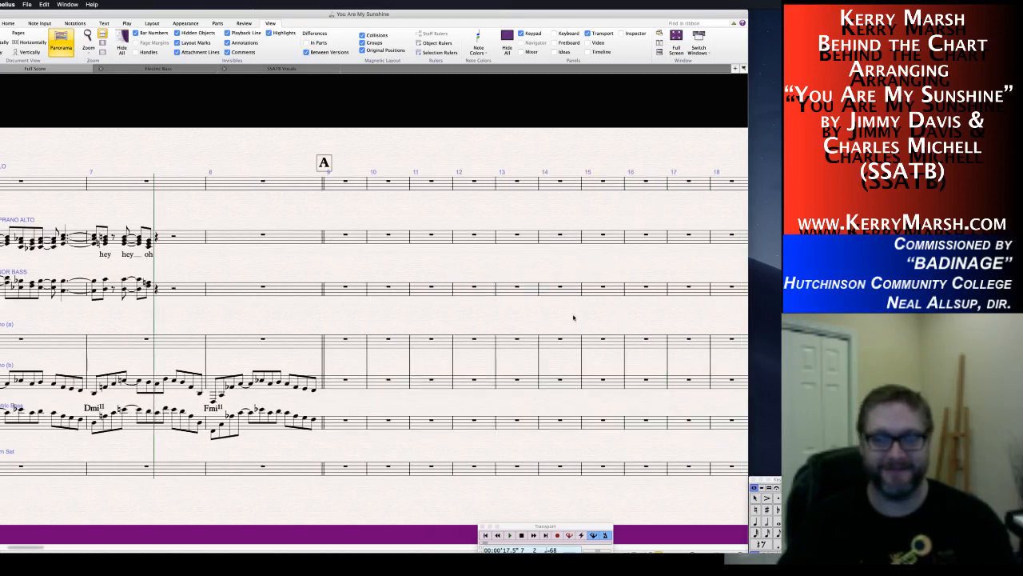
{"action": "scroll", "coordinate": [388, 328], "scroll_direction": "left", "scroll_amount": 8}
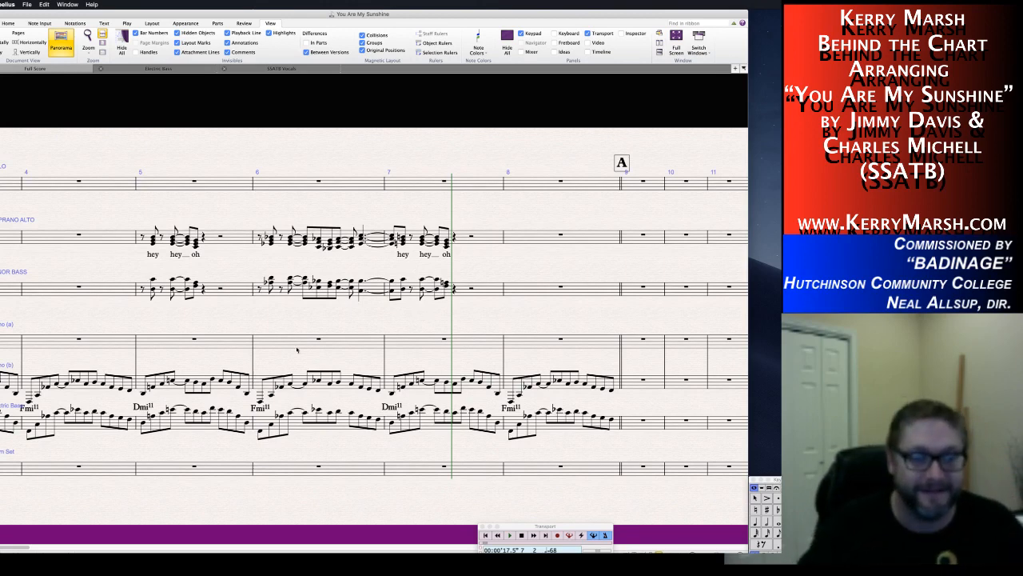
{"action": "left_click", "coordinate": [148, 235]}
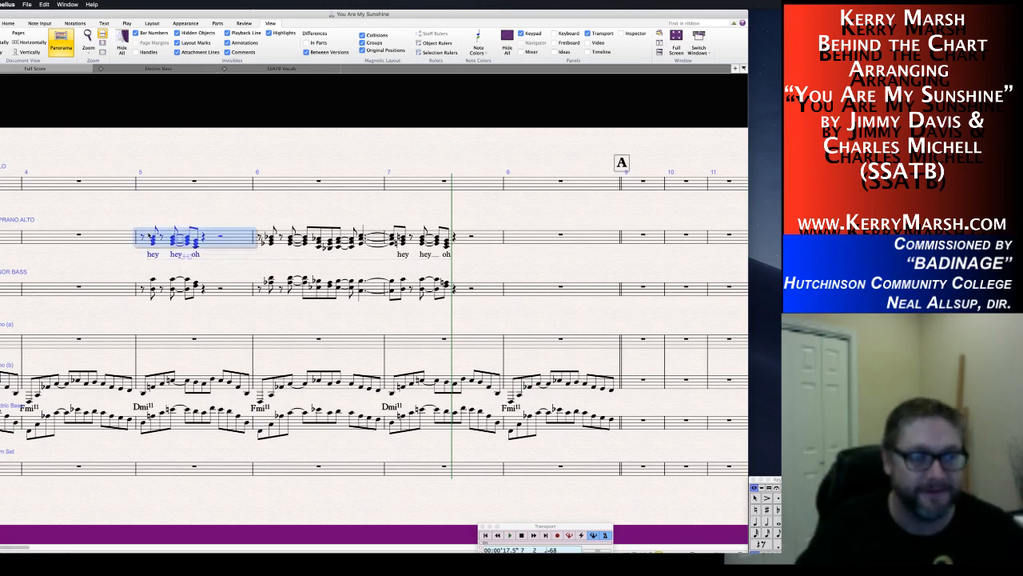
{"action": "key", "text": "Escape"}
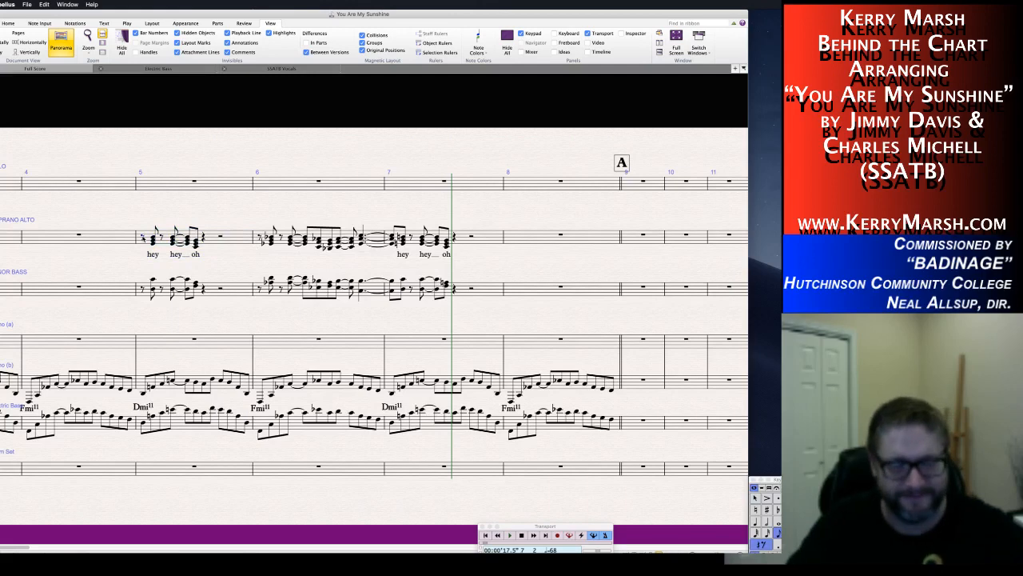
{"action": "key", "text": "space"}
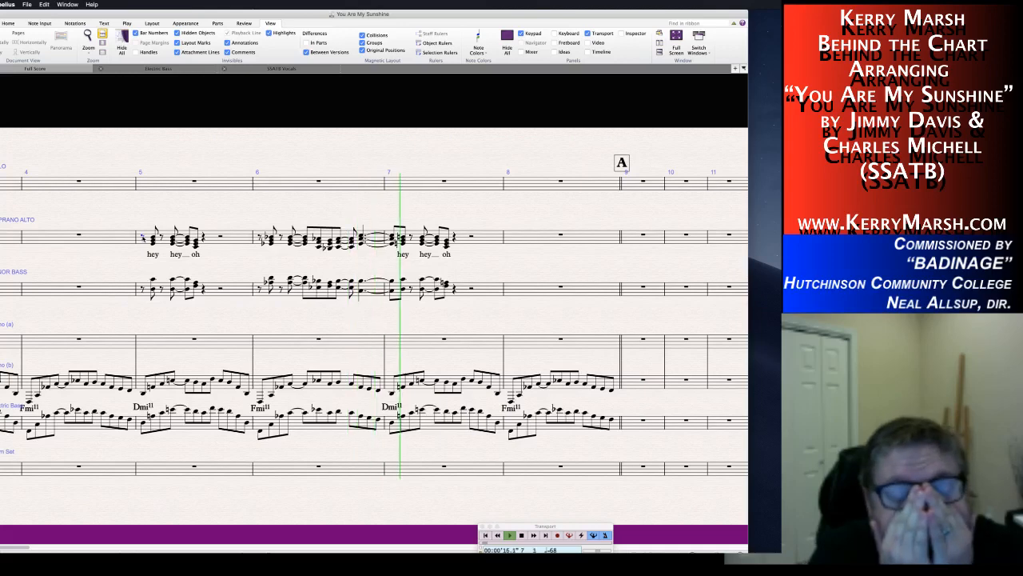
{"action": "key", "text": "space"}
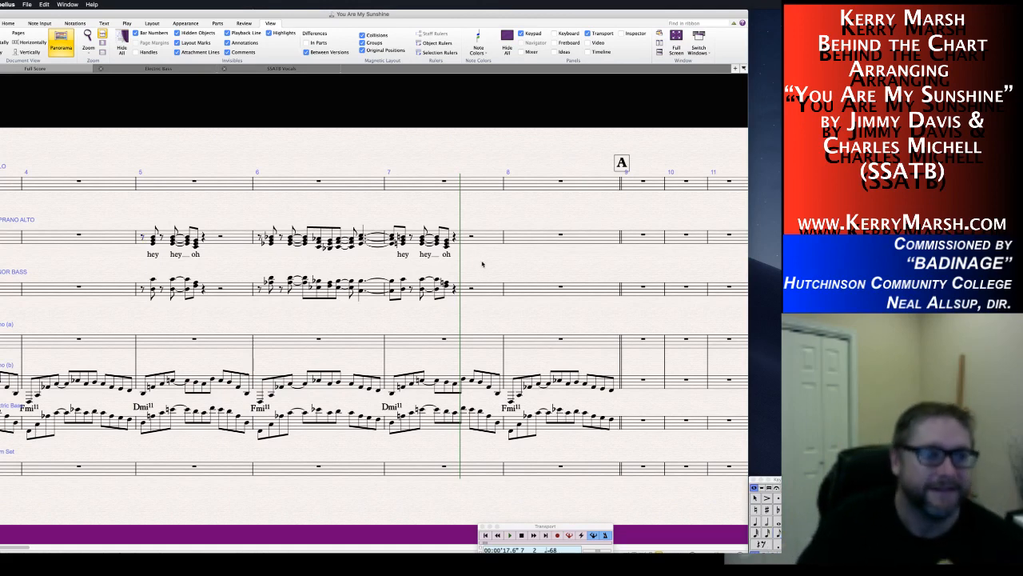
Enter the lyrics "hah hah" under the first chords of Soprano/Alto bar 6.
{"action": "scroll", "coordinate": [482, 264], "scroll_direction": "right", "scroll_amount": 3}
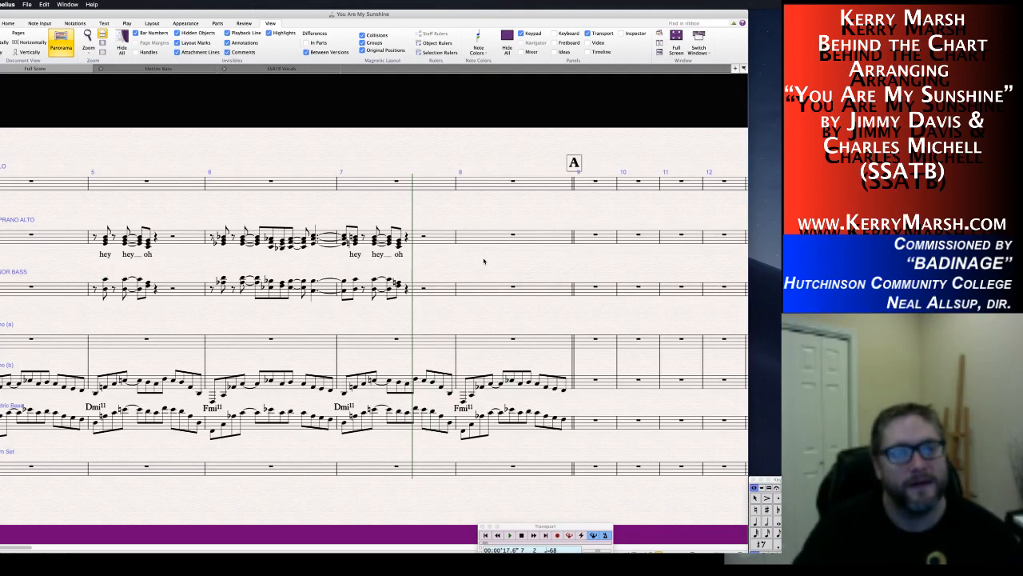
{"action": "scroll", "coordinate": [484, 261], "scroll_direction": "right", "scroll_amount": 3}
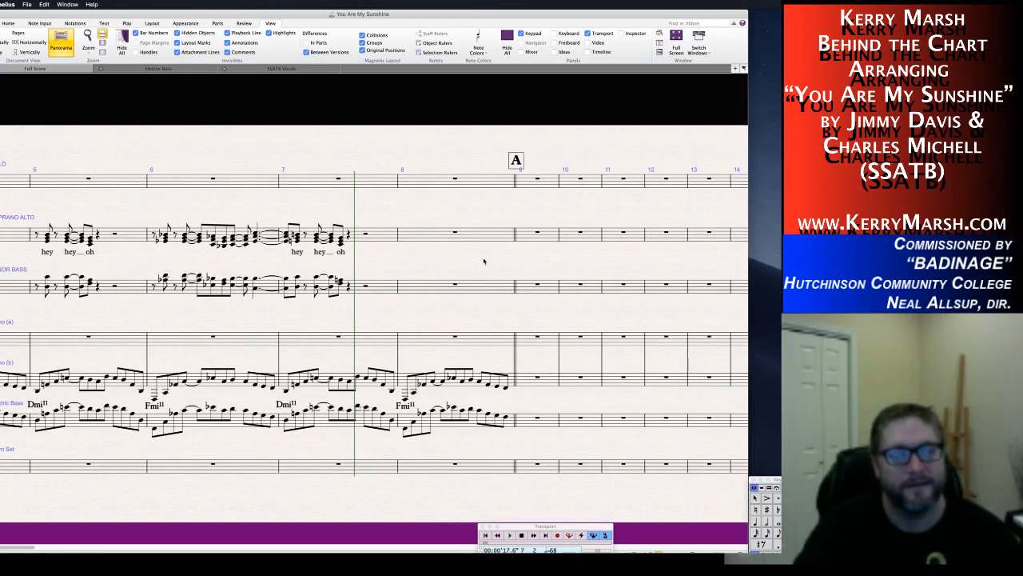
{"action": "scroll", "coordinate": [484, 261], "scroll_direction": "left", "scroll_amount": 2}
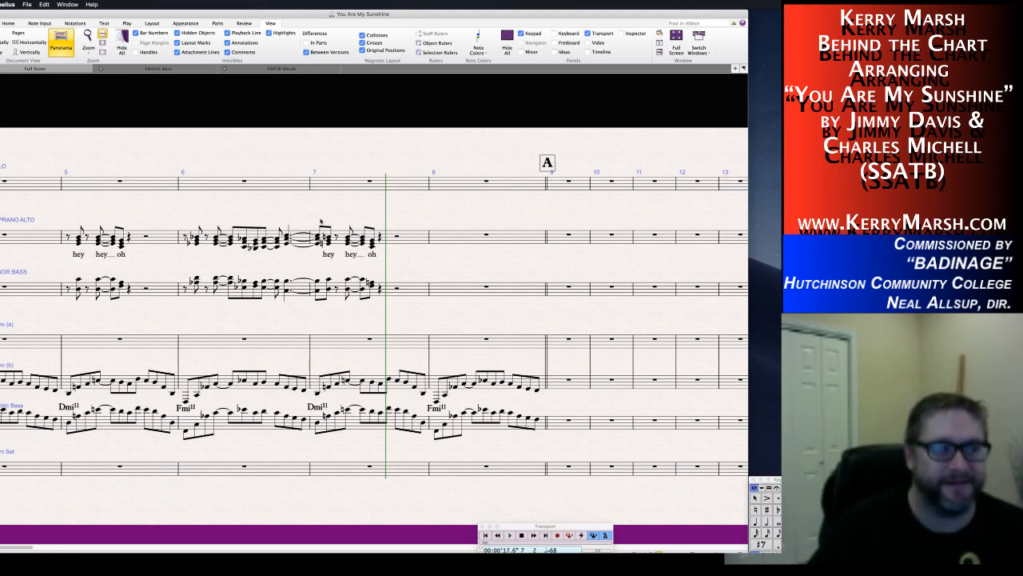
{"action": "left_click", "coordinate": [195, 237]}
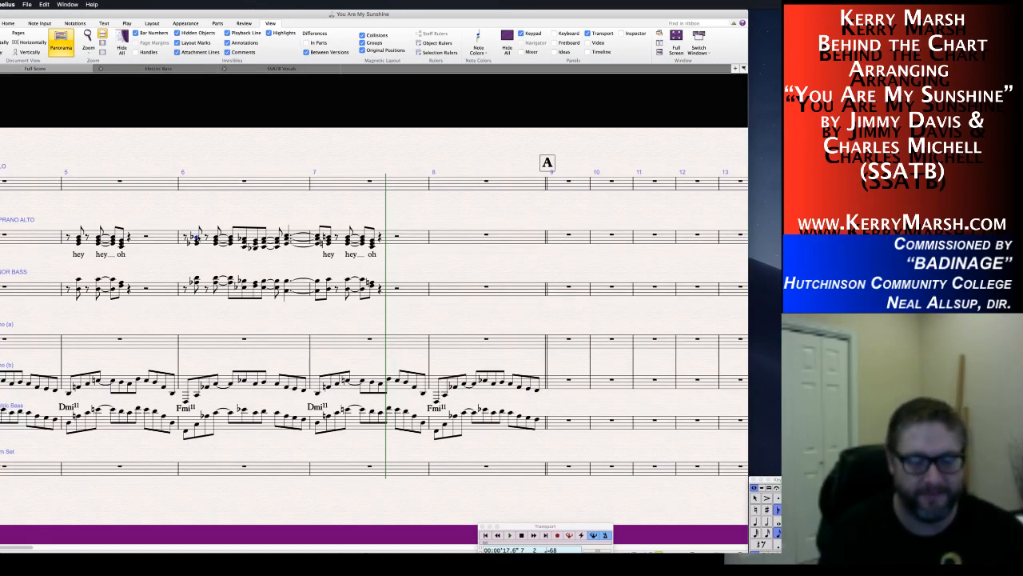
{"action": "key", "text": "super+l"}
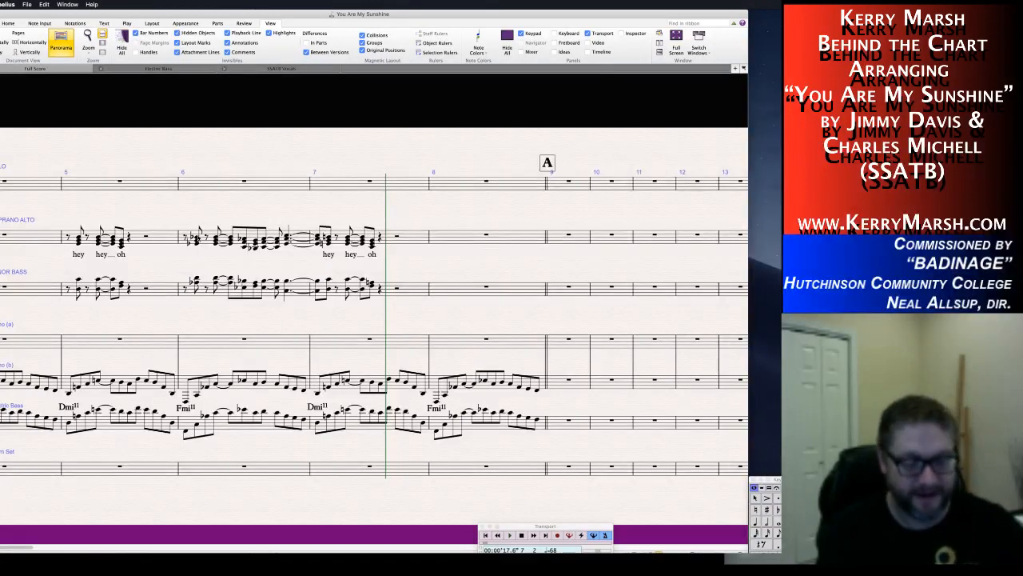
{"action": "type", "text": "hah"}
{"action": "key", "text": "space"}
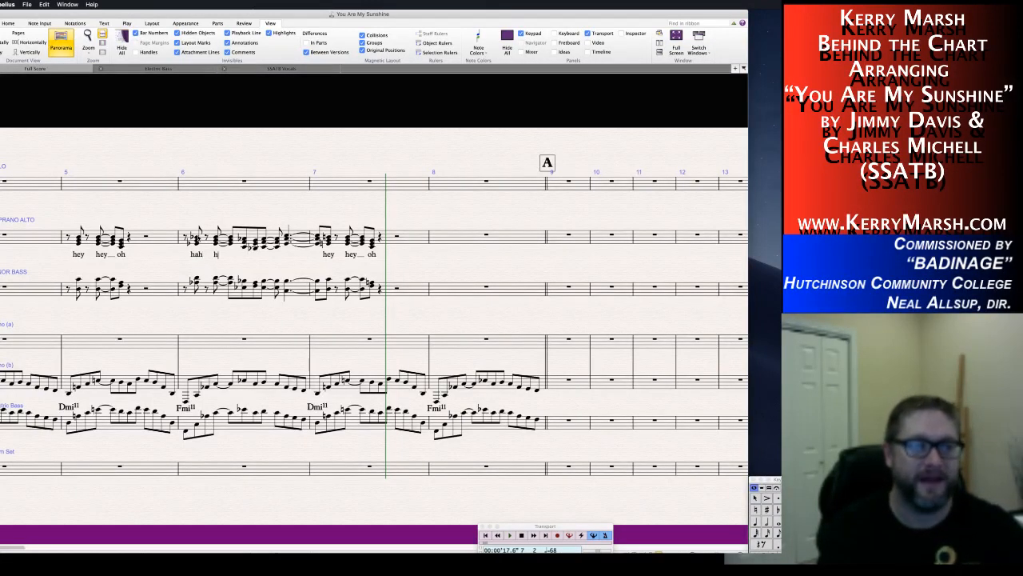
{"action": "type", "text": "hah"}
{"action": "key", "text": "space"}
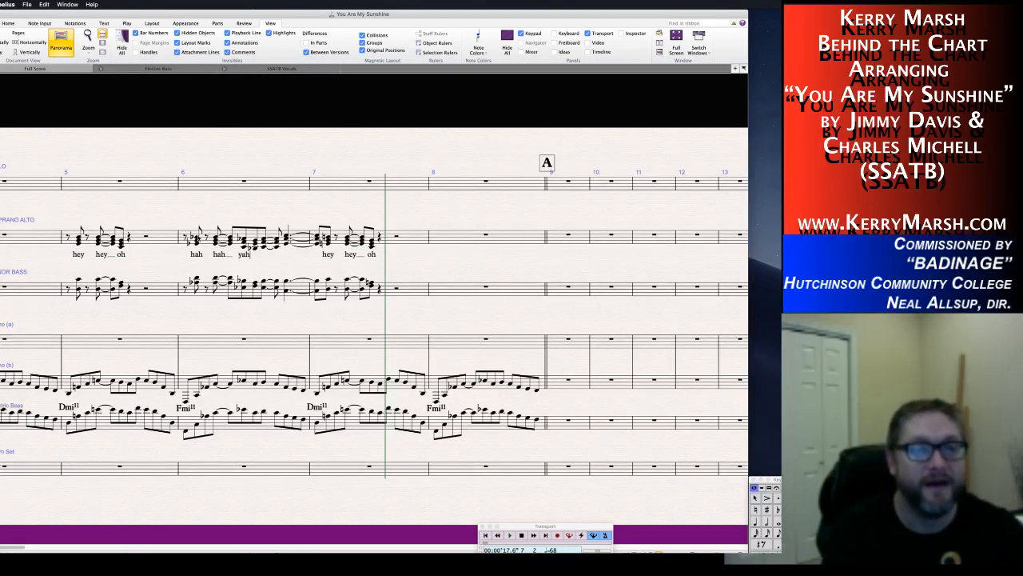
Continue the Soprano/Alto bar 6 lyrics with "yah doo wah" under the beamed eighth-note chords.
{"action": "type", "text": "yah"}
{"action": "key", "text": "space"}
{"action": "type", "text": "d"}
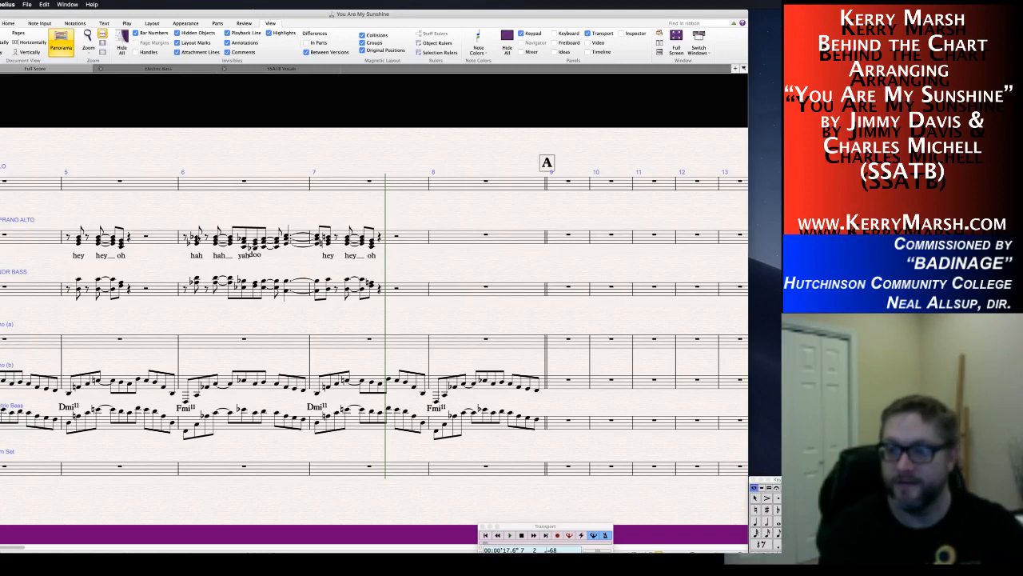
{"action": "type", "text": "oo"}
{"action": "key", "text": "space"}
{"action": "type", "text": "wah"}
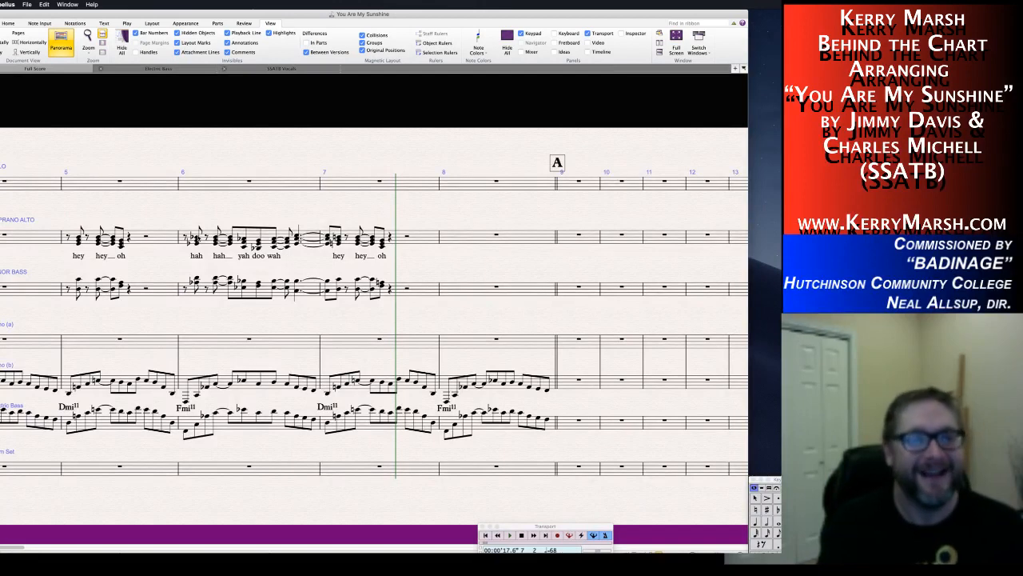
Finish the Soprano/Alto bar 6 lyrics with "yah" under the last chord, extending it across the tie into bar 7.
{"action": "type", "text": "yah"}
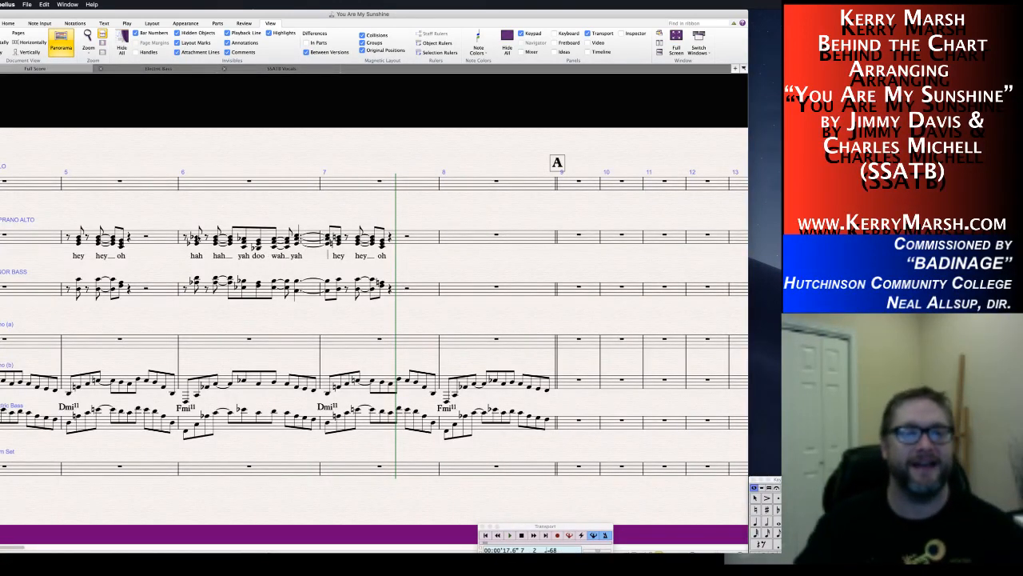
{"action": "key", "text": "space"}
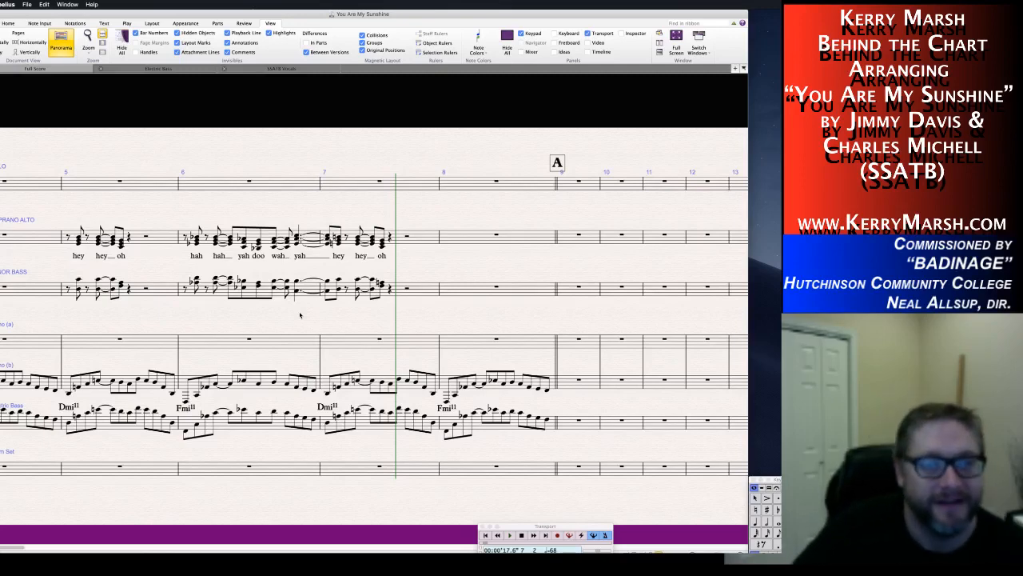
{"action": "scroll", "coordinate": [300, 315], "scroll_direction": "left", "scroll_amount": 2}
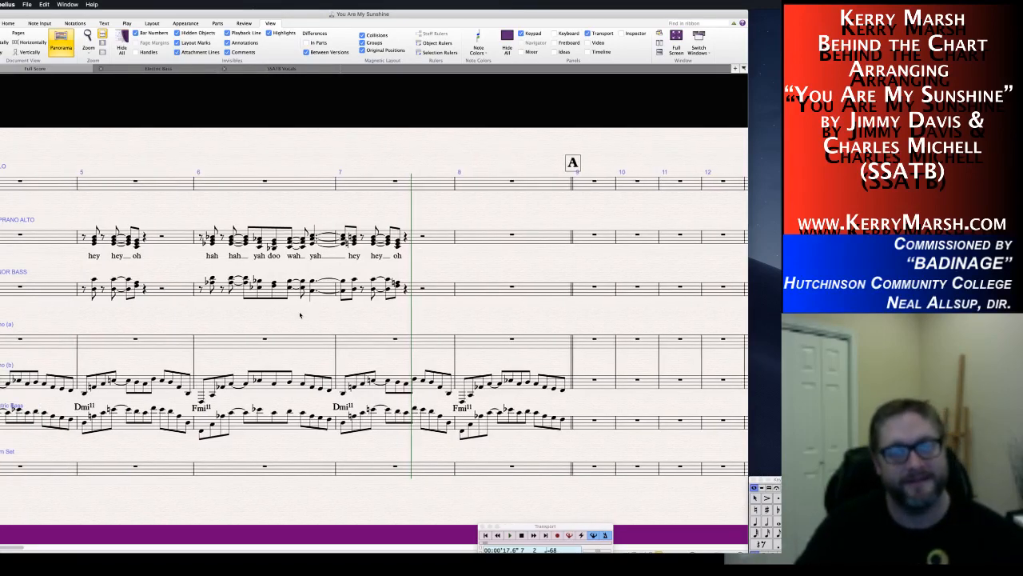
Play the score back from the vocal entrance in bar 5 to the start of bar 9.
{"action": "scroll", "coordinate": [300, 315], "scroll_direction": "right", "scroll_amount": 4}
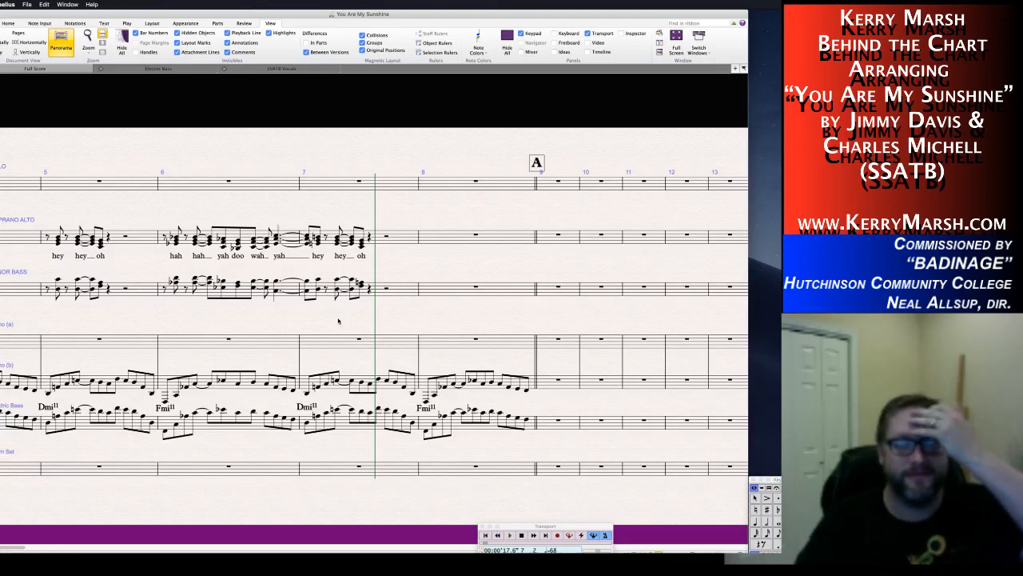
{"action": "scroll", "coordinate": [338, 320], "scroll_direction": "right", "scroll_amount": 1}
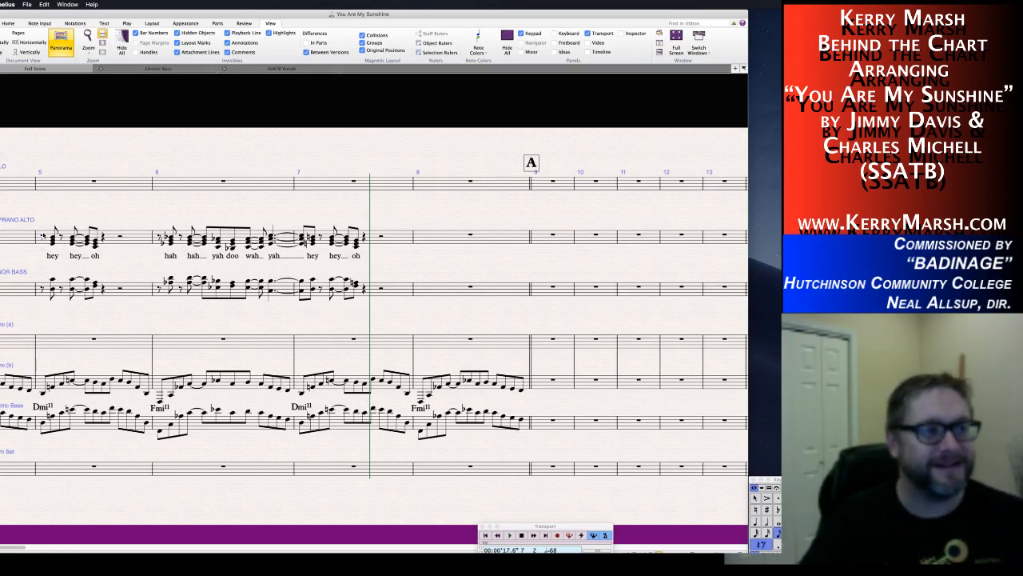
{"action": "key", "text": "space"}
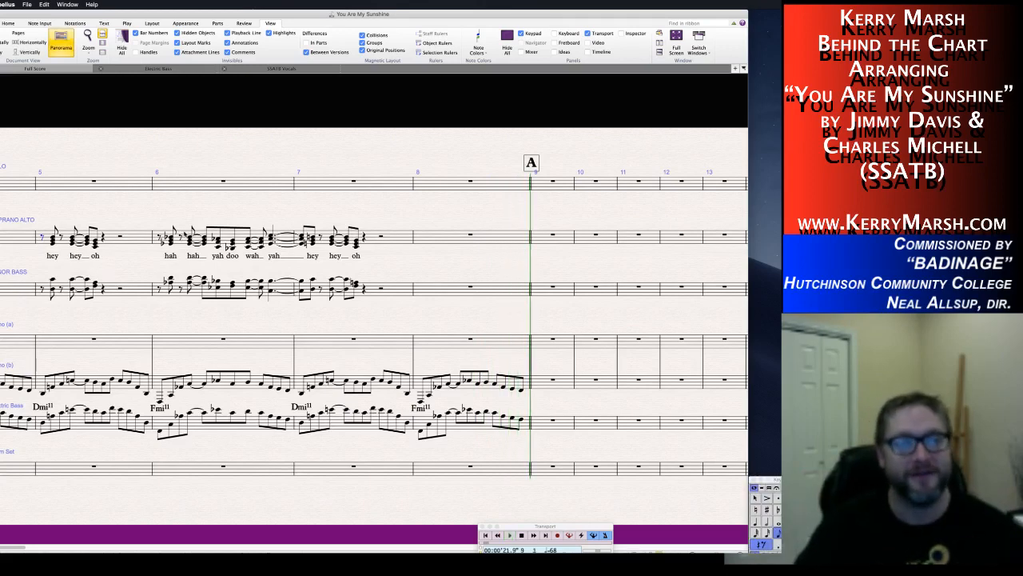
{"action": "left_click", "coordinate": [183, 232]}
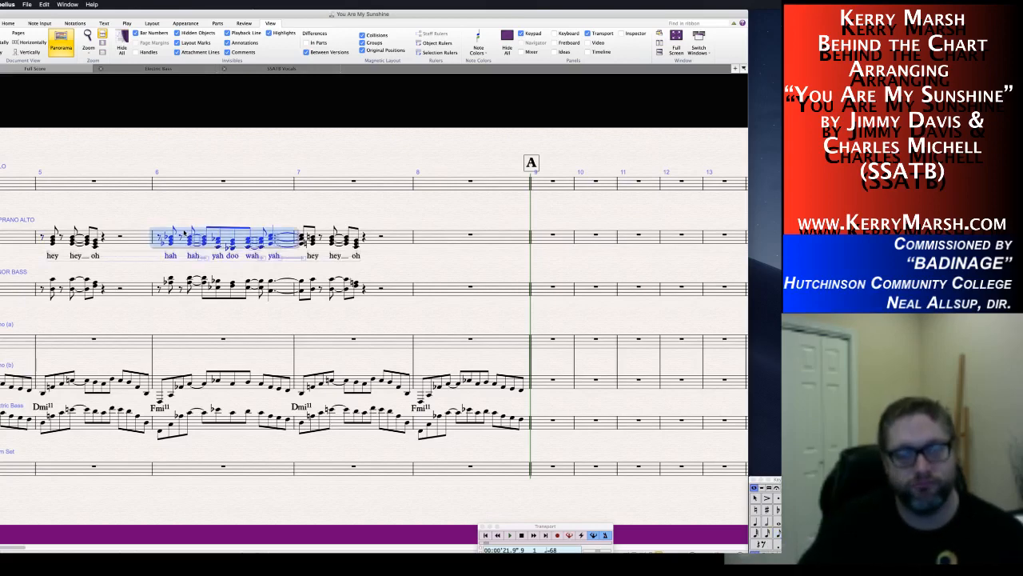
{"action": "key", "text": "Escape"}
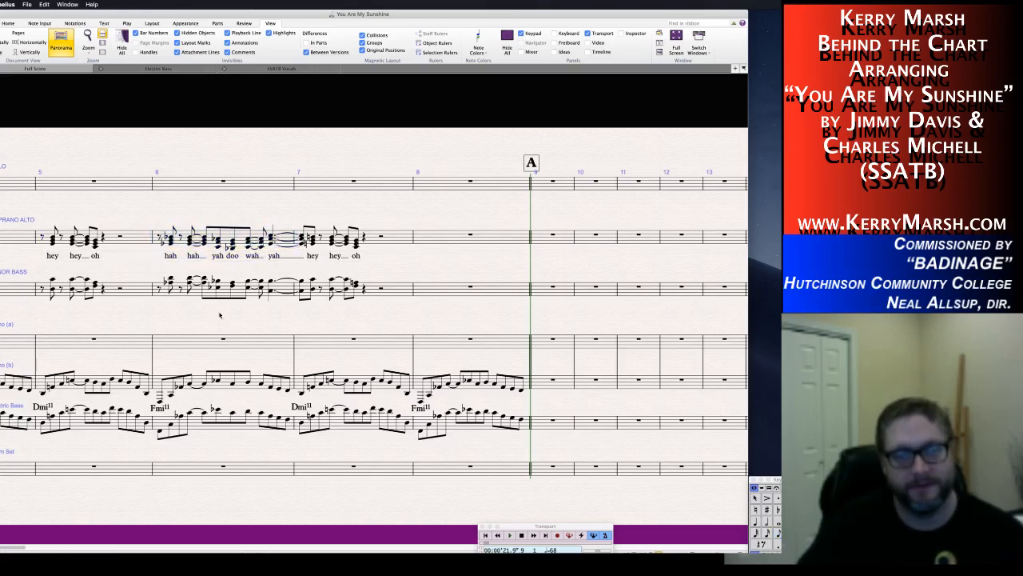
{"action": "left_click", "coordinate": [374, 338]}
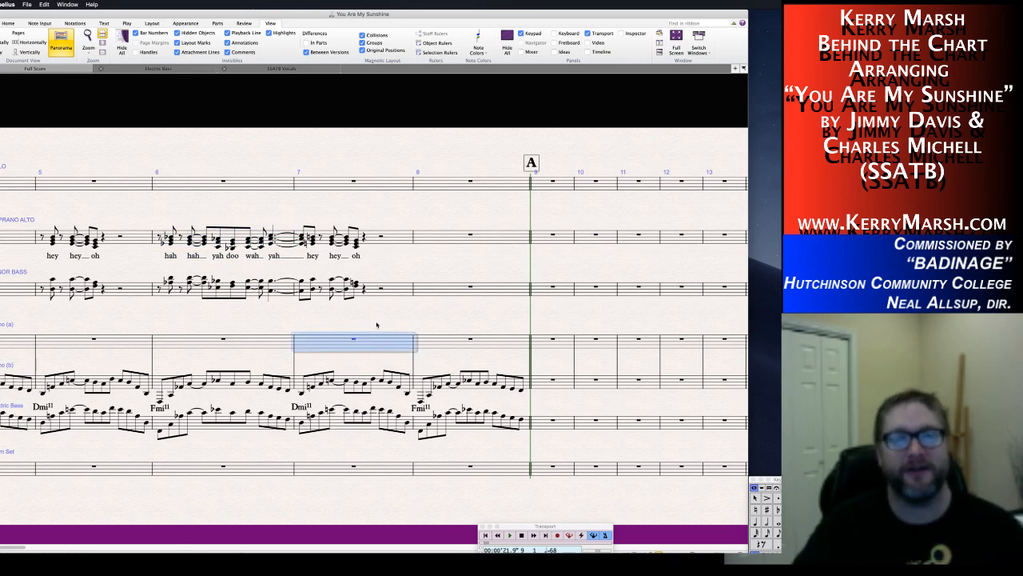
{"action": "key", "text": "Escape"}
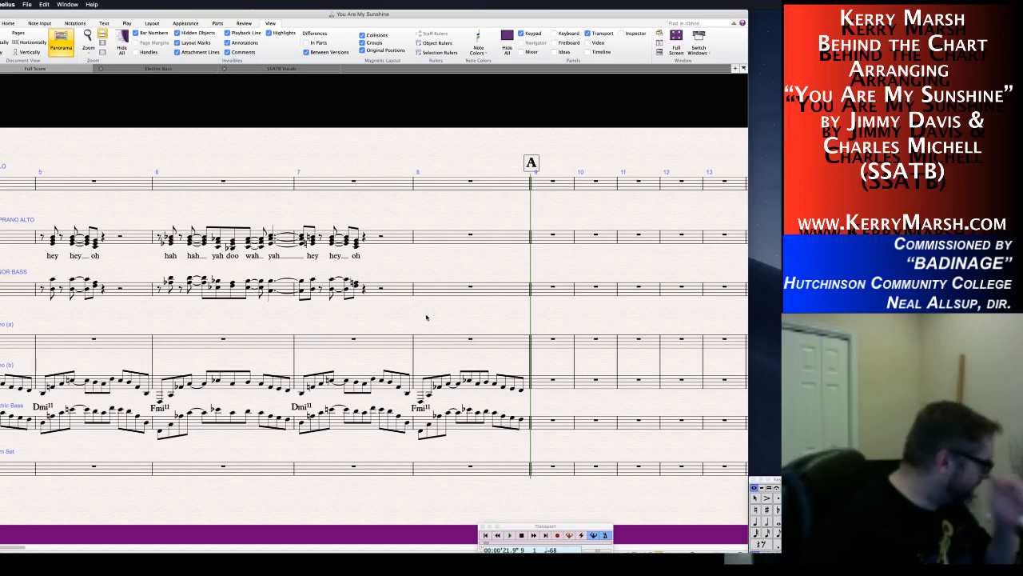
Start a single-note Soprano/Alto line with an eighth-note C at the end of bar 7, tied to an eighth-note C in bar 8.
{"action": "left_click", "coordinate": [381, 238]}
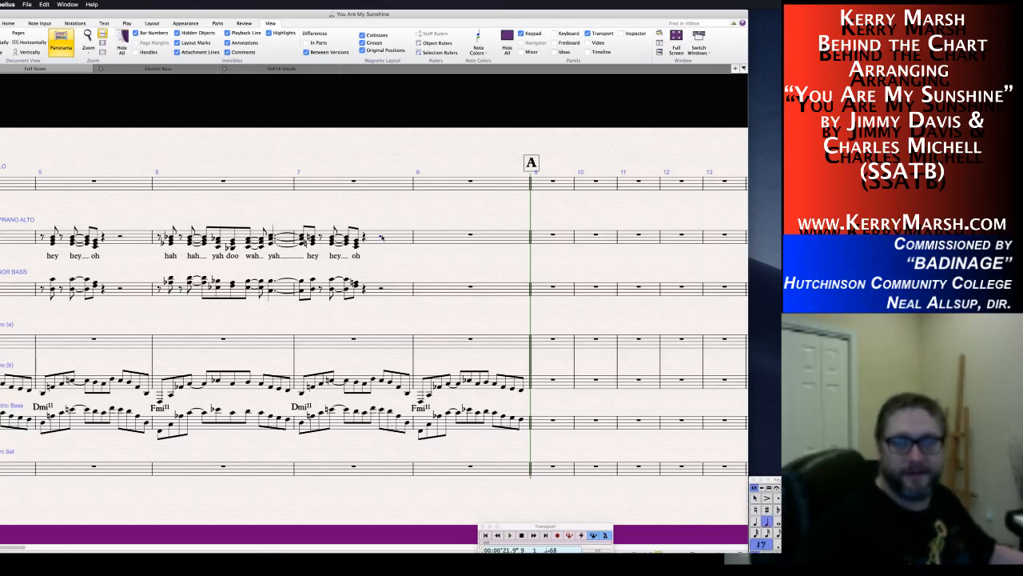
{"action": "key", "text": "3"}
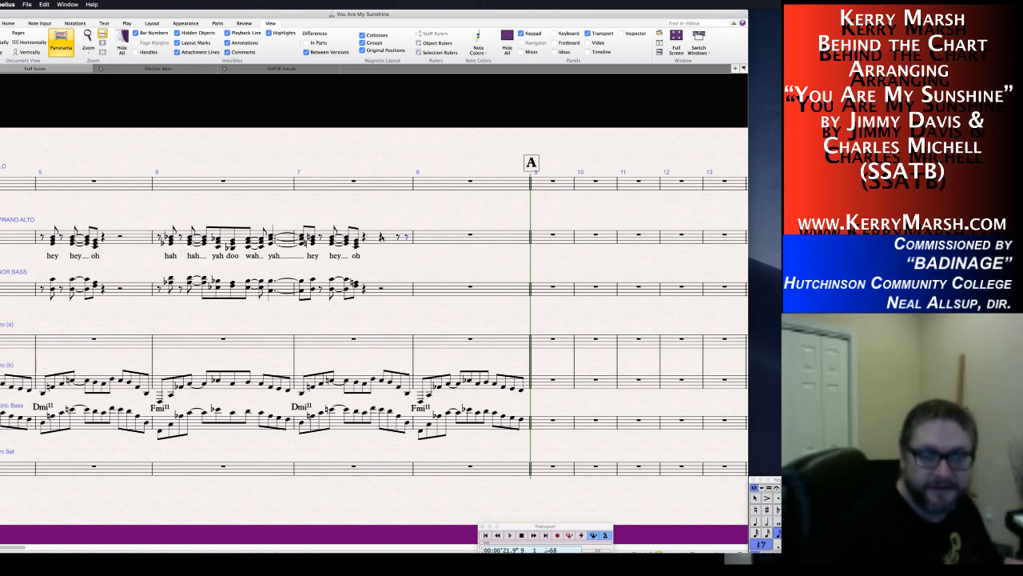
{"action": "key", "text": "c"}
{"action": "key", "text": "KP_Enter"}
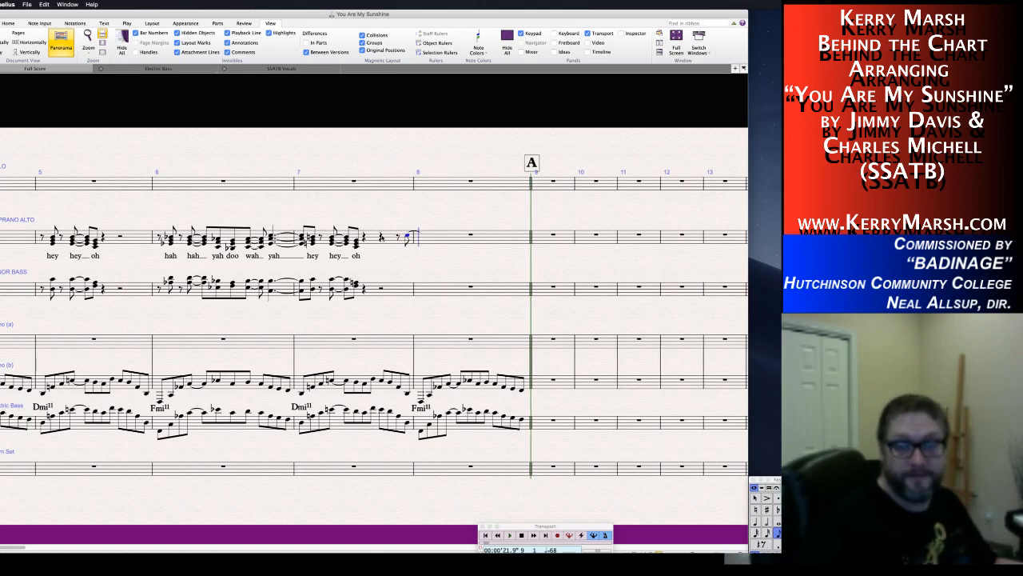
{"action": "key", "text": "c"}
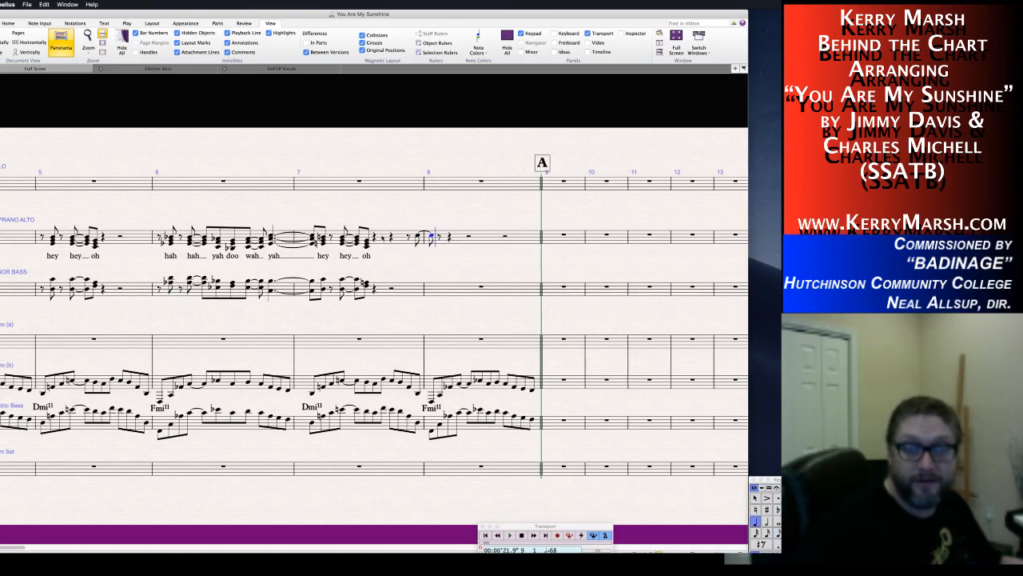
Continue the Soprano/Alto line in bar 8 with a quarter note, two tied eighth-note E-flats and a quarter-note C.
{"action": "key", "text": "4"}
{"action": "key", "text": "g"}
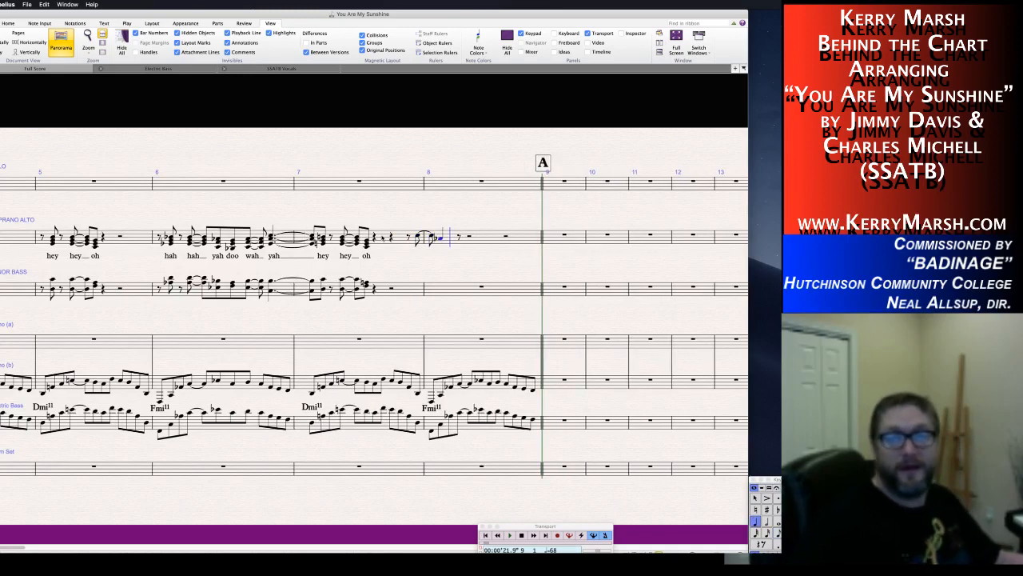
{"action": "key", "text": "3"}
{"action": "key", "text": "e"}
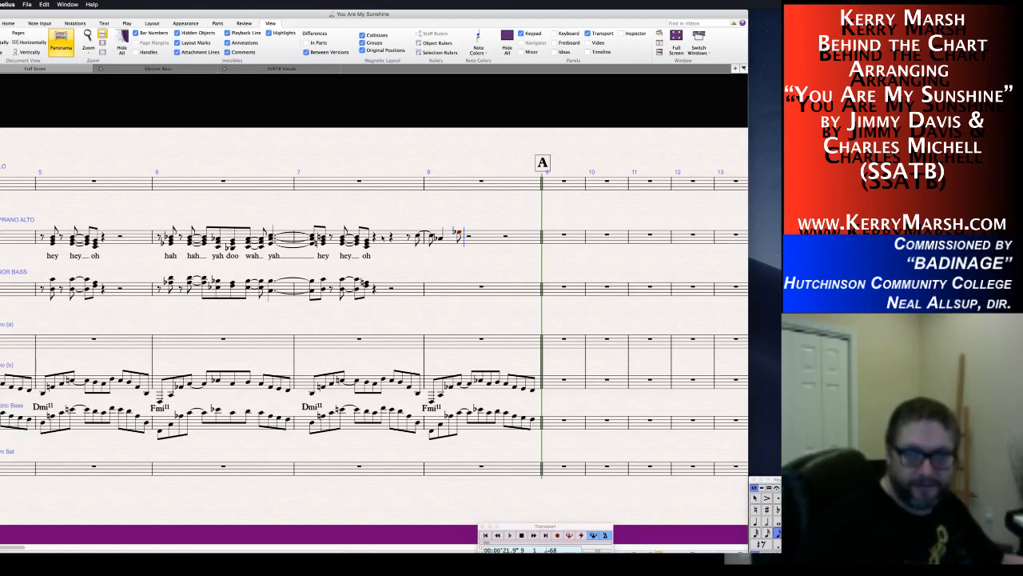
{"action": "key", "text": "e"}
{"action": "key", "text": "4"}
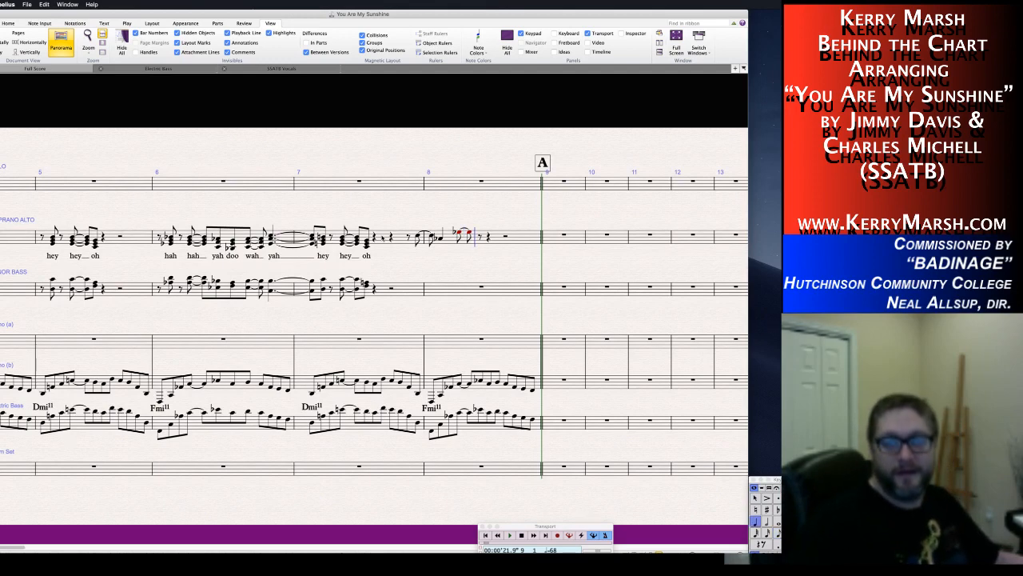
{"action": "key", "text": "c"}
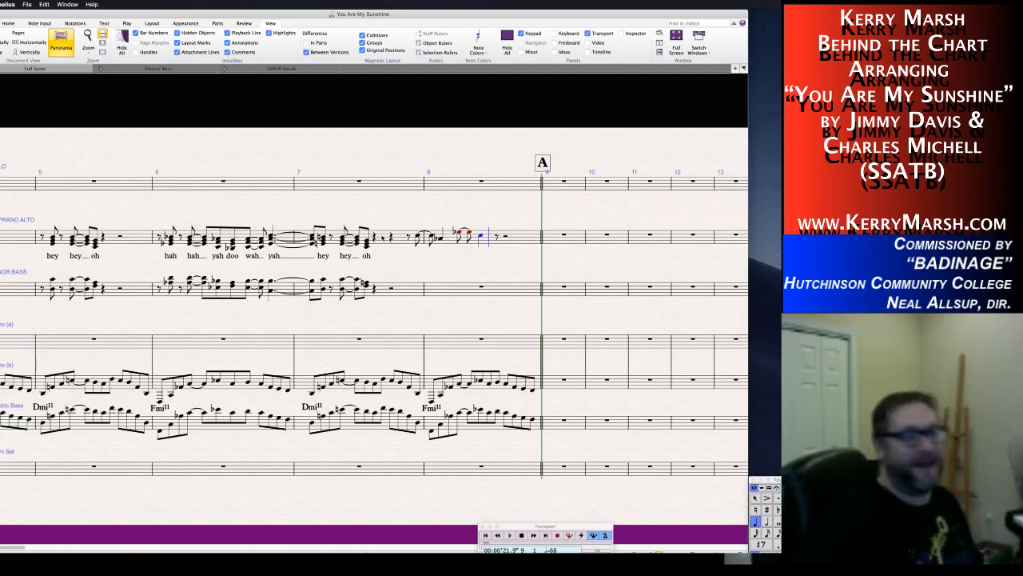
Complete the Soprano/Alto line in bar 8 with an eighth-note G tied to a quarter note, followed by two eighth notes.
{"action": "key", "text": "KP_3"}
{"action": "key", "text": "g"}
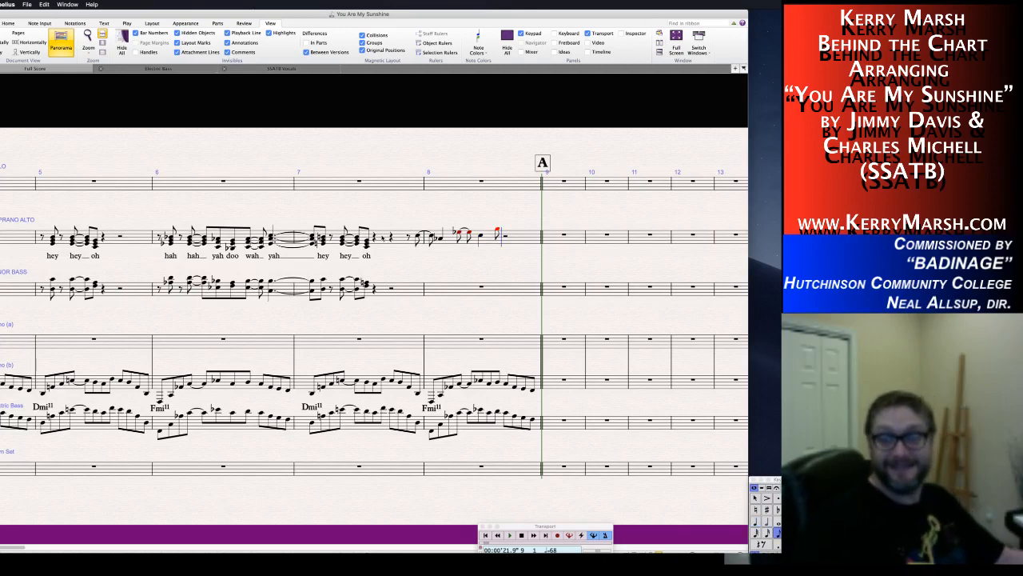
{"action": "key", "text": "KP_Enter"}
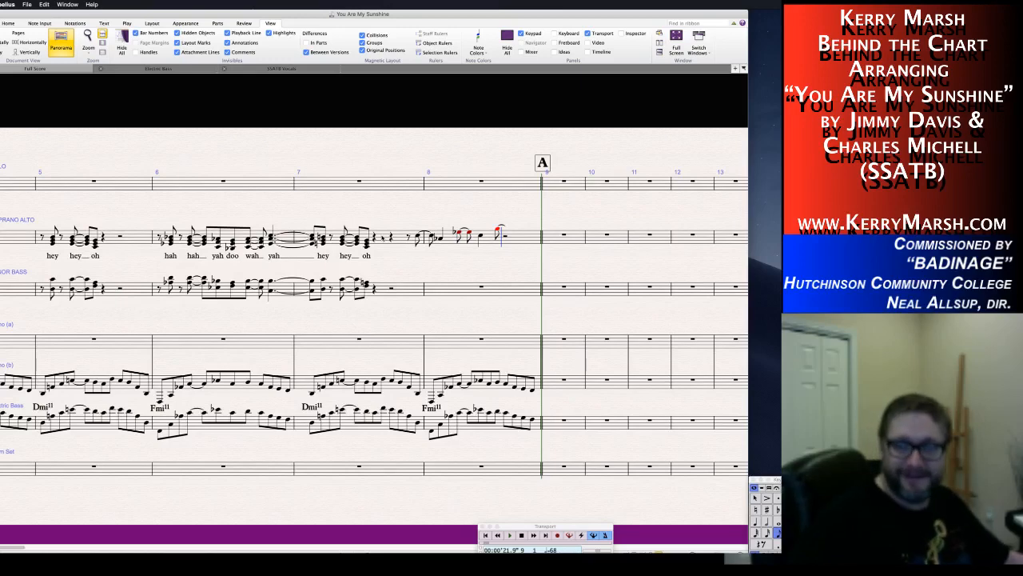
{"action": "key", "text": "KP_4"}
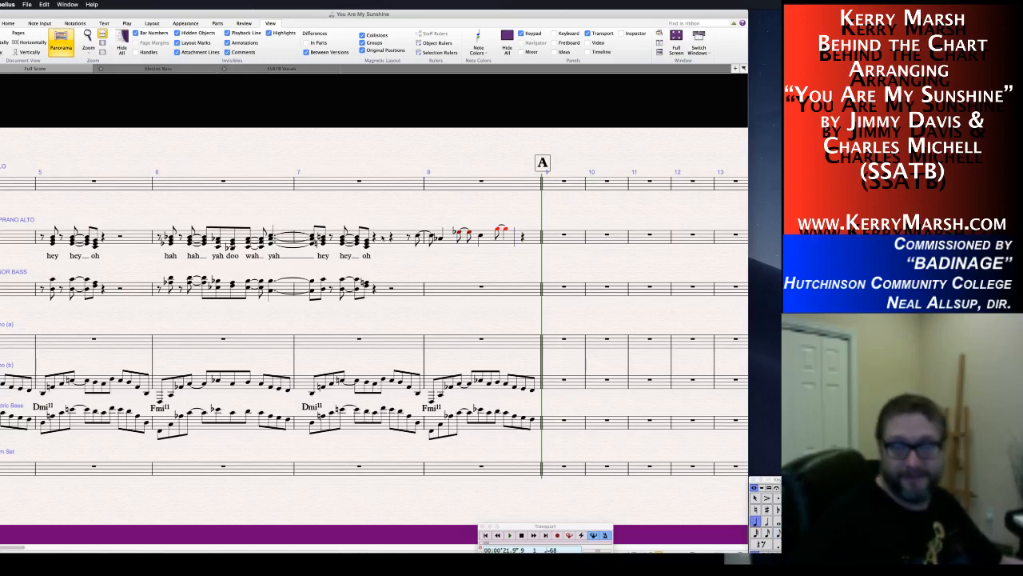
{"action": "key", "text": "KP_3"}
{"action": "key", "text": "g"}
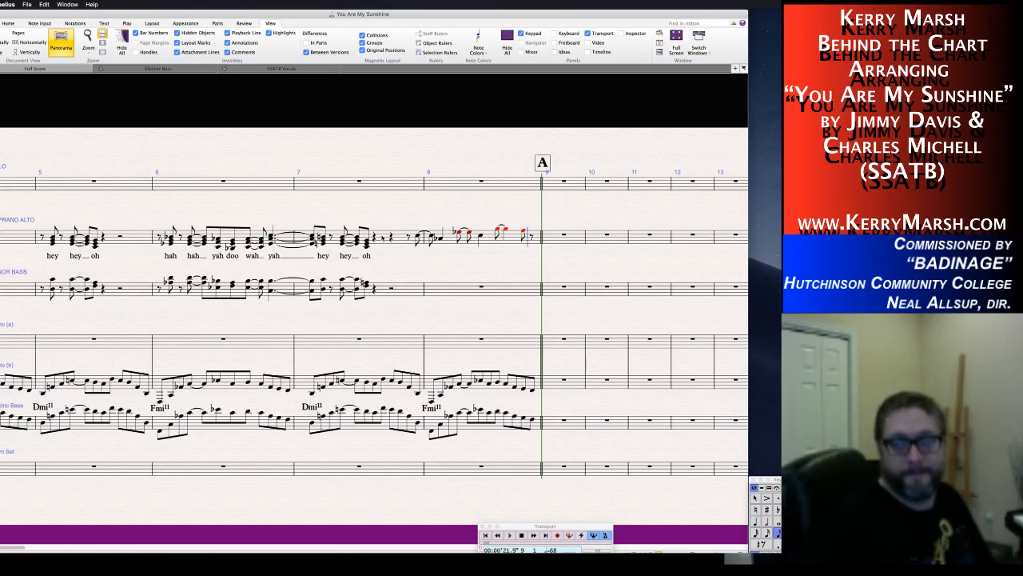
{"action": "key", "text": "e"}
{"action": "key", "text": "Escape"}
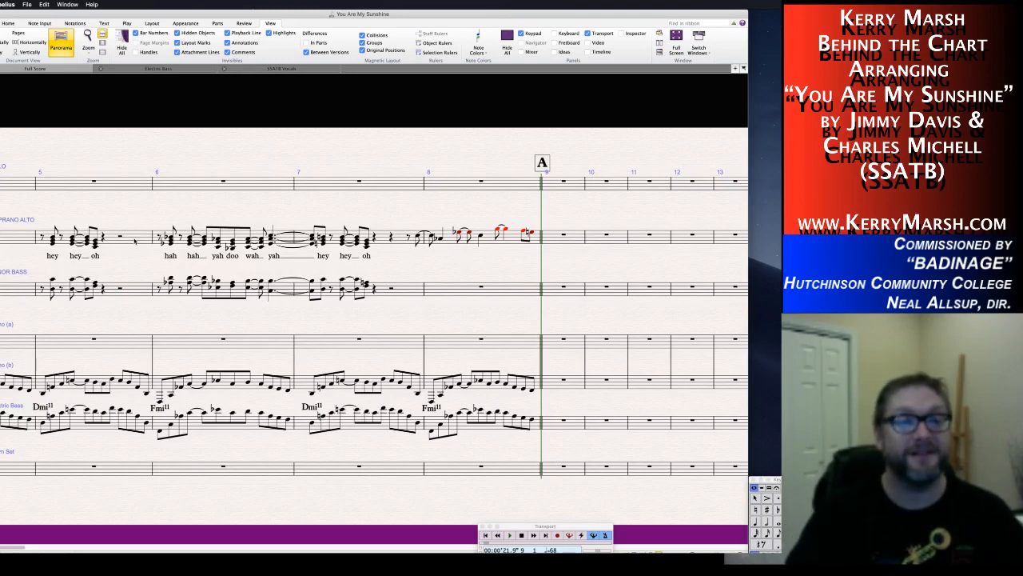
Copy the Soprano/Alto and Tenor/Bass figures with lyrics from bars 5 to 7 into bars 9 to 11.
{"action": "left_click", "coordinate": [126, 240]}
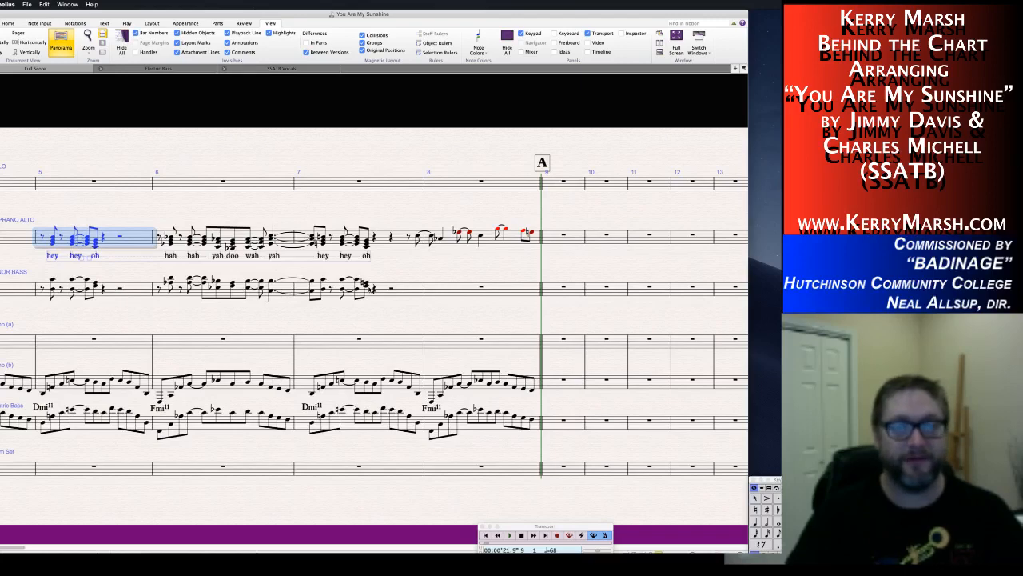
{"action": "left_click", "coordinate": [369, 289], "text": "shift"}
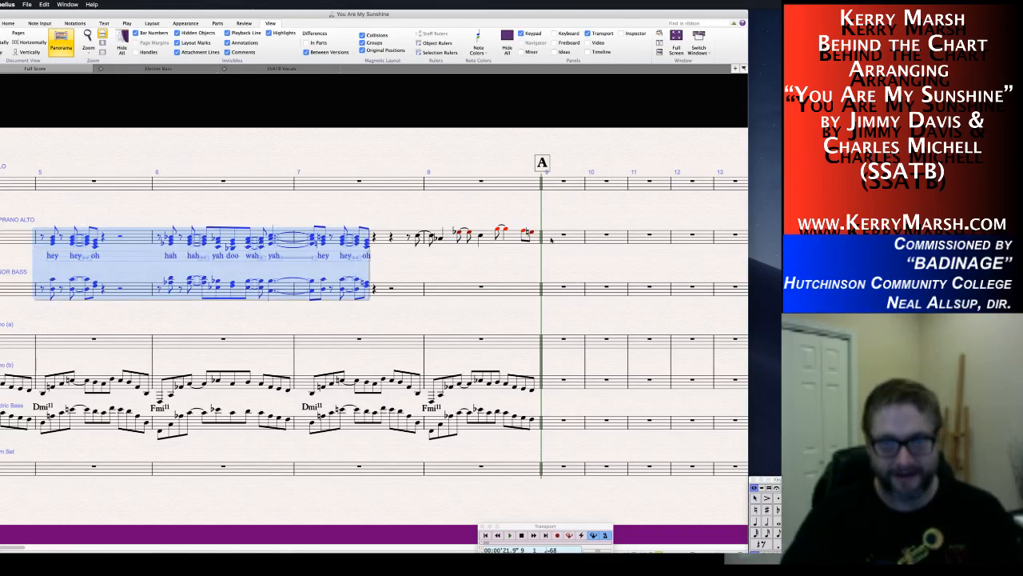
{"action": "left_click", "coordinate": [563, 231], "text": "alt"}
{"action": "key", "text": "Escape"}
Delete rehearsal mark A and the double barline at the start of bar 9.
{"action": "left_click", "coordinate": [423, 163]}
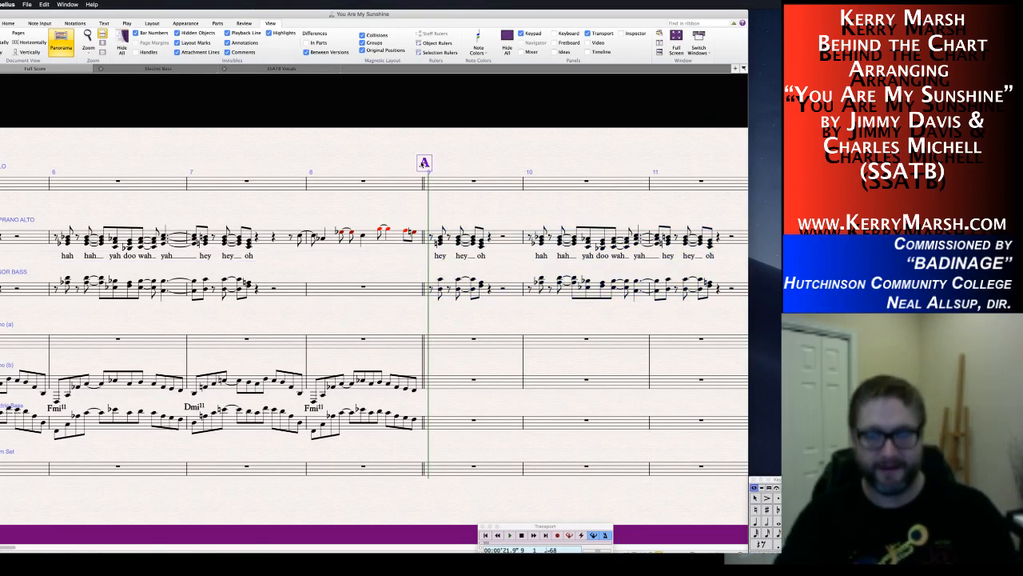
{"action": "key", "text": "Delete"}
{"action": "left_click", "coordinate": [424, 184]}
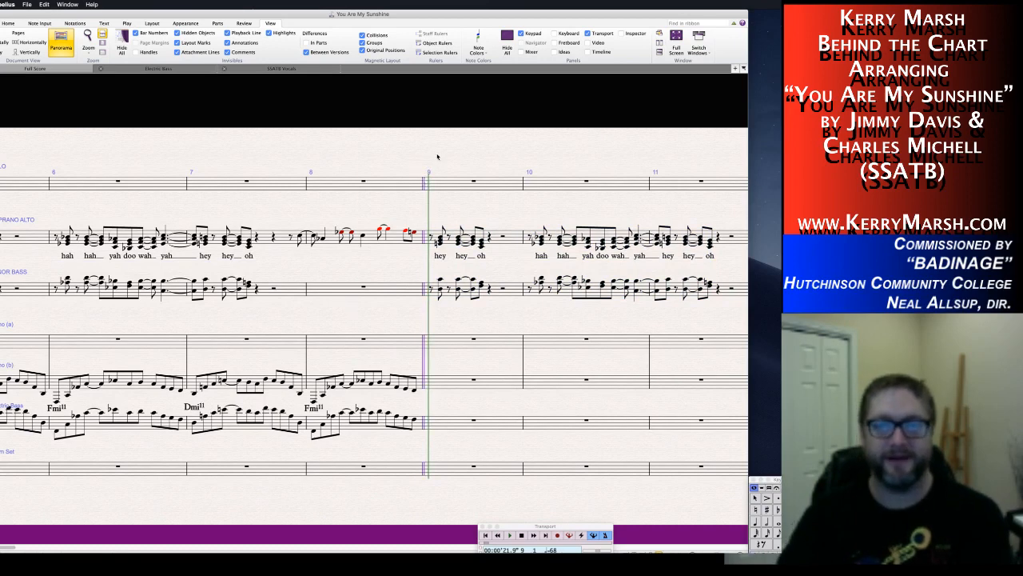
{"action": "key", "text": "Delete"}
Add a double barline after bar 12 and place rehearsal mark A at the start of bar 13.
{"action": "scroll", "coordinate": [438, 154], "scroll_direction": "right", "scroll_amount": 6}
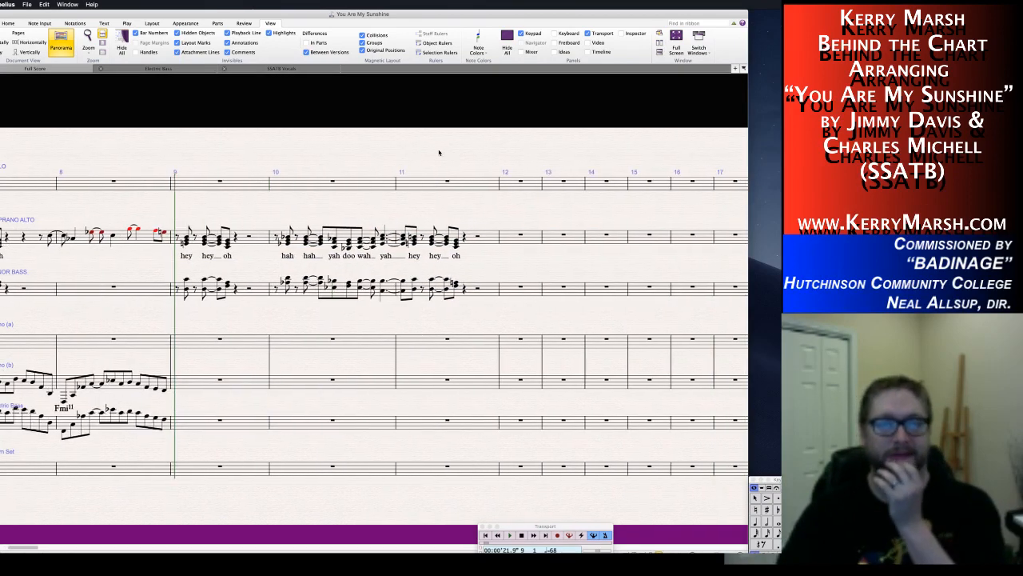
{"action": "right_click", "coordinate": [512, 160]}
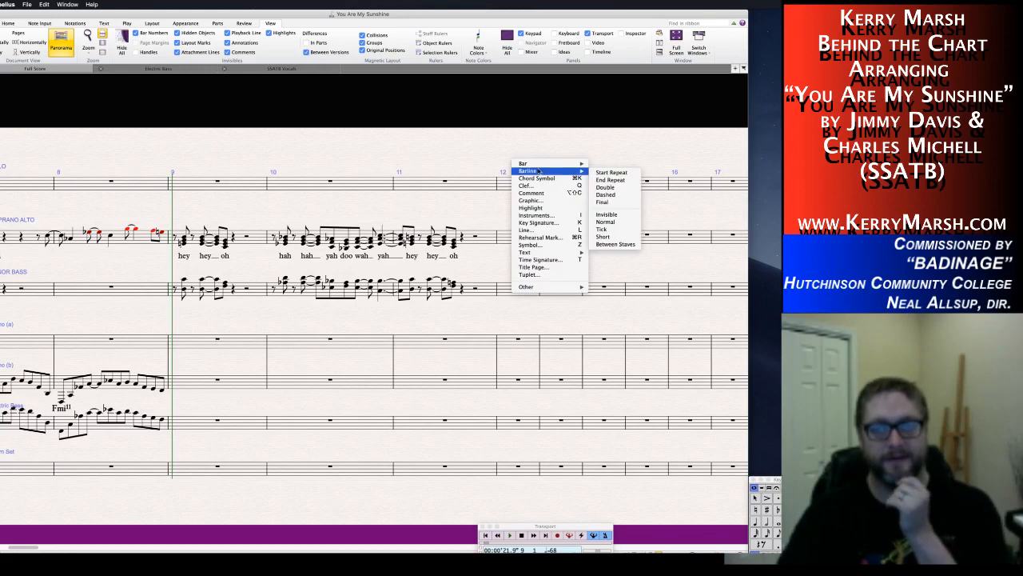
{"action": "key", "text": "Escape"}
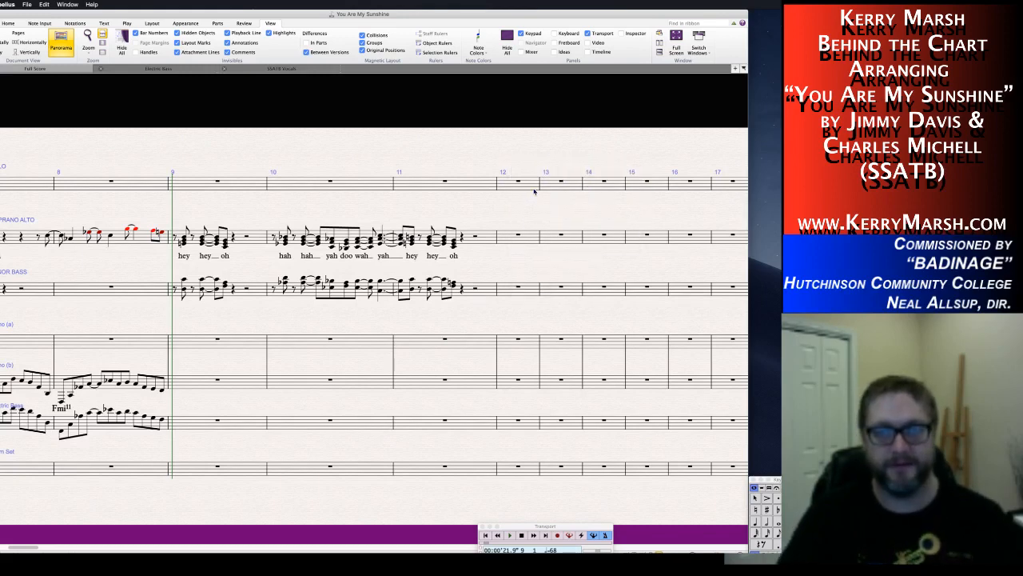
{"action": "left_click", "coordinate": [534, 193]}
{"action": "key", "text": "super+r"}
{"action": "key", "text": "Escape"}
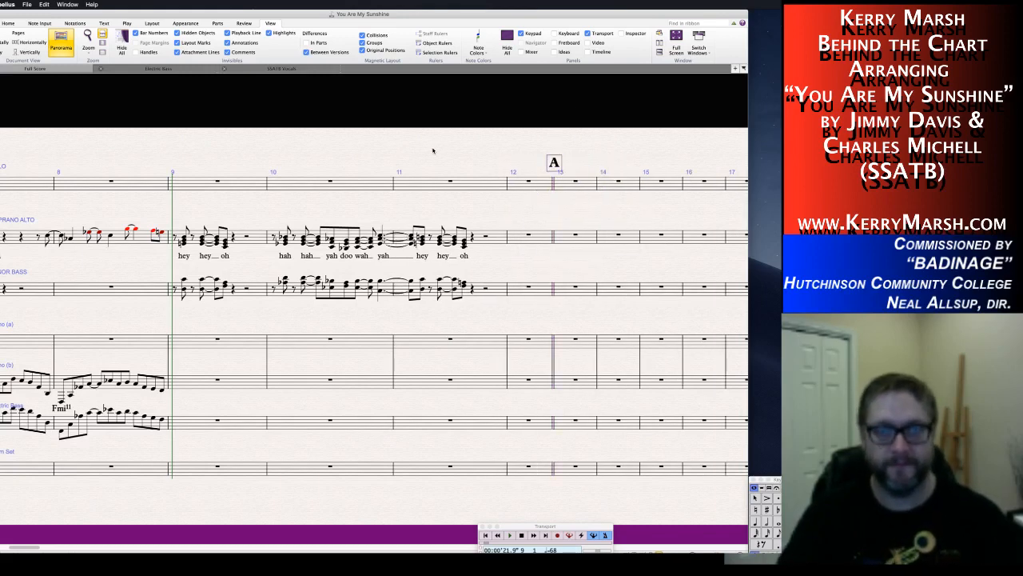
Copy the lower piano and electric bass parts with chord symbols from bars 7 and 8 into bars 9–10 and 11–12.
{"action": "scroll", "coordinate": [276, 178], "scroll_direction": "left", "scroll_amount": 5}
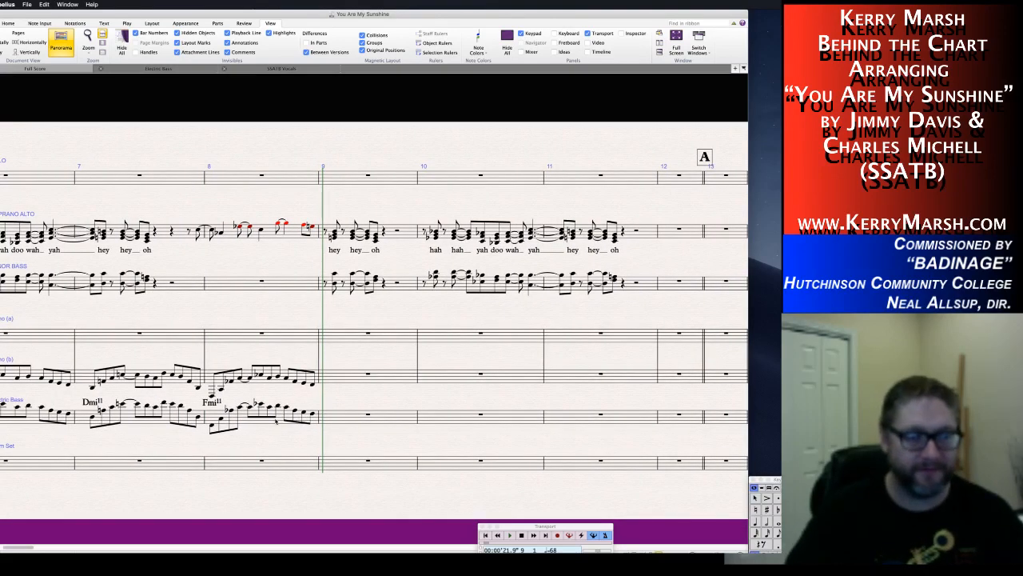
{"action": "left_click", "coordinate": [81, 377]}
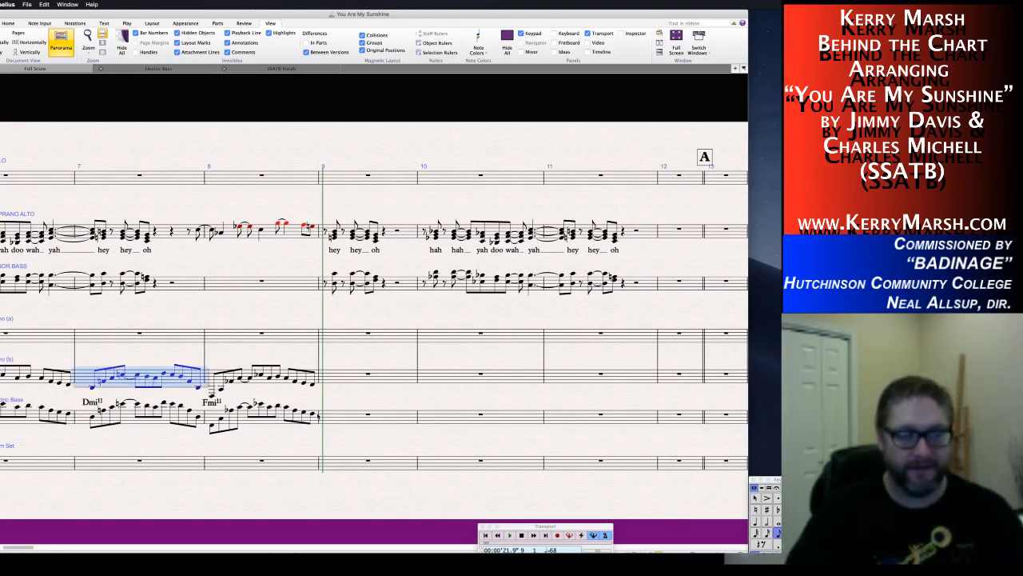
{"action": "left_click", "coordinate": [317, 416], "text": "shift"}
{"action": "left_click", "coordinate": [339, 376], "text": "alt"}
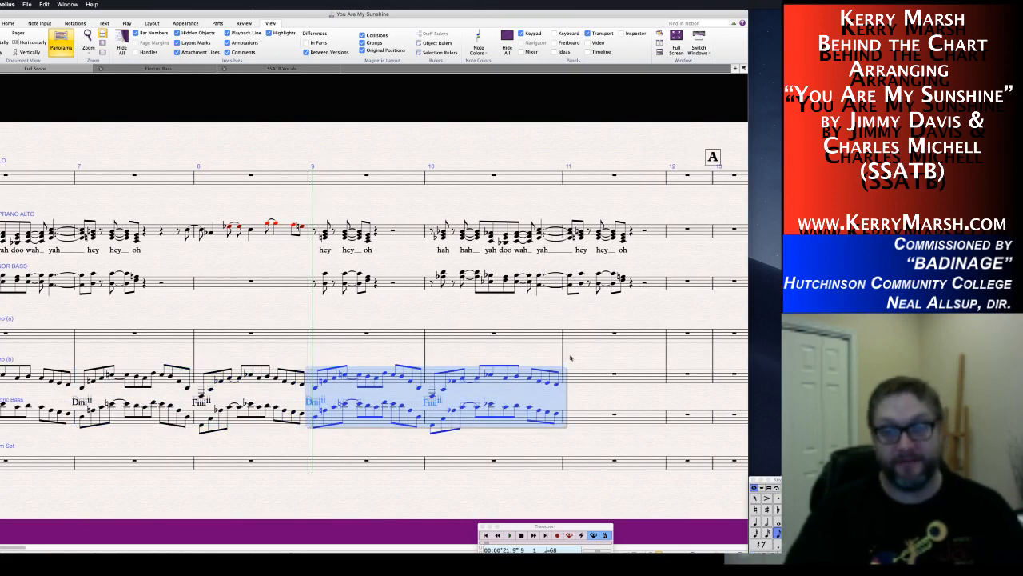
{"action": "left_click", "coordinate": [570, 379], "text": "alt"}
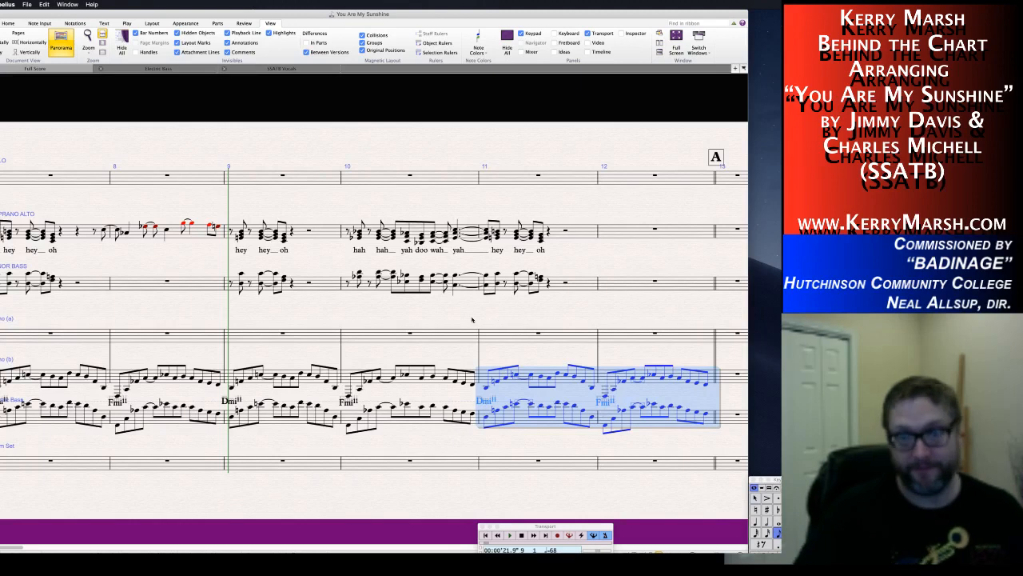
Split the last half rest of the Tenor/Bass staff in bar 8 into four eighth rests.
{"action": "key", "text": "Escape"}
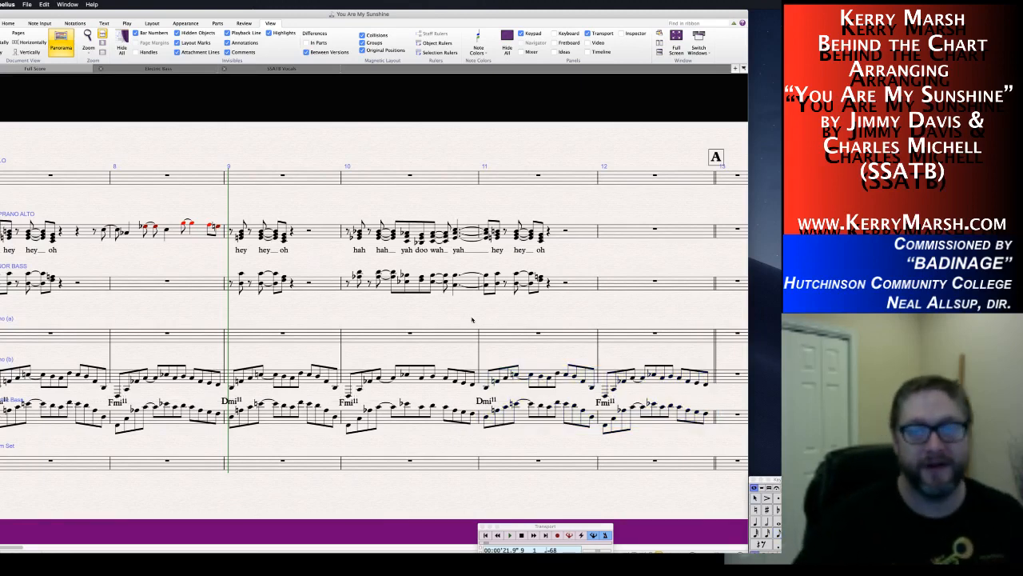
{"action": "scroll", "coordinate": [273, 387], "scroll_direction": "left", "scroll_amount": 5}
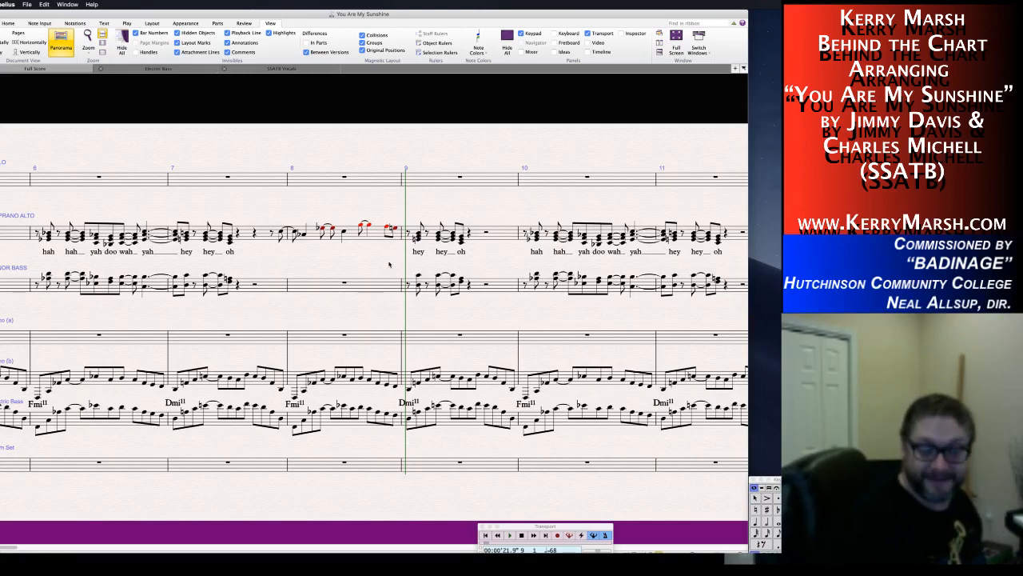
{"action": "left_click", "coordinate": [381, 286]}
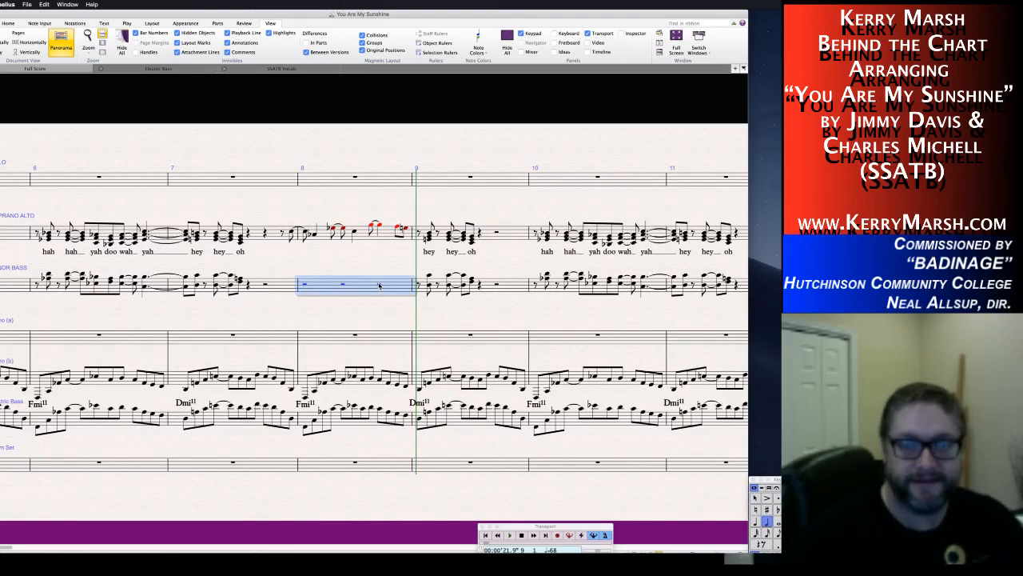
{"action": "left_click", "coordinate": [380, 285]}
{"action": "key", "text": "KP_4"}
{"action": "key", "text": "KP_3"}
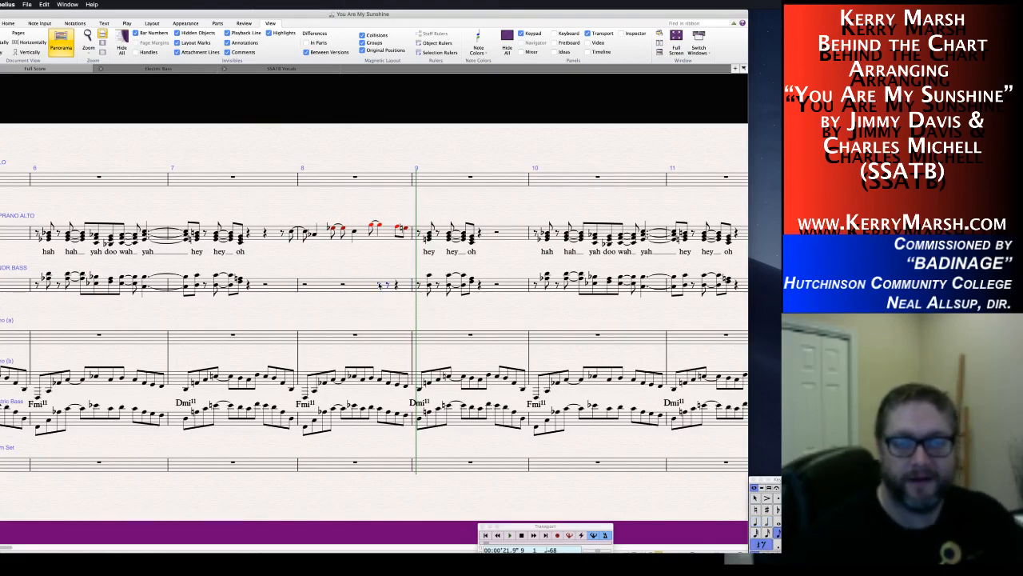
{"action": "key", "text": "Right"}
{"action": "key", "text": "KP_2"}
{"action": "key", "text": "KP_3"}
{"action": "key", "text": "Escape"}
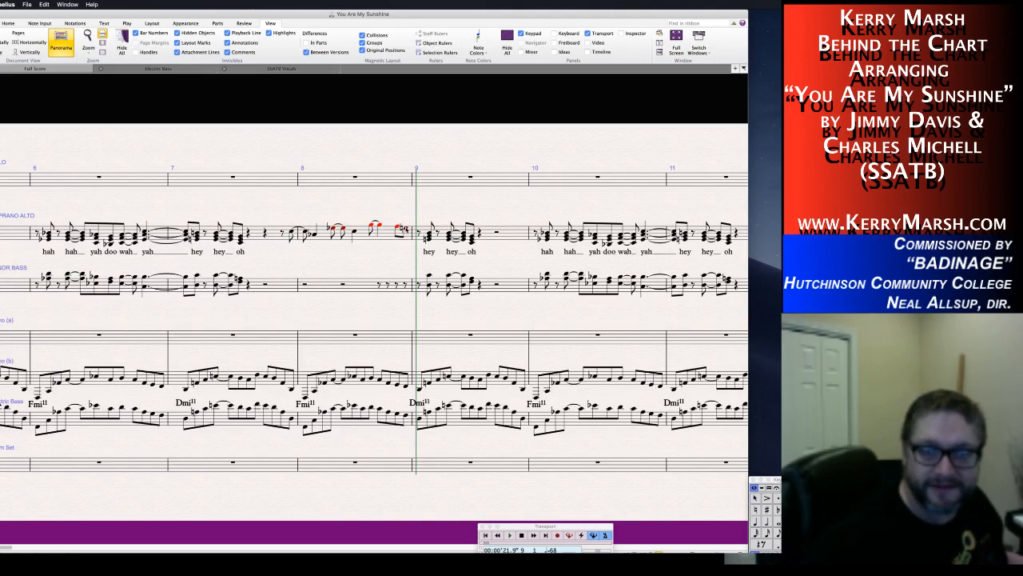
Add lower harmony notes under the last Soprano/Alto eighth note of bar 8 and enter a Tenor/Bass chord on the same eighth.
{"action": "left_click", "coordinate": [403, 231]}
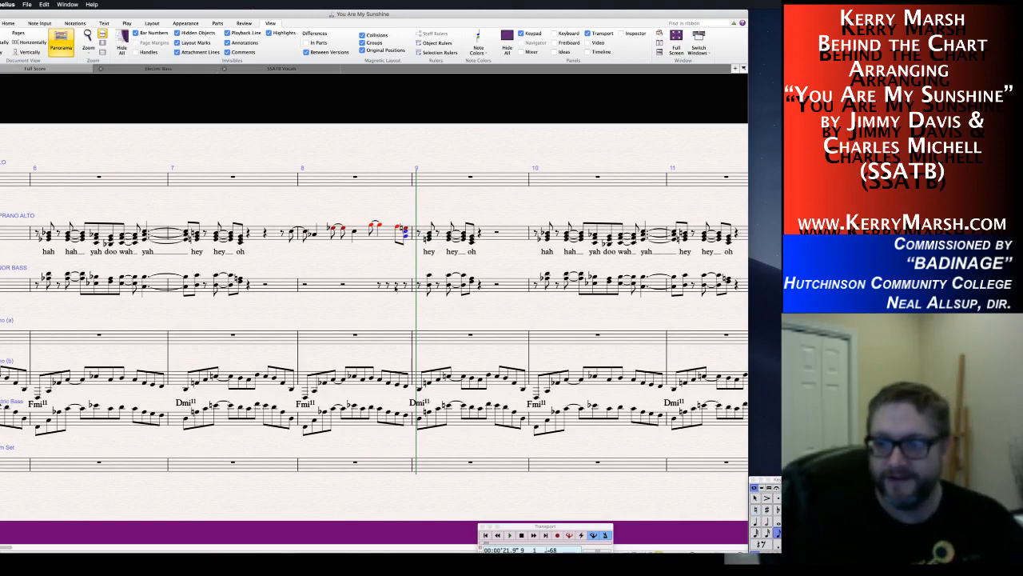
{"action": "key", "text": "Escape"}
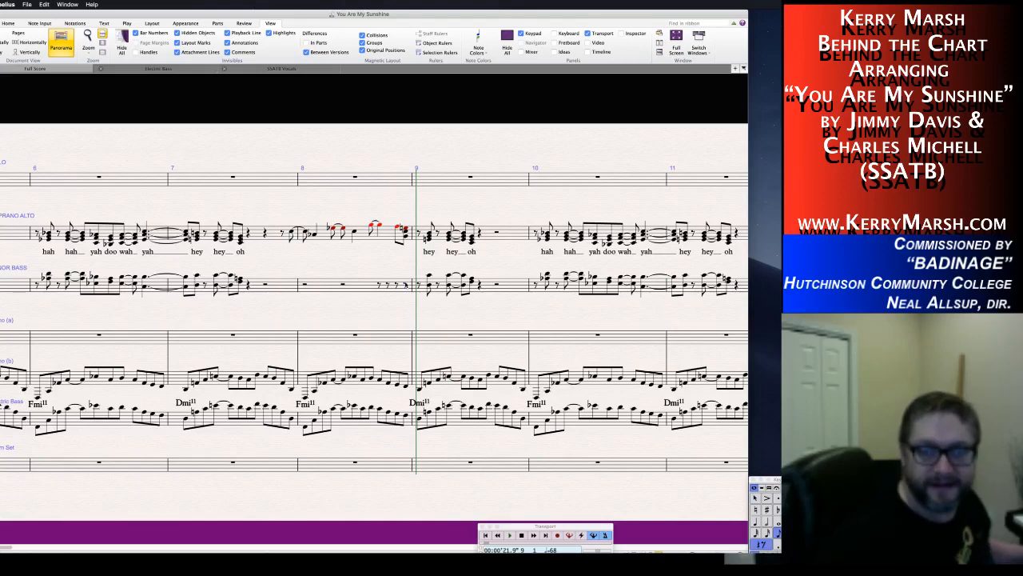
{"action": "left_click", "coordinate": [405, 276]}
{"action": "key", "text": "Escape"}
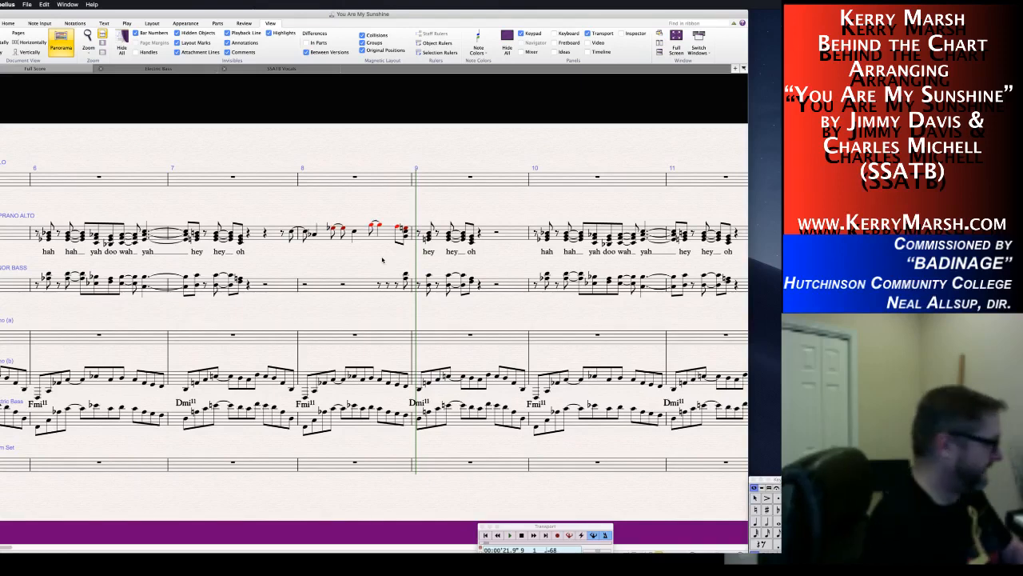
Add lower harmony notes under the tied Soprano/Alto pair in the second half of bar 8.
{"action": "left_click", "coordinate": [372, 225]}
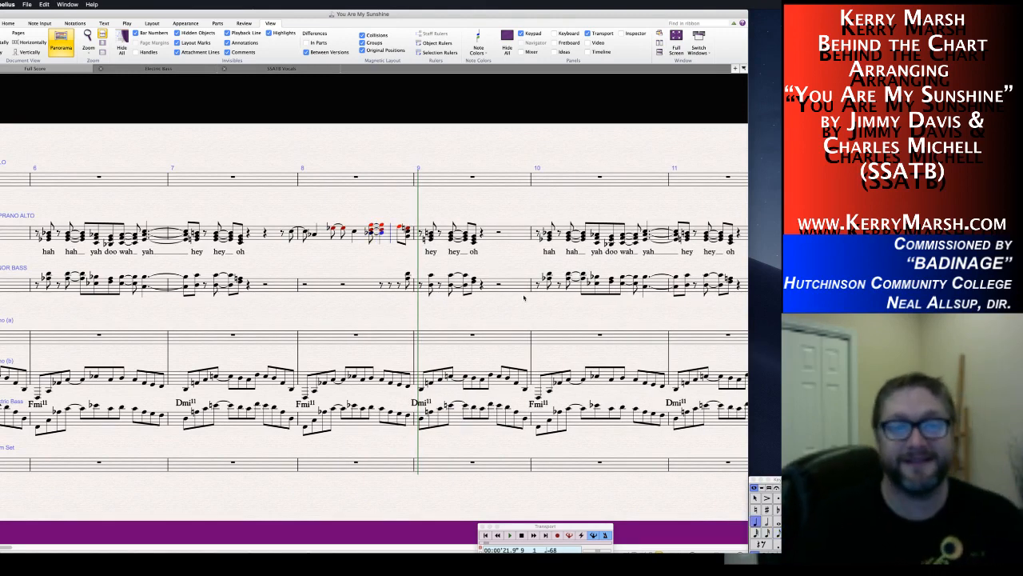
{"action": "left_click", "coordinate": [343, 285]}
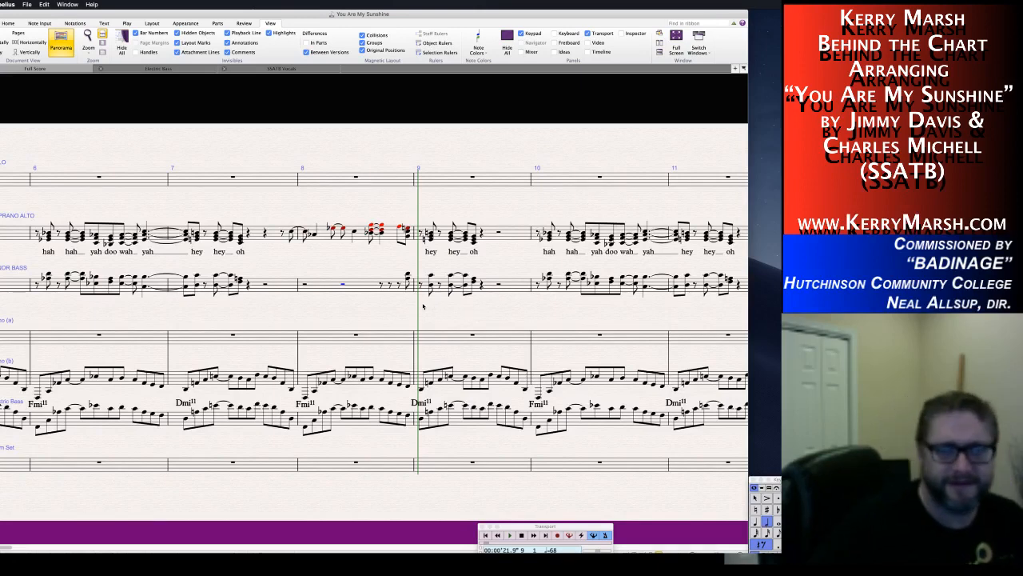
{"action": "key", "text": "Escape"}
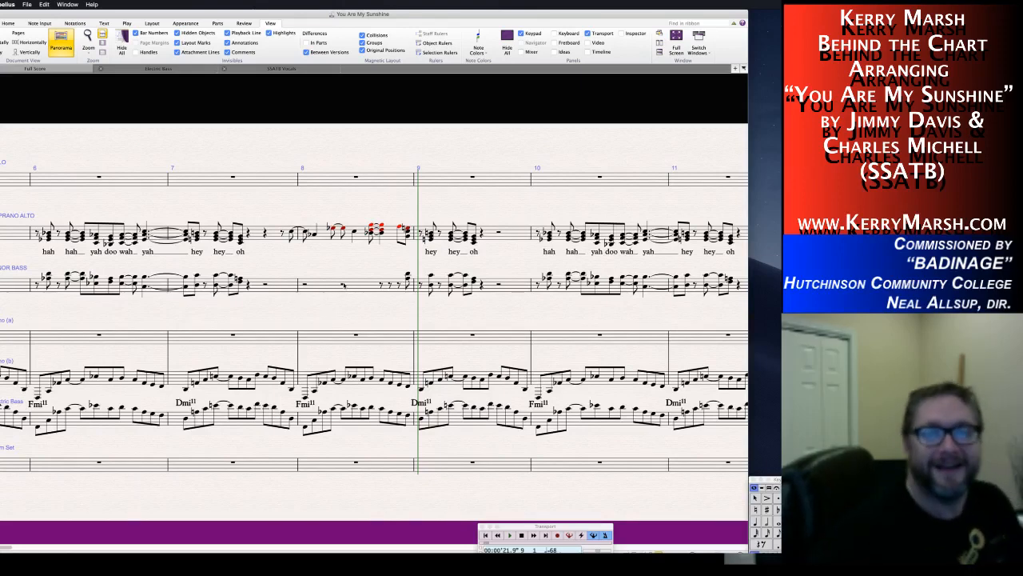
Split the middle half rest of the Tenor/Bass staff in bar 8 into eighth rests.
{"action": "left_click", "coordinate": [343, 285]}
{"action": "key", "text": "4"}
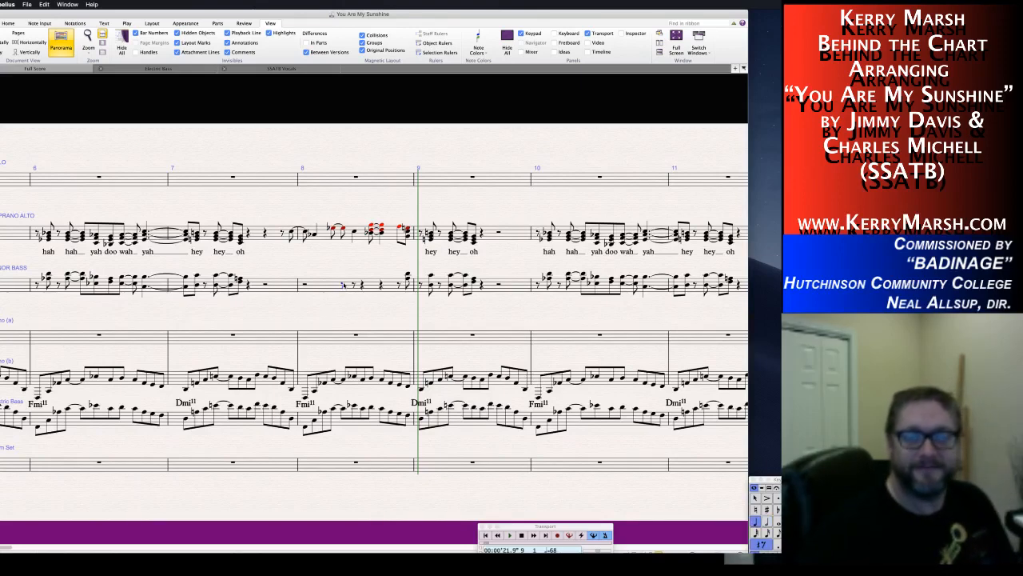
{"action": "key", "text": "3"}
{"action": "key", "text": "Right"}
{"action": "key", "text": "Right"}
{"action": "key", "text": "3"}
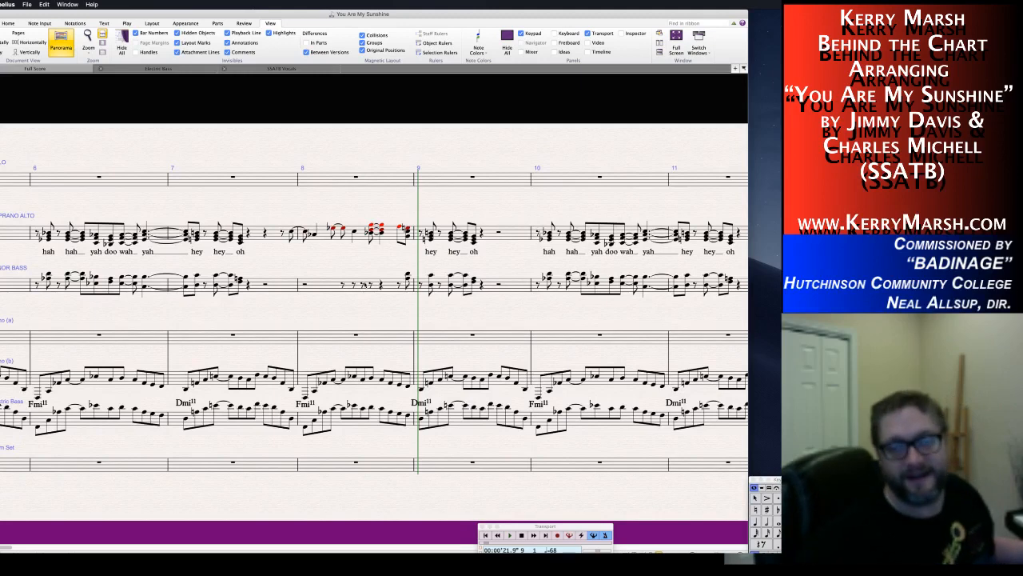
Enter a tied Tenor/Bass chord in bar 8 in rhythm with the tied Soprano/Alto chord above it.
{"action": "left_click", "coordinate": [373, 287]}
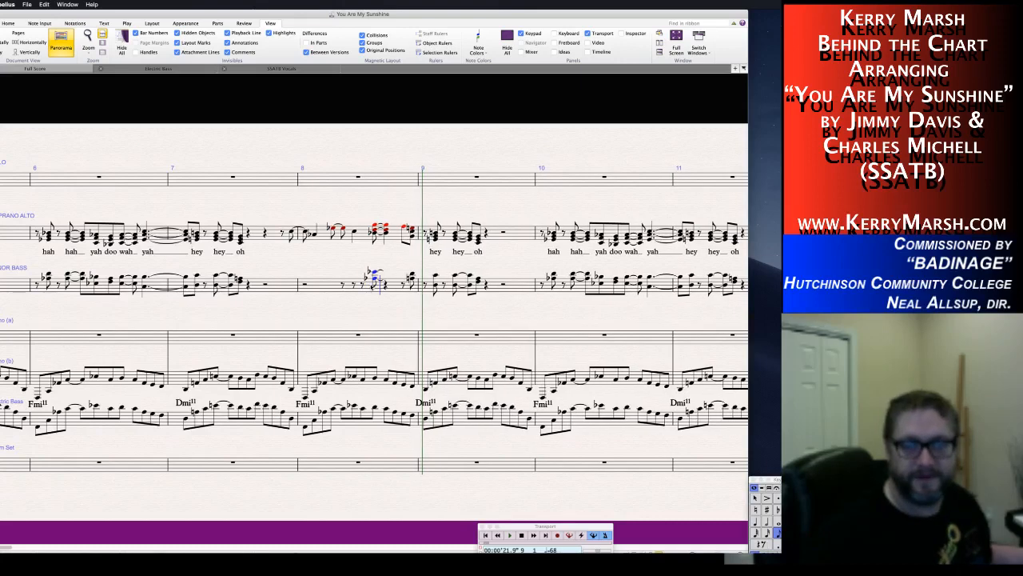
{"action": "key", "text": "Right"}
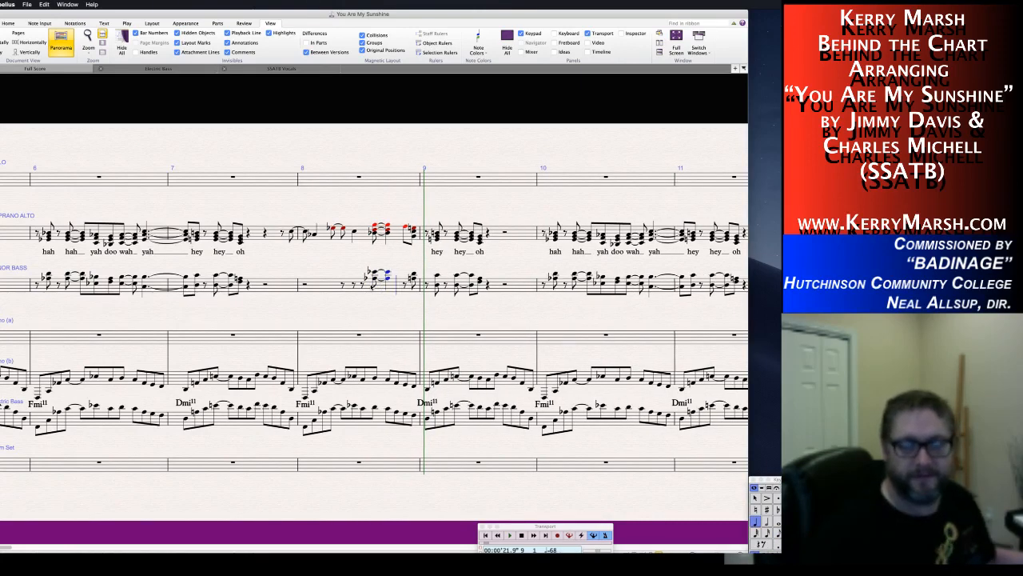
{"action": "key", "text": "Escape"}
{"action": "key", "text": "Escape"}
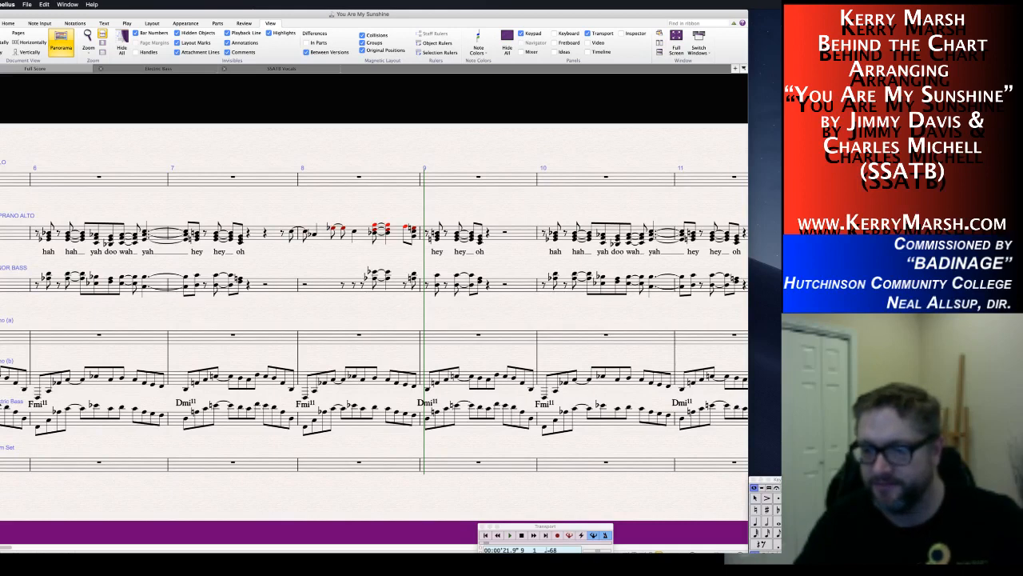
Switch to Gameshow and check the audio settings of the current shot.
{"action": "key", "text": "super+Tab"}
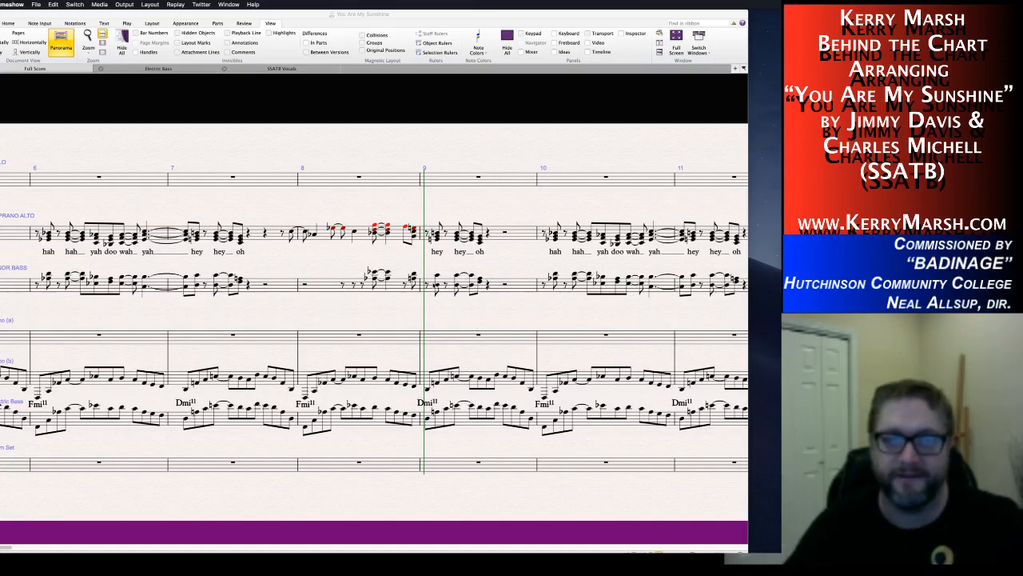
{"action": "left_click", "coordinate": [291, 233]}
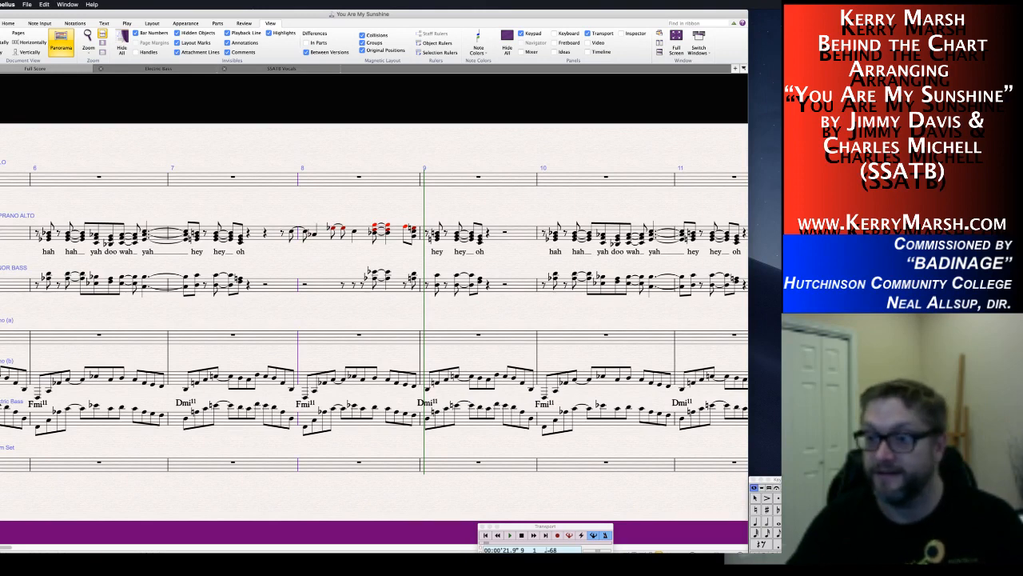
{"action": "key", "text": "super+Tab"}
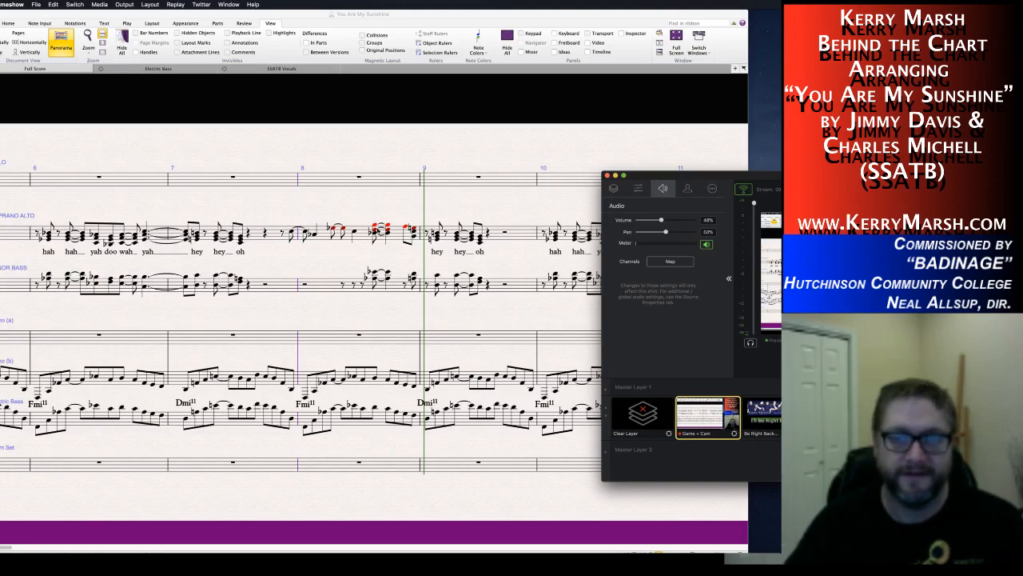
Return to Sibelius and play the score from the Soprano/Alto pickup at the end of bar 7 into bar 11.
{"action": "left_click", "coordinate": [289, 233]}
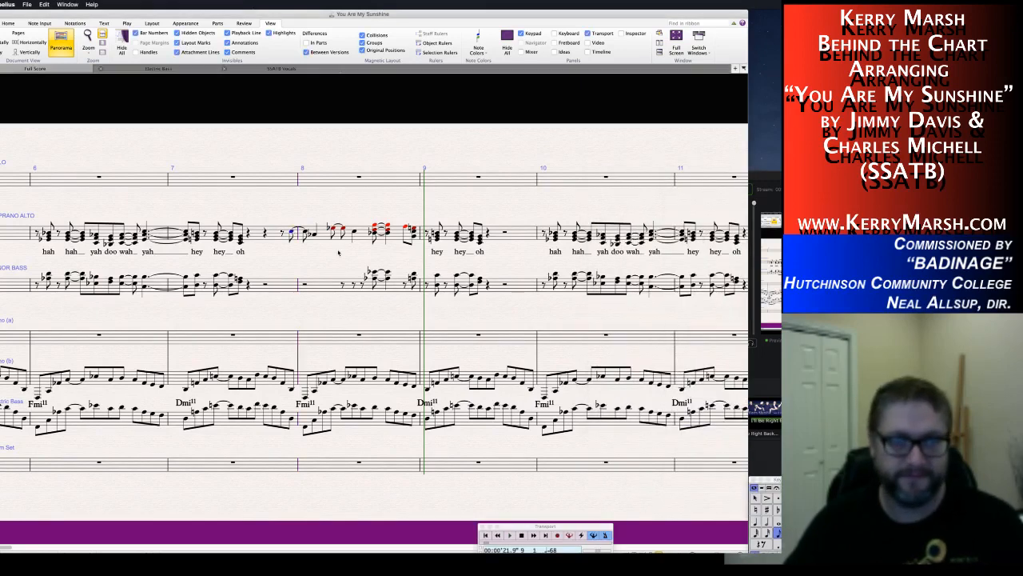
{"action": "key", "text": "space"}
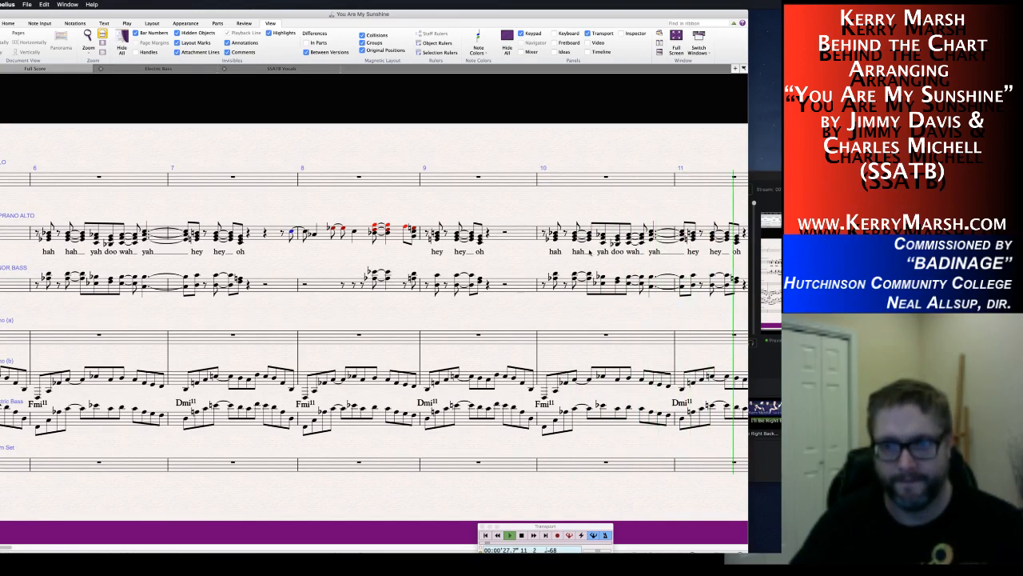
{"action": "key", "text": "space"}
{"action": "left_click_drag", "start_coordinate": [765, 175], "coordinate": [935, 409]}
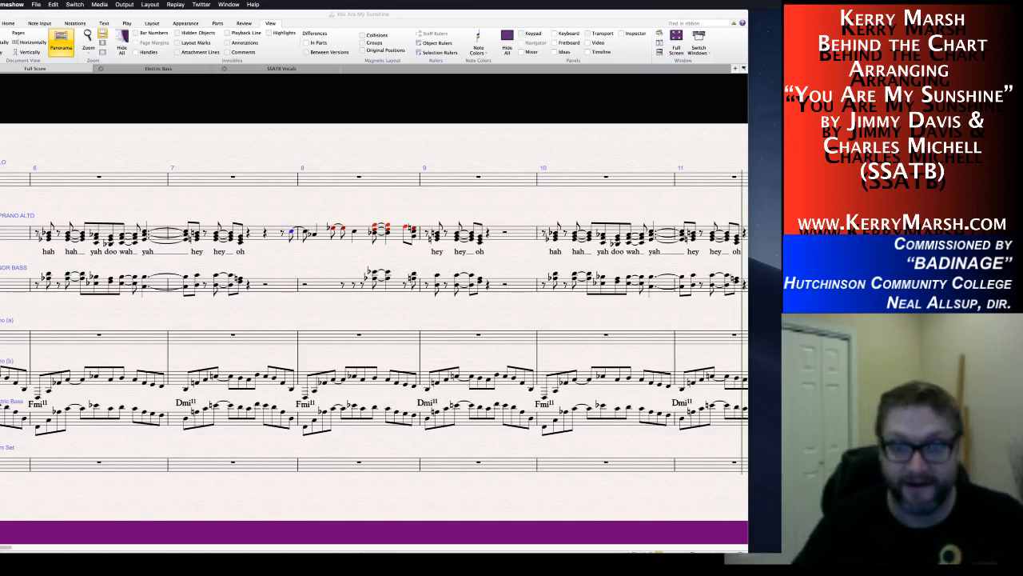
{"action": "left_click", "coordinate": [287, 326]}
{"action": "left_click_drag", "start_coordinate": [286, 326], "coordinate": [277, 324]}
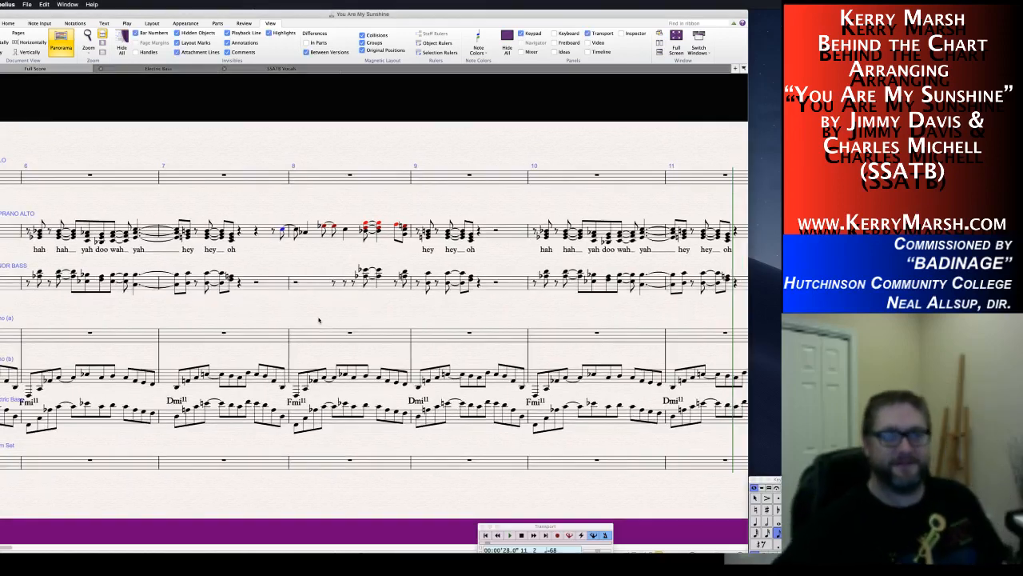
{"action": "left_click", "coordinate": [244, 339]}
{"action": "left_click", "coordinate": [268, 307]}
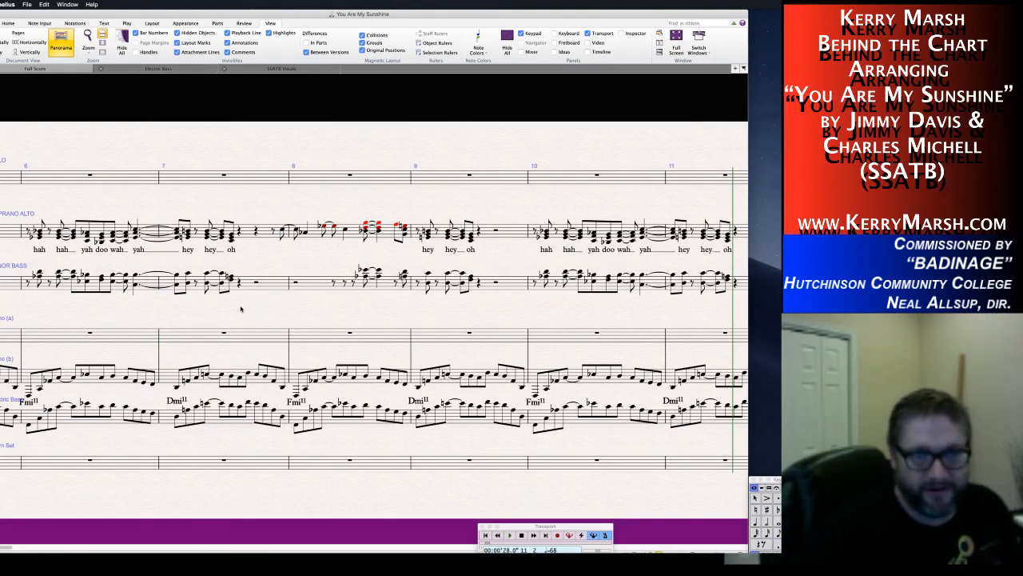
{"action": "left_click_drag", "start_coordinate": [279, 321], "coordinate": [300, 330]}
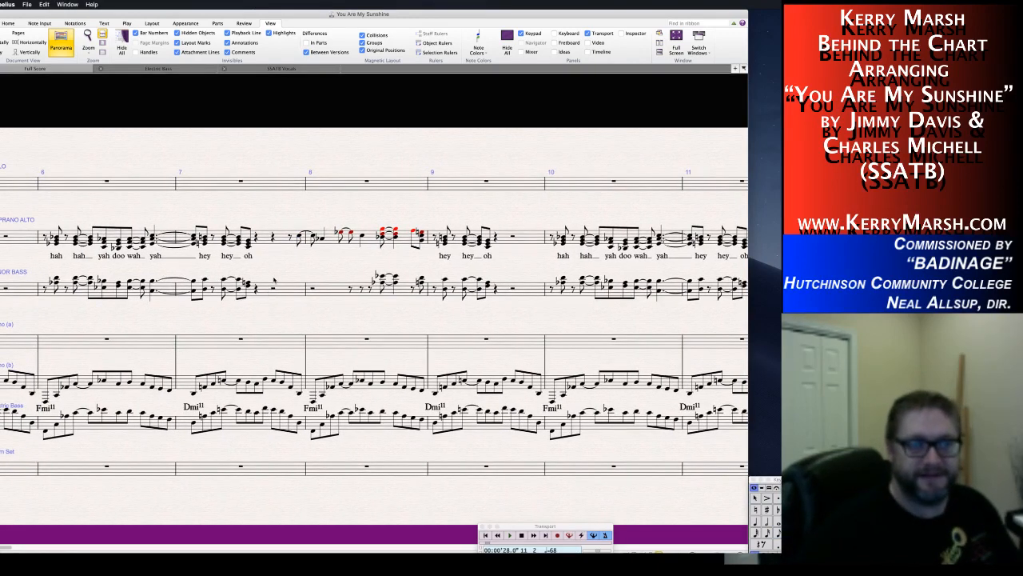
Split the last half rest of the Tenor/Bass staff in bar 7 into quarter rests.
{"action": "left_click", "coordinate": [273, 289]}
{"action": "key", "text": "4"}
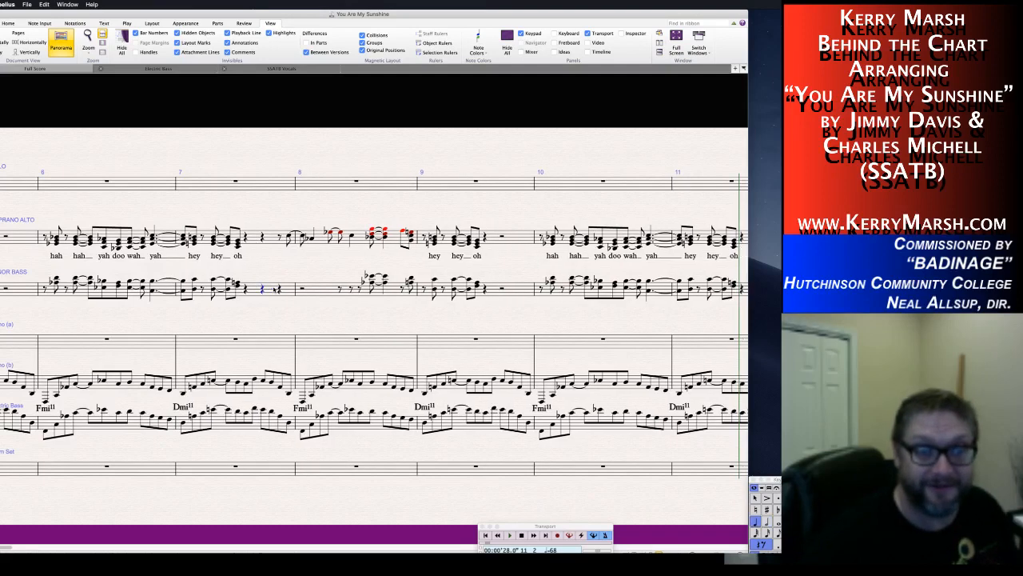
{"action": "key", "text": "Escape"}
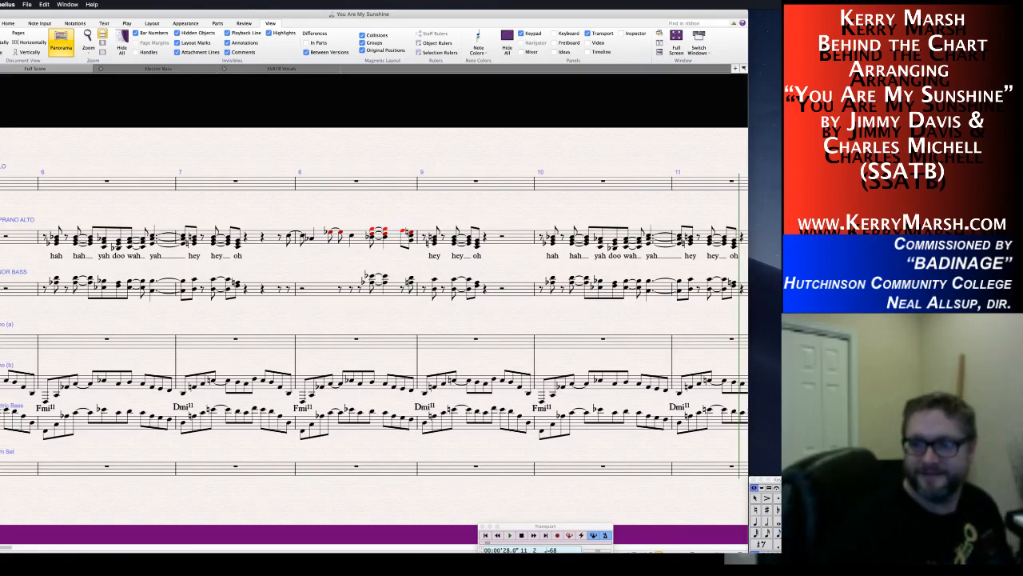
{"action": "key", "text": "super+Tab"}
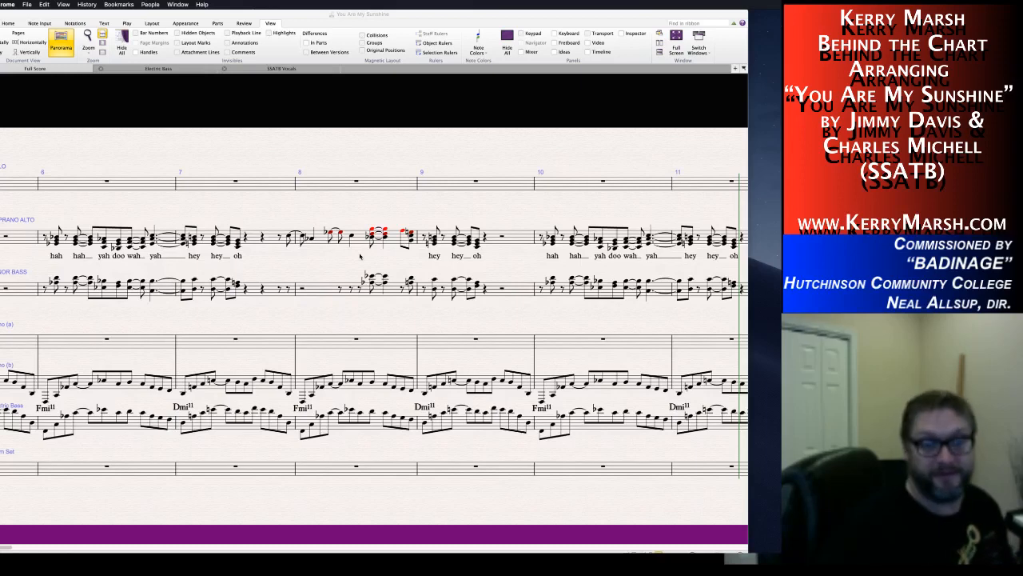
{"action": "key", "text": "super+Tab"}
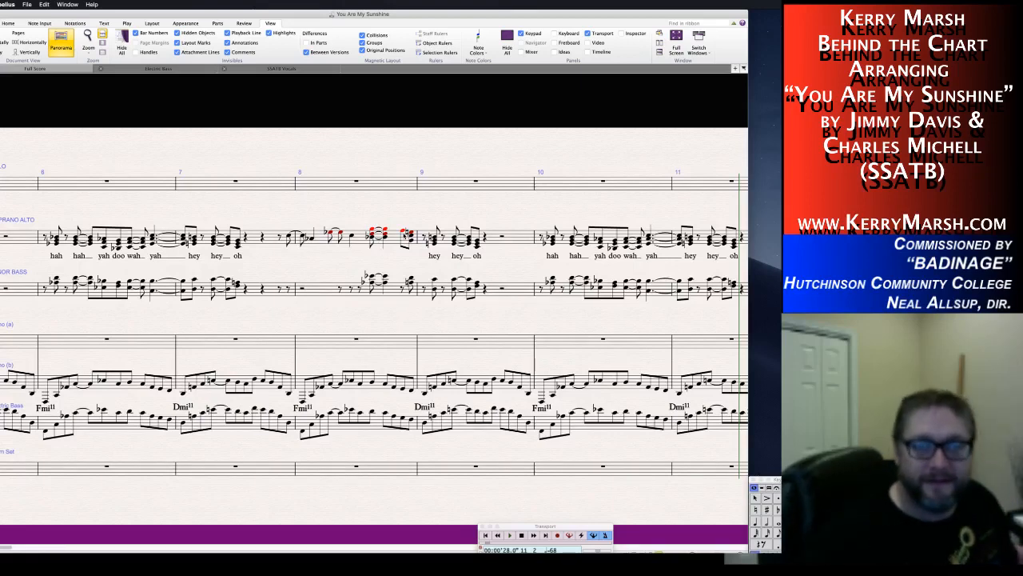
Add harmony notes under the second-to-last Soprano/Alto eighth note of bar 8 and enter the matching Tenor/Bass chord below it.
{"action": "left_click", "coordinate": [404, 233]}
{"action": "key", "text": "shift+4"}
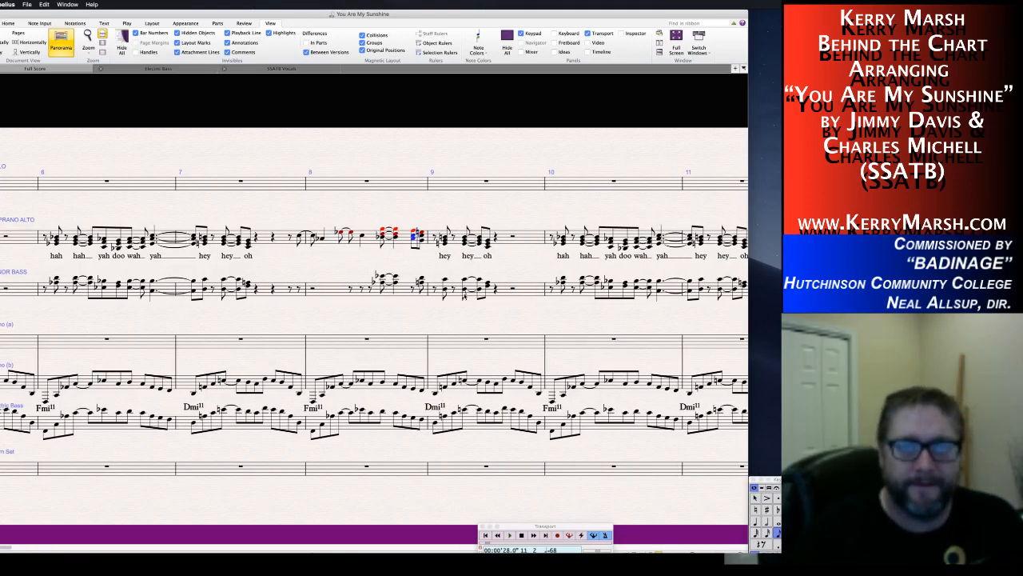
{"action": "key", "text": "Escape"}
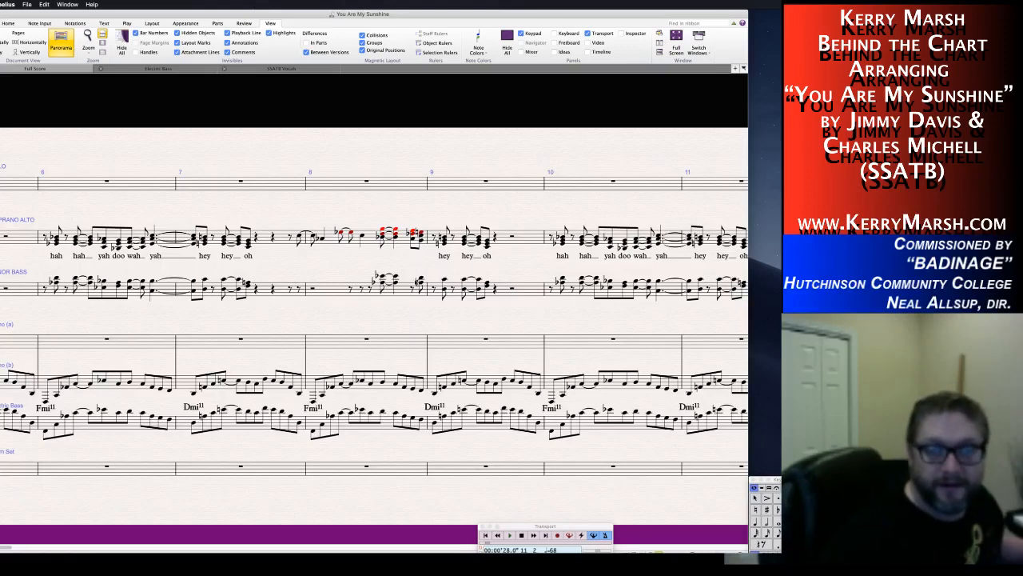
{"action": "left_click", "coordinate": [413, 288]}
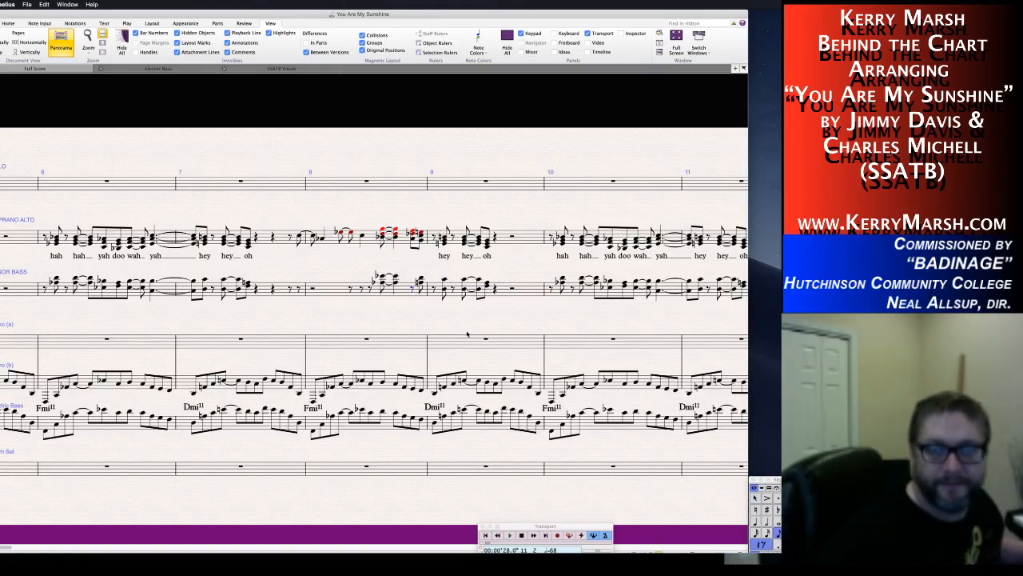
{"action": "key", "text": "super+v"}
{"action": "left_click", "coordinate": [345, 318]}
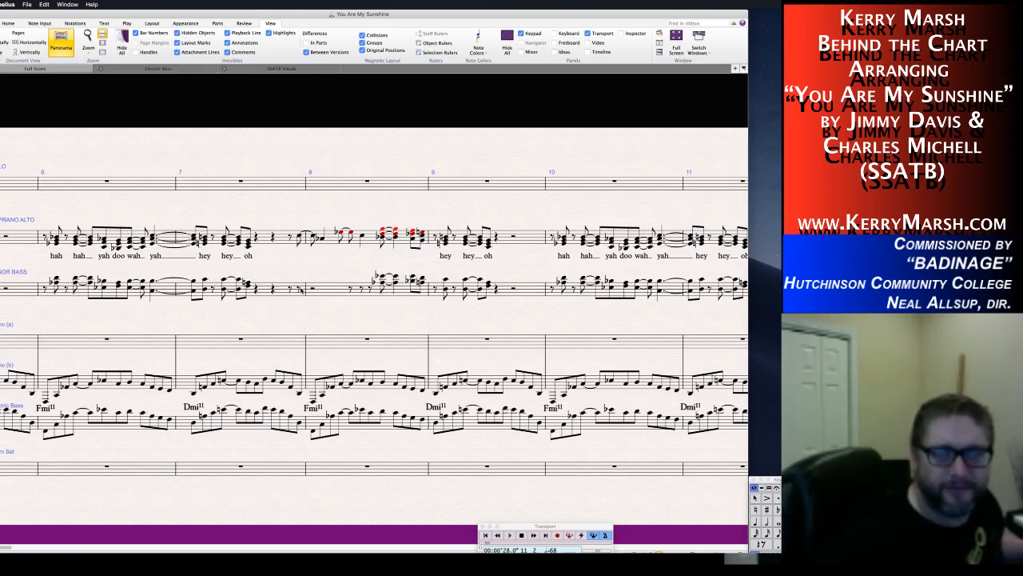
Enter the tied Tenor/Bass pickup chord from the end of bar 7 into bar 8 and add harmony under the matching Soprano/Alto notes.
{"action": "left_click", "coordinate": [300, 290]}
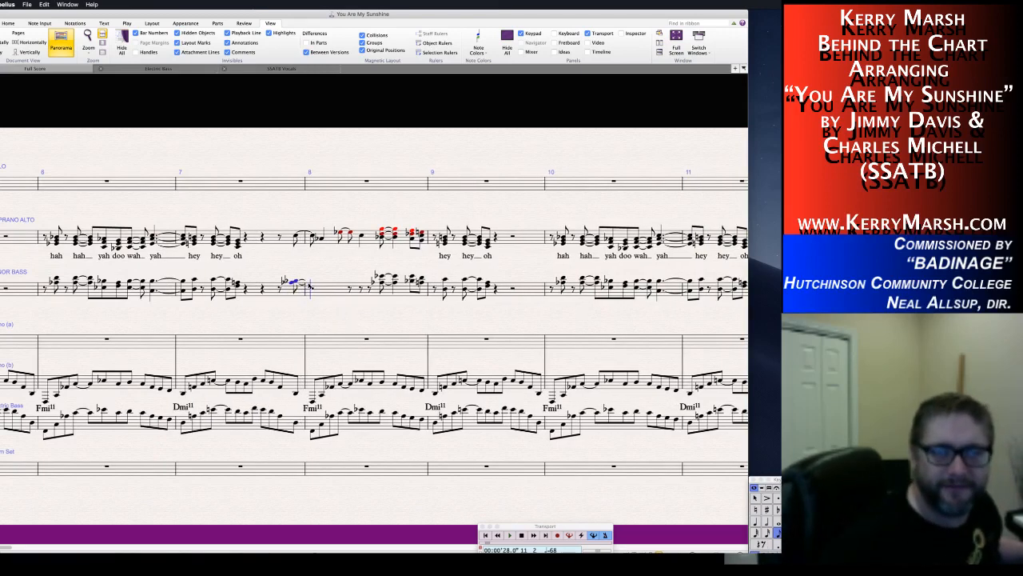
{"action": "left_click", "coordinate": [311, 285]}
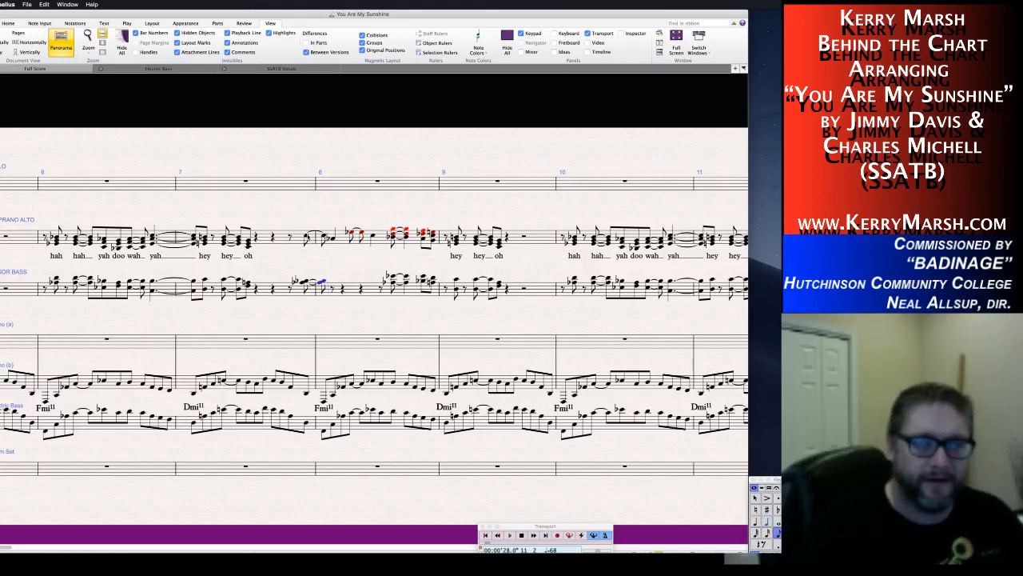
{"action": "left_click", "coordinate": [308, 238]}
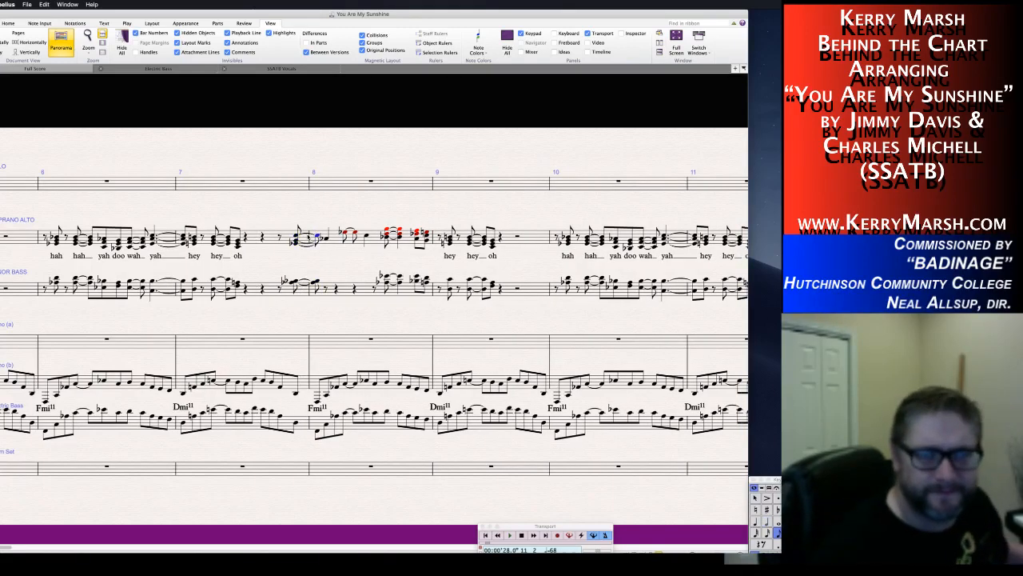
{"action": "key", "text": "Escape"}
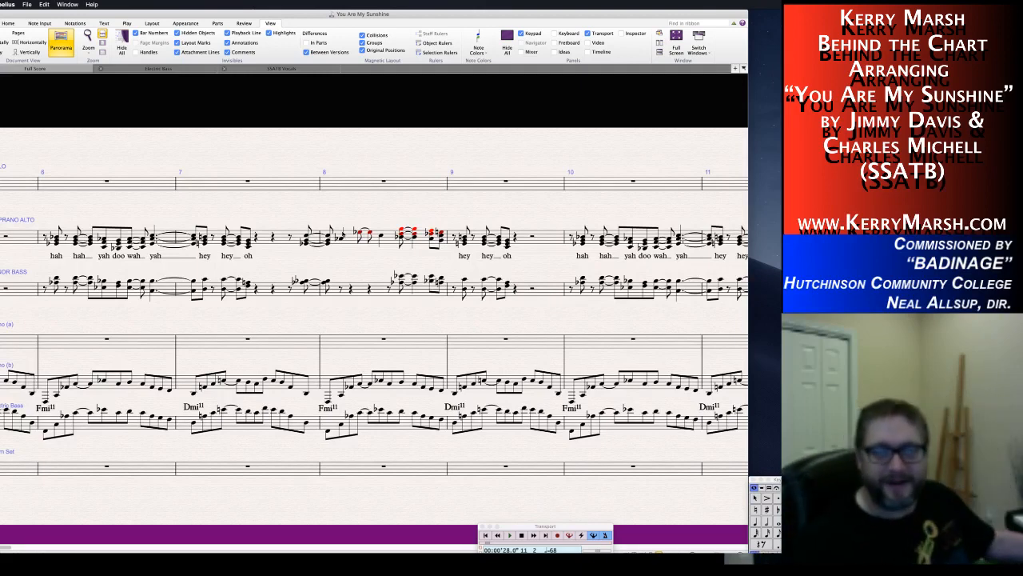
Add harmony under the first Soprano/Alto quarter note of bar 8 and enter the matching Tenor/Bass chord below it.
{"action": "left_click", "coordinate": [342, 239]}
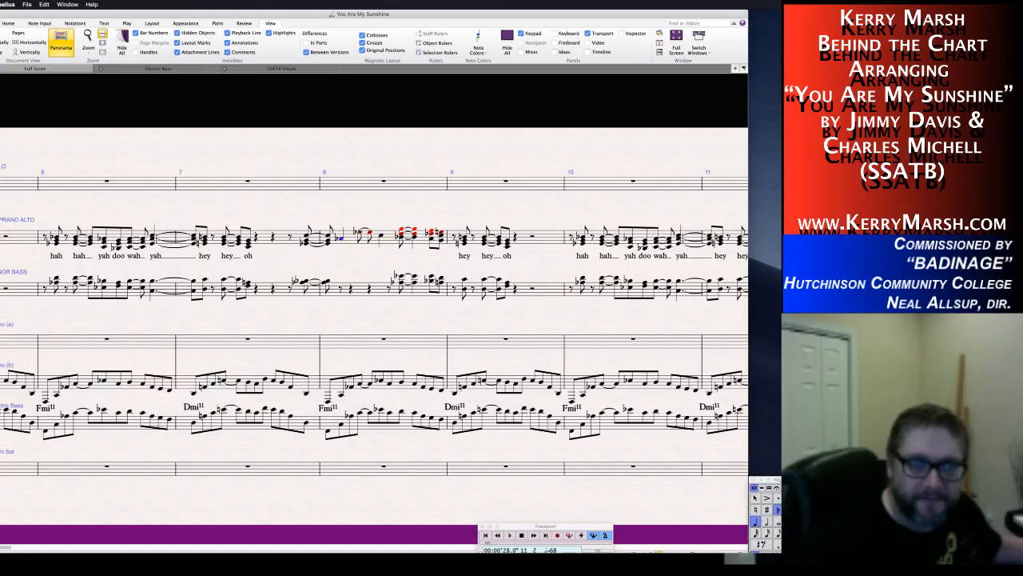
{"action": "key", "text": "Escape"}
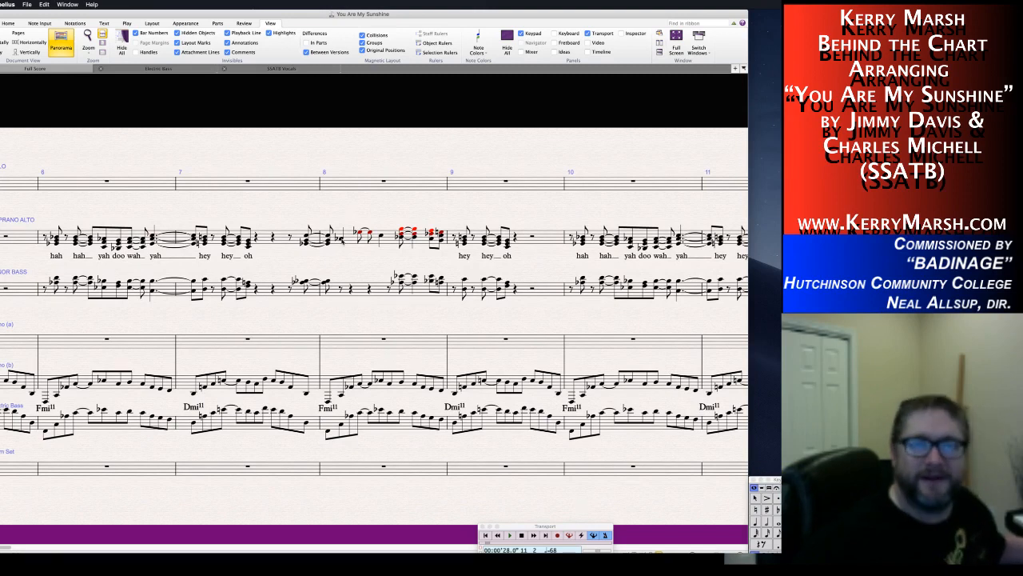
{"action": "left_click", "coordinate": [344, 239]}
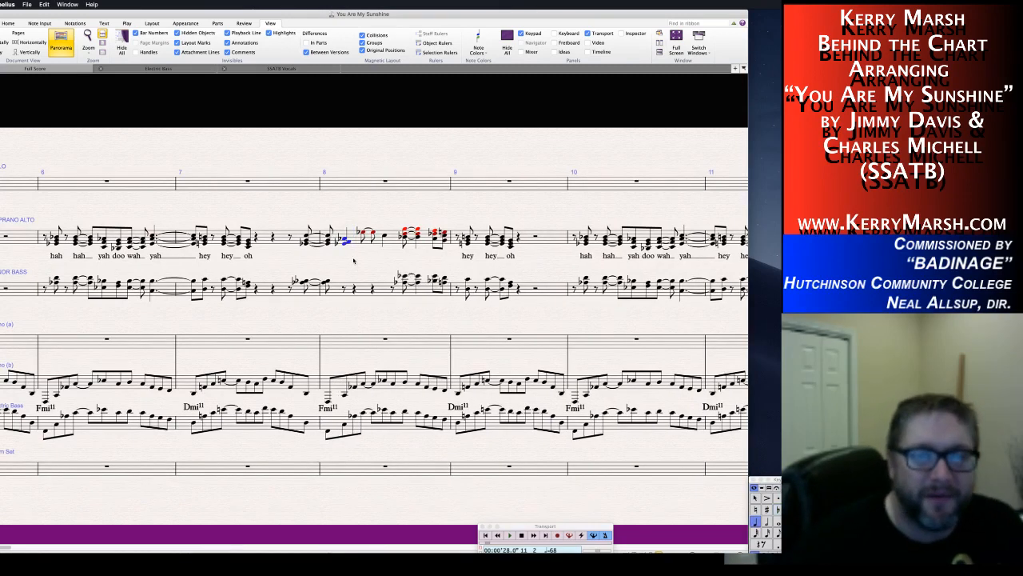
{"action": "key", "text": "Escape"}
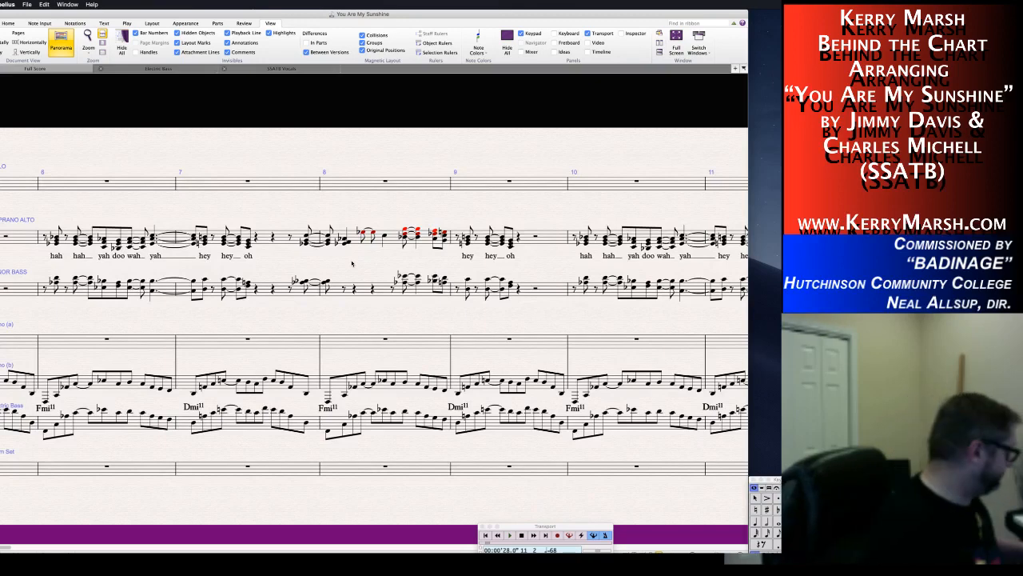
{"action": "left_click", "coordinate": [345, 288]}
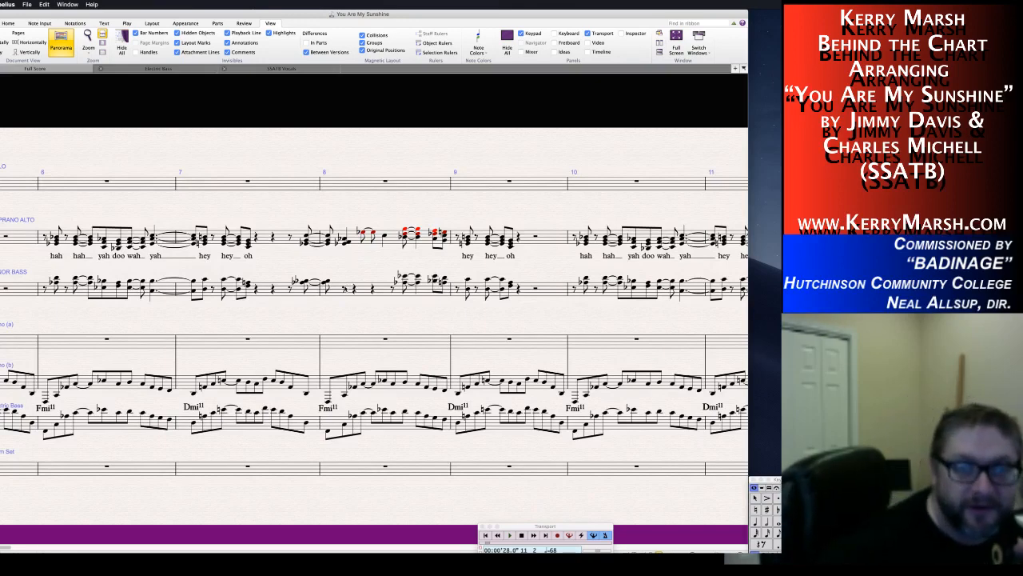
{"action": "key", "text": "Escape"}
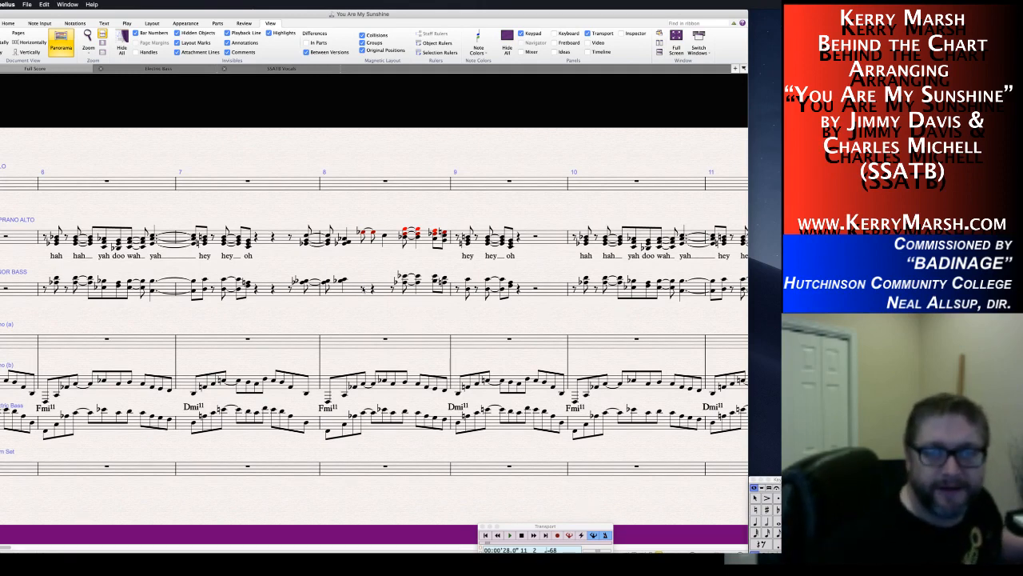
Enter the two tied eighth-note Tenor/Bass chords in the middle of bar 8.
{"action": "left_click", "coordinate": [362, 289]}
{"action": "key", "text": "KP_Enter"}
{"action": "key", "text": "Right"}
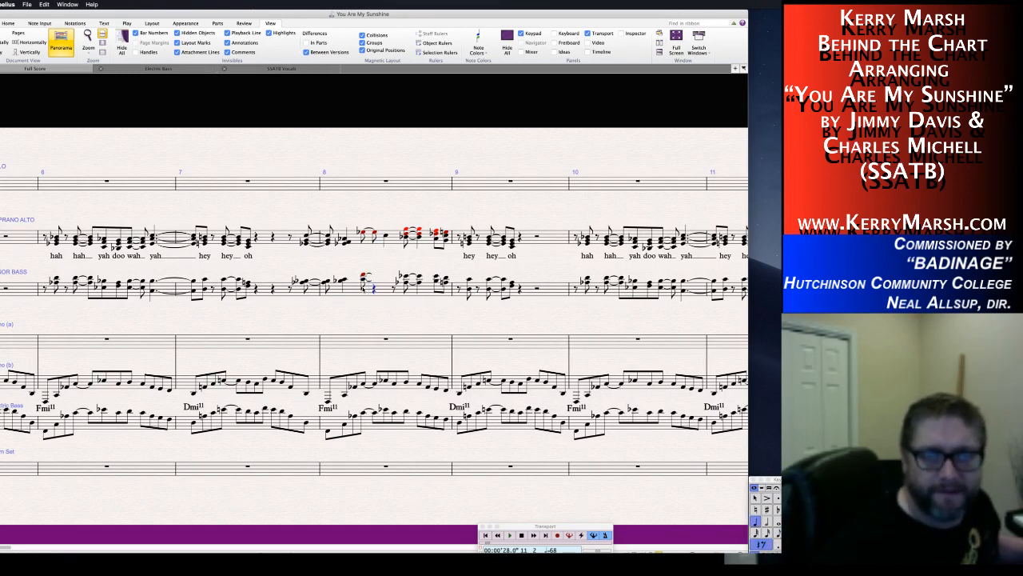
{"action": "key", "text": "KP_3"}
{"action": "key", "text": "Escape"}
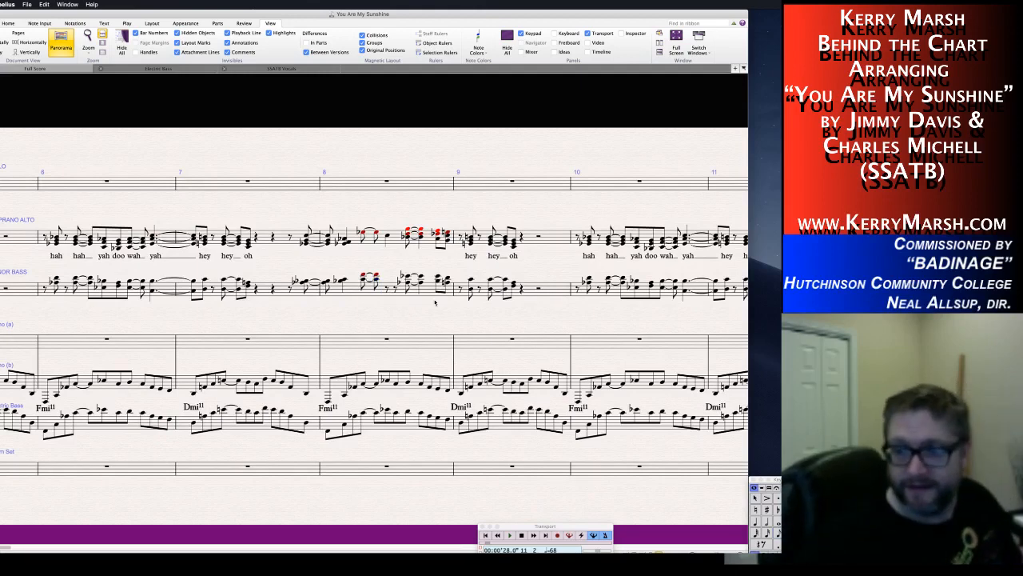
Add harmony notes under the tied Soprano/Alto eighth notes in the middle of bar 8.
{"action": "left_click", "coordinate": [365, 232]}
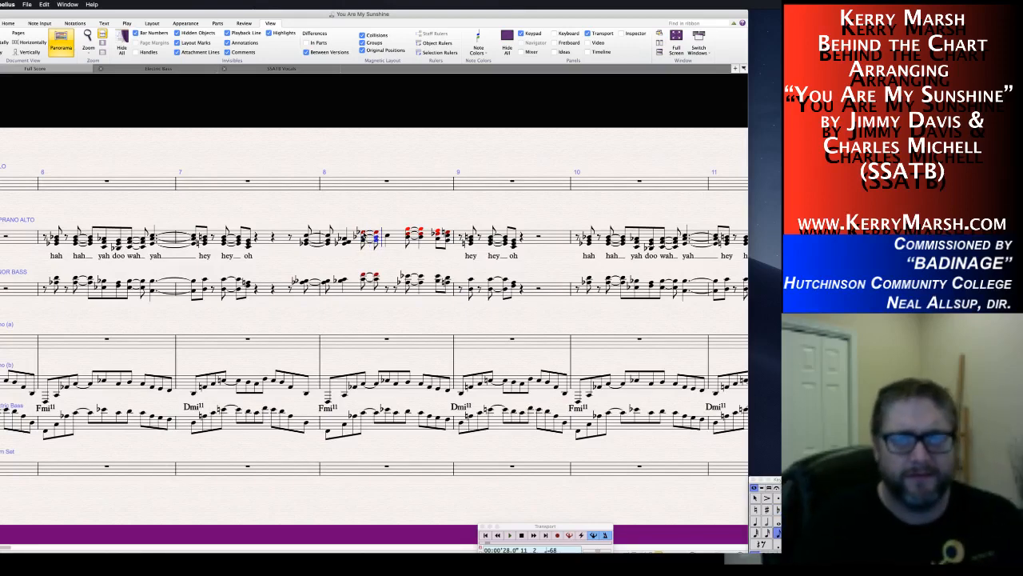
{"action": "key", "text": "Escape"}
{"action": "key", "text": "Escape"}
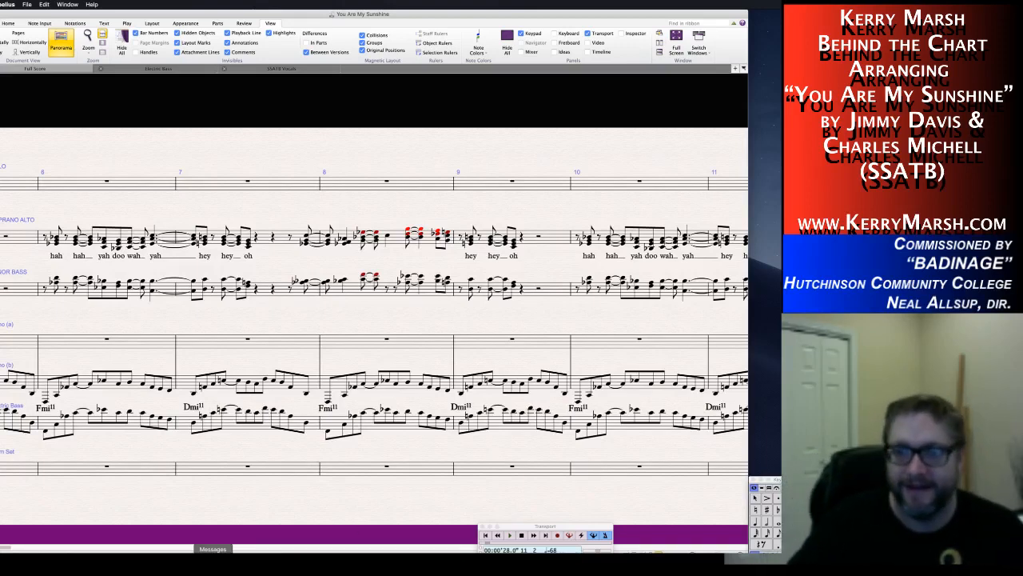
Switch to Messages, move its window off the score, and return to Sibelius.
{"action": "left_click", "coordinate": [212, 559]}
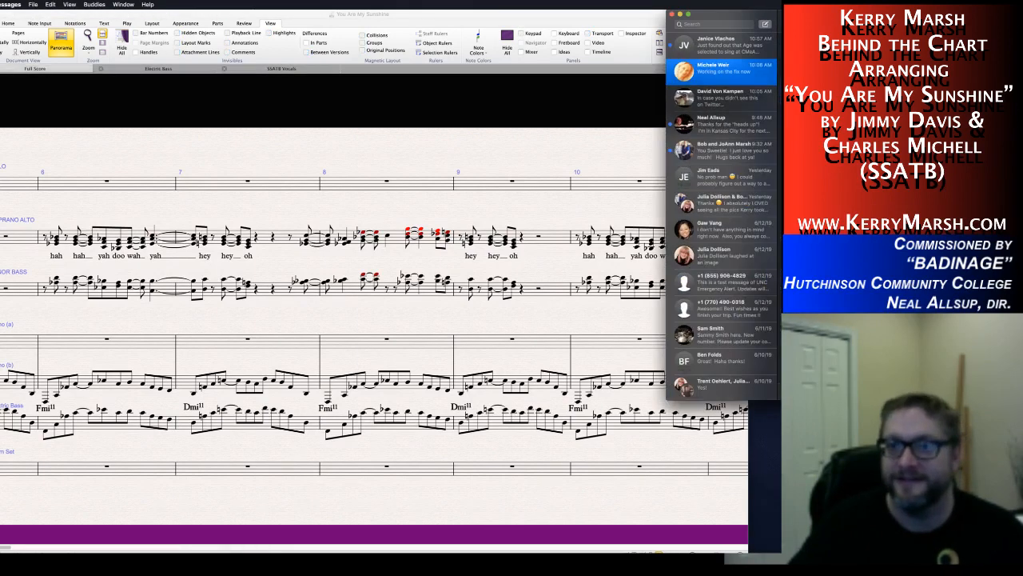
{"action": "left_click_drag", "start_coordinate": [724, 14], "coordinate": [836, 31]}
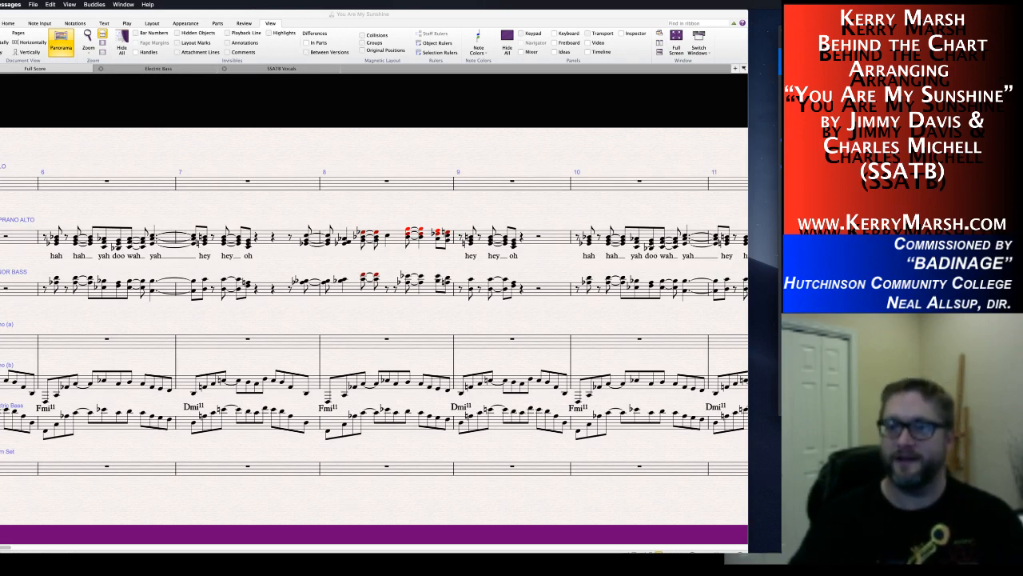
{"action": "left_click", "coordinate": [11, 4]}
{"action": "left_click", "coordinate": [20, 81]}
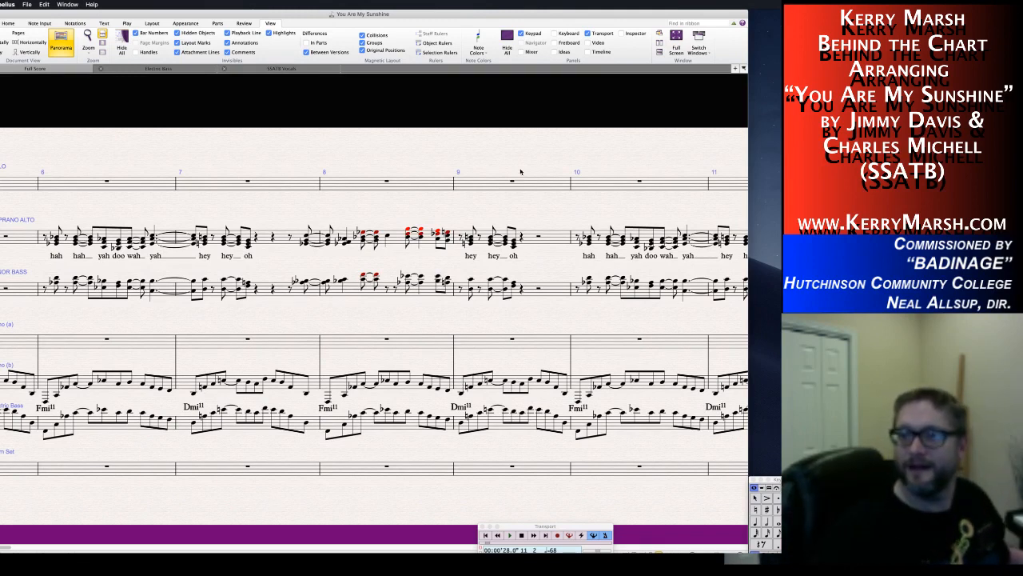
Harmonize the Soprano/Alto quarter note after the tied eighths in bar 8 and enter the matching Tenor/Bass chord below it.
{"action": "left_click", "coordinate": [388, 236]}
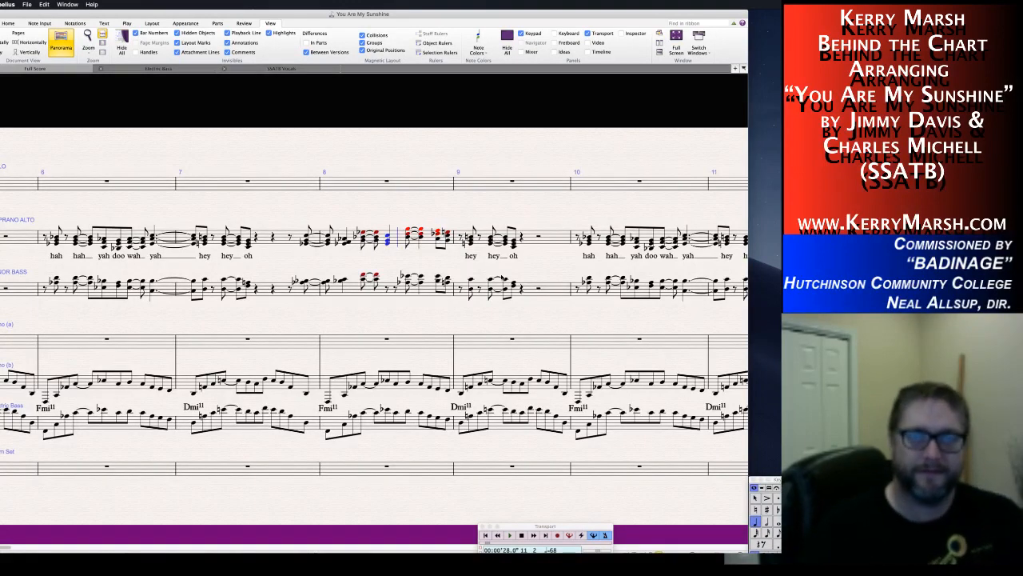
{"action": "key", "text": "Escape"}
{"action": "key", "text": "Escape"}
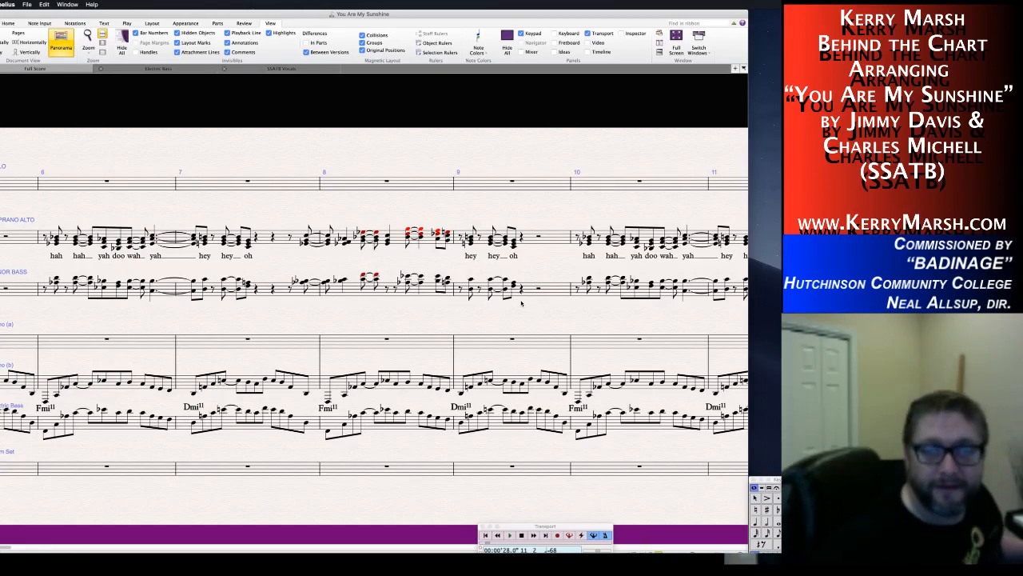
{"action": "left_click", "coordinate": [389, 291]}
{"action": "key", "text": "4"}
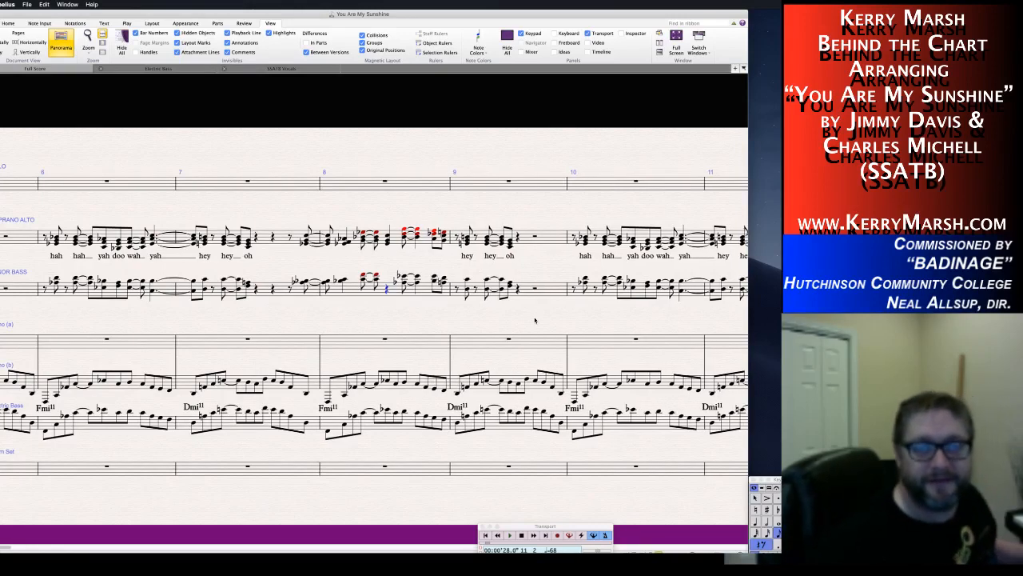
{"action": "key", "text": "Escape"}
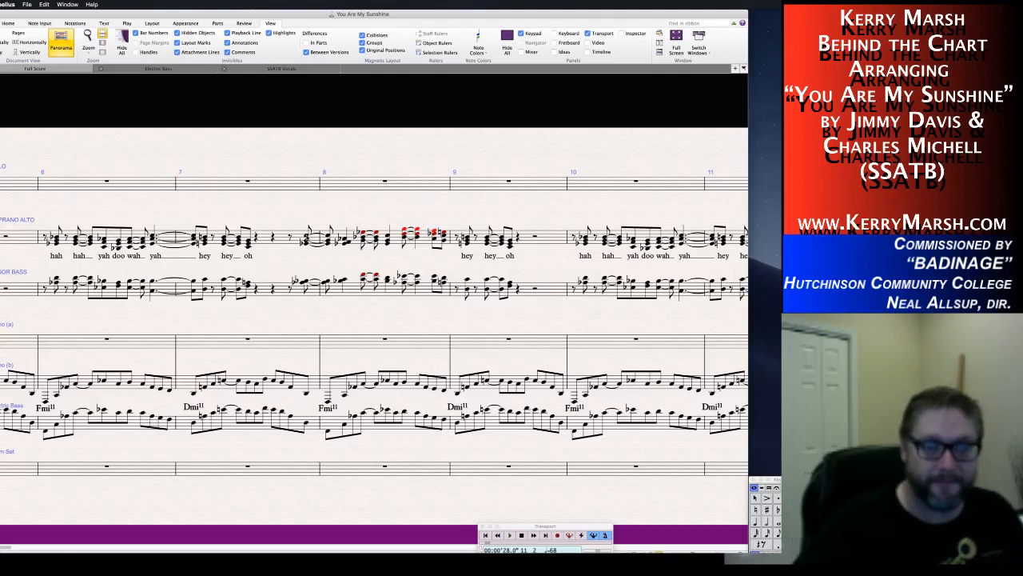
Play the score from the Soprano/Alto pickup at the end of bar 7 into bar 9.
{"action": "left_click", "coordinate": [306, 236]}
{"action": "key", "text": "p"}
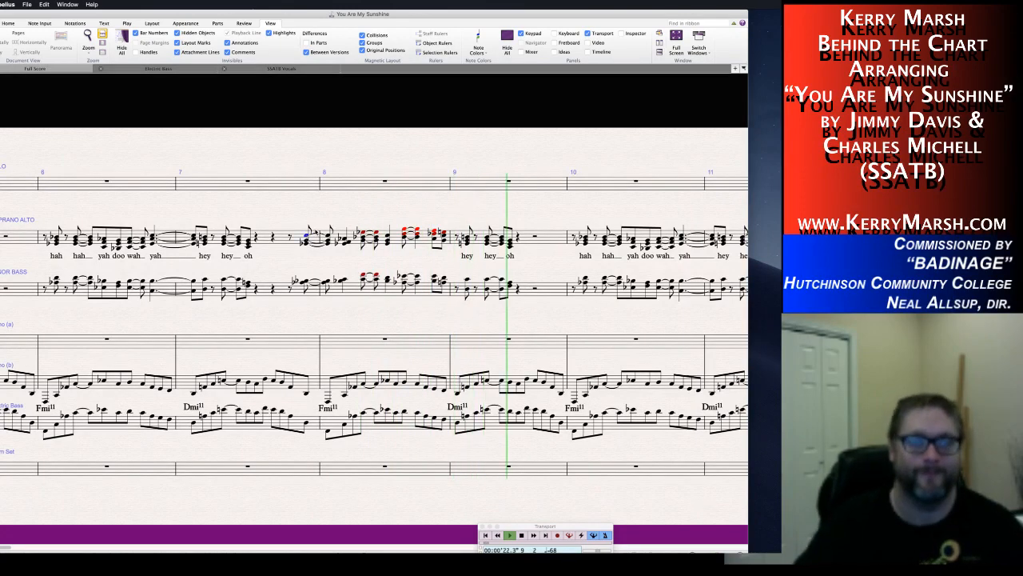
{"action": "key", "text": "space"}
Play back the intro through the harmonized pickup and into bar 12.
{"action": "scroll", "coordinate": [143, 273], "scroll_direction": "left", "scroll_amount": 10}
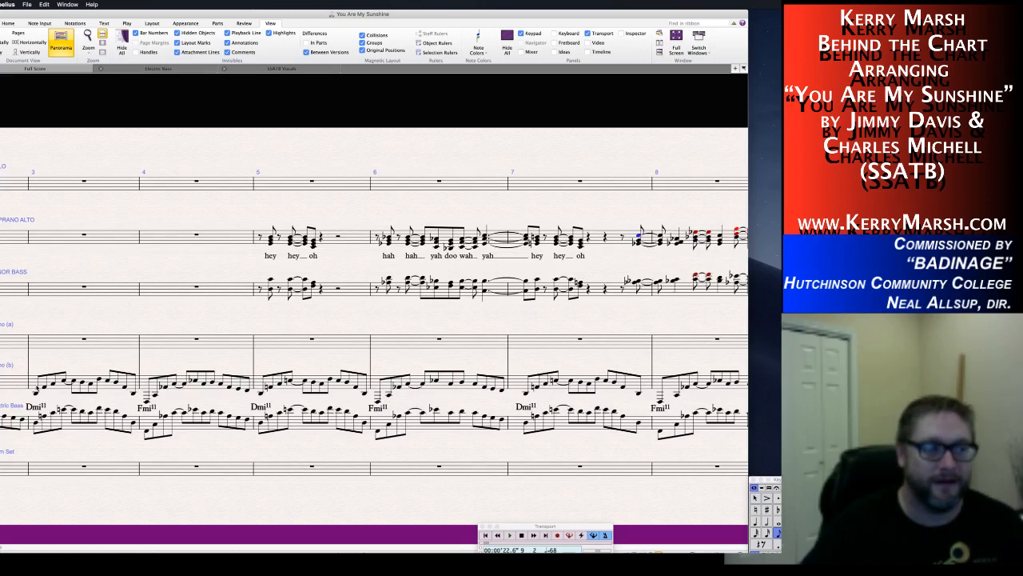
{"action": "key", "text": "space"}
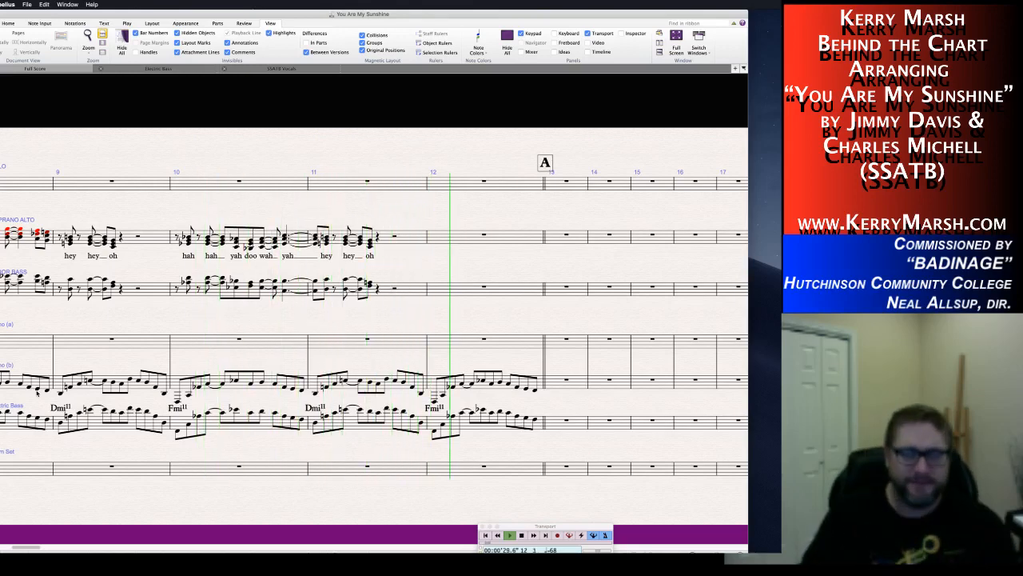
{"action": "key", "text": "space"}
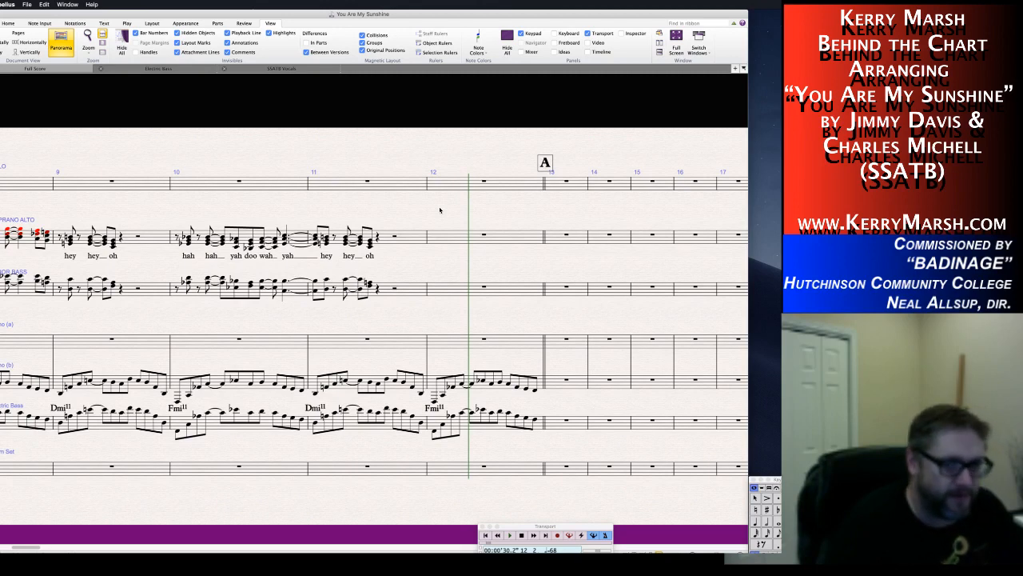
Delete rehearsal mark A and the double barline between bars 12 and 13.
{"action": "scroll", "coordinate": [402, 320], "scroll_direction": "left", "scroll_amount": 15}
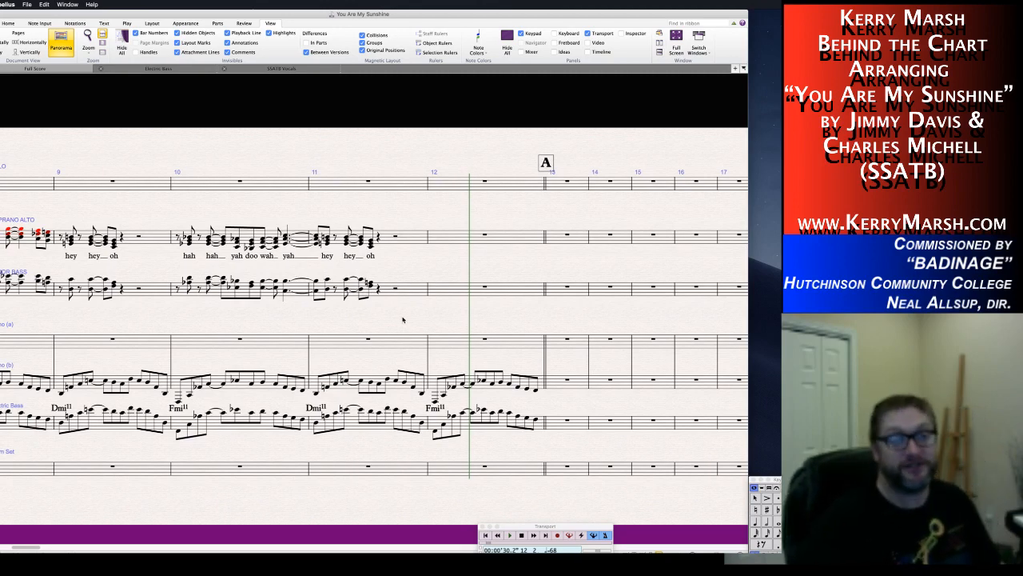
{"action": "scroll", "coordinate": [402, 320], "scroll_direction": "right", "scroll_amount": 5}
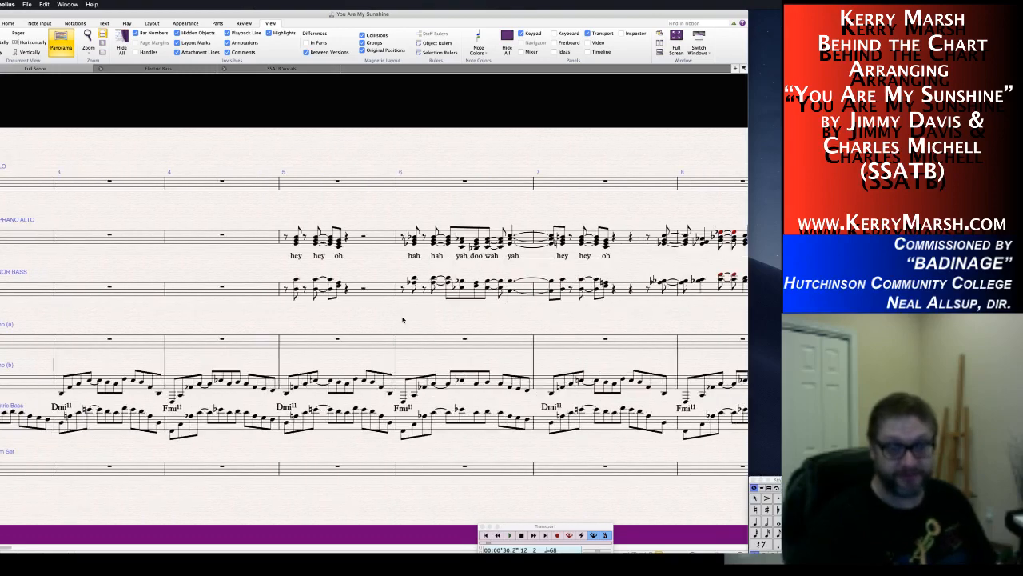
{"action": "scroll", "coordinate": [403, 320], "scroll_direction": "right", "scroll_amount": 6}
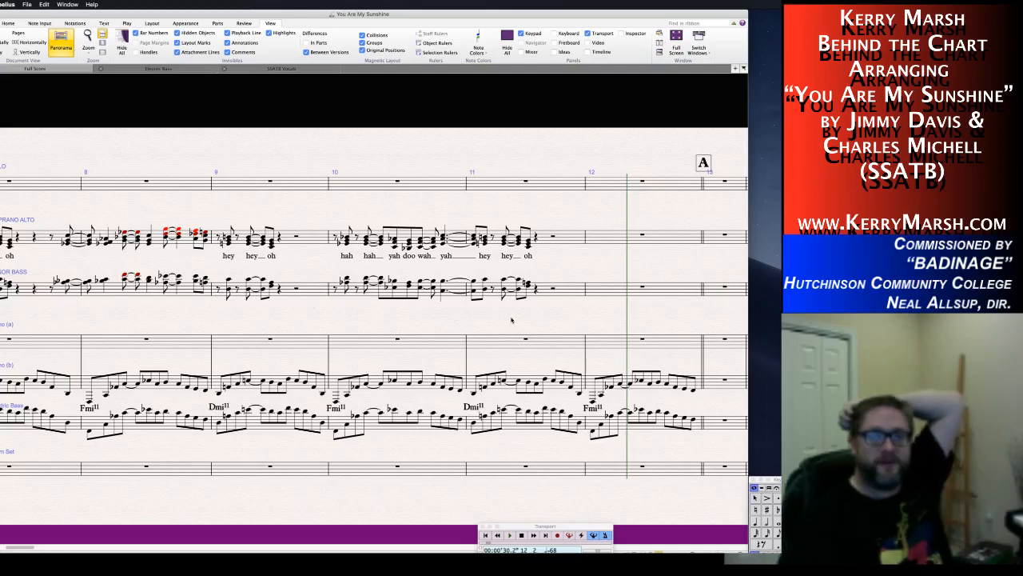
{"action": "scroll", "coordinate": [513, 239], "scroll_direction": "right", "scroll_amount": 4}
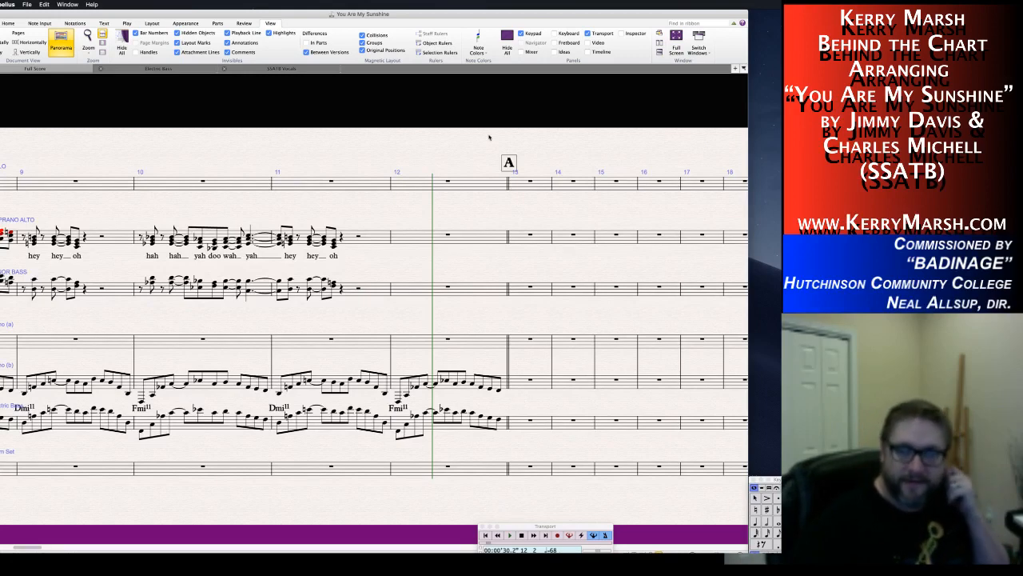
{"action": "left_click", "coordinate": [509, 164]}
{"action": "key", "text": "Delete"}
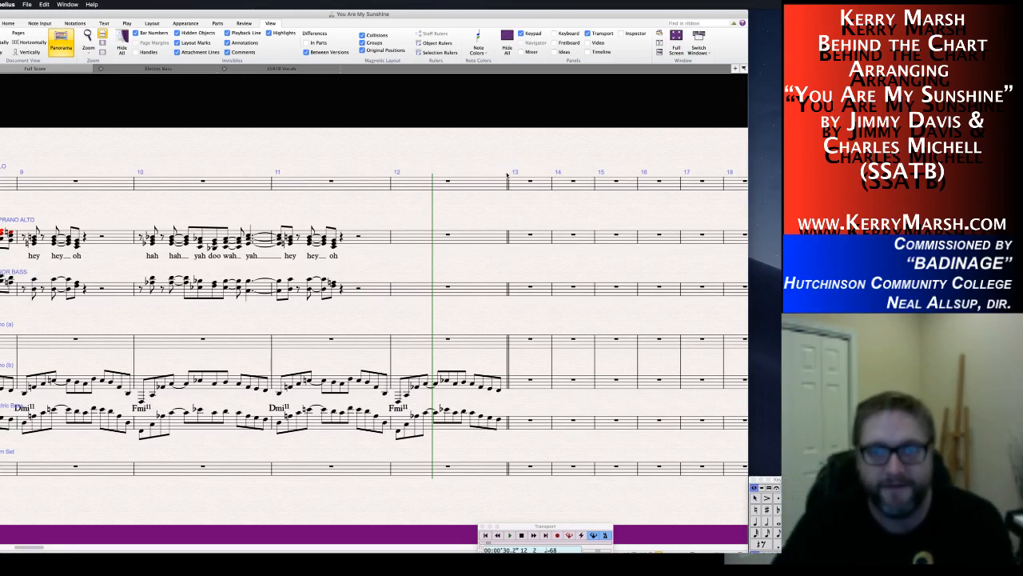
{"action": "left_click", "coordinate": [509, 180]}
{"action": "key", "text": "Delete"}
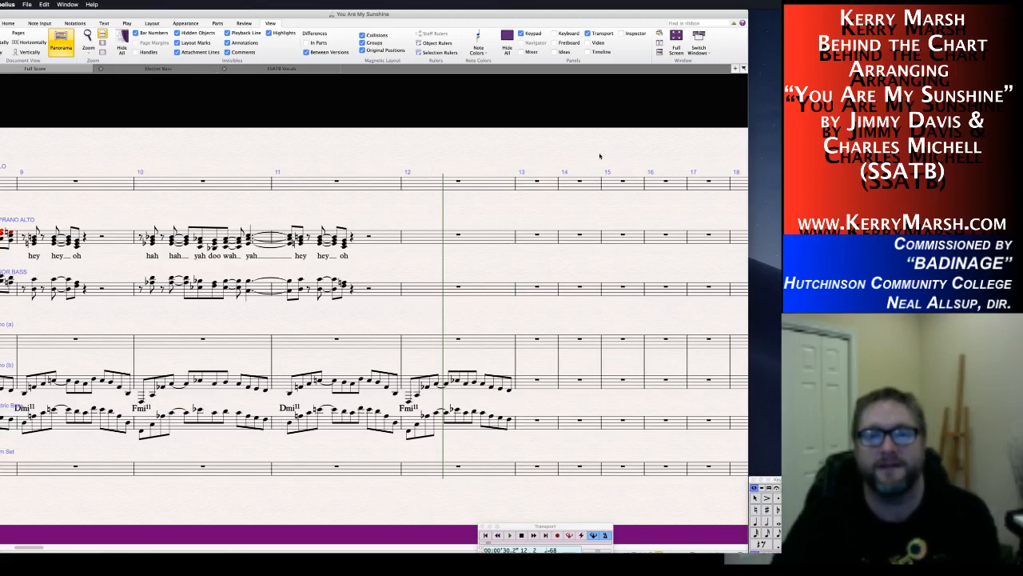
Add a double barline between bars 14 and 15 and place rehearsal mark A on it.
{"action": "right_click", "coordinate": [599, 156]}
{"action": "mouse_move", "coordinate": [640, 168]}
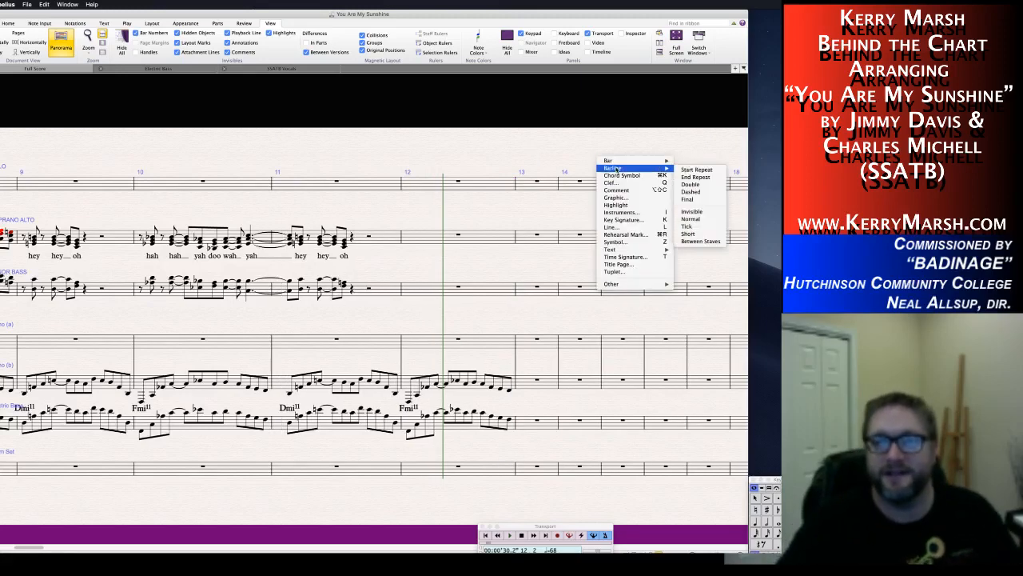
{"action": "left_click", "coordinate": [696, 177]}
{"action": "left_click", "coordinate": [603, 184]}
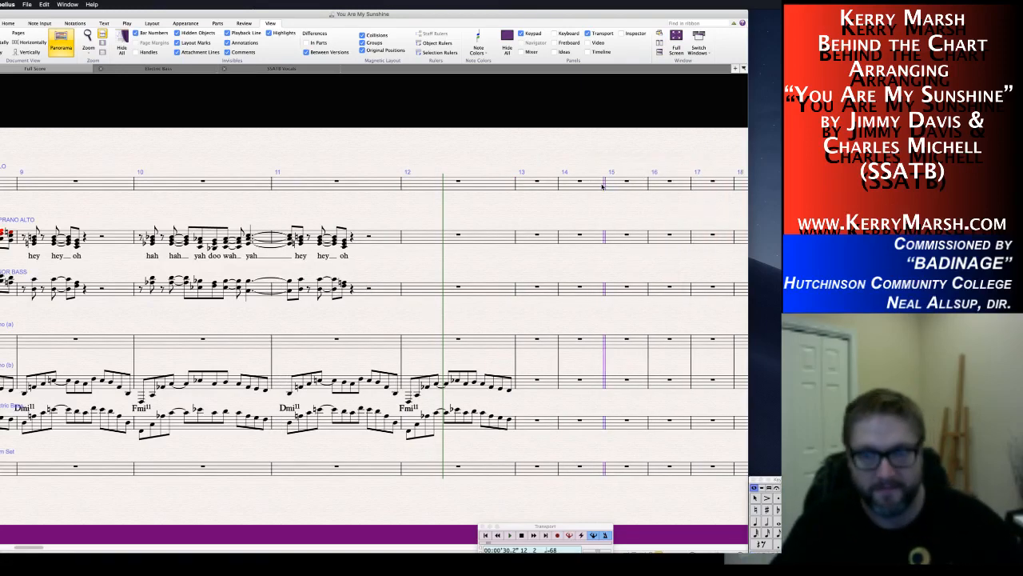
{"action": "key", "text": "super+r"}
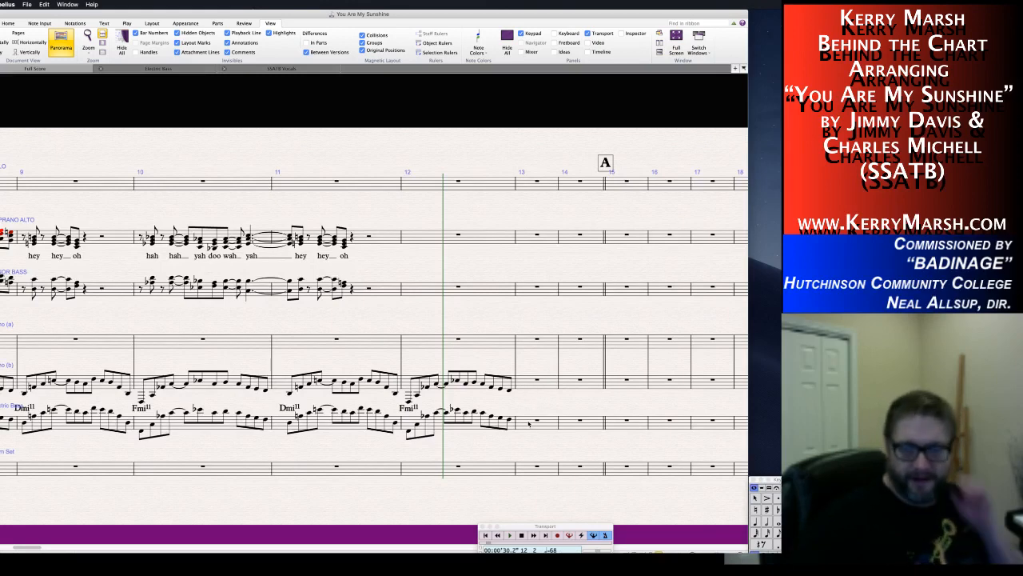
Start the Electric Bass line in bar 13 with a short descending figure followed by eighth rests.
{"action": "left_click", "coordinate": [529, 423]}
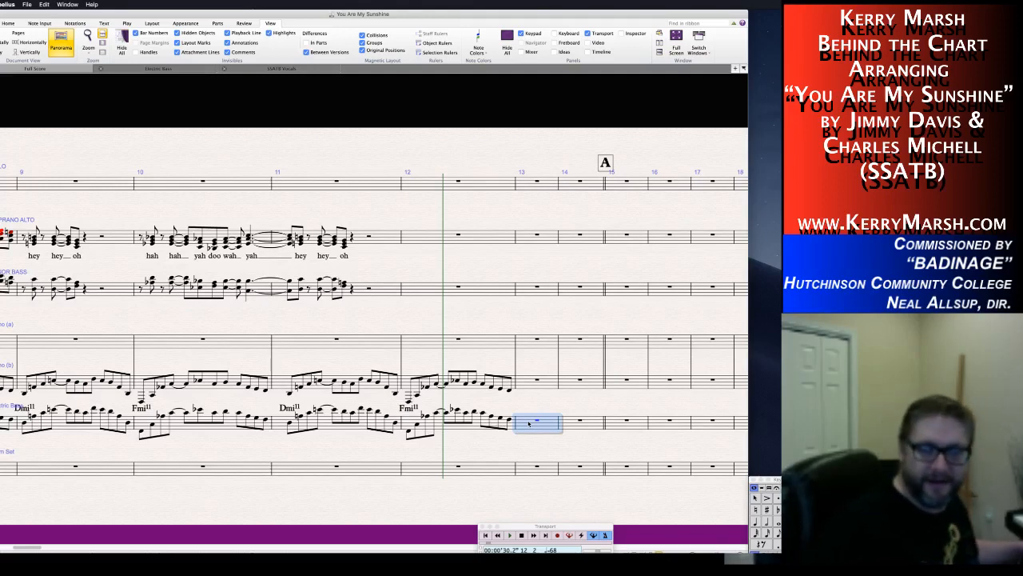
{"action": "key", "text": "3"}
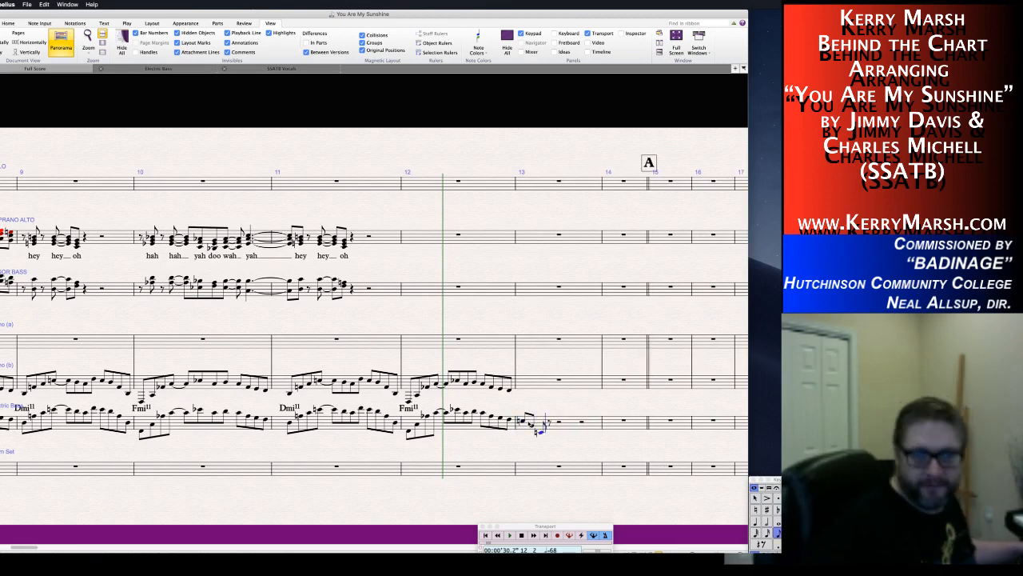
{"action": "key", "text": "0"}
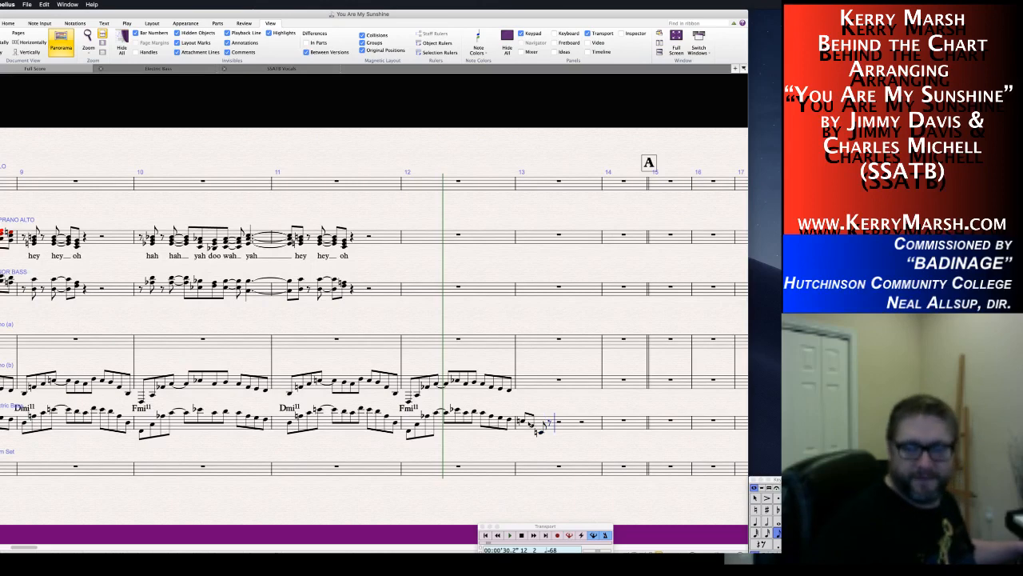
{"action": "key", "text": "0"}
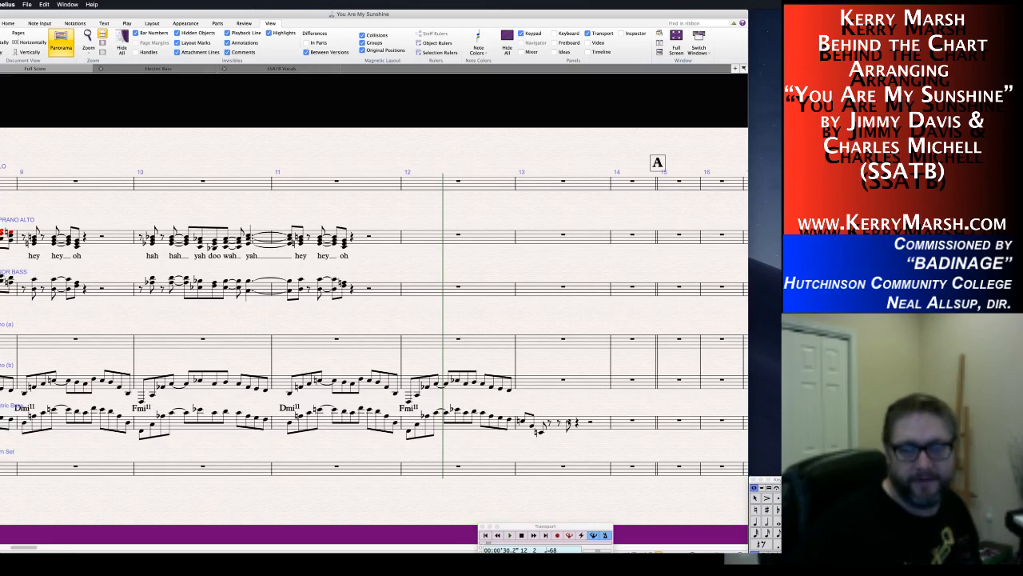
Fill the rest of Electric Bass bar 13 with a syncopated riff, leaving two rests before its final pickup note.
{"action": "left_click", "coordinate": [569, 426]}
{"action": "key", "text": "Return"}
{"action": "key", "text": "Right"}
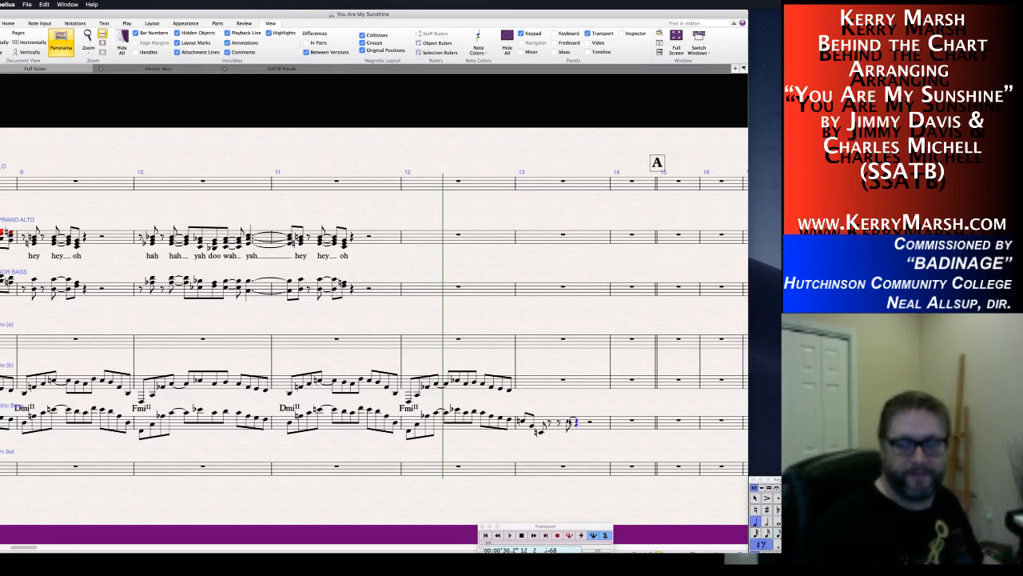
{"action": "key", "text": "3"}
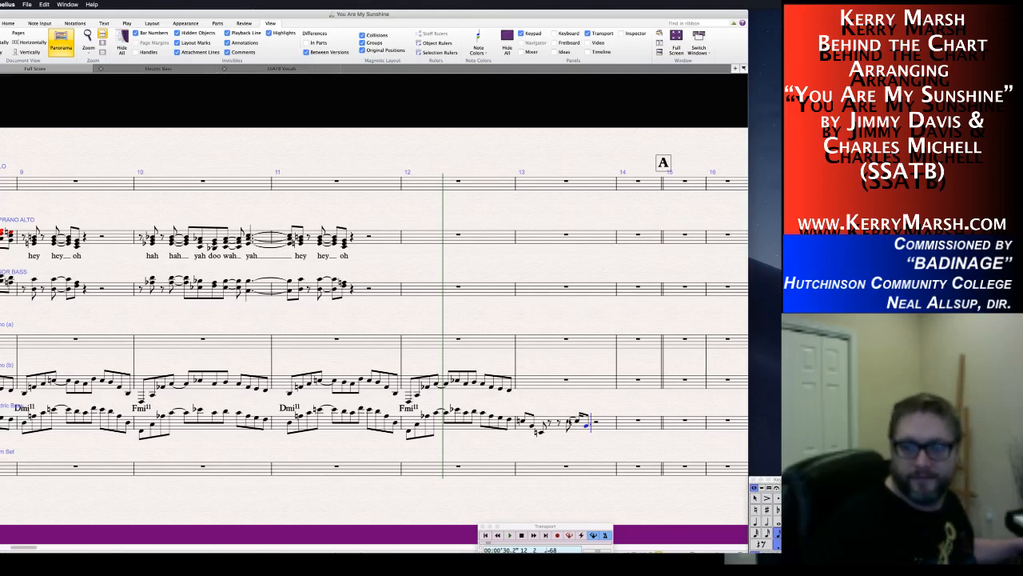
{"action": "key", "text": "period"}
{"action": "key", "text": "e"}
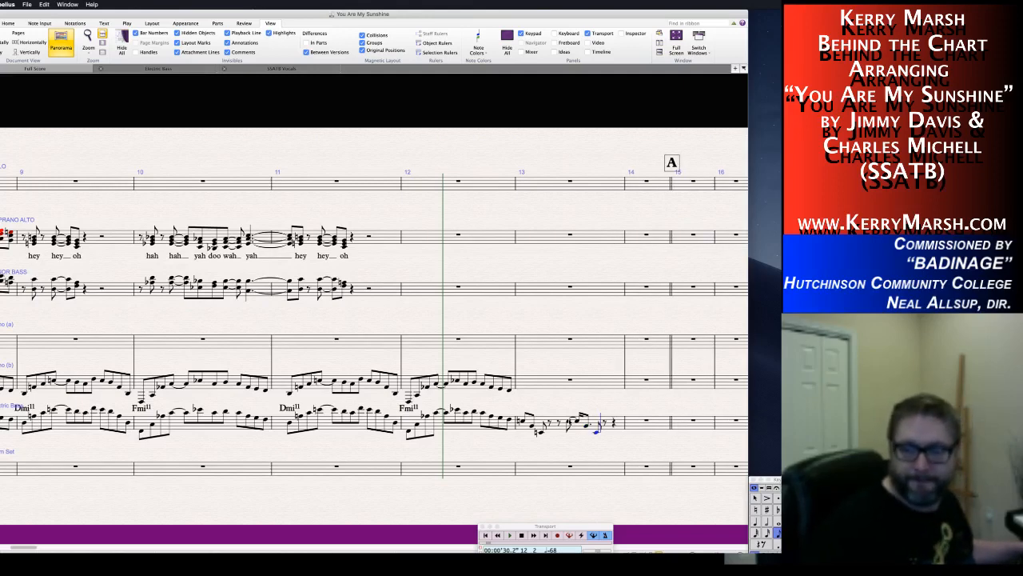
{"action": "key", "text": "0"}
{"action": "key", "text": "0"}
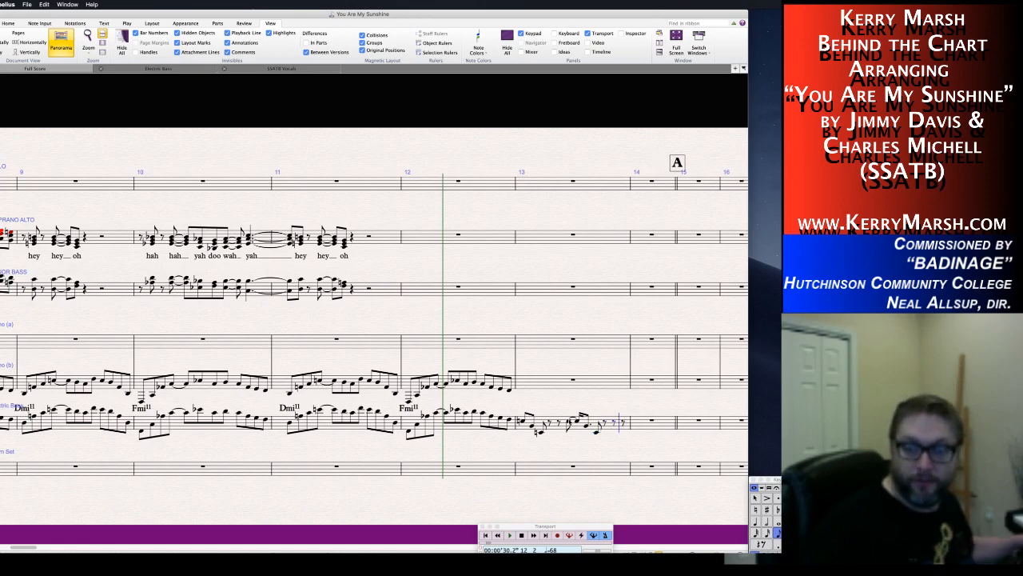
{"action": "key", "text": "a"}
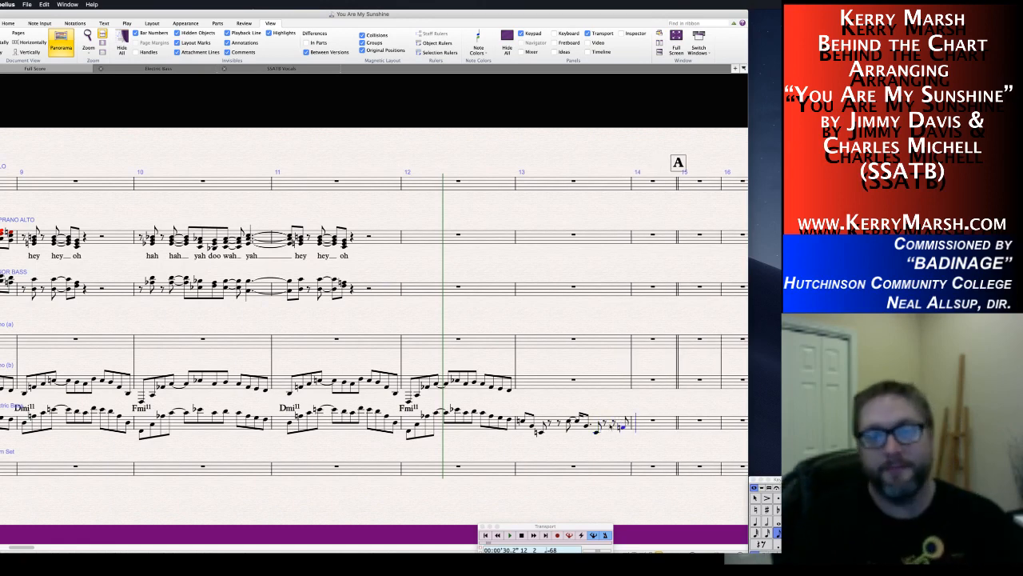
{"action": "key", "text": "7"}
Repeat the completed Electric Bass riff from bar 13 into bar 14.
{"action": "left_click", "coordinate": [634, 424]}
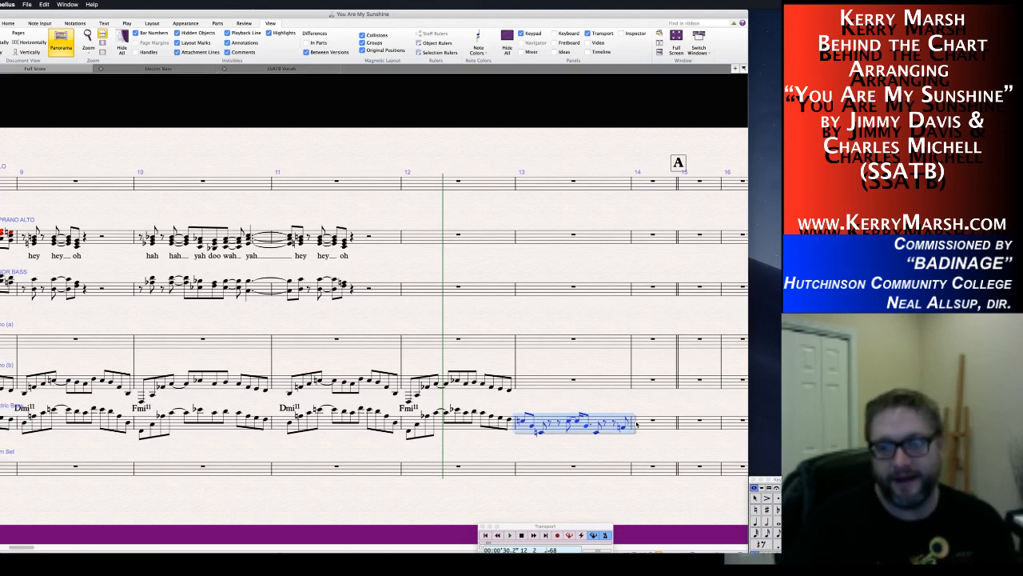
{"action": "key", "text": "r"}
{"action": "key", "text": "Escape"}
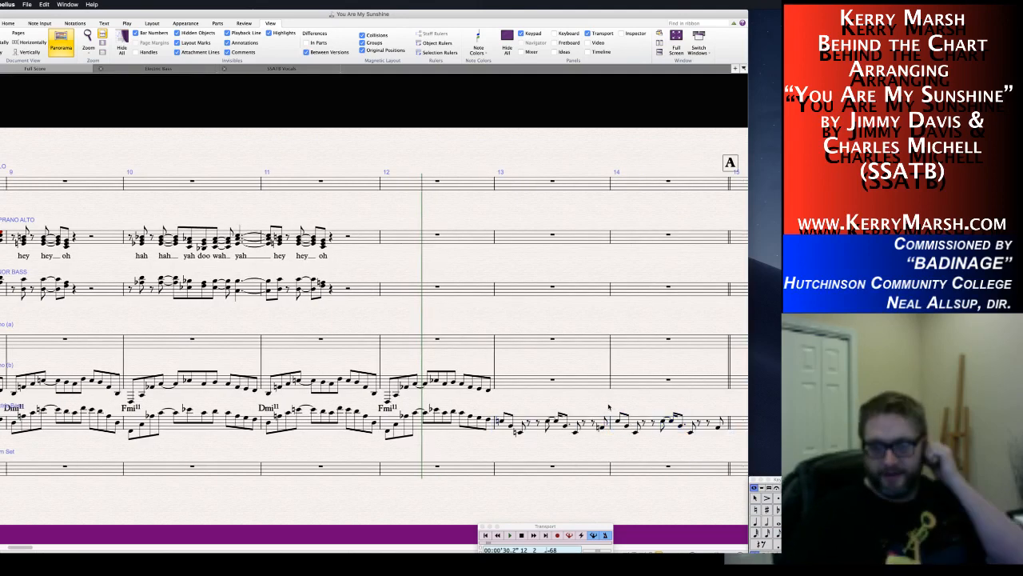
Add the chord symbol Emi11 above the first bass note of bar 13.
{"action": "left_click", "coordinate": [499, 421]}
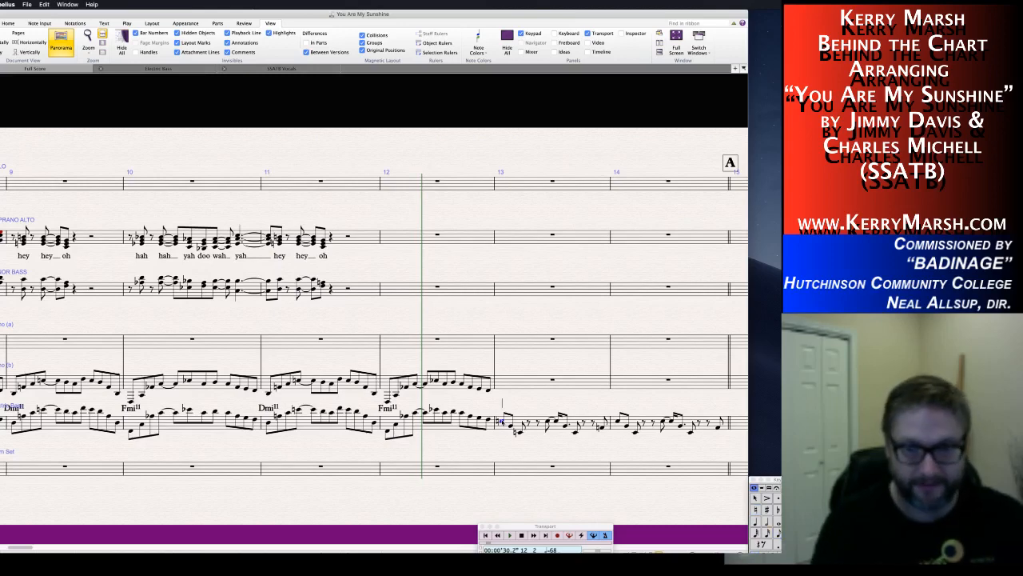
{"action": "key", "text": "ctrl+k"}
{"action": "type", "text": "Emi11"}
{"action": "key", "text": "Escape"}
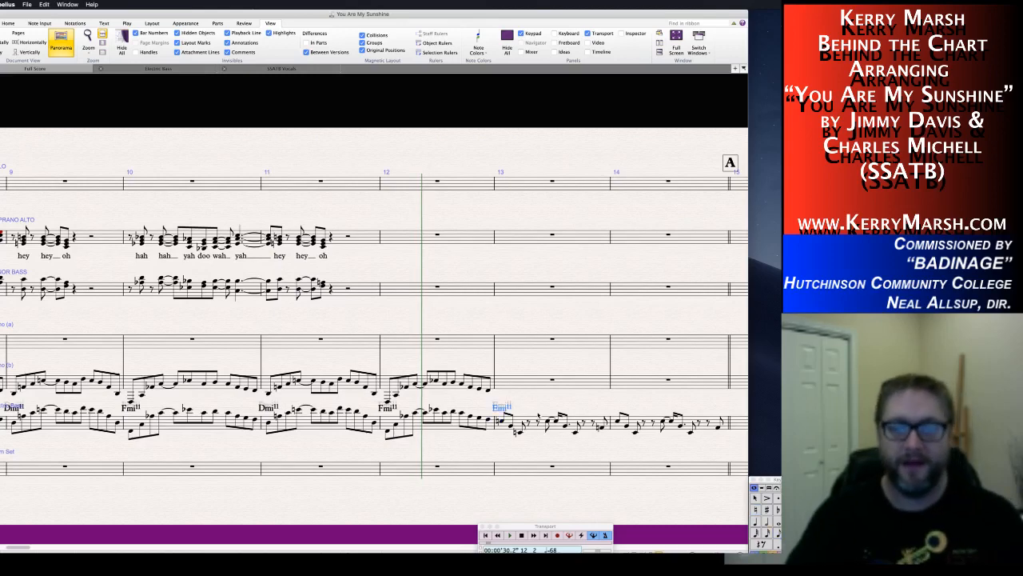
{"action": "key", "text": "Escape"}
Copy the Electric Bass riff in bars 13–14 to the Piano (b) staff and remove the copied Emi11 chord symbol there.
{"action": "left_click", "coordinate": [538, 426]}
{"action": "left_click", "coordinate": [713, 425], "text": "shift"}
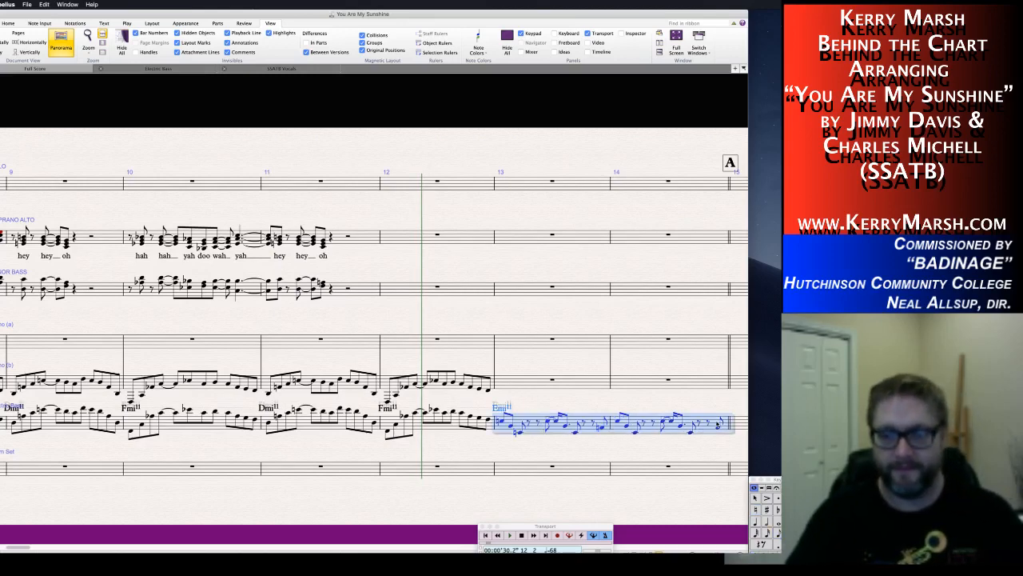
{"action": "left_click", "coordinate": [499, 386], "text": "alt"}
{"action": "key", "text": "Escape"}
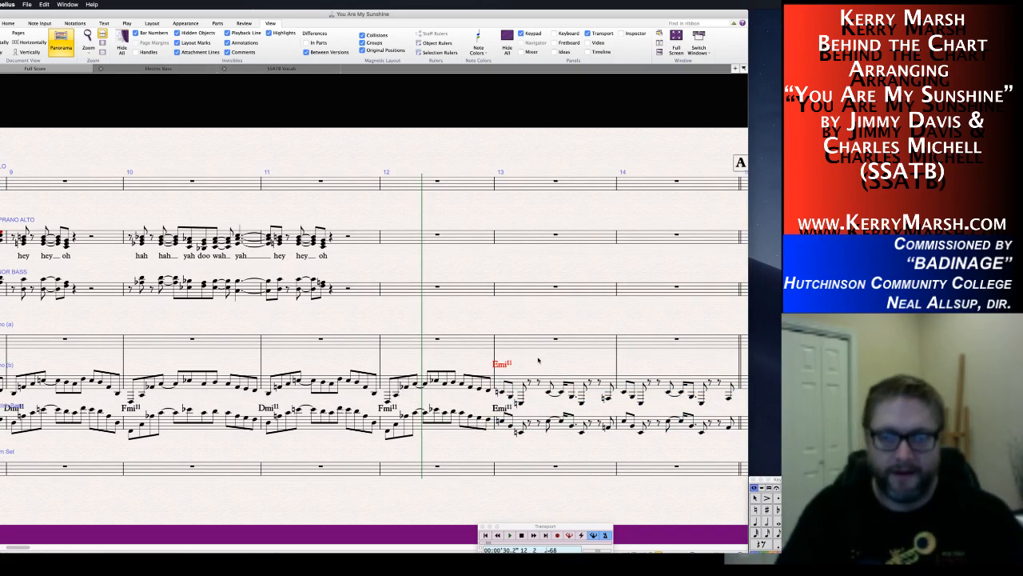
{"action": "key", "text": "Delete"}
Enter two identical eighth-note chords in Soprano/Alto bar 13, on the second half of beat 2 and on beat 3.
{"action": "scroll", "coordinate": [521, 311], "scroll_direction": "right", "scroll_amount": 7}
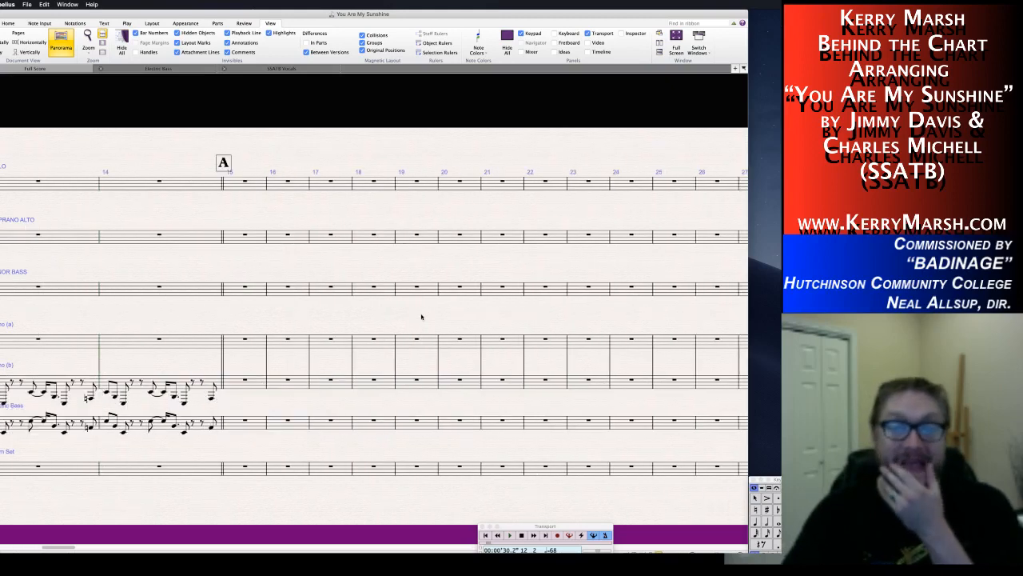
{"action": "scroll", "coordinate": [345, 326], "scroll_direction": "left", "scroll_amount": 2}
{"action": "scroll", "coordinate": [330, 300], "scroll_direction": "left", "scroll_amount": 2}
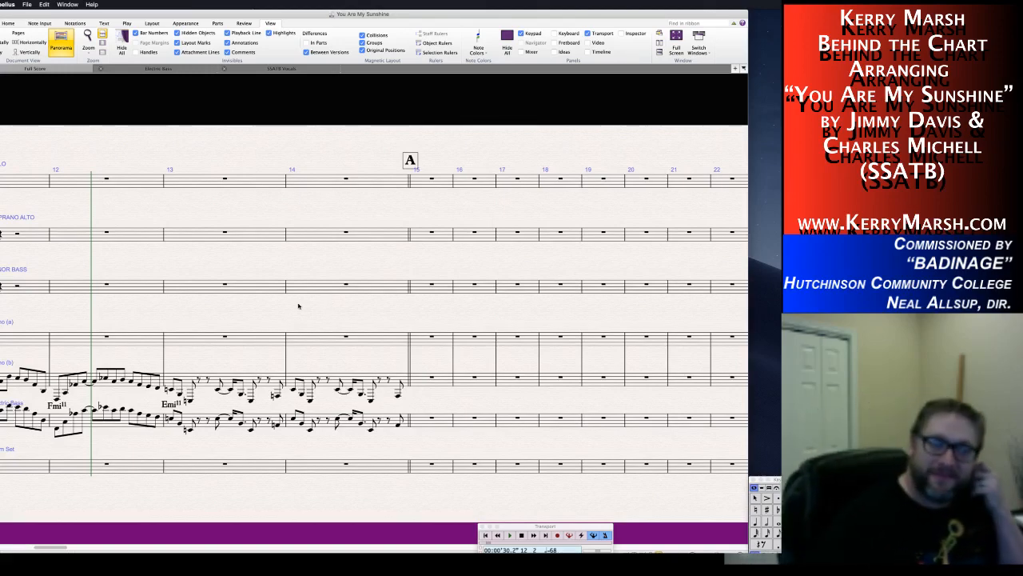
{"action": "scroll", "coordinate": [342, 310], "scroll_direction": "left", "scroll_amount": 3}
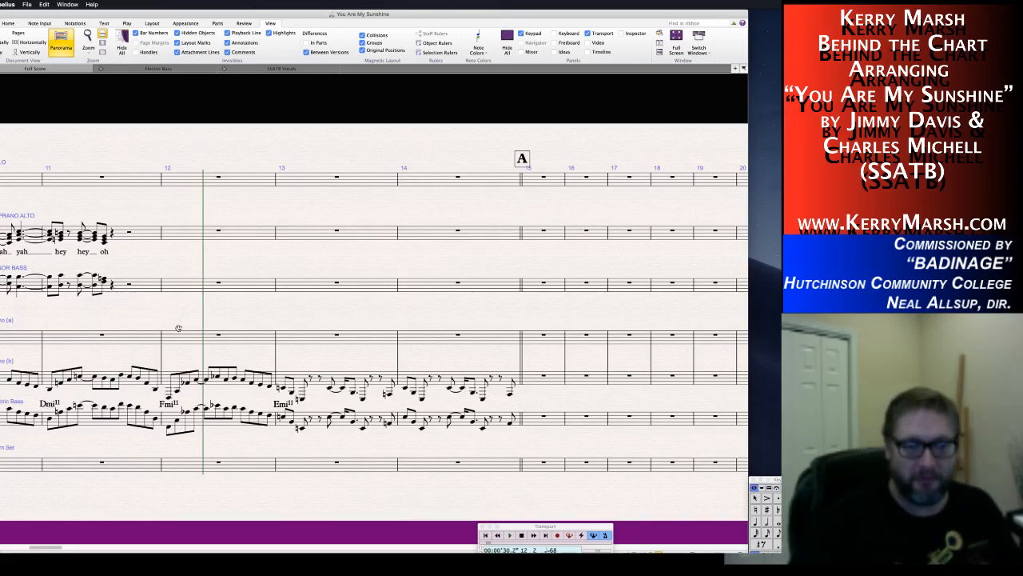
{"action": "left_click_drag", "start_coordinate": [206, 319], "coordinate": [208, 325]}
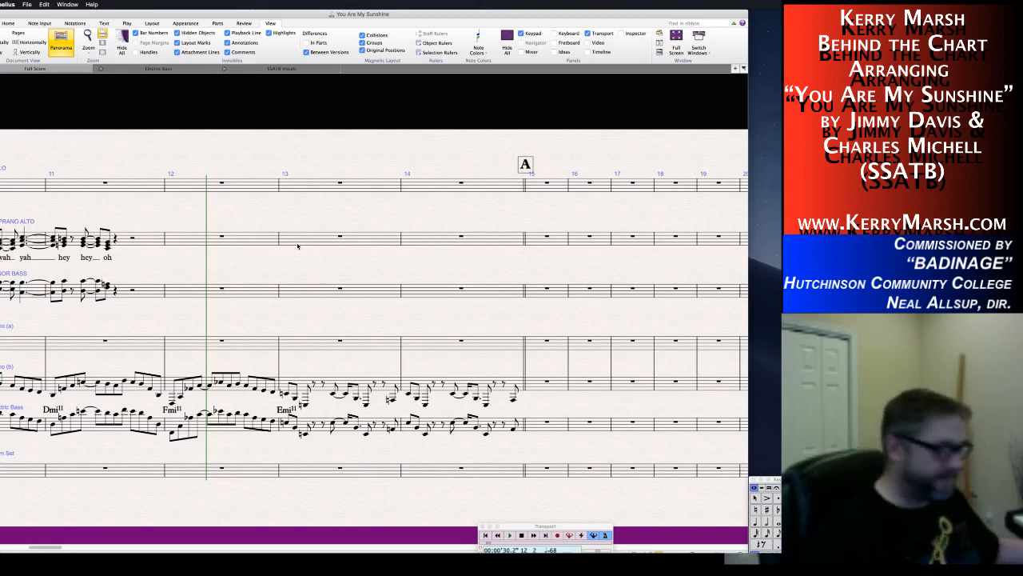
{"action": "left_click", "coordinate": [300, 240]}
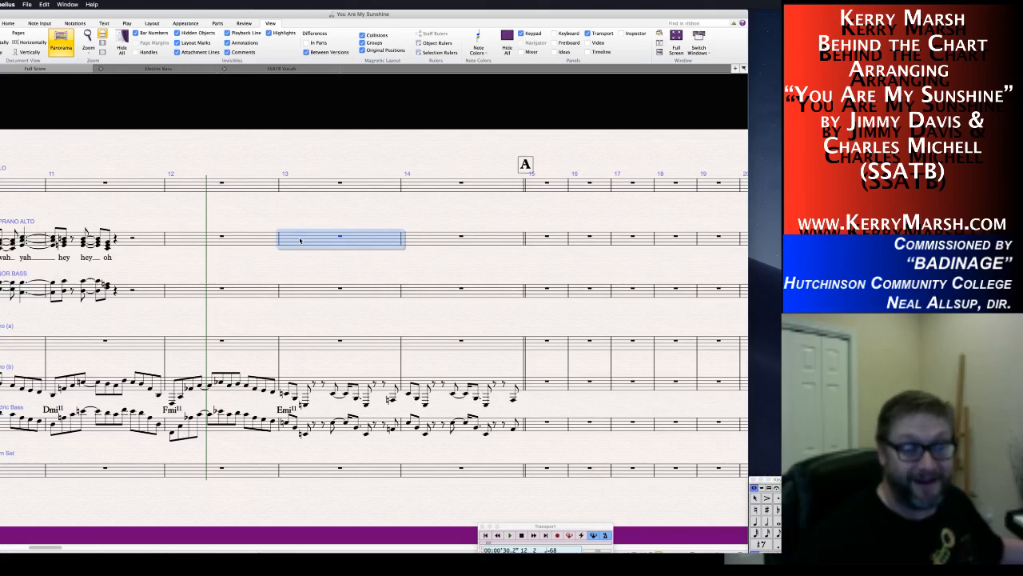
{"action": "key", "text": "4"}
{"action": "key", "text": "Right"}
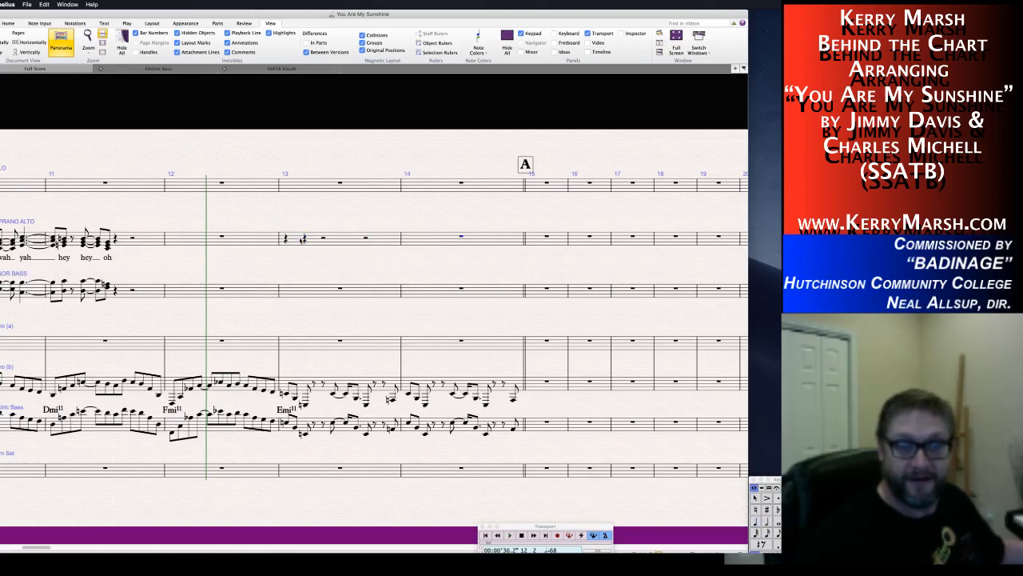
{"action": "left_click", "coordinate": [303, 239]}
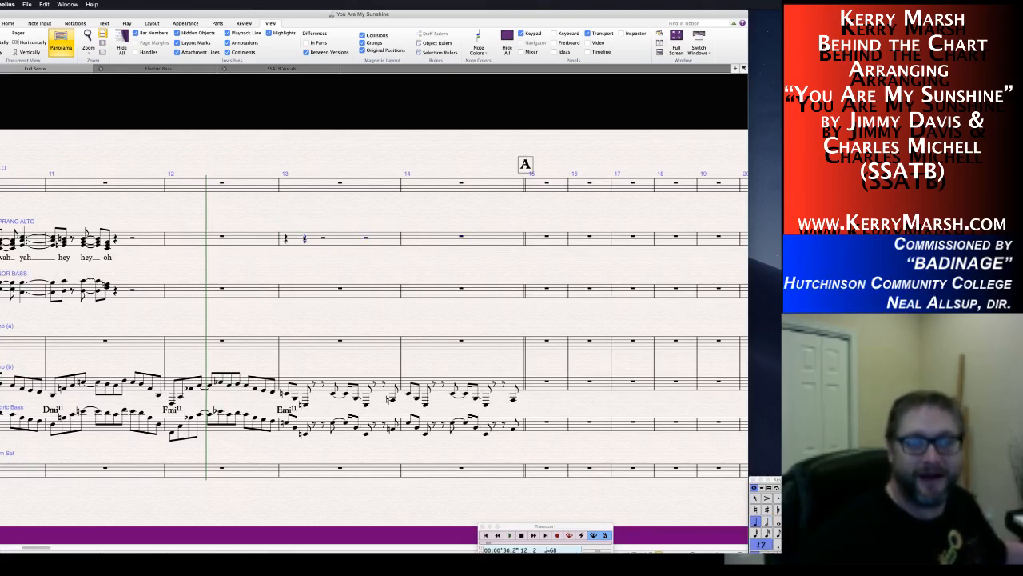
{"action": "key", "text": "4"}
{"action": "key", "text": "d"}
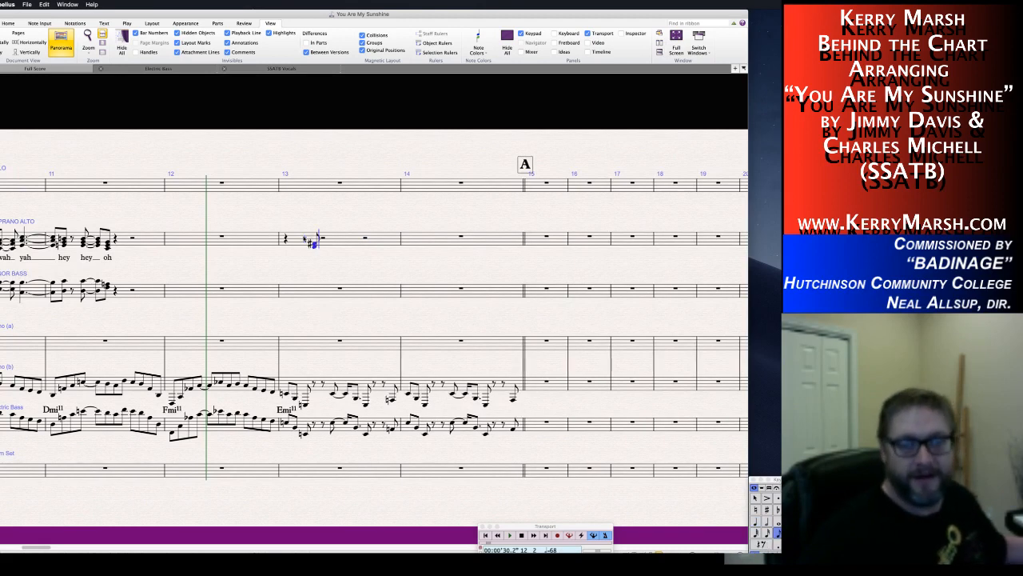
{"action": "key", "text": "r"}
{"action": "key", "text": "Escape"}
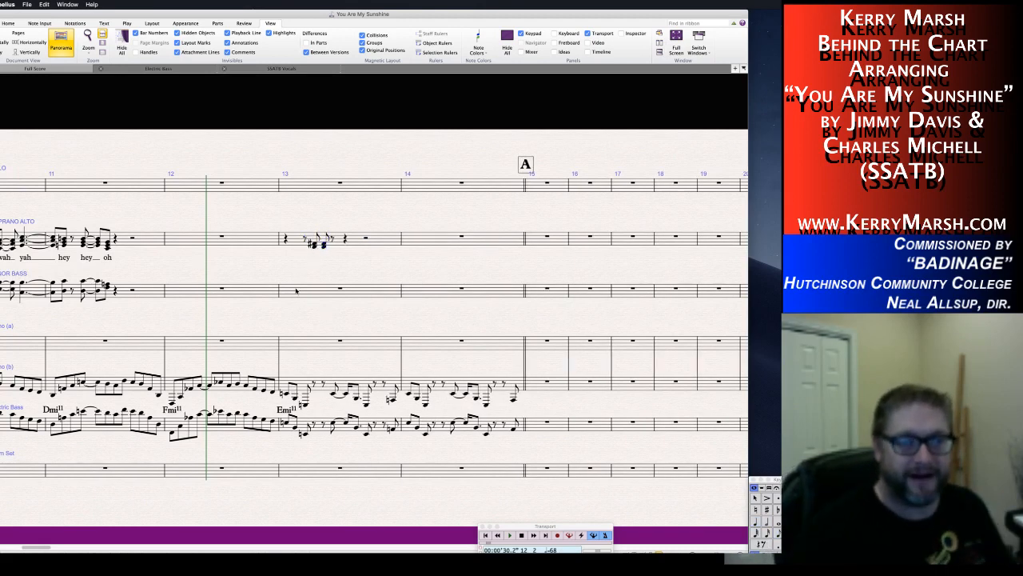
Enter a matching pair of eighth-note chords in Tenor/Bass bar 13, after a quarter rest and an eighth rest.
{"action": "left_click", "coordinate": [296, 291]}
{"action": "key", "text": "4"}
{"action": "key", "text": "0"}
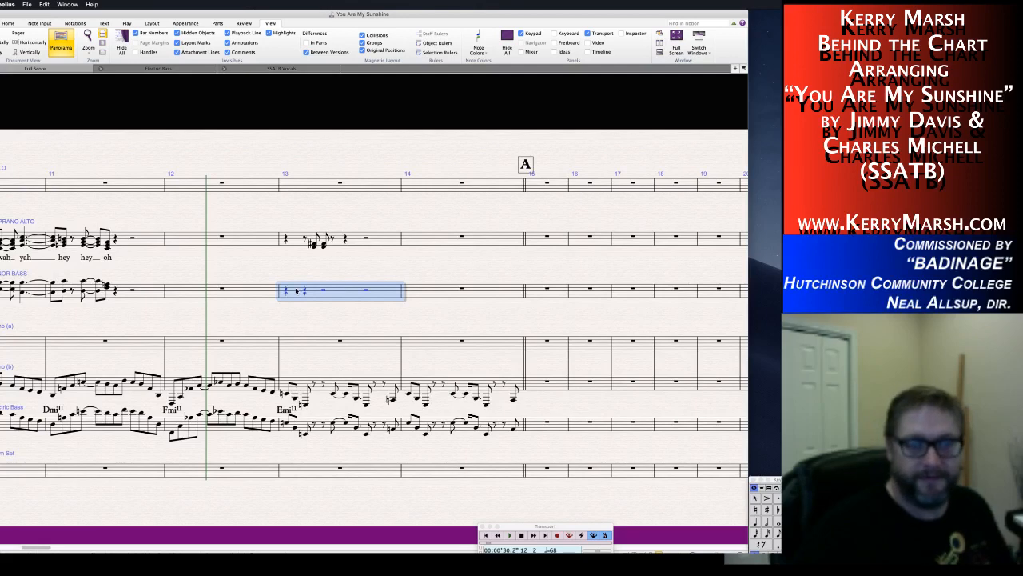
{"action": "key", "text": "3"}
{"action": "key", "text": "0"}
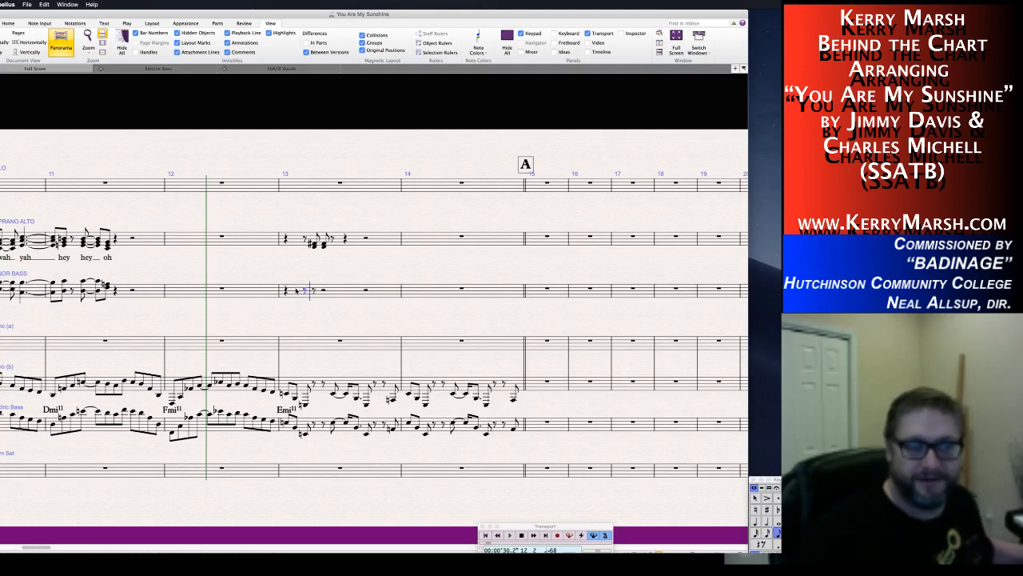
{"action": "key", "text": "Escape"}
{"action": "key", "text": "Escape"}
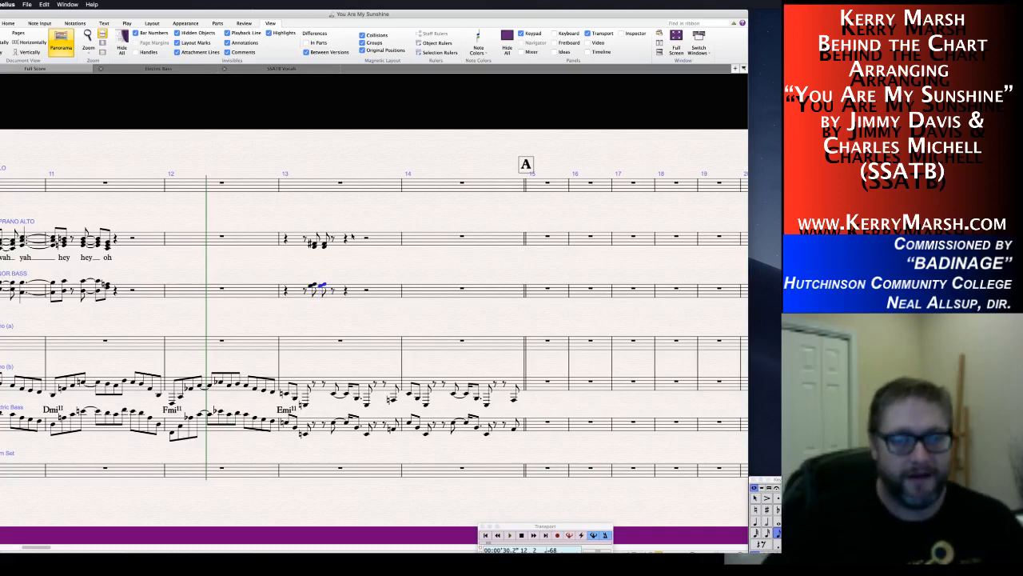
Add a second pair of eighth-note chords after an eighth rest late in bar 13, in both the Soprano/Alto and Tenor/Bass staves.
{"action": "left_click", "coordinate": [366, 239]}
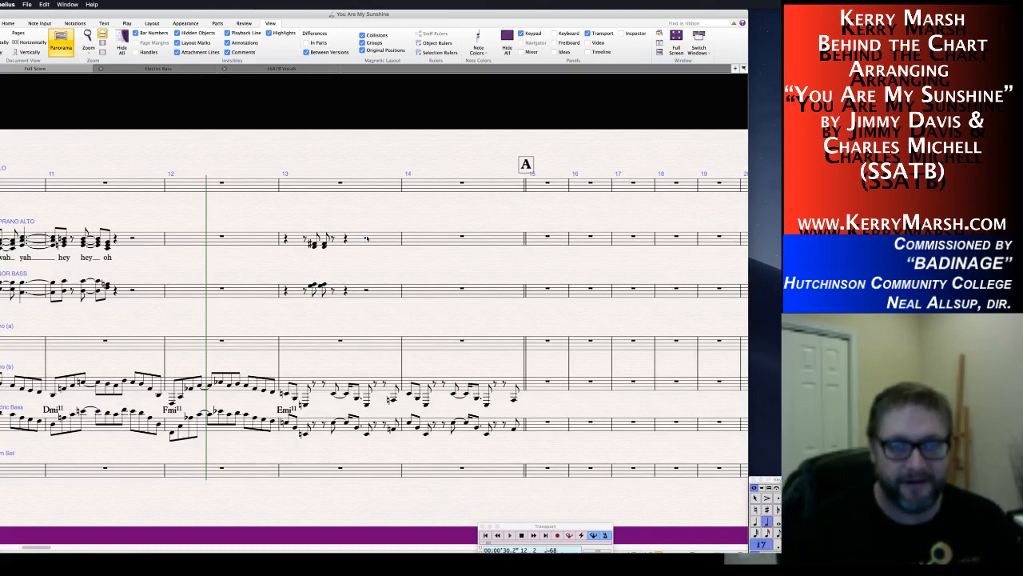
{"action": "key", "text": "3"}
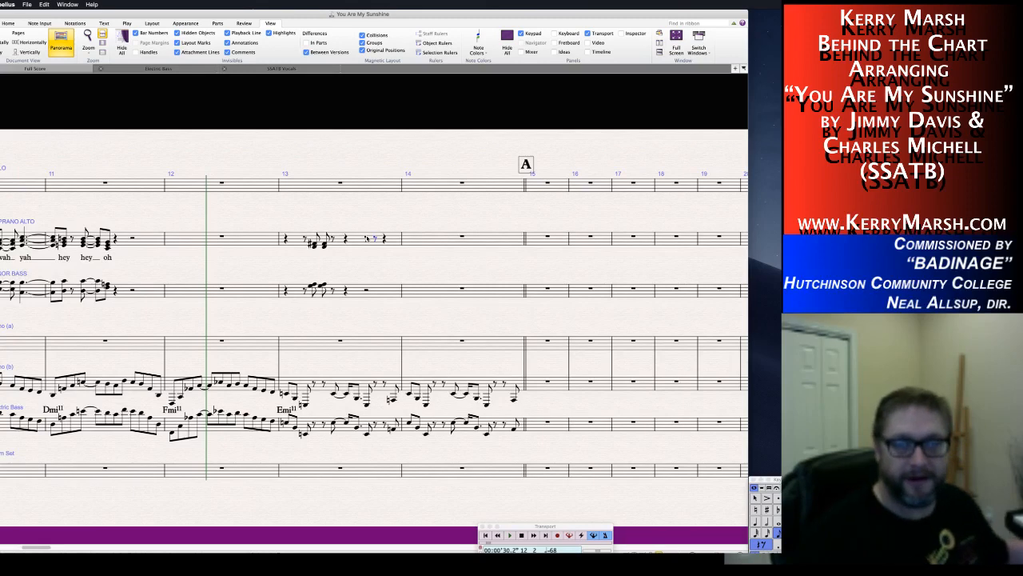
{"action": "key", "text": "Escape"}
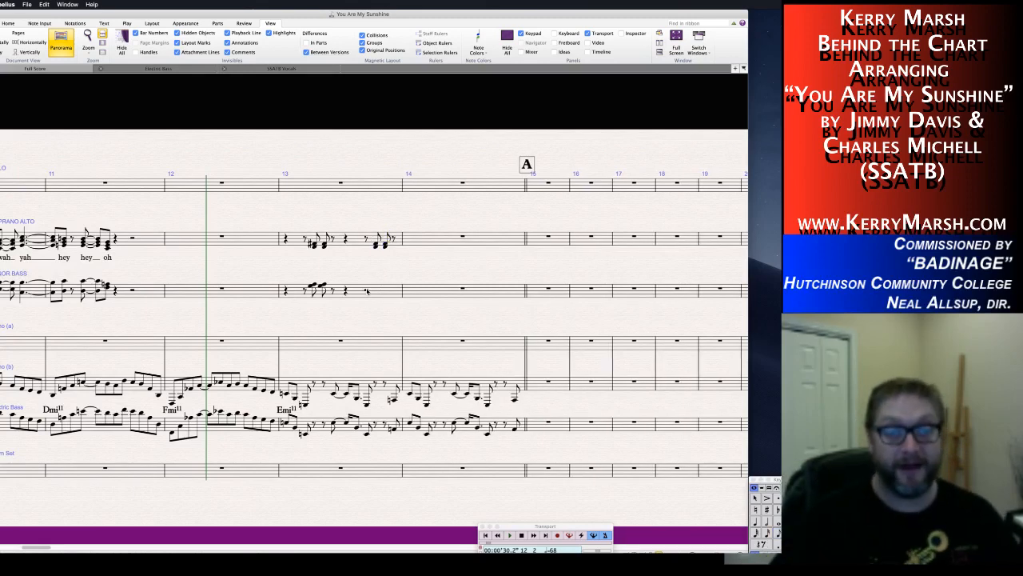
{"action": "left_click", "coordinate": [367, 291]}
{"action": "key", "text": "3"}
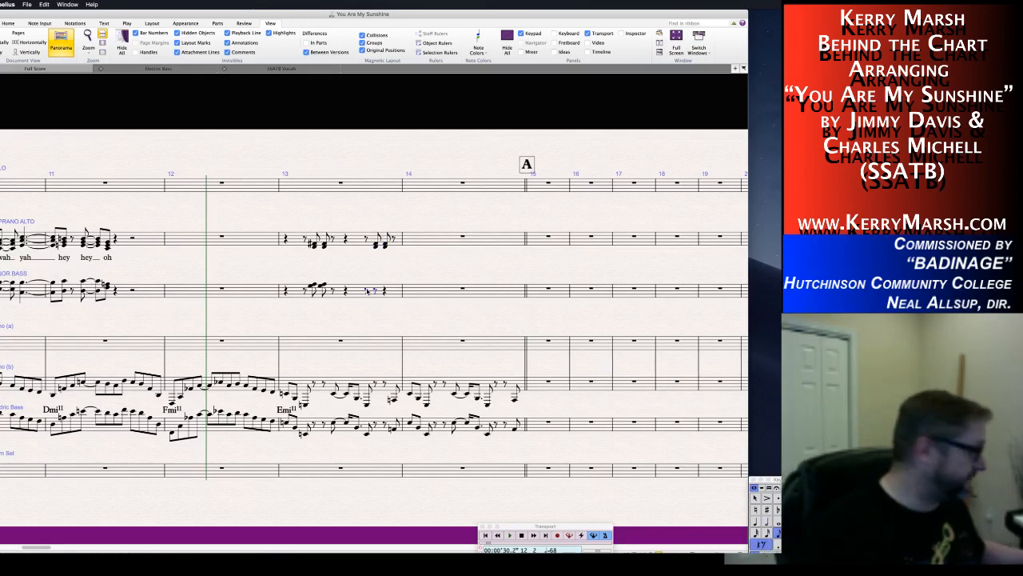
{"action": "key", "text": "Escape"}
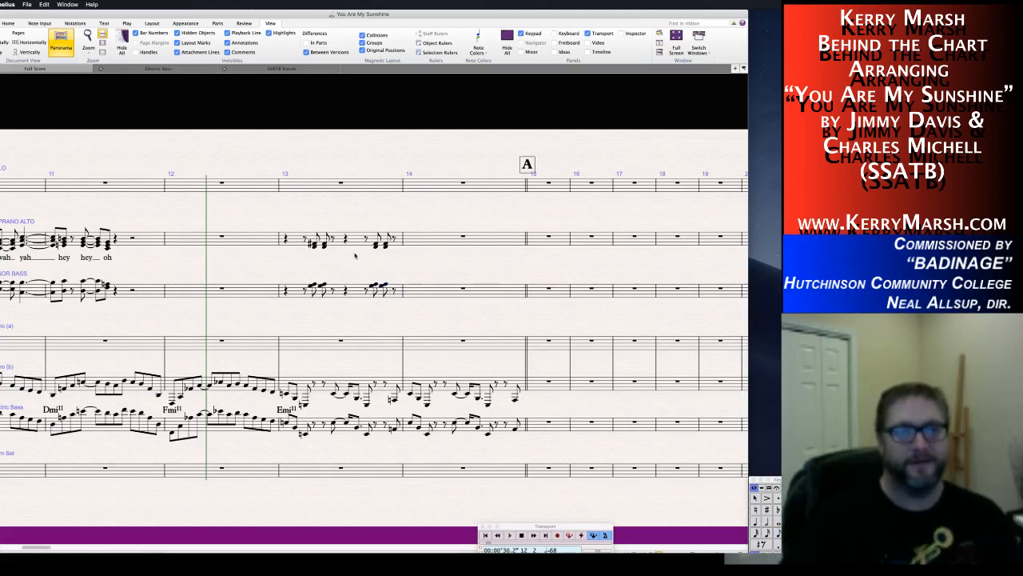
Add the lyrics "hoo daht" under the first pair of Soprano/Alto chords in bar 13.
{"action": "left_click", "coordinate": [312, 245]}
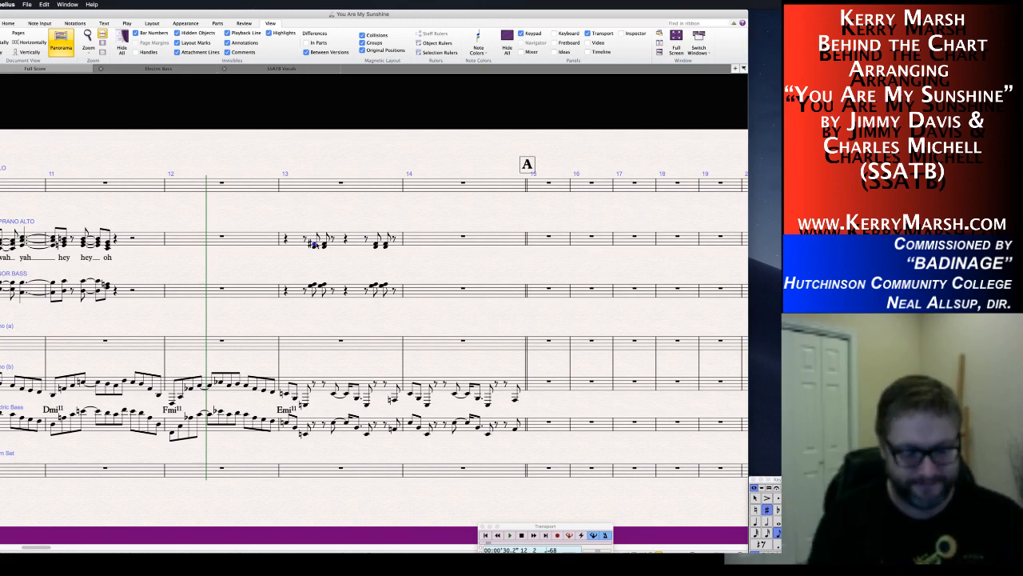
{"action": "key", "text": "super+l"}
{"action": "type", "text": "hoo daht"}
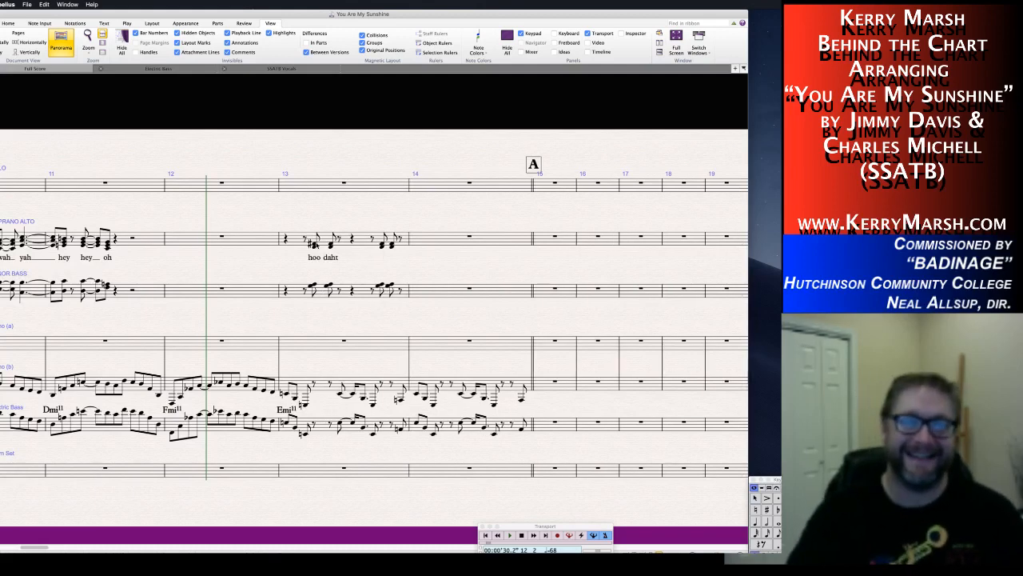
{"action": "key", "text": "Escape"}
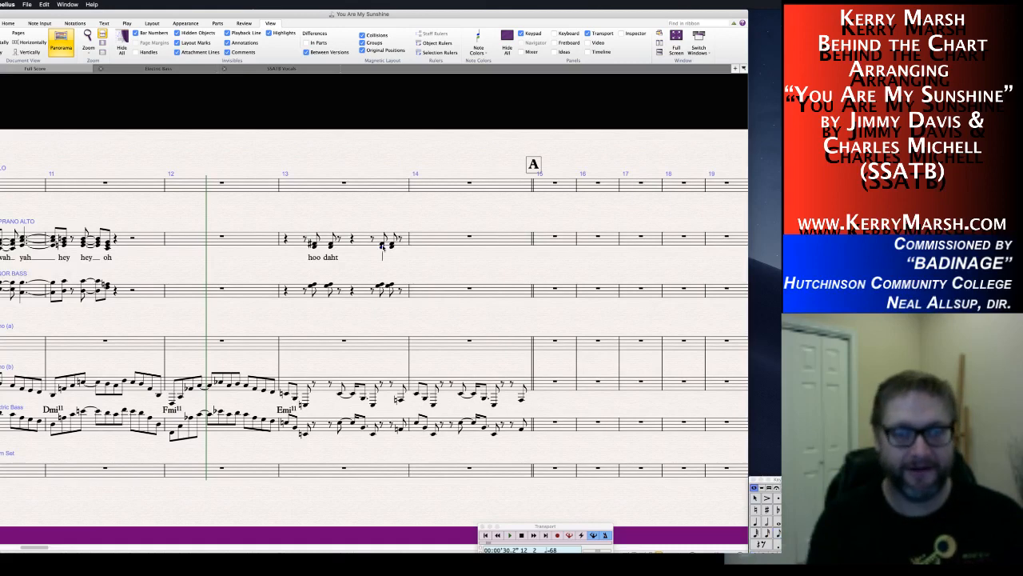
Add the lyrics "hoo daht" under the second pair of Soprano/Alto chords in bar 13.
{"action": "key", "text": "ctrl+l"}
{"action": "type", "text": "hoo daht"}
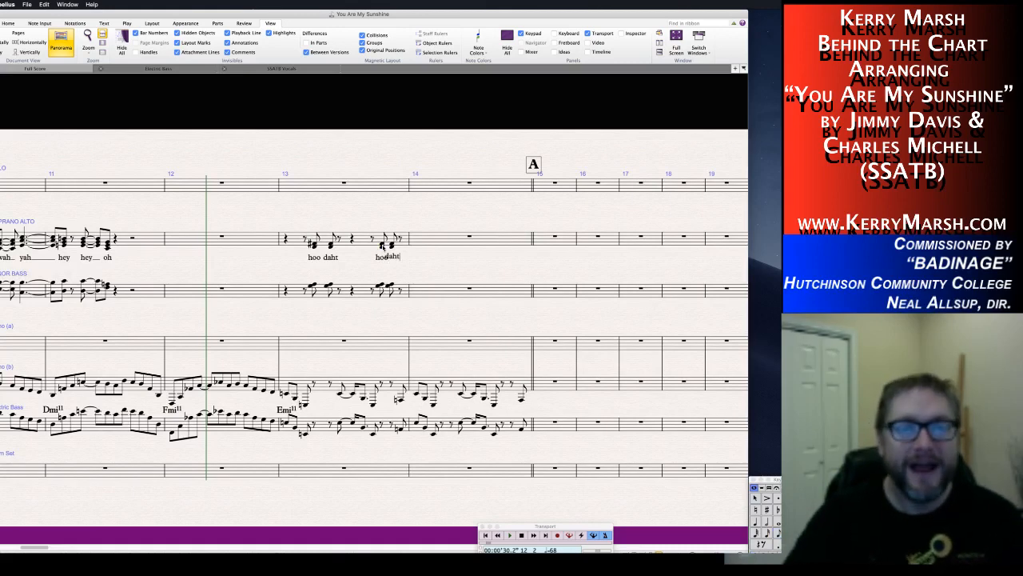
{"action": "key", "text": "Escape"}
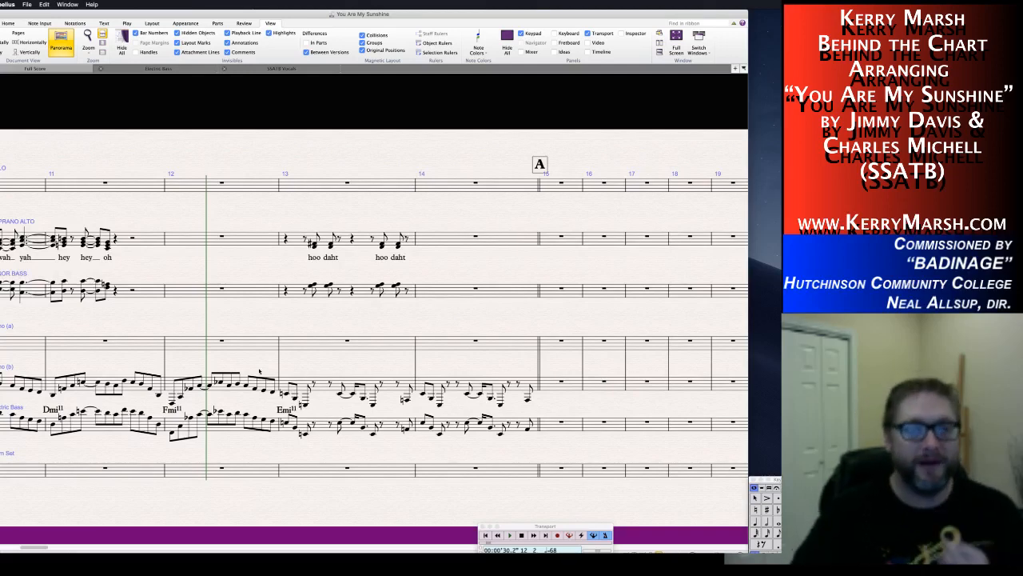
Play the score back from bar 13 through bar 14 to check the vocal hits against the bass riff.
{"action": "left_click", "coordinate": [285, 395]}
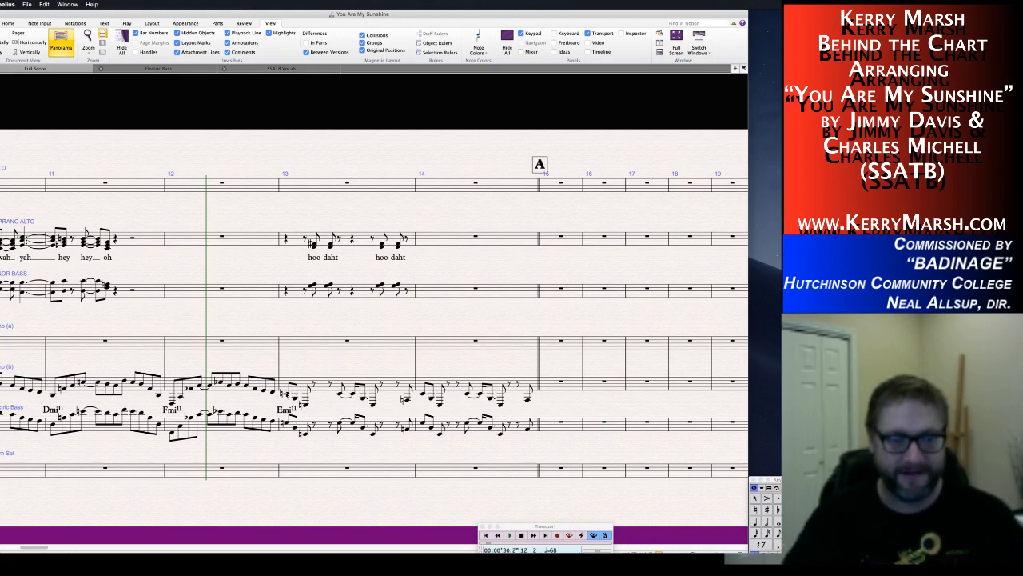
{"action": "key", "text": "p"}
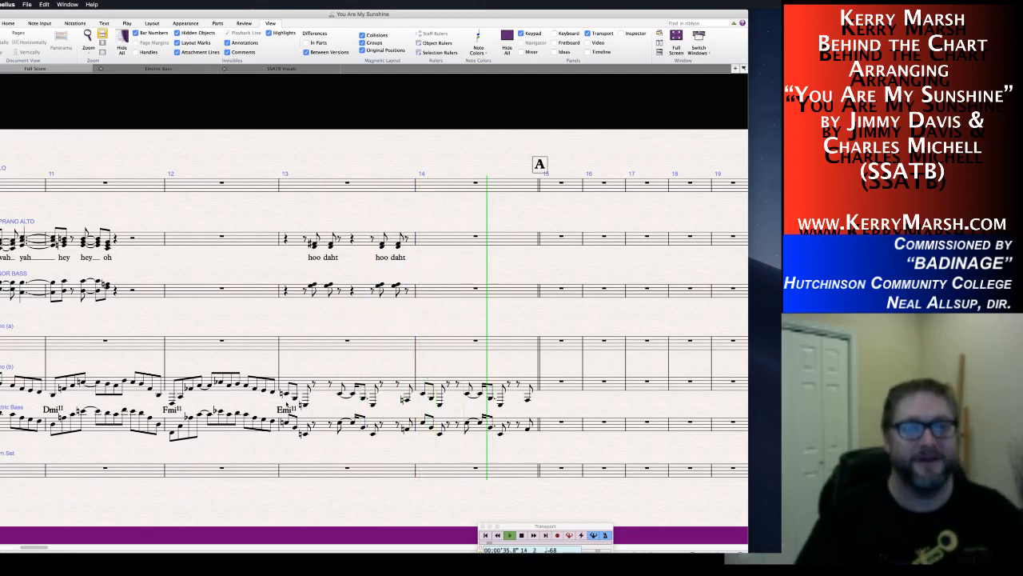
{"action": "key", "text": "shift+p"}
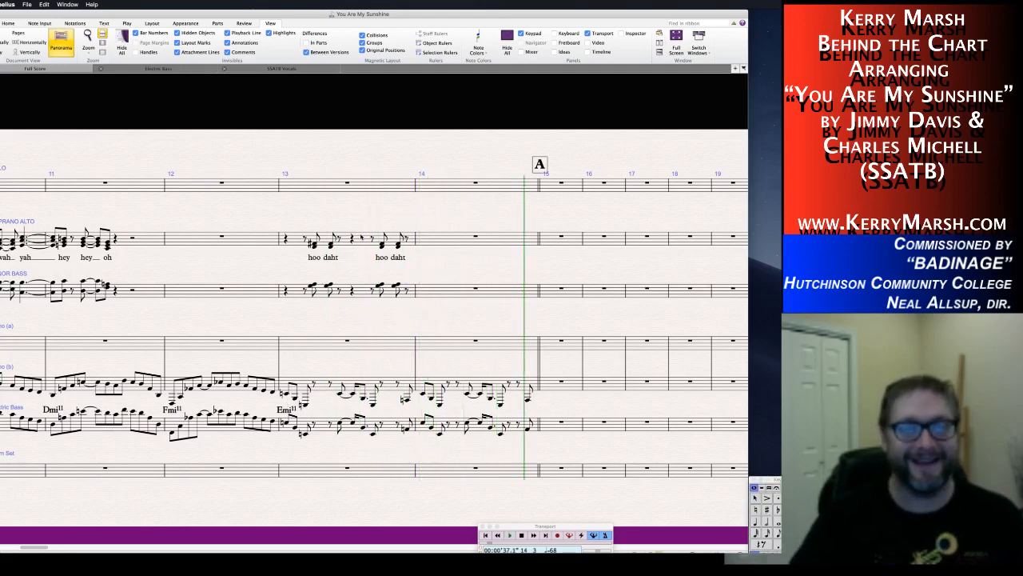
Copy bar 13 of the Soprano/Alto and Tenor/Bass staves, lyrics included, into bar 14.
{"action": "left_click", "coordinate": [363, 239]}
{"action": "left_click", "coordinate": [364, 290], "text": "shift"}
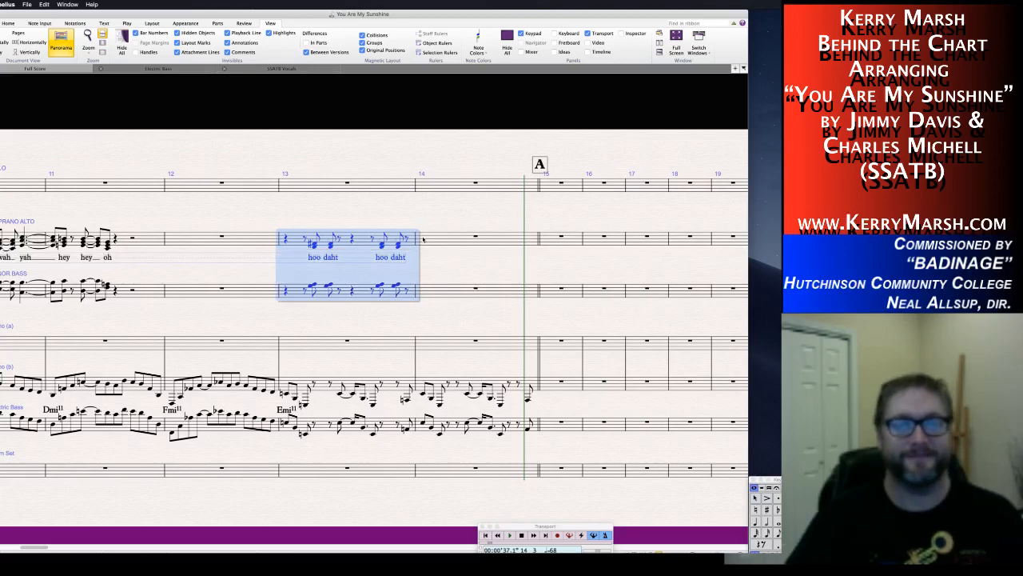
{"action": "left_click", "coordinate": [422, 239], "text": "alt"}
{"action": "key", "text": "Escape"}
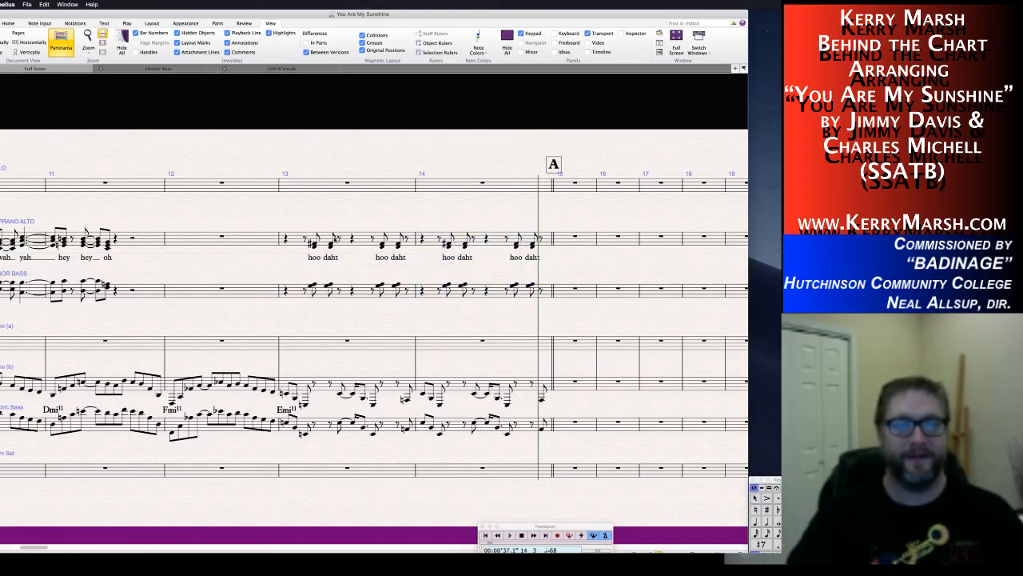
Select bar 14 of the Soprano/Alto staff.
{"action": "left_click", "coordinate": [459, 239]}
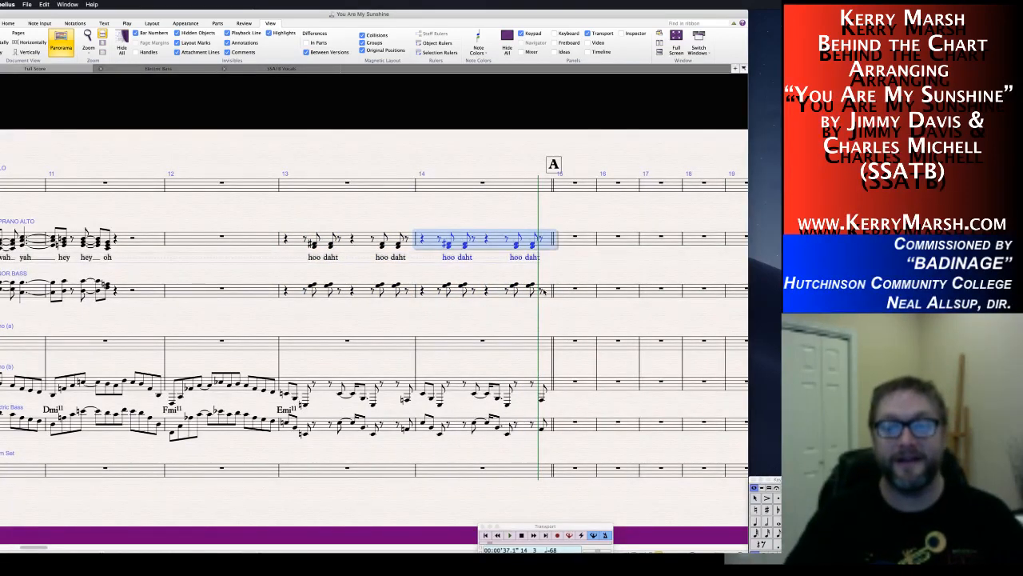
Repeat bar 14 of the staves from Soprano Alto through Electric Bass into bars 15 and 16.
{"action": "left_click", "coordinate": [547, 423], "text": "shift"}
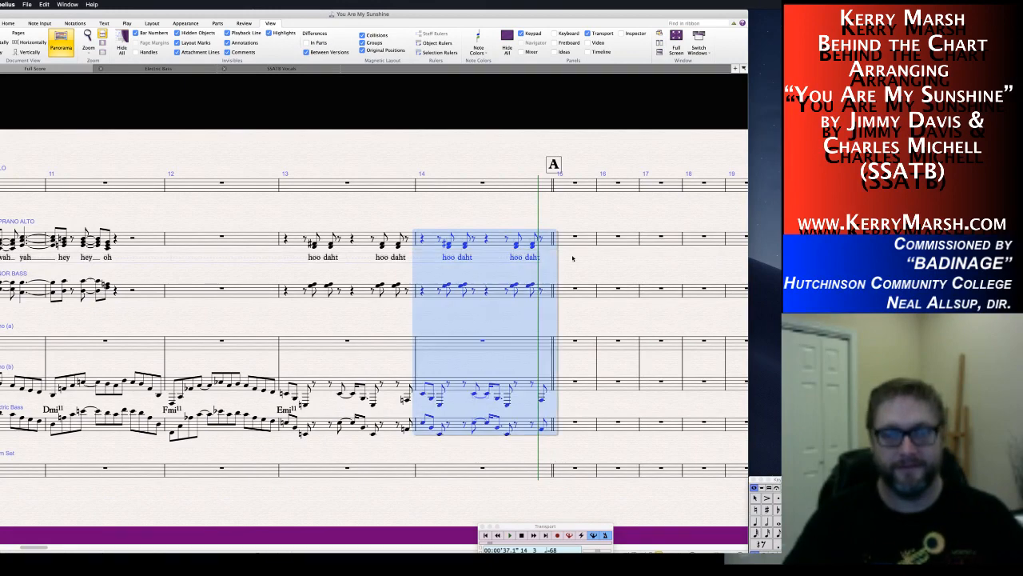
{"action": "key", "text": "r"}
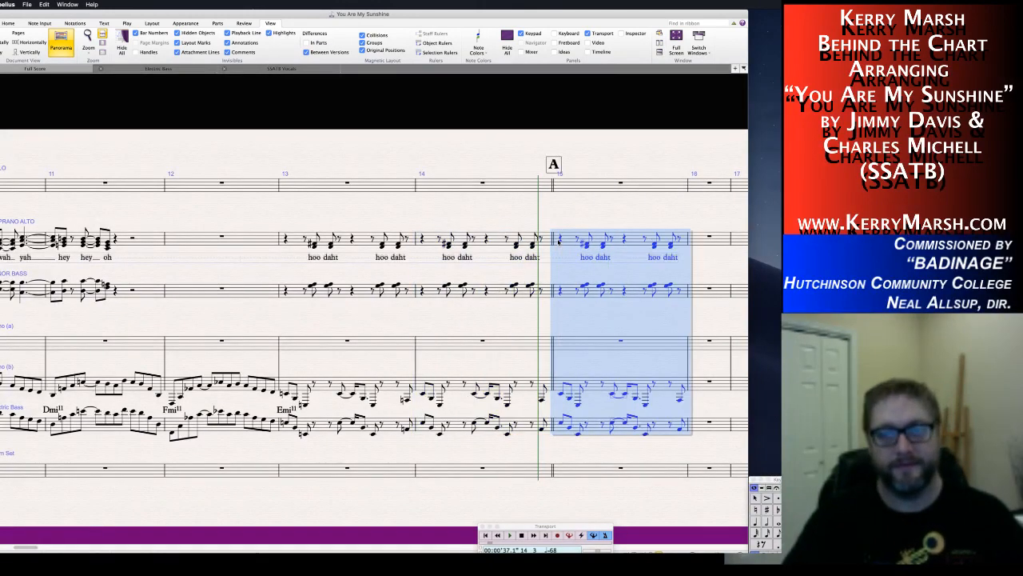
{"action": "scroll", "coordinate": [615, 255], "scroll_direction": "right", "scroll_amount": 6}
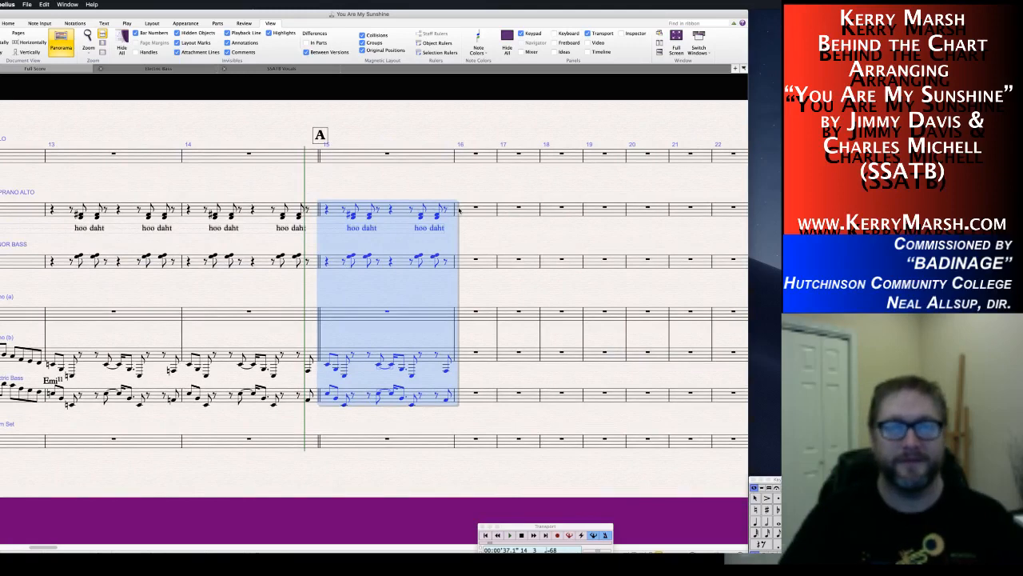
{"action": "key", "text": "r"}
{"action": "key", "text": "Escape"}
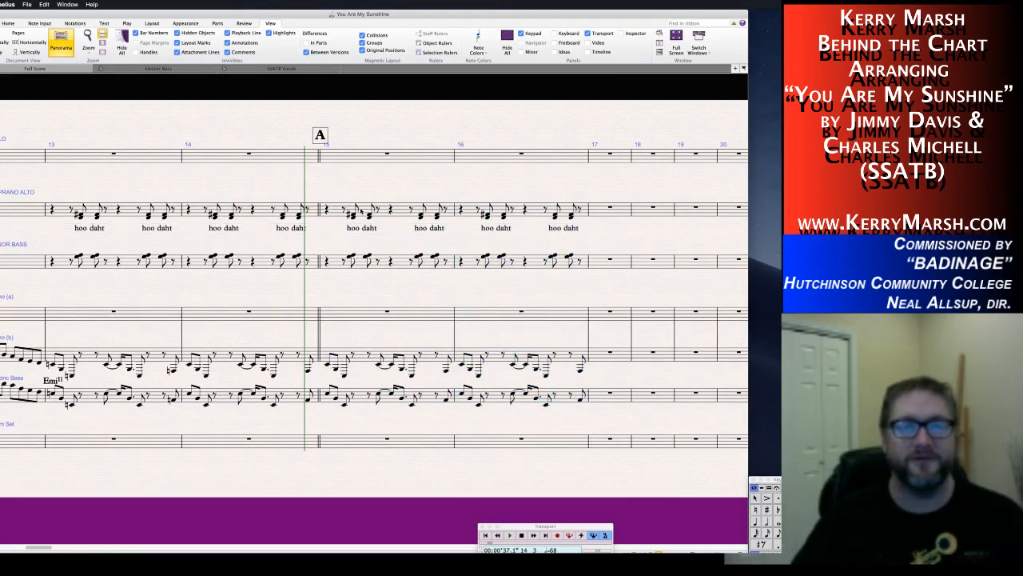
Delete only the lyrics from bars 15 and 16 of the Soprano Alto staff.
{"action": "left_click", "coordinate": [359, 209]}
{"action": "left_click", "coordinate": [570, 214], "text": "shift"}
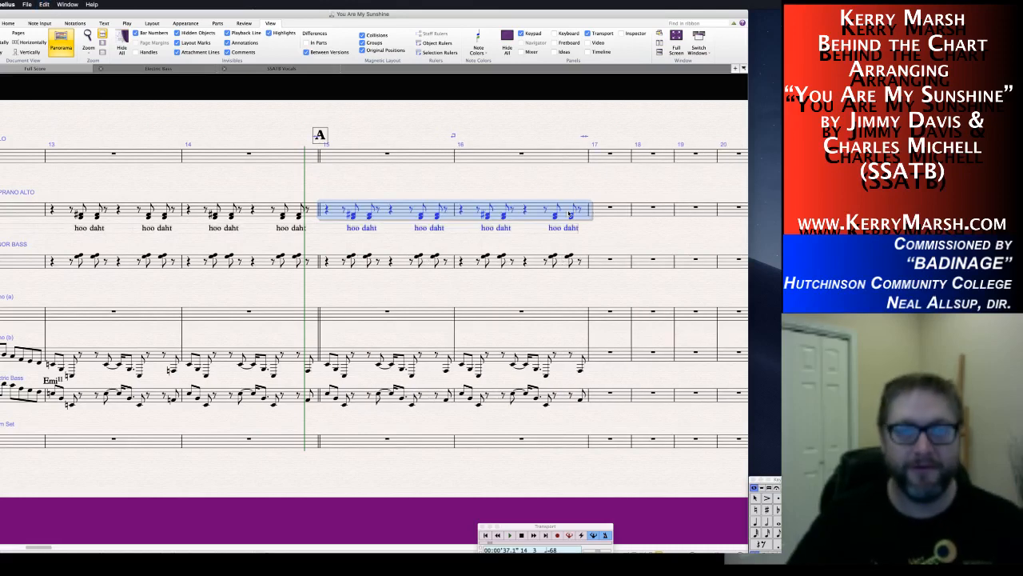
{"action": "key", "text": "Delete"}
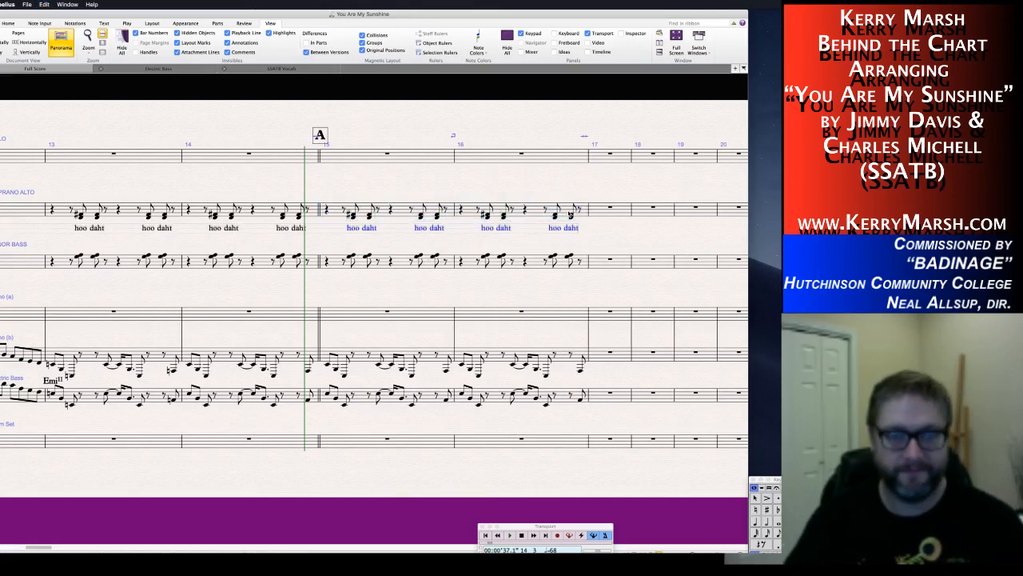
Enter the lyrics "doo doot doo doot" under the Soprano Alto notes in bar 15.
{"action": "left_click", "coordinate": [354, 217]}
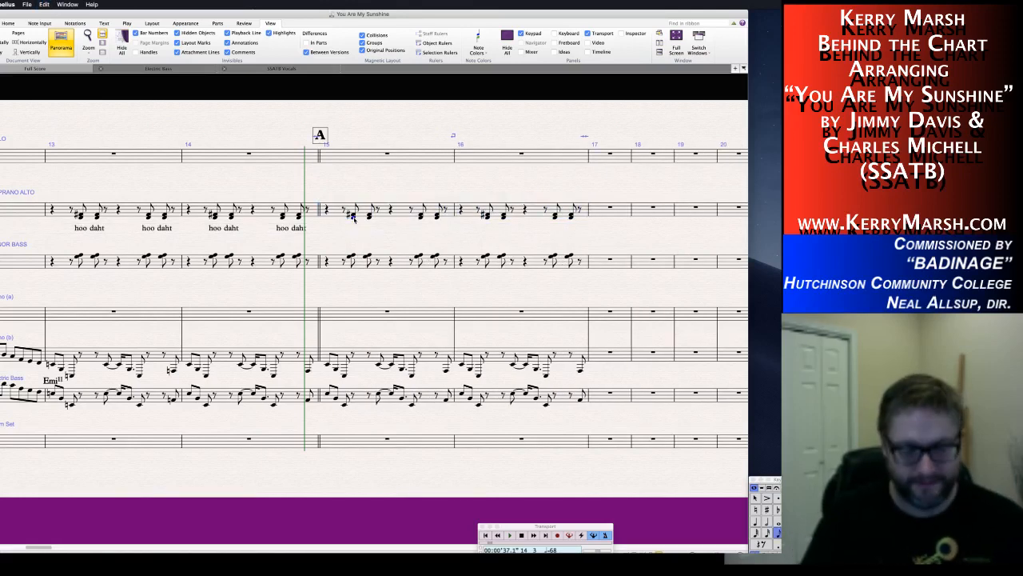
{"action": "key", "text": "super+l"}
{"action": "type", "text": "doo doo"}
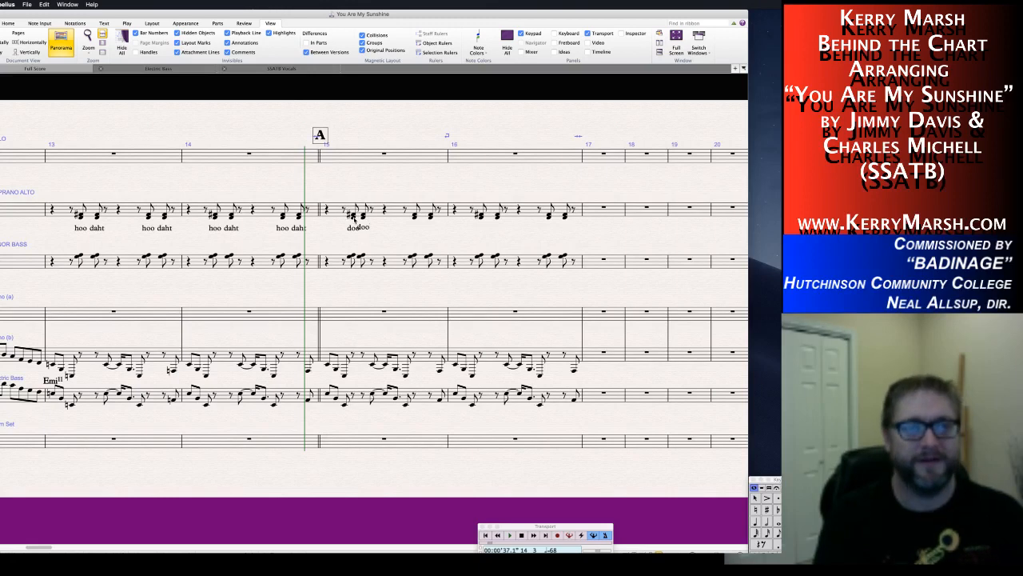
{"action": "type", "text": "t"}
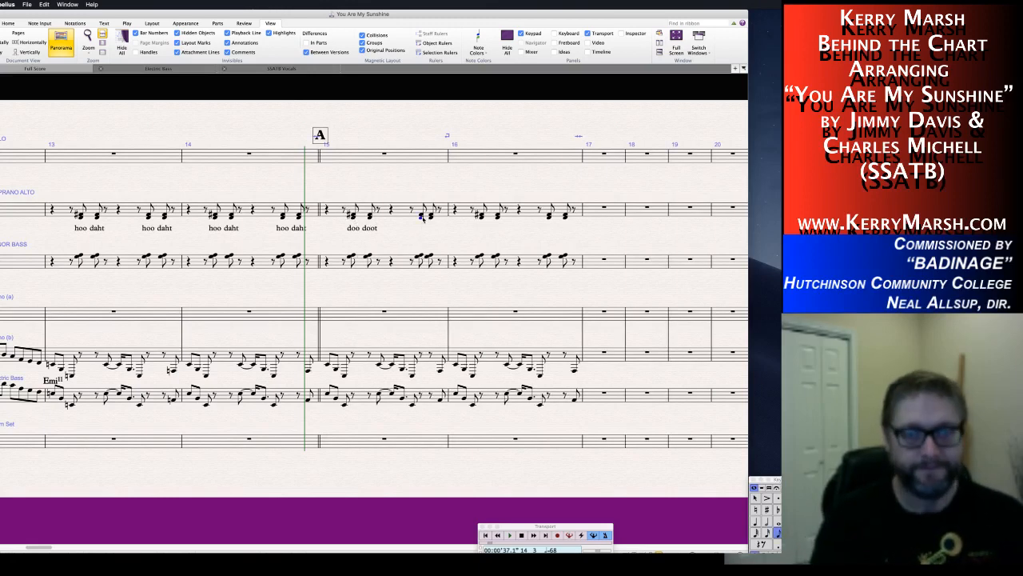
{"action": "type", "text": " doo doot"}
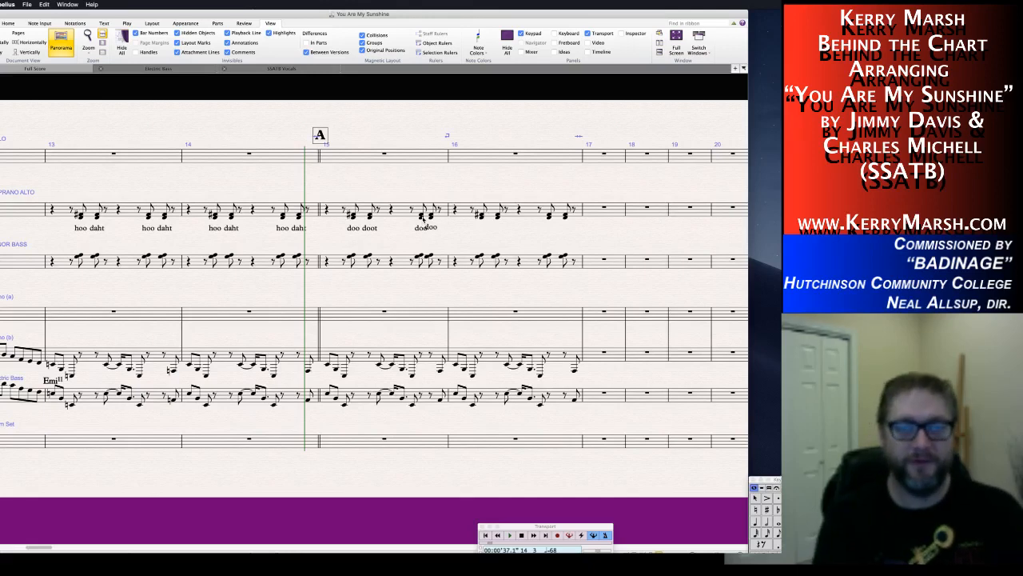
{"action": "key", "text": "Escape"}
{"action": "key", "text": "Escape"}
Repeat the Soprano Alto bar 15, including its lyrics, into bar 16.
{"action": "left_click", "coordinate": [452, 211]}
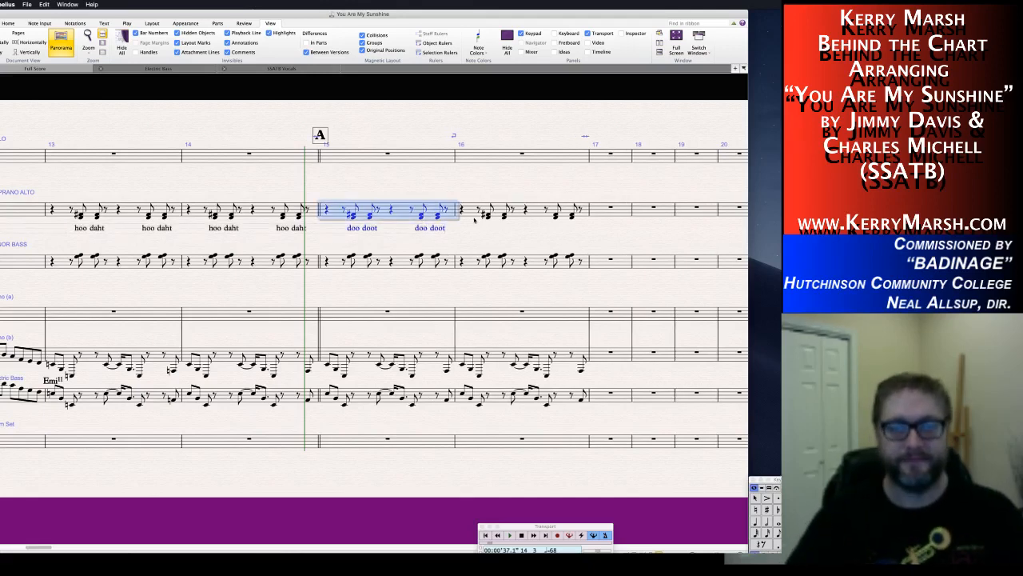
{"action": "key", "text": "r"}
{"action": "key", "text": "Escape"}
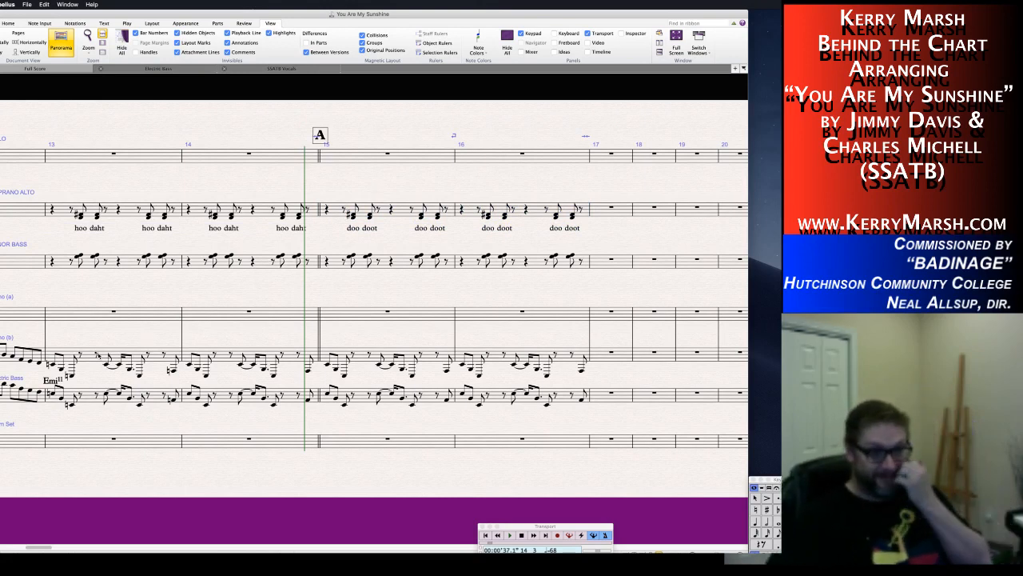
Copy the Emi11 chord symbol from the Electric Bass staff to above the Soprano Alto staff at bar 13.
{"action": "left_click", "coordinate": [54, 381]}
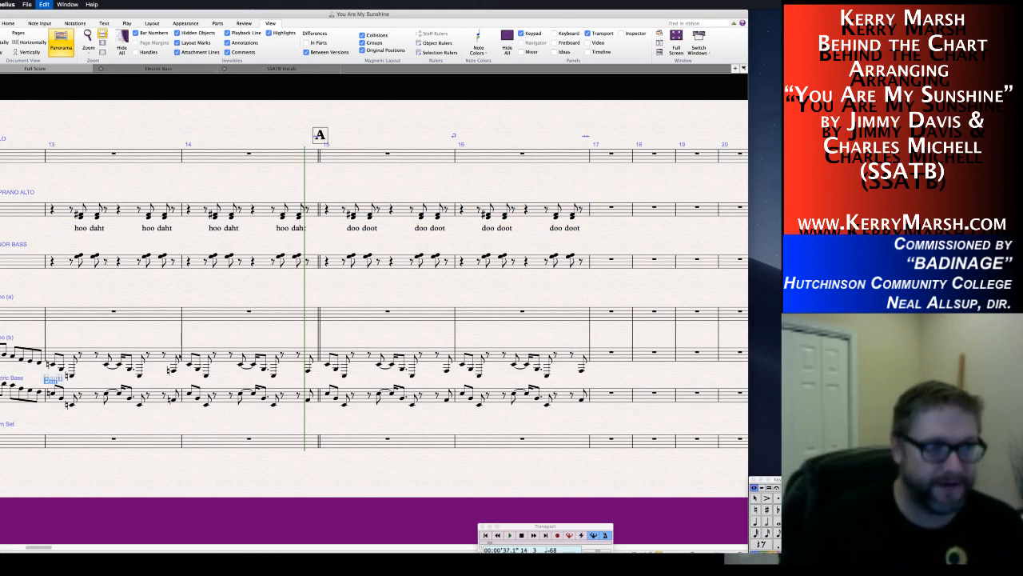
{"action": "left_click", "coordinate": [53, 213], "text": "alt"}
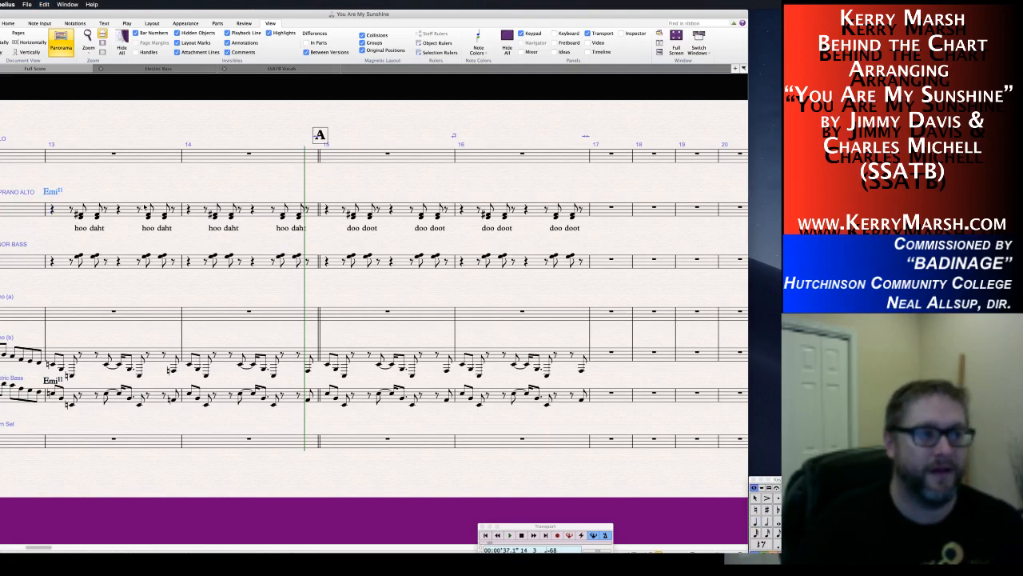
{"action": "key", "text": "Escape"}
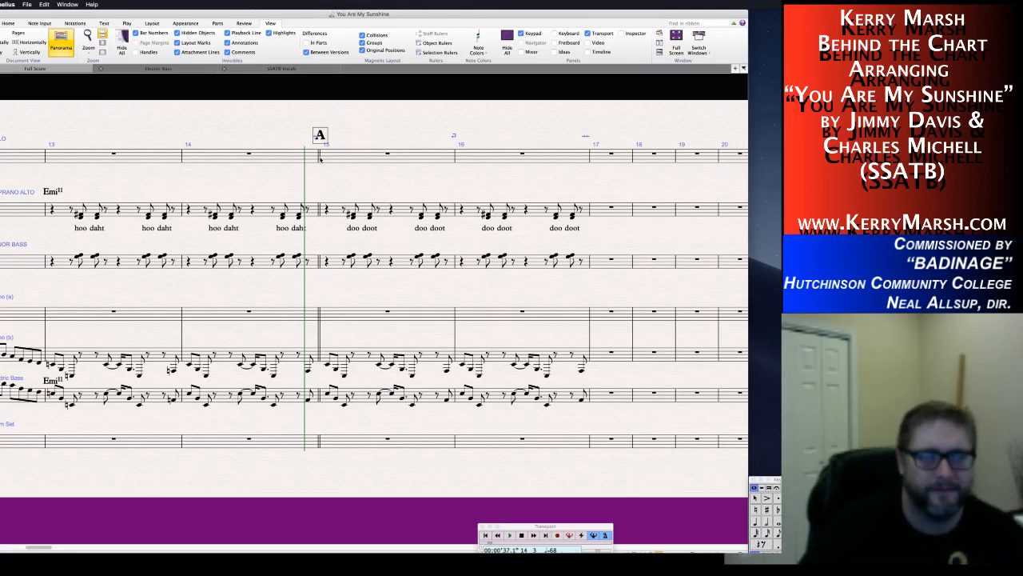
Add the placeholder text "something" above the empty bar 12 of the Soprano Alto staff.
{"action": "scroll", "coordinate": [88, 227], "scroll_direction": "left", "scroll_amount": 10}
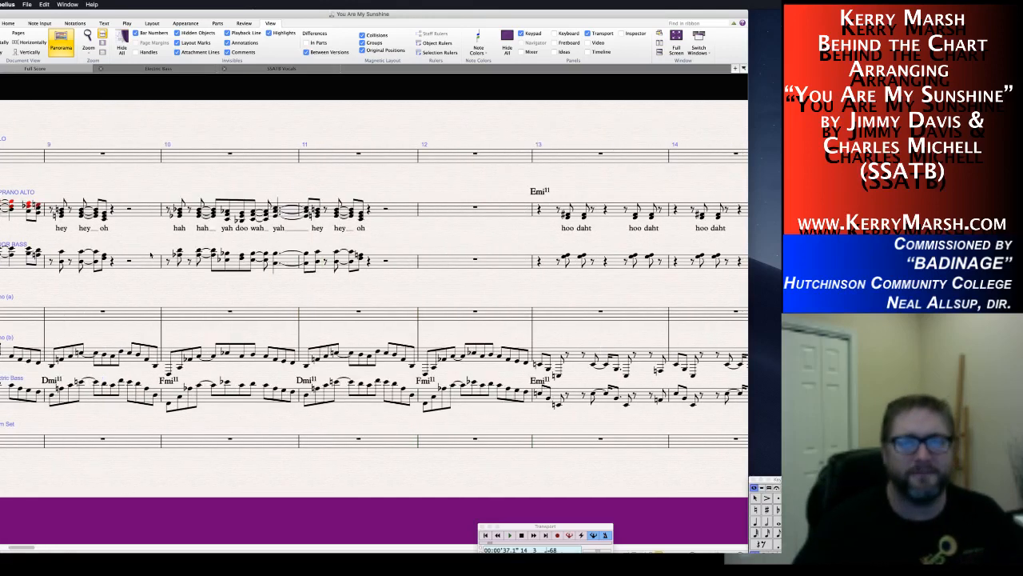
{"action": "right_click", "coordinate": [436, 269]}
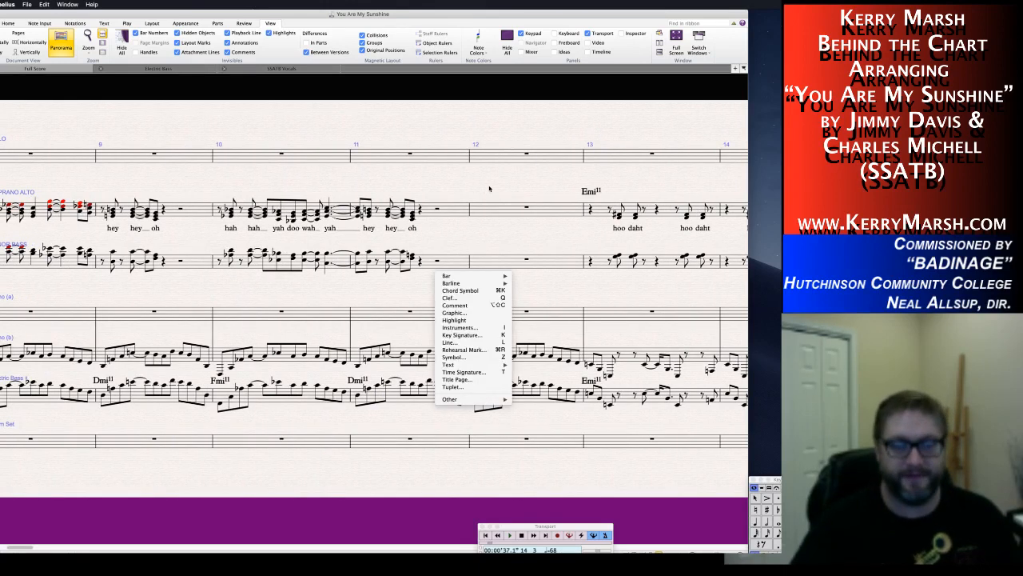
{"action": "left_click", "coordinate": [492, 185]}
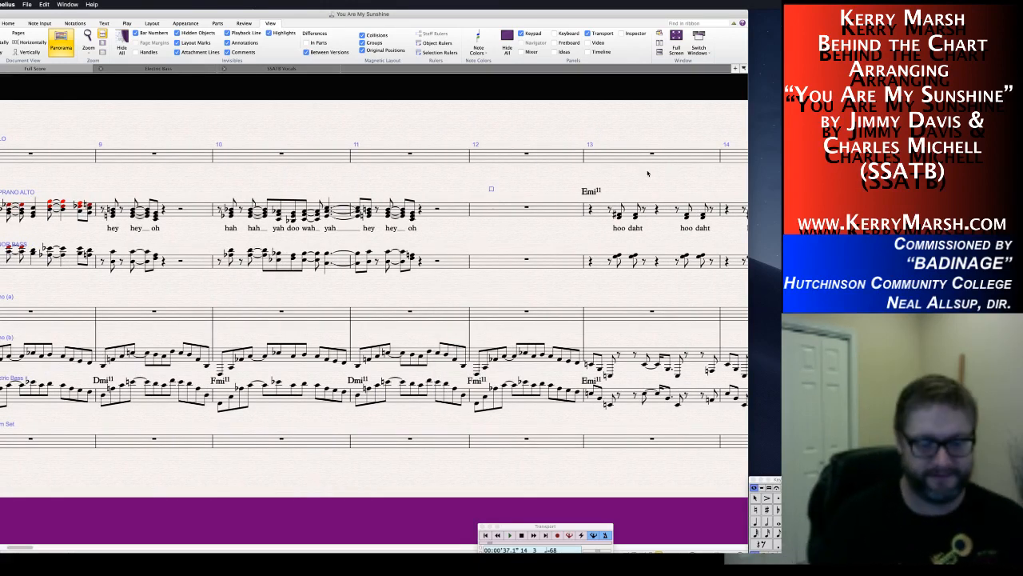
{"action": "key", "text": "ctrl+t"}
{"action": "type", "text": "something"}
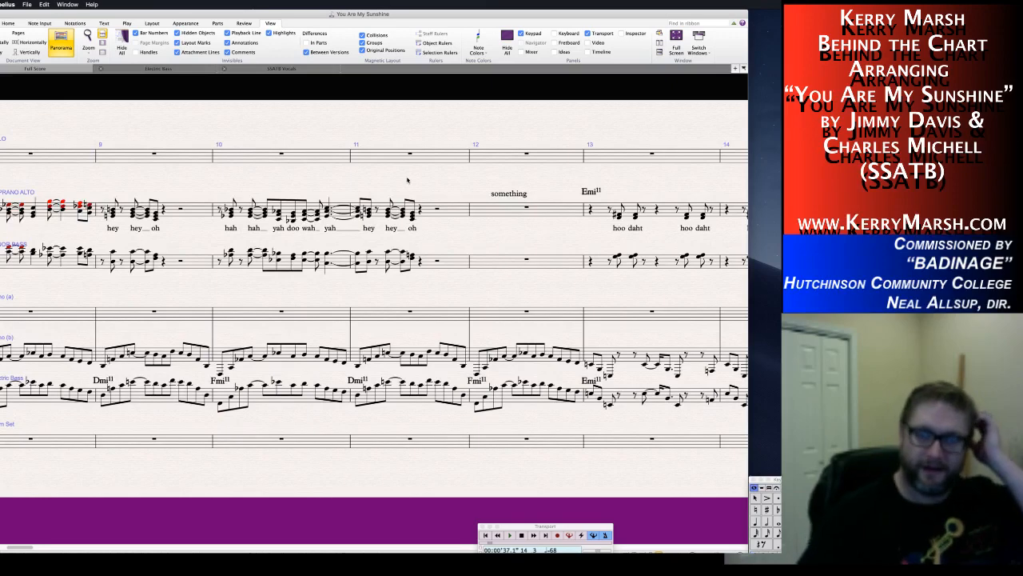
{"action": "scroll", "coordinate": [407, 180], "scroll_direction": "left", "scroll_amount": 2}
{"action": "scroll", "coordinate": [407, 180], "scroll_direction": "left", "scroll_amount": 5}
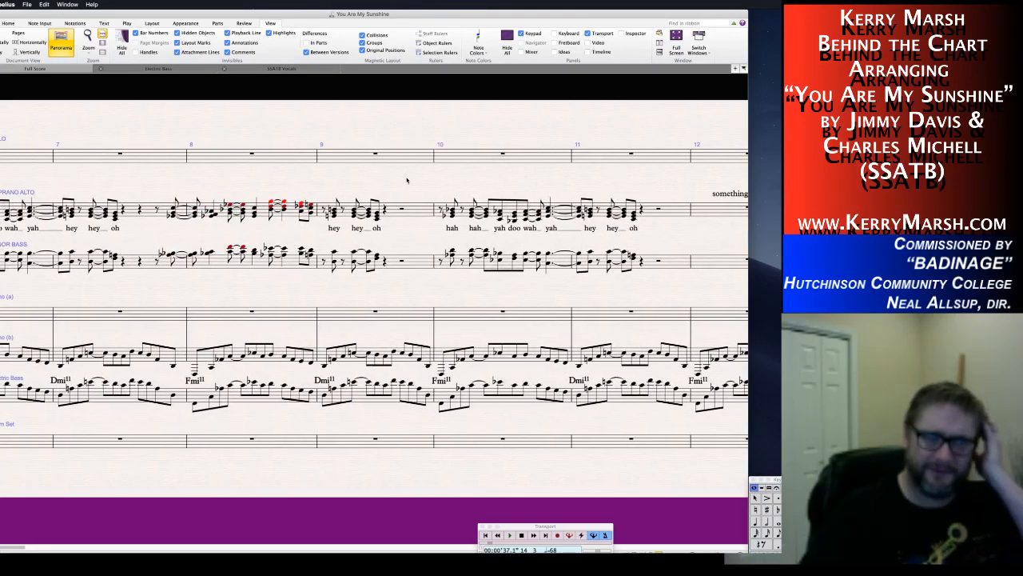
{"action": "scroll", "coordinate": [359, 244], "scroll_direction": "right", "scroll_amount": 10}
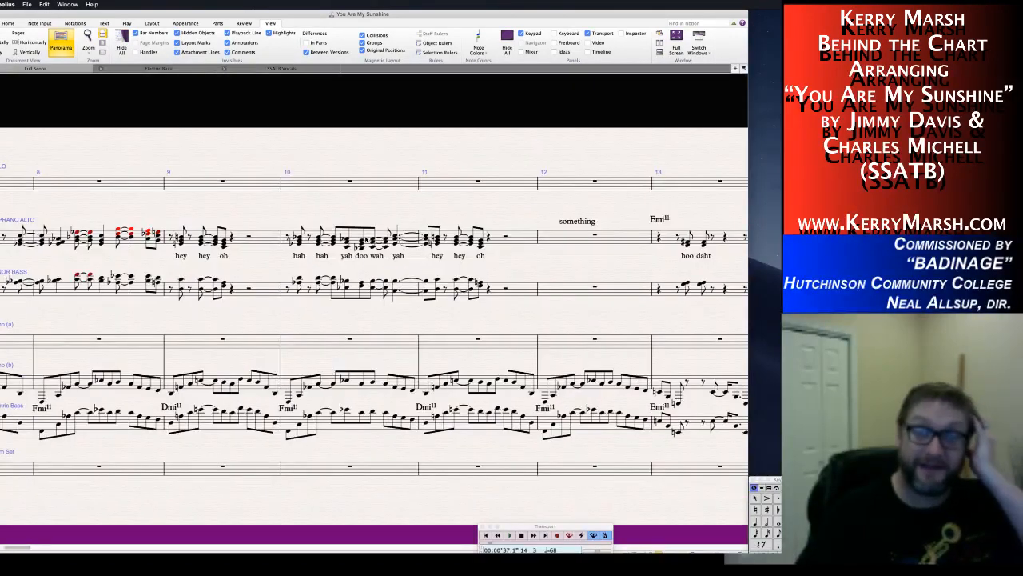
{"action": "scroll", "coordinate": [366, 239], "scroll_direction": "right", "scroll_amount": 15}
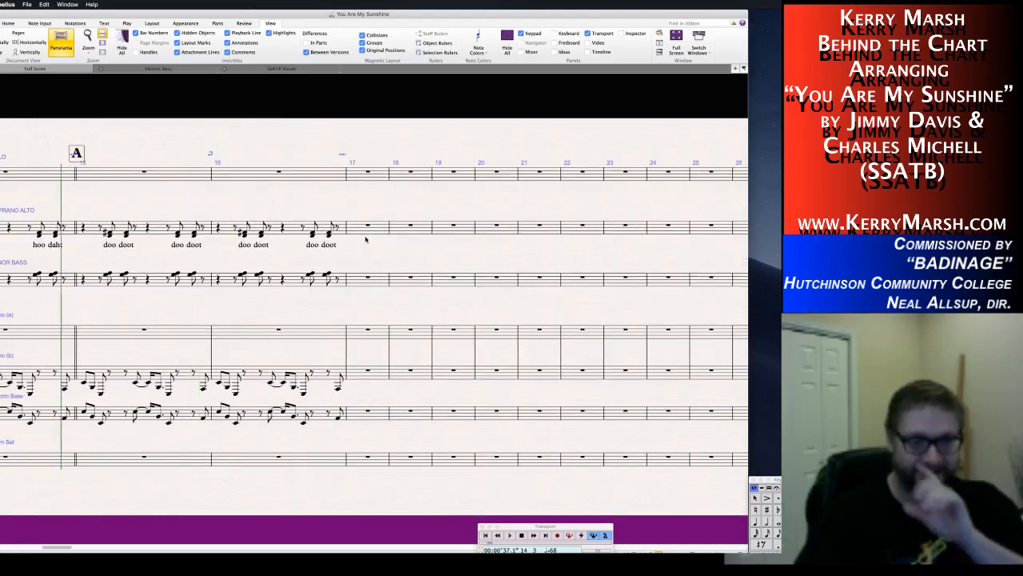
{"action": "scroll", "coordinate": [429, 229], "scroll_direction": "left", "scroll_amount": 20}
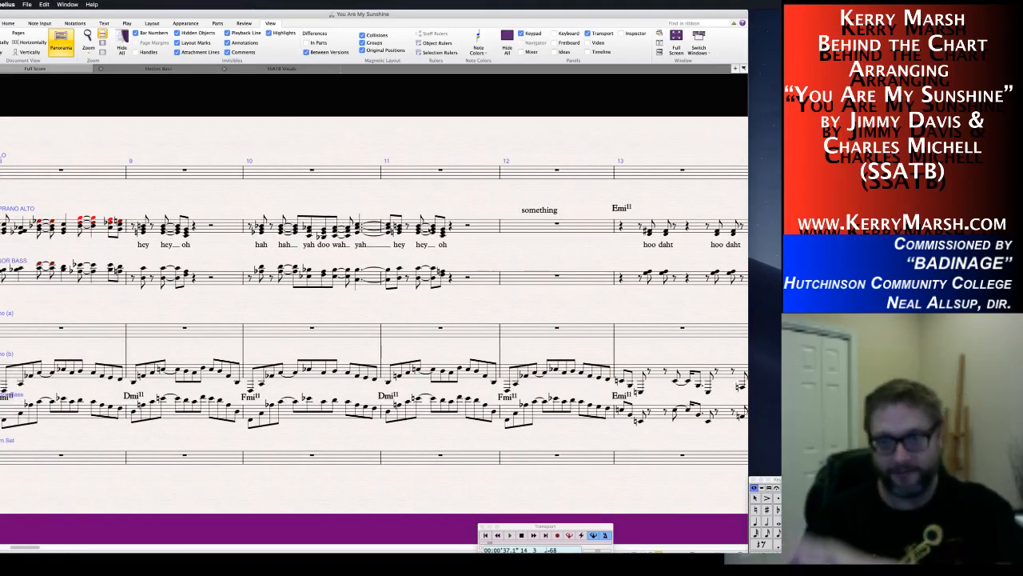
Split the bar rest in bar 14 of the solo staff into half rests, with the middle one divided into quarter rests.
{"action": "scroll", "coordinate": [350, 194], "scroll_direction": "right", "scroll_amount": 10}
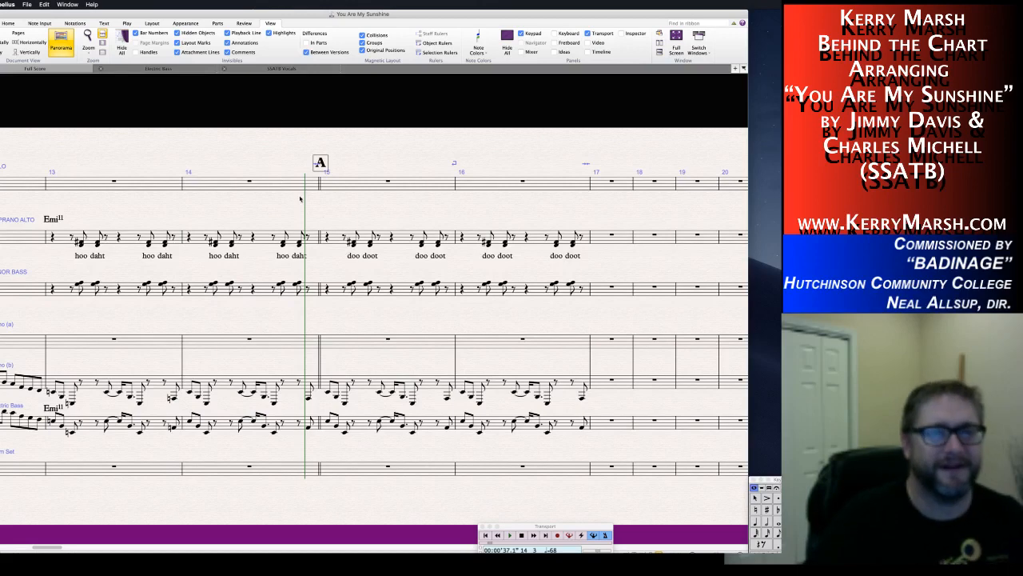
{"action": "left_click", "coordinate": [279, 184]}
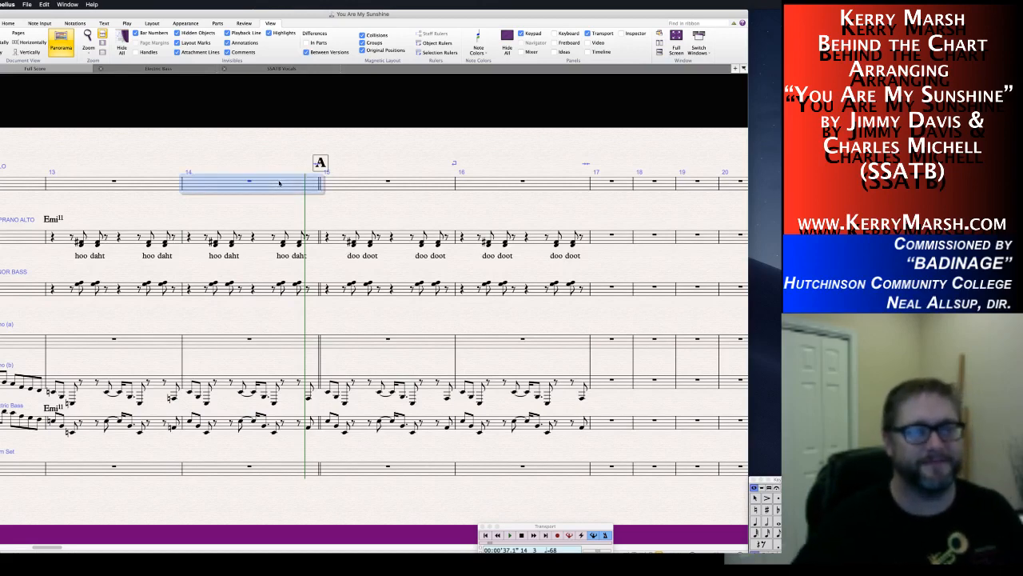
{"action": "key", "text": "5"}
{"action": "key", "text": "0"}
{"action": "key", "text": "0"}
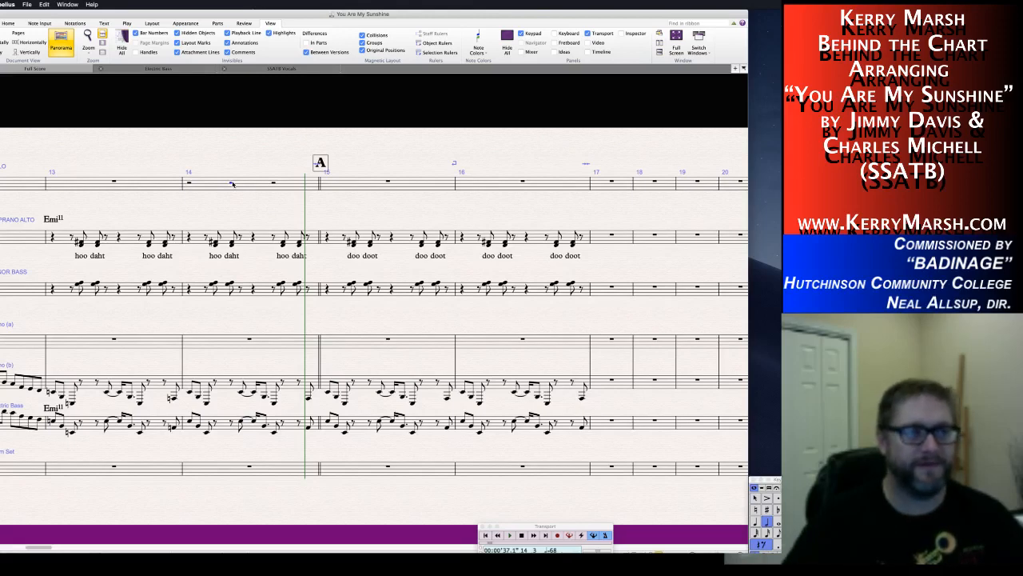
{"action": "left_click", "coordinate": [231, 184]}
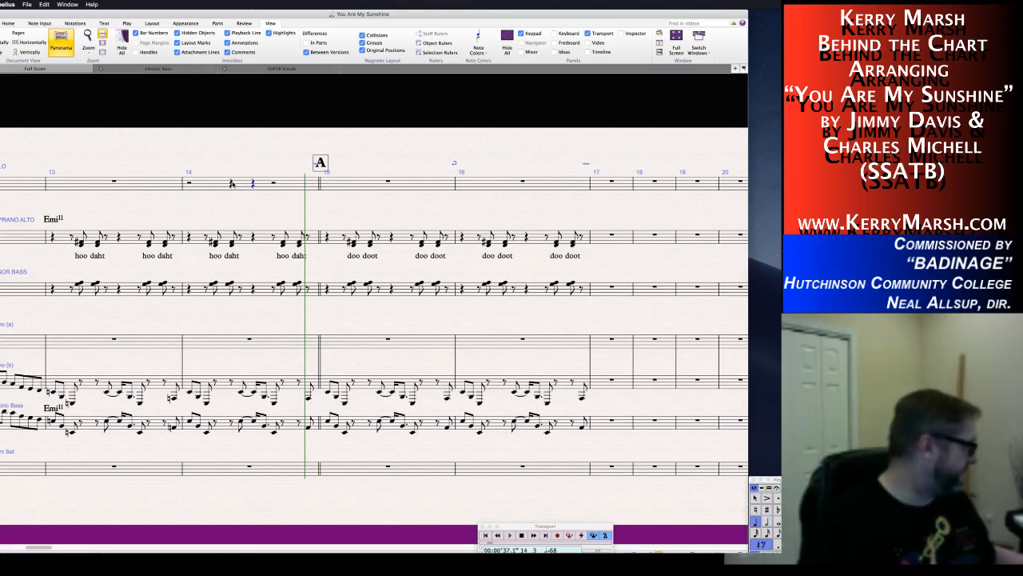
Enter the first pickup note on beat 4 of bar 14 in the solo staff, lower it an octave and make it a quarter note.
{"action": "key", "text": "3"}
{"action": "key", "text": "b"}
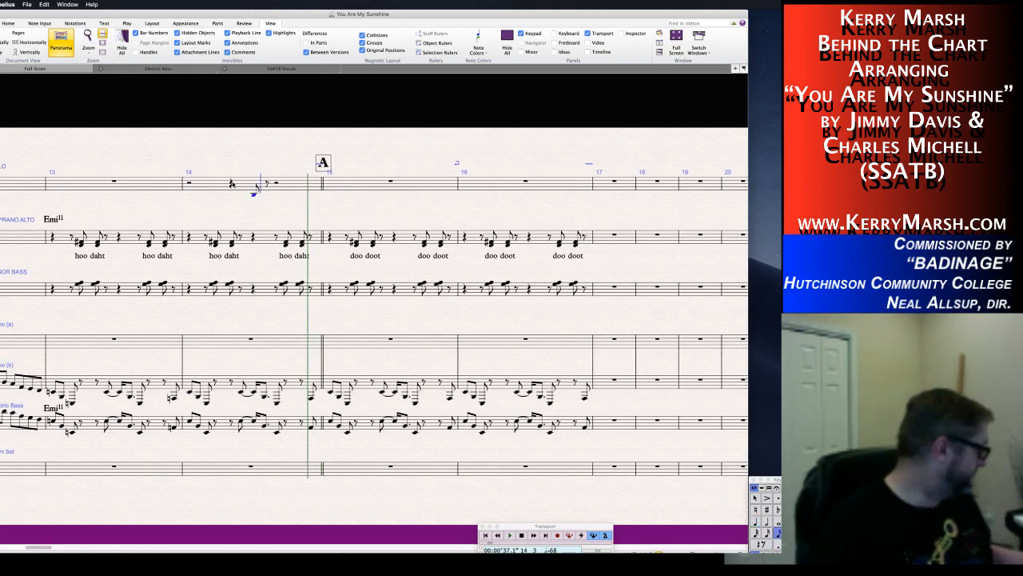
{"action": "key", "text": "super+Down"}
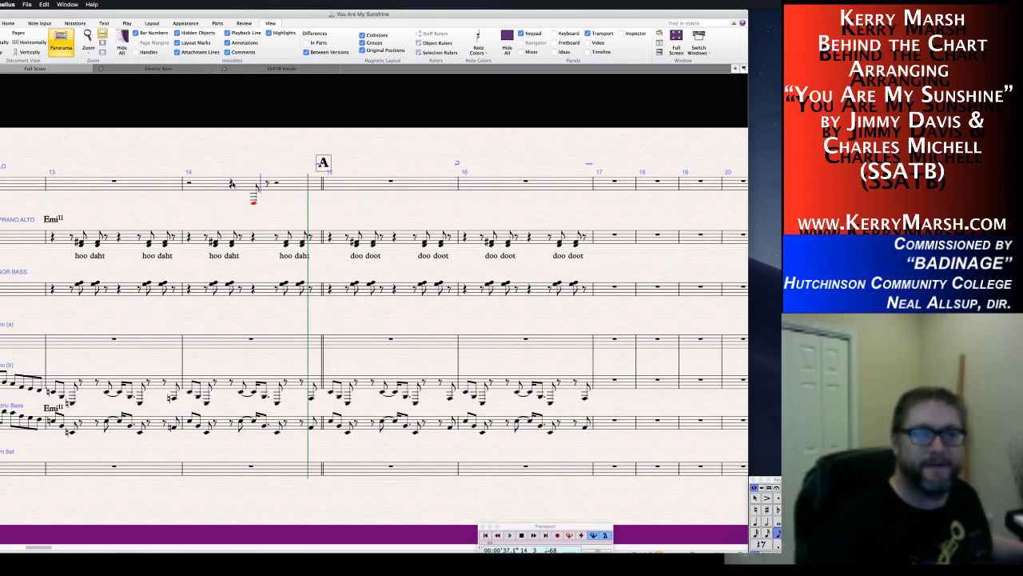
{"action": "key", "text": "Left"}
{"action": "key", "text": "Right"}
{"action": "key", "text": "4"}
Continue the solo pickup in bar 14 with a quarter-note G and eighth notes A and B, tying the B into bar 15.
{"action": "key", "text": "Right"}
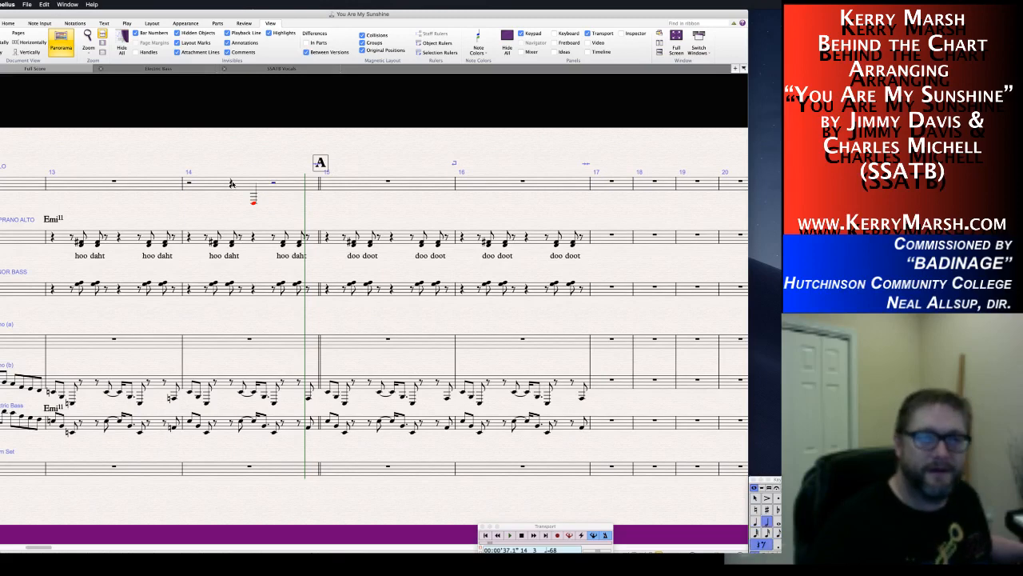
{"action": "key", "text": "4"}
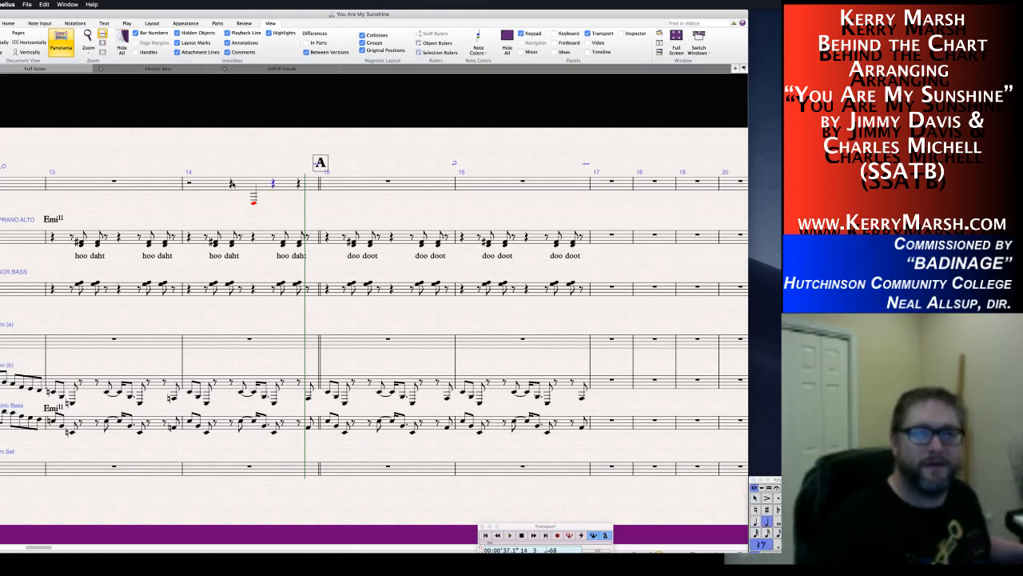
{"action": "key", "text": "g"}
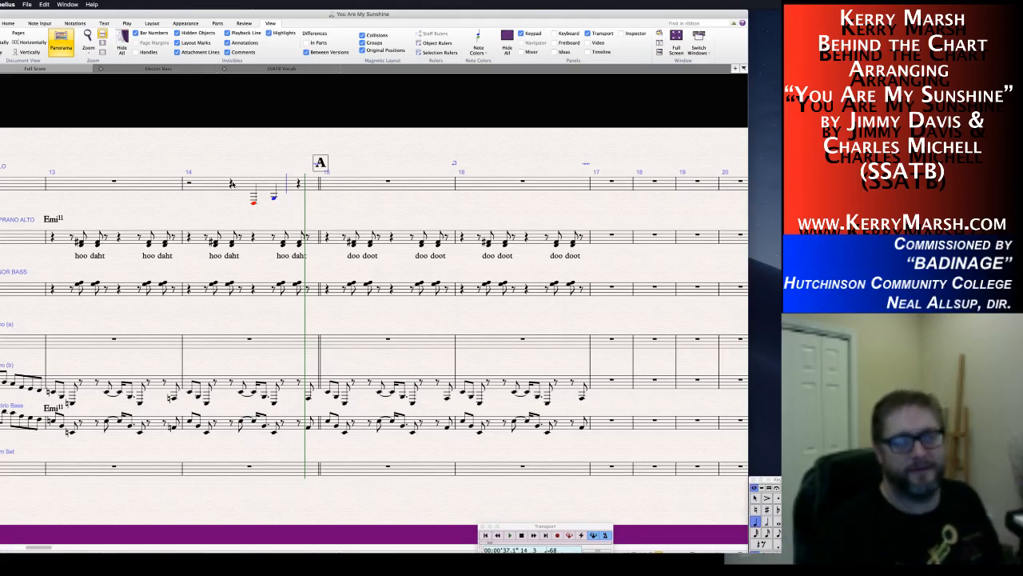
{"action": "key", "text": "3"}
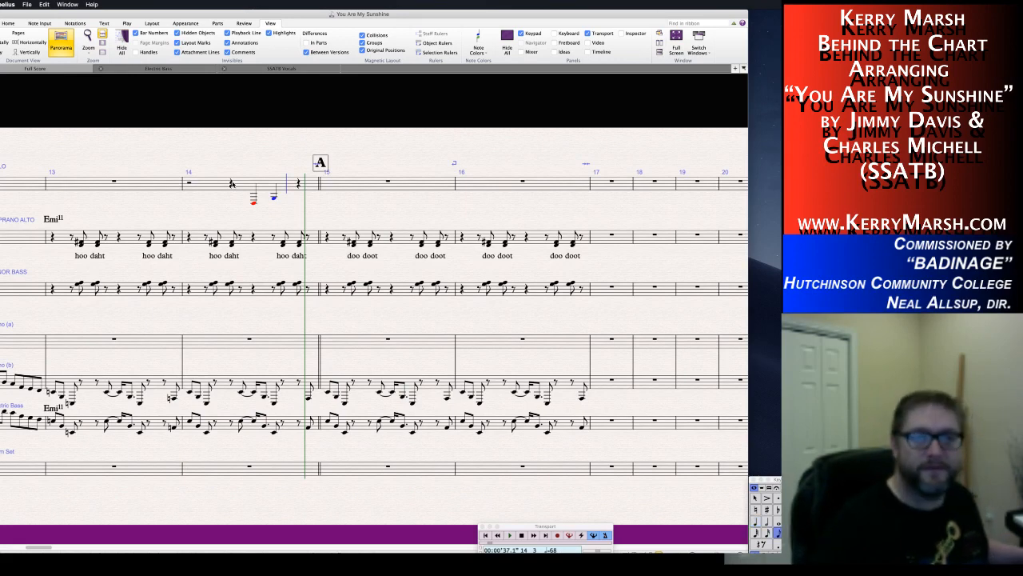
{"action": "key", "text": "a"}
{"action": "key", "text": "b"}
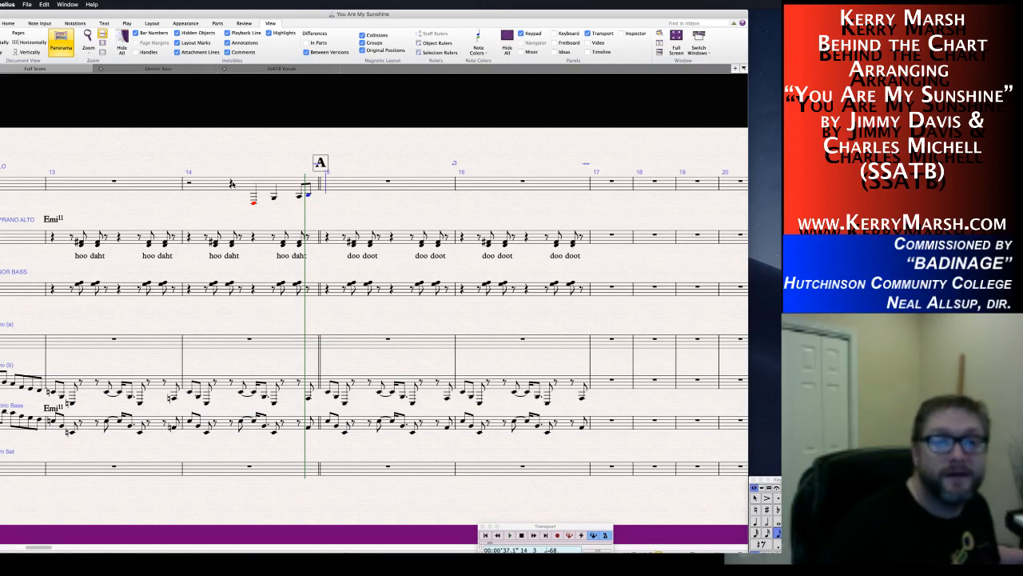
{"action": "key", "text": "Return"}
{"action": "key", "text": "4"}
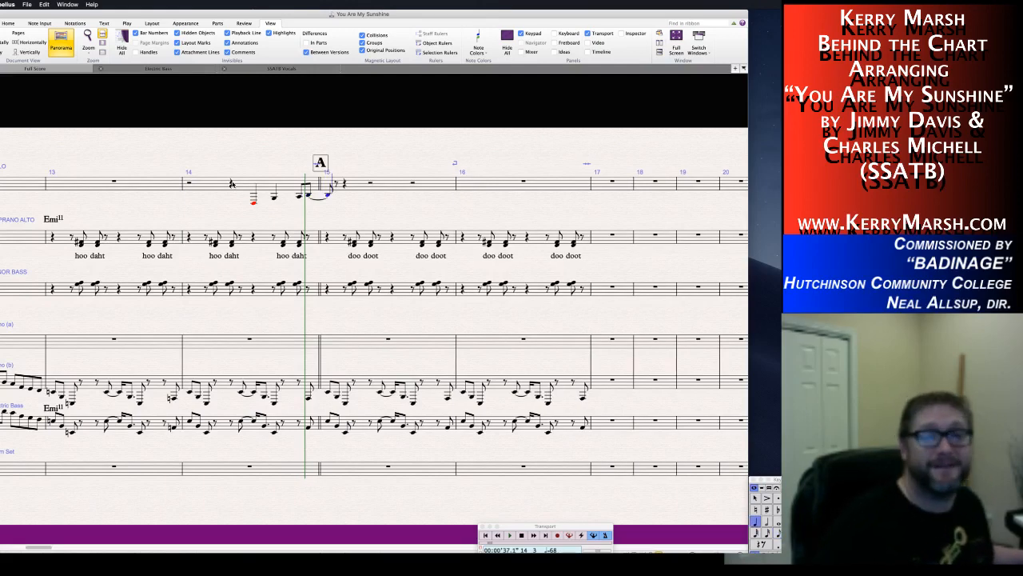
Continue the solo melody in bar 15 with a dotted quarter-note B followed by a half-note B.
{"action": "key", "text": "period"}
{"action": "key", "text": "b"}
{"action": "key", "text": "5"}
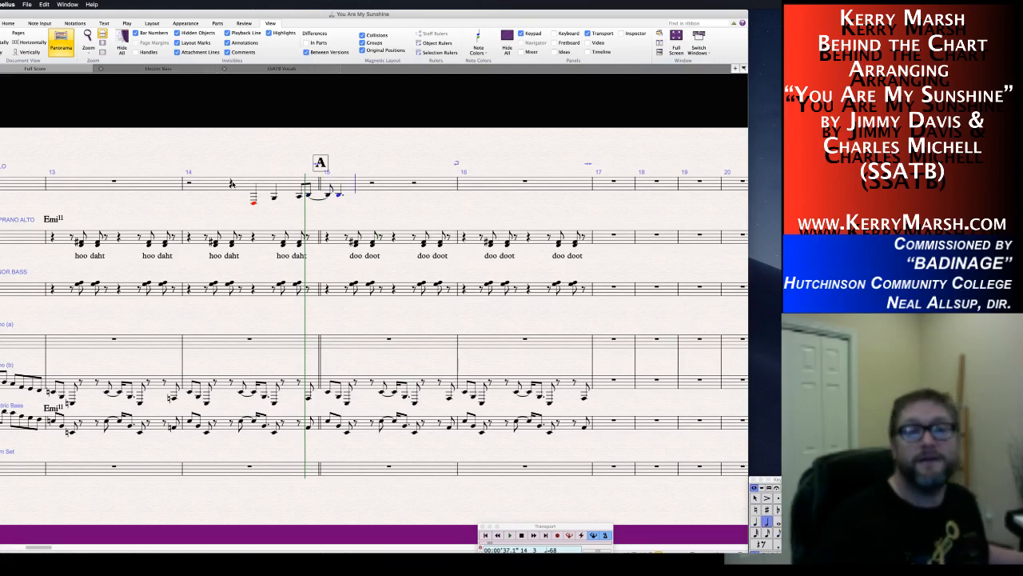
{"action": "key", "text": "b"}
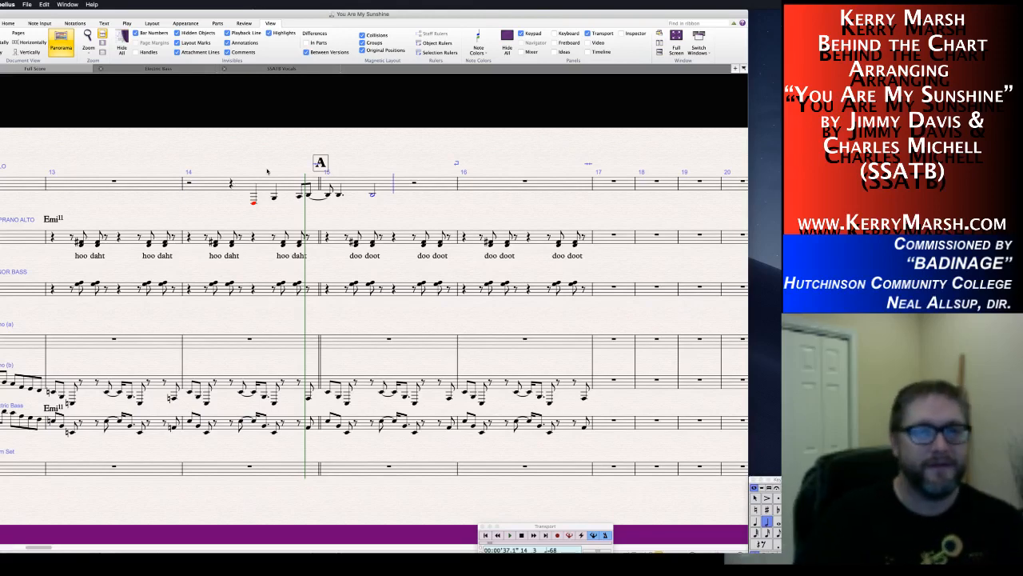
{"action": "key", "text": "Escape"}
{"action": "key", "text": "Escape"}
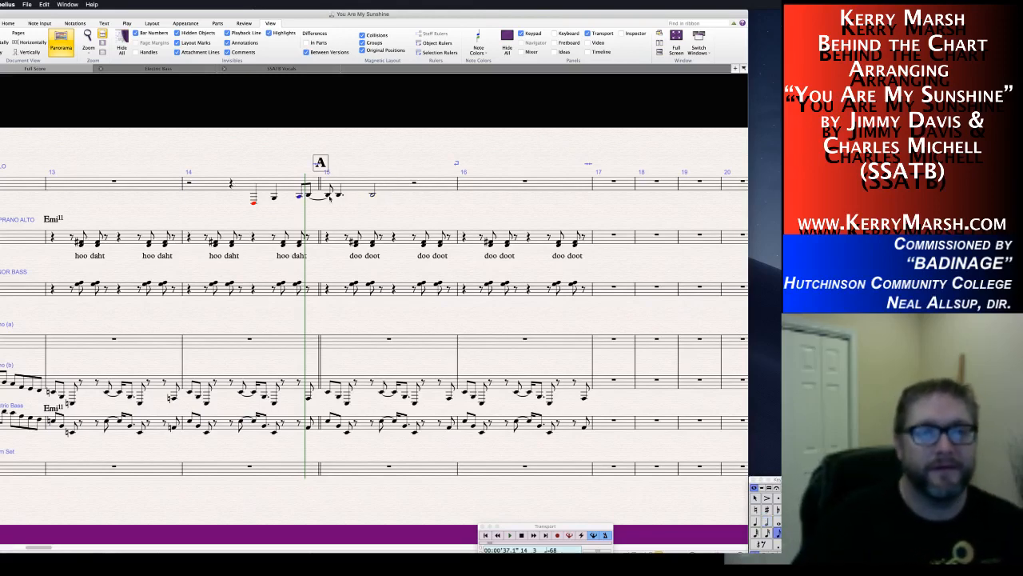
Add a slur in the solo staff from the eighth-note A in bar 14 to the tied B in bar 15.
{"action": "left_click", "coordinate": [329, 196]}
{"action": "key", "text": "shift+Left"}
{"action": "key", "text": "shift+Left"}
{"action": "key", "text": "s"}
{"action": "key", "text": "Escape"}
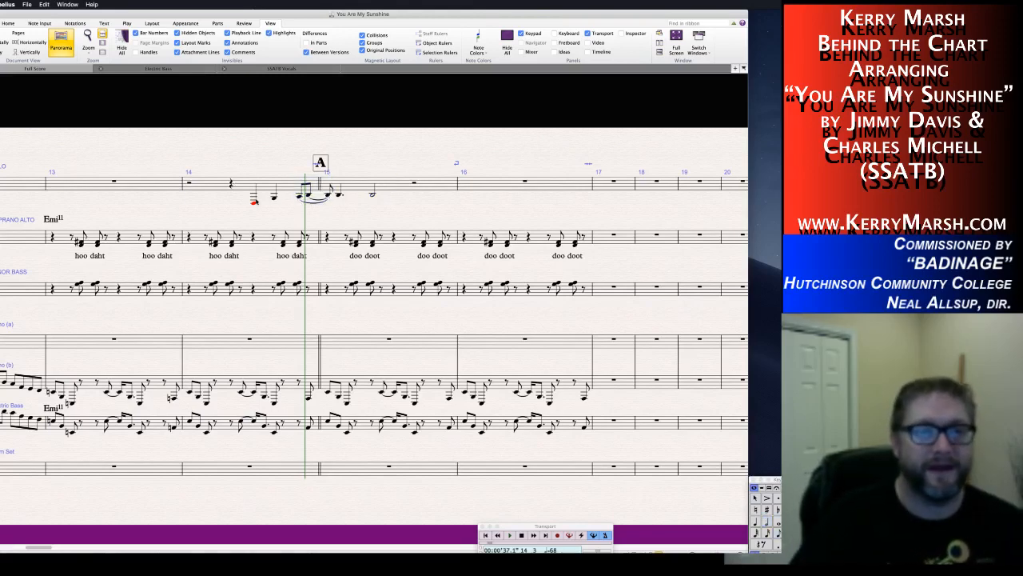
Enter the lyrics "The oth-er night, dear," under the solo melody from its first pickup note, extending "er" across the slurred notes.
{"action": "left_click", "coordinate": [253, 202]}
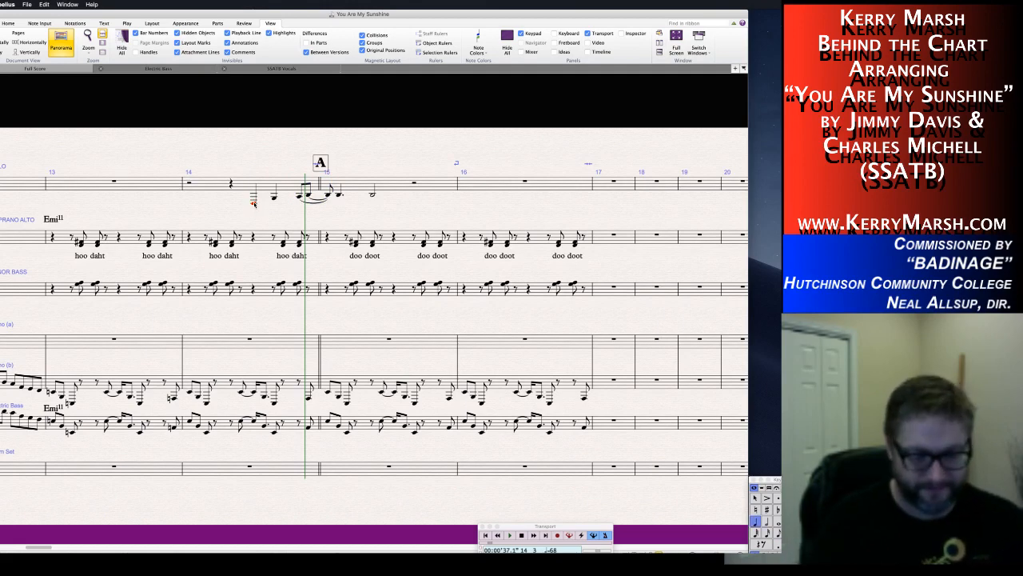
{"action": "type", "text": "The "}
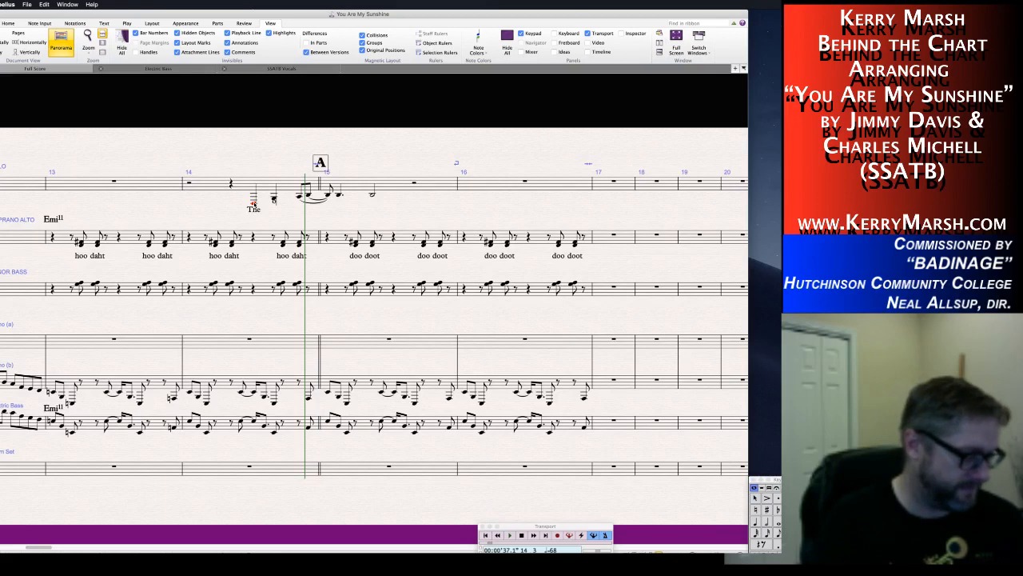
{"action": "type", "text": "oth - er"}
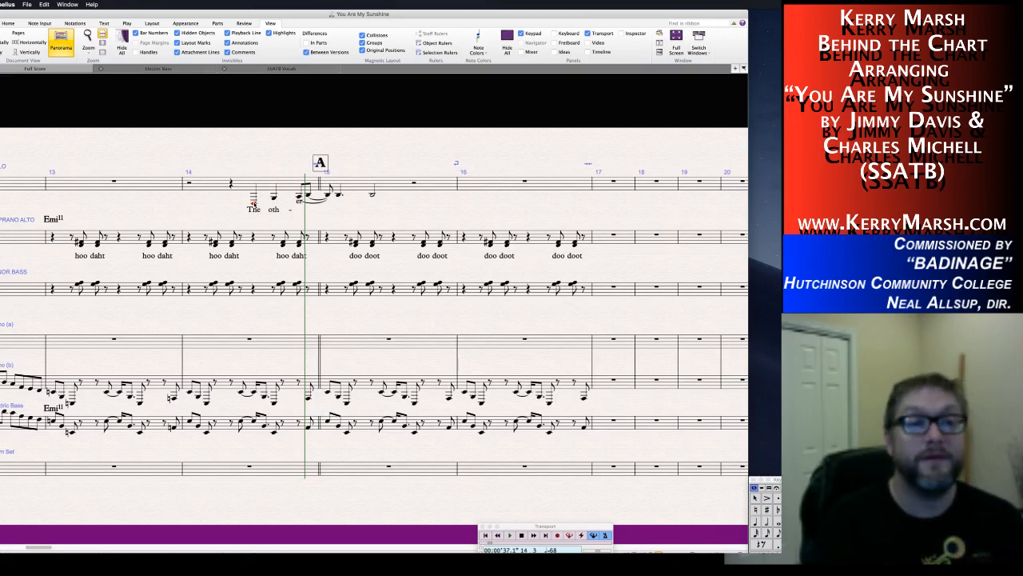
{"action": "key", "text": "space"}
{"action": "key", "text": "space"}
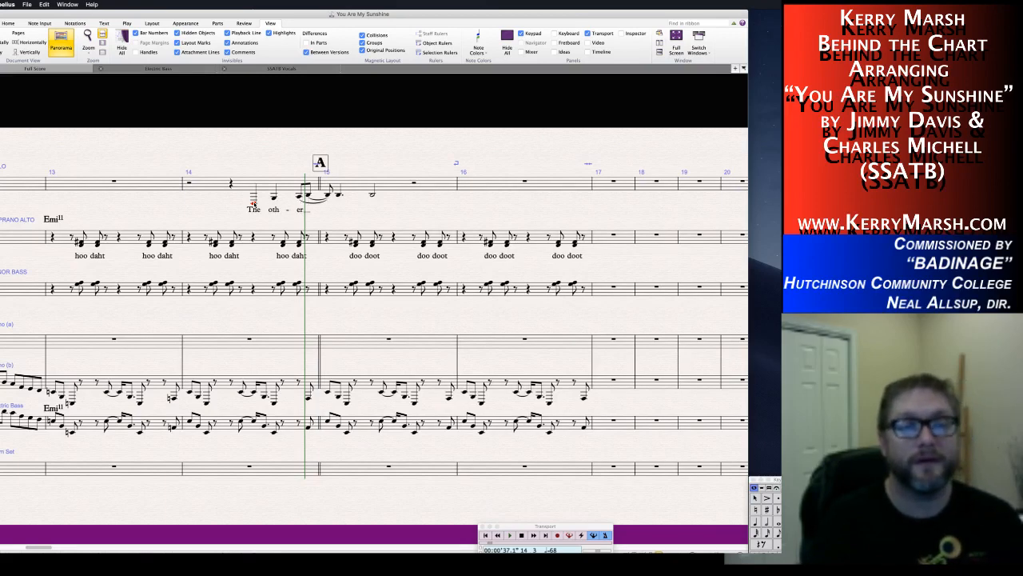
{"action": "type", "text": "night"}
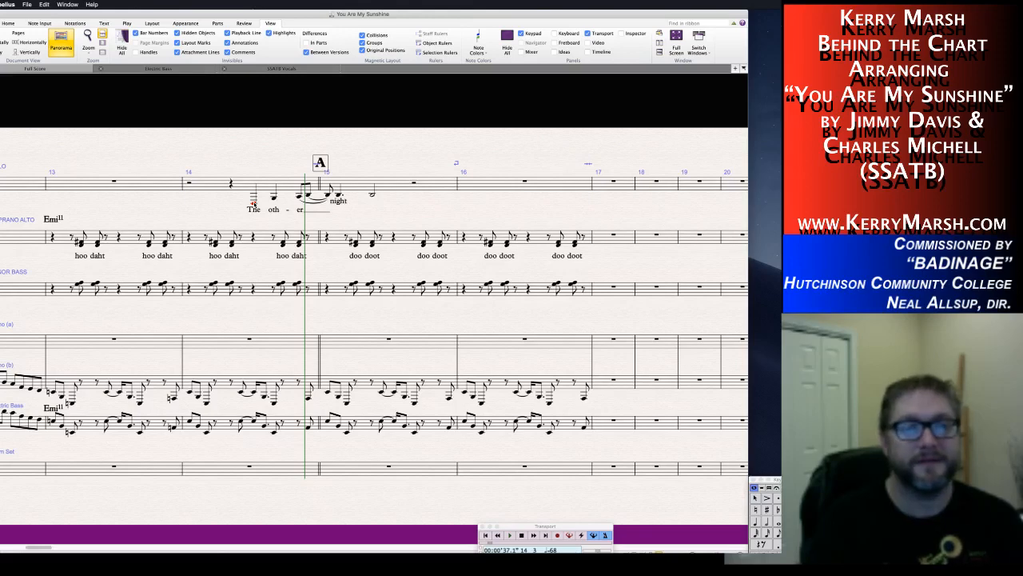
{"action": "key", "text": "space"}
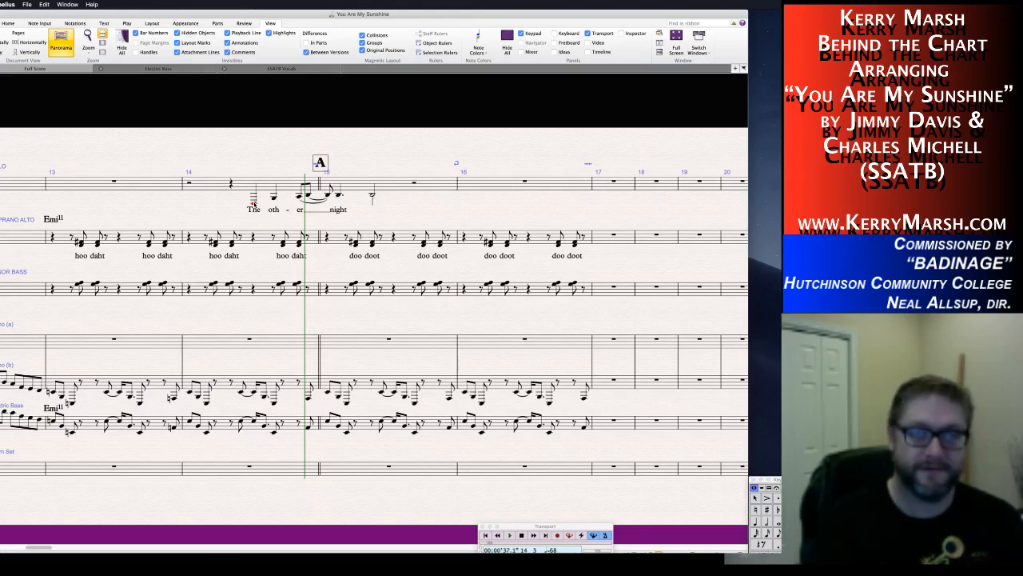
{"action": "type", "text": ","}
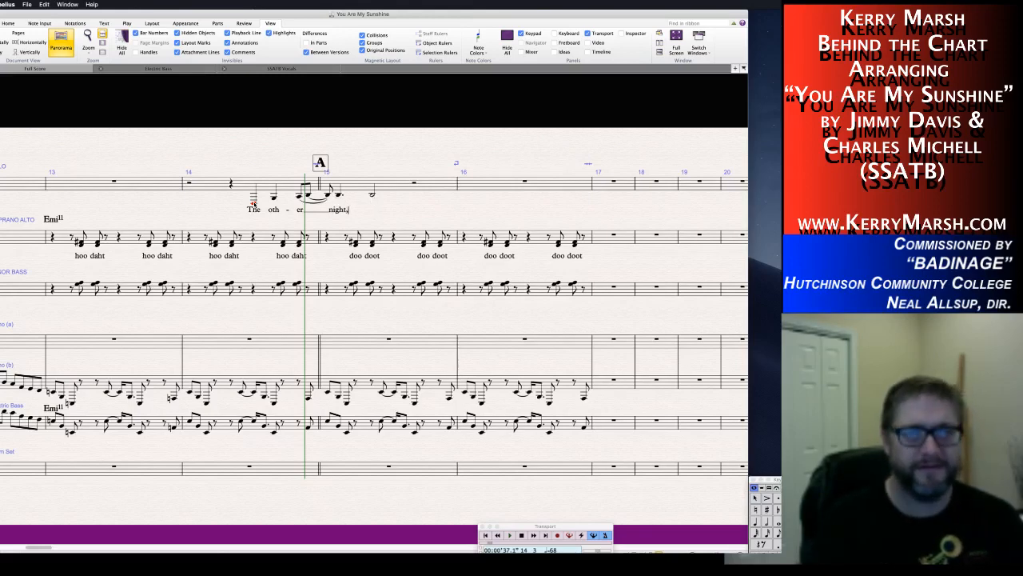
{"action": "key", "text": "space"}
{"action": "type", "text": "dear,"}
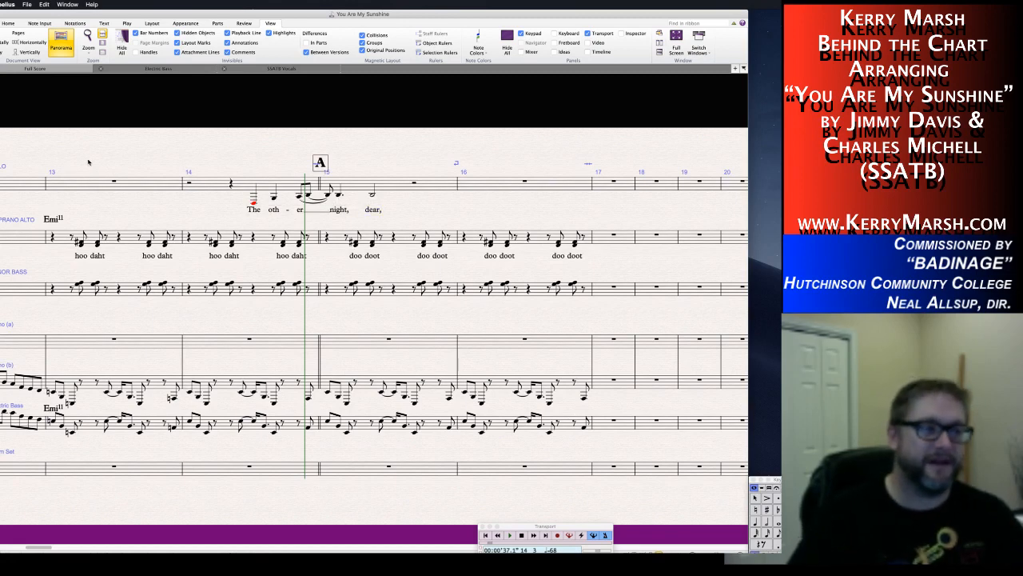
Change the solo staff's clef at bar 1 to a bass clef and return to the melody around section A.
{"action": "scroll", "coordinate": [88, 162], "scroll_direction": "left", "scroll_amount": 18}
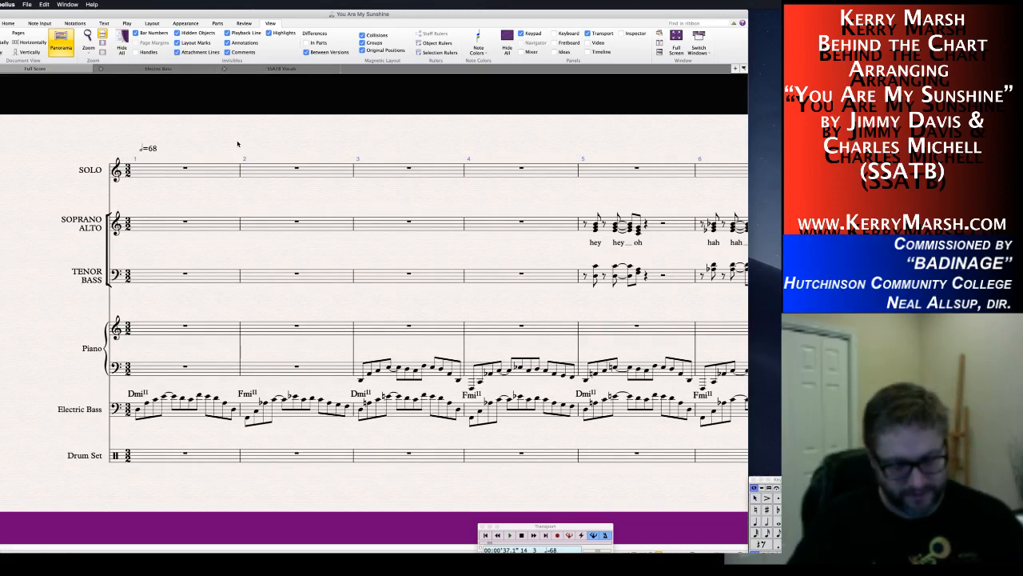
{"action": "key", "text": "q"}
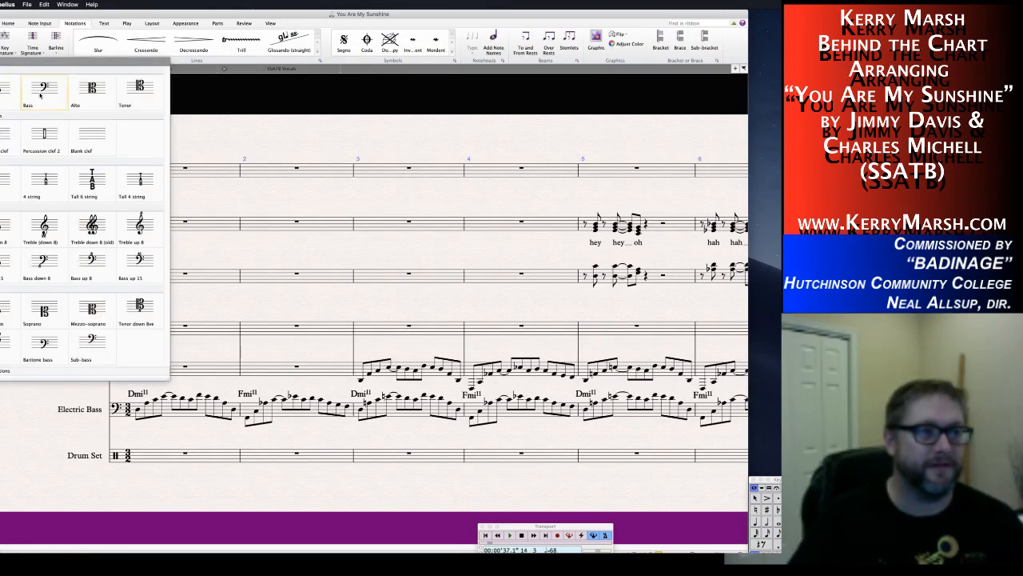
{"action": "key", "text": "Escape"}
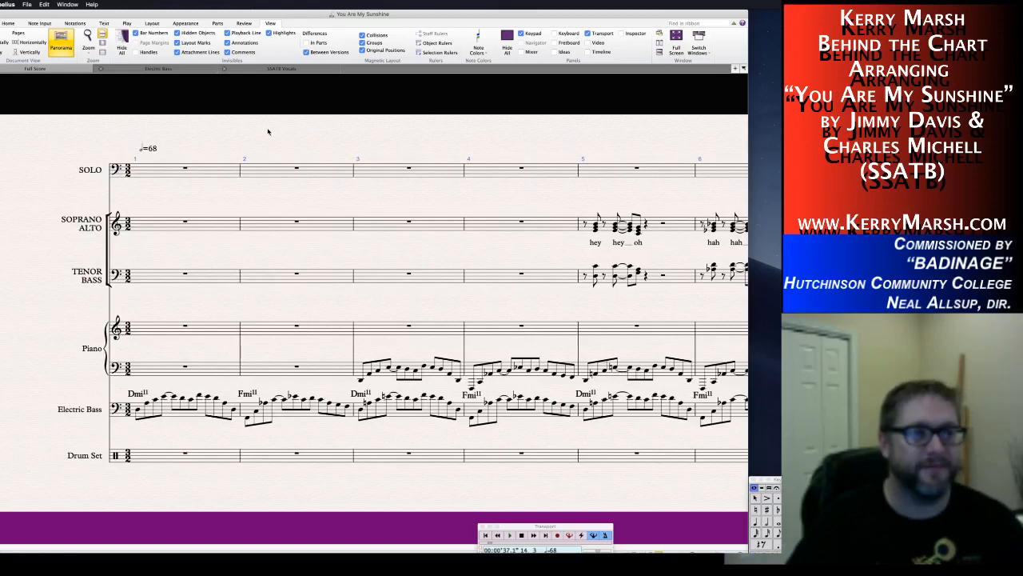
{"action": "scroll", "coordinate": [295, 134], "scroll_direction": "right", "scroll_amount": 10}
{"action": "scroll", "coordinate": [294, 137], "scroll_direction": "right", "scroll_amount": 8}
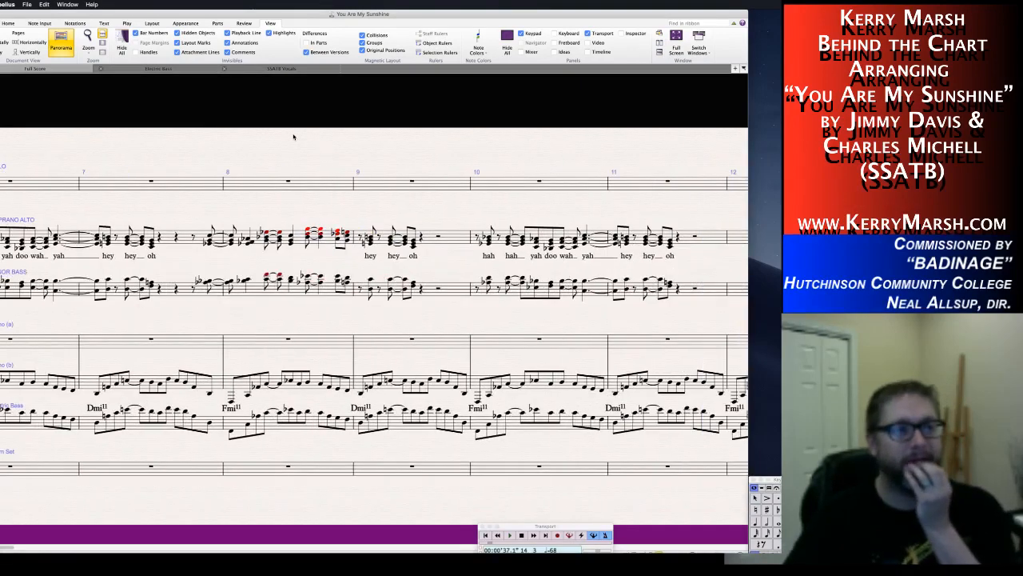
{"action": "scroll", "coordinate": [293, 137], "scroll_direction": "right", "scroll_amount": 10}
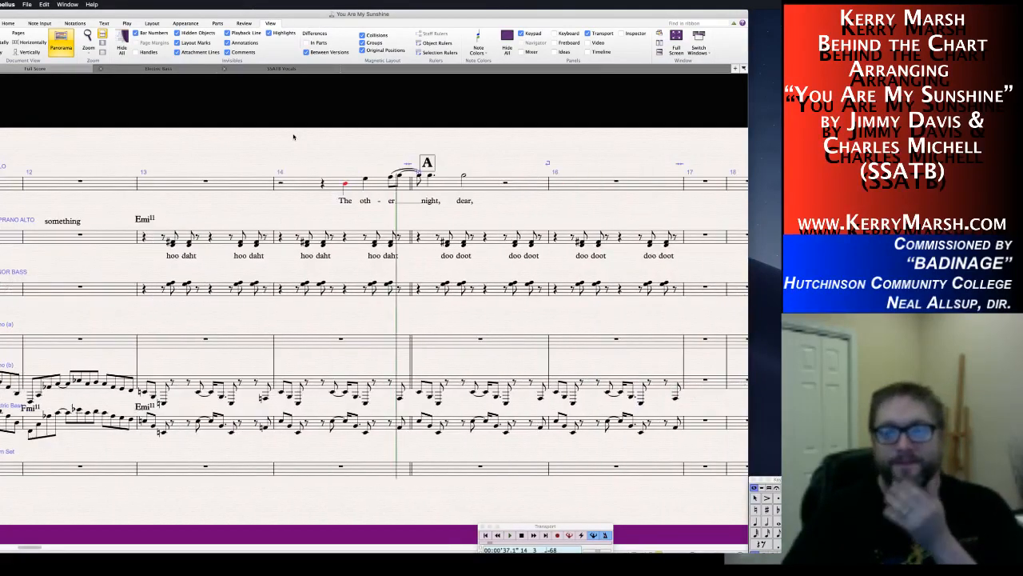
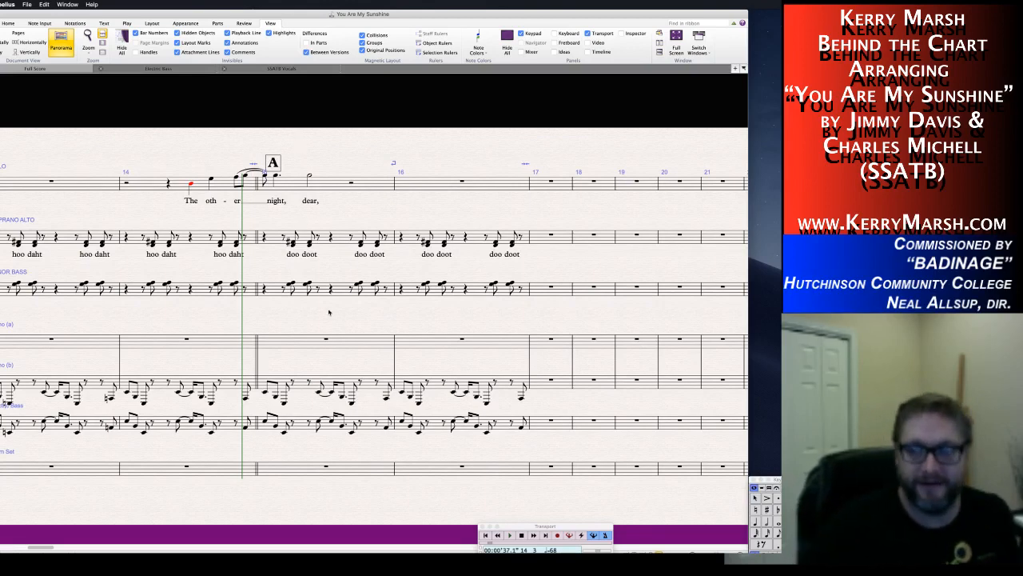
Play back the introduction from the Soprano Alto entrance in bar 5 through the end of bar 8.
{"action": "scroll", "coordinate": [328, 312], "scroll_direction": "left", "scroll_amount": 5}
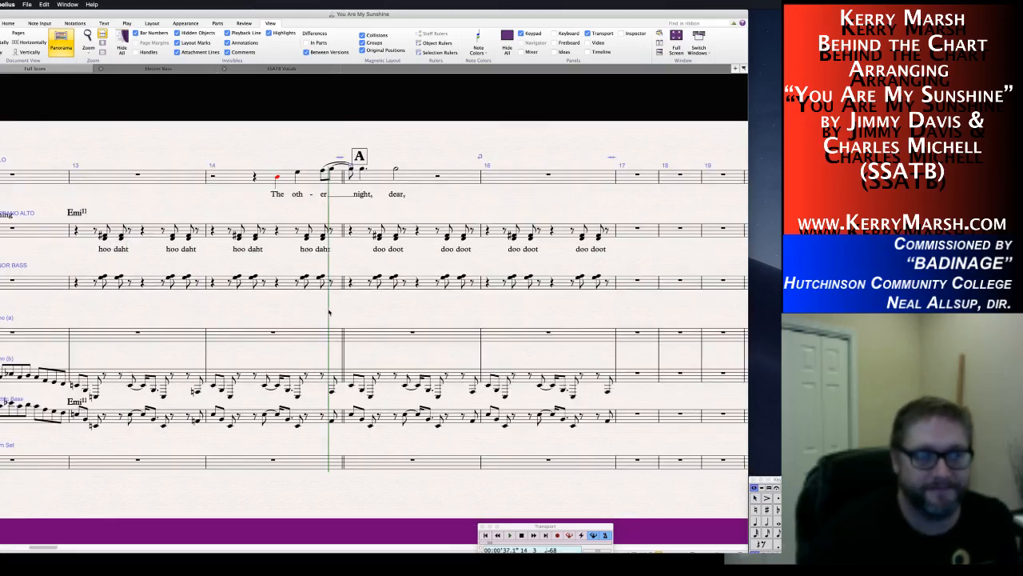
{"action": "scroll", "coordinate": [329, 313], "scroll_direction": "left", "scroll_amount": 2}
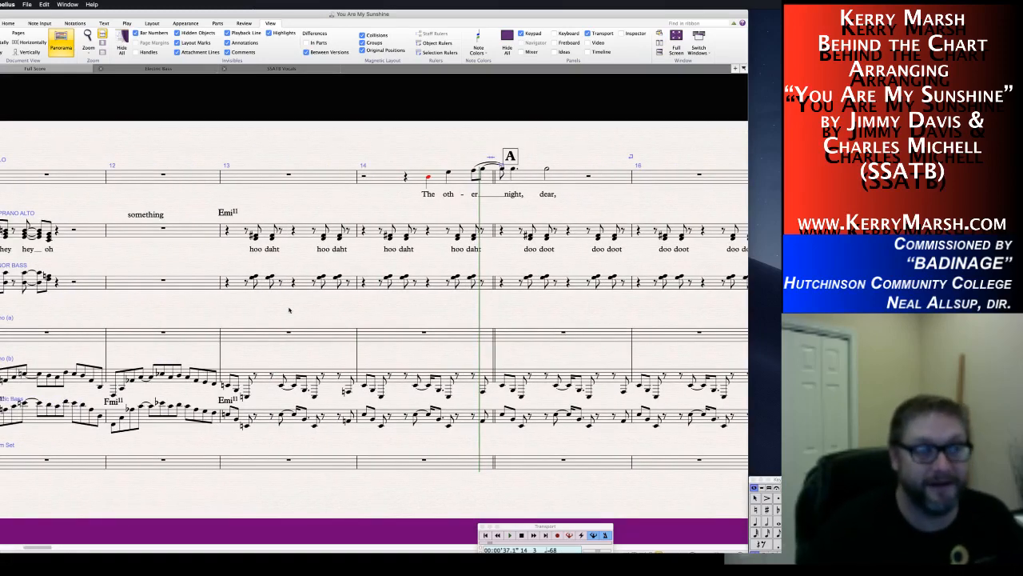
{"action": "scroll", "coordinate": [289, 310], "scroll_direction": "left", "scroll_amount": 8}
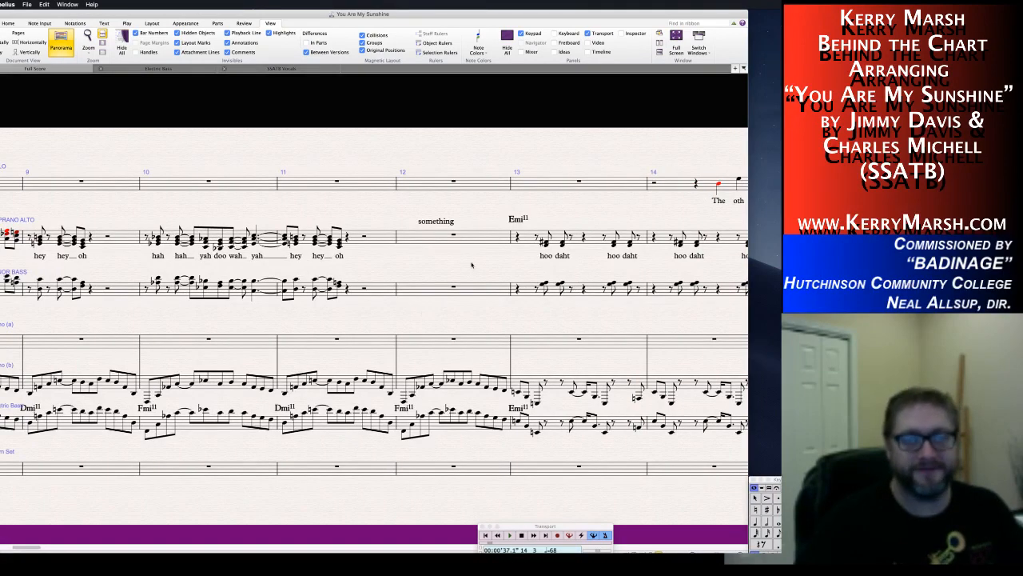
{"action": "scroll", "coordinate": [396, 277], "scroll_direction": "left", "scroll_amount": 15}
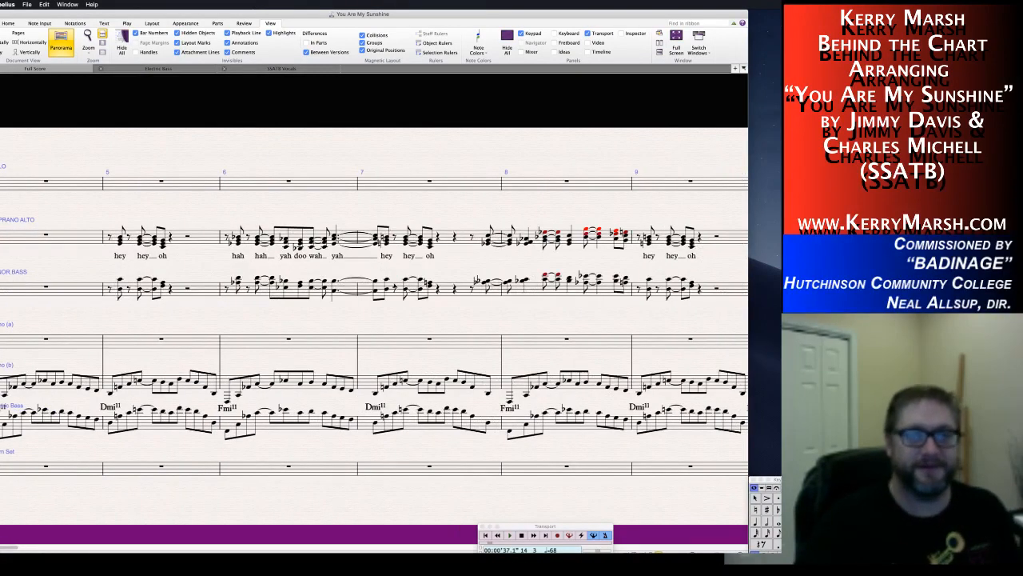
{"action": "scroll", "coordinate": [213, 334], "scroll_direction": "right", "scroll_amount": 2}
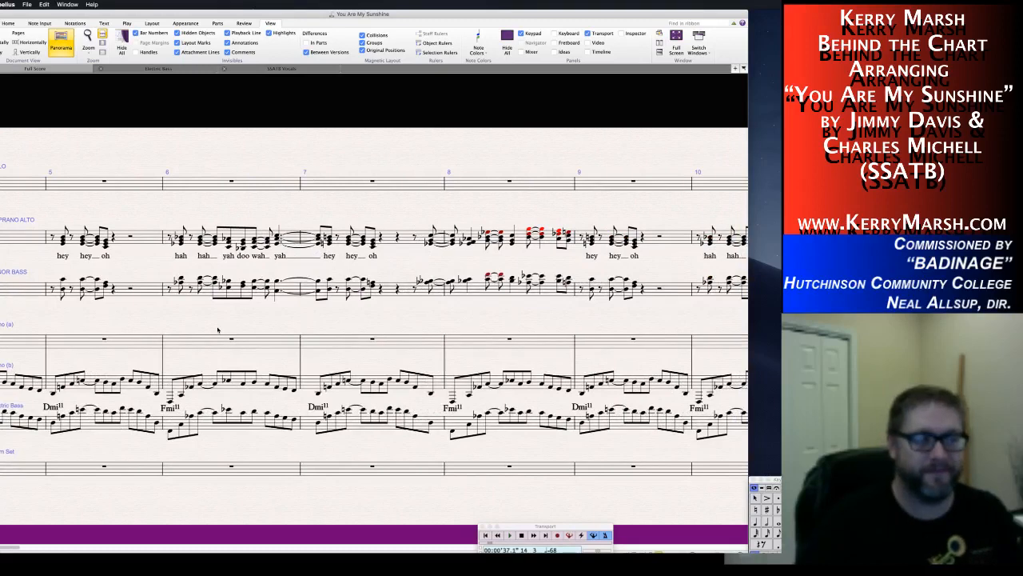
{"action": "left_click", "coordinate": [54, 236]}
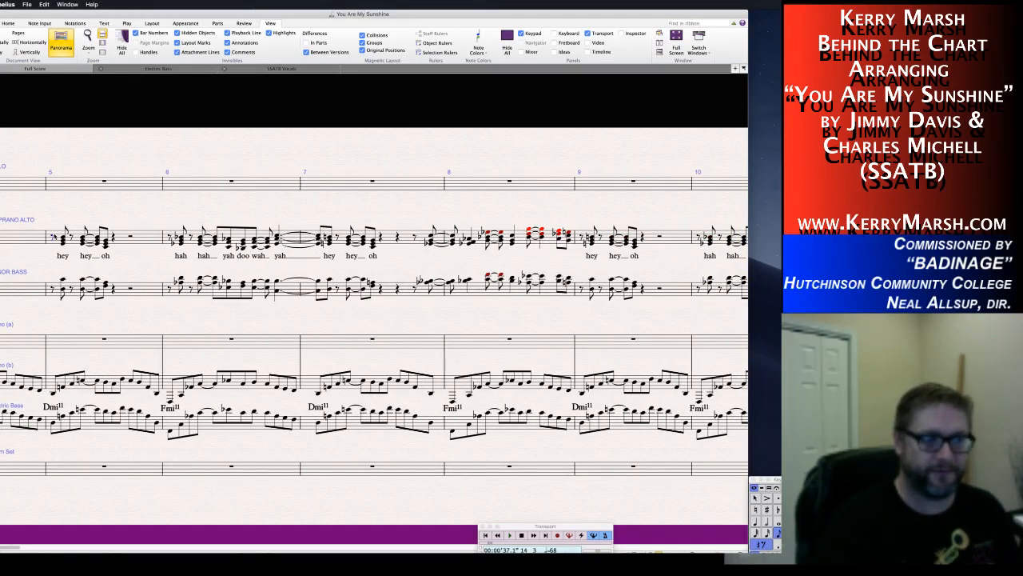
{"action": "key", "text": "p"}
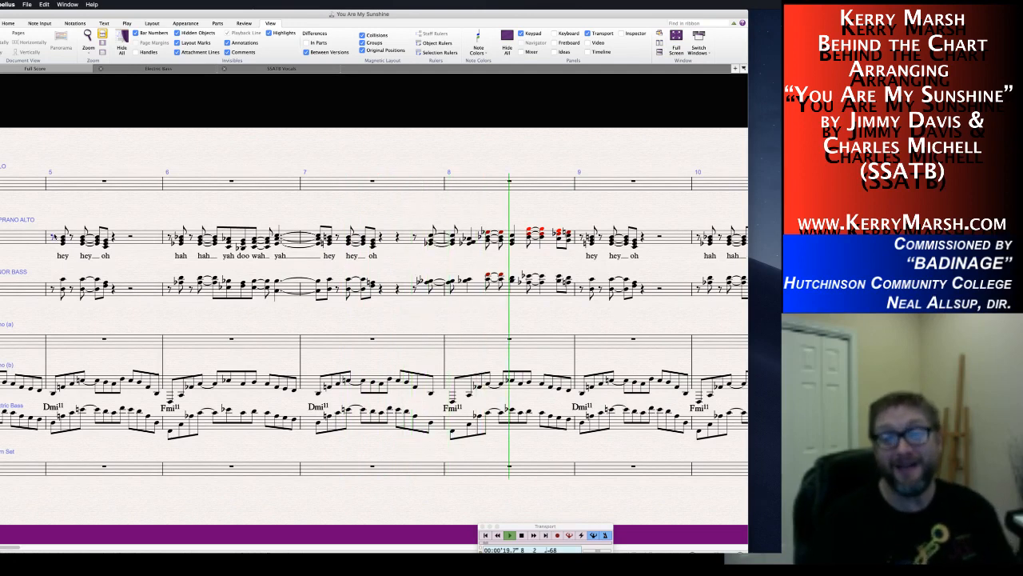
{"action": "key", "text": "space"}
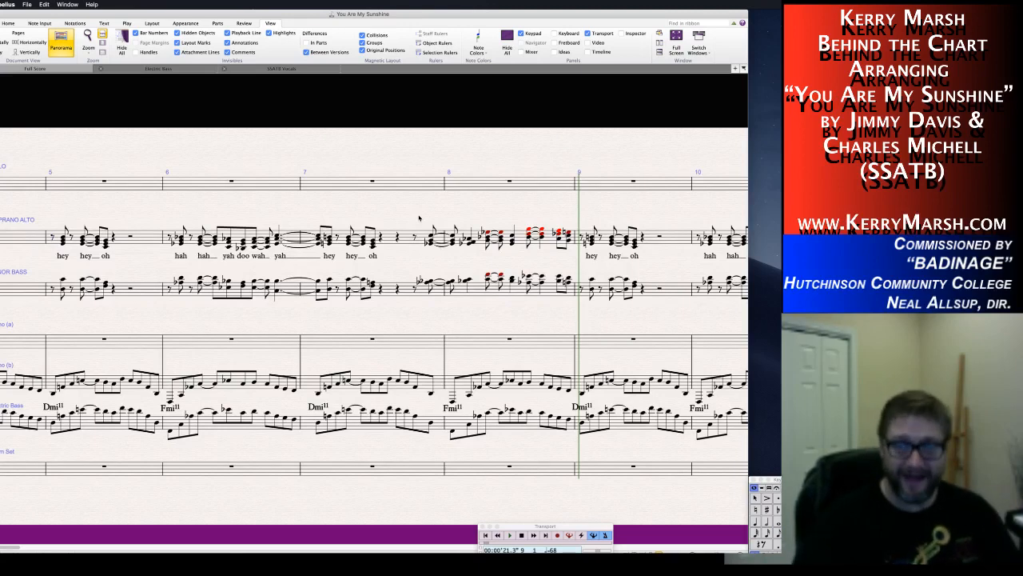
Enter the Soprano Alto lyrics "hey yoo wah" from the last chord of bar 7 into bar 8, extending "hey" and "wah".
{"action": "left_click", "coordinate": [431, 236]}
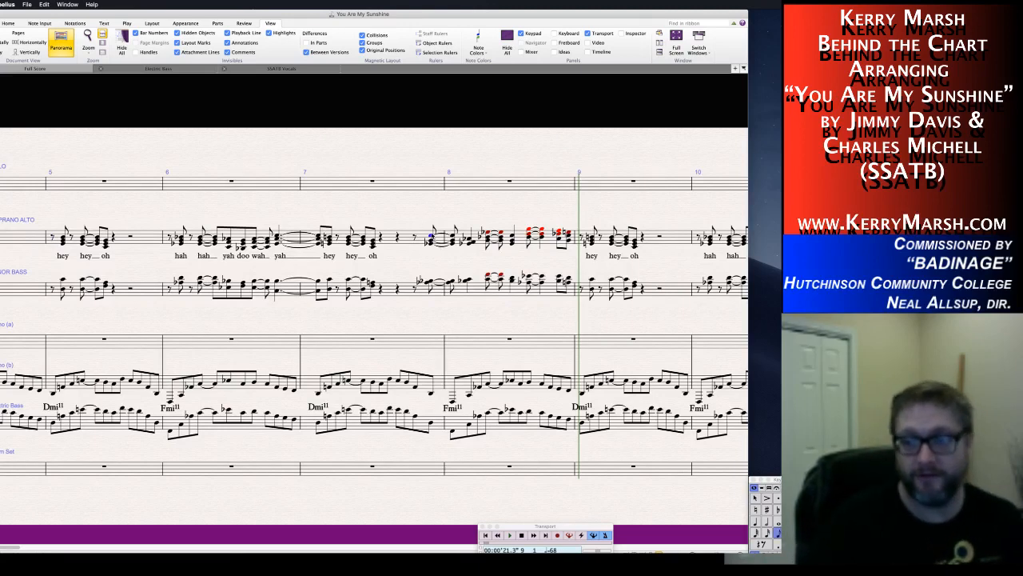
{"action": "key", "text": "ctrl+l"}
{"action": "type", "text": "hey"}
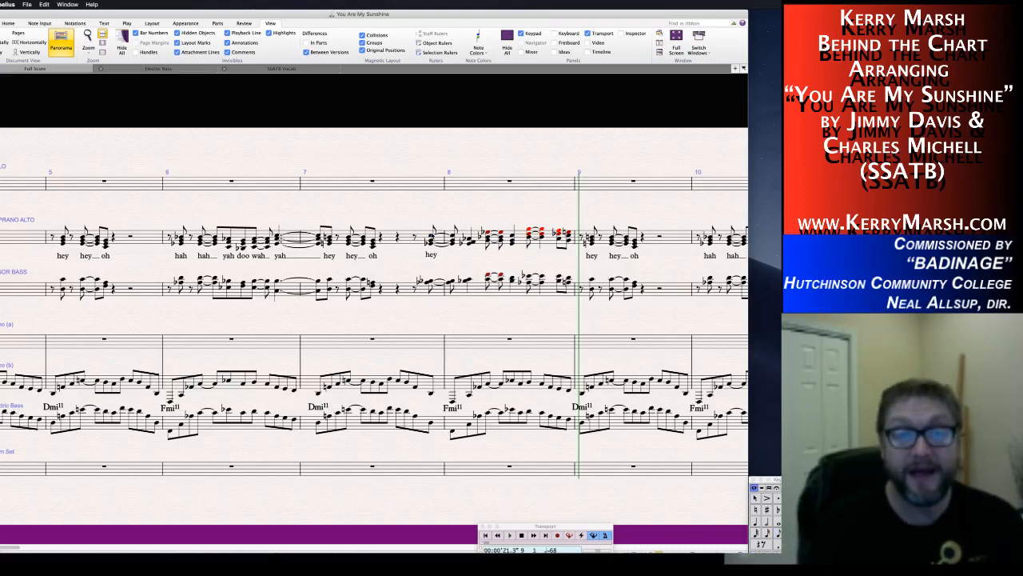
{"action": "key", "text": "space"}
{"action": "key", "text": "space"}
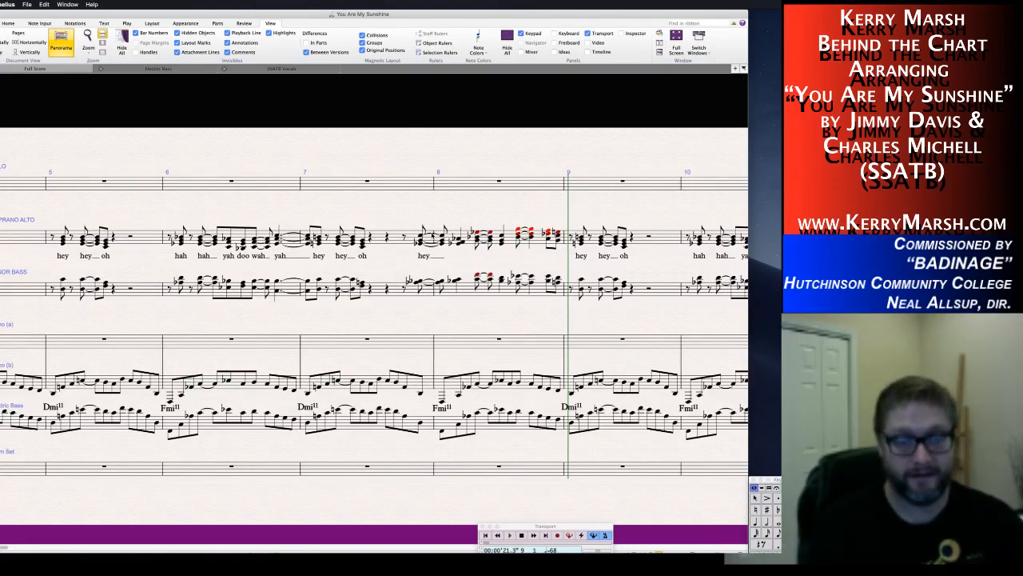
{"action": "type", "text": "yoo"}
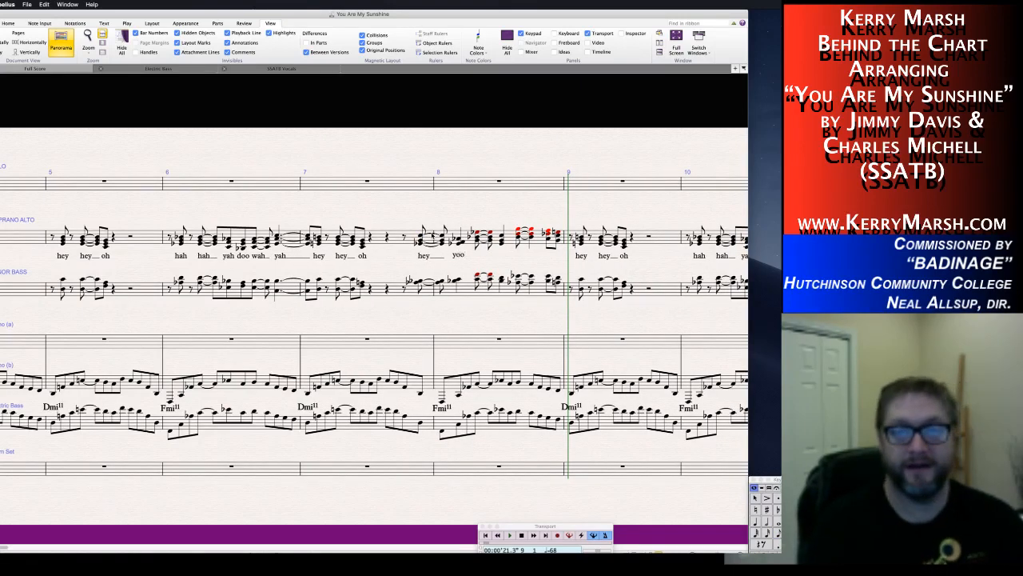
{"action": "key", "text": "space"}
{"action": "type", "text": "wah"}
{"action": "key", "text": "space"}
{"action": "key", "text": "space"}
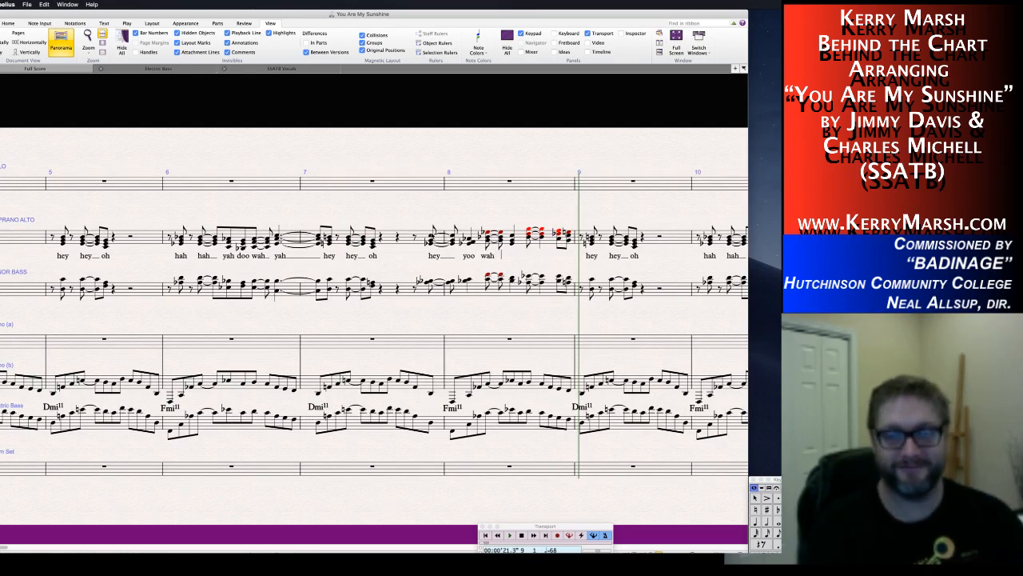
Continue the Soprano Alto lyrics in bar 8 with "yoo wah yoo daht", extending "wah" over its tied notes.
{"action": "type", "text": "yoo"}
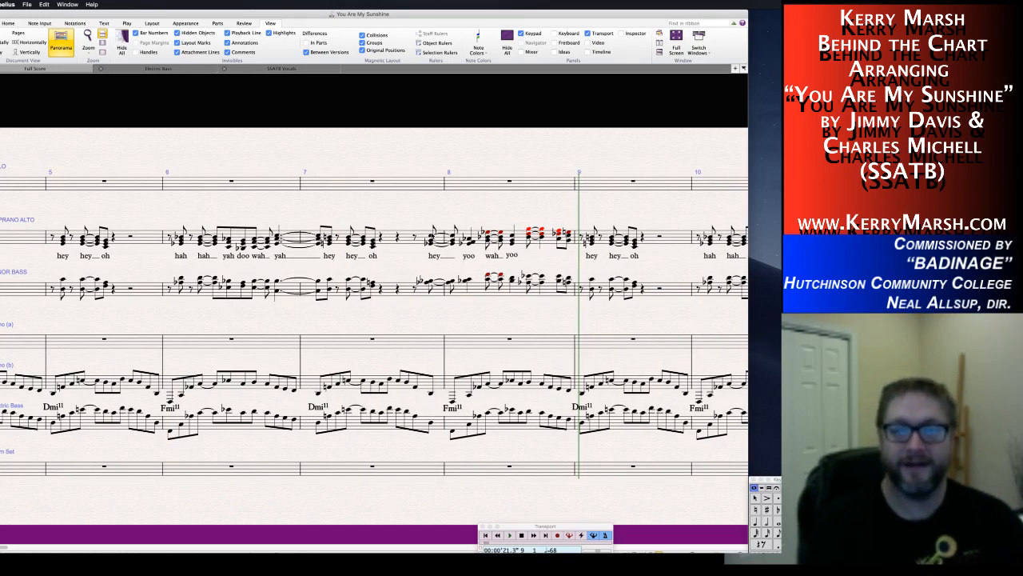
{"action": "key", "text": "space"}
{"action": "type", "text": "wah"}
{"action": "key", "text": "space"}
{"action": "key", "text": "space"}
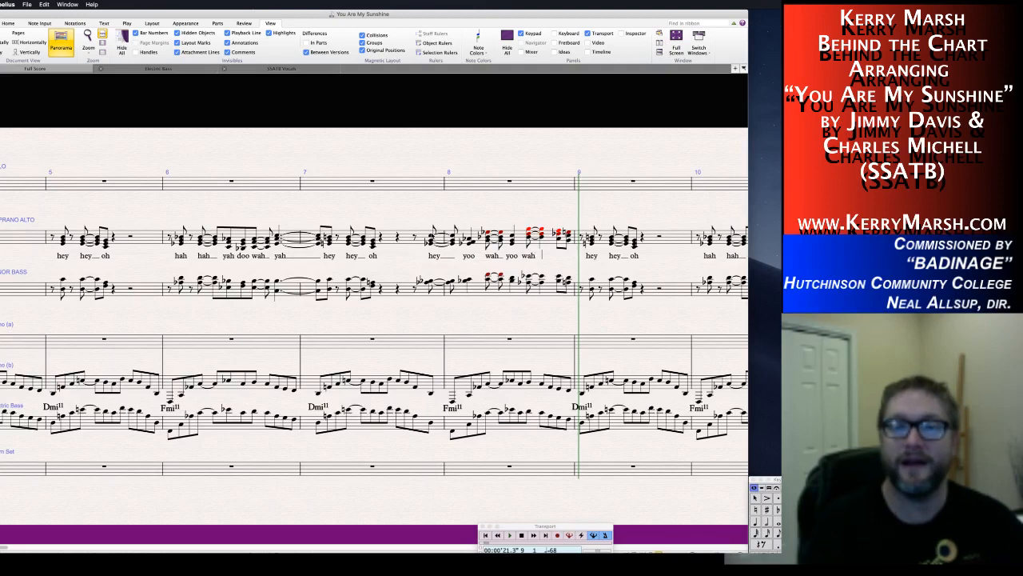
{"action": "type", "text": "yah"}
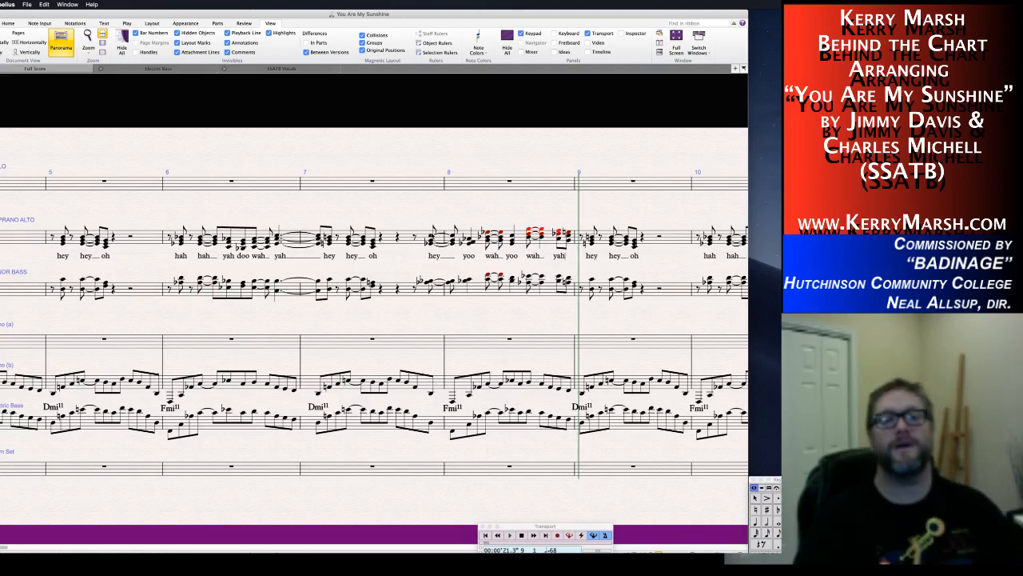
{"action": "key", "text": "BackSpace"}
{"action": "key", "text": "BackSpace"}
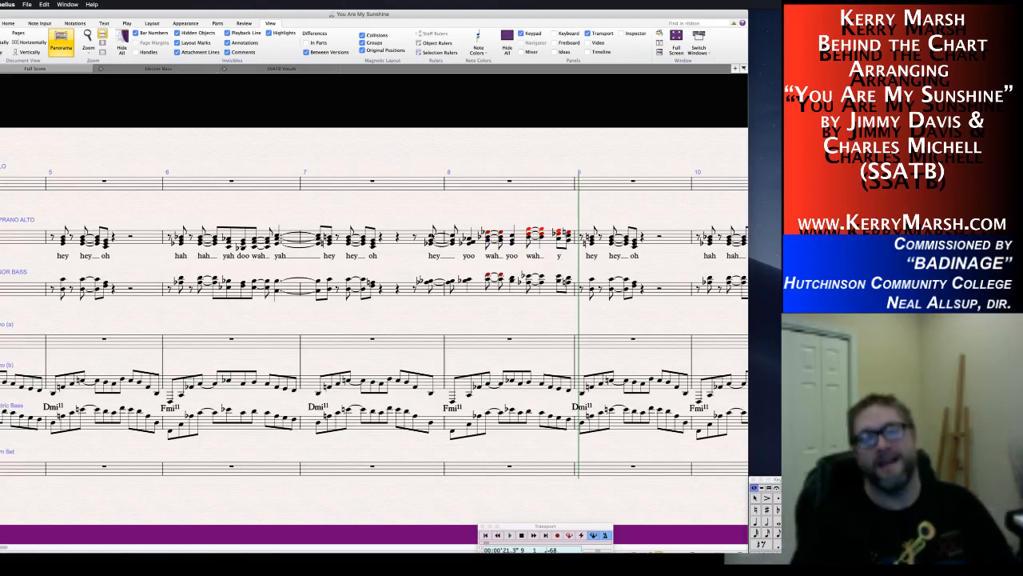
{"action": "type", "text": "oo"}
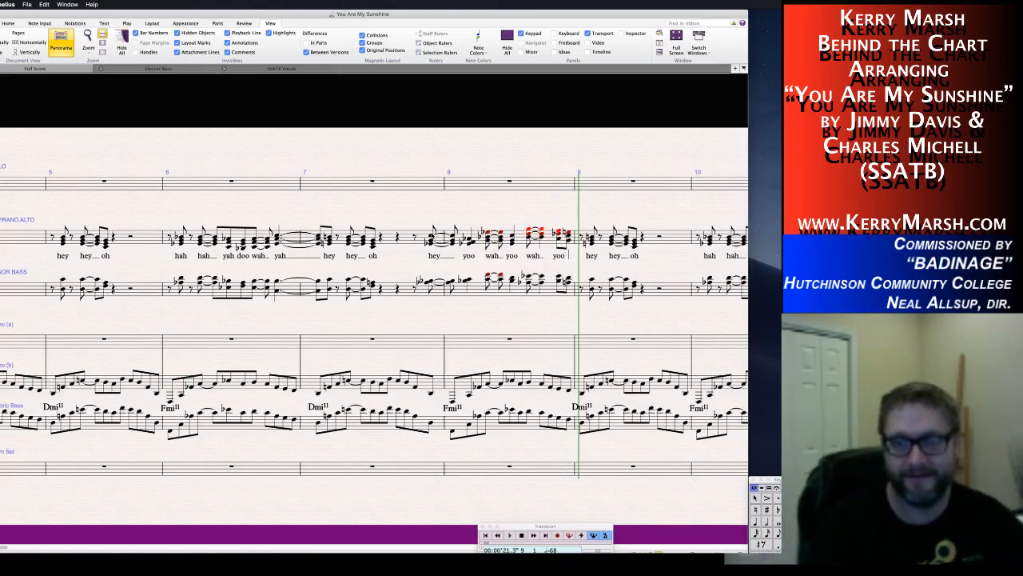
{"action": "key", "text": "space"}
{"action": "type", "text": "daht"}
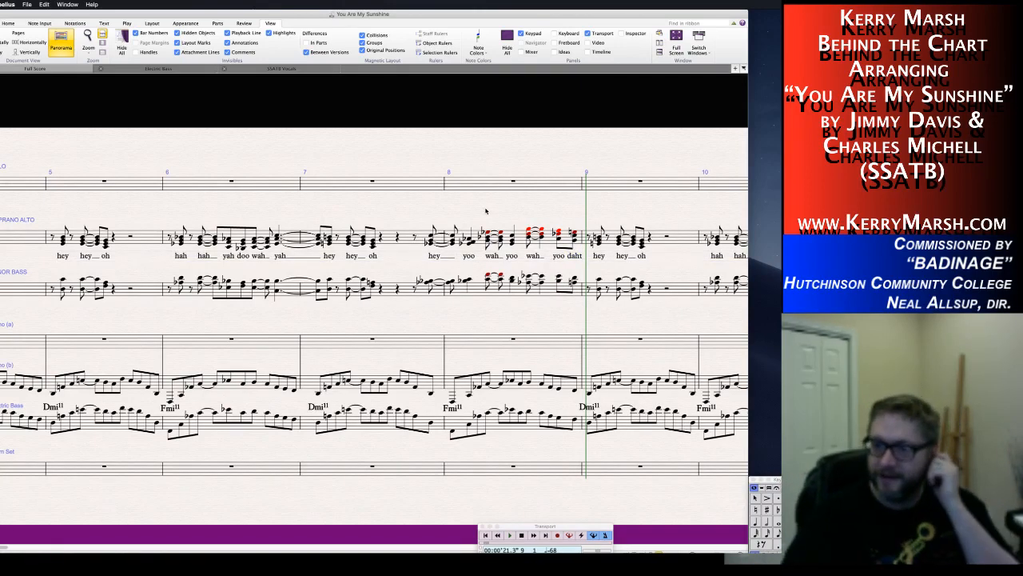
Delete the placeholder text "something" above the Soprano Alto staff at bar 12.
{"action": "scroll", "coordinate": [479, 210], "scroll_direction": "right", "scroll_amount": 3}
{"action": "scroll", "coordinate": [465, 210], "scroll_direction": "right", "scroll_amount": 3}
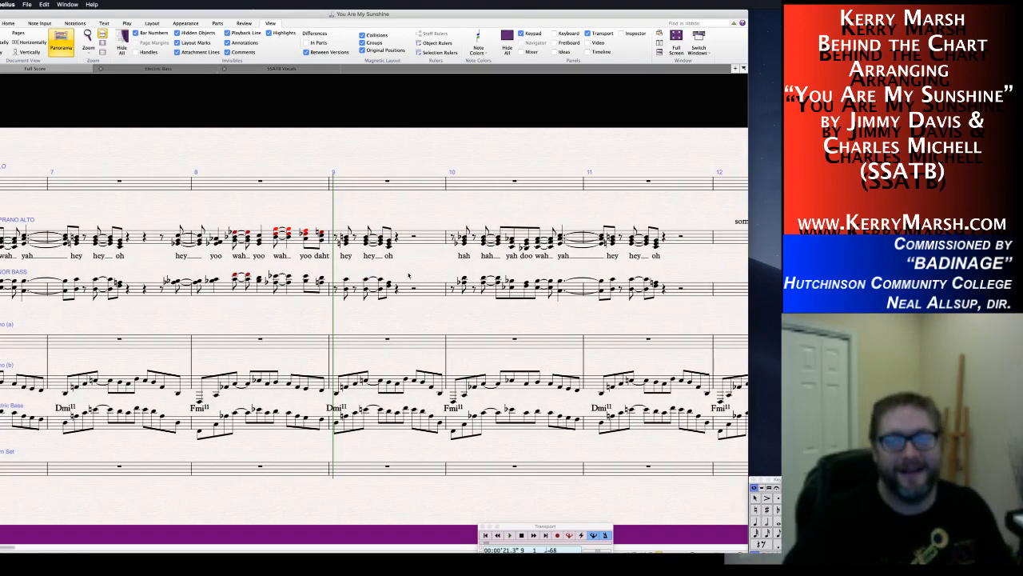
{"action": "scroll", "coordinate": [408, 276], "scroll_direction": "right", "scroll_amount": 6}
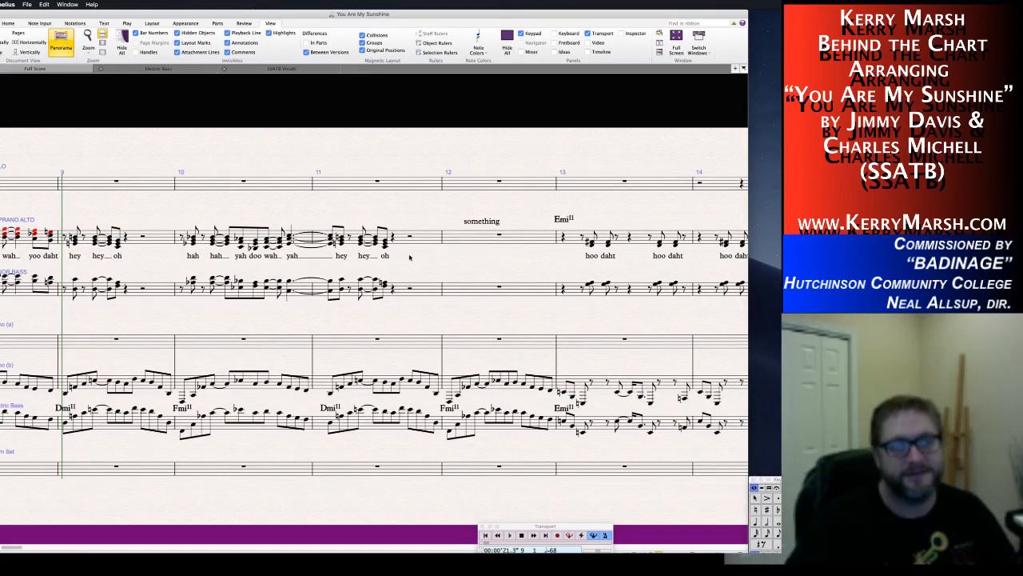
{"action": "scroll", "coordinate": [392, 256], "scroll_direction": "right", "scroll_amount": 3}
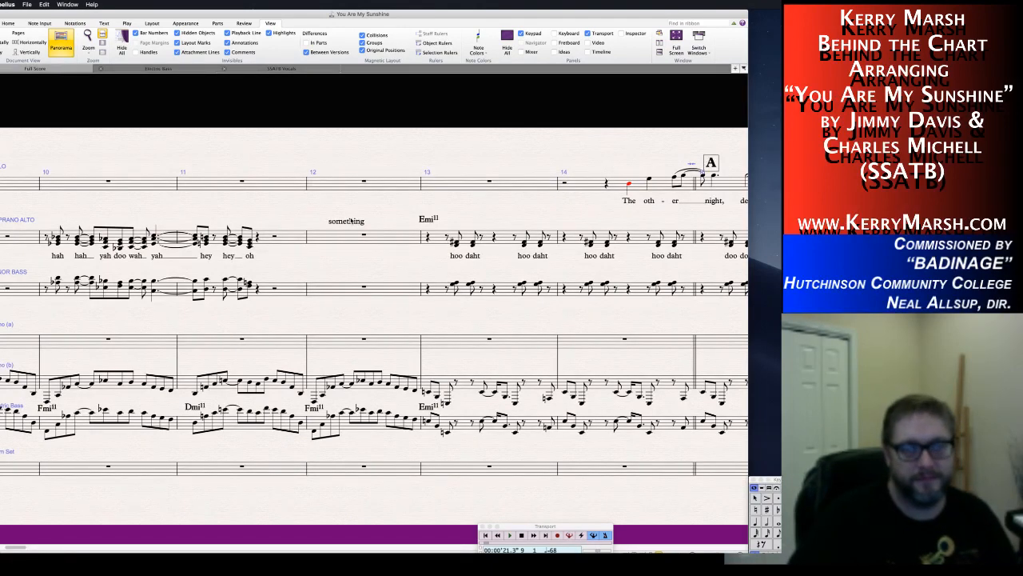
{"action": "left_click_drag", "start_coordinate": [350, 221], "coordinate": [284, 210]}
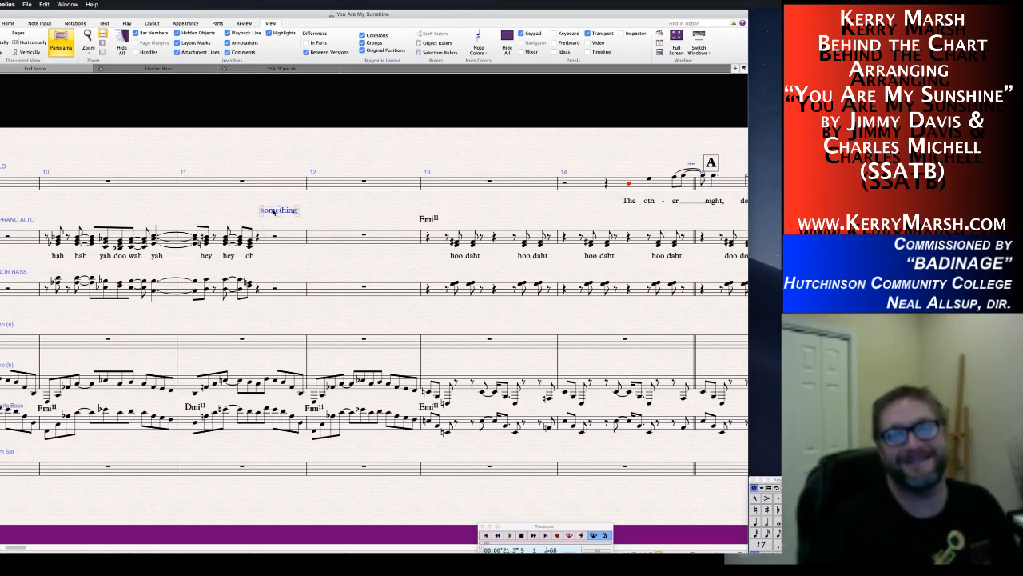
{"action": "key", "text": "Escape"}
{"action": "left_click", "coordinate": [280, 211]}
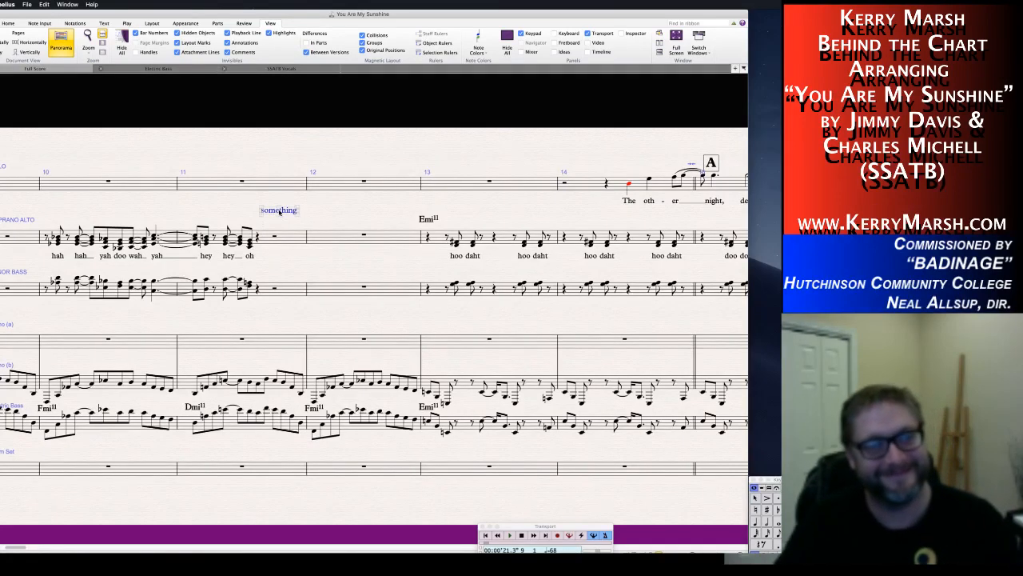
{"action": "key", "text": "Delete"}
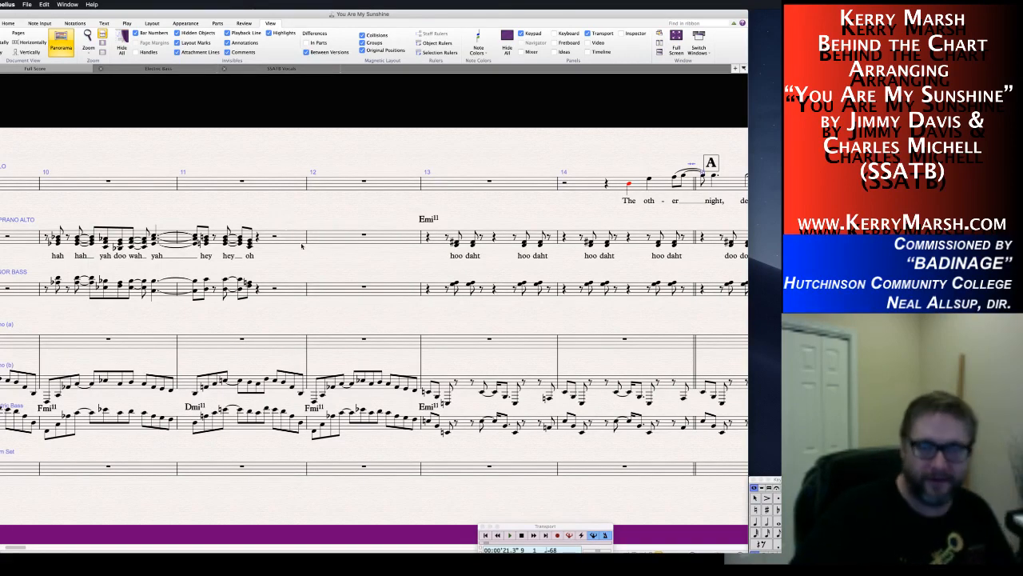
{"action": "scroll", "coordinate": [320, 267], "scroll_direction": "left", "scroll_amount": 10}
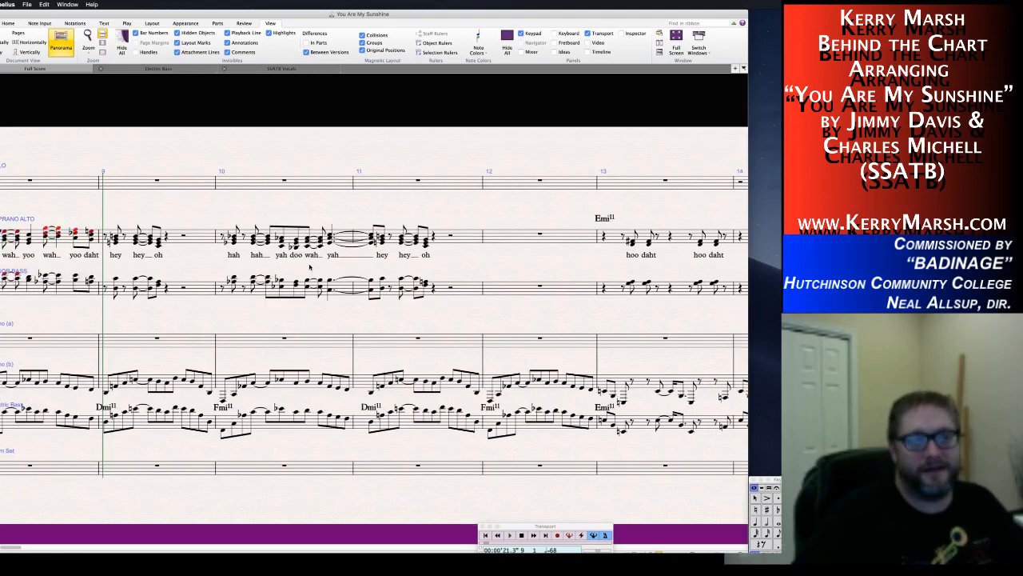
{"action": "scroll", "coordinate": [310, 267], "scroll_direction": "right", "scroll_amount": 6}
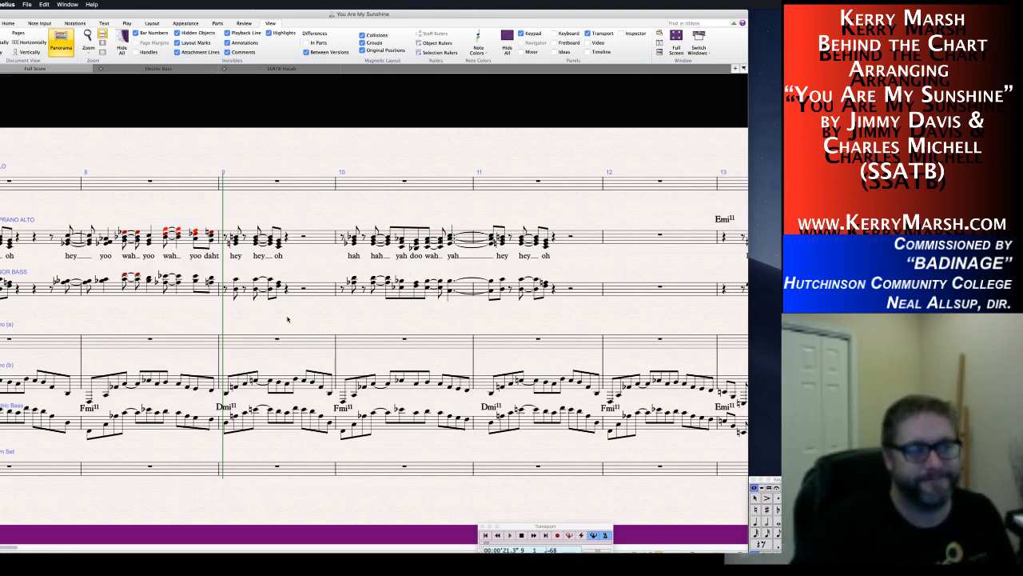
{"action": "scroll", "coordinate": [254, 331], "scroll_direction": "right", "scroll_amount": 2}
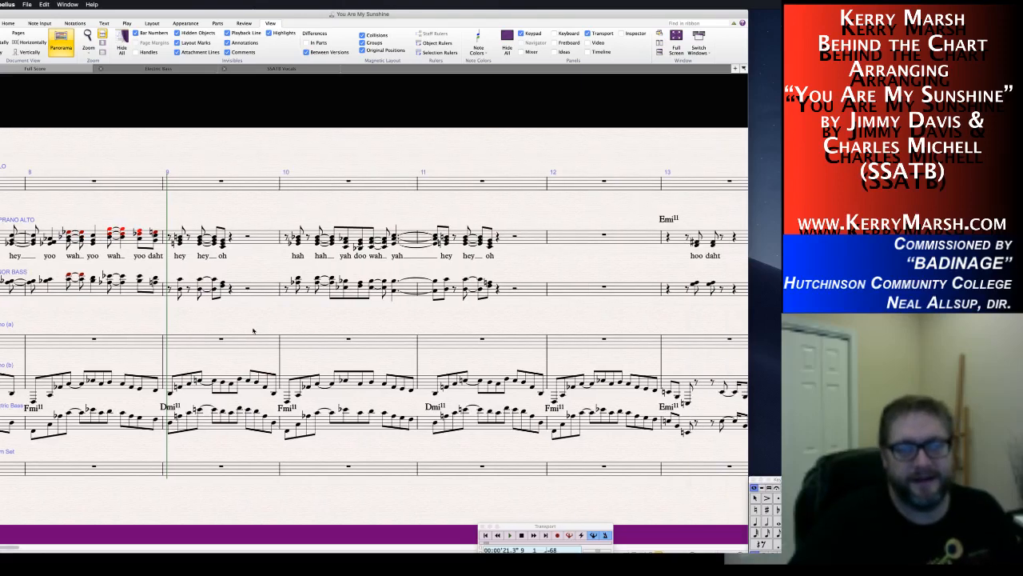
{"action": "scroll", "coordinate": [253, 330], "scroll_direction": "left", "scroll_amount": 3}
{"action": "scroll", "coordinate": [253, 330], "scroll_direction": "right", "scroll_amount": 4}
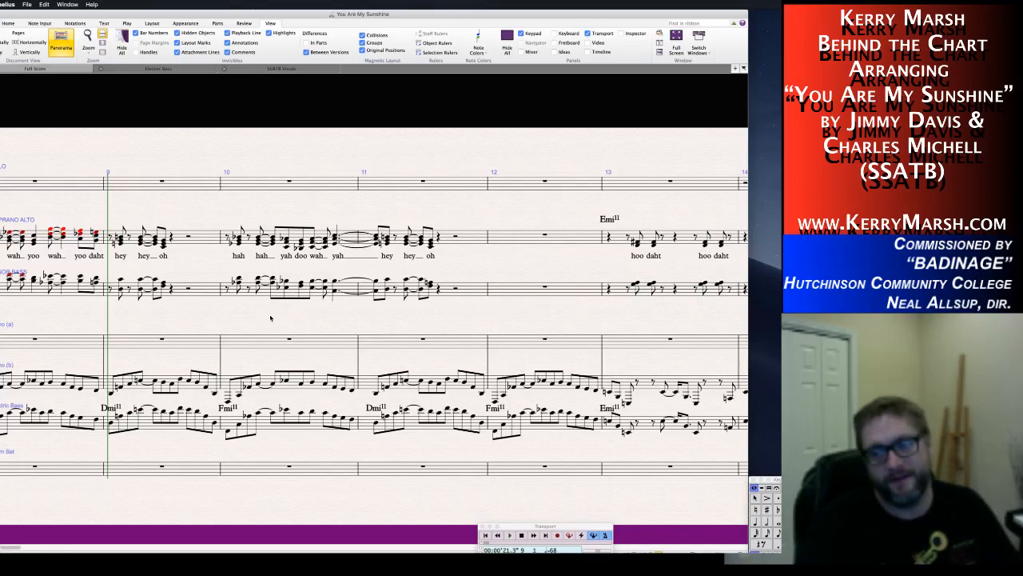
{"action": "left_click_drag", "start_coordinate": [271, 318], "coordinate": [224, 328]}
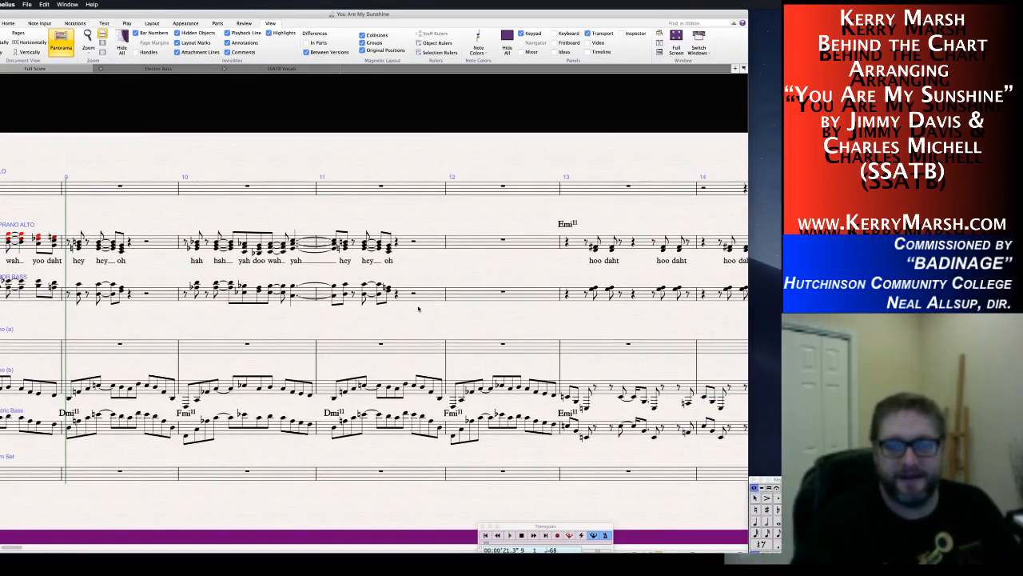
Split the whole-bar rest in Soprano Alto bar 12 into shorter rests, starting with quarter rests.
{"action": "left_click_drag", "start_coordinate": [398, 328], "coordinate": [270, 330]}
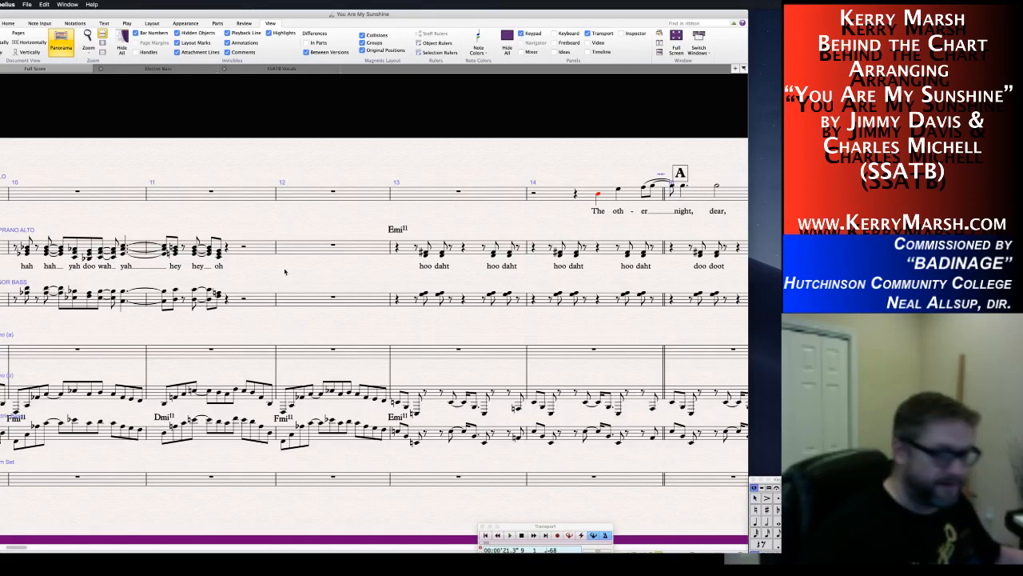
{"action": "left_click", "coordinate": [292, 250]}
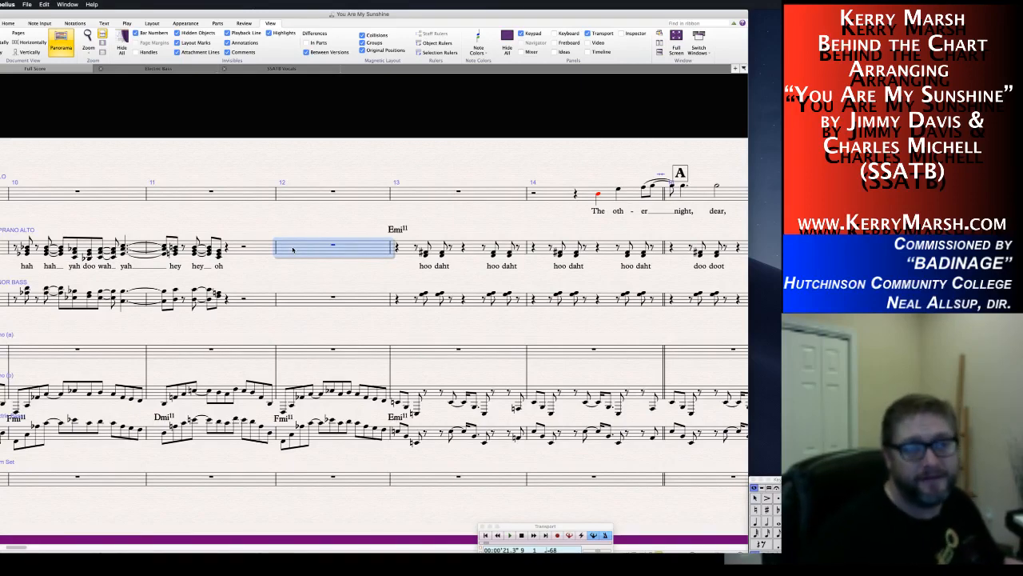
{"action": "key", "text": "4"}
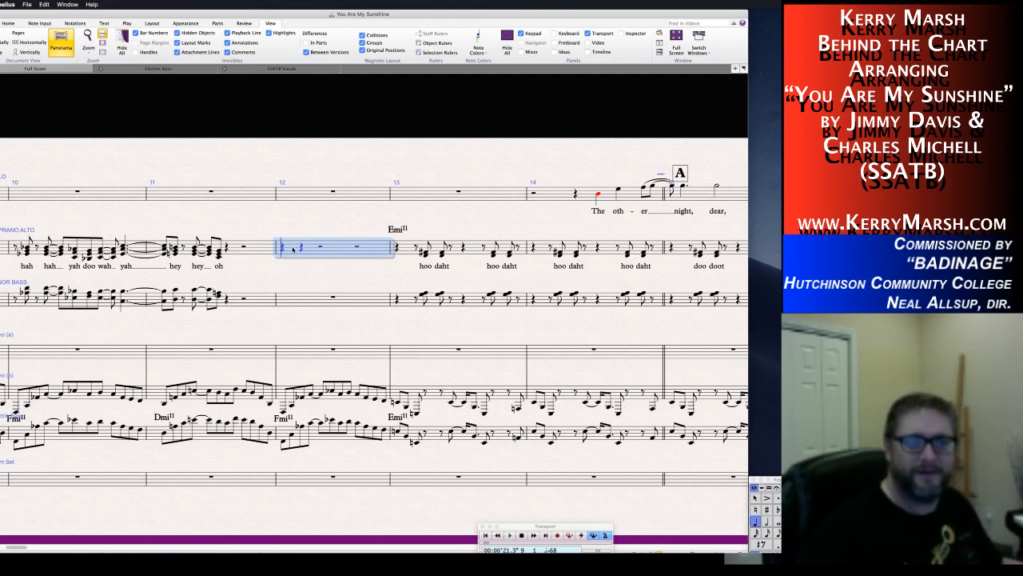
{"action": "key", "text": "Escape"}
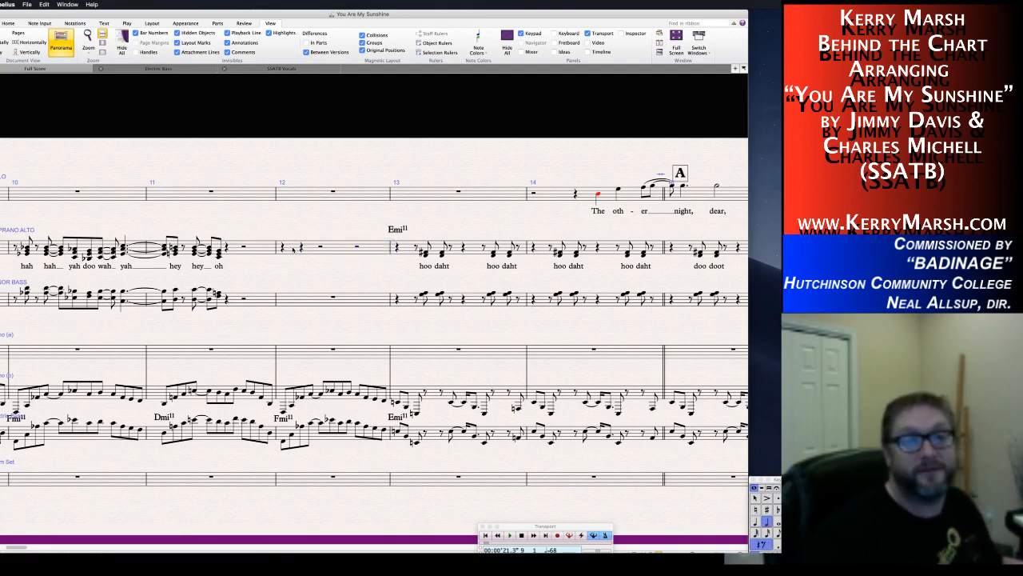
Enter a Soprano Alto line in bar 12: eighth notes C, C, B-flat, A-flat, G, then a half note G with a hairpin.
{"action": "left_click", "coordinate": [301, 248]}
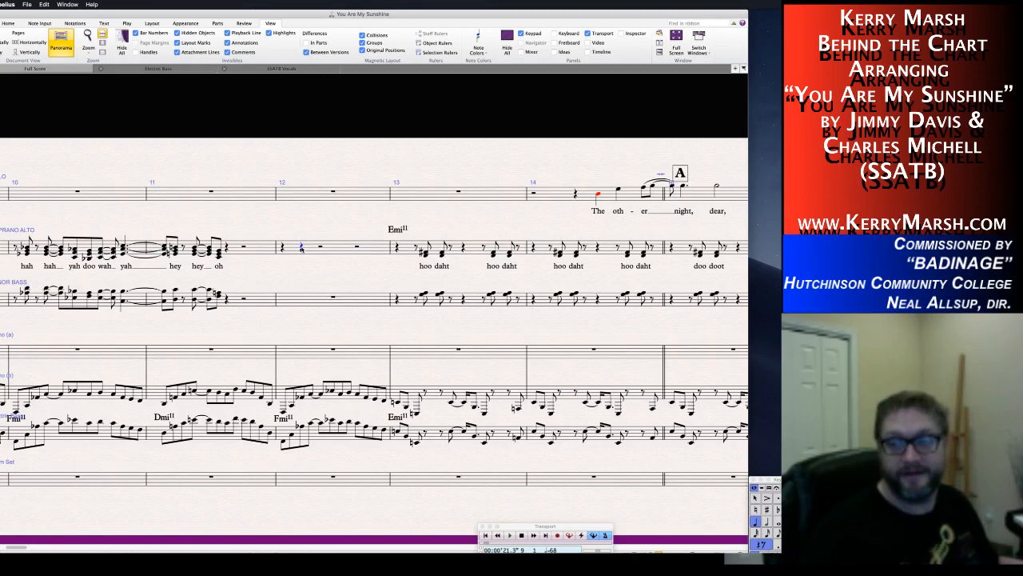
{"action": "key", "text": "3"}
{"action": "key", "text": "c"}
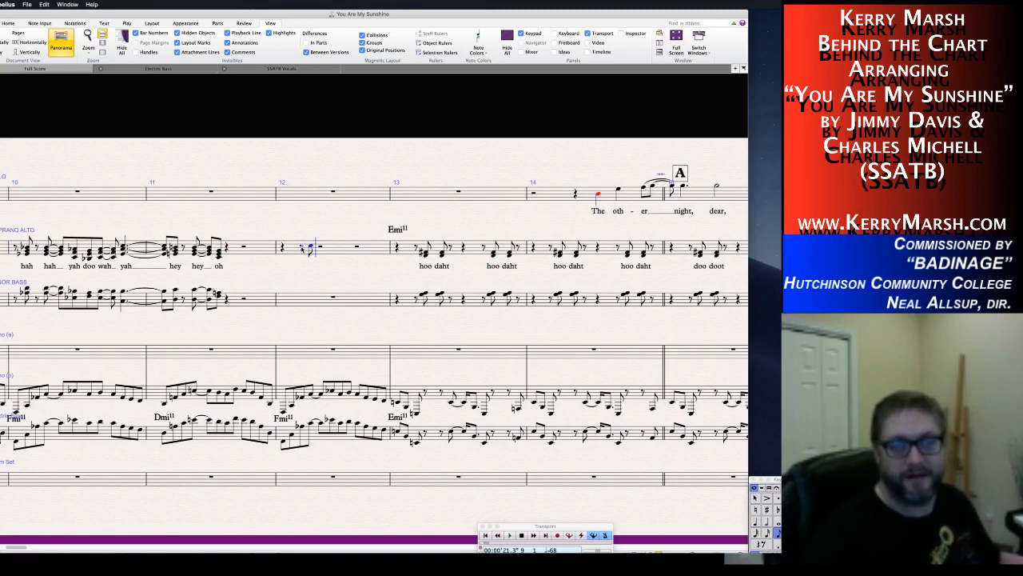
{"action": "key", "text": "c"}
{"action": "key", "text": "b"}
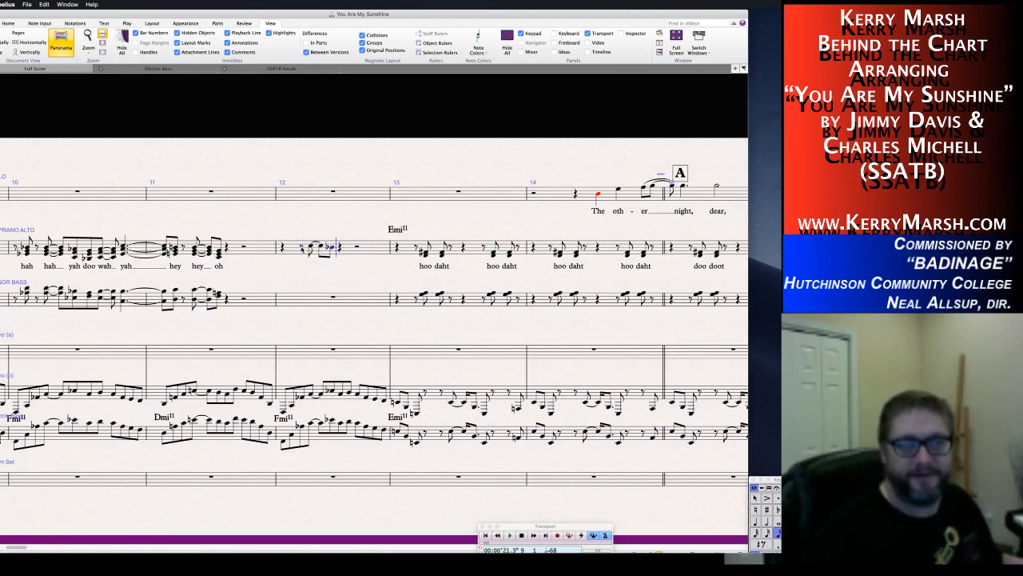
{"action": "key", "text": "a"}
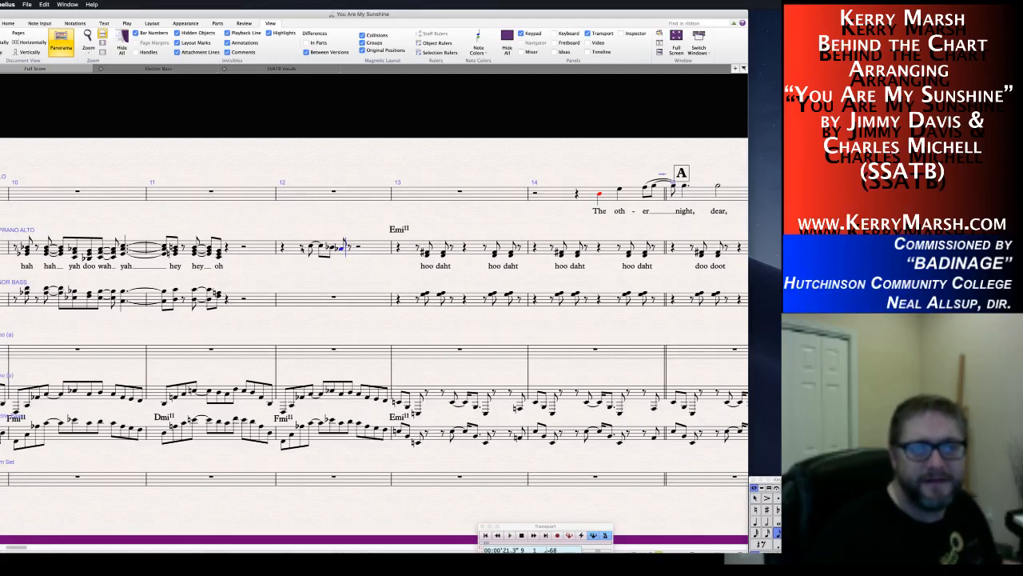
{"action": "key", "text": "g"}
{"action": "key", "text": "KP_5"}
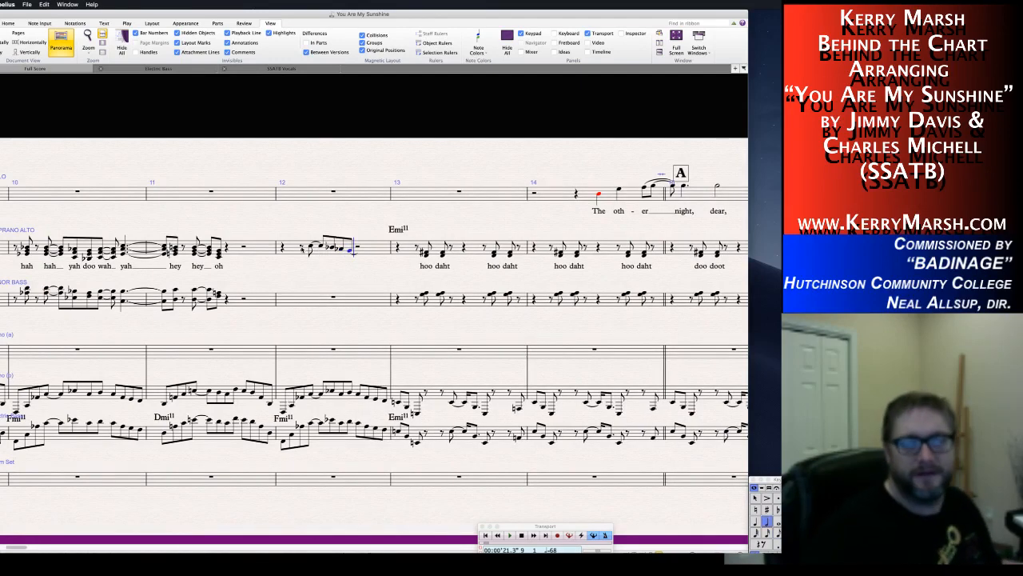
{"action": "key", "text": "g"}
{"action": "key", "text": "Escape"}
{"action": "key", "text": "Escape"}
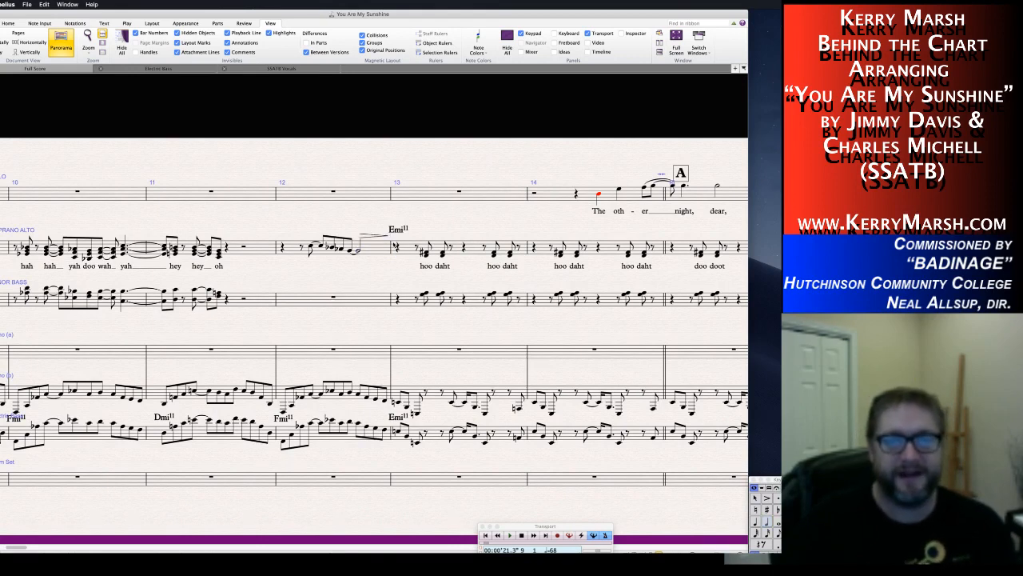
Add an "mp" dynamic above the first Soprano Alto "hoo daht" chord in bar 13.
{"action": "left_click", "coordinate": [424, 253]}
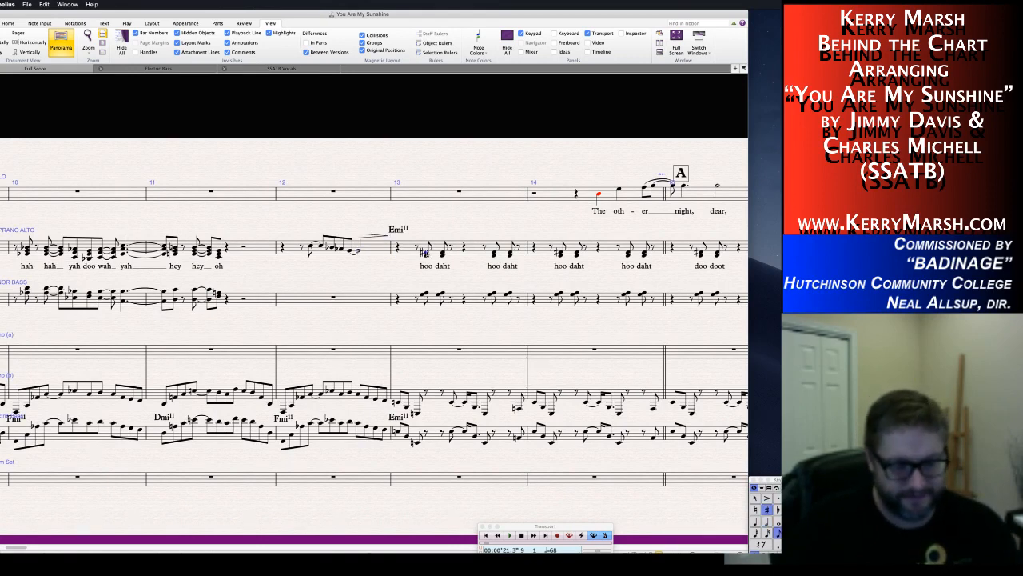
{"action": "key", "text": "super+e"}
{"action": "type", "text": "mp"}
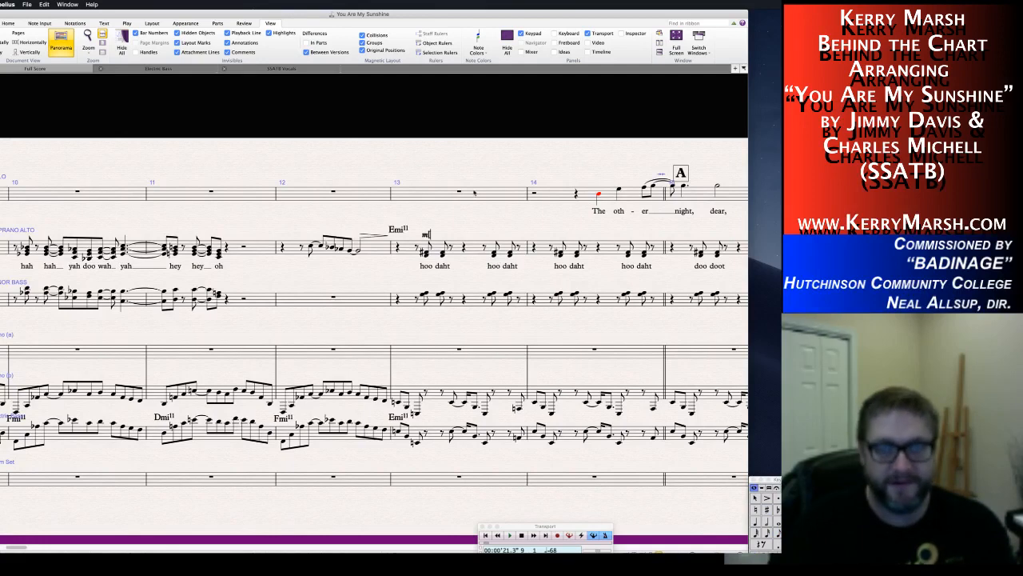
{"action": "left_click", "coordinate": [430, 198]}
{"action": "key", "text": "Escape"}
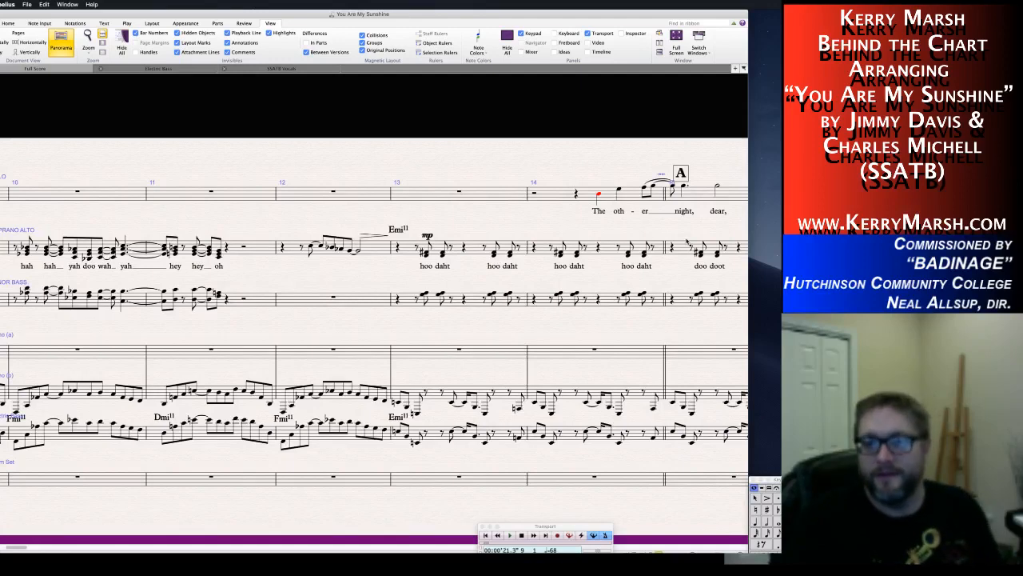
Play back the score from the first Soprano Alto "doo doot" chord of section A into bar 16.
{"action": "left_click", "coordinate": [700, 252]}
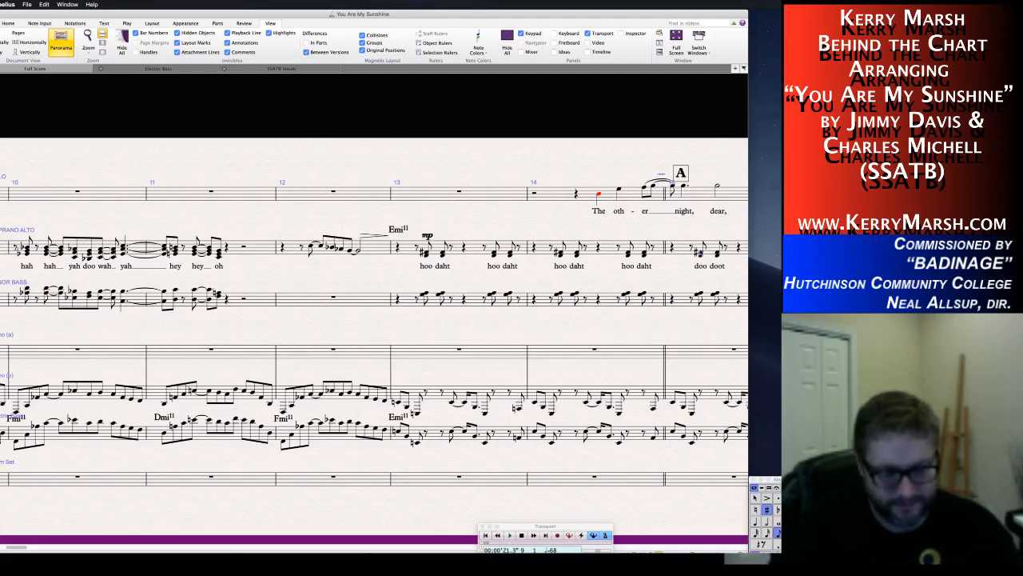
{"action": "key", "text": "p"}
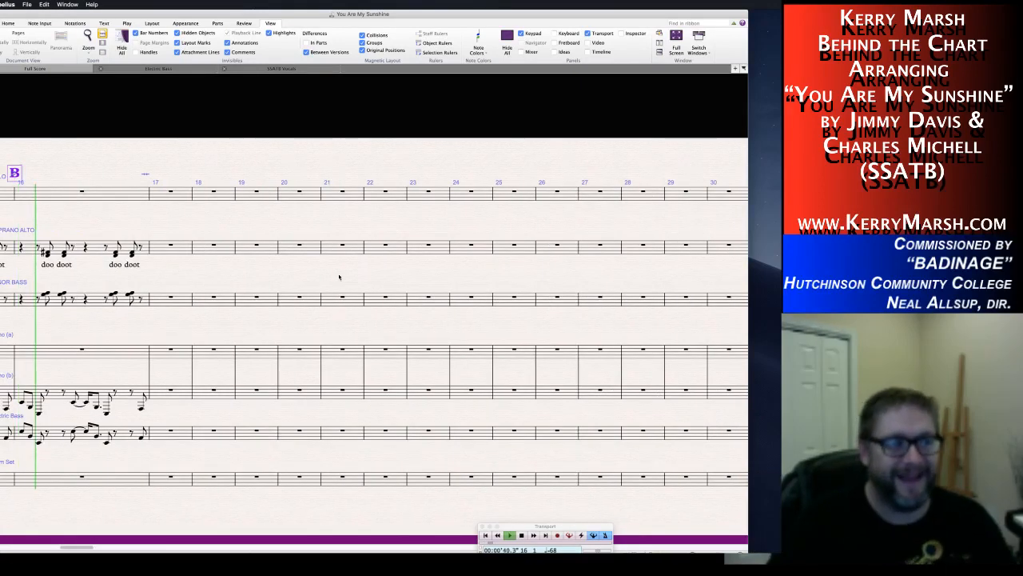
{"action": "key", "text": "Escape"}
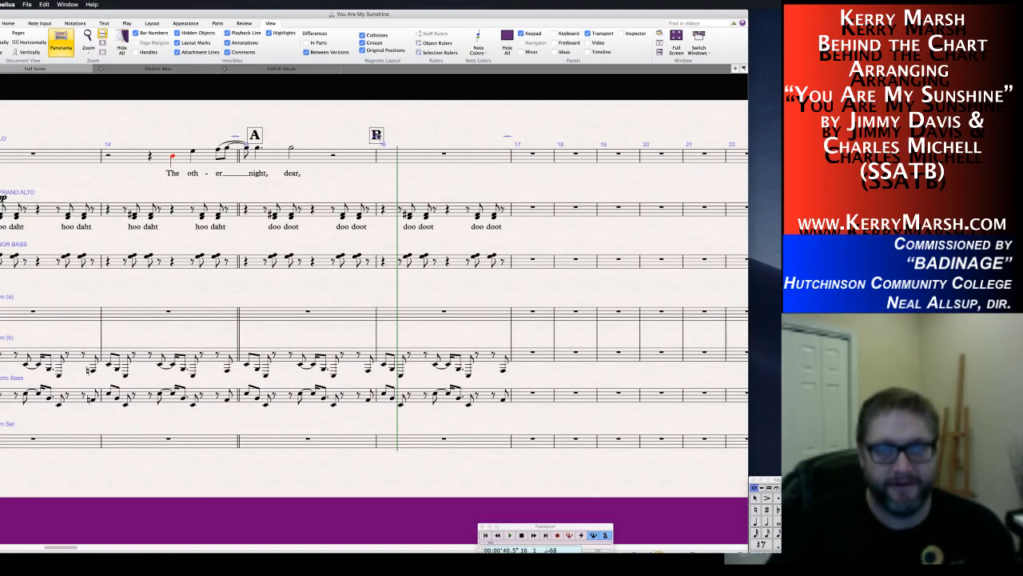
Delete rehearsal mark B at bar 16 and save the score.
{"action": "left_click", "coordinate": [378, 135]}
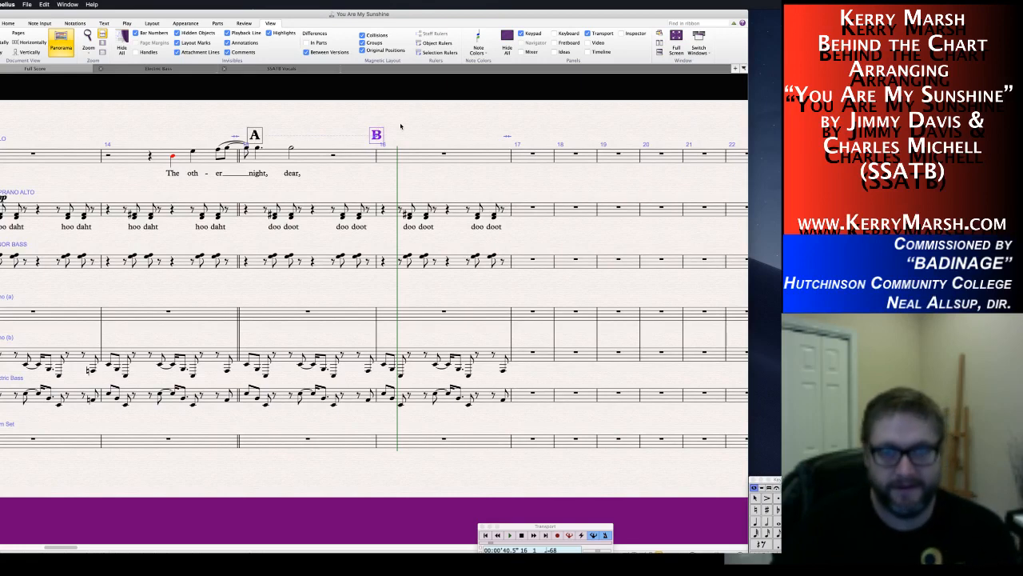
{"action": "key", "text": "Delete"}
{"action": "key", "text": "super+s"}
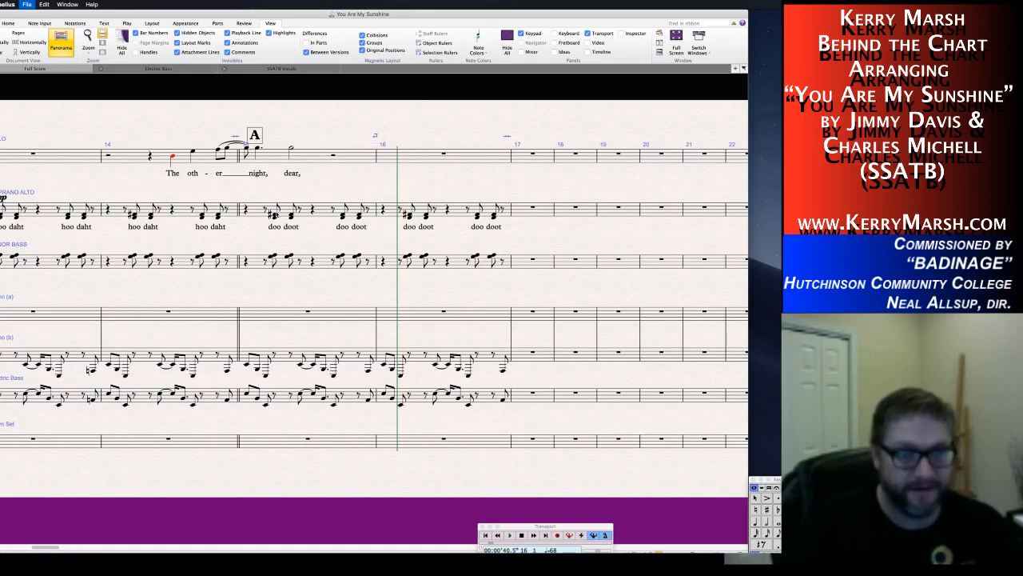
Add a "p" dynamic above the first Soprano Alto "doo doot" chord at the start of section A.
{"action": "left_click", "coordinate": [274, 215]}
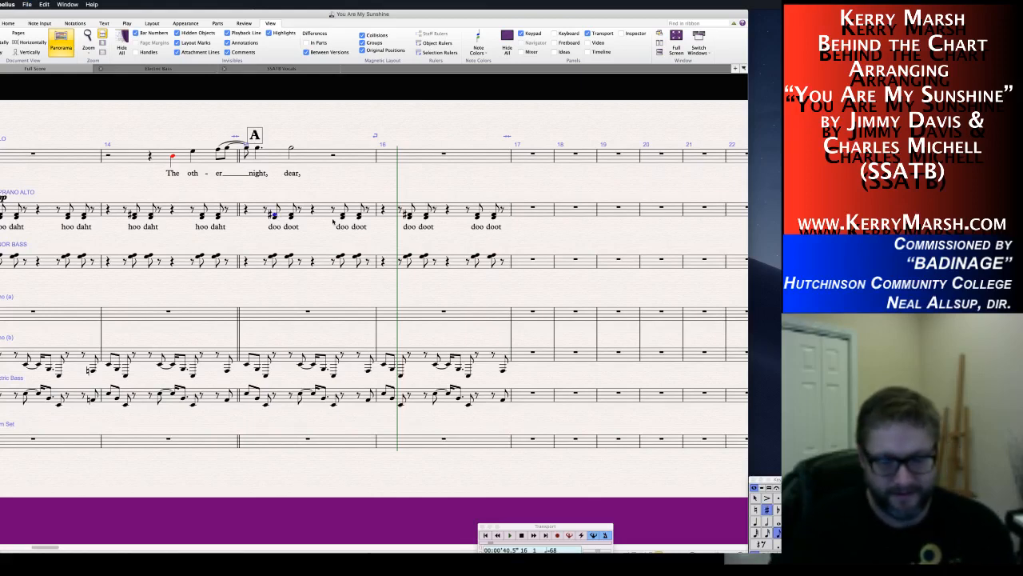
{"action": "key", "text": "super+e"}
{"action": "key", "text": "super+p"}
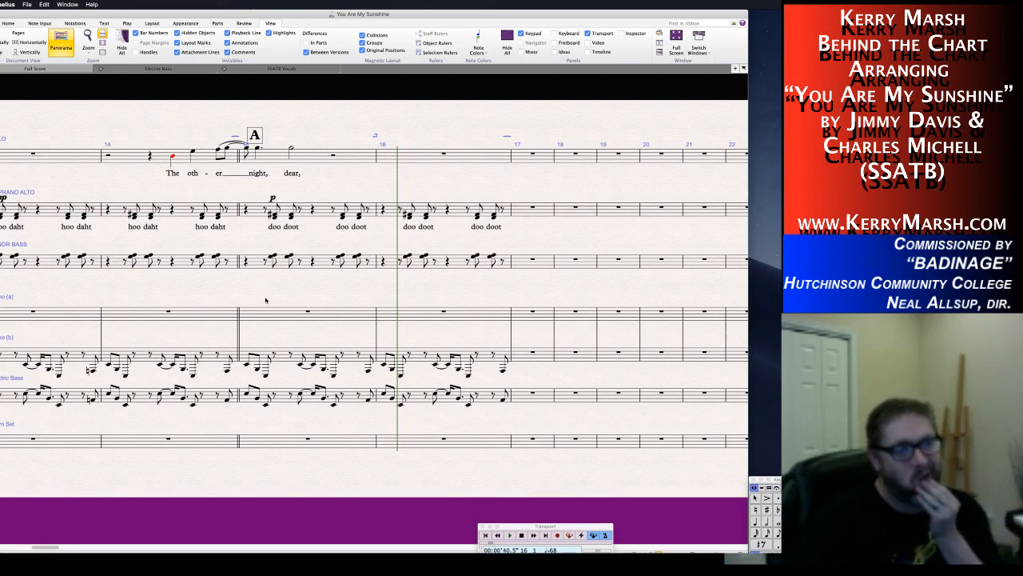
Play back the score from bar 13 through the start of section A into bar 16.
{"action": "scroll", "coordinate": [274, 313], "scroll_direction": "left", "scroll_amount": 5}
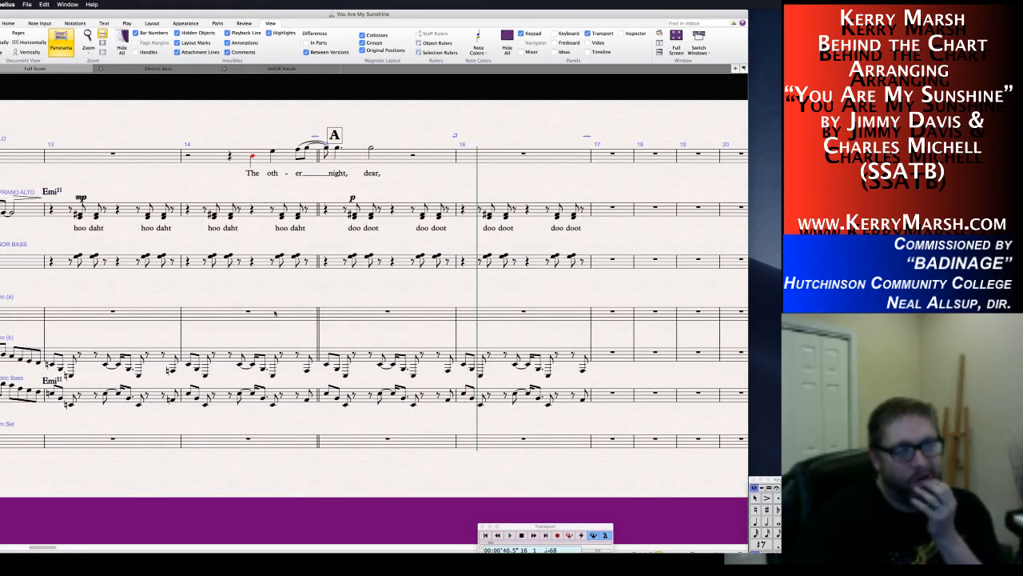
{"action": "left_click", "coordinate": [82, 197]}
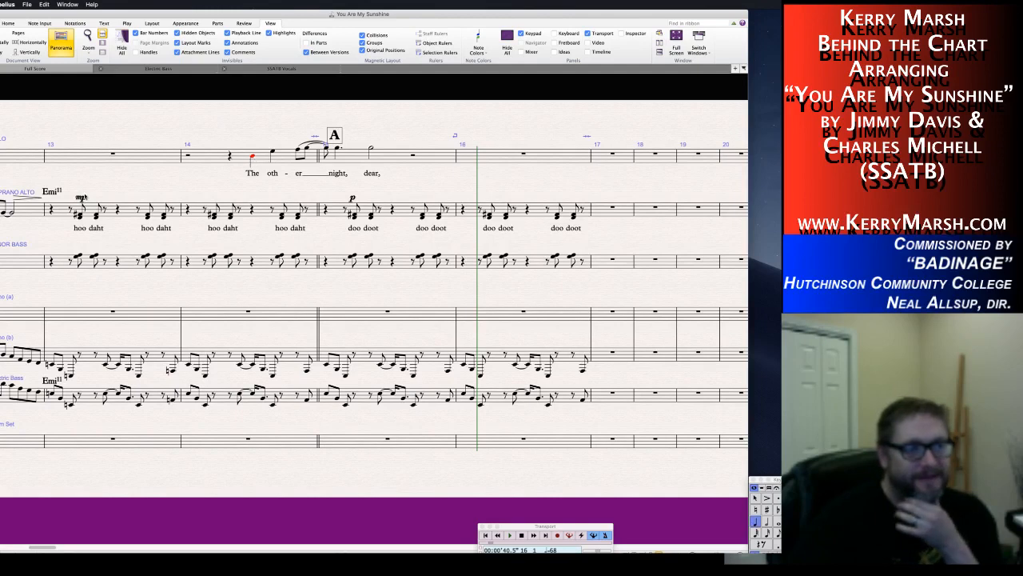
{"action": "key", "text": "p"}
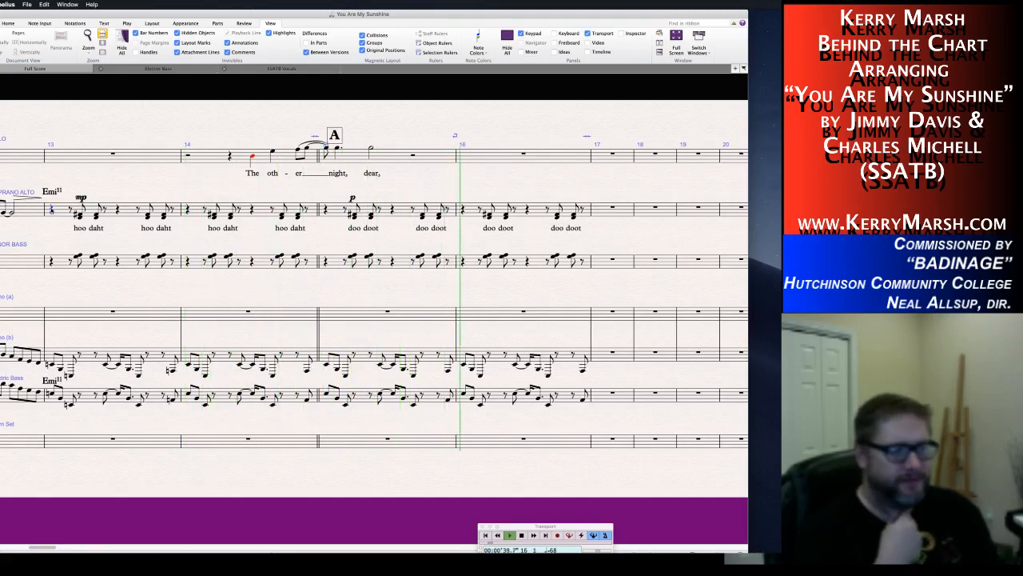
{"action": "key", "text": "space"}
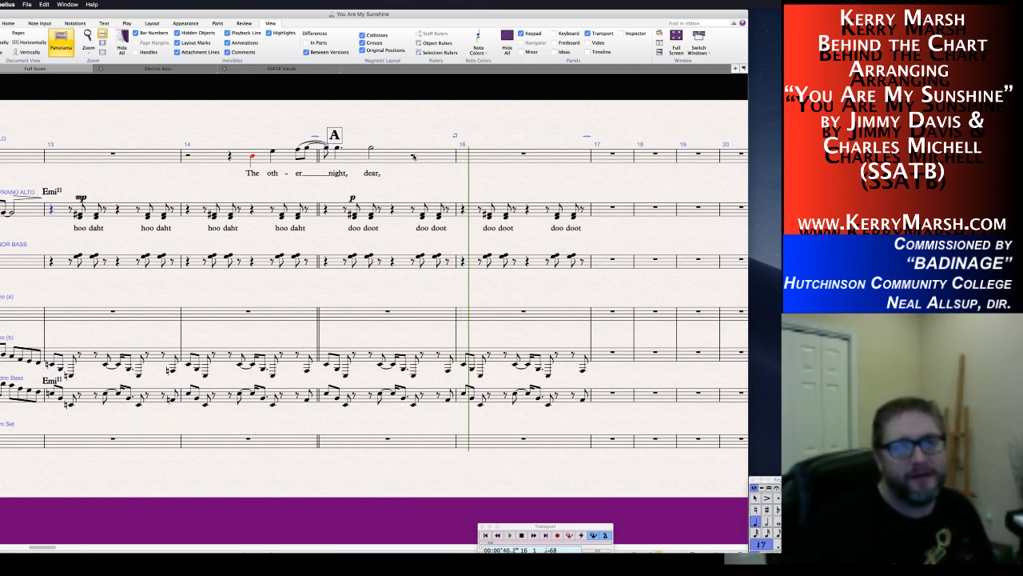
{"action": "left_click", "coordinate": [413, 157]}
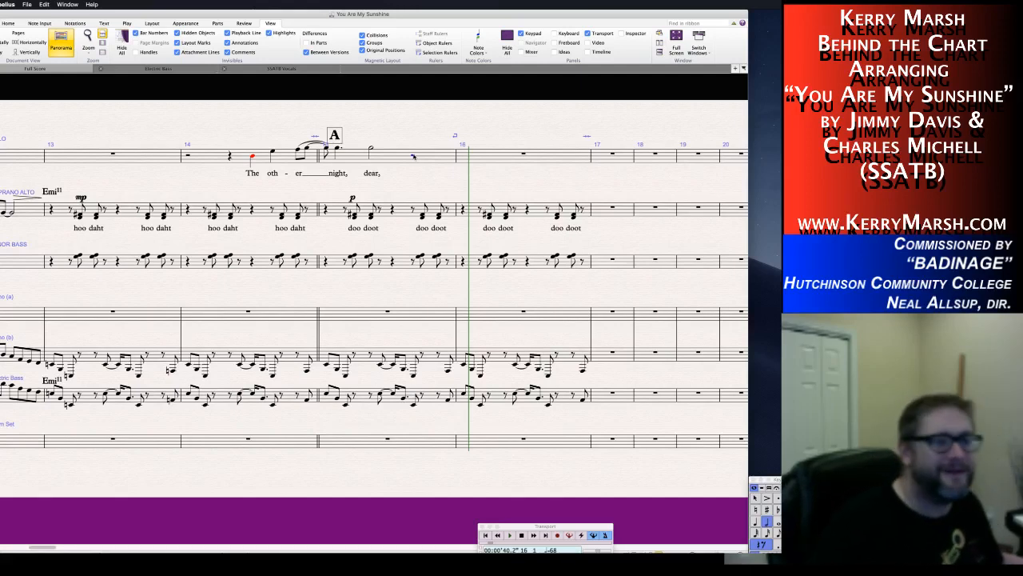
{"action": "left_click", "coordinate": [414, 156]}
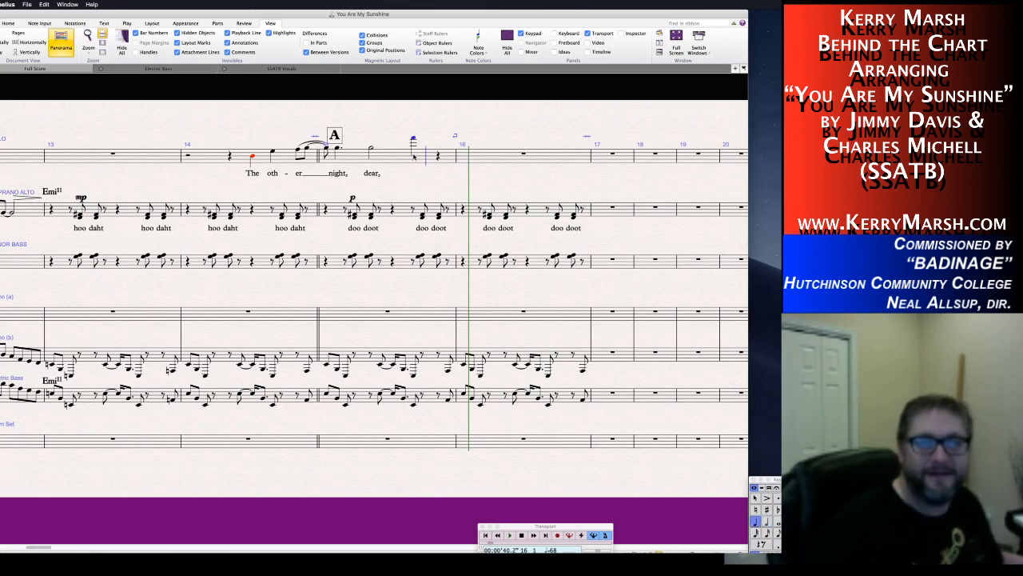
{"action": "key", "text": "Left"}
{"action": "key", "text": "Right"}
{"action": "key", "text": "Left"}
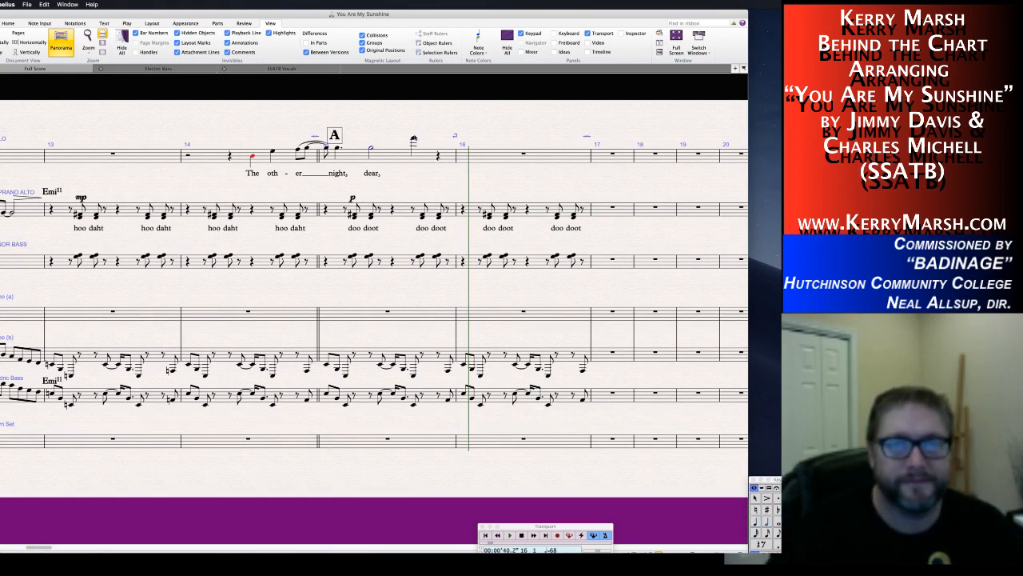
{"action": "left_click", "coordinate": [438, 154]}
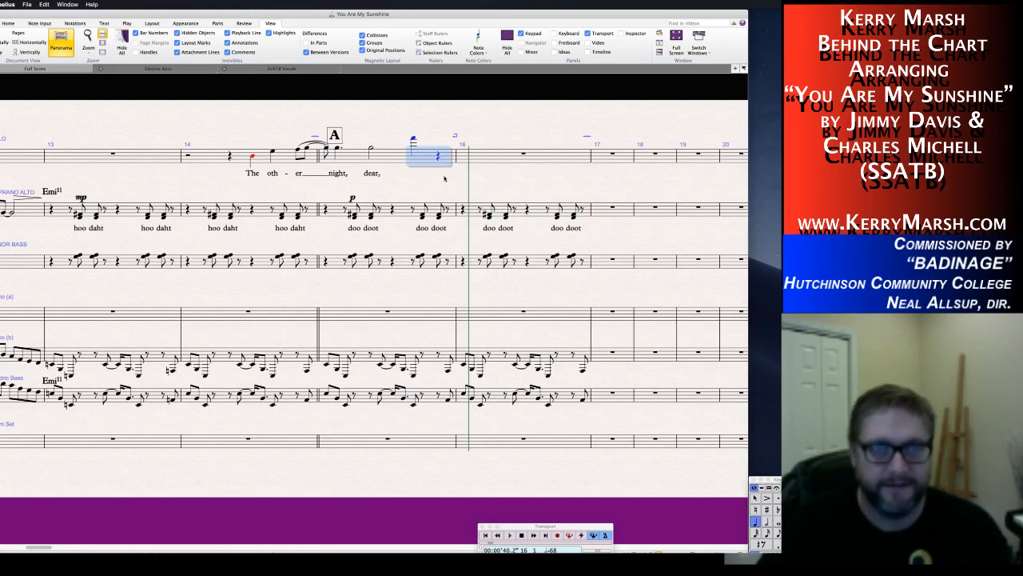
{"action": "key", "text": "Delete"}
{"action": "key", "text": "Escape"}
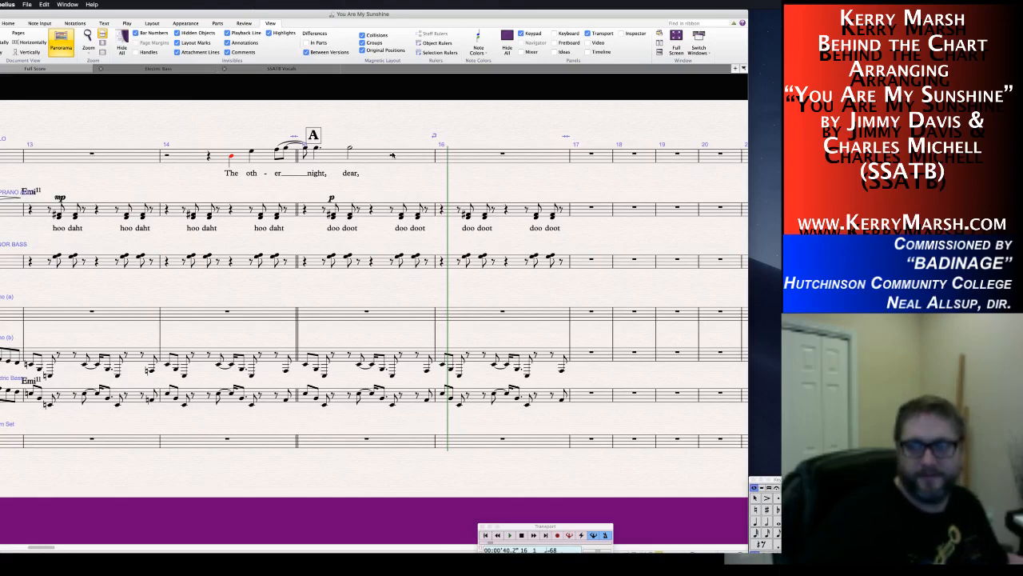
Try a syncopated solo phrase after "dear," in bar 15, starting with an eighth rest and a quarter note and tied over into bar 16.
{"action": "left_click", "coordinate": [391, 155]}
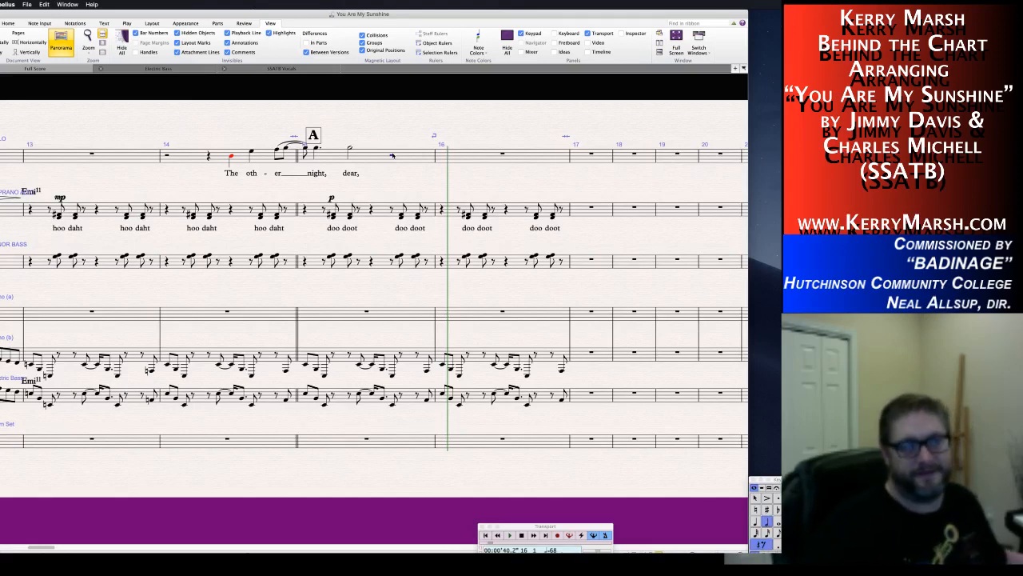
{"action": "key", "text": "3"}
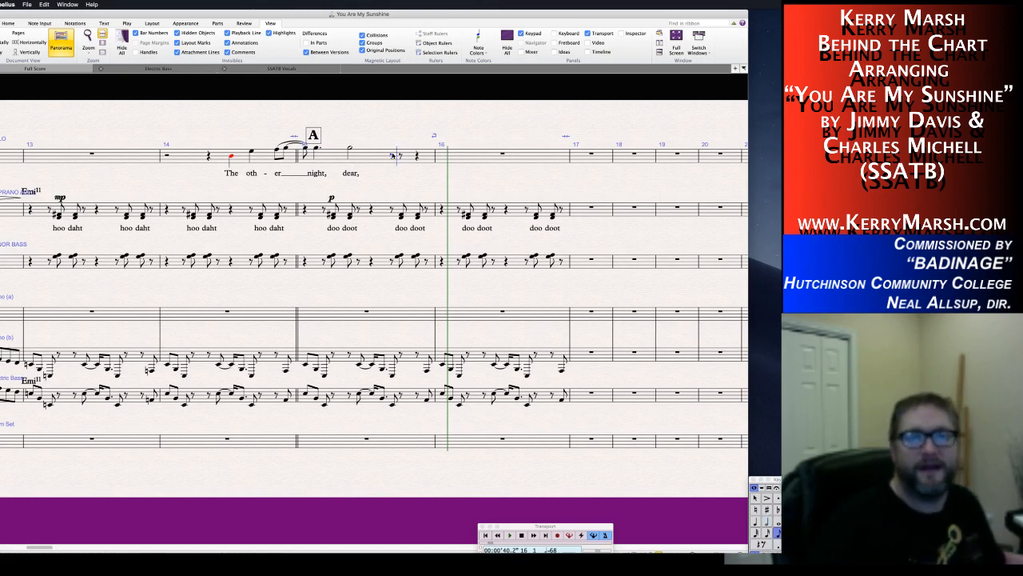
{"action": "key", "text": "g"}
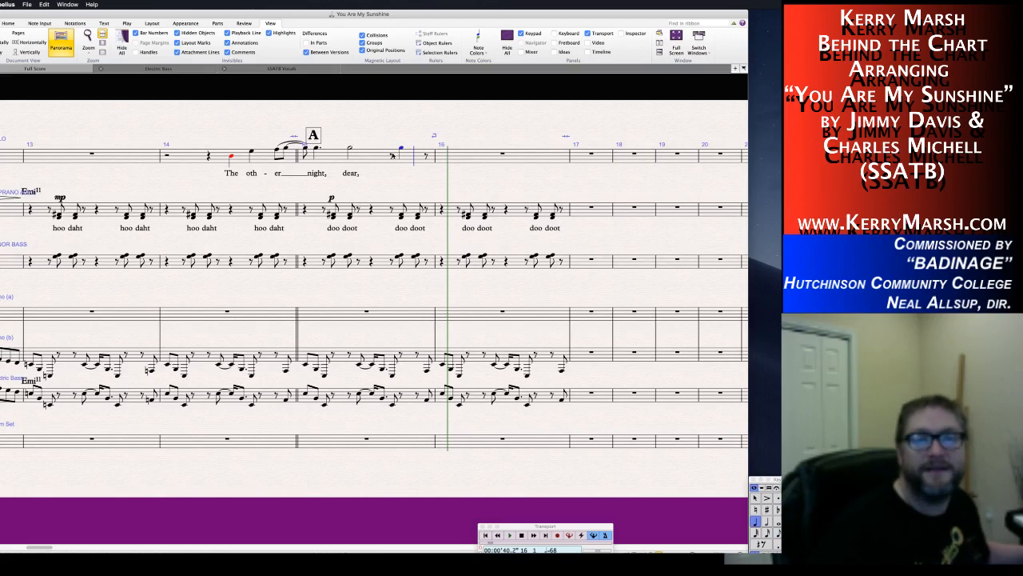
{"action": "key", "text": "3"}
{"action": "key", "text": "KP_Enter"}
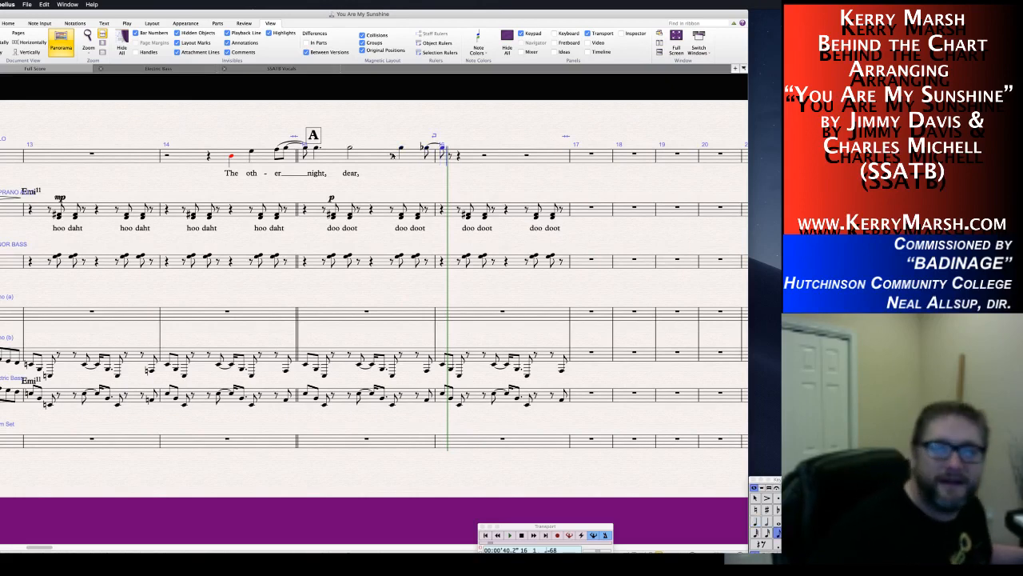
{"action": "key", "text": "4"}
{"action": "key", "text": "a"}
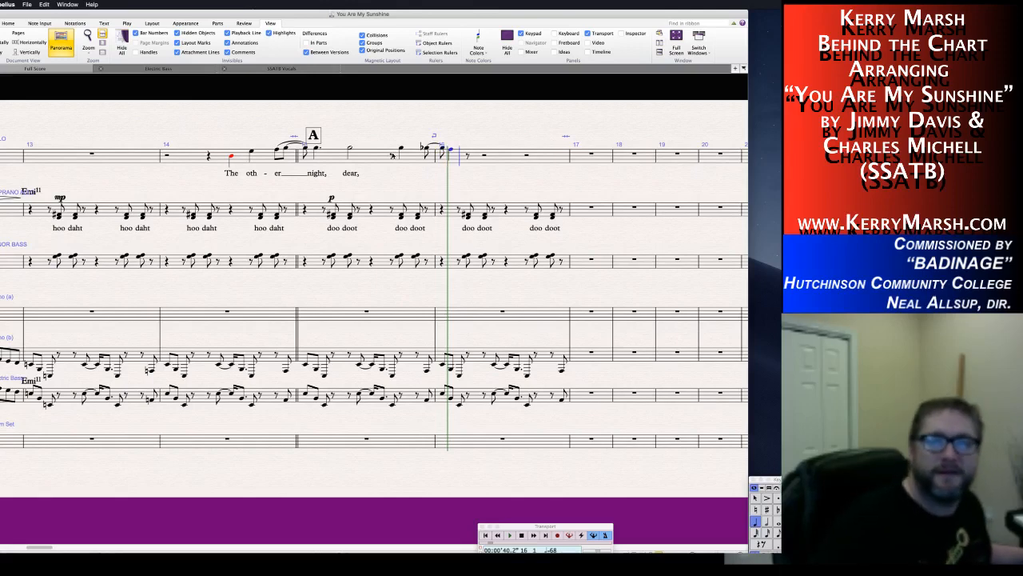
Continue the trial solo phrase through bar 16 with a tied note, a quarter note, two eighth notes and a closing half note.
{"action": "key", "text": "3"}
{"action": "key", "text": "4"}
{"action": "key", "text": "."}
{"action": "key", "text": "Return"}
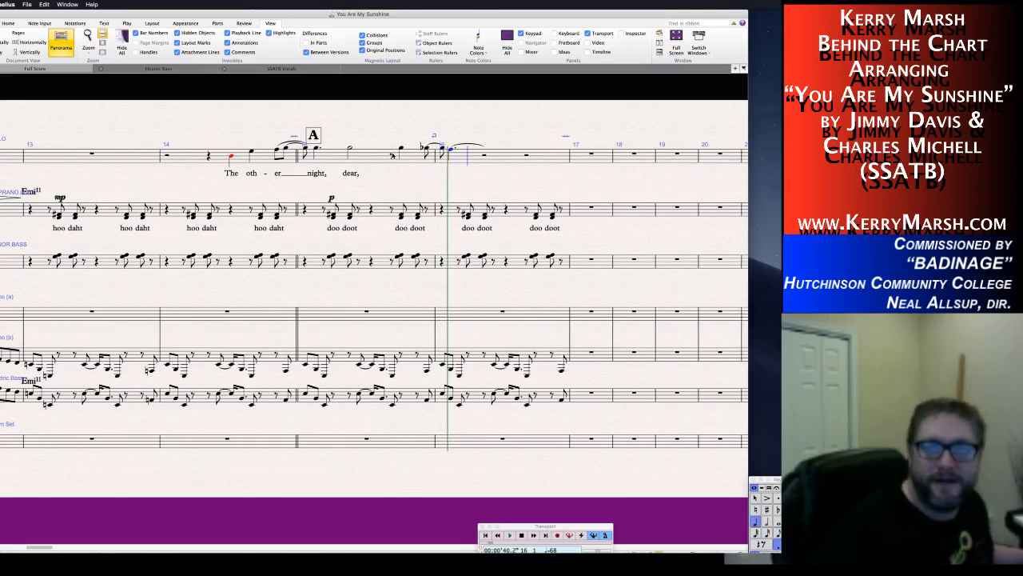
{"action": "key", "text": "a"}
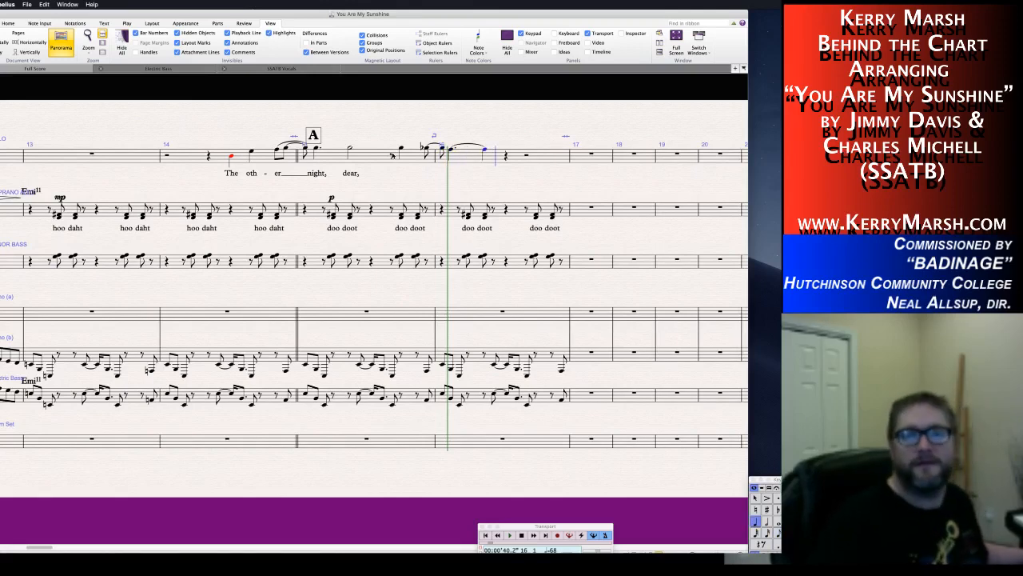
{"action": "key", "text": "3"}
{"action": "key", "text": "a"}
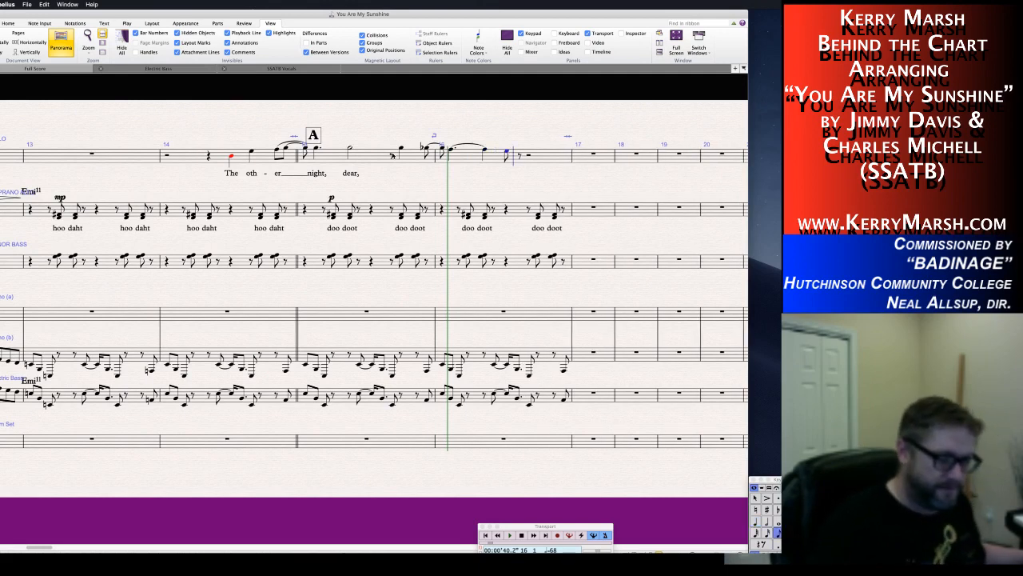
{"action": "key", "text": "d"}
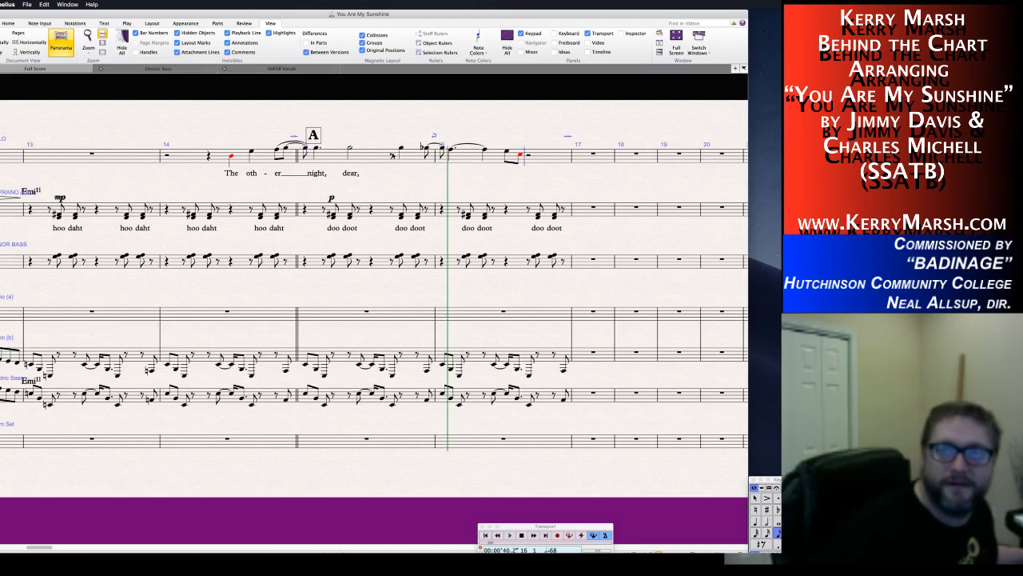
{"action": "key", "text": "4"}
{"action": "key", "text": "d"}
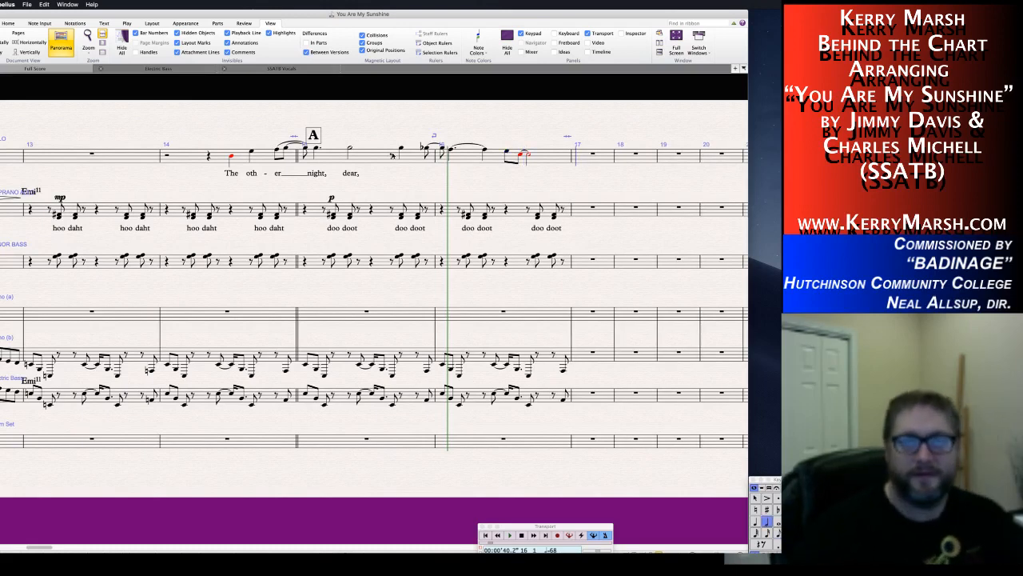
{"action": "key", "text": "Escape"}
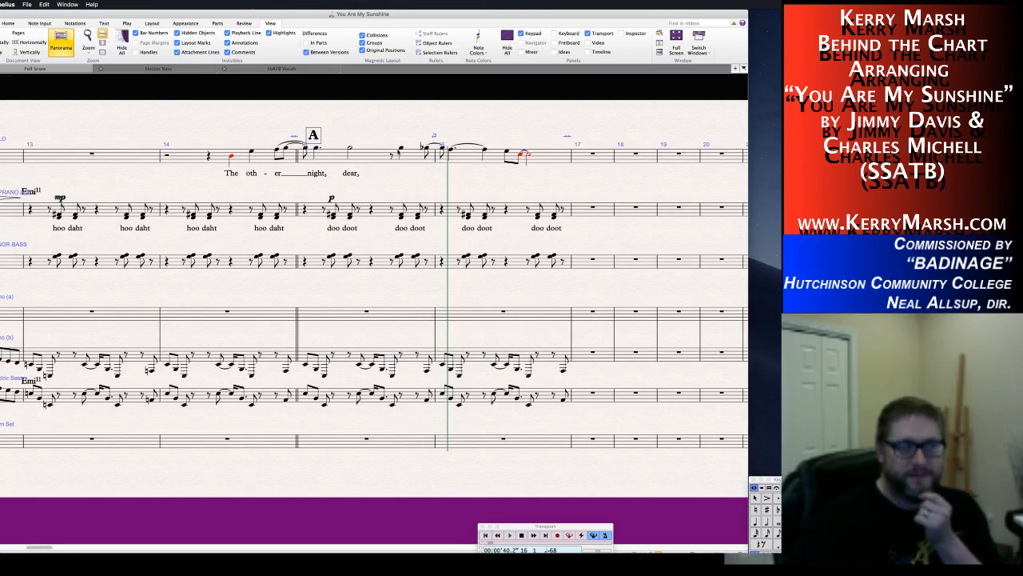
Delete the trial solo phrase from after "dear," in bar 15 to the end of bar 16.
{"action": "left_click", "coordinate": [392, 155]}
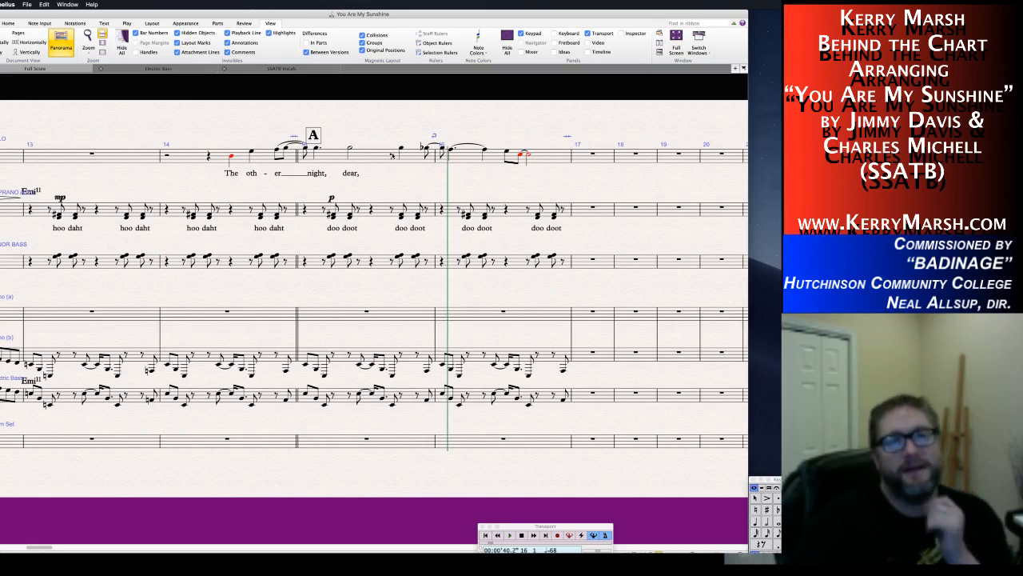
{"action": "left_click", "coordinate": [531, 155], "text": "shift"}
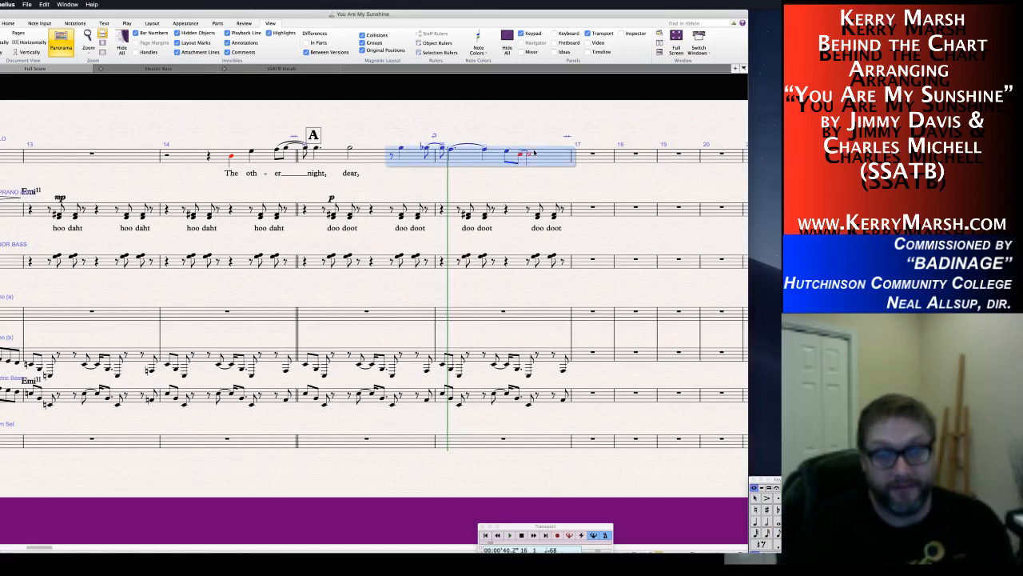
{"action": "key", "text": "Delete"}
{"action": "left_click", "coordinate": [406, 128]}
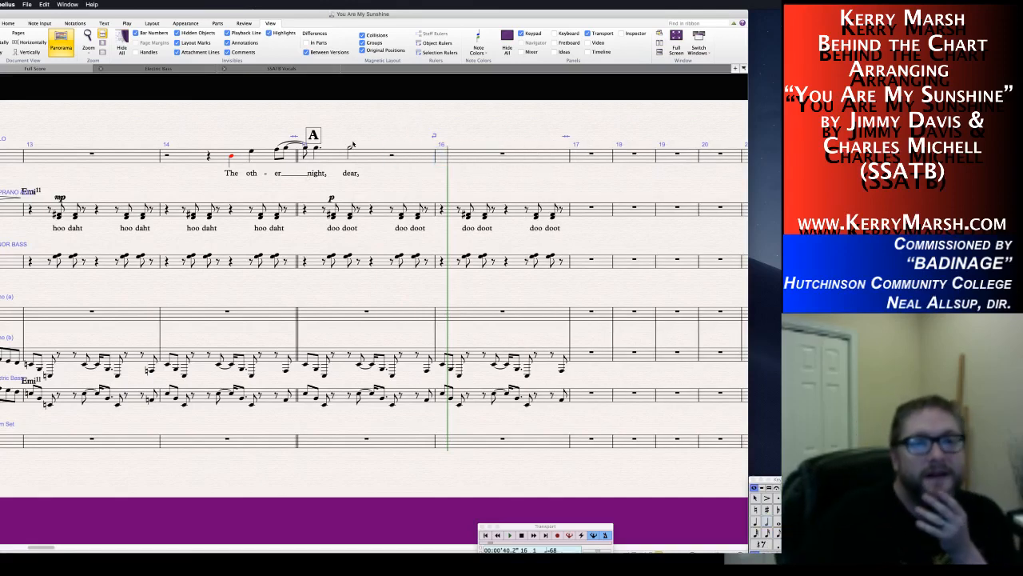
Lengthen the solo note on "dear," in bar 15 to a whole note.
{"action": "left_click", "coordinate": [352, 149]}
{"action": "key", "text": "Right"}
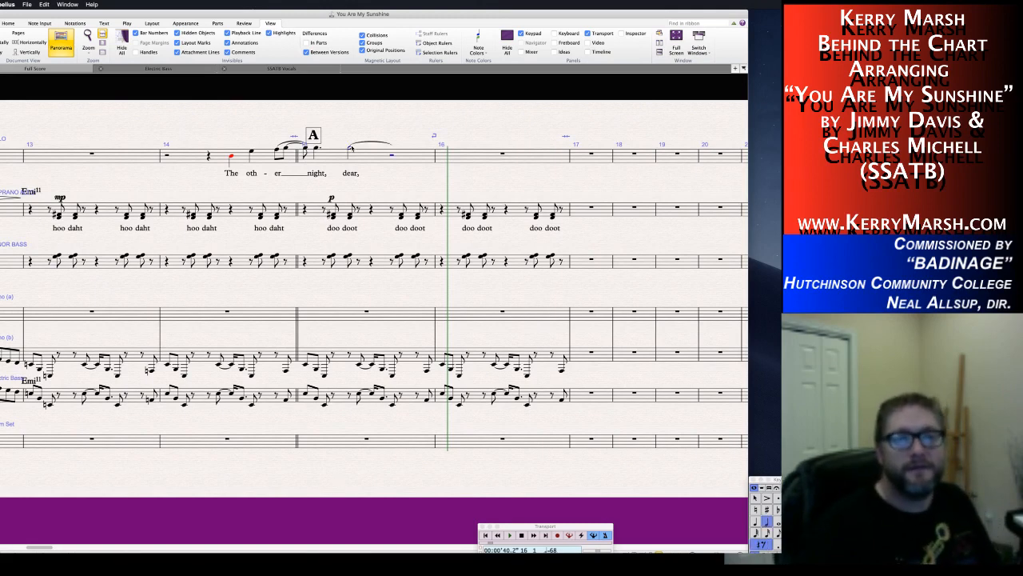
{"action": "key", "text": "Left"}
{"action": "key", "text": "6"}
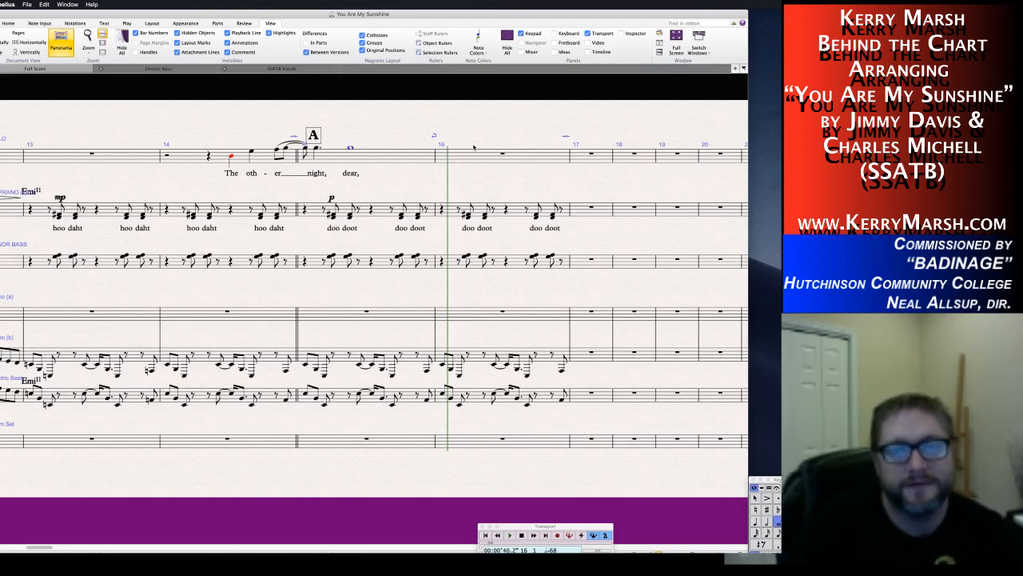
Divide the empty bar 16 of the solo staff into three half rests.
{"action": "left_click", "coordinate": [462, 156]}
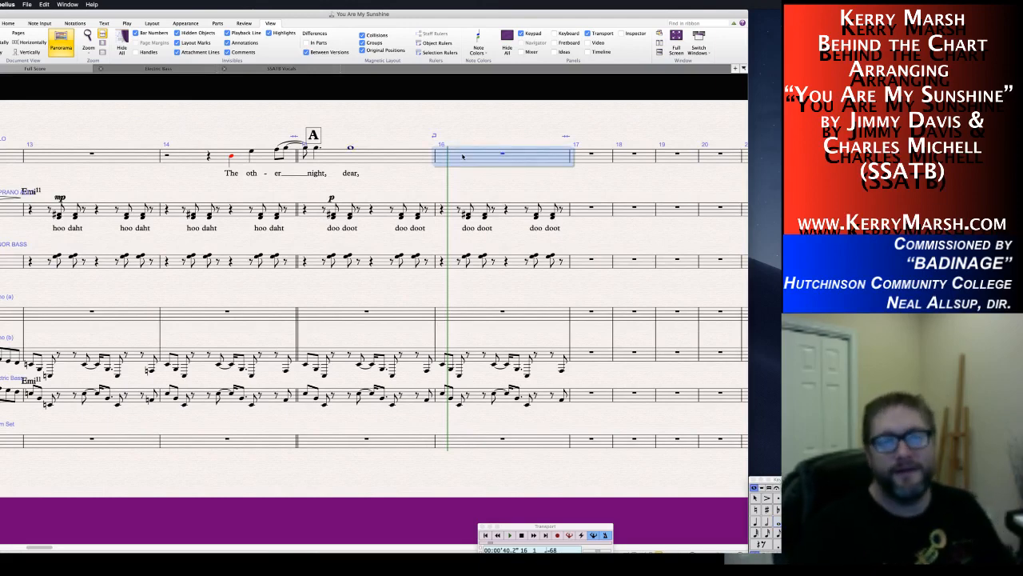
{"action": "key", "text": "4"}
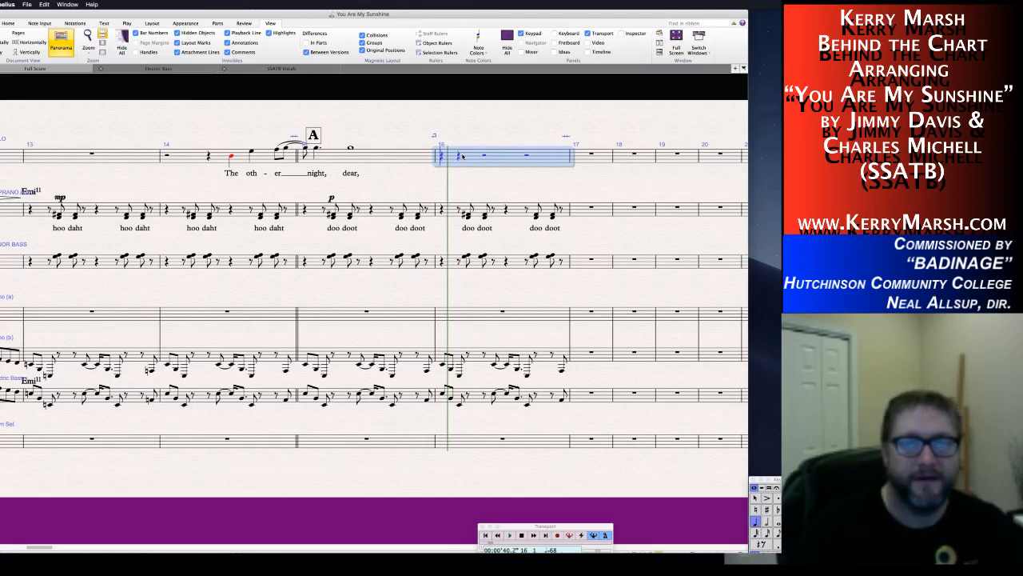
{"action": "key", "text": "0"}
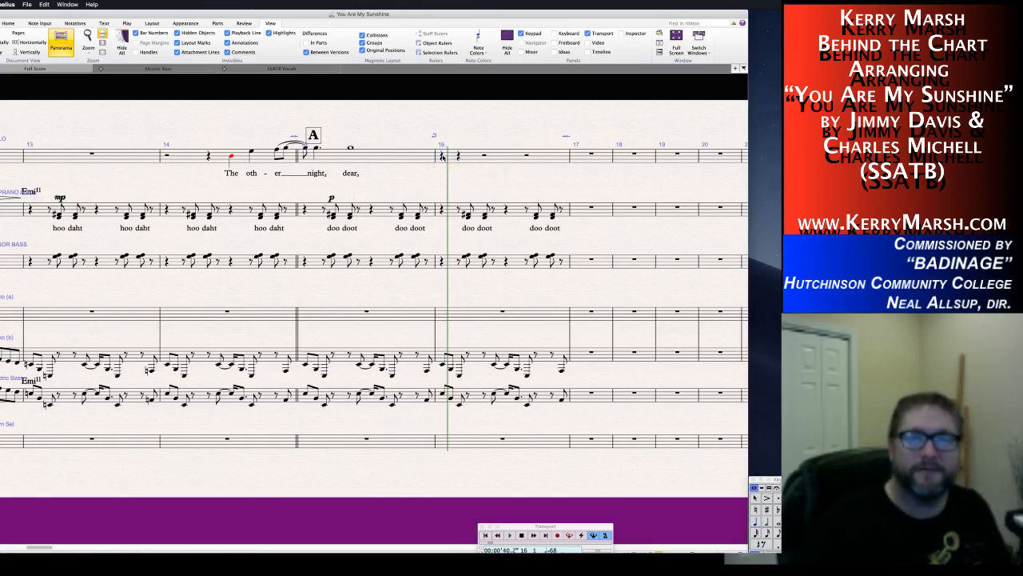
{"action": "left_click", "coordinate": [443, 156]}
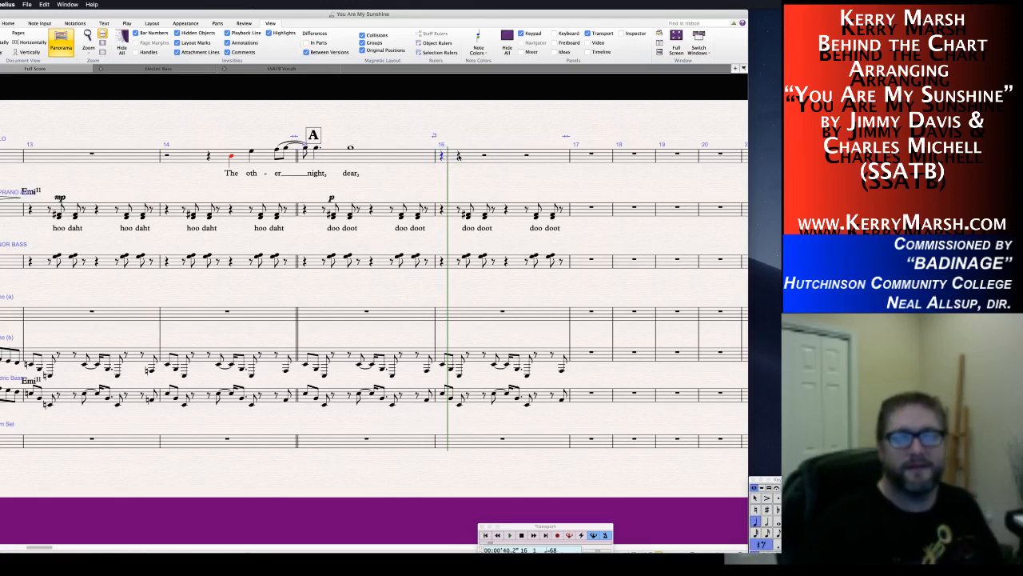
{"action": "left_click", "coordinate": [485, 156]}
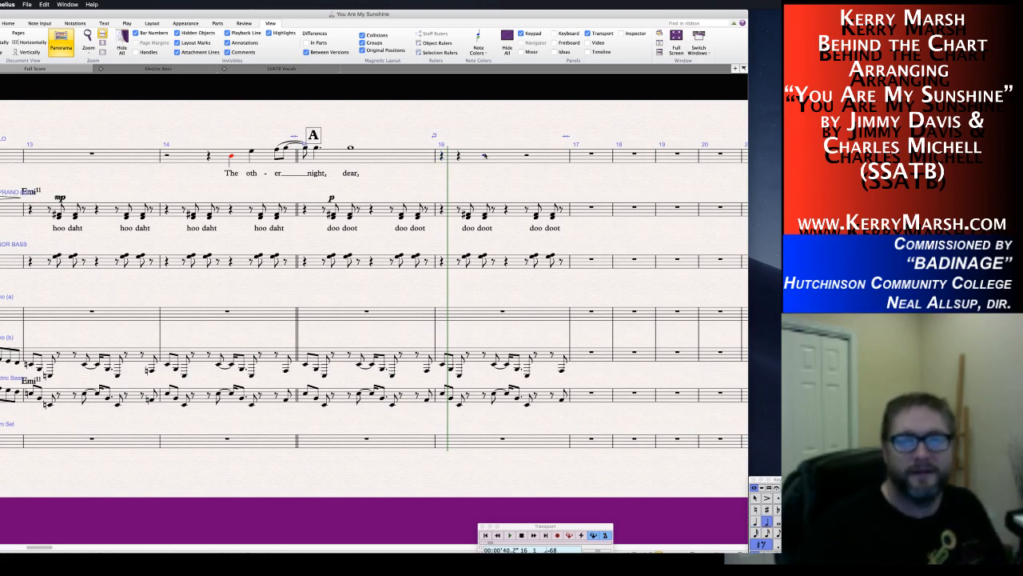
{"action": "key", "text": "Left"}
{"action": "key", "text": "Left"}
{"action": "key", "text": "5"}
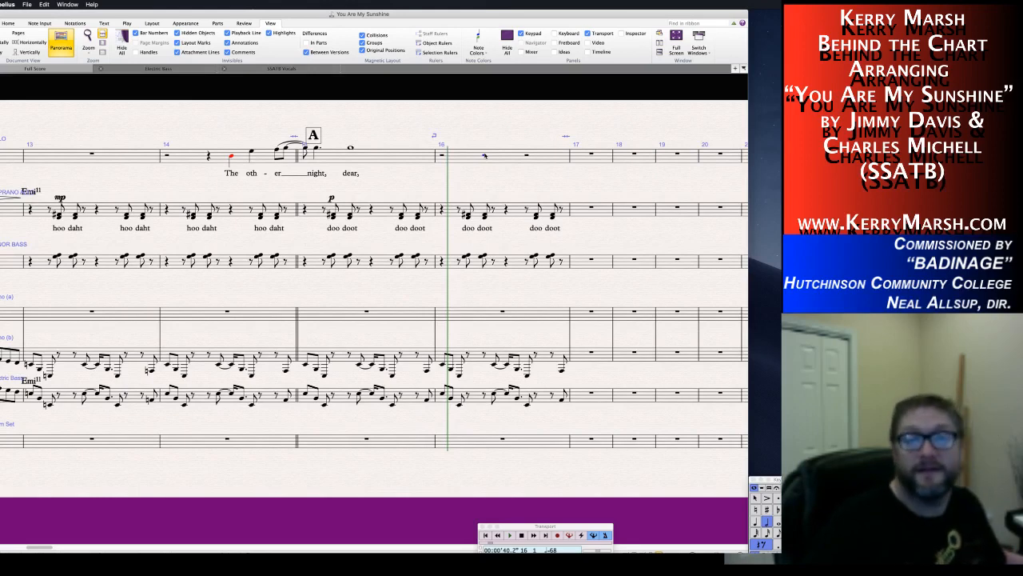
Enter a quarter-note G on beat four of solo bar 16, removing the high G misplaced on beat three.
{"action": "key", "text": "4"}
{"action": "key", "text": "g"}
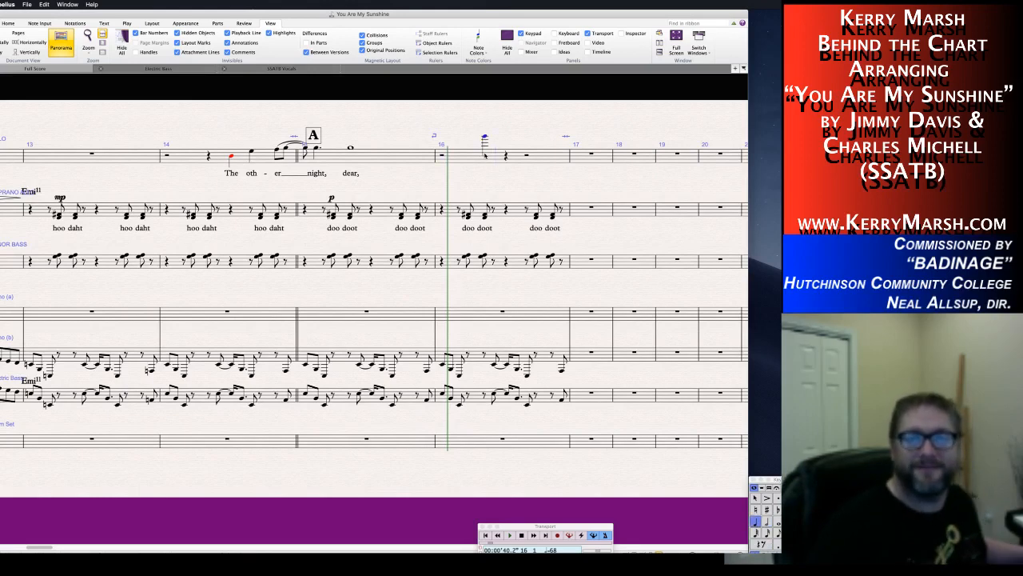
{"action": "key", "text": "Delete"}
{"action": "key", "text": "Right"}
{"action": "key", "text": "g"}
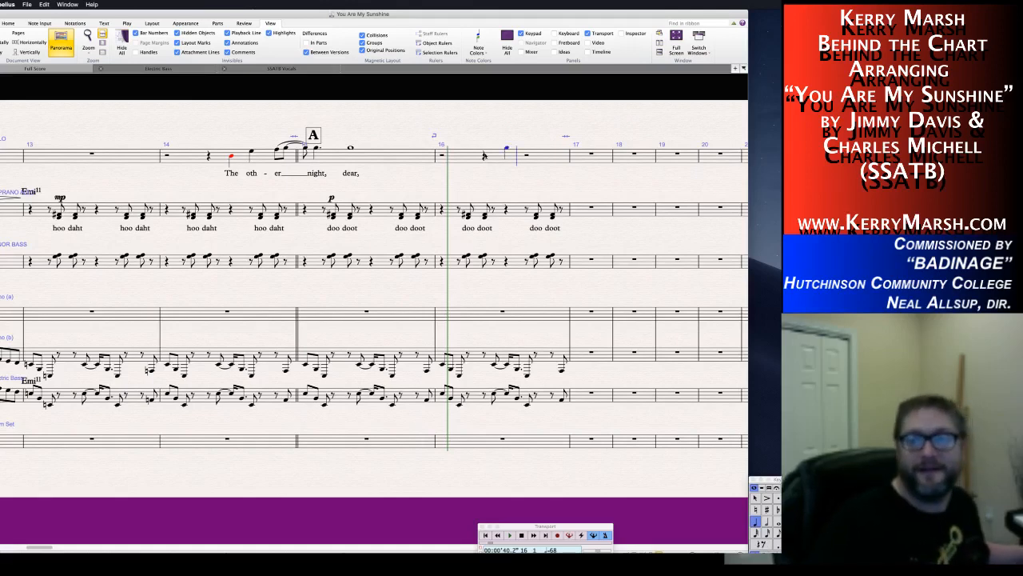
{"action": "key", "text": "3"}
{"action": "key", "text": "period"}
{"action": "key", "text": "g"}
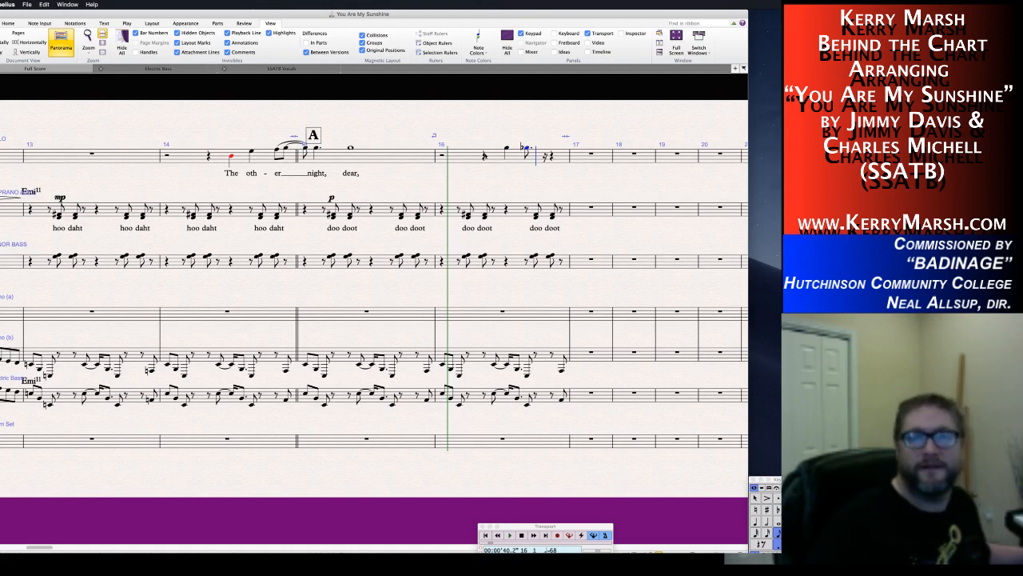
{"action": "key", "text": "2"}
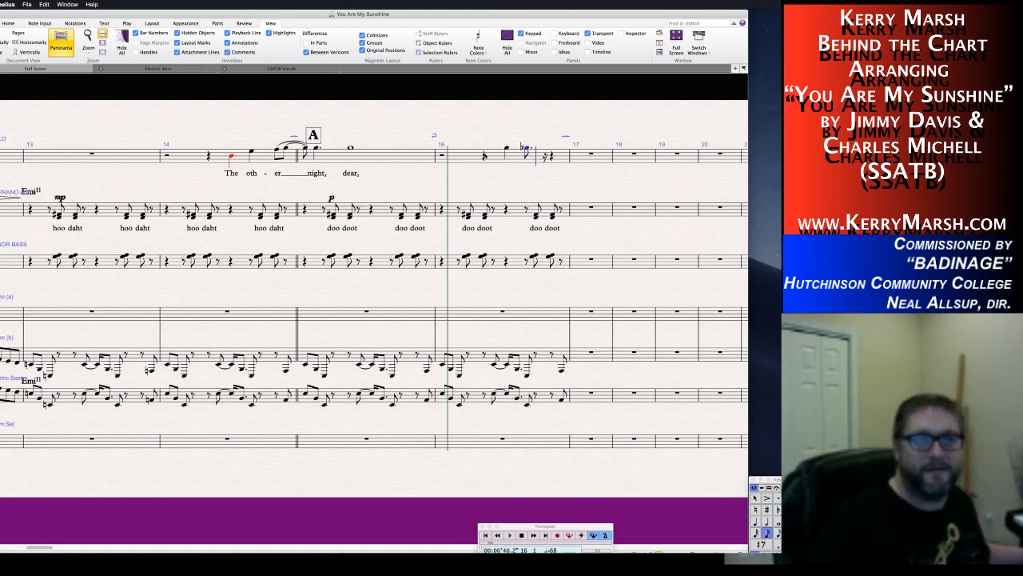
{"action": "key", "text": "Escape"}
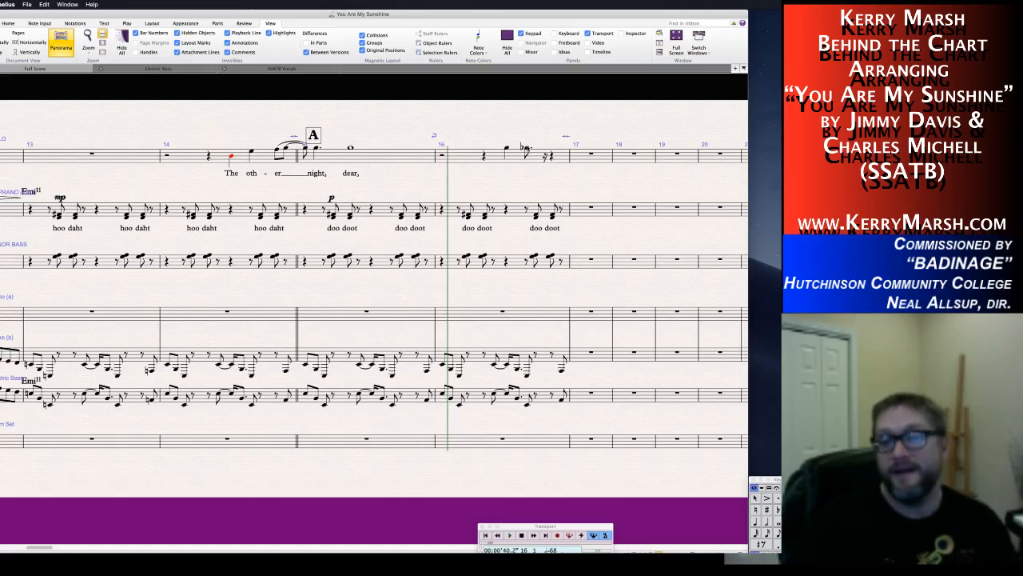
{"action": "left_click", "coordinate": [527, 148]}
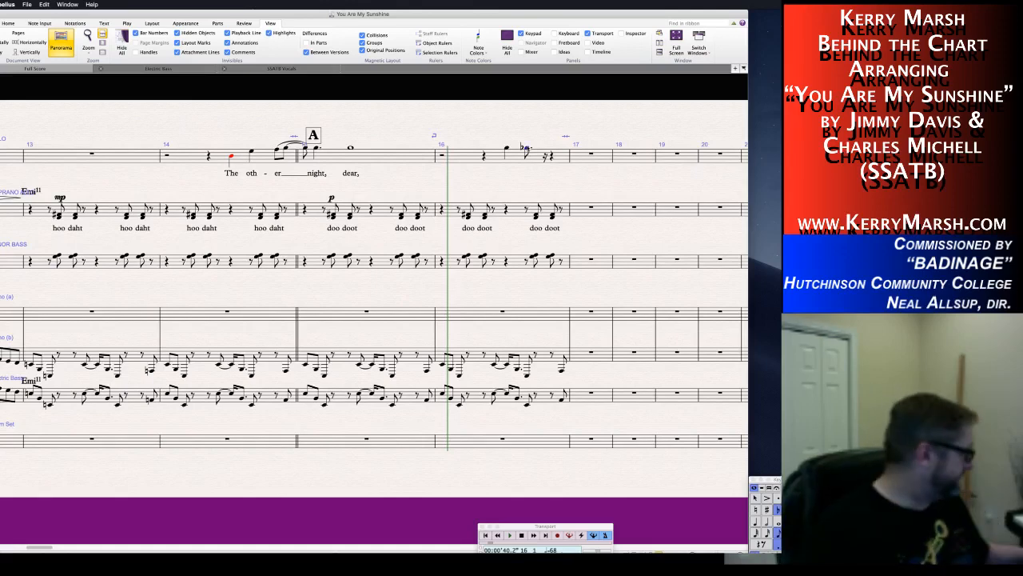
{"action": "key", "text": "super+z"}
{"action": "key", "text": "super+z"}
{"action": "key", "text": "super+z"}
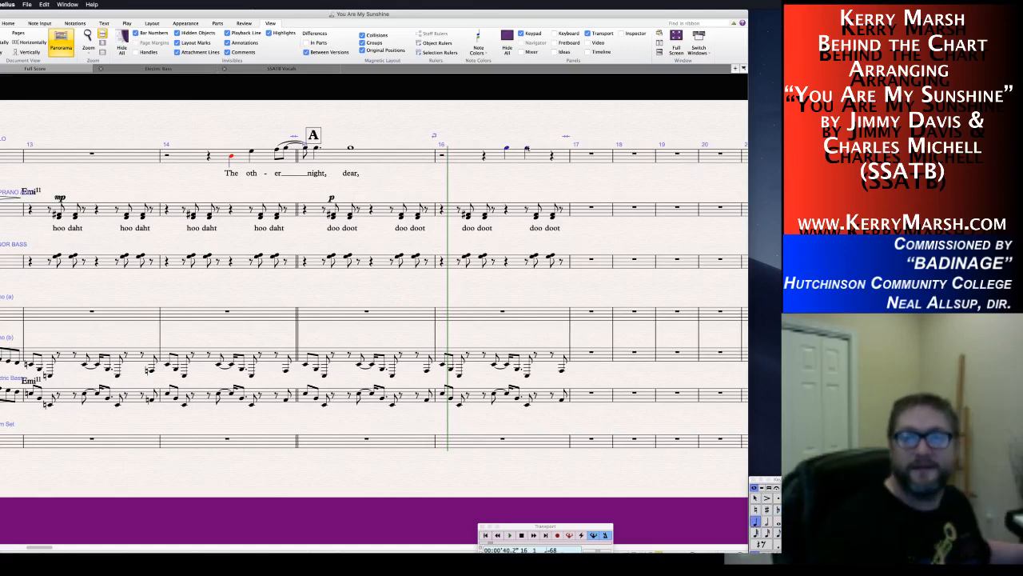
{"action": "key", "text": "super+z"}
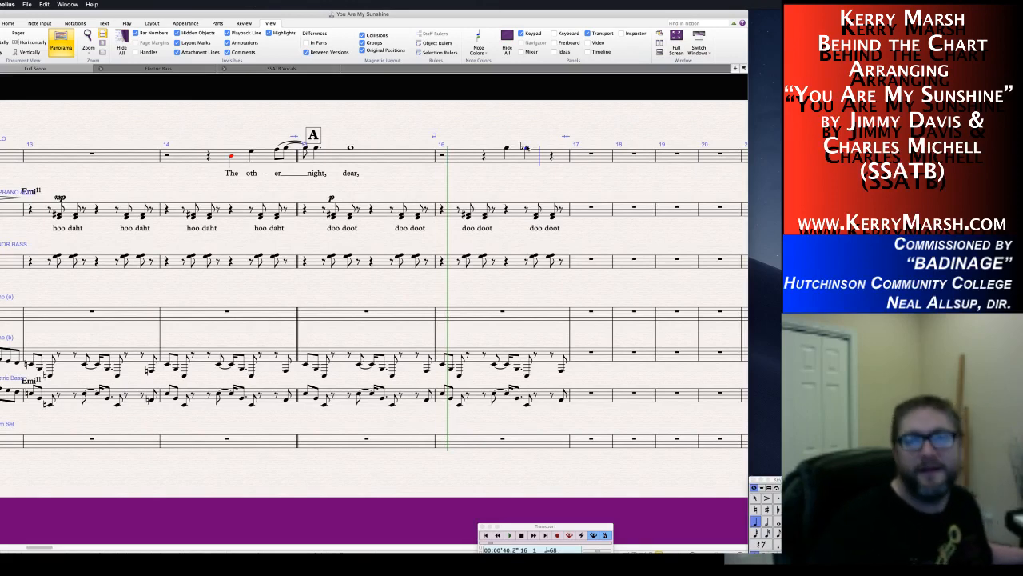
Tie a quarter-note F from the end of solo bar 16 into bar 17 and follow it with two eighth notes.
{"action": "key", "text": "f"}
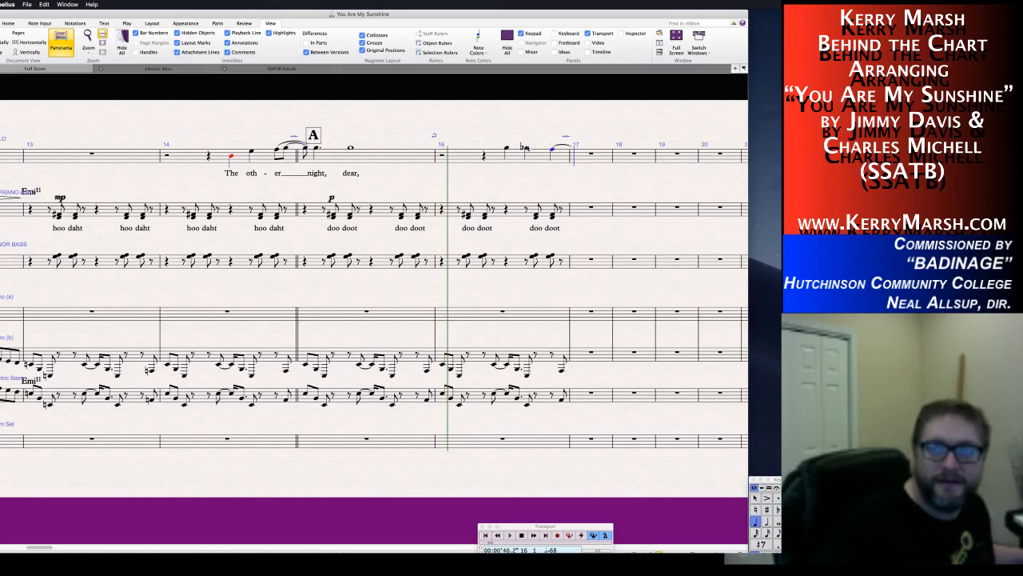
{"action": "key", "text": "f"}
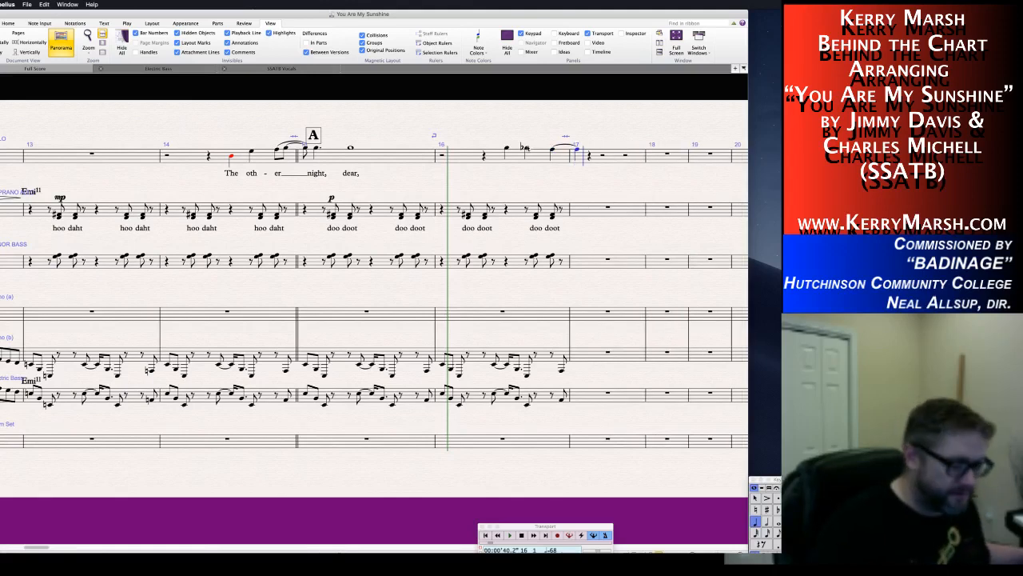
{"action": "key", "text": "3"}
{"action": "key", "text": "e"}
{"action": "key", "text": "b"}
{"action": "key", "text": "Return"}
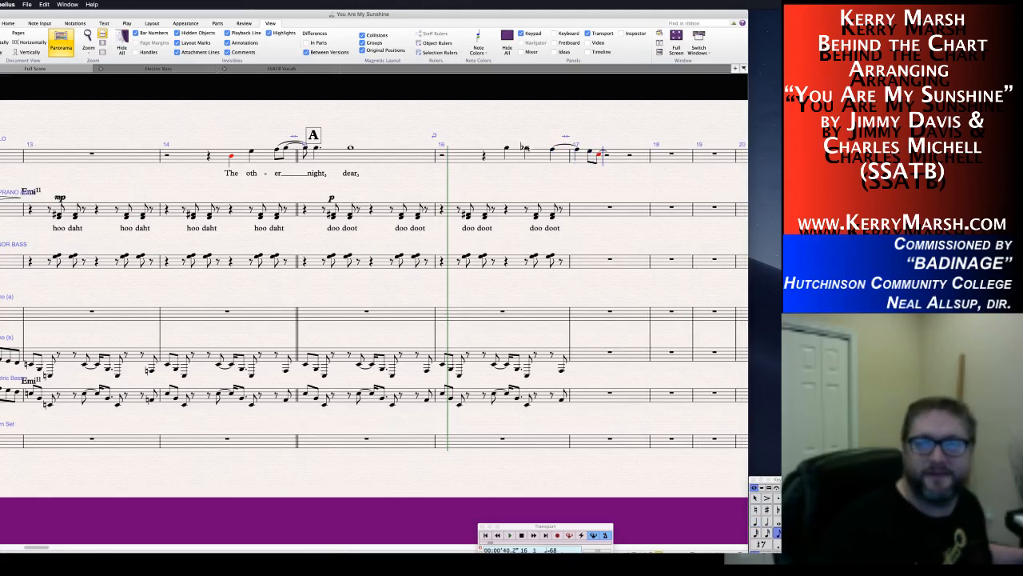
Fill the rest of solo bar 17 with a whole note tied to a half note at the start of bar 18.
{"action": "key", "text": "6"}
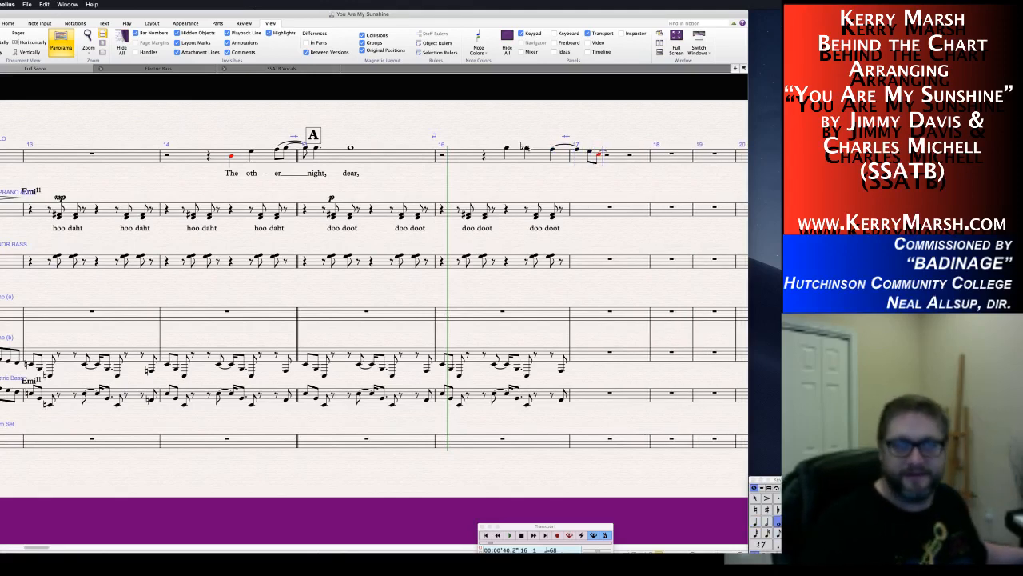
{"action": "key", "text": "b"}
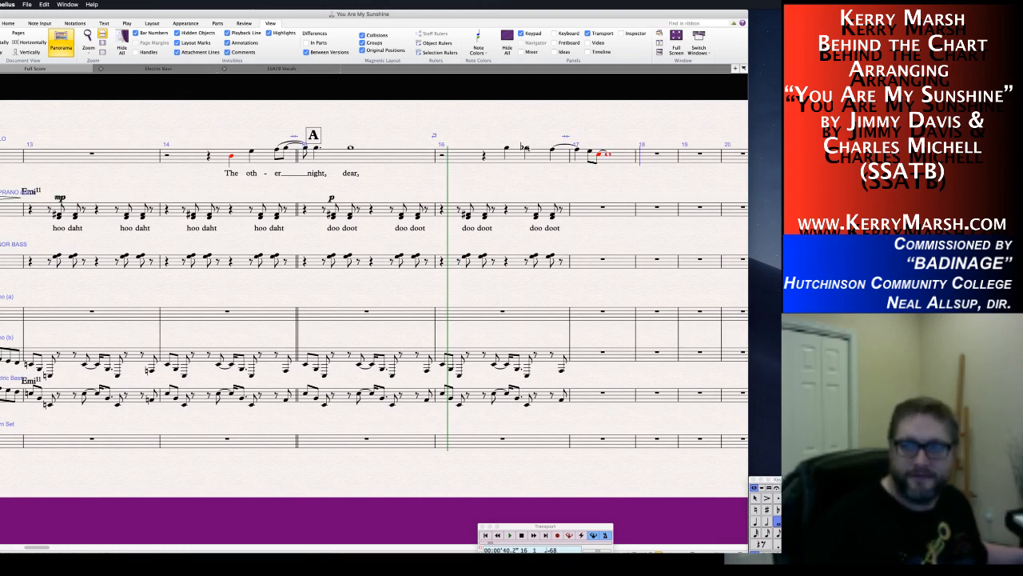
{"action": "key", "text": "KP_Enter"}
{"action": "key", "text": "5"}
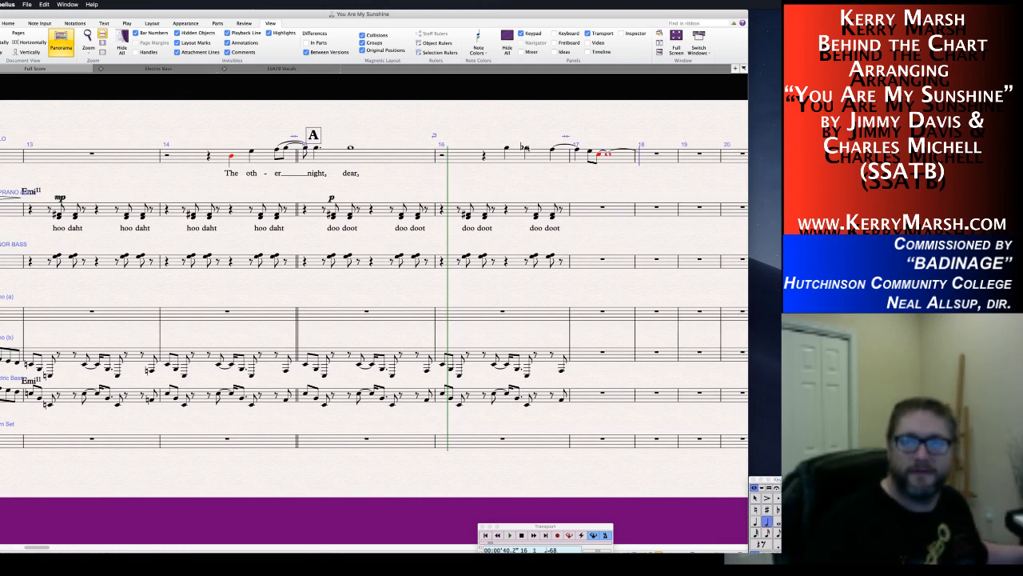
{"action": "key", "text": "b"}
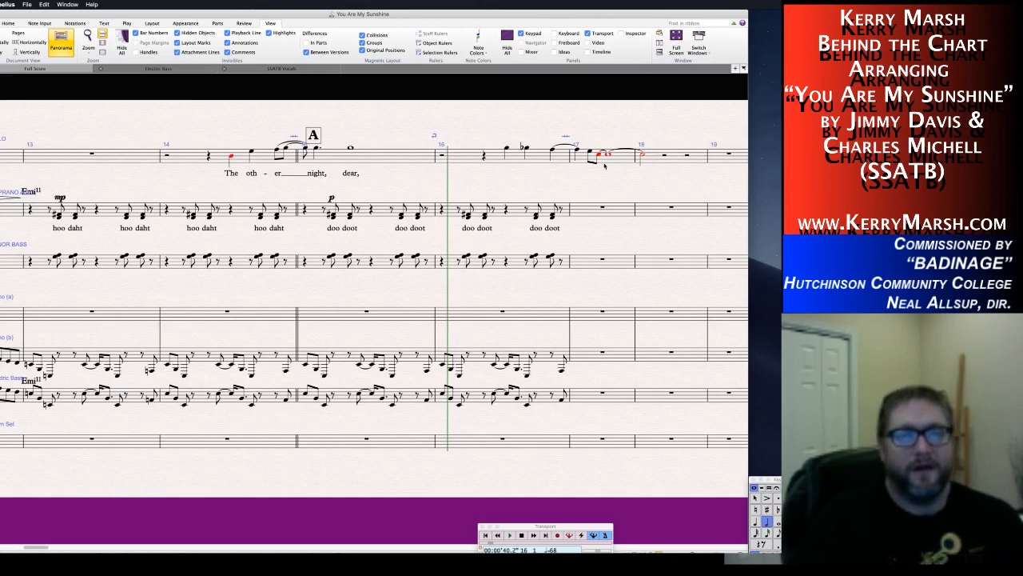
Add the solo lyrics "as I lay sleep-ing" from the quarter-note G in bar 16, extending the last syllable under its tied notes.
{"action": "left_click", "coordinate": [505, 150]}
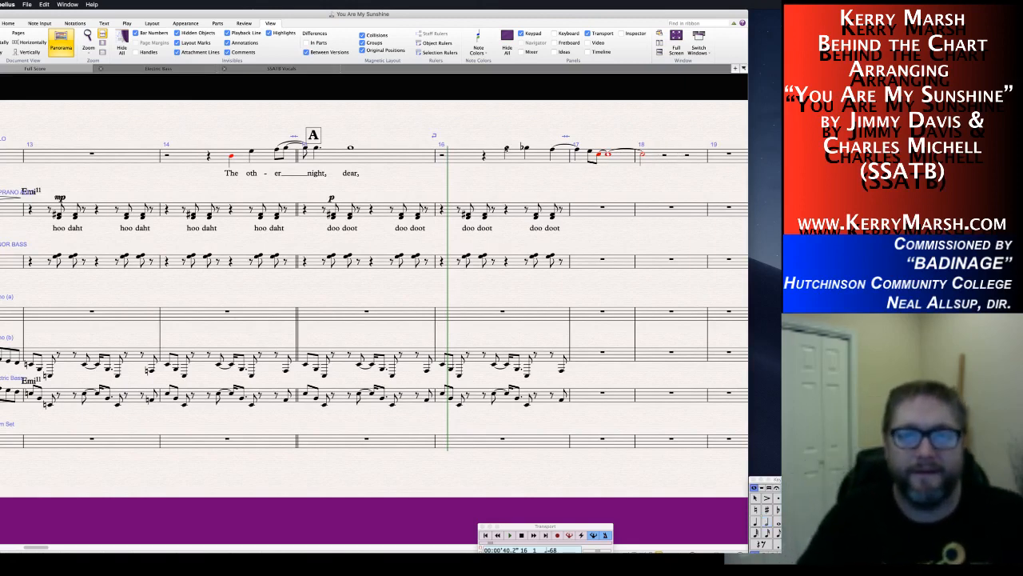
{"action": "key", "text": "ctrl+l"}
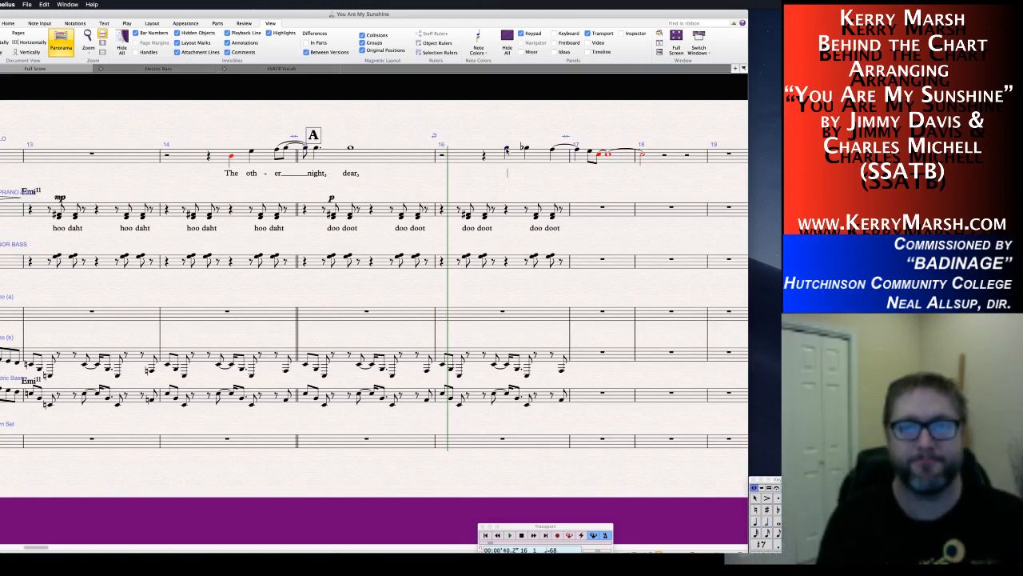
{"action": "type", "text": "as I lay"}
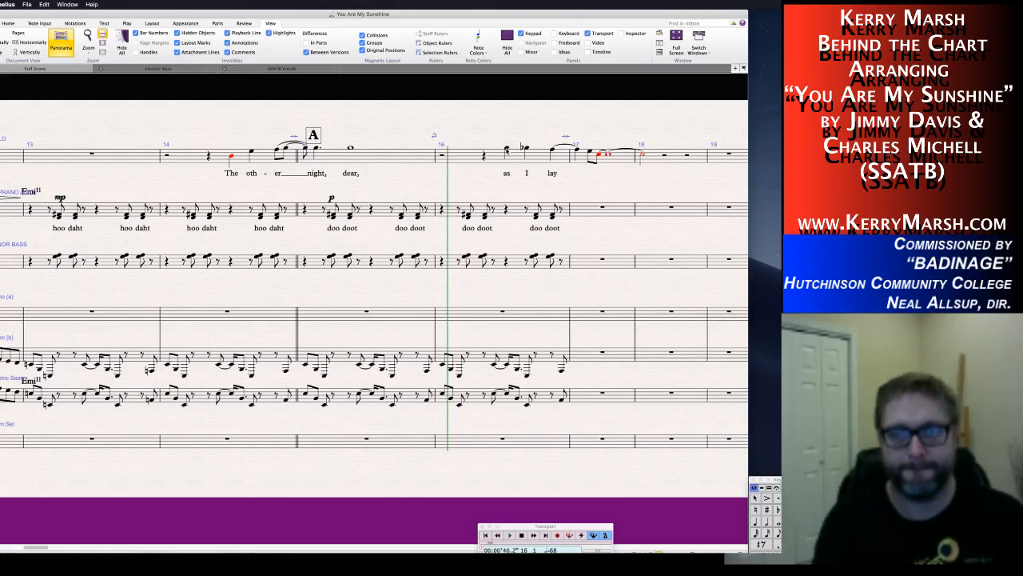
{"action": "type", "text": " sleep"}
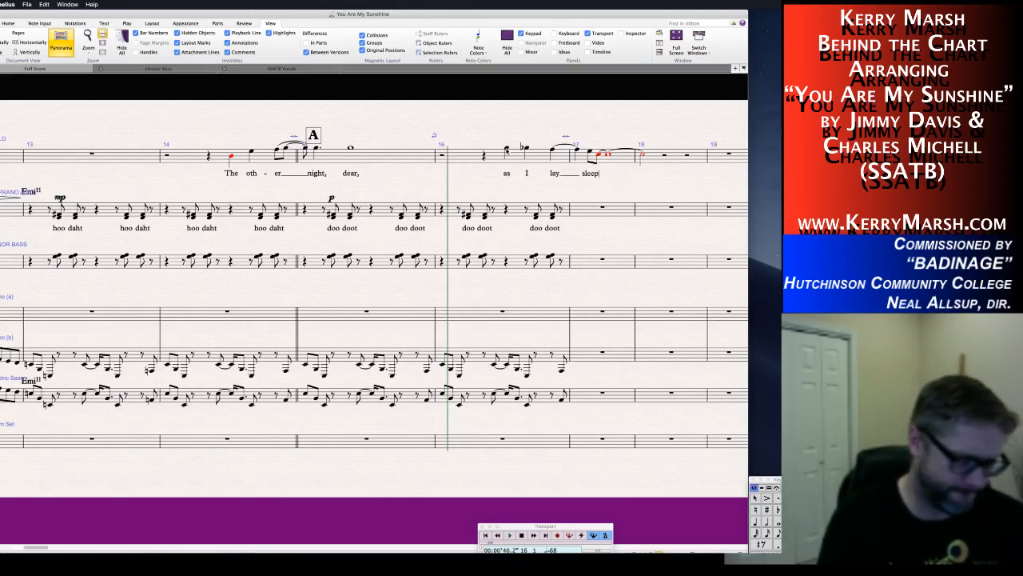
{"action": "type", "text": "ing"}
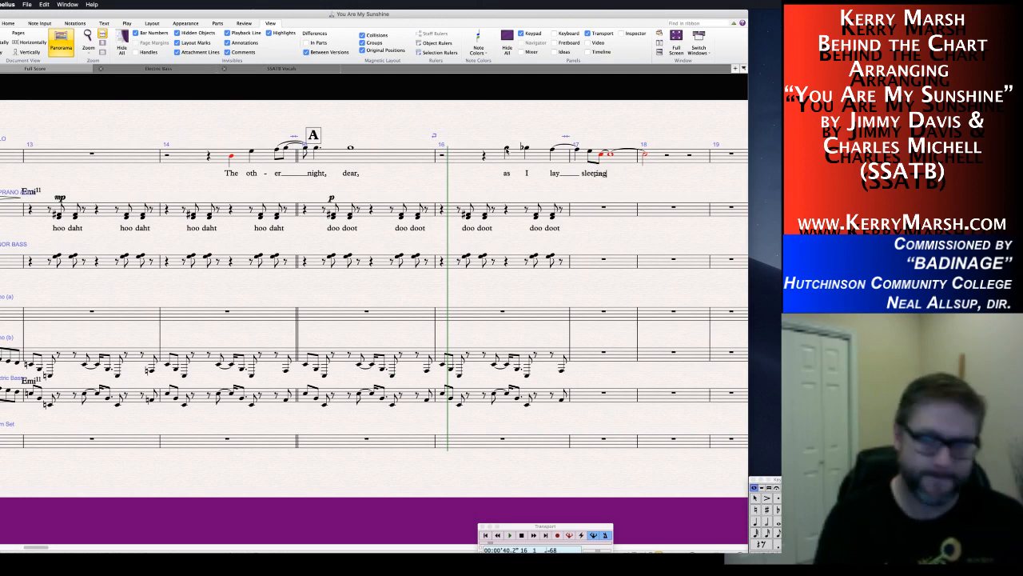
{"action": "key", "text": "space"}
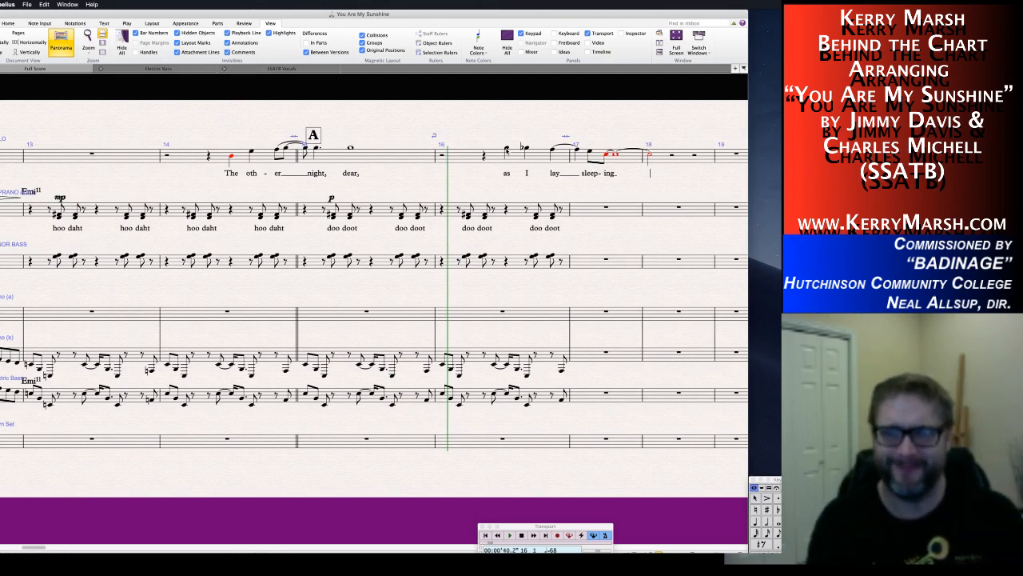
{"action": "key", "text": "Escape"}
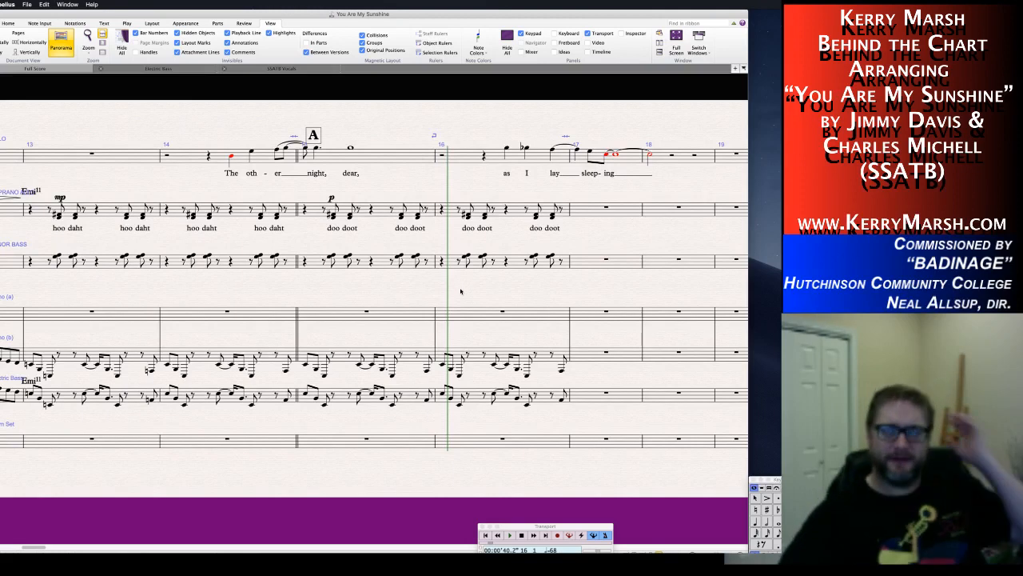
Start bar 17 of the electric bass staff with eighth notes D, A and high D, followed by an eighth rest.
{"action": "scroll", "coordinate": [432, 302], "scroll_direction": "right", "scroll_amount": 3}
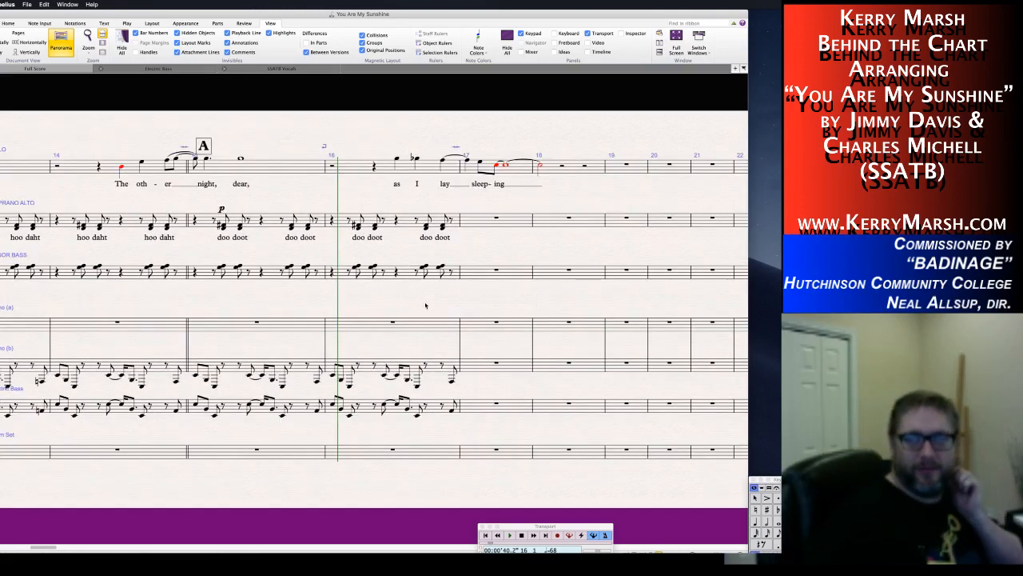
{"action": "scroll", "coordinate": [425, 306], "scroll_direction": "right", "scroll_amount": 2}
{"action": "scroll", "coordinate": [408, 305], "scroll_direction": "right", "scroll_amount": 2}
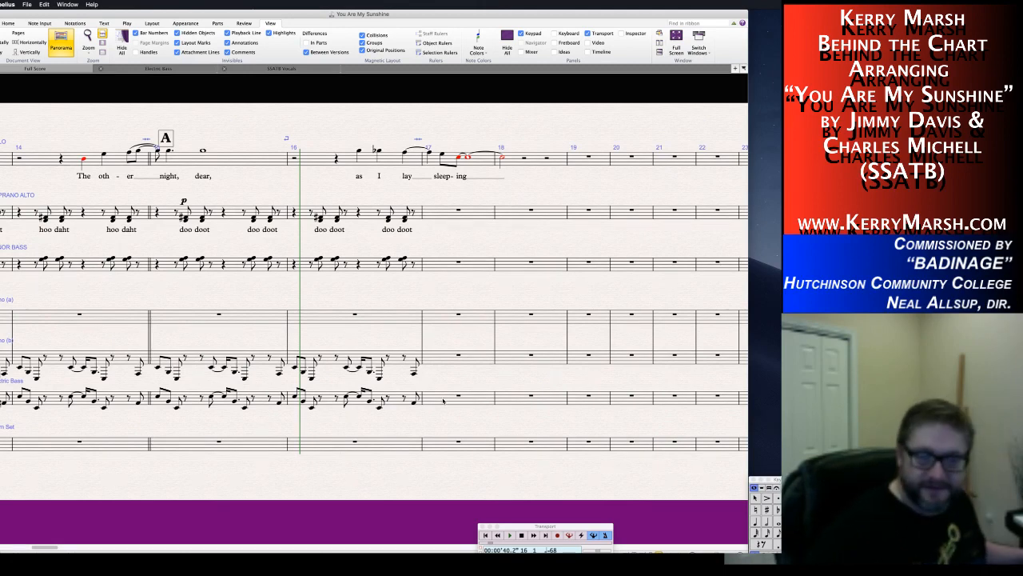
{"action": "left_click", "coordinate": [444, 401]}
{"action": "key", "text": "3"}
{"action": "key", "text": "d"}
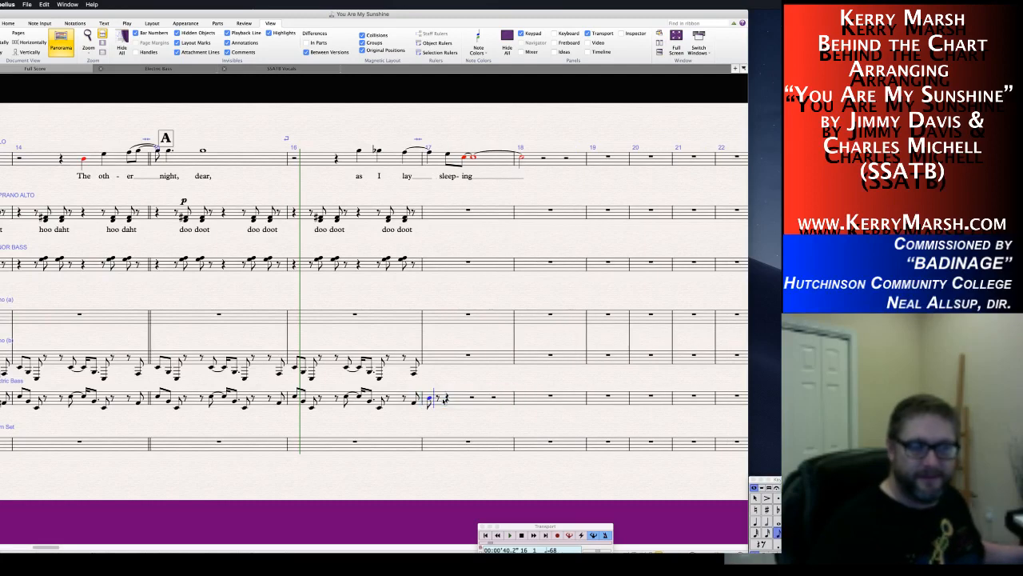
{"action": "key", "text": "a"}
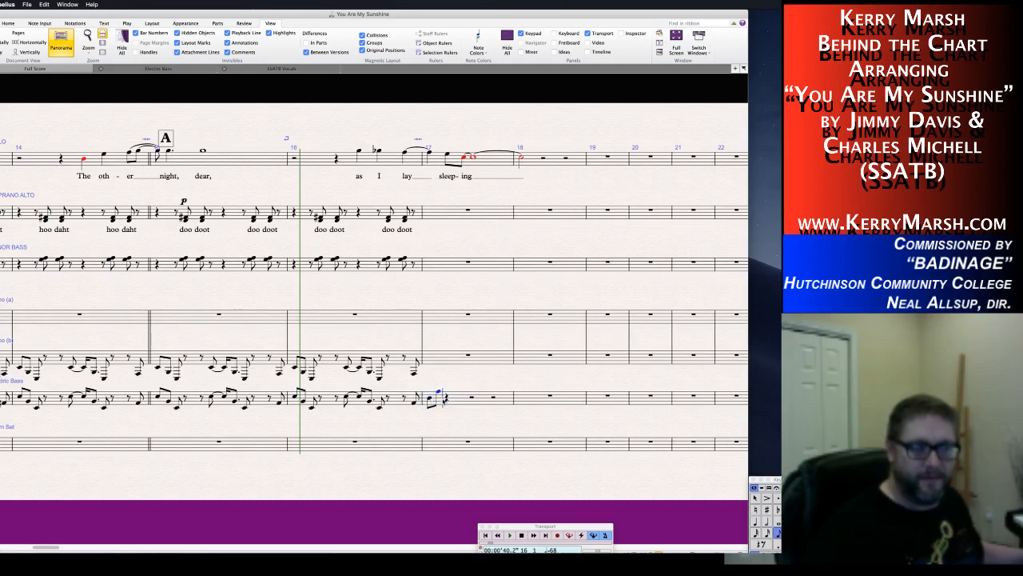
{"action": "key", "text": "d"}
{"action": "key", "text": "0"}
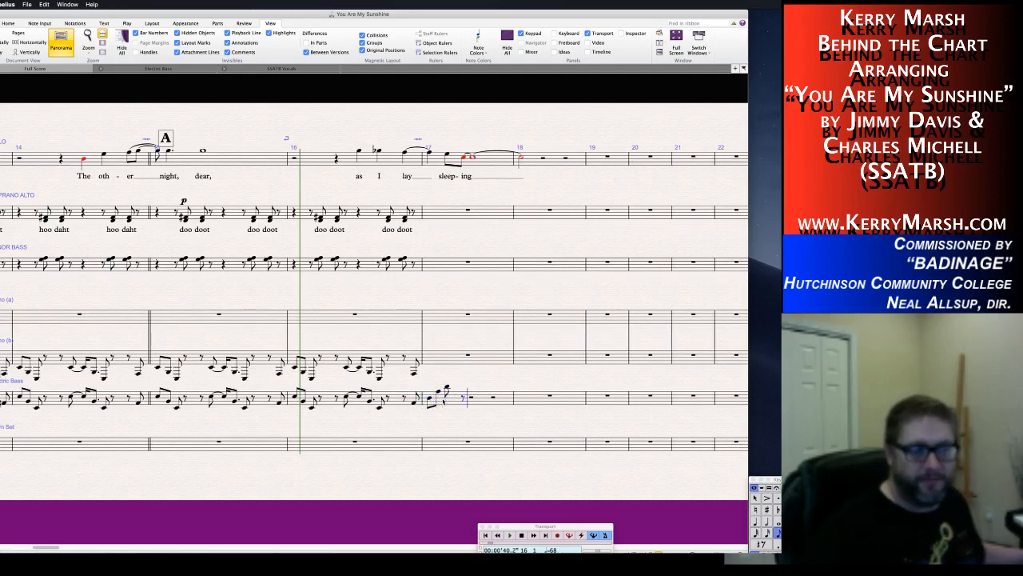
Continue bass bar 17 with an eighth rest, a high D tied to a second D, a dotted A and a lower D.
{"action": "key", "text": "0"}
{"action": "key", "text": "d"}
{"action": "key", "text": "Return"}
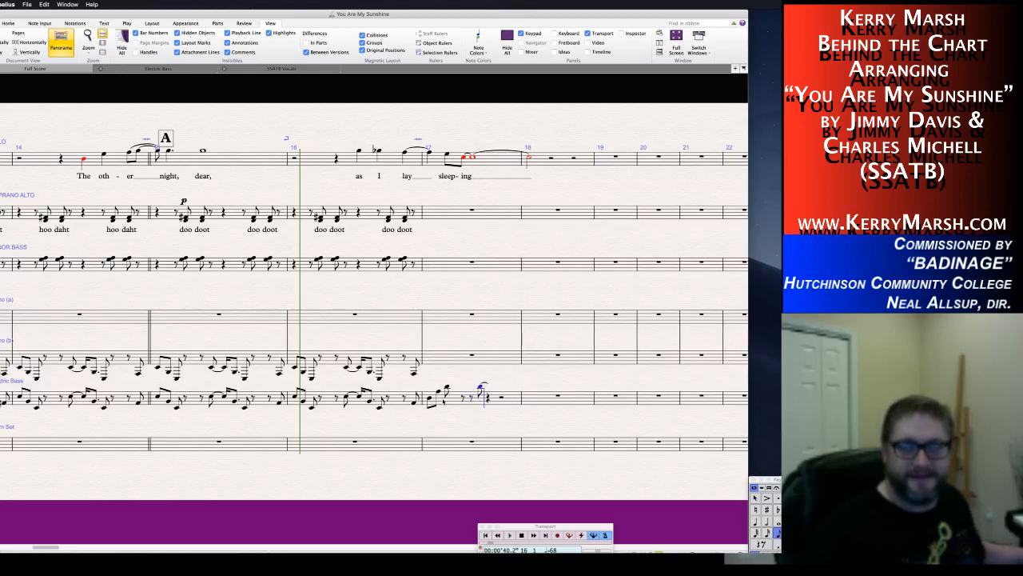
{"action": "key", "text": "d"}
{"action": "key", "text": "a"}
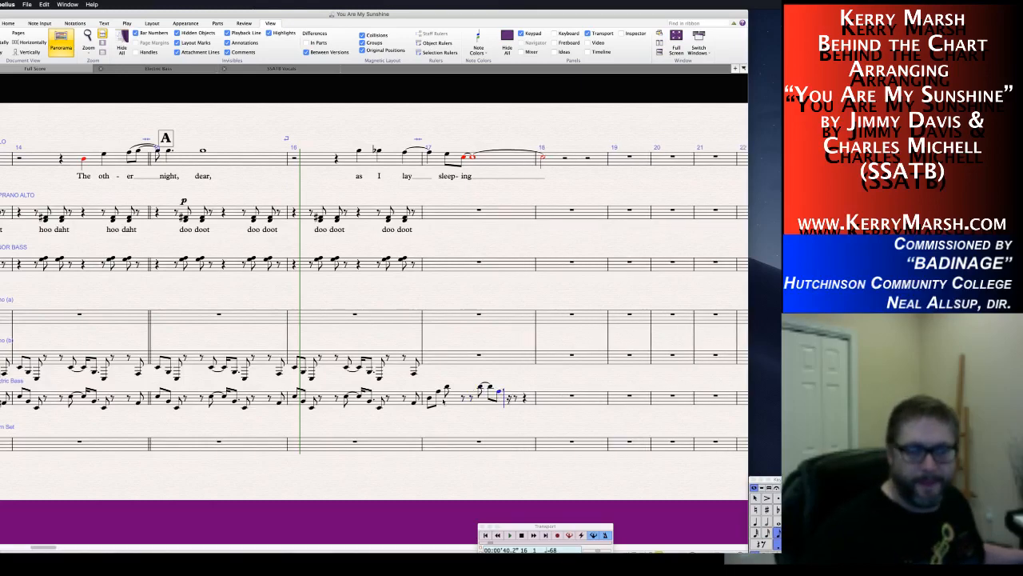
{"action": "key", "text": "KP_Decimal"}
{"action": "key", "text": "d"}
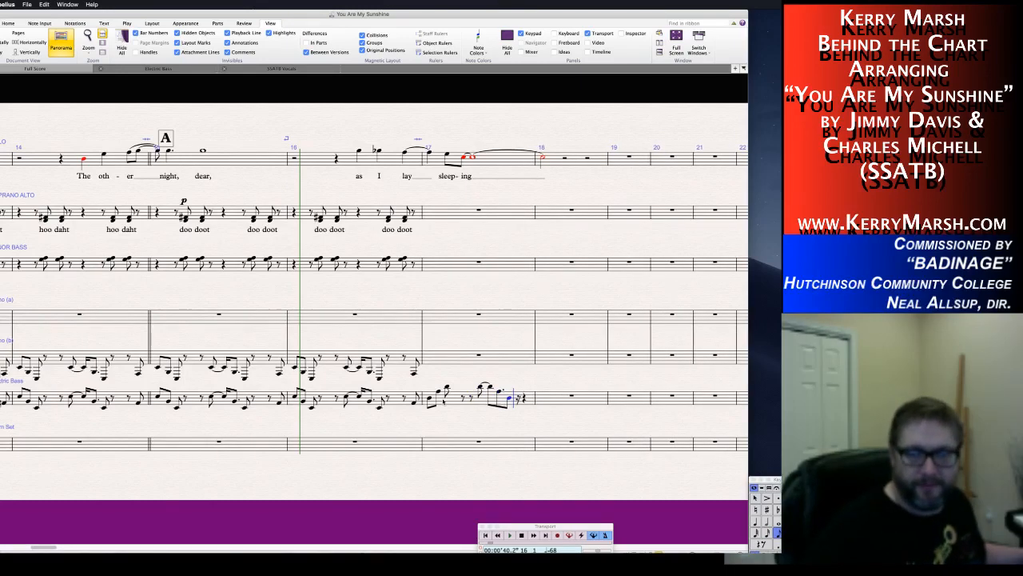
{"action": "key", "text": "Left"}
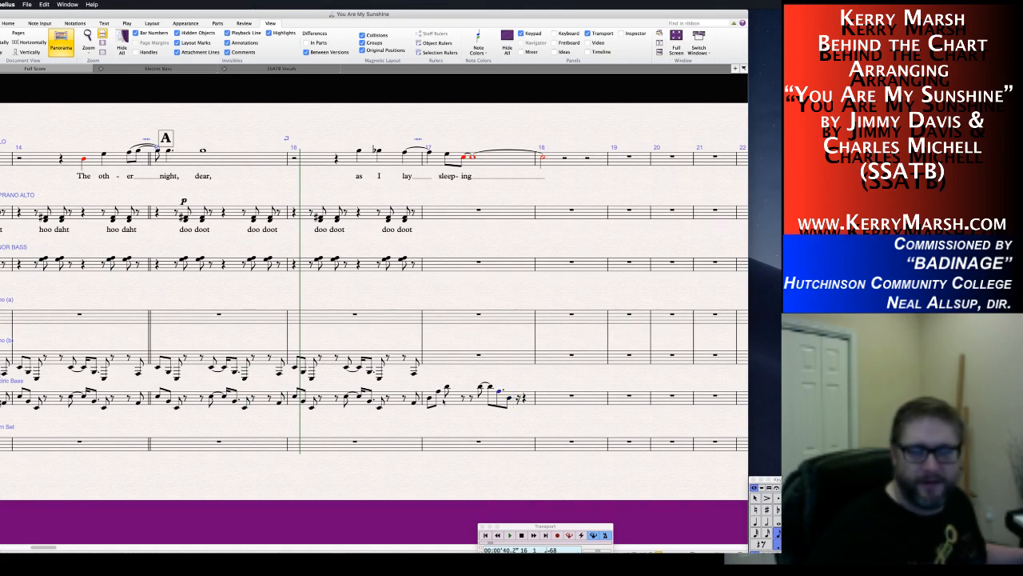
{"action": "key", "text": "KP_Decimal"}
{"action": "key", "text": "KP_0"}
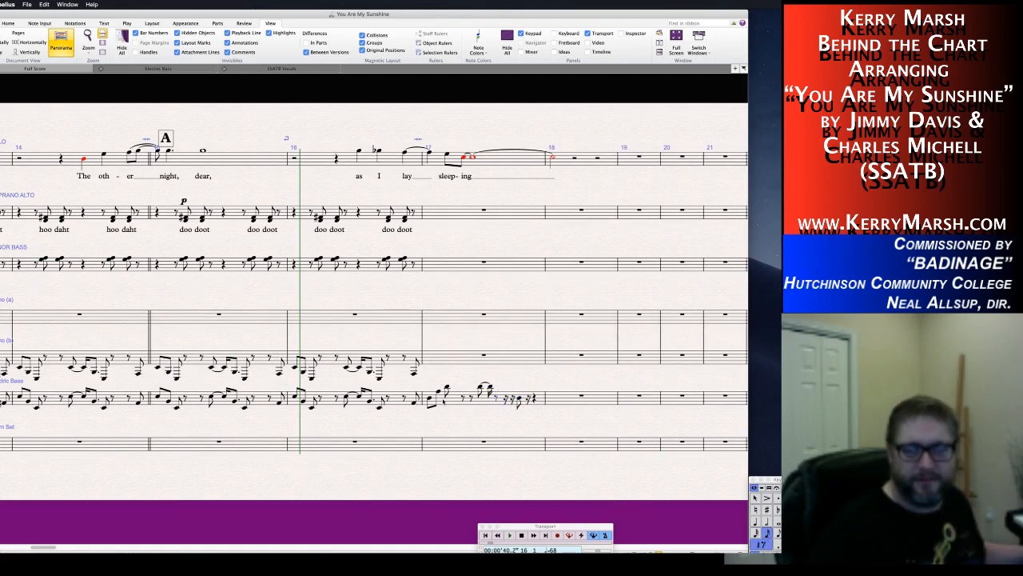
{"action": "key", "text": "super+z"}
{"action": "key", "text": "super+z"}
Re-enter the lower D after the dotted A in bass bar 17 as an eighth note followed by an eighth rest.
{"action": "key", "text": "Left"}
{"action": "key", "text": "Right"}
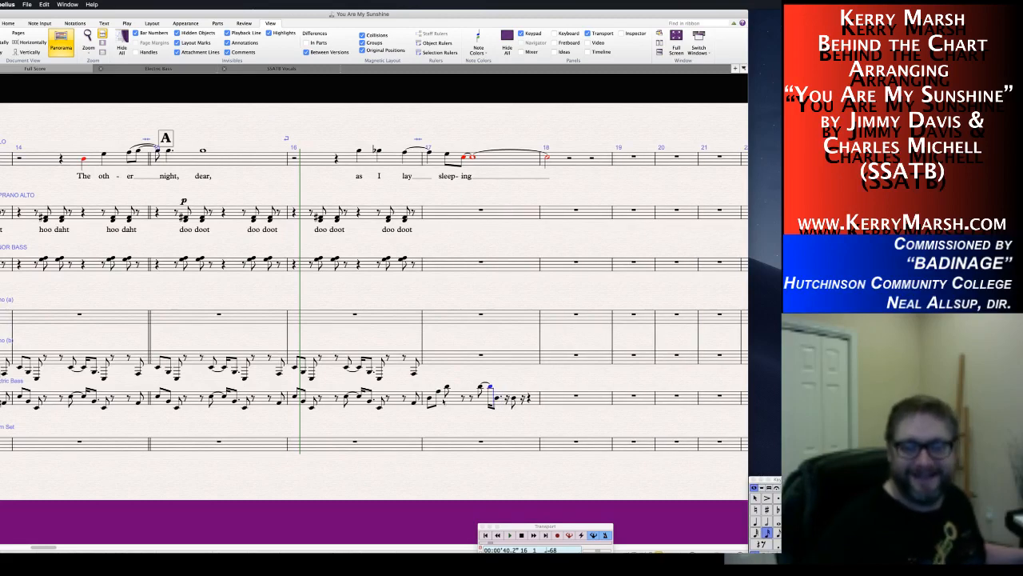
{"action": "key", "text": "Right"}
{"action": "key", "text": "Right"}
{"action": "key", "text": "KP_3"}
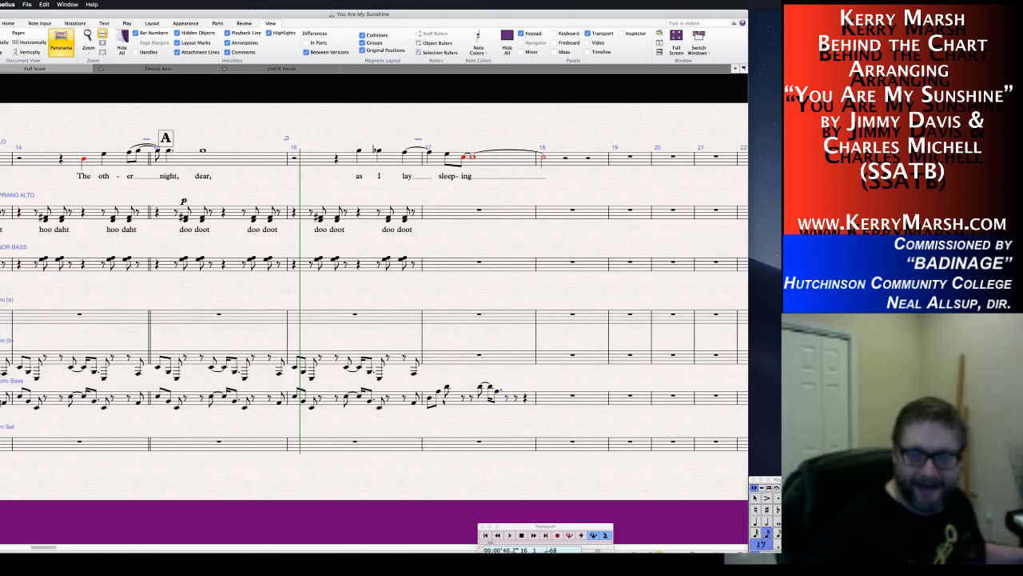
{"action": "key", "text": "KP_0"}
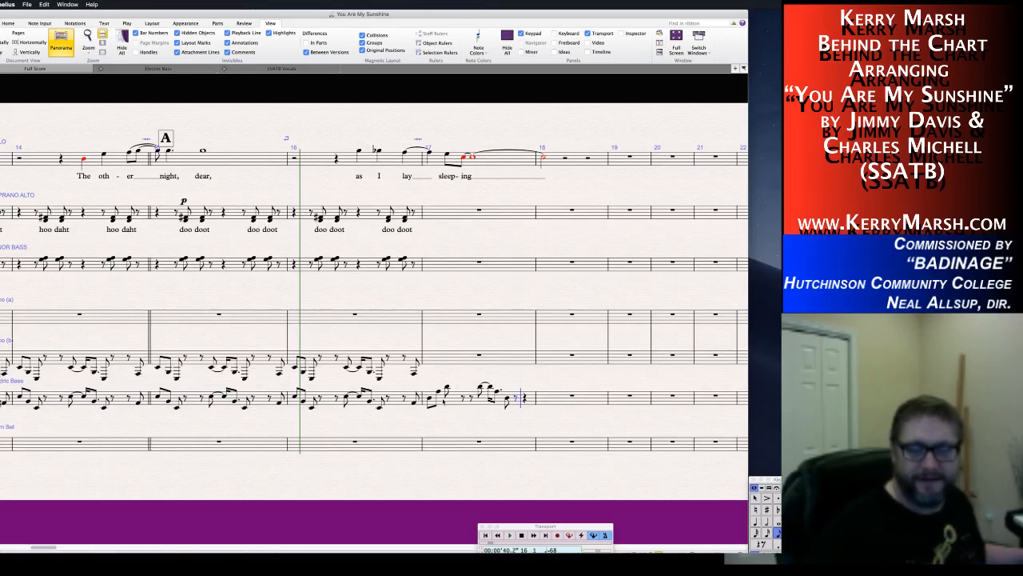
Finish bar 17 of the electric bass with an eighth rest and a low eighth-note G.
{"action": "key", "text": "KP_0"}
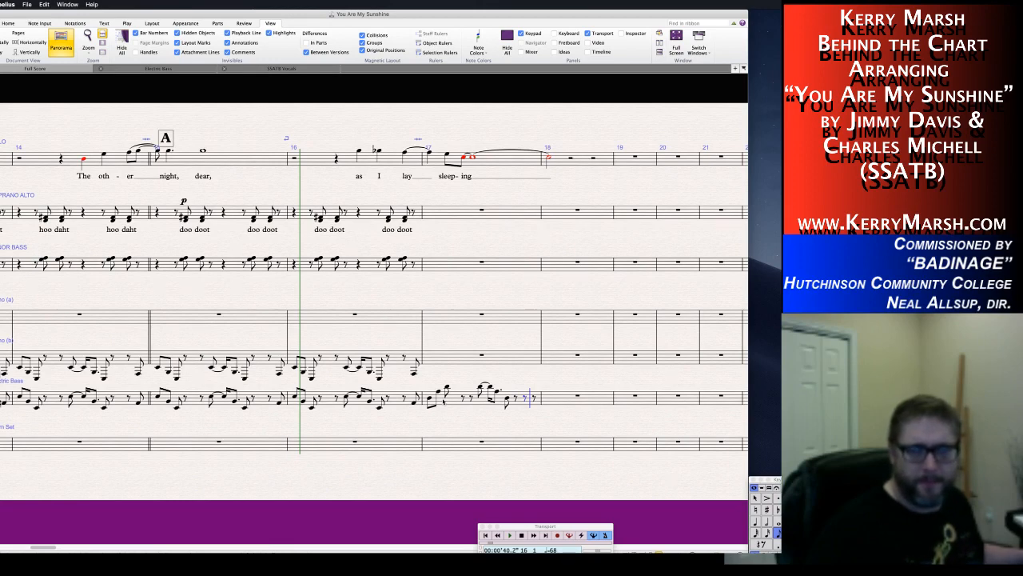
{"action": "key", "text": "g"}
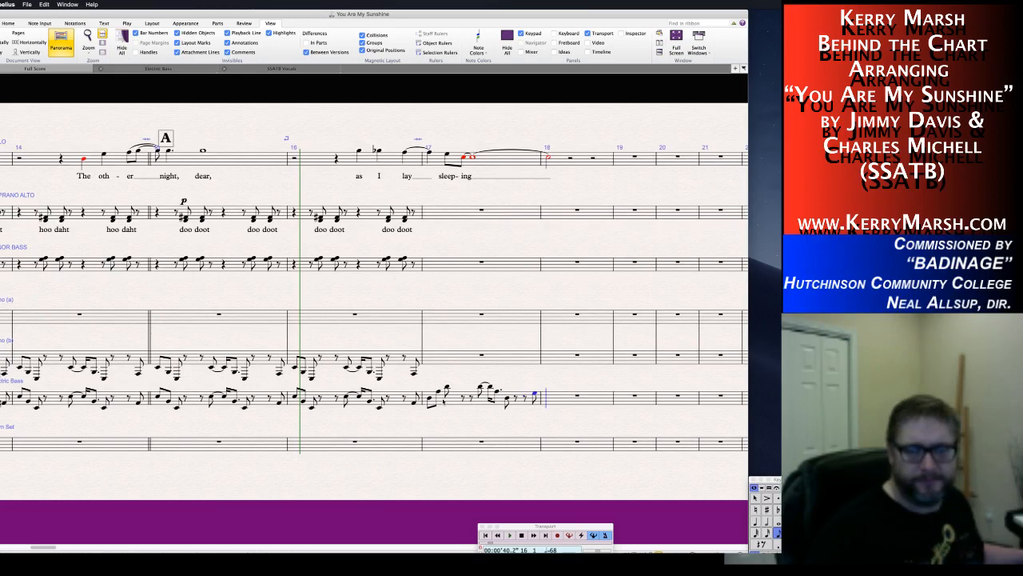
{"action": "key", "text": "Escape"}
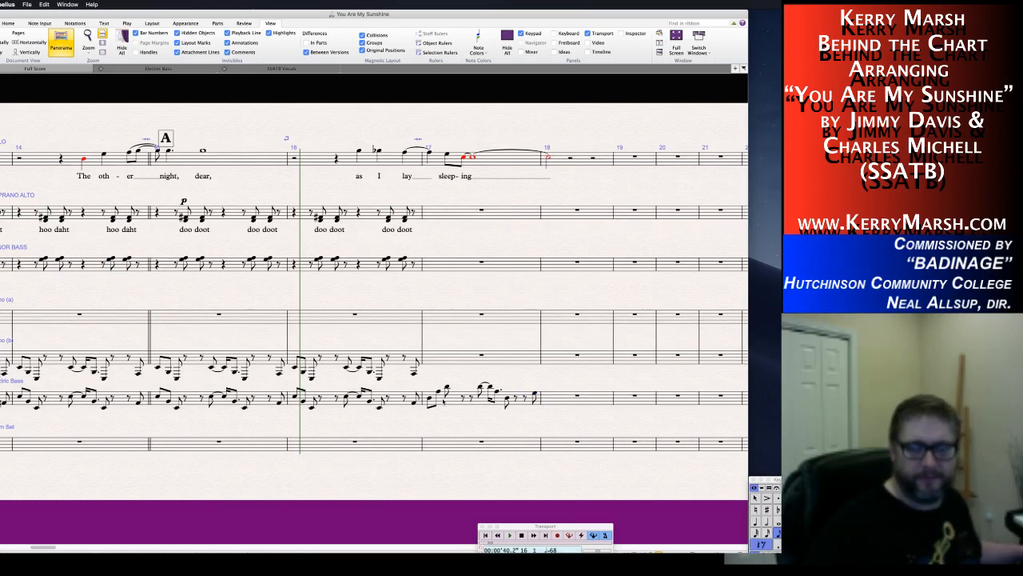
{"action": "key", "text": "n"}
{"action": "key", "text": "g"}
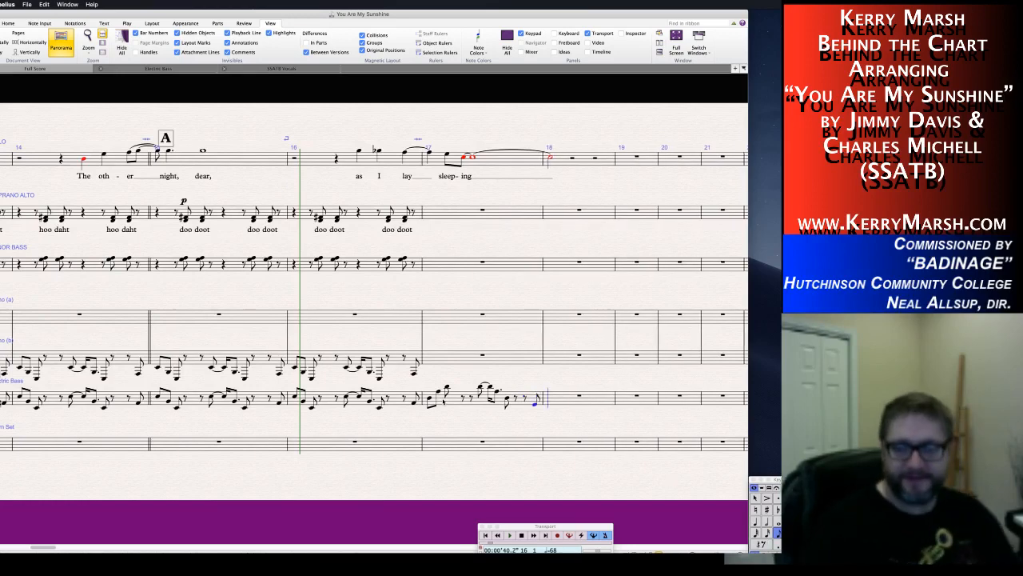
{"action": "key", "text": "Escape"}
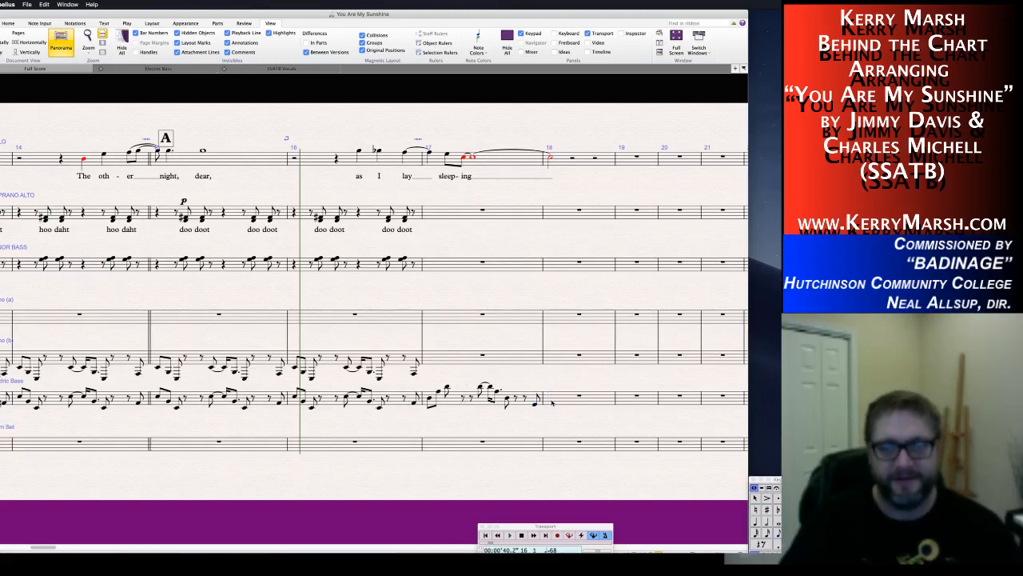
Repeat the completed electric bass bar 17 into bar 18.
{"action": "left_click", "coordinate": [452, 400]}
{"action": "left_click", "coordinate": [558, 411]}
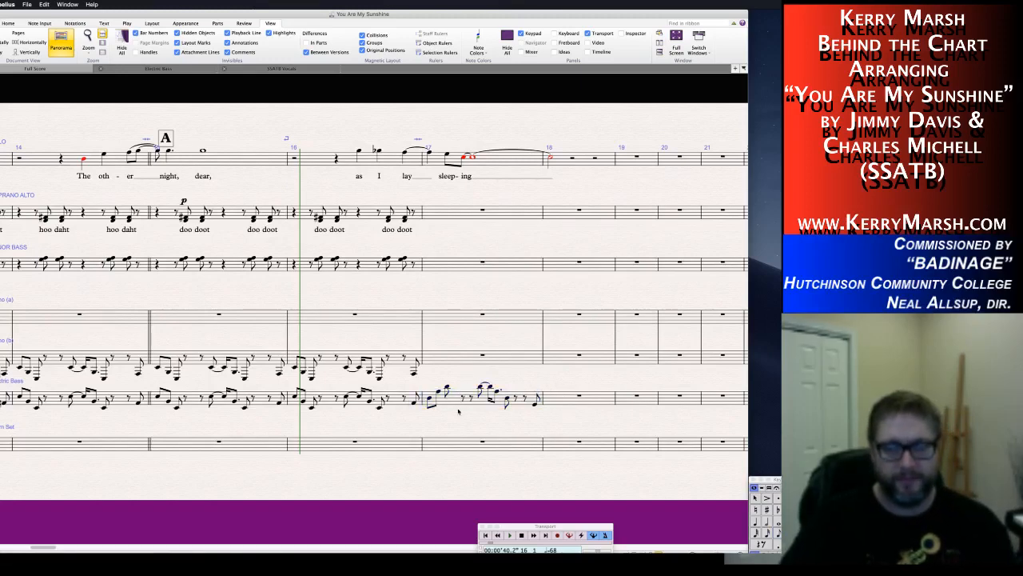
{"action": "left_click", "coordinate": [539, 398]}
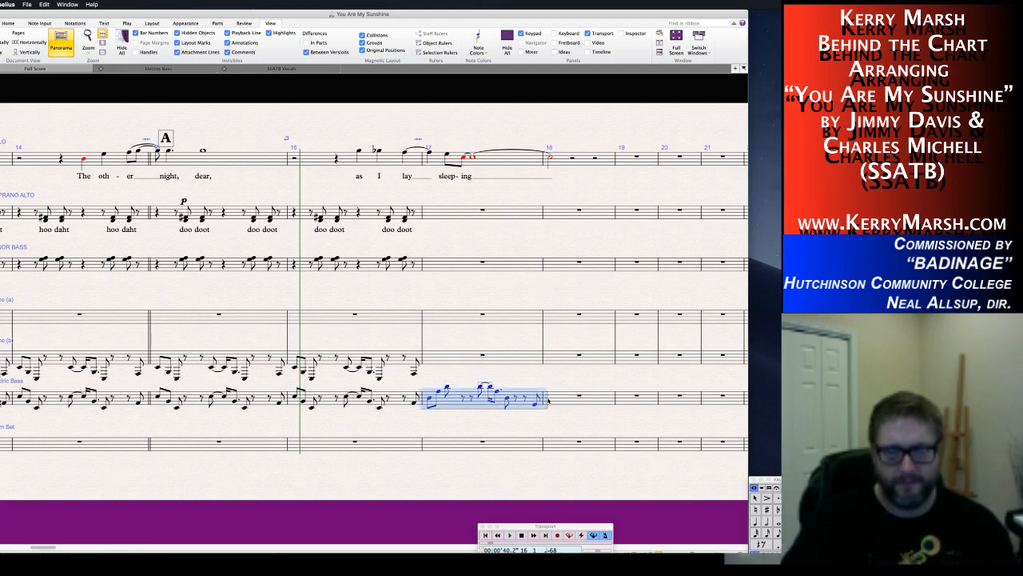
{"action": "key", "text": "r"}
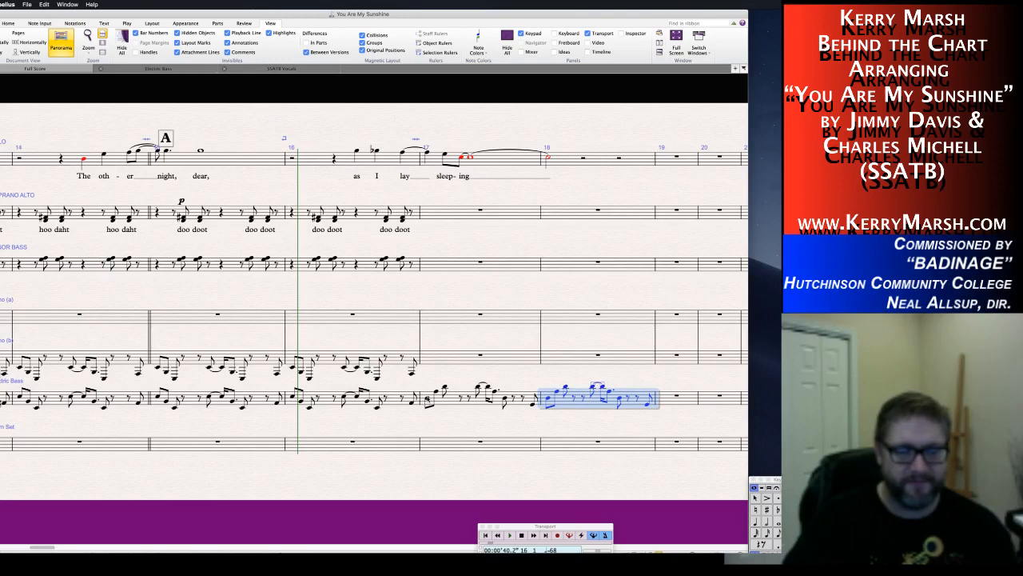
Add a Dmi11 chord symbol above the first electric bass note of bar 17.
{"action": "left_click", "coordinate": [428, 399]}
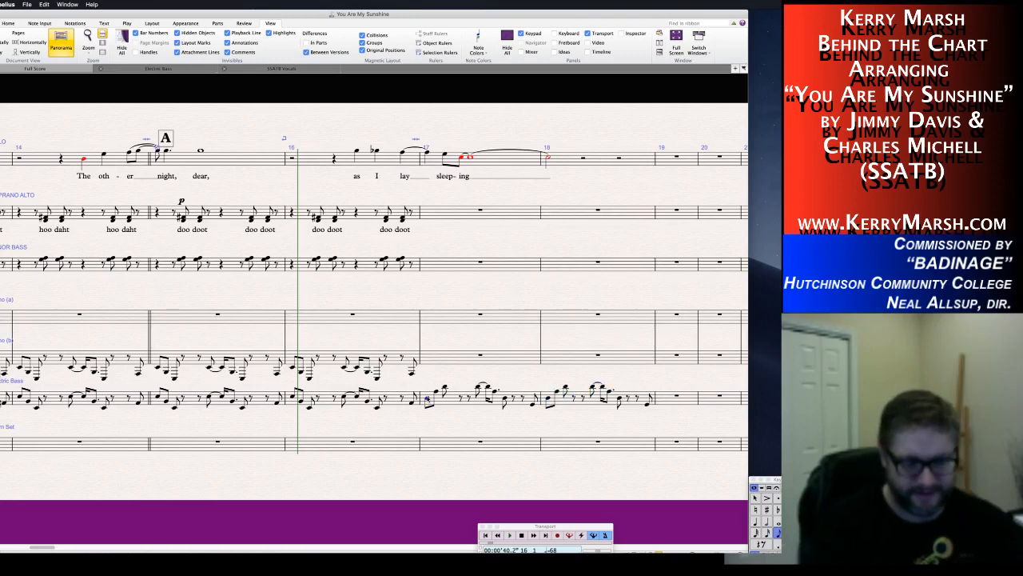
{"action": "key", "text": "ctrl+k"}
{"action": "type", "text": "D"}
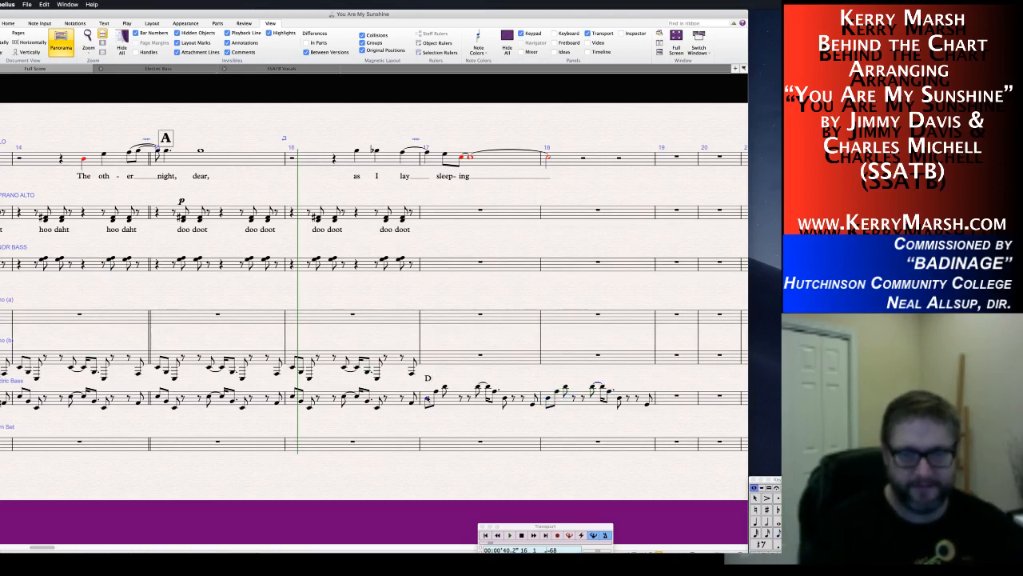
{"action": "type", "text": "mi7"}
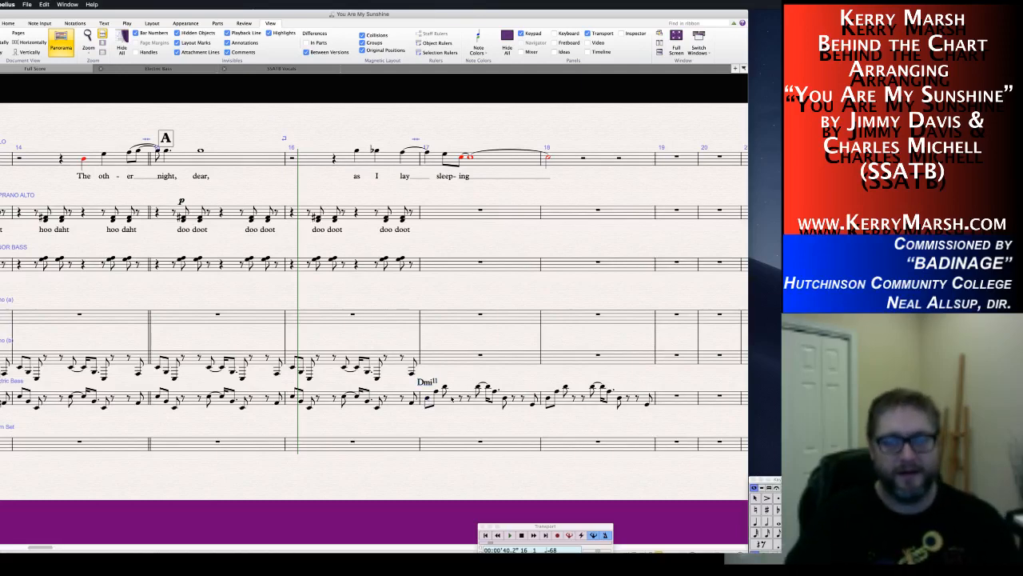
Copy electric bass bars 17 and 18 to the lower piano staff and delete the chord symbol copied with them.
{"action": "left_click", "coordinate": [452, 399]}
{"action": "key", "text": "shift+Right"}
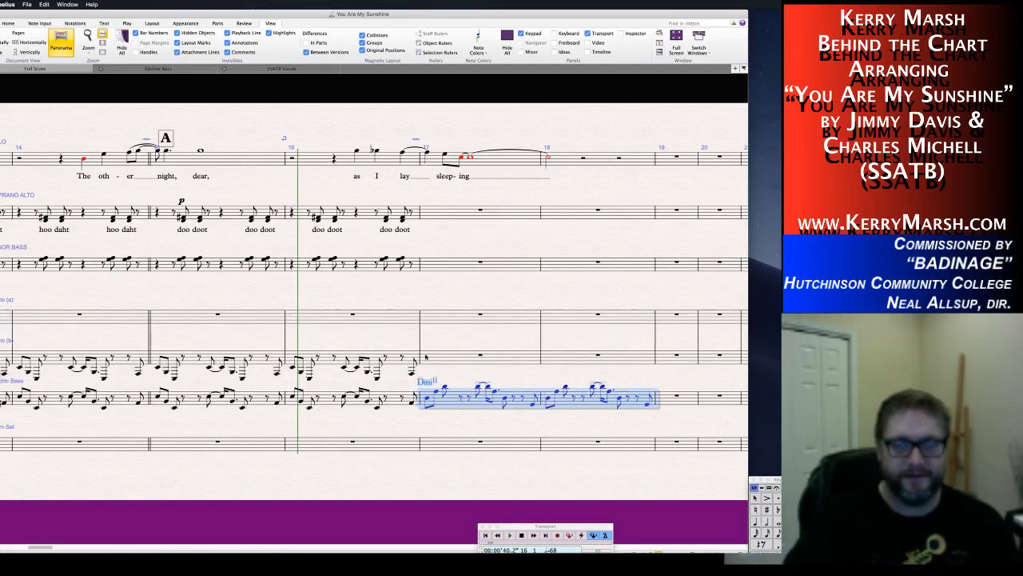
{"action": "left_click", "coordinate": [426, 357], "text": "alt"}
{"action": "key", "text": "Escape"}
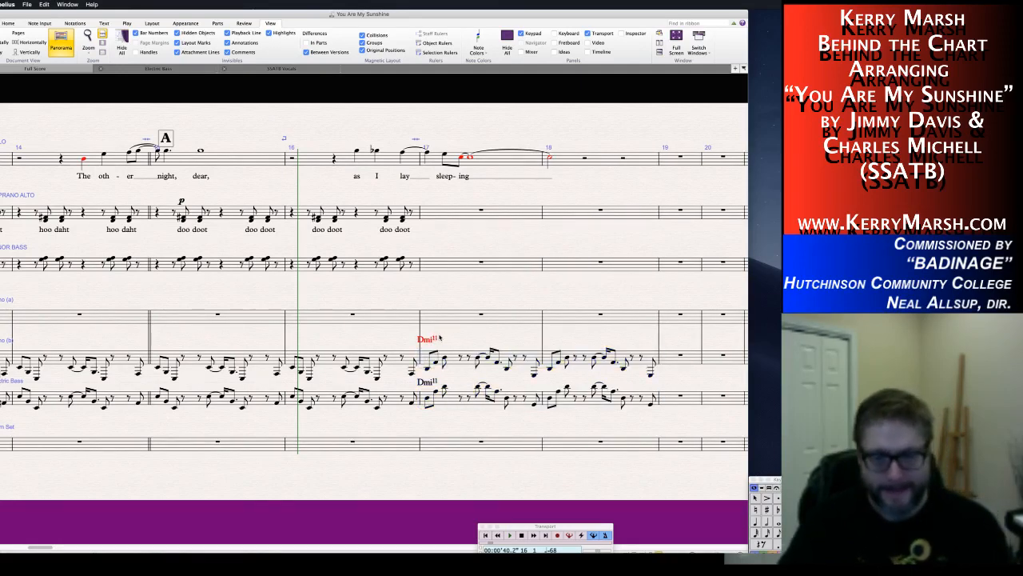
{"action": "key", "text": "Delete"}
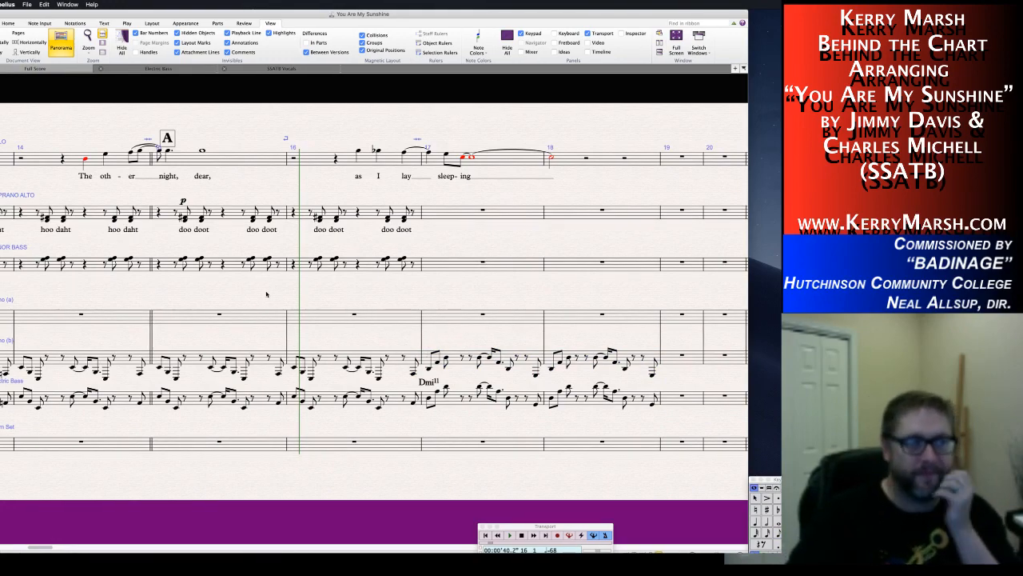
Copy the Emi11 chord symbol from bar 13 to the first solo note of bar 15, and separate rehearsal mark A from it.
{"action": "scroll", "coordinate": [266, 294], "scroll_direction": "left", "scroll_amount": 5}
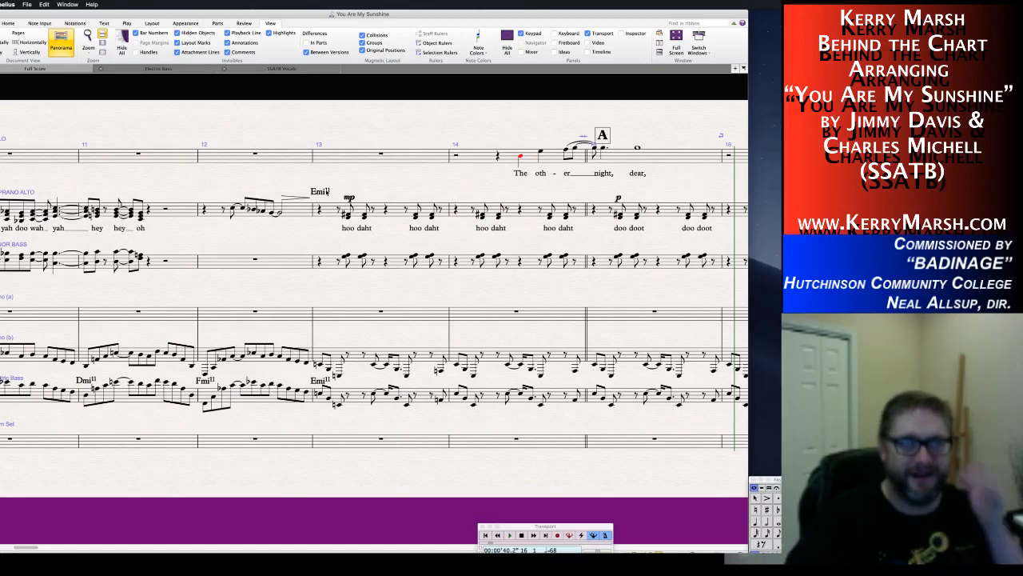
{"action": "left_click", "coordinate": [320, 192]}
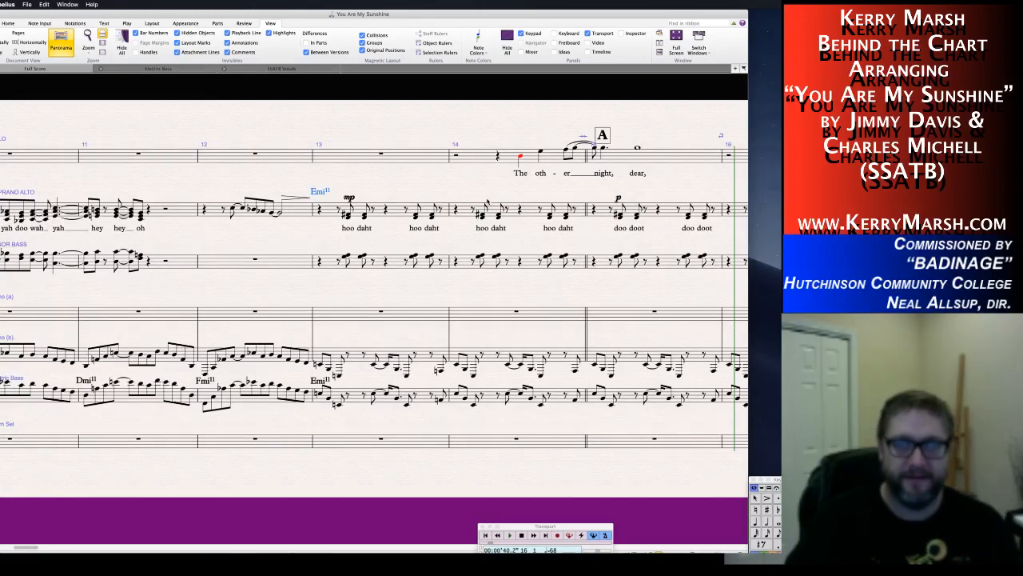
{"action": "left_click", "coordinate": [595, 148]}
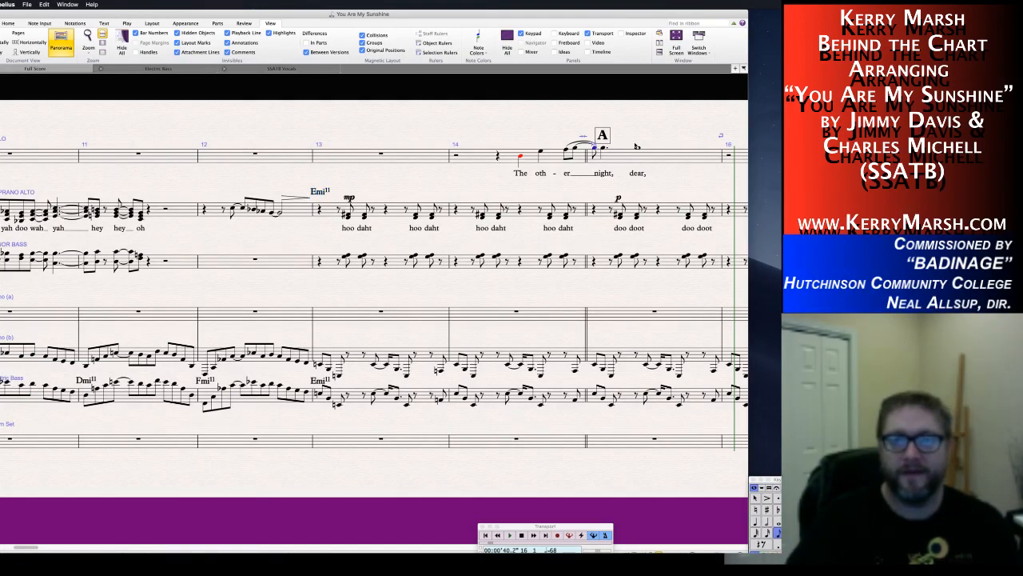
{"action": "type", "text": "Emi11"}
{"action": "key", "text": "Escape"}
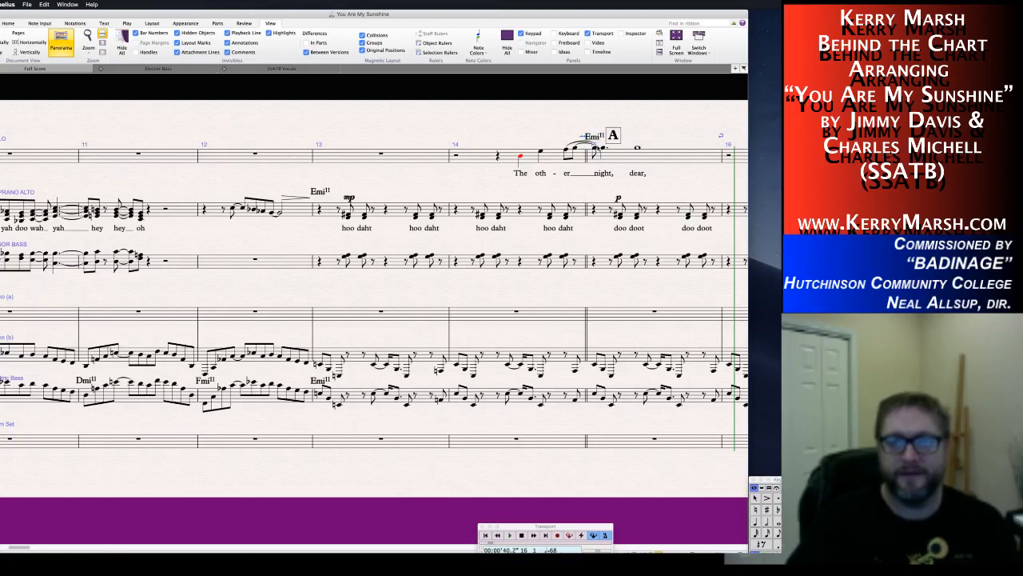
{"action": "left_click_drag", "start_coordinate": [596, 149], "coordinate": [617, 148]}
{"action": "left_click", "coordinate": [613, 135]}
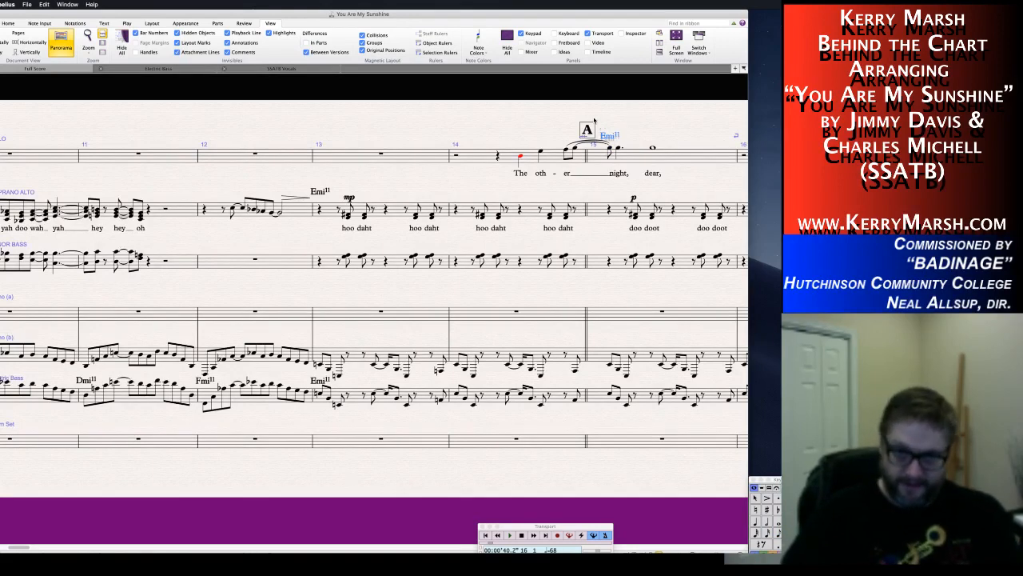
Place the same Emi11 chord symbol above the first electric bass note of bar 15.
{"action": "left_click", "coordinate": [610, 393]}
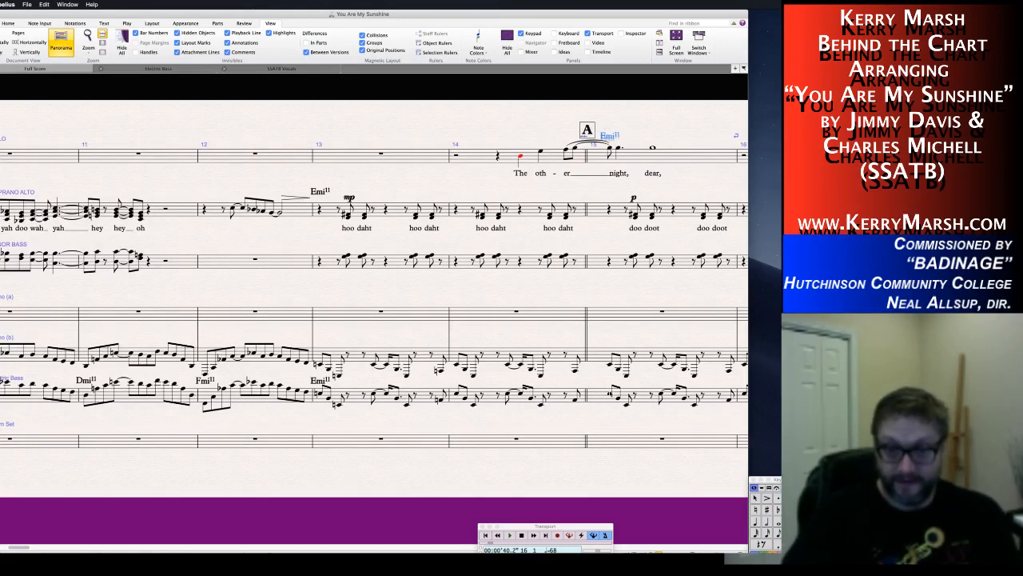
{"action": "key", "text": "super+v"}
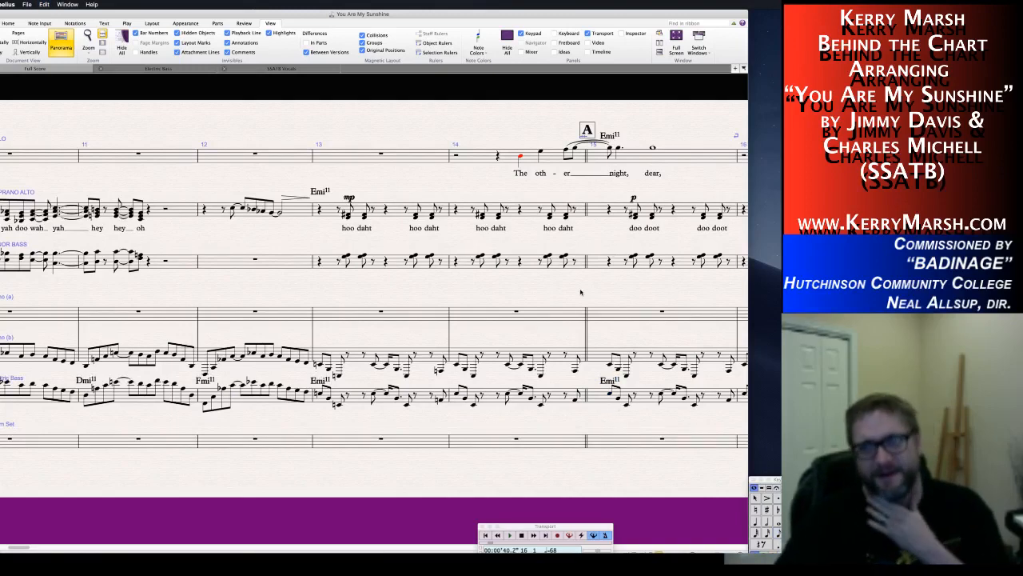
{"action": "left_click_drag", "start_coordinate": [687, 133], "coordinate": [598, 142]}
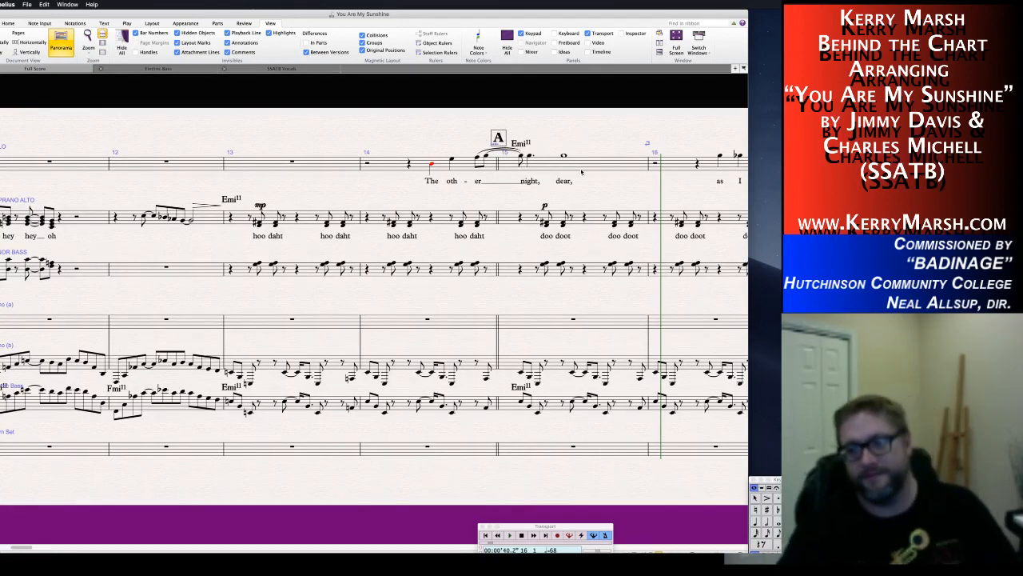
{"action": "scroll", "coordinate": [529, 232], "scroll_direction": "right", "scroll_amount": 5}
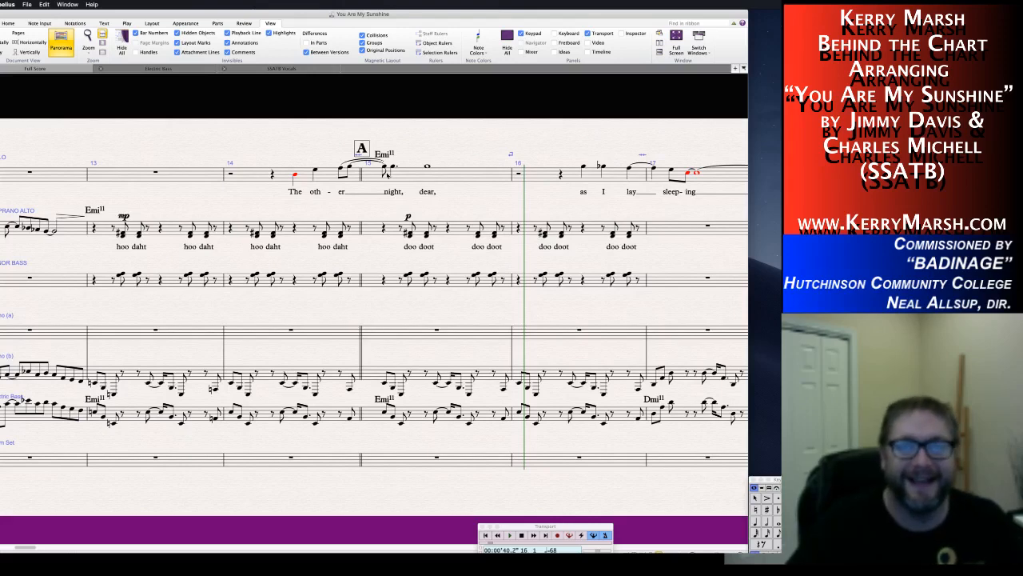
{"action": "left_click", "coordinate": [383, 169]}
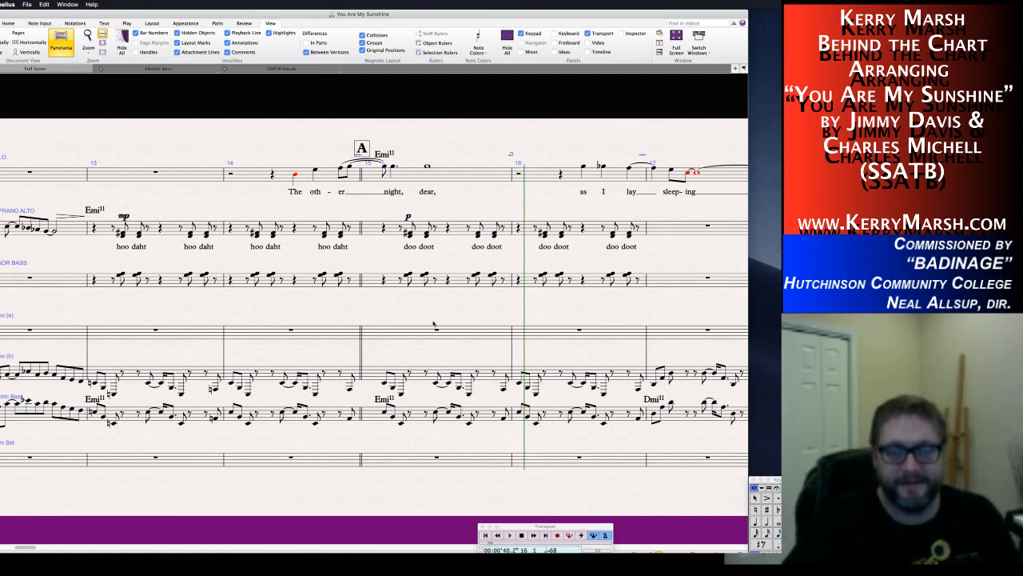
{"action": "scroll", "coordinate": [434, 324], "scroll_direction": "right", "scroll_amount": 5}
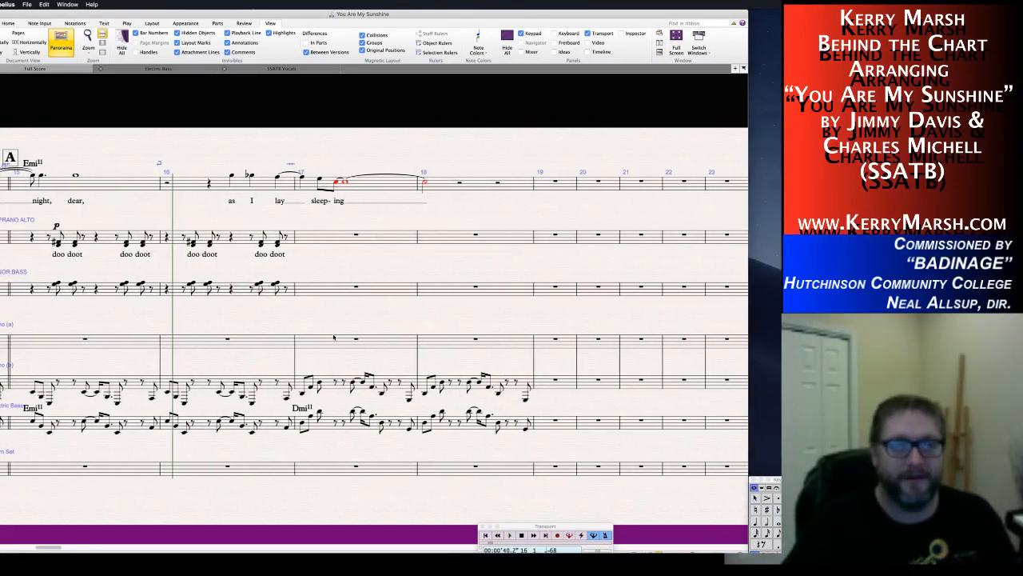
{"action": "left_click", "coordinate": [311, 330]}
{"action": "key", "text": "Escape"}
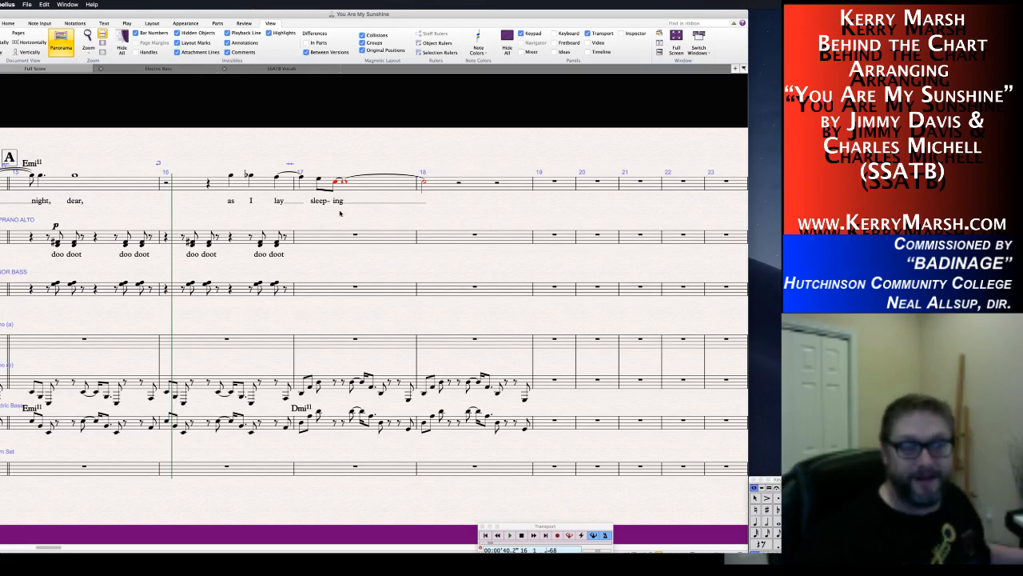
Repeat bar 16 of the soprano/alto and tenor/bass staves, including the "doo doot" lyrics, into bar 17.
{"action": "left_click", "coordinate": [311, 242]}
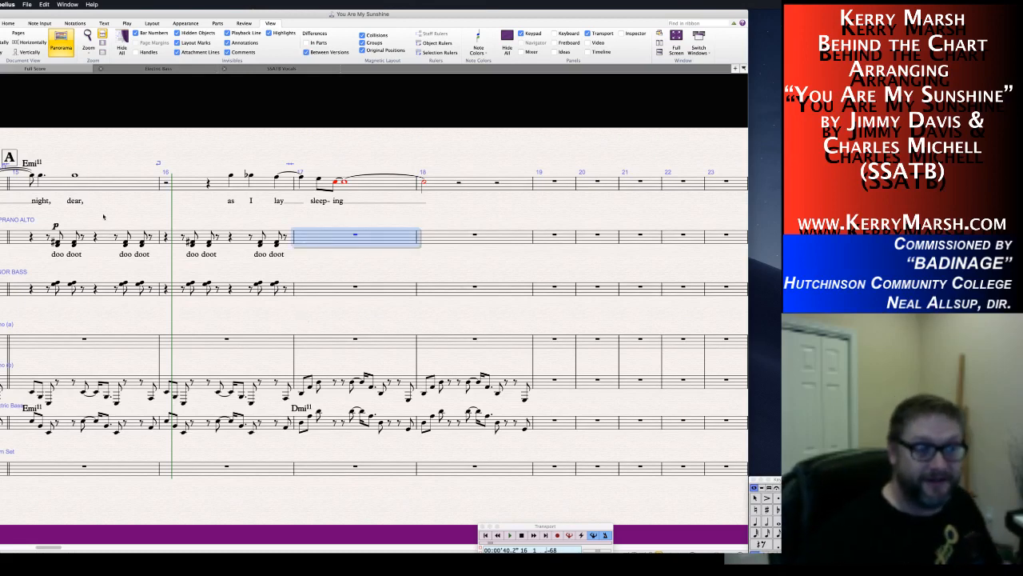
{"action": "left_click", "coordinate": [242, 239]}
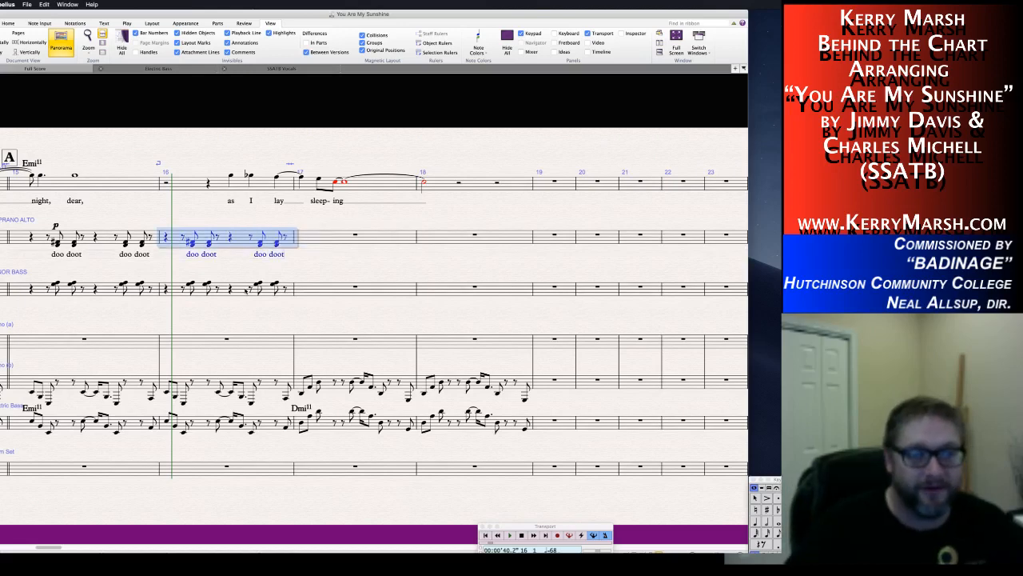
{"action": "key", "text": "shift+Down"}
{"action": "key", "text": "r"}
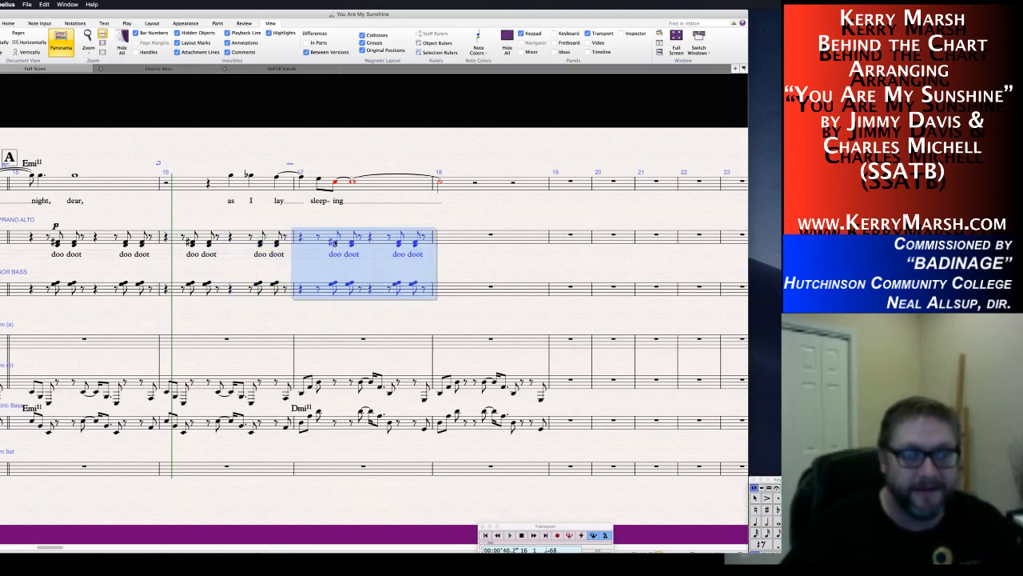
{"action": "key", "text": "Escape"}
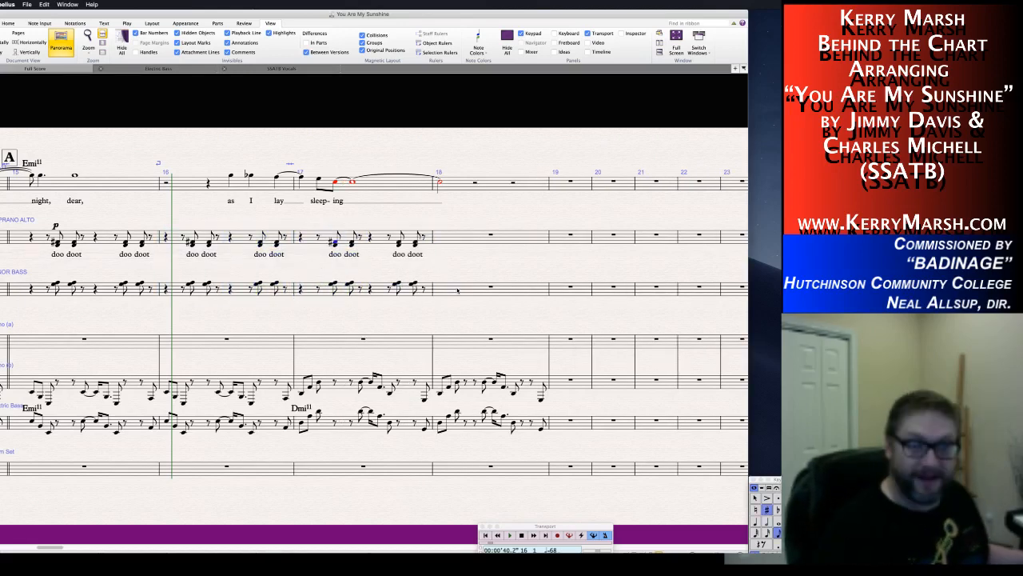
Lower the notes of all four soprano/alto "doo doot" chords in bar 17 by a step.
{"action": "key", "text": "Down"}
{"action": "key", "text": "alt+Down"}
{"action": "key", "text": "Down"}
{"action": "key", "text": "Right"}
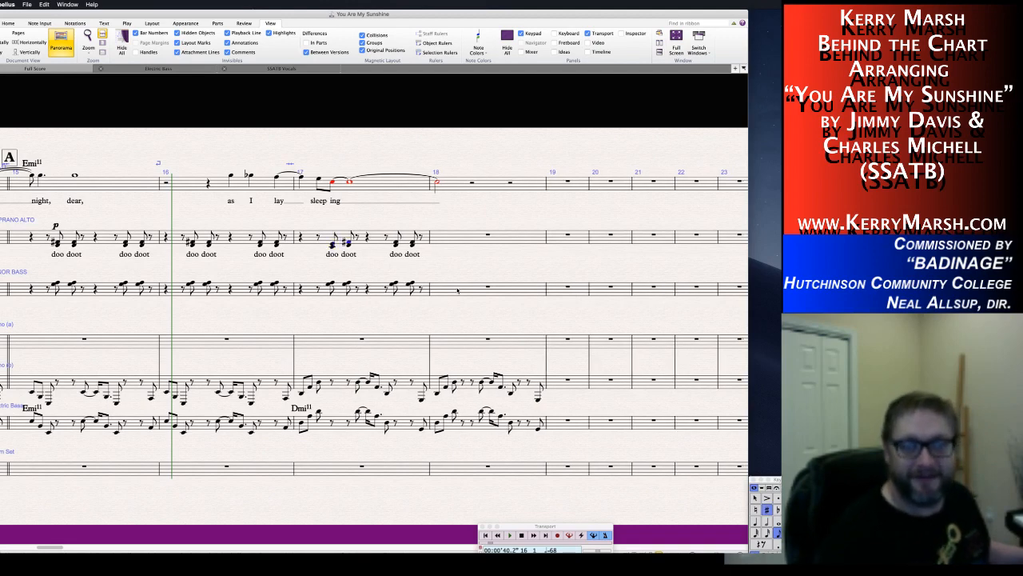
{"action": "key", "text": "Down"}
{"action": "key", "text": "Right"}
{"action": "key", "text": "Right"}
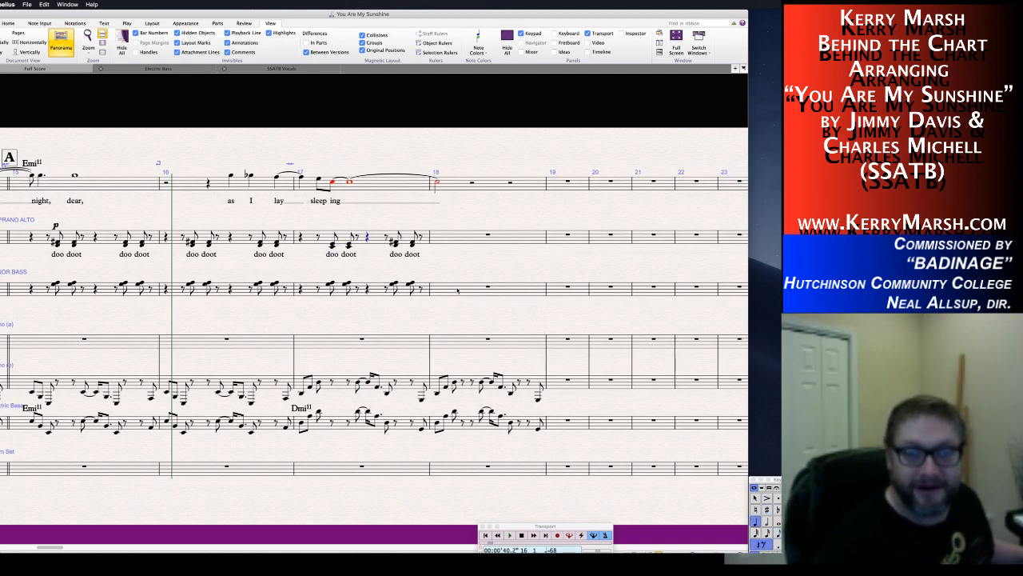
{"action": "key", "text": "Right"}
{"action": "key", "text": "Right"}
{"action": "key", "text": "Down"}
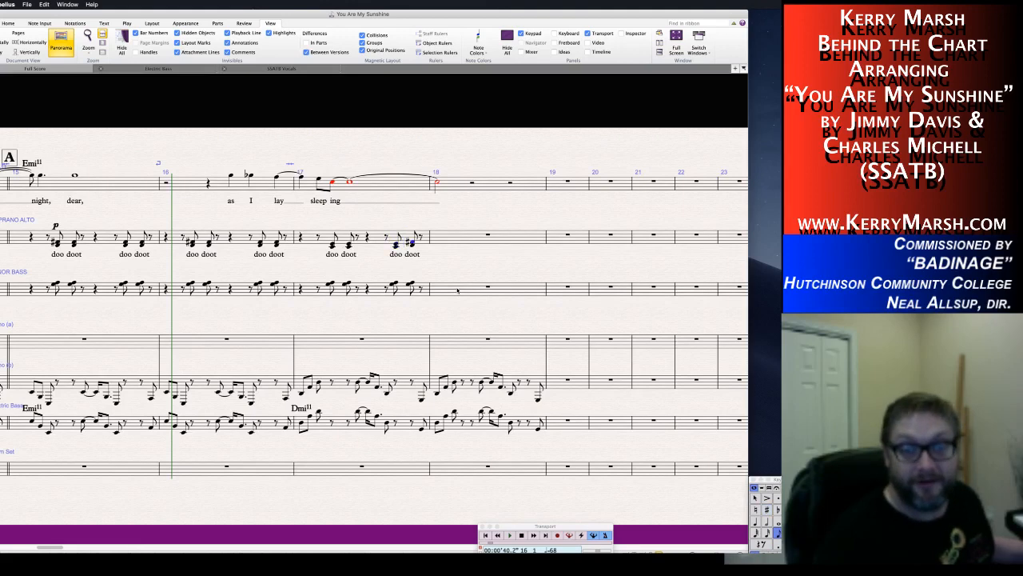
{"action": "key", "text": "Right"}
Repitch the upper notes of the tenor/bass "doo doot" chords in bar 17.
{"action": "left_click", "coordinate": [333, 283]}
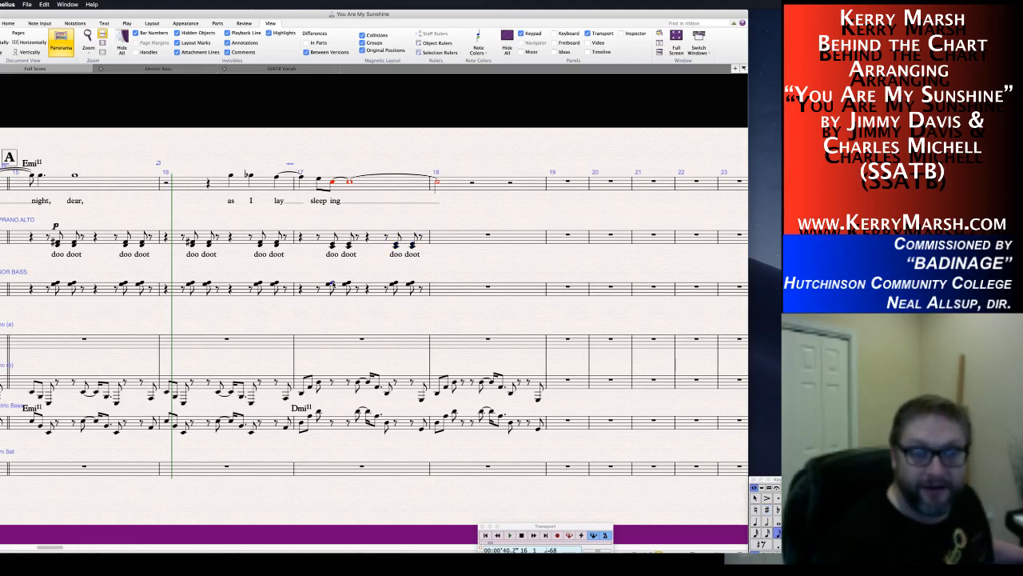
{"action": "key", "text": "f"}
{"action": "key", "text": "4"}
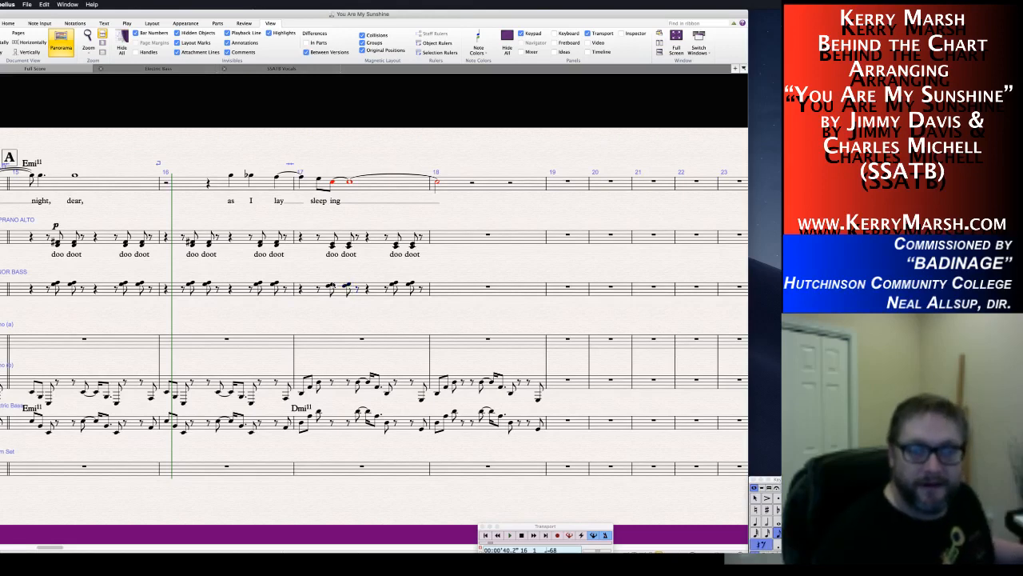
{"action": "key", "text": "Right"}
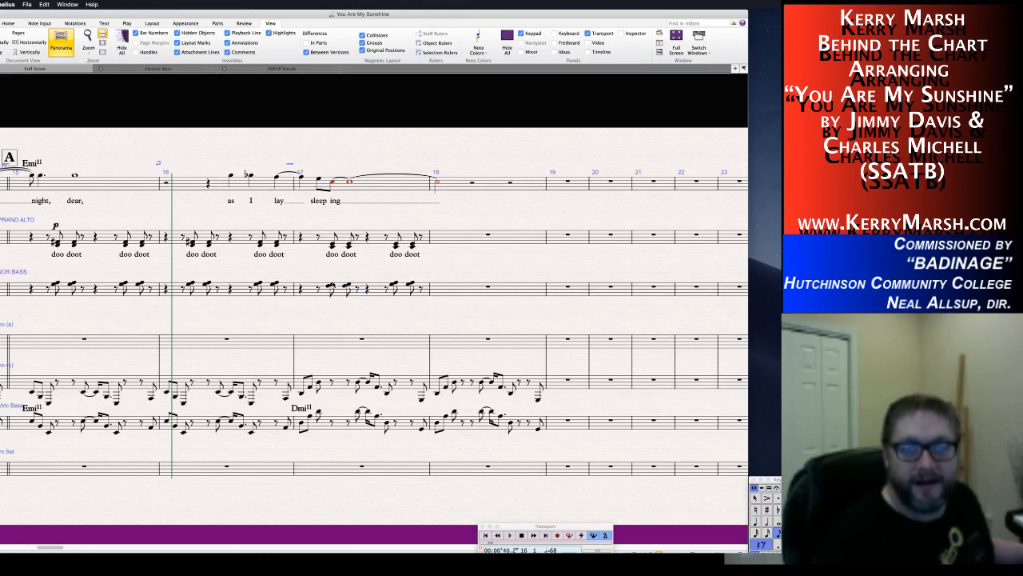
{"action": "key", "text": "Right"}
{"action": "key", "text": "Right"}
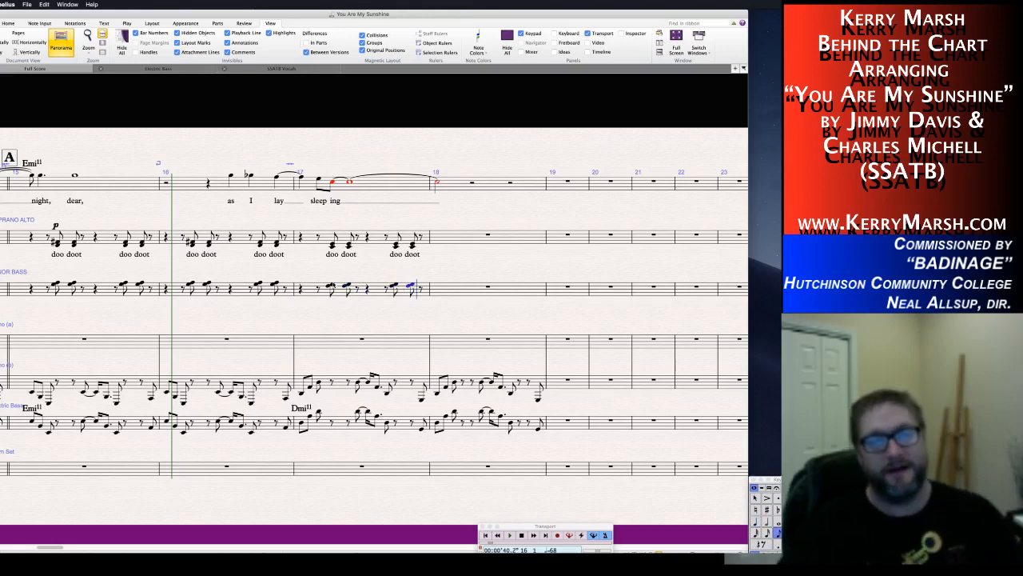
{"action": "key", "text": "Escape"}
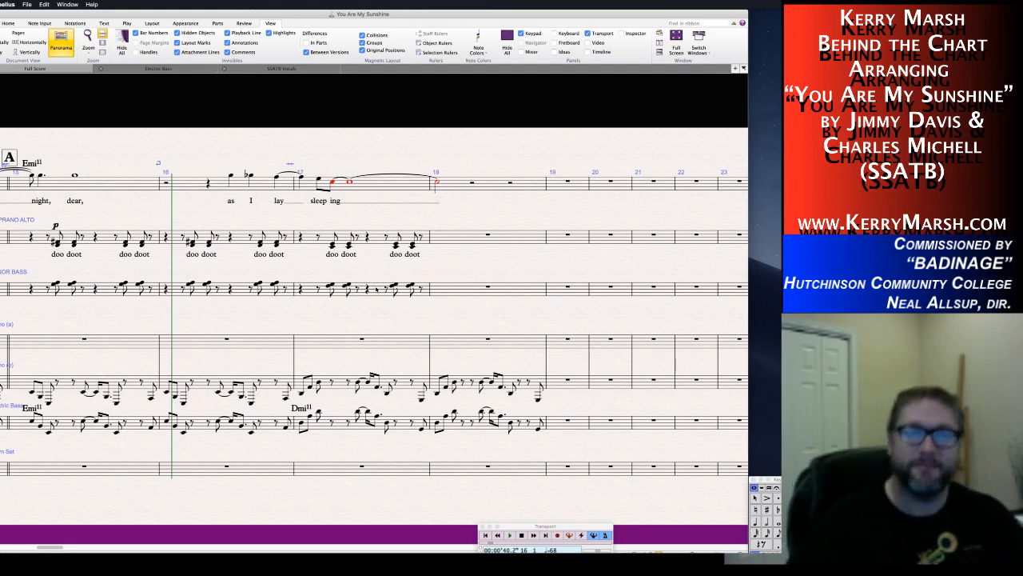
Copy bar 17 of the soprano/alto and tenor/bass staves, with its "doo doot" lyrics, into bar 18.
{"action": "left_click", "coordinate": [376, 290]}
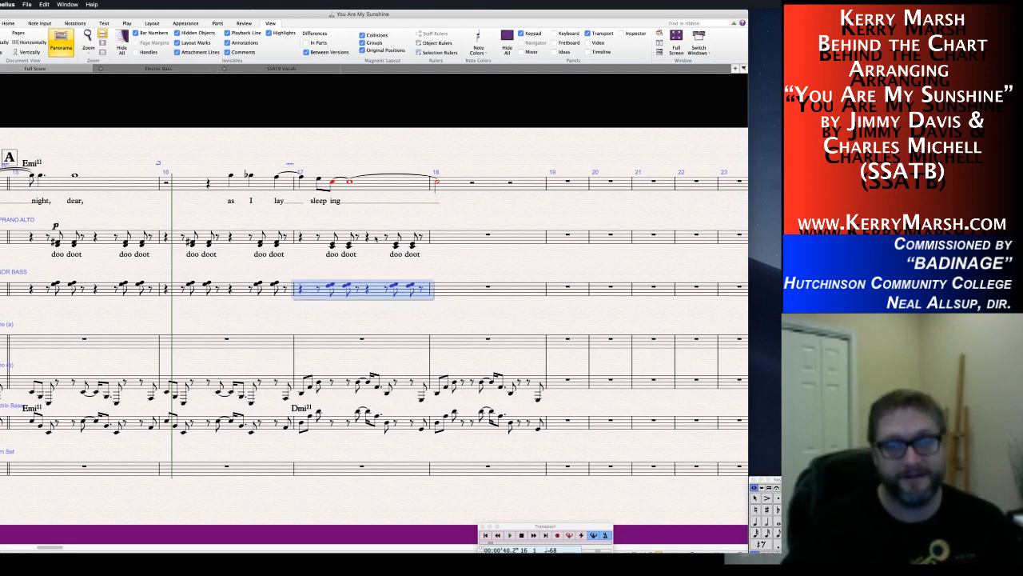
{"action": "key", "text": "shift+Up"}
{"action": "left_click", "coordinate": [435, 236], "text": "alt"}
{"action": "key", "text": "Escape"}
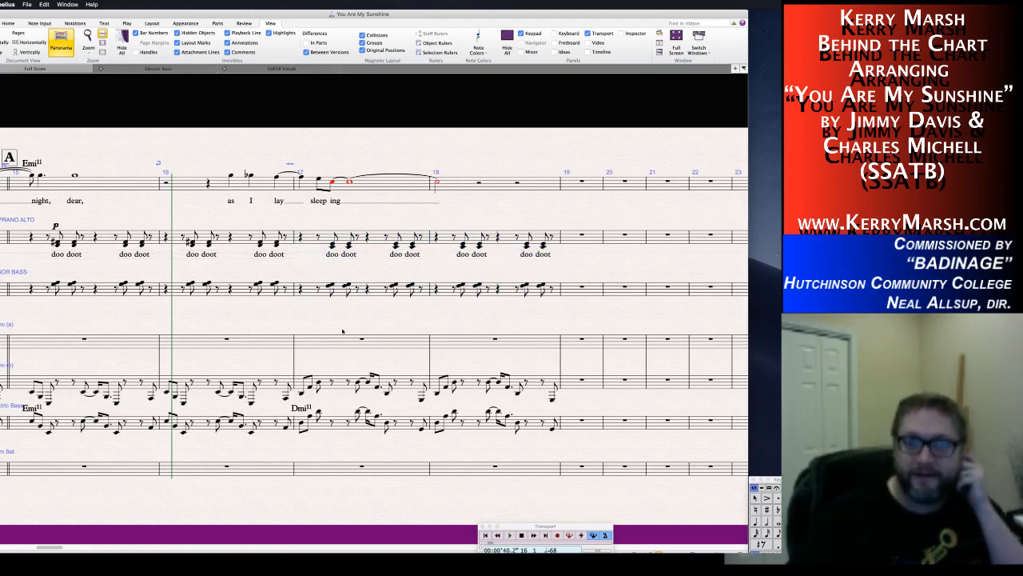
Copy the Dmi11 chord symbol from the electric bass in bar 17 to the first solo note of that bar.
{"action": "left_click", "coordinate": [301, 409]}
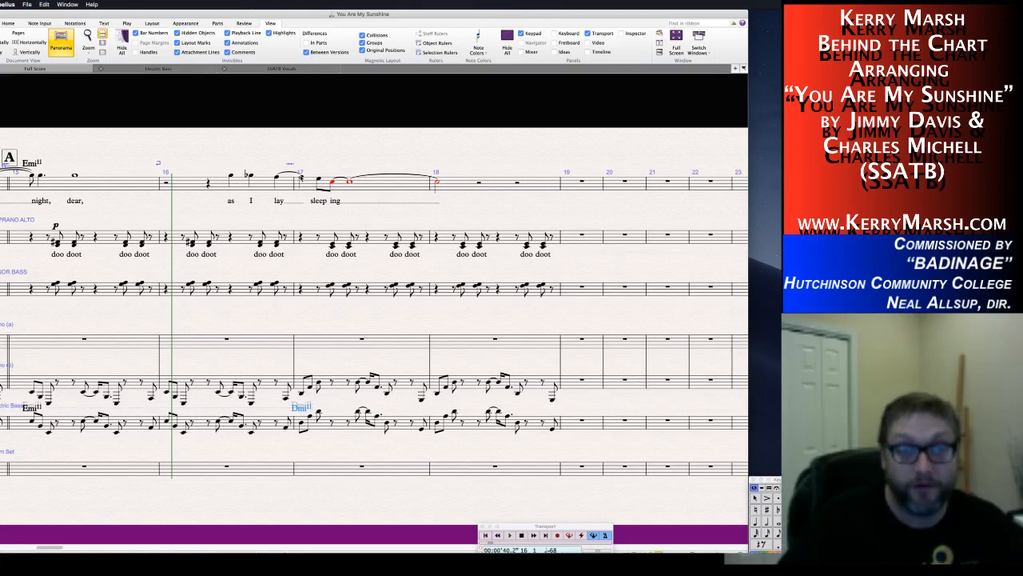
{"action": "left_click", "coordinate": [302, 179], "text": "alt"}
{"action": "key", "text": "Escape"}
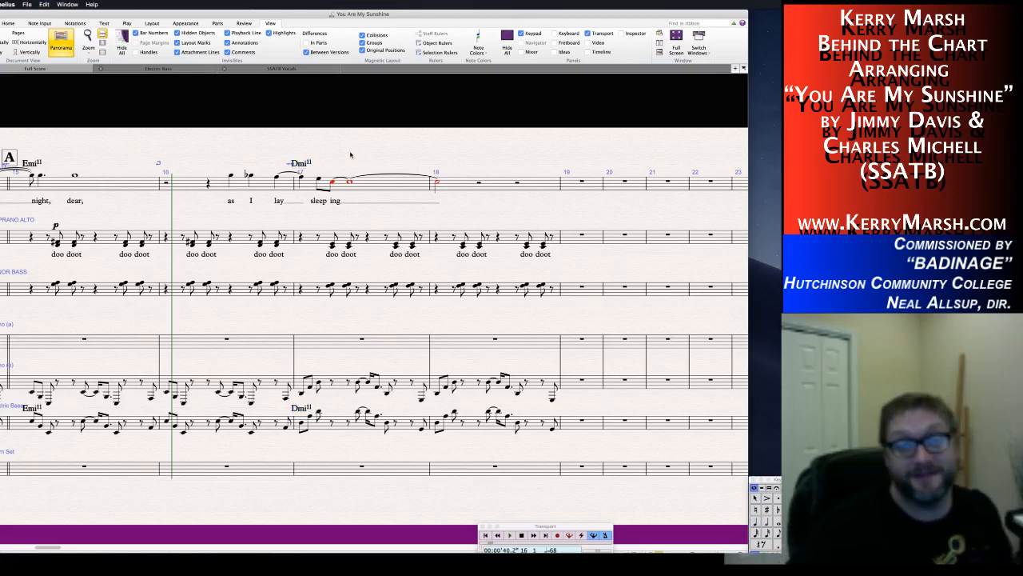
Play back the score from the first electric bass note of bar 1 into bar 13.
{"action": "scroll", "coordinate": [360, 153], "scroll_direction": "left", "scroll_amount": 3}
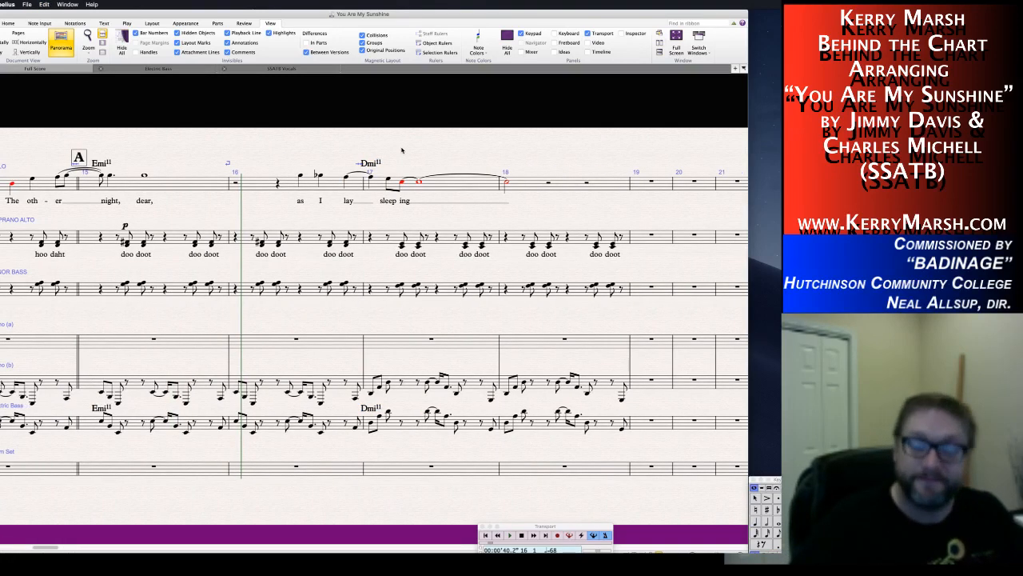
{"action": "key", "text": "space"}
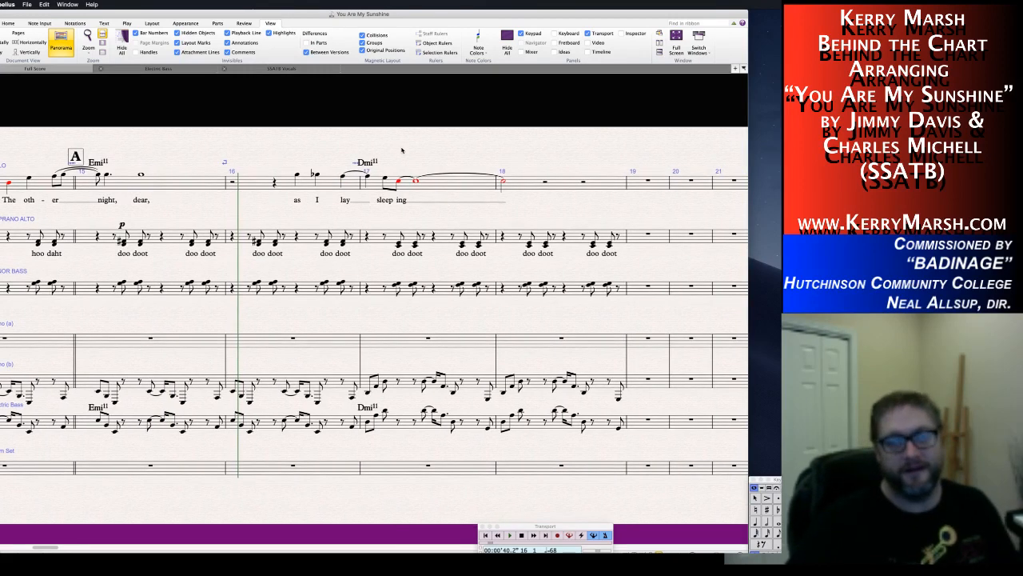
{"action": "scroll", "coordinate": [402, 150], "scroll_direction": "down", "scroll_amount": 1}
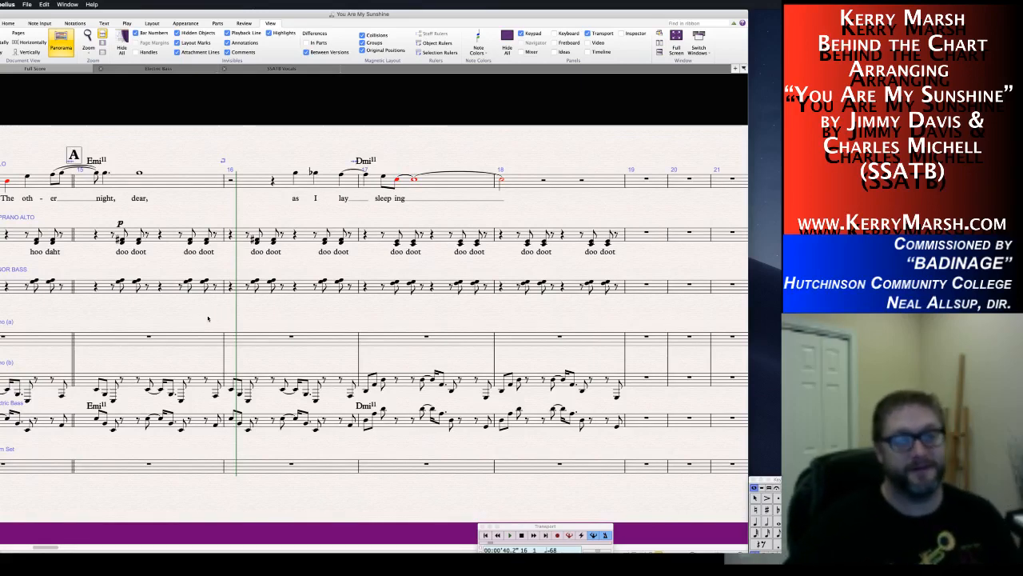
{"action": "scroll", "coordinate": [207, 316], "scroll_direction": "left", "scroll_amount": 5}
{"action": "scroll", "coordinate": [208, 318], "scroll_direction": "left", "scroll_amount": 12}
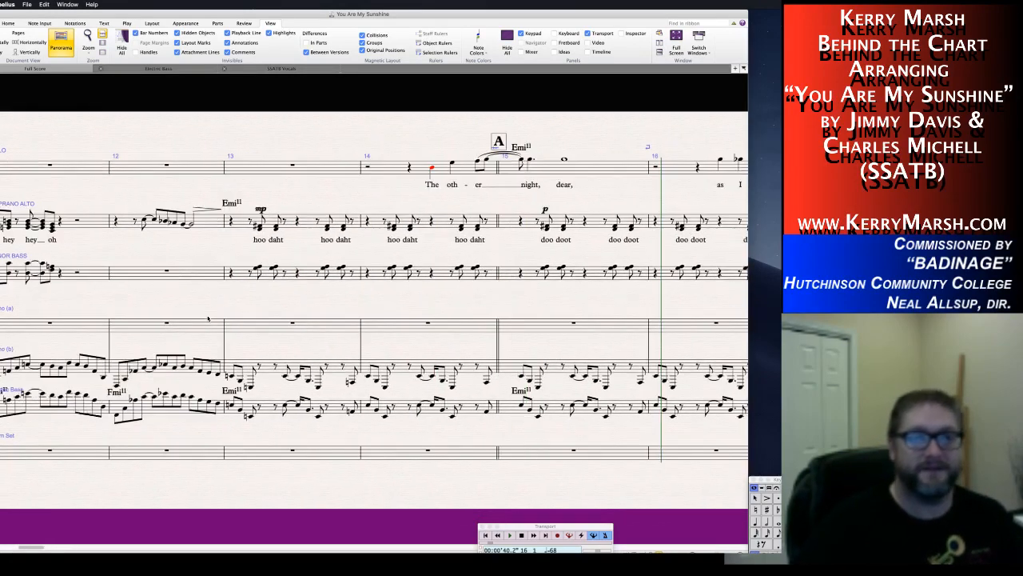
{"action": "scroll", "coordinate": [208, 318], "scroll_direction": "right", "scroll_amount": 16}
{"action": "scroll", "coordinate": [208, 319], "scroll_direction": "right", "scroll_amount": 3}
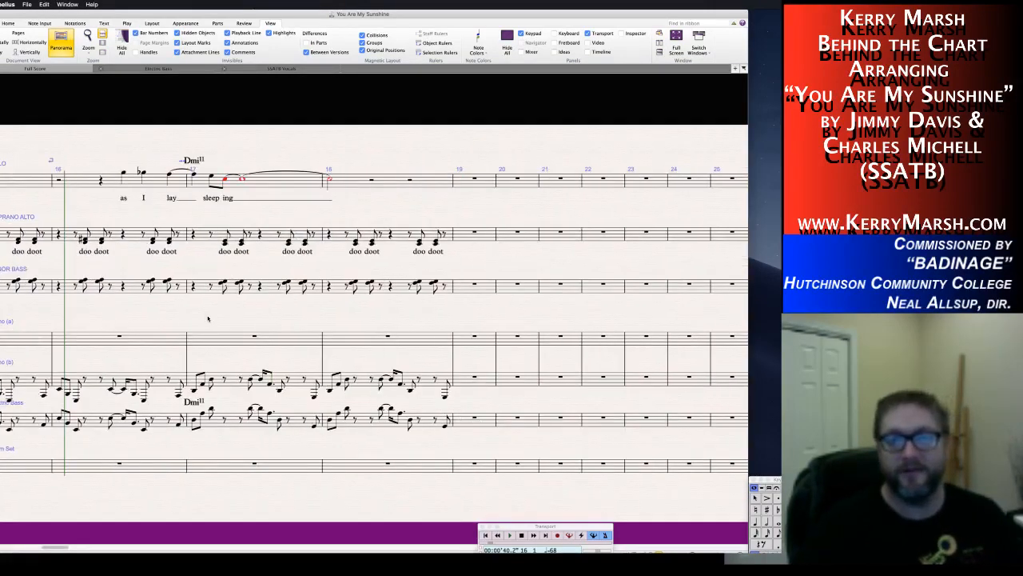
{"action": "scroll", "coordinate": [207, 324], "scroll_direction": "left", "scroll_amount": 15}
{"action": "scroll", "coordinate": [207, 325], "scroll_direction": "left", "scroll_amount": 15}
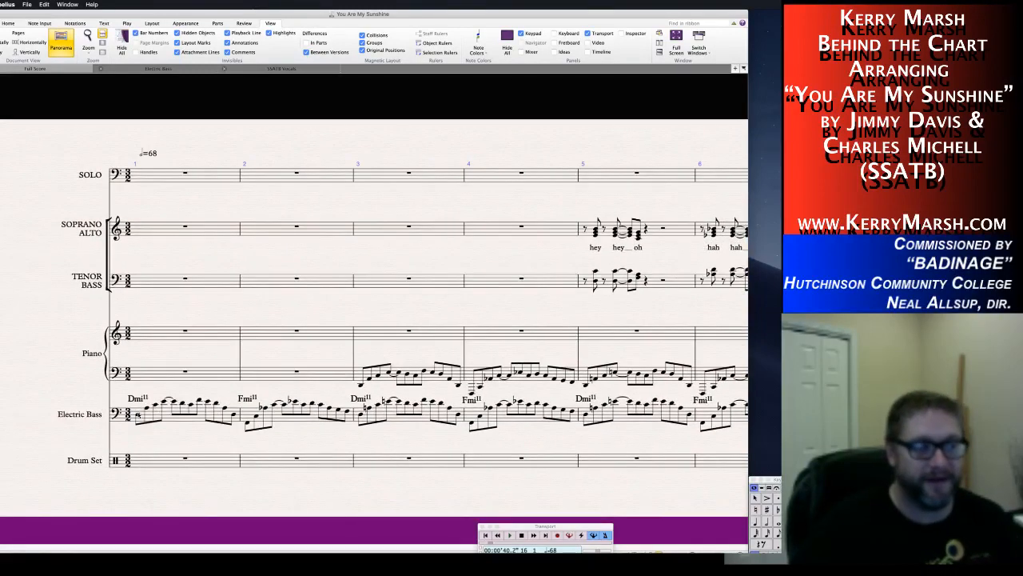
{"action": "left_click", "coordinate": [138, 415]}
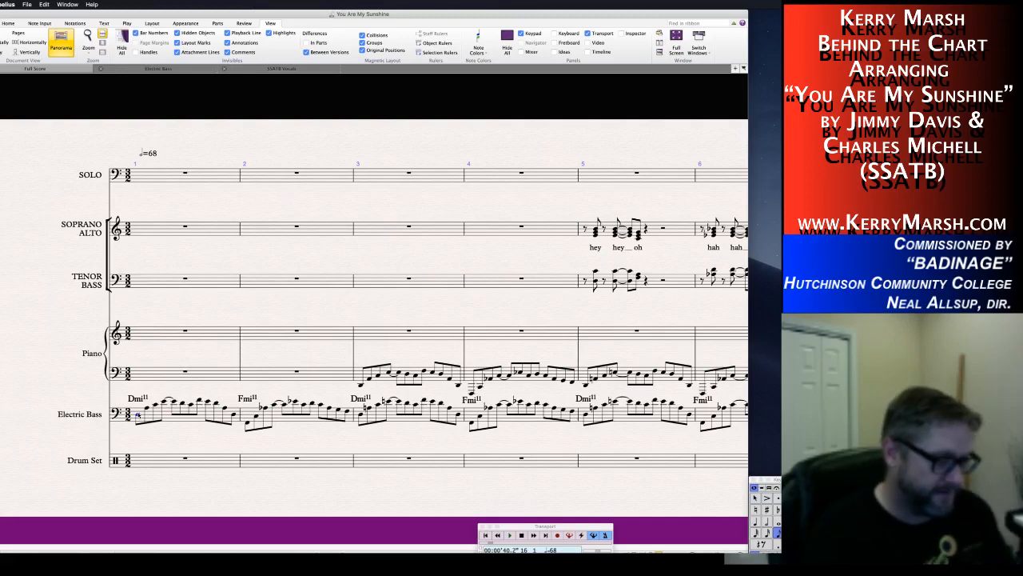
{"action": "key", "text": "space"}
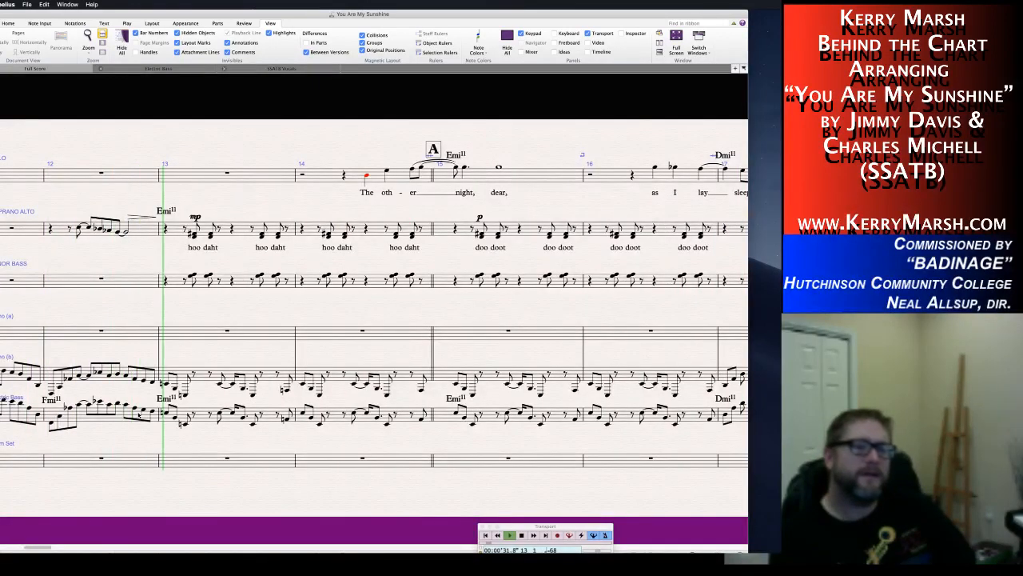
{"action": "key", "text": "space"}
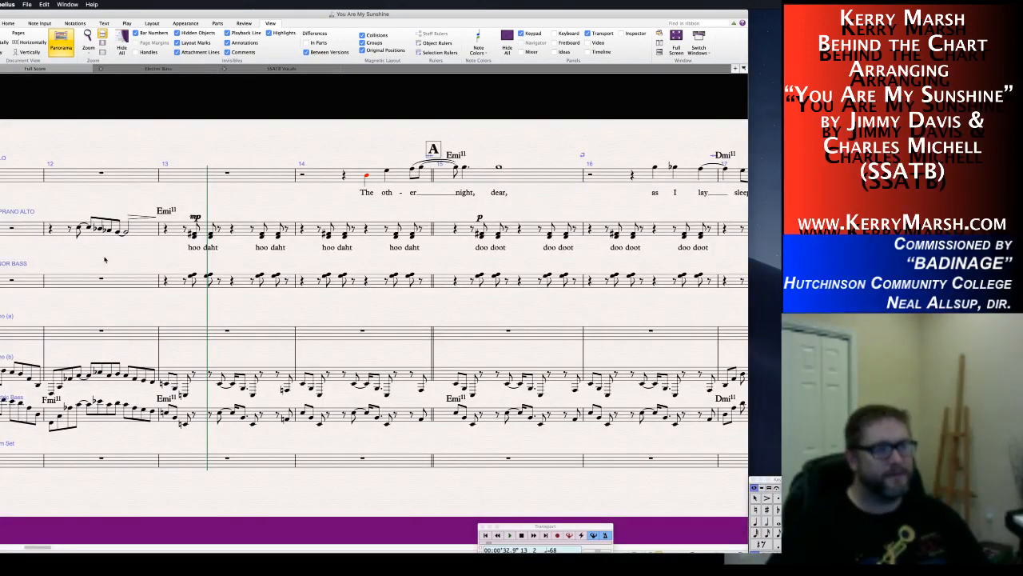
Insert a single empty bar between bars 12 and 13.
{"action": "scroll", "coordinate": [96, 258], "scroll_direction": "left", "scroll_amount": 3}
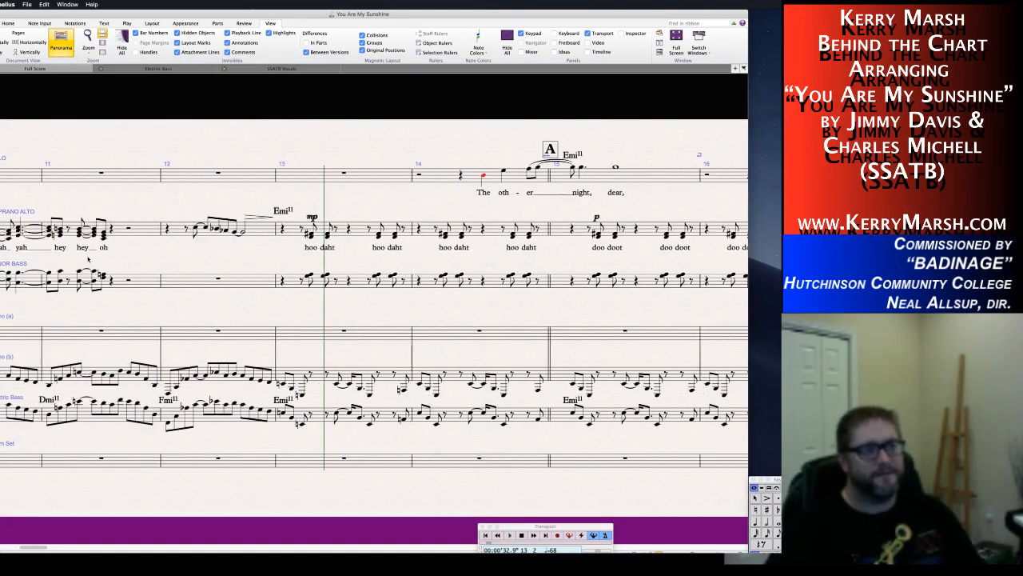
{"action": "scroll", "coordinate": [88, 258], "scroll_direction": "left", "scroll_amount": 2}
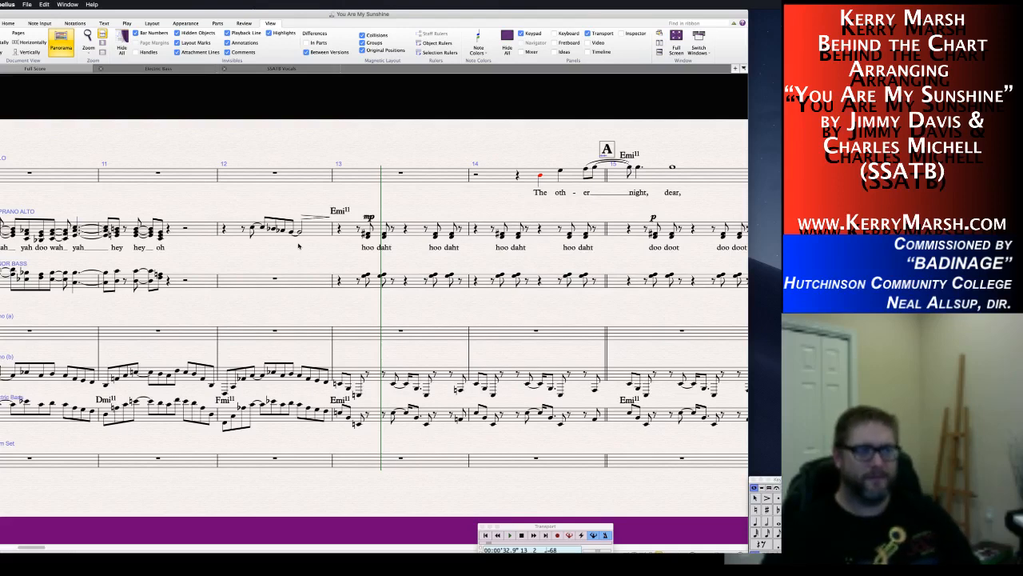
{"action": "right_click", "coordinate": [316, 146]}
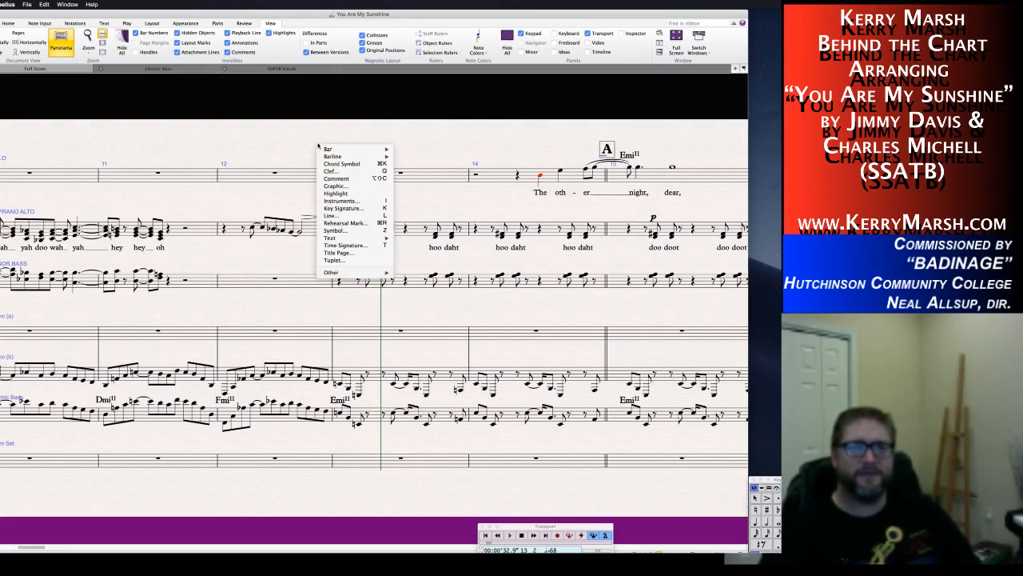
{"action": "mouse_move", "coordinate": [339, 151]}
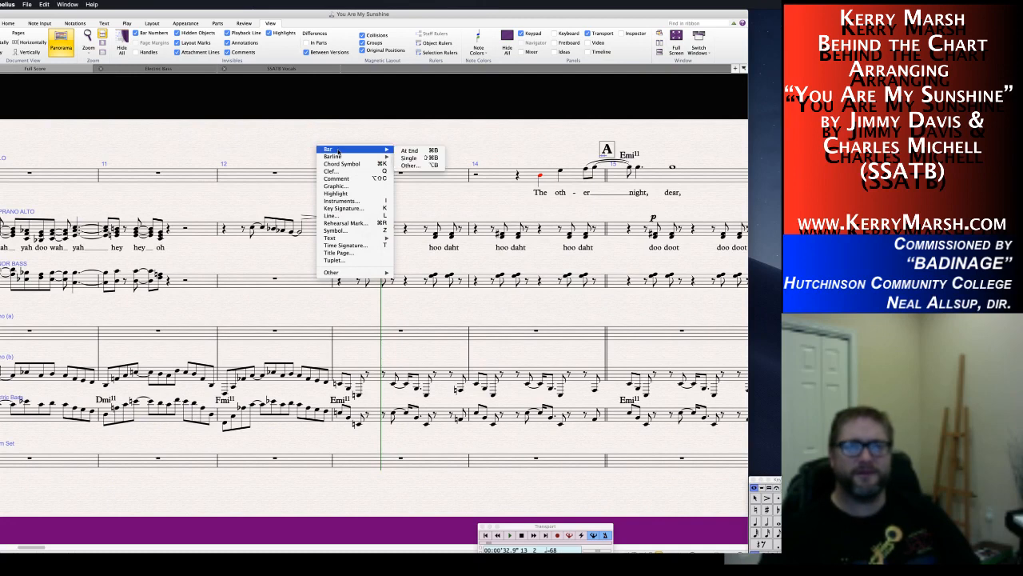
{"action": "left_click", "coordinate": [421, 159]}
{"action": "left_click", "coordinate": [343, 175]}
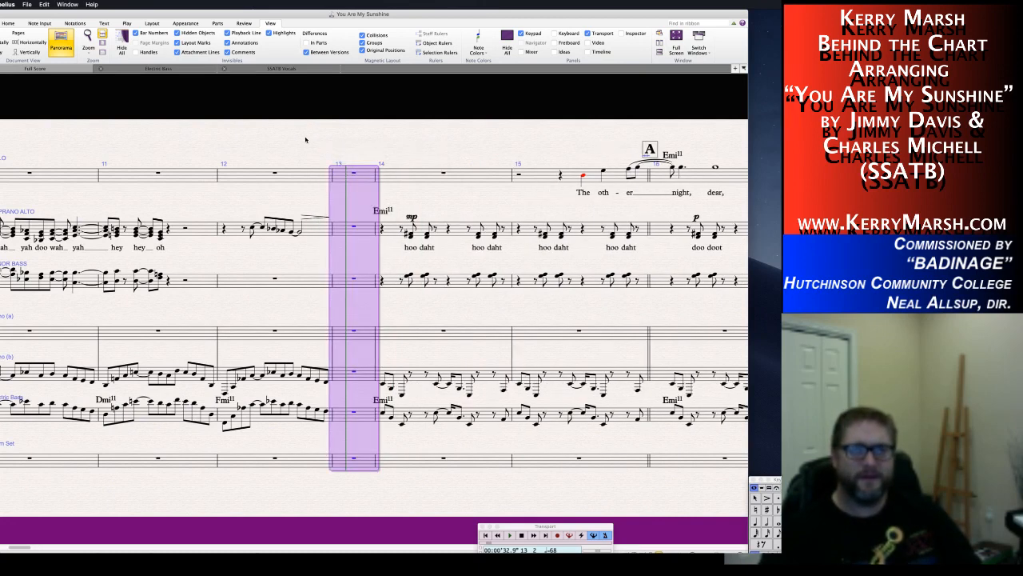
{"action": "key", "text": "Escape"}
Tie the last soprano/alto note of bar 12 into a dotted whole note G in the new bar 13.
{"action": "left_click", "coordinate": [301, 233]}
{"action": "key", "text": "KP_Enter"}
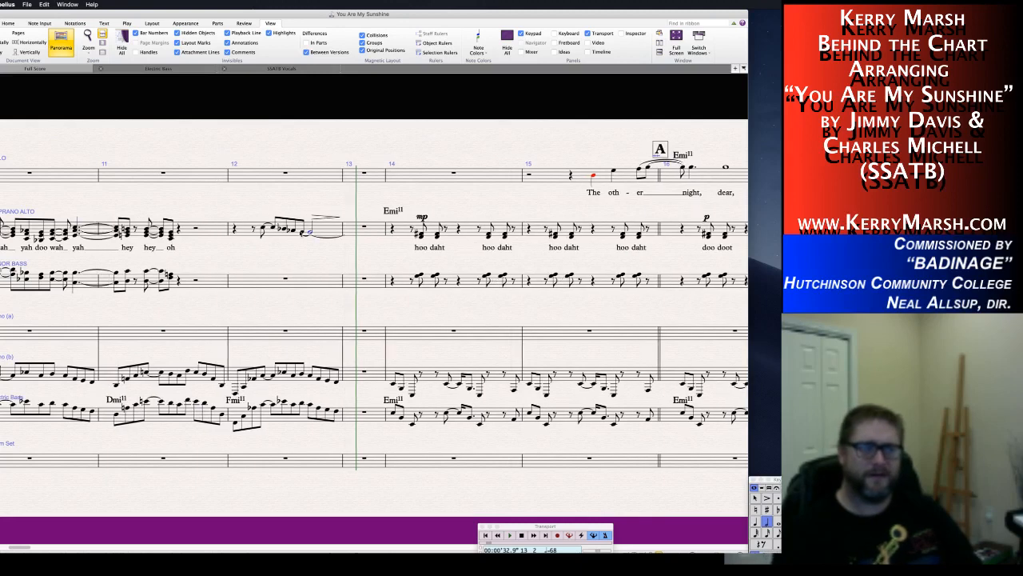
{"action": "key", "text": "Right"}
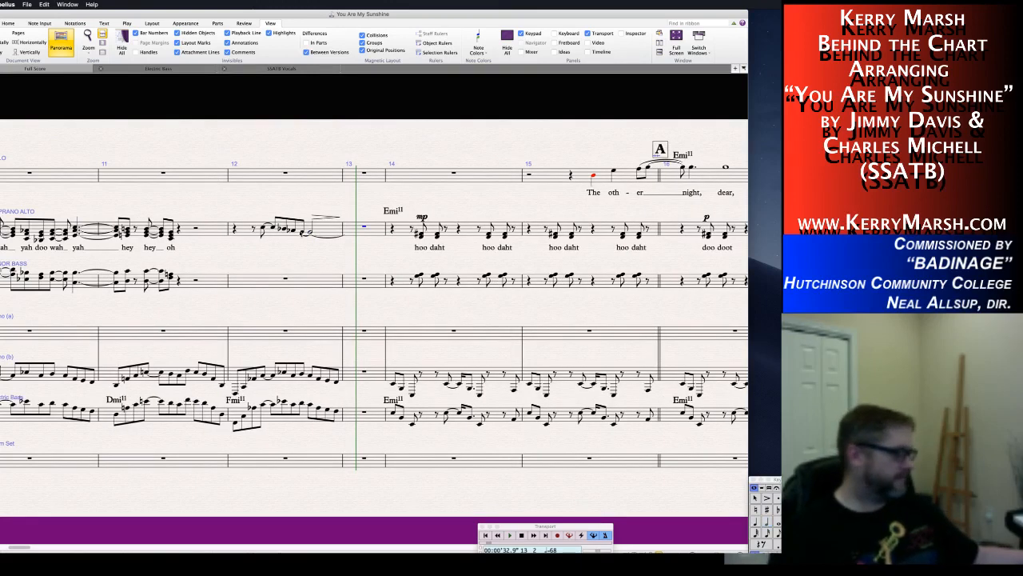
{"action": "key", "text": "KP_6"}
{"action": "key", "text": "g"}
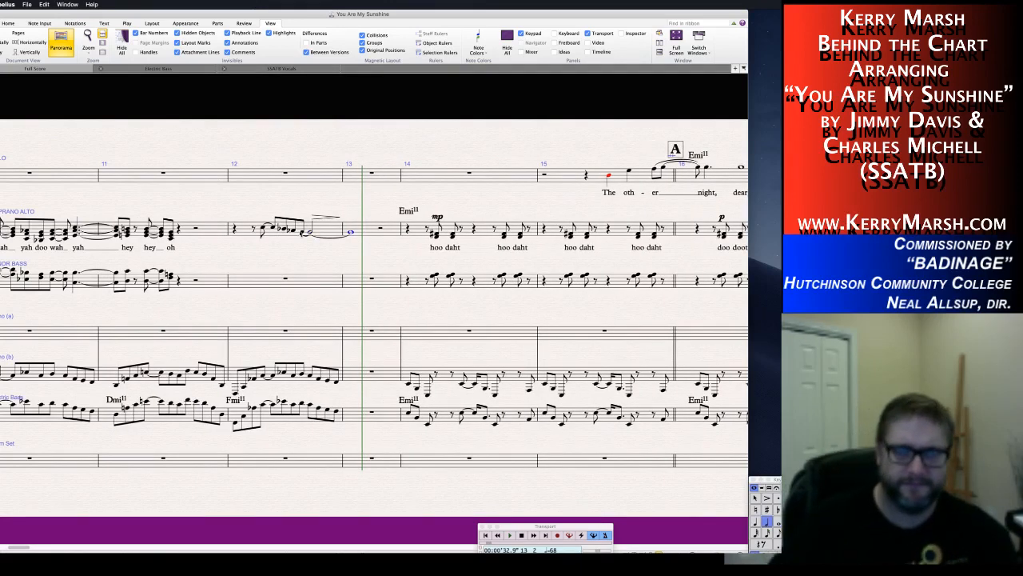
{"action": "key", "text": "Escape"}
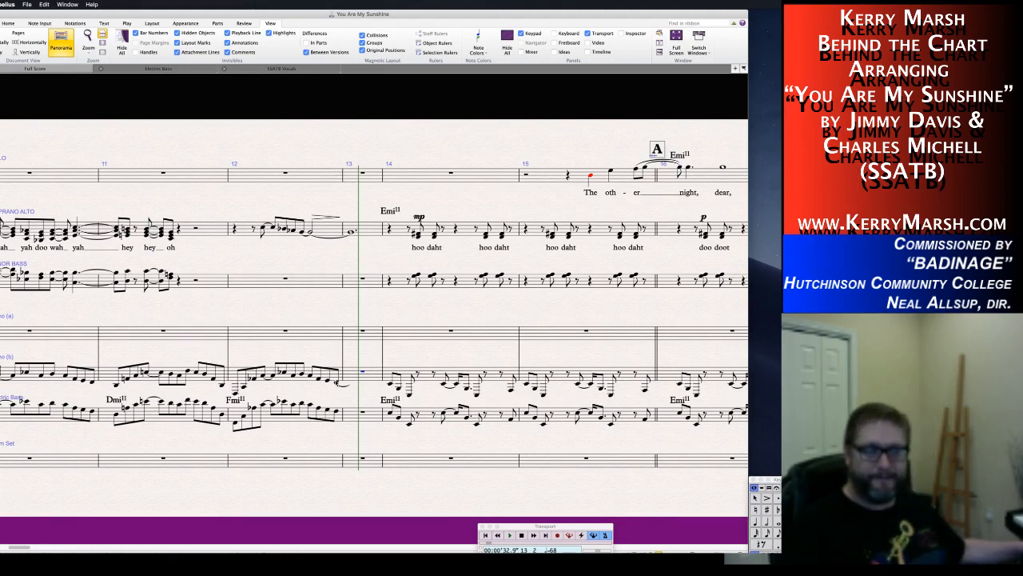
Fill bar 13 of the lower piano staff with F: a half note tied to a quarter, two tied low quarters, and a higher quarter.
{"action": "key", "text": "5"}
{"action": "key", "text": "f"}
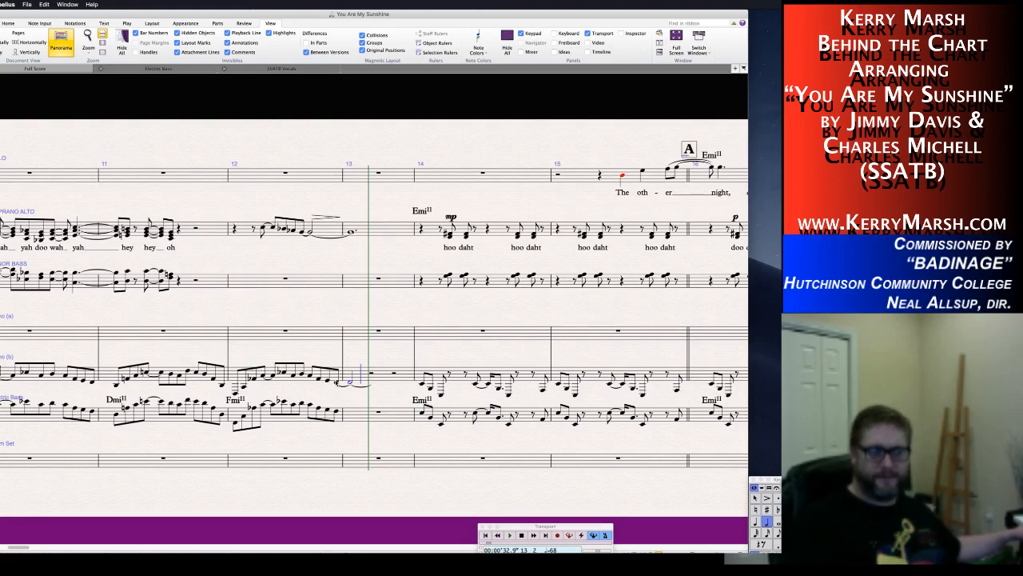
{"action": "key", "text": "4"}
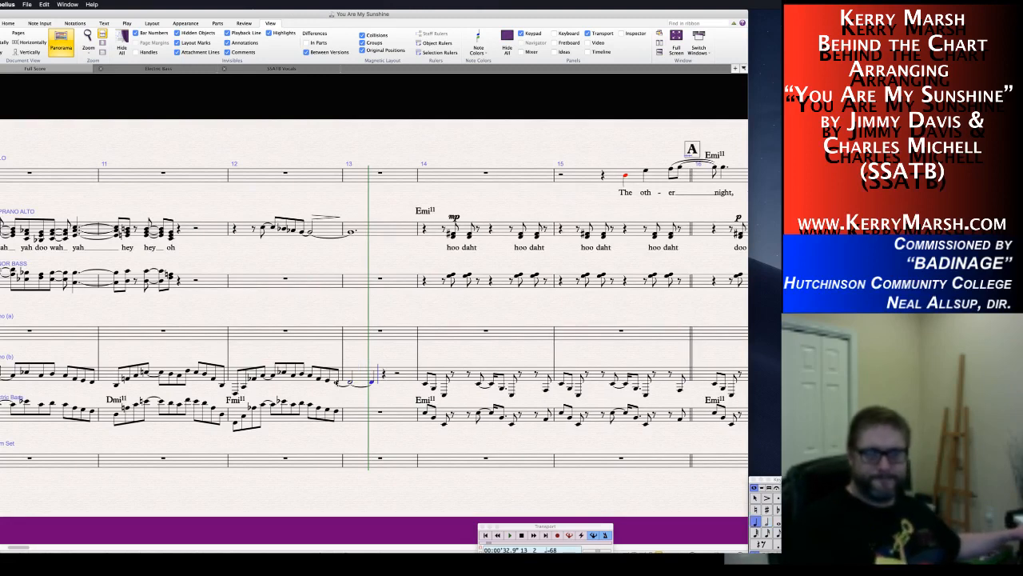
{"action": "key", "text": "f"}
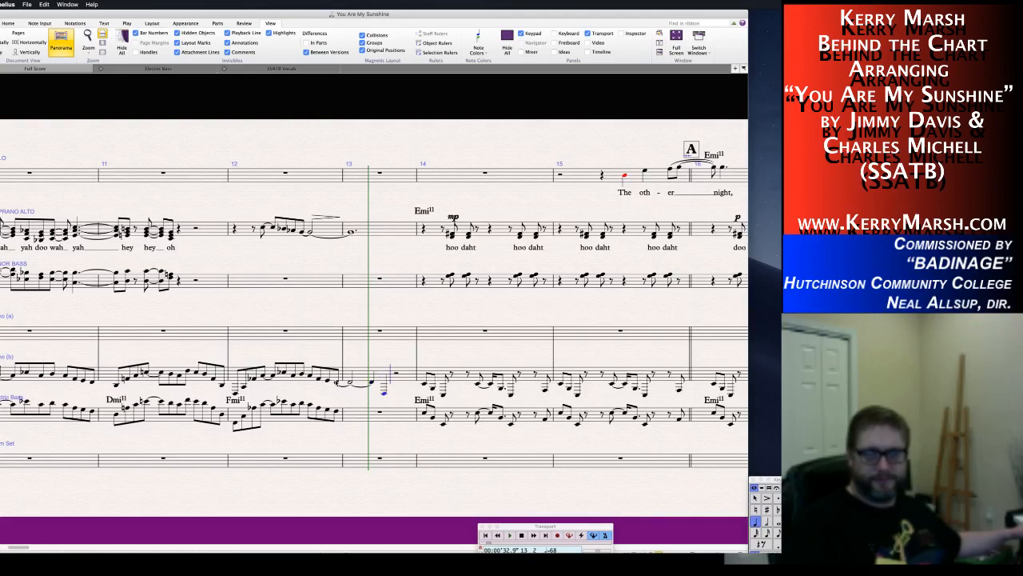
{"action": "key", "text": "Return"}
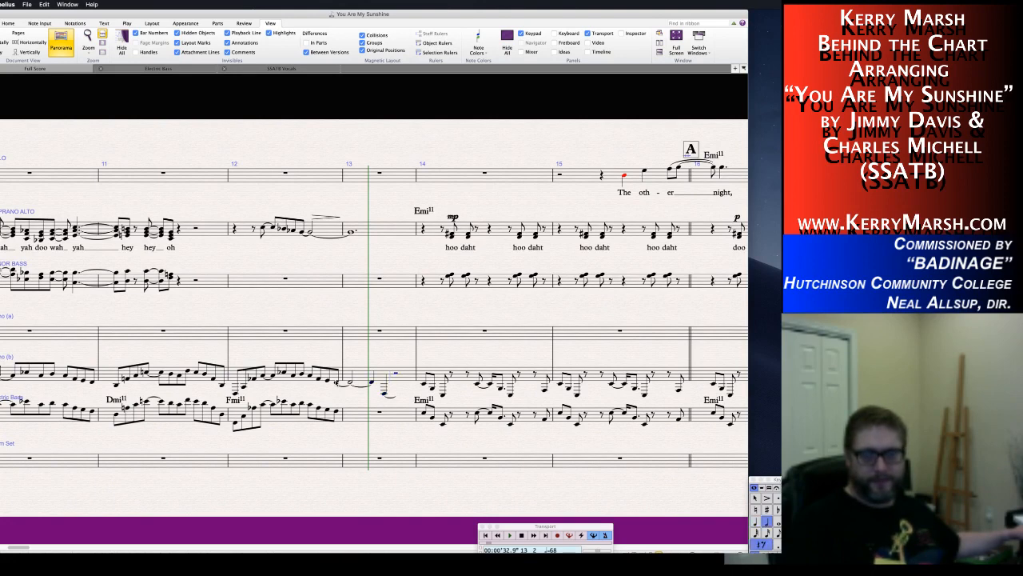
{"action": "key", "text": "f"}
{"action": "key", "text": "f"}
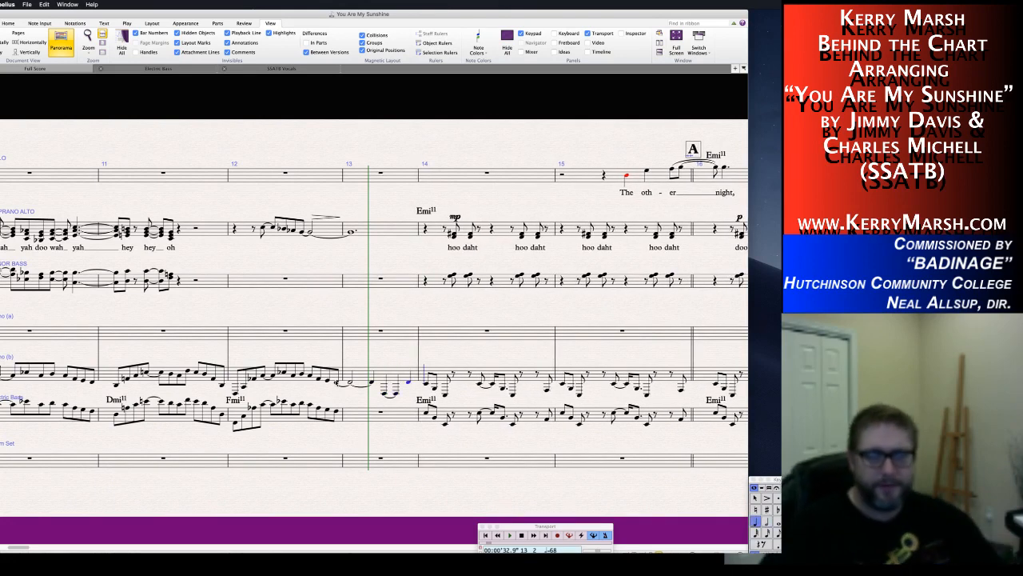
{"action": "key", "text": "Escape"}
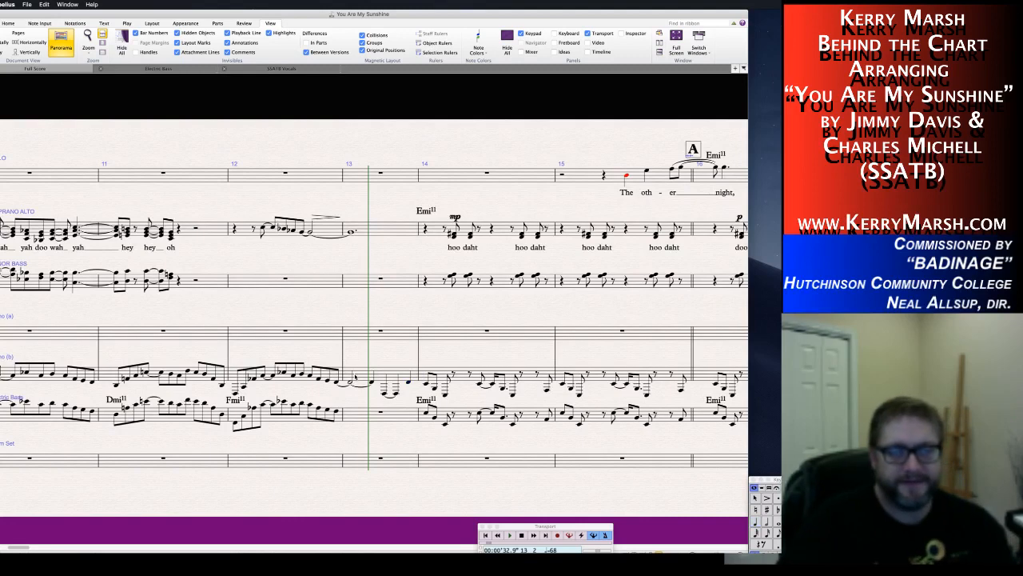
Copy the lower piano passage from the last note of bar 12 through bar 13 to the electric bass staff.
{"action": "left_click", "coordinate": [354, 377]}
{"action": "left_click", "coordinate": [337, 383]}
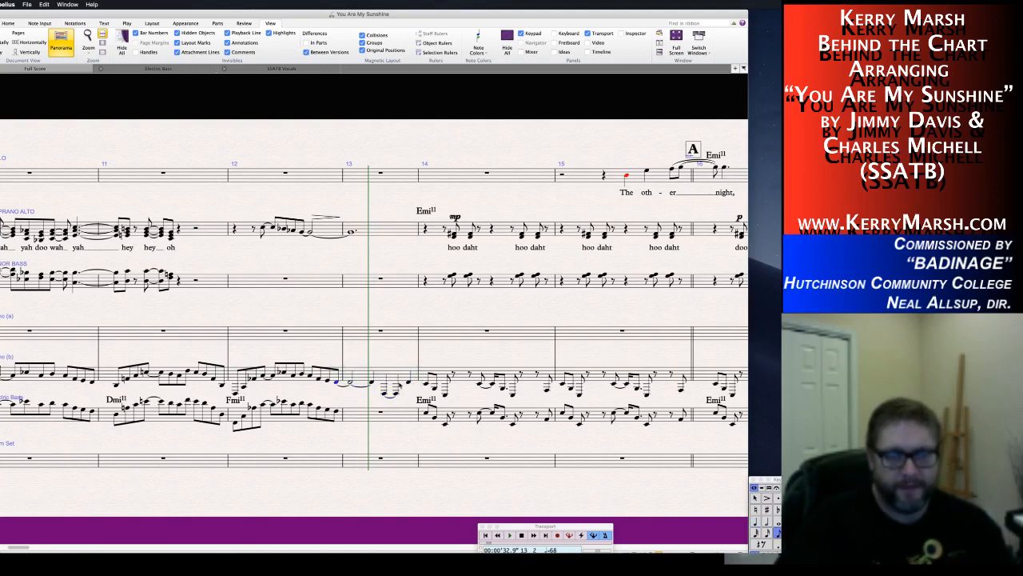
{"action": "left_click", "coordinate": [413, 383], "text": "shift"}
{"action": "left_click", "coordinate": [339, 413], "text": "alt"}
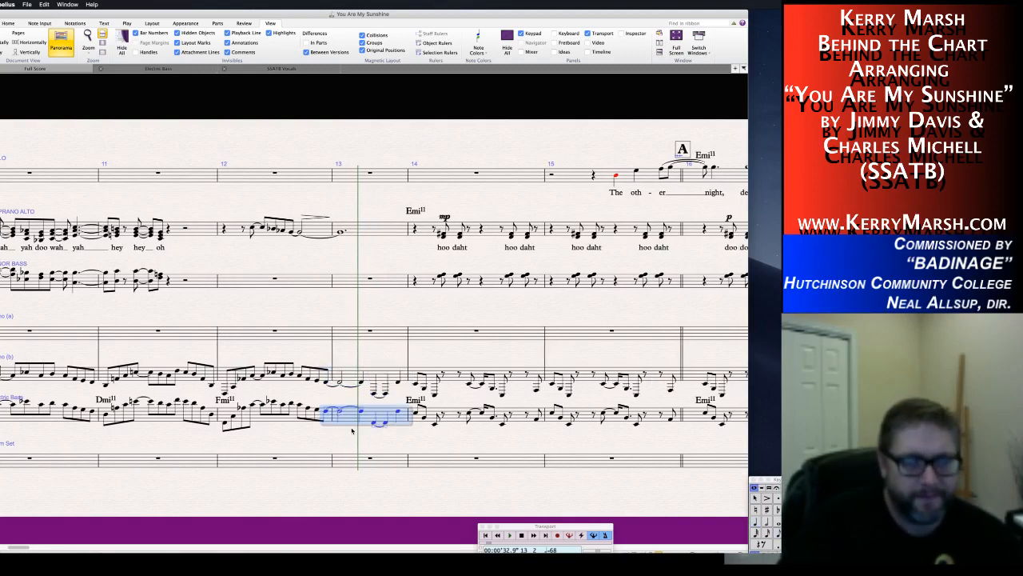
Harmonize the opening notes of the soprano/alto phrase in bar 12 by adding lower chord notes beneath the melody.
{"action": "key", "text": "Escape"}
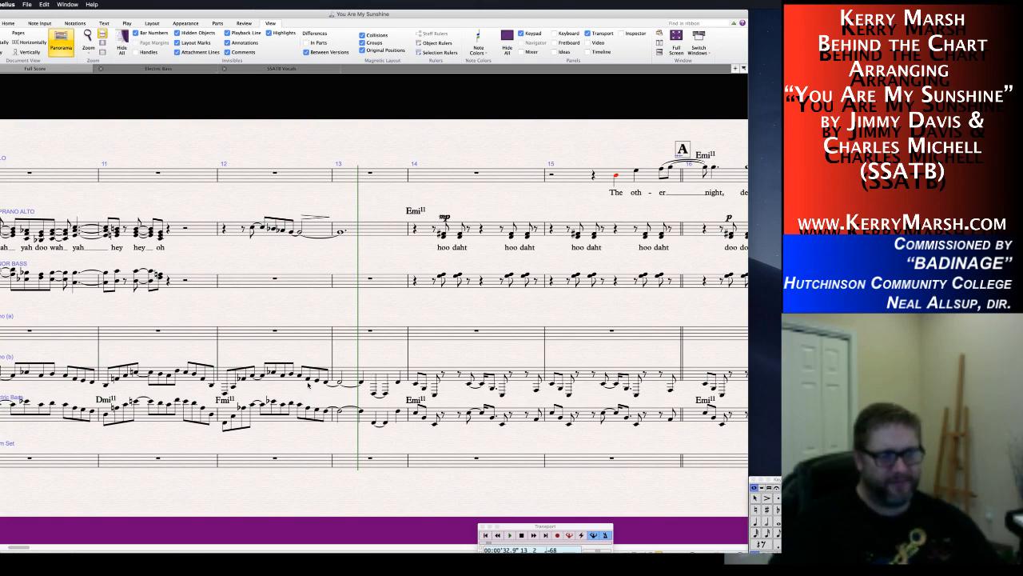
{"action": "scroll", "coordinate": [308, 385], "scroll_direction": "left", "scroll_amount": 3}
{"action": "scroll", "coordinate": [308, 385], "scroll_direction": "right", "scroll_amount": 3}
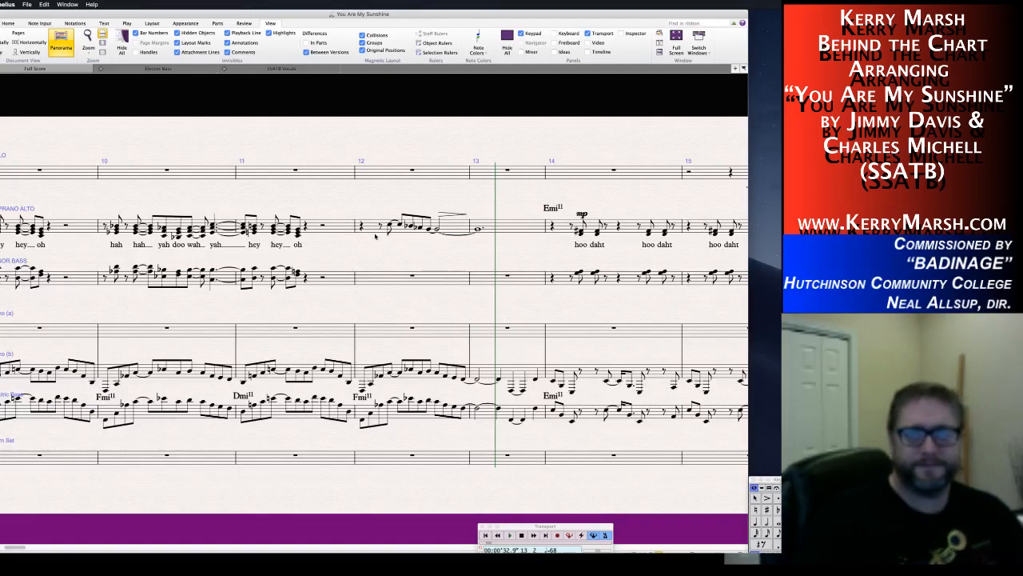
{"action": "left_click", "coordinate": [373, 234]}
{"action": "left_click", "coordinate": [389, 261]}
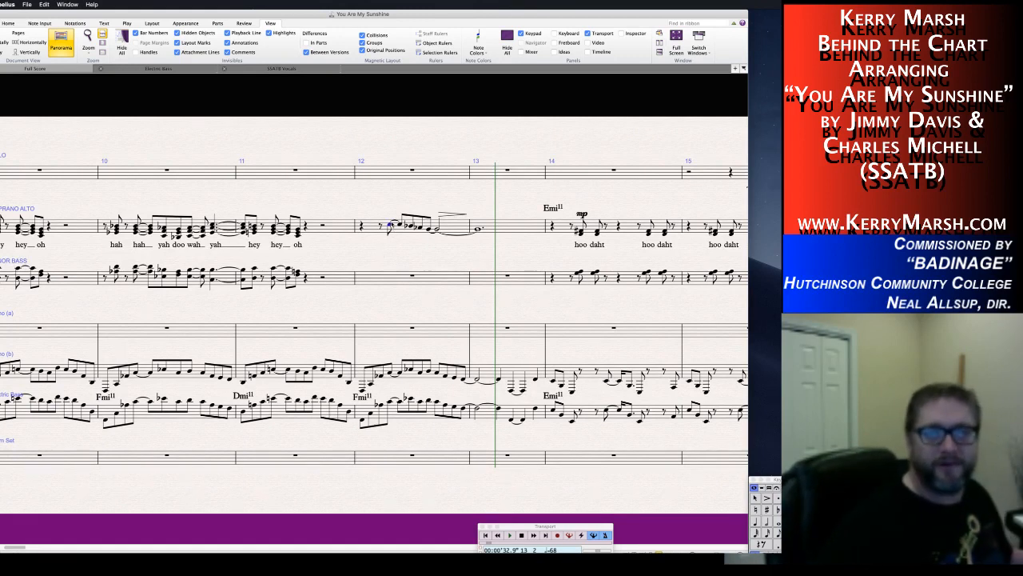
{"action": "key", "text": "n"}
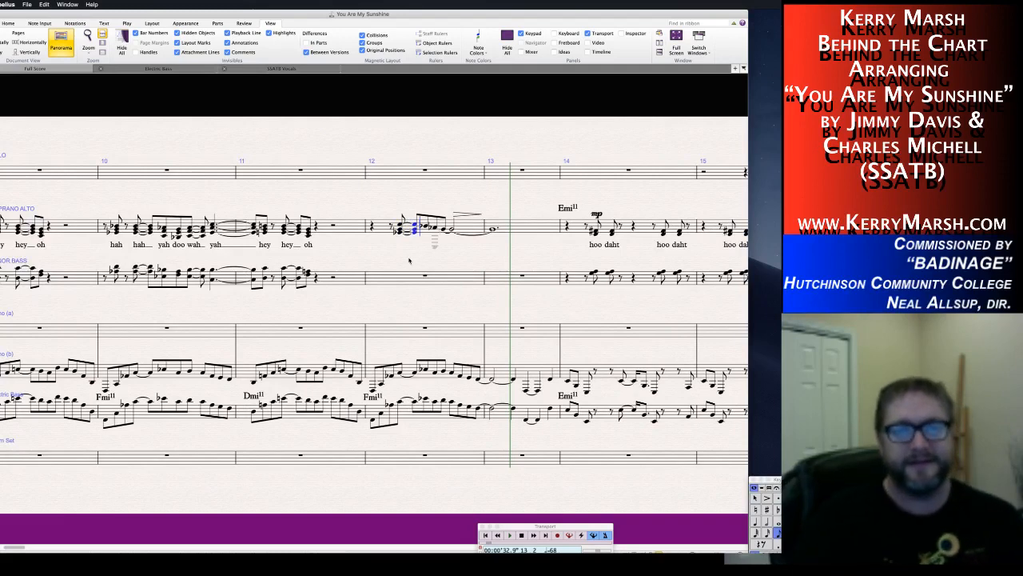
Enter the opening tenor/bass chords in bar 12, matching the rhythm of the soprano/alto phrase.
{"action": "left_click", "coordinate": [386, 277]}
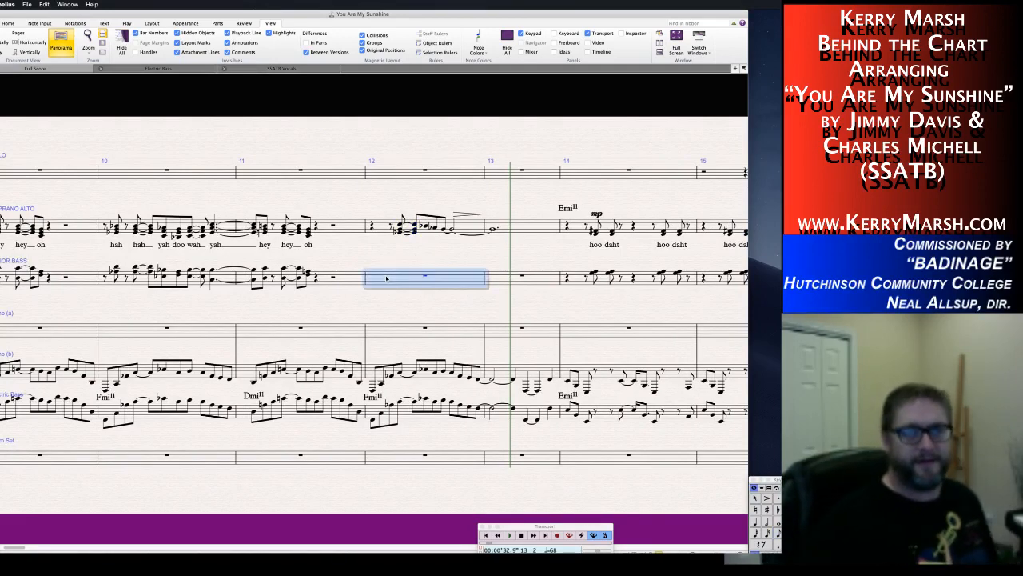
{"action": "key", "text": "n"}
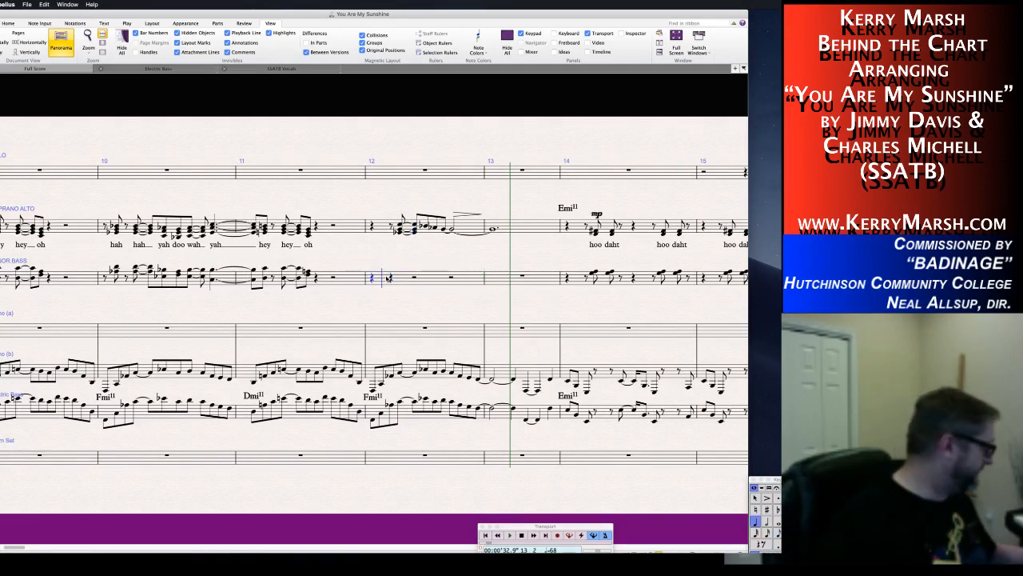
{"action": "key", "text": "3"}
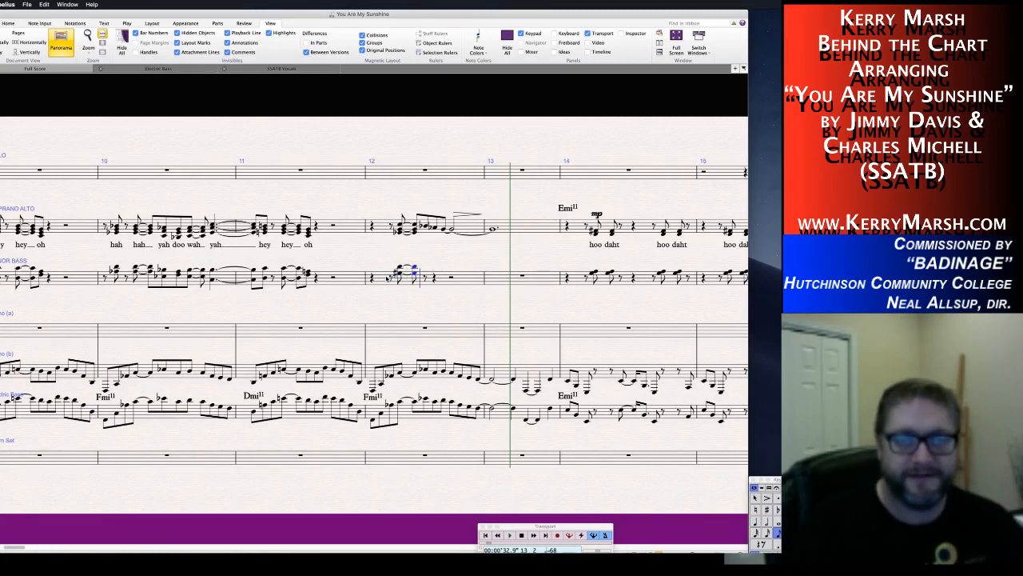
{"action": "key", "text": "Left"}
{"action": "key", "text": "Right"}
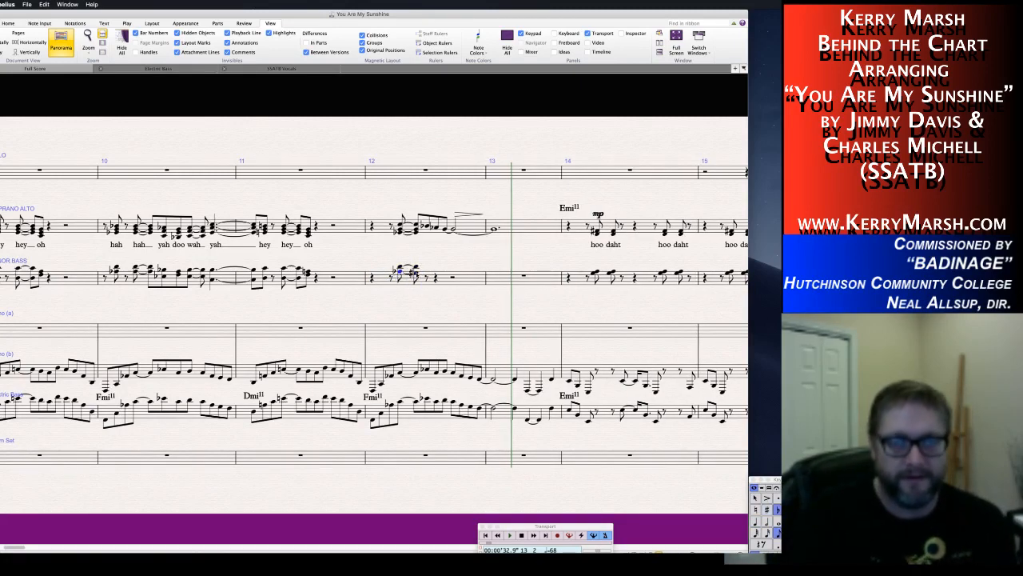
Add the third tenor/bass chord in bar 12 and fill in lower notes under the matching soprano/alto note.
{"action": "left_click", "coordinate": [453, 262]}
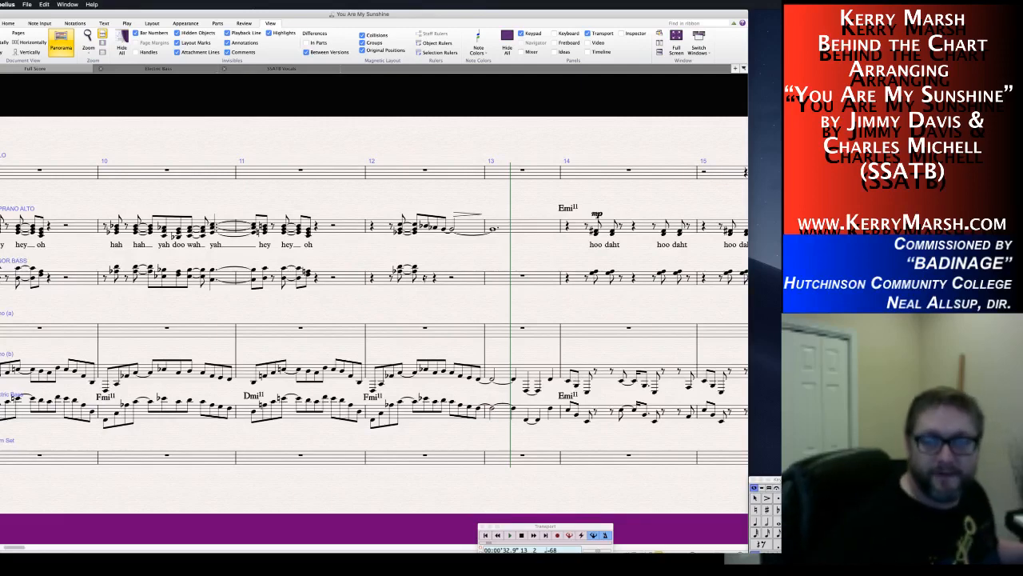
{"action": "left_click", "coordinate": [426, 277]}
{"action": "key", "text": "n"}
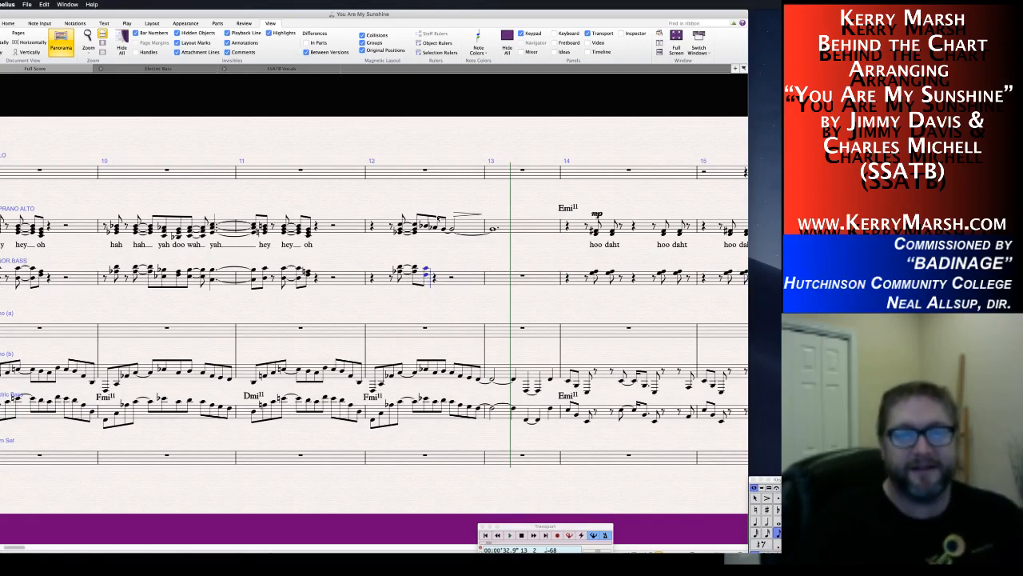
{"action": "key", "text": "Escape"}
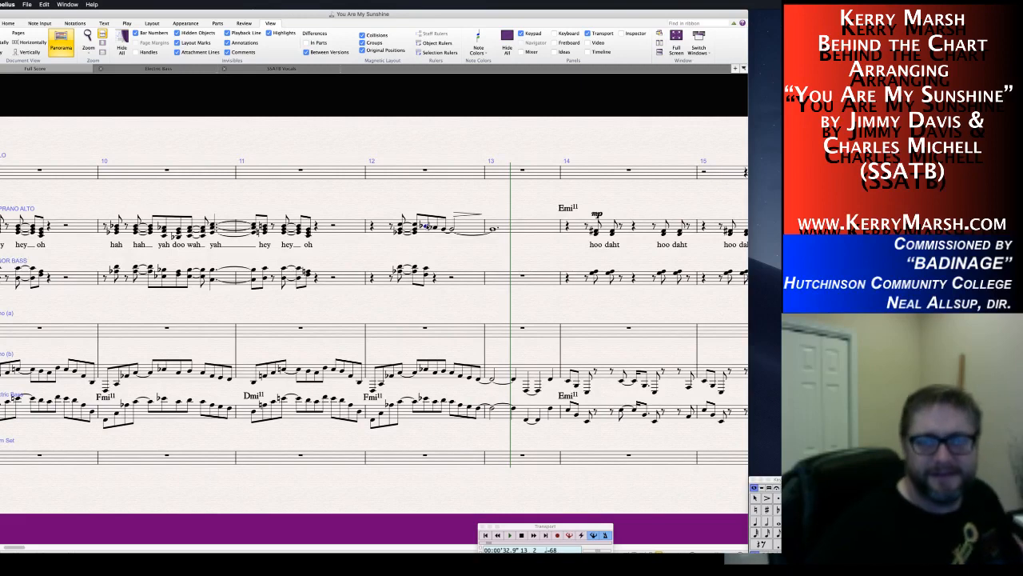
{"action": "key", "text": "shift+3"}
{"action": "key", "text": "shift+3"}
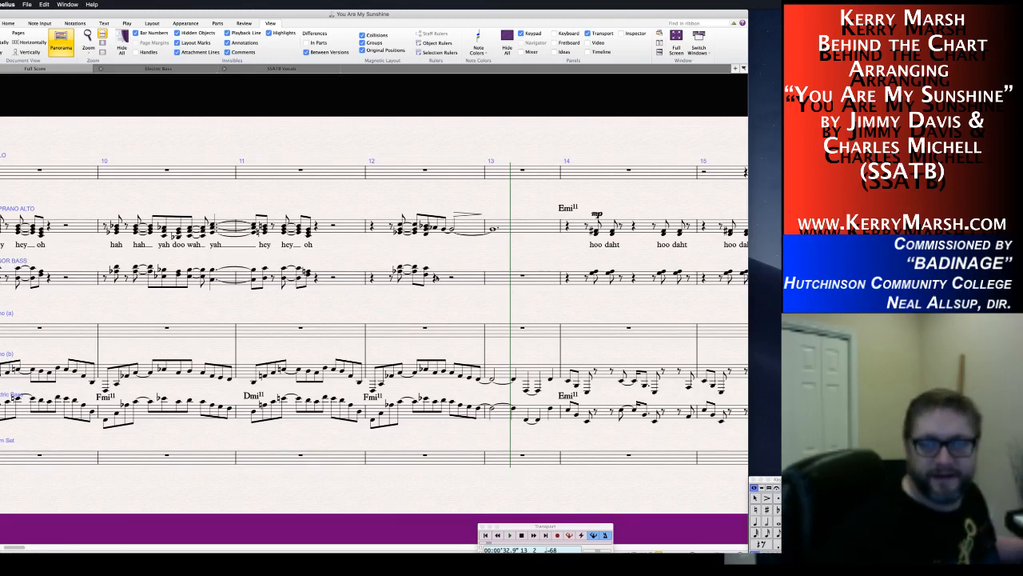
Enter the next tenor/bass eighth-note chord with a flat in bar 12 and harmonize the soprano/alto note above it.
{"action": "left_click", "coordinate": [434, 277]}
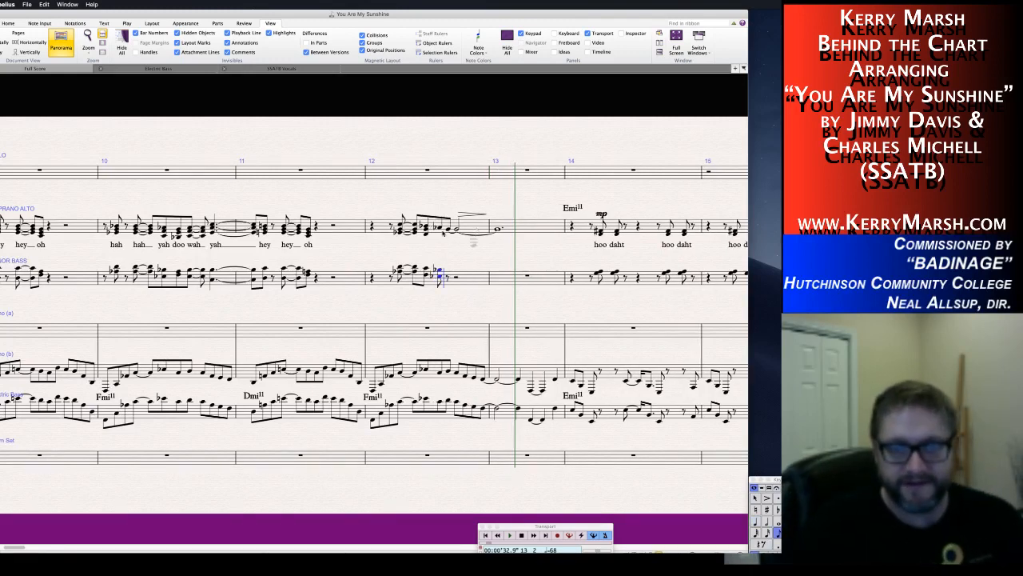
{"action": "left_click", "coordinate": [451, 253]}
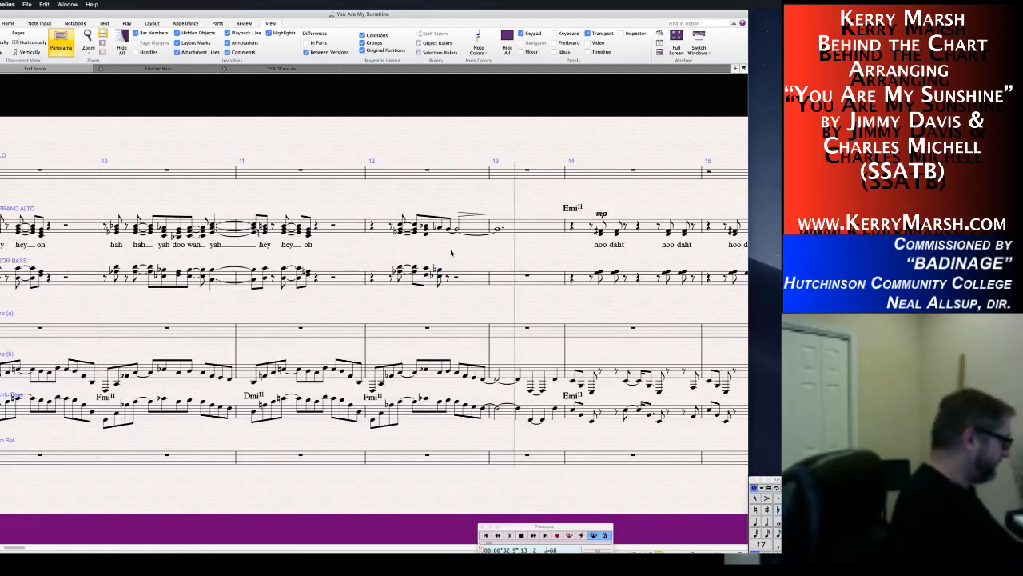
{"action": "left_click", "coordinate": [439, 227]}
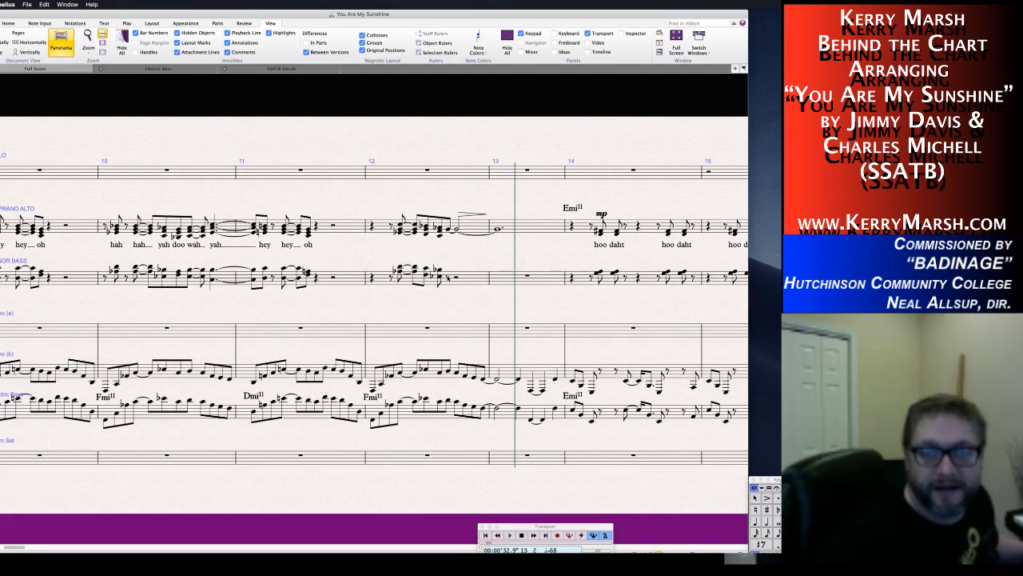
Finish the tenor/bass phrase with one more eighth-note chord and a half-note chord tied into a dotted whole-note chord in bar 13.
{"action": "left_click", "coordinate": [448, 278]}
{"action": "key", "text": "Right"}
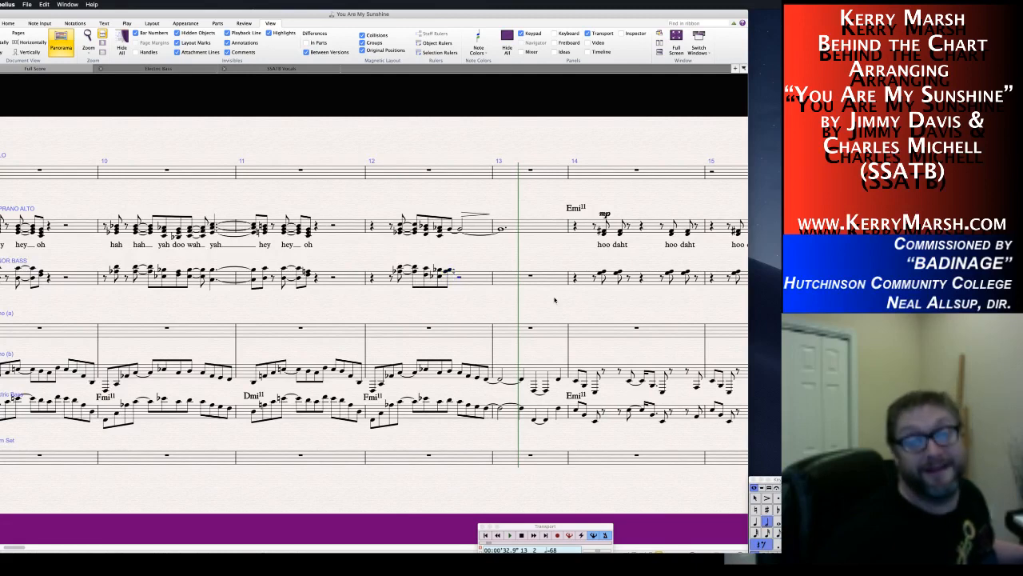
{"action": "key", "text": "KP_Enter"}
{"action": "key", "text": "Right"}
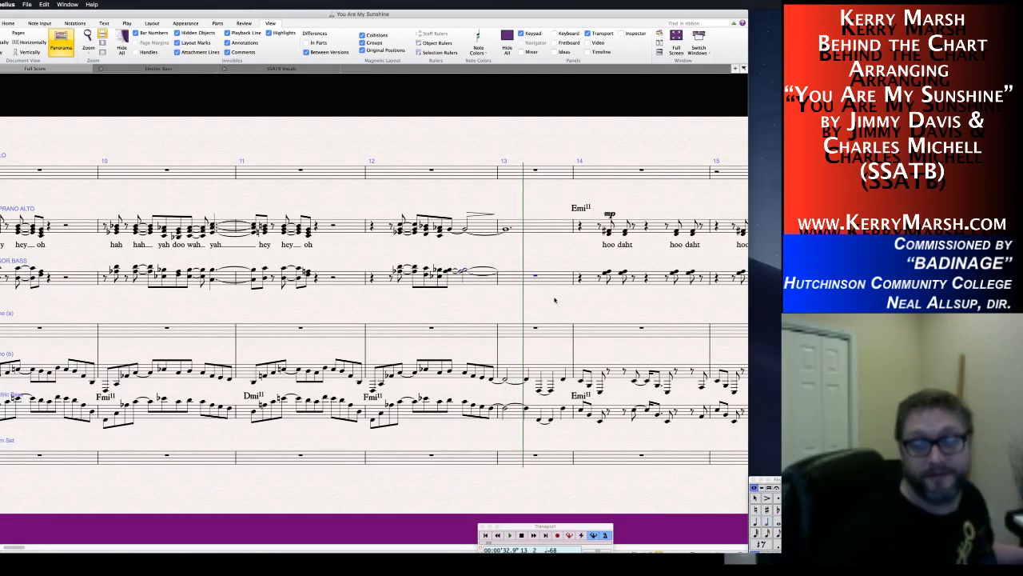
{"action": "key", "text": "KP_Decimal"}
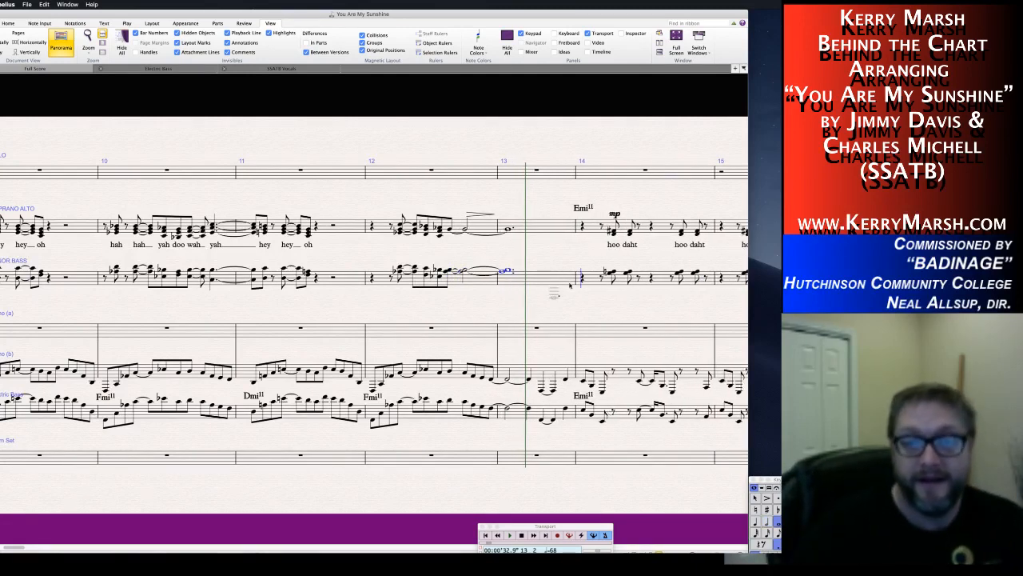
{"action": "key", "text": "Escape"}
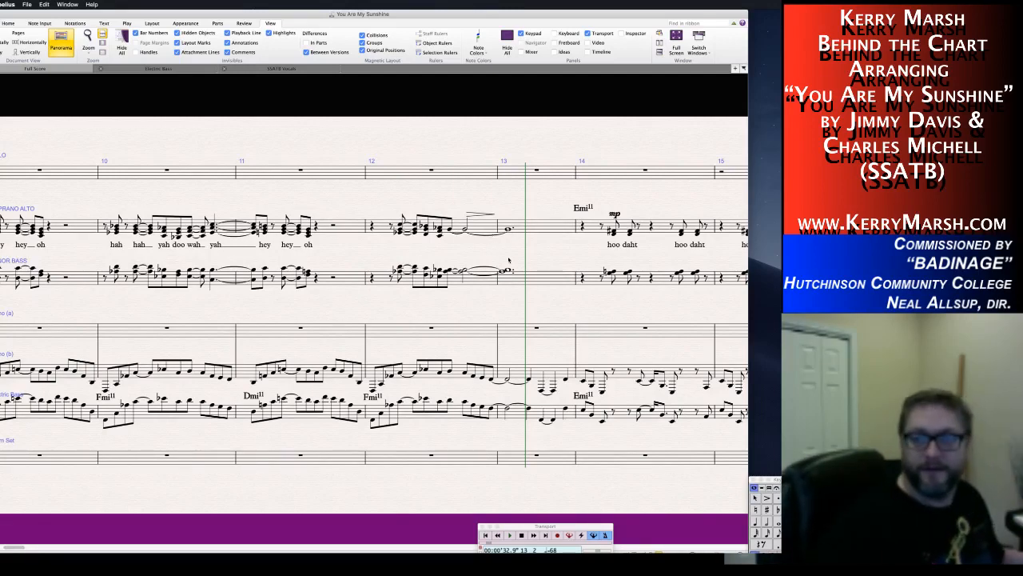
Harmonize the last soprano/alto notes of bar 12, tying the half-note chord into a dotted whole-note chord in bar 13.
{"action": "left_click", "coordinate": [450, 230]}
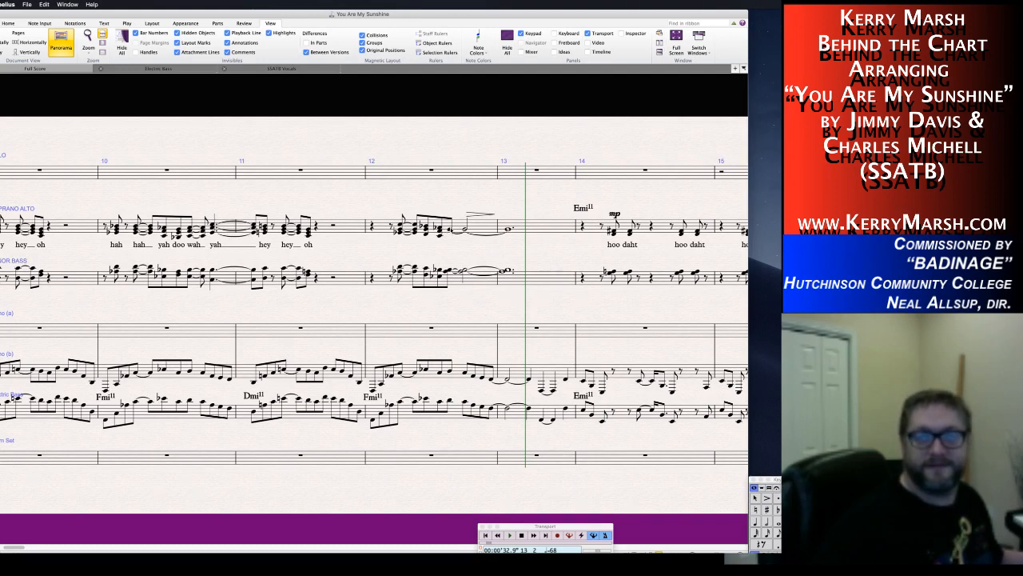
{"action": "key", "text": "n"}
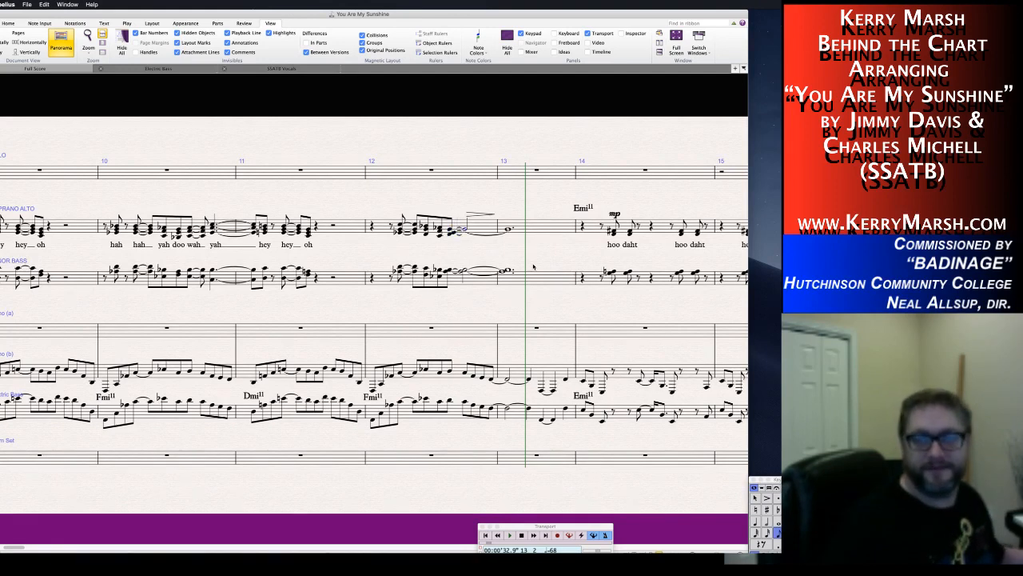
{"action": "key", "text": "5"}
{"action": "key", "text": "6"}
{"action": "key", "text": "period"}
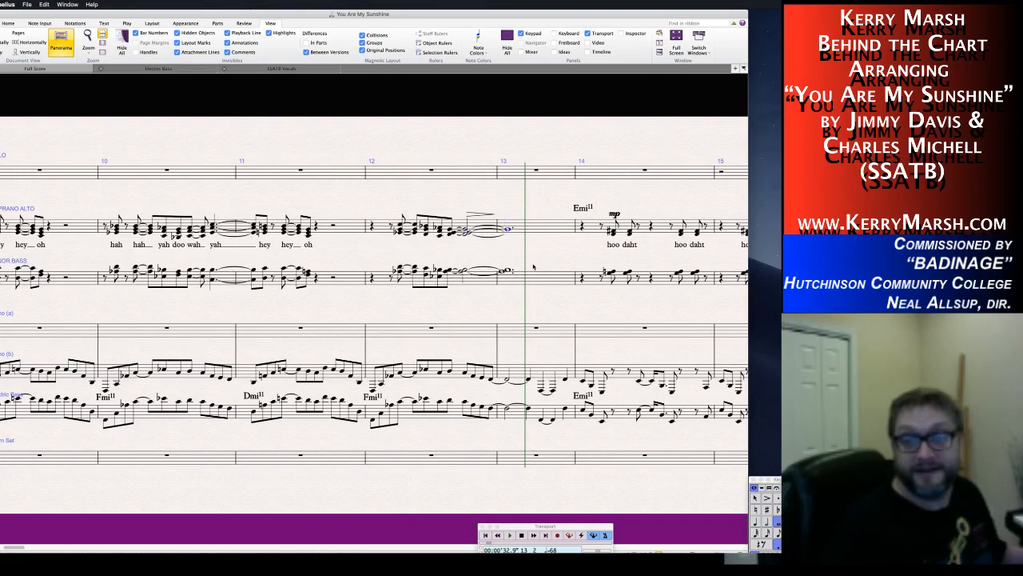
{"action": "key", "text": "Escape"}
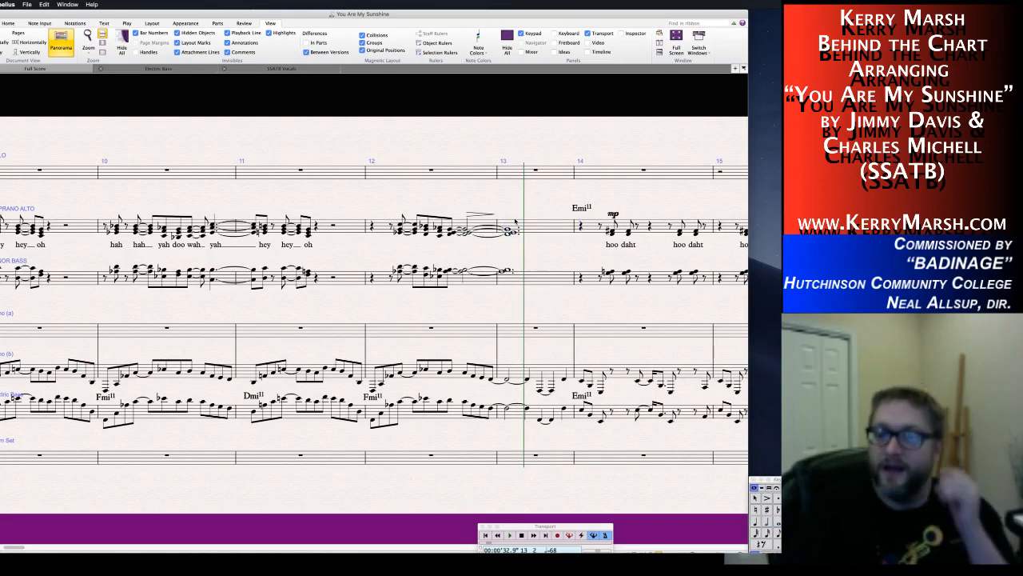
{"action": "key", "text": "Escape"}
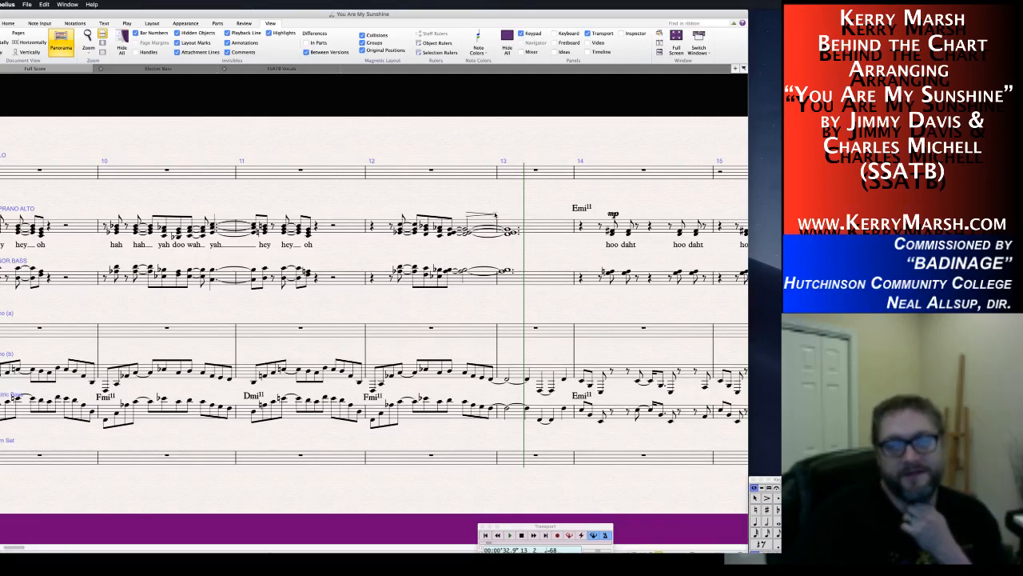
Extend the diminuendo hairpin above the soprano/alto staff from bar 12 to the end of bar 13.
{"action": "scroll", "coordinate": [535, 216], "scroll_direction": "left", "scroll_amount": 3}
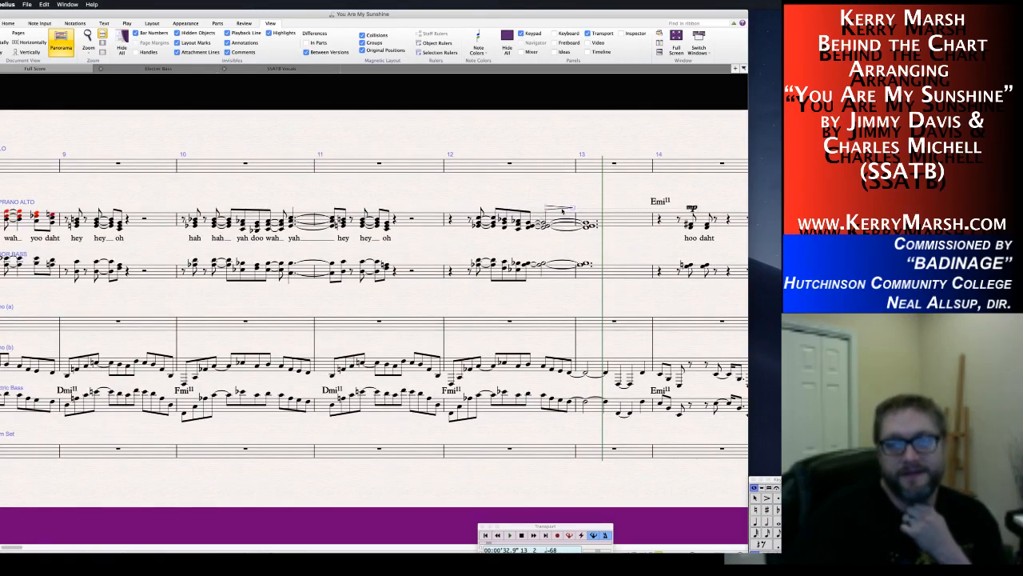
{"action": "left_click_drag", "start_coordinate": [586, 207], "coordinate": [645, 207]}
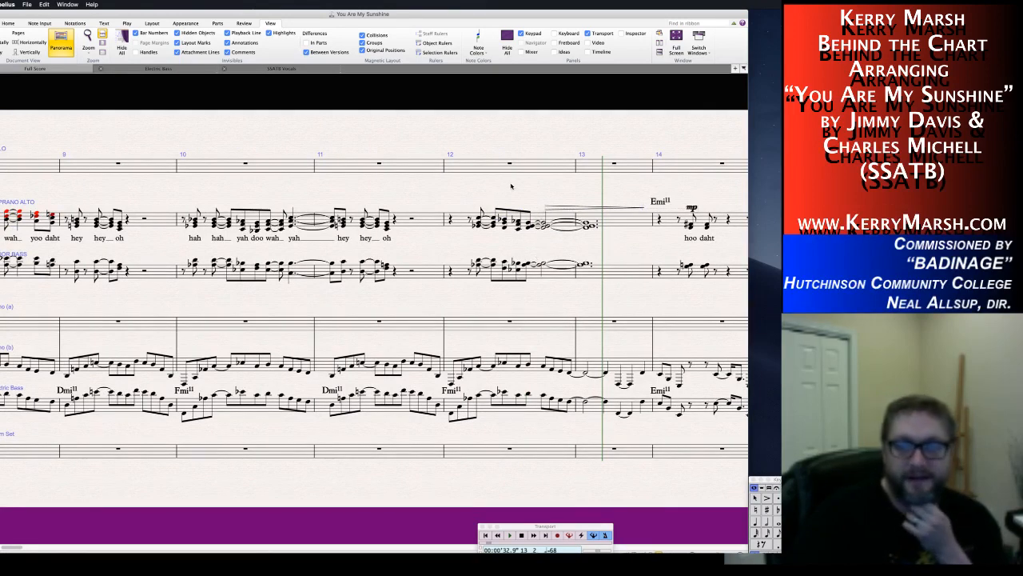
{"action": "scroll", "coordinate": [459, 202], "scroll_direction": "right", "scroll_amount": 3}
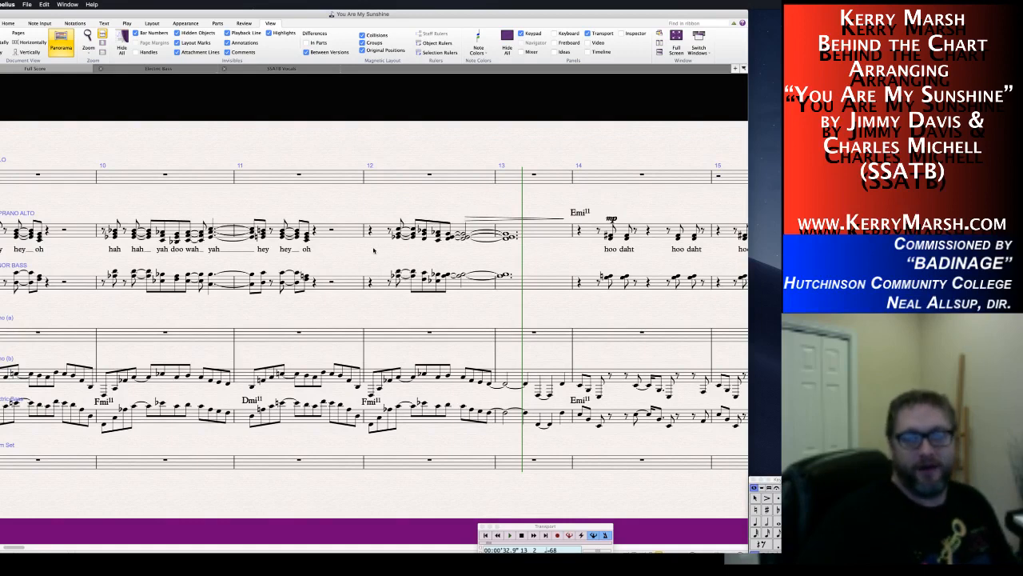
Copy only the Dmi11 and Fmi11 chord symbols of bars 5 to 12 from the electric bass to the soprano/alto staff.
{"action": "left_click_drag", "start_coordinate": [375, 251], "coordinate": [254, 267]}
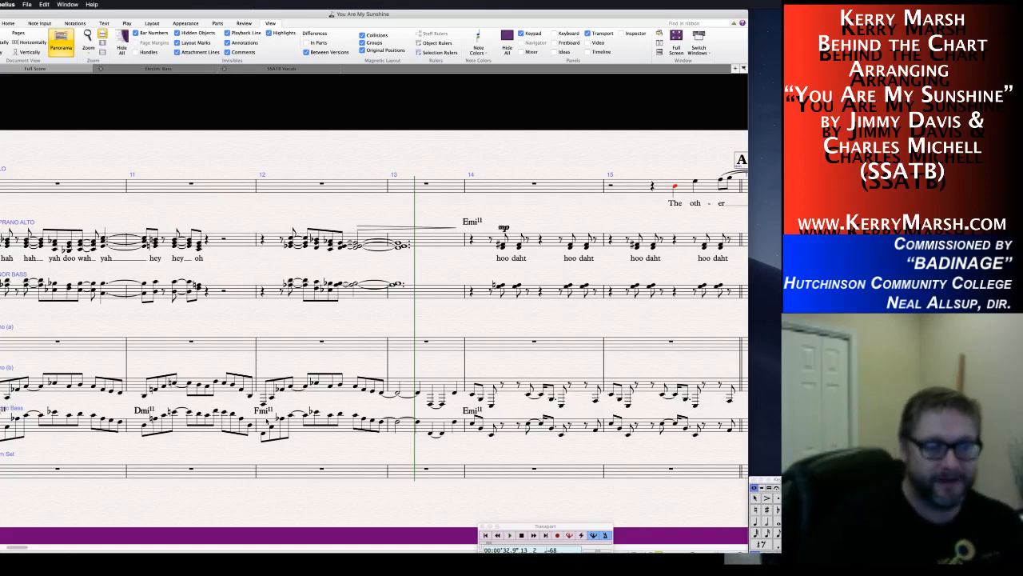
{"action": "left_click", "coordinate": [273, 452]}
{"action": "scroll", "coordinate": [273, 453], "scroll_direction": "left", "scroll_amount": 10}
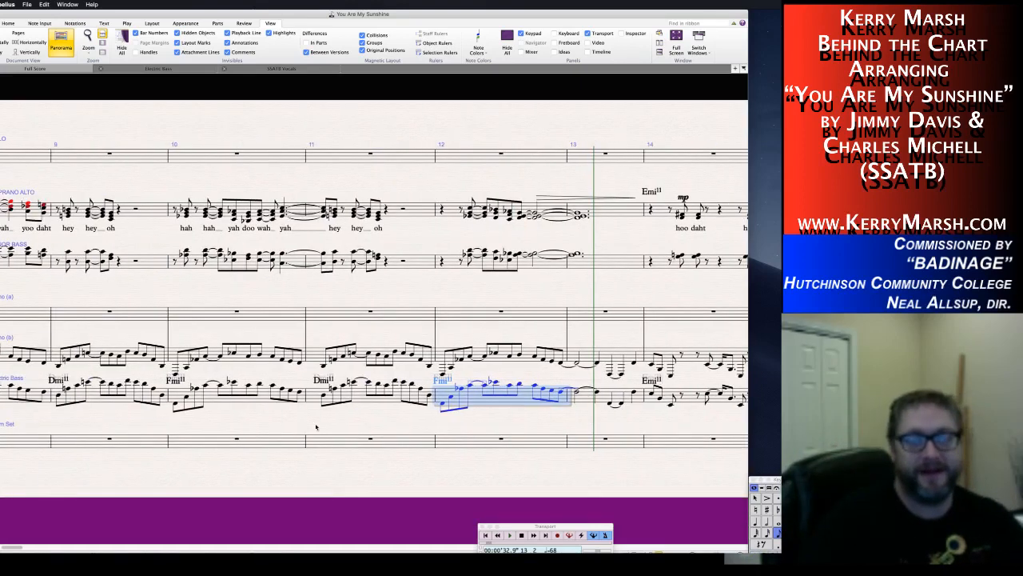
{"action": "scroll", "coordinate": [310, 422], "scroll_direction": "left", "scroll_amount": 10}
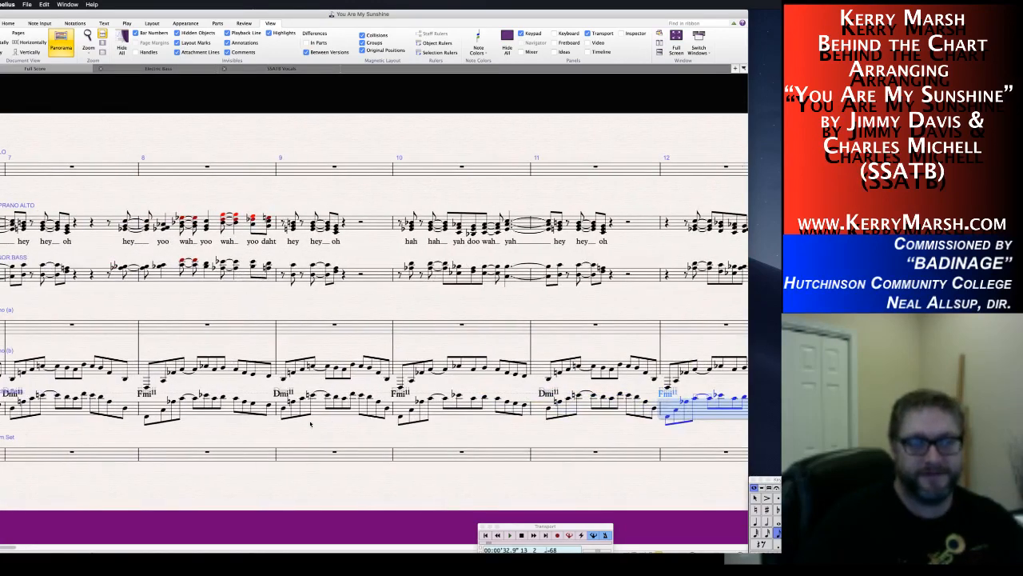
{"action": "scroll", "coordinate": [311, 422], "scroll_direction": "left", "scroll_amount": 4}
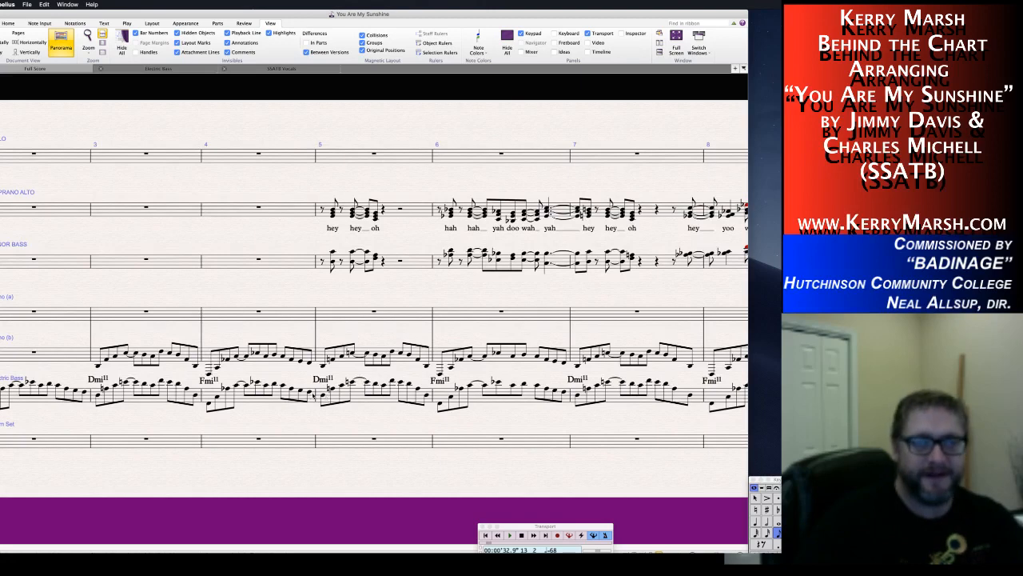
{"action": "scroll", "coordinate": [219, 379], "scroll_direction": "left", "scroll_amount": 5}
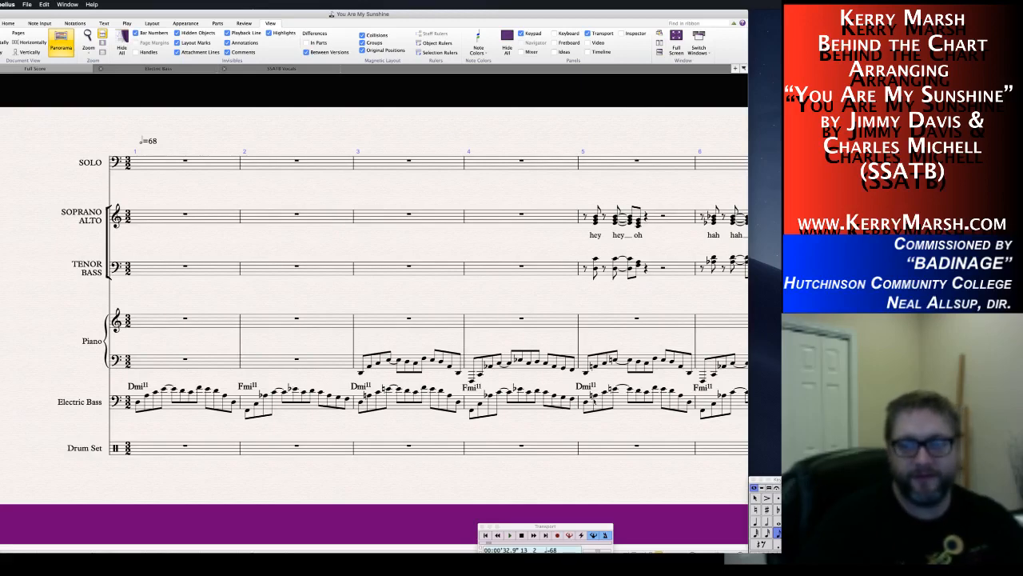
{"action": "left_click", "coordinate": [586, 404]}
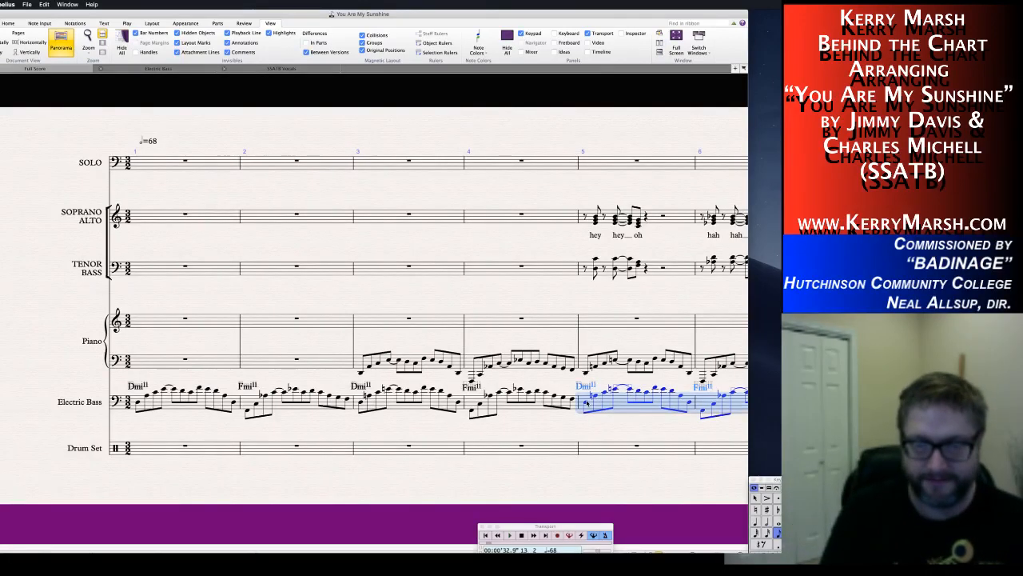
{"action": "key", "text": "Escape"}
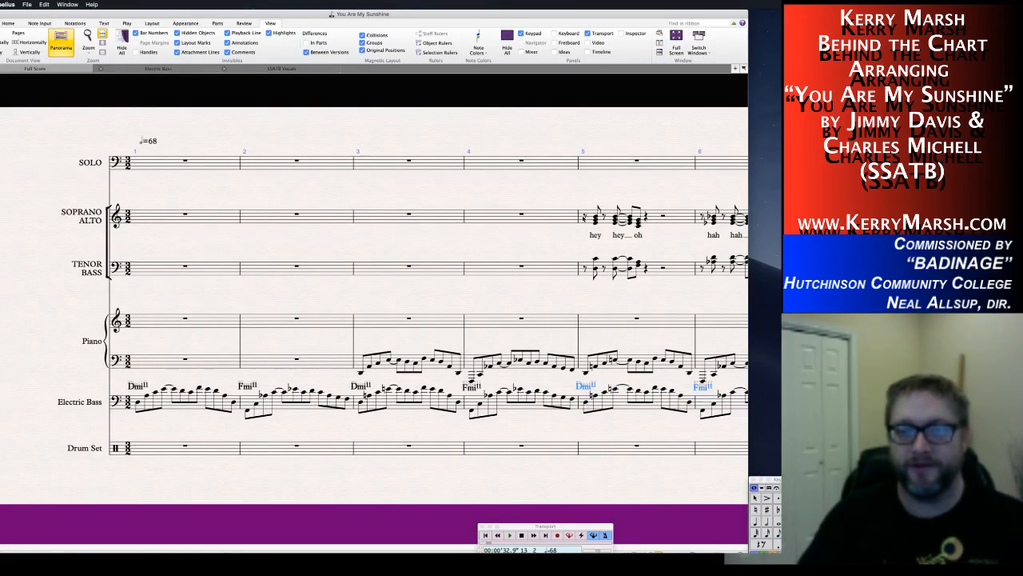
{"action": "key", "text": "End"}
{"action": "key", "text": "Home"}
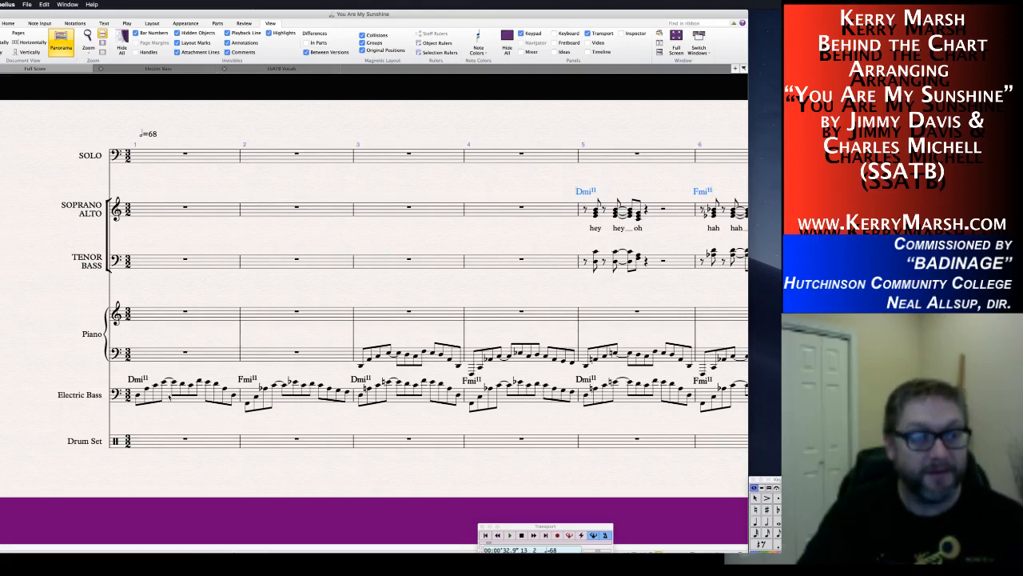
Copy the electric bass figure of bars 1 to 4 into the same bars of the tenor/bass staff.
{"action": "left_click", "coordinate": [171, 398]}
{"action": "left_click", "coordinate": [539, 399], "text": "shift"}
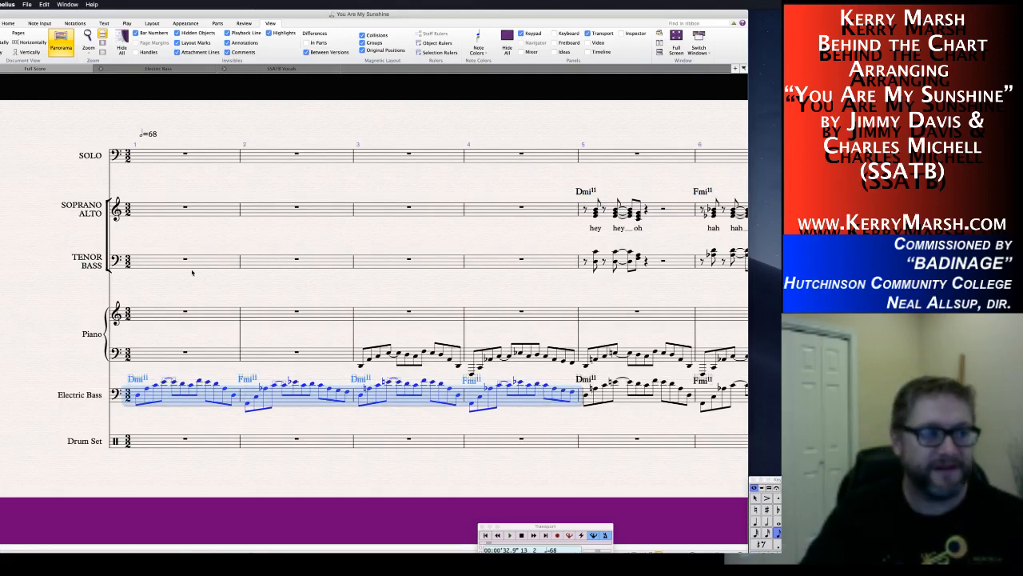
{"action": "left_click", "coordinate": [142, 261], "text": "alt"}
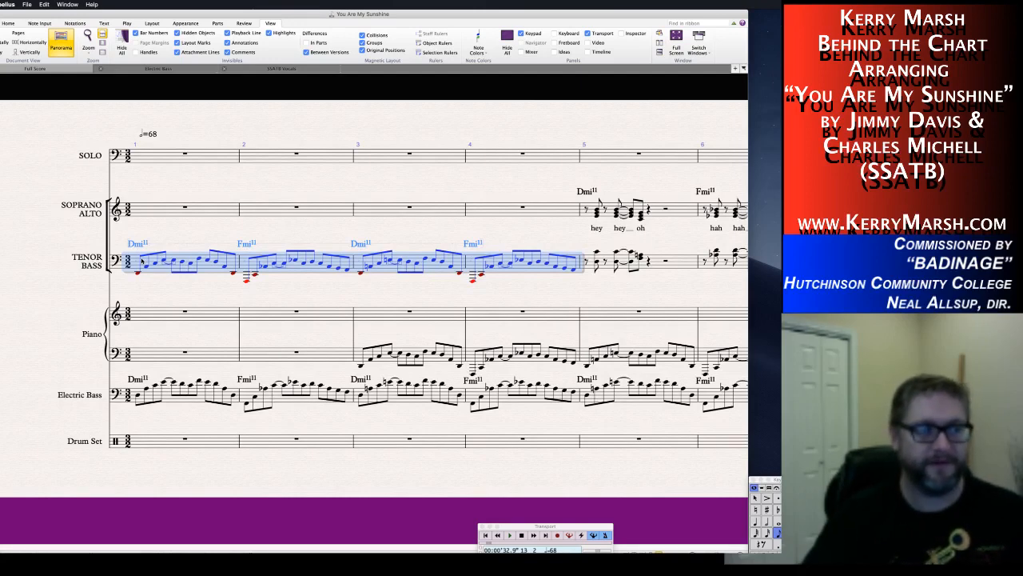
Copy only the chord symbols of bars 1 to 4 to the soprano/alto staff and remove them from the tenor/bass staff.
{"action": "key", "text": "Escape"}
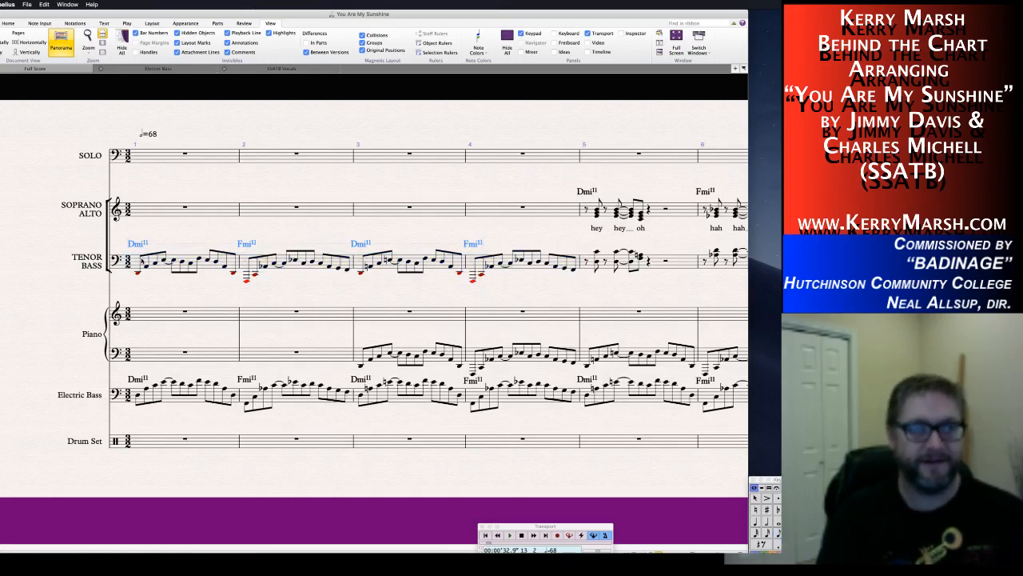
{"action": "left_click", "coordinate": [140, 210], "text": "alt"}
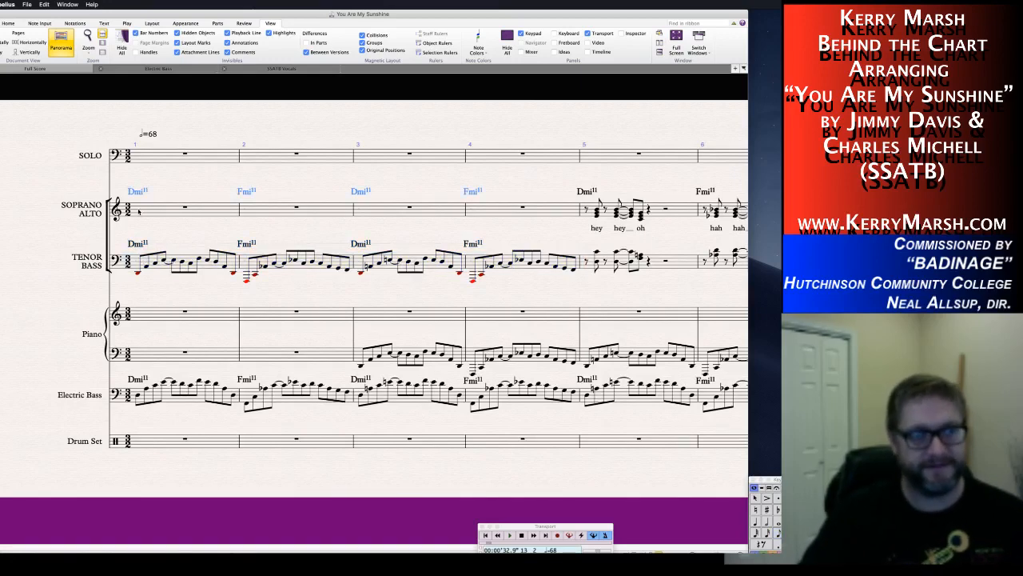
{"action": "left_click", "coordinate": [144, 262]}
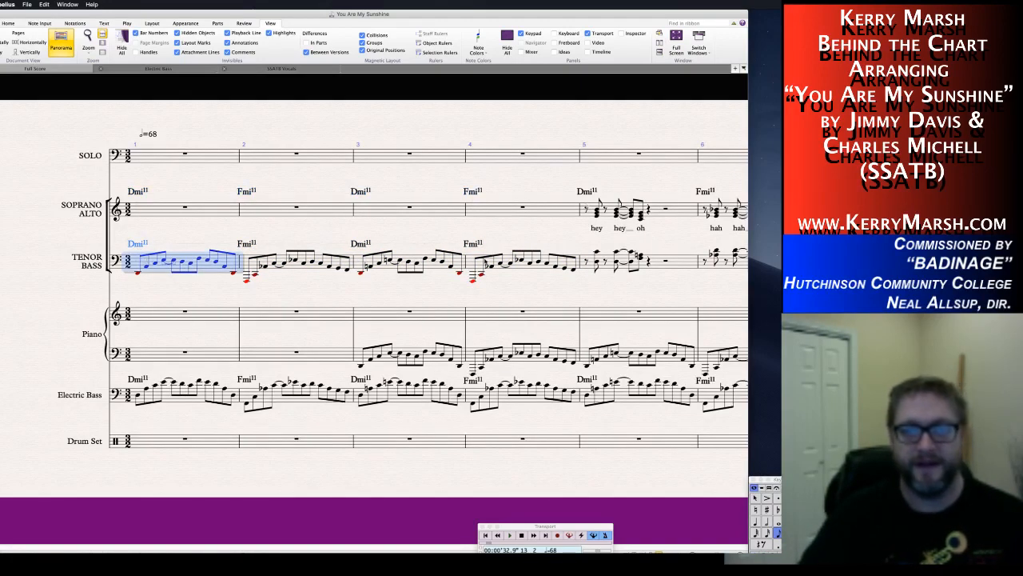
{"action": "left_click", "coordinate": [483, 265], "text": "shift"}
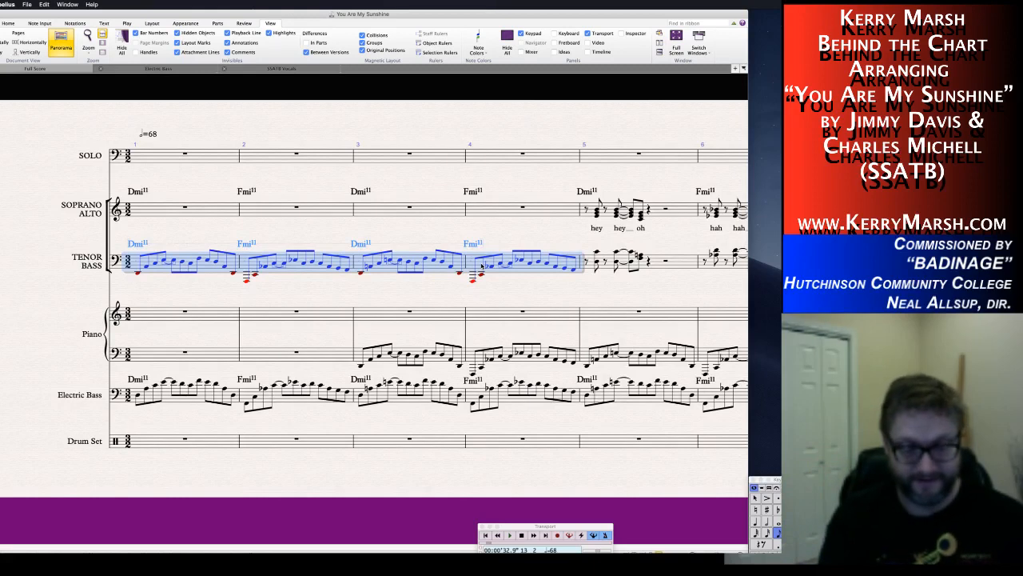
{"action": "key", "text": "Escape"}
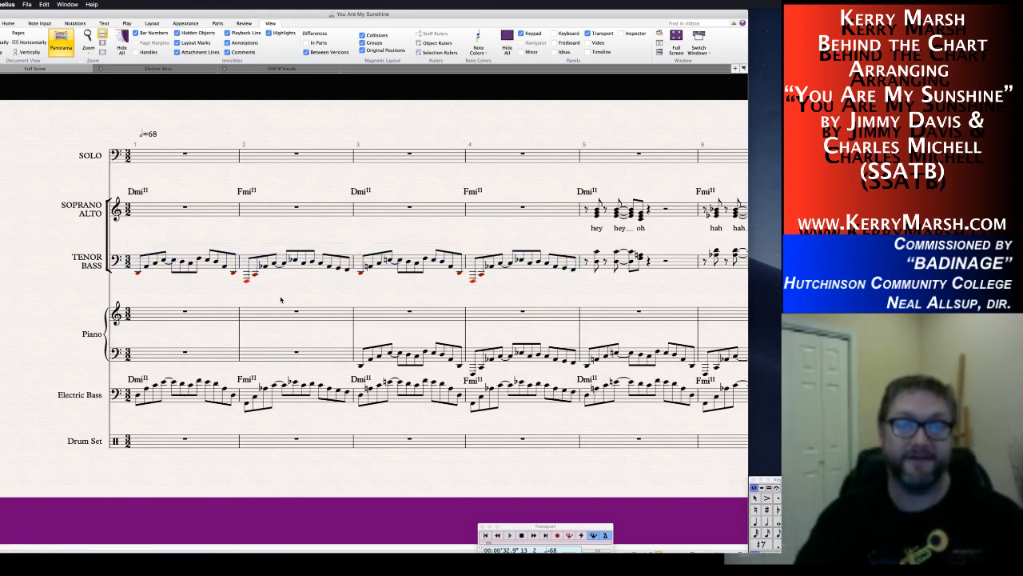
Make the copied notes in bars 1 to 4 of the tenor/bass staff cue-sized.
{"action": "left_click", "coordinate": [147, 258]}
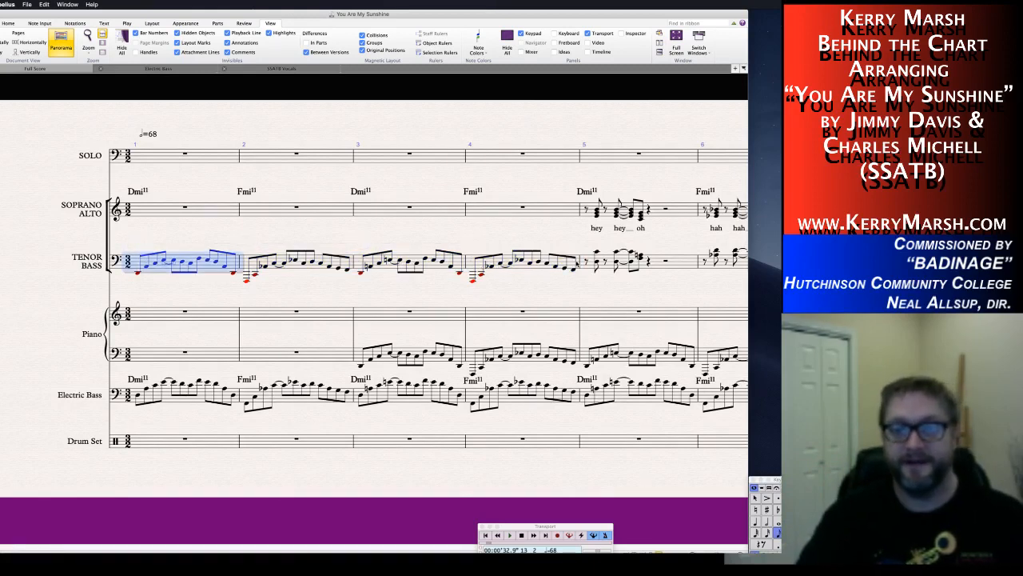
{"action": "left_click", "coordinate": [571, 265], "text": "shift"}
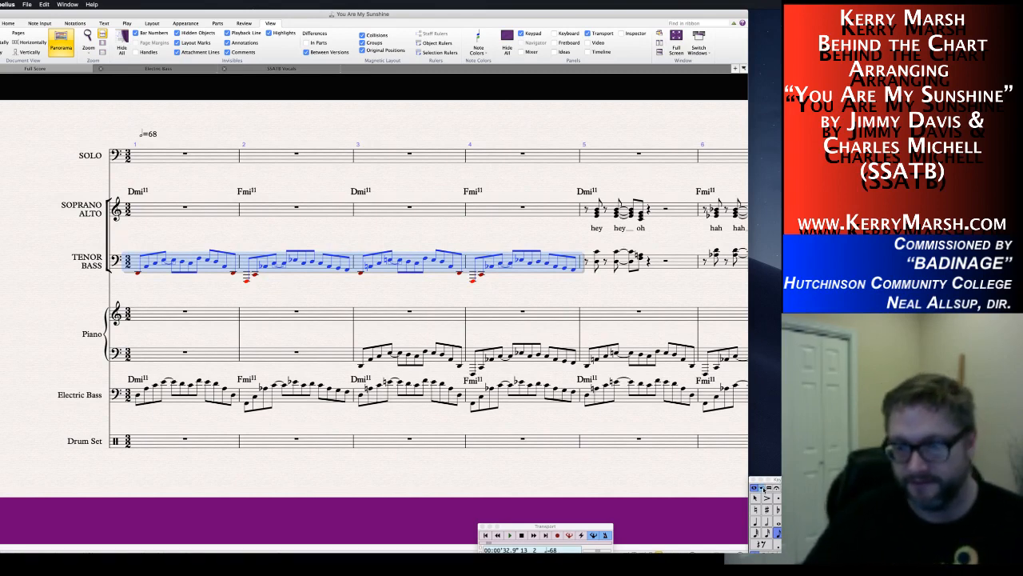
{"action": "left_click", "coordinate": [763, 487]}
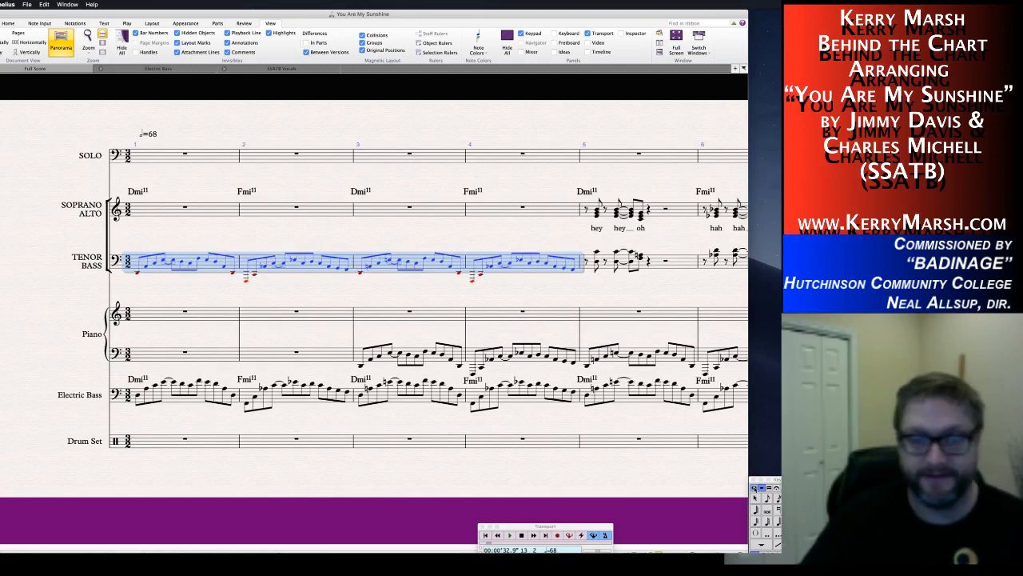
Label the cue above bar 1 of the tenor/bass staff with the text "electric bass figure".
{"action": "left_click", "coordinate": [142, 240]}
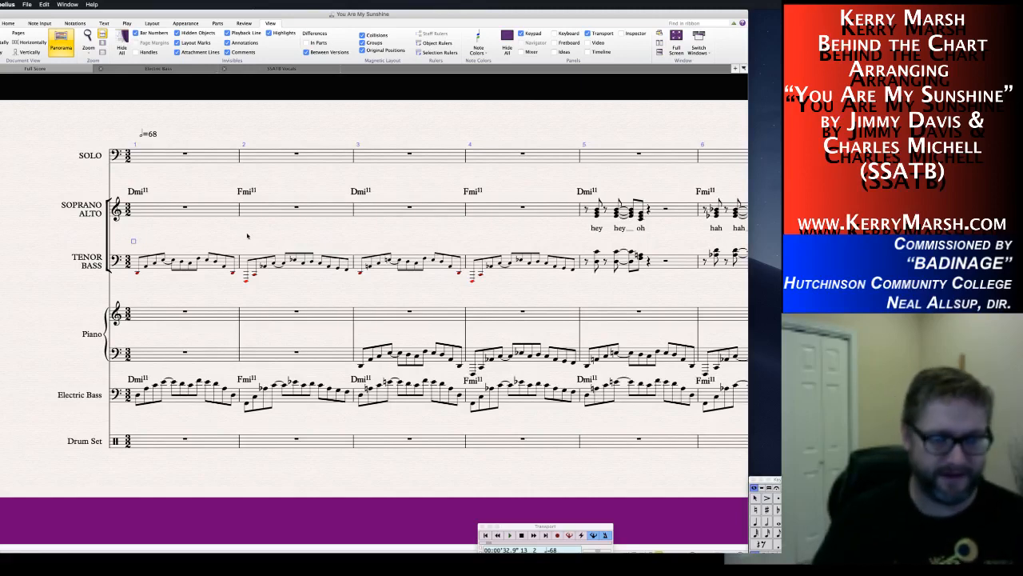
{"action": "type", "text": "bass"}
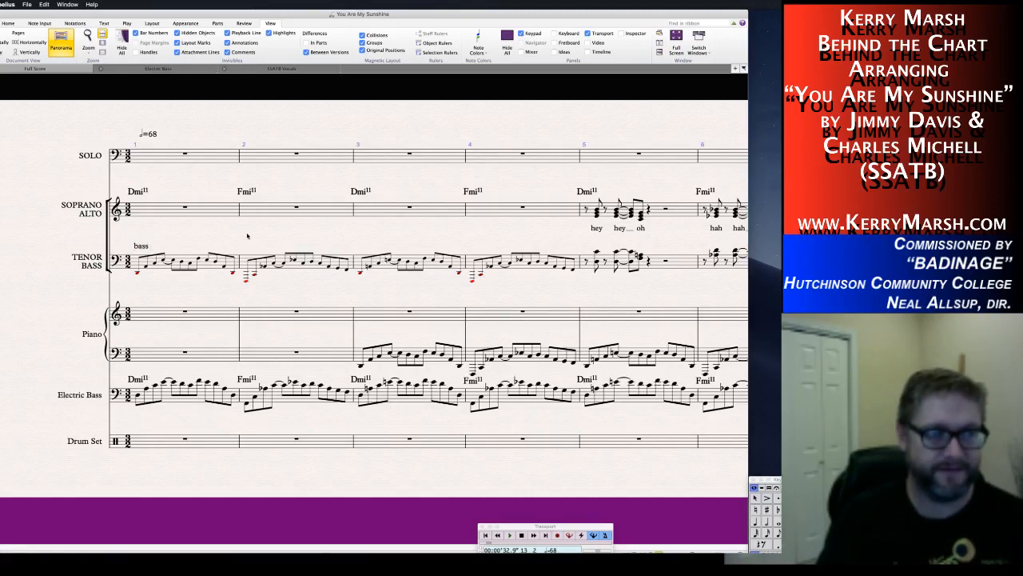
{"action": "type", "text": " figure cue"}
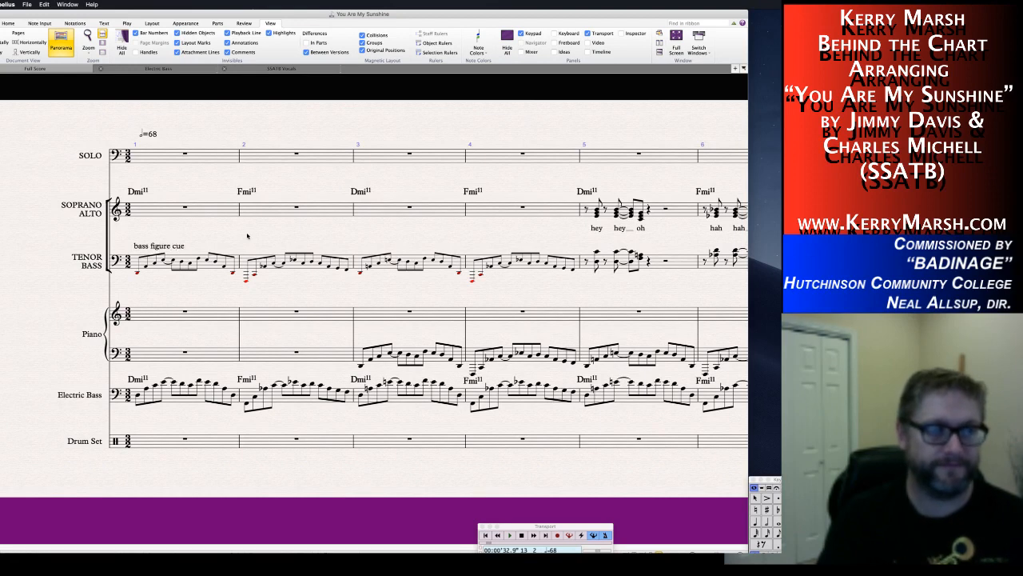
{"action": "left_click", "coordinate": [168, 248]}
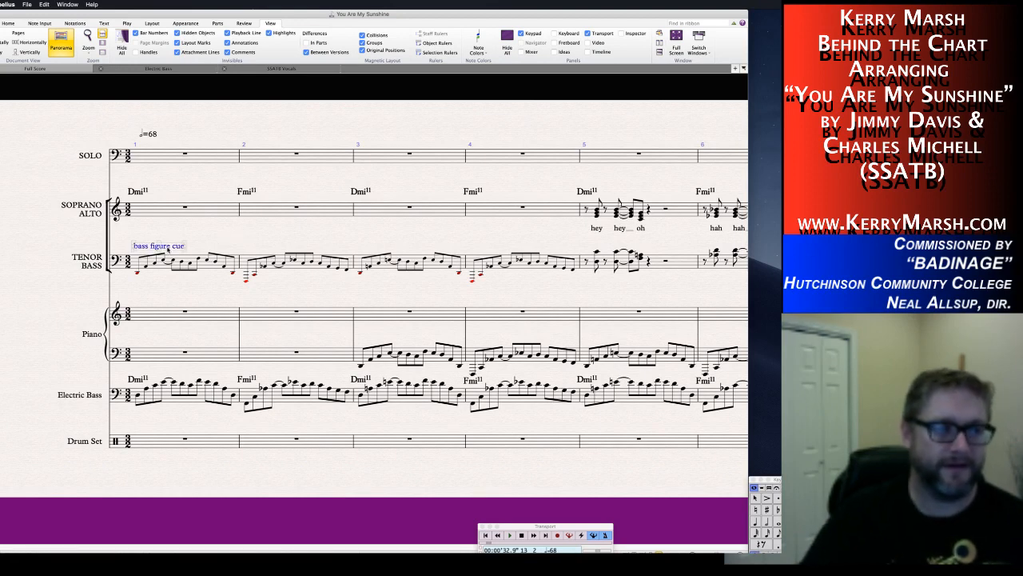
{"action": "double_click", "coordinate": [173, 247]}
{"action": "left_click_drag", "start_coordinate": [174, 247], "coordinate": [205, 248]}
{"action": "key", "text": "BackSpace"}
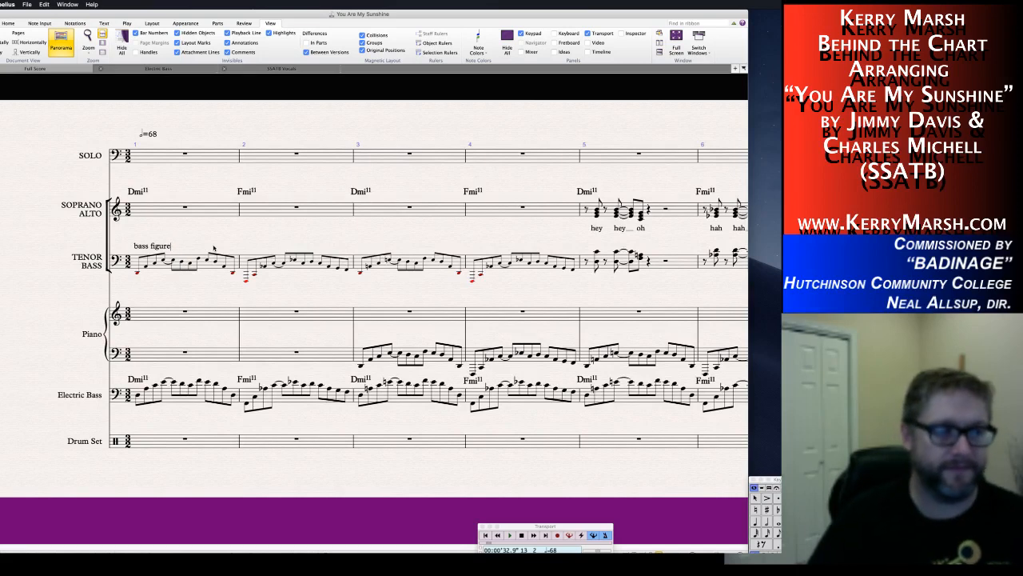
{"action": "type", "text": "electric"}
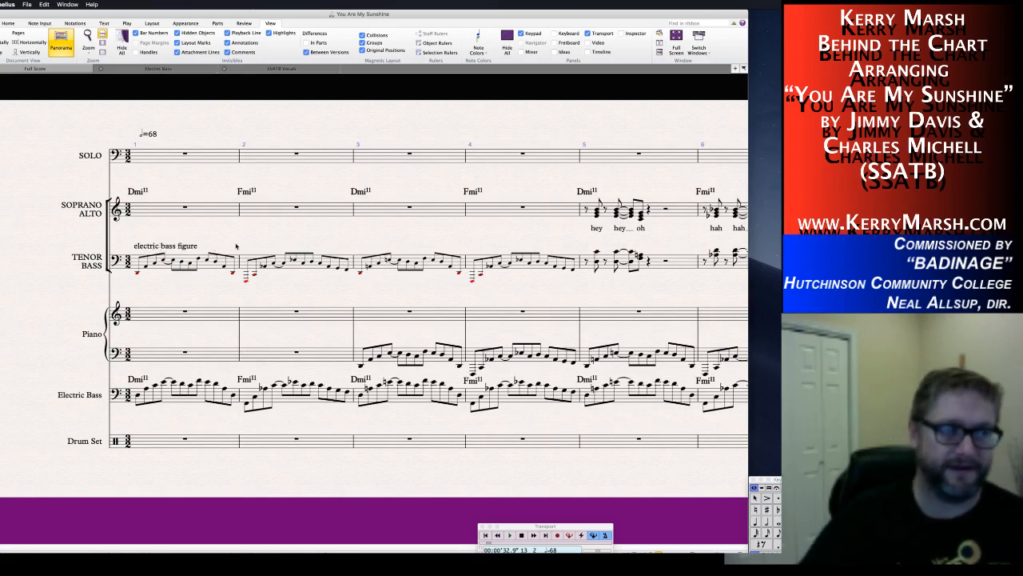
Reduce the text size of the "electric bass figure" label to 5.7.
{"action": "left_click", "coordinate": [103, 24]}
{"action": "left_click", "coordinate": [154, 39]}
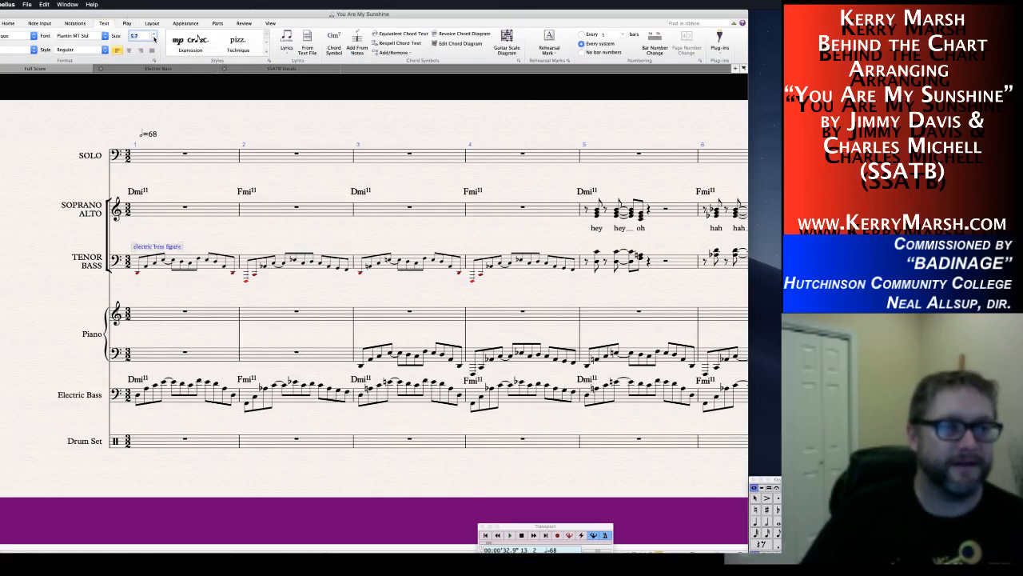
{"action": "left_click", "coordinate": [183, 231]}
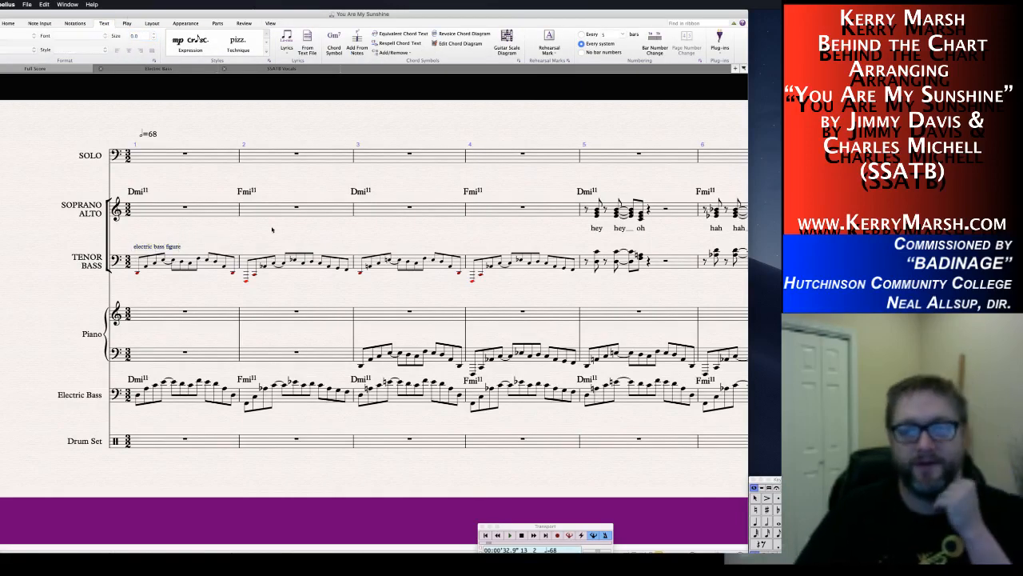
{"action": "scroll", "coordinate": [272, 228], "scroll_direction": "right", "scroll_amount": 1}
{"action": "left_click", "coordinate": [120, 278]}
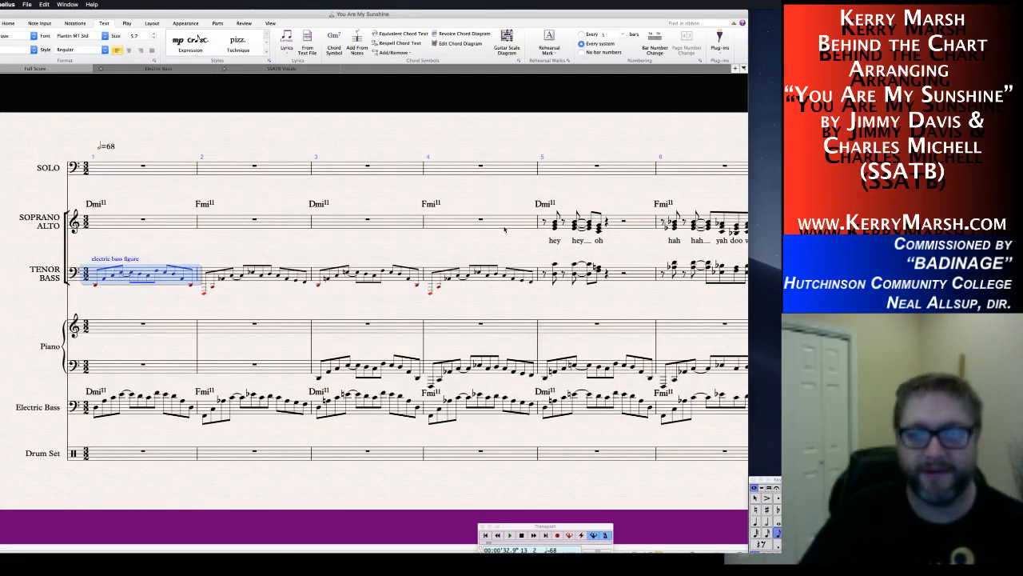
{"action": "left_click", "coordinate": [533, 277], "text": "shift"}
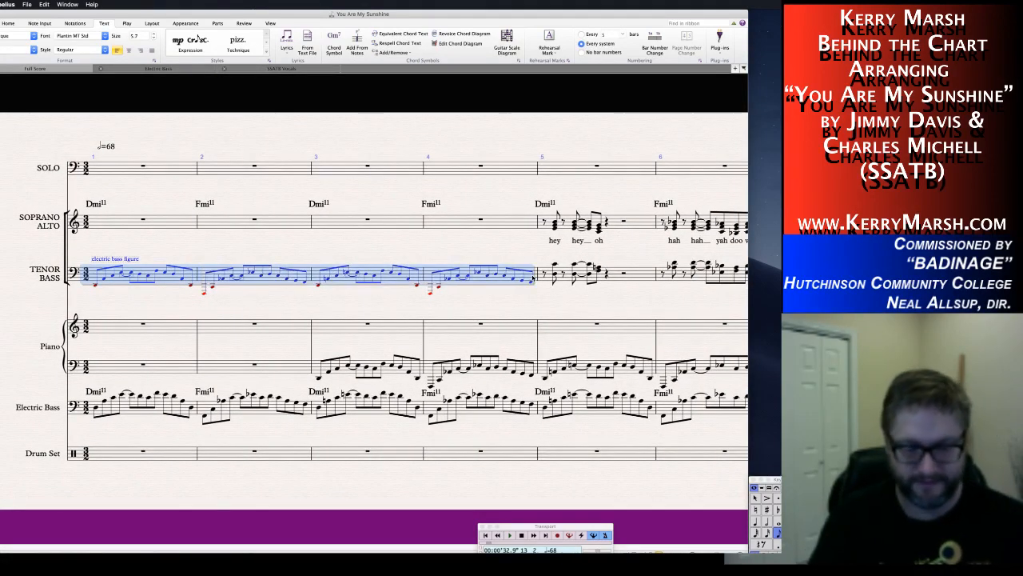
{"action": "key", "text": "i"}
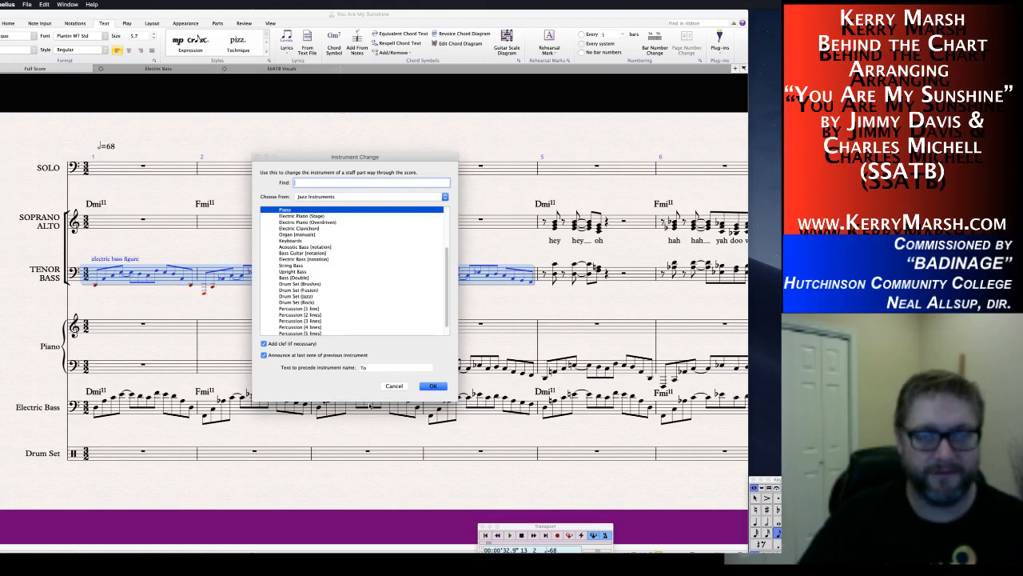
{"action": "left_click", "coordinate": [394, 385]}
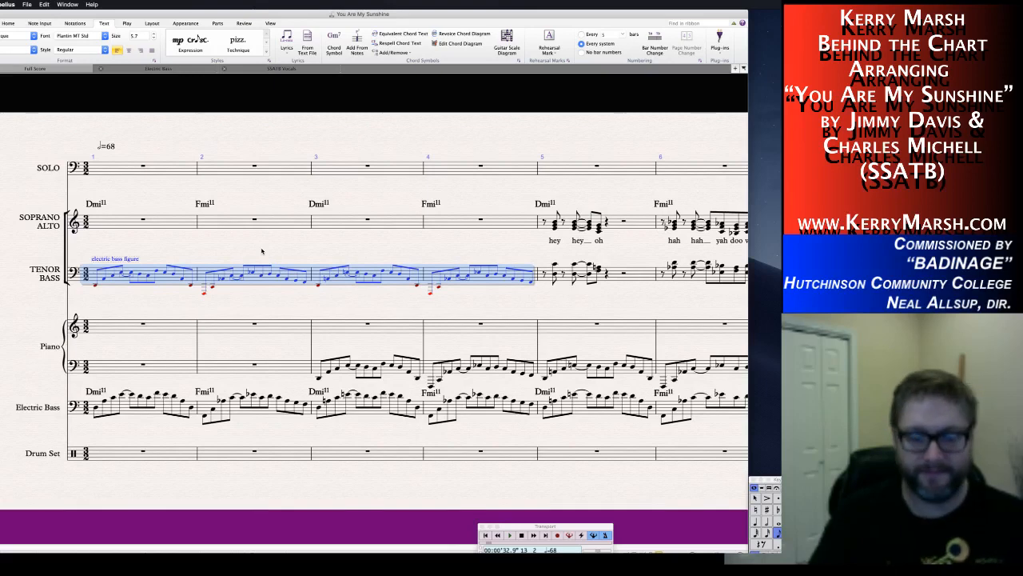
{"action": "key", "text": "super+alt+i"}
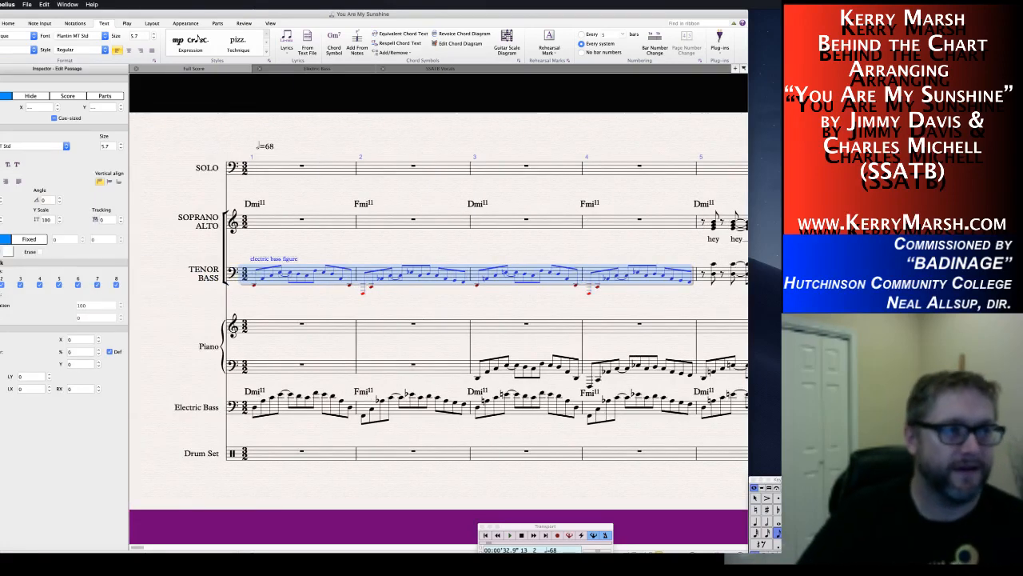
{"action": "key", "text": "super+alt+i"}
{"action": "left_click", "coordinate": [363, 245]}
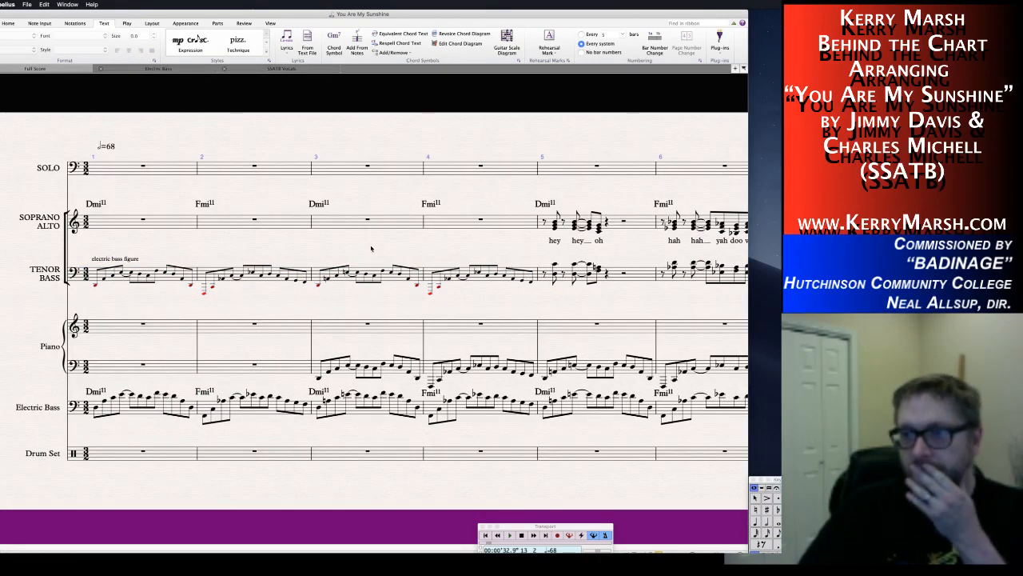
Switch to Chrome, bring the YouTube stream window over the edge of the score, and view its chat with all messages visible.
{"action": "key", "text": "super+Tab"}
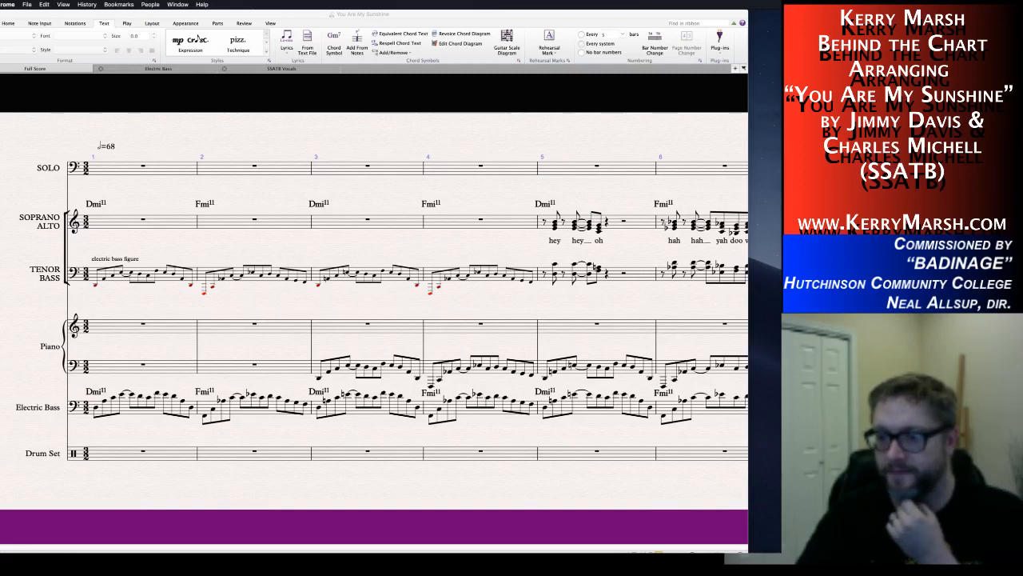
{"action": "left_click_drag", "start_coordinate": [787, 462], "coordinate": [679, 506]}
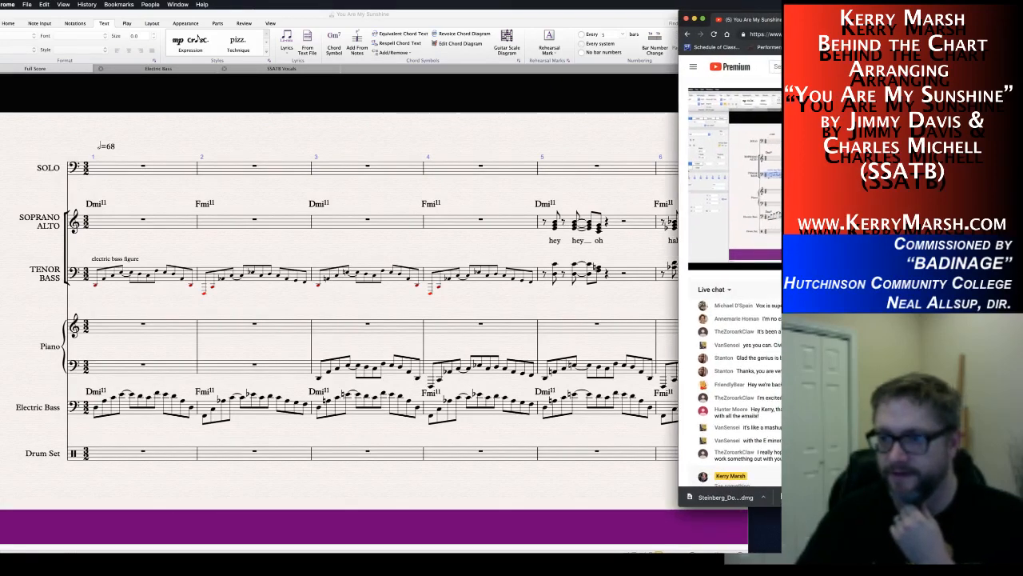
{"action": "scroll", "coordinate": [729, 280], "scroll_direction": "down", "scroll_amount": 15}
{"action": "scroll", "coordinate": [730, 280], "scroll_direction": "up", "scroll_amount": 5}
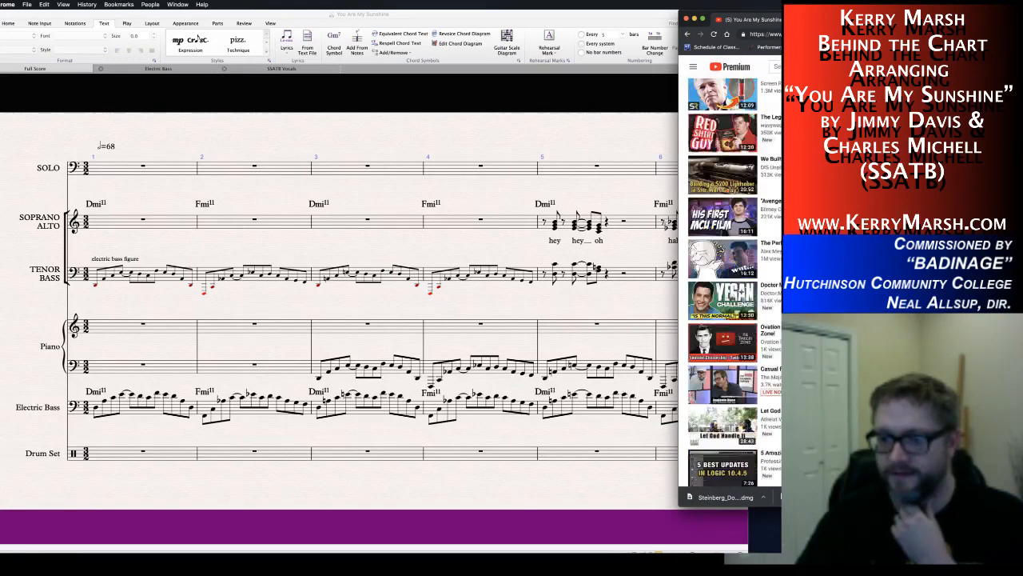
{"action": "scroll", "coordinate": [730, 280], "scroll_direction": "up", "scroll_amount": 10}
{"action": "scroll", "coordinate": [729, 280], "scroll_direction": "down", "scroll_amount": 15}
{"action": "scroll", "coordinate": [730, 279], "scroll_direction": "up", "scroll_amount": 5}
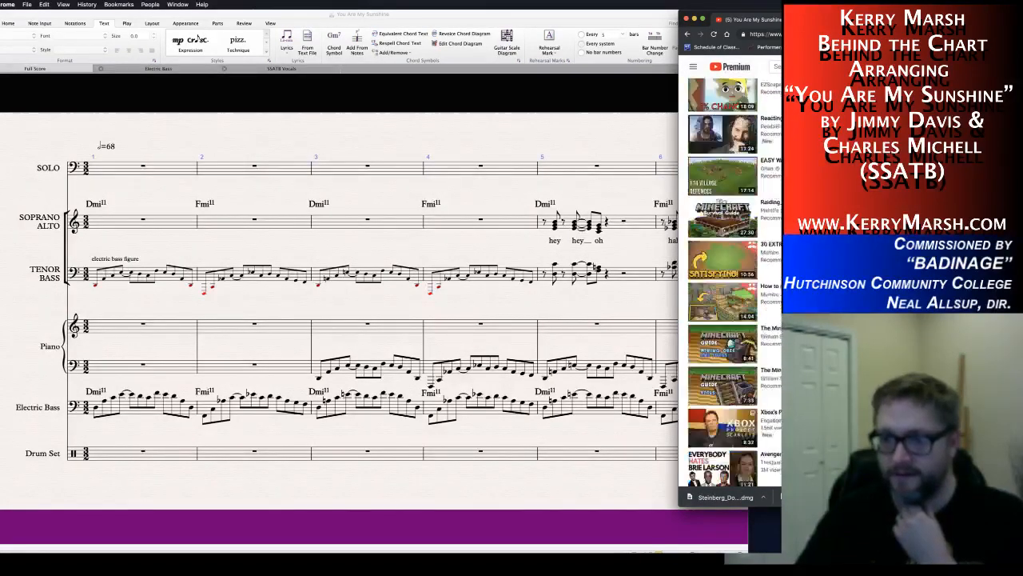
{"action": "scroll", "coordinate": [731, 298], "scroll_direction": "up", "scroll_amount": 5}
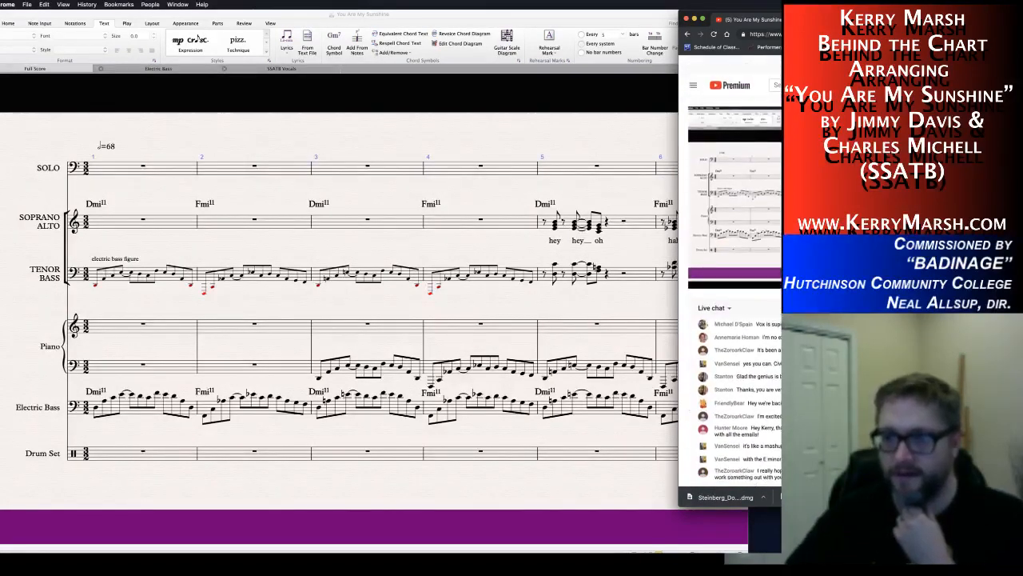
{"action": "left_click", "coordinate": [730, 294]}
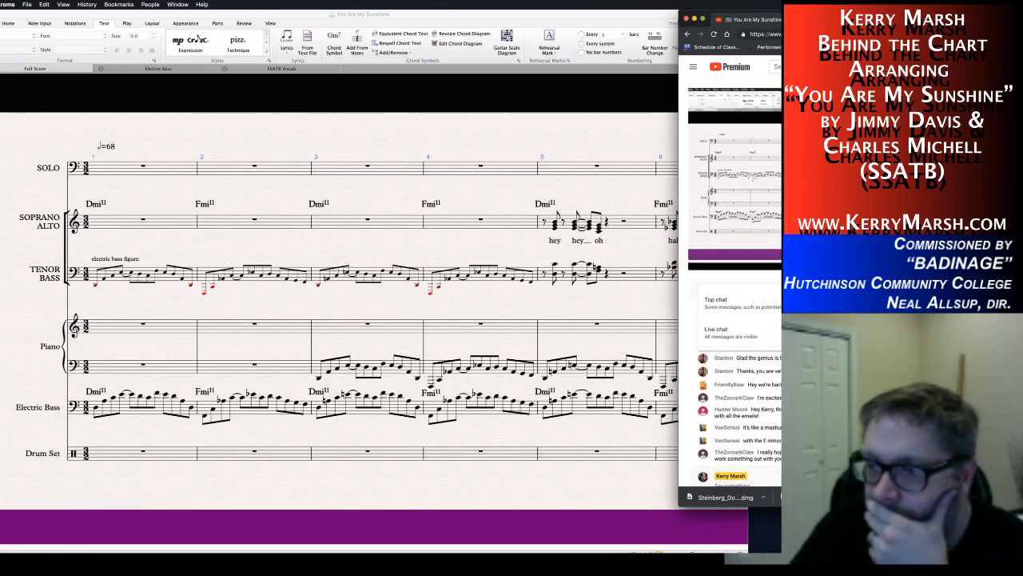
{"action": "left_click", "coordinate": [720, 332]}
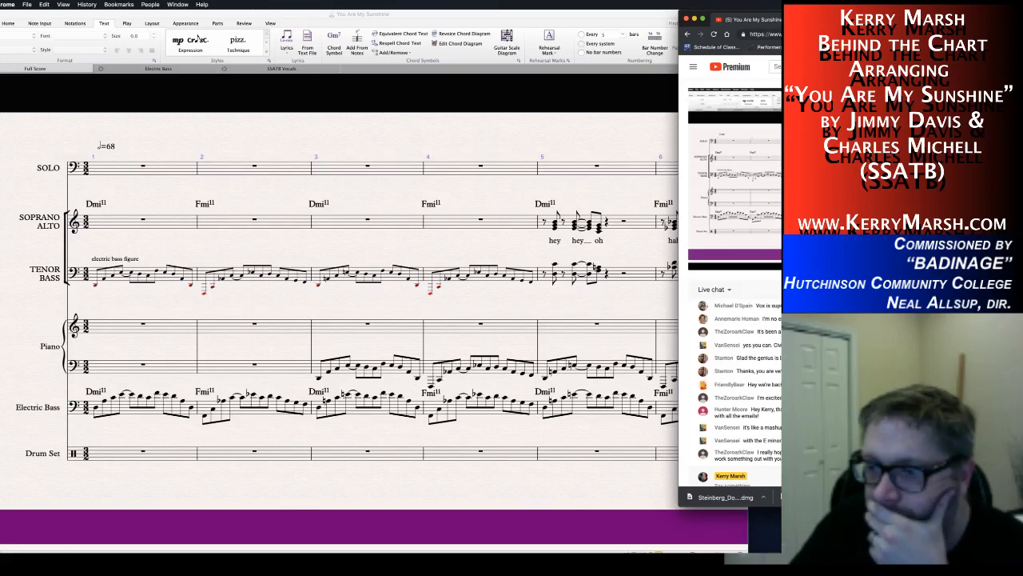
Check the chat's participants list, and pop the chat out into its own window placed over the YouTube page.
{"action": "left_click", "coordinate": [959, 306]}
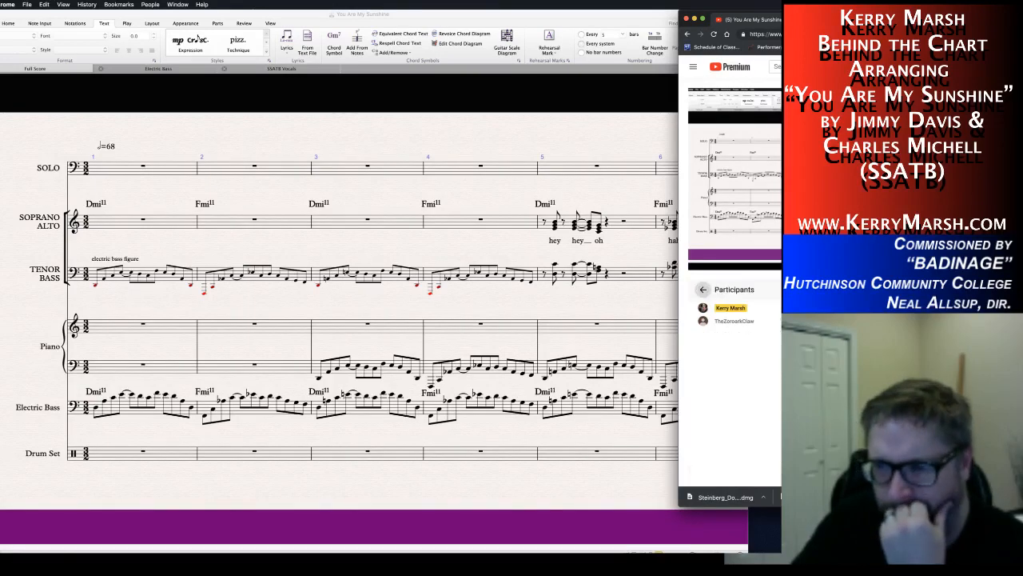
{"action": "left_click", "coordinate": [703, 290]}
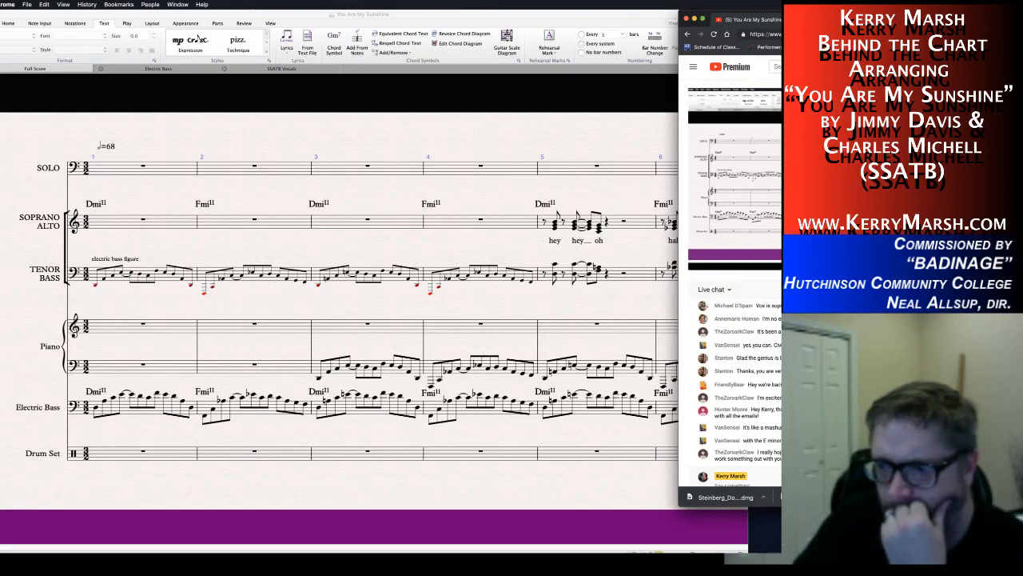
{"action": "left_click", "coordinate": [959, 320]}
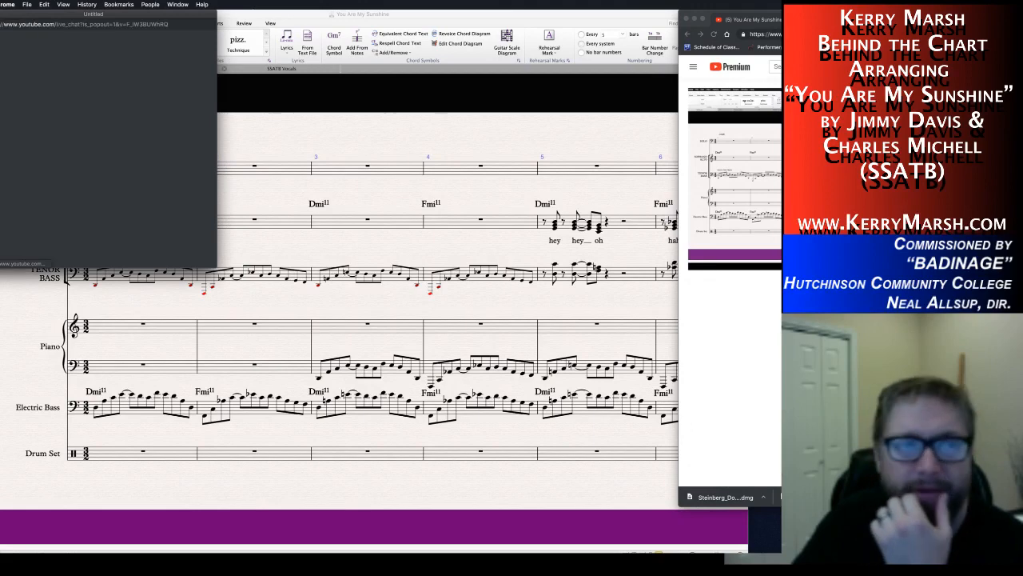
{"action": "left_click_drag", "start_coordinate": [124, 10], "coordinate": [882, 159]}
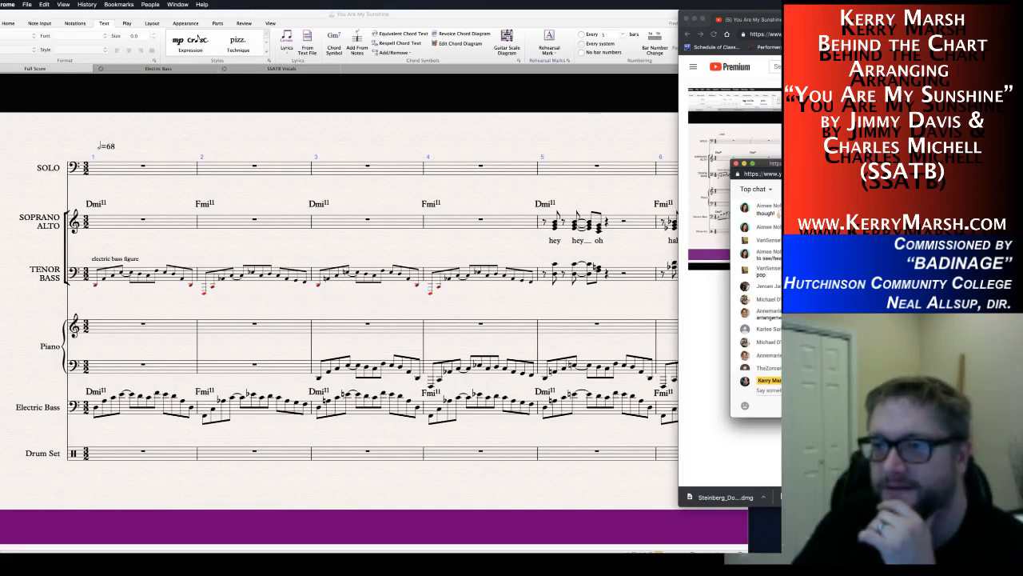
Move the popped-out chat window below the YouTube page, and shift the YouTube window off the edge of the score.
{"action": "left_click_drag", "start_coordinate": [831, 164], "coordinate": [855, 310]}
{"action": "left_click", "coordinate": [747, 305]}
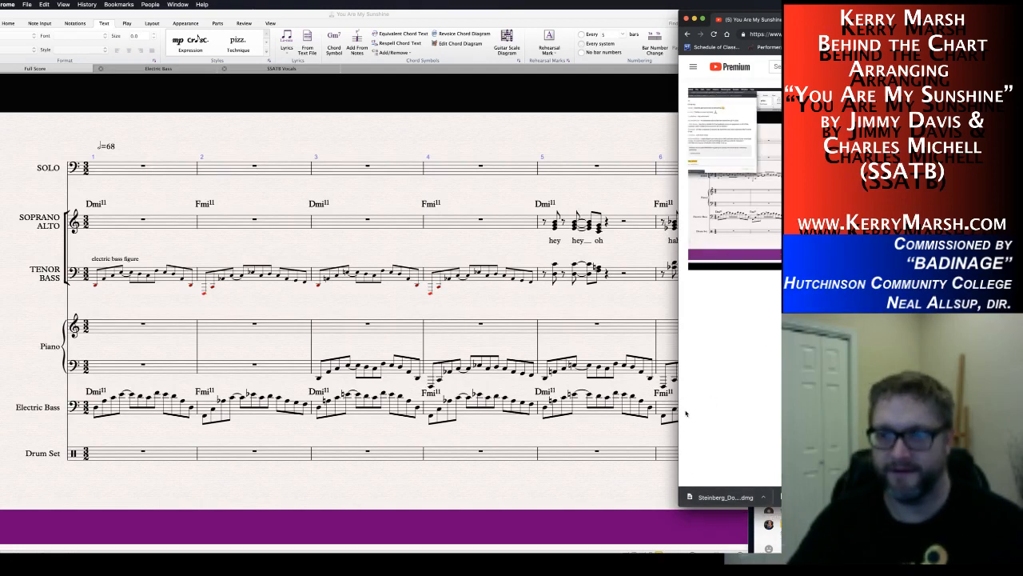
{"action": "left_click_drag", "start_coordinate": [680, 415], "coordinate": [753, 397]}
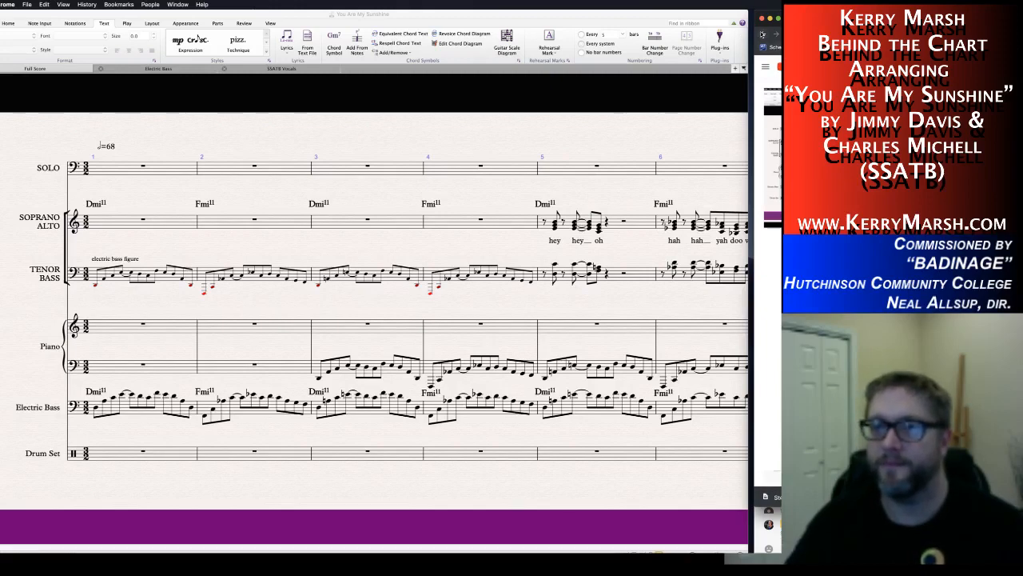
Go back to the live stream control page and look over its broadcast alert options, stream status, and analytics.
{"action": "left_click", "coordinate": [763, 34]}
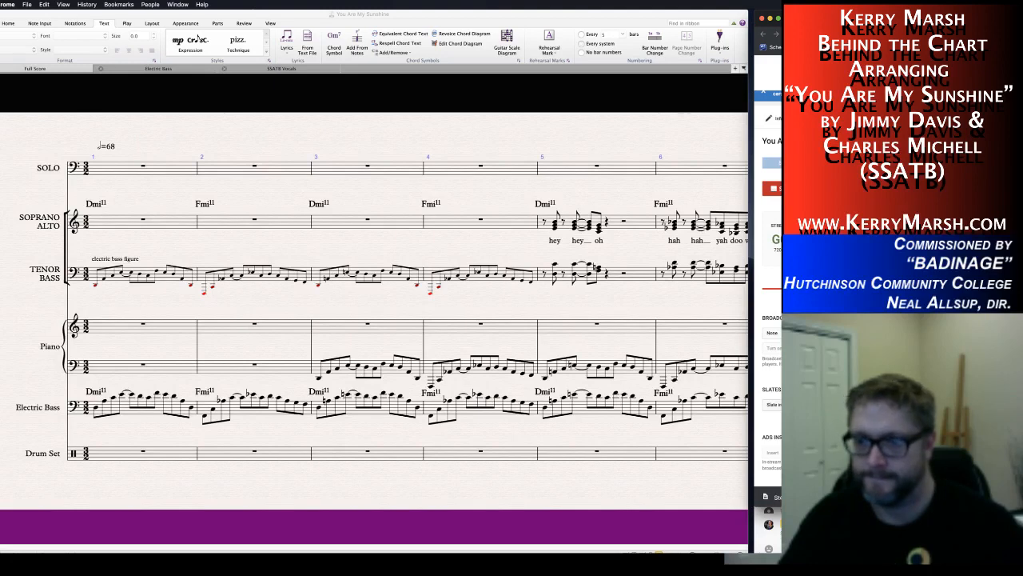
{"action": "left_click", "coordinate": [772, 332]}
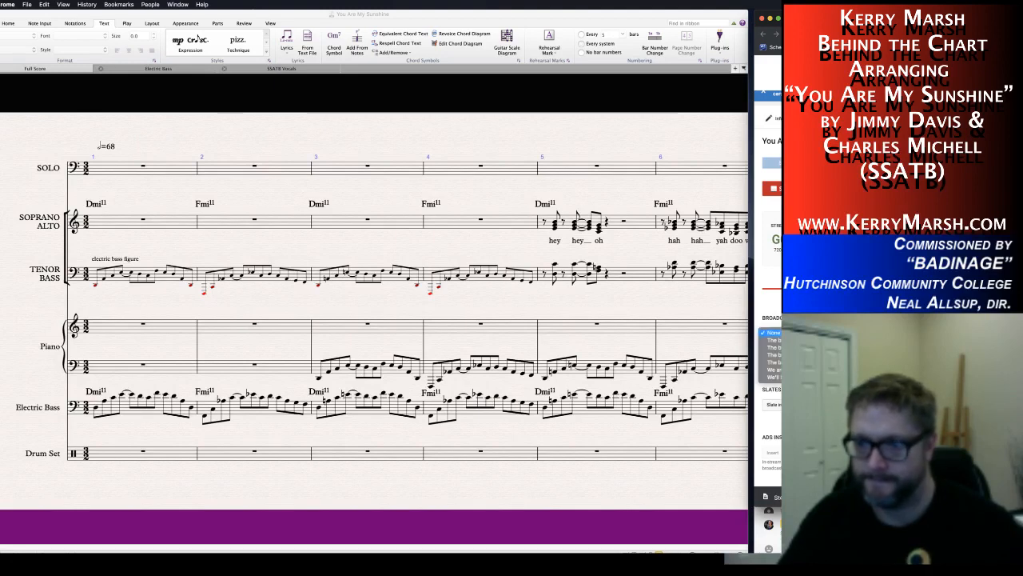
{"action": "left_click", "coordinate": [772, 332]}
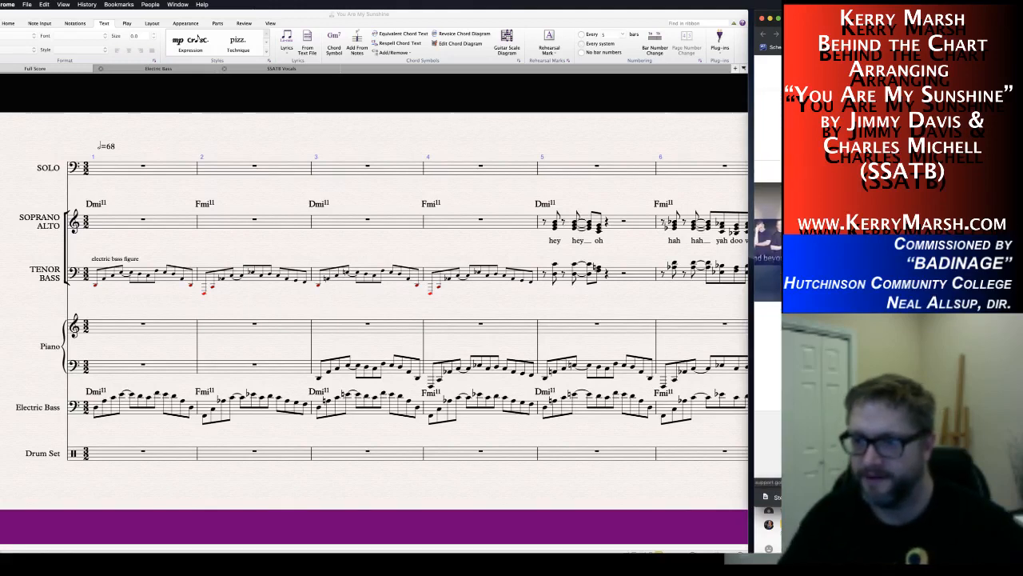
{"action": "scroll", "coordinate": [779, 433], "scroll_direction": "up", "scroll_amount": 1}
{"action": "scroll", "coordinate": [779, 433], "scroll_direction": "left", "scroll_amount": 3}
{"action": "scroll", "coordinate": [779, 433], "scroll_direction": "right", "scroll_amount": 1}
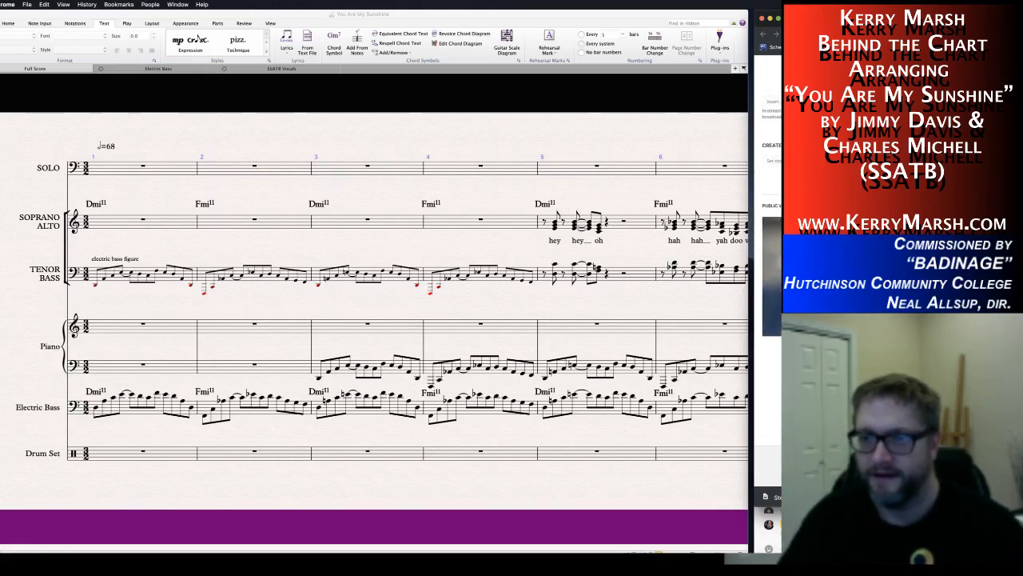
{"action": "scroll", "coordinate": [779, 432], "scroll_direction": "up", "scroll_amount": 5}
{"action": "scroll", "coordinate": [772, 320], "scroll_direction": "up", "scroll_amount": 1}
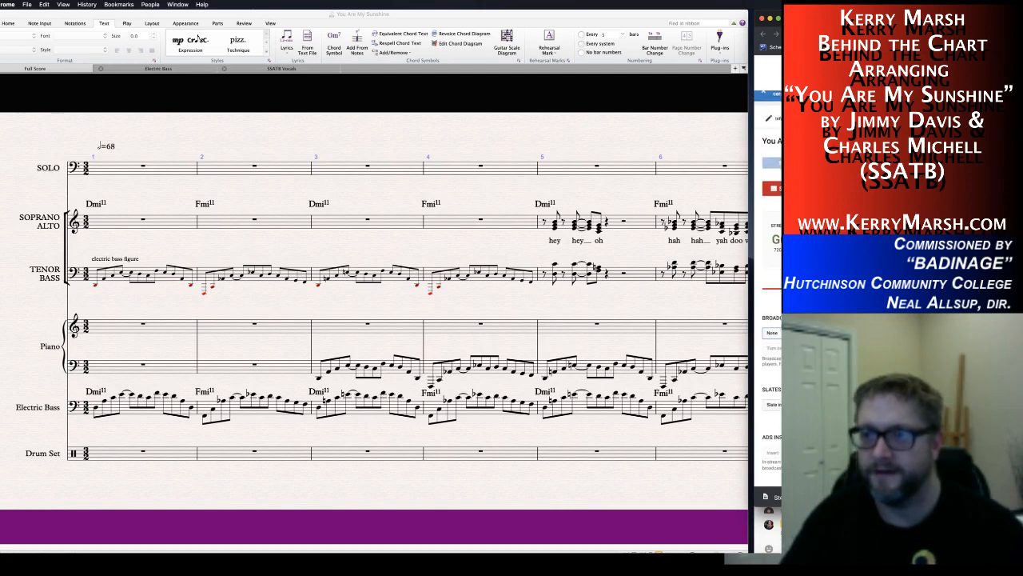
{"action": "scroll", "coordinate": [771, 319], "scroll_direction": "right", "scroll_amount": 4}
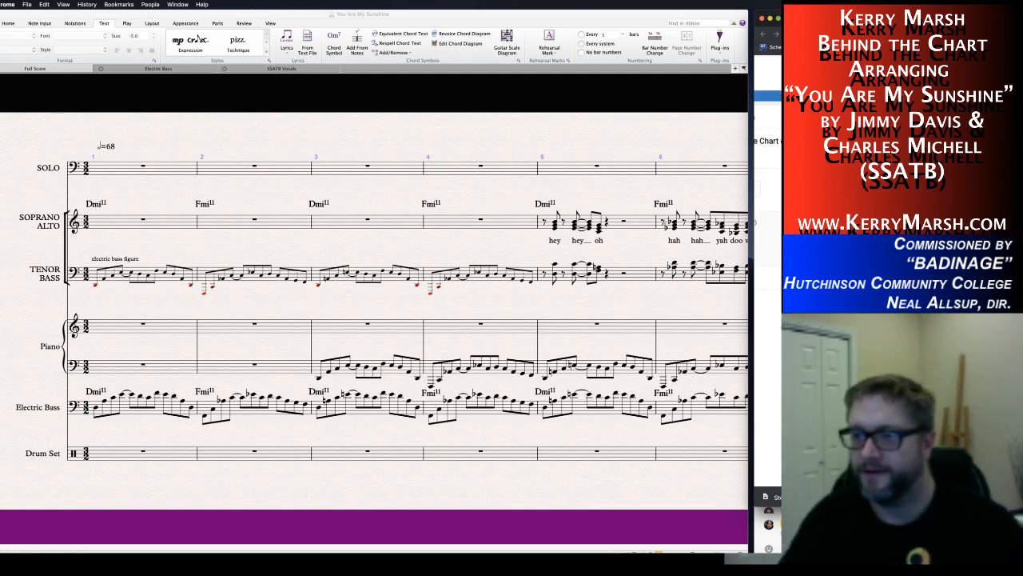
{"action": "scroll", "coordinate": [767, 320], "scroll_direction": "left", "scroll_amount": 4}
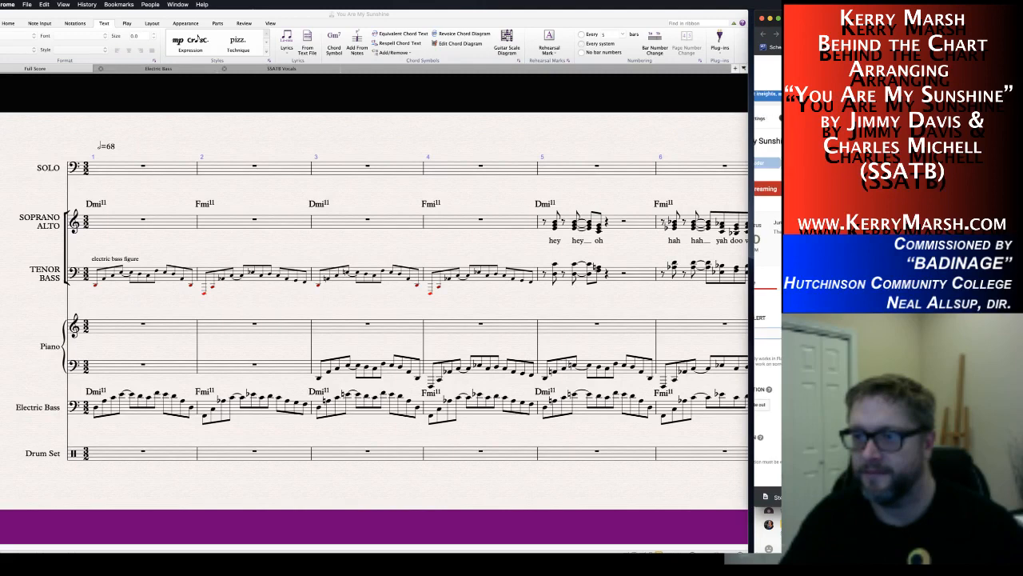
{"action": "left_click", "coordinate": [823, 278]}
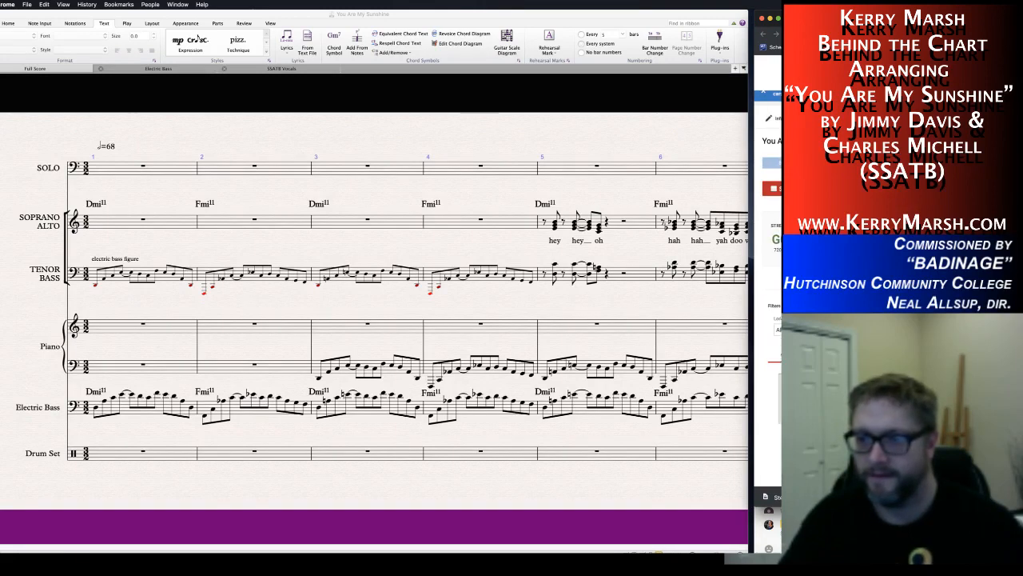
{"action": "scroll", "coordinate": [768, 320], "scroll_direction": "right", "scroll_amount": 4}
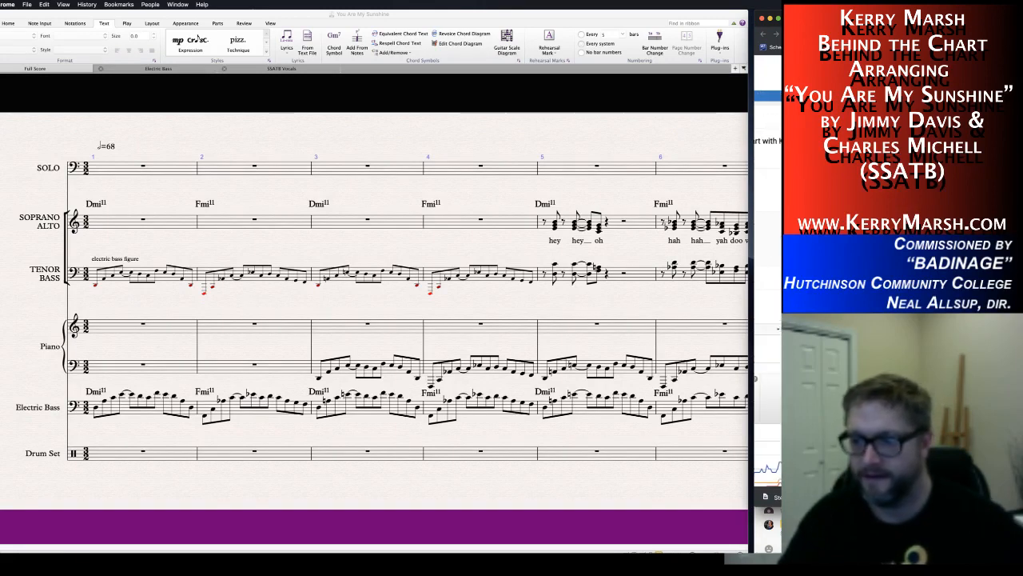
{"action": "scroll", "coordinate": [768, 320], "scroll_direction": "left", "scroll_amount": 4}
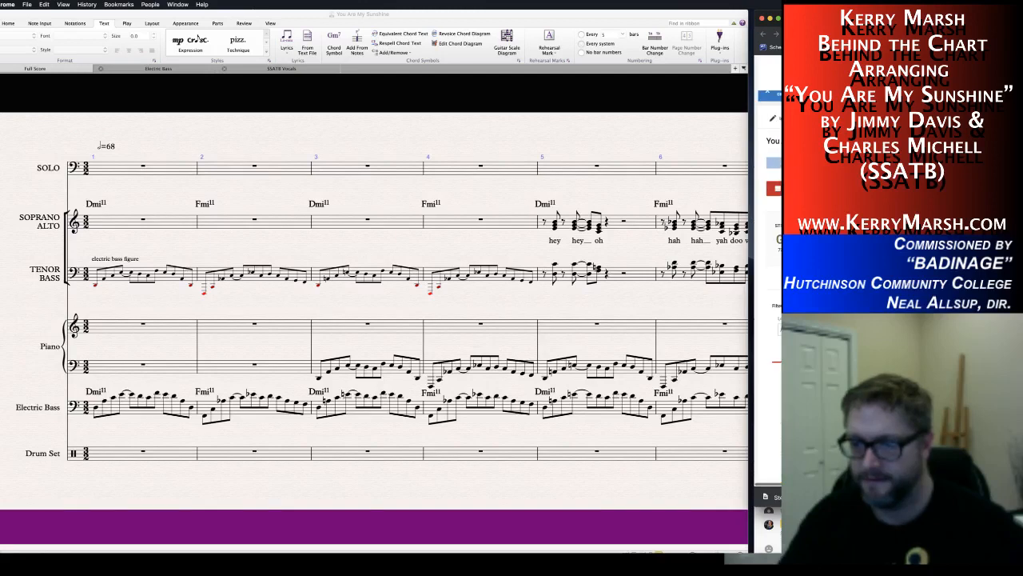
Clear the YouTube control page from beside the score, and move the chat window beyond the visible stream area.
{"action": "mouse_move", "coordinate": [800, 507]}
{"action": "left_mouse_down"}
{"action": "mouse_move", "coordinate": [771, 507]}
{"action": "mouse_move", "coordinate": [791, 509]}
{"action": "left_mouse_up"}
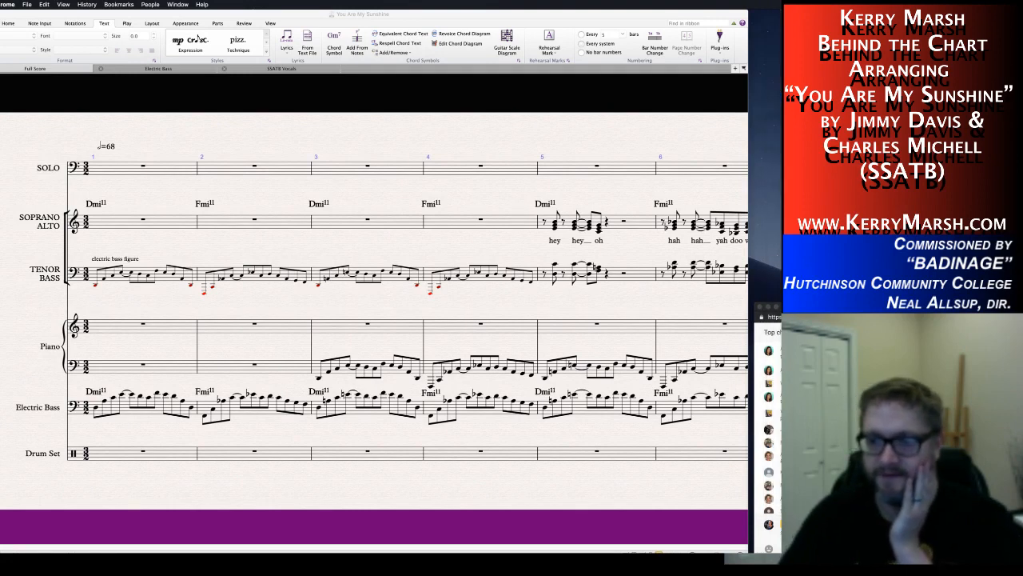
{"action": "left_click", "coordinate": [832, 306]}
{"action": "left_click_drag", "start_coordinate": [832, 306], "coordinate": [872, 306]}
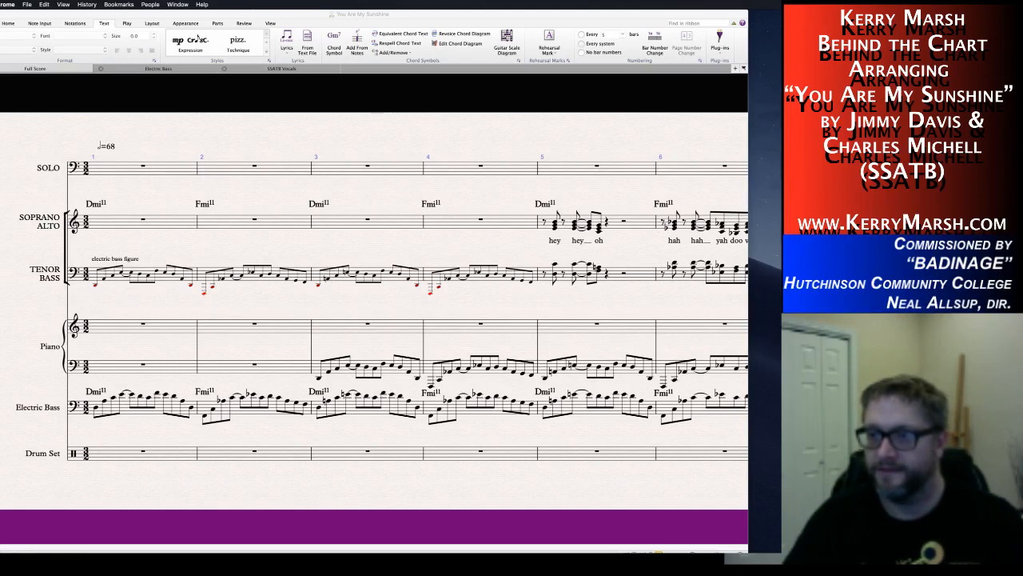
{"action": "mouse_move", "coordinate": [828, 97]}
{"action": "left_mouse_down"}
{"action": "mouse_move", "coordinate": [779, 93]}
{"action": "mouse_move", "coordinate": [813, 93]}
{"action": "left_mouse_up"}
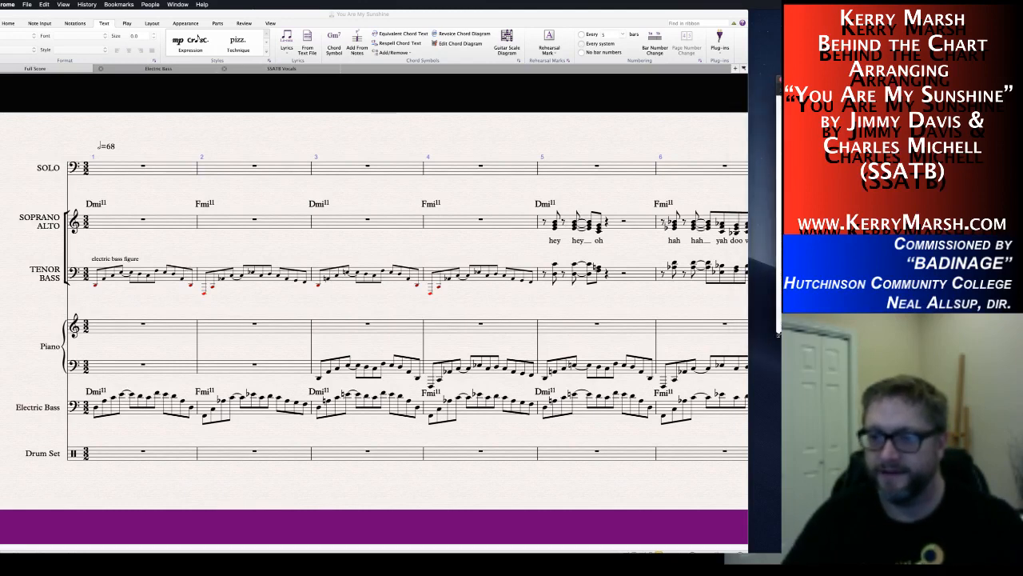
{"action": "left_click_drag", "start_coordinate": [778, 335], "coordinate": [800, 335]}
Switch between Gameshow and Sibelius to widen the score window to the edge of the stream's side banner.
{"action": "key", "text": "super+Tab"}
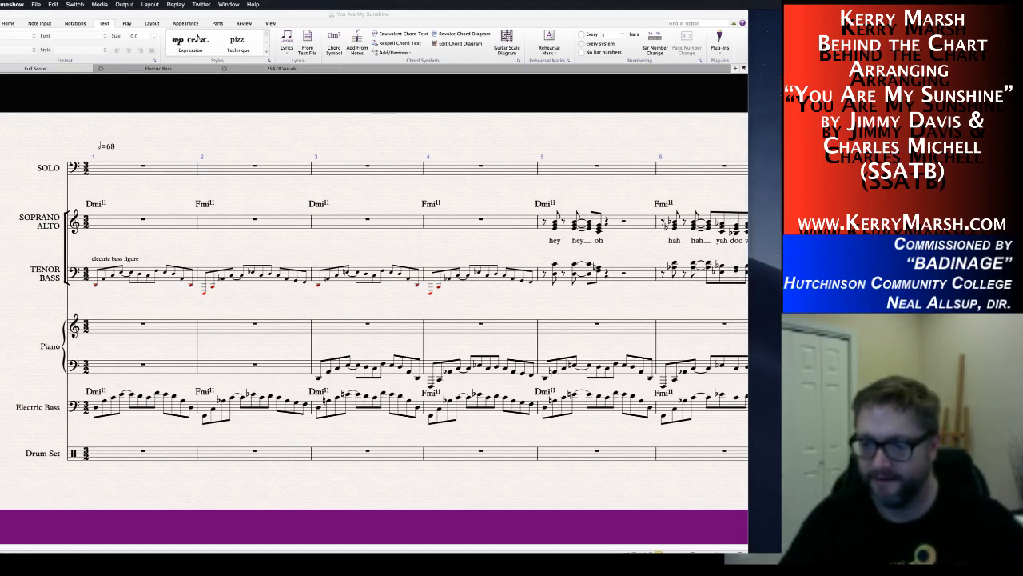
{"action": "left_click_drag", "start_coordinate": [919, 346], "coordinate": [939, 312]}
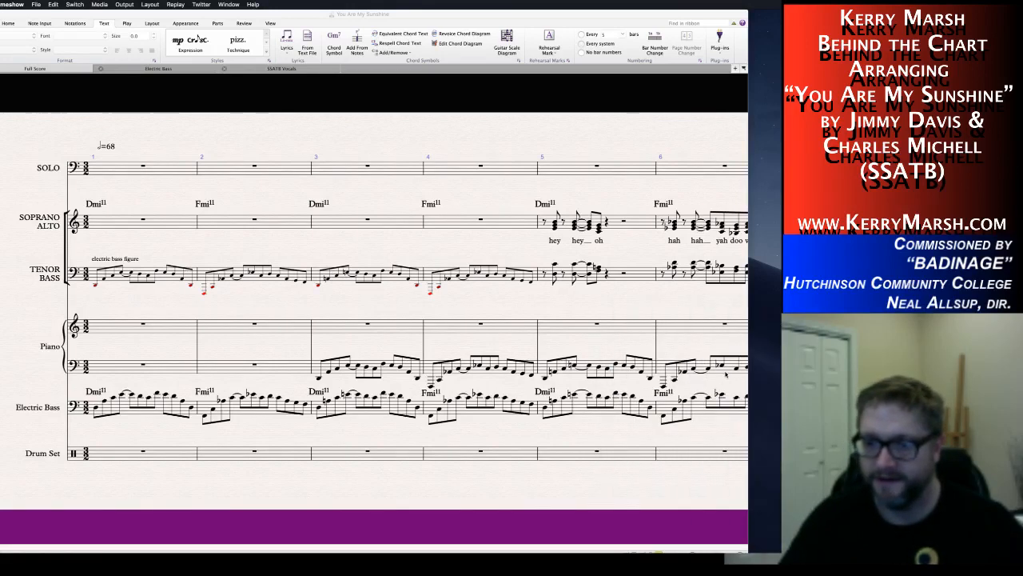
{"action": "key", "text": "super+Tab"}
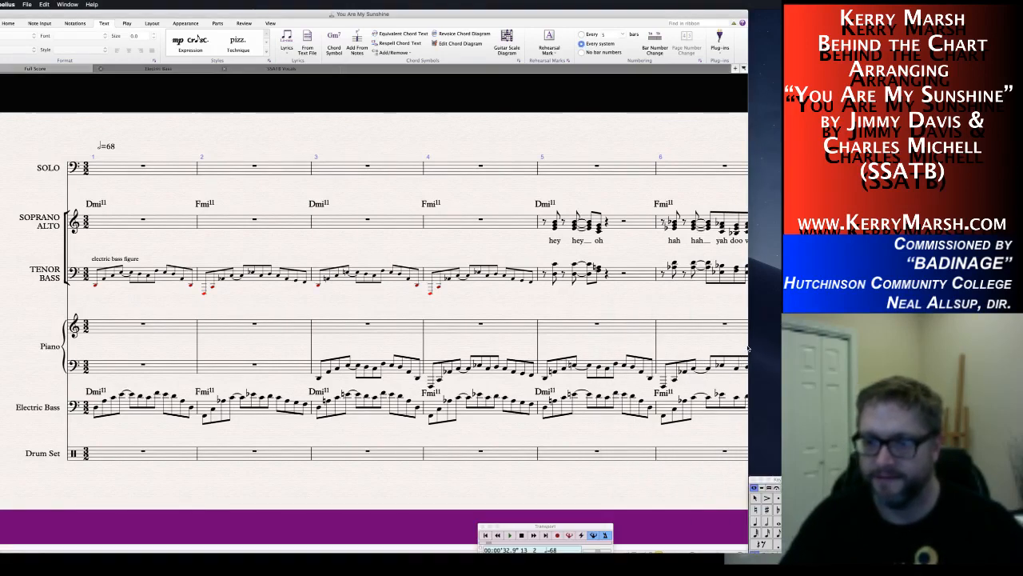
{"action": "left_click_drag", "start_coordinate": [756, 347], "coordinate": [777, 344]}
{"action": "key", "text": "super+Tab"}
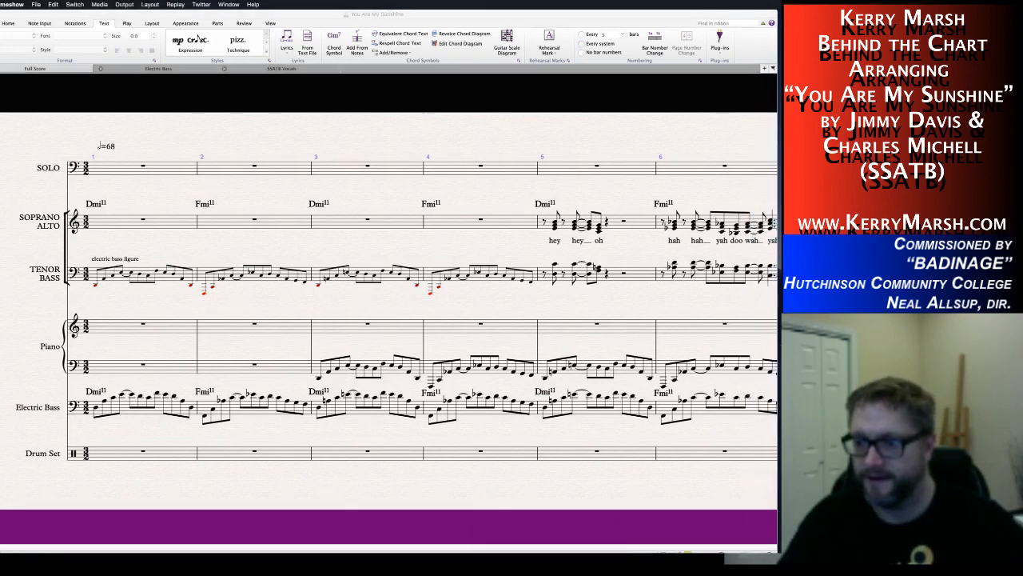
{"action": "left_click_drag", "start_coordinate": [863, 313], "coordinate": [943, 240]}
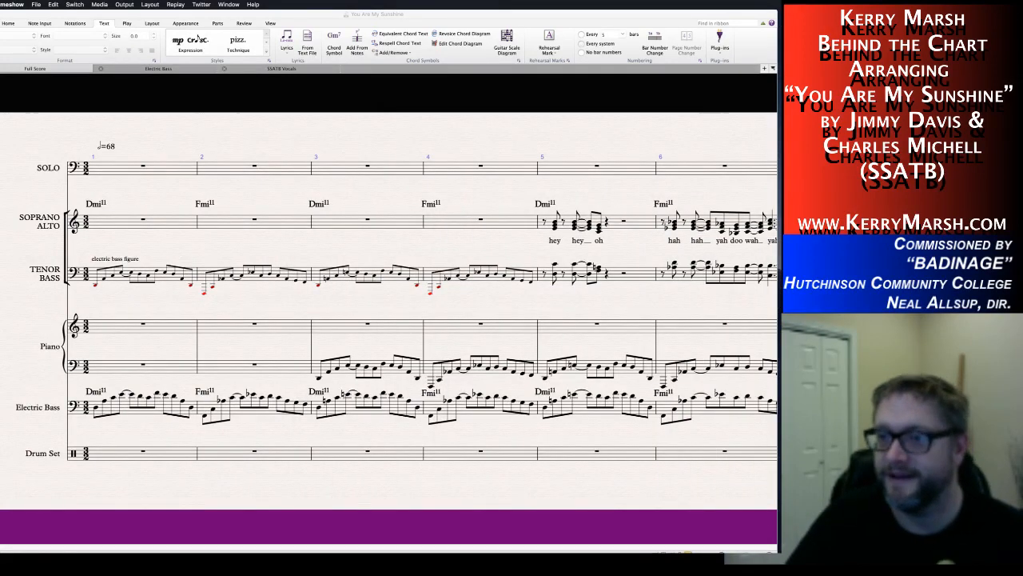
Return to Sibelius and play the score from bar 1 through bar 19 to review the arrangement so far.
{"action": "key", "text": "super+Tab"}
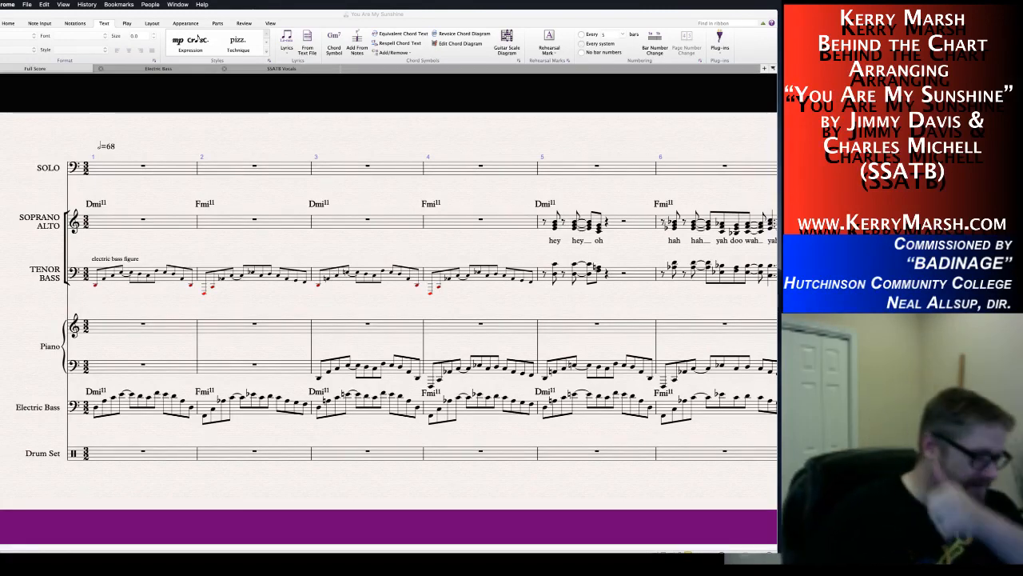
{"action": "left_click", "coordinate": [321, 312]}
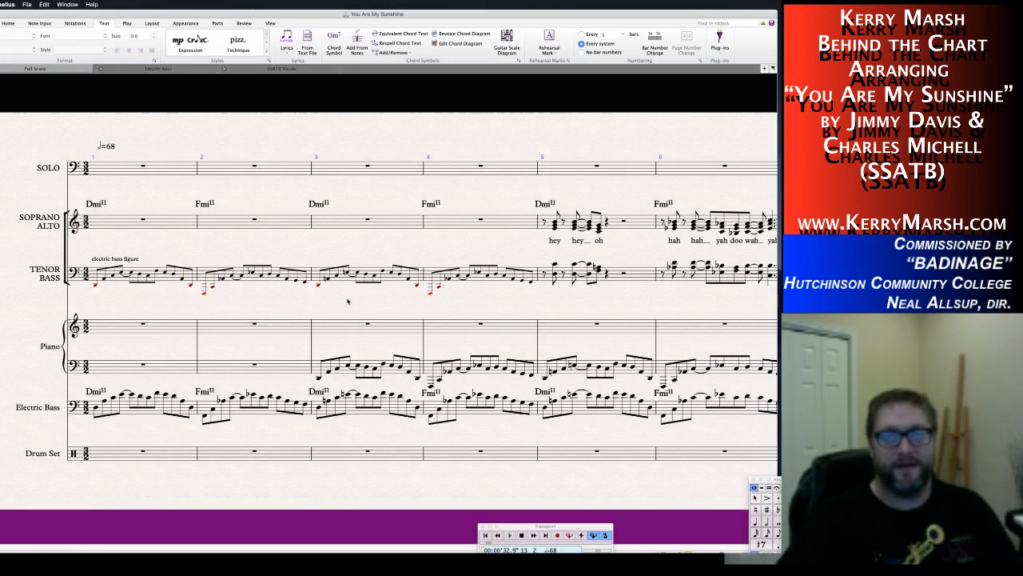
{"action": "left_click", "coordinate": [96, 285]}
{"action": "key", "text": "p"}
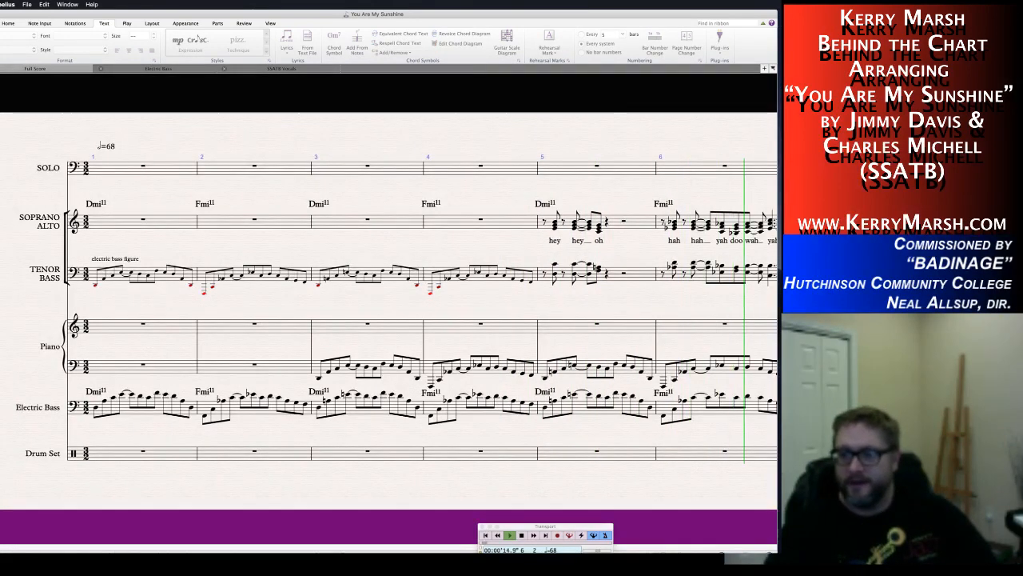
{"action": "key", "text": "super+Tab"}
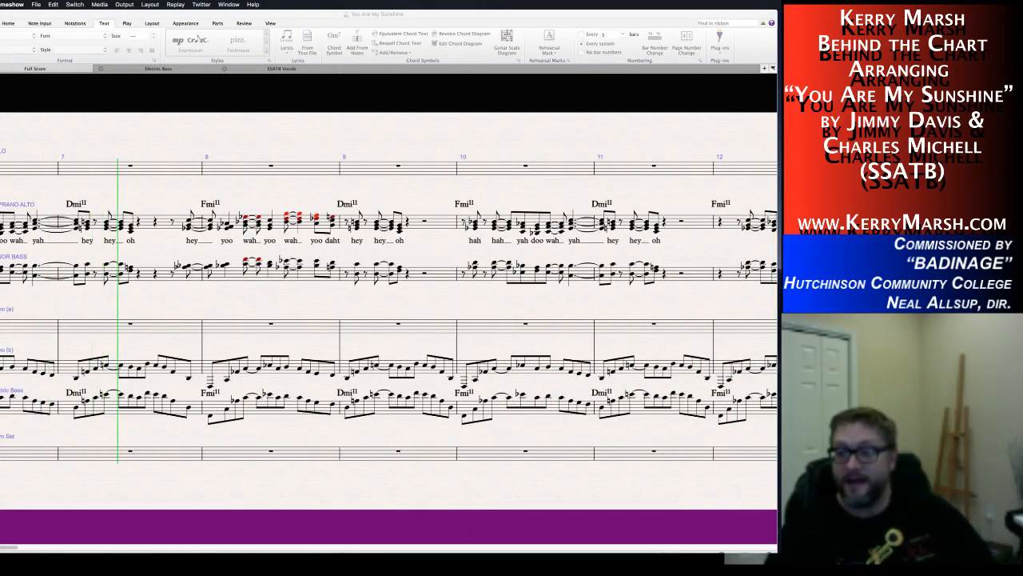
{"action": "key", "text": "super+Tab"}
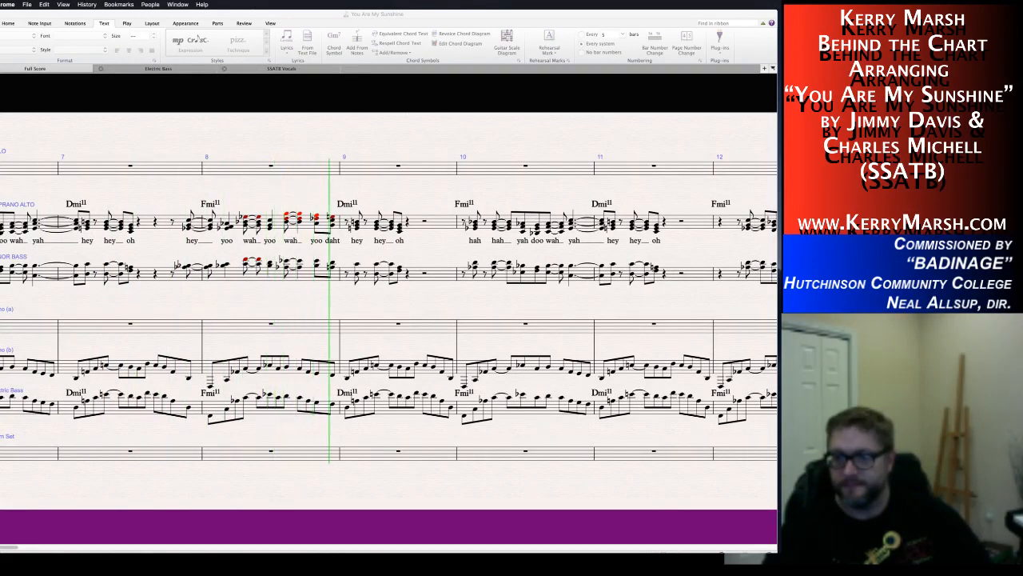
{"action": "left_click", "coordinate": [536, 497]}
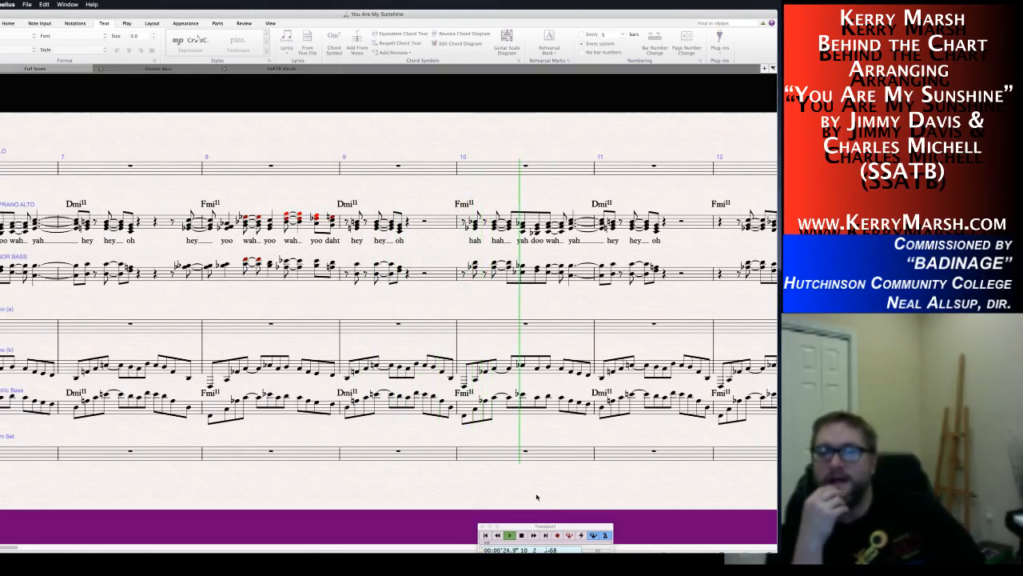
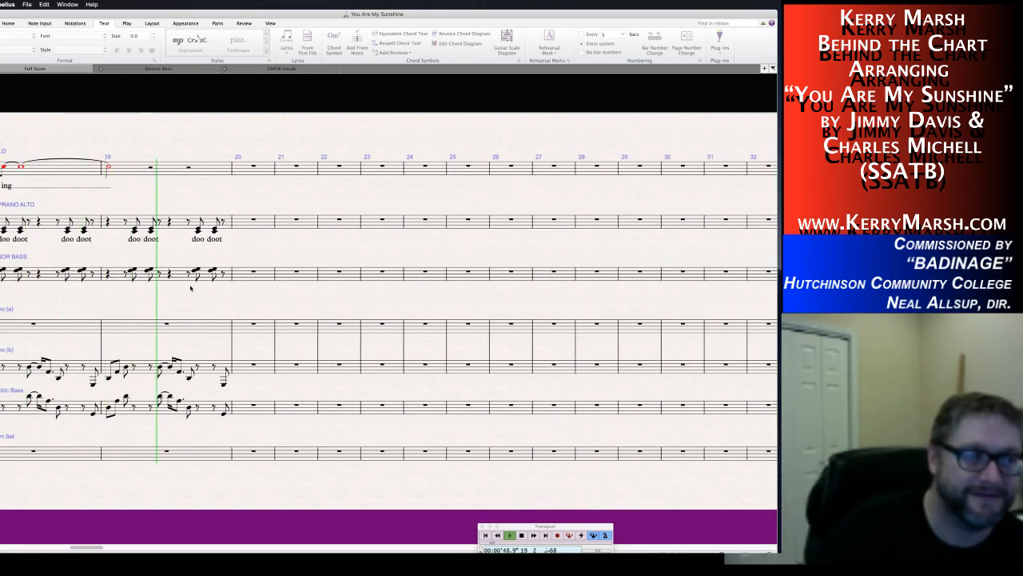
{"action": "key", "text": "space"}
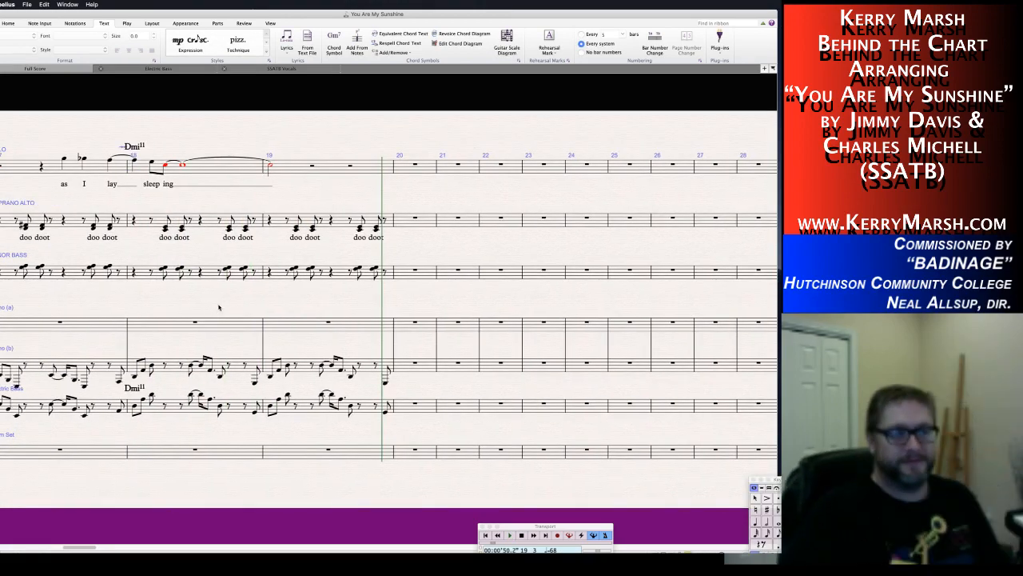
Add the Technique text "insert 1" above bar 20 of the solo staff and raise it slightly clear of the bar number.
{"action": "scroll", "coordinate": [240, 302], "scroll_direction": "left", "scroll_amount": 3}
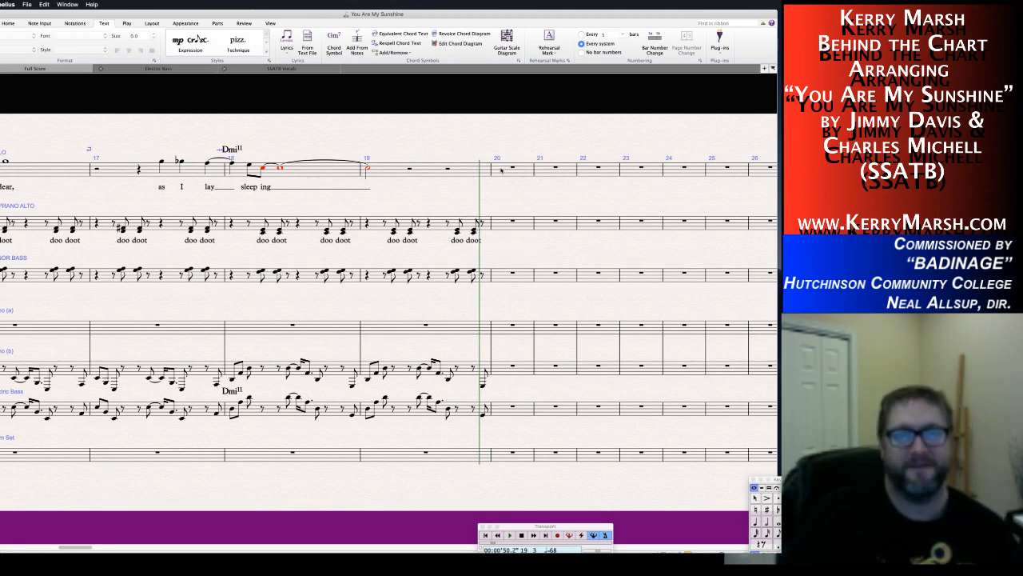
{"action": "left_click_drag", "start_coordinate": [517, 198], "coordinate": [406, 210]}
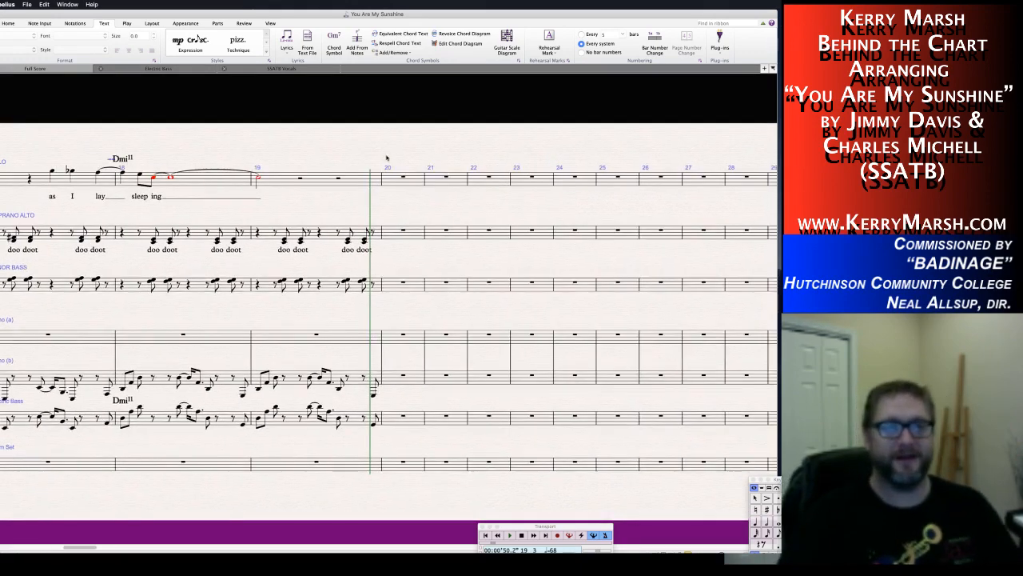
{"action": "key", "text": "super+t"}
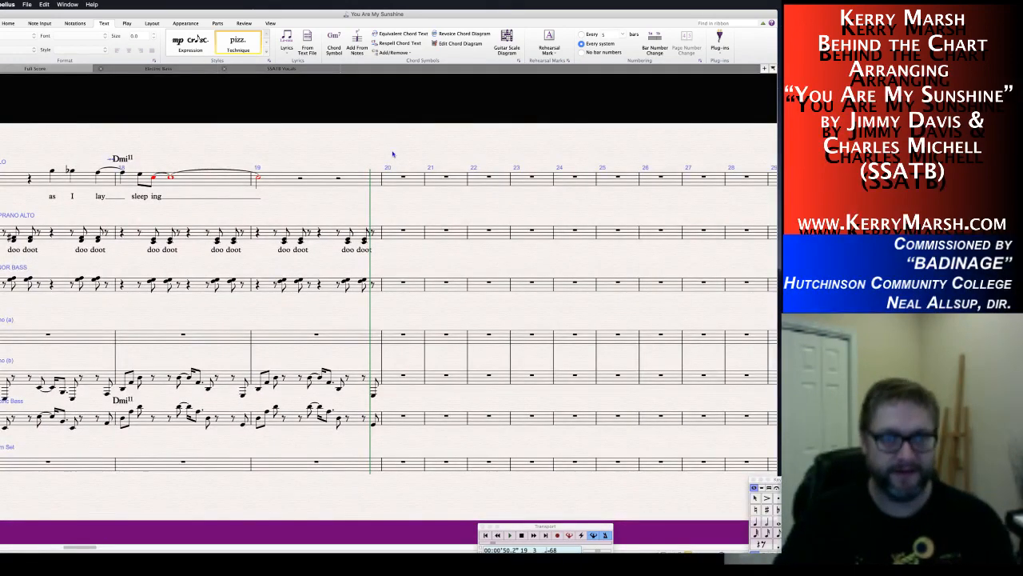
{"action": "left_click", "coordinate": [393, 155]}
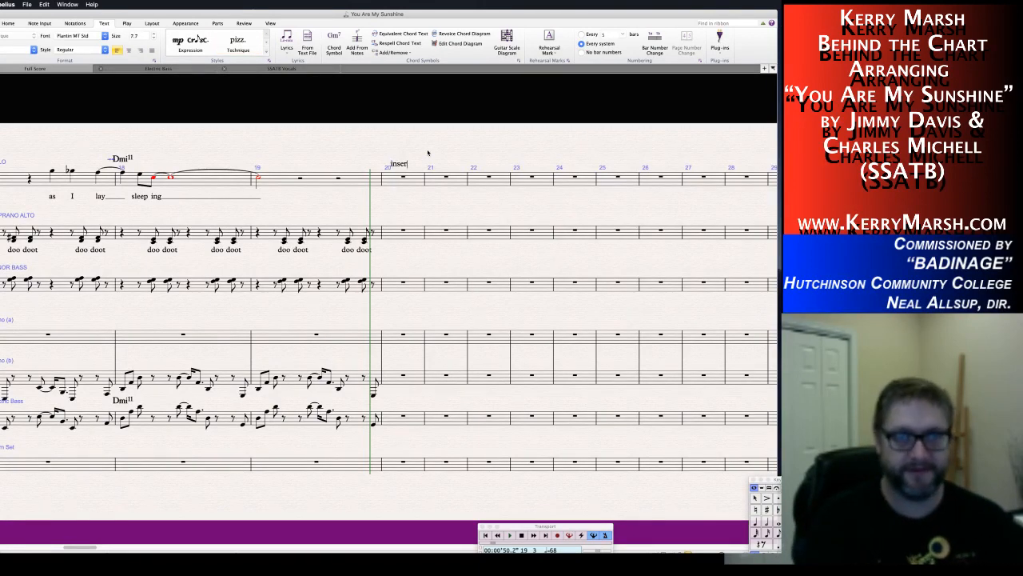
{"action": "type", "text": "insert 1"}
{"action": "key", "text": "Escape"}
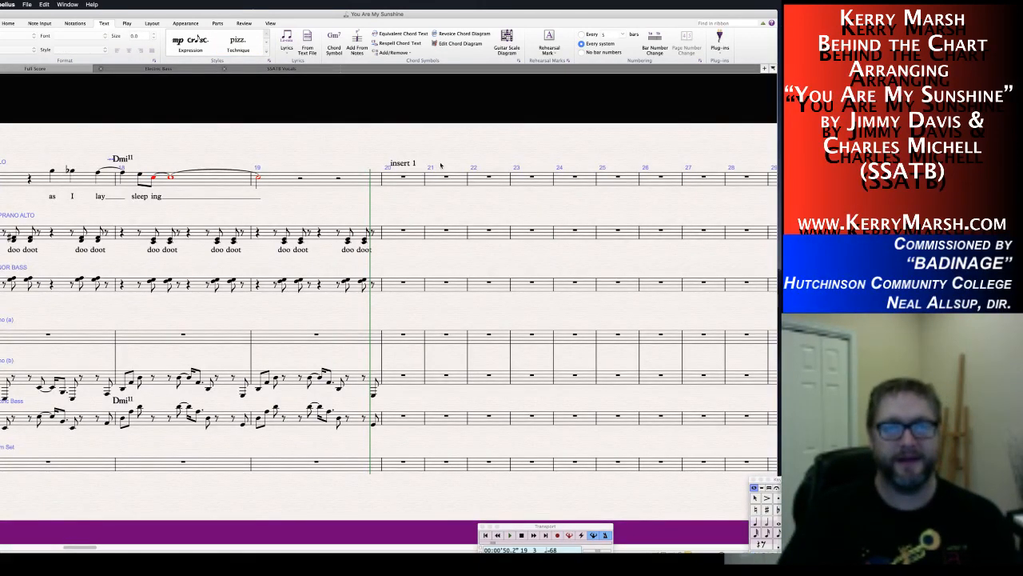
{"action": "left_click_drag", "start_coordinate": [407, 162], "coordinate": [407, 157]}
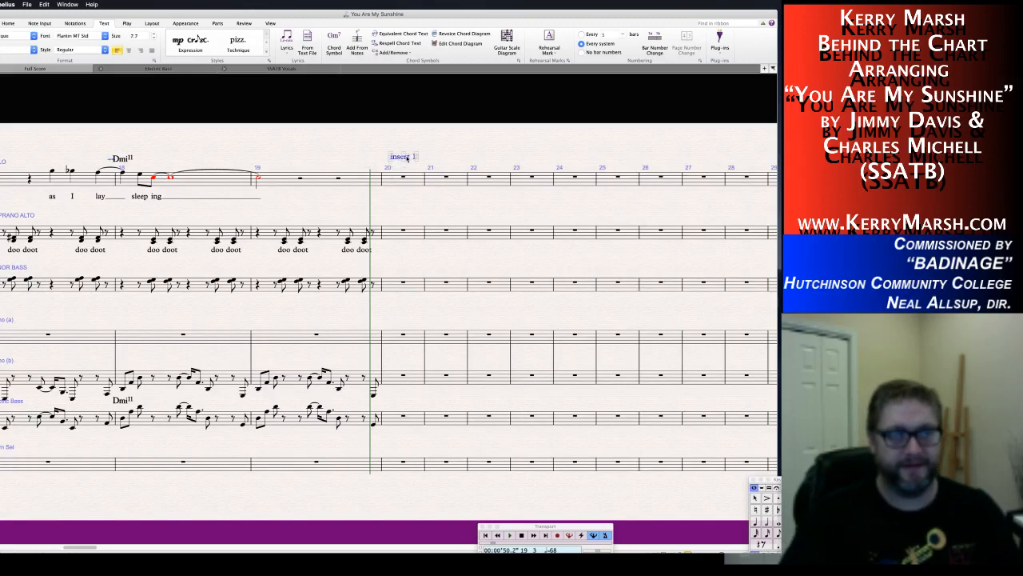
{"action": "key", "text": "Escape"}
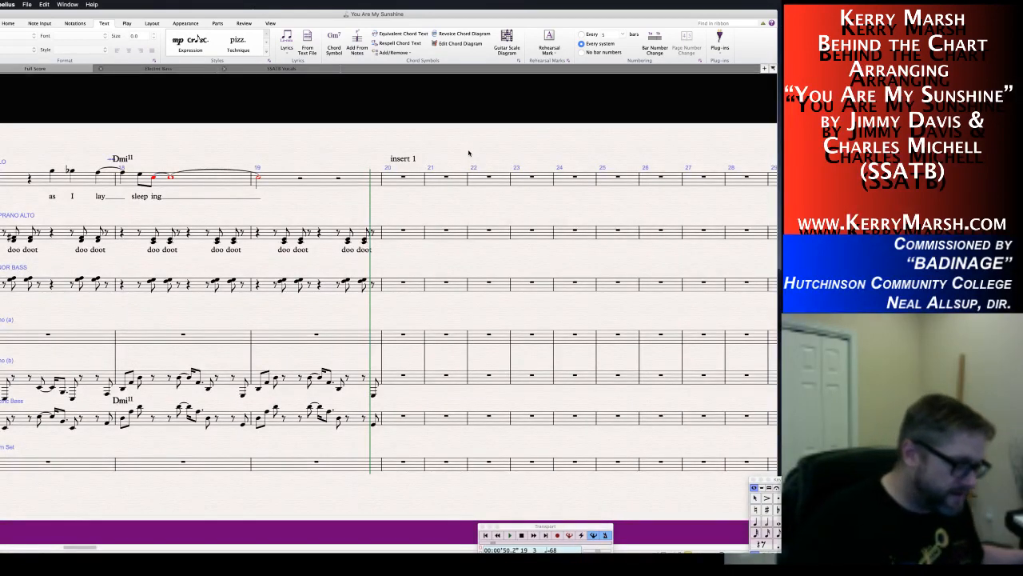
Start the solo line in bar 20 with a quarter rest on beat one followed by a quarter-note E.
{"action": "left_click", "coordinate": [438, 181]}
{"action": "left_click", "coordinate": [420, 179]}
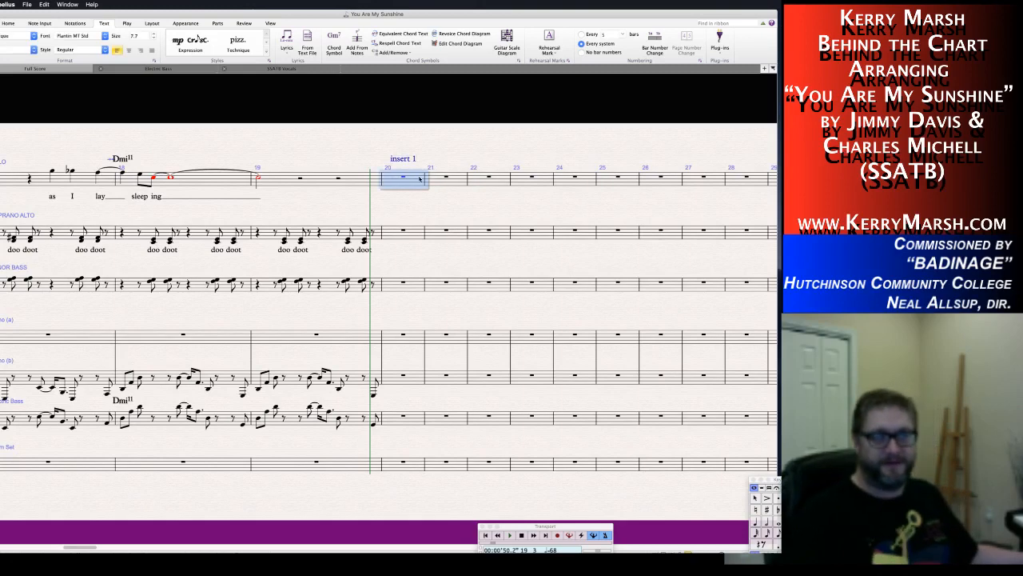
{"action": "key", "text": "4"}
{"action": "key", "text": "e"}
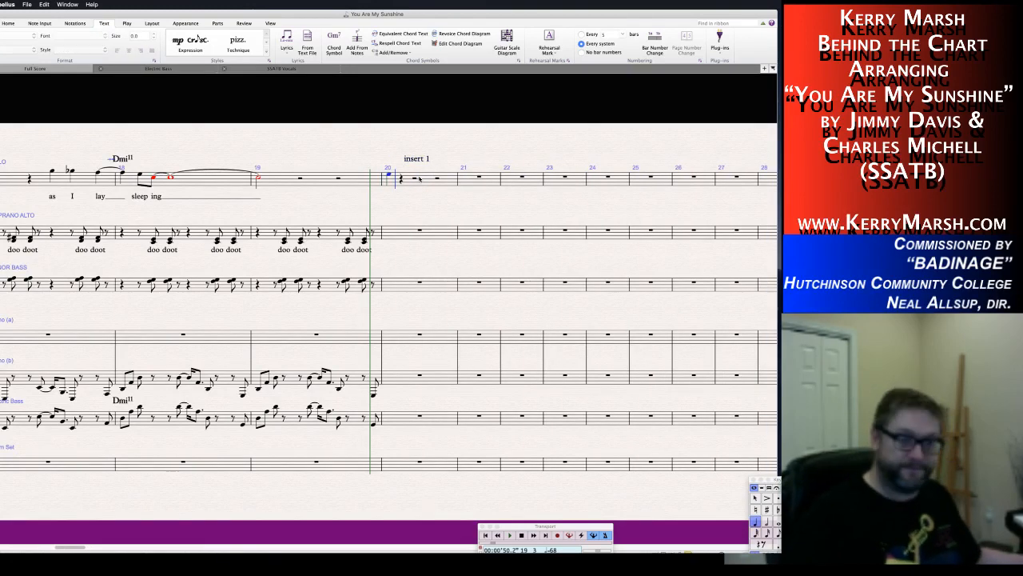
{"action": "key", "text": "e"}
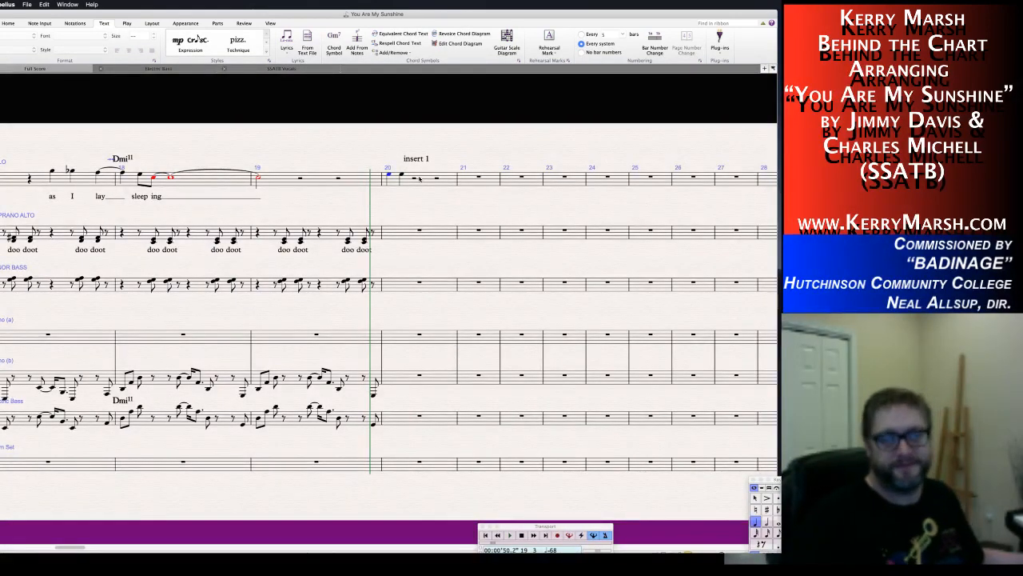
{"action": "key", "text": "Delete"}
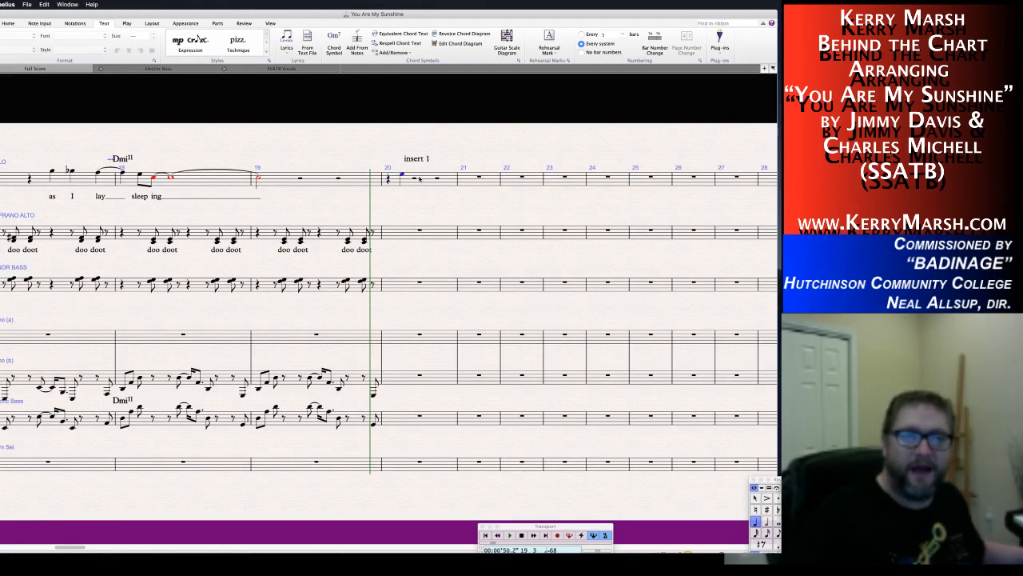
Complete bar 20 of the solo line with a quarter-note F joined to the E, a quarter-note G tied to an eighth, and a dotted-quarter G.
{"action": "key", "text": "n"}
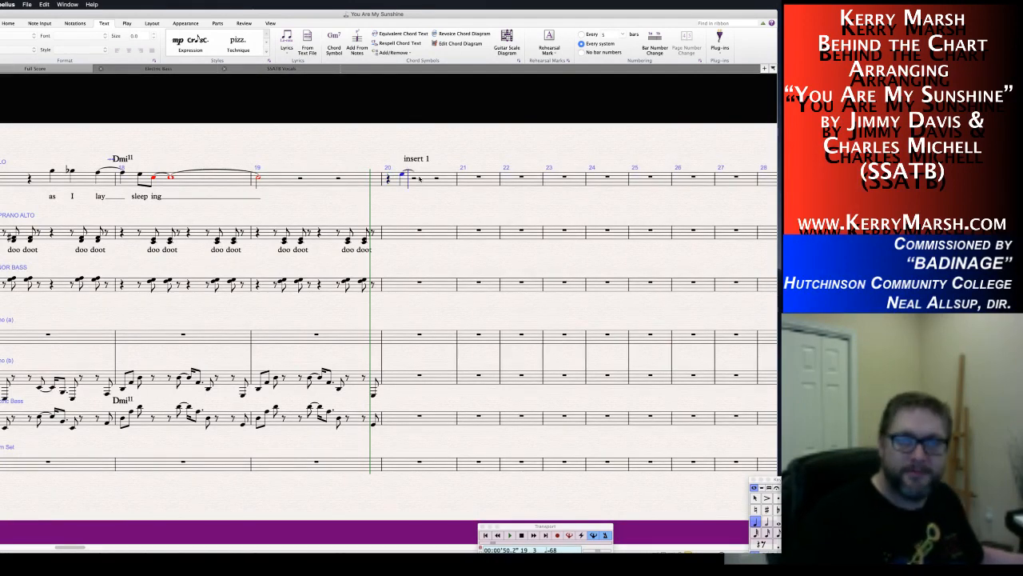
{"action": "key", "text": "f"}
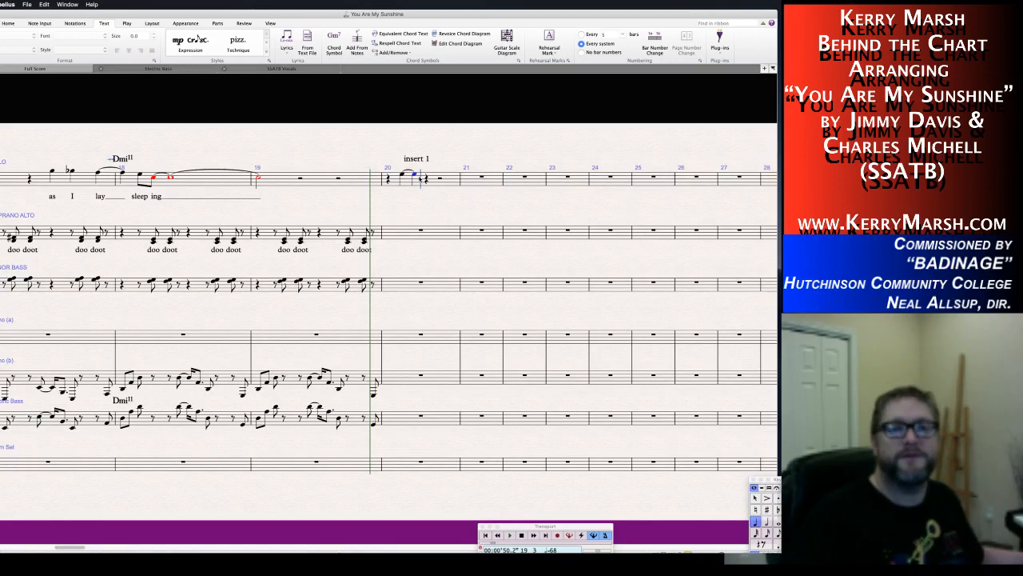
{"action": "key", "text": "g"}
{"action": "key", "text": "KP_Enter"}
{"action": "key", "text": "KP_3"}
{"action": "key", "text": "g"}
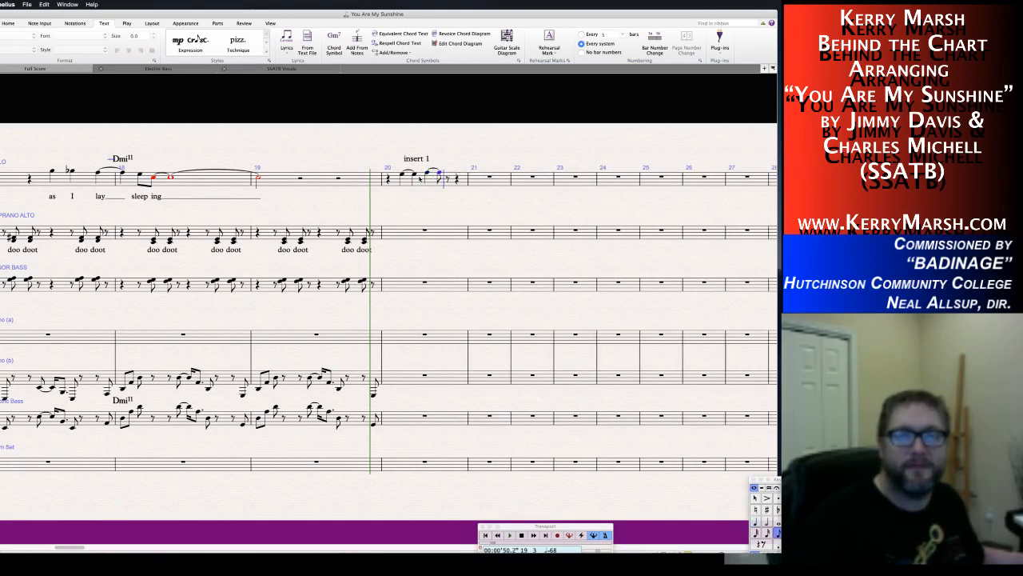
{"action": "key", "text": "KP_4"}
{"action": "key", "text": "g"}
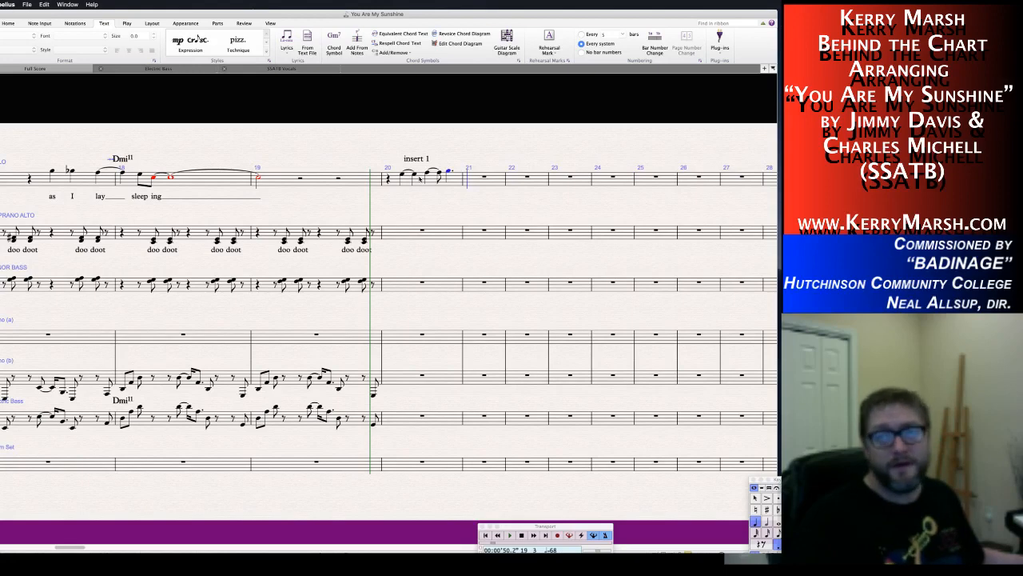
Fill bar 21 of the solo staff with a whole-note A followed by a half-note high C.
{"action": "key", "text": "KP_6"}
{"action": "key", "text": "KP_5"}
{"action": "key", "text": "a"}
{"action": "key", "text": "c"}
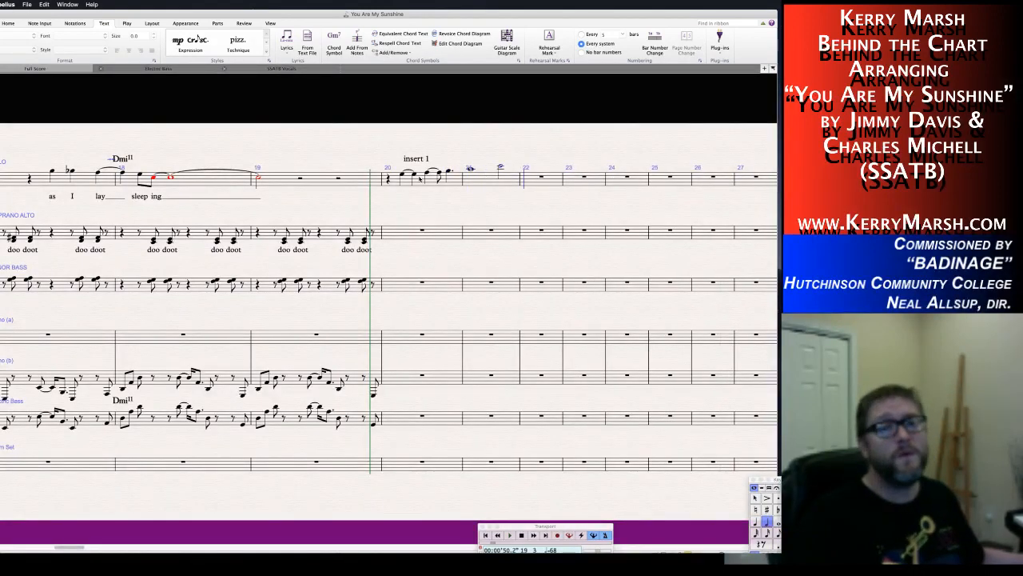
Extend the held C from bar 21 of the Solo staff with a tied half note and quarter note in bar 22, followed by a quarter rest.
{"action": "key", "text": "KP_Enter"}
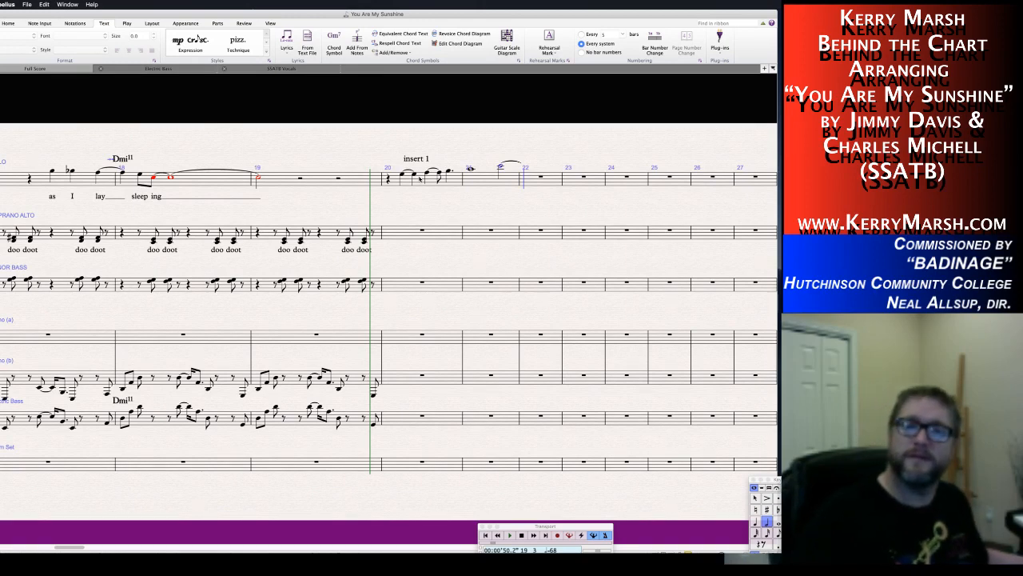
{"action": "key", "text": "c"}
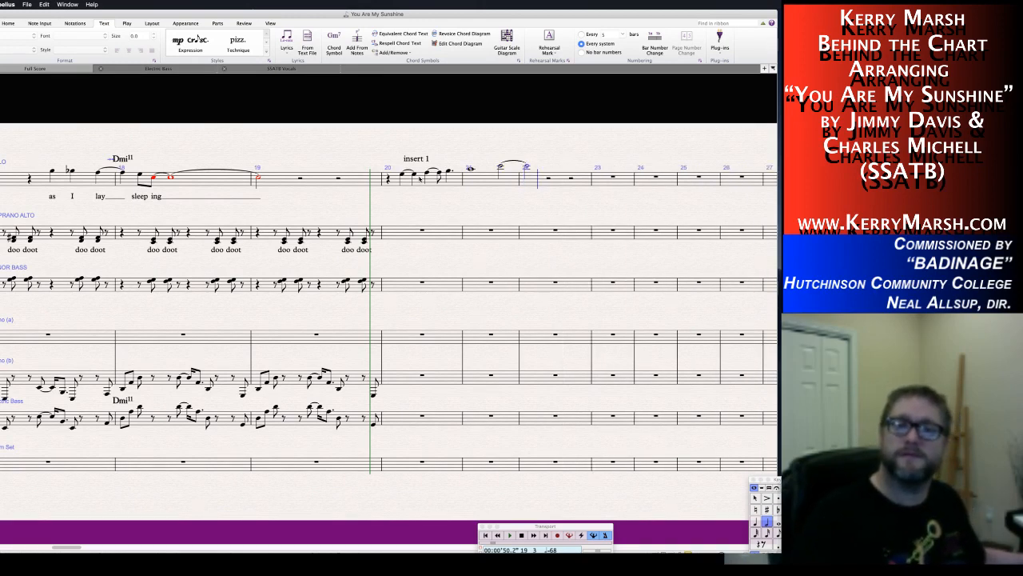
{"action": "key", "text": "c"}
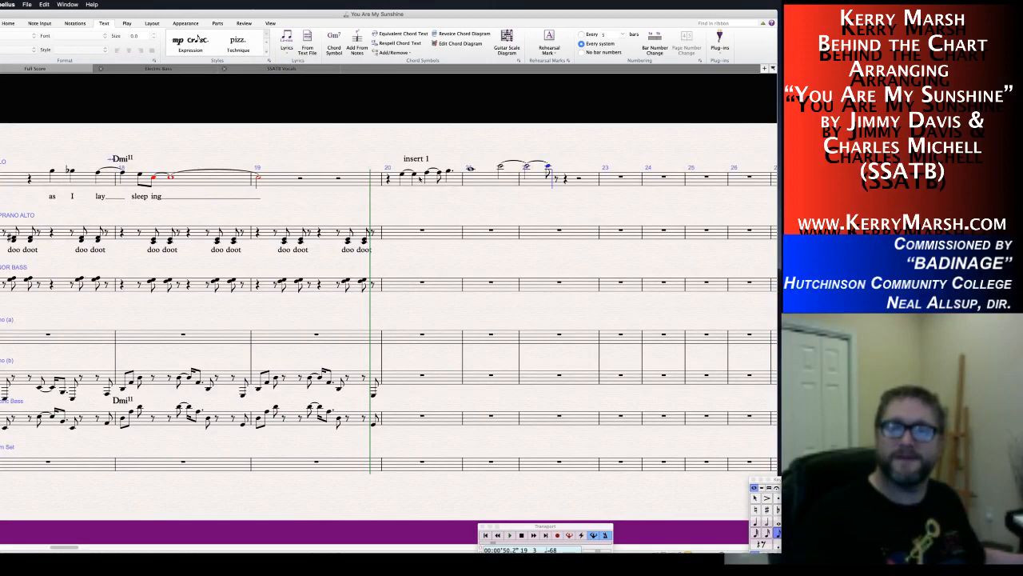
{"action": "key", "text": "Escape"}
{"action": "key", "text": "5"}
{"action": "key", "text": "4"}
{"action": "key", "text": "Right"}
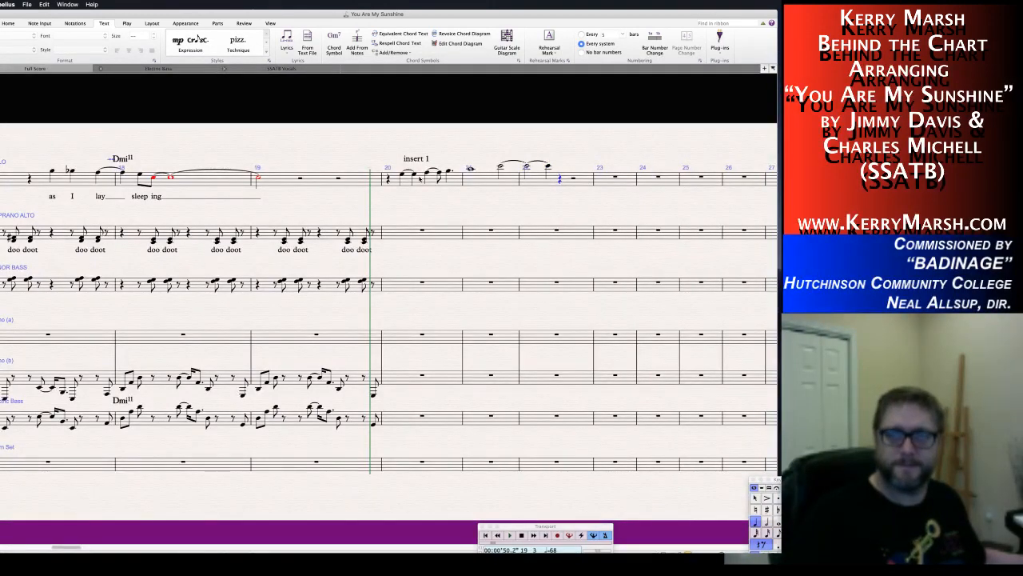
{"action": "key", "text": "Right"}
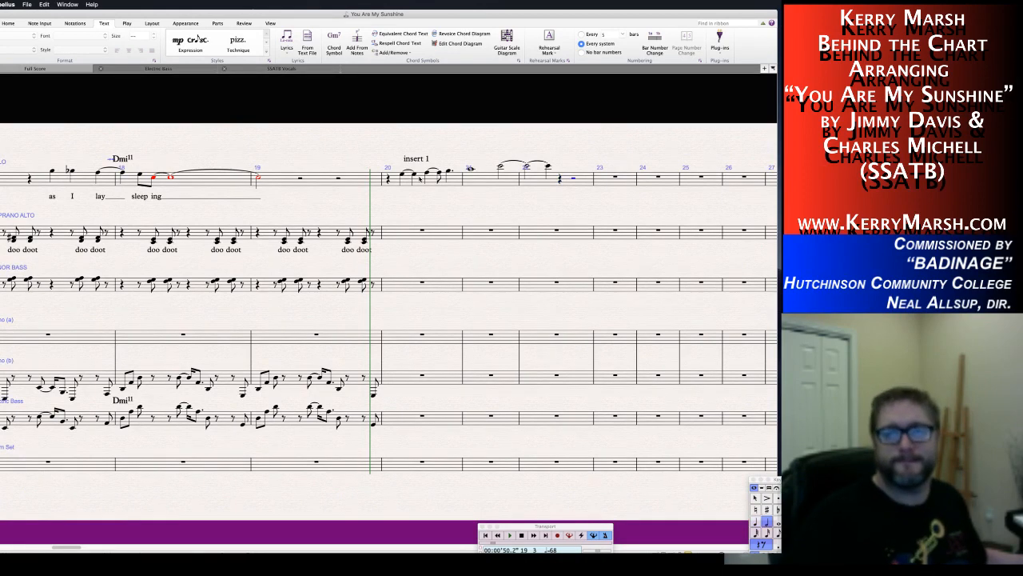
Enter a quarter-note triplet at the end of bar 22 in the Solo staff: a rest followed by two descending notes.
{"action": "key", "text": "3"}
{"action": "key", "text": "a"}
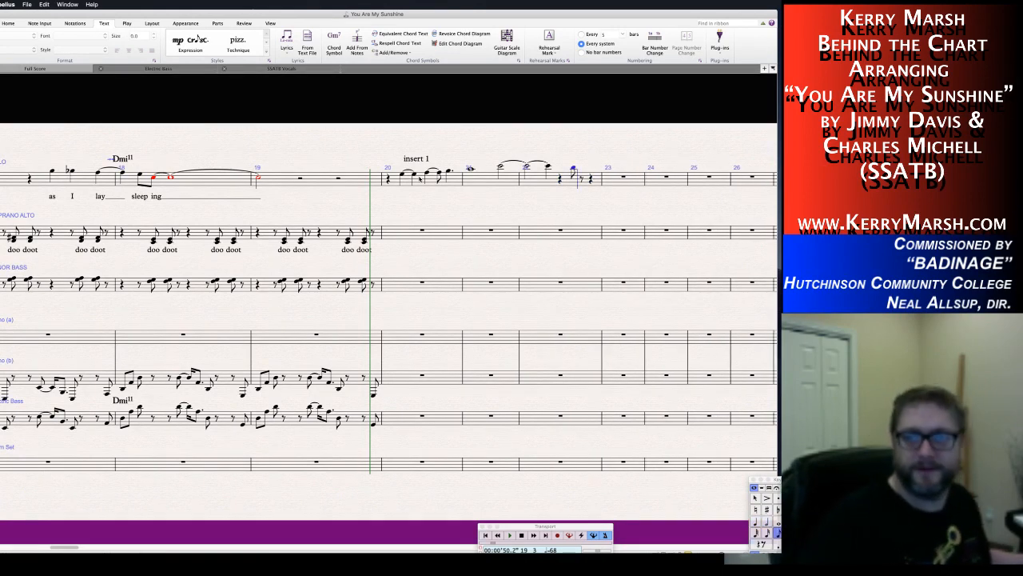
{"action": "key", "text": "4"}
{"action": "key", "text": "Escape"}
{"action": "key", "text": "4"}
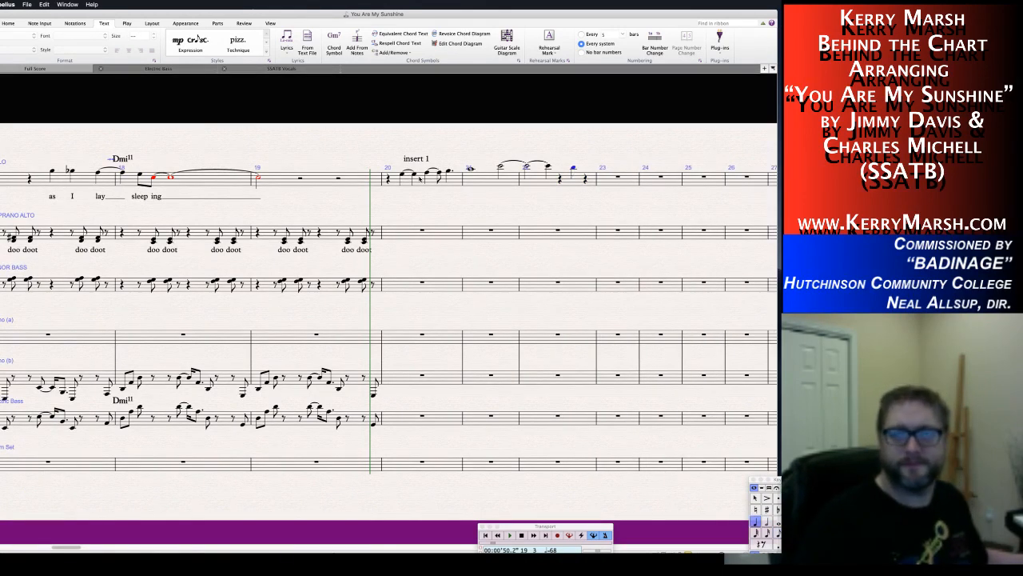
{"action": "key", "text": "super+3"}
{"action": "key", "text": "Delete"}
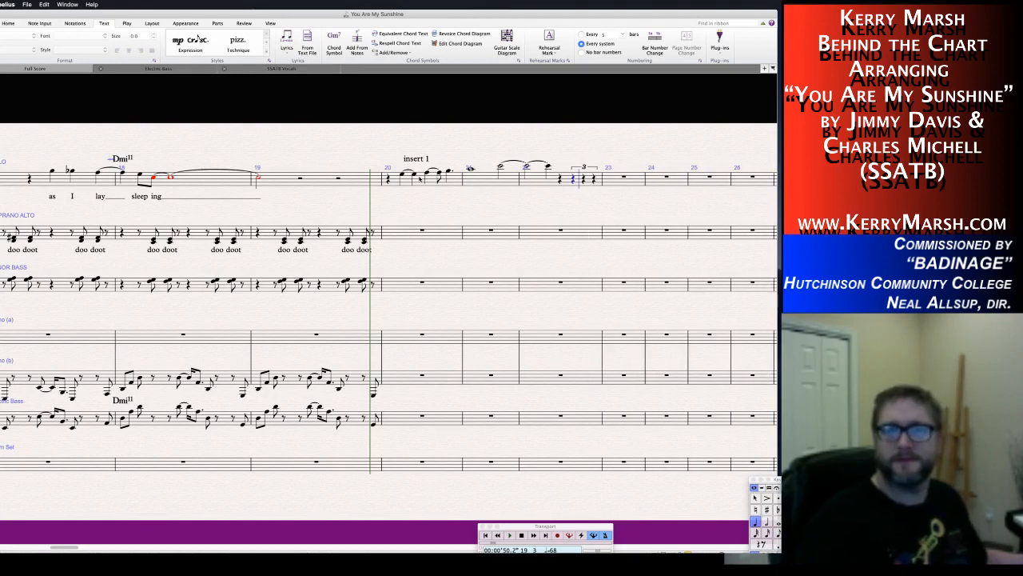
{"action": "key", "text": "Right"}
{"action": "key", "text": "a"}
{"action": "key", "text": "g"}
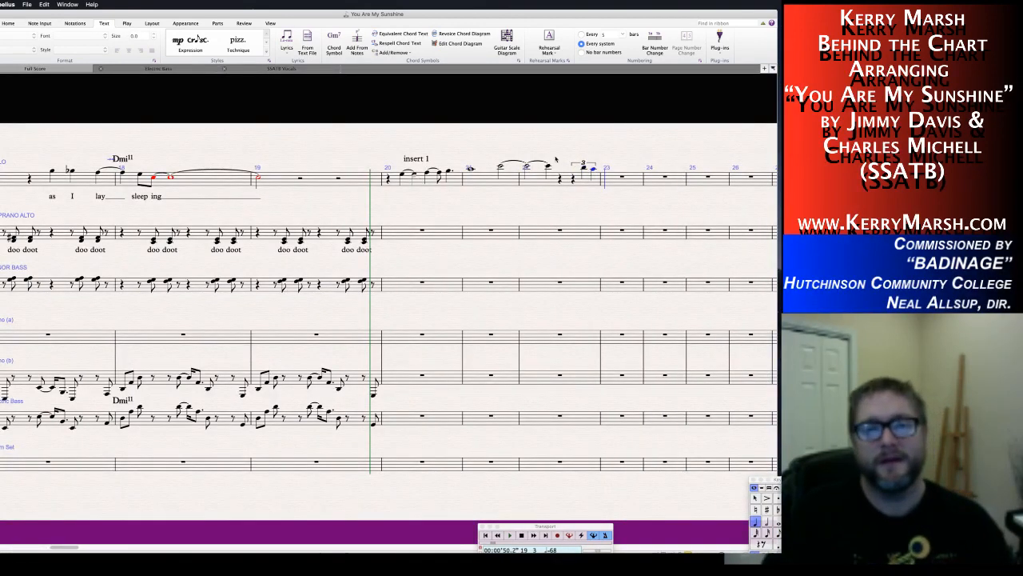
Lengthen the first note of bar 22 in the Solo staff into one whole note, replacing the tied quarter note and quarter rest.
{"action": "key", "text": "Escape"}
{"action": "key", "text": "Escape"}
{"action": "left_click", "coordinate": [527, 167]}
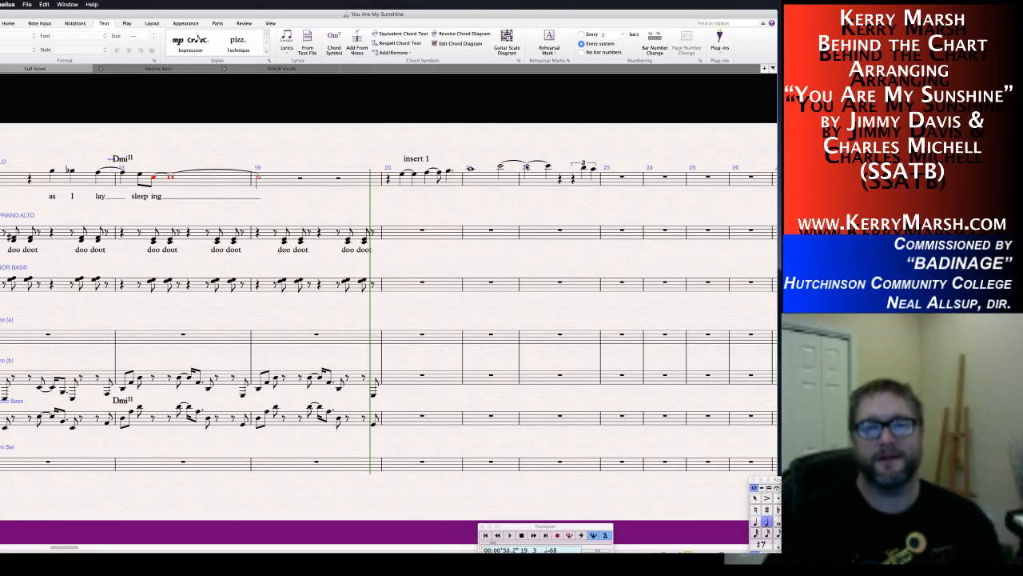
{"action": "key", "text": "KP_Decimal"}
{"action": "key", "text": "Escape"}
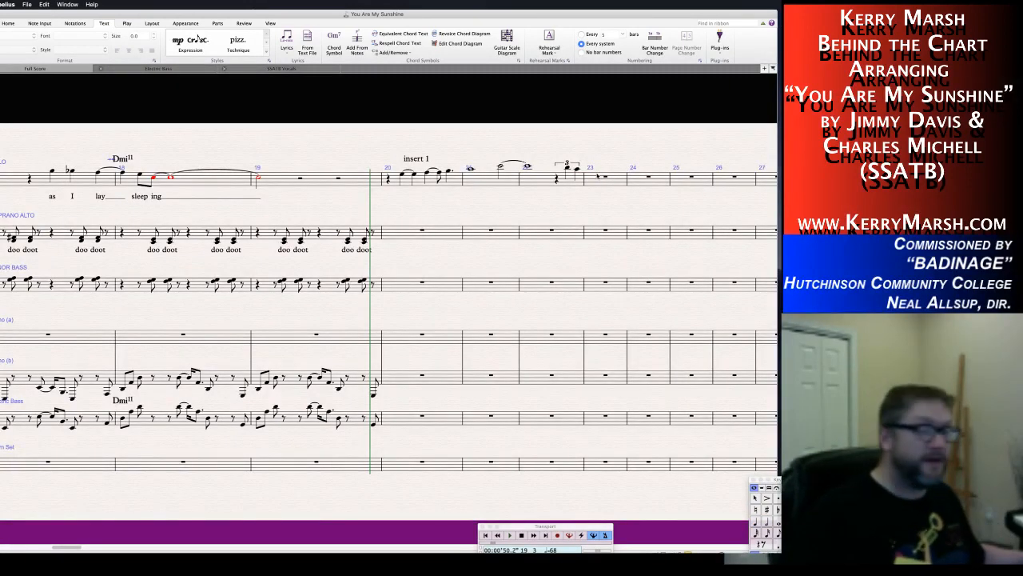
Replace the last quarter note of the bar 22 triplet with two descending eighth notes.
{"action": "left_click", "coordinate": [594, 184]}
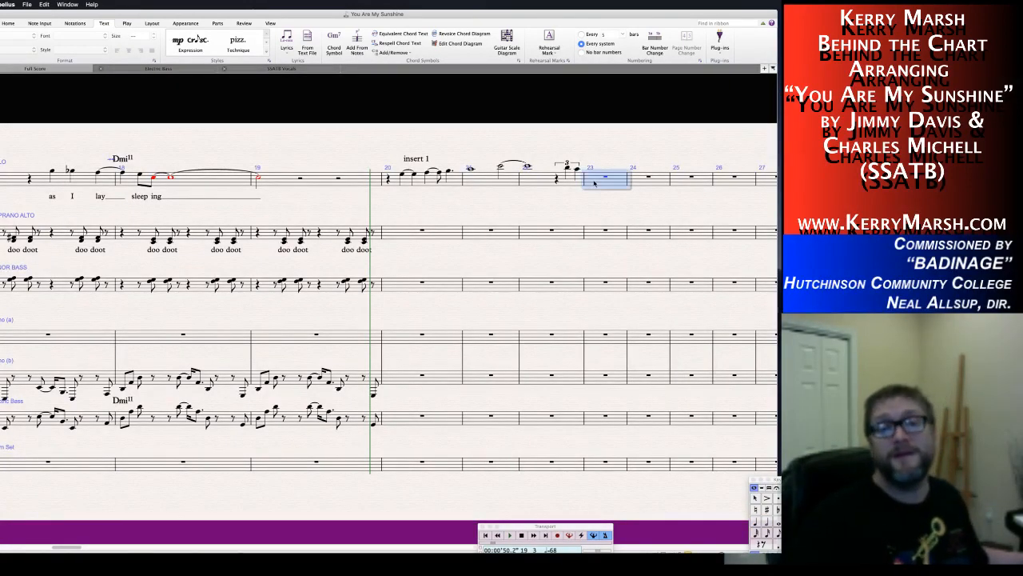
{"action": "key", "text": "Left"}
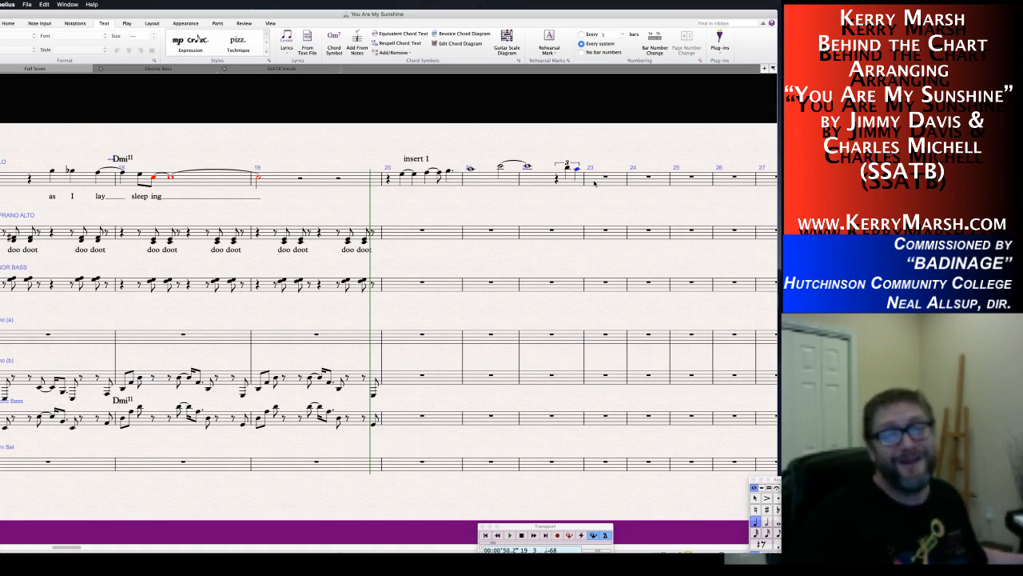
{"action": "key", "text": "3"}
{"action": "key", "text": "g"}
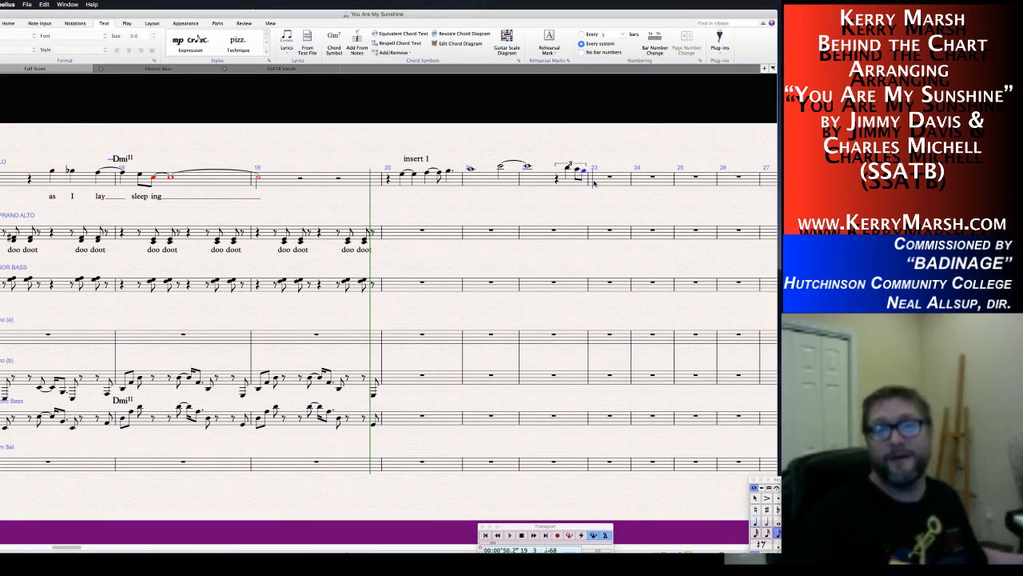
Fill bar 23 of the Solo staff with an eighth note, a dotted quarter note and a whole note.
{"action": "key", "text": "Right"}
{"action": "key", "text": "3"}
{"action": "key", "text": "a"}
{"action": "key", "text": "g"}
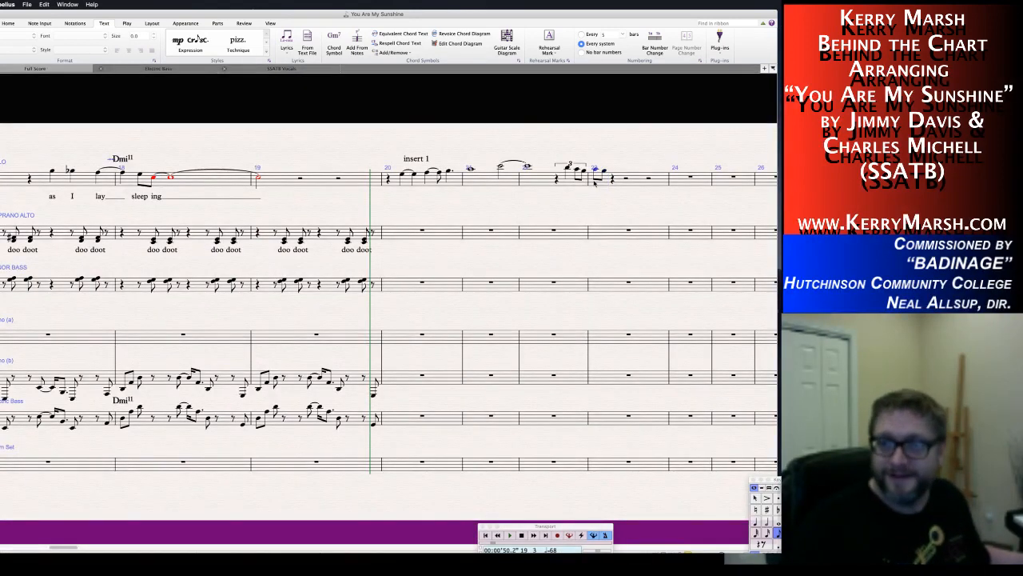
{"action": "key", "text": "4"}
{"action": "key", "text": "period"}
{"action": "key", "text": "KP_Enter"}
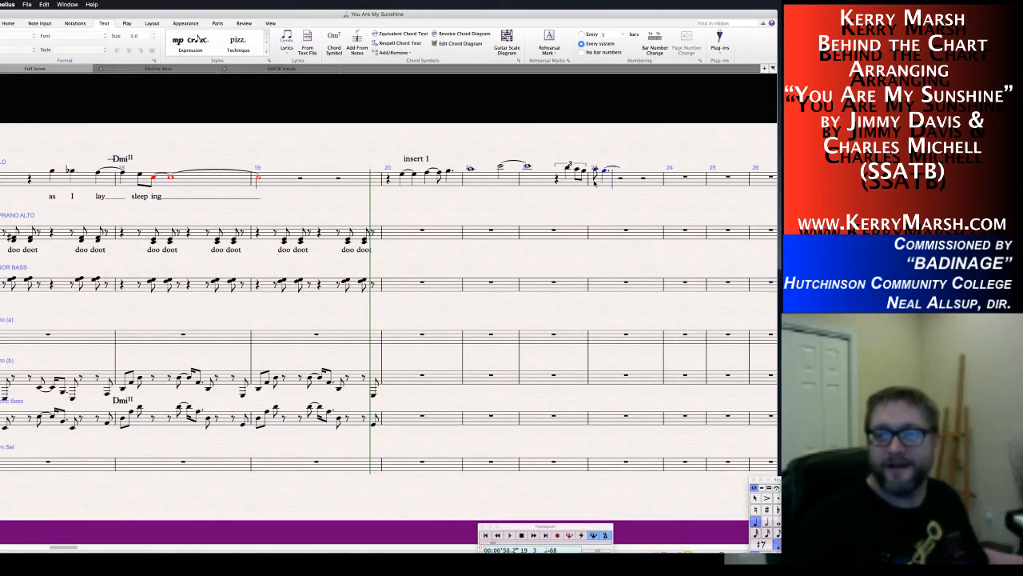
{"action": "key", "text": "Right"}
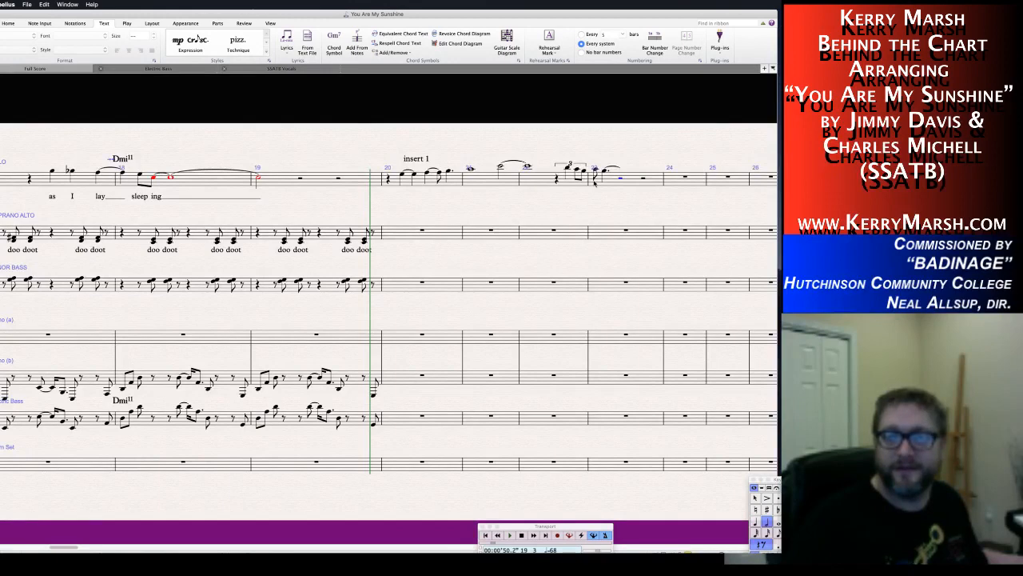
{"action": "key", "text": "6"}
{"action": "key", "text": "a"}
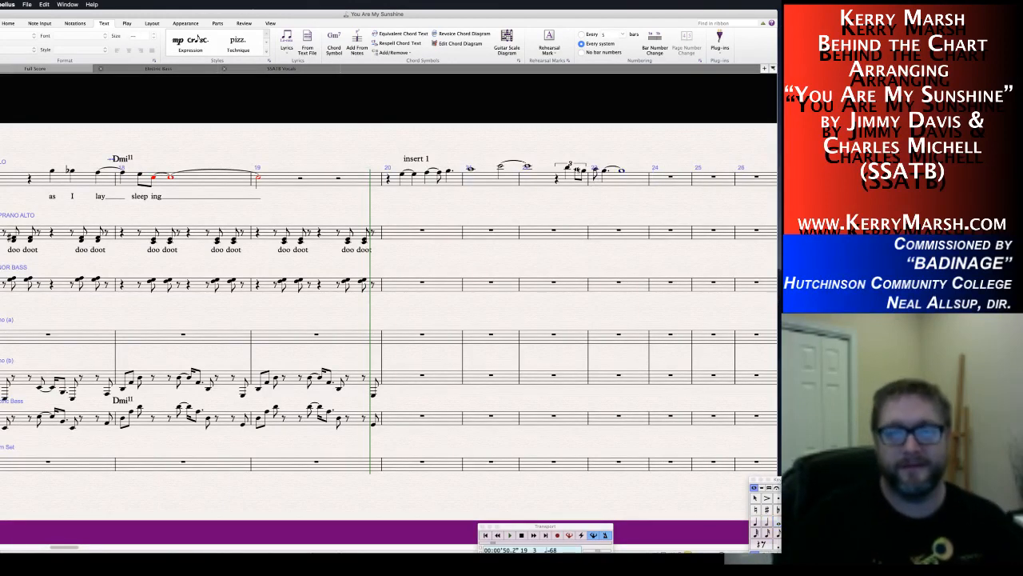
Close the SSATB Vocals and Electric Bass parts and return to the full score.
{"action": "left_click", "coordinate": [595, 172]}
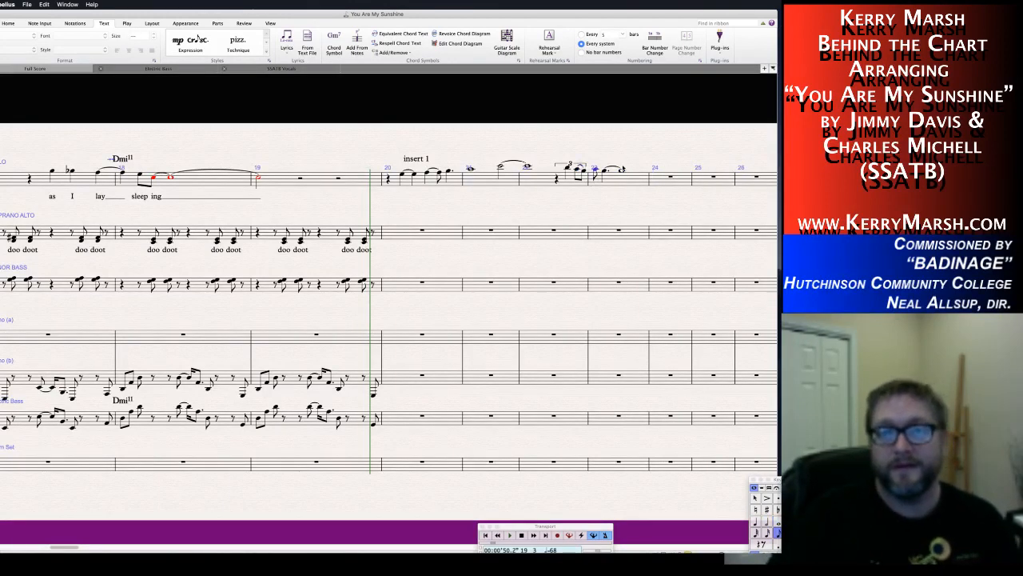
{"action": "left_click", "coordinate": [624, 171], "text": "shift"}
{"action": "key", "text": "w"}
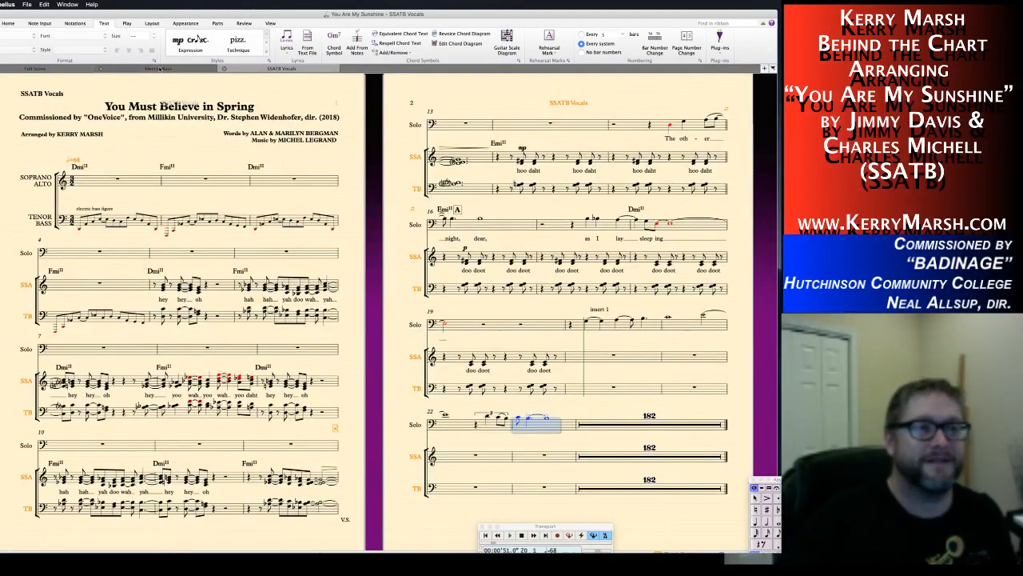
{"action": "left_click", "coordinate": [224, 69]}
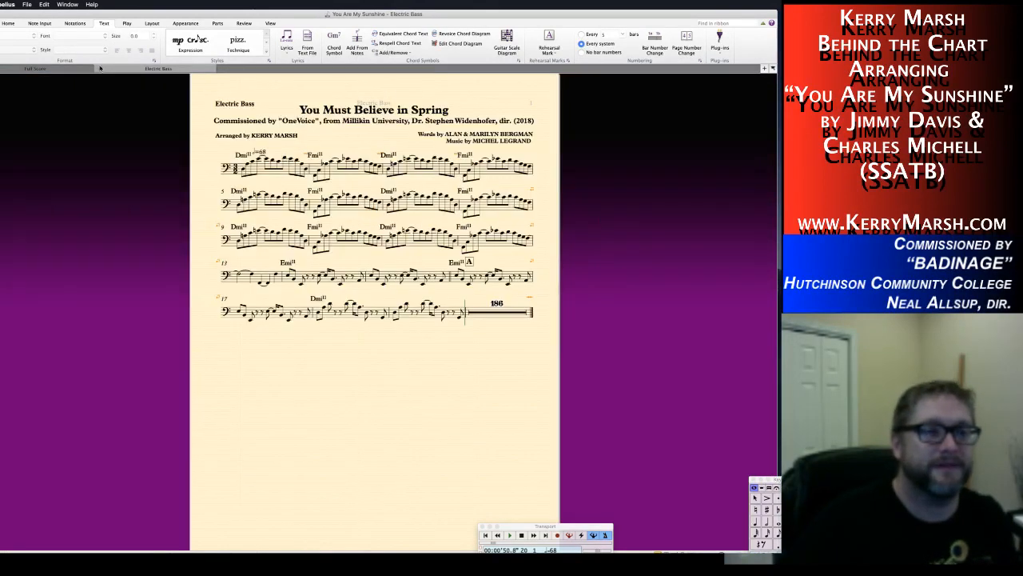
{"action": "left_click", "coordinate": [98, 69]}
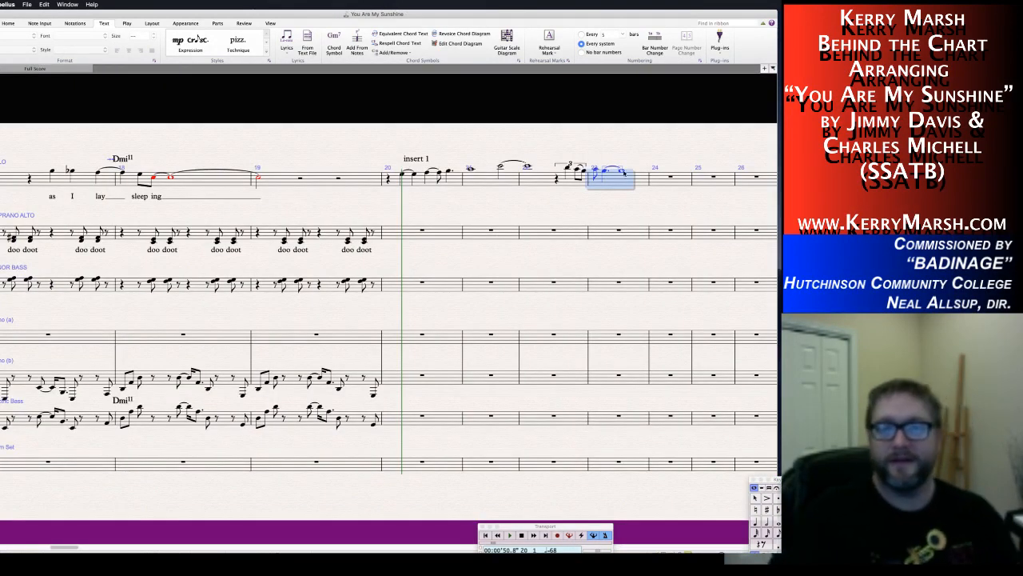
Slur the Solo notes in bar 23 from the opening eighth note to the whole note.
{"action": "left_click", "coordinate": [596, 171]}
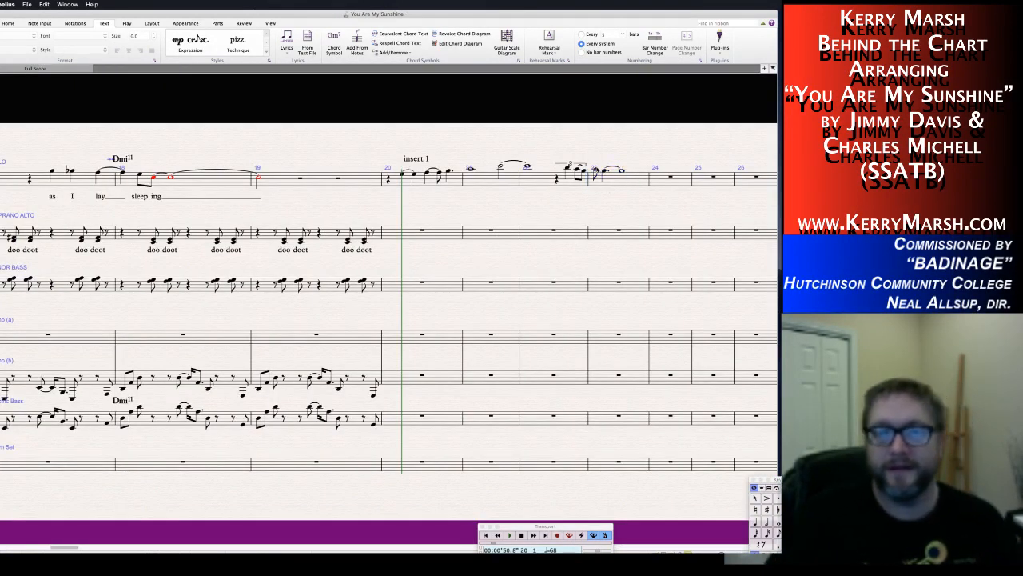
{"action": "left_click", "coordinate": [622, 170], "text": "shift"}
{"action": "key", "text": "s"}
{"action": "key", "text": "Escape"}
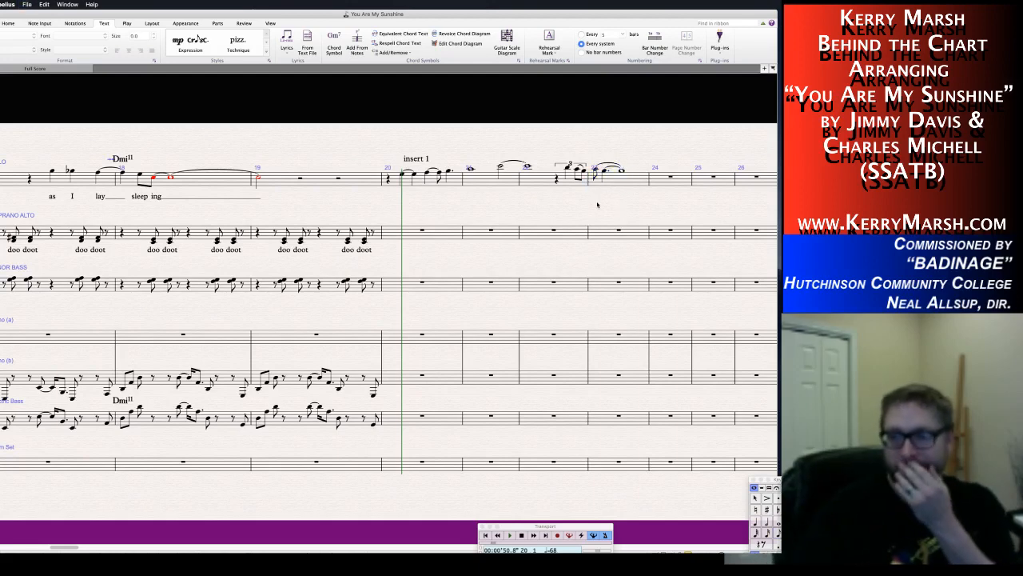
Add the lyrics "I dreamed I" under the Solo notes in bar 20.
{"action": "left_click", "coordinate": [403, 174]}
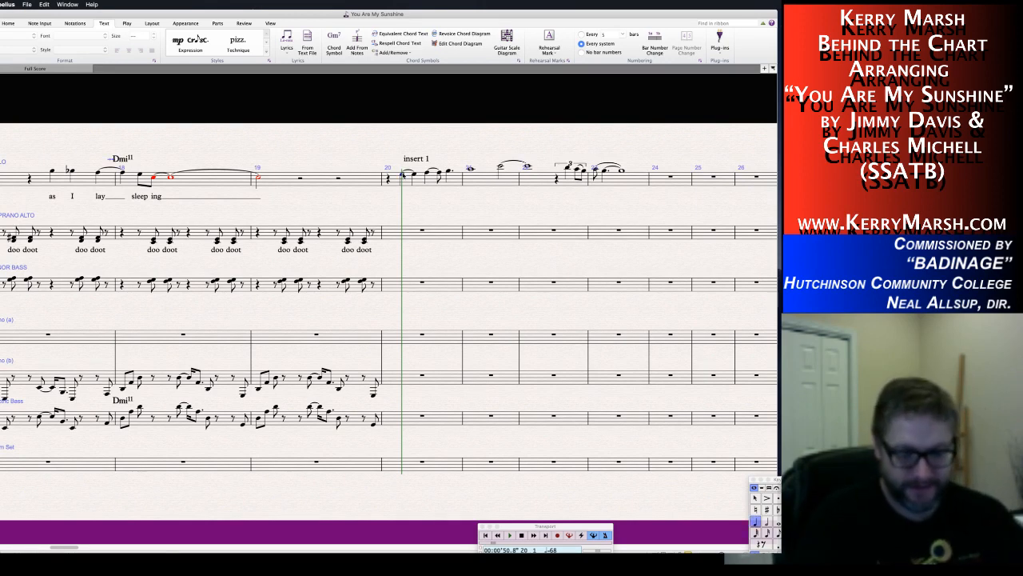
{"action": "key", "text": "ctrl+l"}
{"action": "type", "text": "I"}
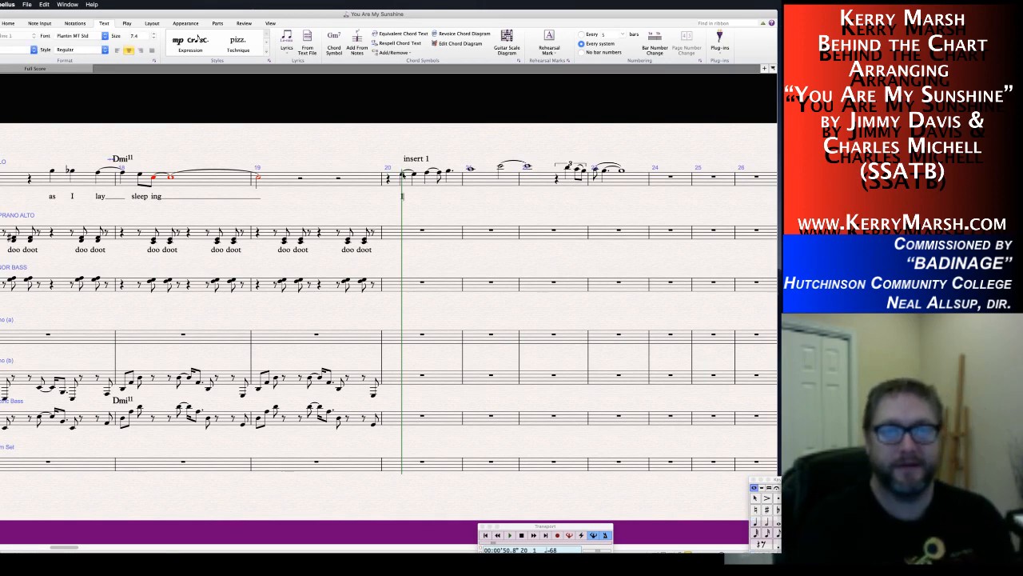
{"action": "type", "text": " dreame"}
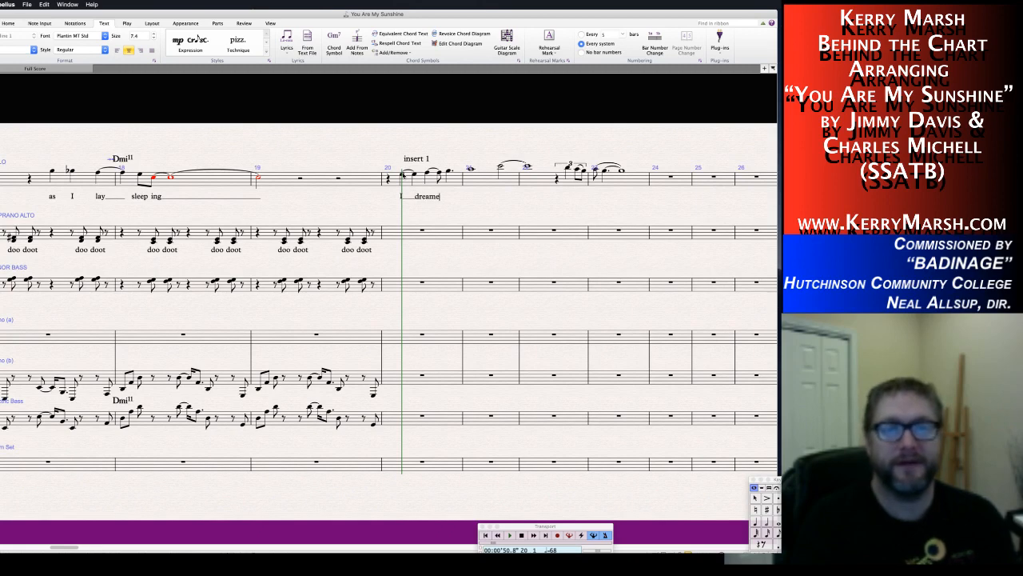
{"action": "type", "text": "d"}
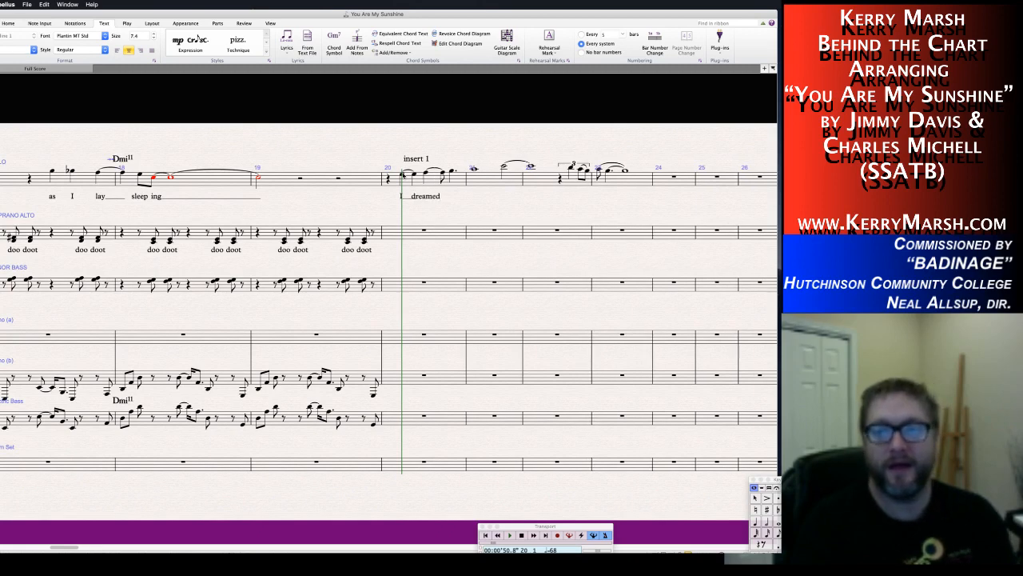
{"action": "type", "text": " I"}
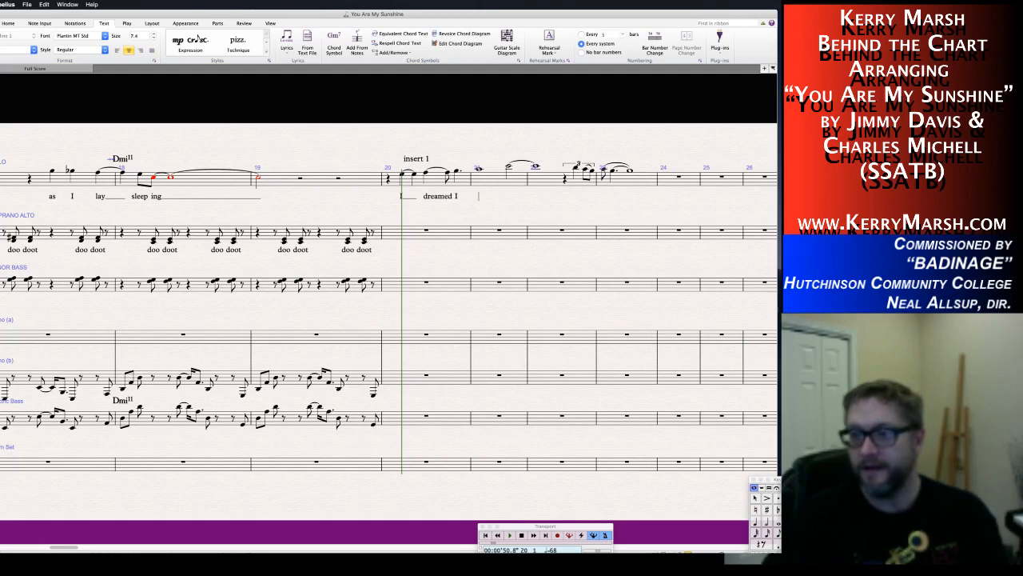
Continue the Solo lyrics with "held you" starting on the first note of bar 21.
{"action": "key", "text": "super+Tab"}
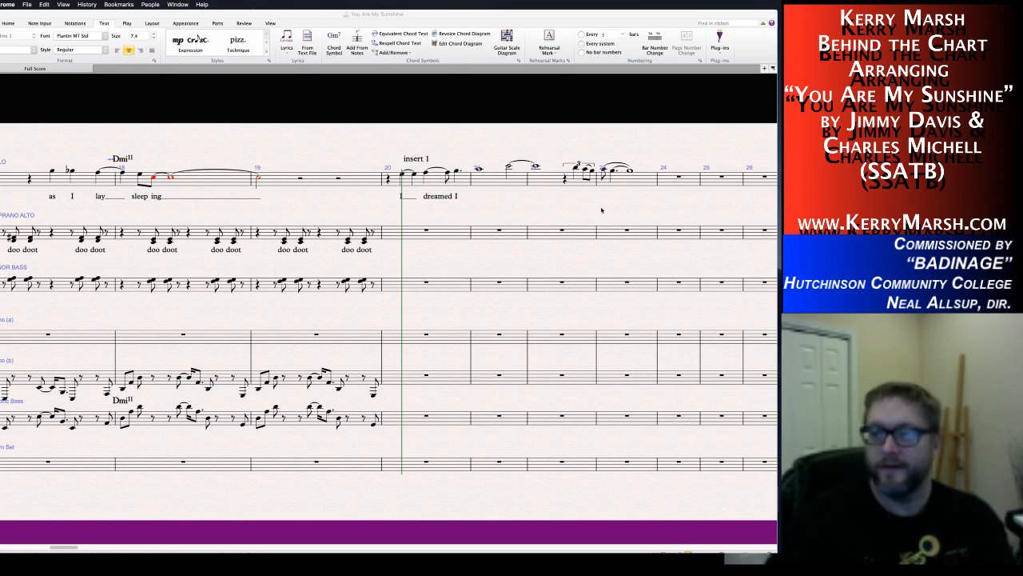
{"action": "left_click", "coordinate": [478, 169]}
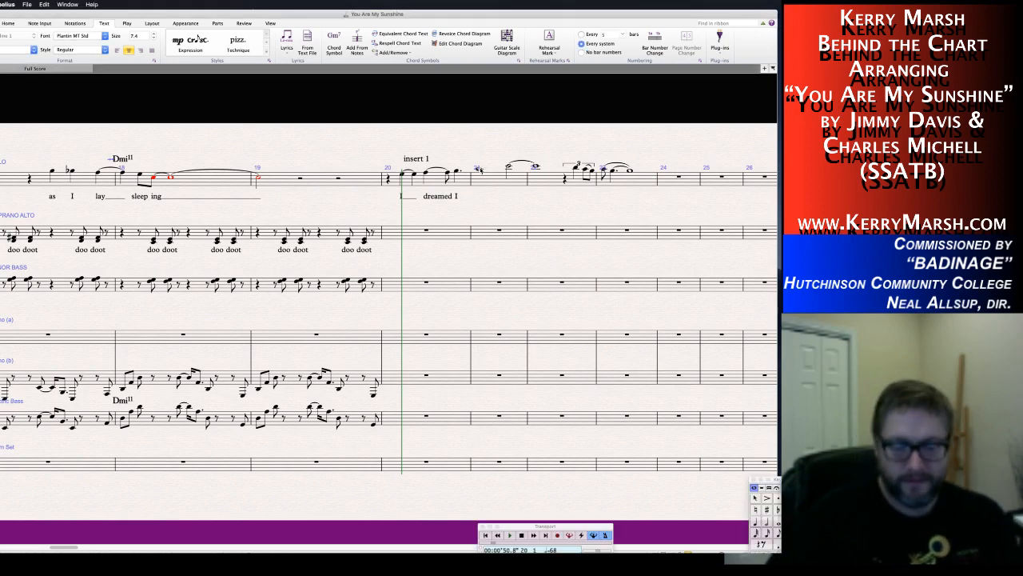
{"action": "key", "text": "ctrl+l"}
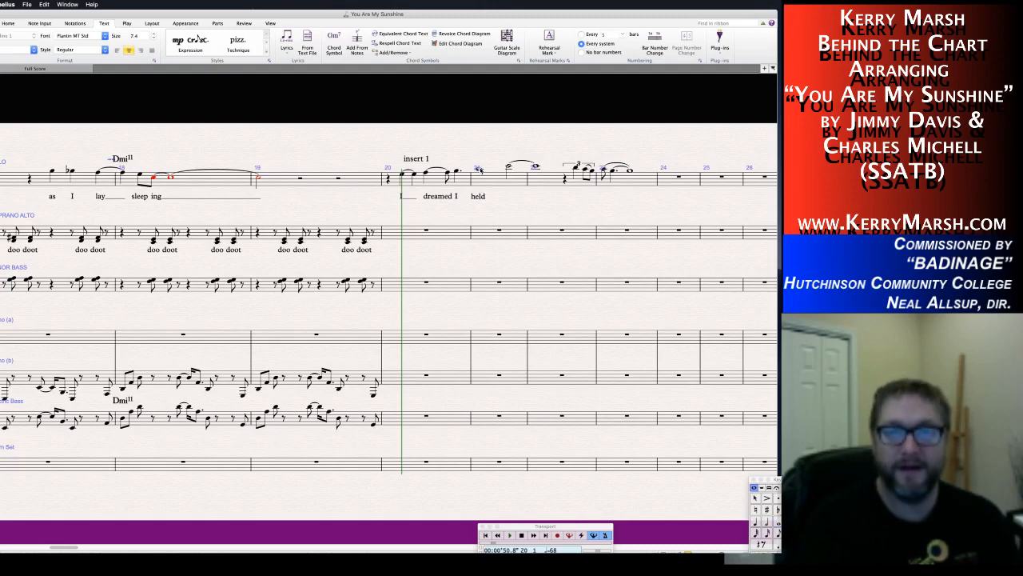
{"action": "type", "text": "held you"}
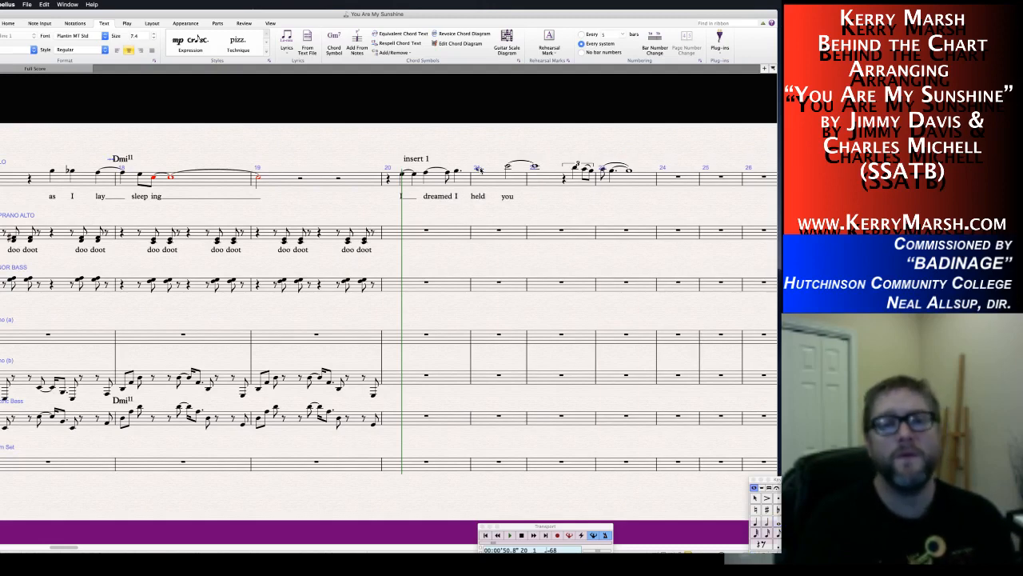
{"action": "key", "text": "space"}
{"action": "key", "text": "space"}
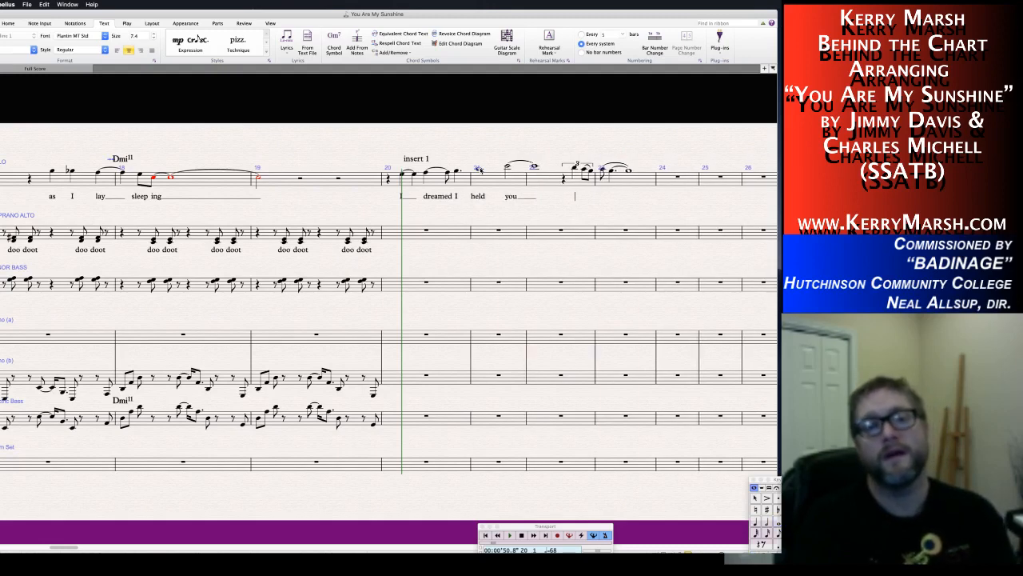
{"action": "key", "text": "Escape"}
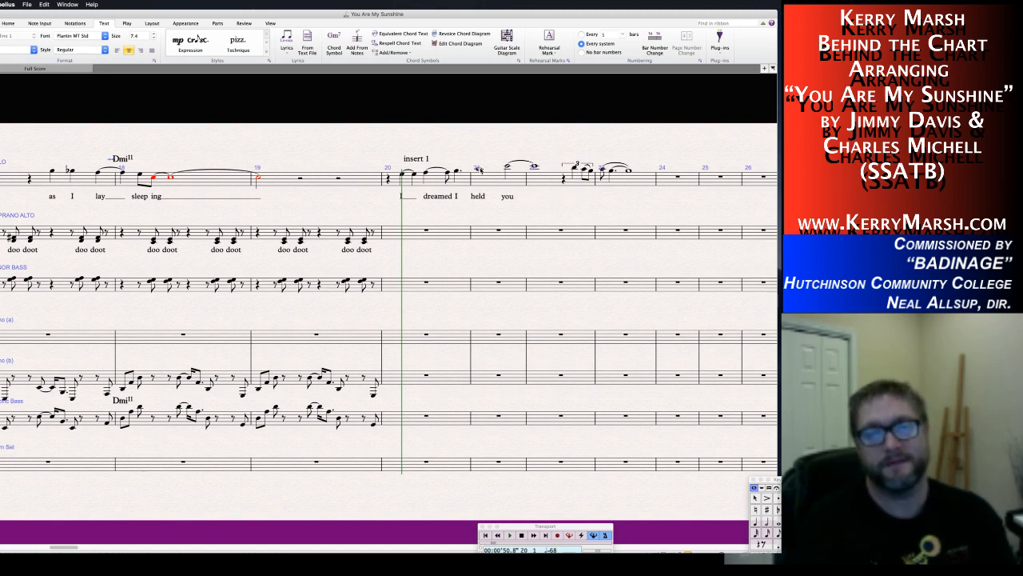
Extend the Solo lyric "you" with a melisma line and add "in my arms." across bars 22 and 23, ending with an extender line.
{"action": "key", "text": "space"}
{"action": "key", "text": "space"}
{"action": "type", "text": "i"}
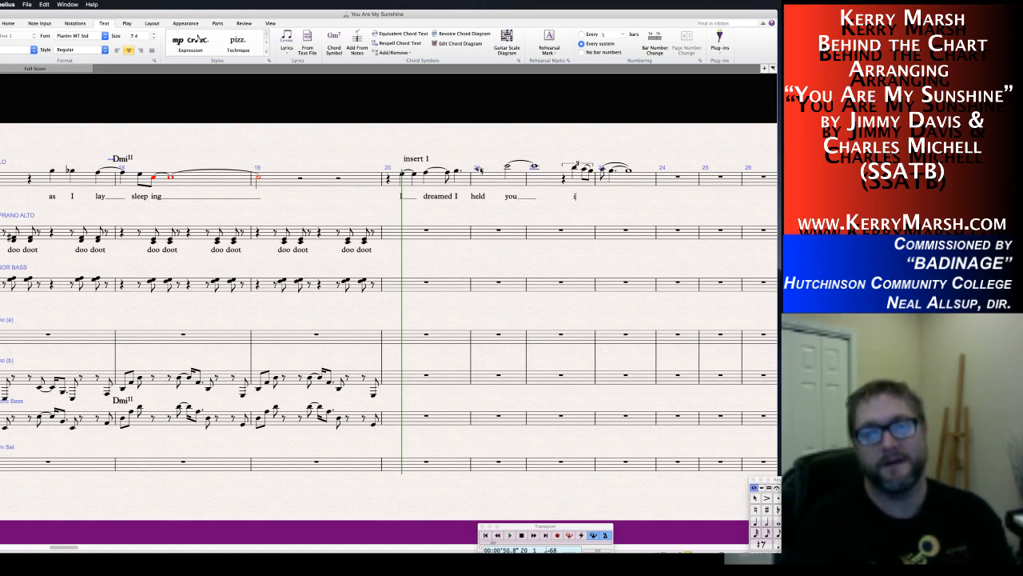
{"action": "type", "text": "n"}
{"action": "key", "text": "space"}
{"action": "type", "text": "my"}
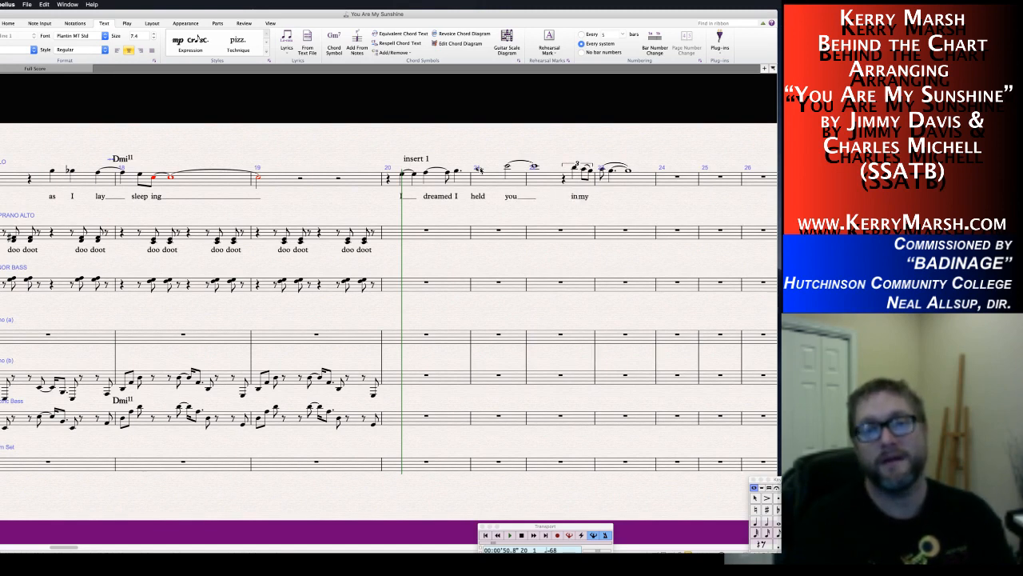
{"action": "key", "text": "space"}
{"action": "type", "text": "arms"}
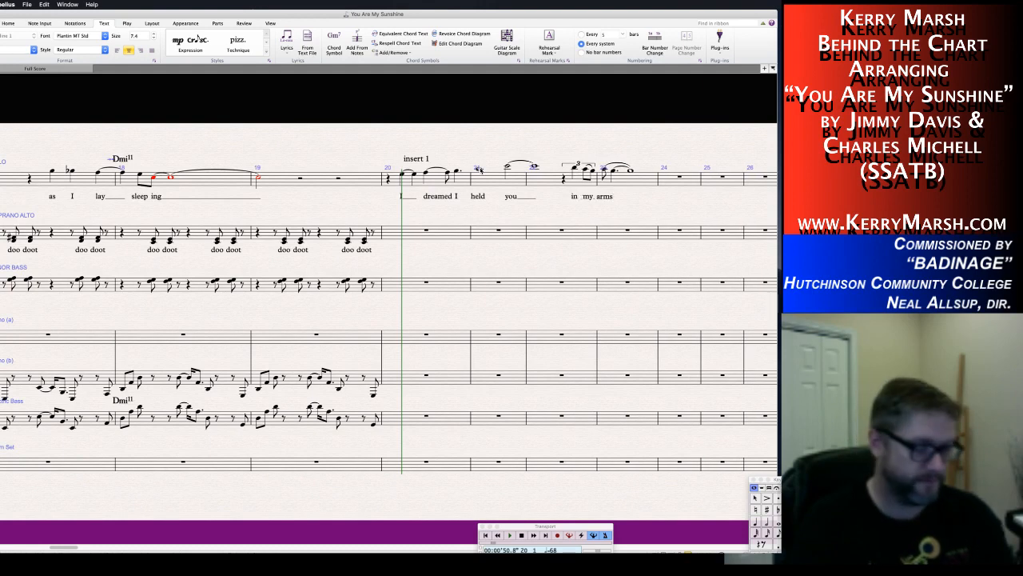
{"action": "type", "text": "."}
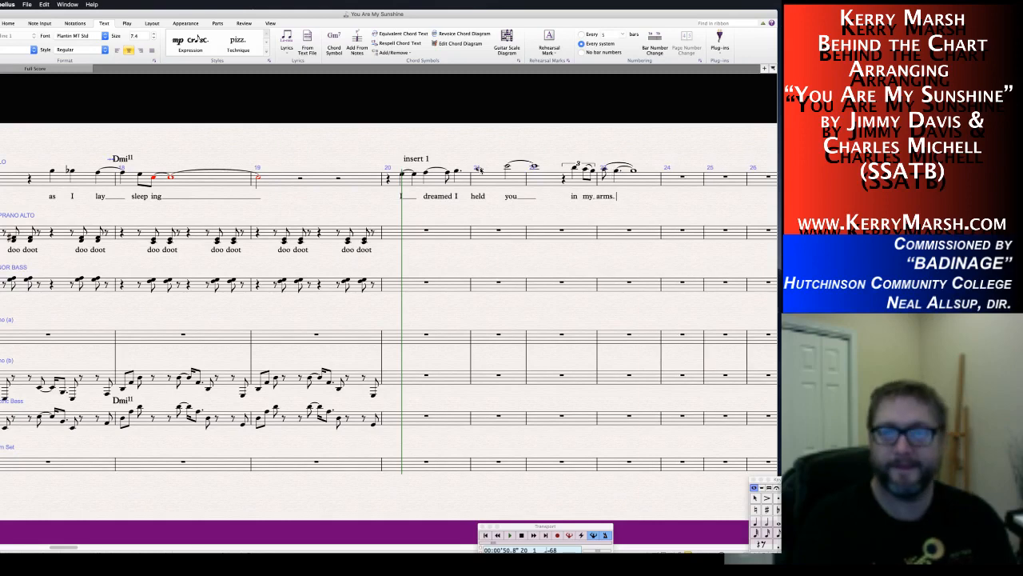
{"action": "key", "text": "Escape"}
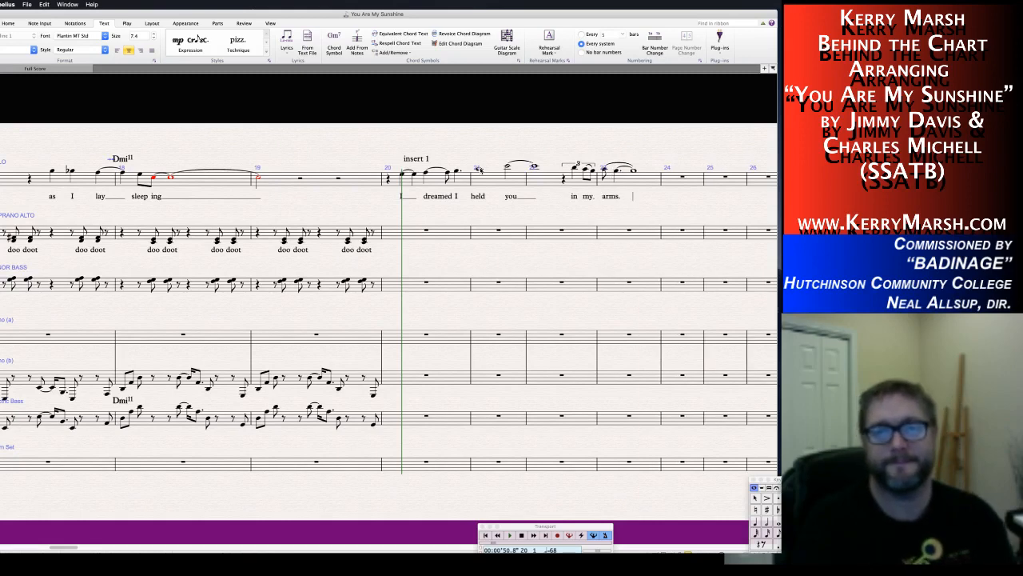
{"action": "type", "text": "___"}
{"action": "key", "text": "Escape"}
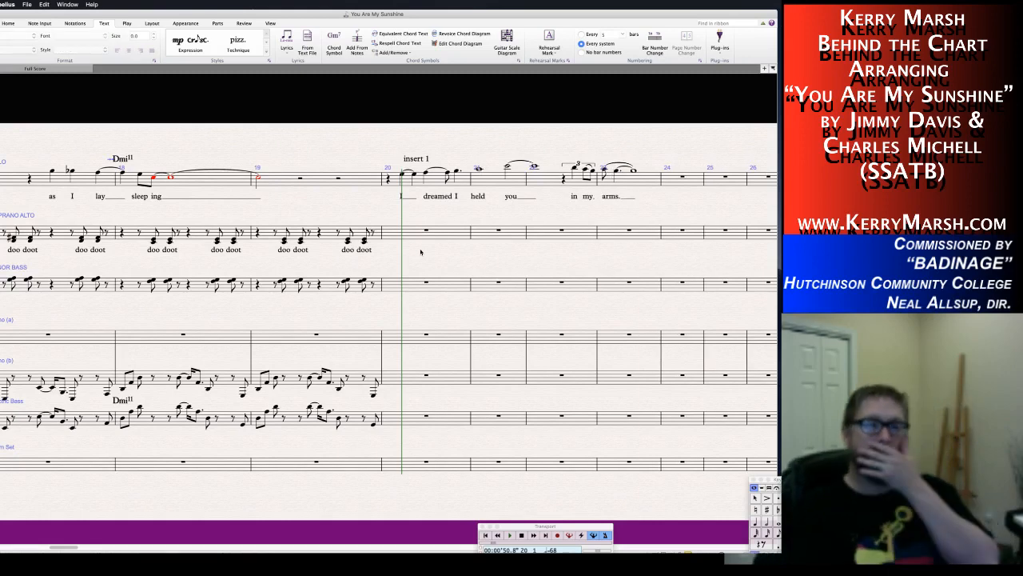
Review the score backward from the new Solo phrase to the opening bars, checking the vocal parts and their lyrics.
{"action": "scroll", "coordinate": [421, 251], "scroll_direction": "right", "scroll_amount": 3}
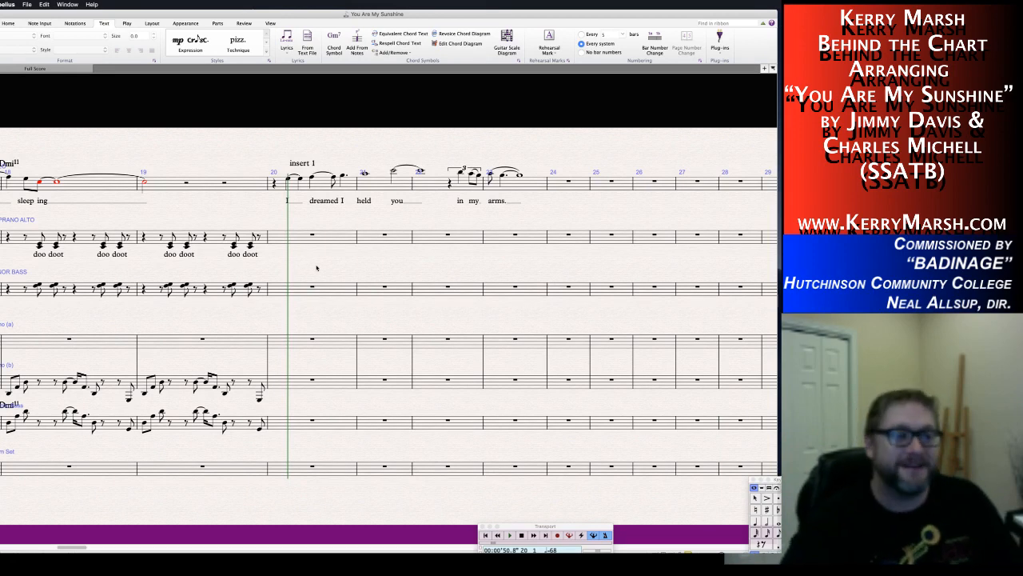
{"action": "scroll", "coordinate": [317, 269], "scroll_direction": "left", "scroll_amount": 5}
{"action": "scroll", "coordinate": [317, 268], "scroll_direction": "right", "scroll_amount": 1}
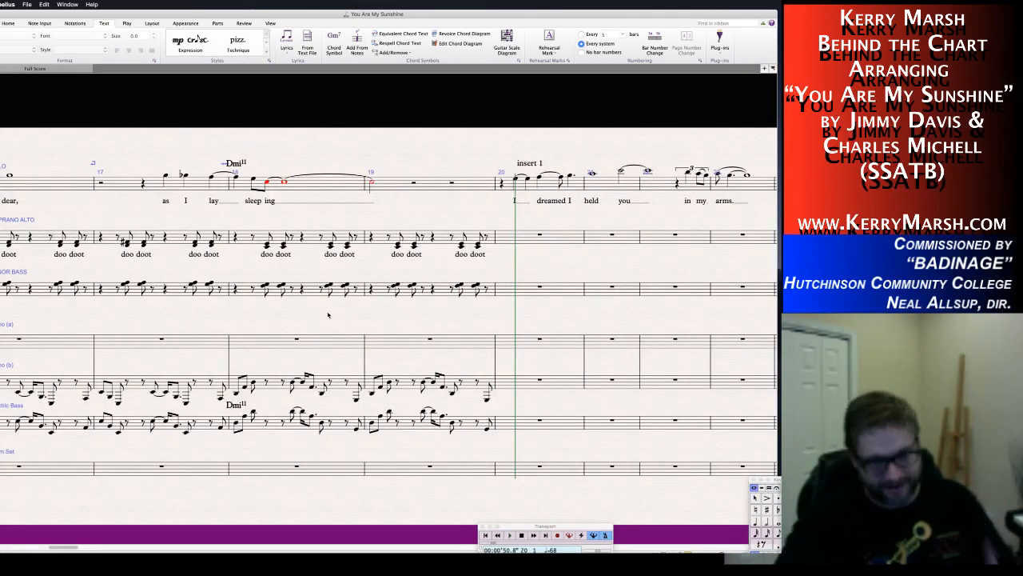
{"action": "scroll", "coordinate": [331, 311], "scroll_direction": "left", "scroll_amount": 6}
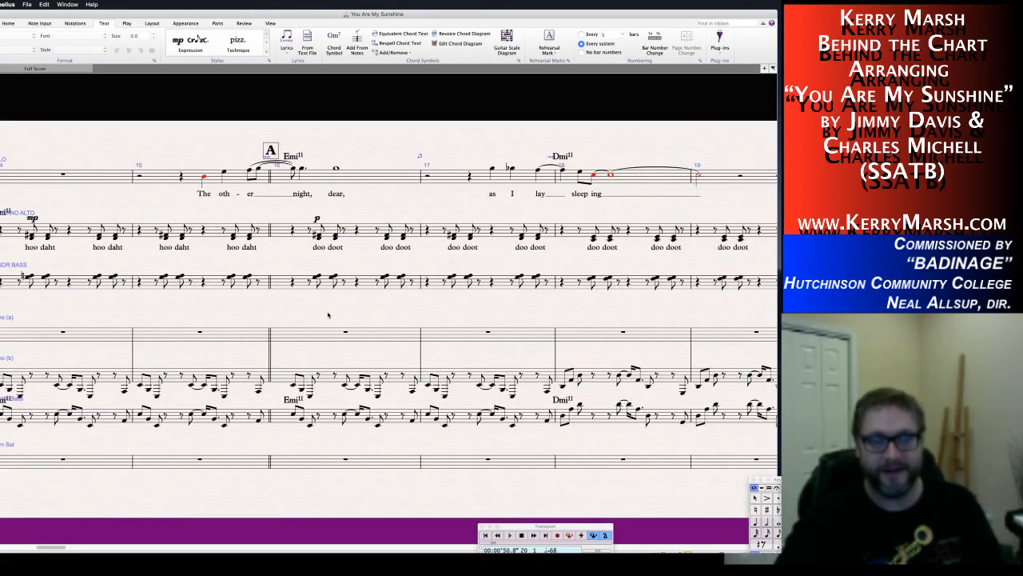
{"action": "scroll", "coordinate": [327, 315], "scroll_direction": "left", "scroll_amount": 3}
{"action": "scroll", "coordinate": [328, 315], "scroll_direction": "left", "scroll_amount": 8}
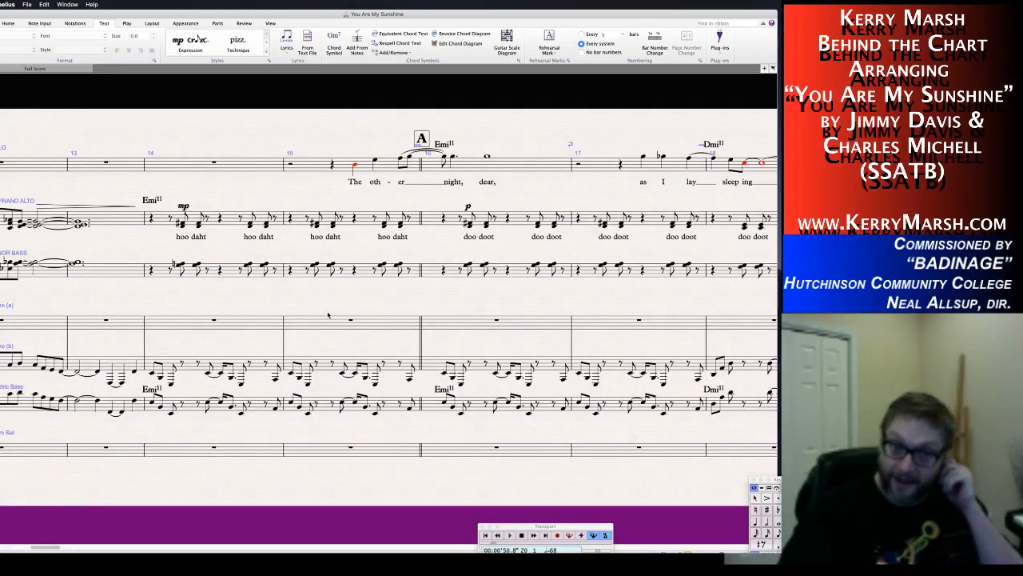
{"action": "scroll", "coordinate": [328, 315], "scroll_direction": "left", "scroll_amount": 10}
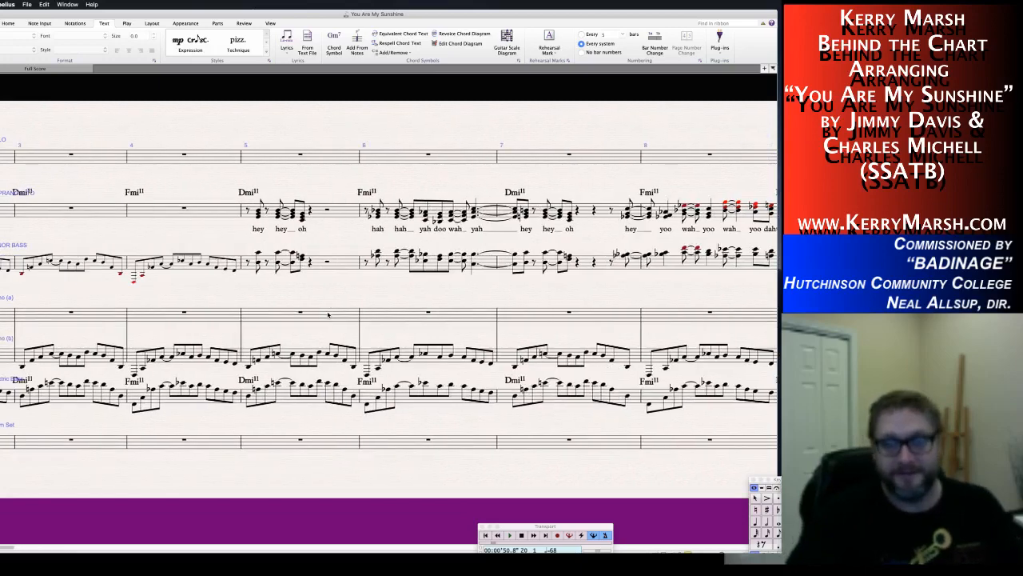
Add the lyrics "hey yah buh dah" under the Soprano Alto notes from bar 12, with extender lines after "hey" and "dah".
{"action": "scroll", "coordinate": [327, 315], "scroll_direction": "right", "scroll_amount": 14}
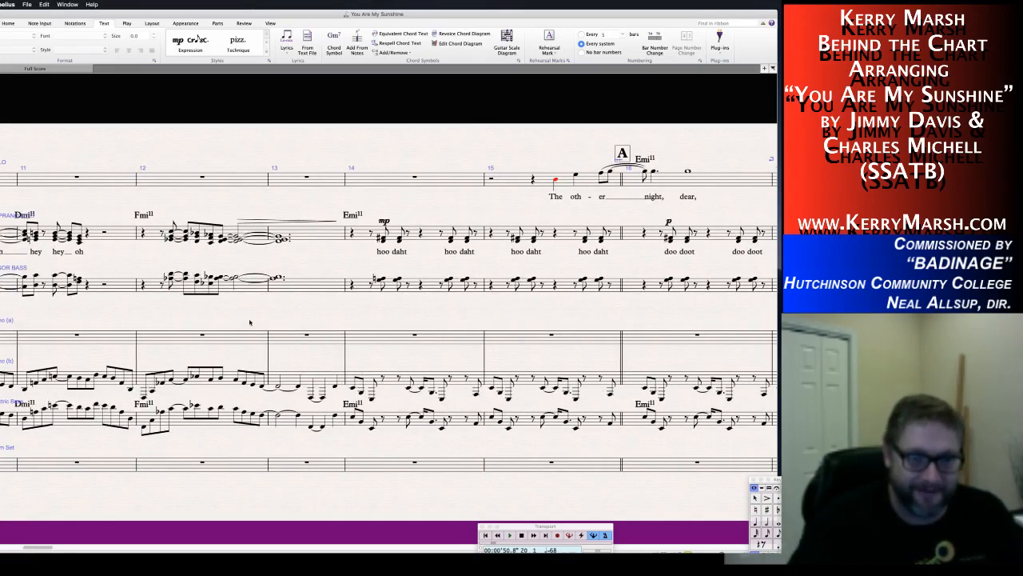
{"action": "scroll", "coordinate": [312, 194], "scroll_direction": "left", "scroll_amount": 3}
{"action": "scroll", "coordinate": [312, 193], "scroll_direction": "left", "scroll_amount": 1}
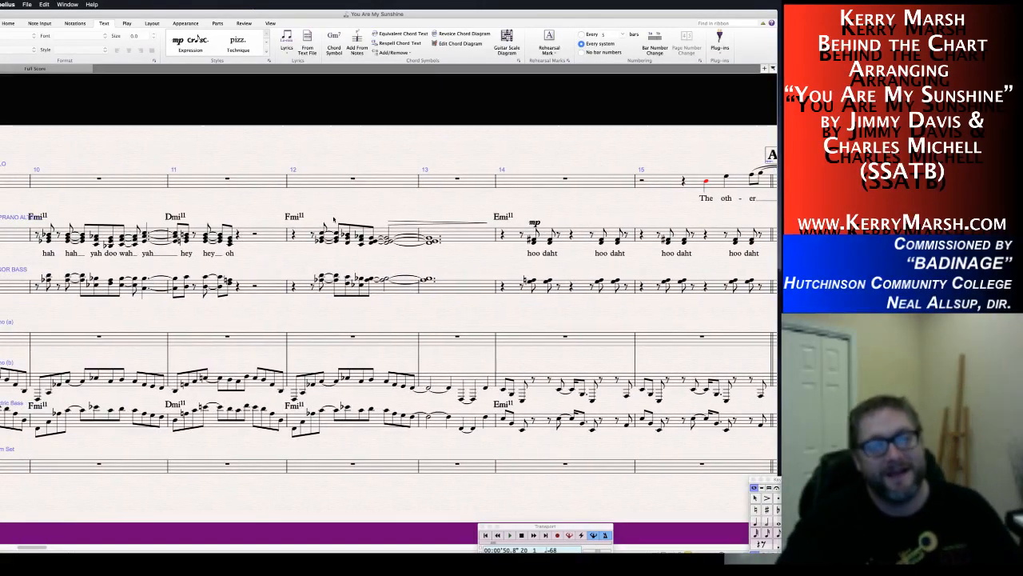
{"action": "left_click", "coordinate": [317, 222]}
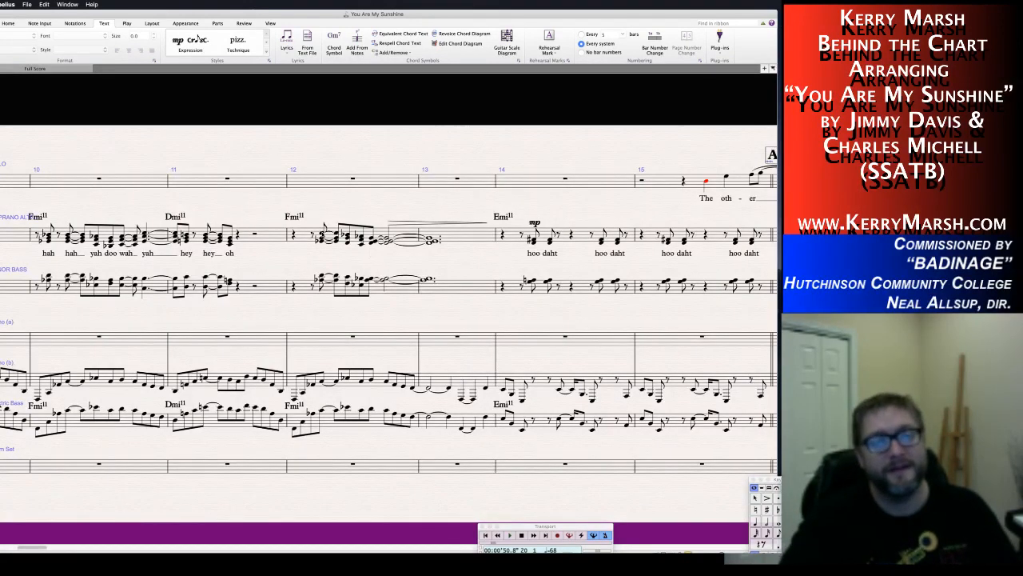
{"action": "key", "text": "super+l"}
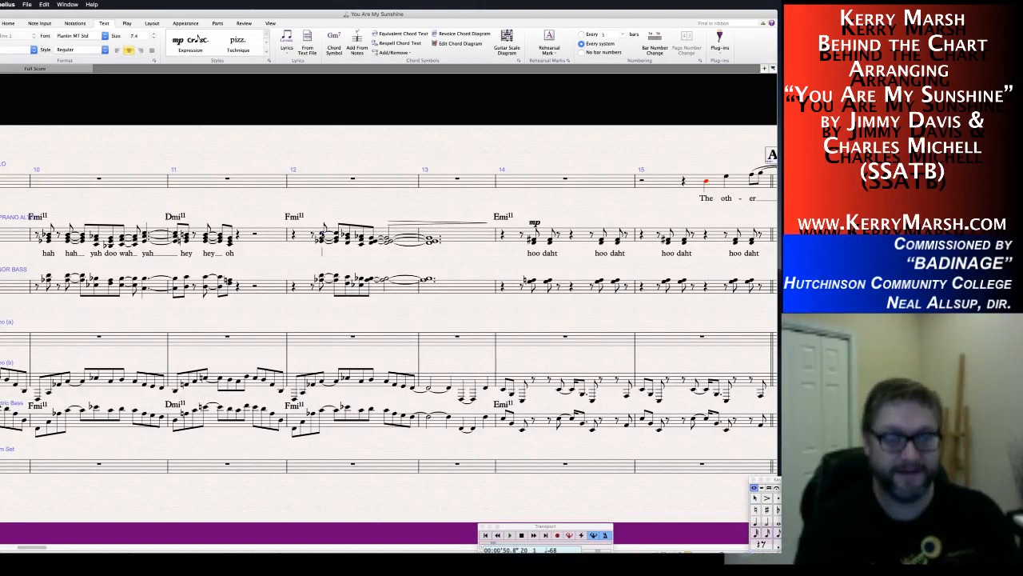
{"action": "type", "text": "hey "}
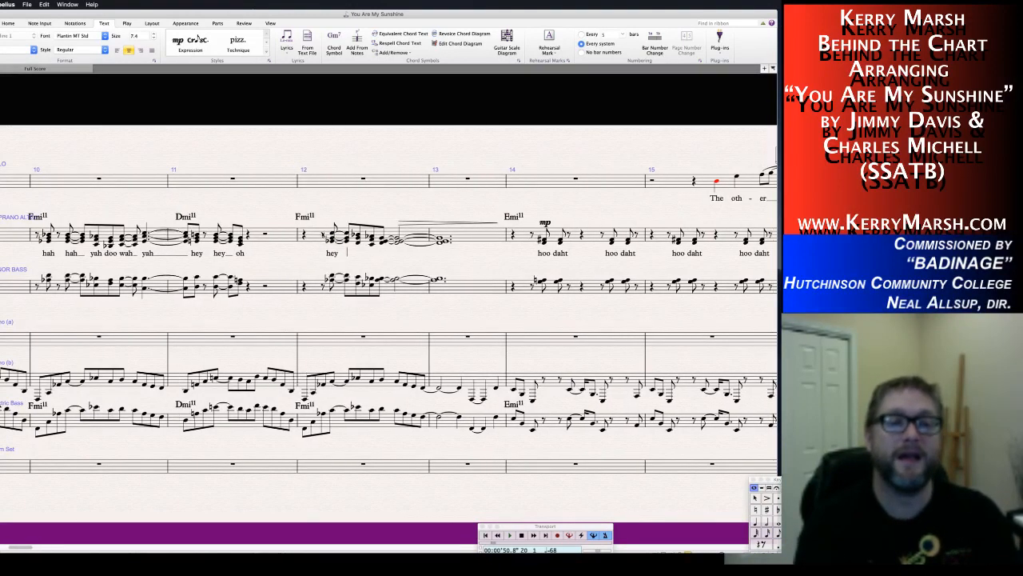
{"action": "type", "text": "__ yah "}
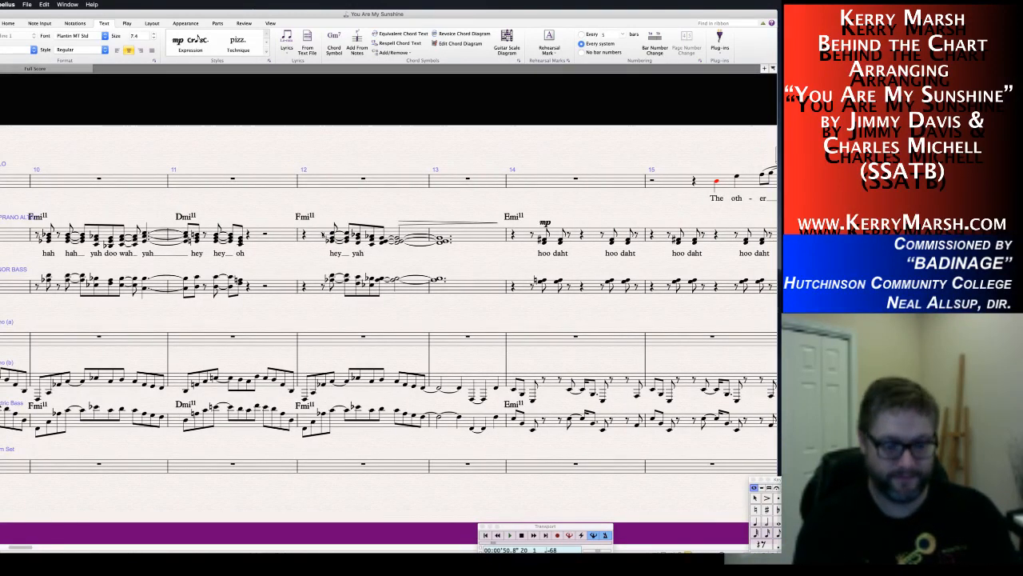
{"action": "type", "text": "buh"}
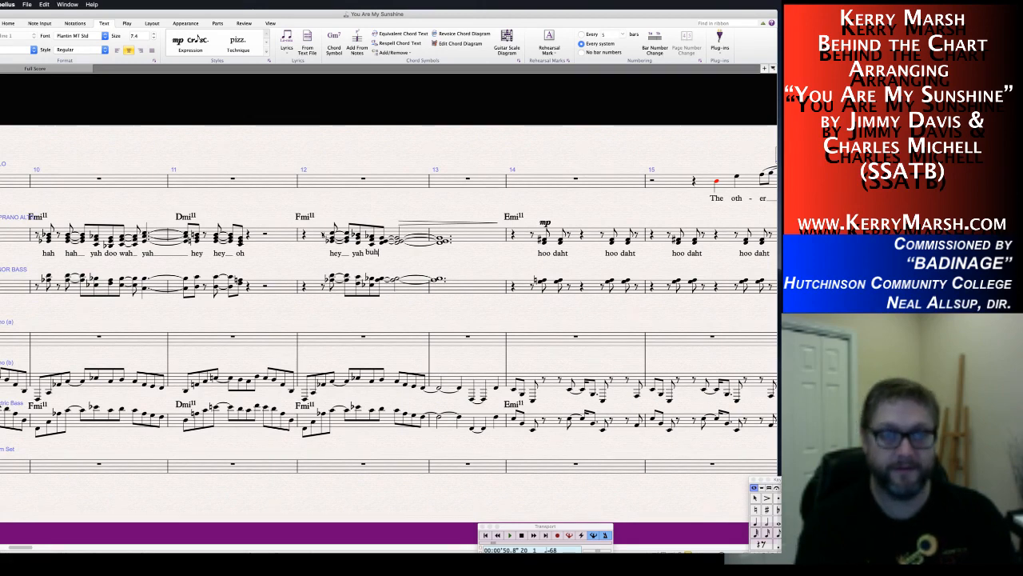
{"action": "type", "text": " dah"}
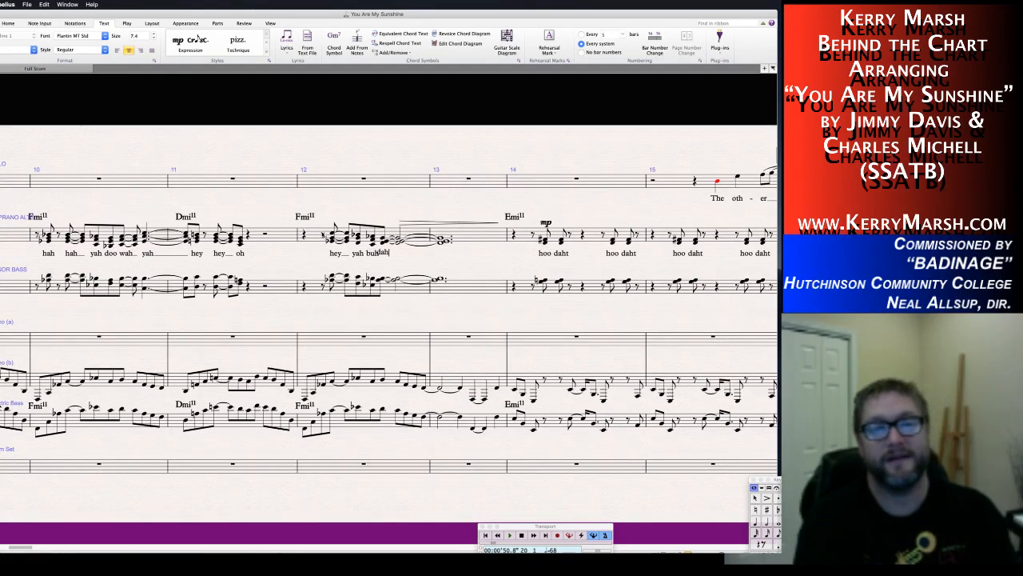
{"action": "type", "text": "___"}
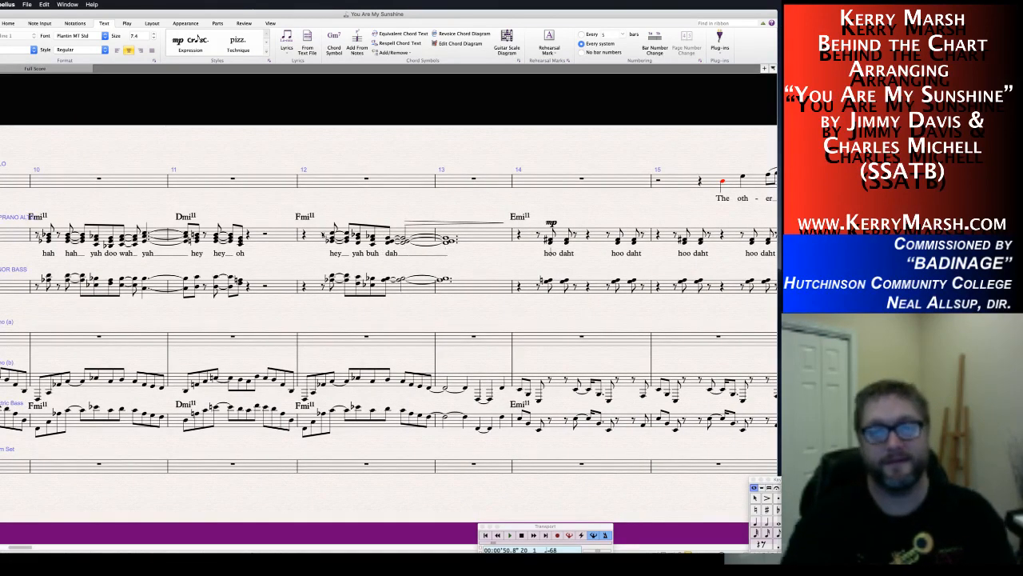
{"action": "key", "text": "Escape"}
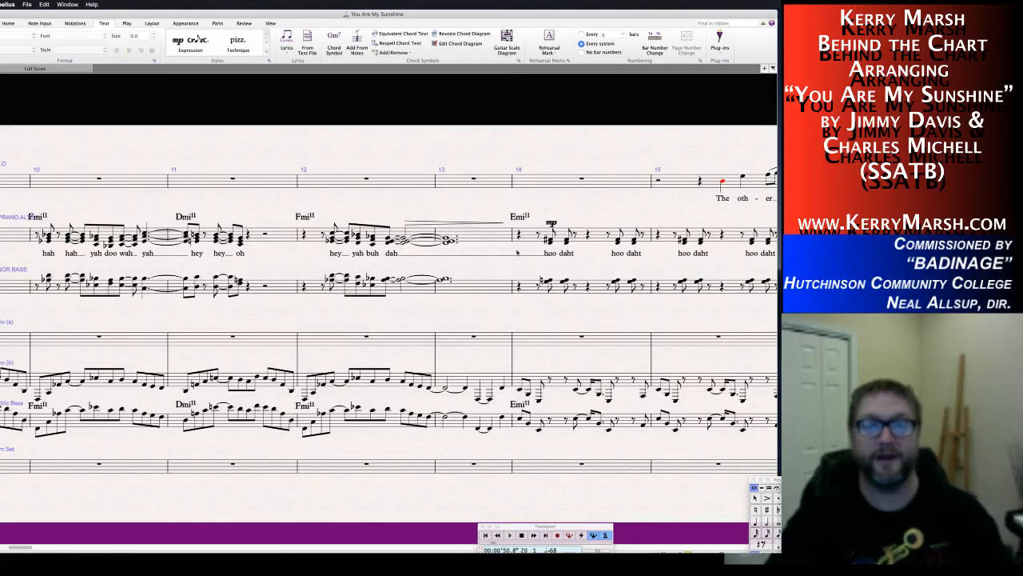
Shorten the extender line after the Soprano Alto lyric "dah" so it ends within bar 13.
{"action": "left_click", "coordinate": [537, 252]}
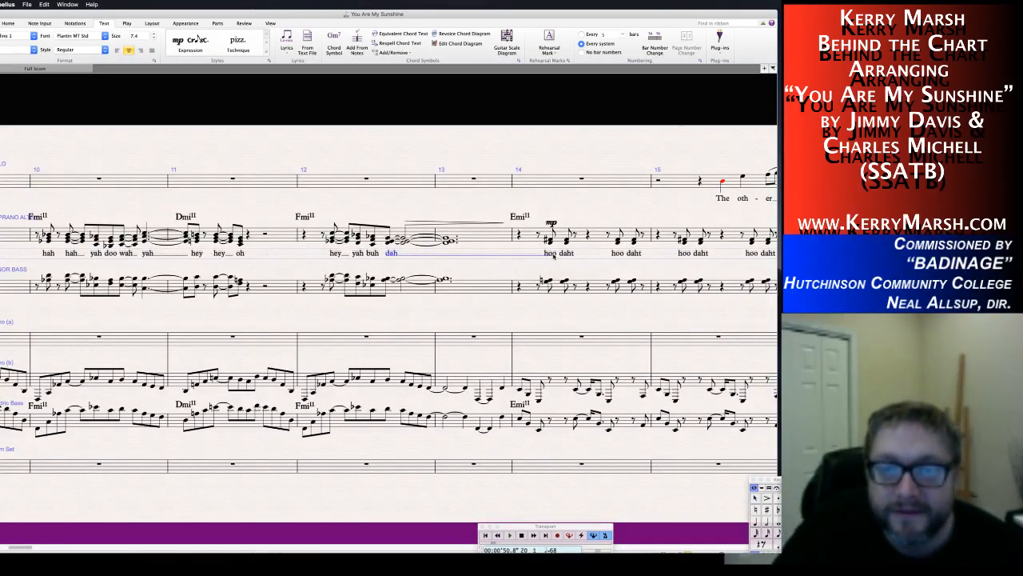
{"action": "left_click_drag", "start_coordinate": [553, 256], "coordinate": [470, 263]}
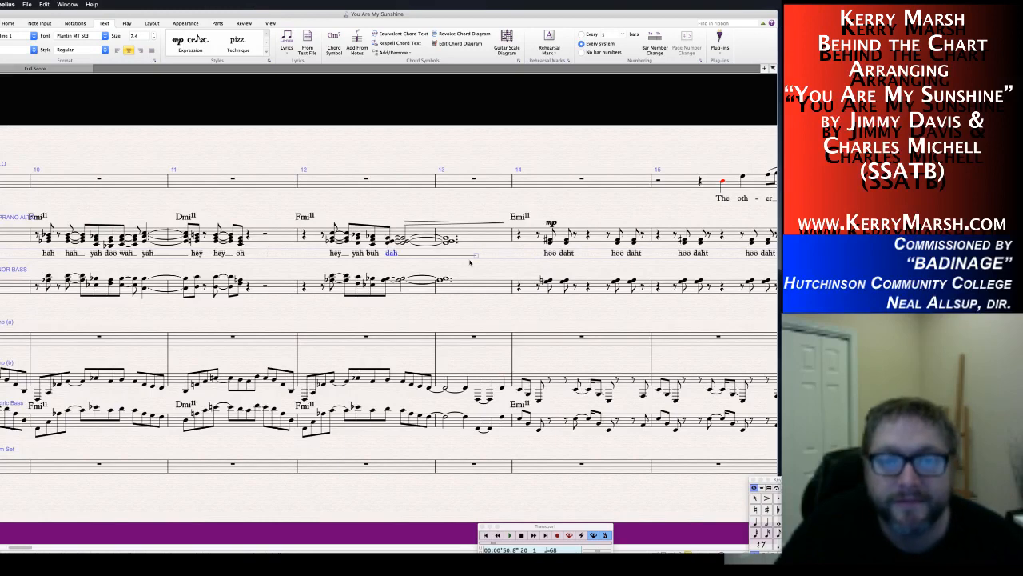
{"action": "key", "text": "Escape"}
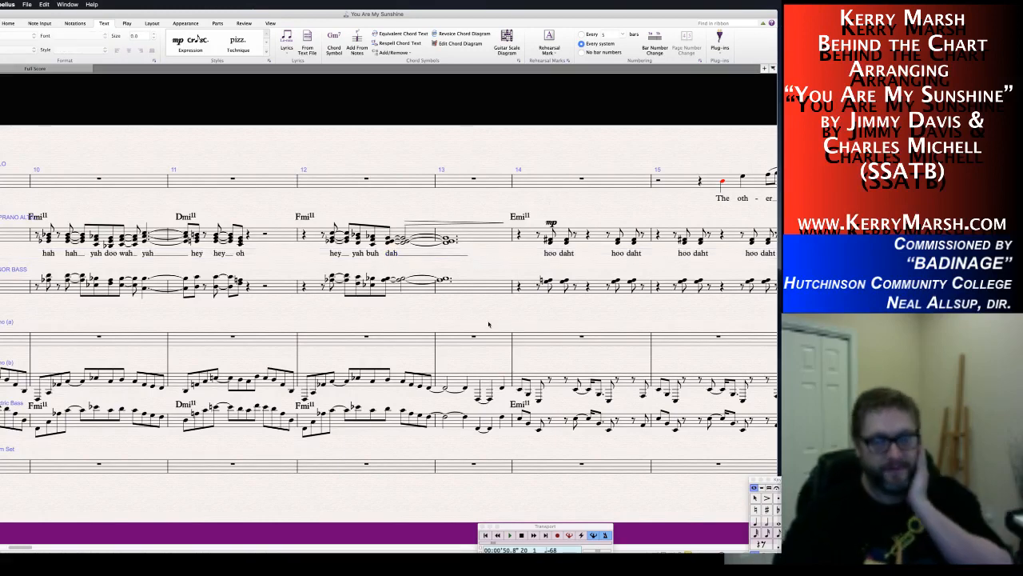
Examine the arrangement from the opening bars through rehearsal mark A, comparing the vocal, piano and bass parts.
{"action": "scroll", "coordinate": [489, 324], "scroll_direction": "right", "scroll_amount": 5}
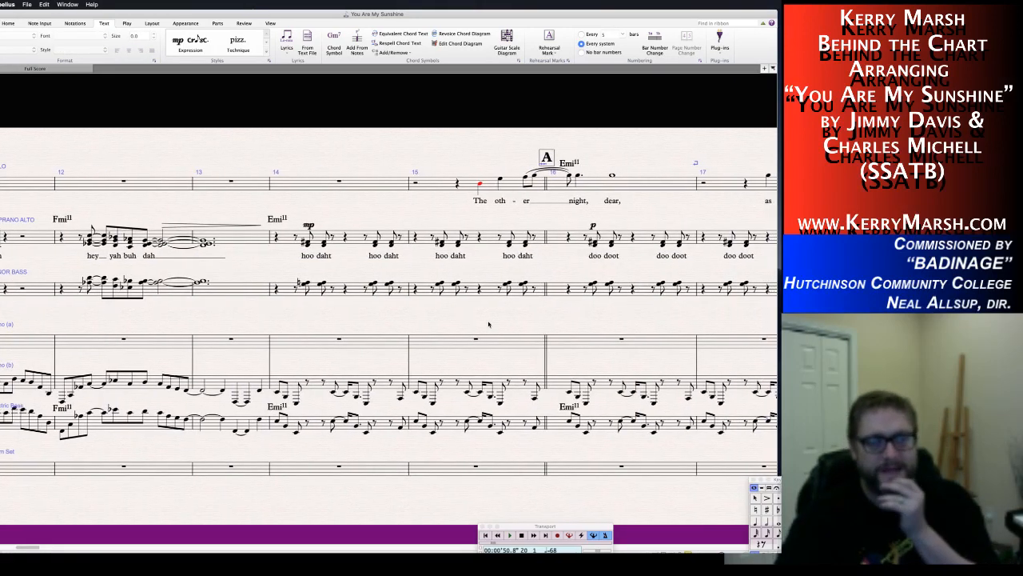
{"action": "scroll", "coordinate": [489, 323], "scroll_direction": "right", "scroll_amount": 4}
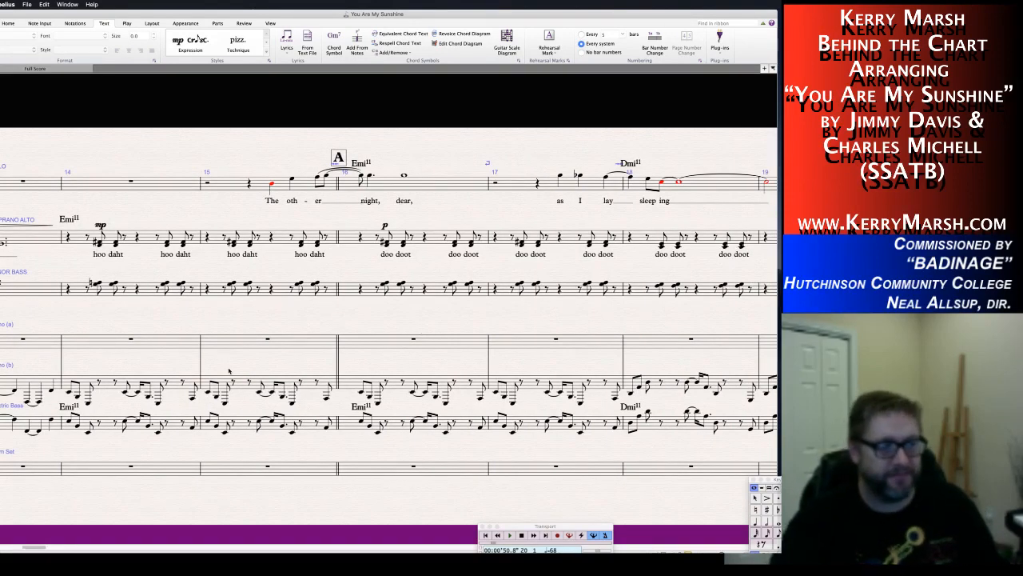
{"action": "scroll", "coordinate": [234, 436], "scroll_direction": "left", "scroll_amount": 10}
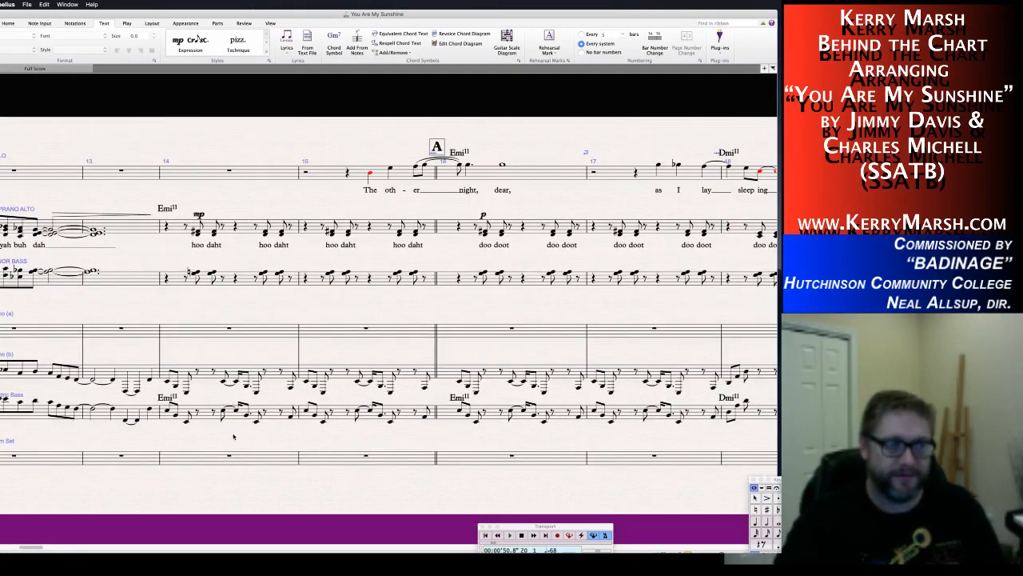
{"action": "scroll", "coordinate": [234, 436], "scroll_direction": "left", "scroll_amount": 10}
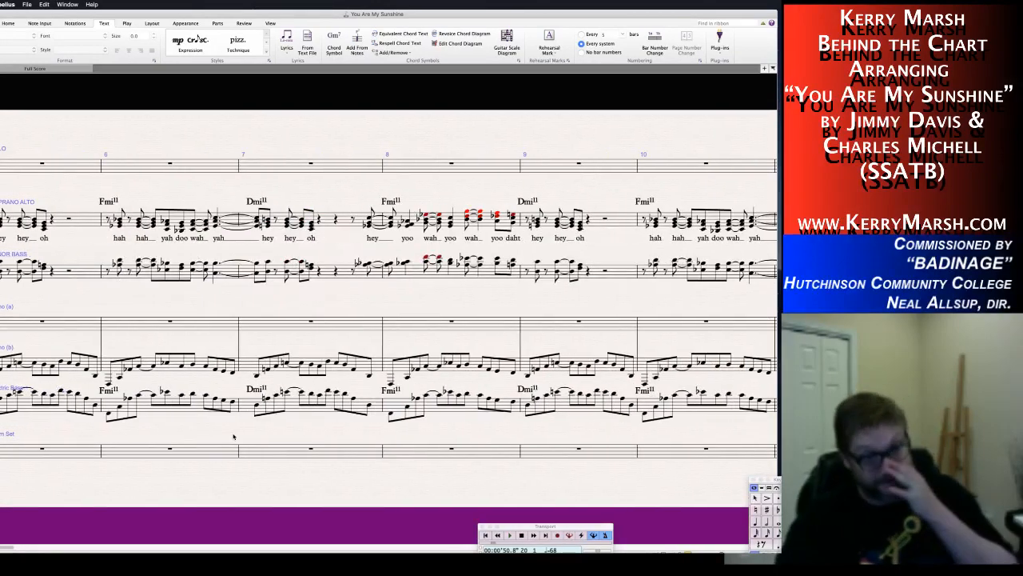
{"action": "scroll", "coordinate": [233, 435], "scroll_direction": "left", "scroll_amount": 12}
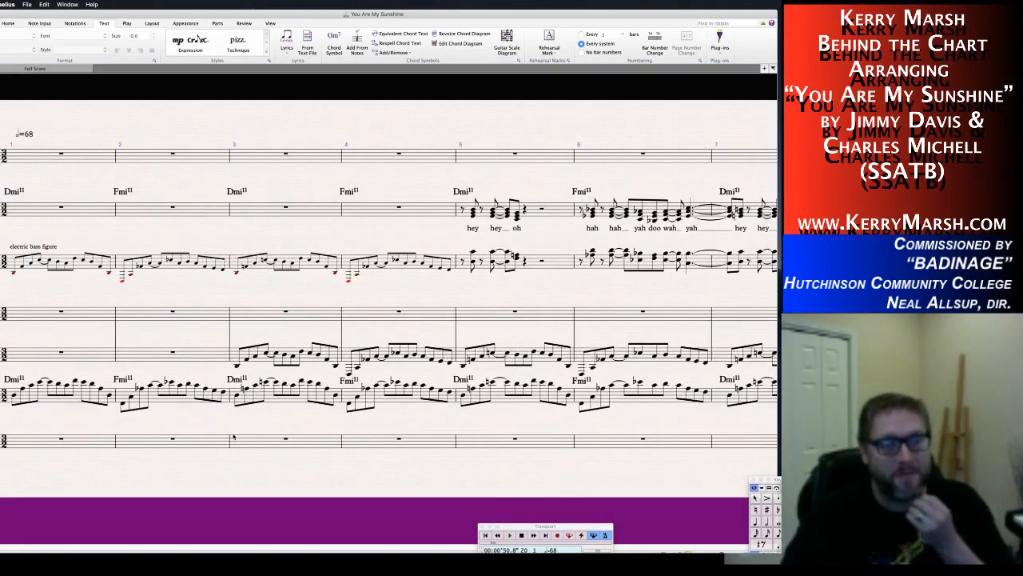
{"action": "scroll", "coordinate": [233, 436], "scroll_direction": "right", "scroll_amount": 15}
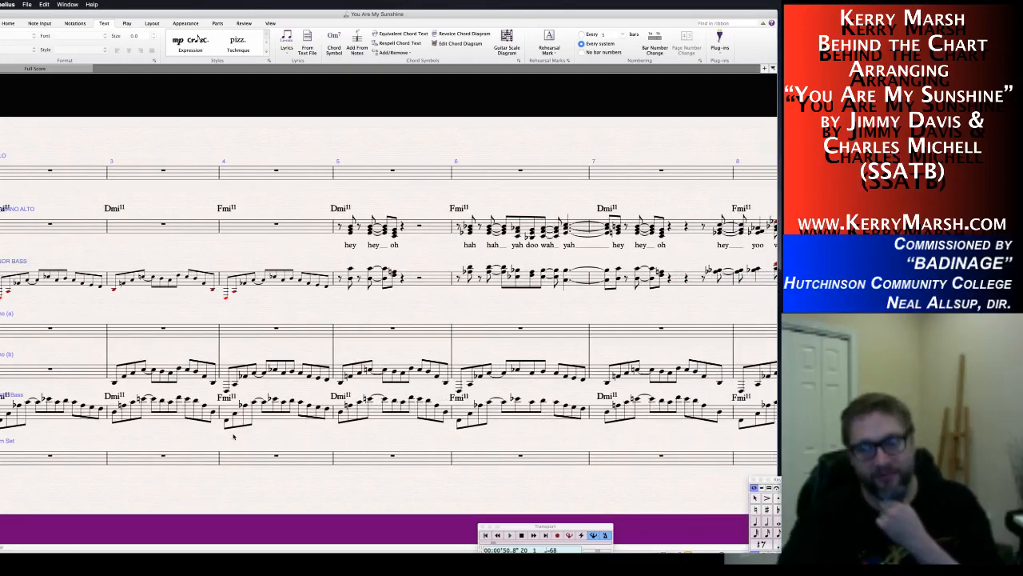
{"action": "scroll", "coordinate": [344, 444], "scroll_direction": "right", "scroll_amount": 12}
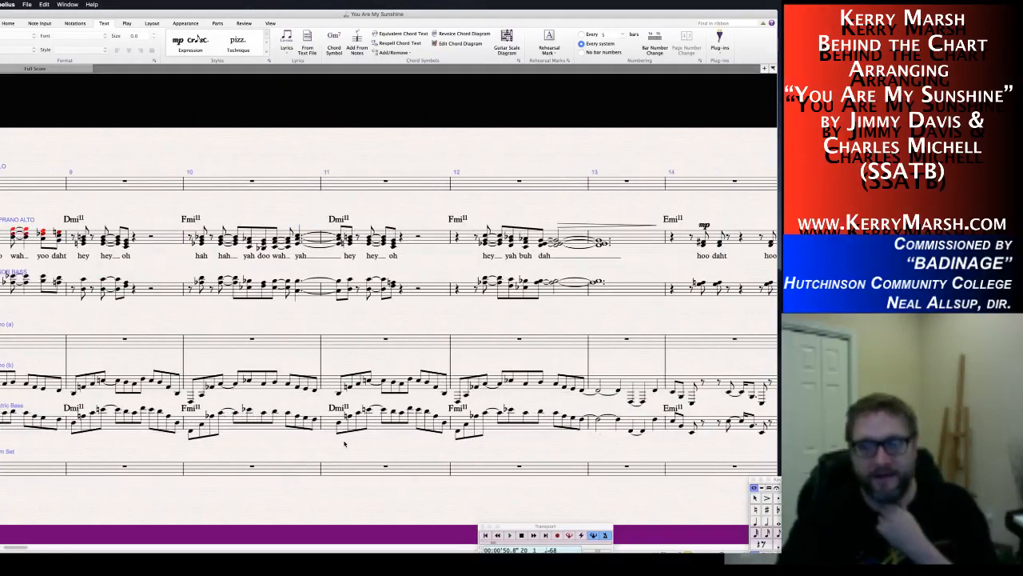
{"action": "scroll", "coordinate": [345, 444], "scroll_direction": "right", "scroll_amount": 8}
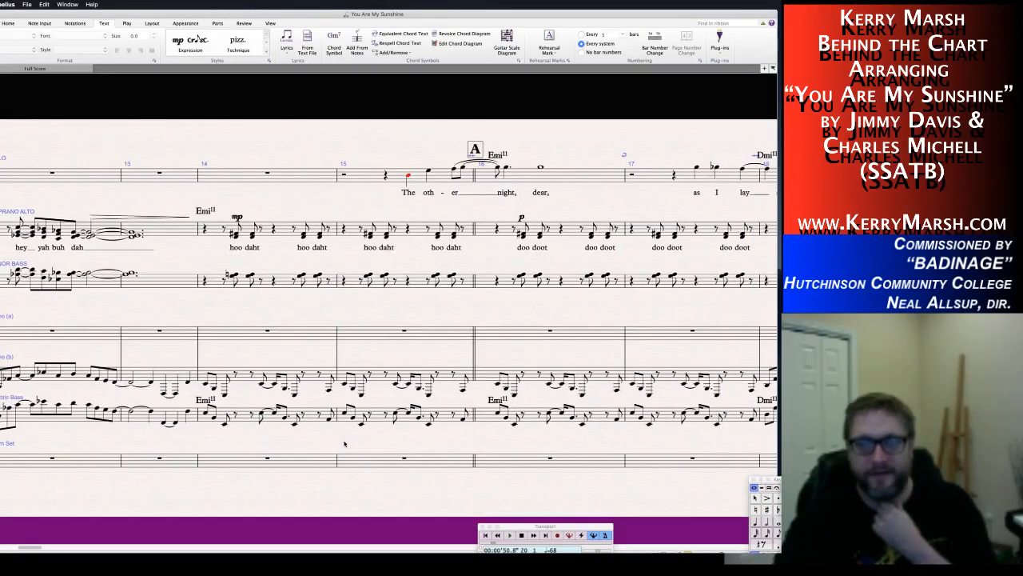
Start the Electric Bass line in bar 20 with a short D on the first beat.
{"action": "scroll", "coordinate": [344, 444], "scroll_direction": "right", "scroll_amount": 12}
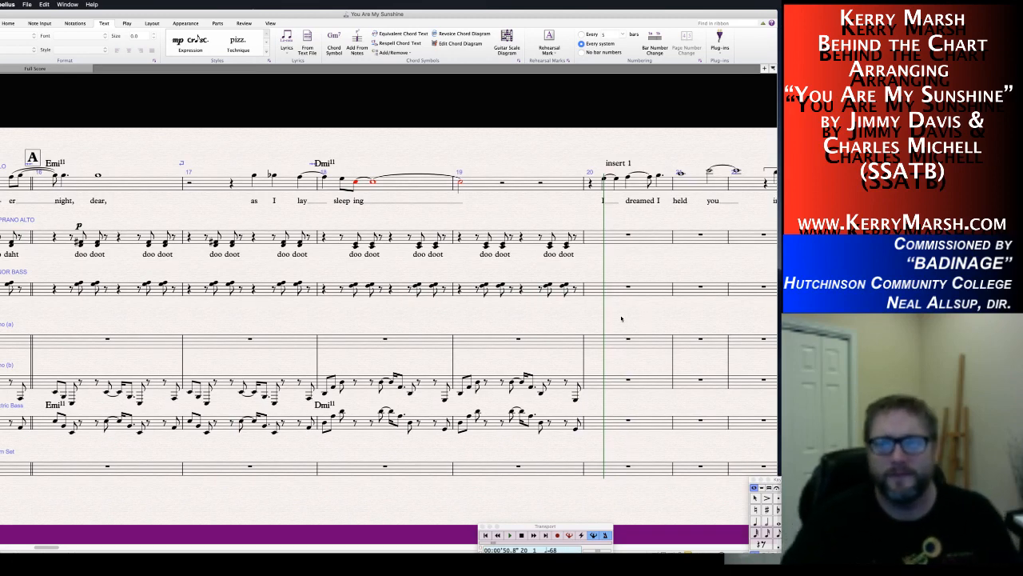
{"action": "scroll", "coordinate": [615, 322], "scroll_direction": "right", "scroll_amount": 9}
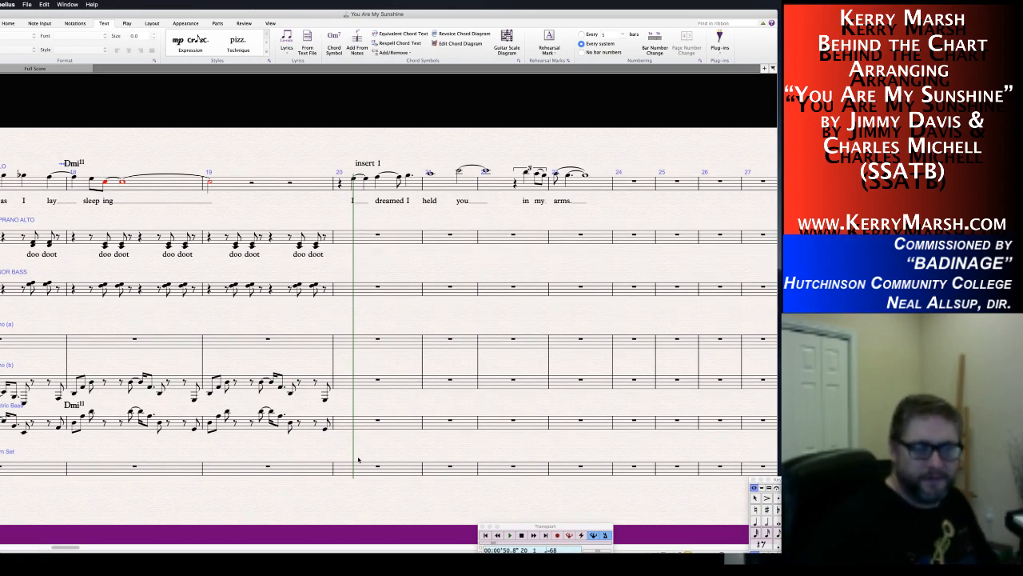
{"action": "left_click", "coordinate": [326, 429]}
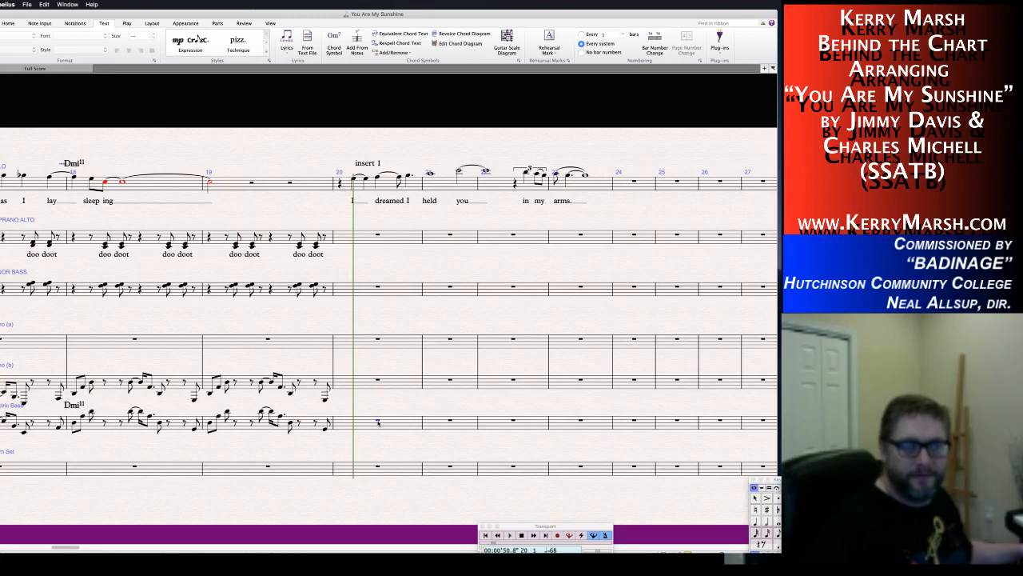
{"action": "key", "text": "d"}
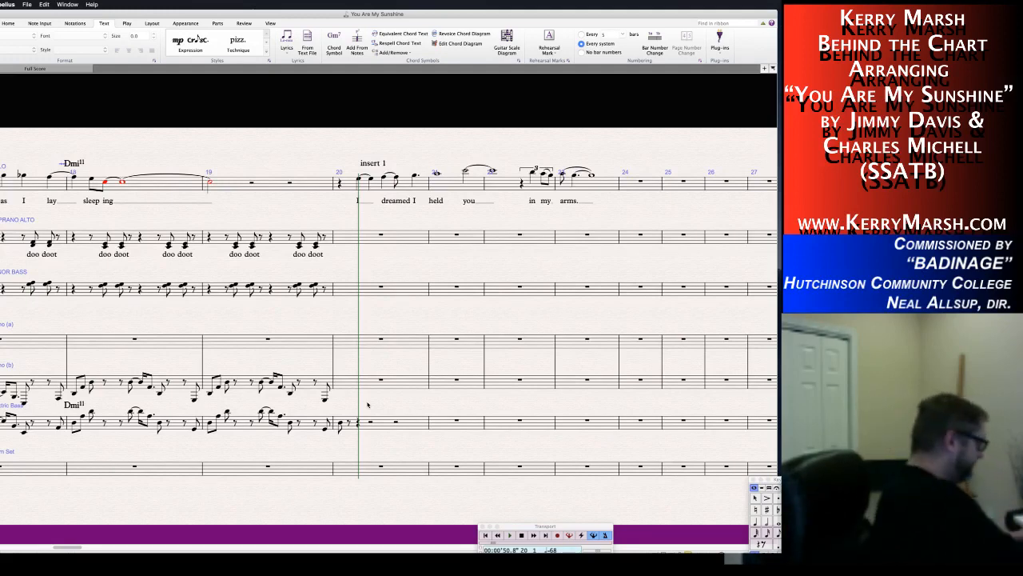
{"action": "left_click", "coordinate": [346, 244]}
{"action": "left_click", "coordinate": [347, 335]}
{"action": "key", "text": "Escape"}
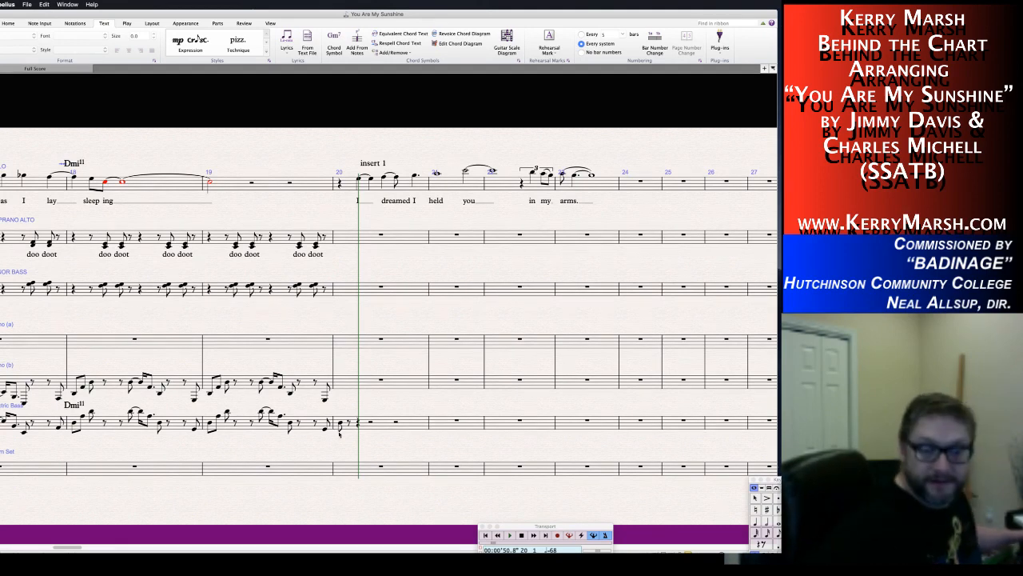
Add two tied quarter notes in the Electric Bass after the opening D of bar 20, raising the pitch by an octave.
{"action": "left_click", "coordinate": [357, 424]}
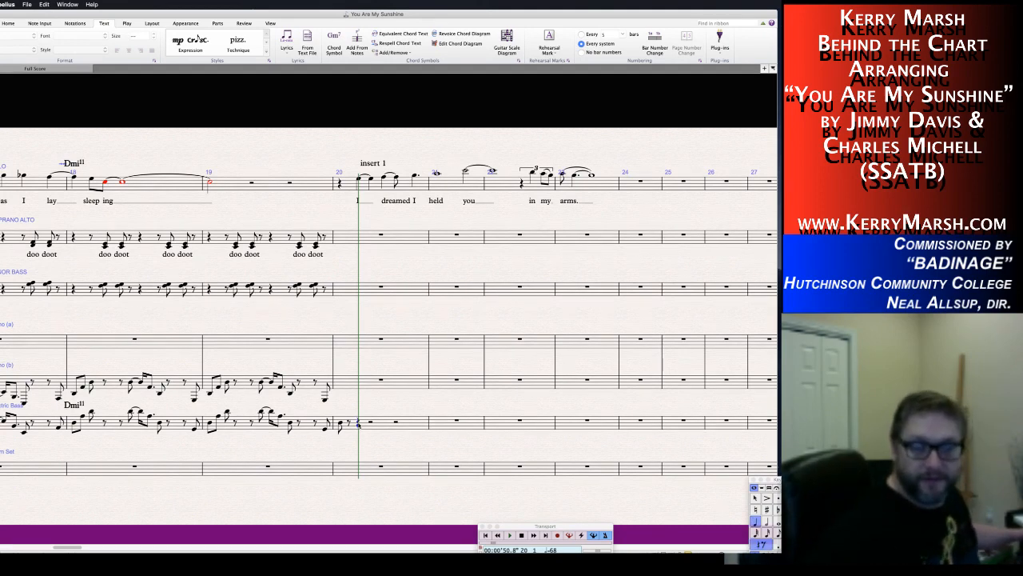
{"action": "key", "text": "c"}
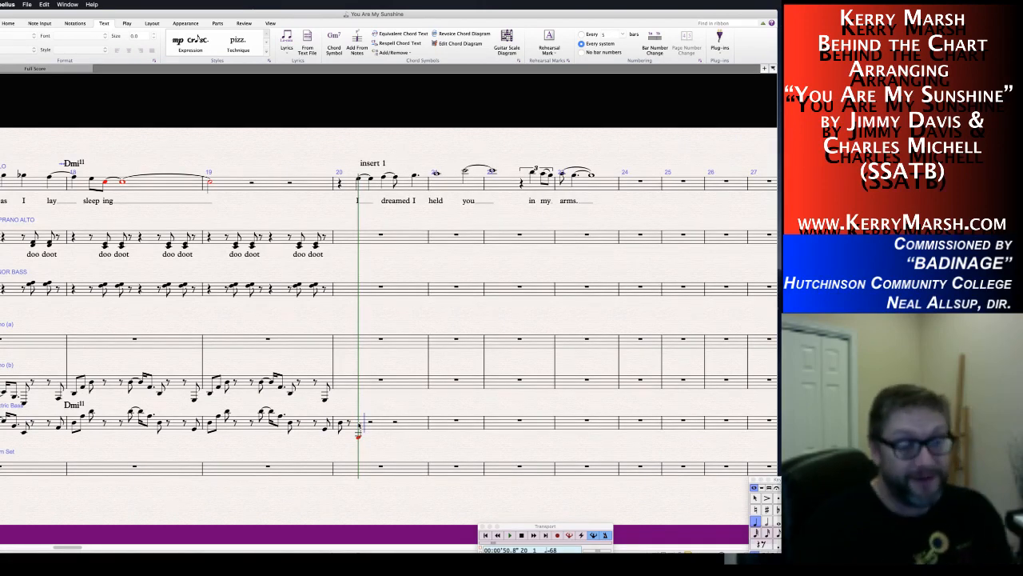
{"action": "key", "text": "super+Up"}
{"action": "key", "text": "KP_Enter"}
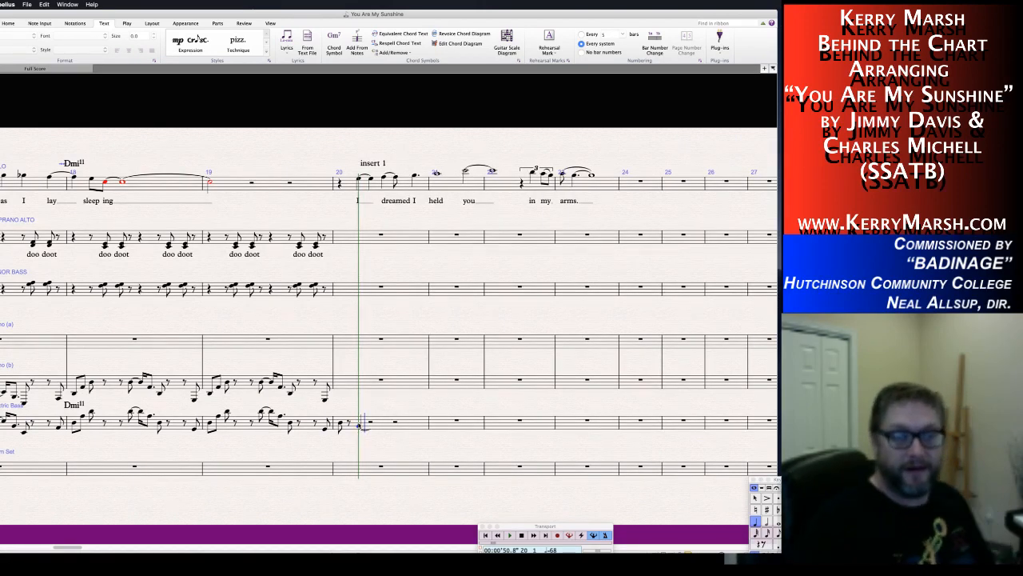
{"action": "key", "text": "Right"}
{"action": "key", "text": "KP_4"}
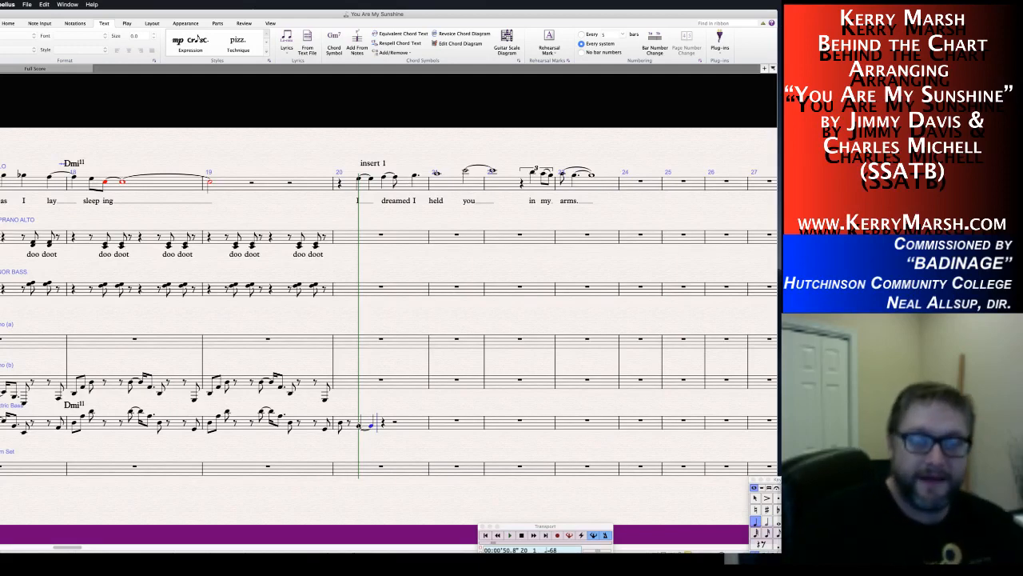
{"action": "key", "text": "Escape"}
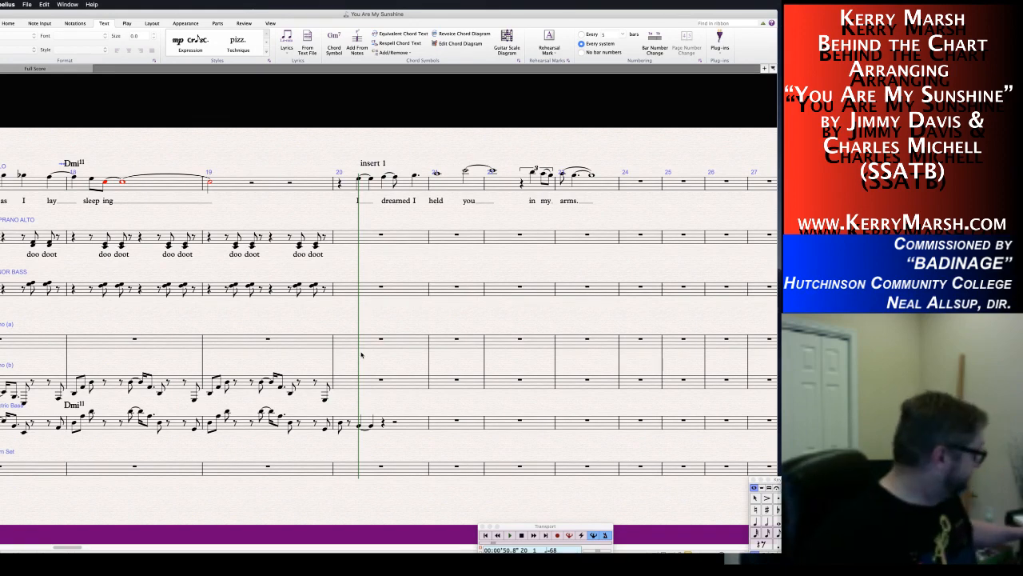
Continue the Electric Bass in bar 20 with a quarter-note F sharp tied to an eighth note.
{"action": "left_click", "coordinate": [383, 423]}
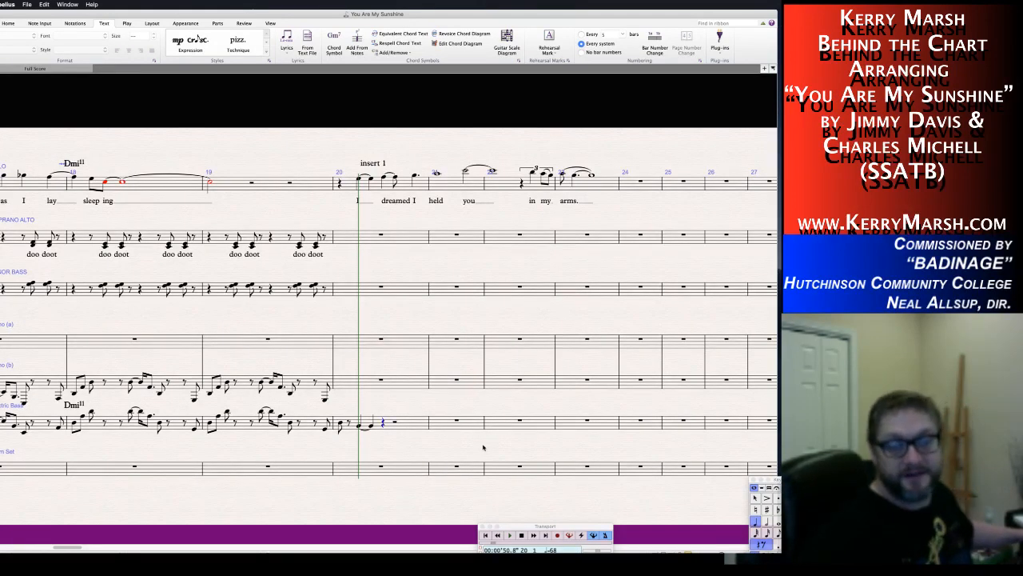
{"action": "key", "text": "f"}
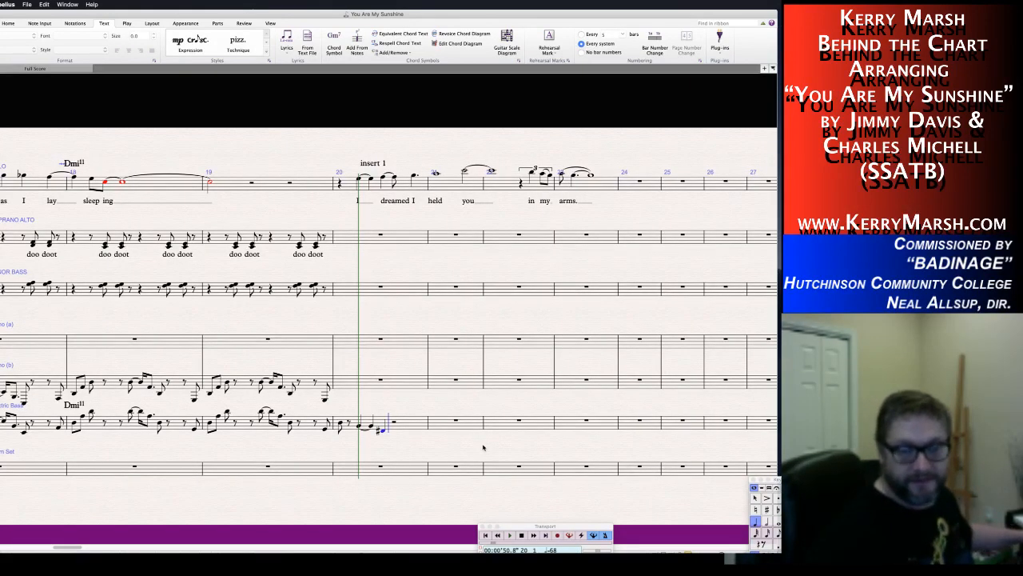
{"action": "key", "text": "KP_Enter"}
{"action": "key", "text": "KP_3"}
{"action": "key", "text": "f"}
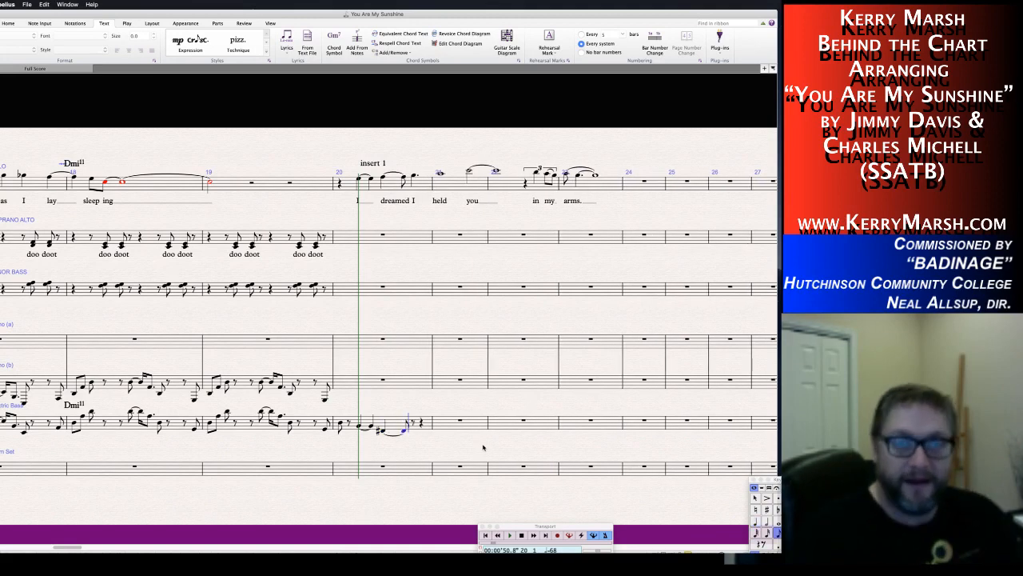
{"action": "key", "text": "Escape"}
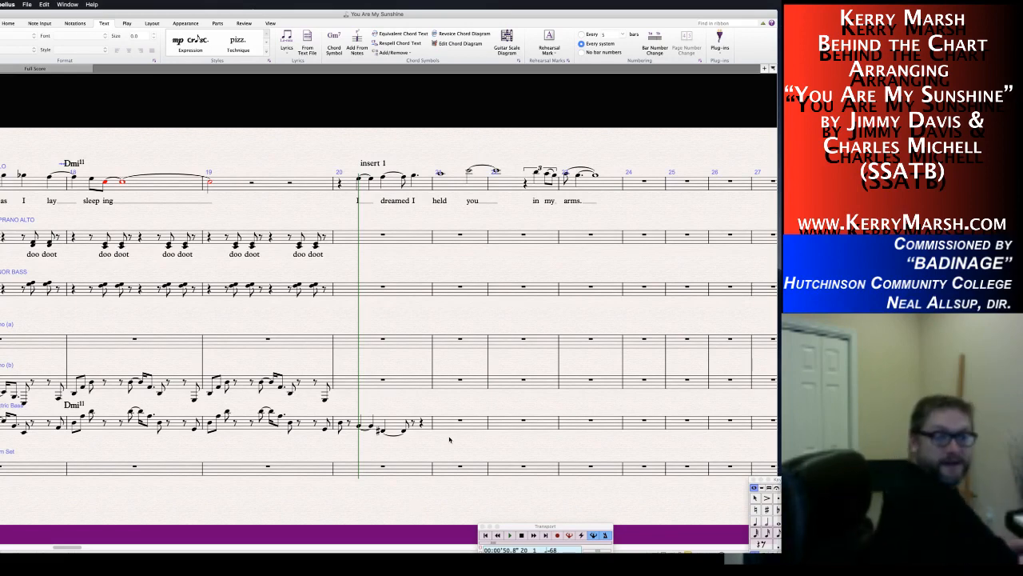
{"action": "left_click", "coordinate": [424, 382]}
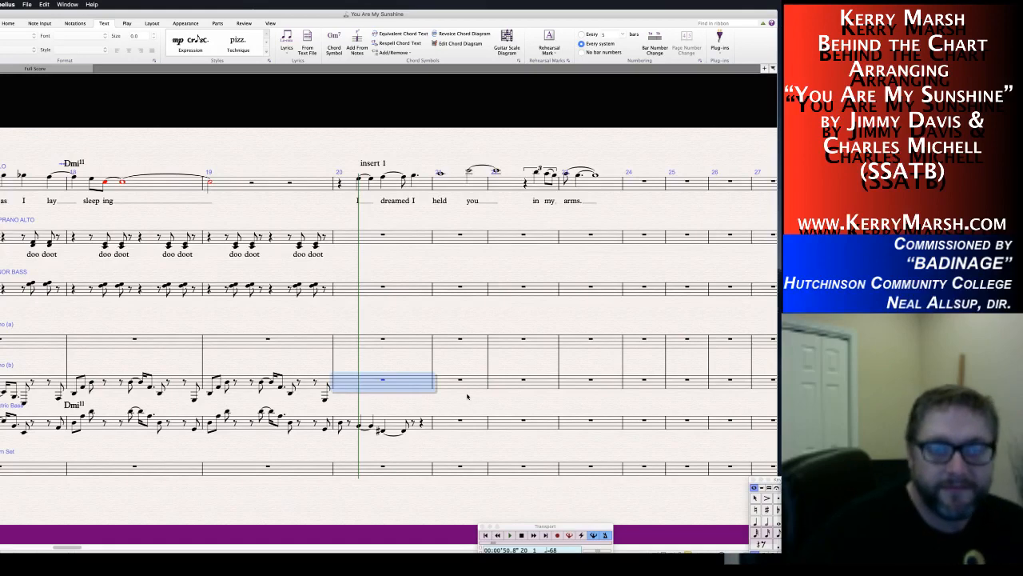
{"action": "key", "text": "Escape"}
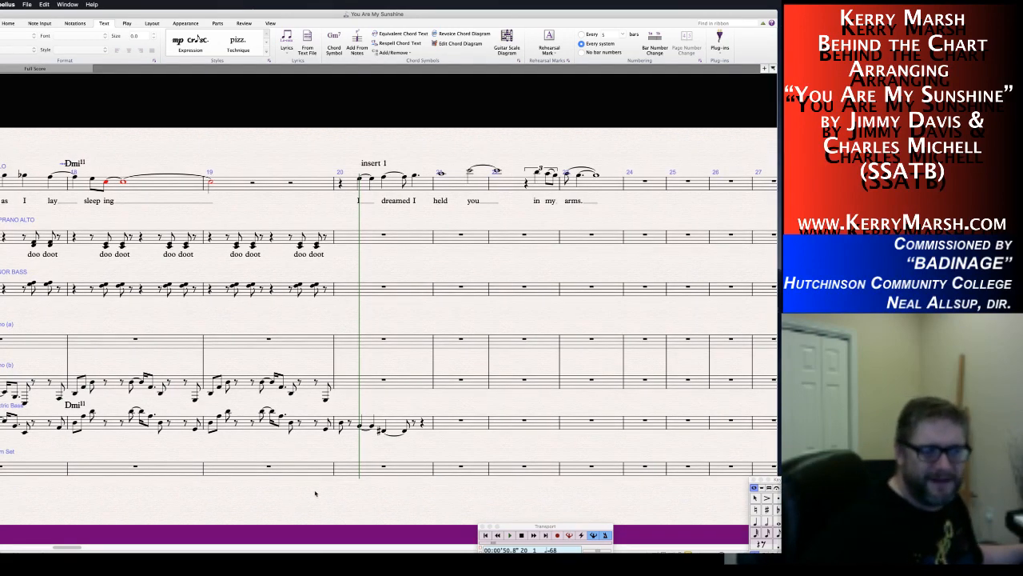
Enter a held note at the start of bar 21 in the Electric Bass.
{"action": "scroll", "coordinate": [315, 493], "scroll_direction": "left", "scroll_amount": 10}
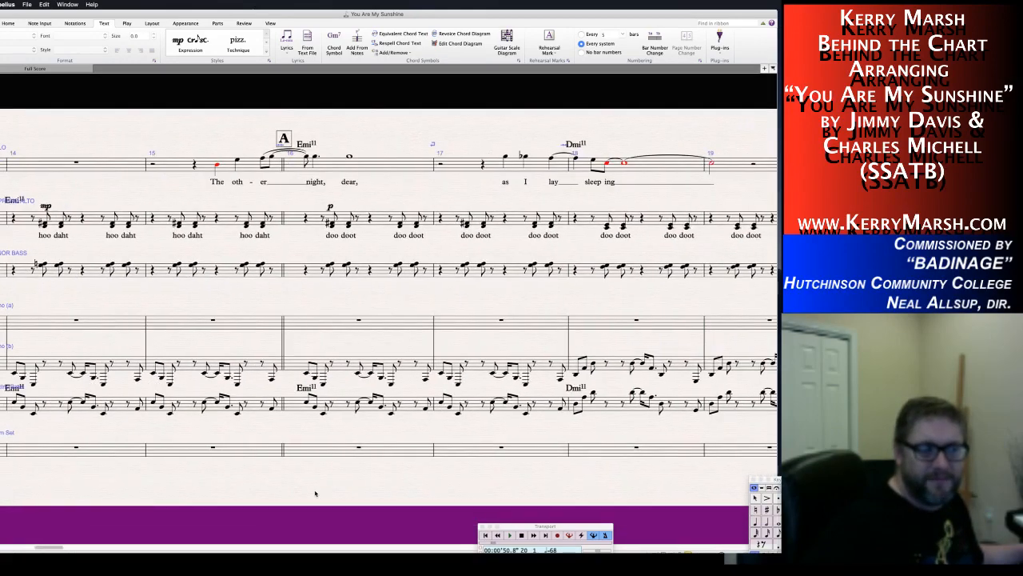
{"action": "scroll", "coordinate": [315, 494], "scroll_direction": "left", "scroll_amount": 10}
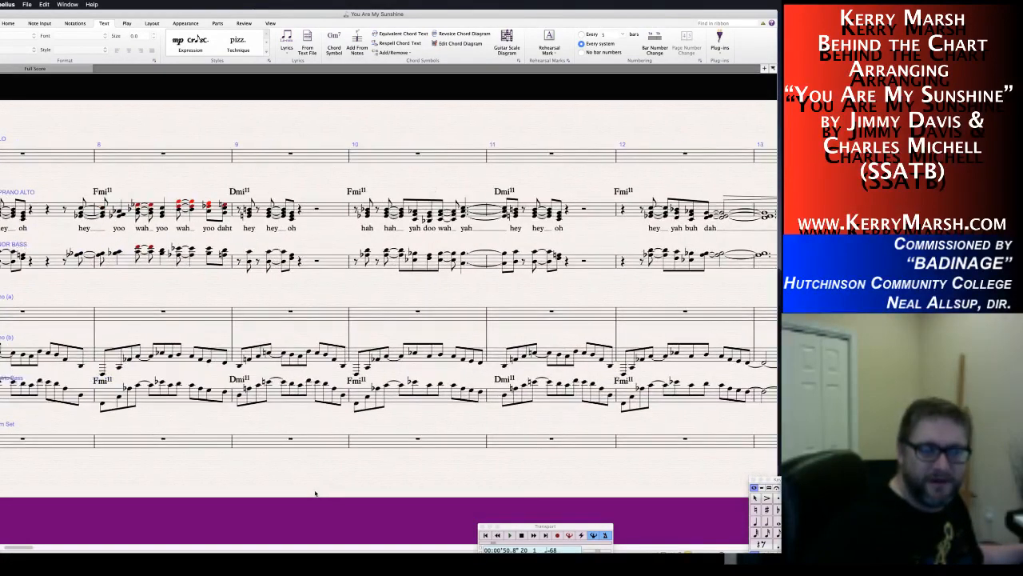
{"action": "scroll", "coordinate": [315, 493], "scroll_direction": "right", "scroll_amount": 10}
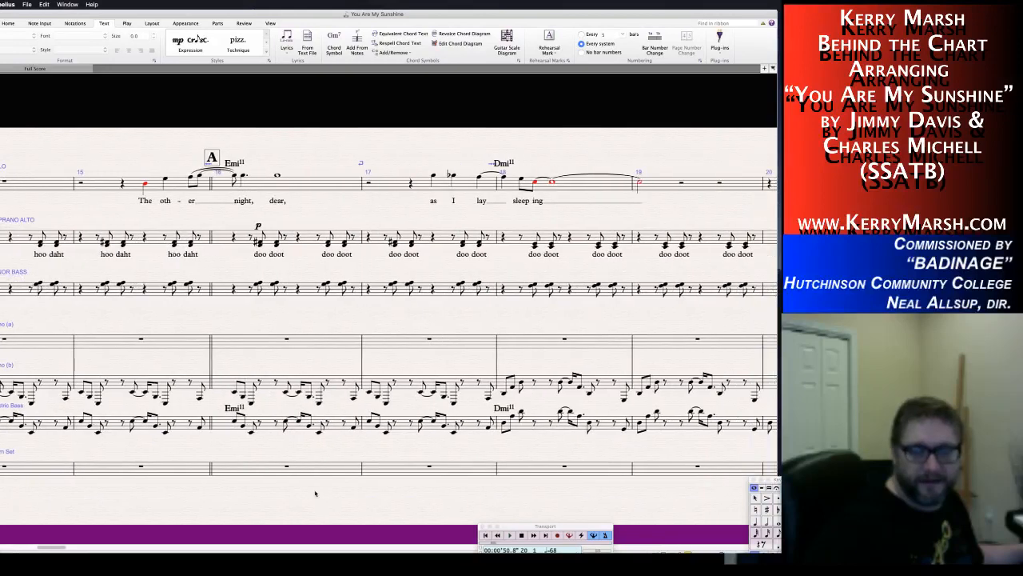
{"action": "scroll", "coordinate": [315, 493], "scroll_direction": "right", "scroll_amount": 10}
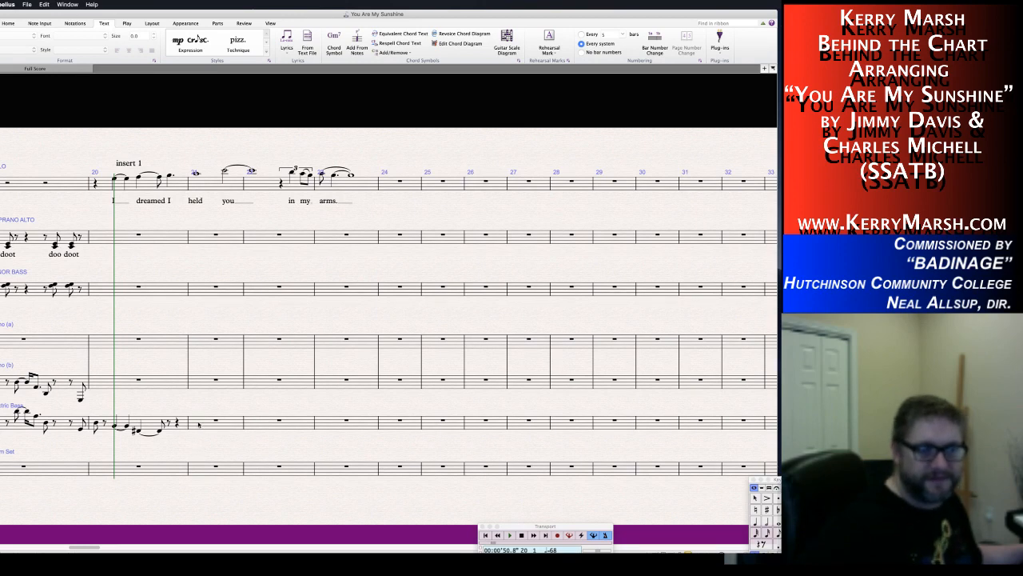
{"action": "left_click", "coordinate": [198, 425]}
{"action": "key", "text": "n"}
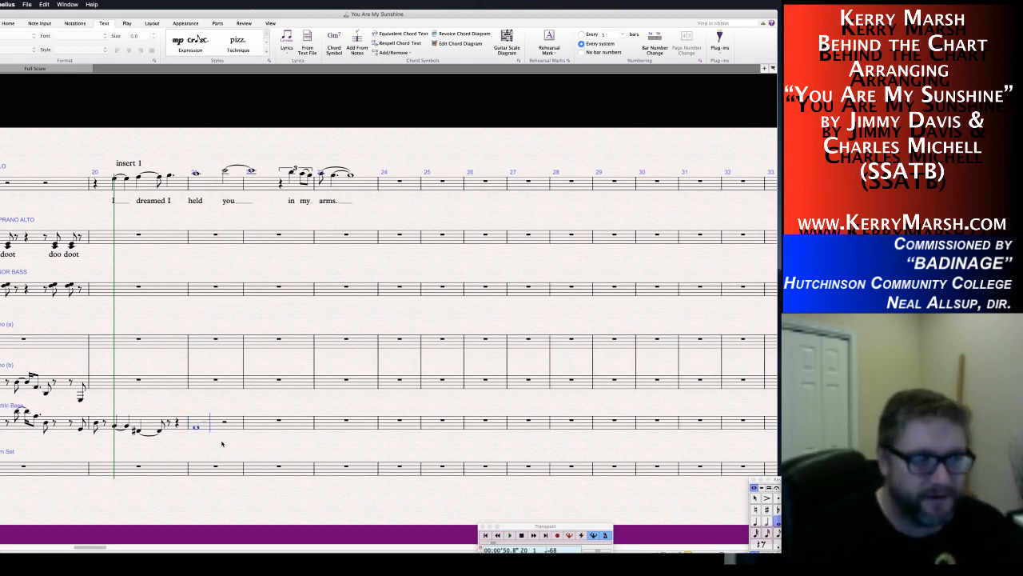
{"action": "key", "text": "Escape"}
{"action": "left_click", "coordinate": [226, 427]}
{"action": "left_click", "coordinate": [227, 454]}
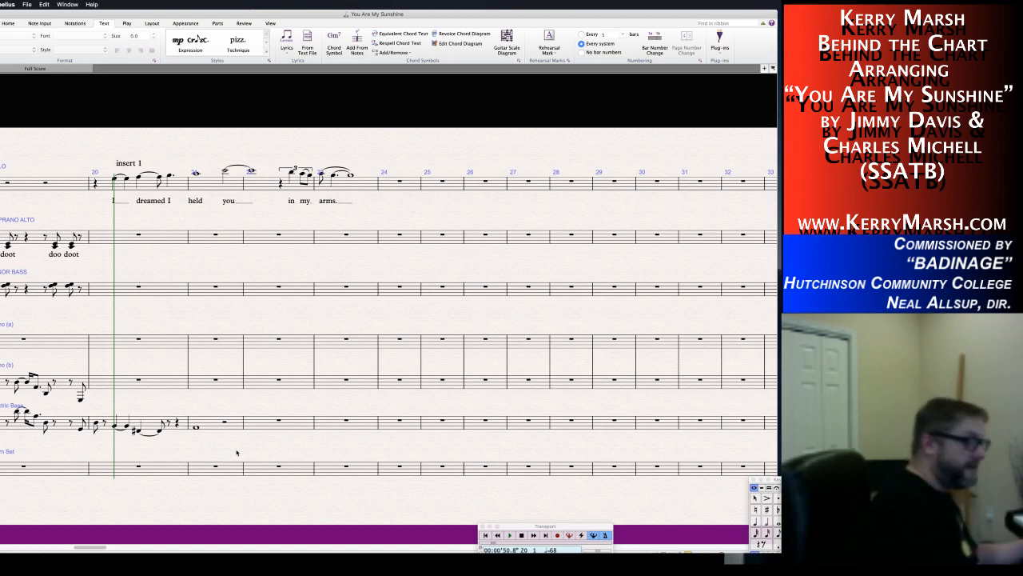
{"action": "left_click", "coordinate": [184, 285]}
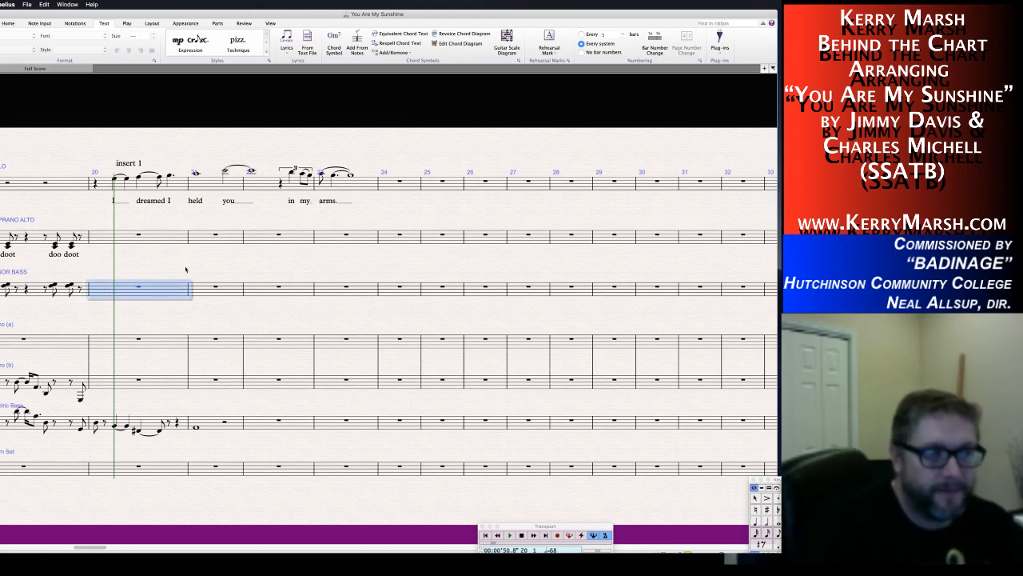
{"action": "key", "text": "Escape"}
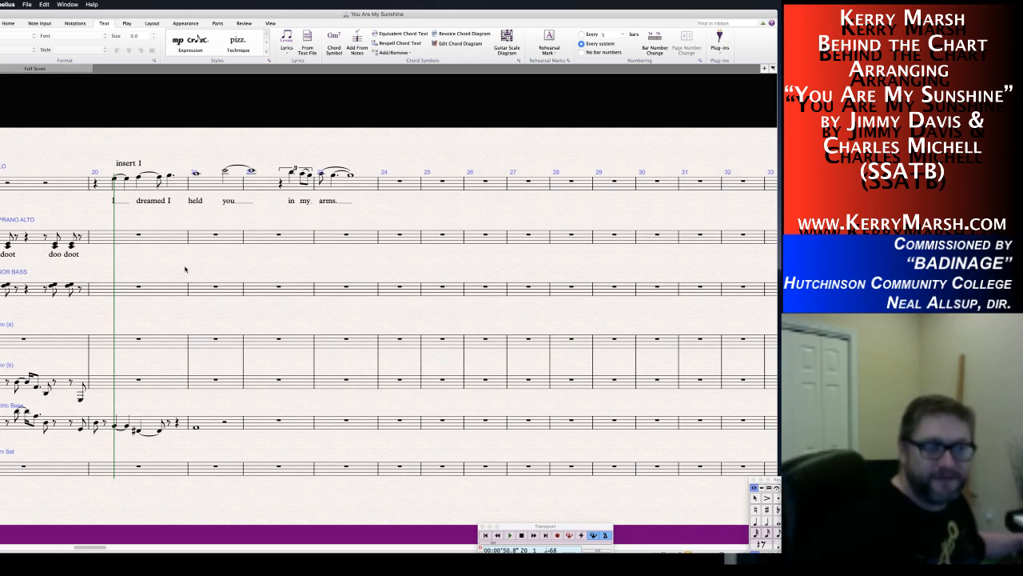
Fill the end of bar 20 in the Electric Bass with a dotted quarter-note G sharp after the tied F sharp.
{"action": "left_click", "coordinate": [169, 422]}
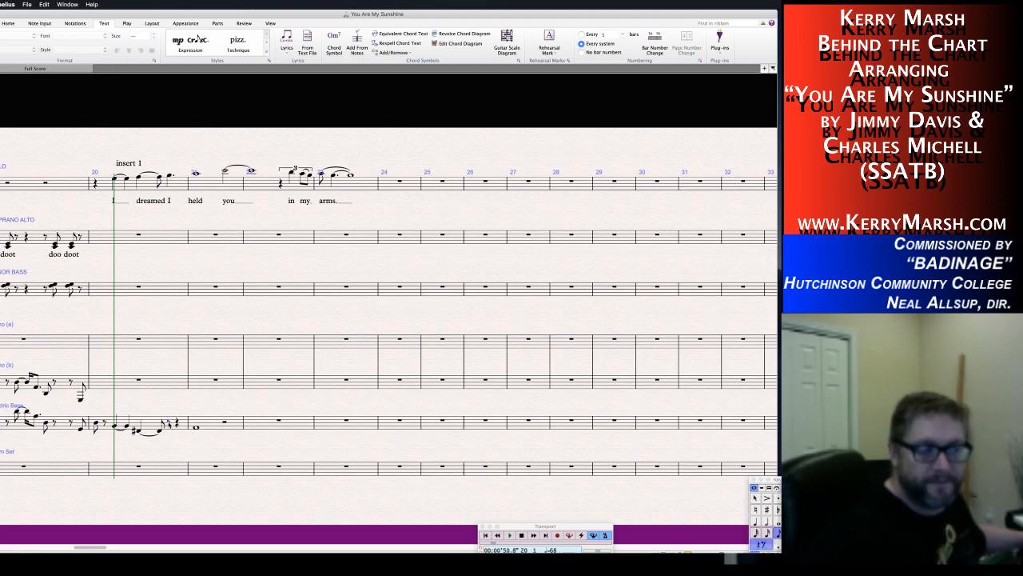
{"action": "key", "text": "4"}
{"action": "key", "text": "period"}
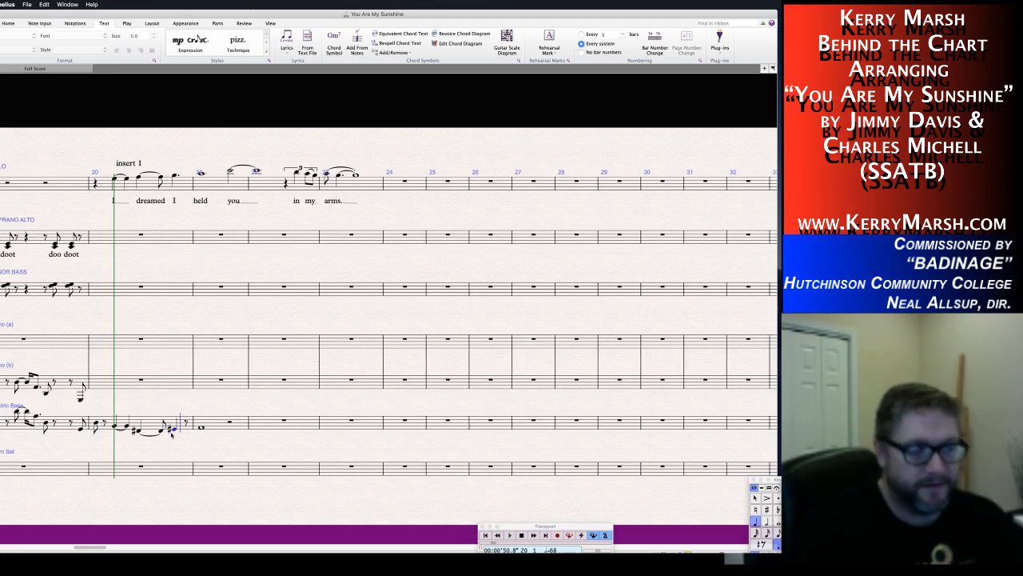
{"action": "key", "text": "8"}
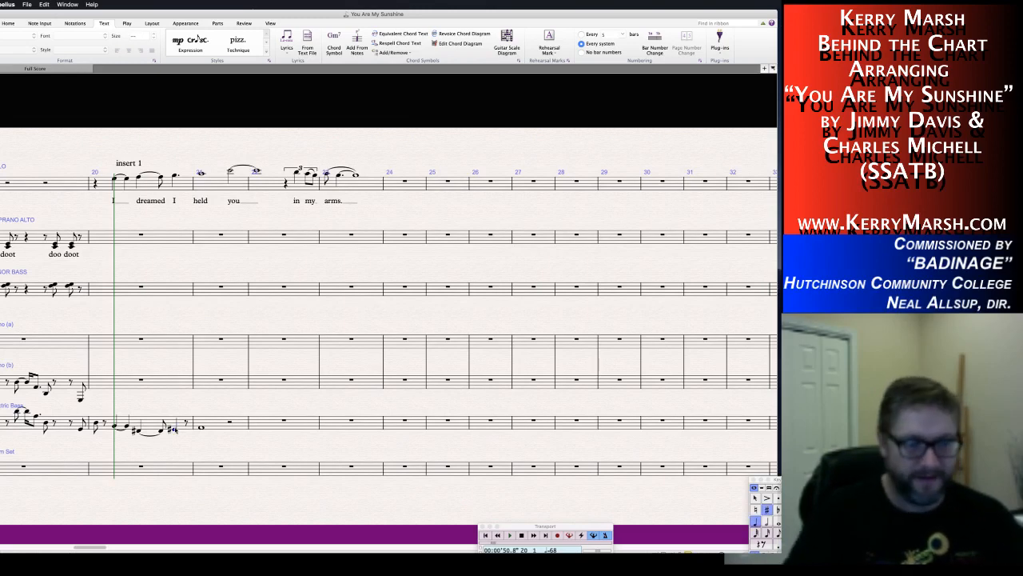
{"action": "key", "text": "period"}
{"action": "key", "text": "Escape"}
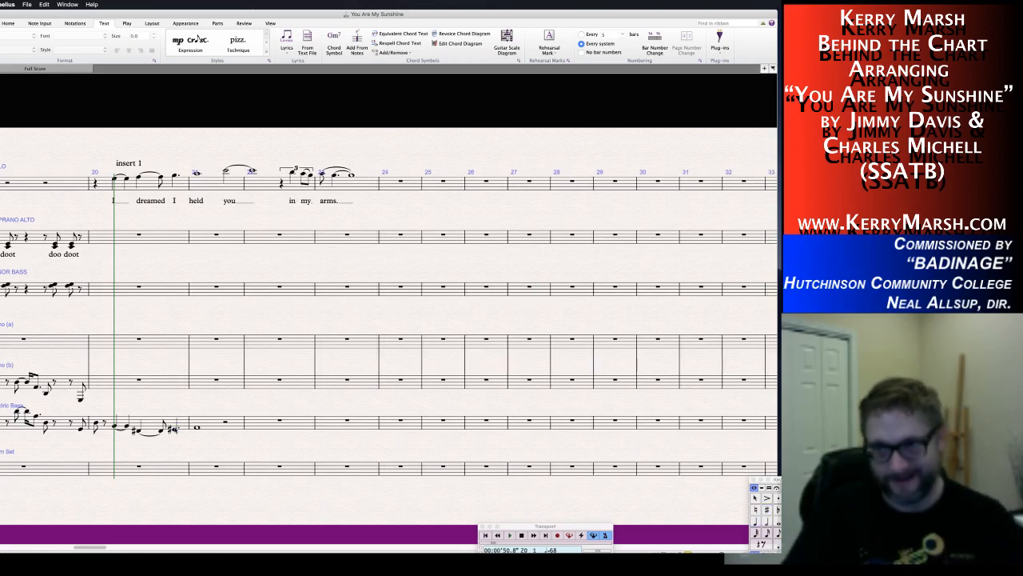
Add the chord symbol E2/G# above the Electric Bass's G sharp at the end of bar 20.
{"action": "left_click", "coordinate": [175, 430]}
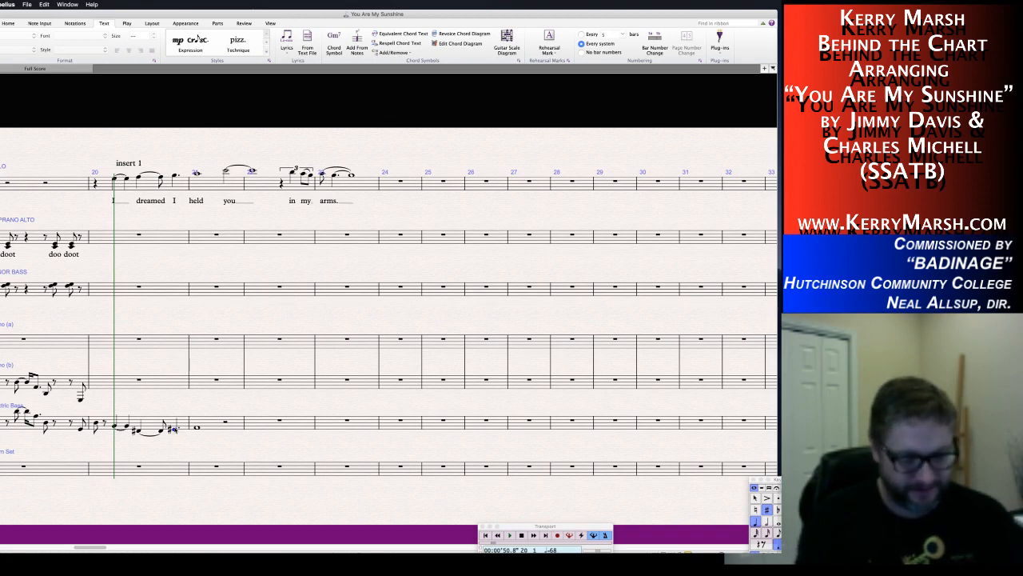
{"action": "key", "text": "super+k"}
{"action": "type", "text": "E2/"}
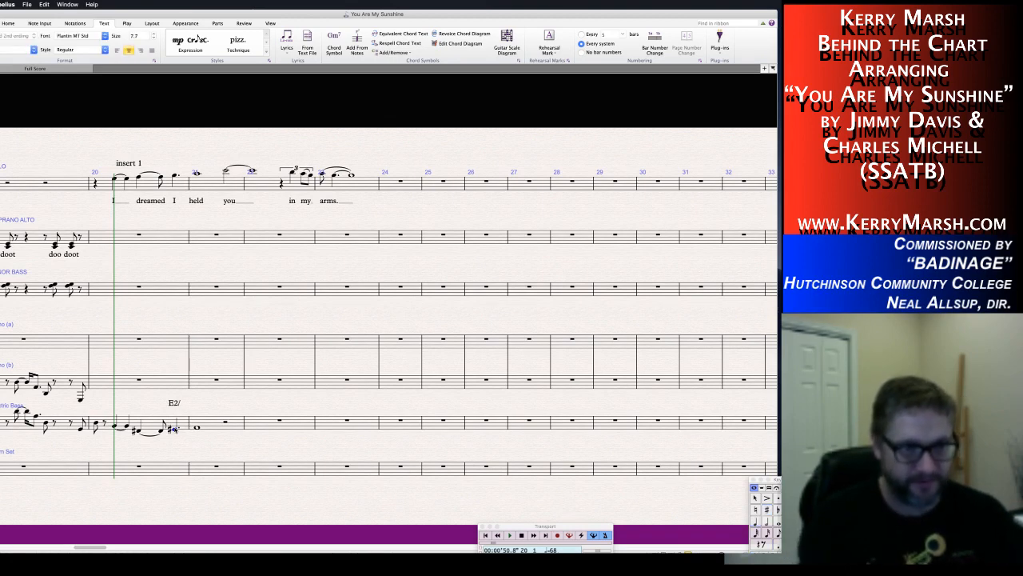
{"action": "type", "text": "G#"}
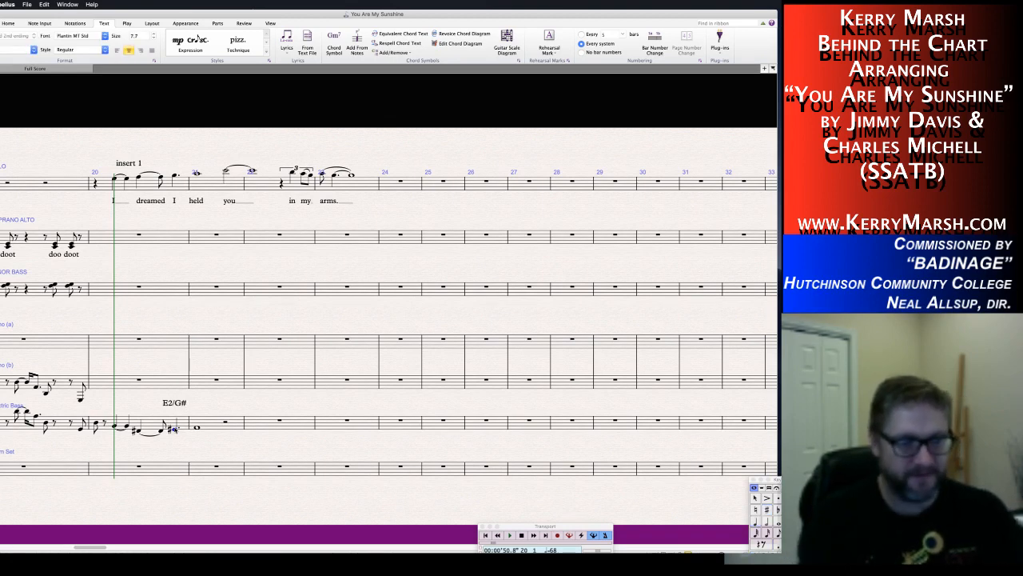
{"action": "key", "text": "Escape"}
{"action": "key", "text": "Escape"}
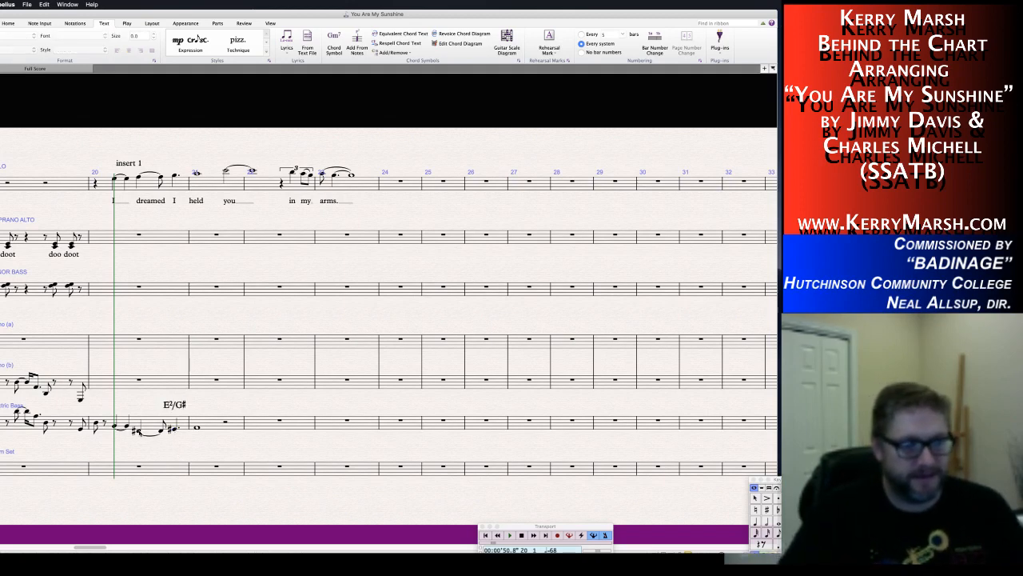
Add the chord symbol F#mi11 above the Electric Bass's first F sharp in bar 20.
{"action": "left_click", "coordinate": [137, 431]}
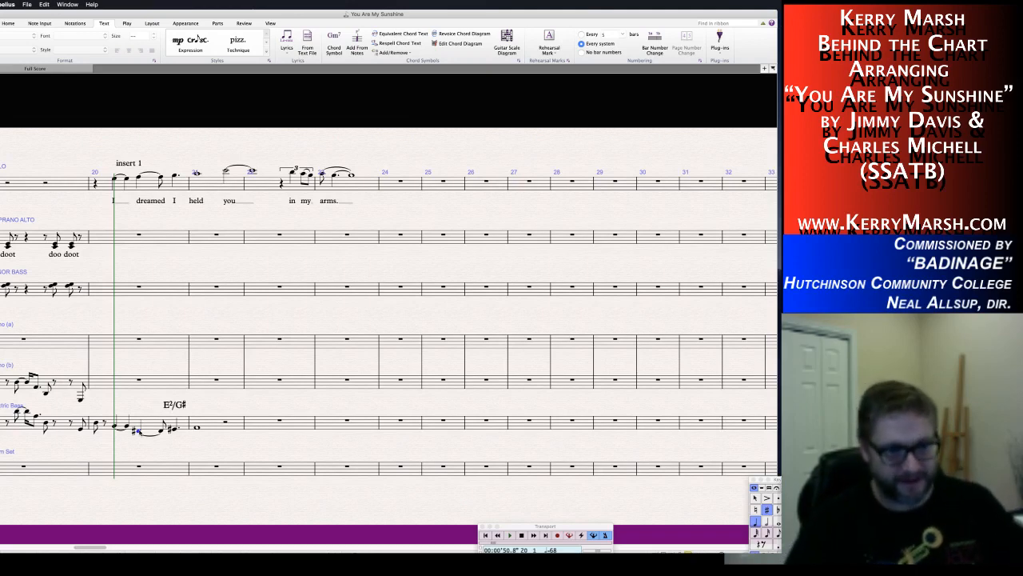
{"action": "key", "text": "super+k"}
{"action": "type", "text": "F#mi11"}
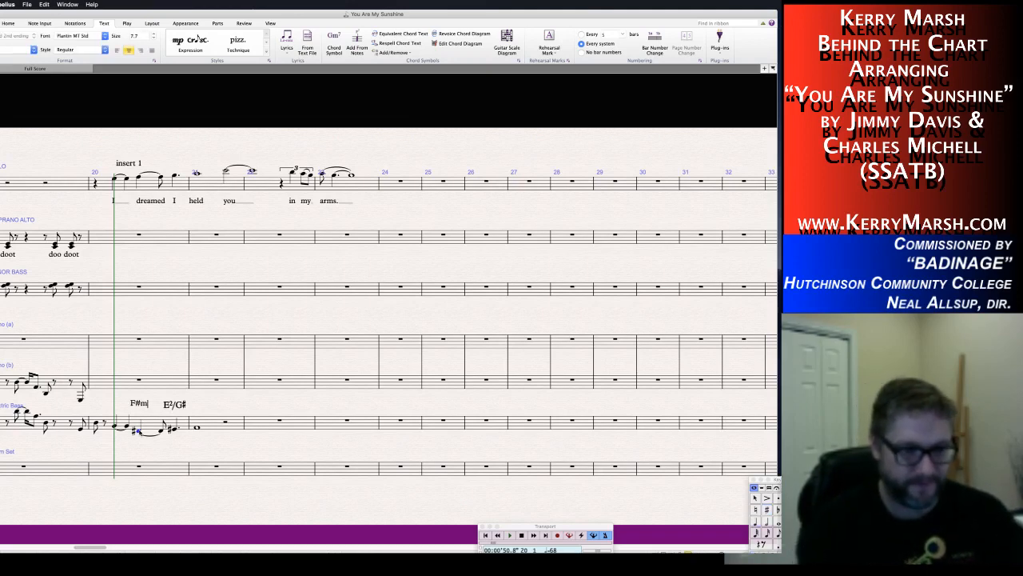
{"action": "key", "text": "Escape"}
{"action": "key", "text": "Escape"}
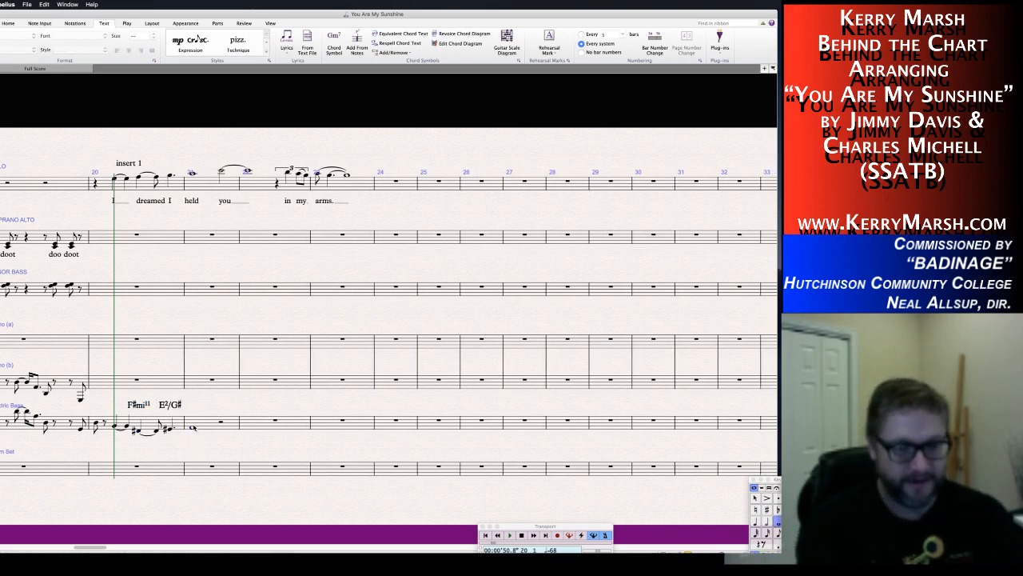
Add the chord symbols Ami11 at the start of bar 21 and G2/B above the tied note on beat two of bar 20 in the Electric Bass.
{"action": "key", "text": "super+k"}
{"action": "type", "text": "Ami11"}
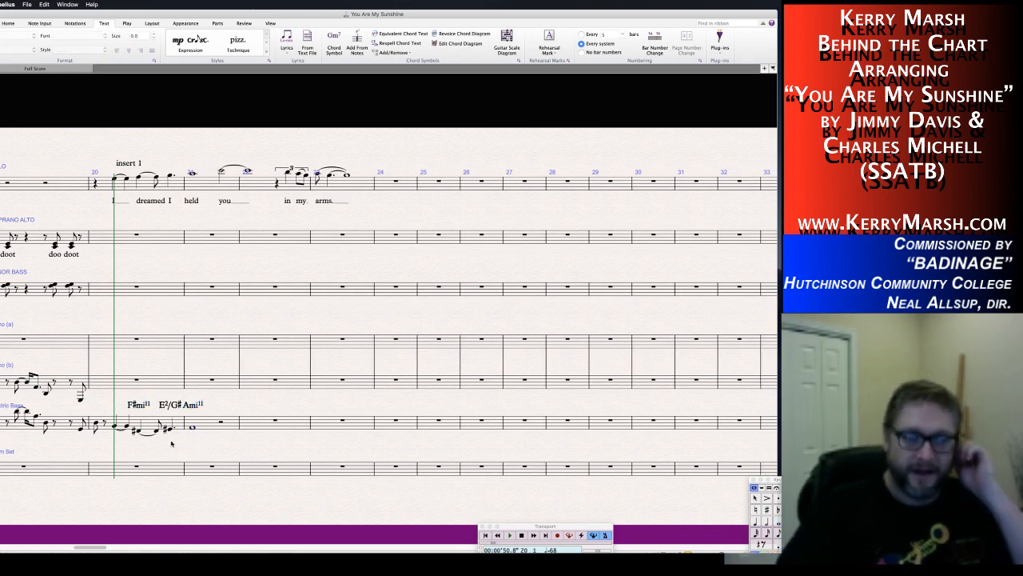
{"action": "left_click_drag", "start_coordinate": [97, 442], "coordinate": [201, 424]}
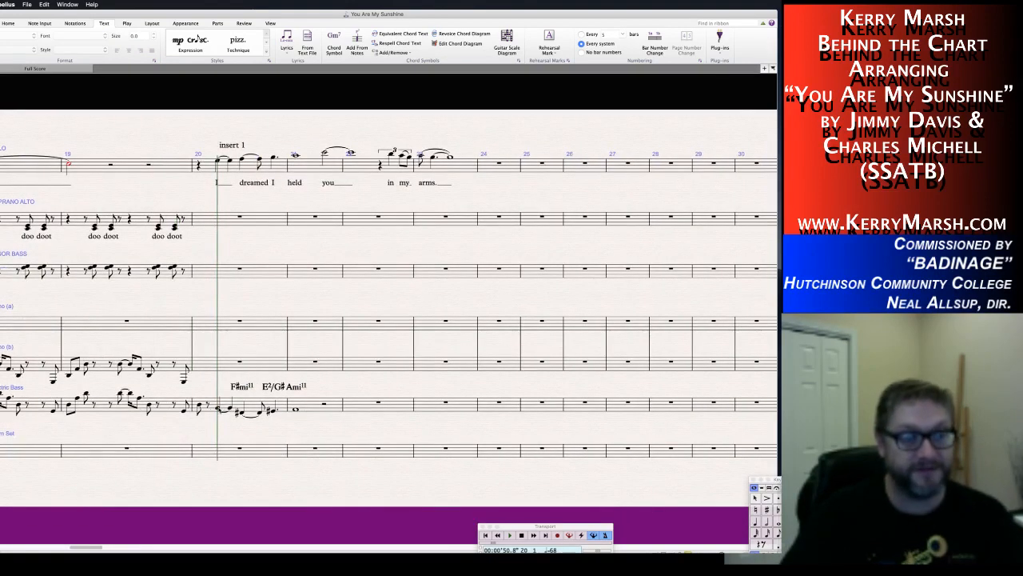
{"action": "left_click", "coordinate": [219, 408]}
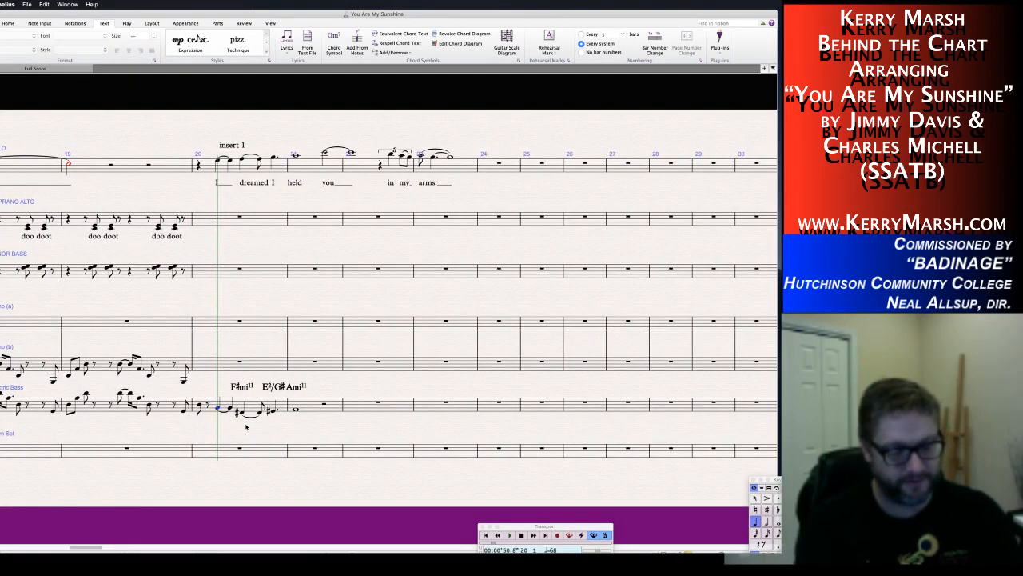
{"action": "key", "text": "super+k"}
{"action": "type", "text": "G#/B"}
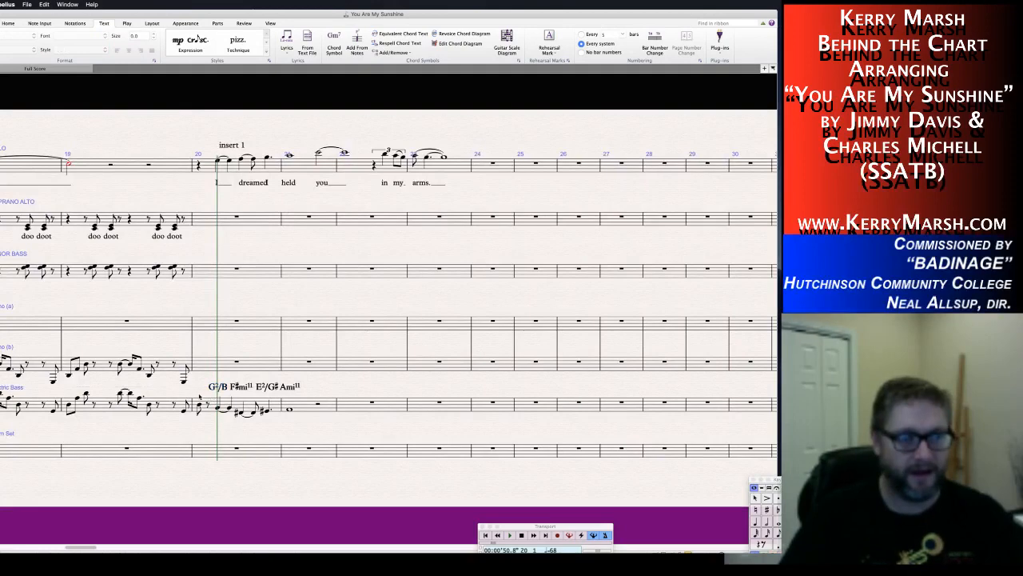
Copy bars 20 and 21 of the Electric Bass into the Piano (b) staff and delete the copied chord symbols.
{"action": "left_click", "coordinate": [200, 406]}
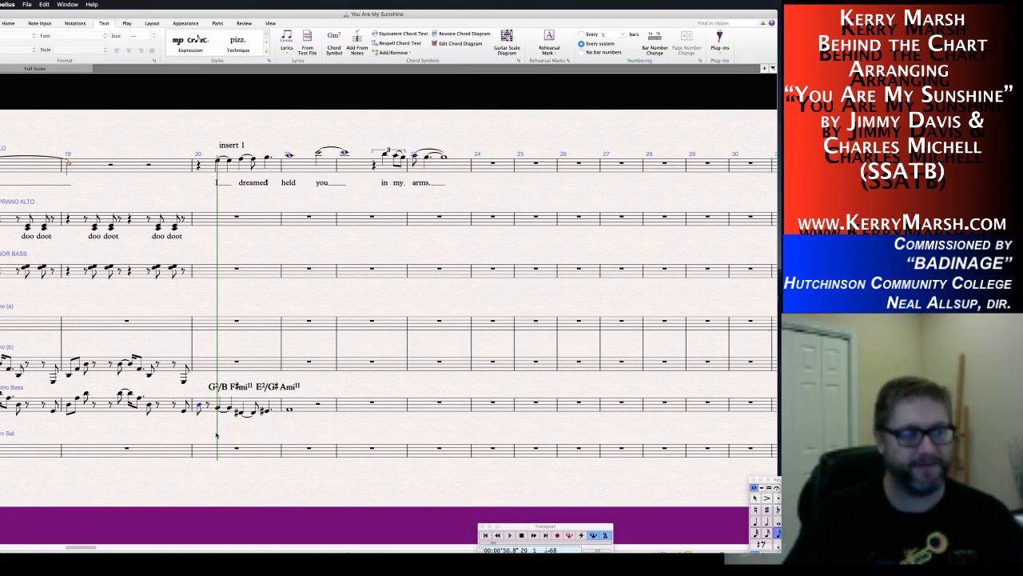
{"action": "left_click", "coordinate": [202, 367]}
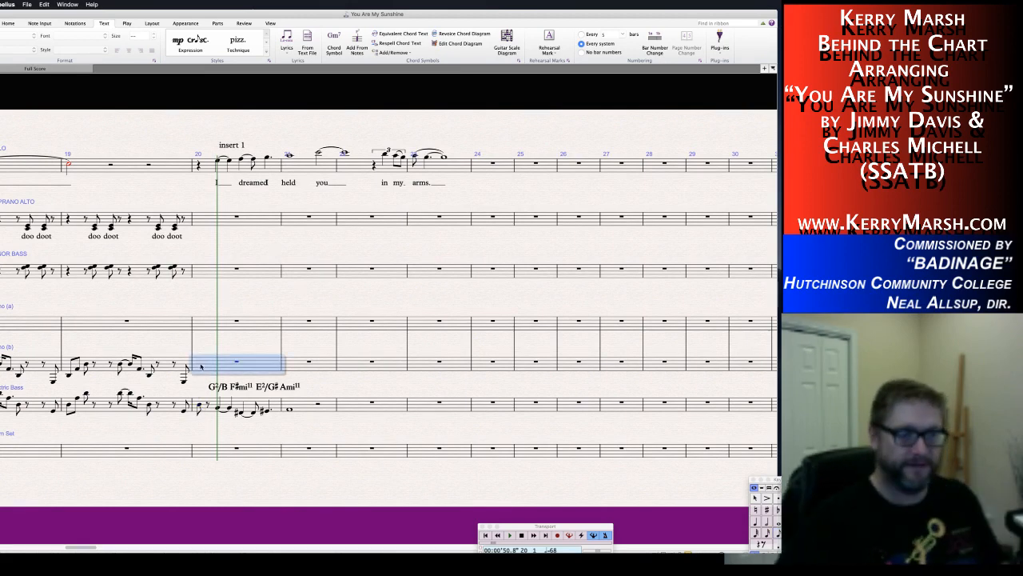
{"action": "left_click", "coordinate": [276, 405]}
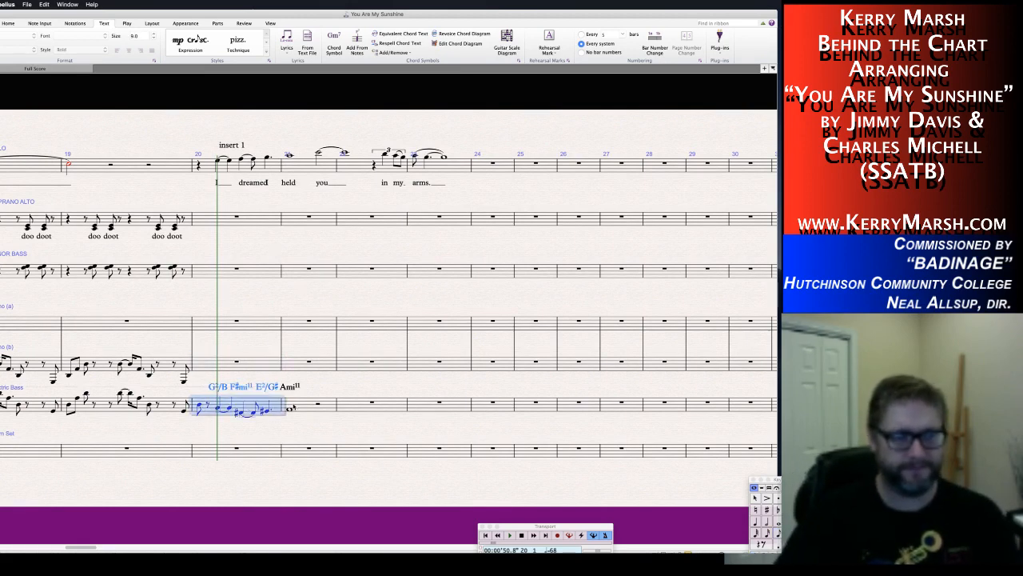
{"action": "left_click", "coordinate": [294, 407], "text": "shift"}
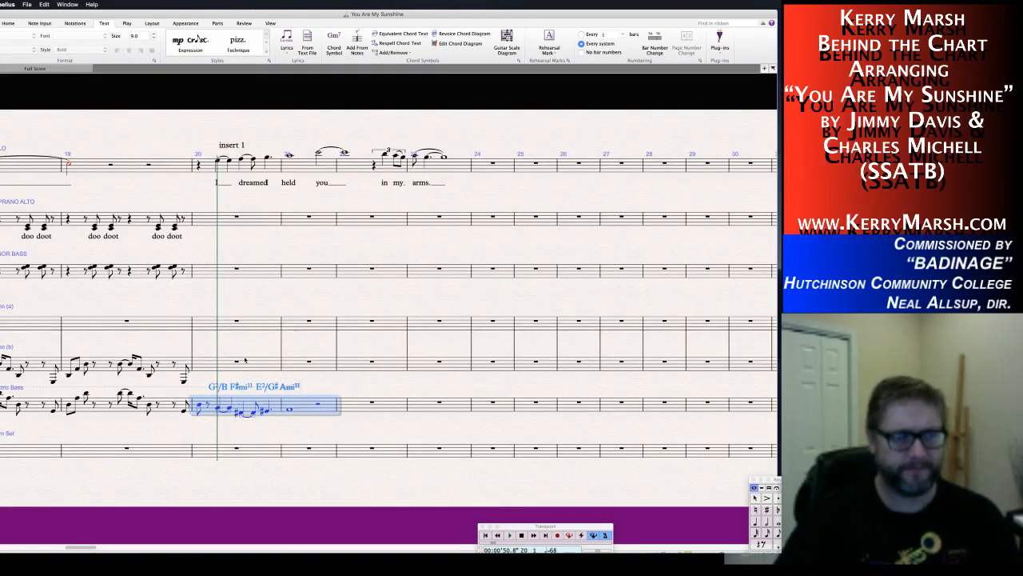
{"action": "left_click", "coordinate": [208, 369], "text": "alt"}
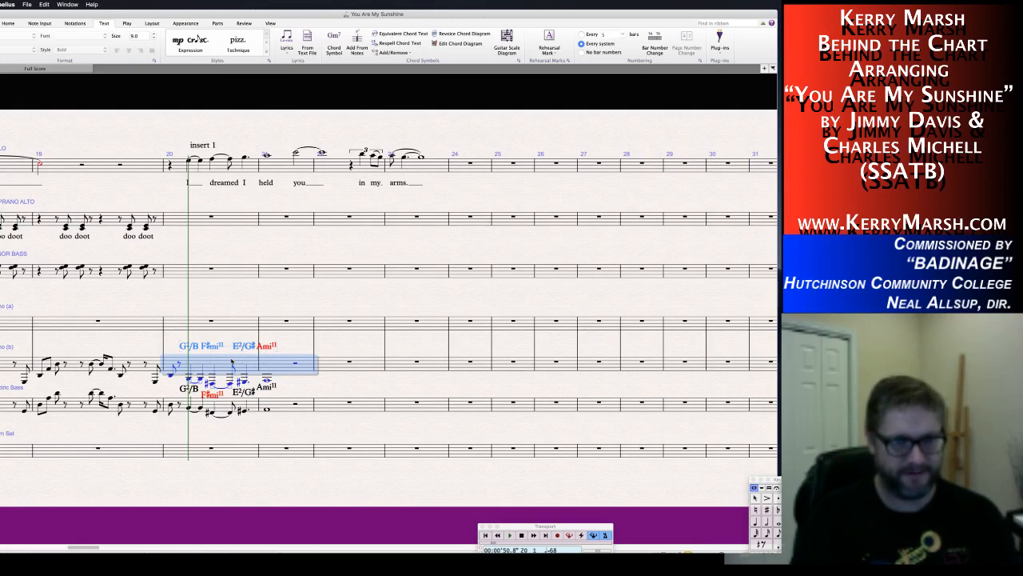
{"action": "key", "text": "alt+shift+super+k"}
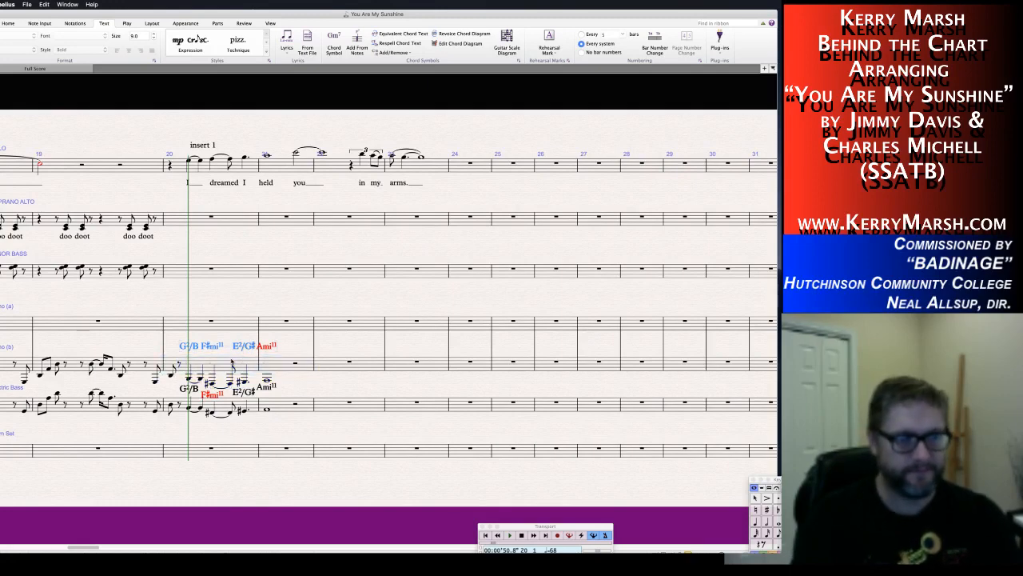
{"action": "key", "text": "Delete"}
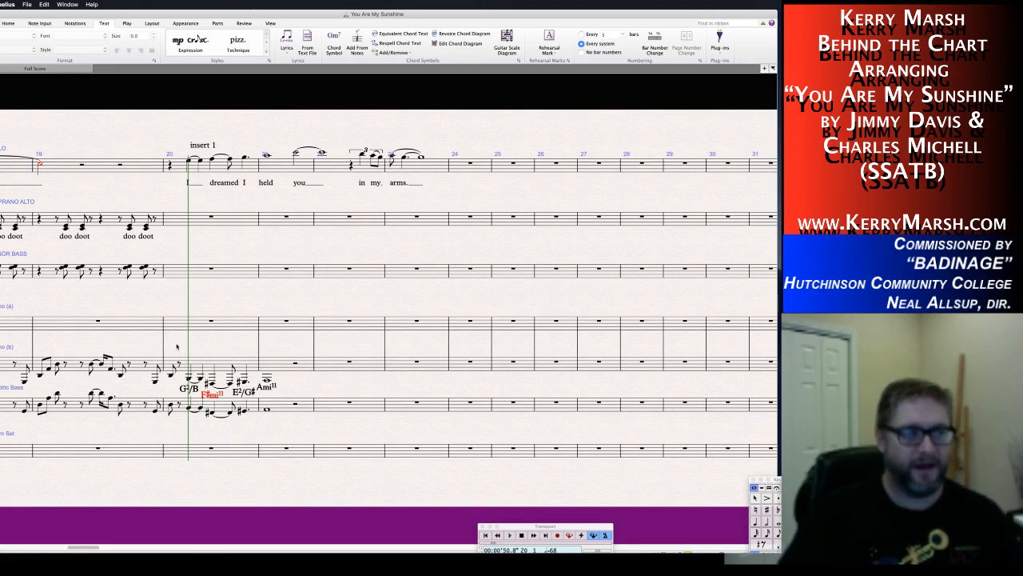
Enter a two-note chord on beat two of bar 20 in the Soprano Alto staff and tie it over to beat three.
{"action": "scroll", "coordinate": [177, 344], "scroll_direction": "left", "scroll_amount": 3}
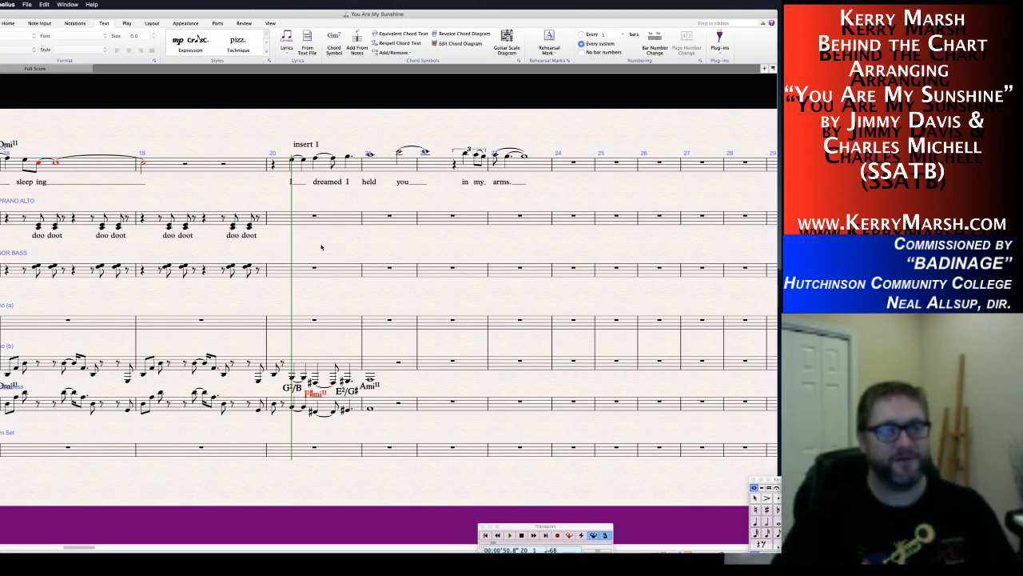
{"action": "left_click", "coordinate": [281, 219]}
{"action": "key", "text": "n"}
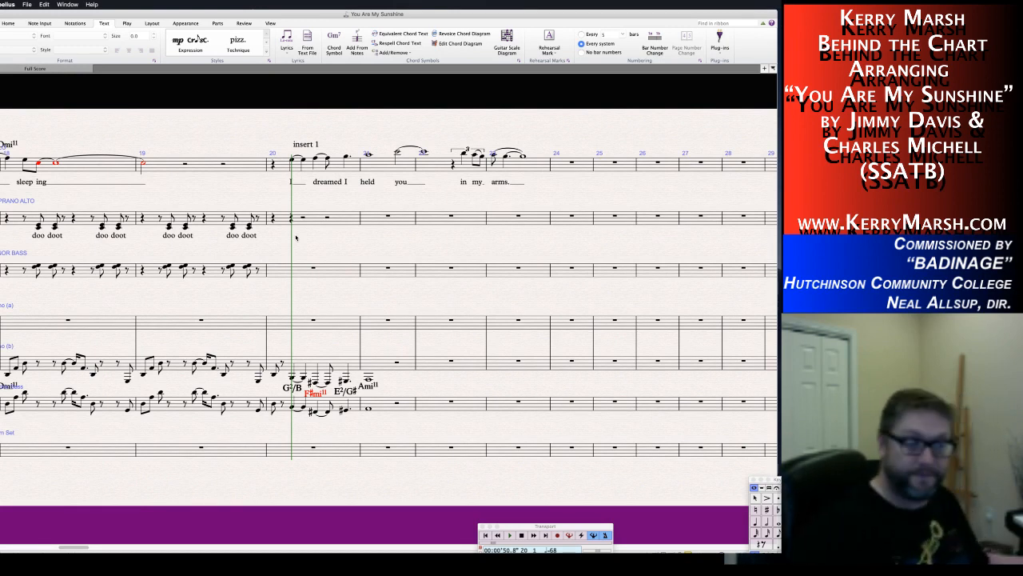
{"action": "left_click", "coordinate": [291, 219]}
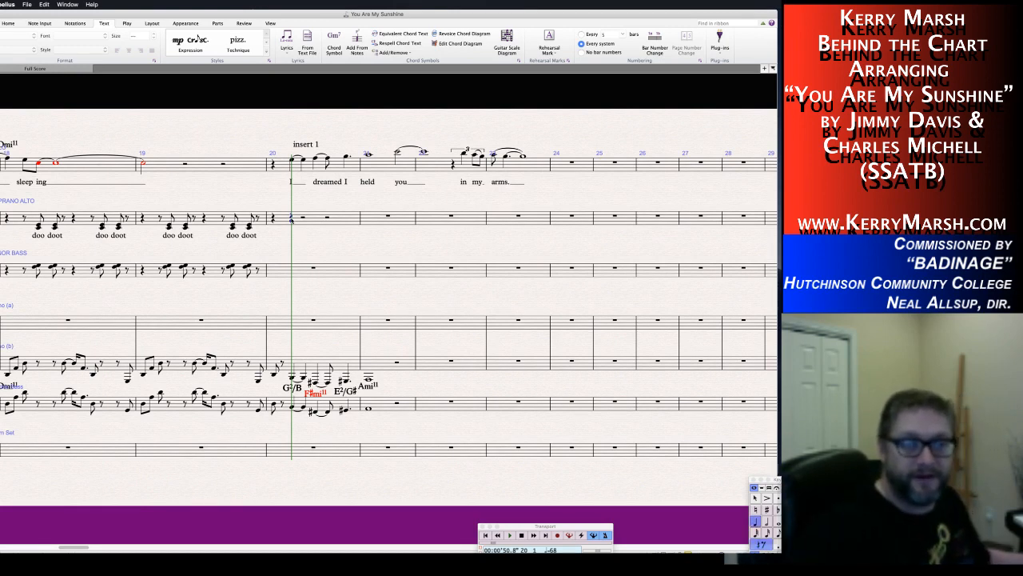
{"action": "key", "text": "d"}
{"action": "key", "text": "r"}
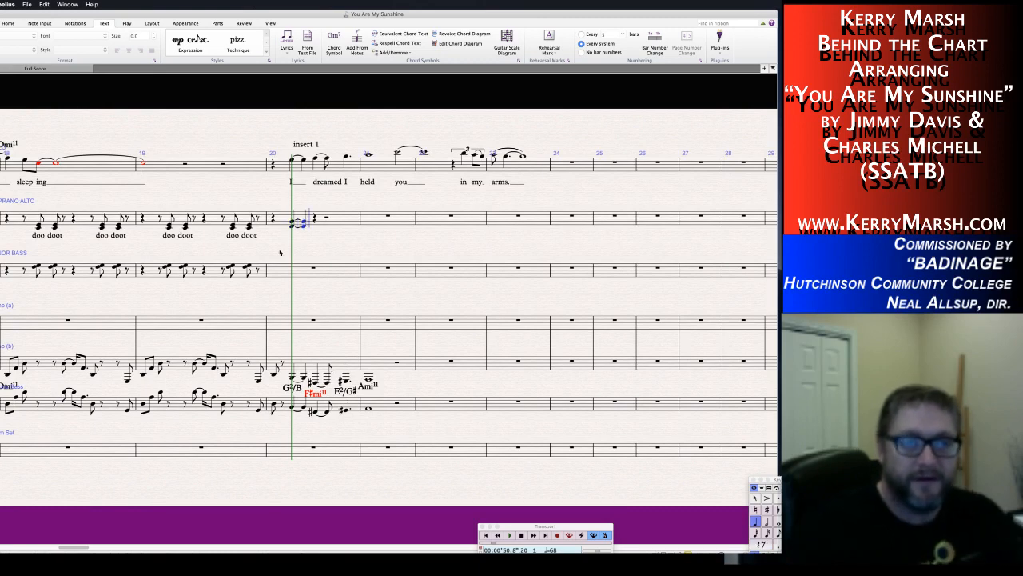
{"action": "key", "text": "Escape"}
Enter a matching tied chord on beats two and three of bar 20 in the Tenor Bass staff.
{"action": "left_click", "coordinate": [279, 272]}
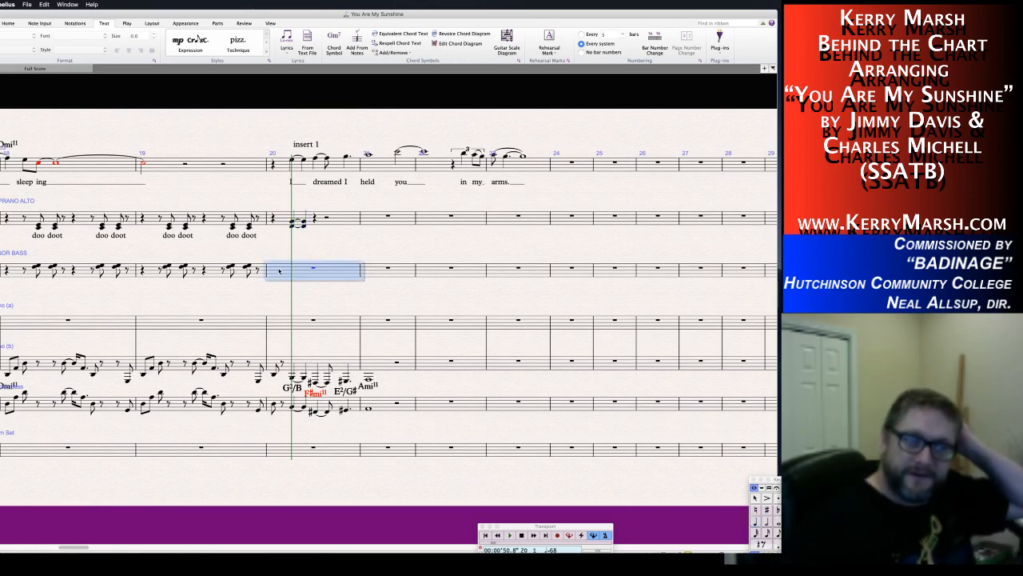
{"action": "key", "text": "n"}
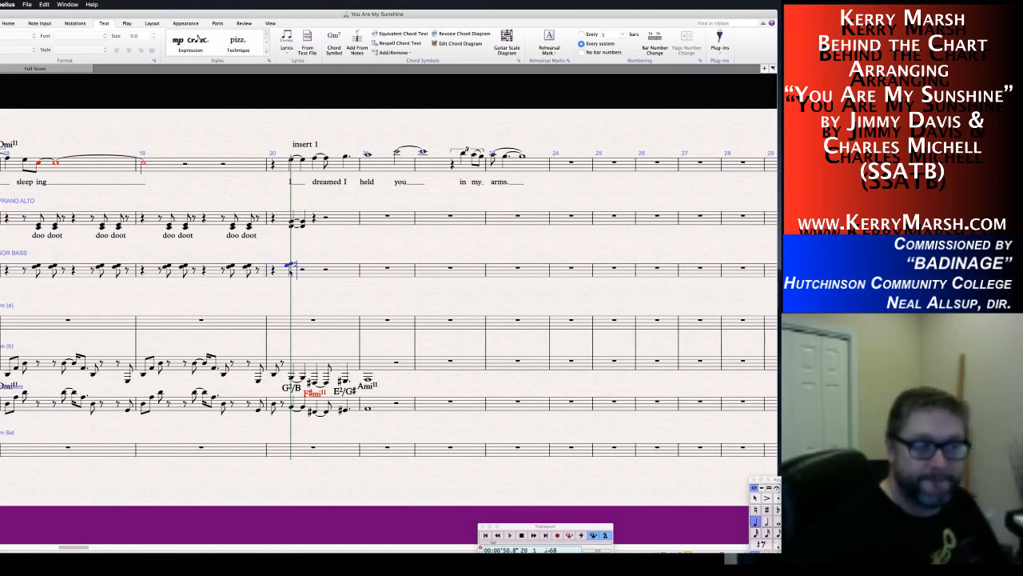
{"action": "key", "text": "Escape"}
{"action": "key", "text": "Escape"}
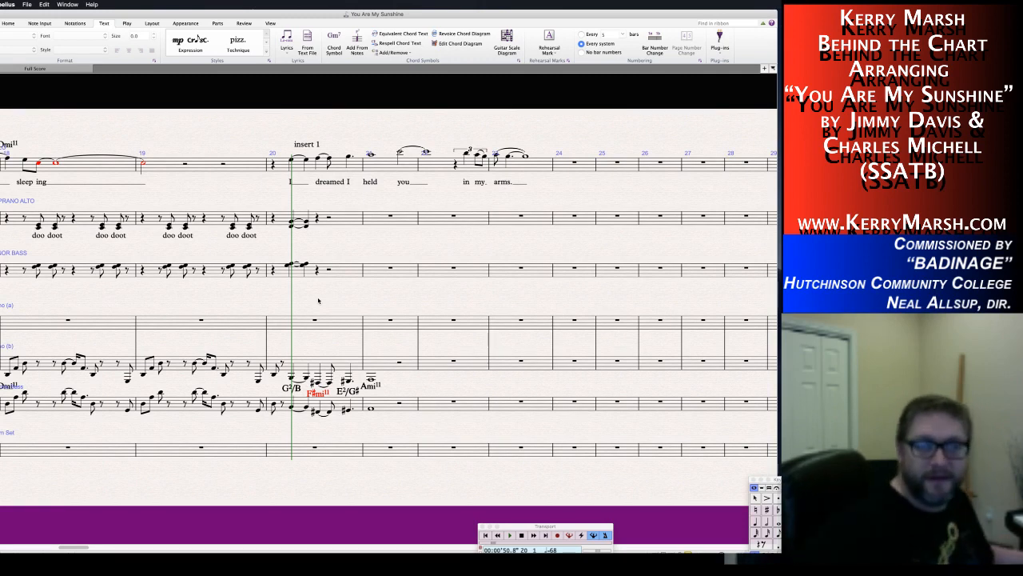
Add a quarter-note chord with a sharp, tied to an eighth, after the first tied chord in the Tenor Bass's bar 20.
{"action": "left_click", "coordinate": [318, 270]}
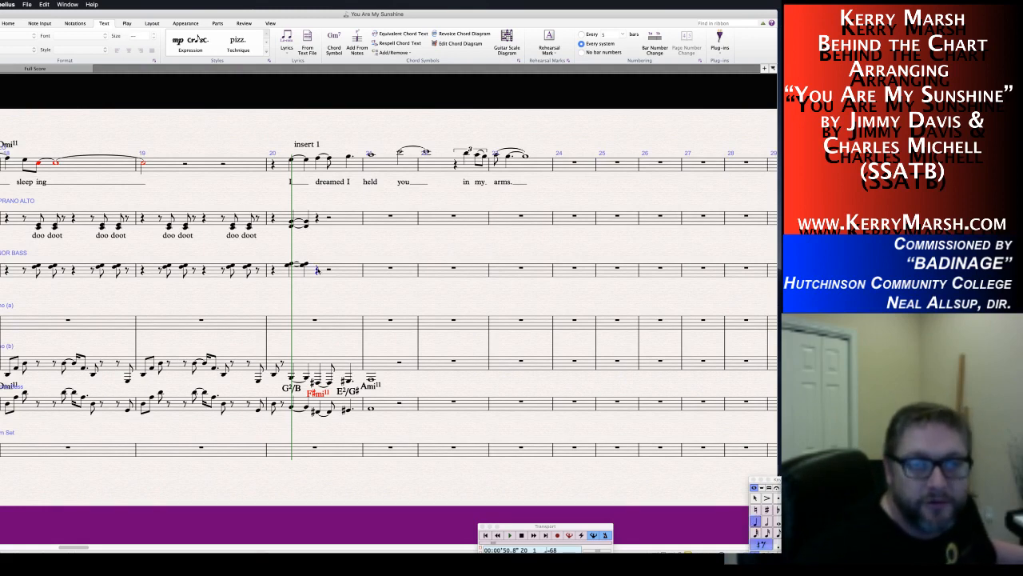
{"action": "key", "text": "Return"}
{"action": "key", "text": "3"}
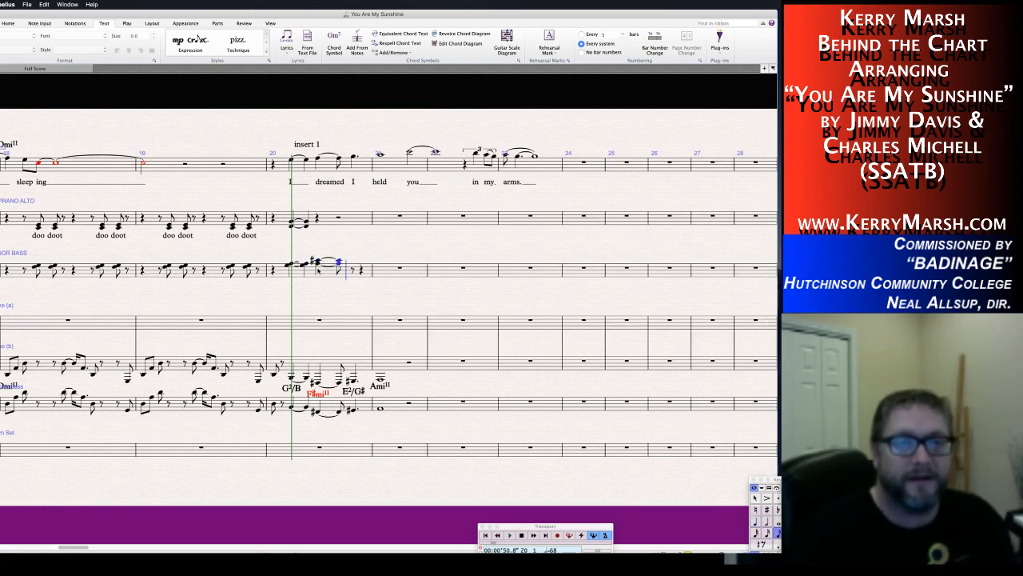
{"action": "key", "text": "Escape"}
{"action": "key", "text": "Escape"}
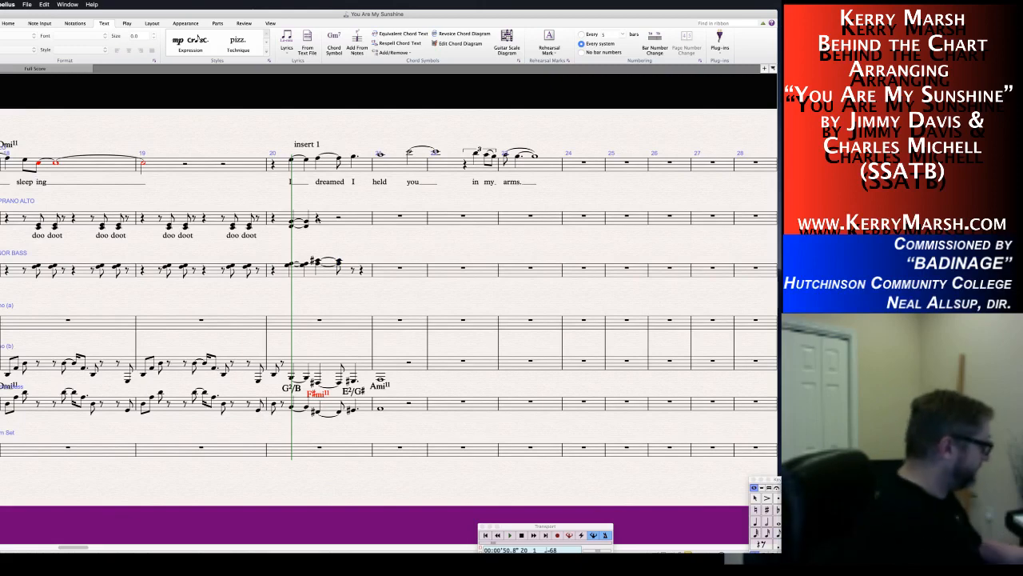
Add a quarter-note chord tied to an eighth after the first tied chord in the Soprano Alto's bar 20.
{"action": "left_click", "coordinate": [318, 218]}
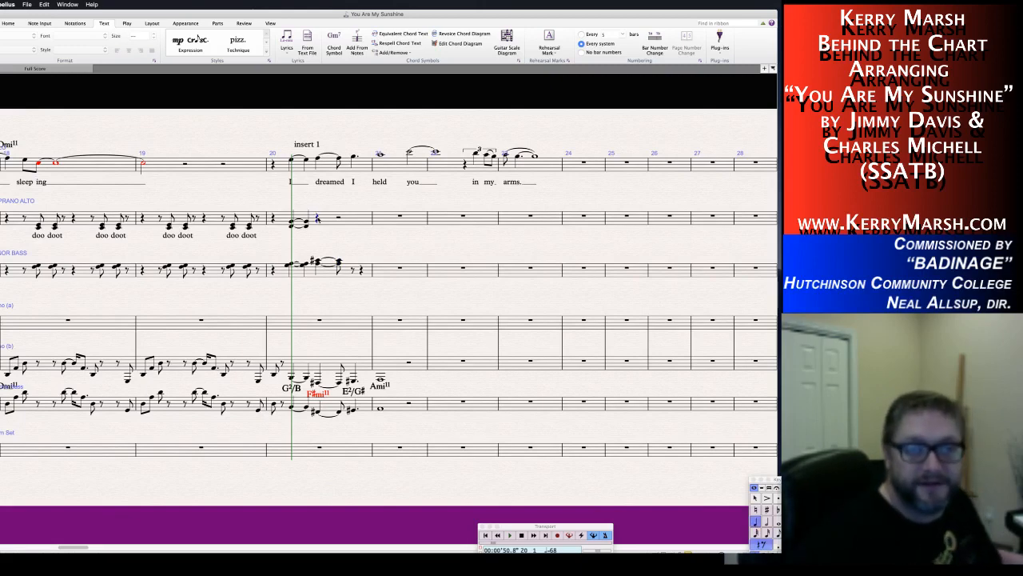
{"action": "key", "text": "Return"}
{"action": "key", "text": "3"}
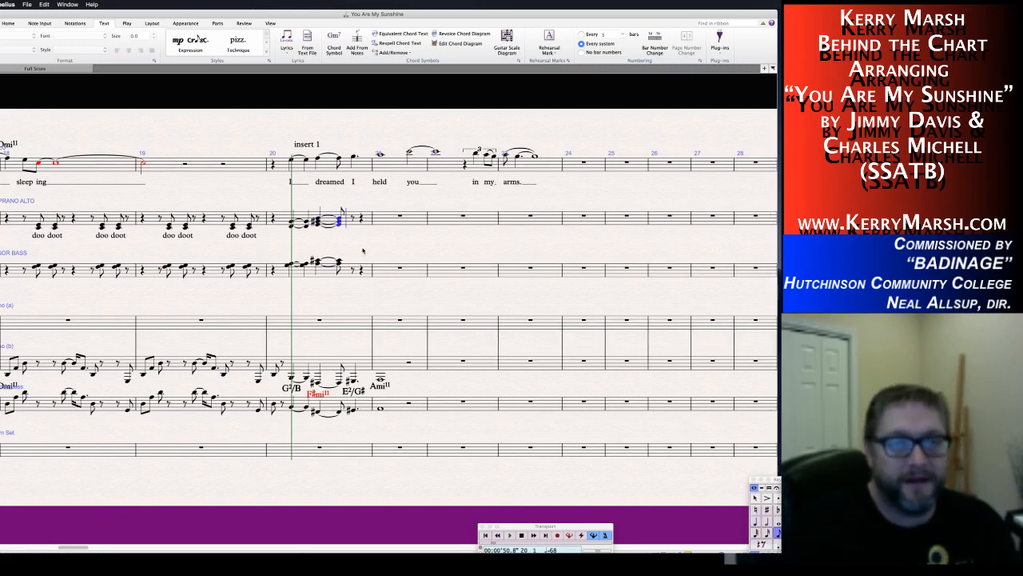
{"action": "key", "text": "Escape"}
{"action": "key", "text": "Escape"}
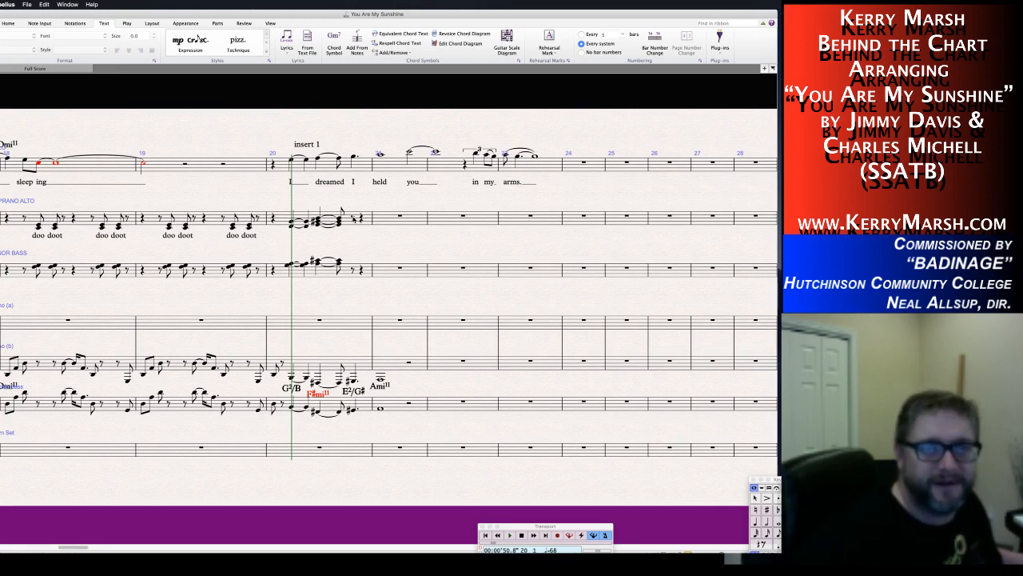
Fill the end of bar 20 in the Soprano Alto staff with a dotted quarter-note chord.
{"action": "left_click", "coordinate": [353, 217]}
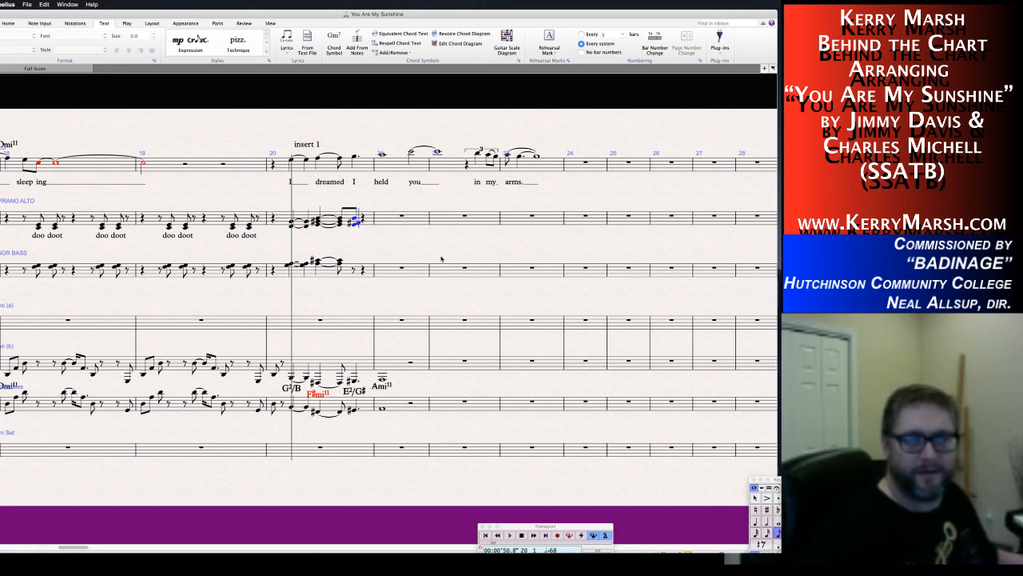
{"action": "key", "text": "Left"}
{"action": "key", "text": "Right"}
{"action": "key", "text": "4"}
{"action": "key", "text": "period"}
{"action": "key", "text": "Escape"}
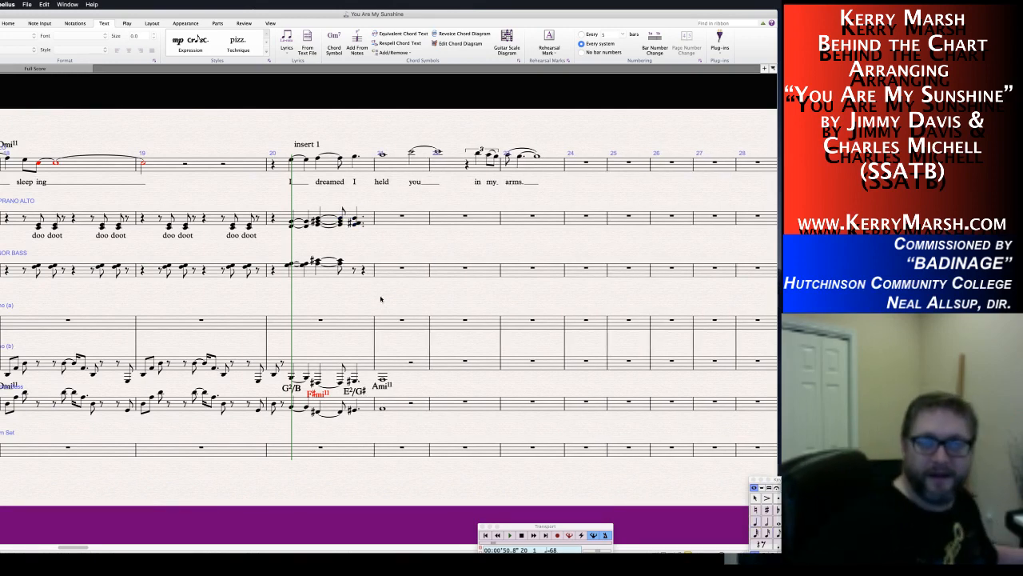
Fill the end of bar 20 in the Tenor Bass staff with a dotted quarter-note chord.
{"action": "left_click", "coordinate": [356, 271]}
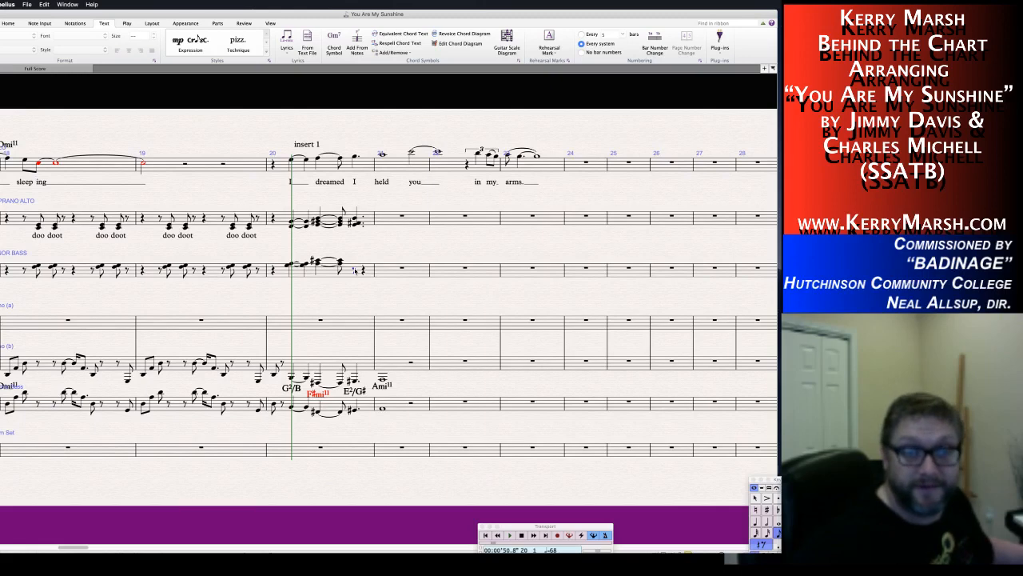
{"action": "key", "text": "4"}
{"action": "key", "text": "period"}
{"action": "key", "text": "Escape"}
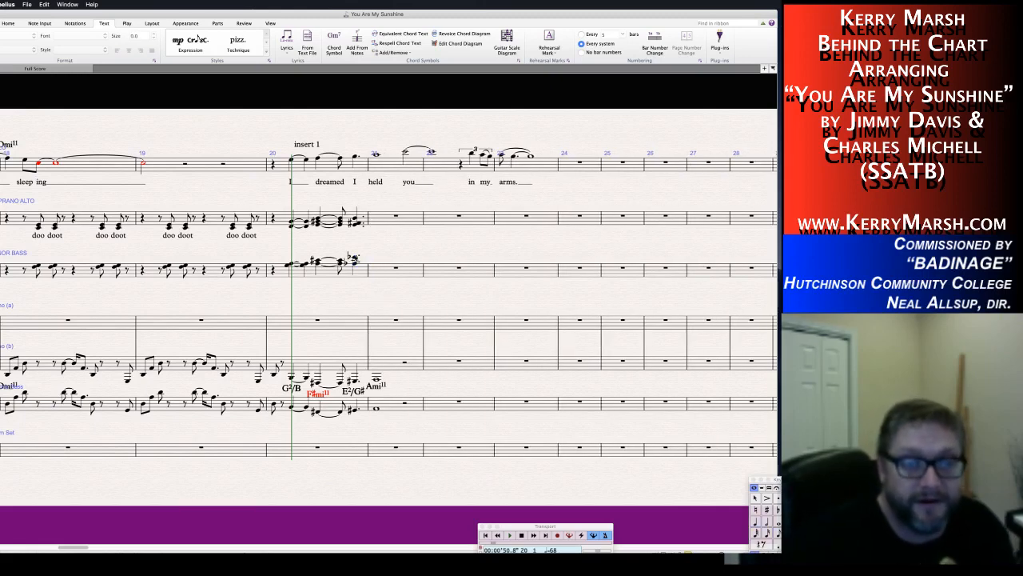
Respell the flats in the Tenor Bass's last chord of bar 20 as sharps.
{"action": "left_click", "coordinate": [352, 264]}
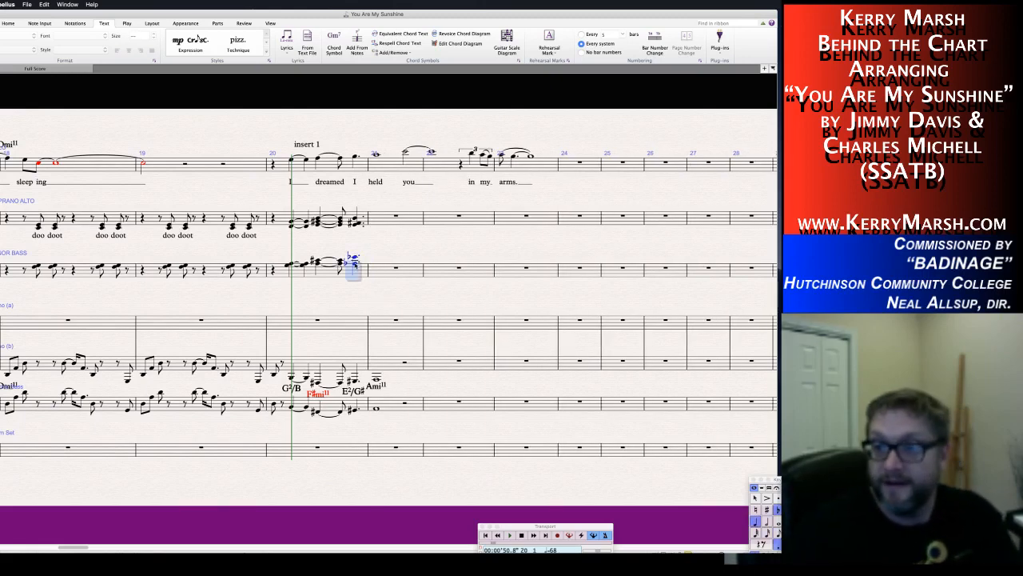
{"action": "key", "text": "Escape"}
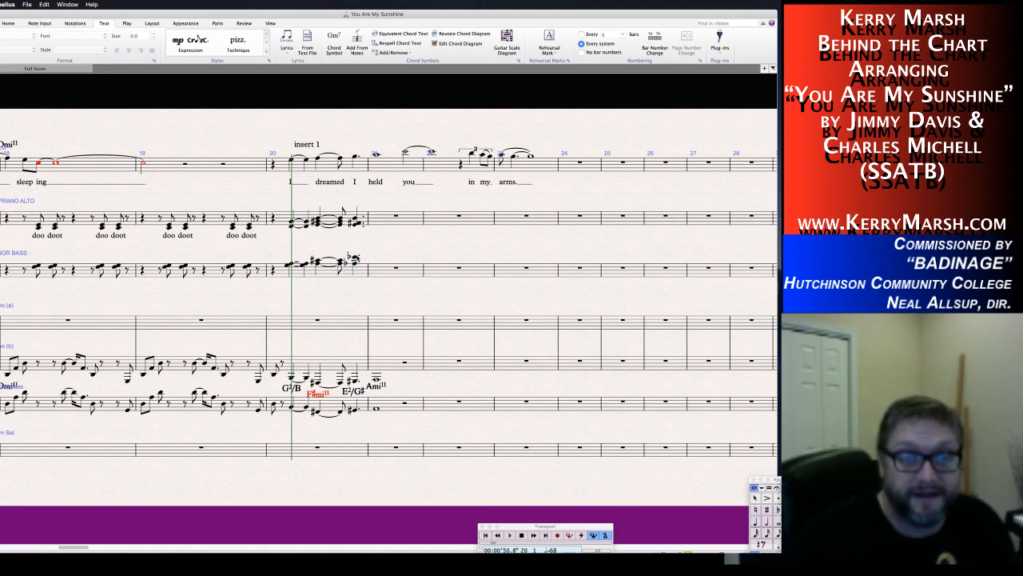
{"action": "left_click", "coordinate": [355, 263]}
{"action": "key", "text": "Escape"}
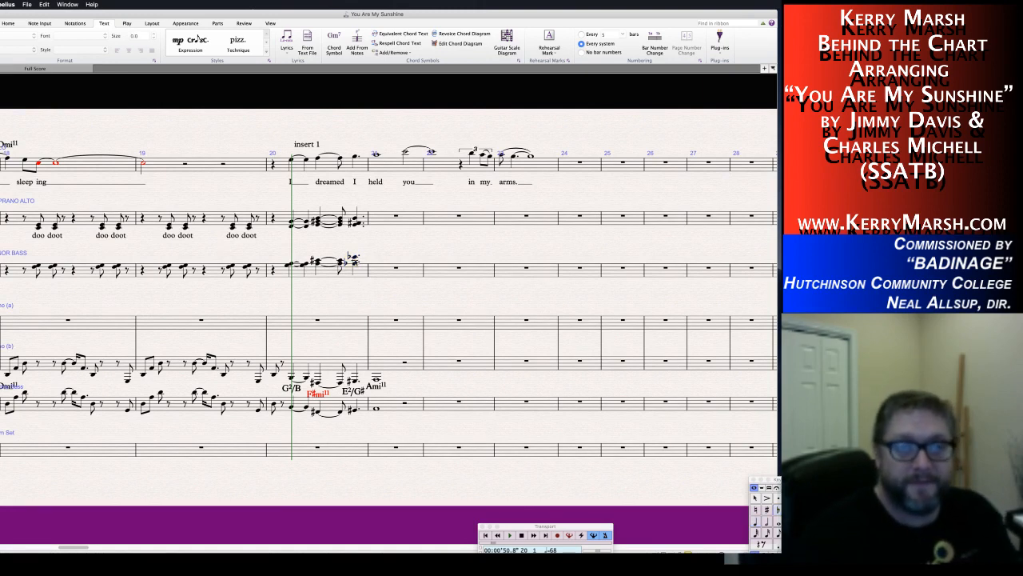
{"action": "left_click", "coordinate": [352, 263]}
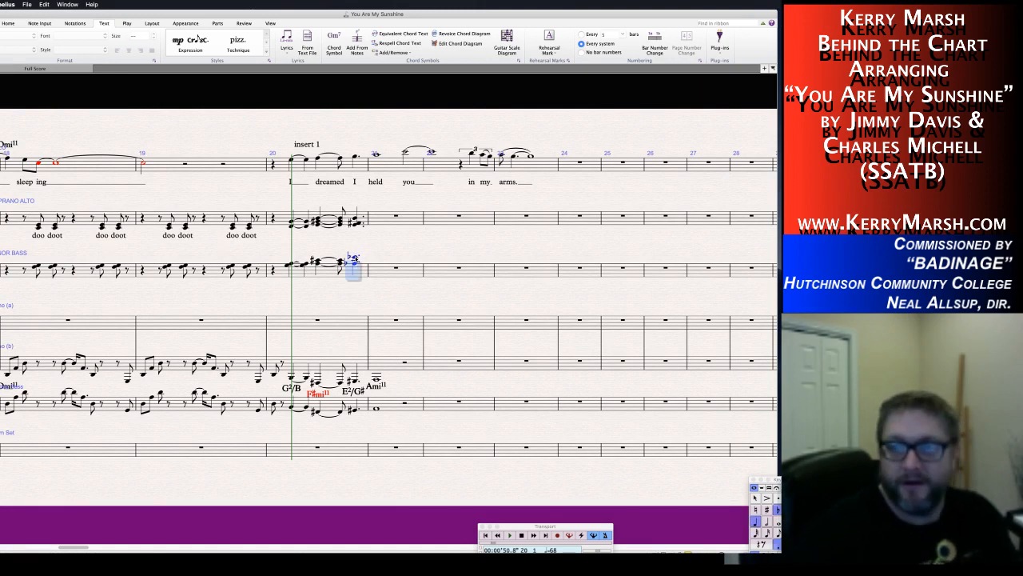
{"action": "key", "text": "Escape"}
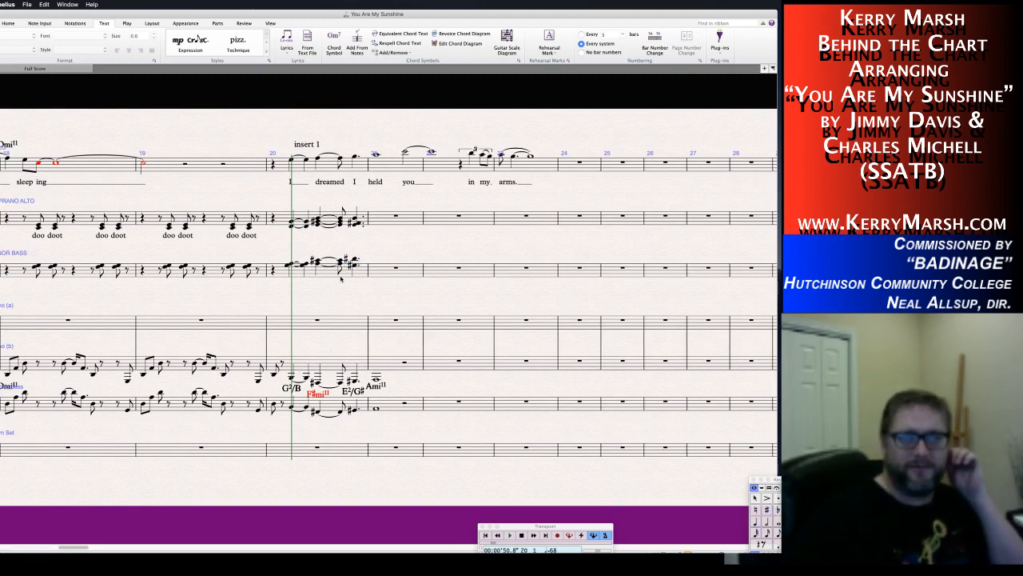
Enter the lyrics "oo oo oo" under the Soprano Alto's chords in bar 20, one syllable per tied chord.
{"action": "left_click", "coordinate": [292, 225]}
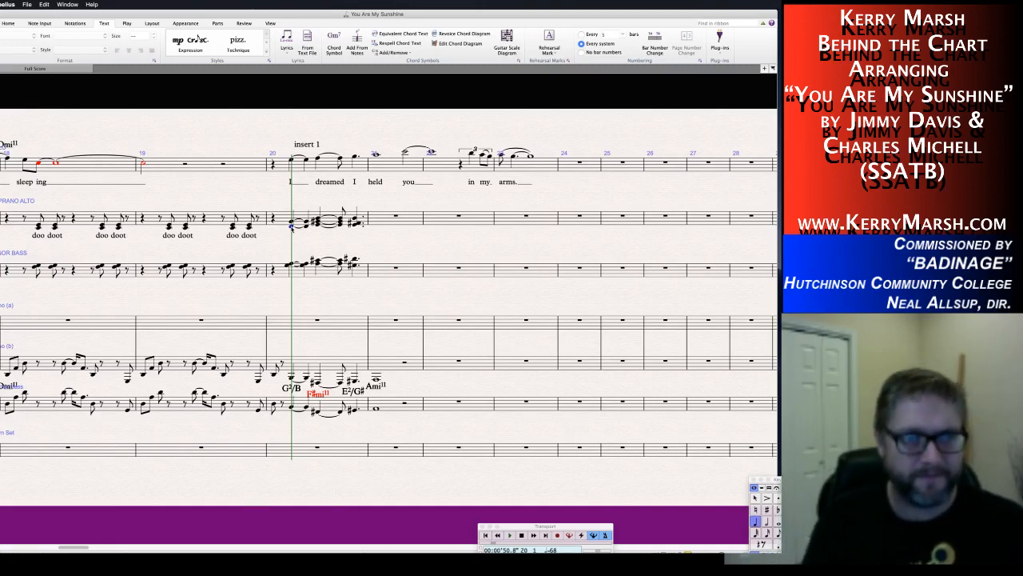
{"action": "key", "text": "super+l"}
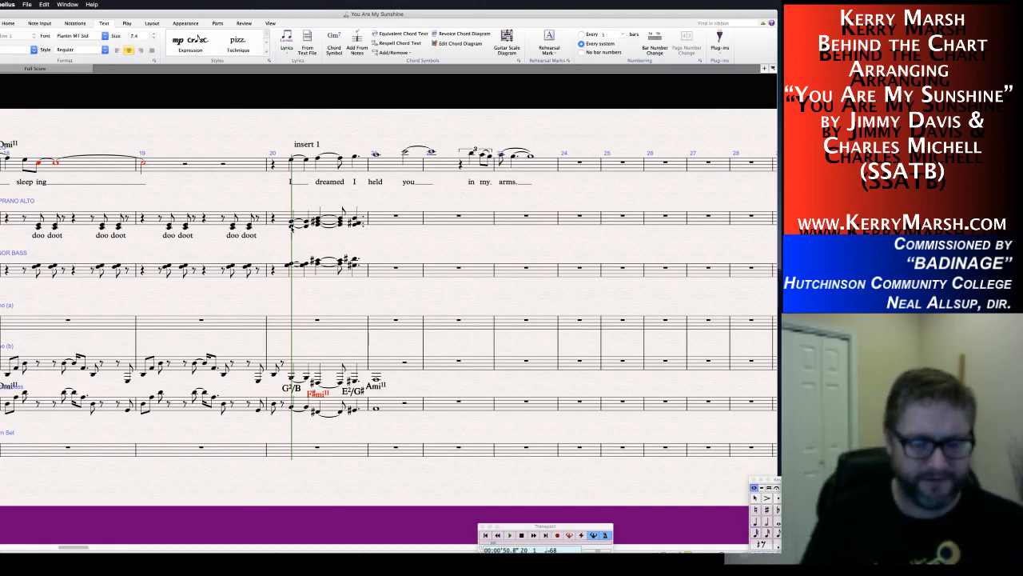
{"action": "type", "text": "oo"}
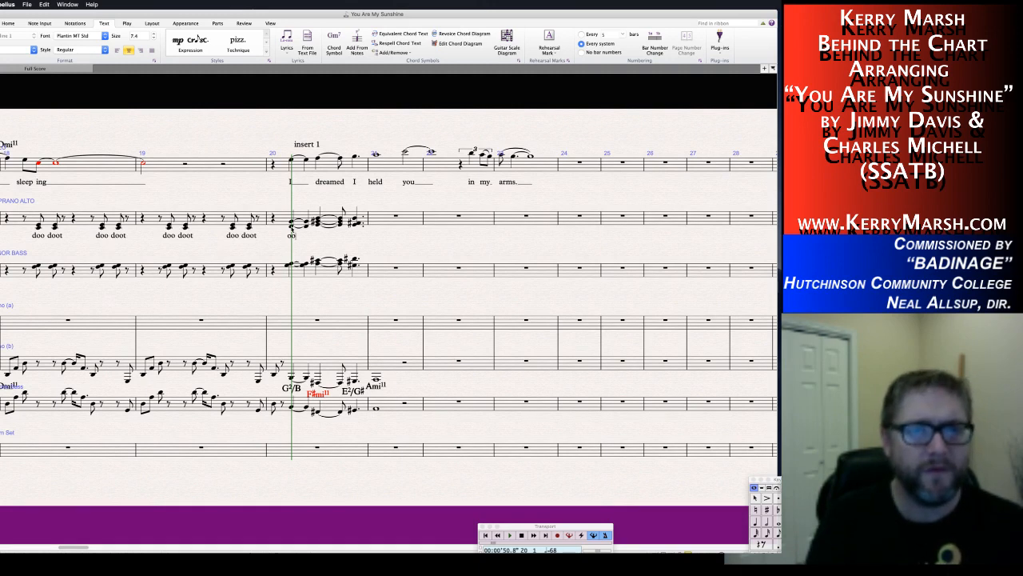
{"action": "type", "text": "  oo"}
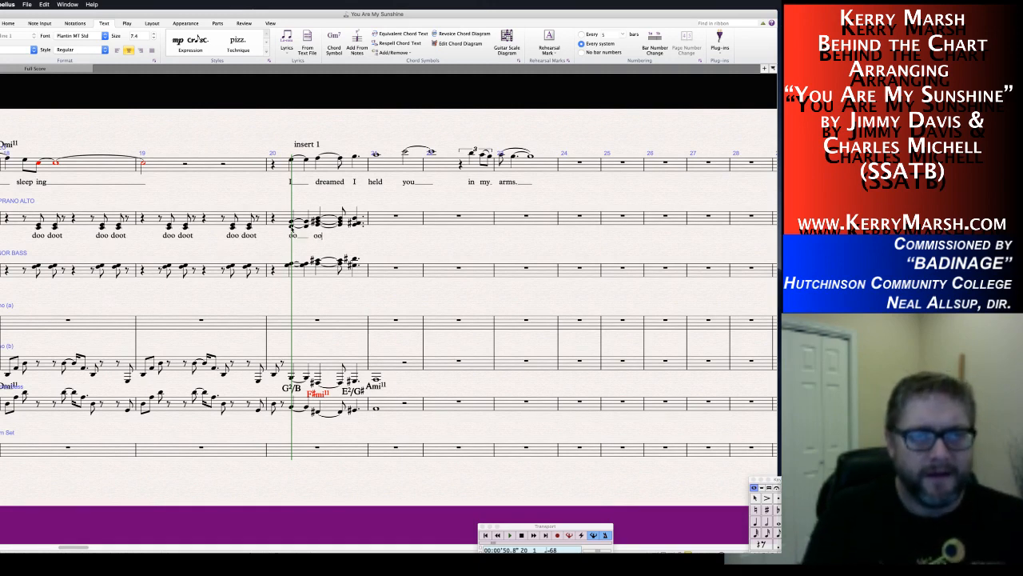
{"action": "type", "text": "  oo"}
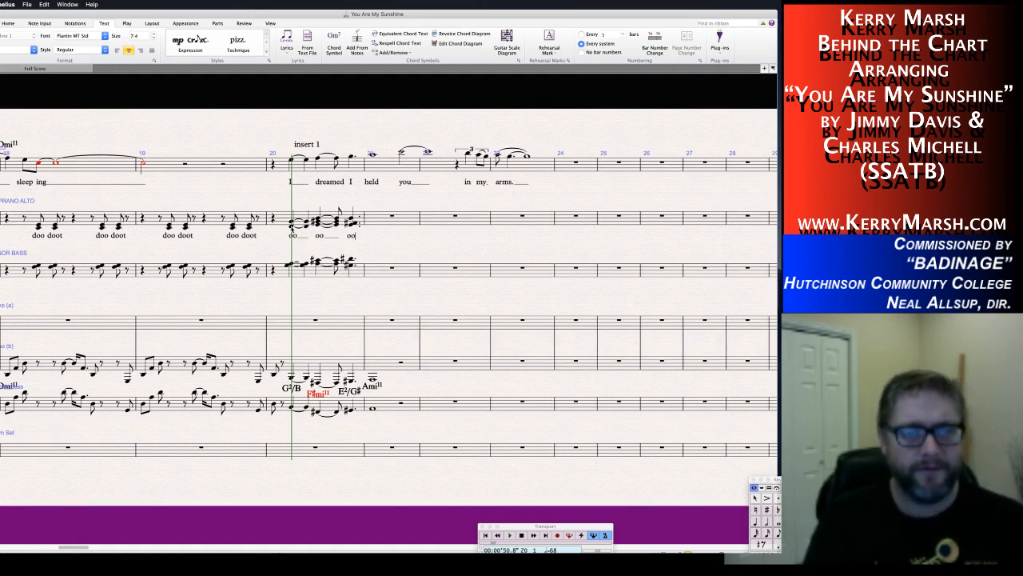
{"action": "key", "text": "Escape"}
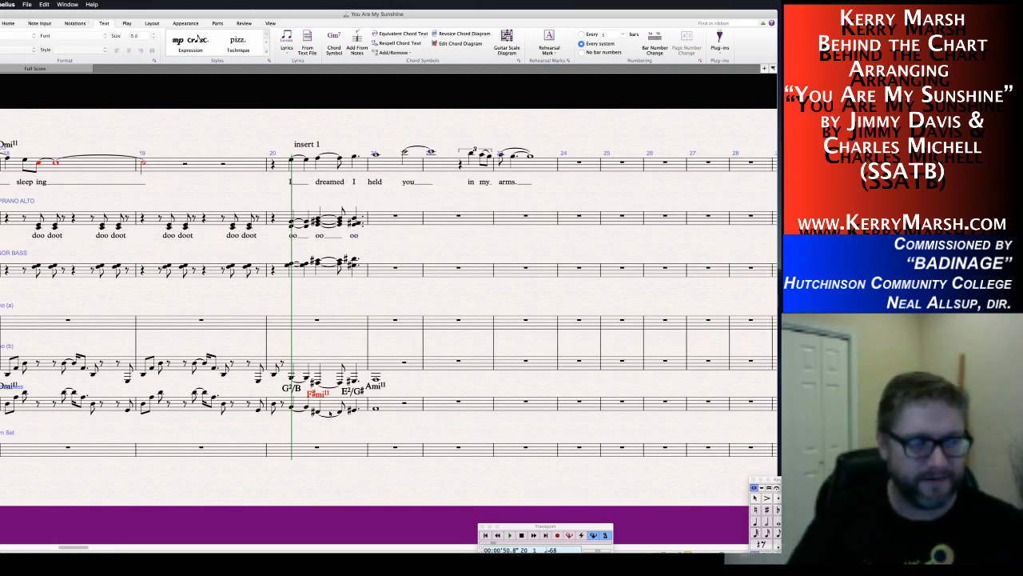
Widen the gap above the Electric Bass staff to make room for the chord symbols in bars 20 and 21.
{"action": "left_click", "coordinate": [330, 411]}
{"action": "key", "text": "Escape"}
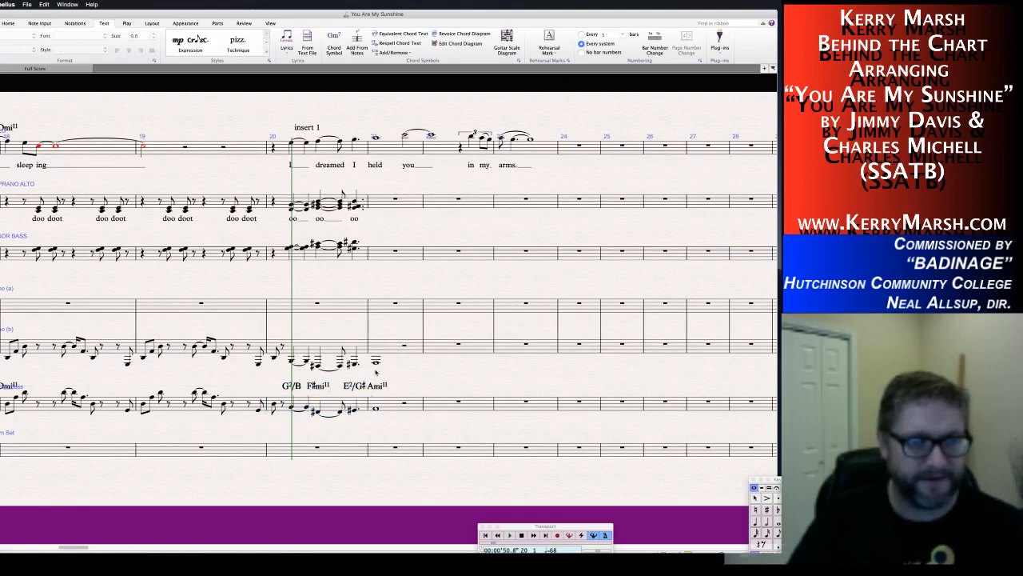
Play back the arrangement from bar 12 through the new chords up to bar 21.
{"action": "scroll", "coordinate": [353, 366], "scroll_direction": "left", "scroll_amount": 8}
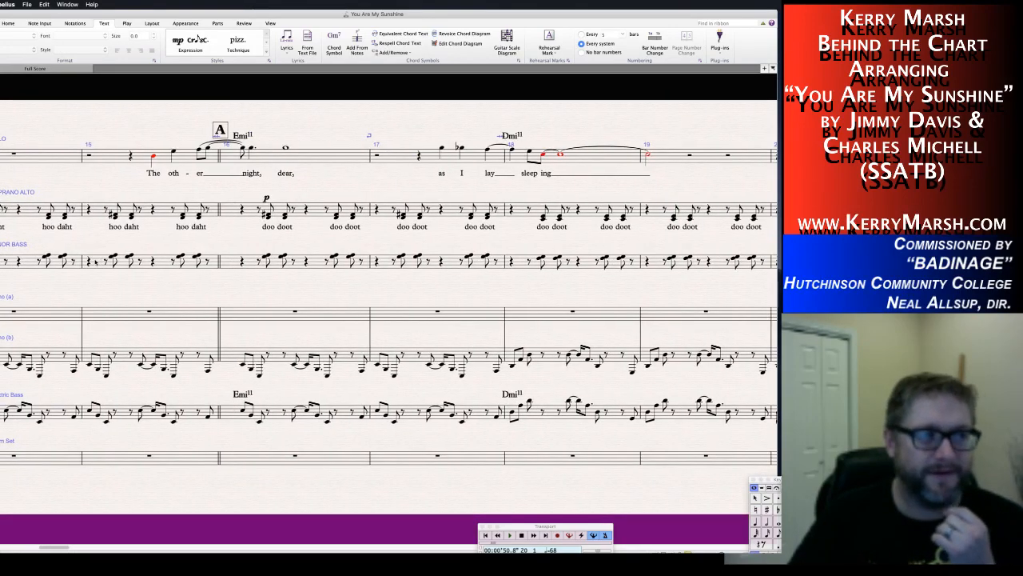
{"action": "scroll", "coordinate": [95, 262], "scroll_direction": "left", "scroll_amount": 7}
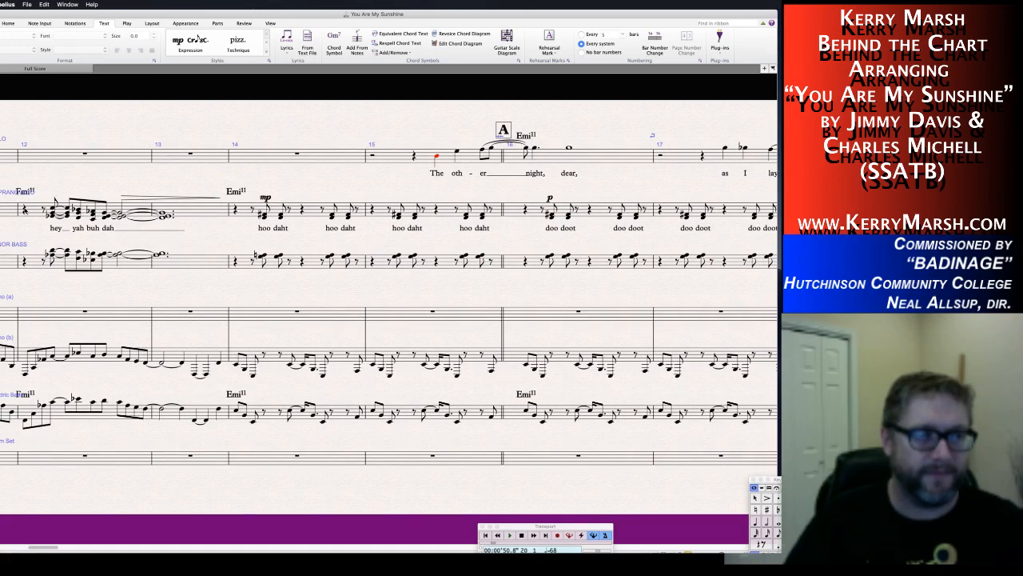
{"action": "left_click", "coordinate": [25, 210]}
{"action": "key", "text": "p"}
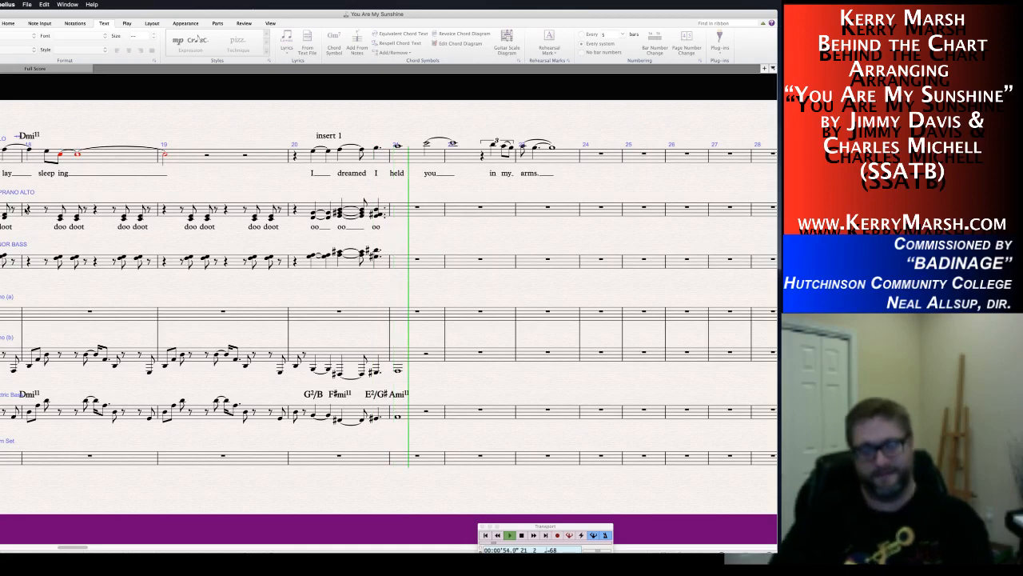
{"action": "key", "text": "space"}
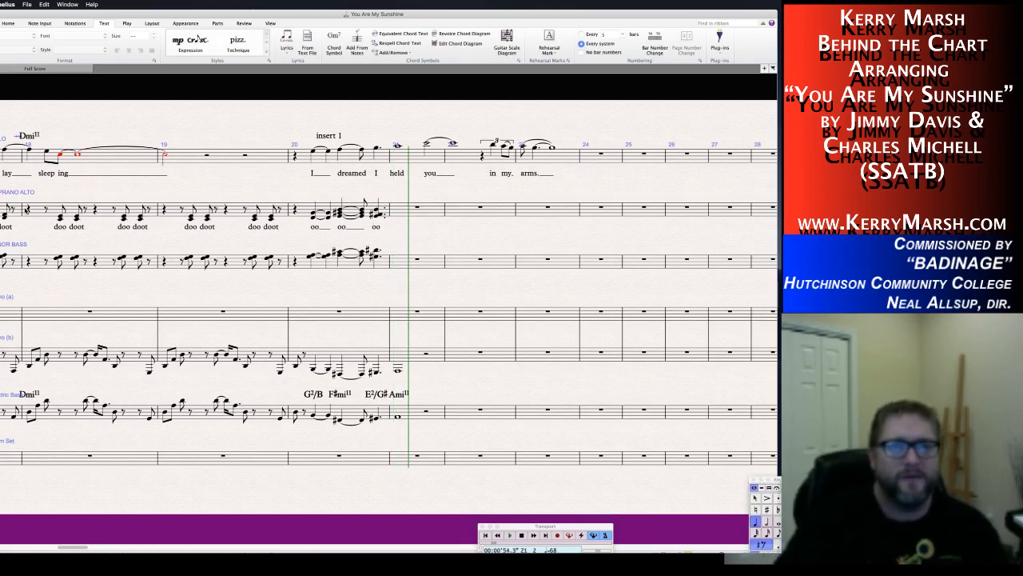
Add a crescendo hairpin above the Soprano Alto staff spanning the chords of bar 20.
{"action": "left_click", "coordinate": [313, 218]}
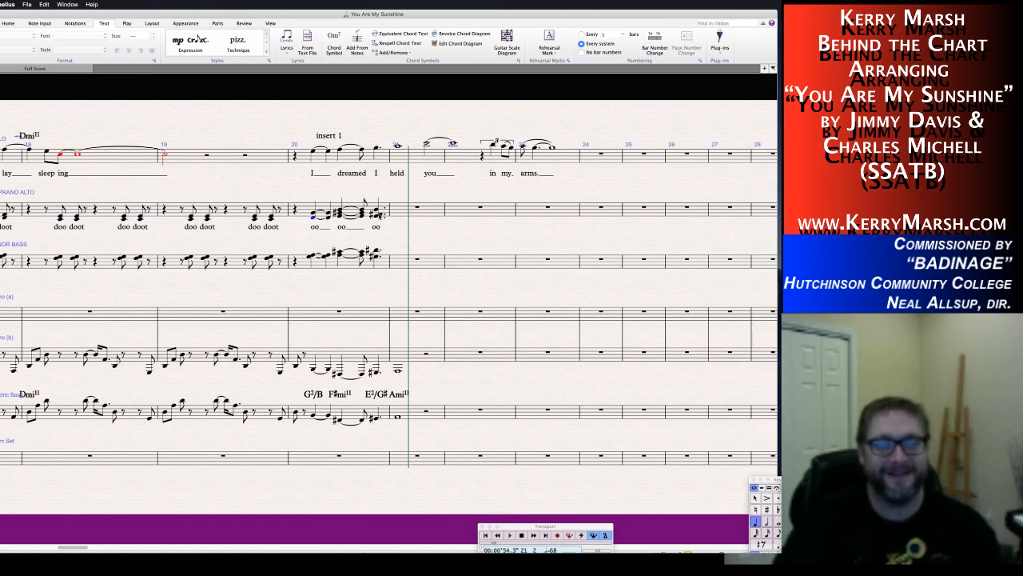
{"action": "left_click", "coordinate": [379, 215], "text": "shift"}
{"action": "key", "text": "Escape"}
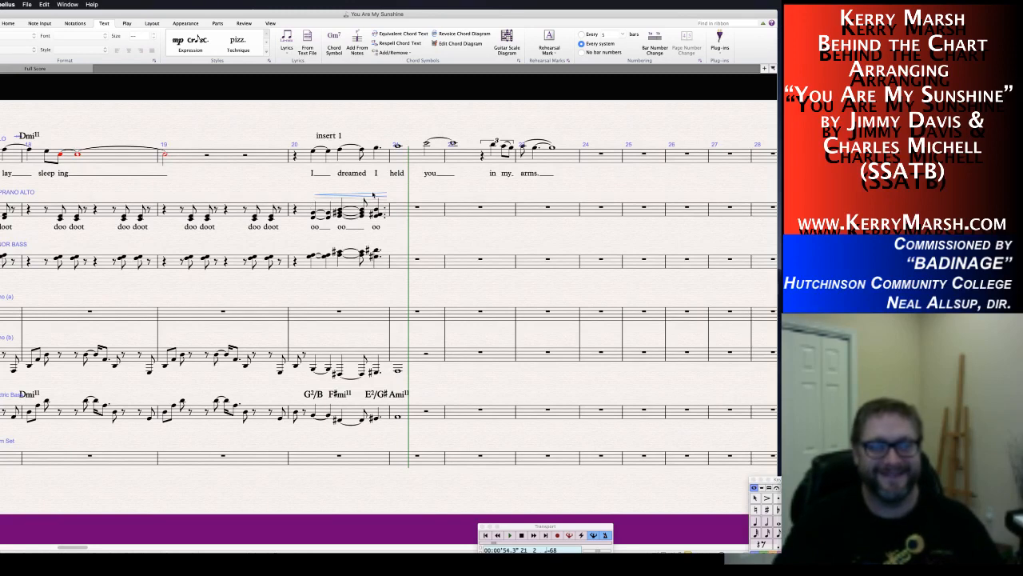
{"action": "key", "text": "Escape"}
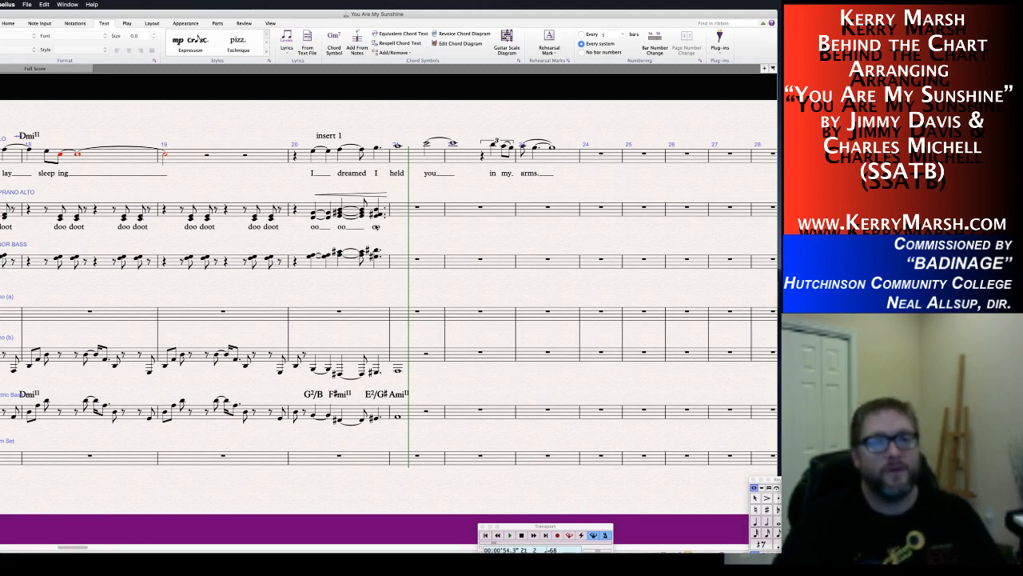
Change the last Soprano Alto lyric in bar 20 to "uh".
{"action": "left_click", "coordinate": [375, 226]}
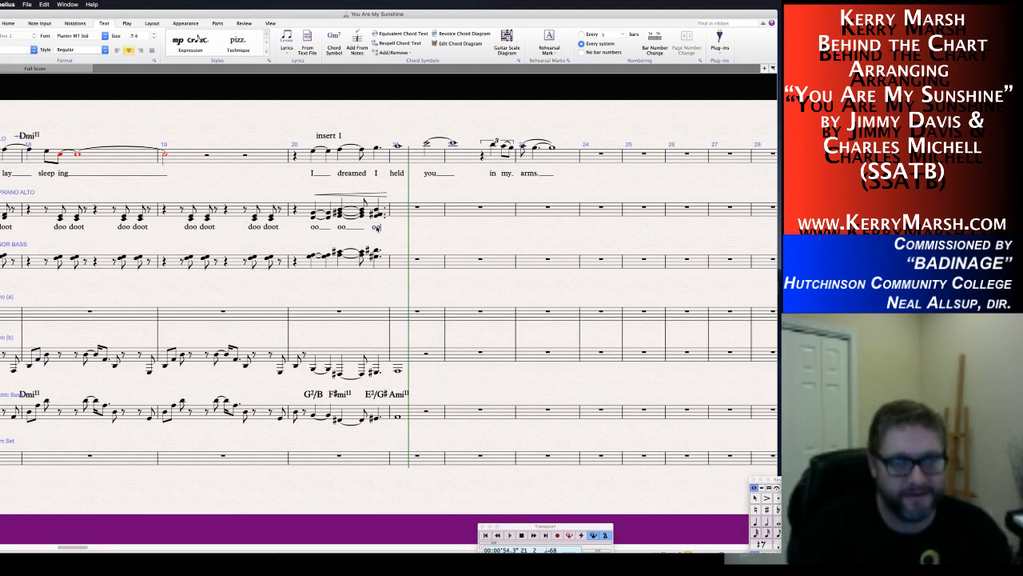
{"action": "type", "text": "uh"}
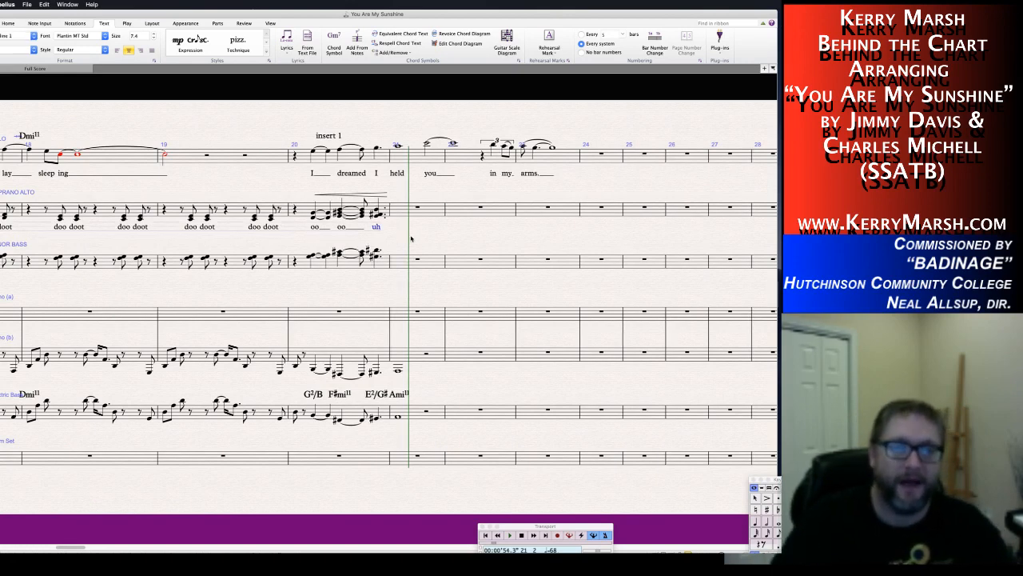
{"action": "left_click", "coordinate": [412, 238]}
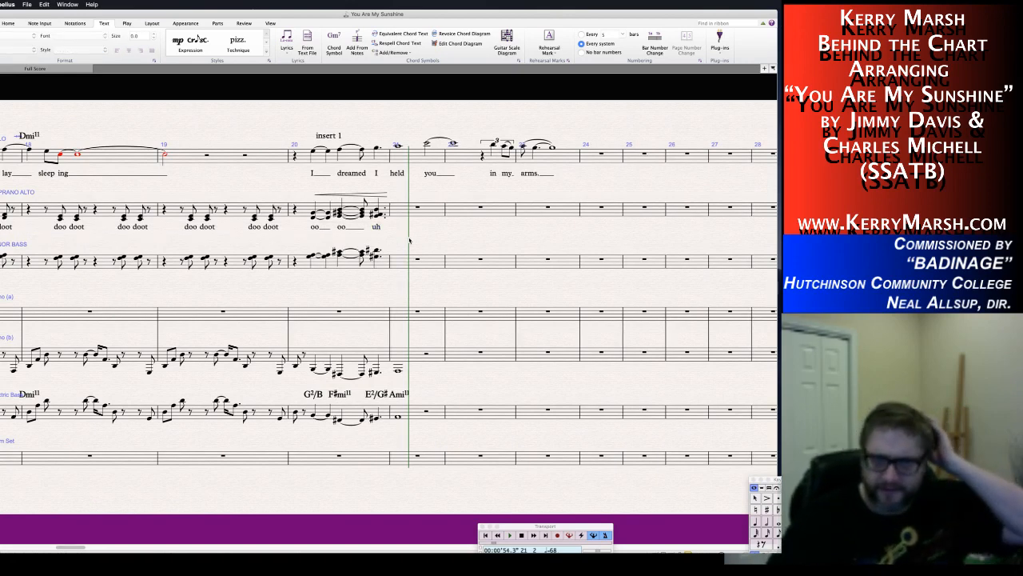
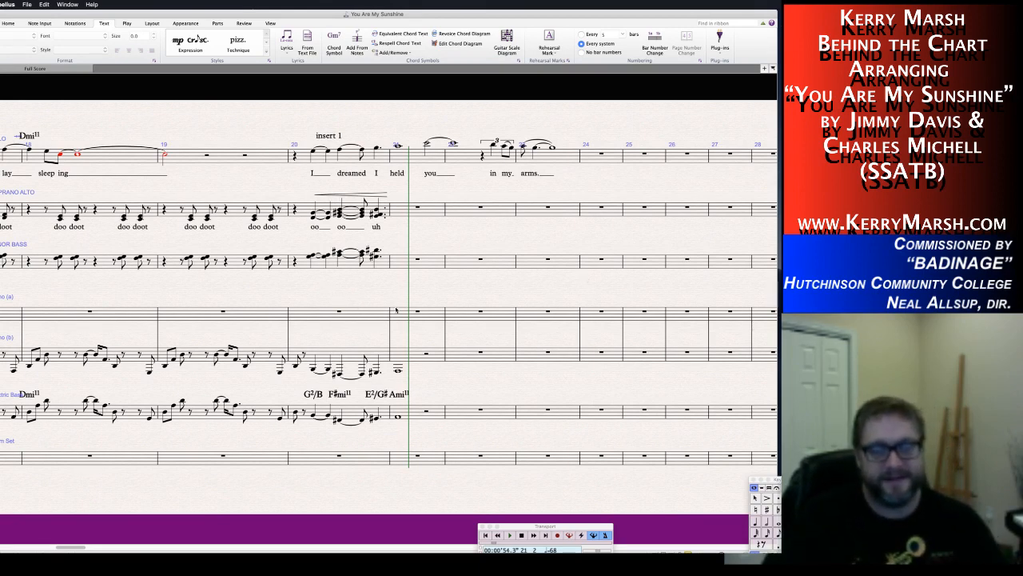
Review the score from rehearsal mark A through the empty backing bars after bar 20.
{"action": "scroll", "coordinate": [360, 311], "scroll_direction": "left", "scroll_amount": 2}
{"action": "scroll", "coordinate": [380, 301], "scroll_direction": "left", "scroll_amount": 5}
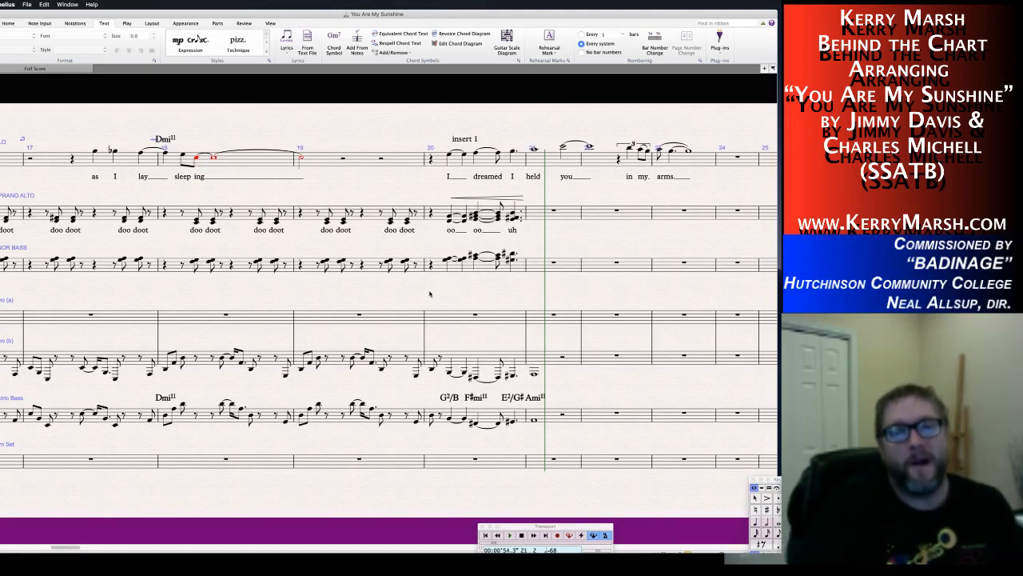
{"action": "scroll", "coordinate": [435, 293], "scroll_direction": "right", "scroll_amount": 3}
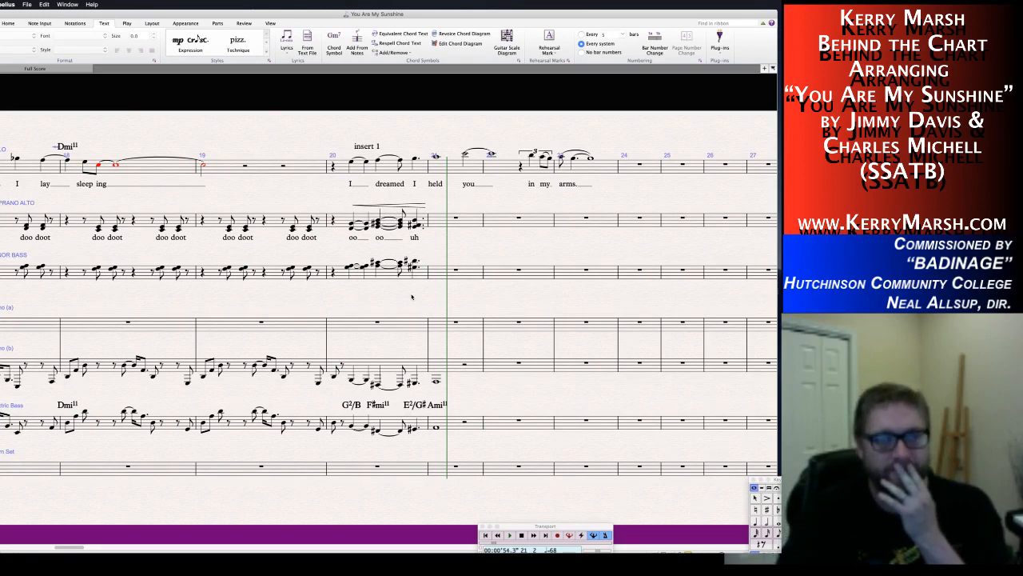
{"action": "scroll", "coordinate": [412, 297], "scroll_direction": "right", "scroll_amount": 5}
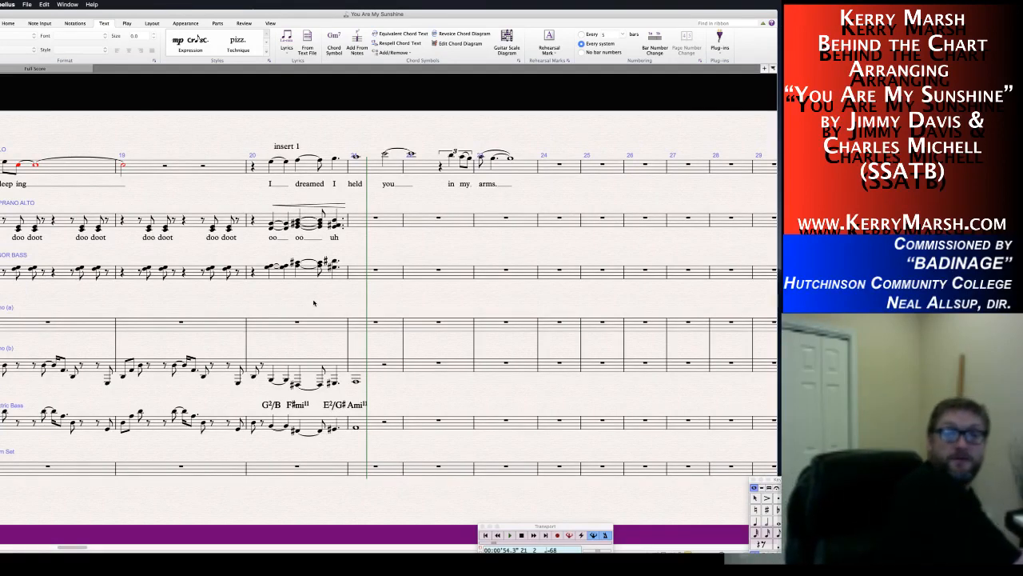
{"action": "scroll", "coordinate": [313, 303], "scroll_direction": "left", "scroll_amount": 5}
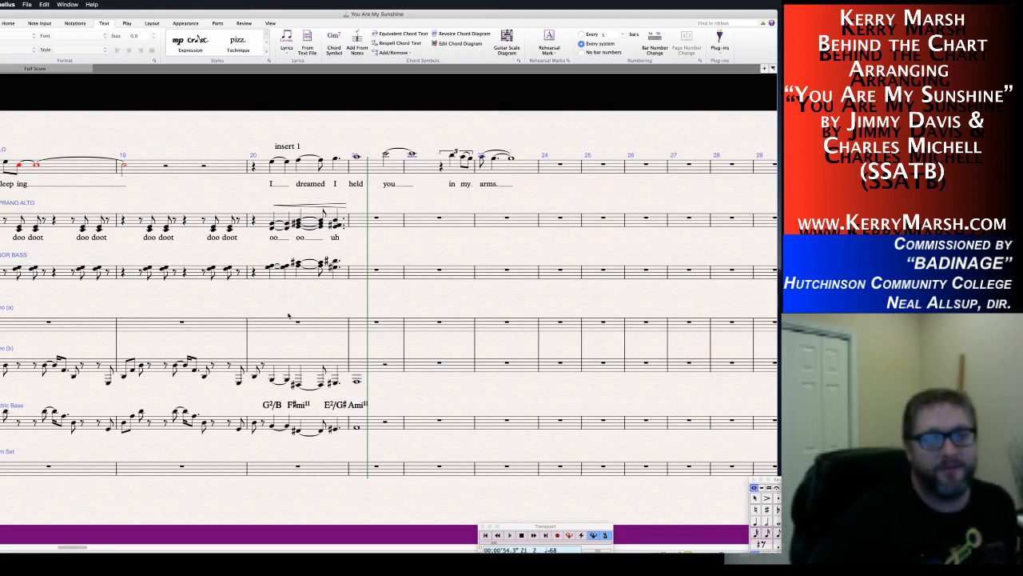
{"action": "scroll", "coordinate": [288, 316], "scroll_direction": "left", "scroll_amount": 10}
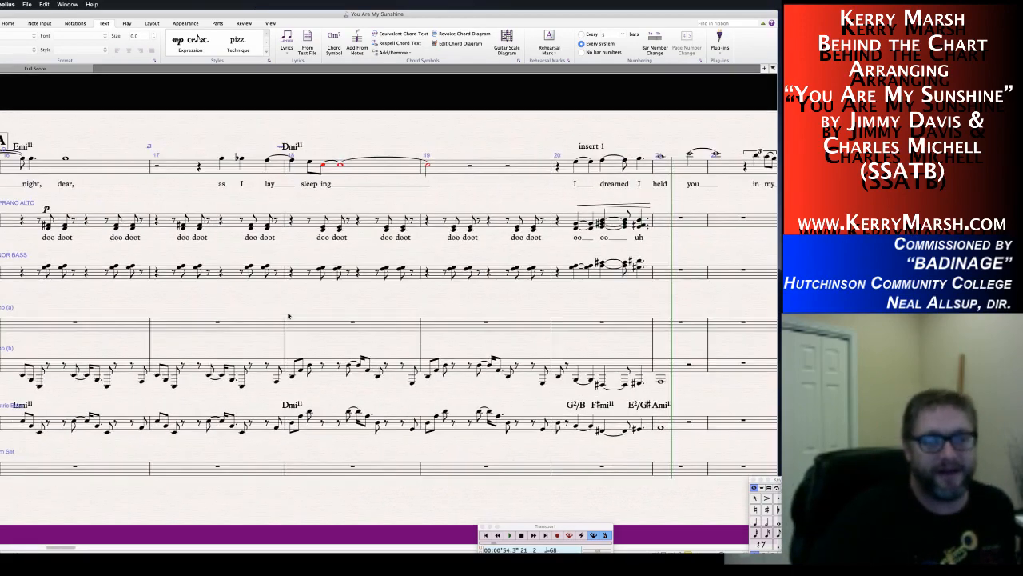
{"action": "scroll", "coordinate": [386, 331], "scroll_direction": "right", "scroll_amount": 10}
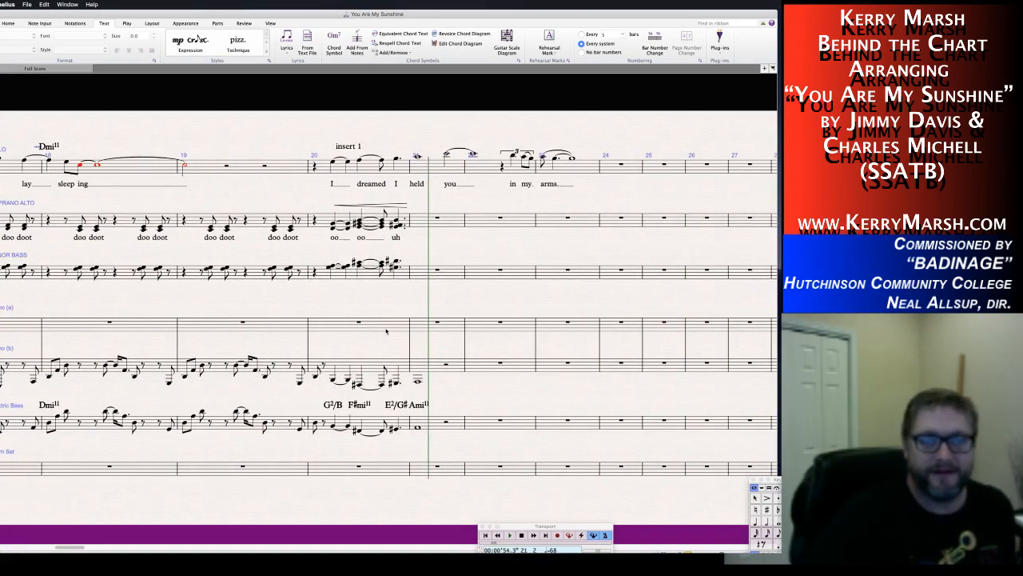
{"action": "scroll", "coordinate": [383, 300], "scroll_direction": "right", "scroll_amount": 5}
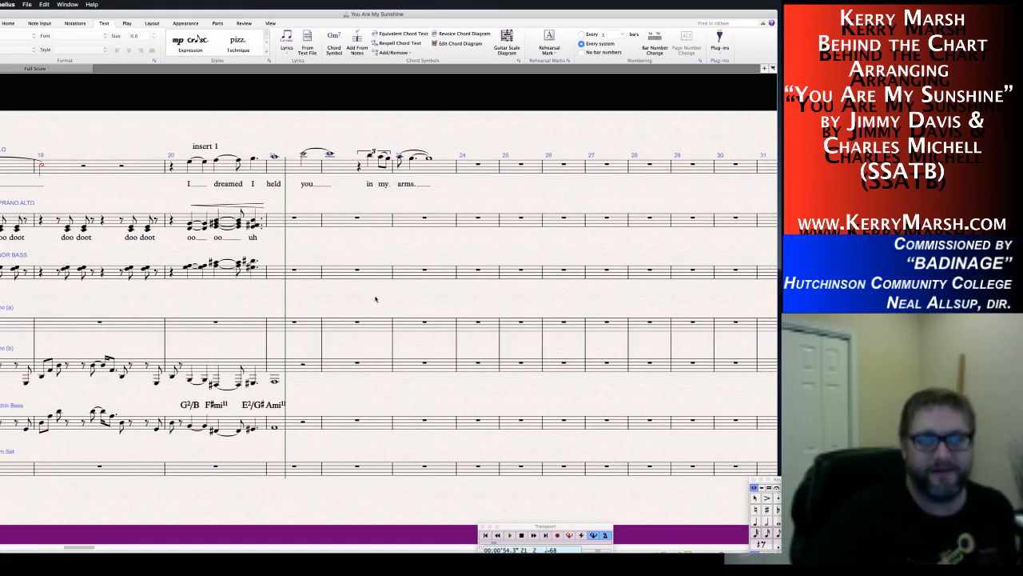
{"action": "scroll", "coordinate": [347, 298], "scroll_direction": "left", "scroll_amount": 13}
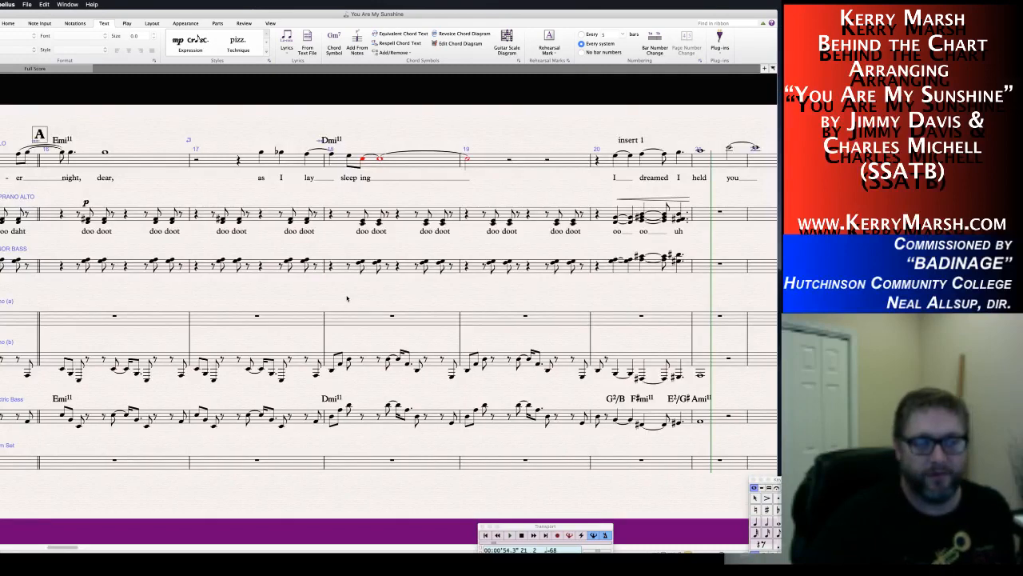
{"action": "scroll", "coordinate": [347, 298], "scroll_direction": "right", "scroll_amount": 2}
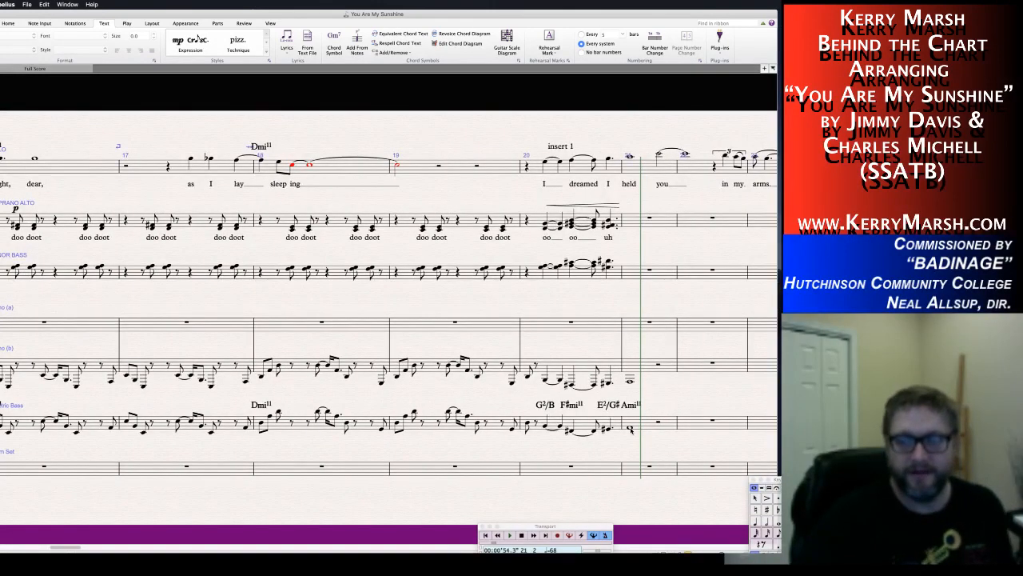
Replace the long A in the Electric Bass's bar 21 with a short rhythmic figure followed by eighth rests.
{"action": "left_click", "coordinate": [630, 428]}
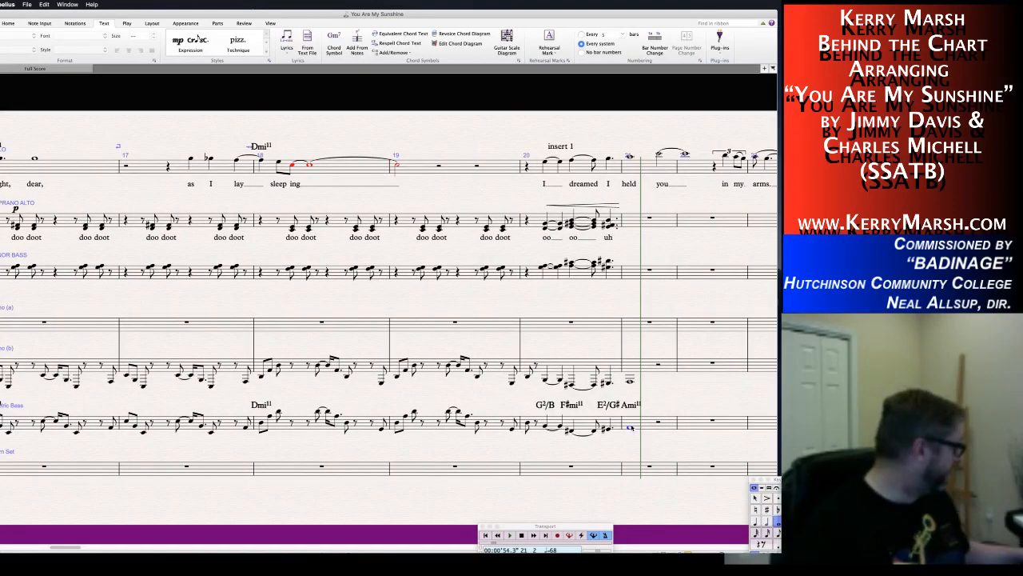
{"action": "key", "text": "3"}
{"action": "key", "text": "n"}
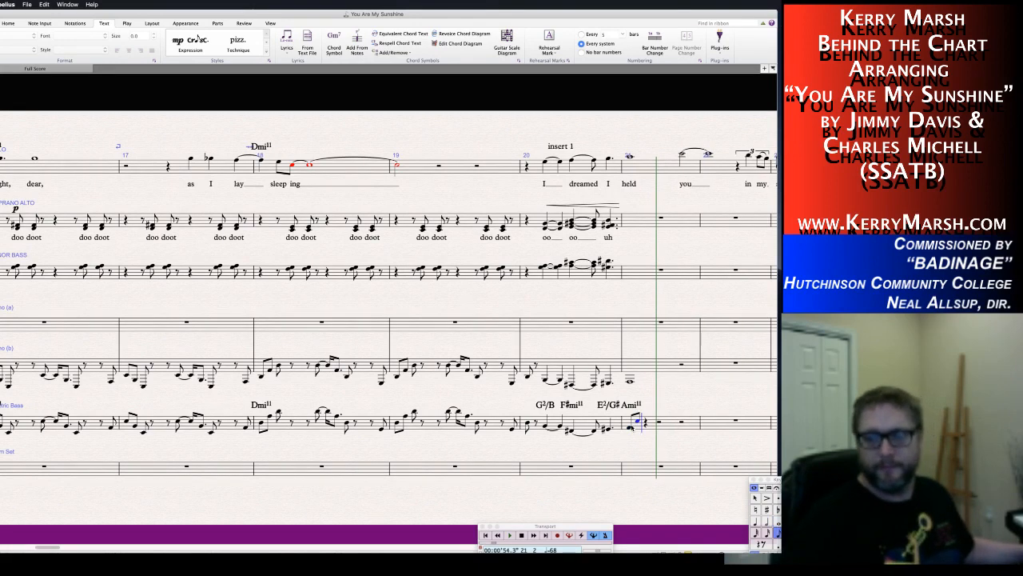
{"action": "key", "text": "a"}
{"action": "key", "text": "0"}
{"action": "key", "text": "0"}
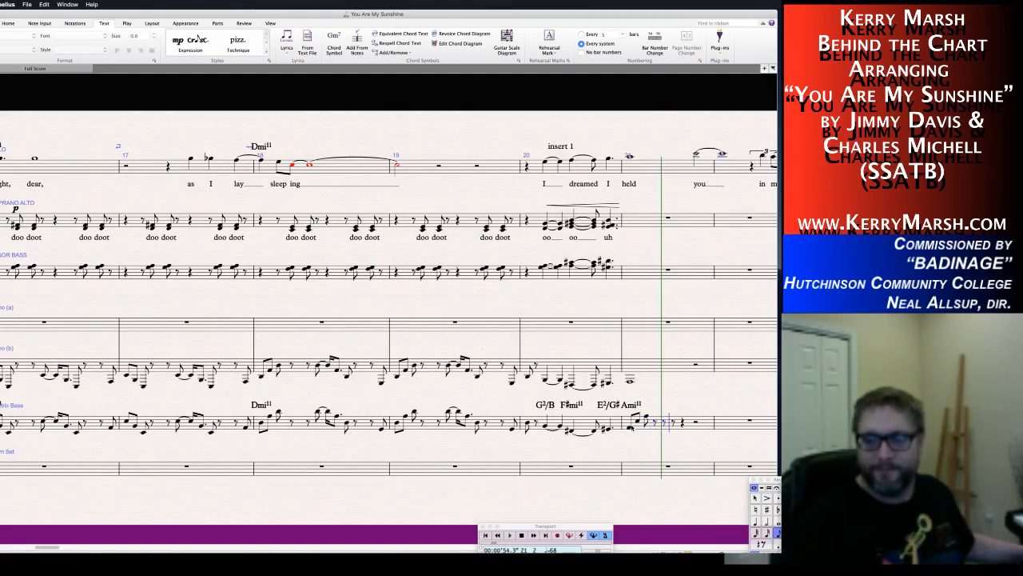
Continue the Electric Bass riff in bar 21 with a low A tied to a sixteenth, rising through E to G.
{"action": "key", "text": "a"}
{"action": "key", "text": "KP_Enter"}
{"action": "key", "text": "2"}
{"action": "key", "text": "a"}
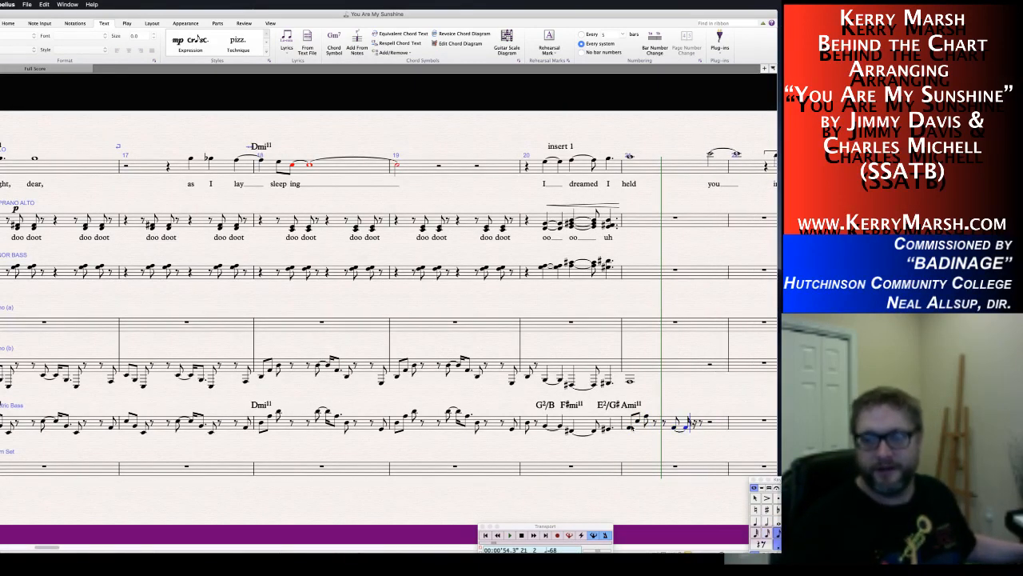
{"action": "key", "text": "e"}
{"action": "key", "text": "KP_Decimal"}
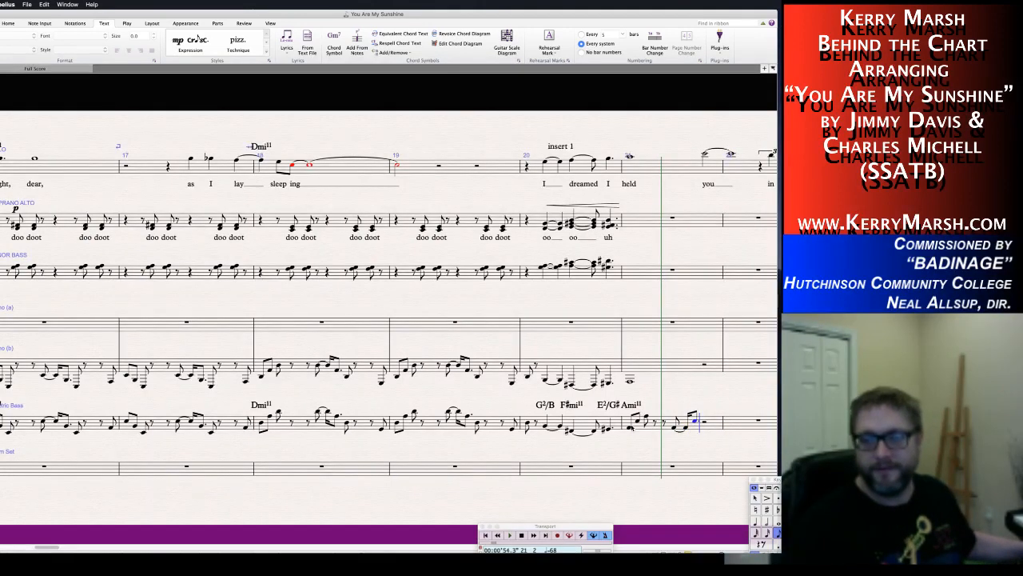
{"action": "key", "text": "g"}
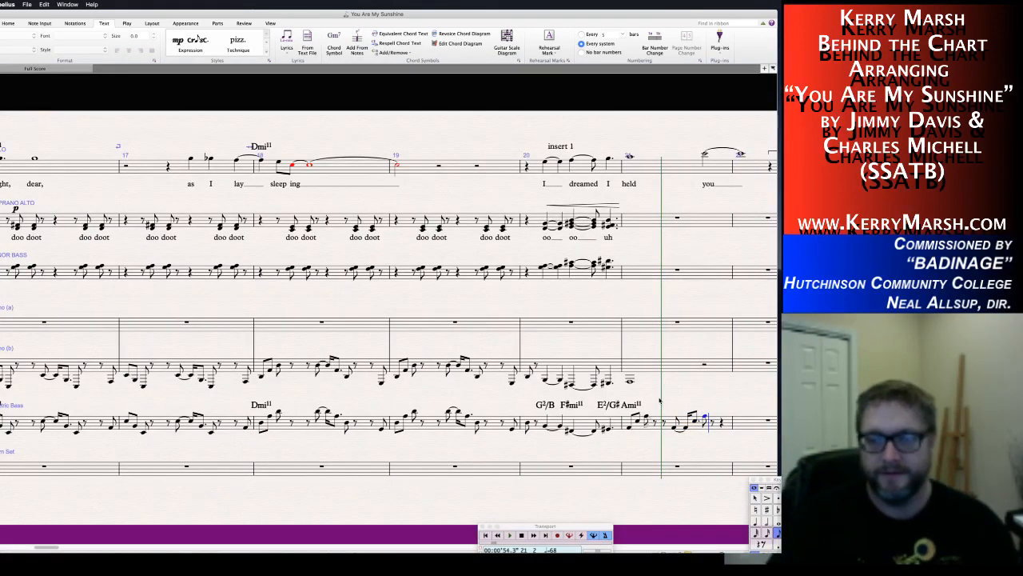
{"action": "key", "text": "Escape"}
{"action": "key", "text": "Escape"}
{"action": "key", "text": "space"}
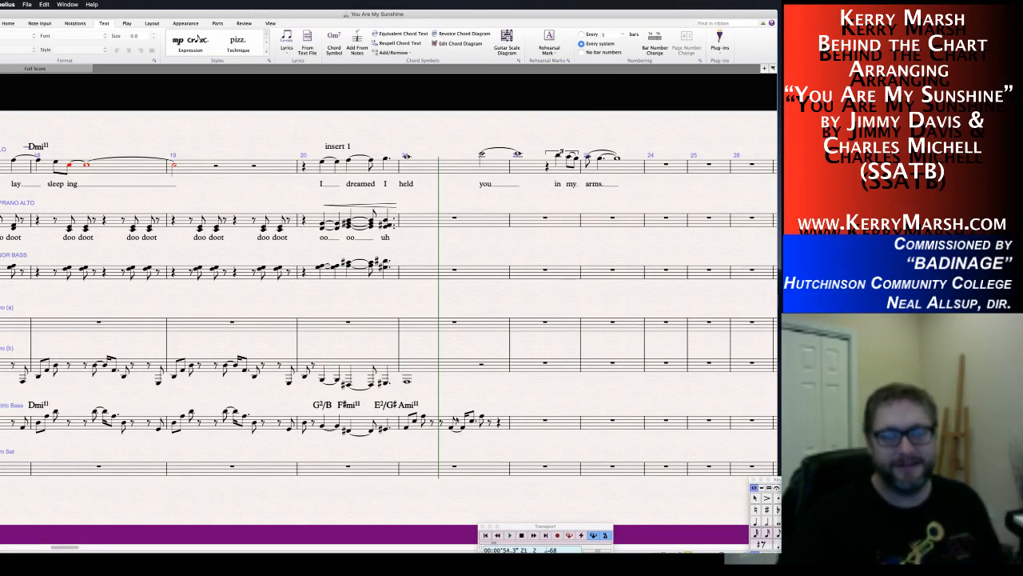
Review the score from the opening bars through the Electric Bass riff in bar 21 and the empty bars that follow.
{"action": "left_click", "coordinate": [525, 422]}
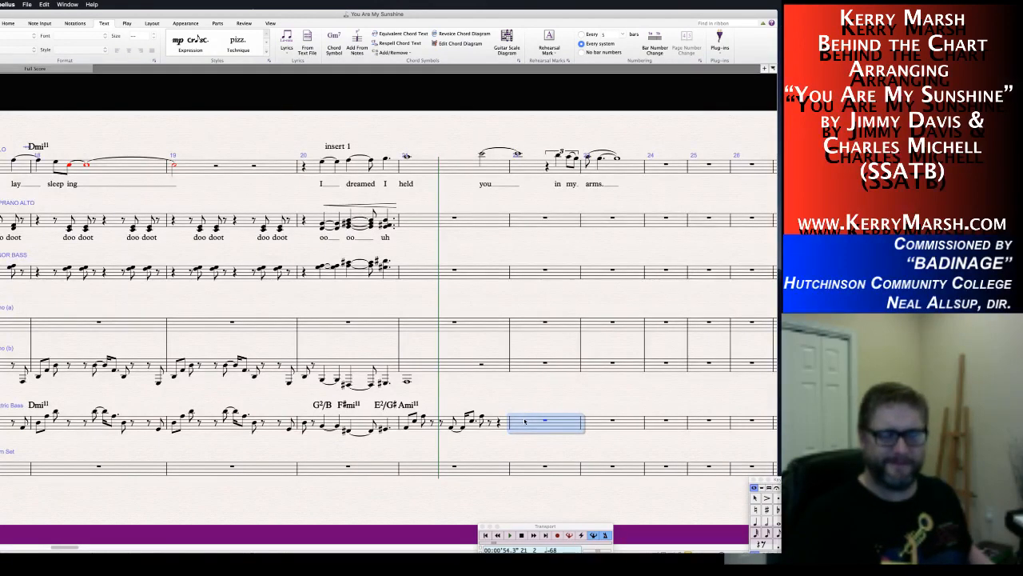
{"action": "left_click", "coordinate": [526, 447]}
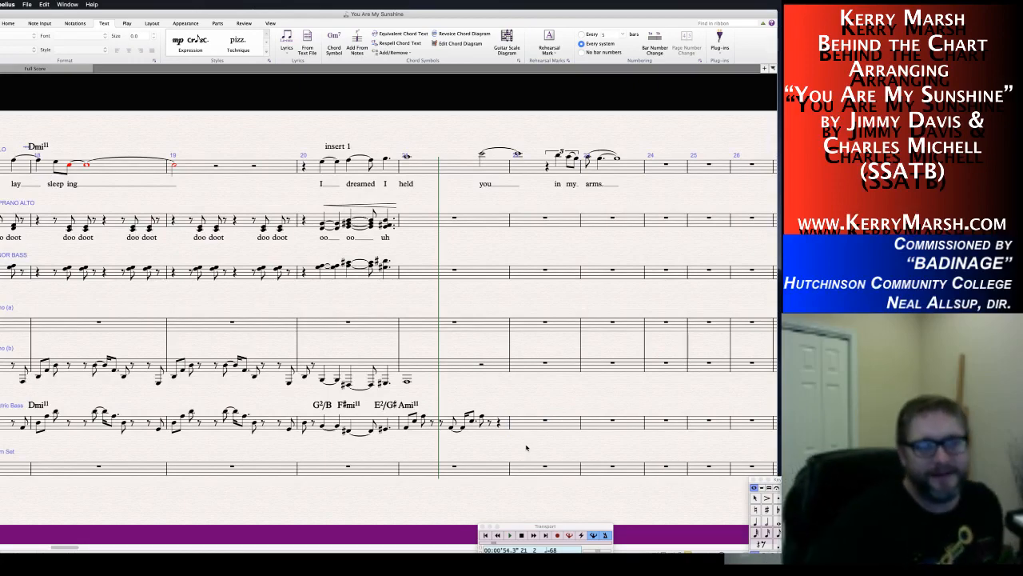
{"action": "scroll", "coordinate": [526, 448], "scroll_direction": "left", "scroll_amount": 10}
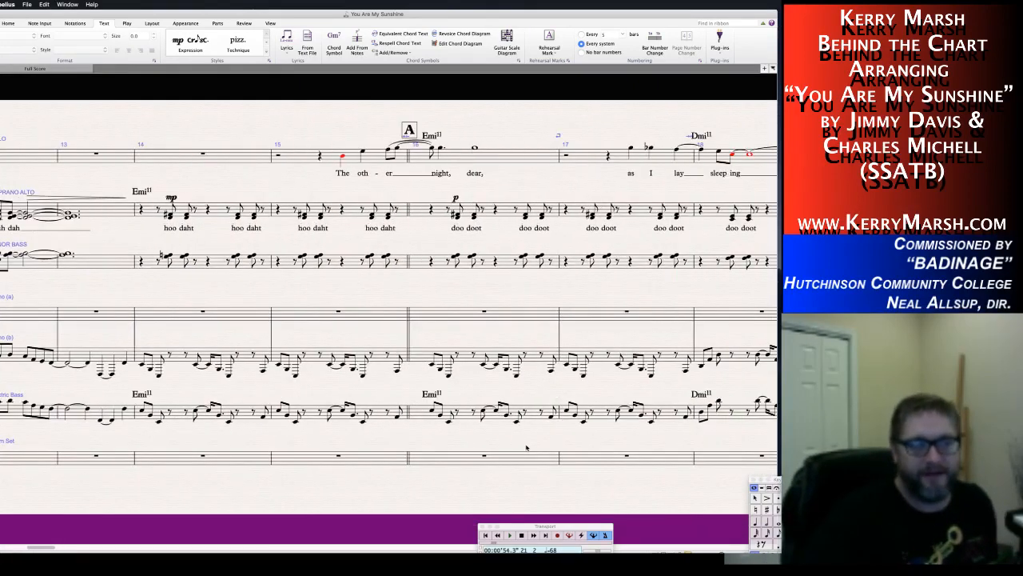
{"action": "scroll", "coordinate": [526, 448], "scroll_direction": "left", "scroll_amount": 10}
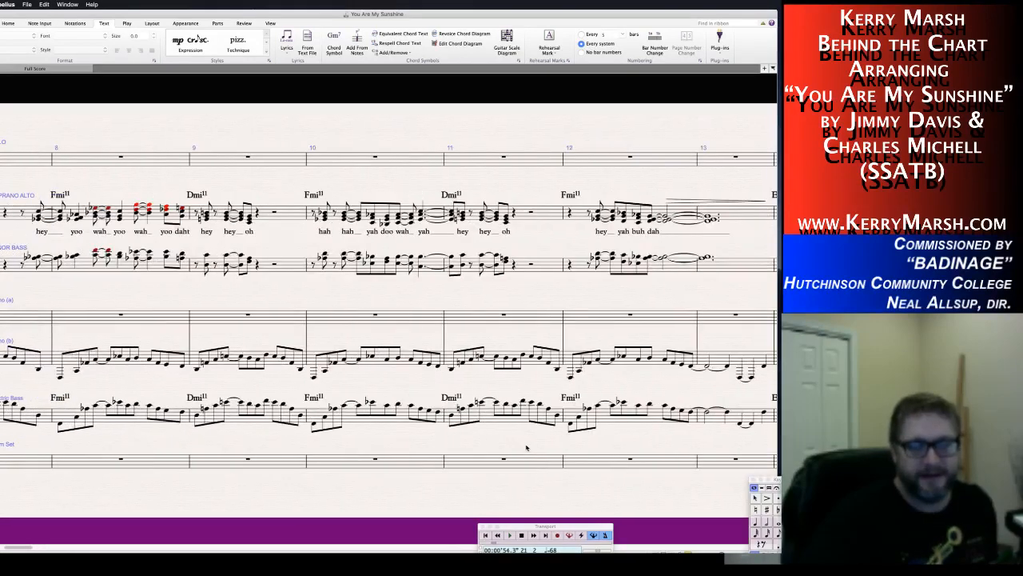
{"action": "scroll", "coordinate": [526, 447], "scroll_direction": "left", "scroll_amount": 10}
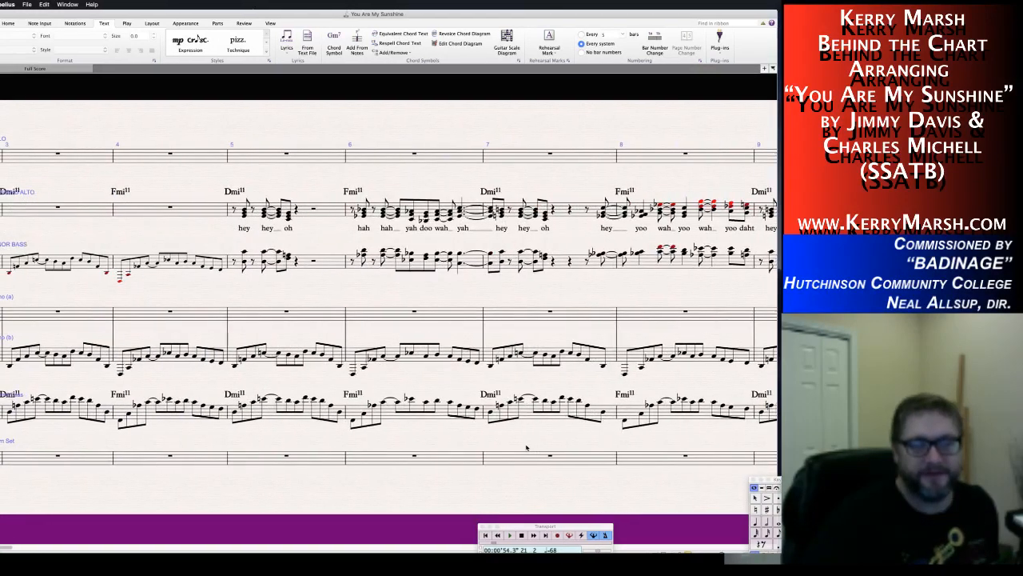
{"action": "scroll", "coordinate": [526, 448], "scroll_direction": "left", "scroll_amount": 4}
{"action": "scroll", "coordinate": [526, 448], "scroll_direction": "right", "scroll_amount": 10}
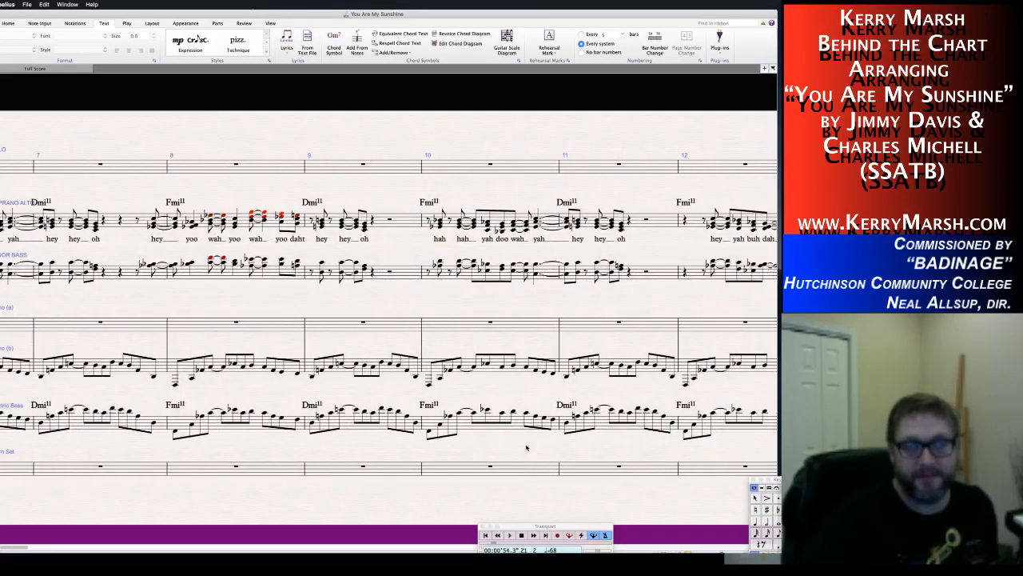
{"action": "scroll", "coordinate": [526, 447], "scroll_direction": "right", "scroll_amount": 10}
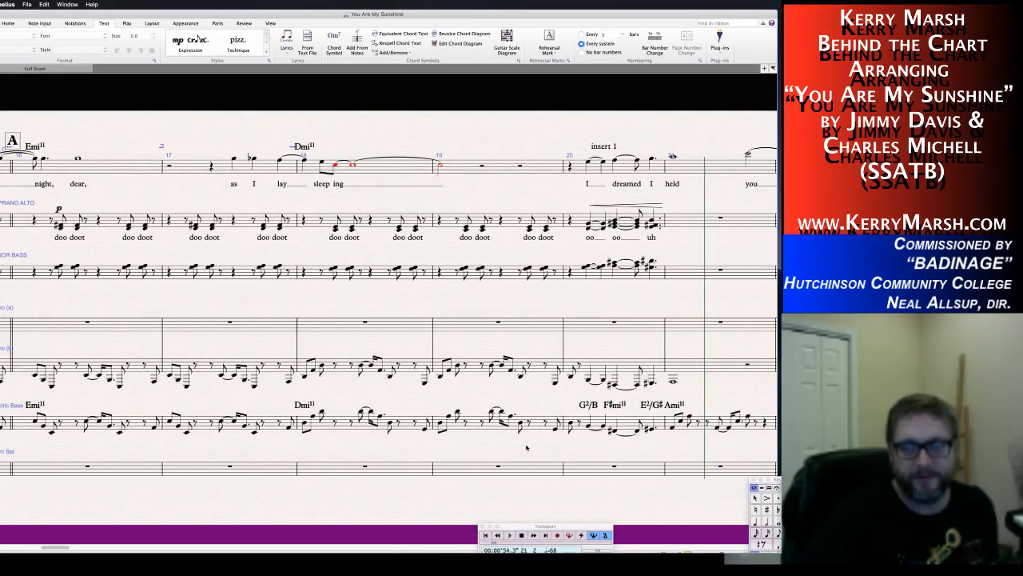
{"action": "scroll", "coordinate": [526, 448], "scroll_direction": "right", "scroll_amount": 8}
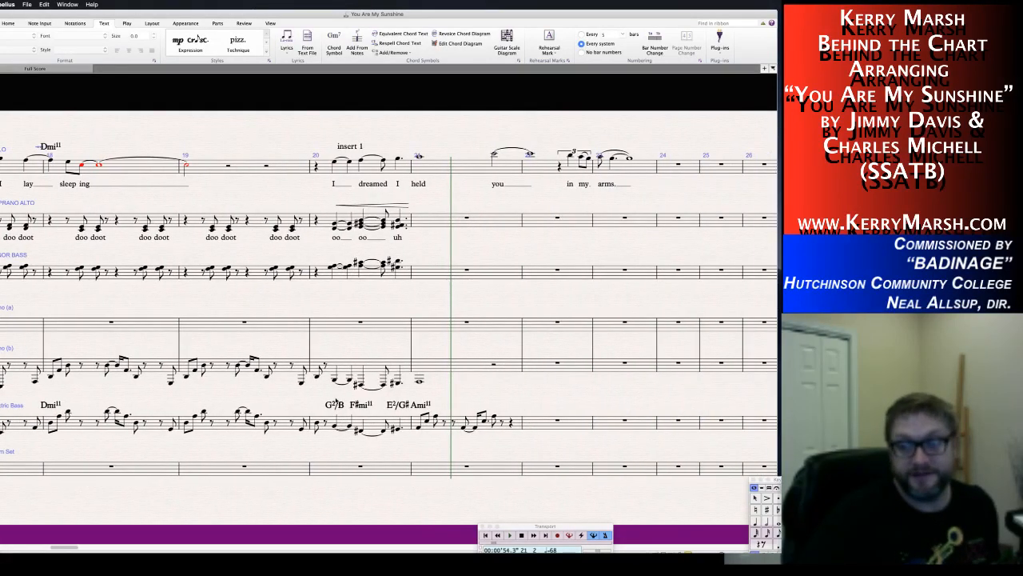
{"action": "scroll", "coordinate": [343, 427], "scroll_direction": "right", "scroll_amount": 4}
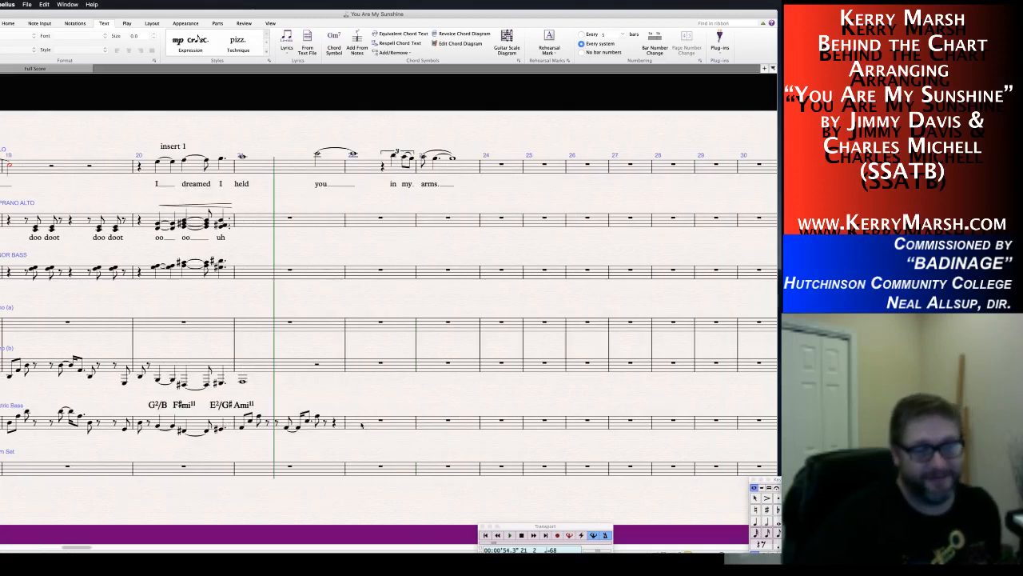
{"action": "left_click", "coordinate": [370, 428]}
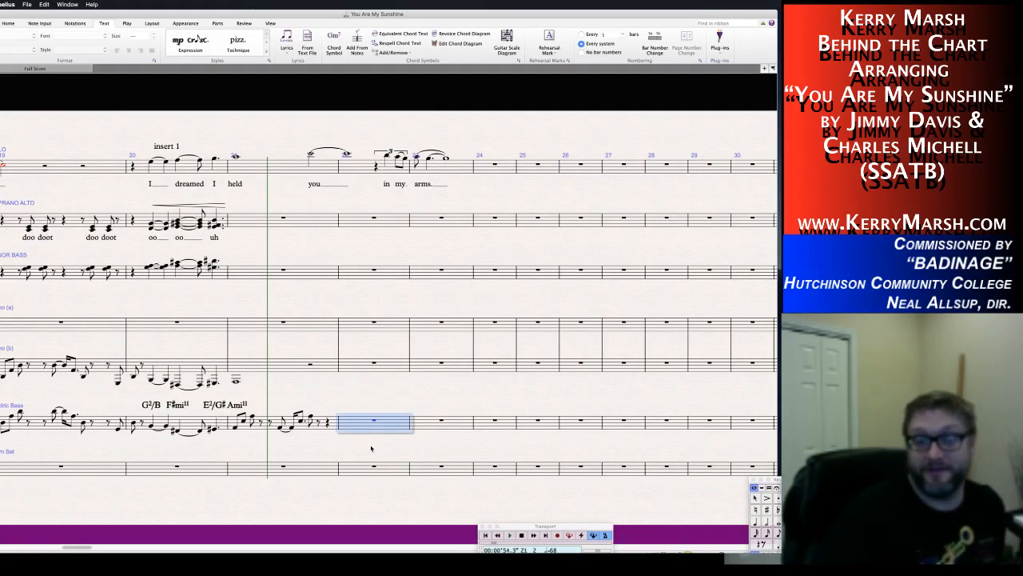
{"action": "left_click", "coordinate": [371, 448]}
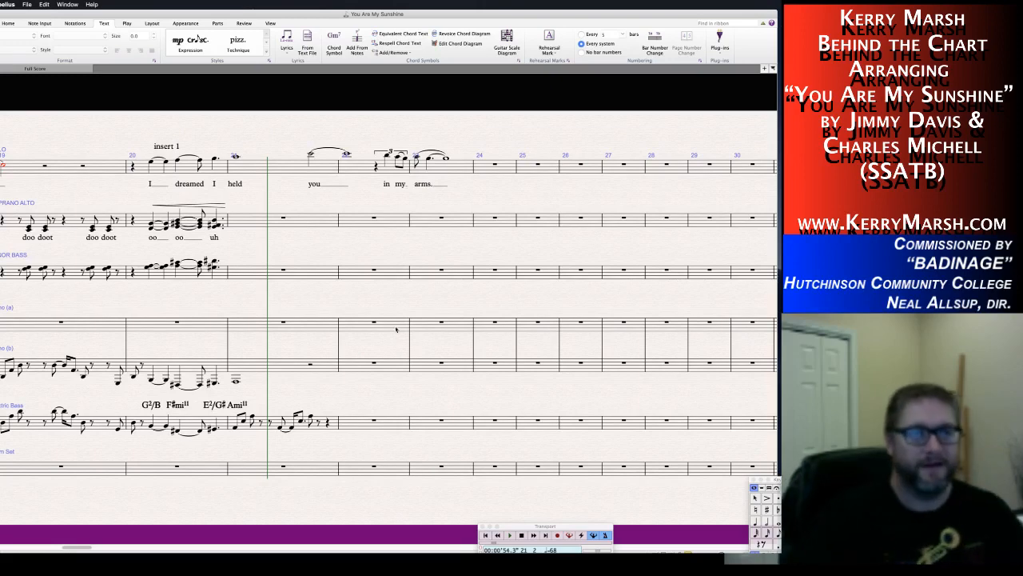
{"action": "left_click", "coordinate": [313, 324]}
{"action": "left_click", "coordinate": [350, 297]}
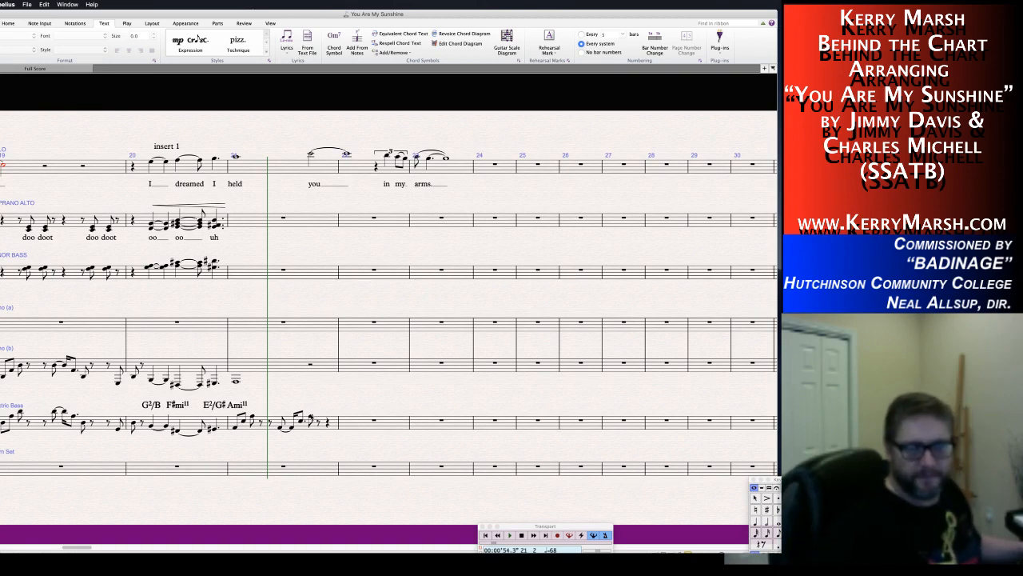
Finish the Electric Bass's bar 21 by replacing its closing quarter rest with an eighth rest and an eighth note.
{"action": "left_click", "coordinate": [302, 420]}
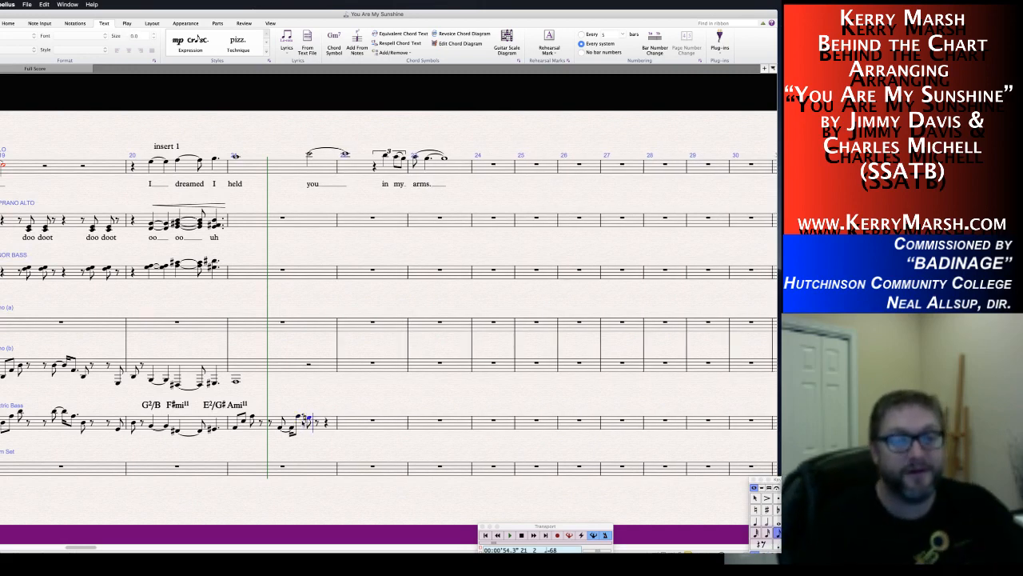
{"action": "key", "text": "super+z"}
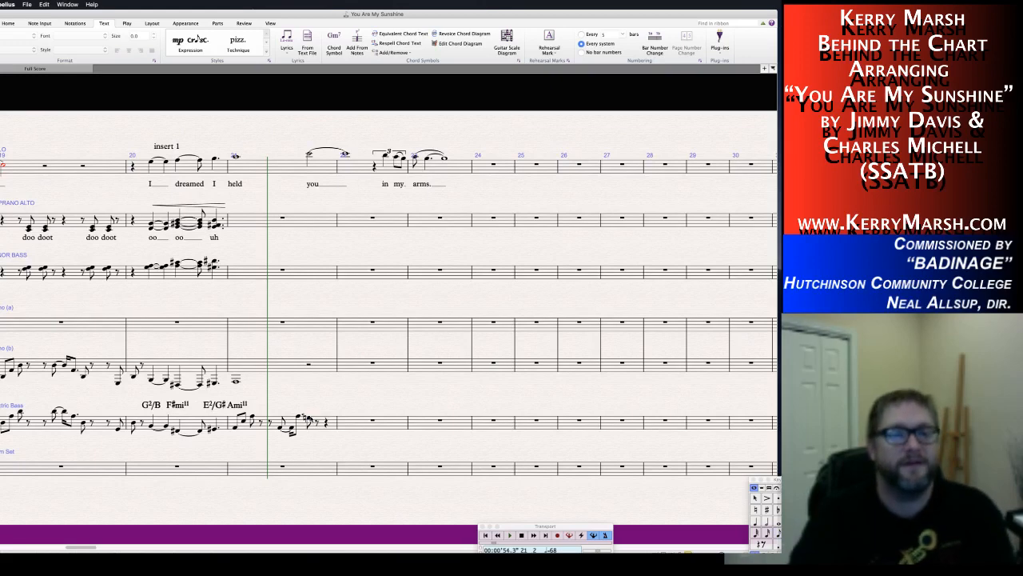
{"action": "left_click", "coordinate": [327, 422]}
{"action": "key", "text": "3"}
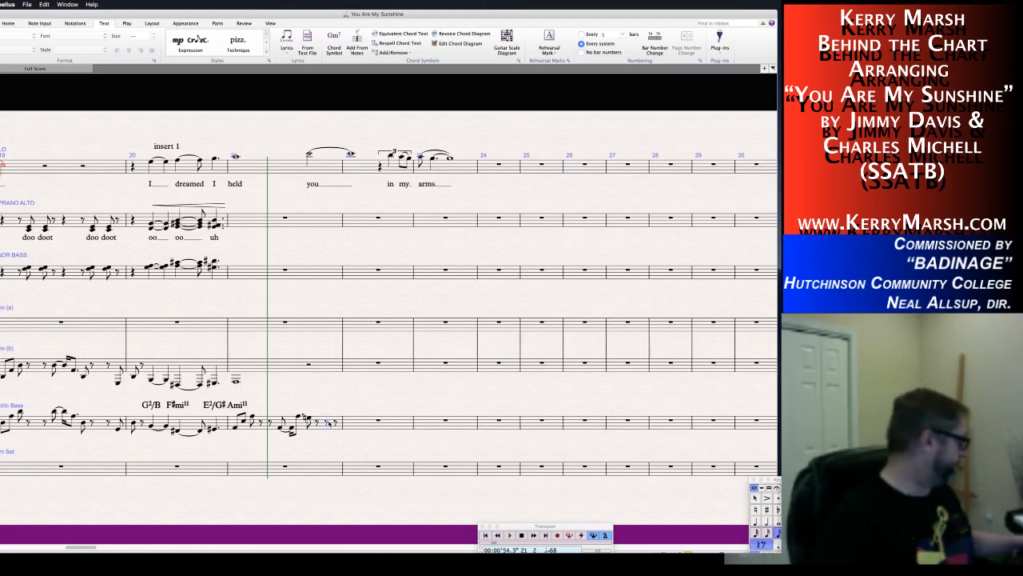
{"action": "key", "text": "Escape"}
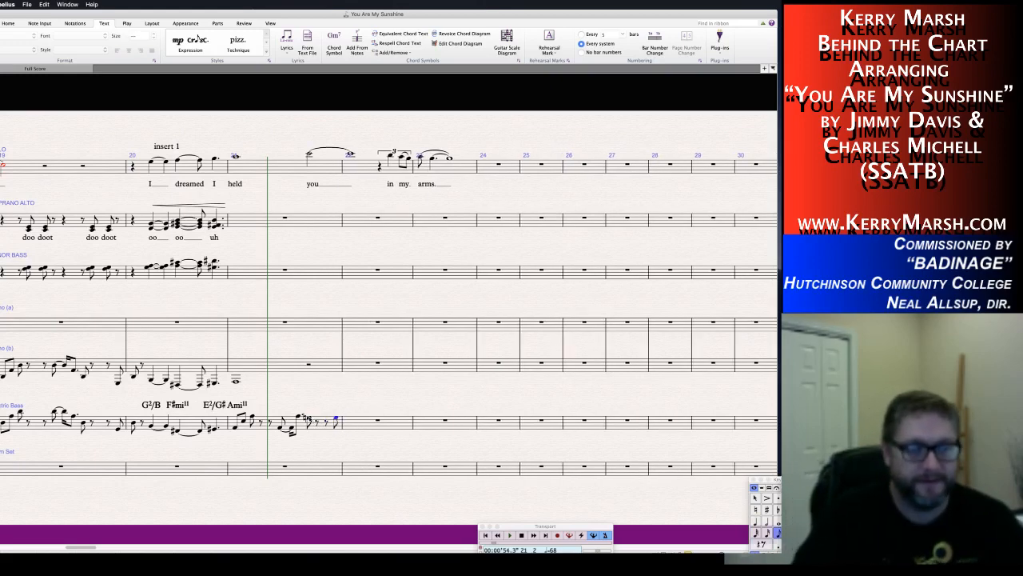
{"action": "key", "text": "Escape"}
Add the chord symbol "/G" above the Electric Bass's G in the second half of bar 21.
{"action": "left_click", "coordinate": [309, 419]}
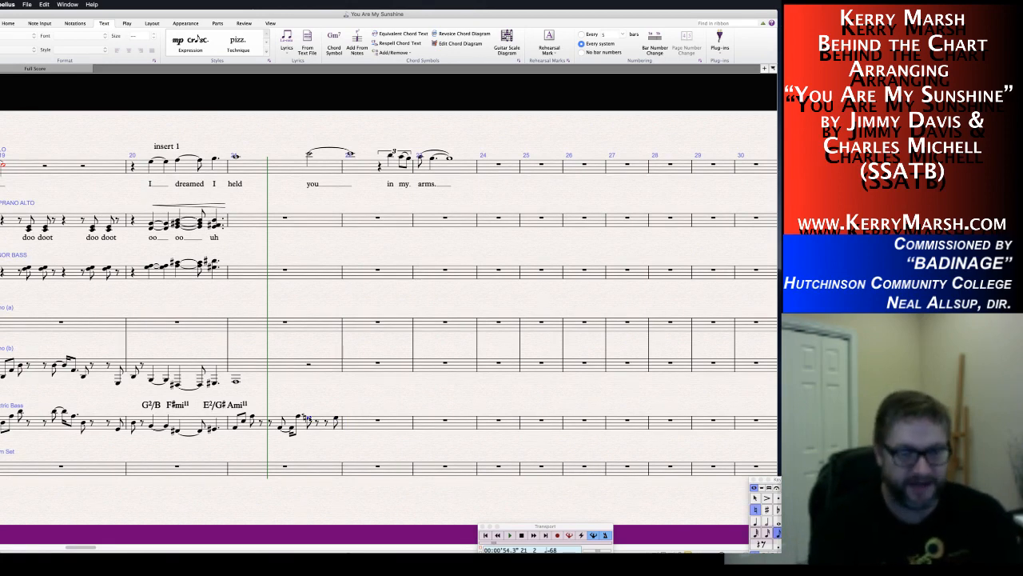
{"action": "key", "text": "super+k"}
{"action": "type", "text": "/G"}
{"action": "key", "text": "Escape"}
{"action": "key", "text": "Escape"}
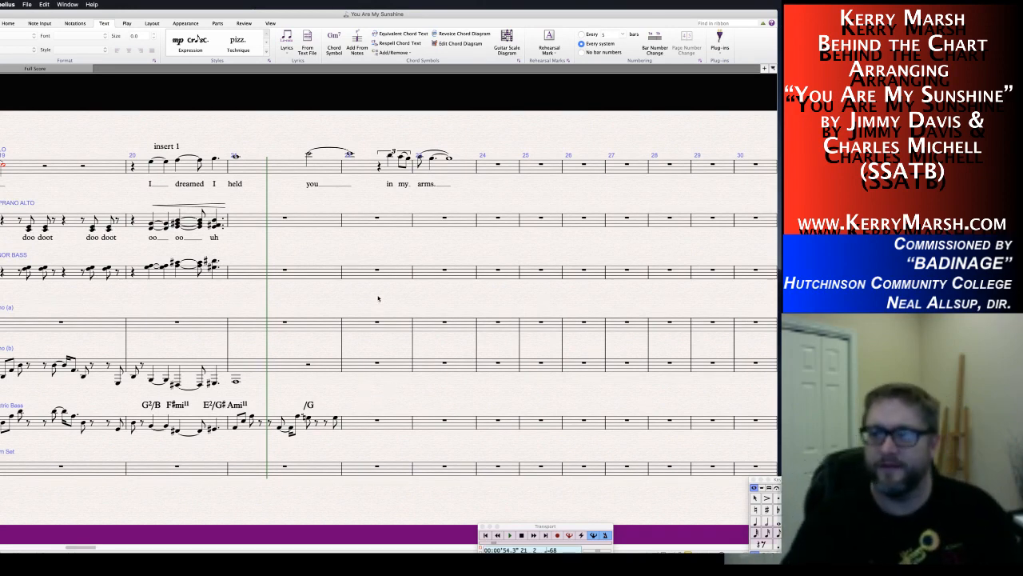
{"action": "left_click", "coordinate": [327, 276]}
{"action": "left_click", "coordinate": [398, 294]}
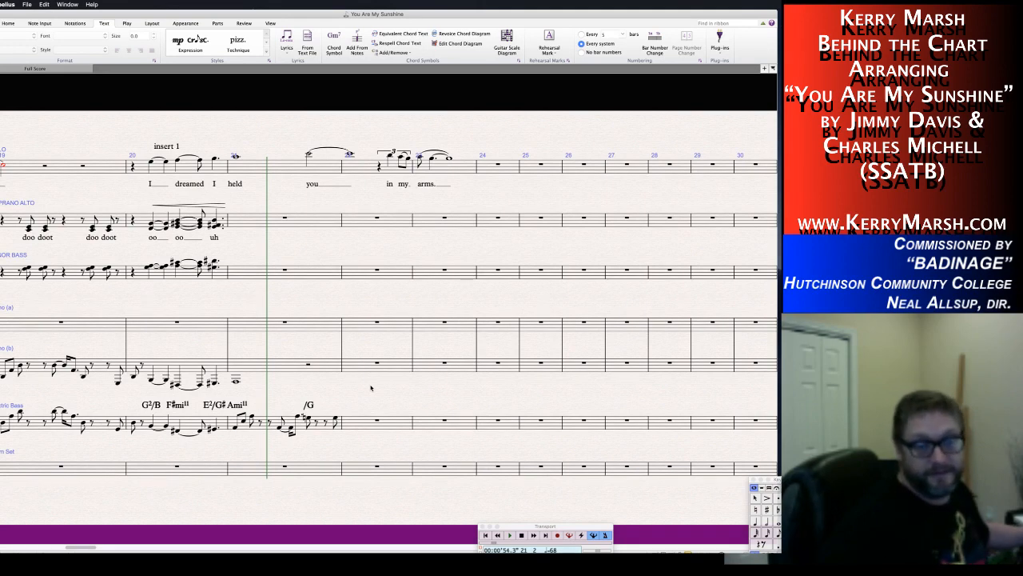
Carry the Electric Bass riff from the last note of bar 21 into a short rising figure in bar 22, followed by eighth rests.
{"action": "left_click", "coordinate": [335, 420]}
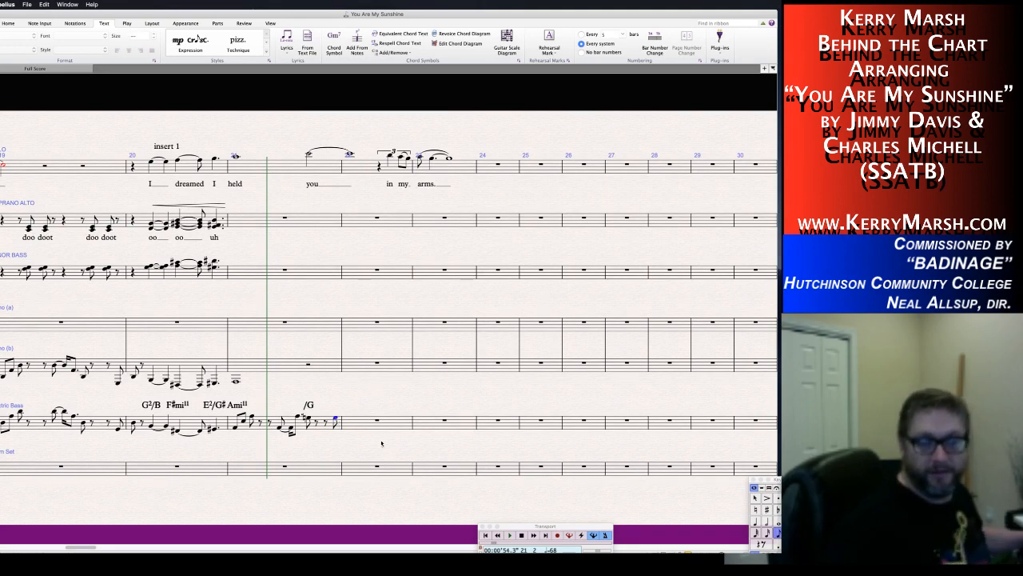
{"action": "key", "text": "4"}
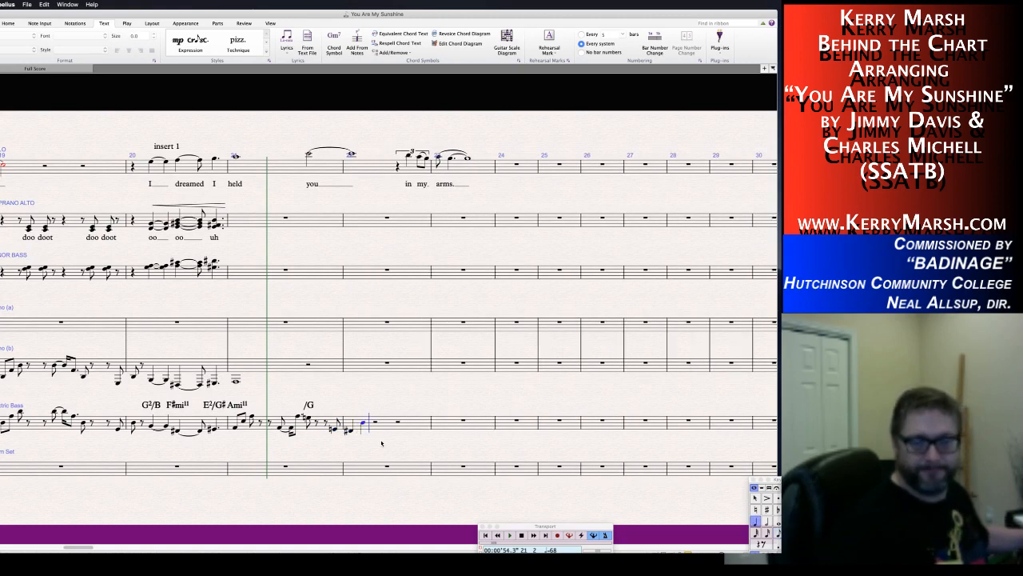
{"action": "key", "text": "Left"}
{"action": "key", "text": "3"}
{"action": "key", "text": "Right"}
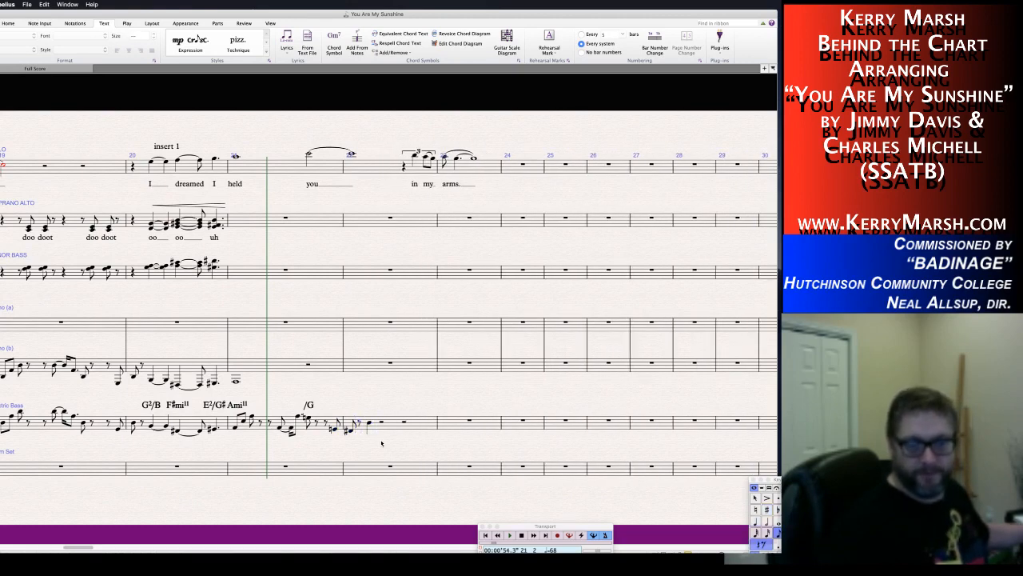
{"action": "key", "text": "d"}
{"action": "key", "text": "f"}
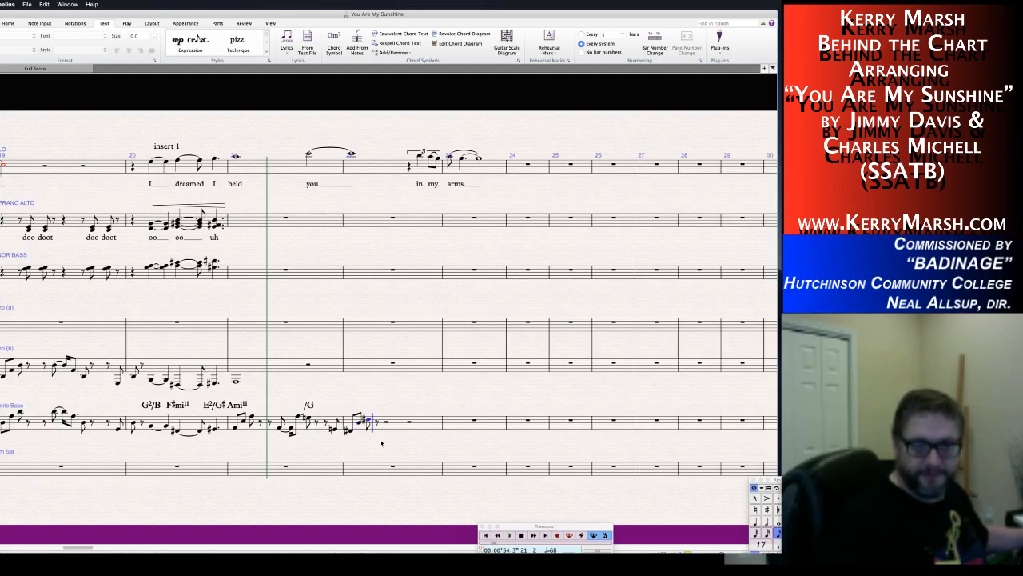
{"action": "key", "text": "0"}
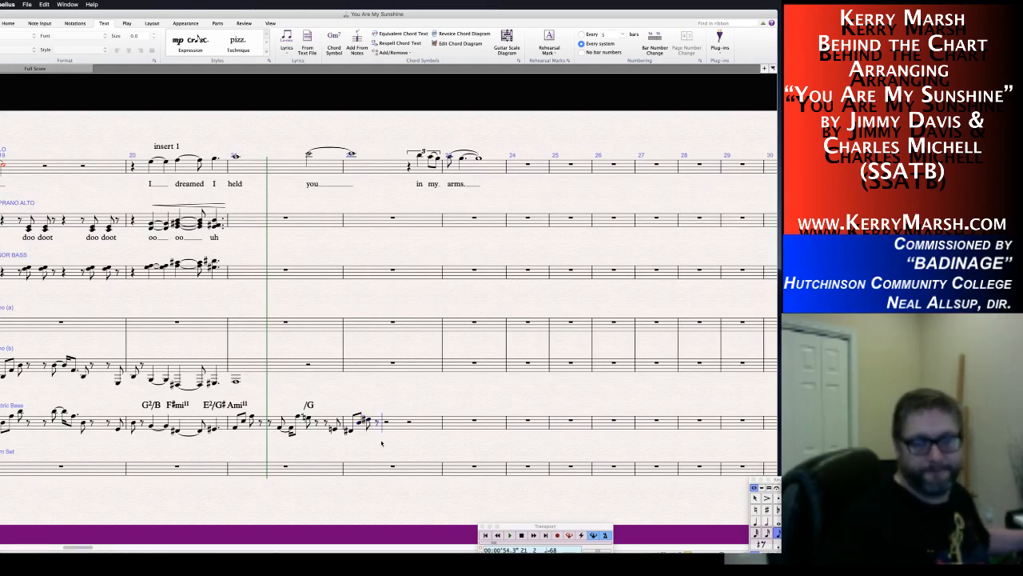
{"action": "key", "text": "0"}
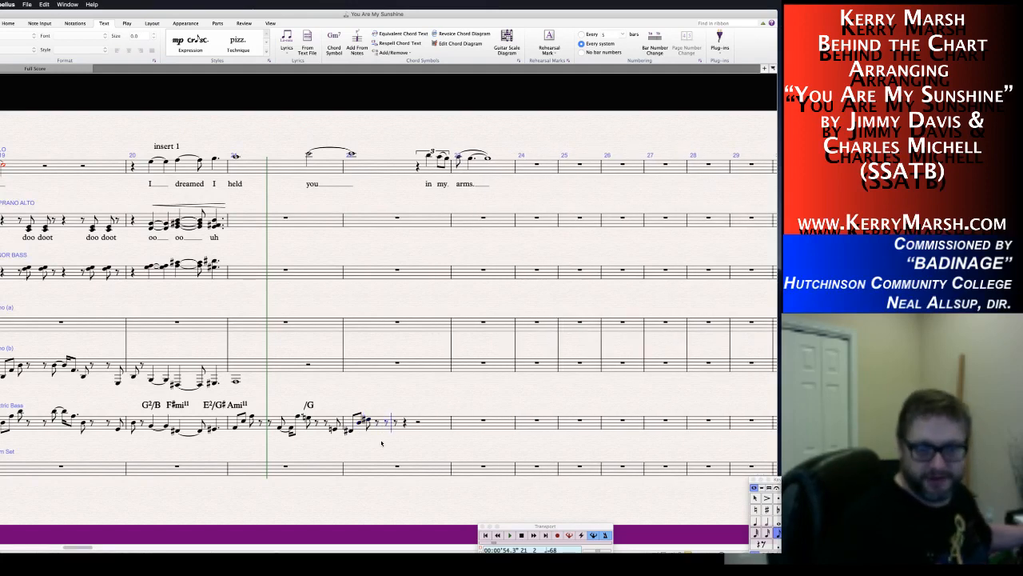
Complete the Electric Bass's bar 22 with a low tied F, a short rising figure and a closing half-note F natural.
{"action": "key", "text": "f"}
{"action": "key", "text": "KP_Enter"}
{"action": "key", "text": "2"}
{"action": "key", "text": "f"}
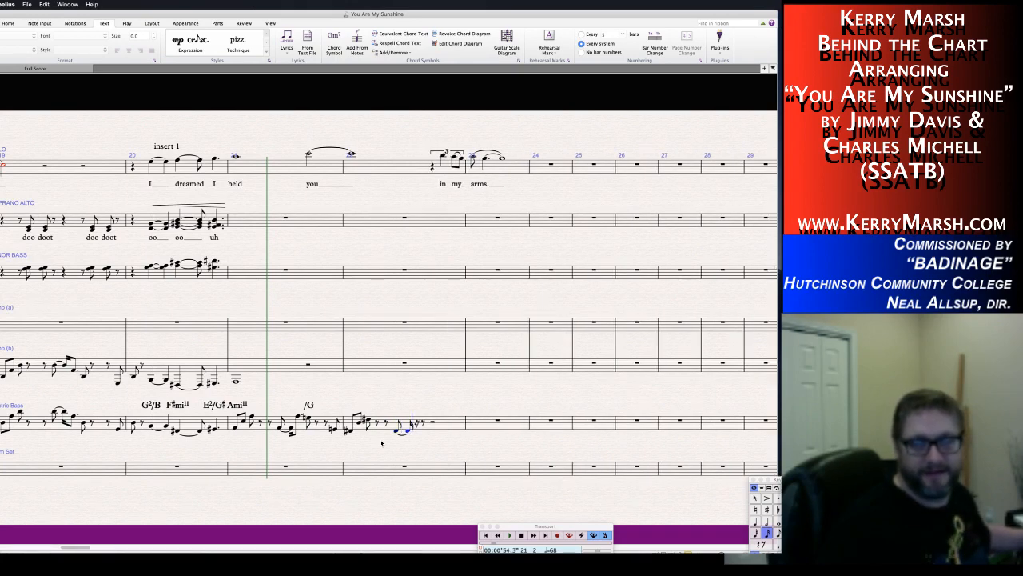
{"action": "key", "text": "KP_3"}
{"action": "key", "text": "KP_Decimal"}
{"action": "key", "text": "f"}
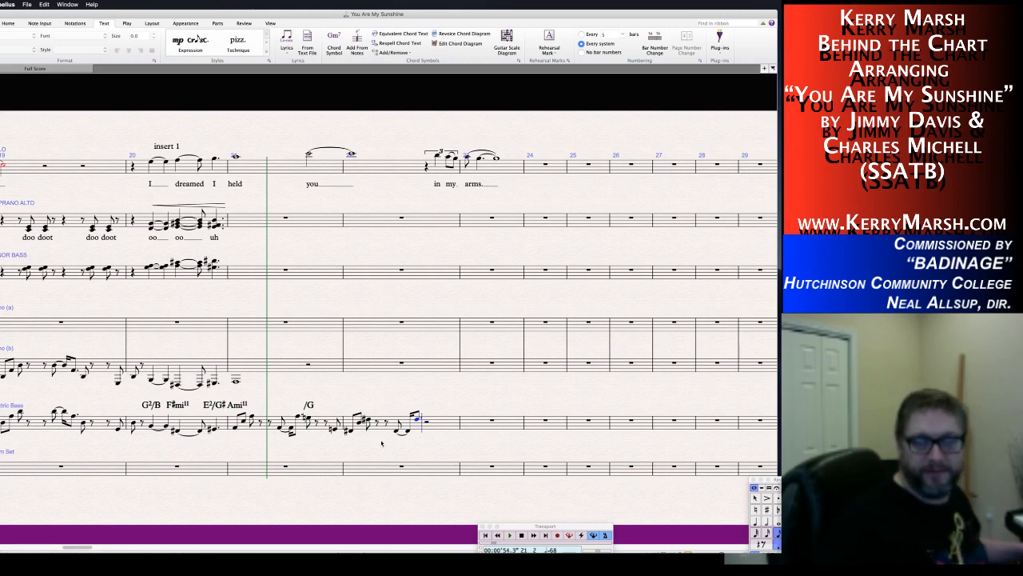
{"action": "key", "text": "KP_5"}
{"action": "key", "text": "f"}
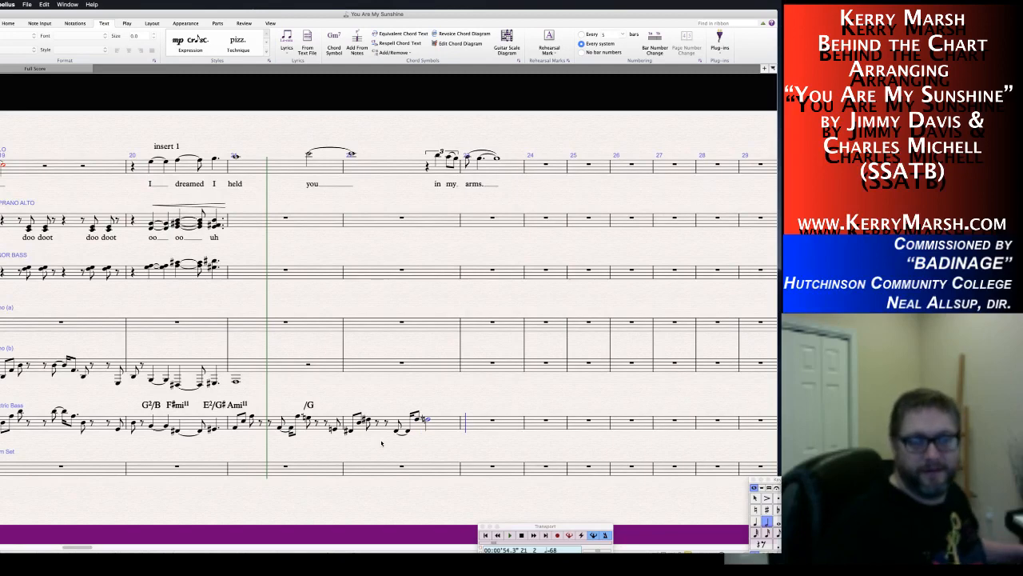
{"action": "key", "text": "Escape"}
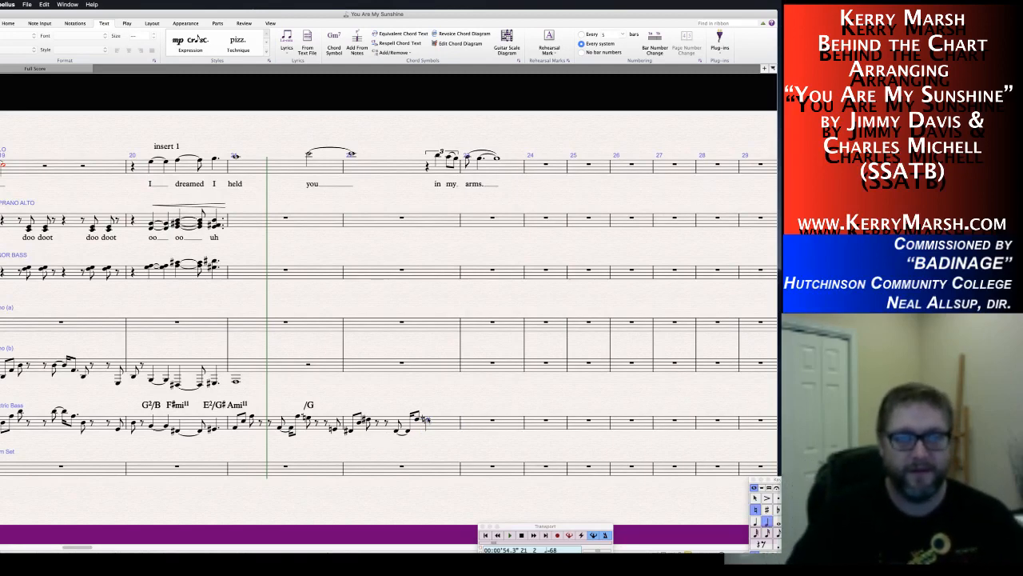
{"action": "key", "text": "Escape"}
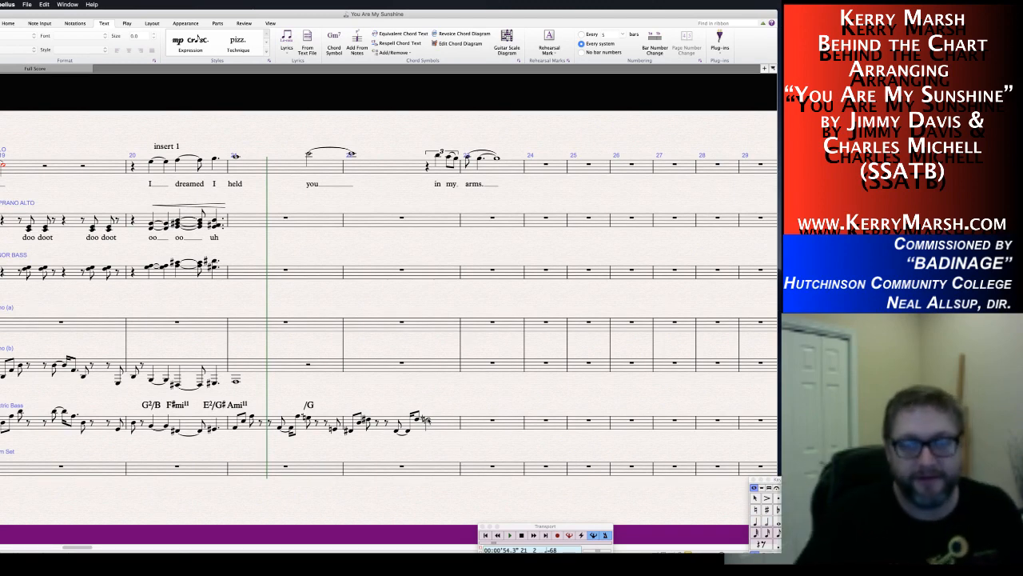
Add the chord symbol "FMa13(#11)" above the Electric Bass's half note in bar 22.
{"action": "left_click", "coordinate": [426, 418]}
{"action": "key", "text": "ctrl+k"}
{"action": "type", "text": "FMa"}
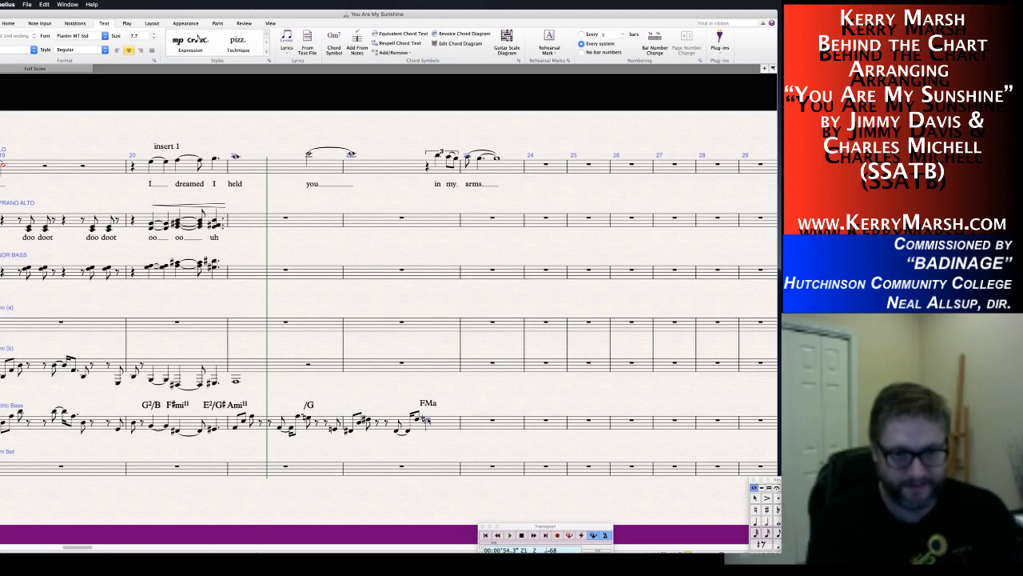
{"action": "type", "text": "13(#11)"}
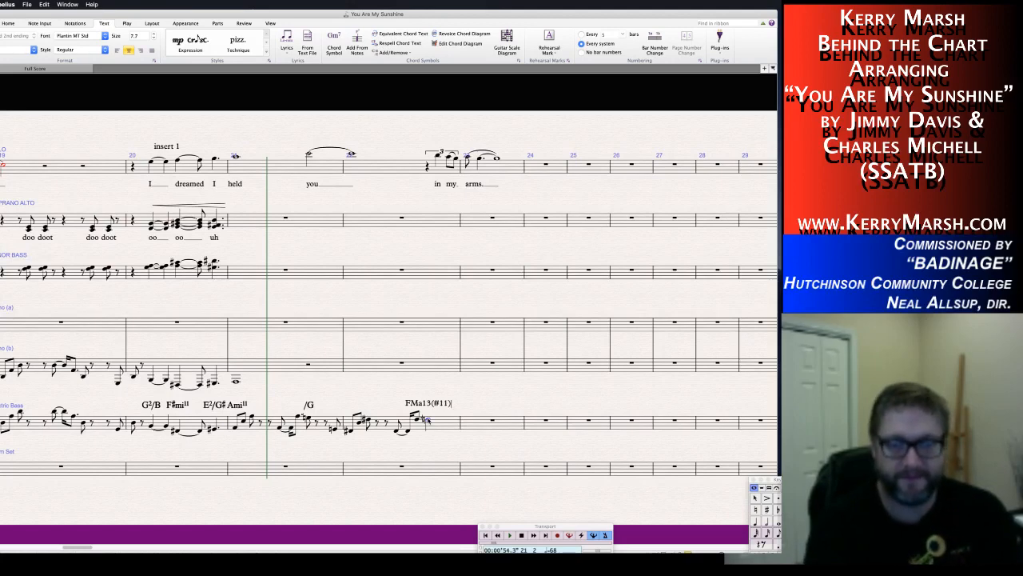
{"action": "key", "text": "Escape"}
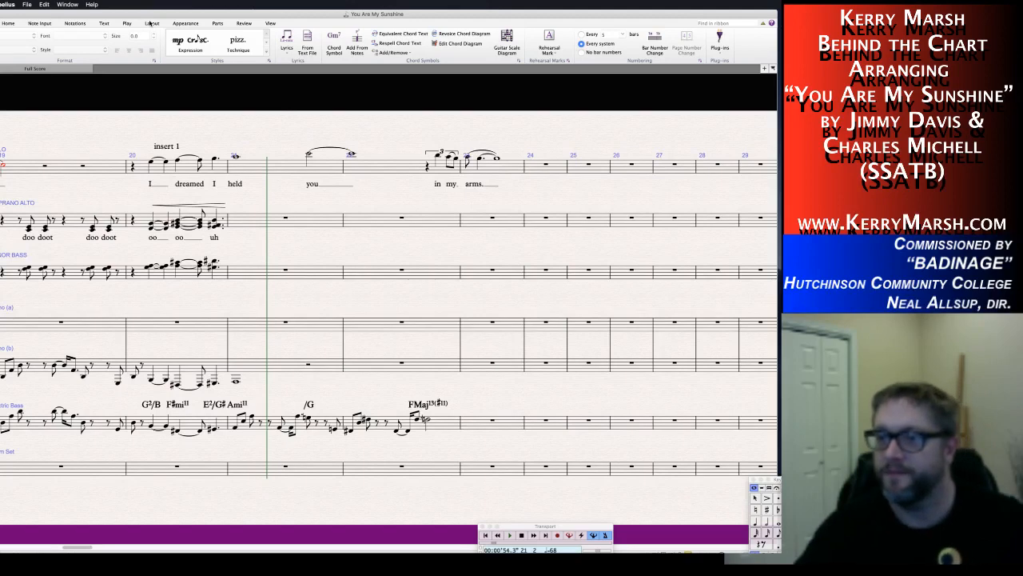
{"action": "scroll", "coordinate": [150, 23], "scroll_direction": "up", "scroll_amount": 4}
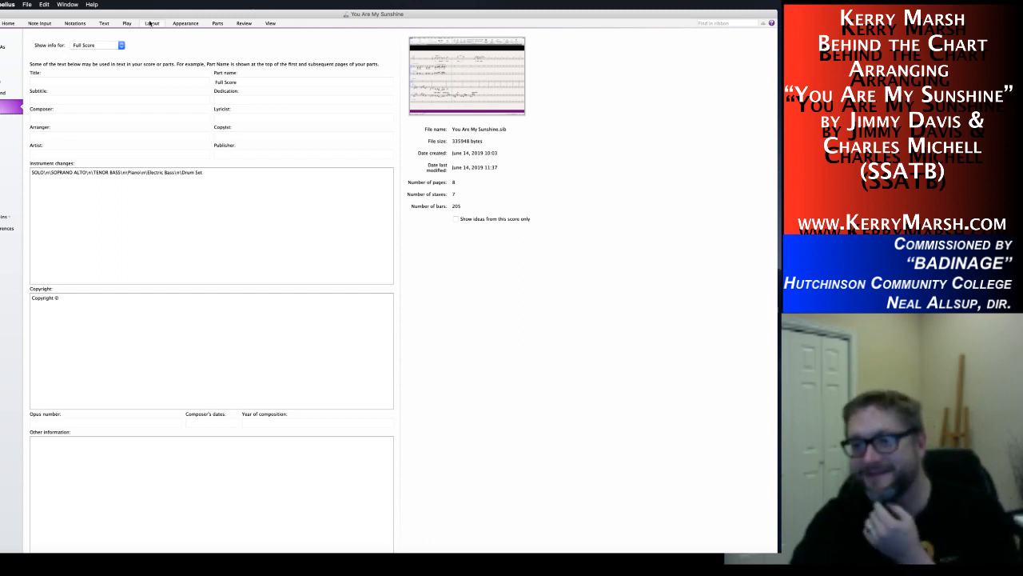
{"action": "left_click", "coordinate": [4, 35]}
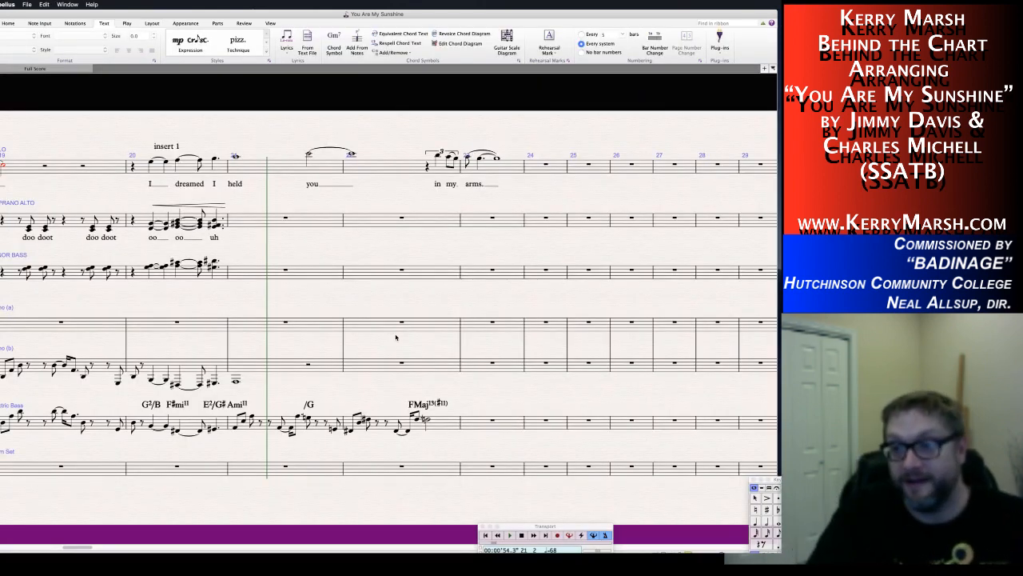
{"action": "scroll", "coordinate": [372, 344], "scroll_direction": "left", "scroll_amount": 2}
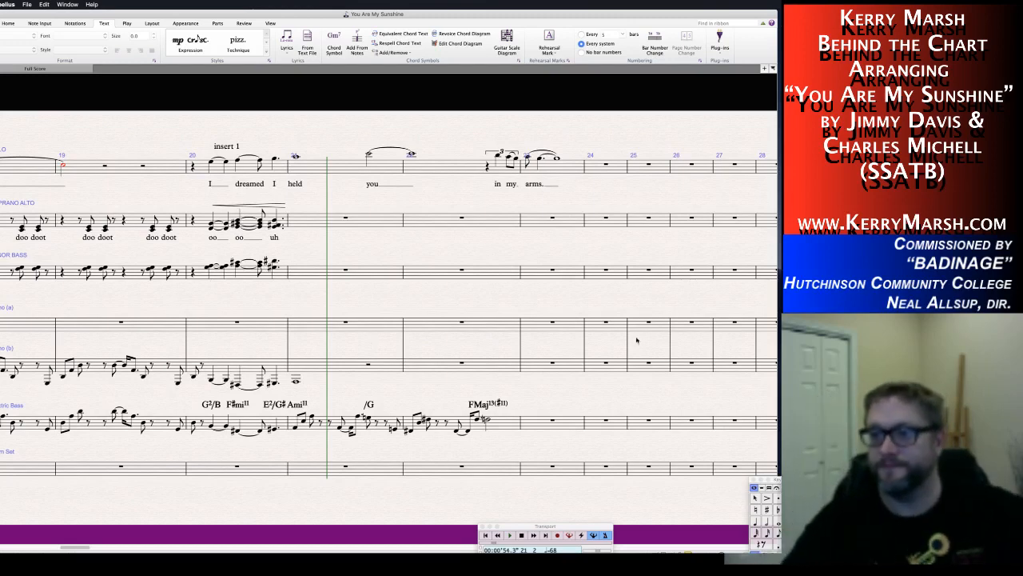
{"action": "key", "text": "super+Tab"}
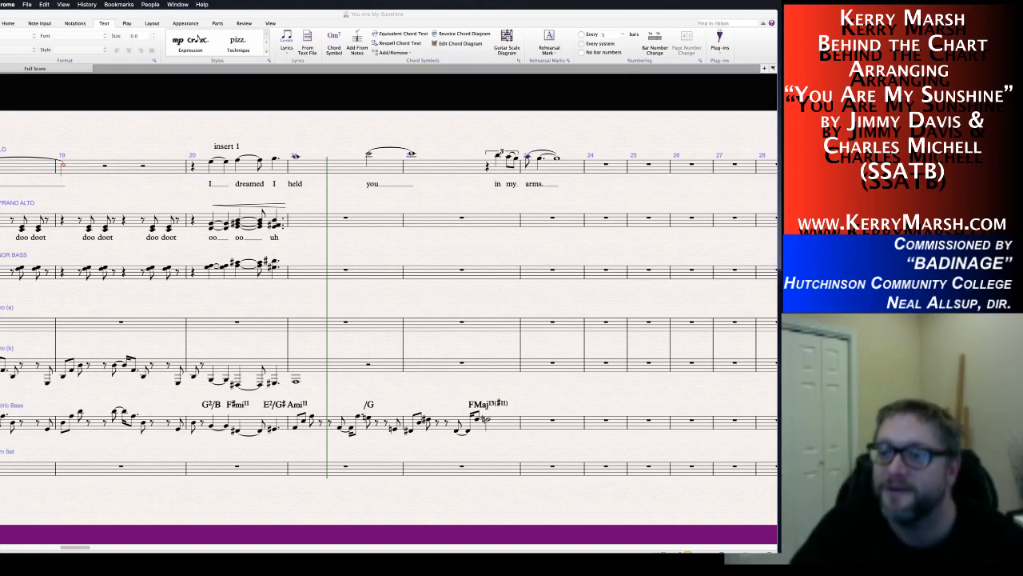
{"action": "left_click", "coordinate": [333, 299]}
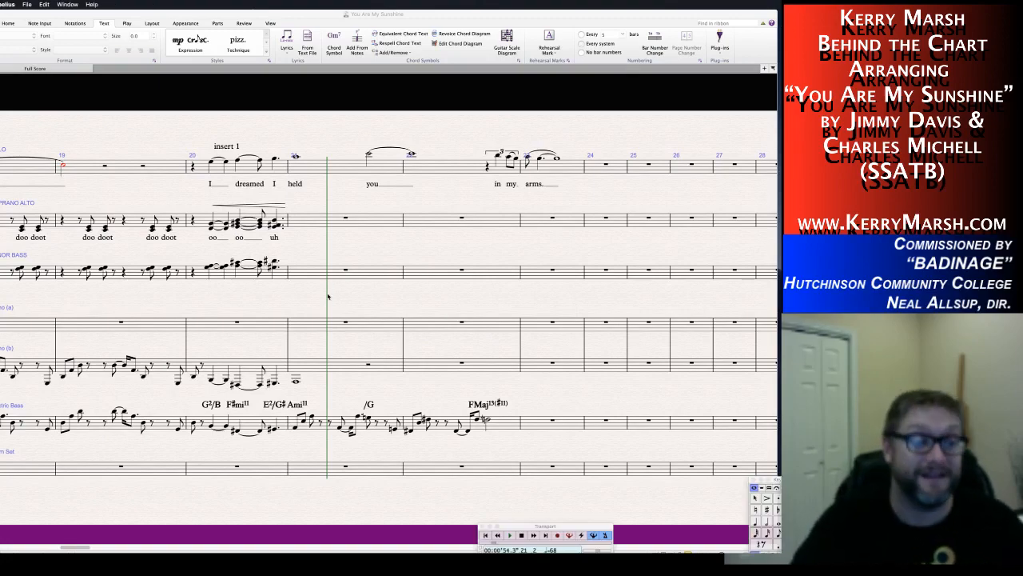
Play the arrangement back from bar 1 through bar 23 to review the bass riff under the melody.
{"action": "scroll", "coordinate": [333, 299], "scroll_direction": "left", "scroll_amount": 20}
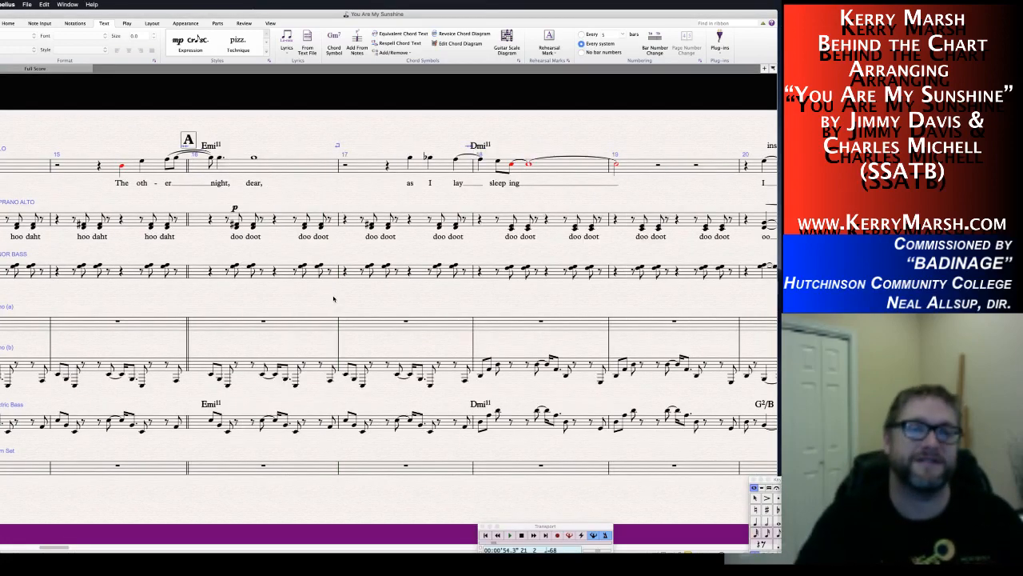
{"action": "scroll", "coordinate": [334, 299], "scroll_direction": "left", "scroll_amount": 5}
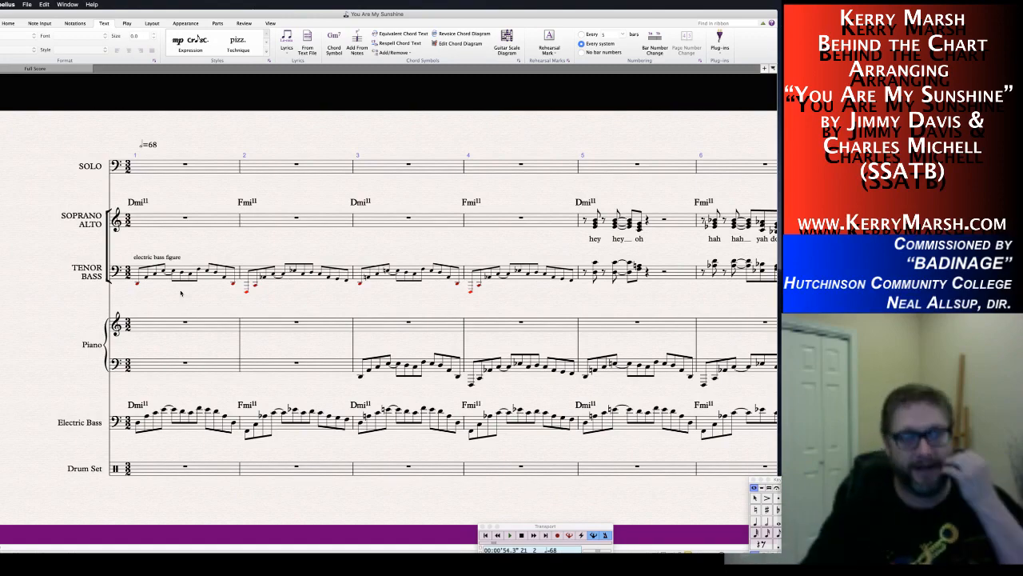
{"action": "scroll", "coordinate": [193, 300], "scroll_direction": "right", "scroll_amount": 5}
{"action": "scroll", "coordinate": [192, 301], "scroll_direction": "left", "scroll_amount": 5}
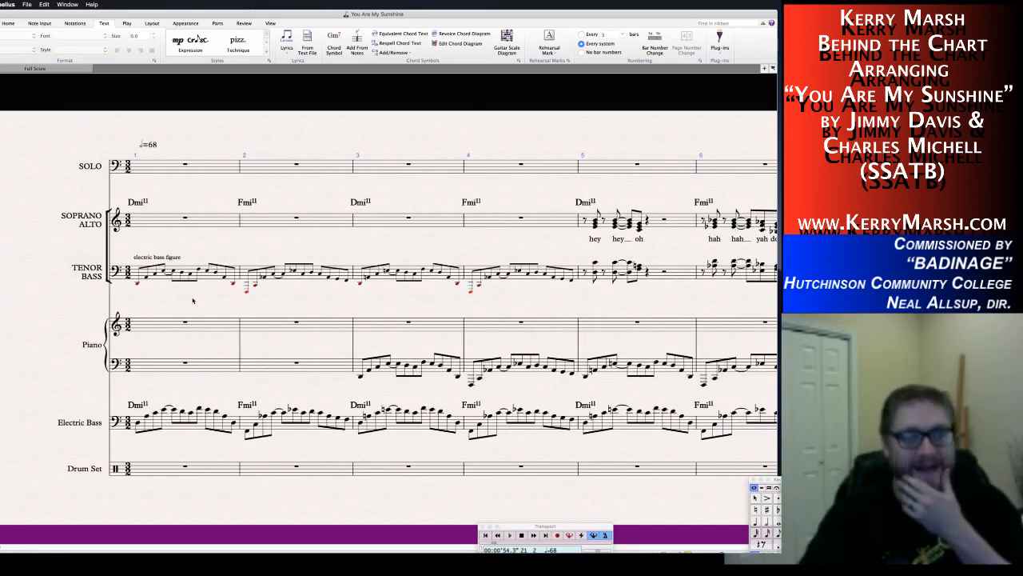
{"action": "scroll", "coordinate": [509, 285], "scroll_direction": "right", "scroll_amount": 3}
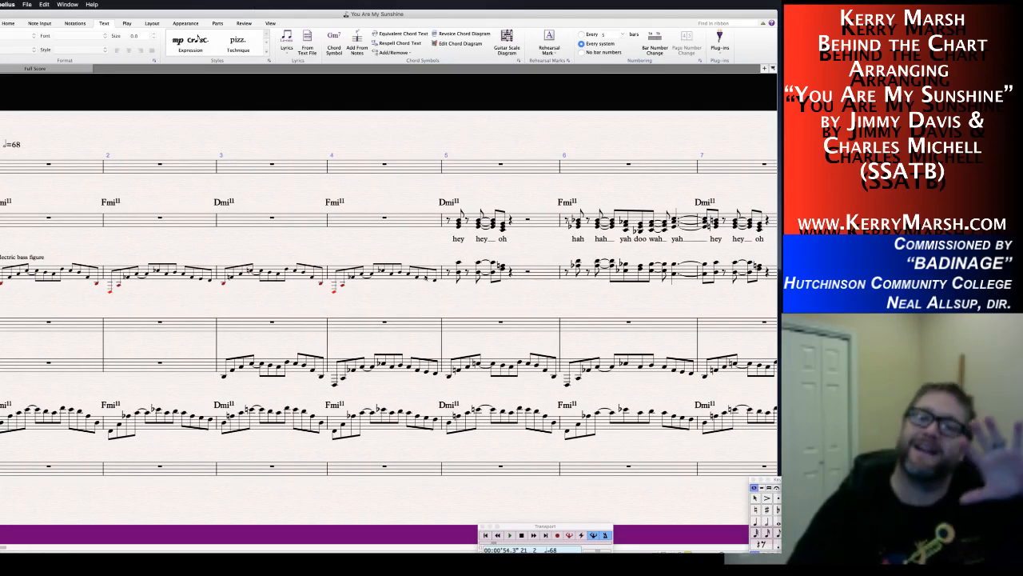
{"action": "scroll", "coordinate": [302, 346], "scroll_direction": "left", "scroll_amount": 1}
{"action": "scroll", "coordinate": [301, 346], "scroll_direction": "left", "scroll_amount": 3}
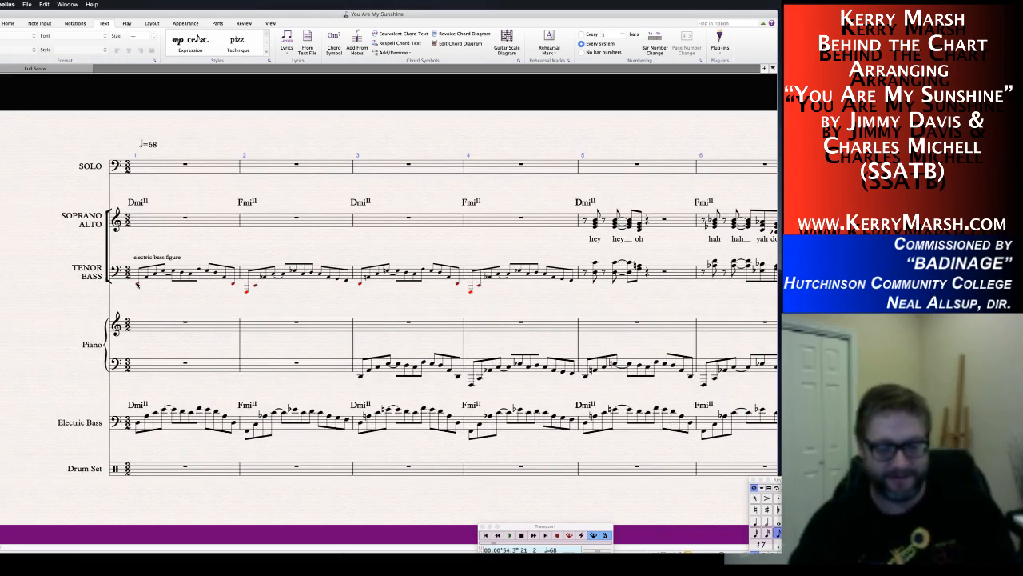
{"action": "key", "text": "space"}
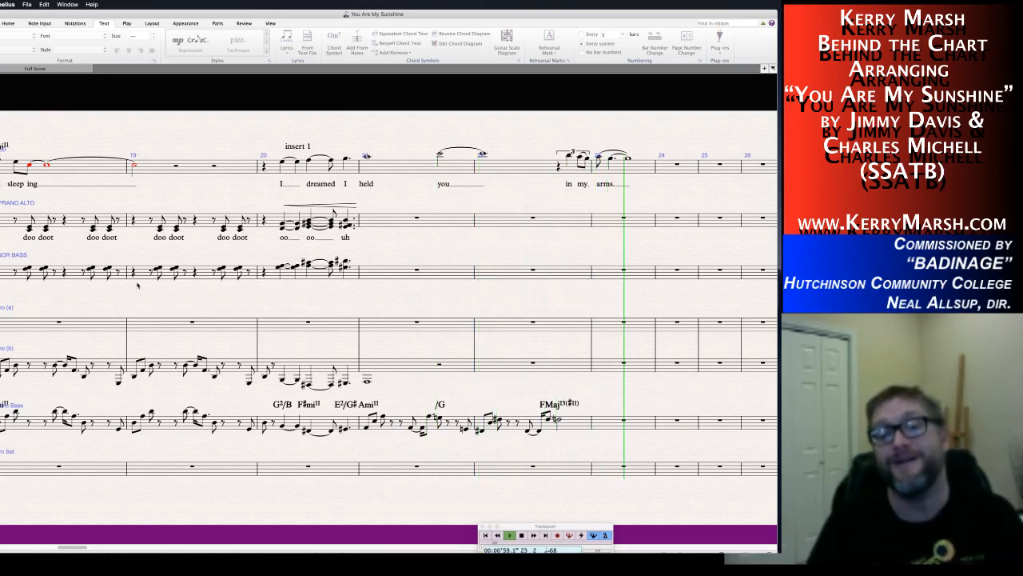
{"action": "key", "text": "space"}
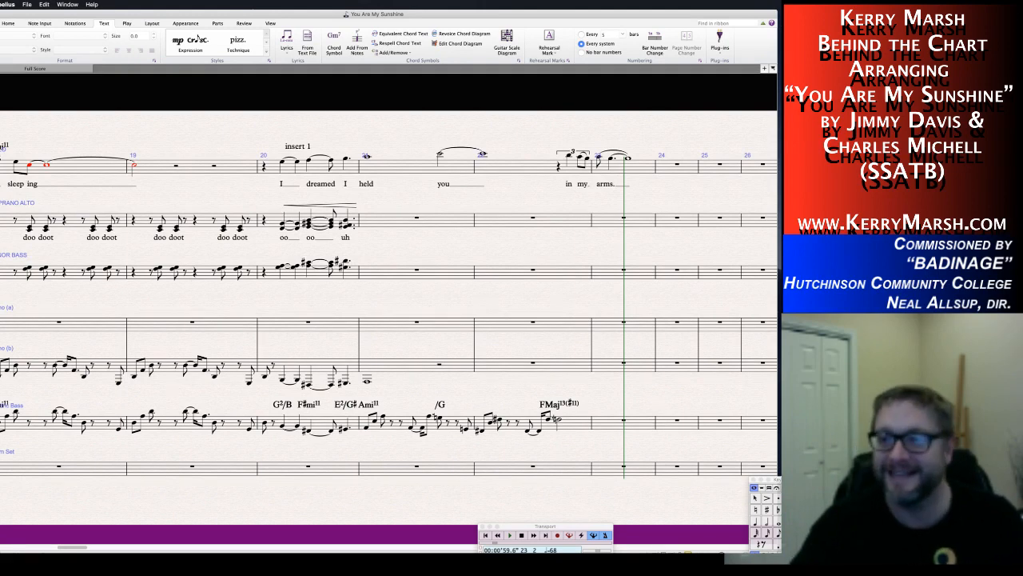
{"action": "key", "text": "super+Tab"}
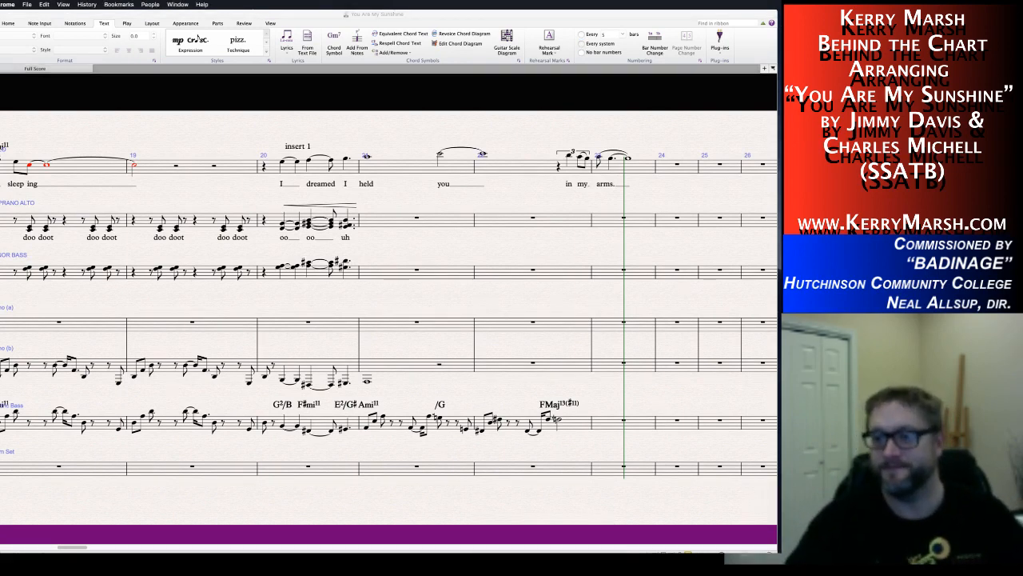
{"action": "left_click", "coordinate": [413, 297]}
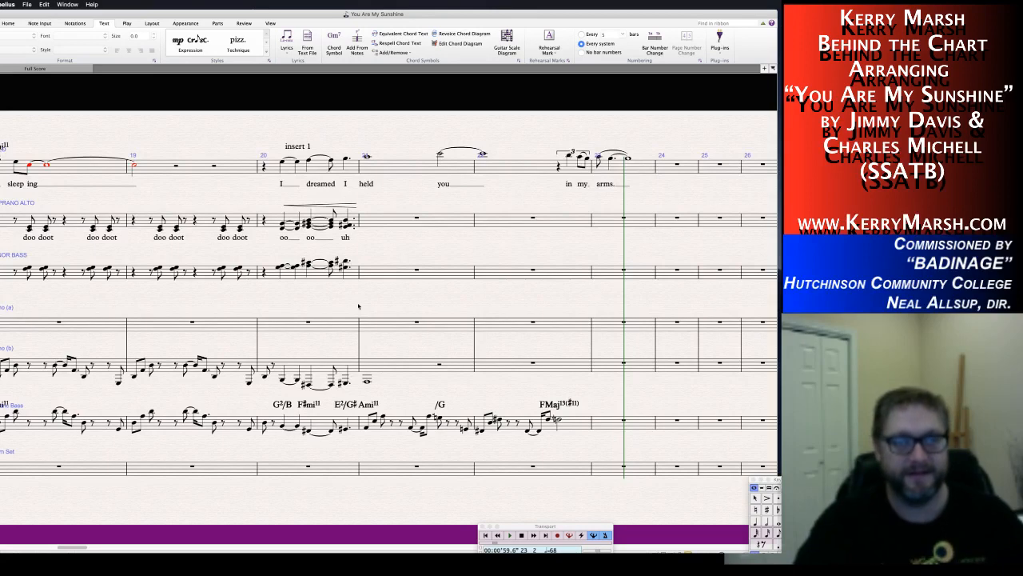
Copy the Electric Bass's bars 21–22 into the piano's left-hand staff and delete the chord symbols from the copy.
{"action": "scroll", "coordinate": [352, 306], "scroll_direction": "left", "scroll_amount": 2}
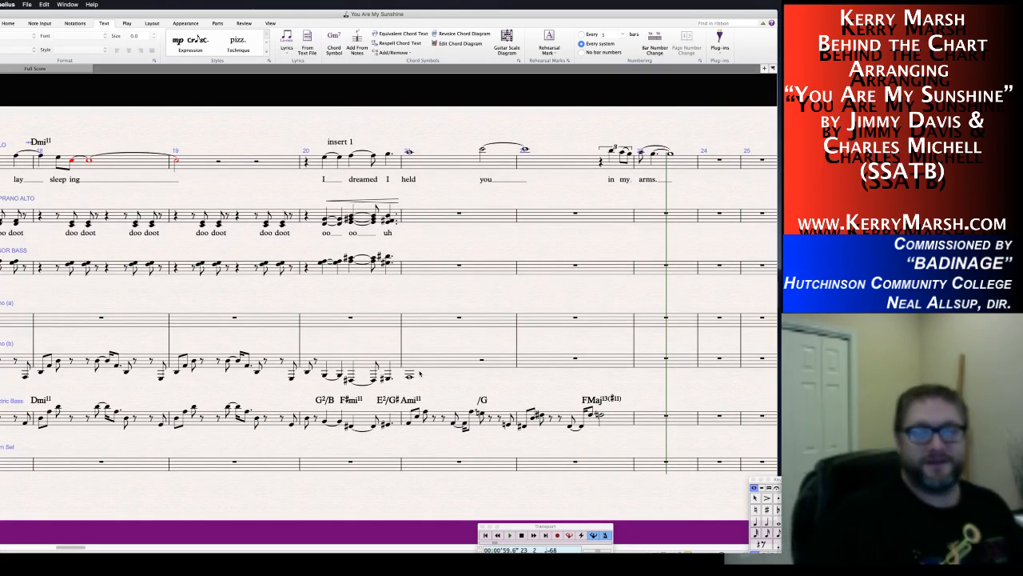
{"action": "left_click", "coordinate": [453, 416]}
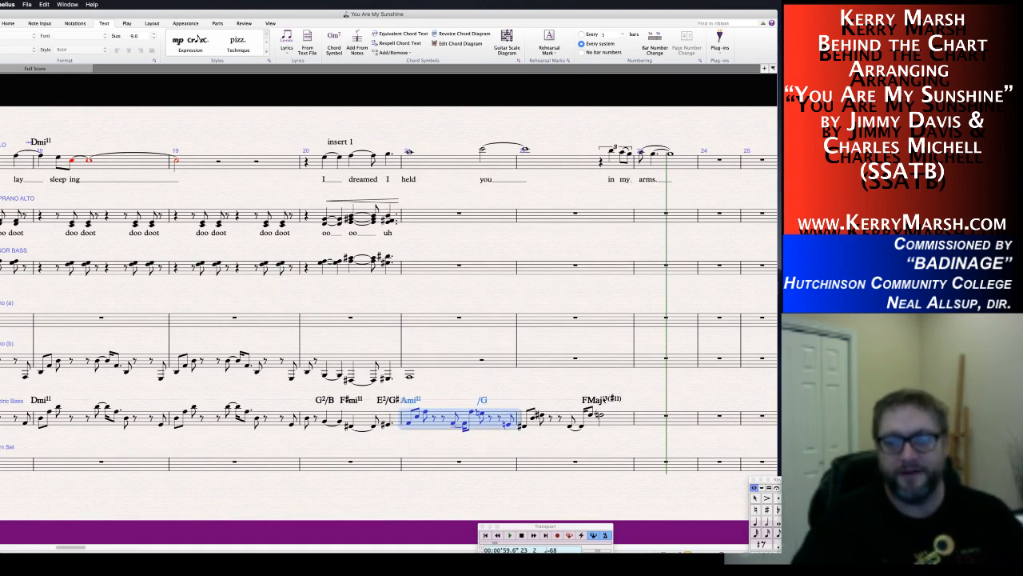
{"action": "left_click", "coordinate": [612, 418], "text": "shift"}
{"action": "left_click", "coordinate": [409, 365], "text": "alt"}
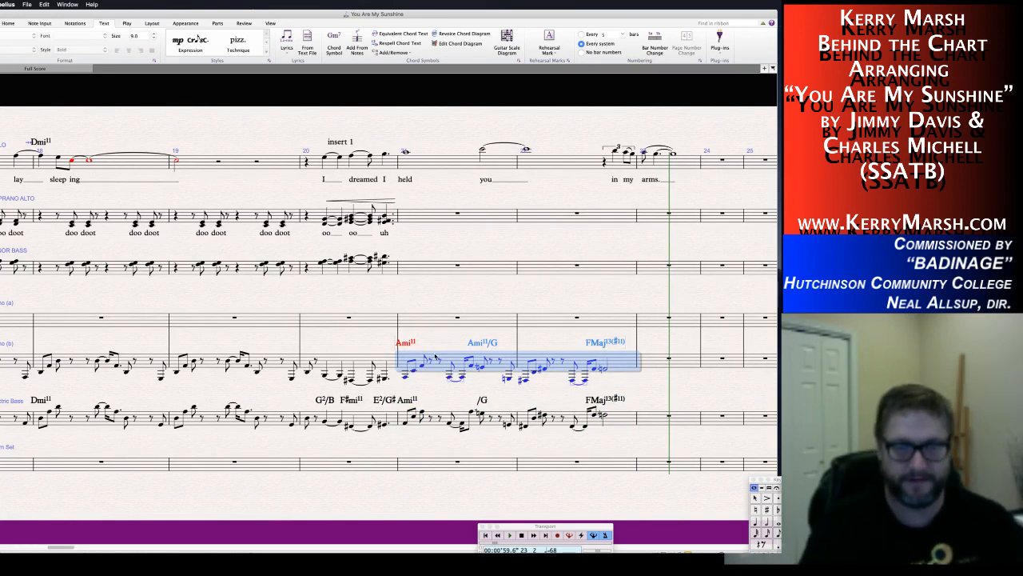
{"action": "key", "text": "shift+alt+k"}
{"action": "key", "text": "Delete"}
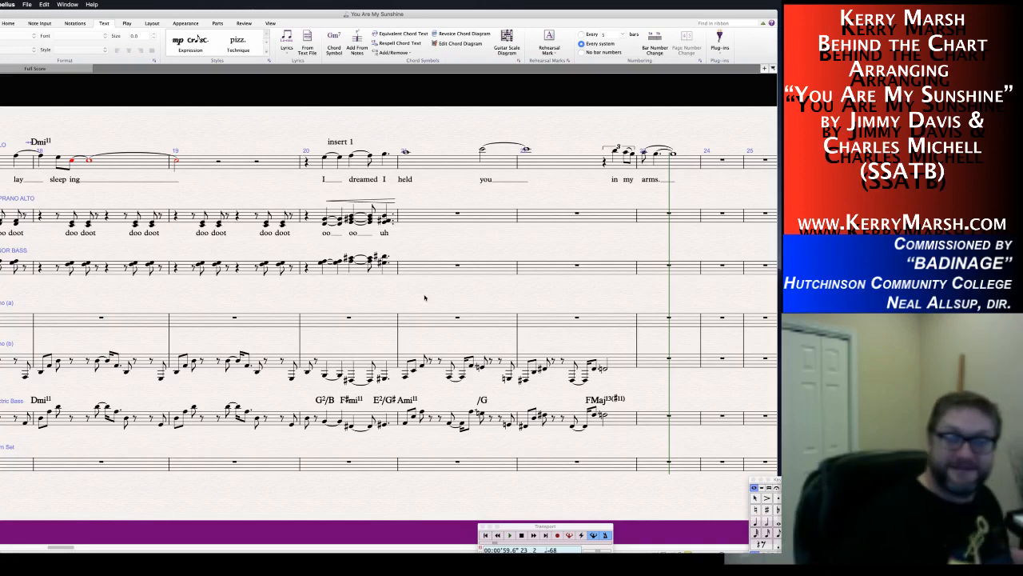
Enter a quarter rest, an eighth rest and an eighth-note chord tied to a whole-note chord in the Soprano/Alto's bar 21.
{"action": "left_click", "coordinate": [424, 216]}
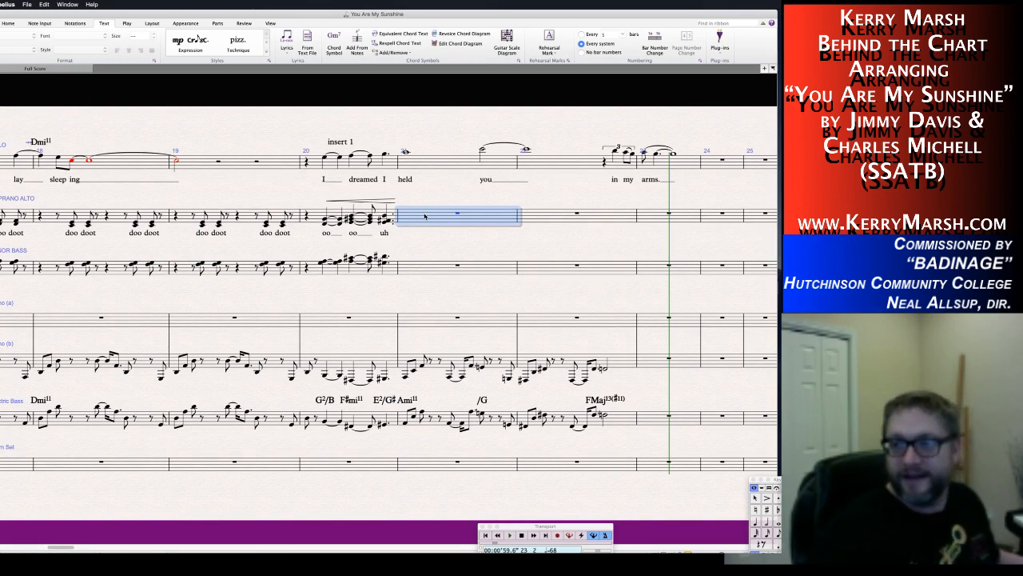
{"action": "key", "text": "Escape"}
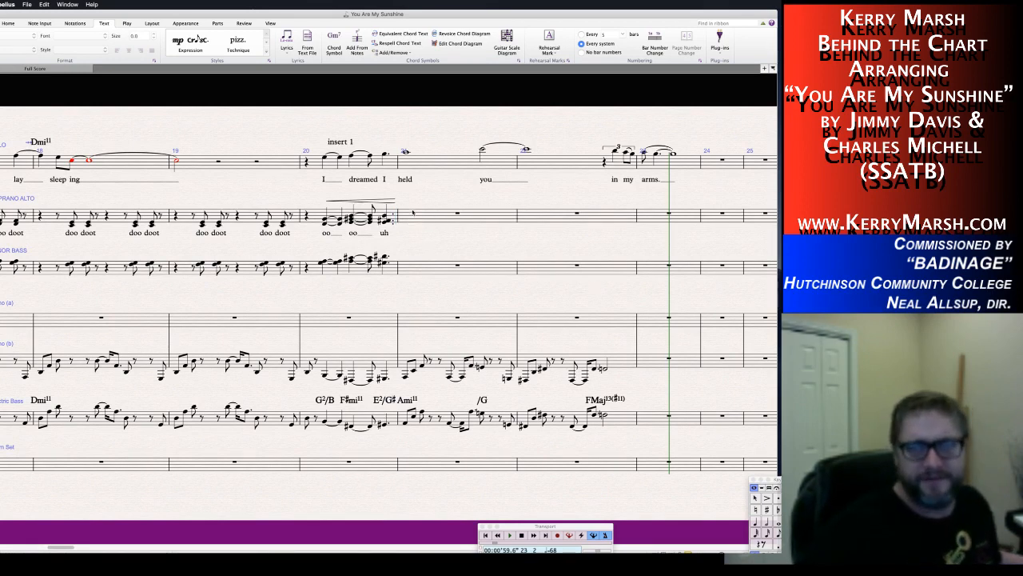
{"action": "left_click", "coordinate": [414, 216]}
{"action": "key", "text": "4"}
{"action": "key", "text": "0"}
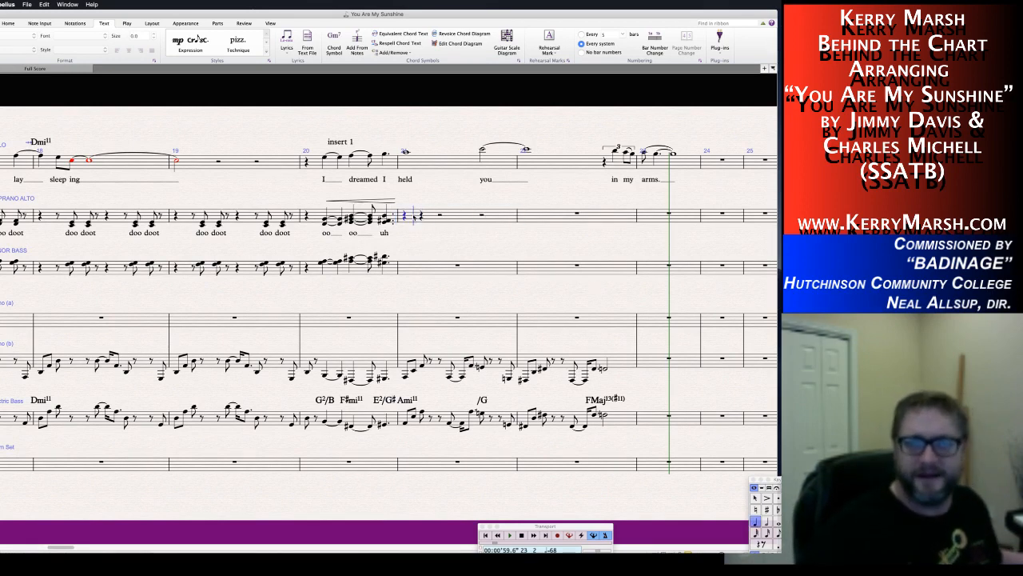
{"action": "key", "text": "3"}
{"action": "key", "text": "0"}
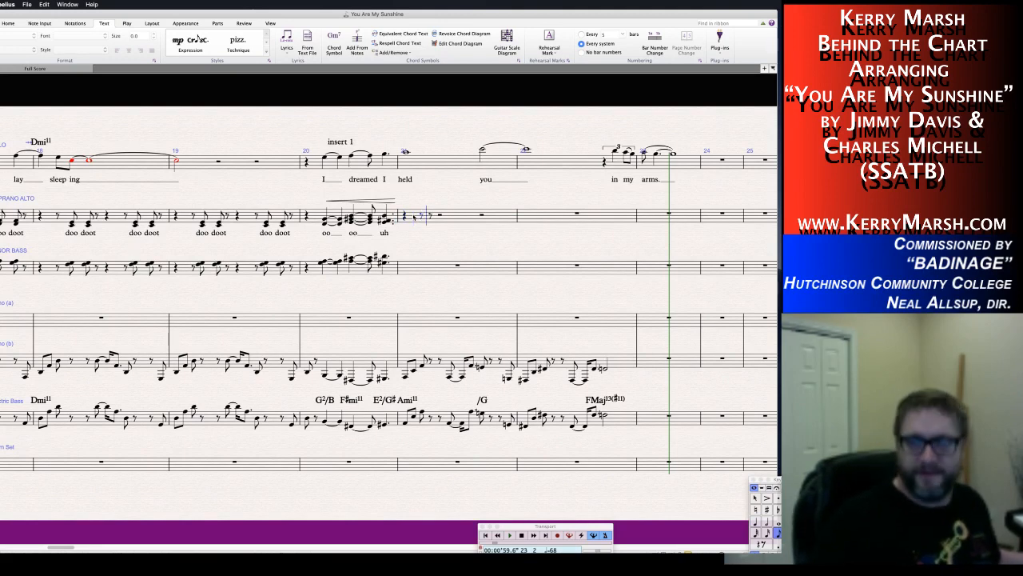
{"action": "key", "text": "Return"}
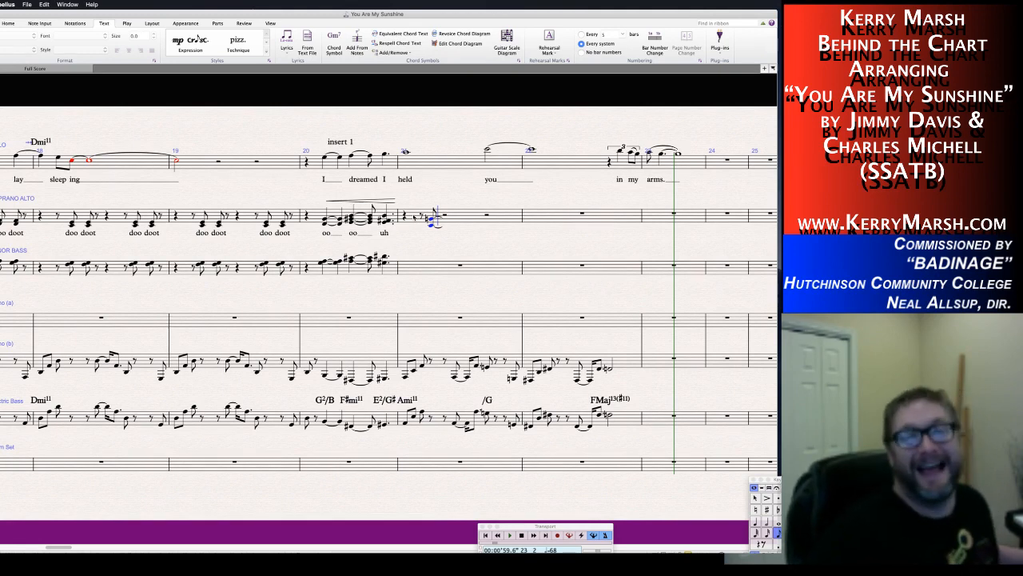
{"action": "key", "text": "Escape"}
{"action": "key", "text": "Escape"}
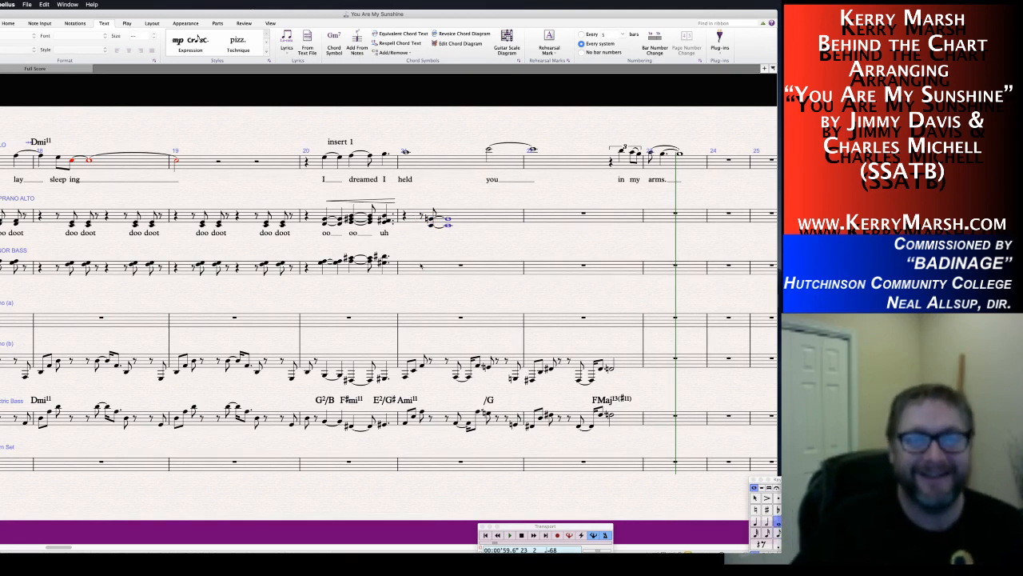
Fill the Tenor/Bass's bar 21 with a quarter rest, an eighth rest and an eighth-note chord tied to a whole-note chord.
{"action": "left_click", "coordinate": [421, 274]}
{"action": "key", "text": "n"}
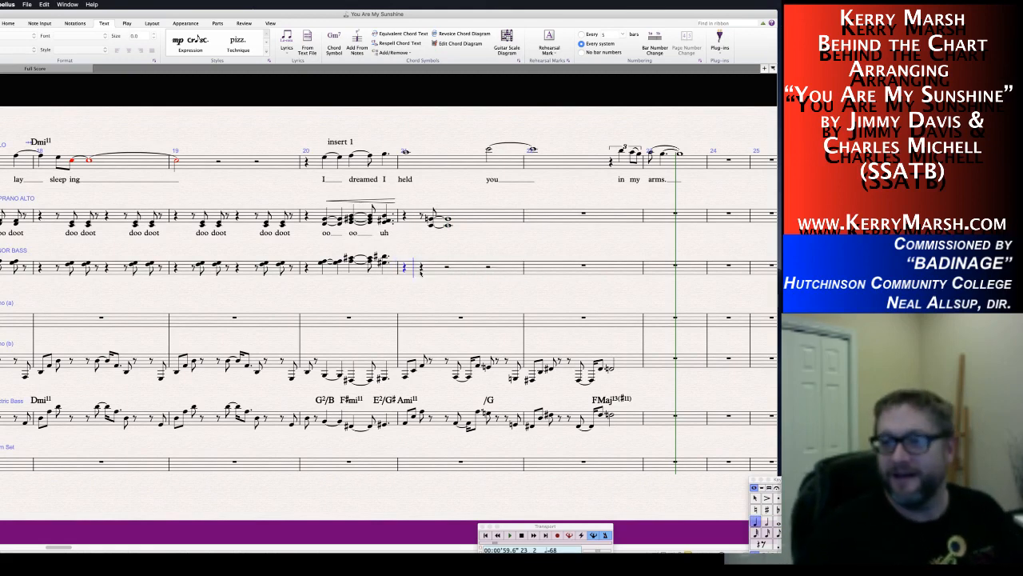
{"action": "key", "text": "KP_3"}
{"action": "key", "text": "KP_0"}
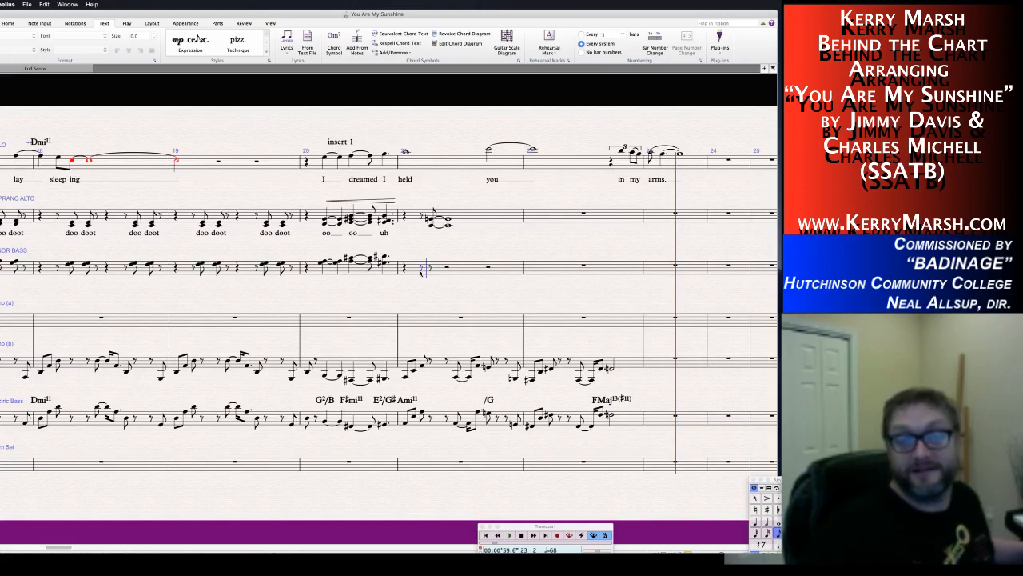
{"action": "key", "text": "KP_Enter"}
{"action": "key", "text": "KP_6"}
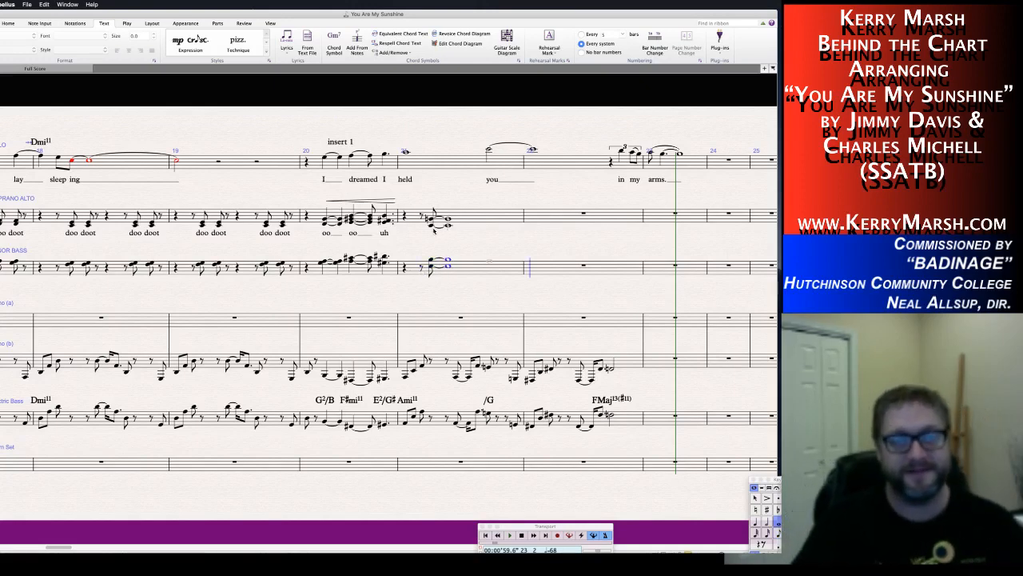
{"action": "key", "text": "Escape"}
{"action": "key", "text": "Escape"}
Add the lyric "oo" with an extender line under the Soprano/Alto's tied chord in bar 21.
{"action": "left_click", "coordinate": [432, 226]}
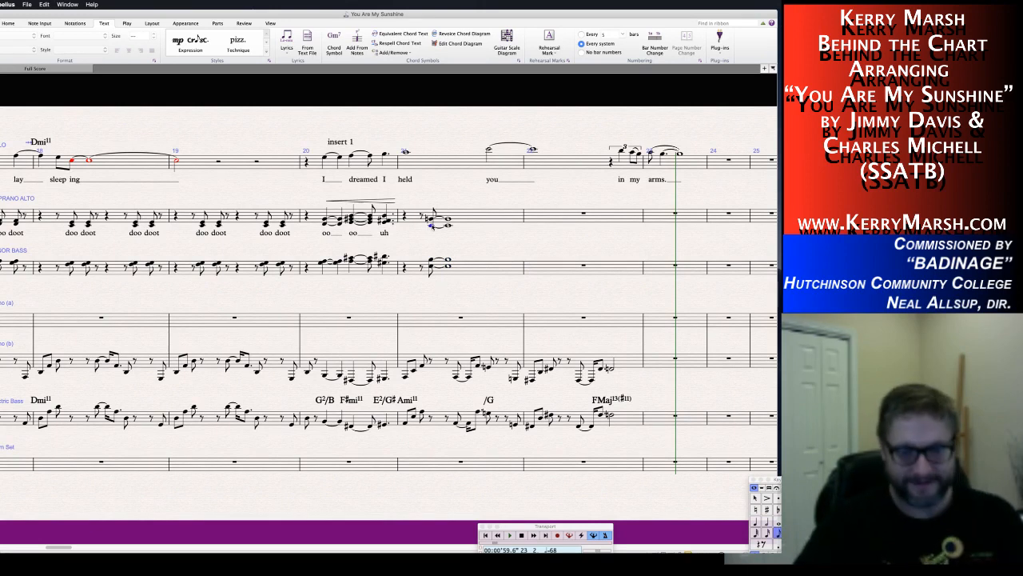
{"action": "key", "text": "super+l"}
{"action": "type", "text": "oo"}
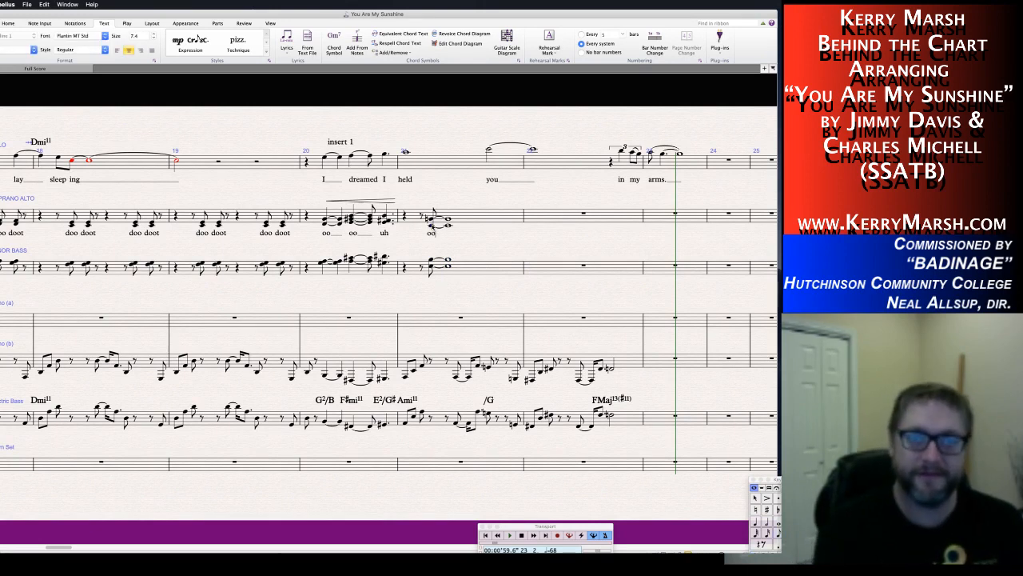
{"action": "key", "text": "space"}
{"action": "key", "text": "Escape"}
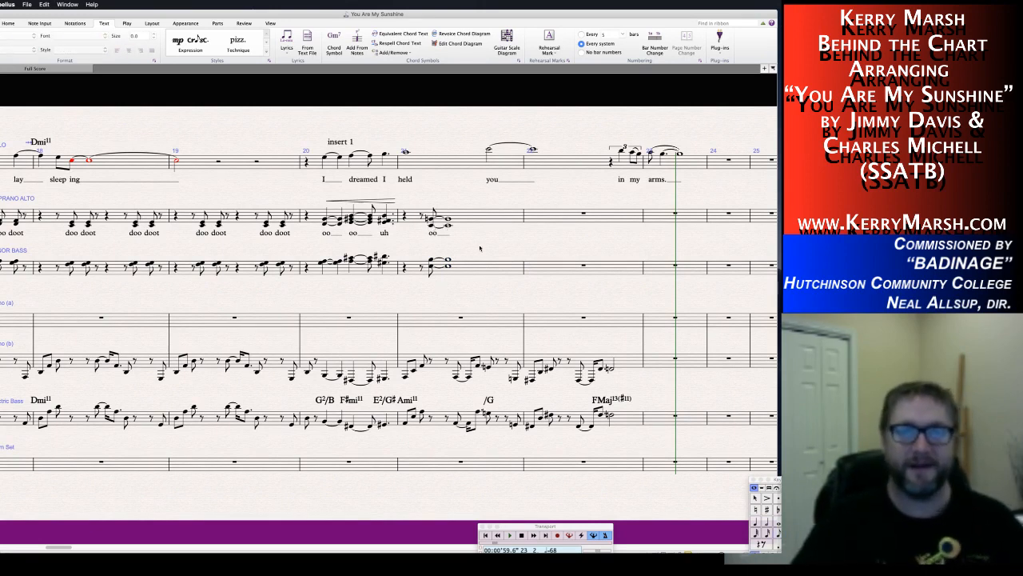
Delete the "insert 1" text above the Solo staff in bar 20.
{"action": "left_click_drag", "start_coordinate": [494, 287], "coordinate": [432, 293]}
{"action": "left_click_drag", "start_coordinate": [498, 298], "coordinate": [599, 272]}
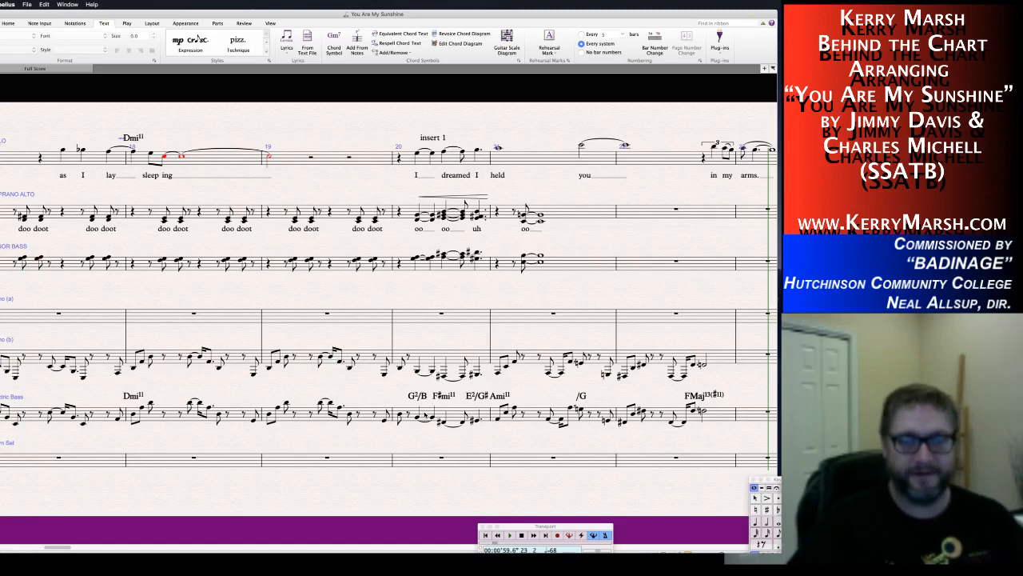
{"action": "left_click", "coordinate": [425, 414]}
{"action": "left_click", "coordinate": [437, 138]}
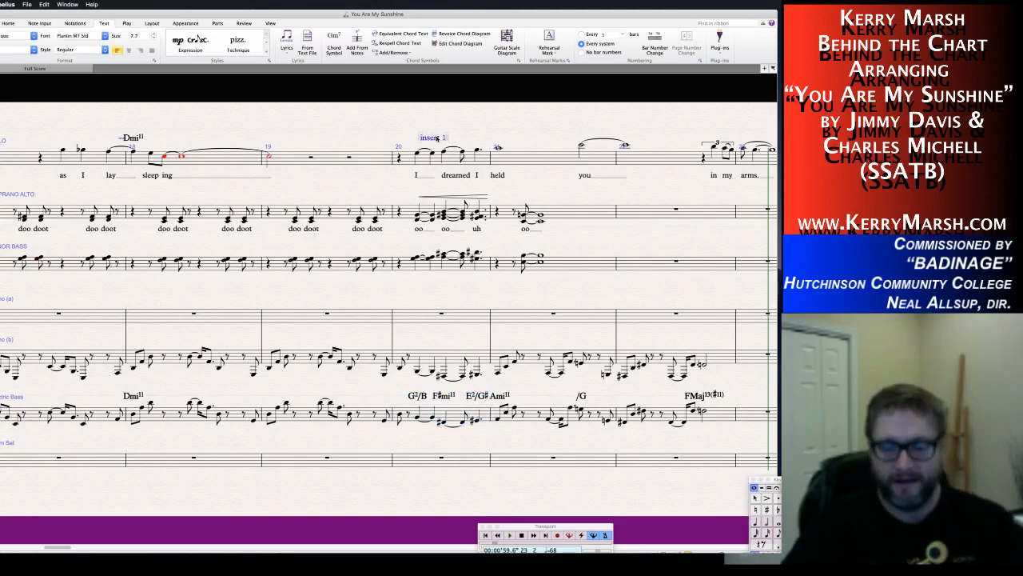
{"action": "key", "text": "Delete"}
Copy only the chord symbols of bars 20–22 from the Electric Bass to above the Solo staff, starting at the first note of bar 20.
{"action": "left_click", "coordinate": [423, 386]}
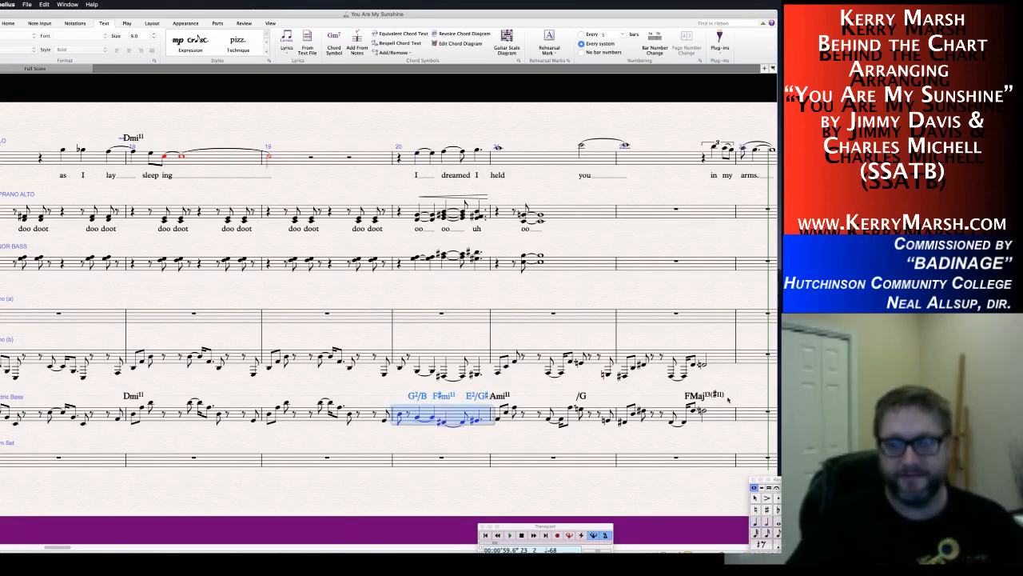
{"action": "left_click", "coordinate": [703, 411], "text": "shift"}
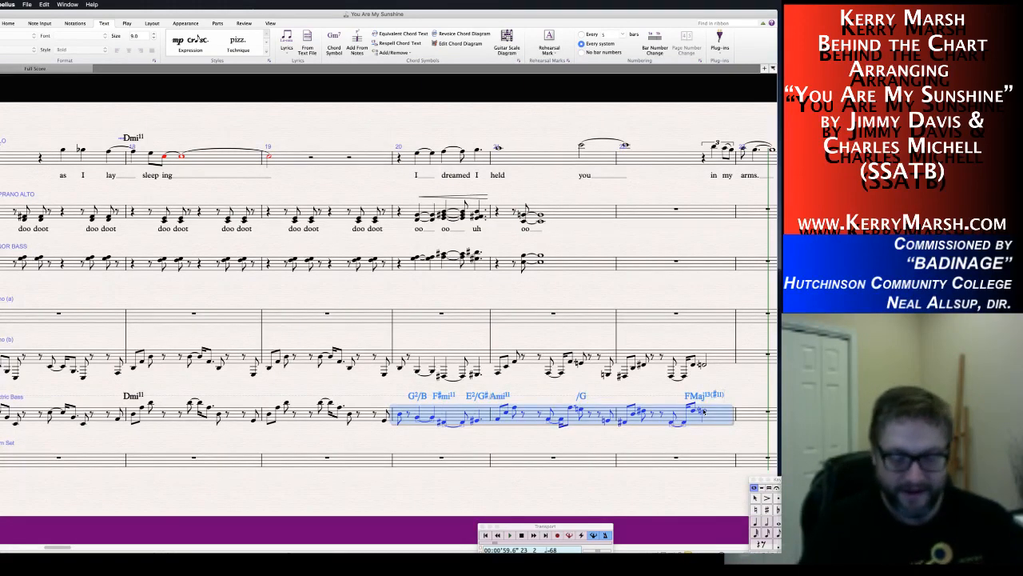
{"action": "key", "text": "Escape"}
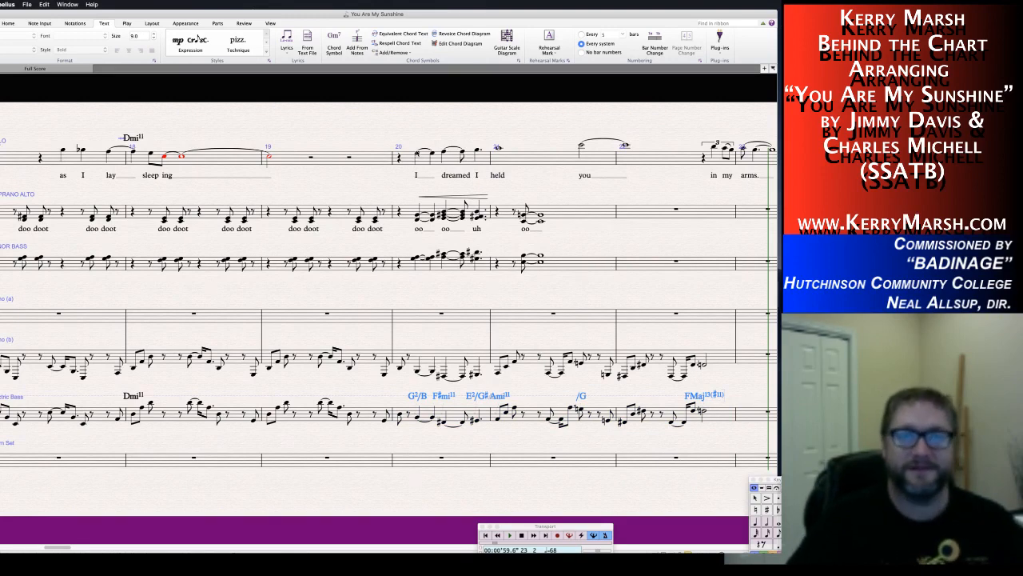
{"action": "left_click", "coordinate": [416, 152], "text": "alt"}
{"action": "key", "text": "Escape"}
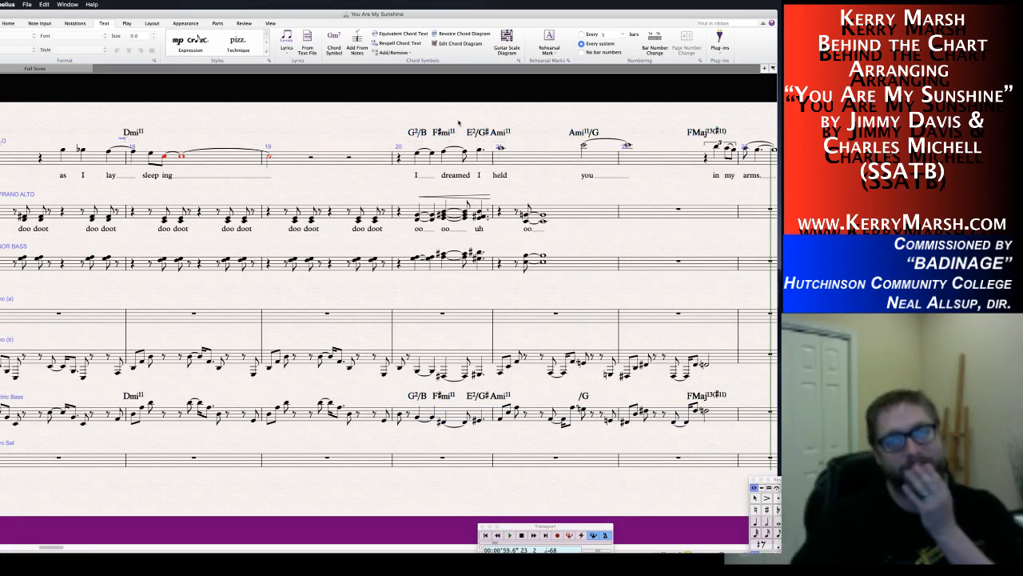
{"action": "scroll", "coordinate": [458, 122], "scroll_direction": "right", "scroll_amount": 2}
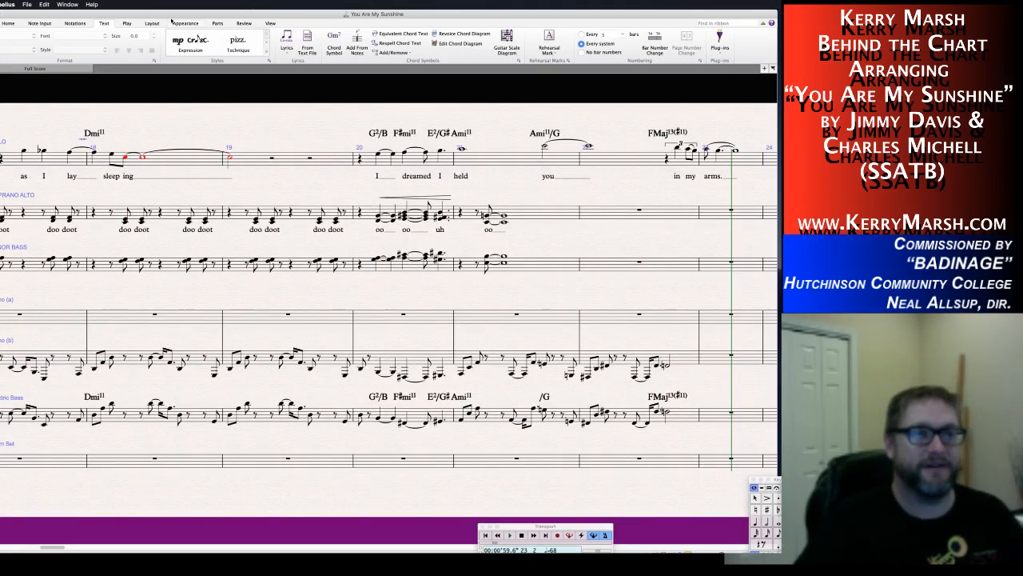
Left-align the Chord symbol text style to the note in the engraving rules, and update the default position of newly created chord symbols.
{"action": "left_click", "coordinate": [150, 22]}
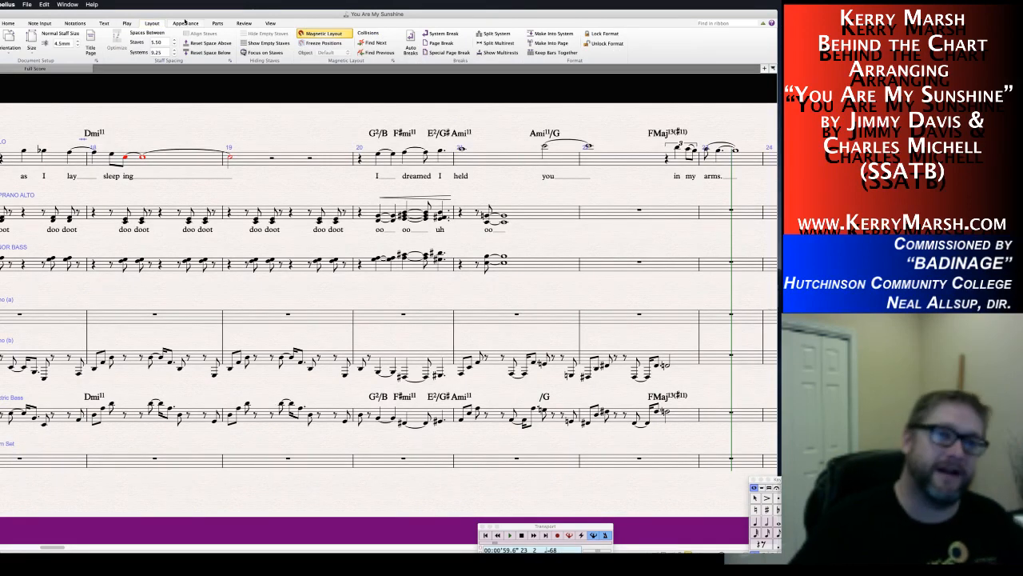
{"action": "left_click", "coordinate": [184, 24]}
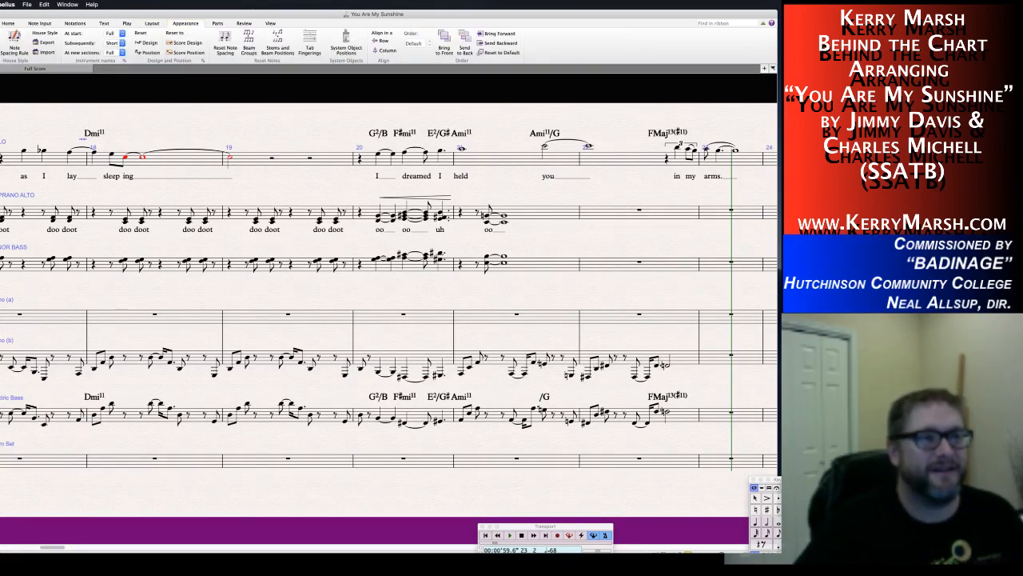
{"action": "key", "text": "super+shift+e"}
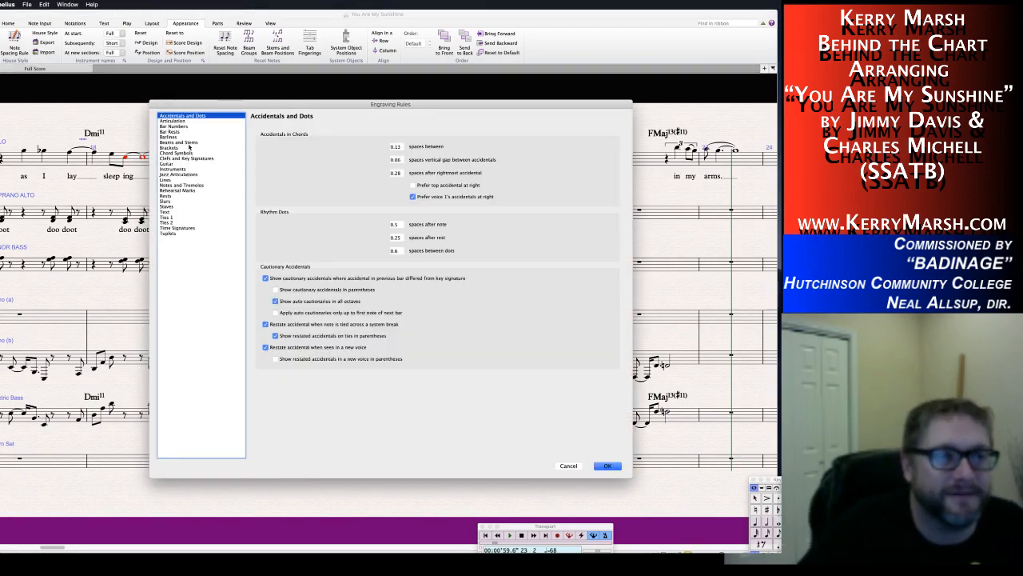
{"action": "left_click", "coordinate": [184, 153]}
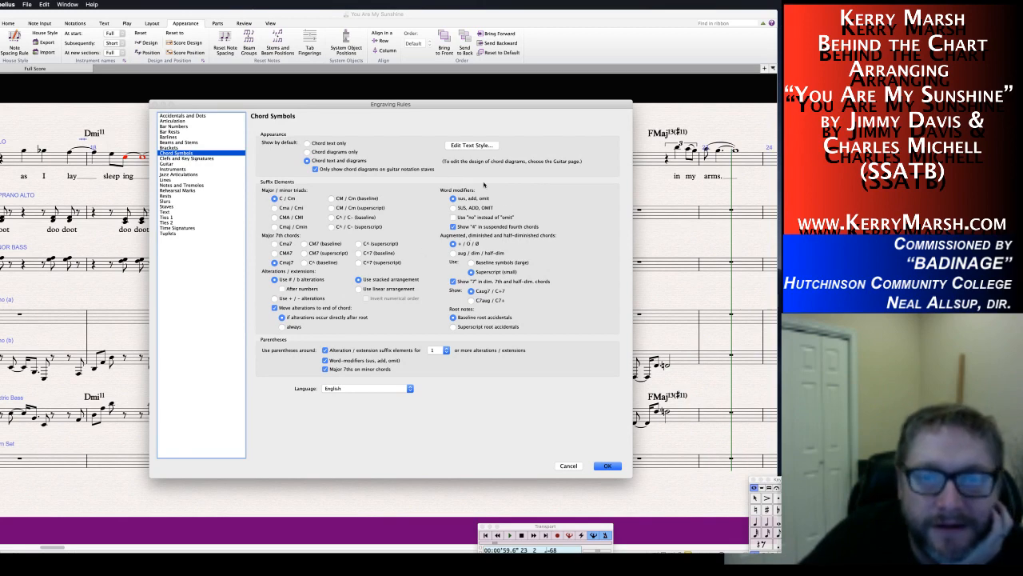
{"action": "left_click", "coordinate": [462, 146]}
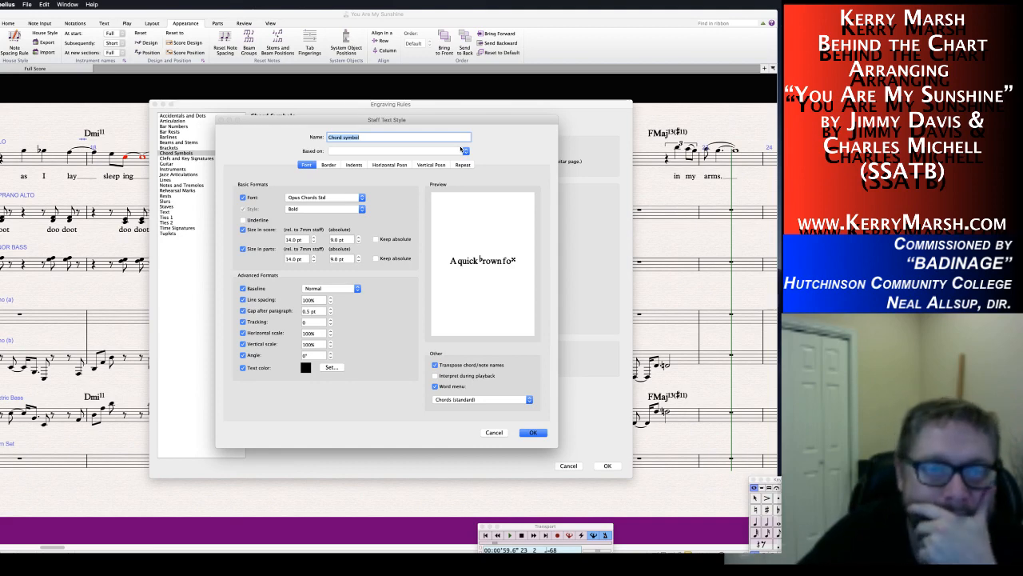
{"action": "left_click", "coordinate": [340, 288]}
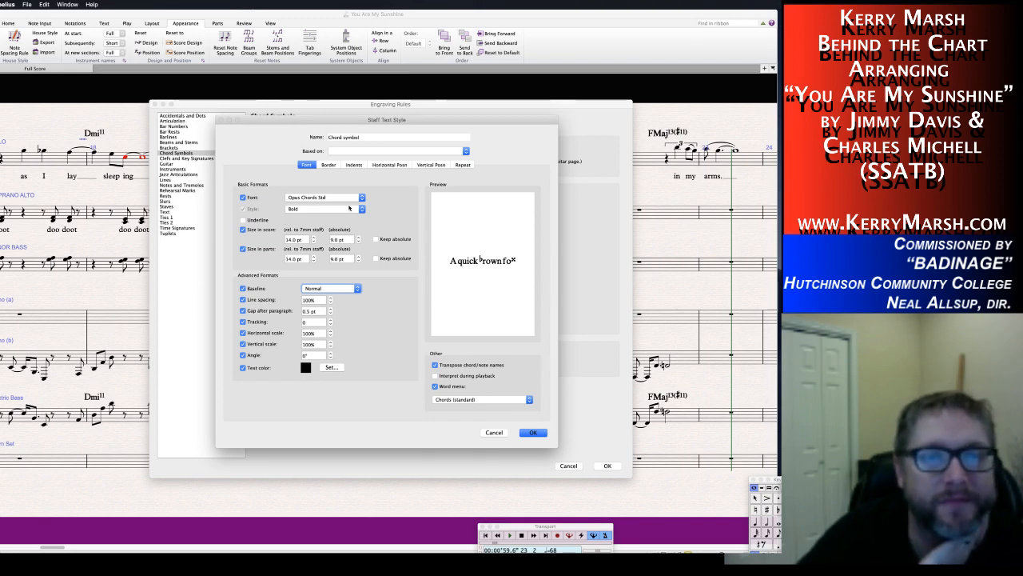
{"action": "left_click", "coordinate": [390, 164]}
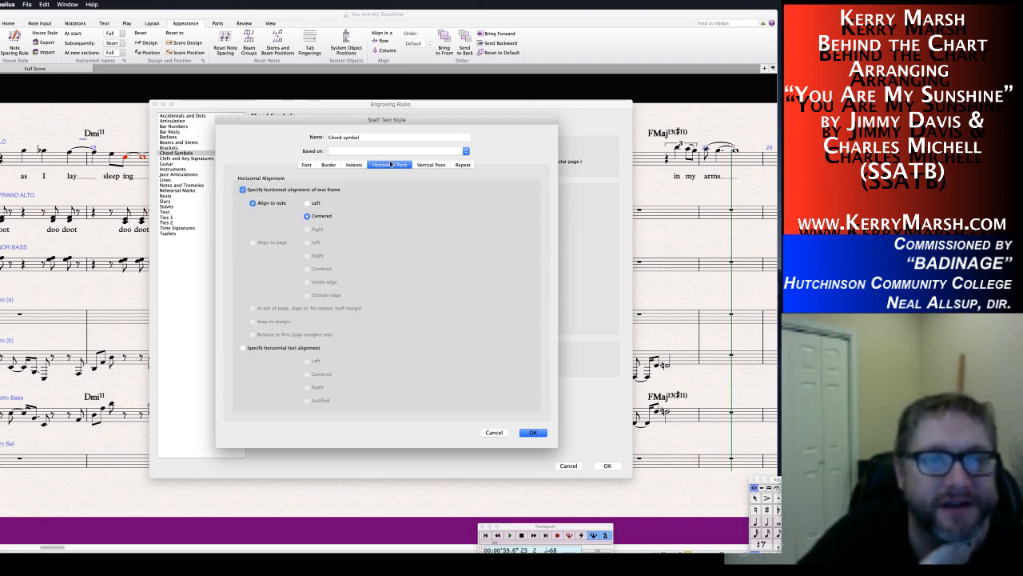
{"action": "left_click", "coordinate": [307, 203]}
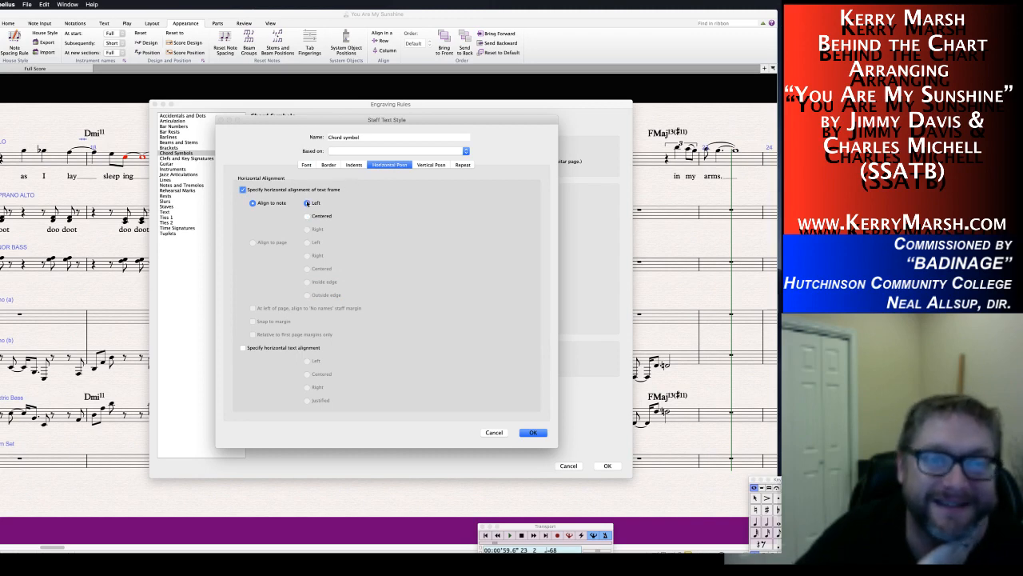
{"action": "left_click", "coordinate": [534, 432]}
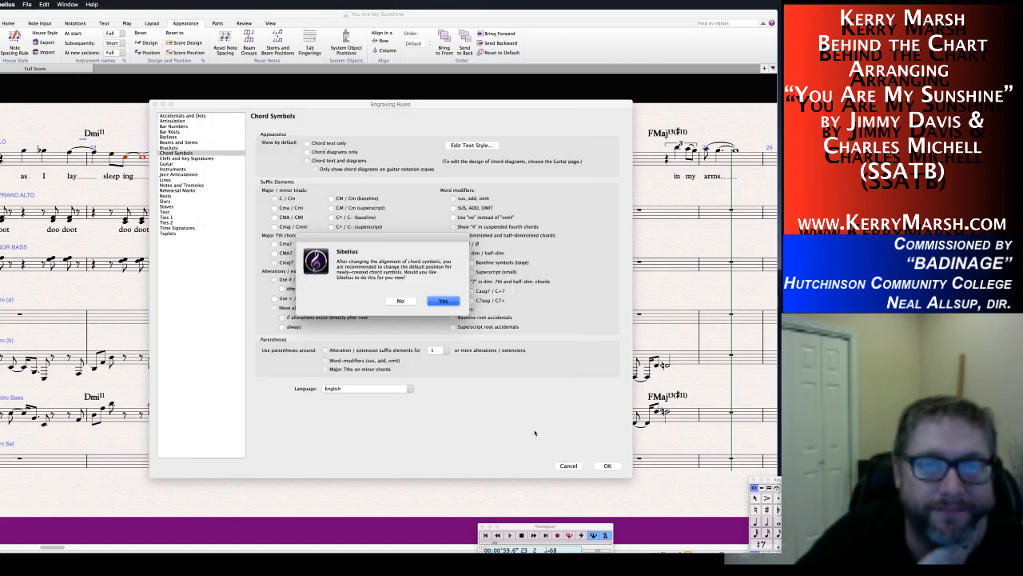
{"action": "left_click", "coordinate": [438, 301]}
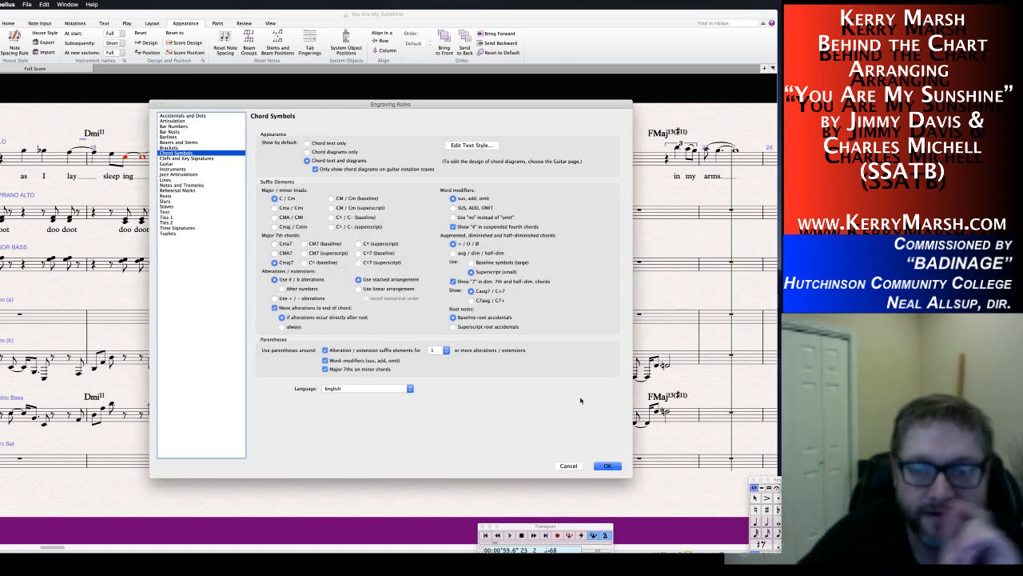
{"action": "left_click", "coordinate": [606, 465]}
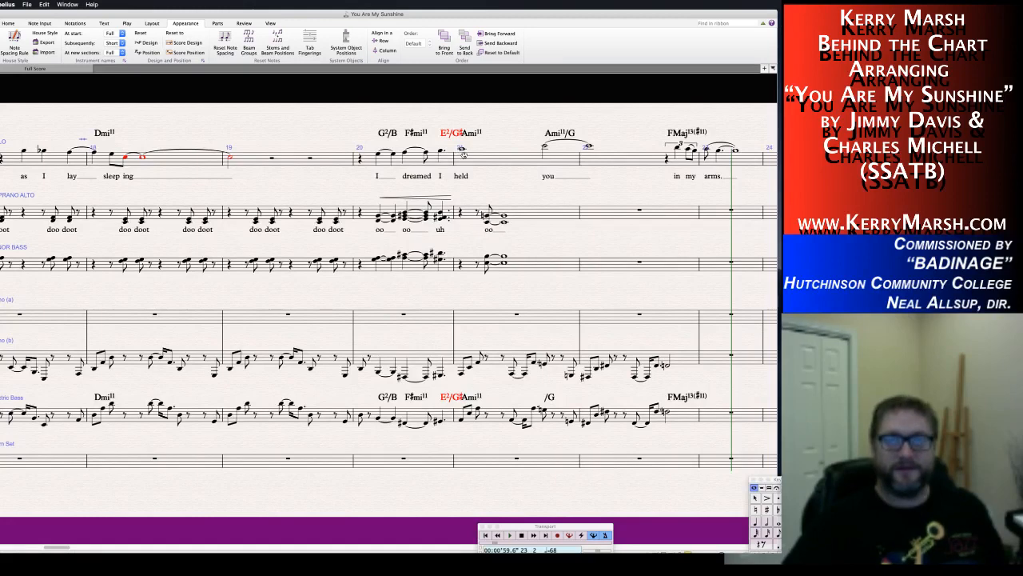
Widen the spacing before the Solo's first note in bar 21 to separate the E2/G# and Ami11 chord symbols.
{"action": "left_click_drag", "start_coordinate": [460, 155], "coordinate": [484, 154]}
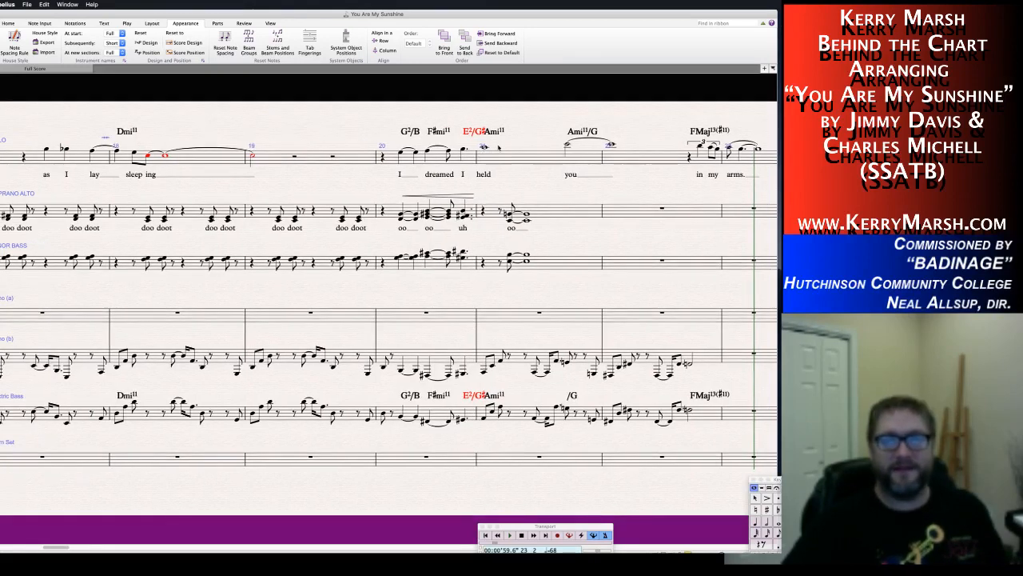
{"action": "left_click", "coordinate": [487, 148]}
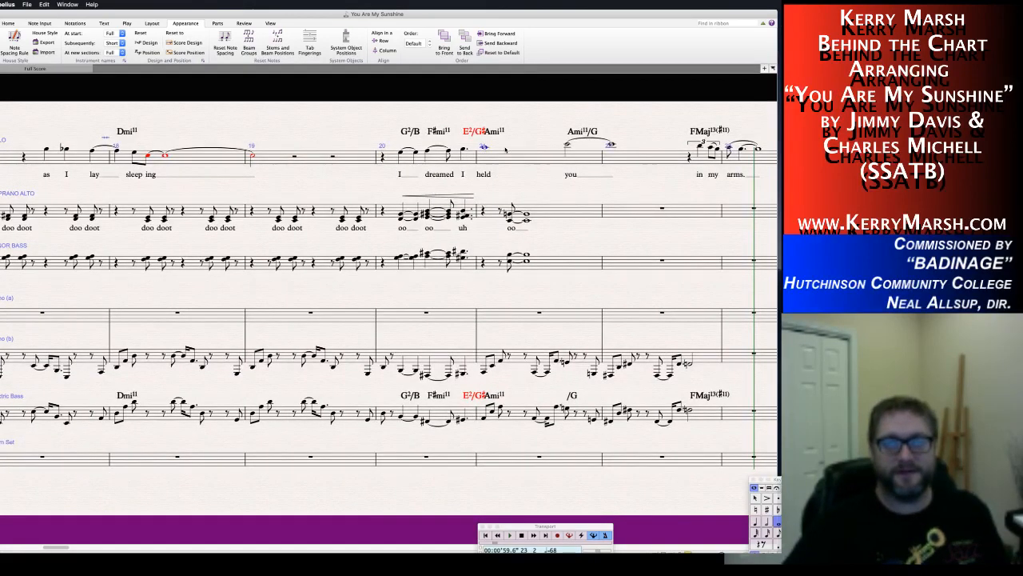
{"action": "key", "text": "super+alt+shift+Right"}
{"action": "key", "text": "super+alt+shift+Right"}
{"action": "key", "text": "super+alt+shift+Right"}
{"action": "key", "text": "super+alt+shift+Right"}
{"action": "key", "text": "super+alt+shift+Left"}
{"action": "key", "text": "super+alt+shift+Left"}
{"action": "key", "text": "super+alt+shift+Left"}
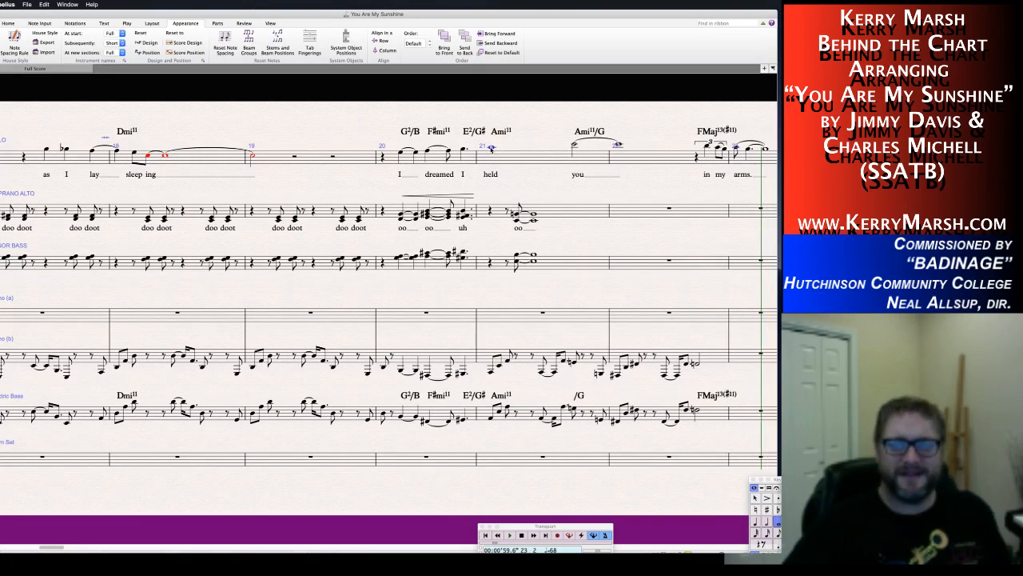
{"action": "key", "text": "alt+shift+Right"}
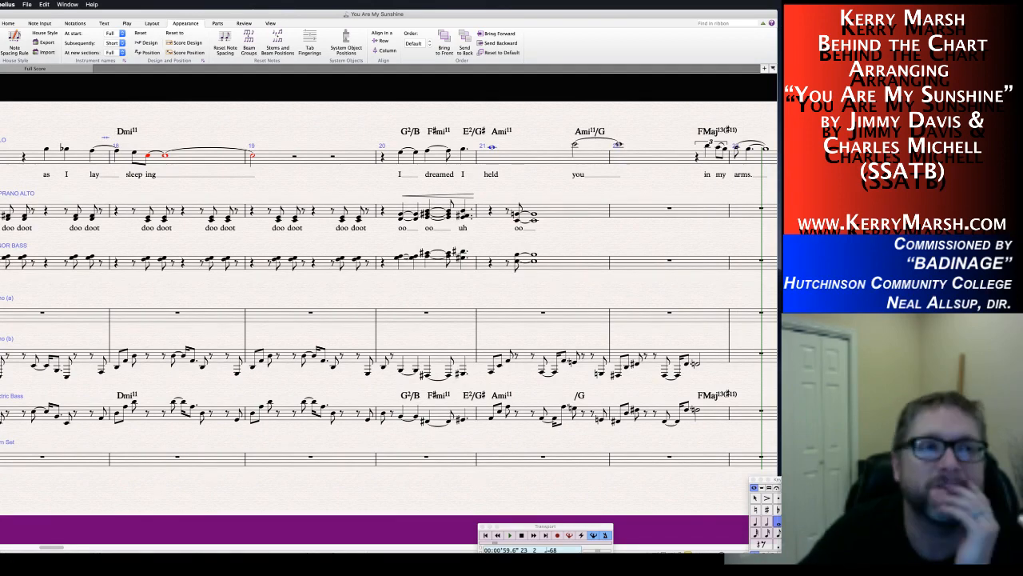
Reopen the Chord symbol text style from the engraving rules and specify left horizontal text alignment.
{"action": "left_click", "coordinate": [15, 38]}
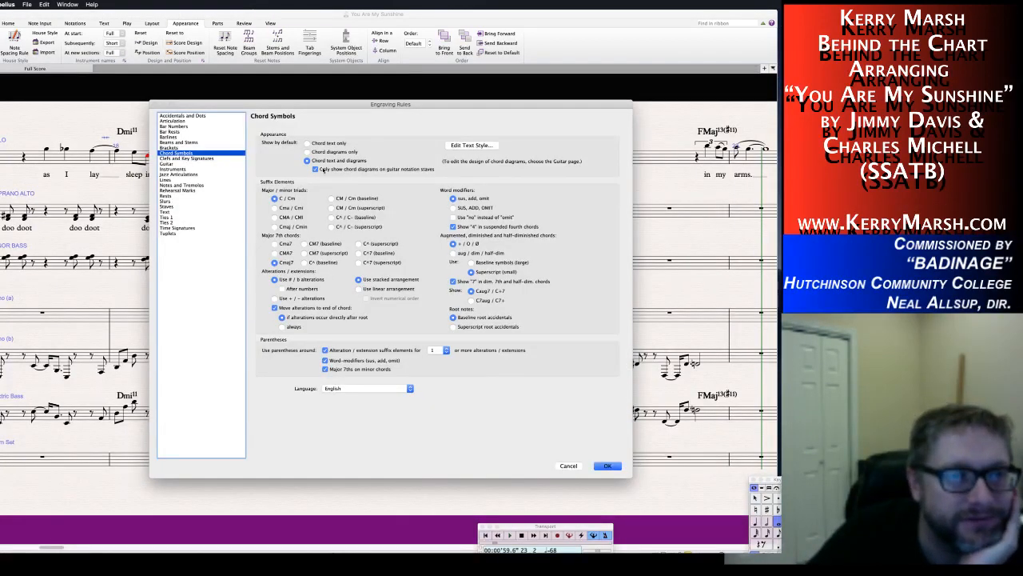
{"action": "left_click", "coordinate": [474, 146]}
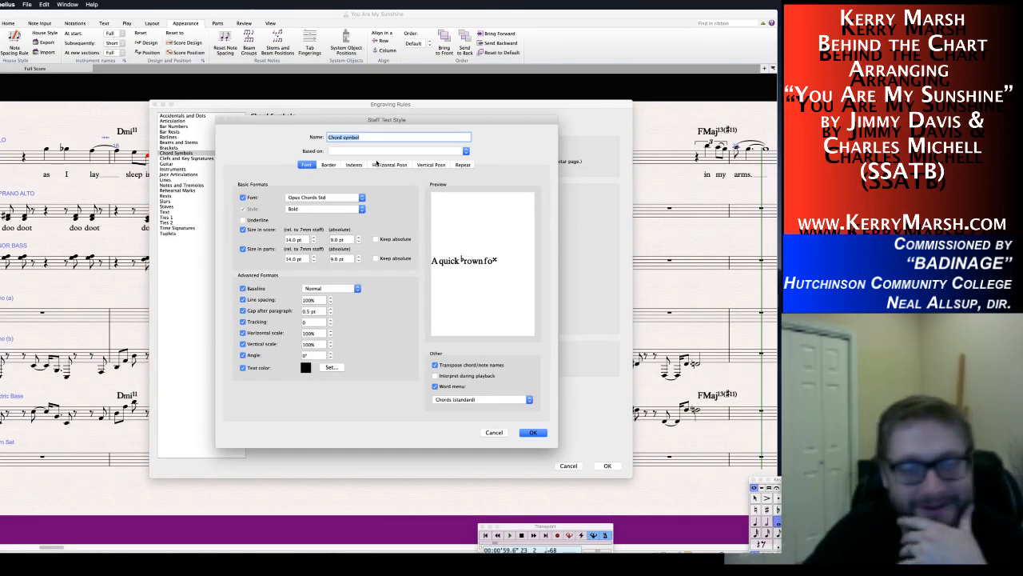
{"action": "left_click", "coordinate": [383, 164]}
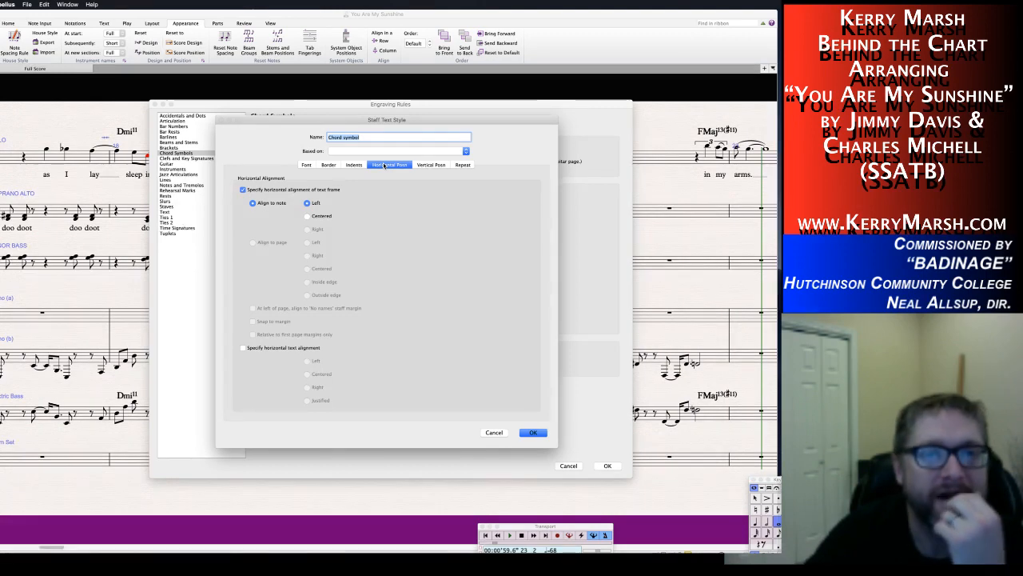
{"action": "left_click", "coordinate": [357, 164]}
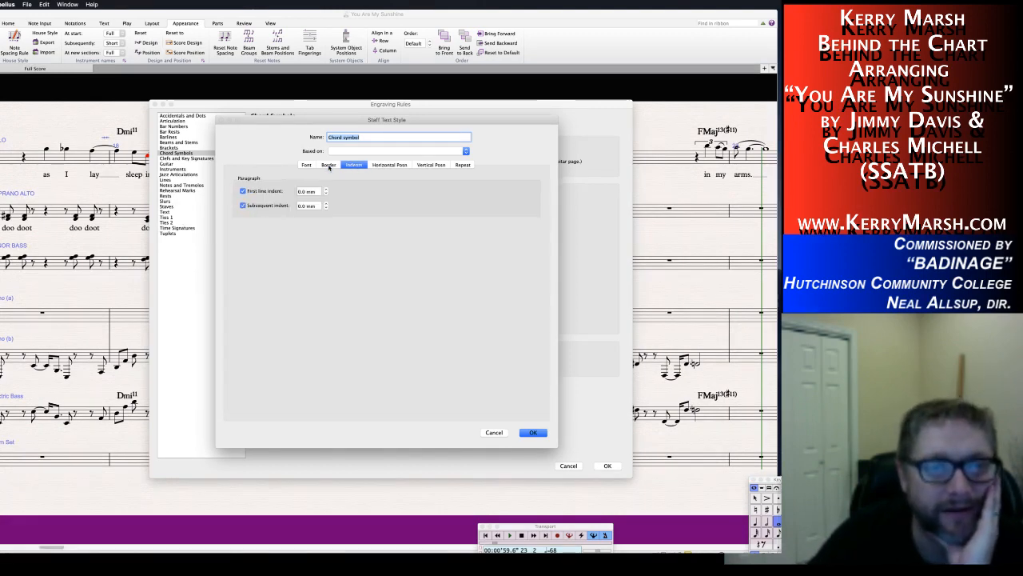
{"action": "left_click", "coordinate": [329, 165]}
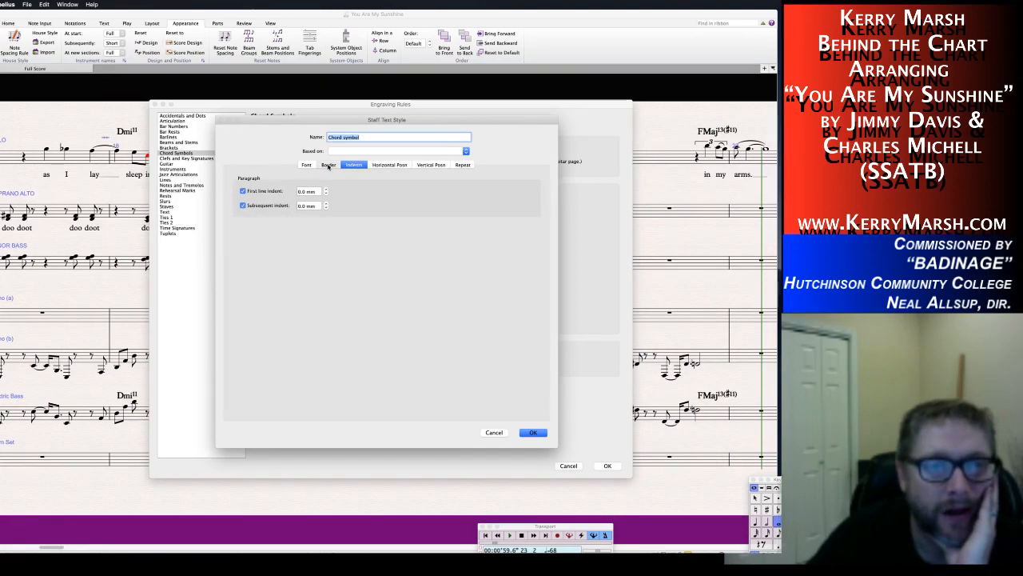
{"action": "left_click", "coordinate": [307, 165]}
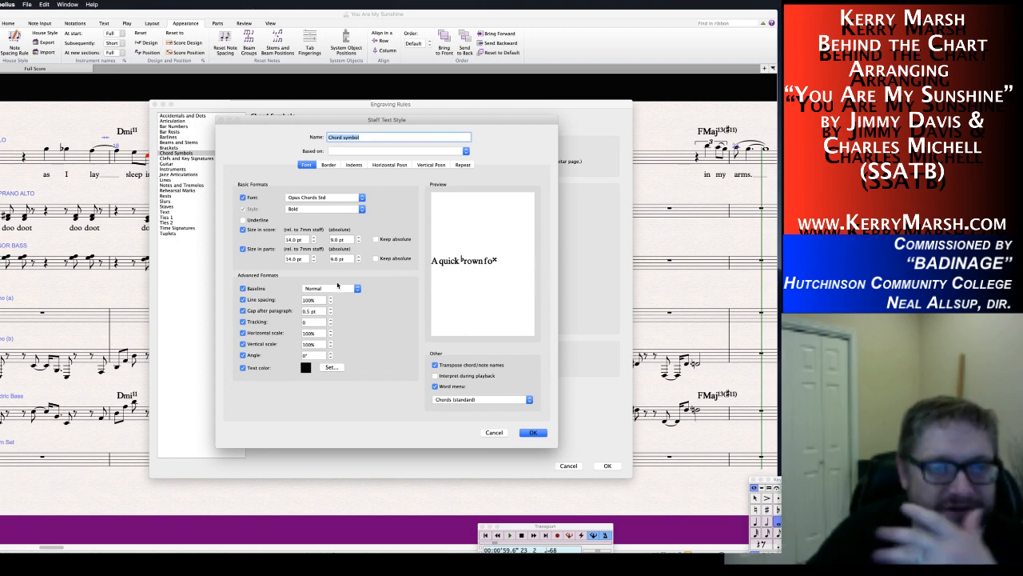
{"action": "left_click", "coordinate": [328, 164]}
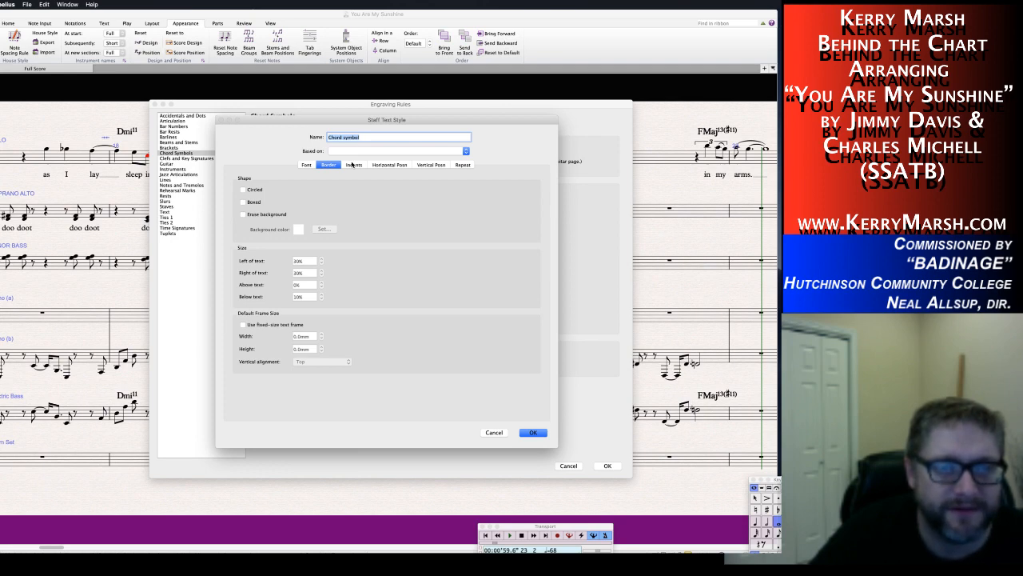
{"action": "left_click", "coordinate": [361, 165]}
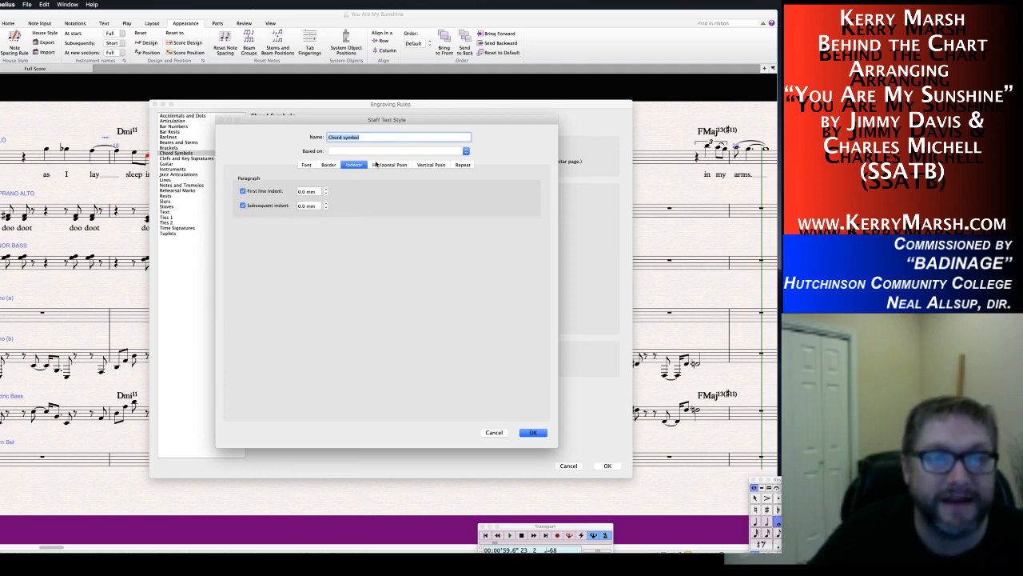
{"action": "left_click", "coordinate": [320, 191]}
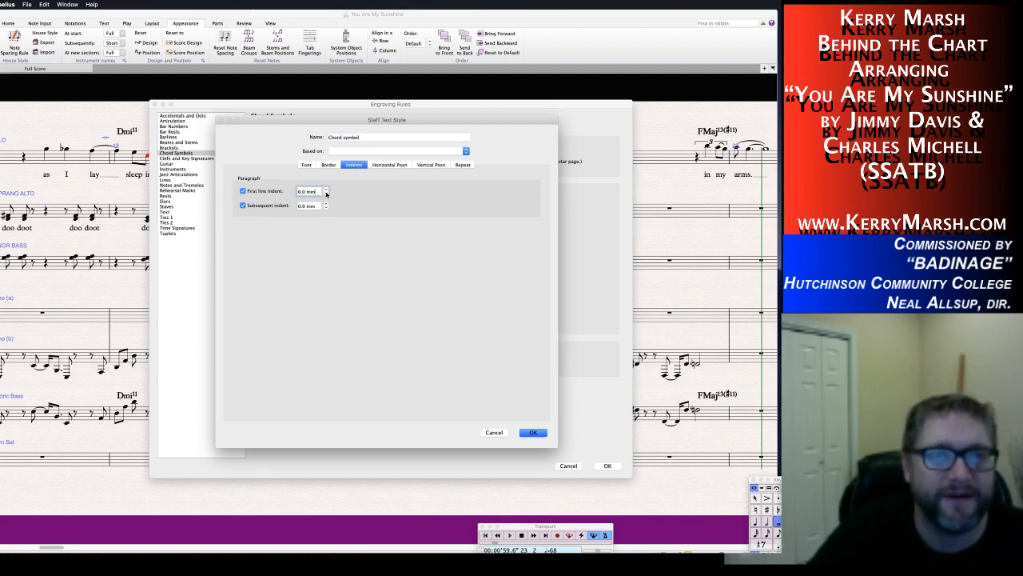
{"action": "left_click", "coordinate": [386, 166]}
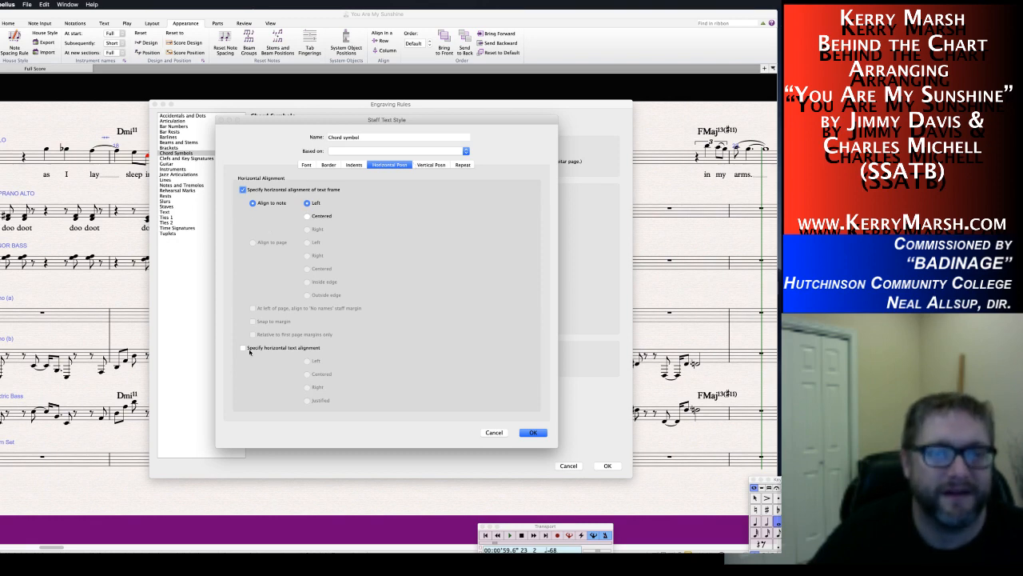
{"action": "left_click", "coordinate": [244, 348]}
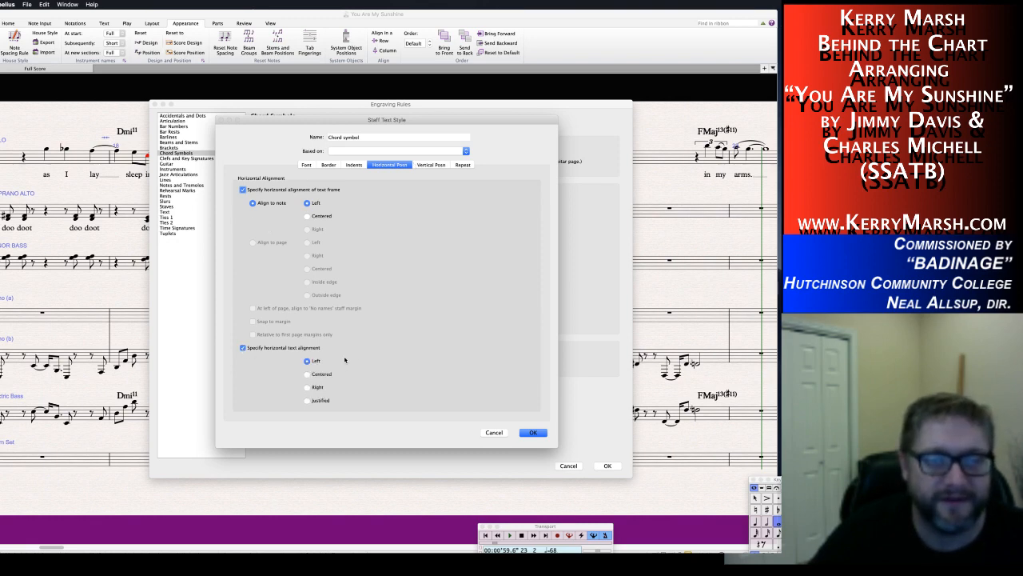
Review the Chord symbol style's repeat, indent, border and font settings, and try a 0.0 pt gap after paragraph.
{"action": "left_click", "coordinate": [433, 166]}
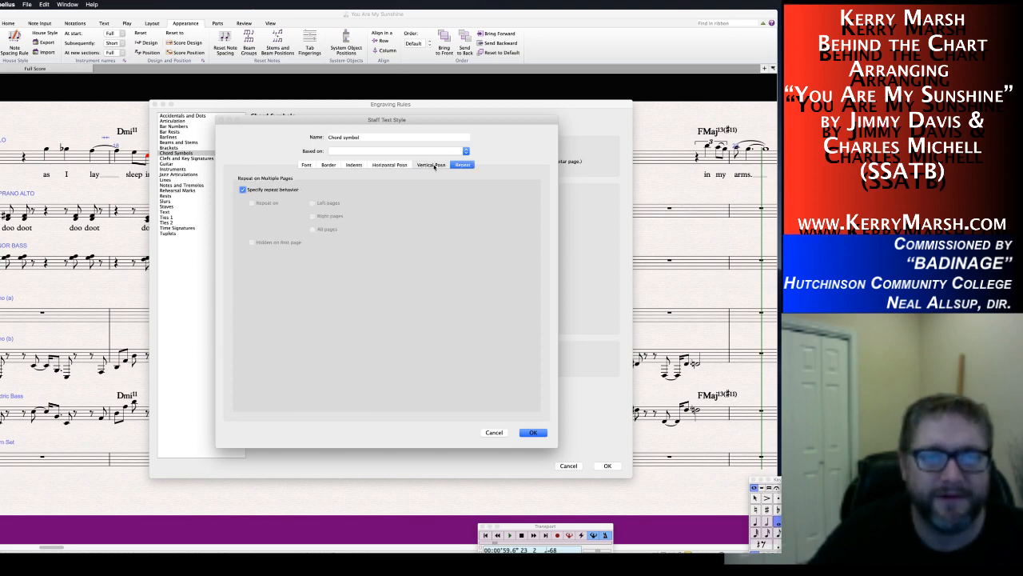
{"action": "left_click", "coordinate": [392, 165]}
{"action": "left_click", "coordinate": [354, 165]}
{"action": "left_click", "coordinate": [328, 164]}
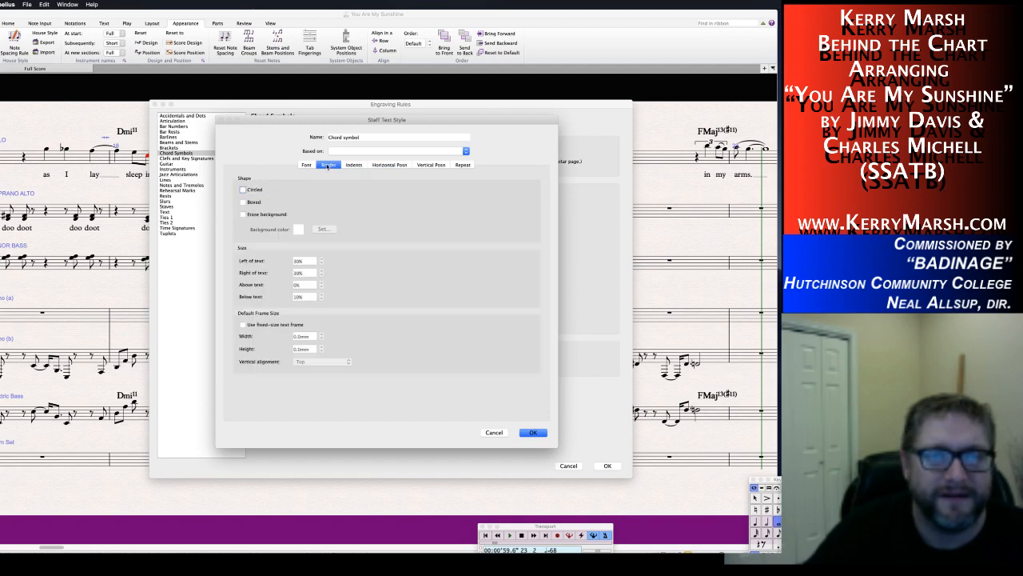
{"action": "left_click", "coordinate": [303, 164]}
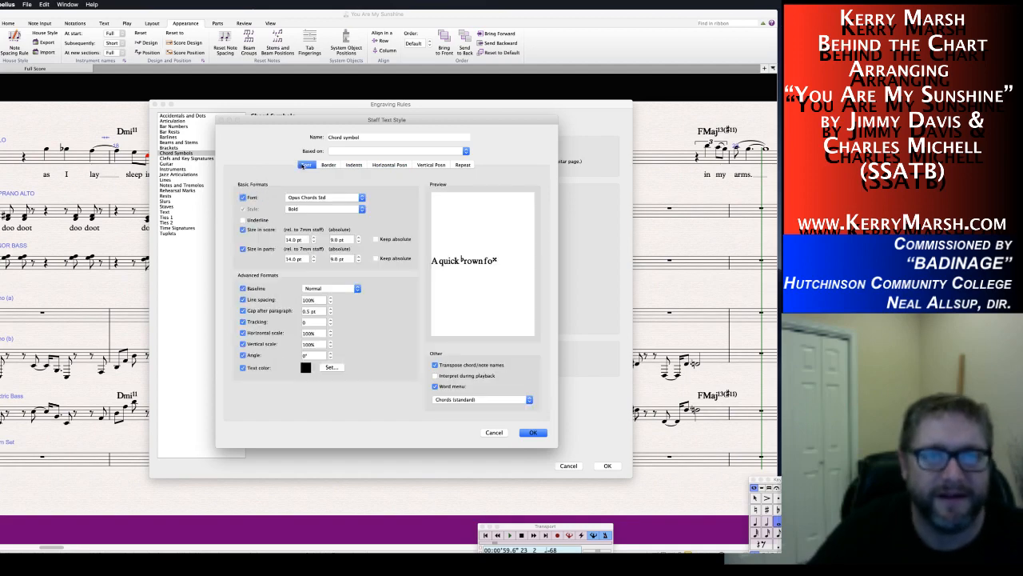
{"action": "left_click", "coordinate": [465, 150]}
{"action": "left_click", "coordinate": [523, 149]}
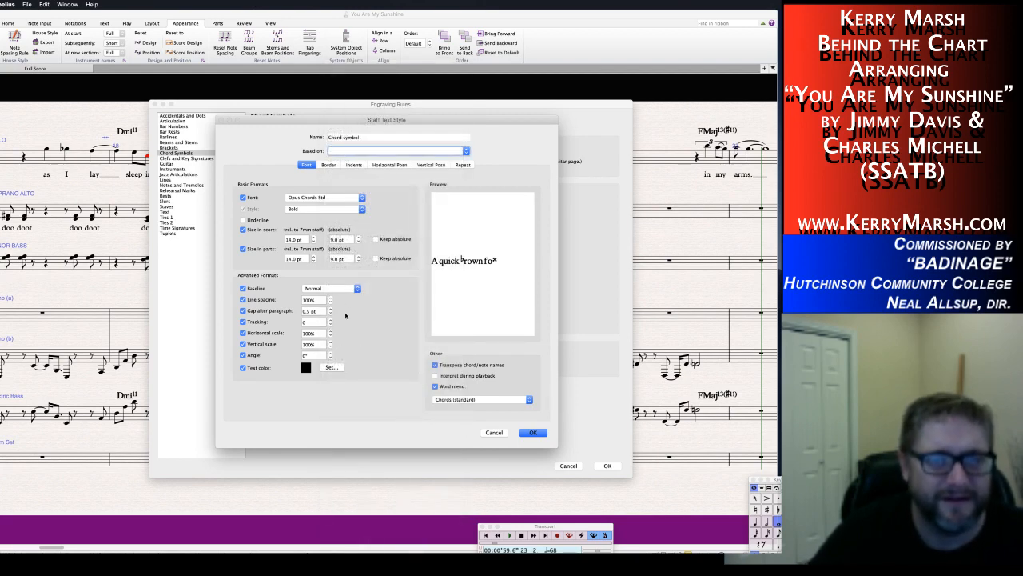
{"action": "left_click", "coordinate": [330, 312]}
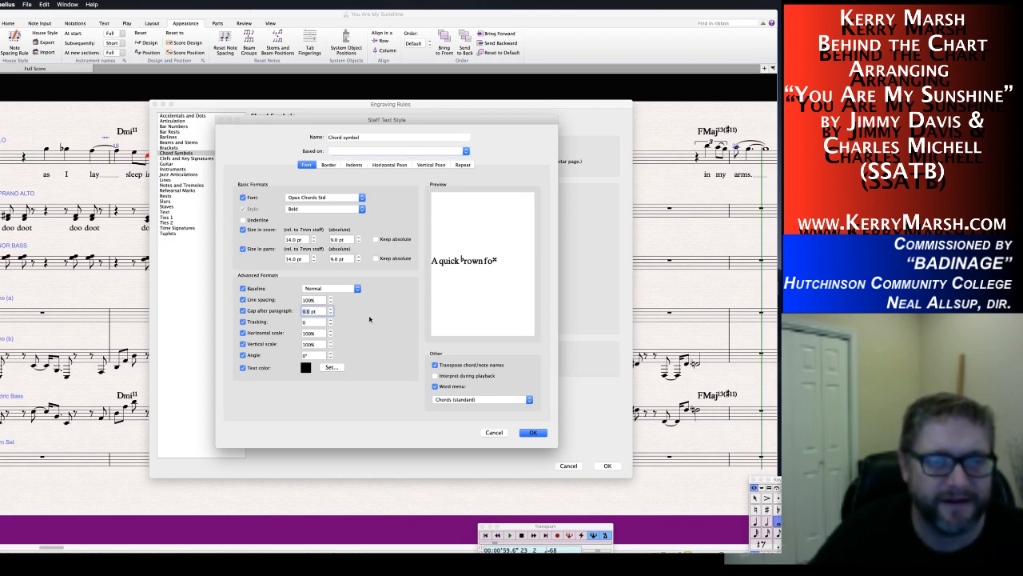
{"action": "left_click", "coordinate": [243, 310]}
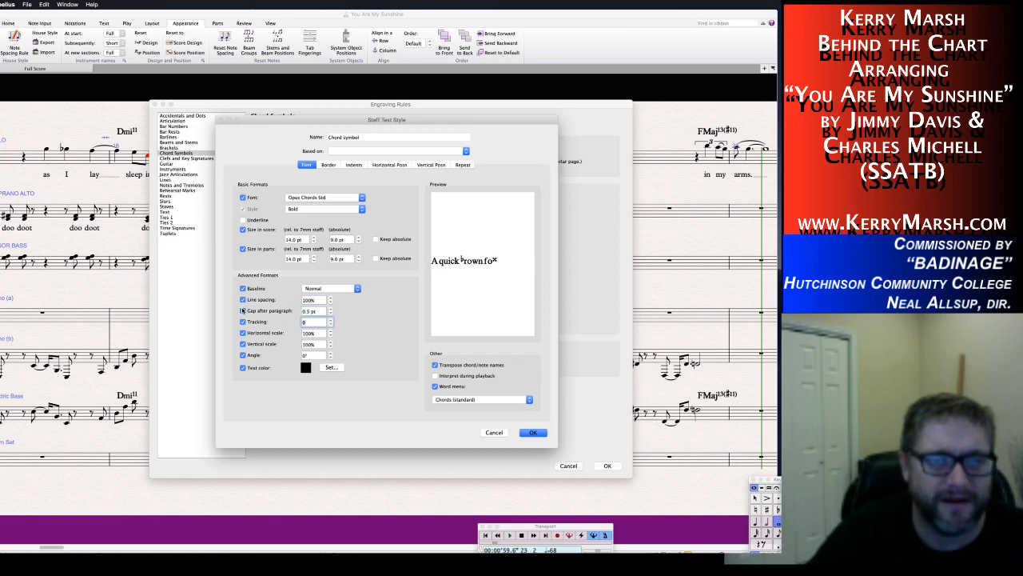
Reduce the Chord symbol text style's size to 12.0 pt in both the score and the parts.
{"action": "left_click", "coordinate": [314, 241]}
{"action": "left_click", "coordinate": [313, 242]}
{"action": "left_click", "coordinate": [313, 241]}
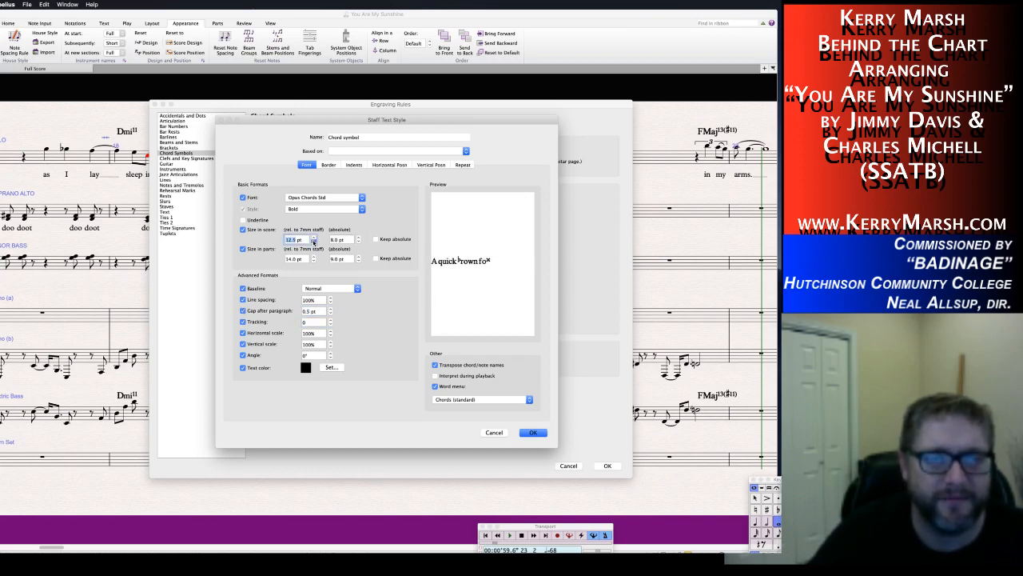
{"action": "left_click", "coordinate": [314, 262]}
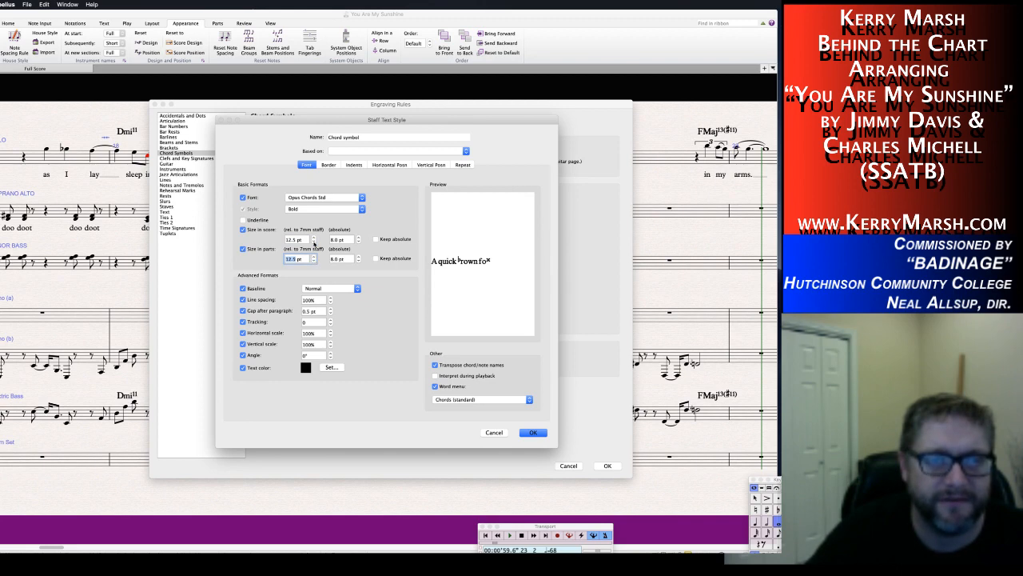
{"action": "left_click", "coordinate": [313, 242]}
{"action": "left_click", "coordinate": [314, 262]}
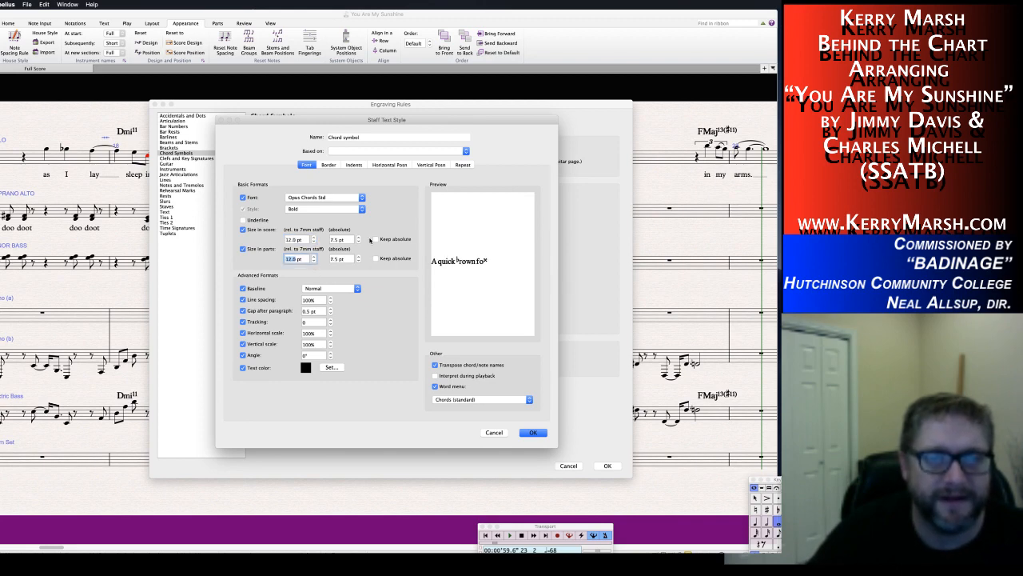
Reduce the Chord symbol text style's absolute size to 7.0 pt in score and parts, keep it Bold, and apply the engraving rules.
{"action": "left_click", "coordinate": [358, 242]}
{"action": "left_click", "coordinate": [358, 261]}
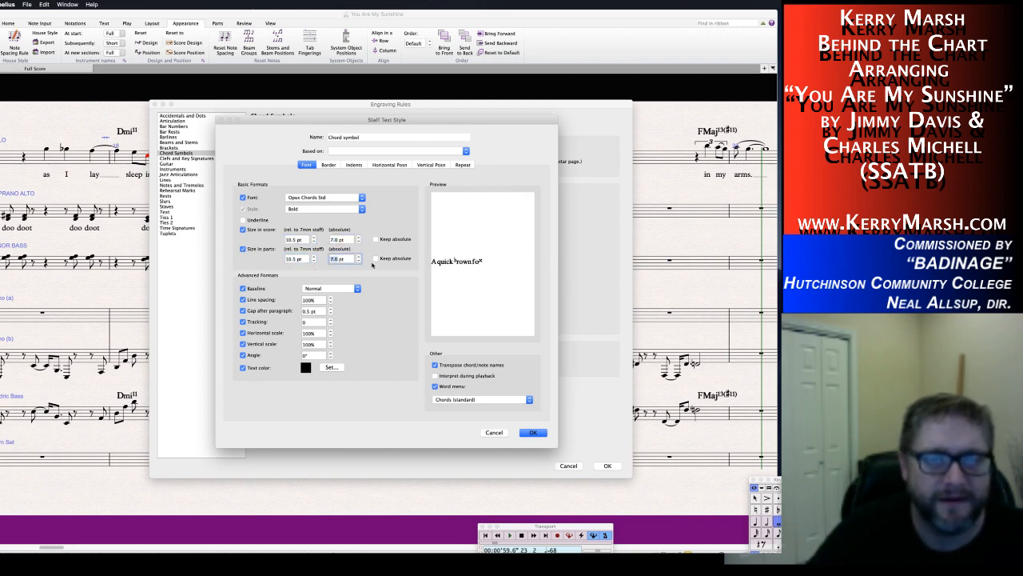
{"action": "left_click", "coordinate": [309, 207]}
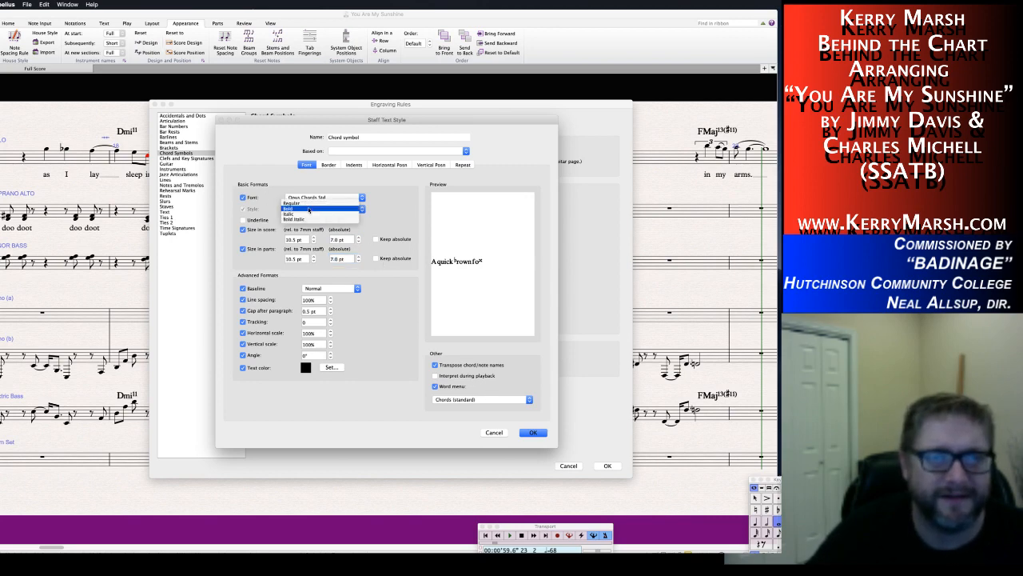
{"action": "left_click", "coordinate": [309, 209]}
{"action": "left_click", "coordinate": [533, 431]}
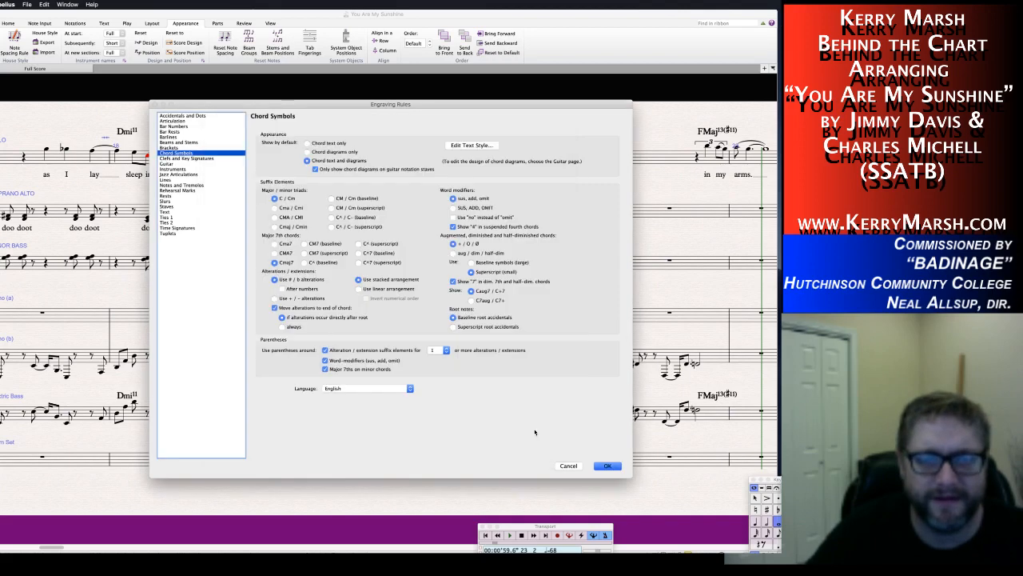
{"action": "left_click", "coordinate": [608, 465]}
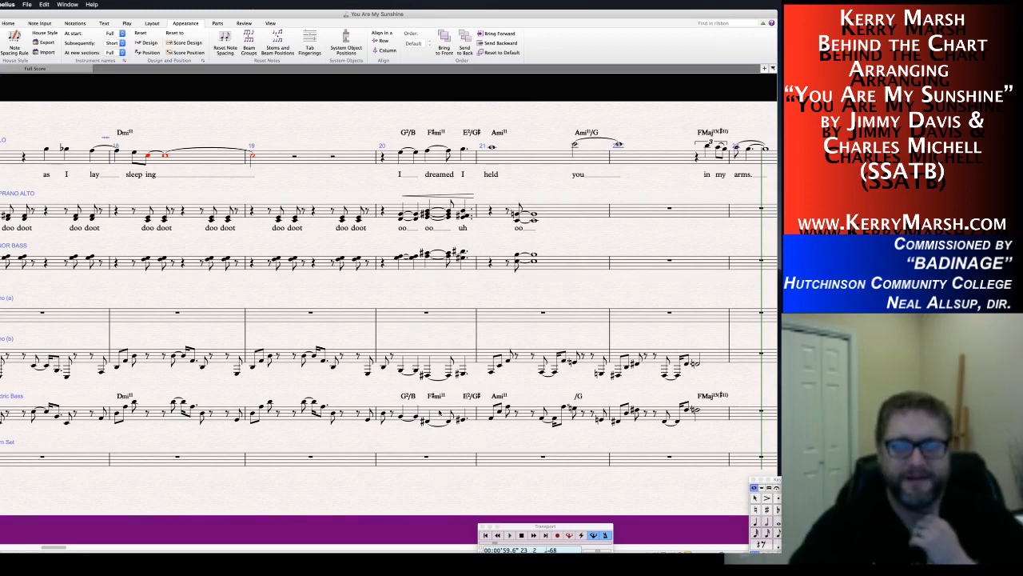
Examine the resized chord symbols throughout the score, from the opening bars through bar 23.
{"action": "double_click", "coordinate": [445, 410]}
{"action": "key", "text": "Escape"}
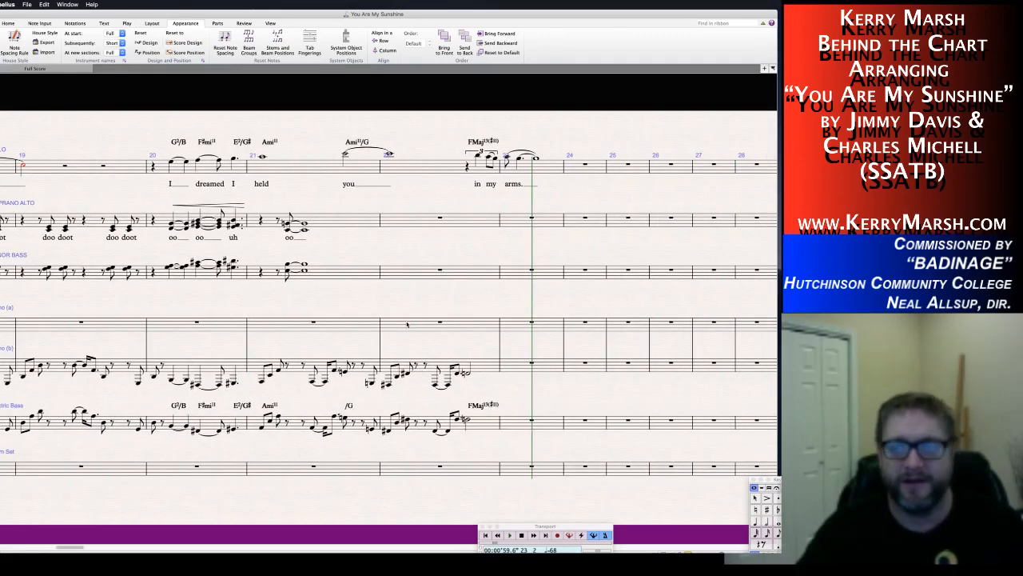
{"action": "scroll", "coordinate": [407, 324], "scroll_direction": "down", "scroll_amount": 1}
{"action": "scroll", "coordinate": [407, 324], "scroll_direction": "left", "scroll_amount": 12}
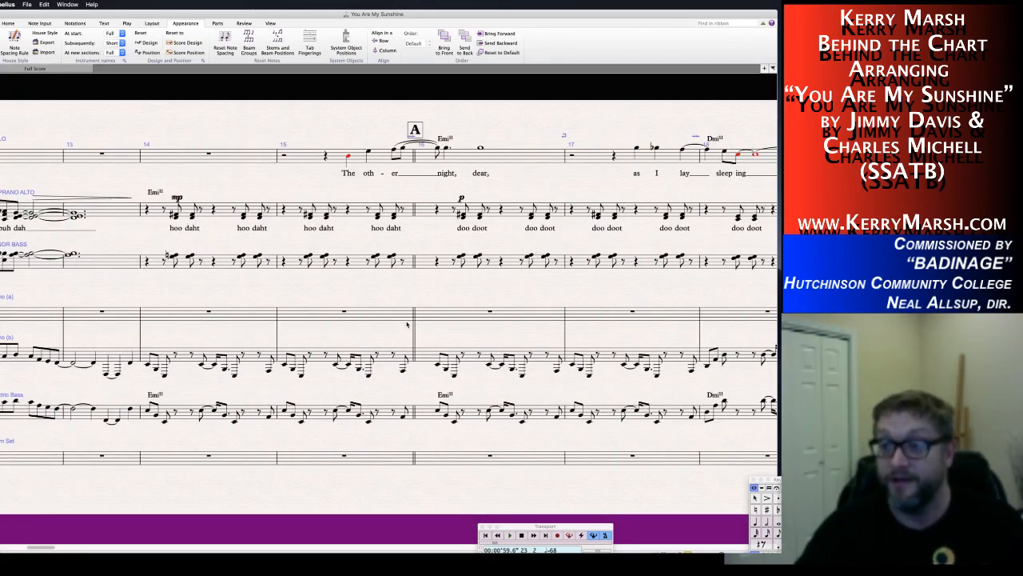
{"action": "scroll", "coordinate": [413, 321], "scroll_direction": "left", "scroll_amount": 15}
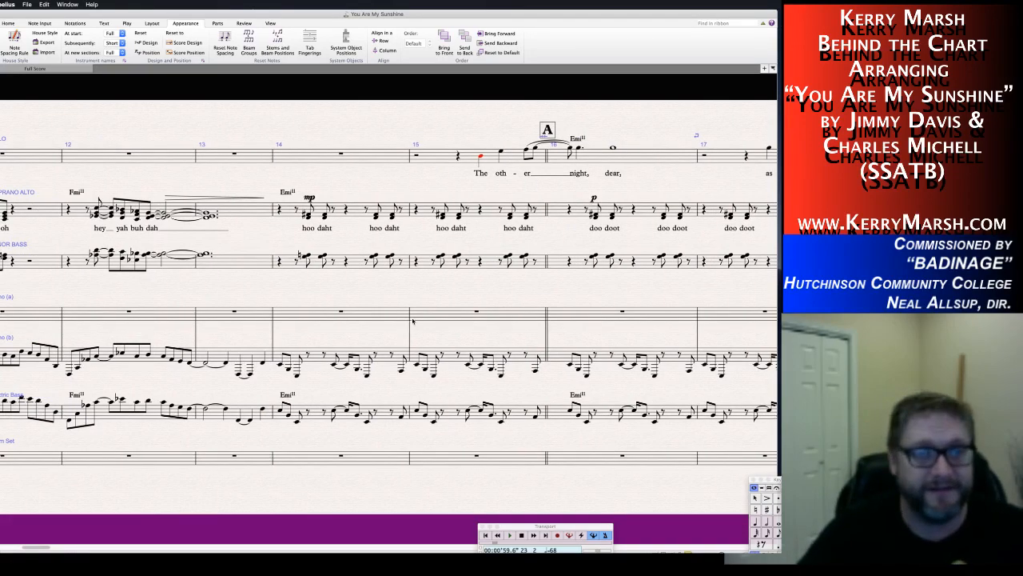
{"action": "scroll", "coordinate": [412, 321], "scroll_direction": "right", "scroll_amount": 4}
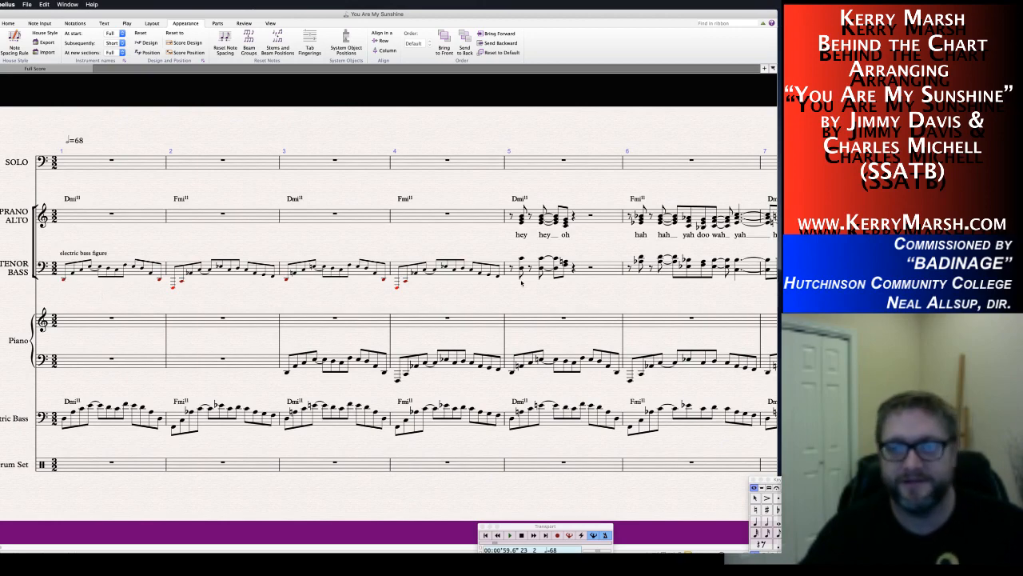
{"action": "scroll", "coordinate": [522, 281], "scroll_direction": "right", "scroll_amount": 20}
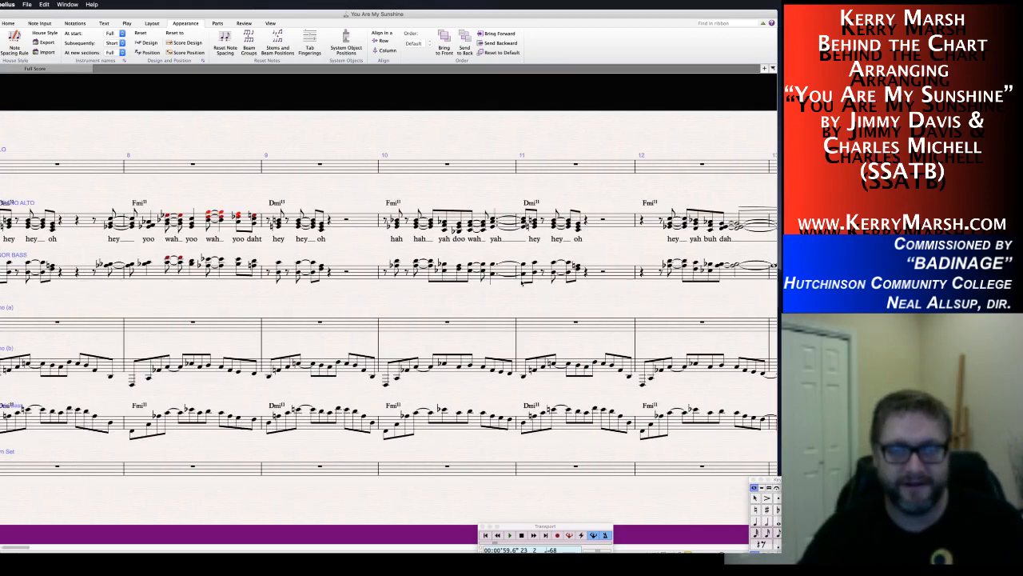
{"action": "scroll", "coordinate": [521, 281], "scroll_direction": "right", "scroll_amount": 20}
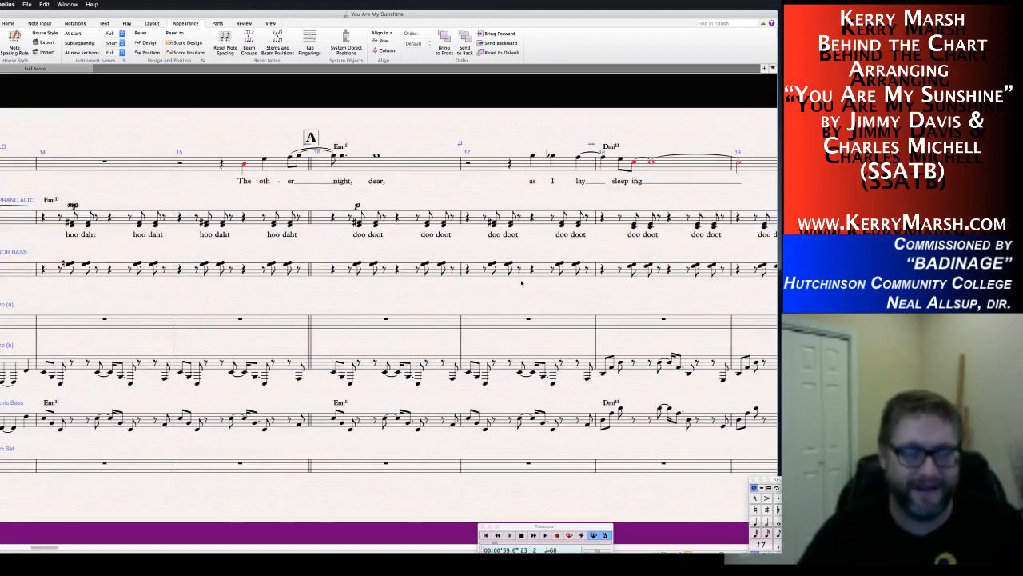
{"action": "scroll", "coordinate": [521, 282], "scroll_direction": "right", "scroll_amount": 10}
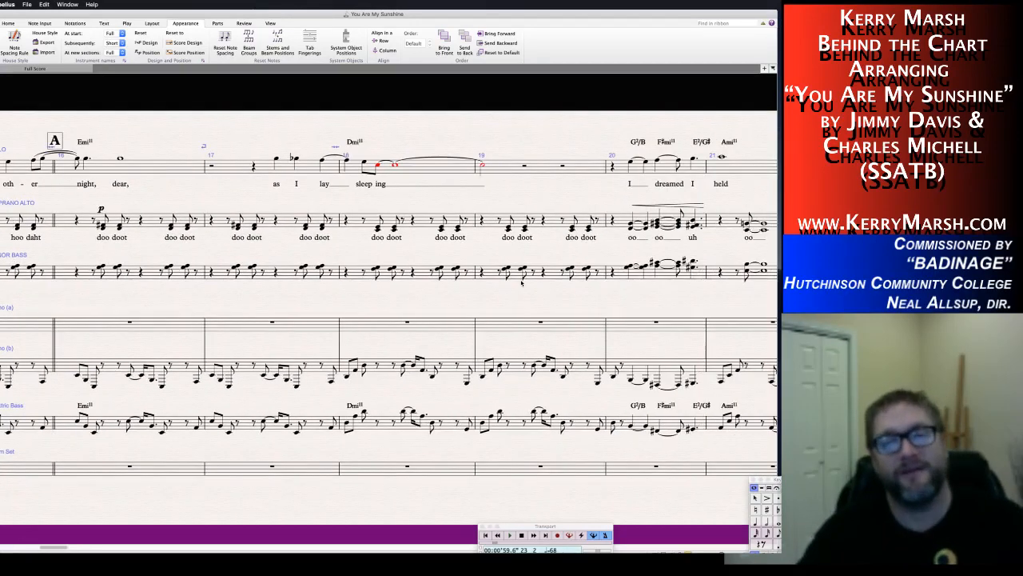
{"action": "scroll", "coordinate": [521, 281], "scroll_direction": "right", "scroll_amount": 15}
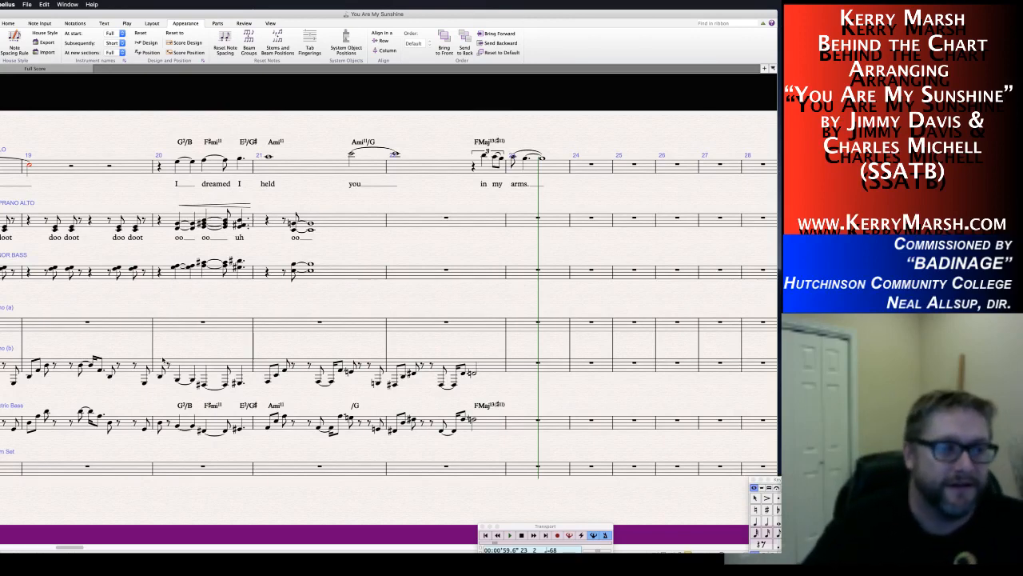
Play back the passage from the Piano left-hand note at the start of bar 20 into bar 22.
{"action": "left_click", "coordinate": [160, 376]}
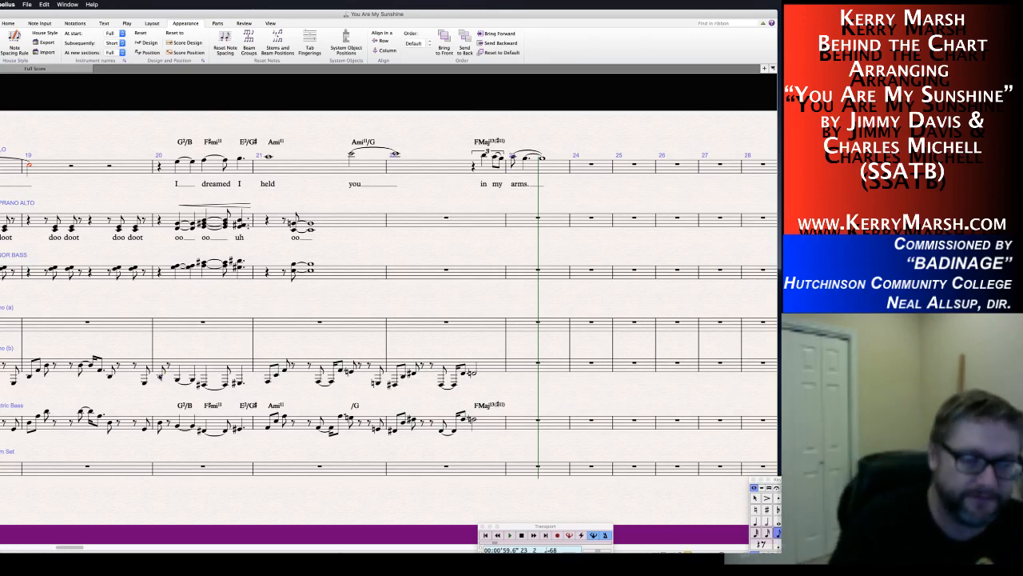
{"action": "key", "text": "p"}
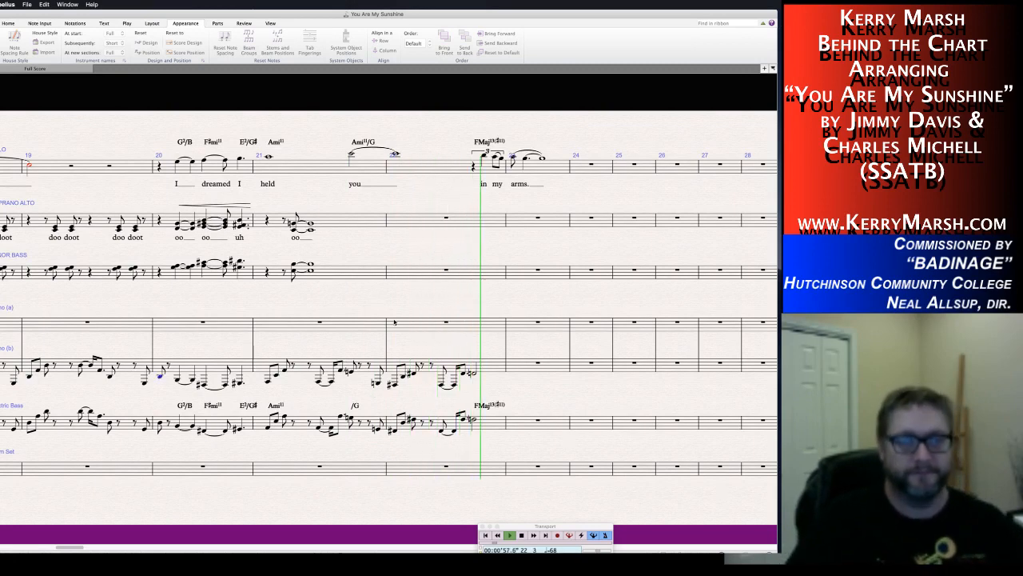
{"action": "key", "text": "space"}
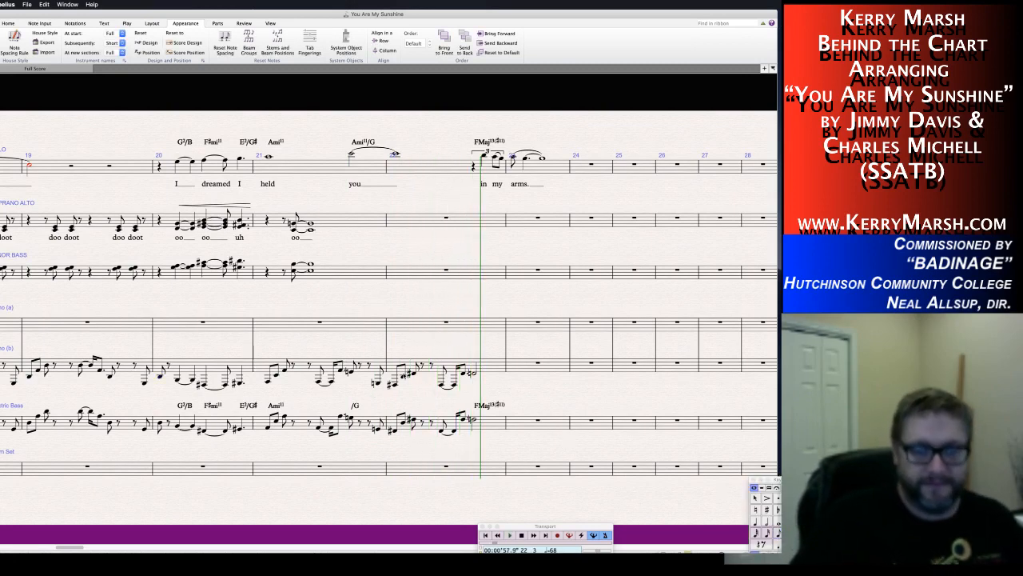
Add a D2/F# chord symbol above the Electric Bass's first note in bar 22.
{"action": "left_click", "coordinate": [393, 432]}
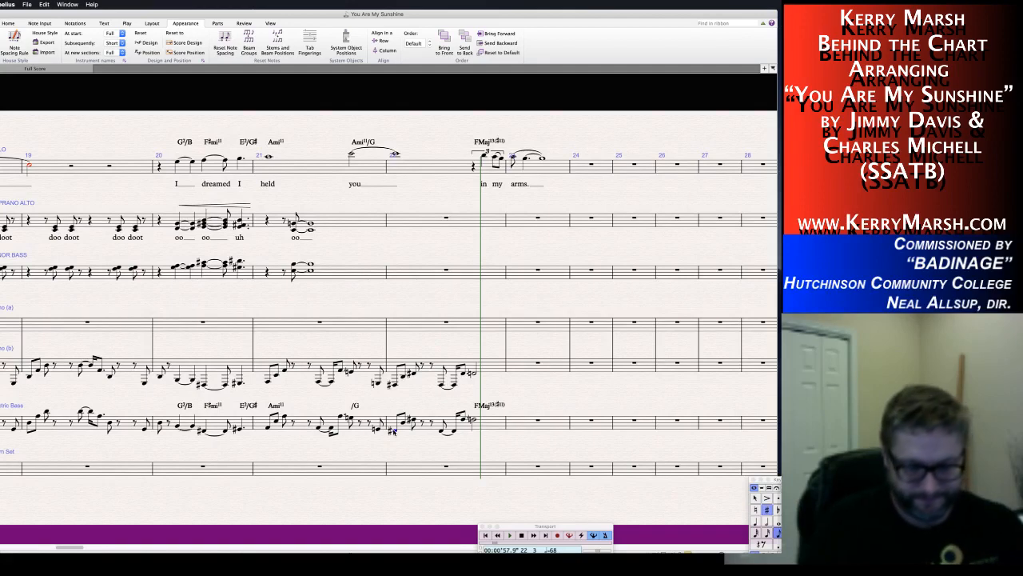
{"action": "key", "text": "ctrl+k"}
{"action": "type", "text": "D2/F#"}
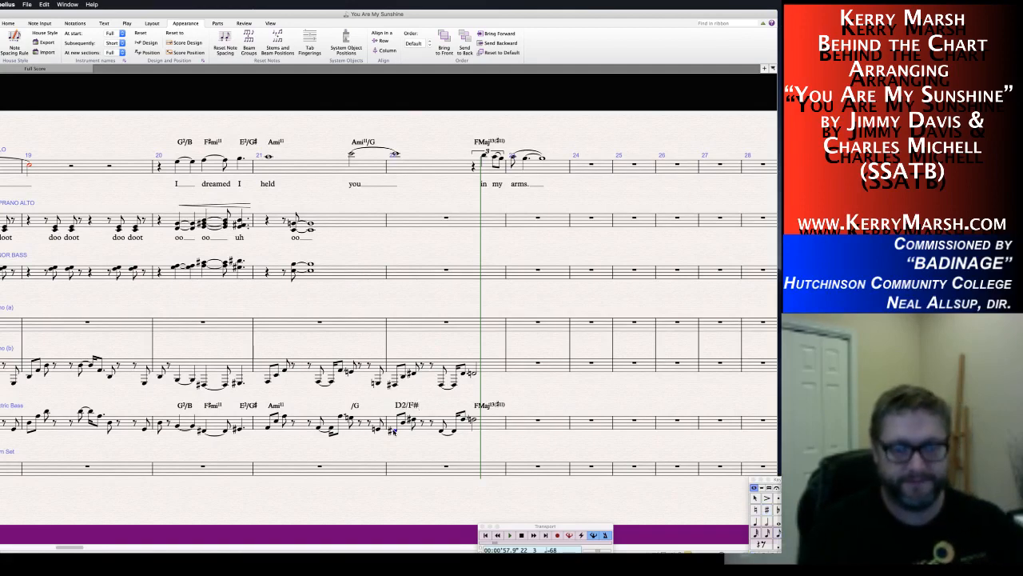
{"action": "key", "text": "Escape"}
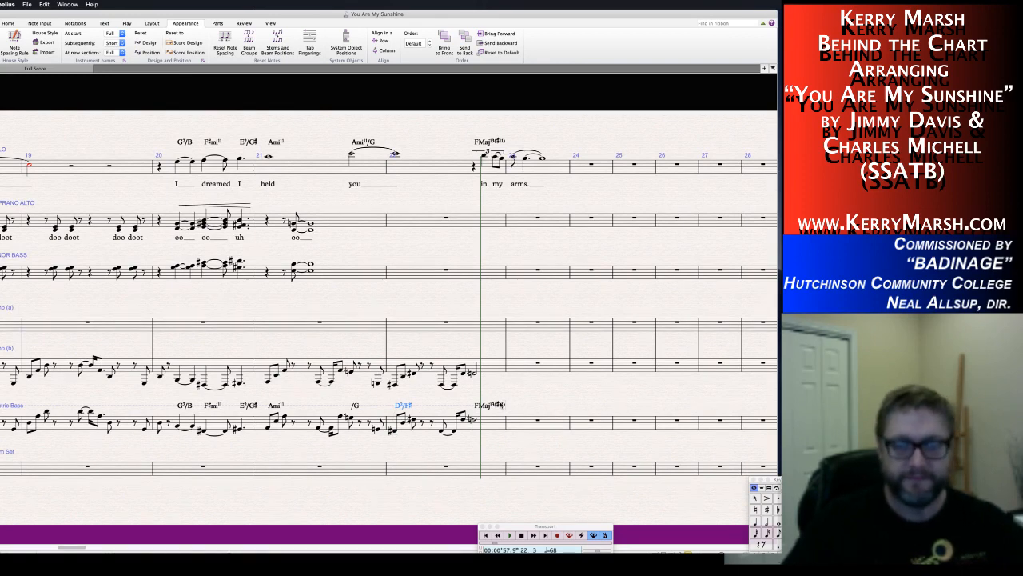
{"action": "key", "text": "Escape"}
{"action": "left_click", "coordinate": [490, 406]}
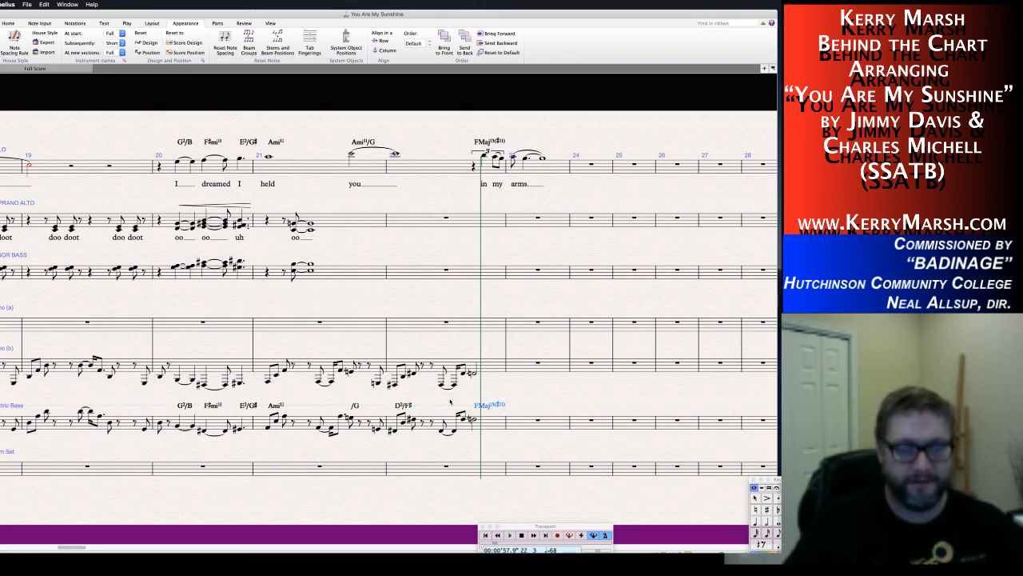
{"action": "key", "text": "Escape"}
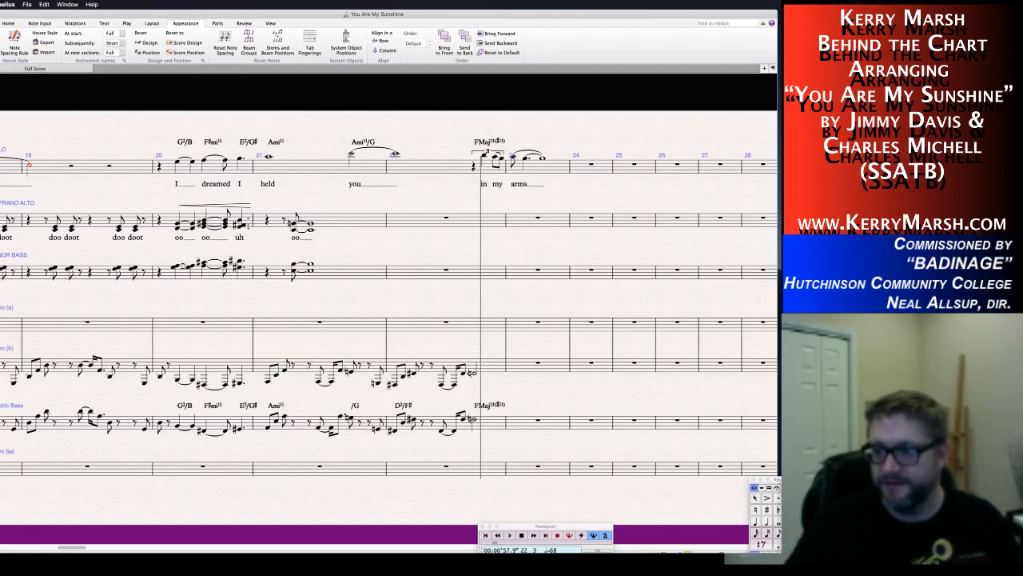
{"action": "key", "text": "super+Tab"}
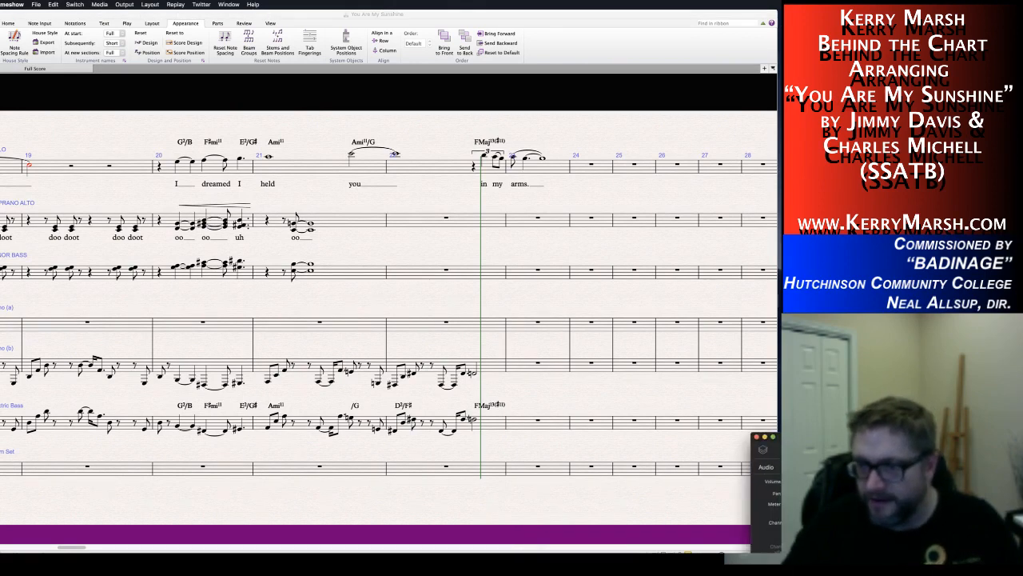
{"action": "key", "text": "super+w"}
{"action": "key", "text": "super+Tab"}
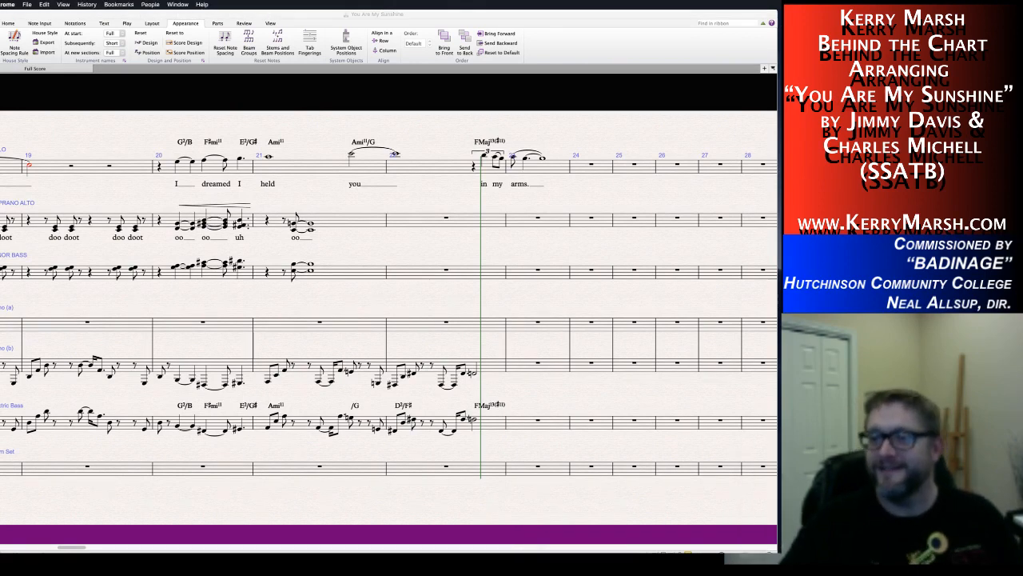
{"action": "left_click", "coordinate": [440, 317]}
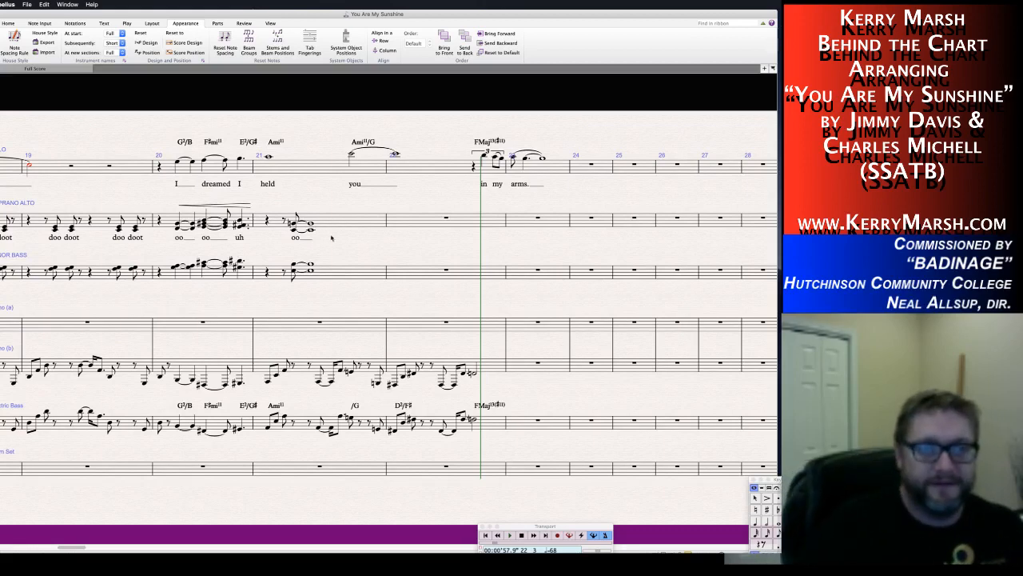
Play back the backing vocals from the Soprano Alto's first chord in bar 20 into bar 22.
{"action": "left_click", "coordinate": [332, 226]}
{"action": "left_click", "coordinate": [338, 256]}
{"action": "left_click", "coordinate": [177, 225]}
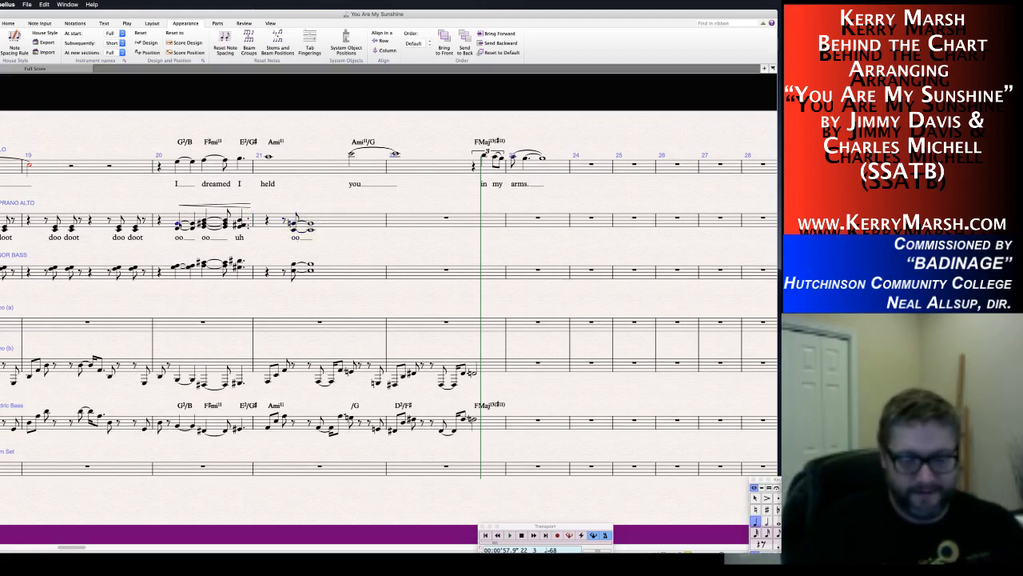
{"action": "key", "text": "p"}
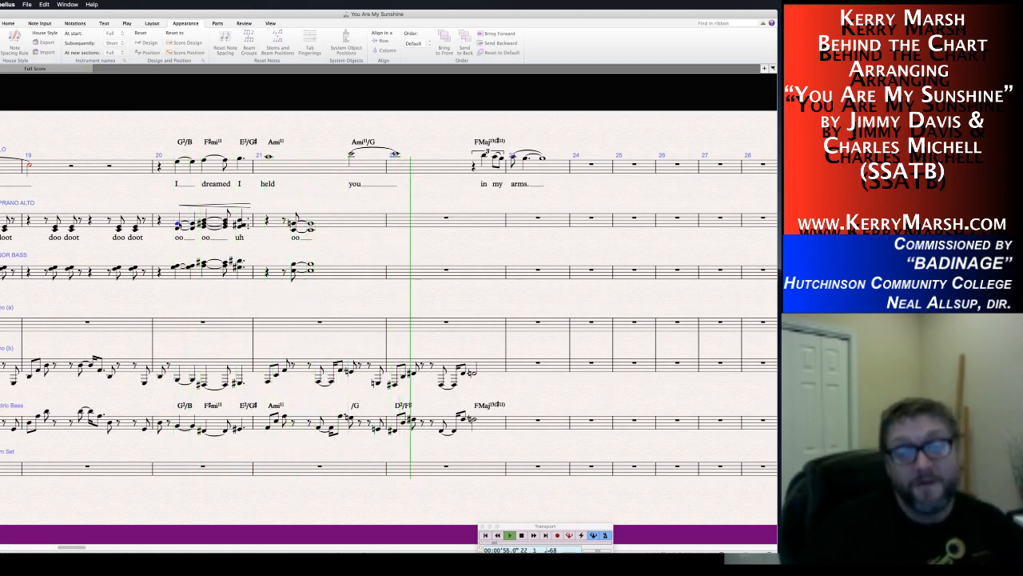
{"action": "key", "text": "Escape"}
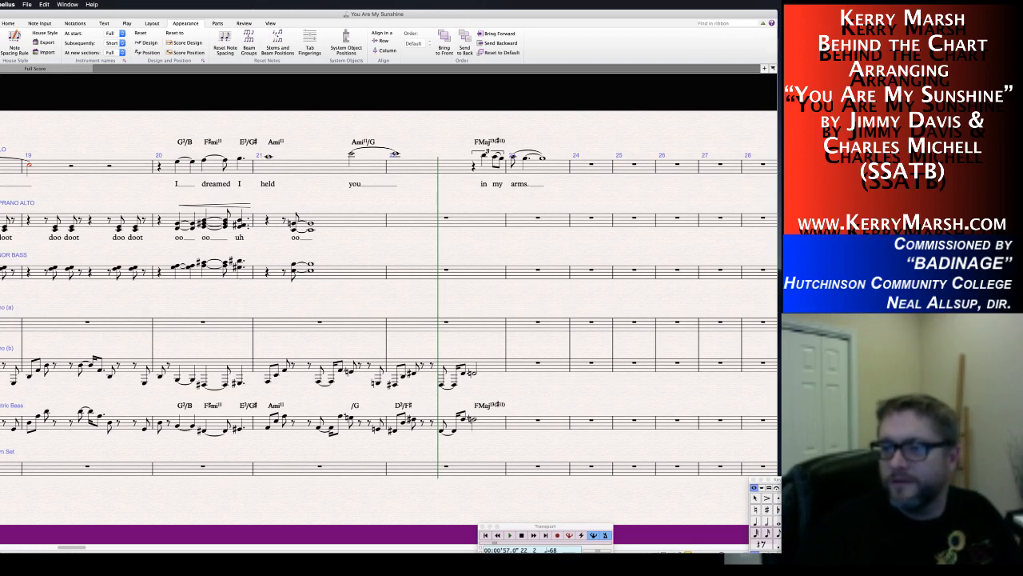
{"action": "key", "text": "super+Tab"}
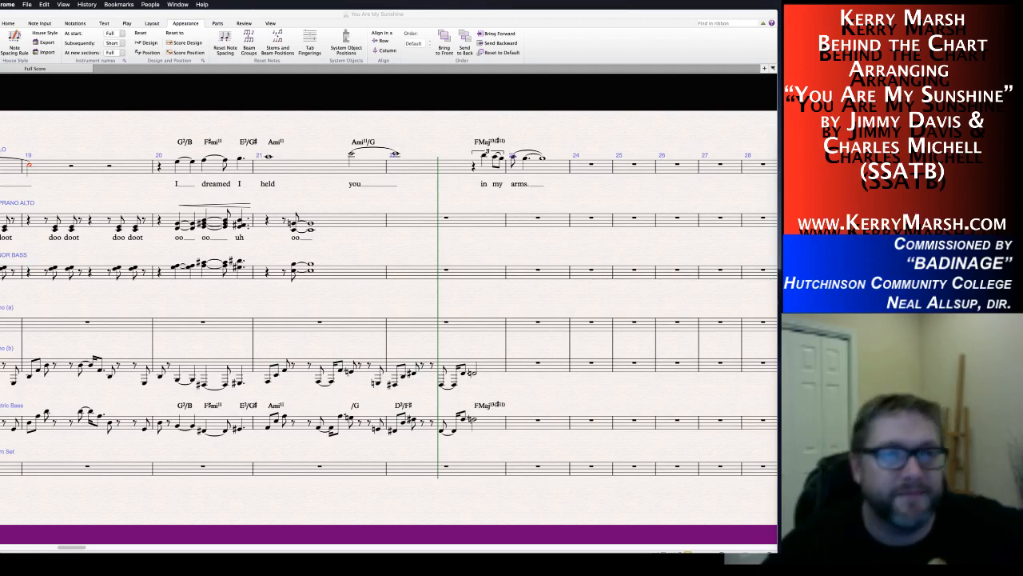
Set the Chord symbol text style's default horizontal position relative to the note to 0 spaces in both score and parts.
{"action": "left_click", "coordinate": [203, 60]}
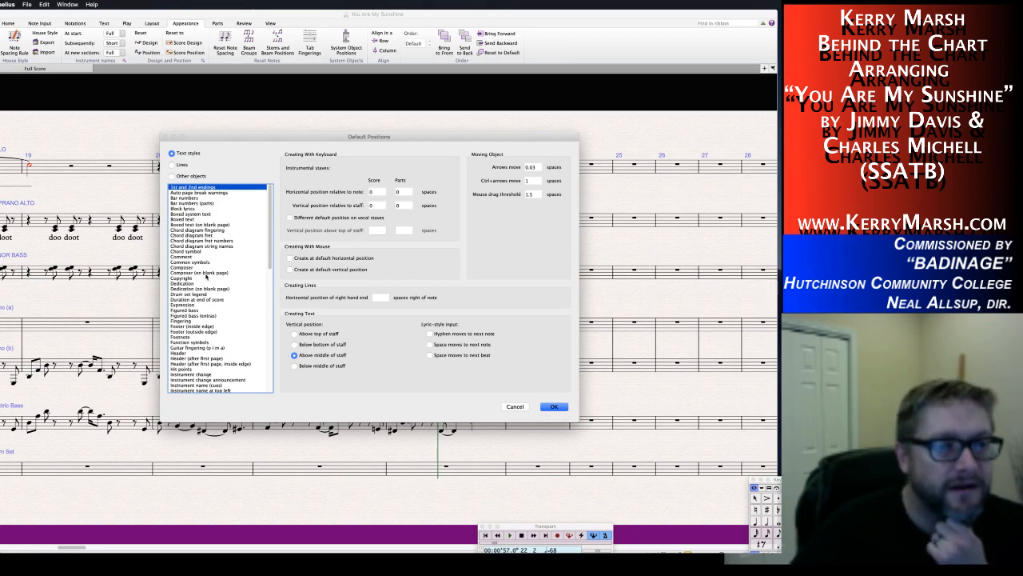
{"action": "left_click", "coordinate": [197, 251]}
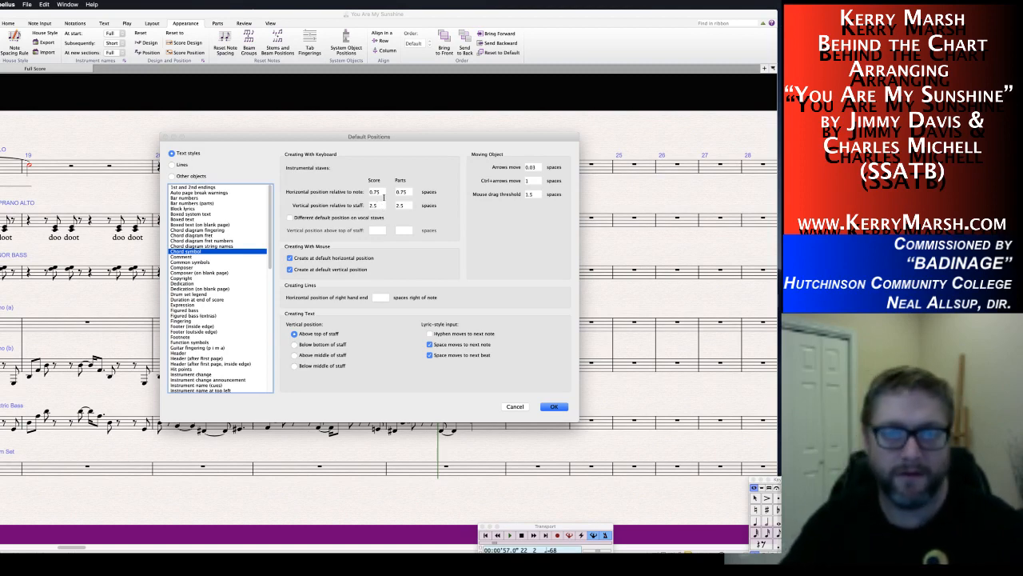
{"action": "double_click", "coordinate": [382, 192]}
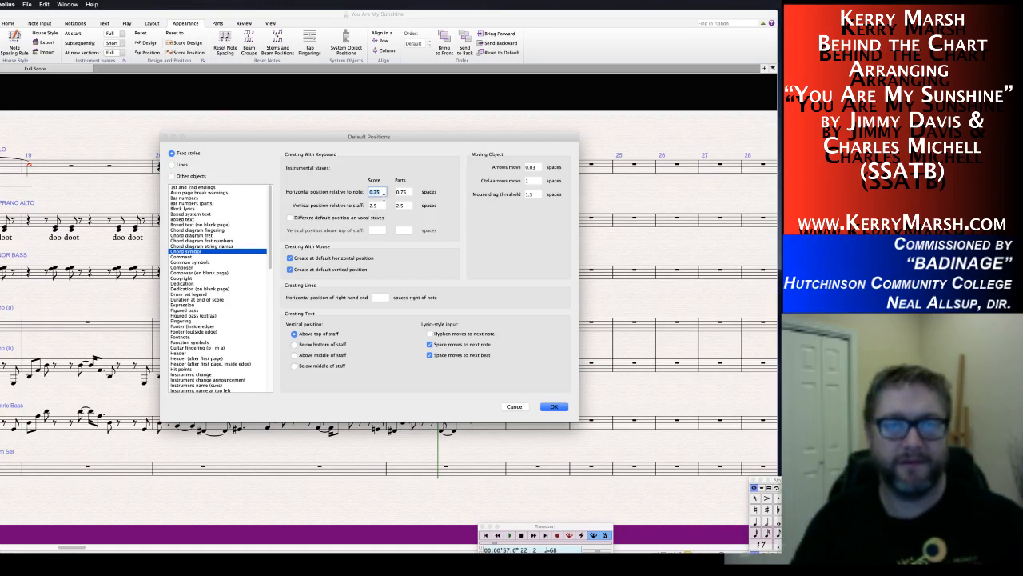
{"action": "type", "text": "0"}
{"action": "double_click", "coordinate": [402, 192]}
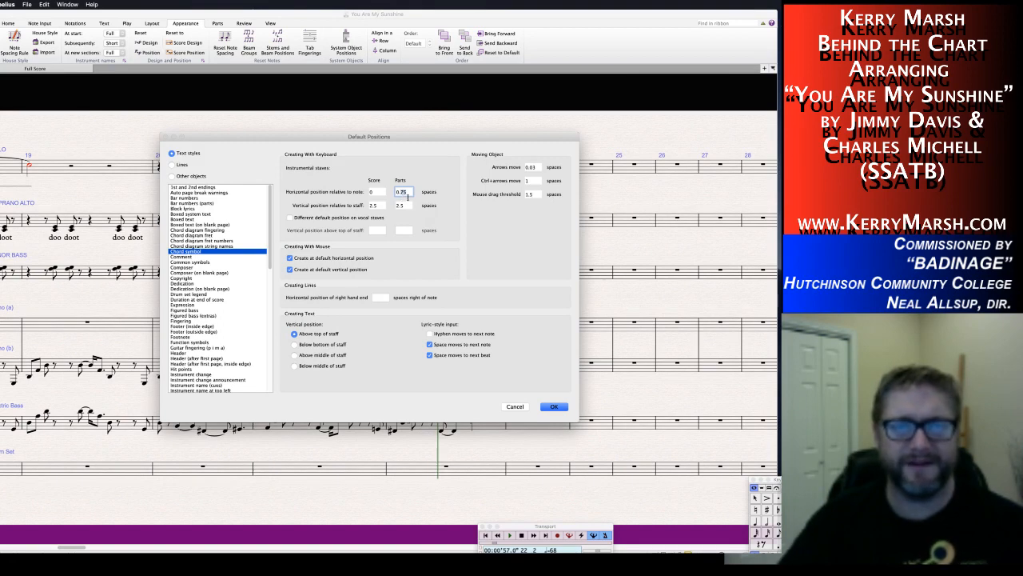
{"action": "type", "text": "0"}
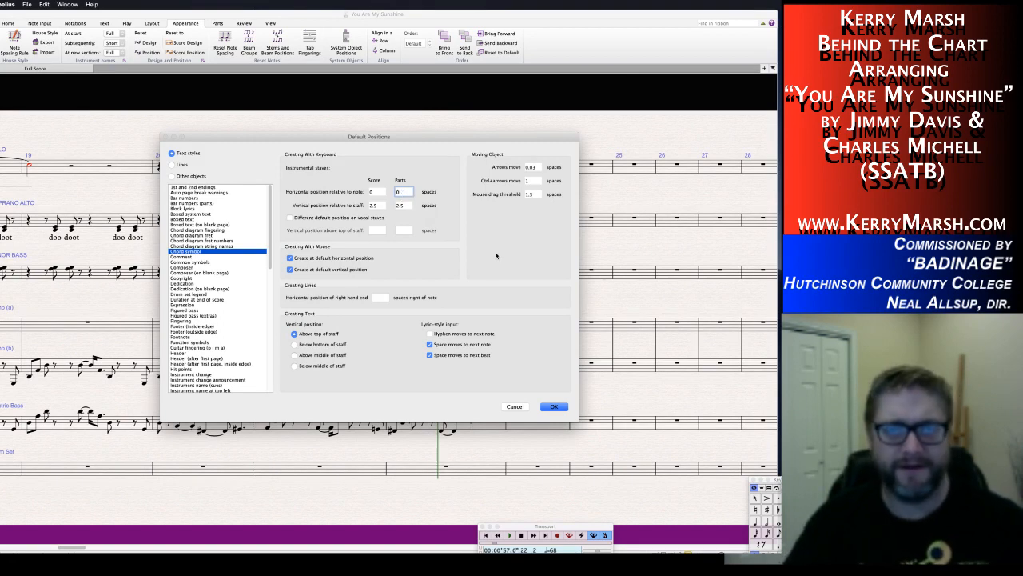
{"action": "left_click", "coordinate": [558, 408]}
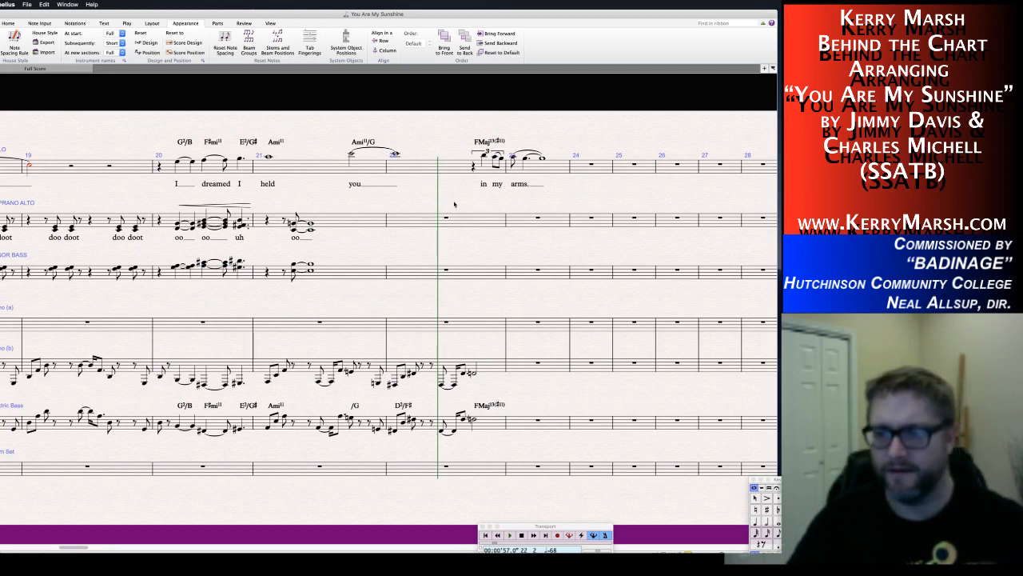
Reopen the default positions settings and check the Chord symbol style's horizontal and vertical offsets.
{"action": "left_click", "coordinate": [203, 61]}
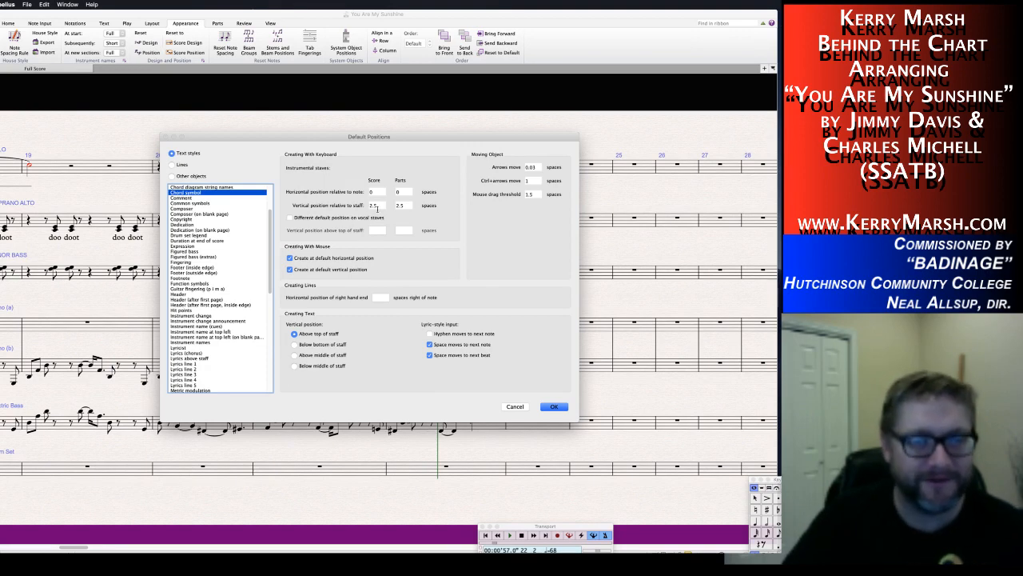
{"action": "left_click", "coordinate": [556, 407]}
{"action": "key", "text": "super+Tab"}
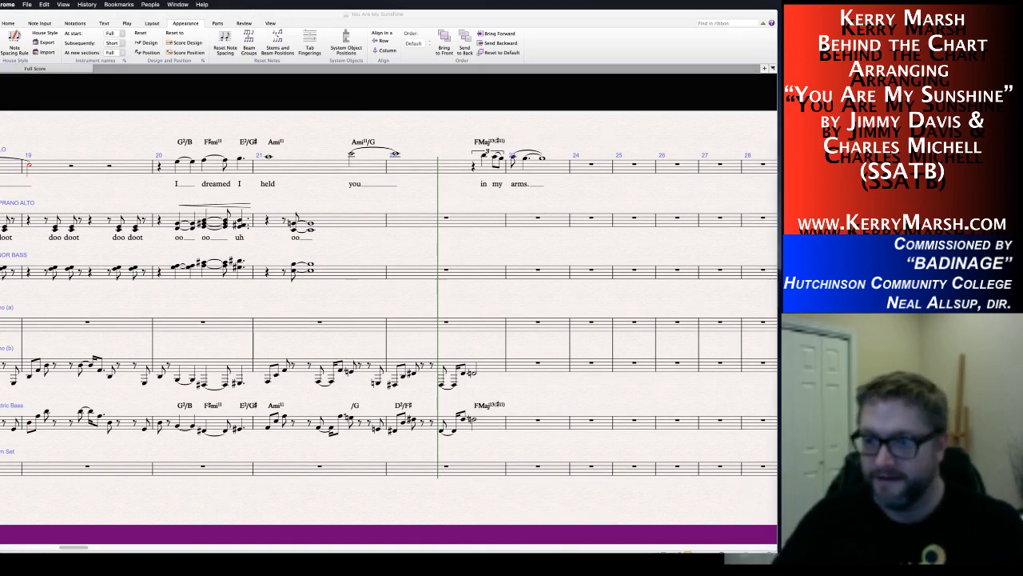
Select the whole score and filter the selection down to its chord symbols.
{"action": "left_click", "coordinate": [477, 460]}
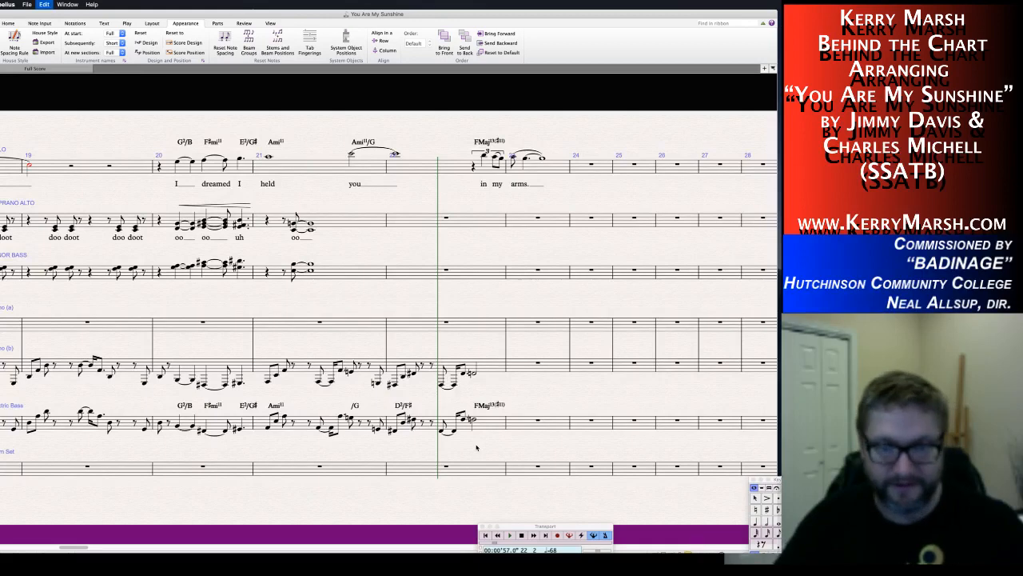
{"action": "key", "text": "ctrl+a"}
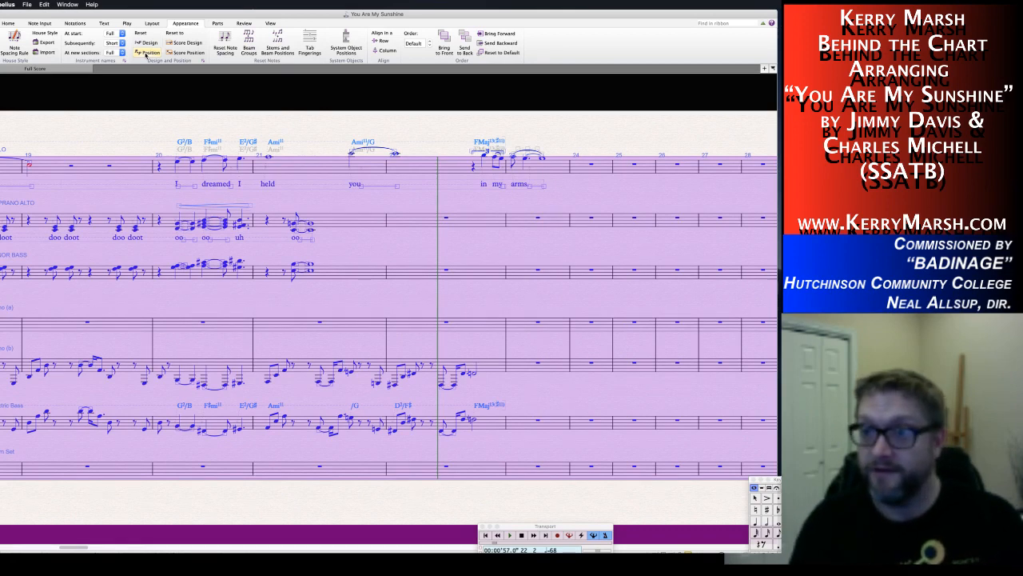
{"action": "key", "text": "Escape"}
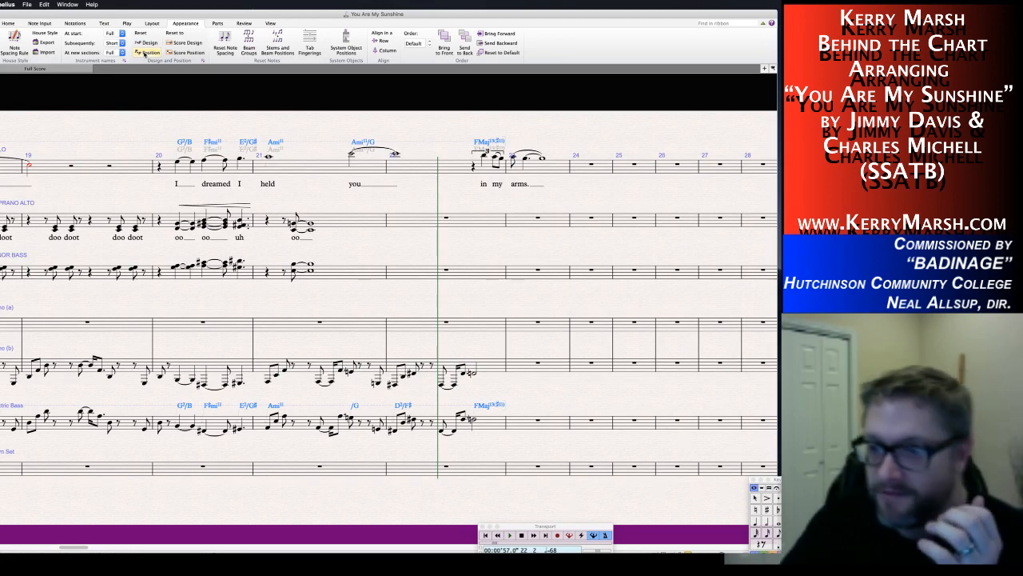
Set the Chord symbol text style's default horizontal position relative to the note to -1 spaces in both score and parts.
{"action": "left_click", "coordinate": [203, 59]}
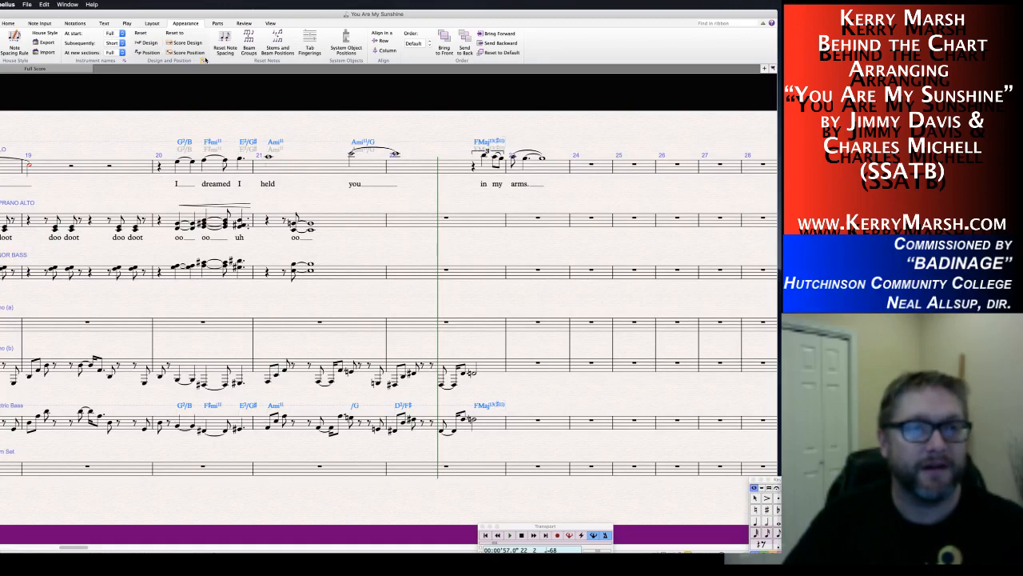
{"action": "left_click", "coordinate": [377, 192]}
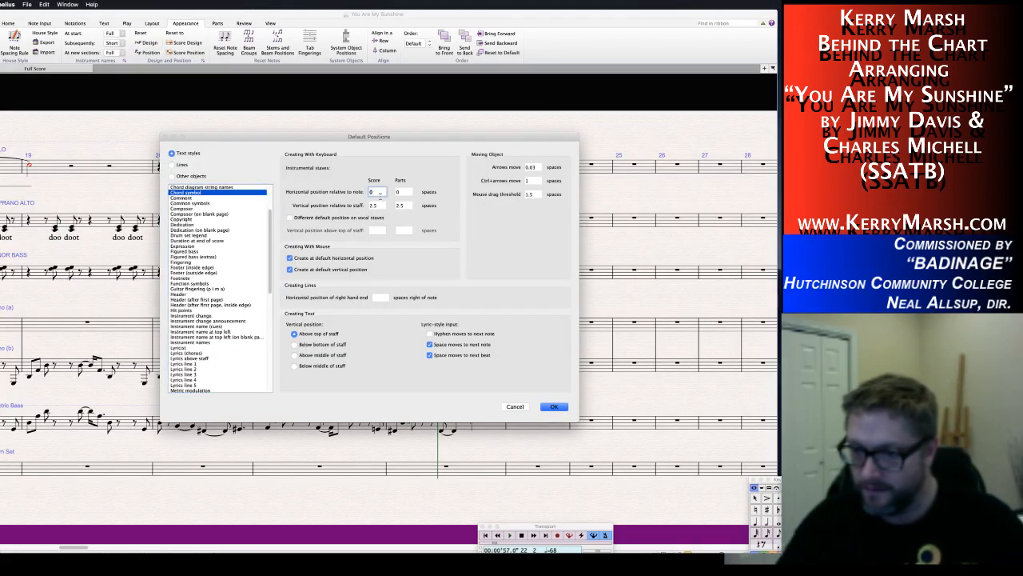
{"action": "type", "text": "-1"}
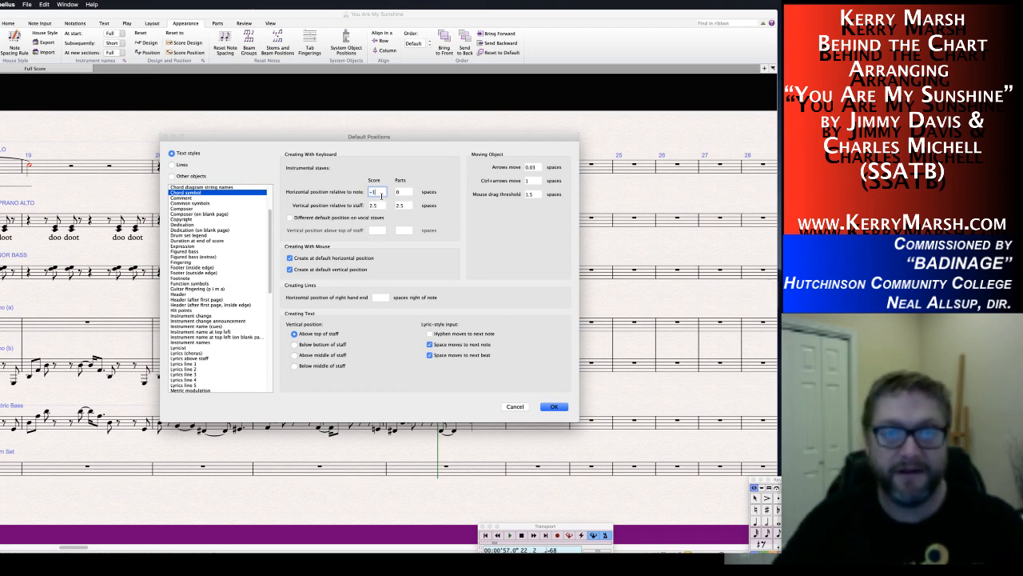
{"action": "left_click", "coordinate": [402, 192]}
{"action": "type", "text": "-1"}
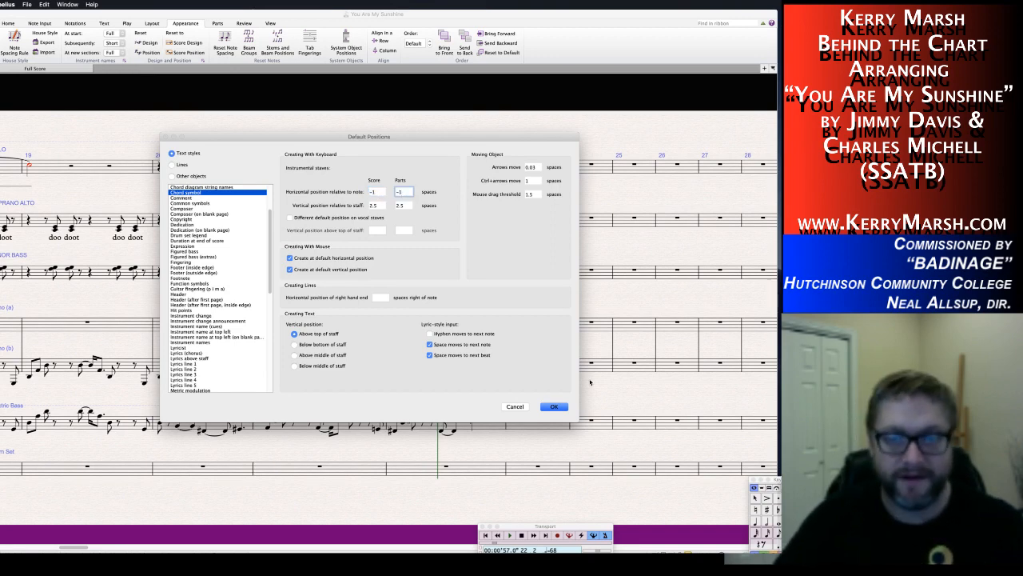
{"action": "left_click", "coordinate": [556, 405]}
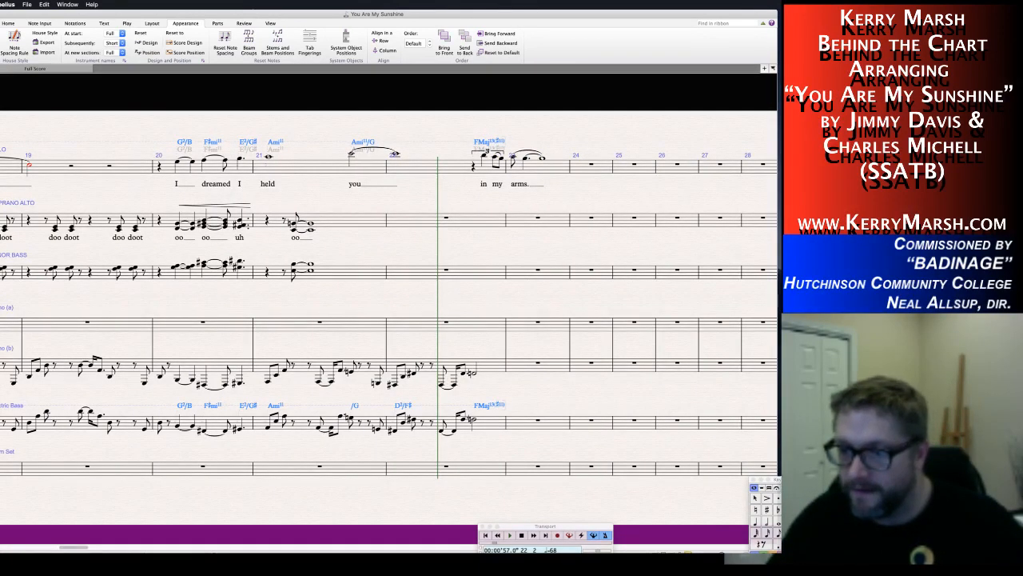
Reset the selected chord symbols to their default position, and reset their design and position in the parts to match the score.
{"action": "key", "text": "super+Tab"}
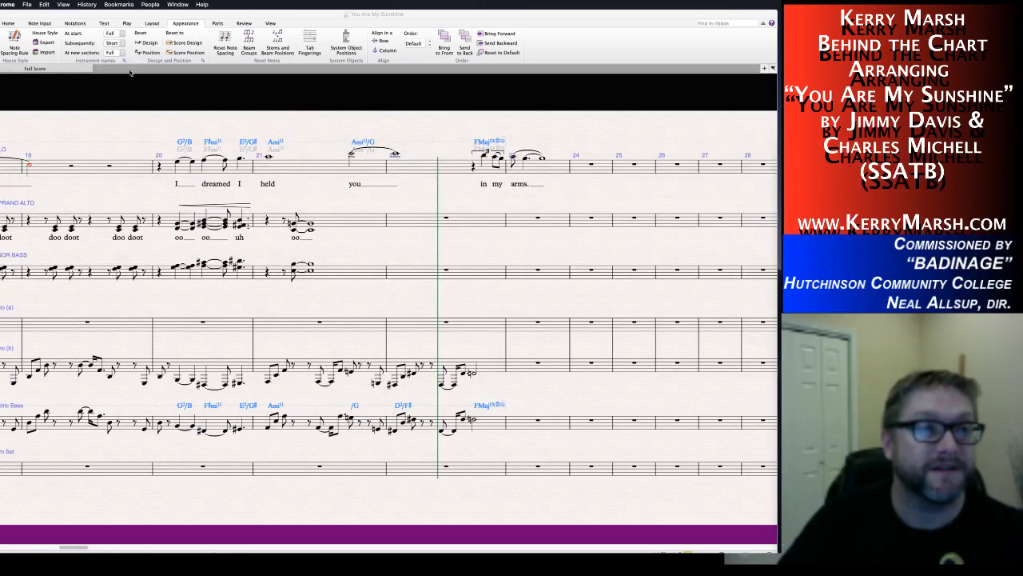
{"action": "left_click", "coordinate": [148, 52]}
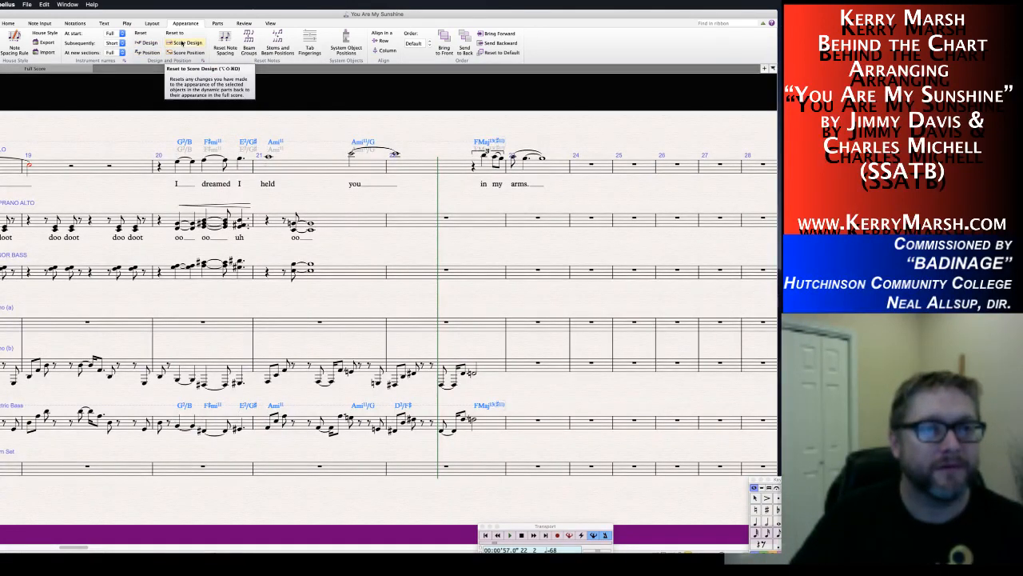
{"action": "left_click", "coordinate": [183, 43]}
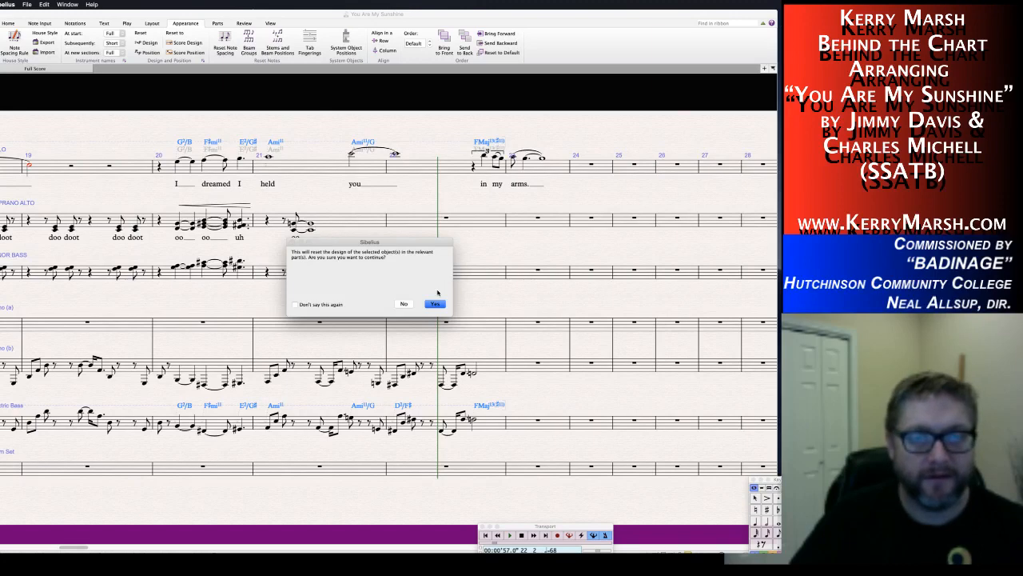
{"action": "left_click", "coordinate": [440, 304]}
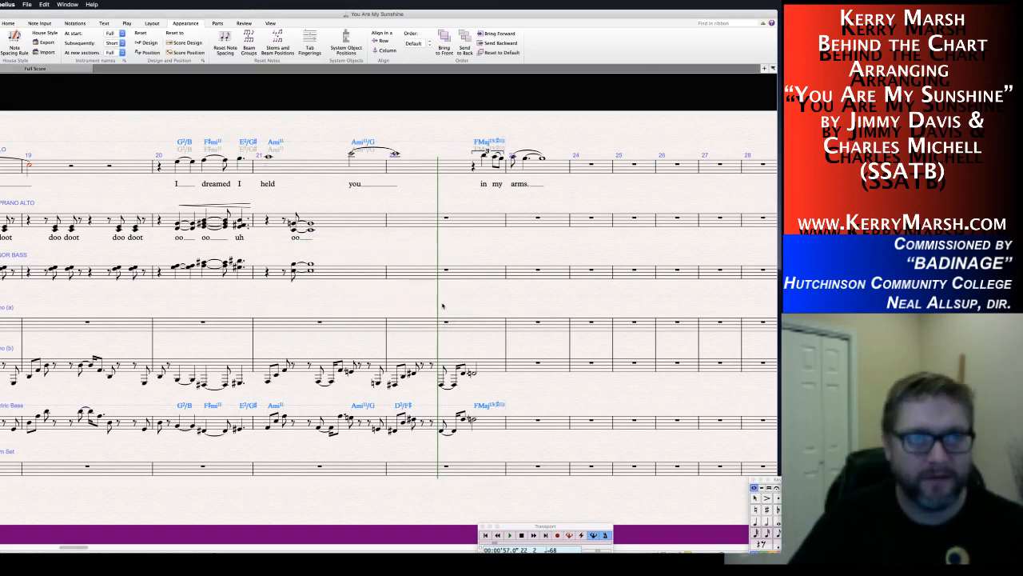
{"action": "left_click", "coordinate": [190, 53]}
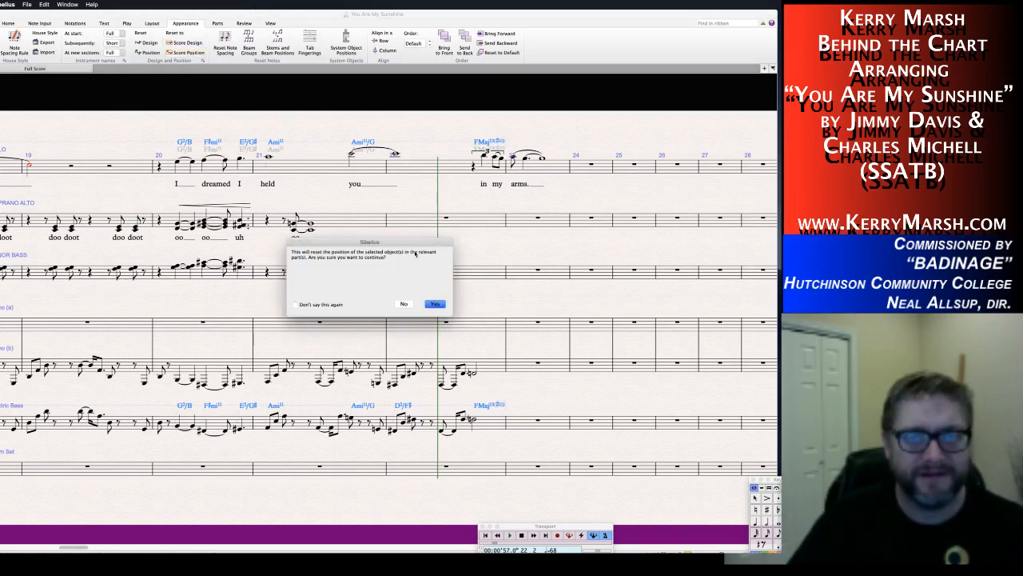
{"action": "left_click", "coordinate": [439, 304]}
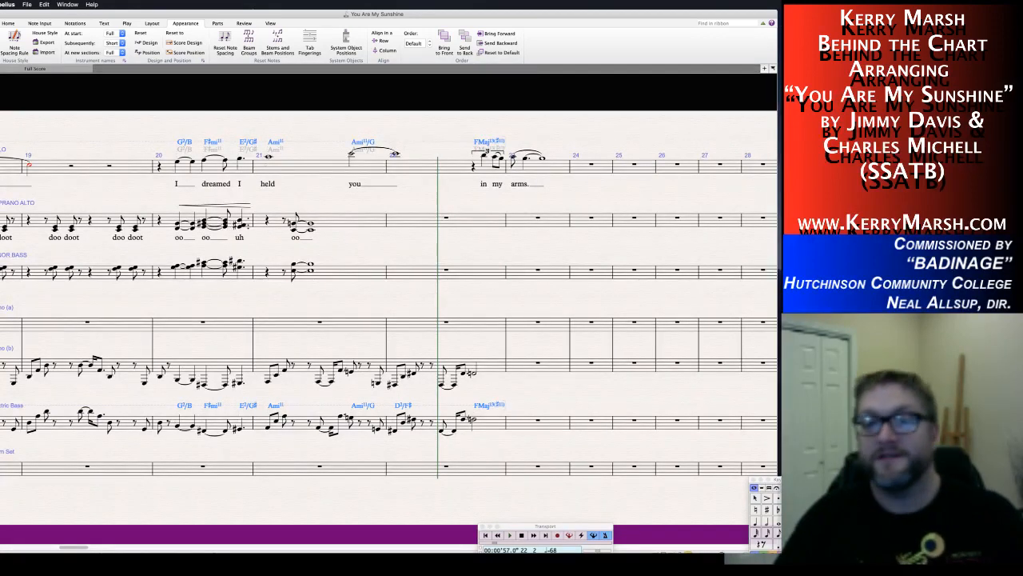
Add an FMa13 chord symbol above the Solo staff's second note in bar 23.
{"action": "key", "text": "super+Tab"}
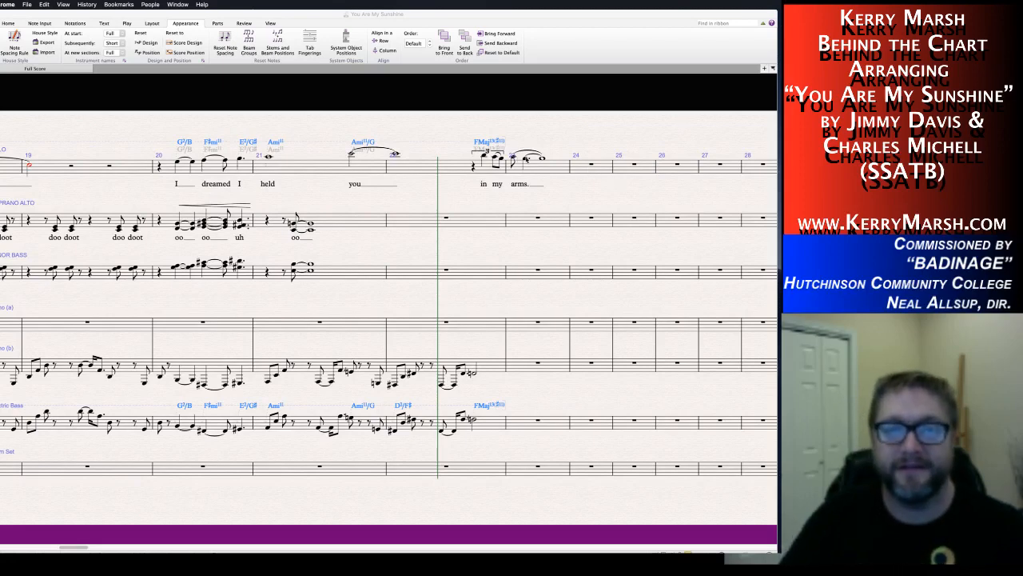
{"action": "left_click", "coordinate": [527, 160]}
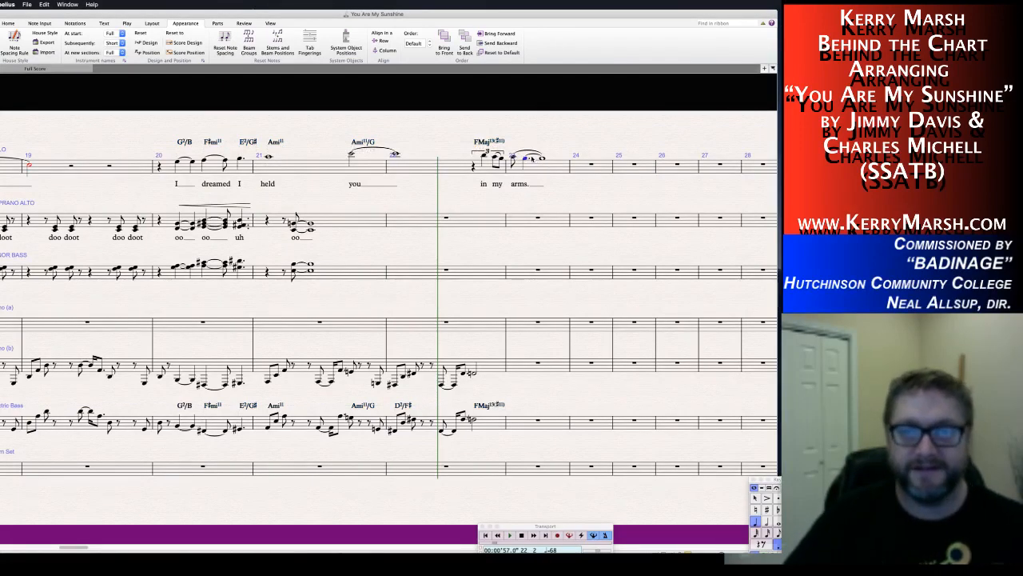
{"action": "key", "text": "super+k"}
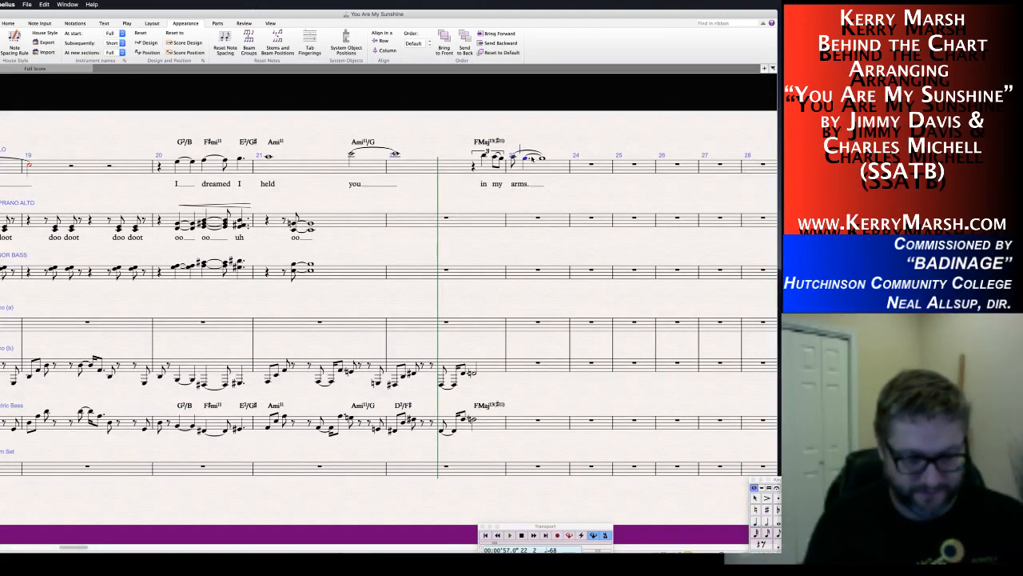
{"action": "type", "text": "FMa"}
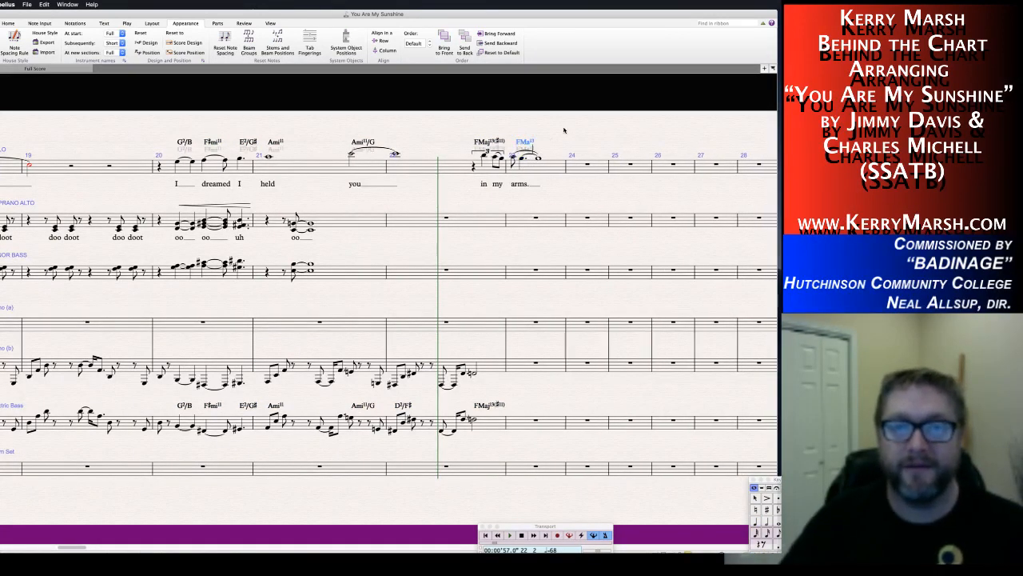
{"action": "key", "text": "Escape"}
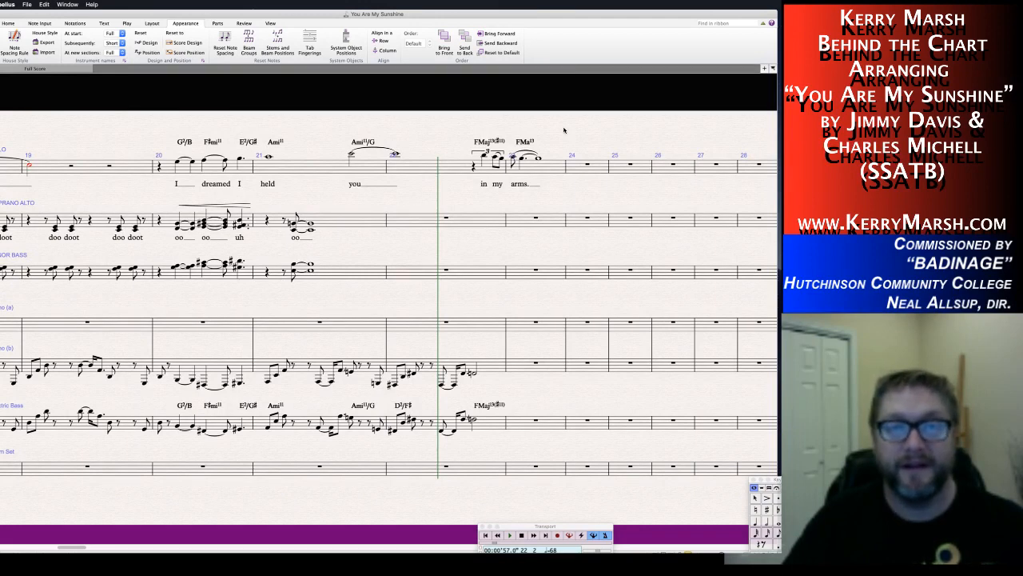
Select the Solo through Electric Bass staves, filter their chord symbols and reset these to the default position.
{"action": "triple_click", "coordinate": [490, 418]}
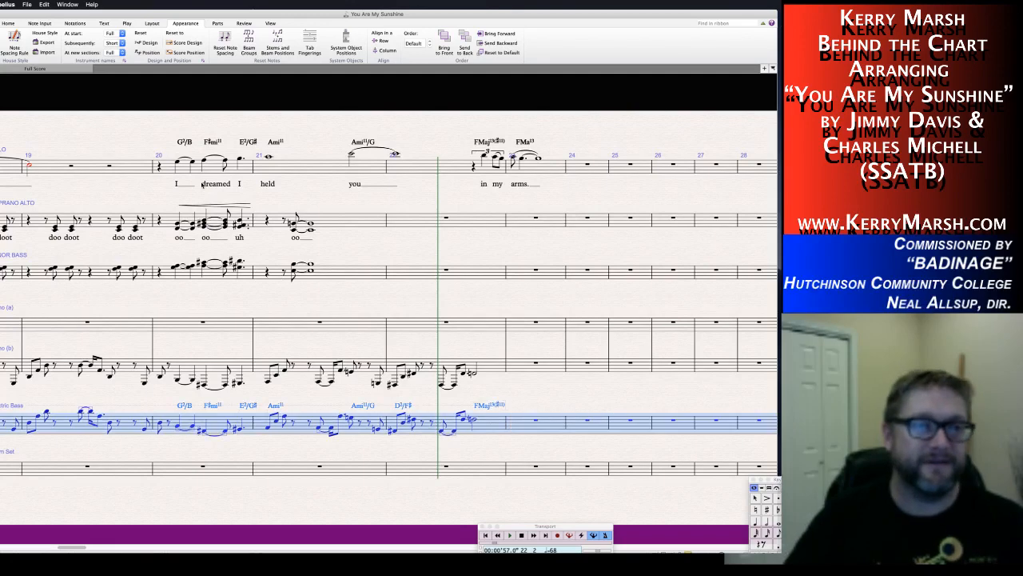
{"action": "left_click", "coordinate": [172, 167], "text": "shift"}
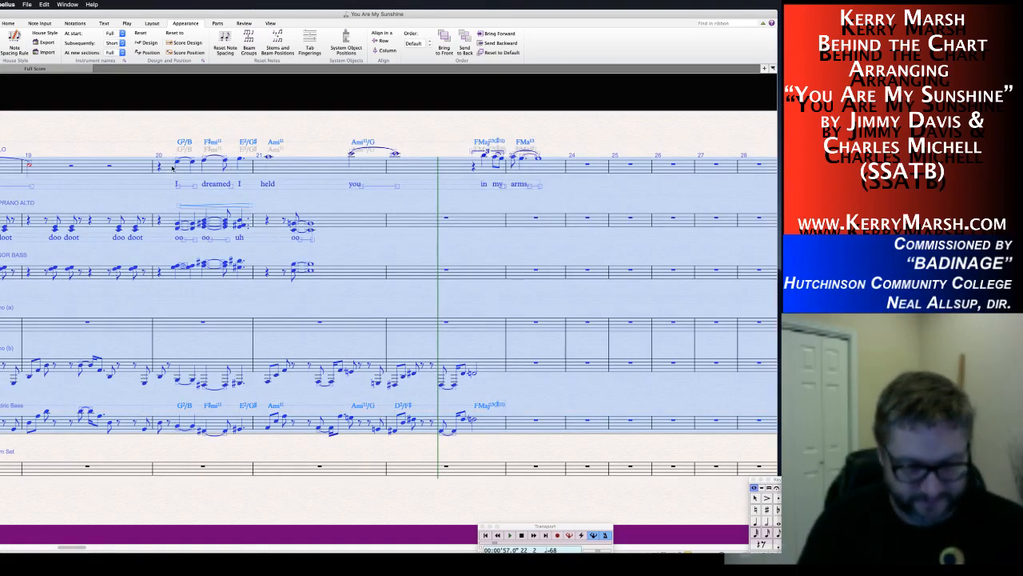
{"action": "key", "text": "Escape"}
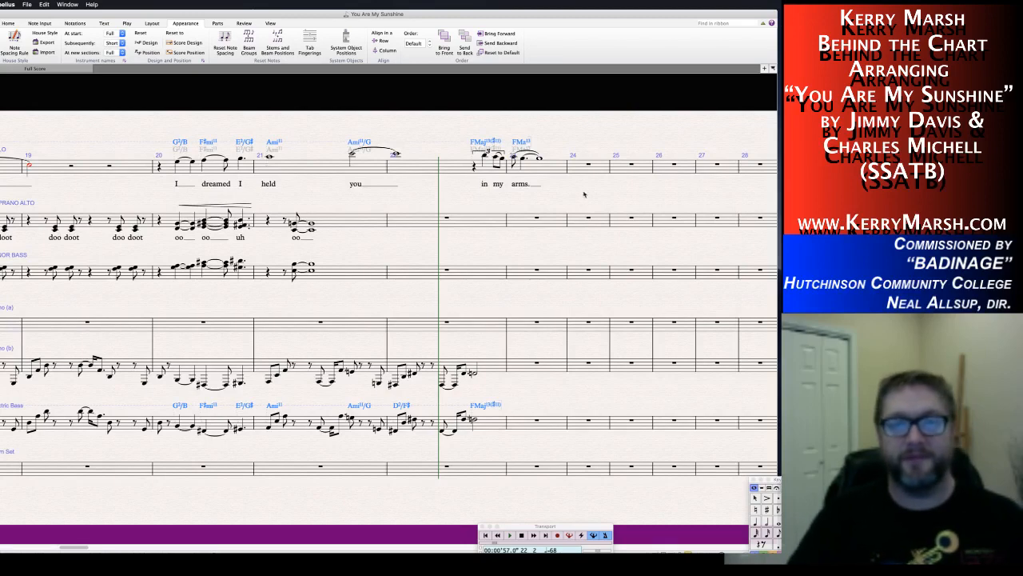
{"action": "left_click", "coordinate": [589, 219]}
{"action": "key", "text": "Escape"}
Delete the FMa13 chord symbol above the Solo staff in bar 23.
{"action": "left_click", "coordinate": [520, 143]}
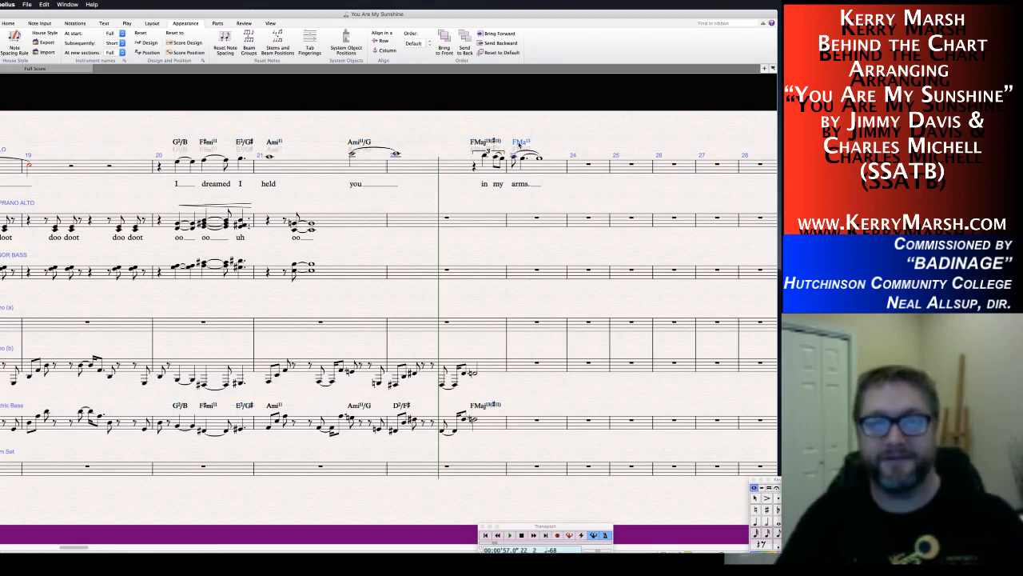
{"action": "key", "text": "Delete"}
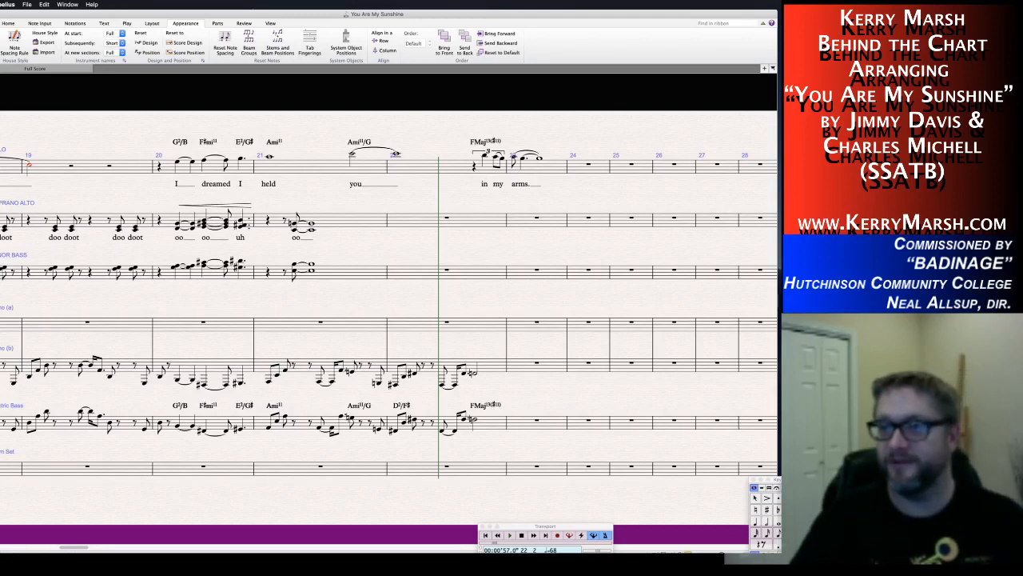
{"action": "key", "text": "super+Tab"}
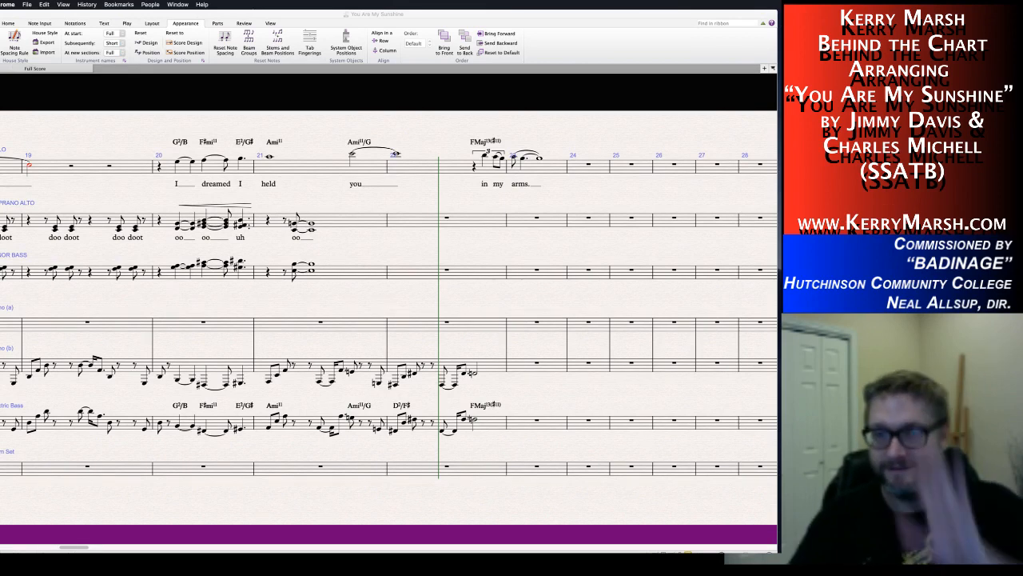
{"action": "key", "text": "super+Tab"}
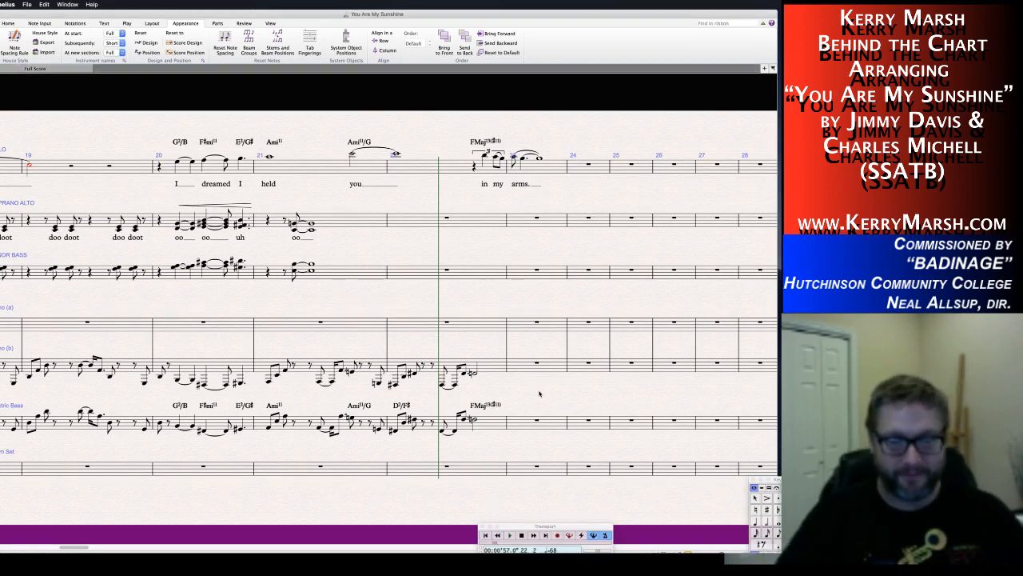
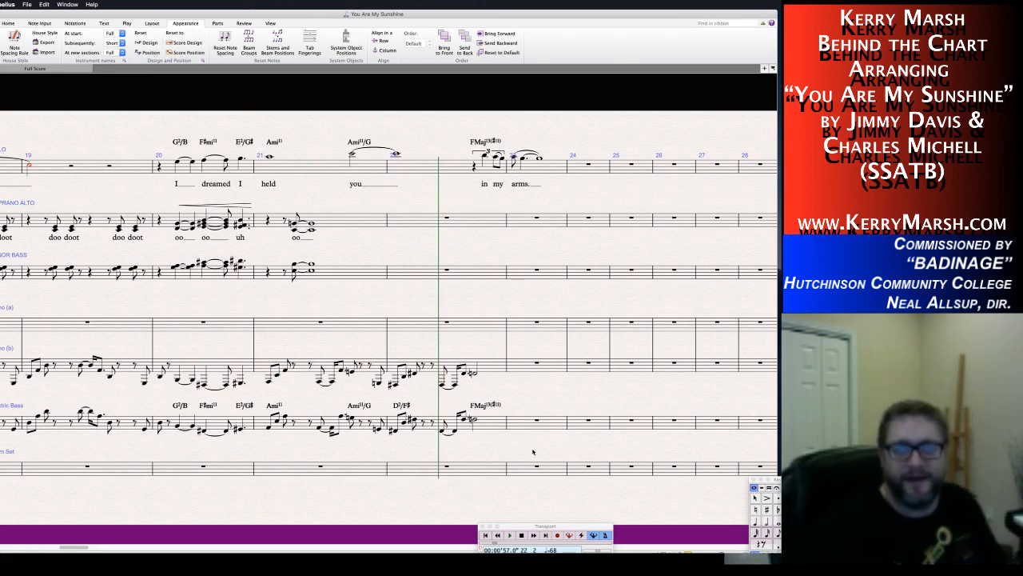
Review the arrangement from bar 1 onward, selecting the Electric Bass's bar 1 and the Soprano Alto to Electric Bass staves in bar 5.
{"action": "scroll", "coordinate": [518, 448], "scroll_direction": "left", "scroll_amount": 2}
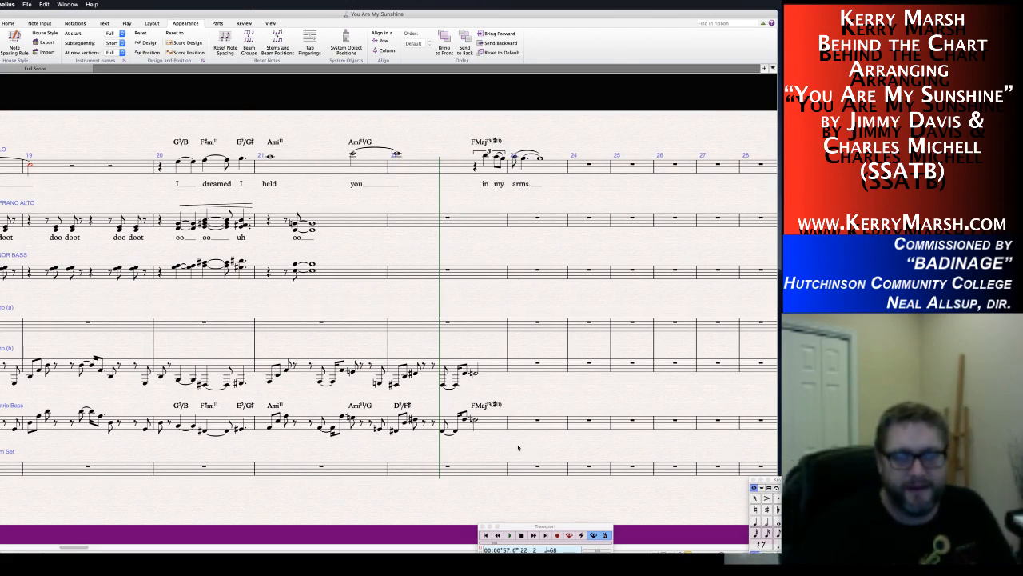
{"action": "scroll", "coordinate": [518, 448], "scroll_direction": "left", "scroll_amount": 5}
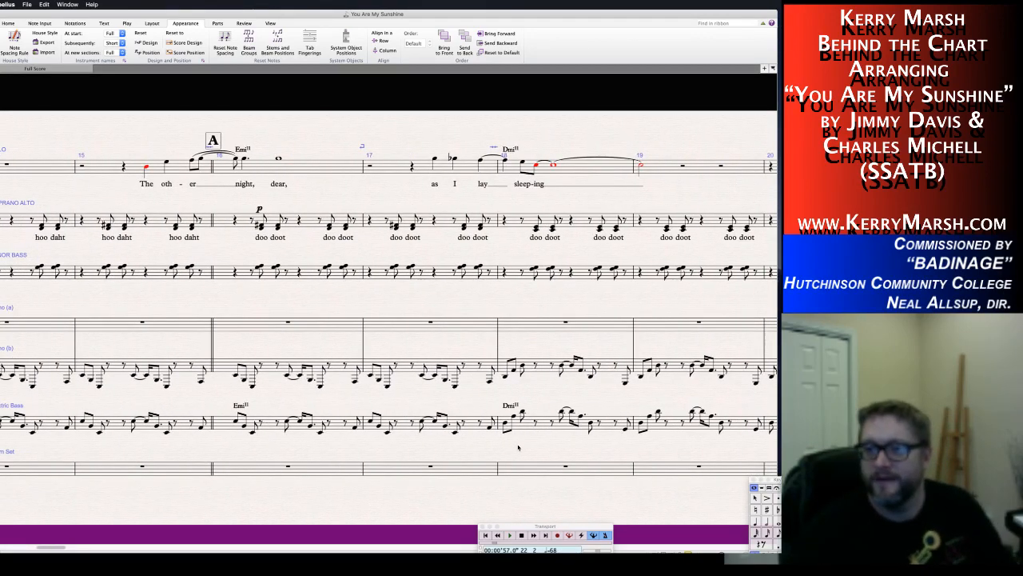
{"action": "scroll", "coordinate": [518, 448], "scroll_direction": "left", "scroll_amount": 15}
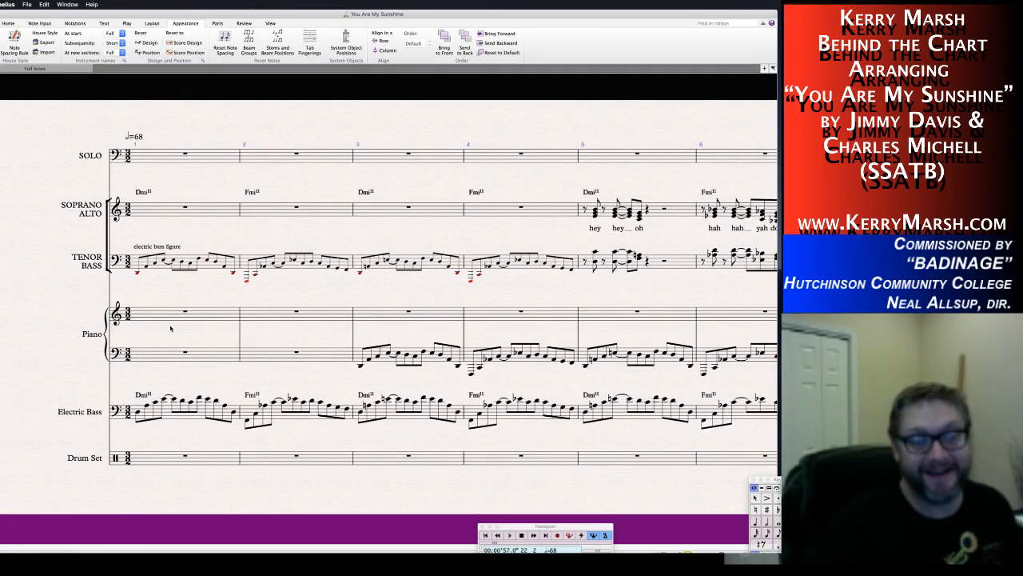
{"action": "left_click", "coordinate": [169, 414]}
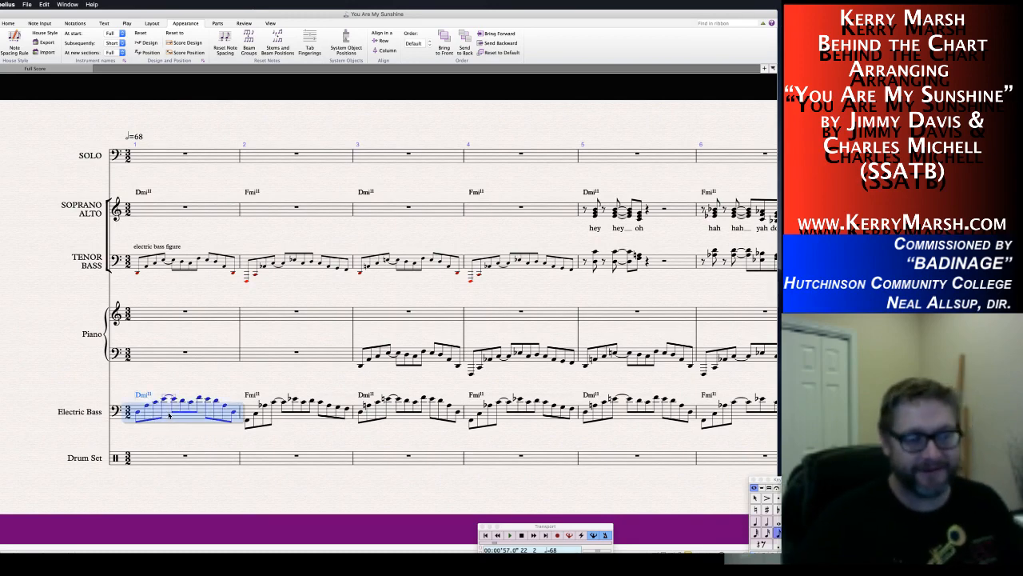
{"action": "scroll", "coordinate": [328, 404], "scroll_direction": "right", "scroll_amount": 8}
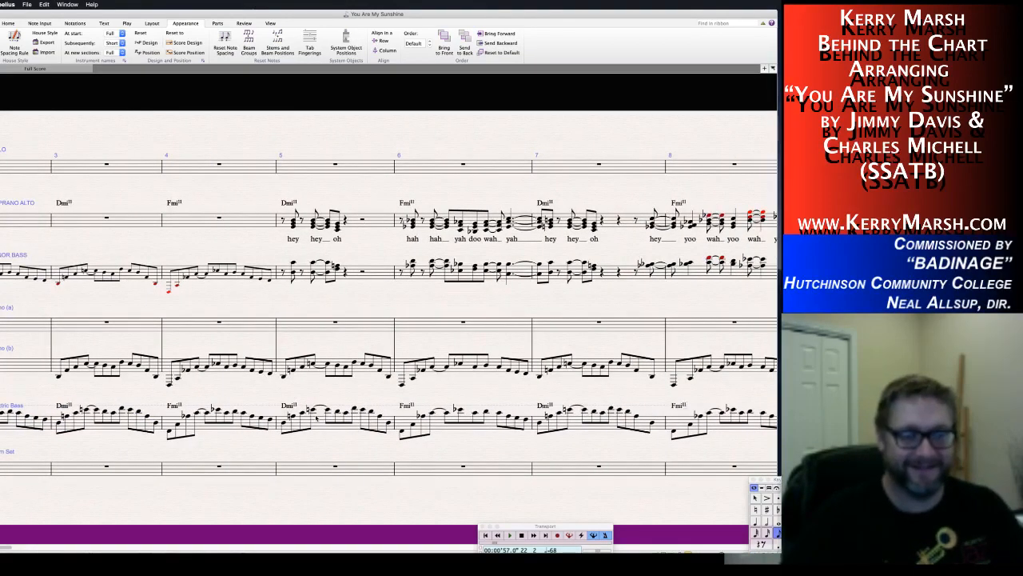
{"action": "left_click", "coordinate": [319, 420]}
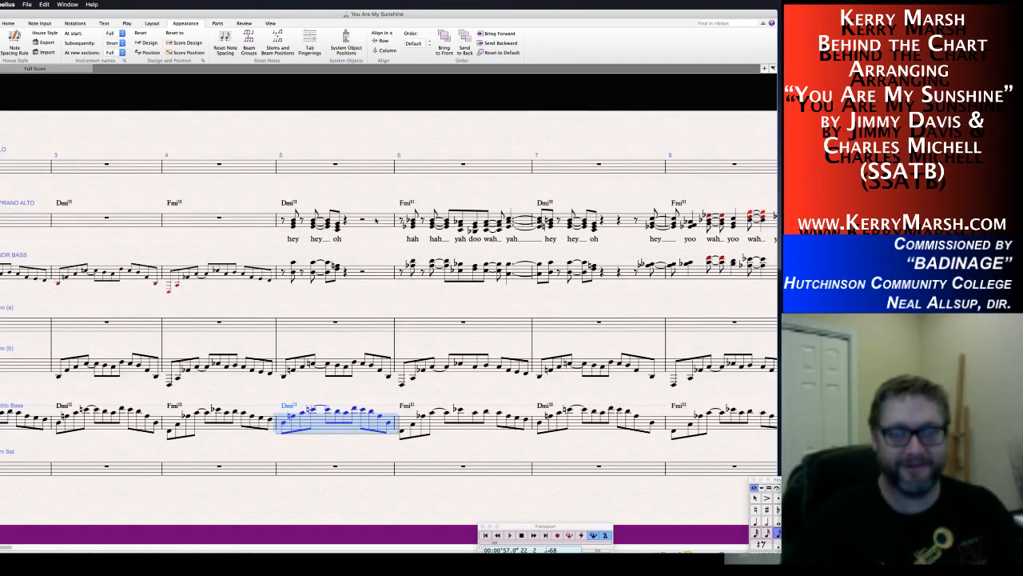
{"action": "left_click", "coordinate": [375, 220], "text": "shift"}
{"action": "scroll", "coordinate": [377, 248], "scroll_direction": "right", "scroll_amount": 20}
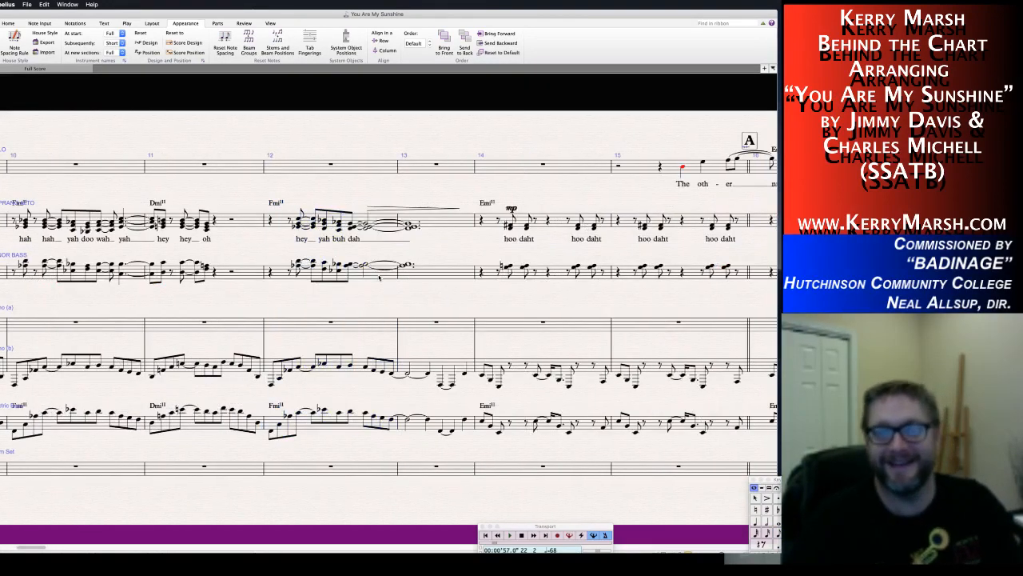
{"action": "scroll", "coordinate": [379, 278], "scroll_direction": "right", "scroll_amount": 15}
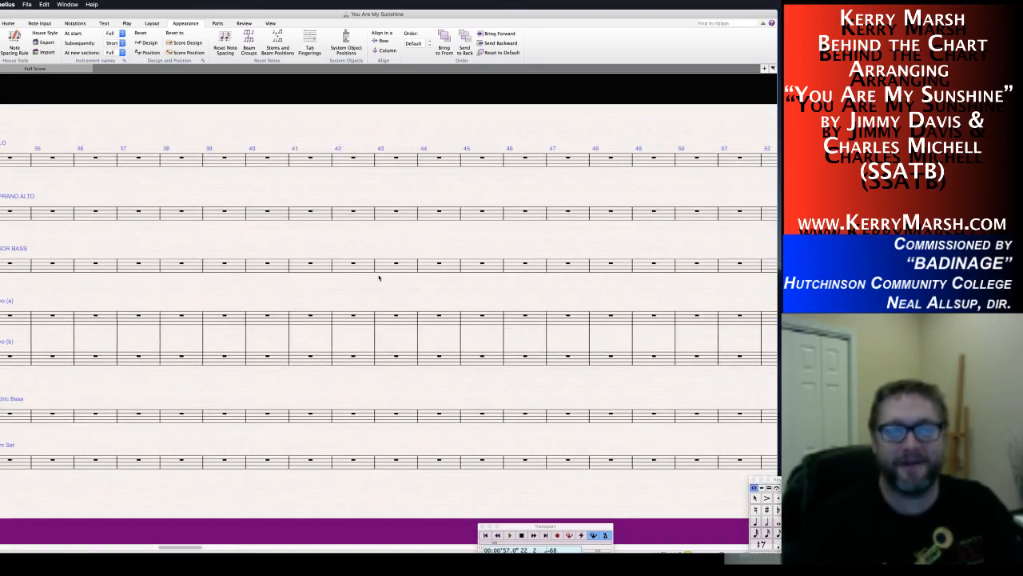
Paste the copied bar 5 passage, from the Soprano Alto to the Electric Bass staves, into bar 23.
{"action": "scroll", "coordinate": [378, 277], "scroll_direction": "left", "scroll_amount": 10}
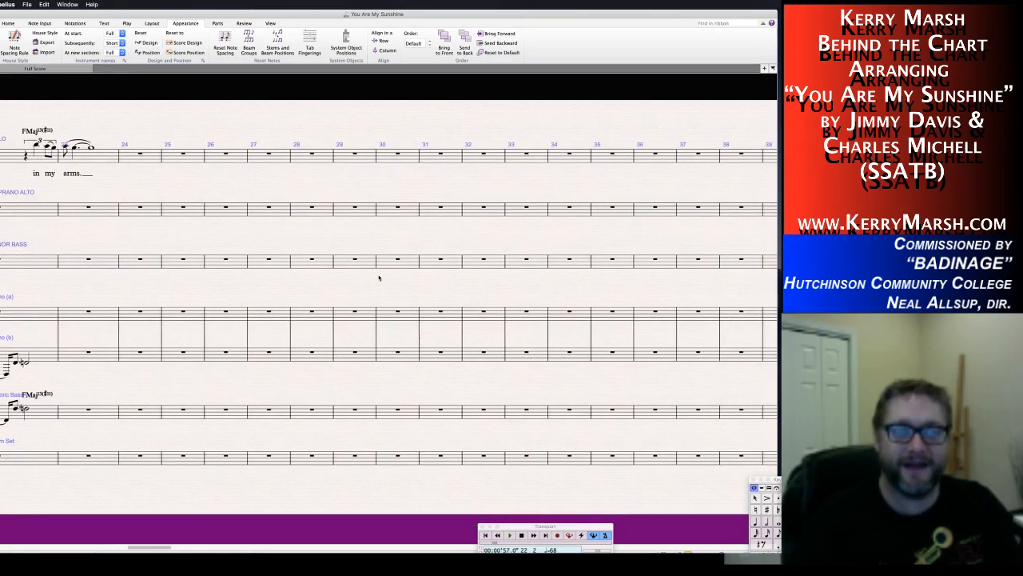
{"action": "scroll", "coordinate": [379, 277], "scroll_direction": "left", "scroll_amount": 4}
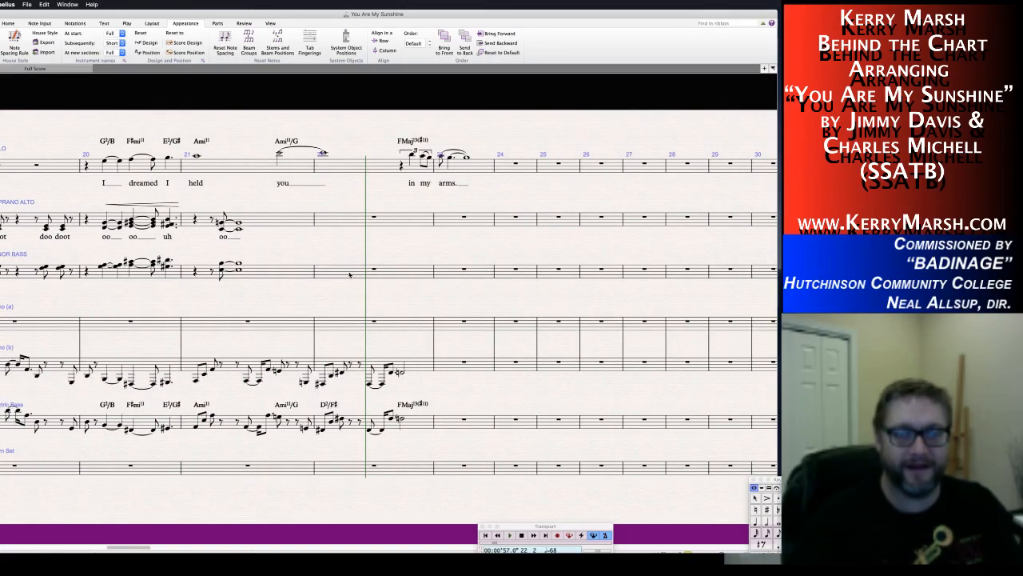
{"action": "left_click", "coordinate": [438, 220]}
{"action": "key", "text": "super+v"}
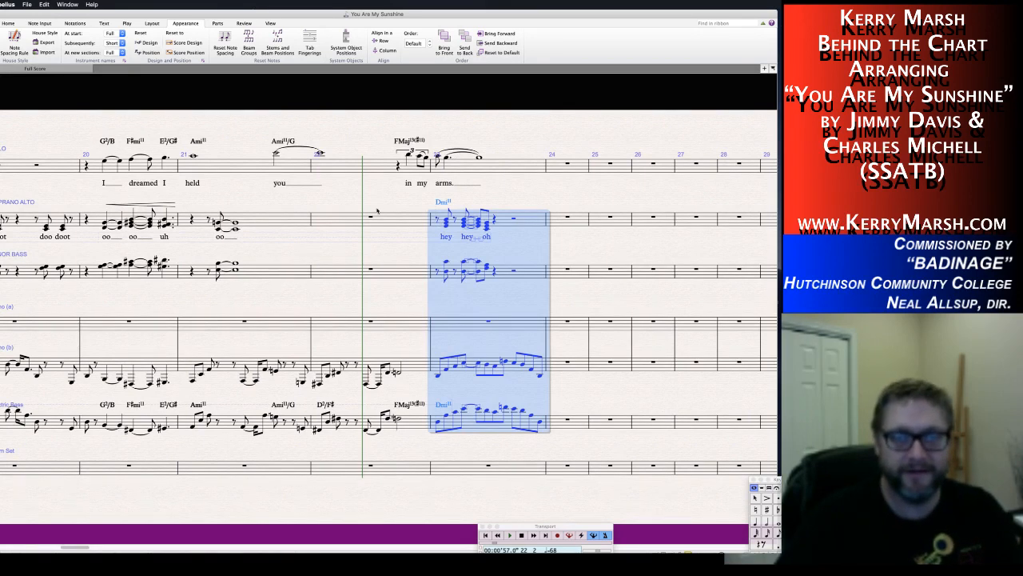
{"action": "key", "text": "Escape"}
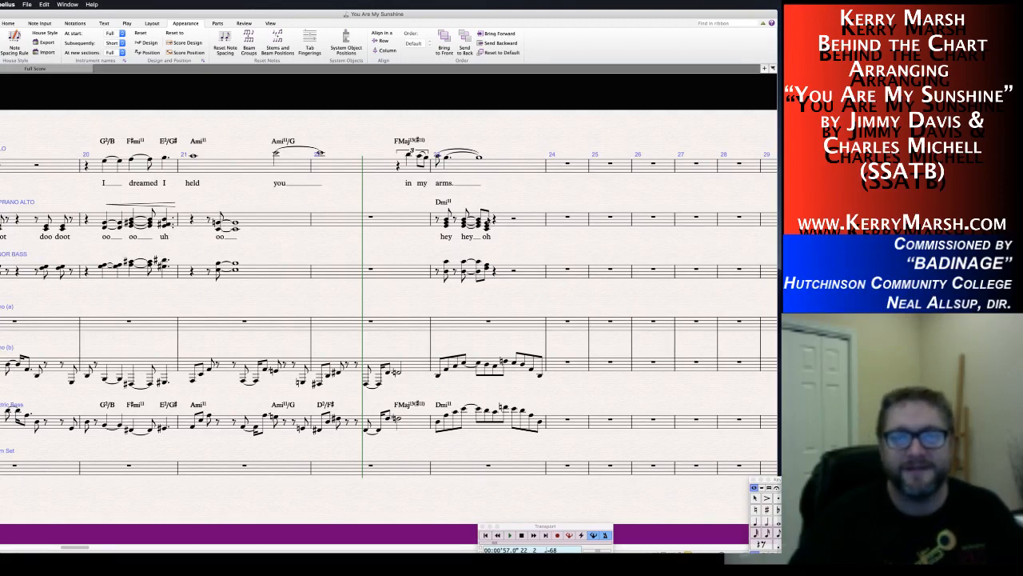
Move the Dmi11 chord symbol in bar 23 from the Soprano Alto staff to the Solo staff, and select the Solo's bar 23.
{"action": "left_click", "coordinate": [443, 202]}
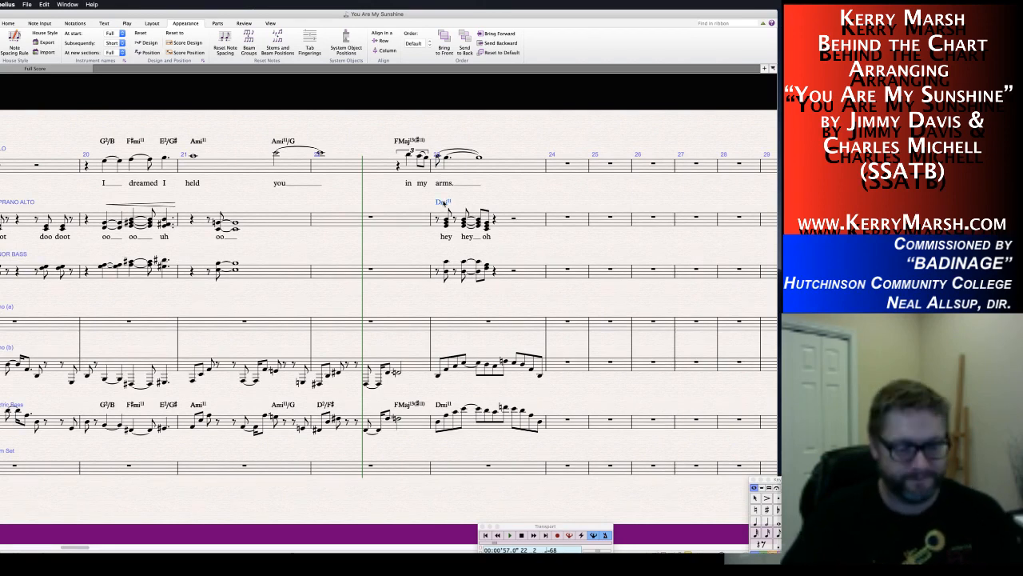
{"action": "key", "text": "super+x"}
{"action": "left_click", "coordinate": [439, 157]}
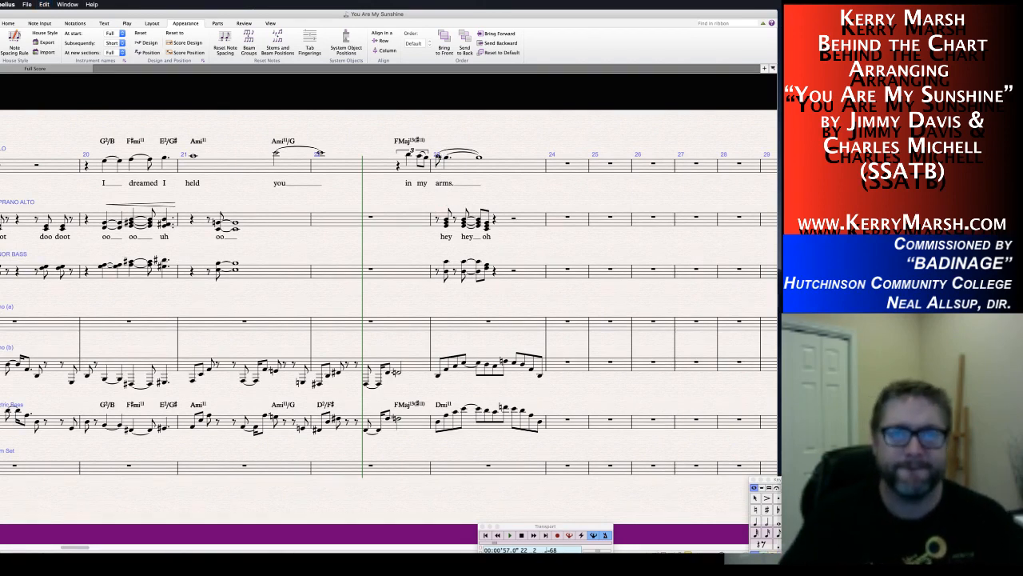
{"action": "key", "text": "super+v"}
{"action": "left_click", "coordinate": [468, 170]}
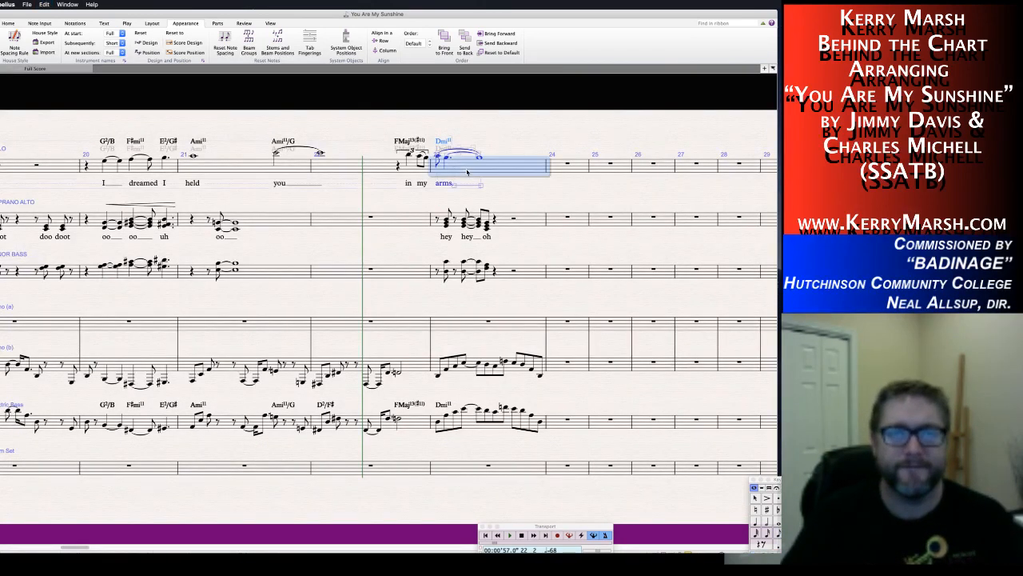
Add ties to the "oh" chords in the soprano/alto and tenor/bass staves of bar 23.
{"action": "key", "text": "Escape"}
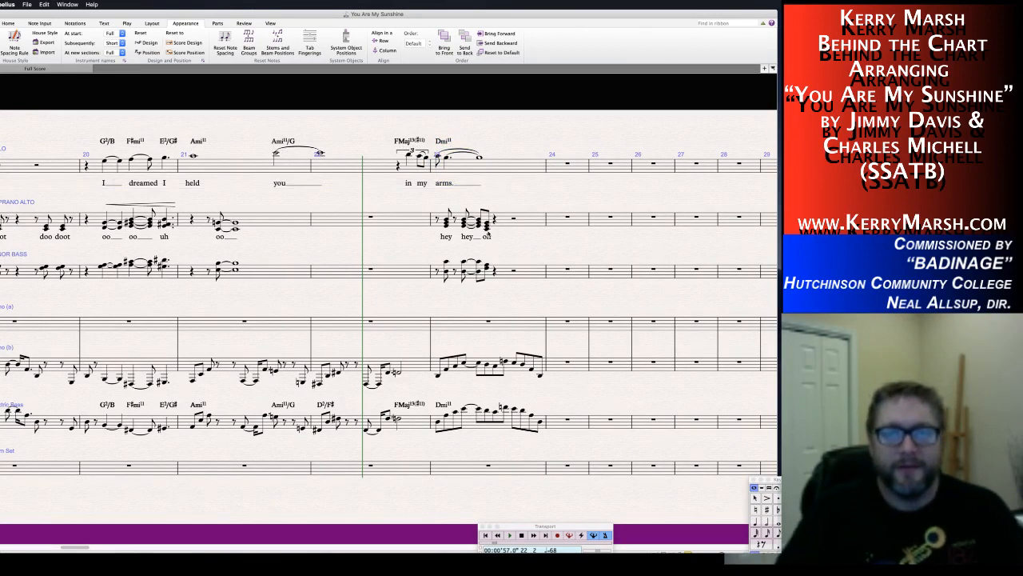
{"action": "left_click", "coordinate": [488, 231]}
{"action": "left_click", "coordinate": [490, 267], "text": "shift"}
{"action": "key", "text": "KP_Enter"}
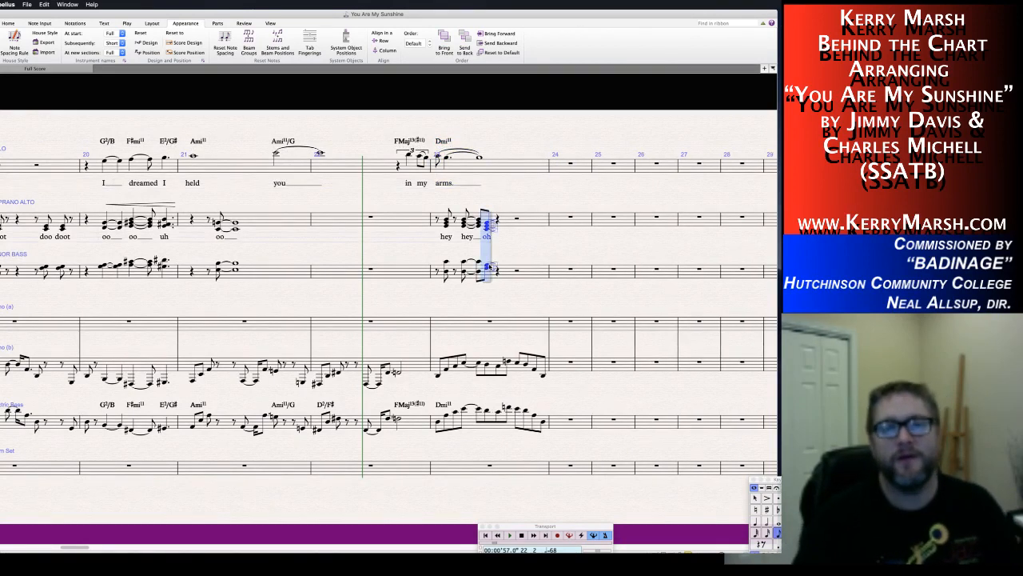
{"action": "key", "text": "Escape"}
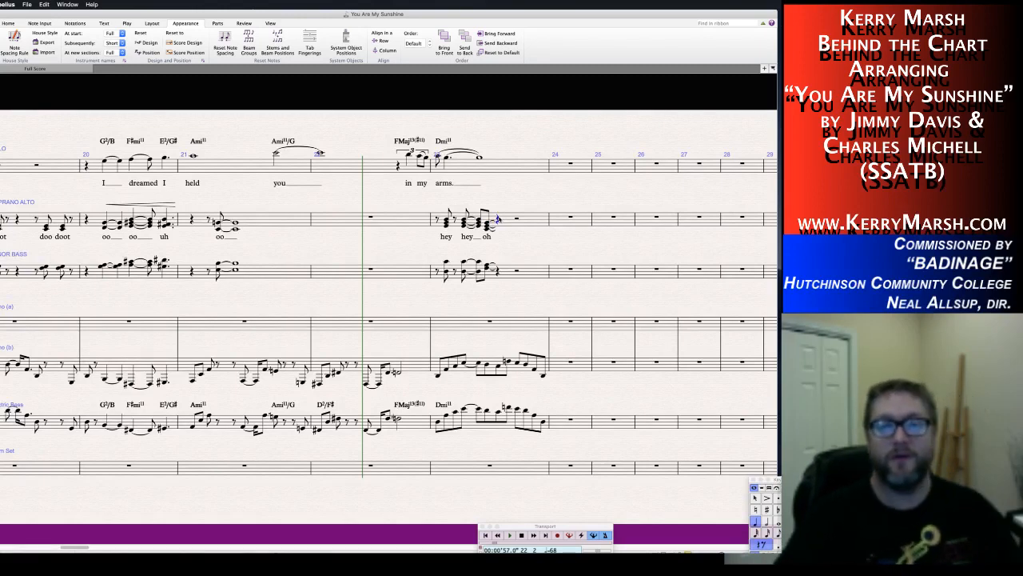
Enter quarter-note chords continuing the tied "oh" chords in the soprano/alto and tenor/bass staves of bar 23.
{"action": "left_click", "coordinate": [498, 224]}
{"action": "key", "text": "Escape"}
{"action": "key", "text": "Escape"}
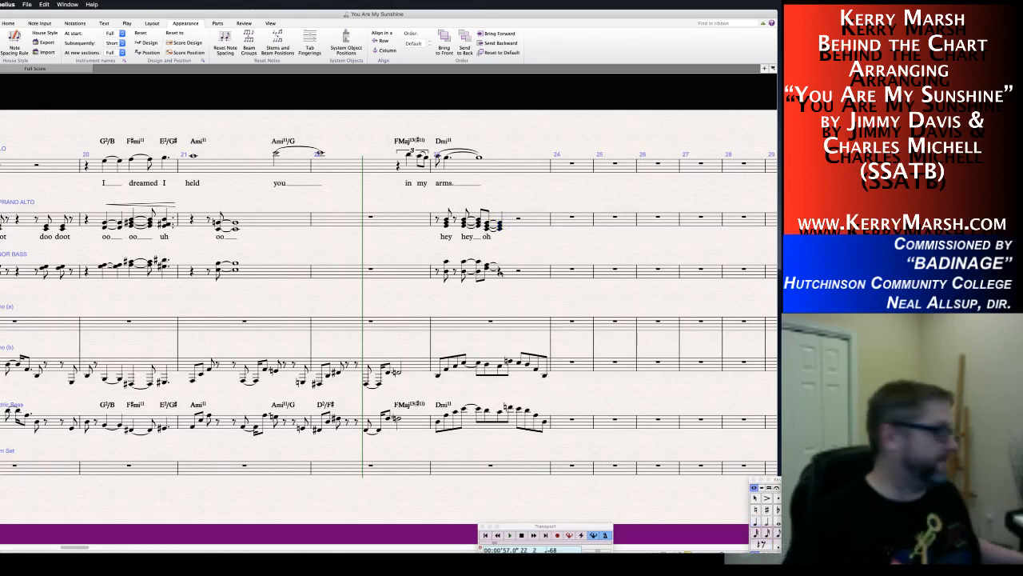
{"action": "left_click", "coordinate": [500, 271]}
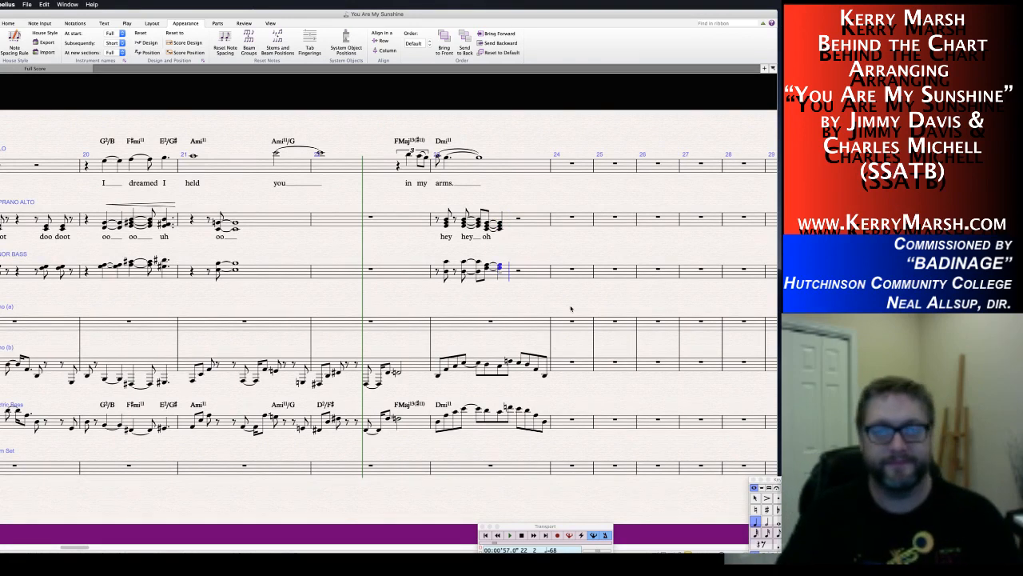
{"action": "key", "text": "Escape"}
Extend the "oh" syllable in bar 23 with a lyric line under the tied soprano/alto chord.
{"action": "left_click", "coordinate": [486, 236]}
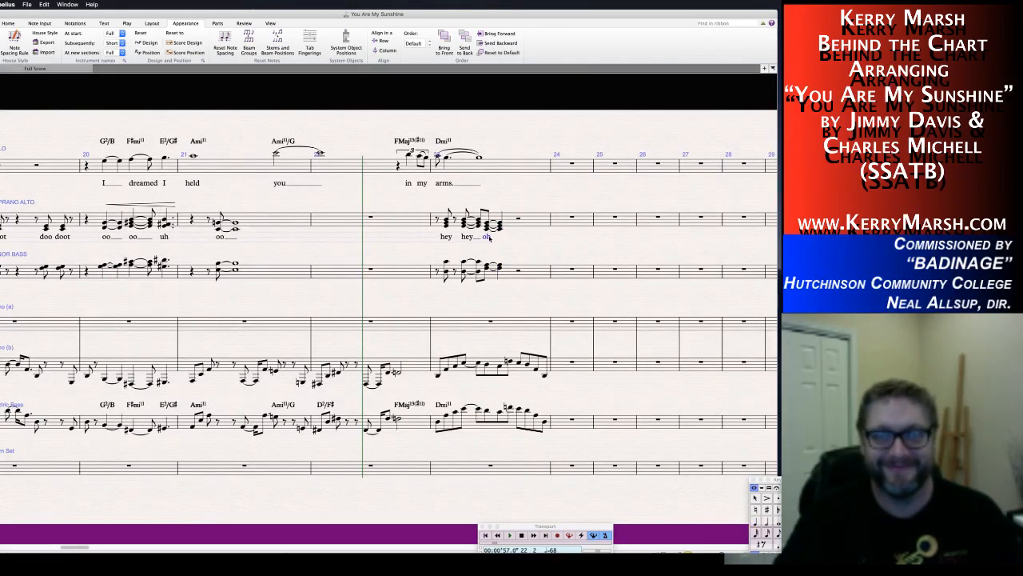
{"action": "key", "text": "Escape"}
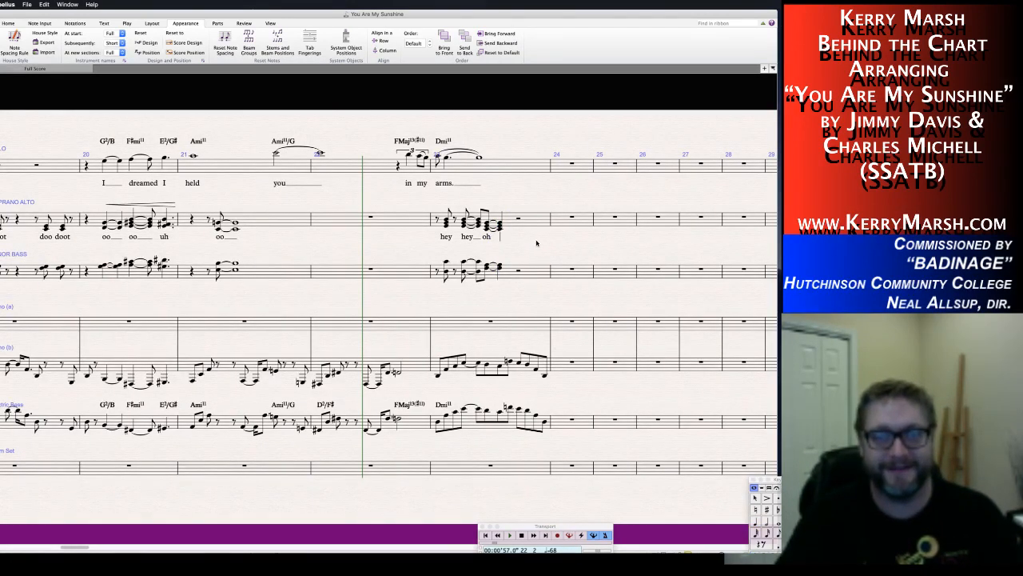
{"action": "key", "text": "super+z"}
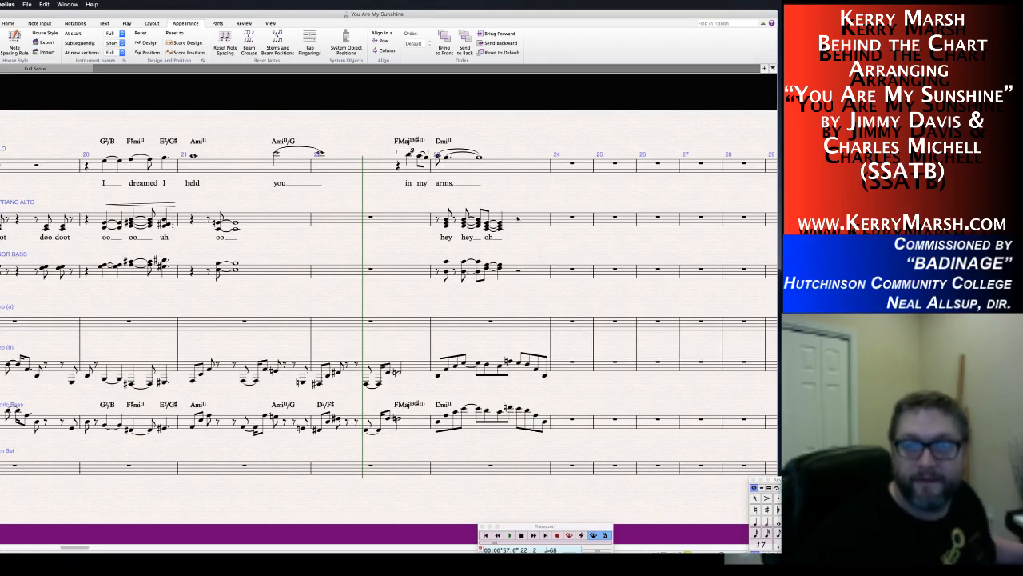
Replace the final half rests of bar 23 with half-note chords in the soprano/alto and tenor/bass staves.
{"action": "left_click", "coordinate": [518, 219]}
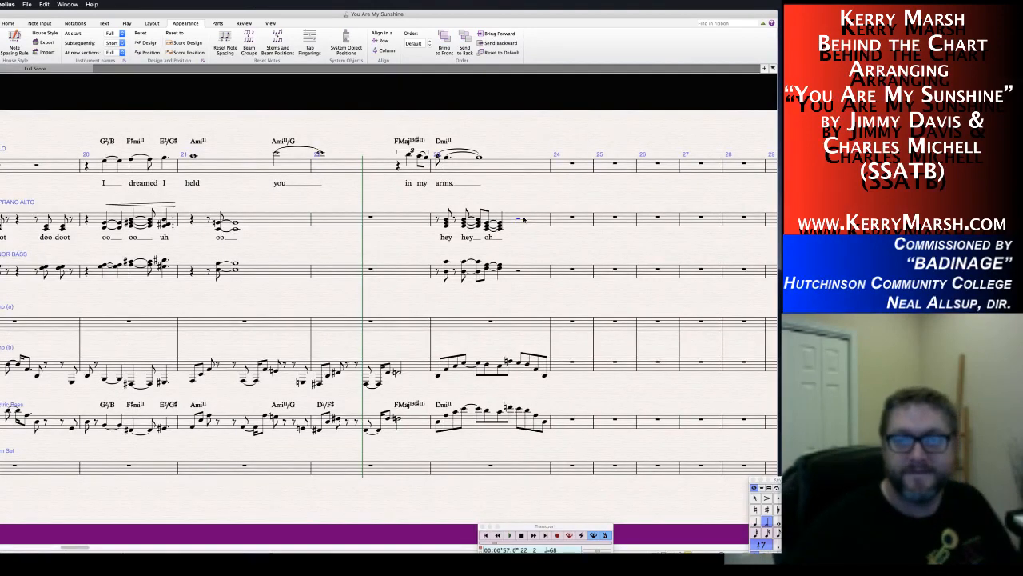
{"action": "key", "text": "Escape"}
{"action": "key", "text": "Escape"}
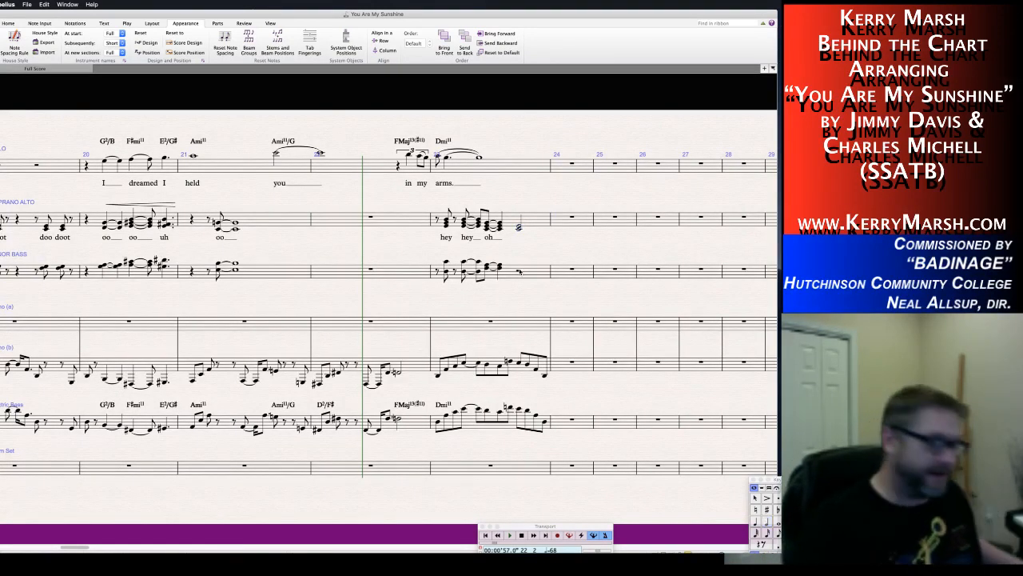
{"action": "left_click", "coordinate": [519, 268]}
{"action": "key", "text": "Escape"}
{"action": "key", "text": "Escape"}
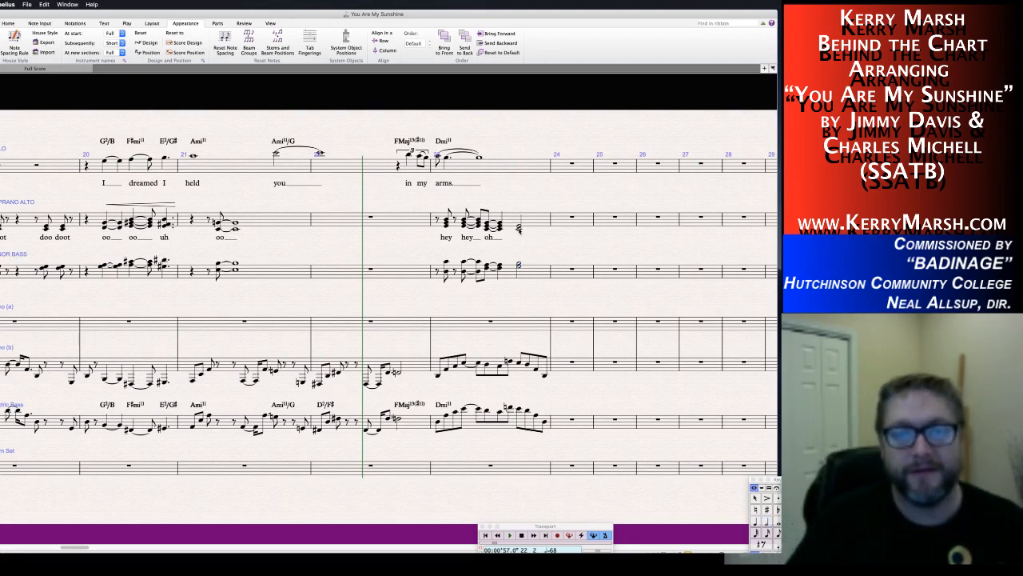
Add the lyric "ah" under the soprano/alto half-note chord at the end of bar 23.
{"action": "left_click", "coordinate": [519, 229]}
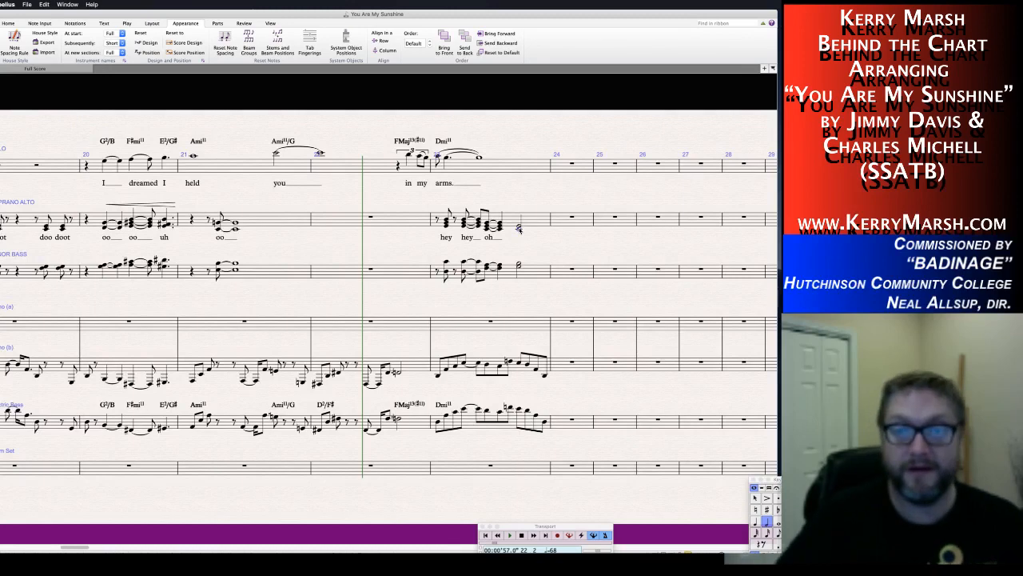
{"action": "key", "text": "super+l"}
{"action": "type", "text": "ah"}
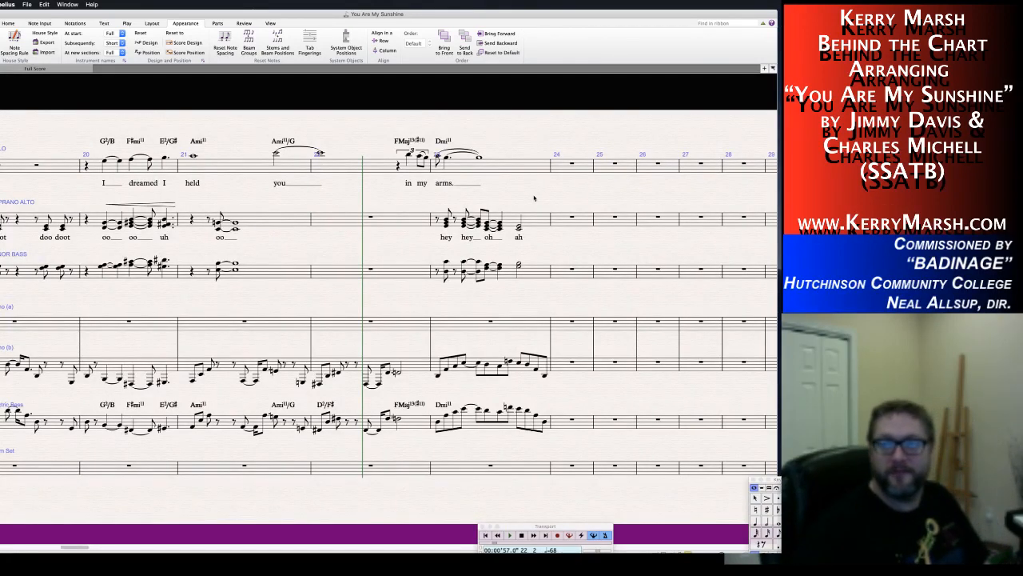
Enter the bar 24 solo melody after the opening rests: a quarter note, a dotted quarter note and an eighth note.
{"action": "scroll", "coordinate": [509, 196], "scroll_direction": "right", "scroll_amount": 3}
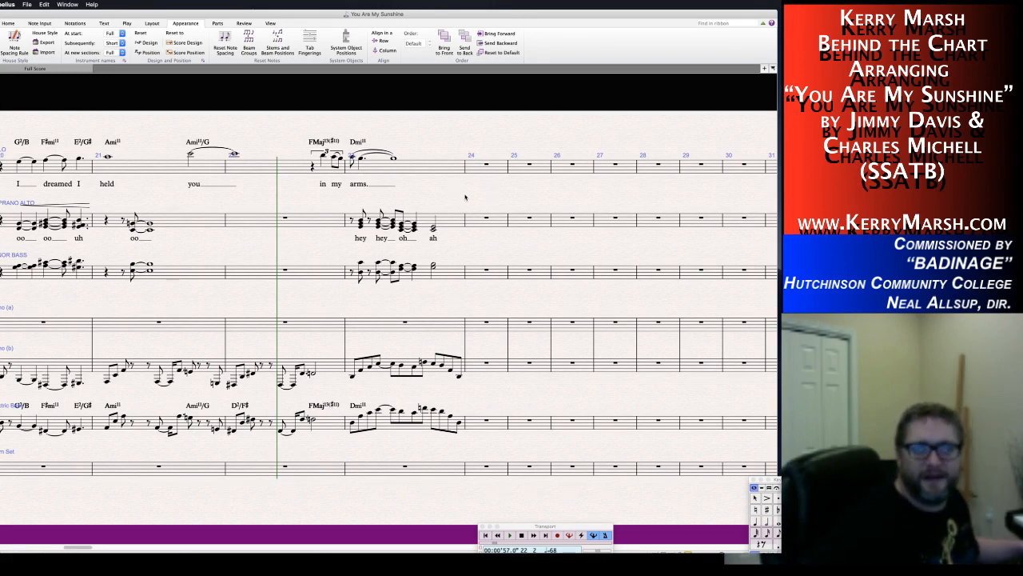
{"action": "scroll", "coordinate": [391, 185], "scroll_direction": "right", "scroll_amount": 3}
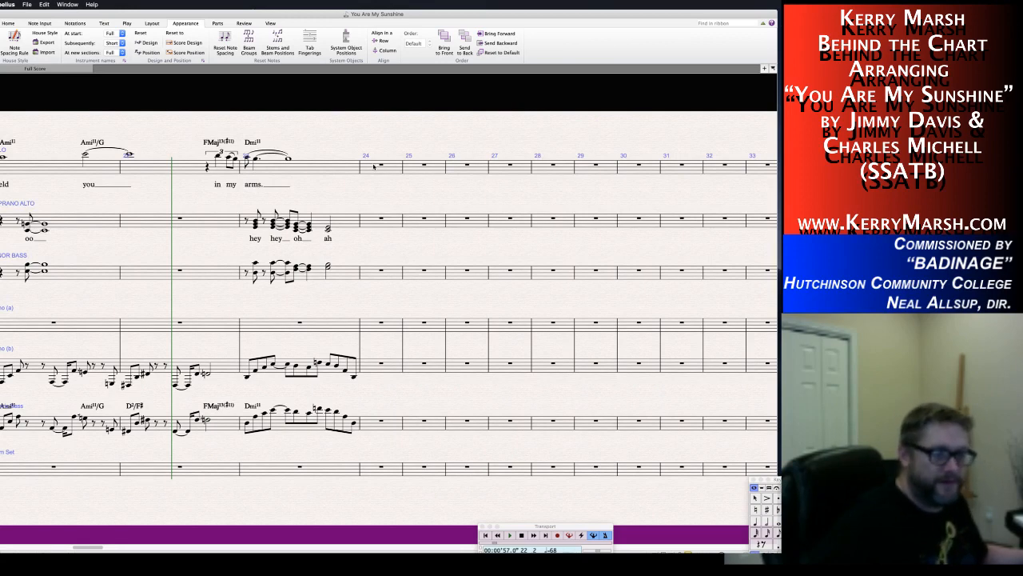
{"action": "left_click", "coordinate": [374, 165]}
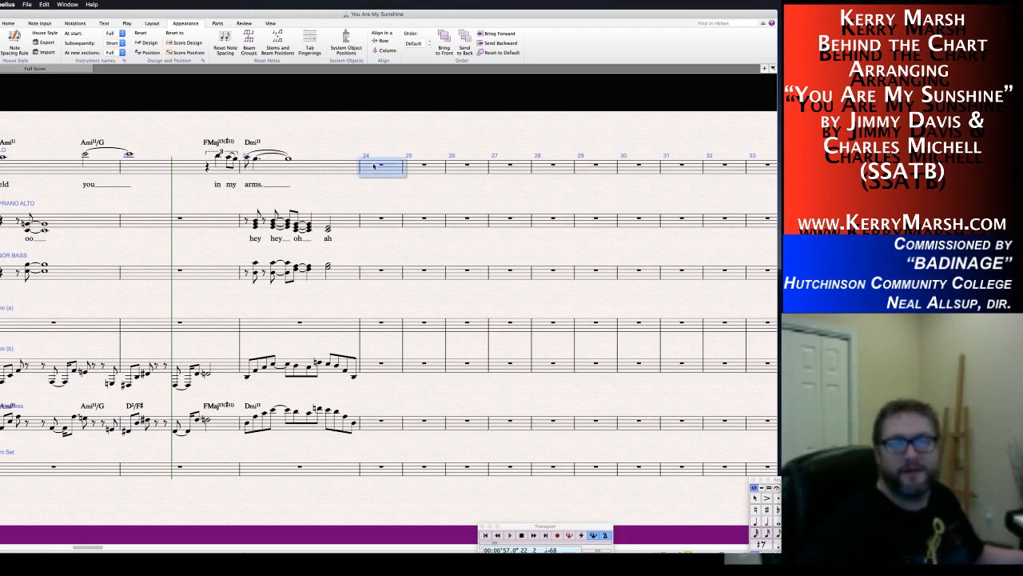
{"action": "key", "text": "4"}
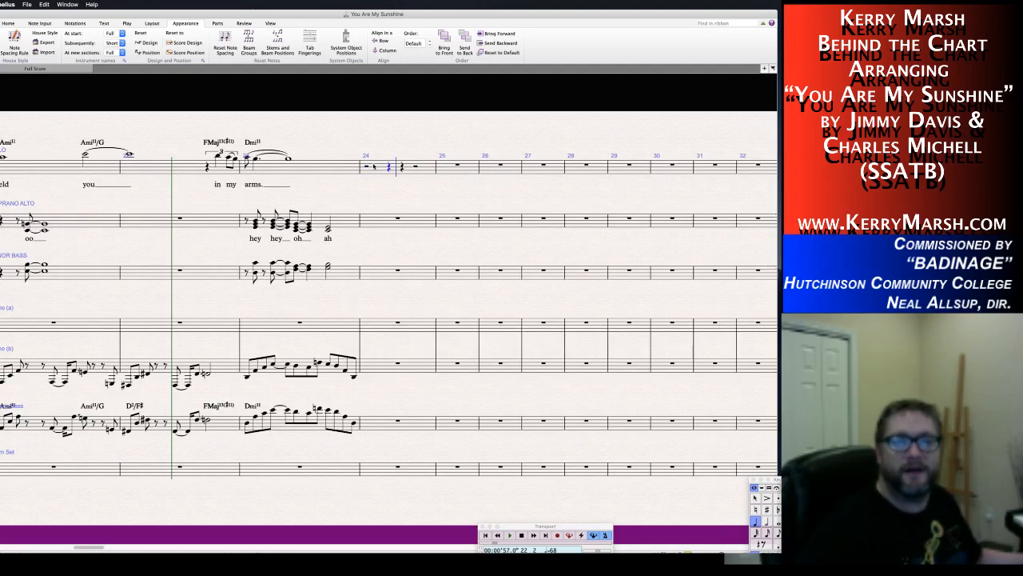
{"action": "key", "text": "c"}
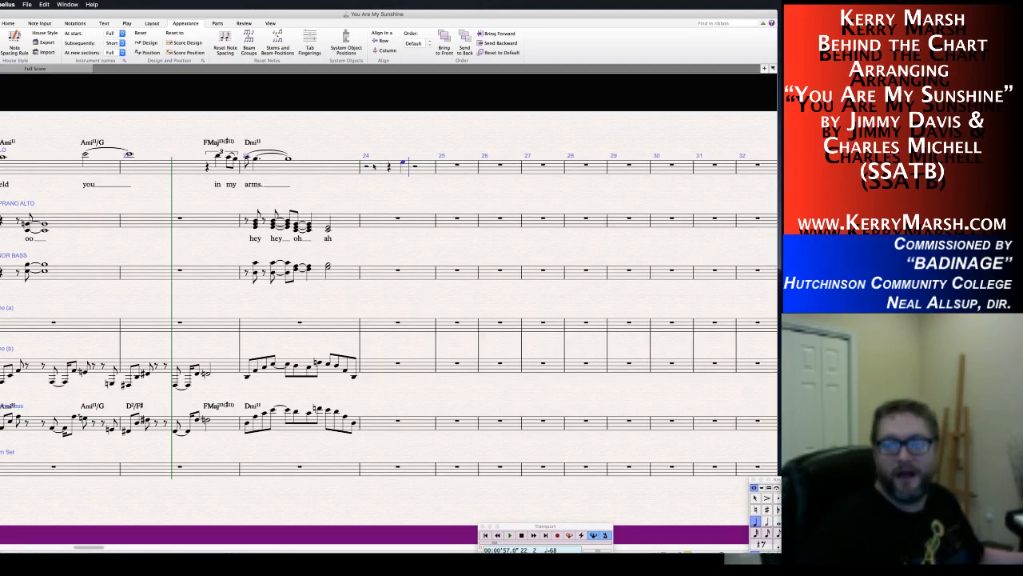
{"action": "key", "text": "period"}
{"action": "key", "text": "f"}
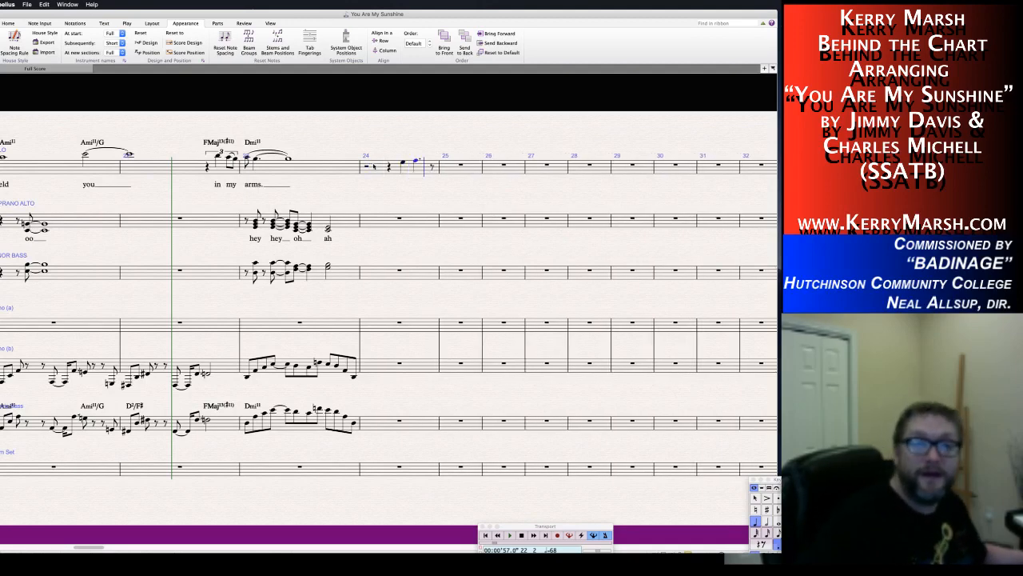
{"action": "key", "text": "3"}
{"action": "key", "text": "g"}
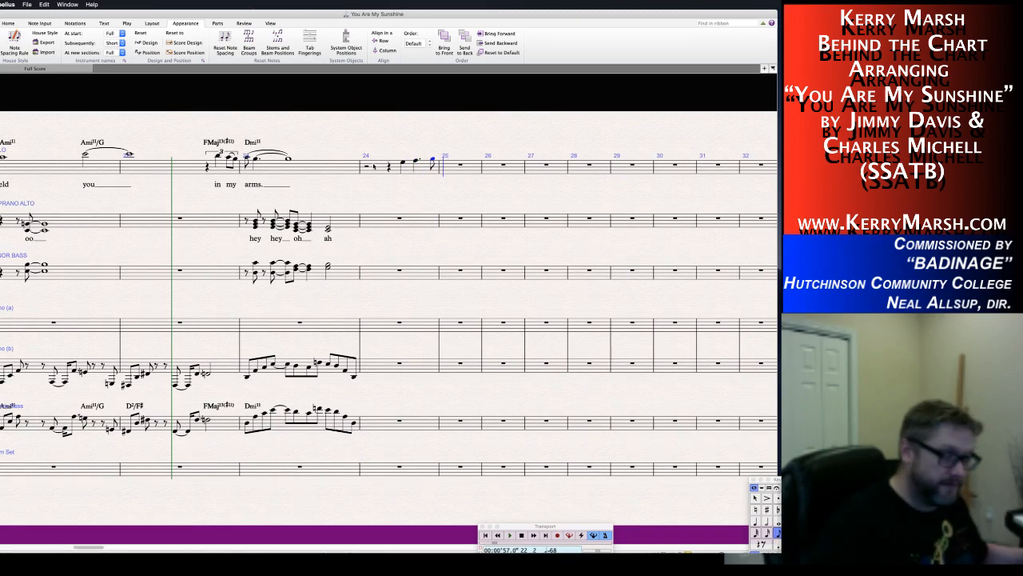
Continue the solo melody in bar 25 with a half note and a higher quarter note.
{"action": "key", "text": "4"}
{"action": "key", "text": "a"}
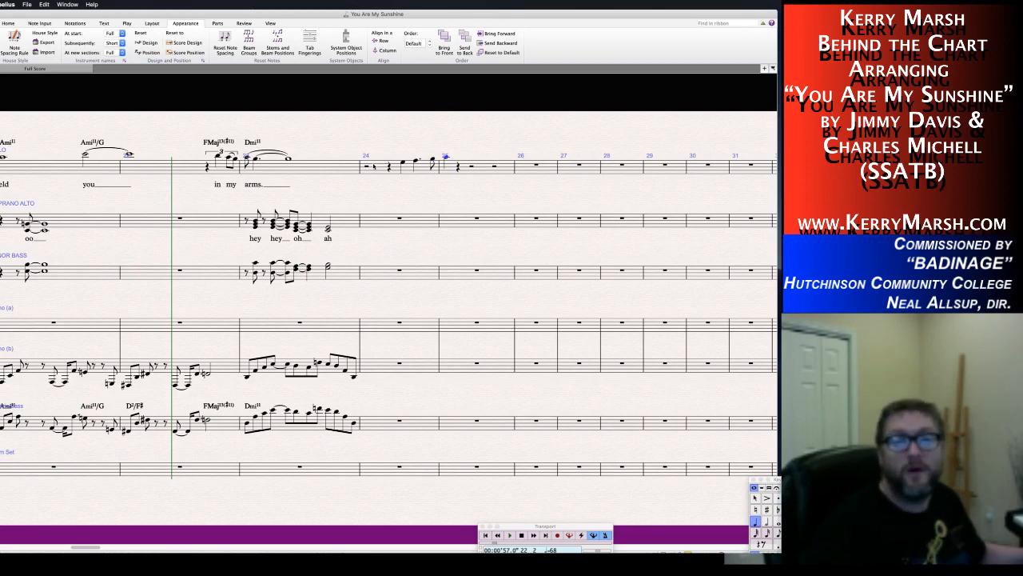
{"action": "key", "text": "a"}
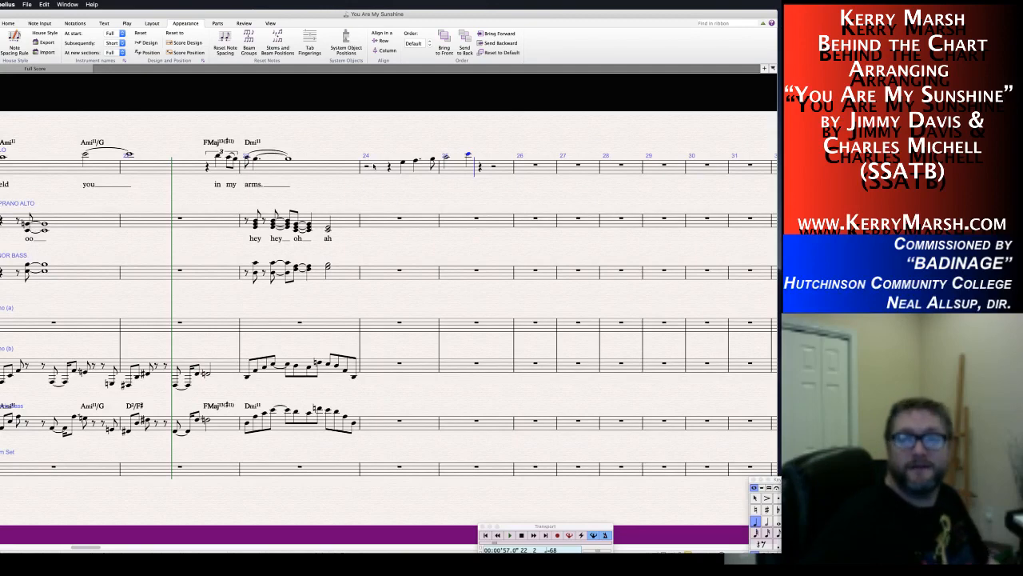
Try a quarter rest followed by a quarter-note triplet starting with a rest at the end of the solo's bar 25.
{"action": "key", "text": "0"}
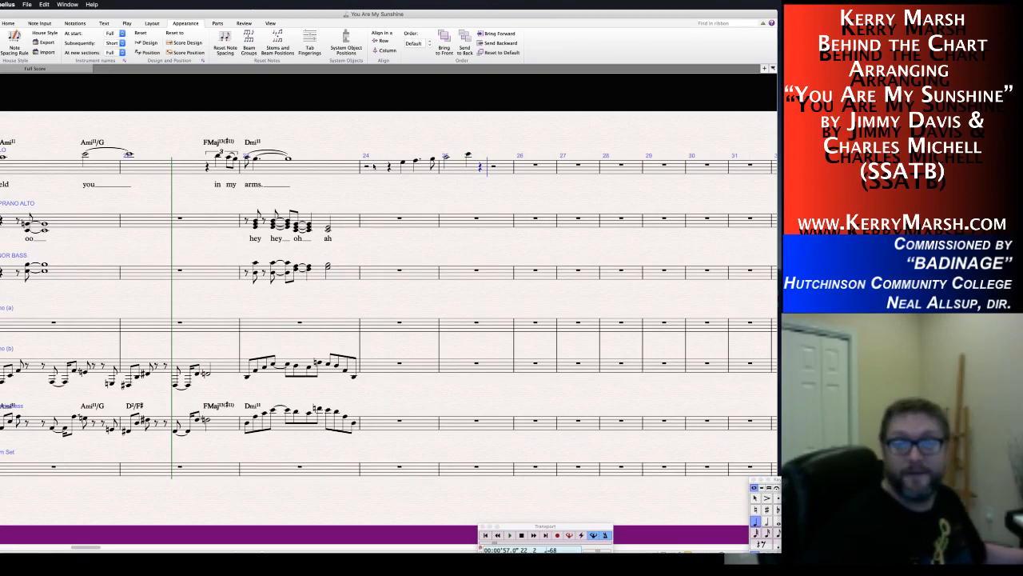
{"action": "key", "text": "d"}
{"action": "key", "text": "ctrl+3"}
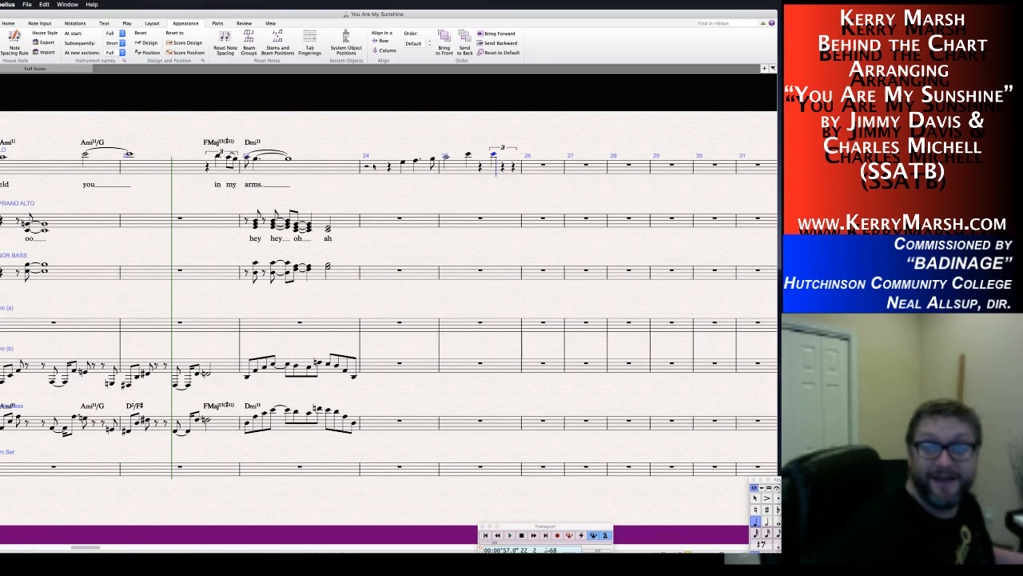
{"action": "key", "text": "0"}
{"action": "key", "text": "Left"}
{"action": "key", "text": "Delete"}
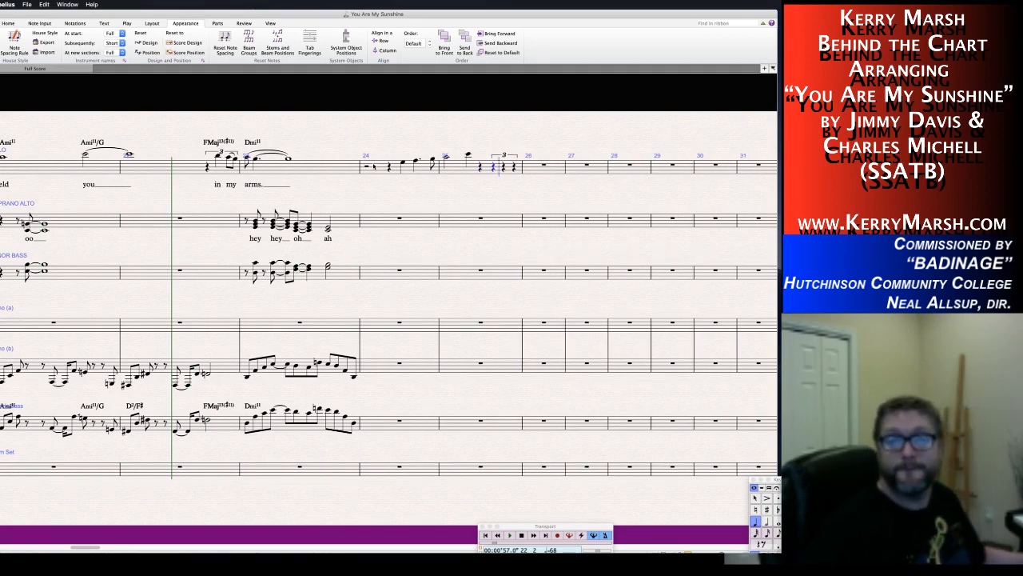
{"action": "key", "text": "0"}
{"action": "key", "text": "a"}
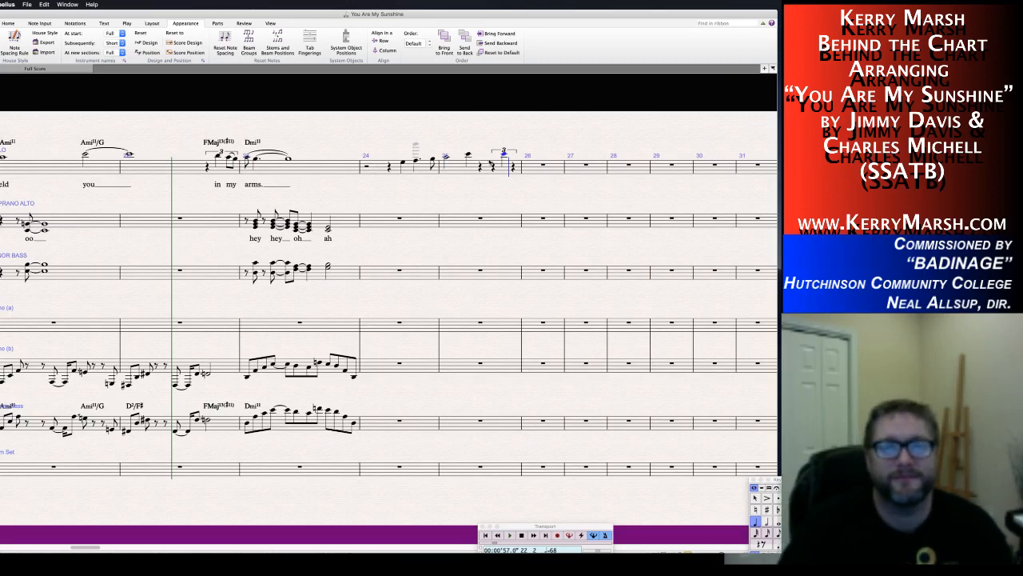
{"action": "key", "text": "Escape"}
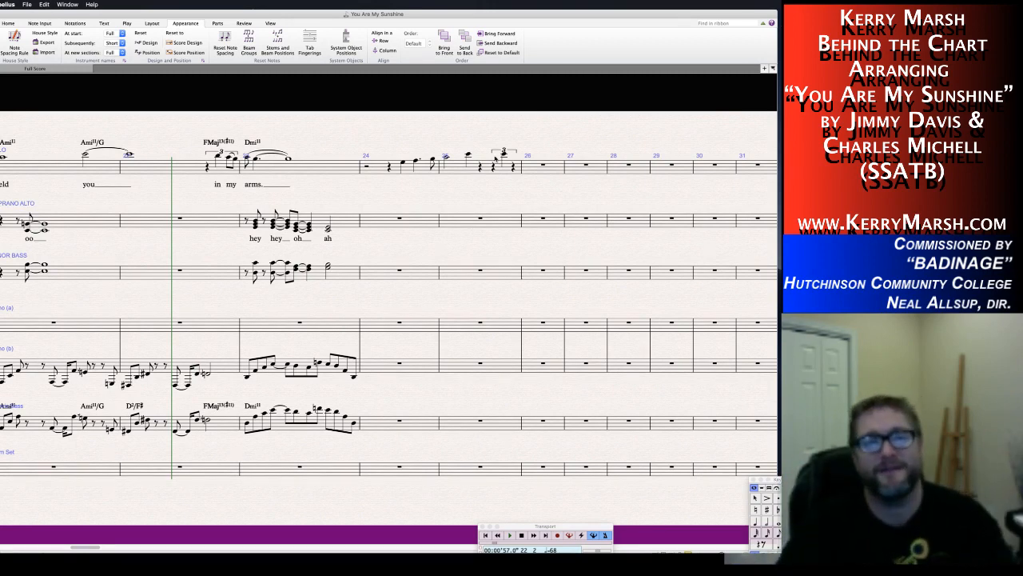
Delete the quarter rest and triplet passage at the end of bar 25 in the solo staff.
{"action": "left_click", "coordinate": [479, 165]}
{"action": "key", "text": "Escape"}
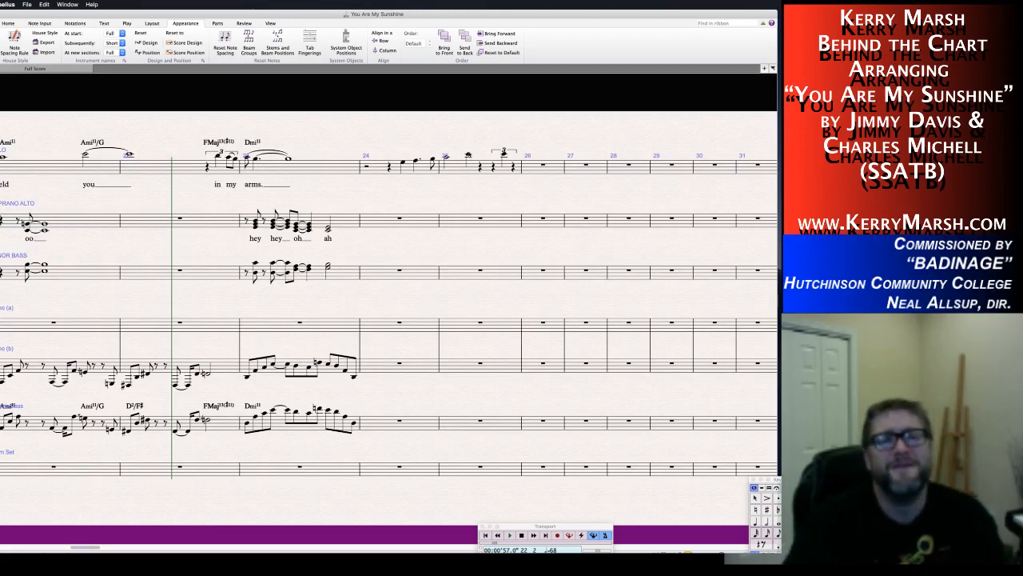
{"action": "left_click", "coordinate": [468, 154]}
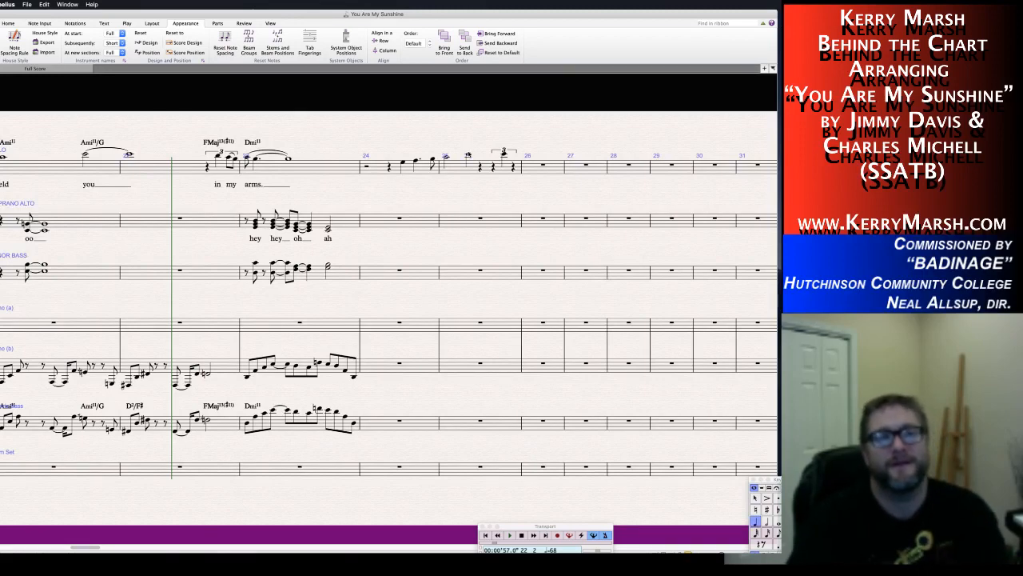
{"action": "left_click", "coordinate": [481, 167]}
{"action": "left_click", "coordinate": [514, 167], "text": "shift"}
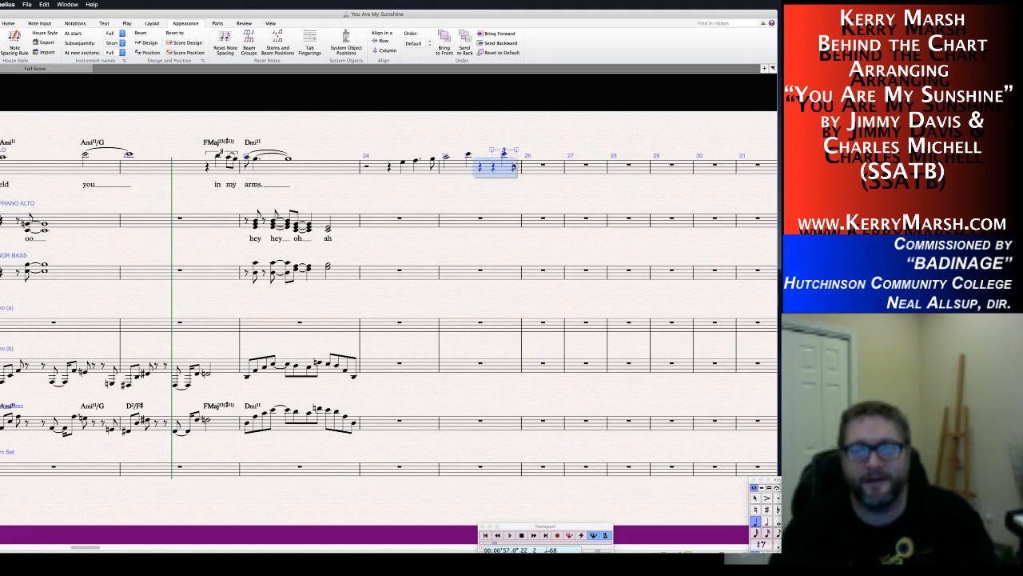
{"action": "key", "text": "Delete"}
{"action": "key", "text": "Escape"}
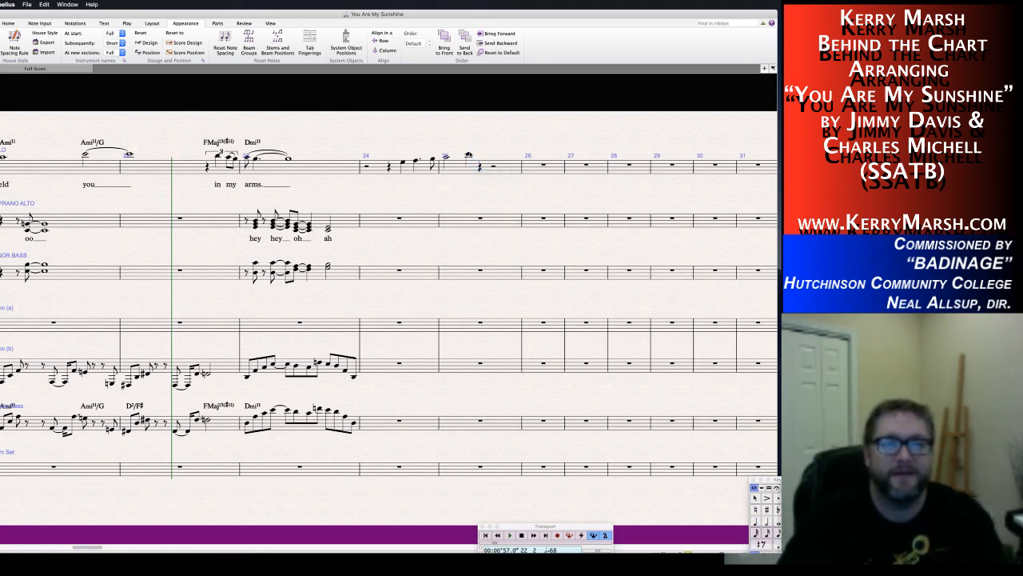
Lengthen the last solo note in bar 25 to a half note.
{"action": "key", "text": "Left"}
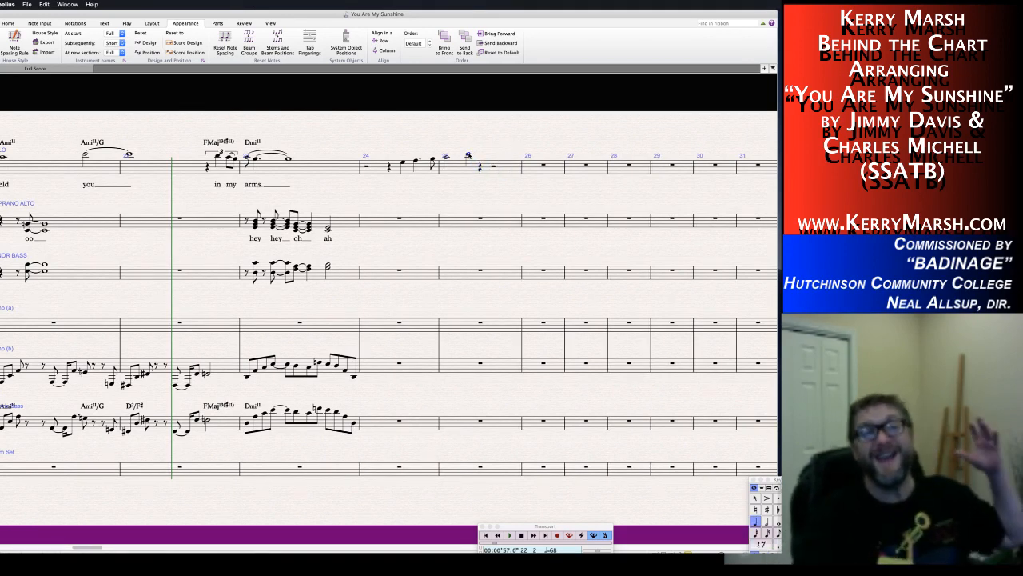
{"action": "key", "text": "period"}
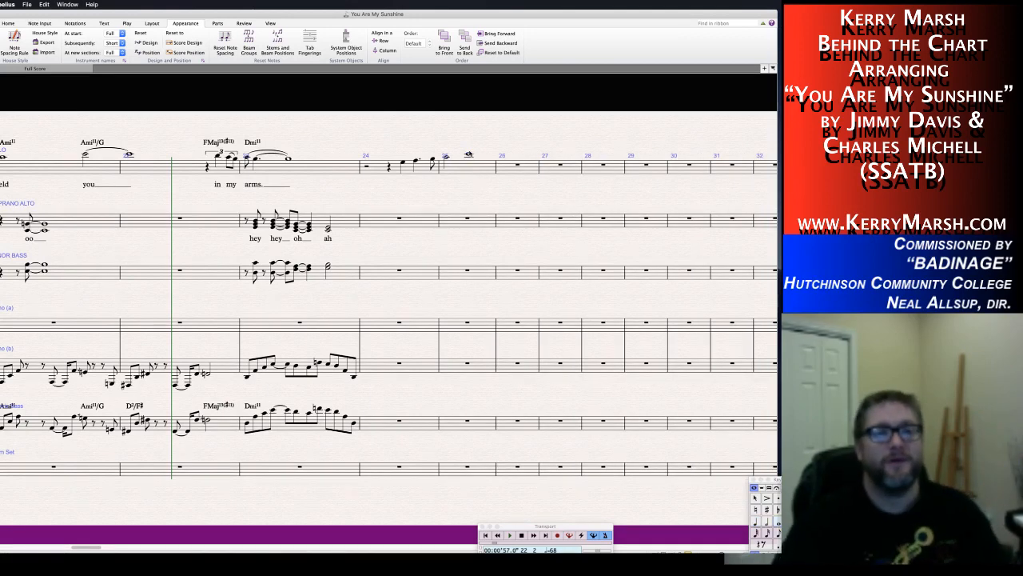
{"action": "key", "text": "5"}
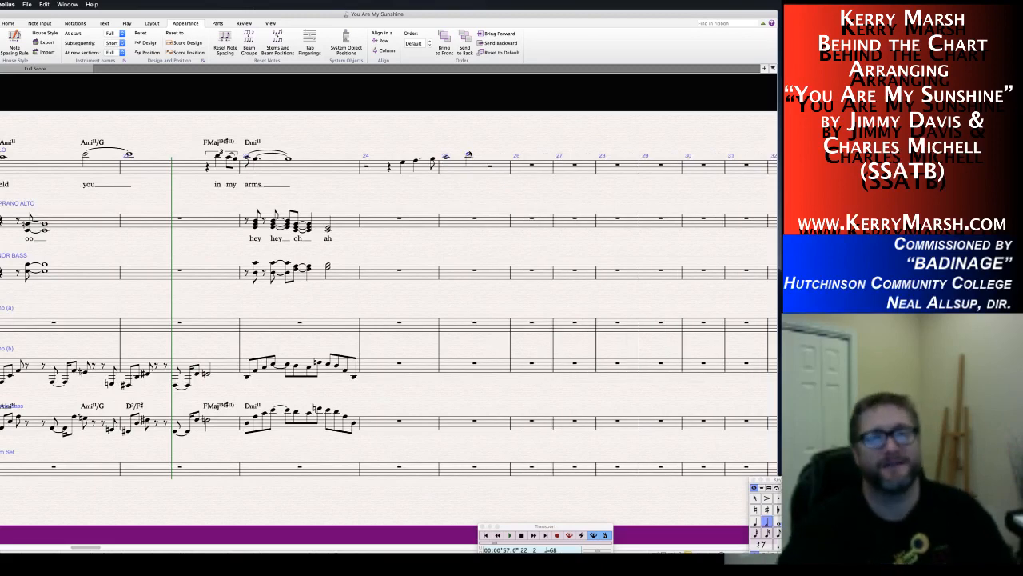
{"action": "left_click", "coordinate": [522, 167]}
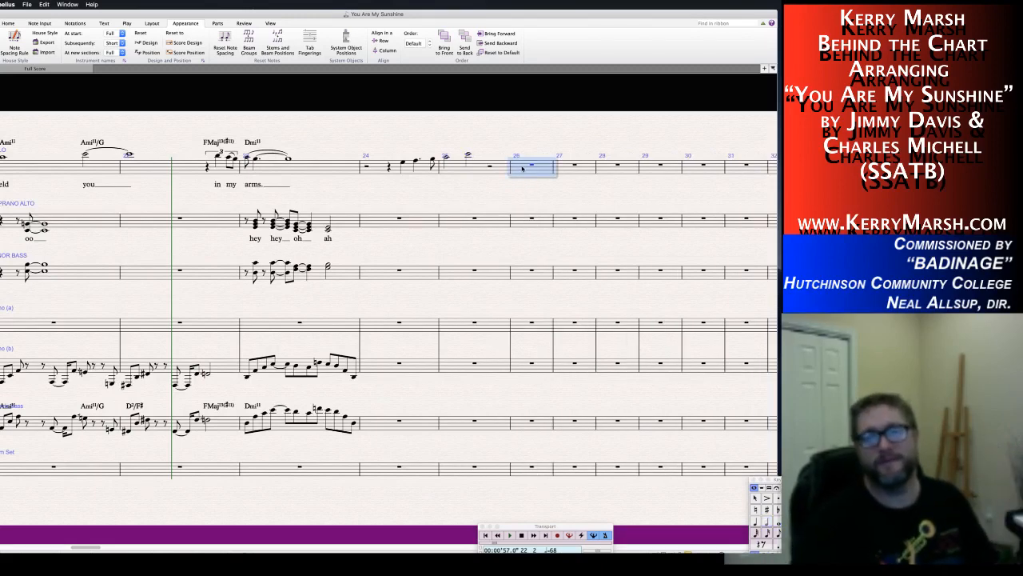
{"action": "key", "text": "4"}
{"action": "left_click", "coordinate": [522, 167]}
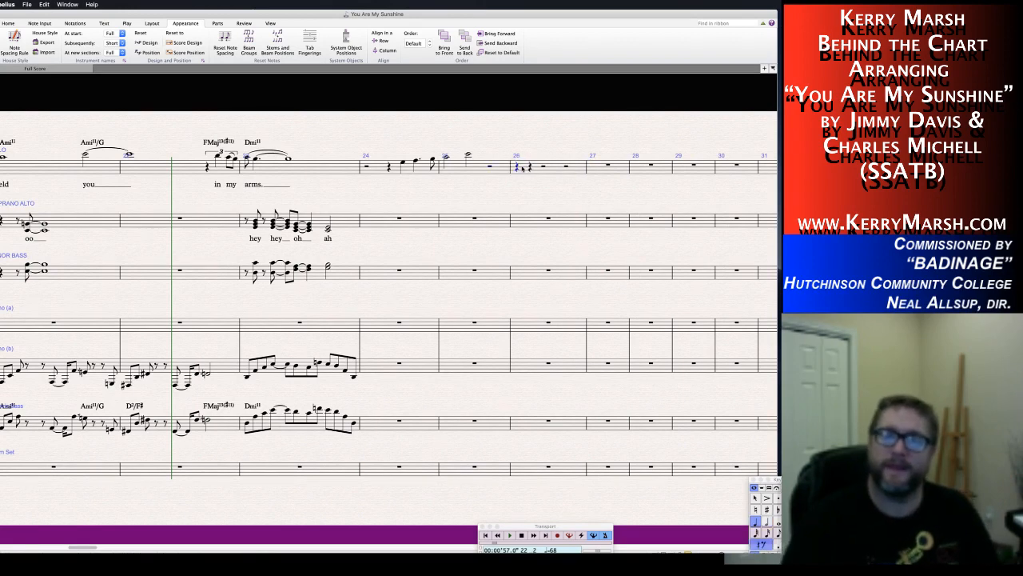
{"action": "key", "text": "."}
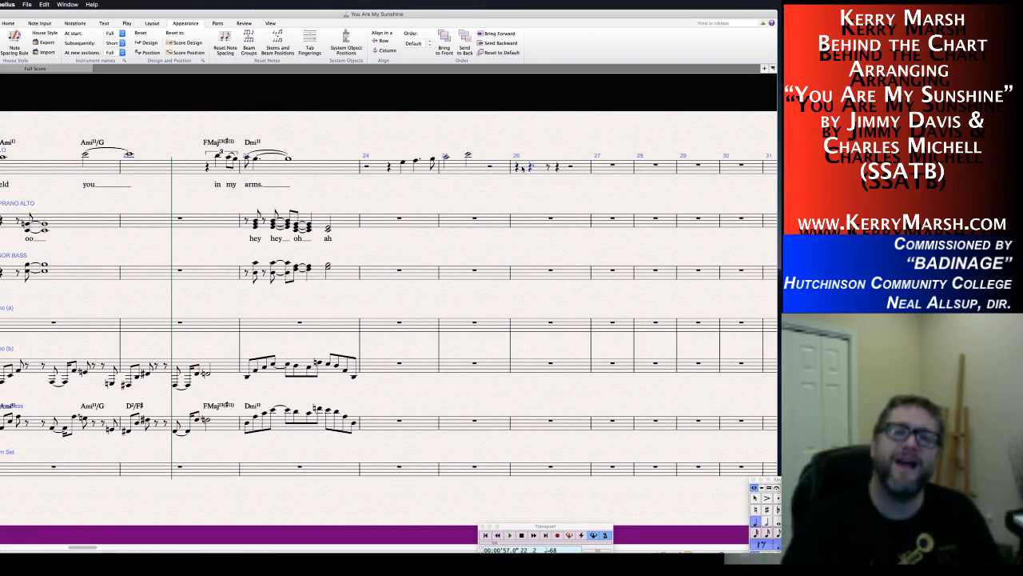
{"action": "key", "text": "super+z"}
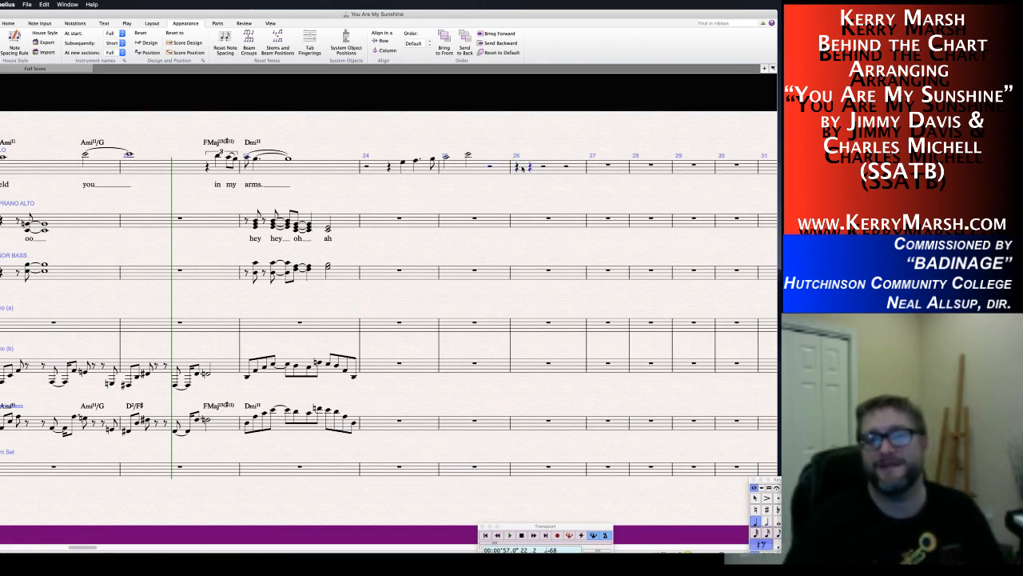
{"action": "key", "text": "."}
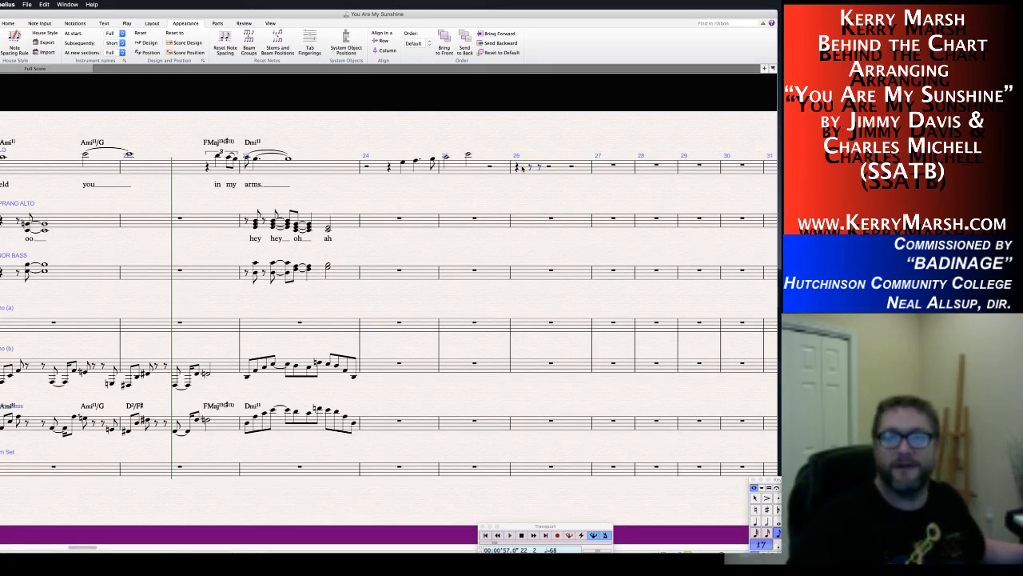
Begin the solo's bar 26 with a half rest, a quarter rest and a quarter note tied forward.
{"action": "key", "text": "."}
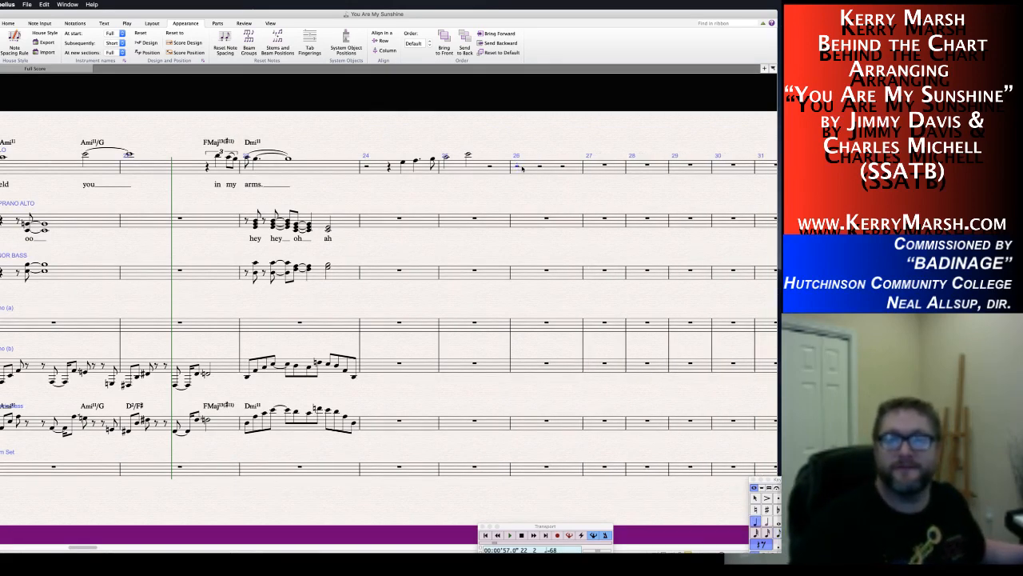
{"action": "key", "text": "5"}
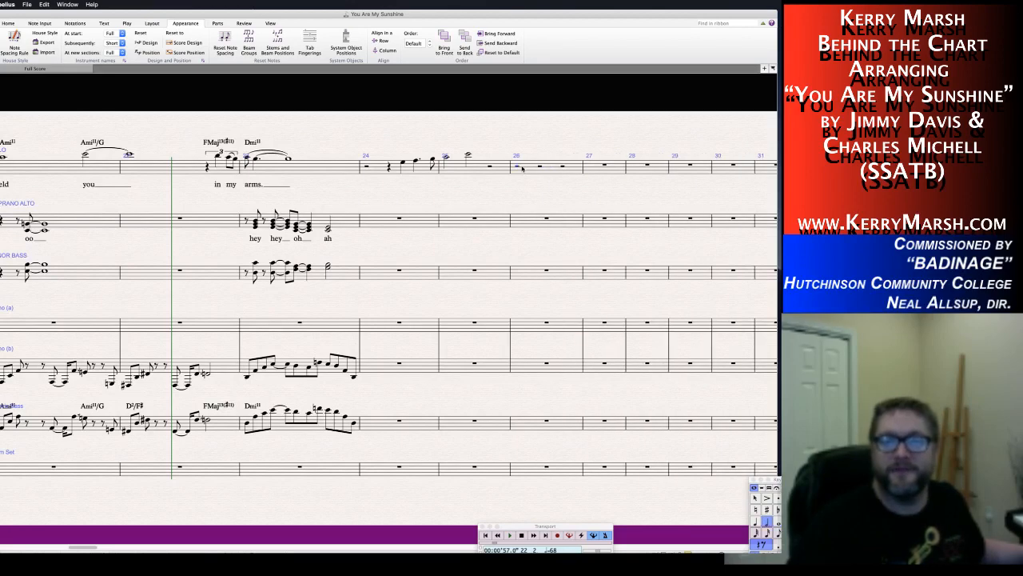
{"action": "key", "text": "4"}
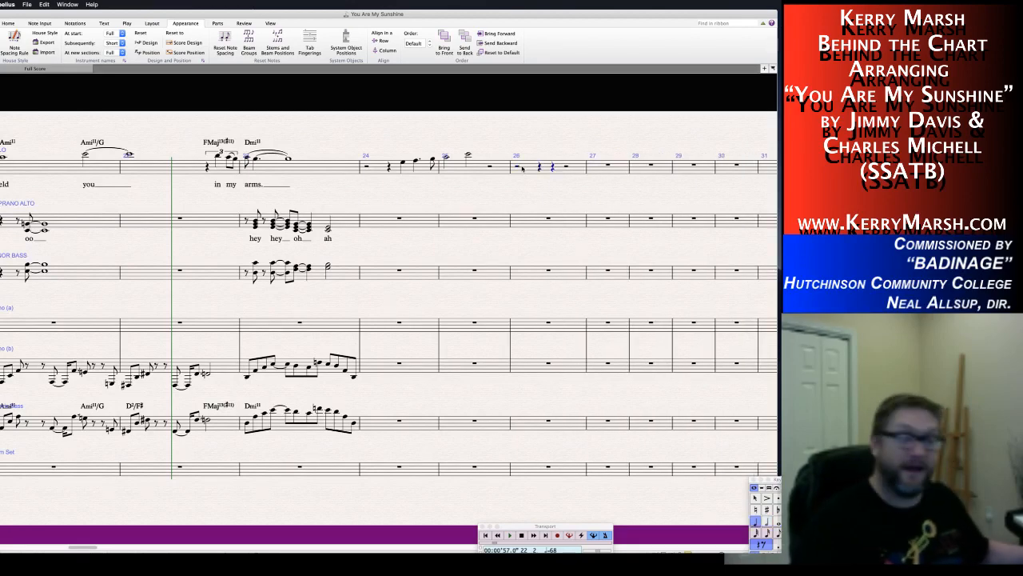
{"action": "key", "text": "d"}
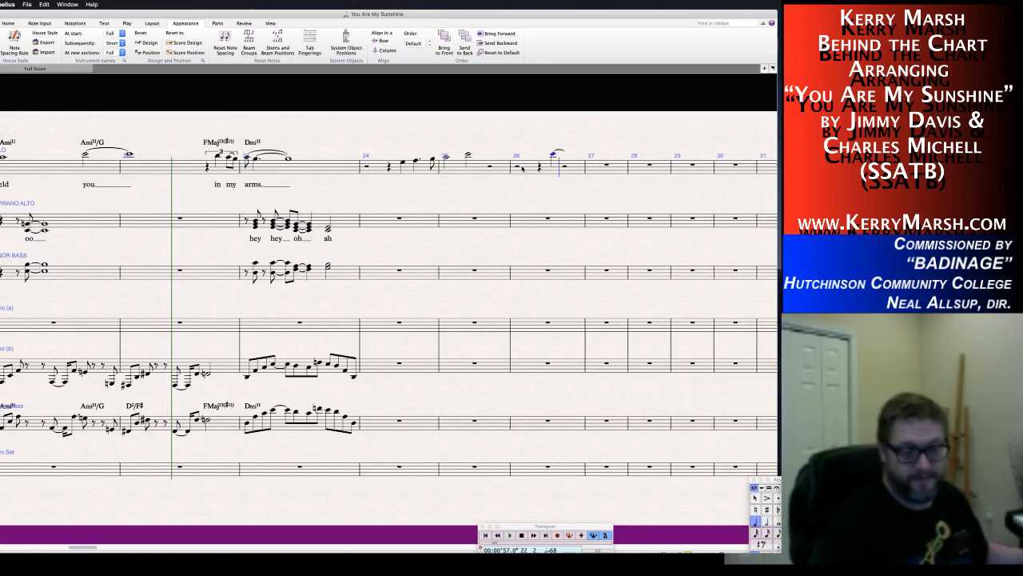
Complete the solo's bar 26 with a quarter-note triplet that continues the tied note and descends through two more notes.
{"action": "key", "text": "Return"}
{"action": "key", "text": "d"}
{"action": "key", "text": "super+3"}
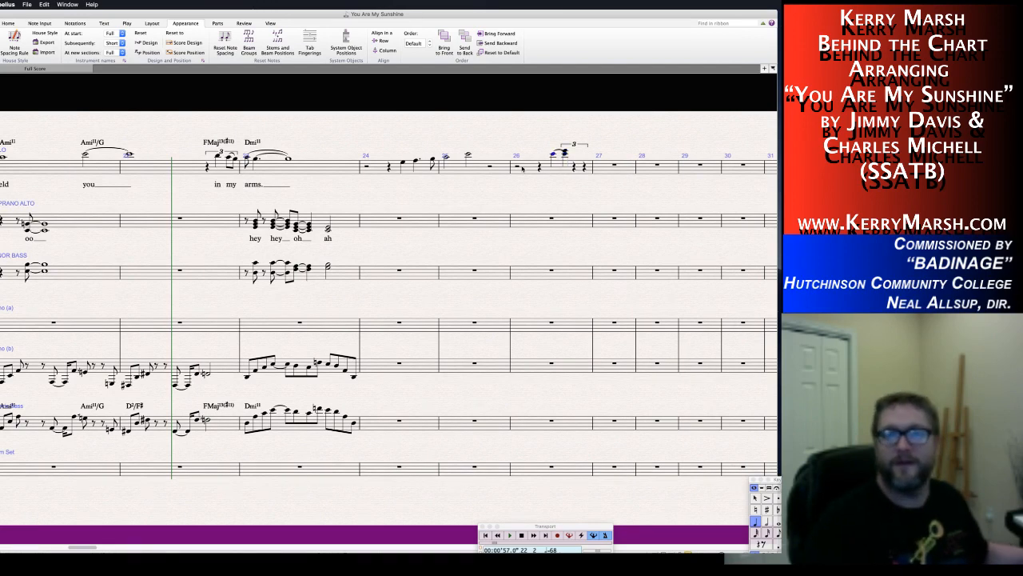
{"action": "key", "text": "super+z"}
{"action": "key", "text": "c"}
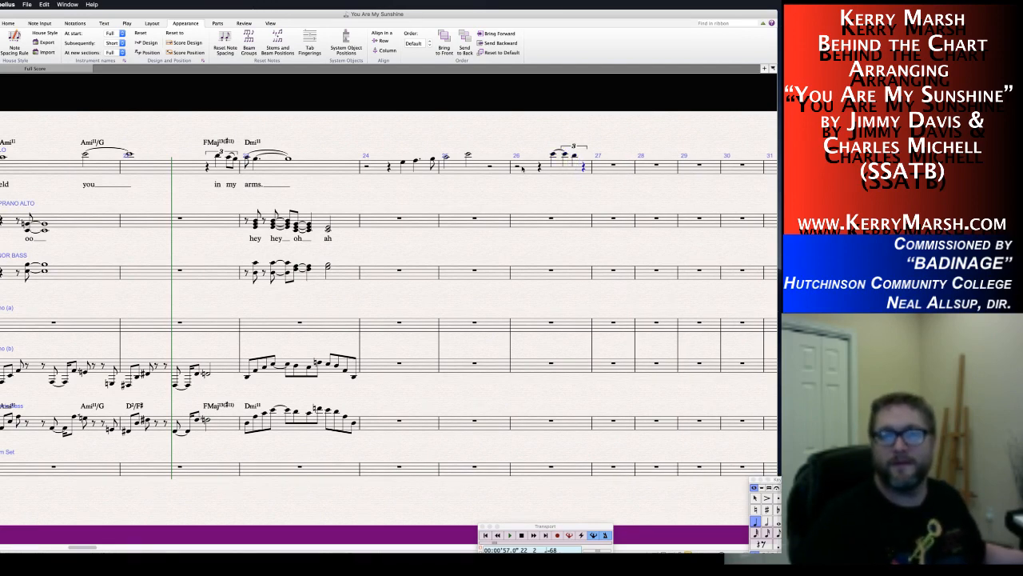
{"action": "key", "text": "a"}
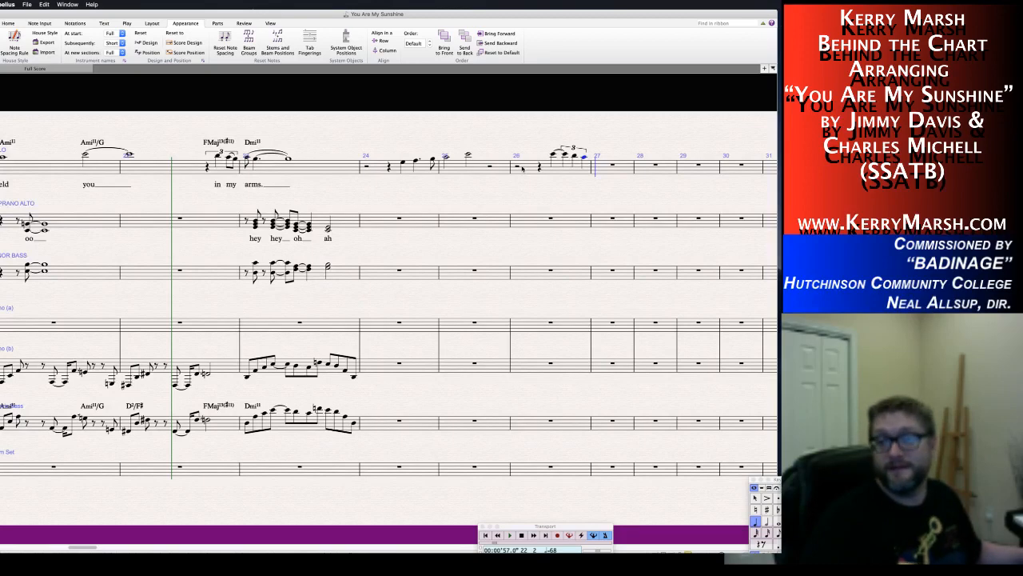
Fill the solo's bar 27 with a dotted quarter note and an eighth note tied to a whole note.
{"action": "key", "text": "b"}
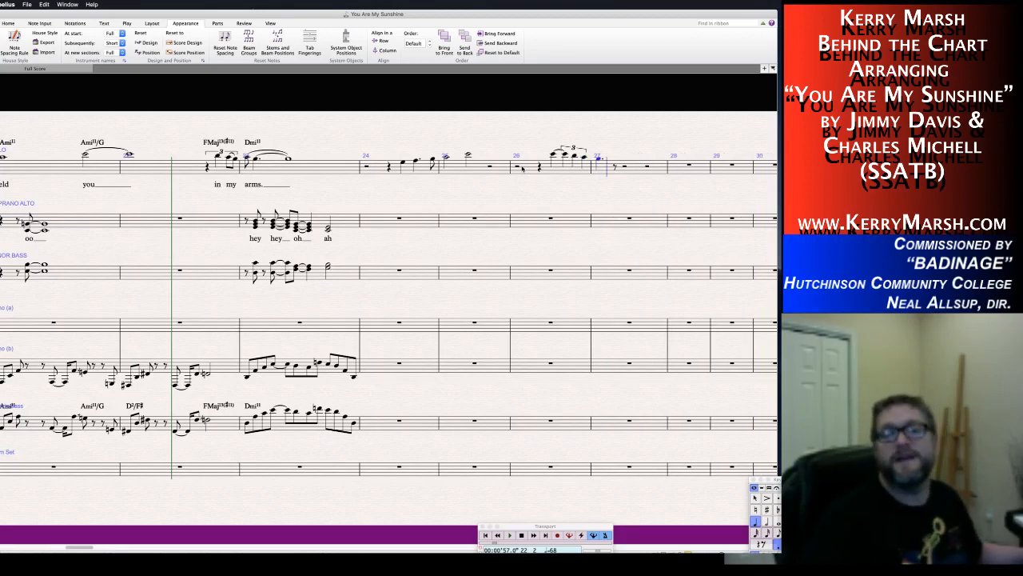
{"action": "key", "text": "3"}
{"action": "key", "text": "e"}
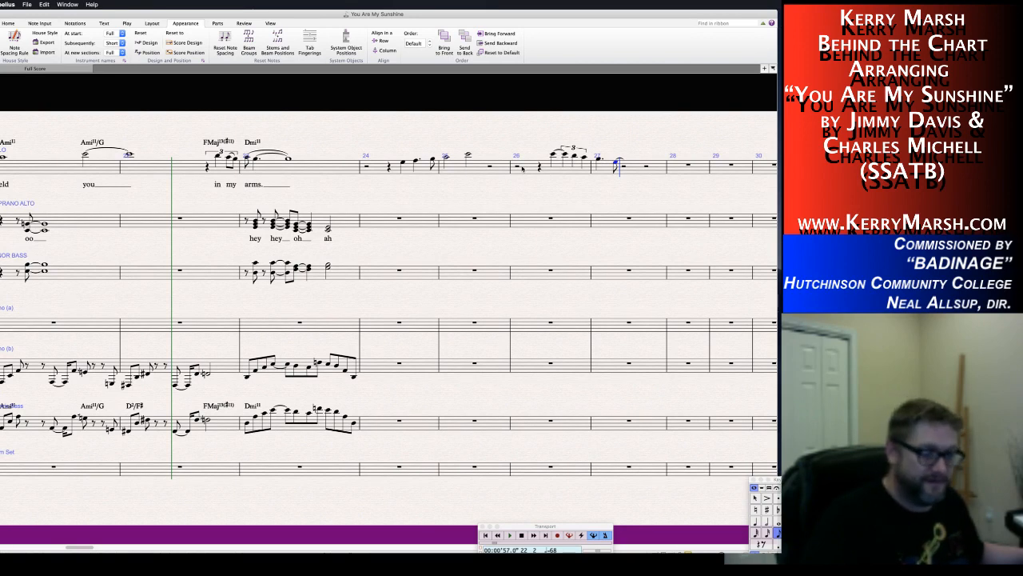
{"action": "key", "text": "6"}
{"action": "key", "text": "e"}
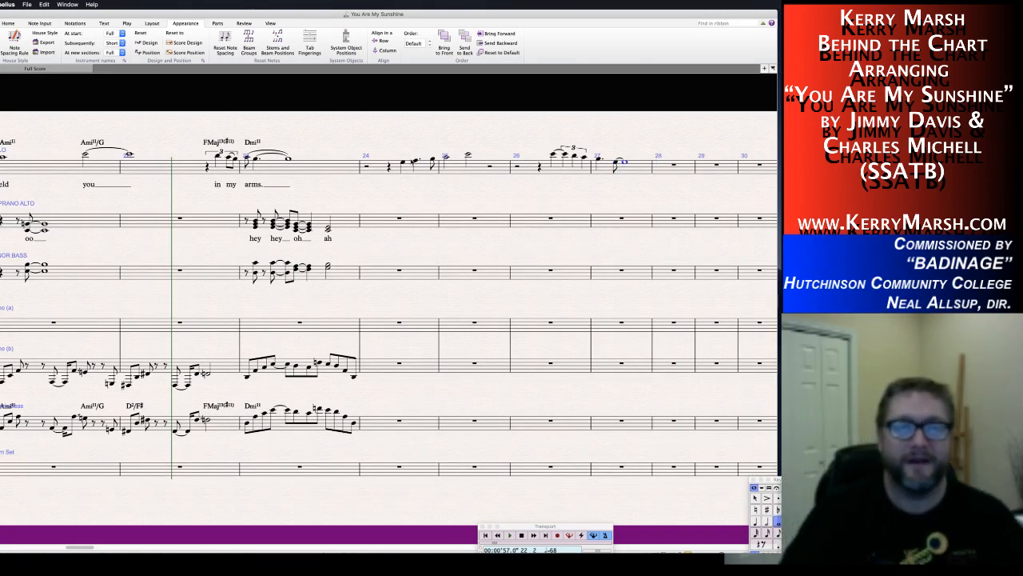
Add the lyrics "When I a-woke, dear," under the solo melody in bars 24 and 25.
{"action": "left_click", "coordinate": [403, 163]}
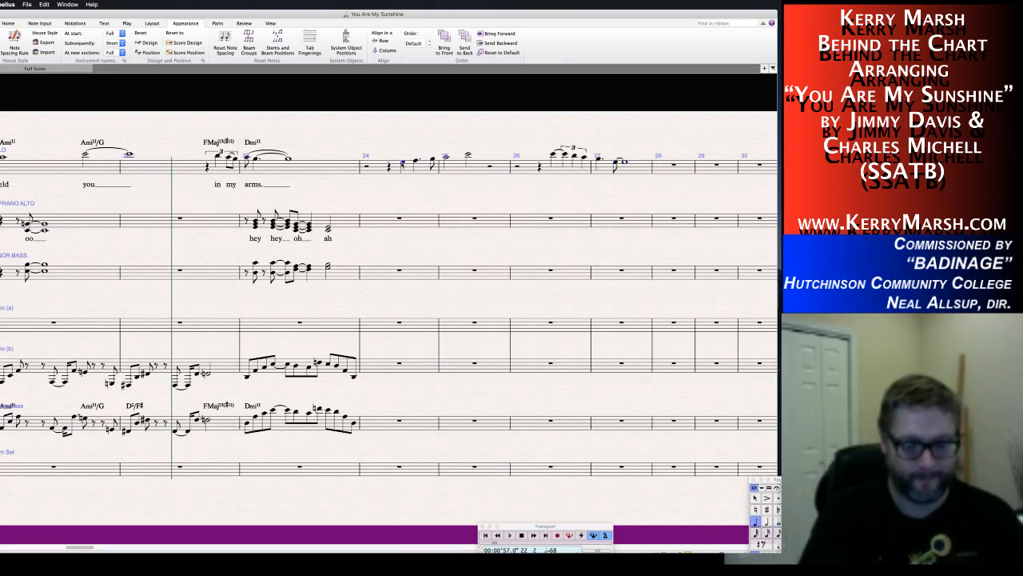
{"action": "key", "text": "super+l"}
{"action": "type", "text": "When"}
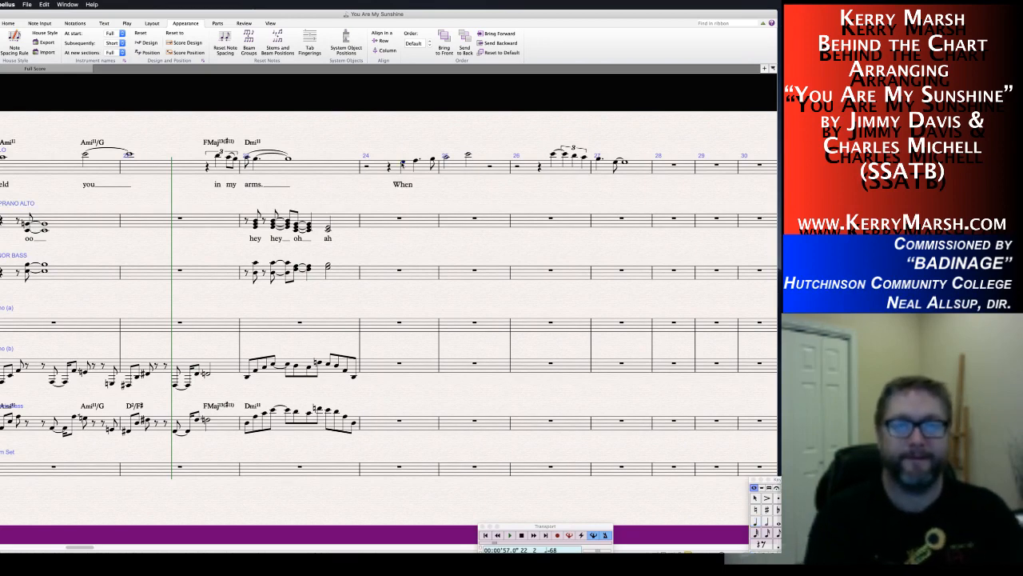
{"action": "type", "text": " I a"}
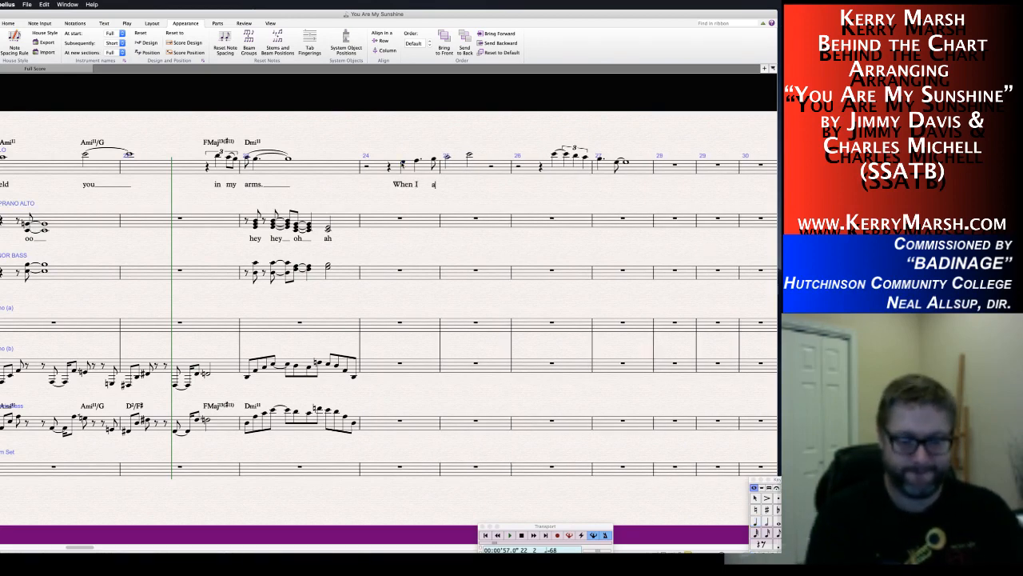
{"action": "type", "text": "-woke de"}
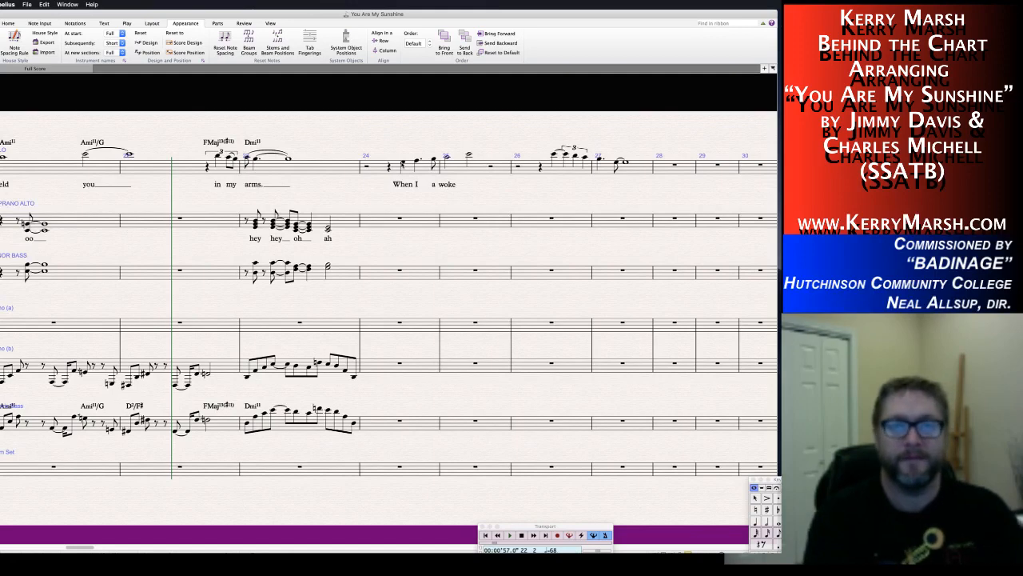
{"action": "key", "text": "BackSpace"}
{"action": "key", "text": "BackSpace"}
{"action": "key", "text": "BackSpace"}
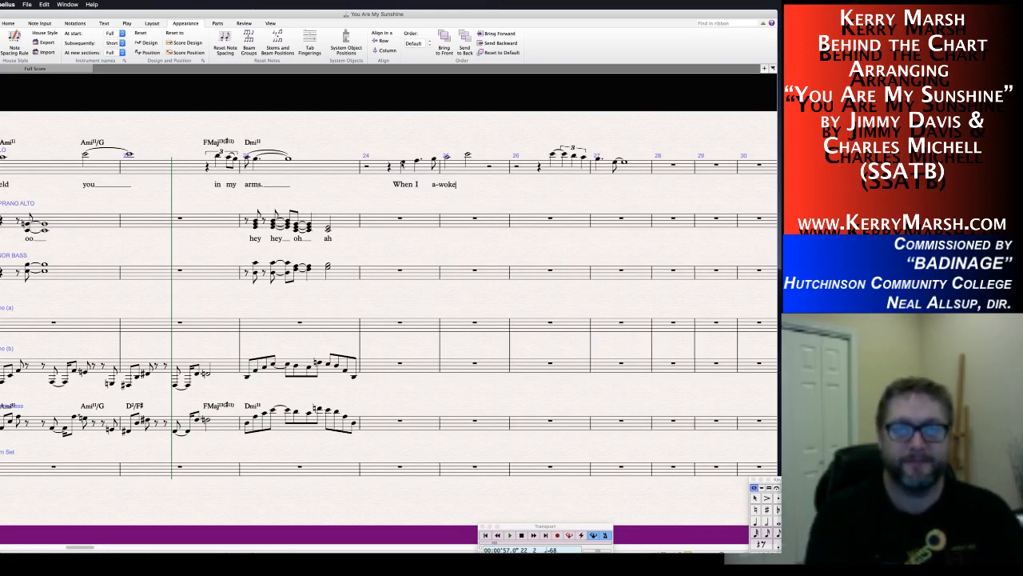
{"action": "type", "text": ", dear"}
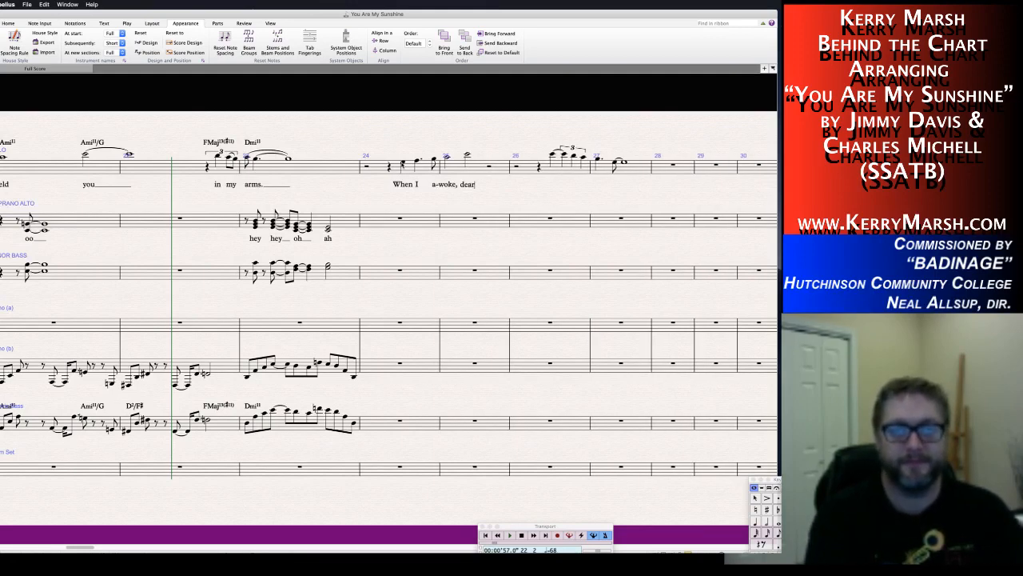
{"action": "key", "text": "BackSpace"}
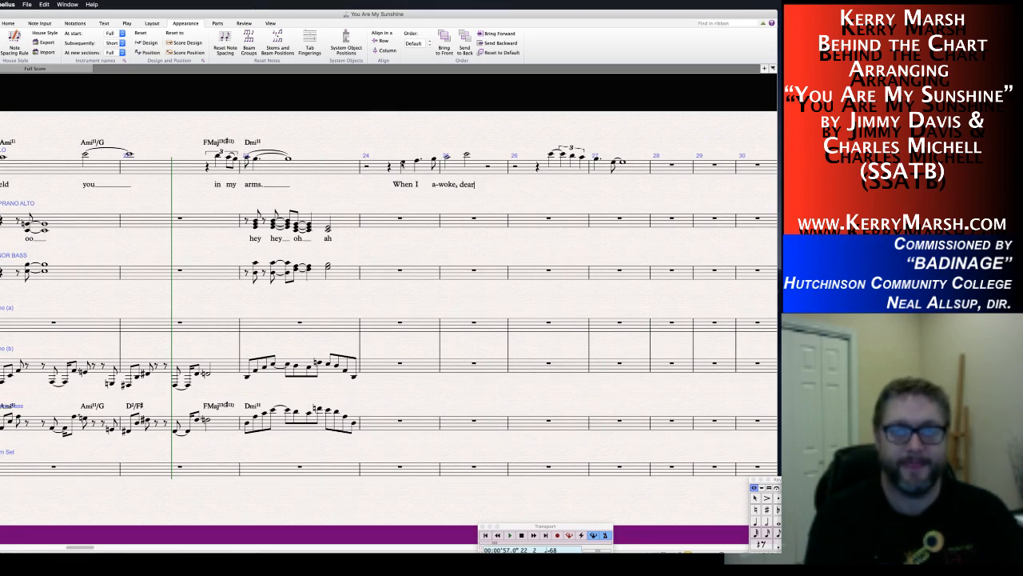
{"action": "type", "text": ","}
{"action": "key", "text": "space"}
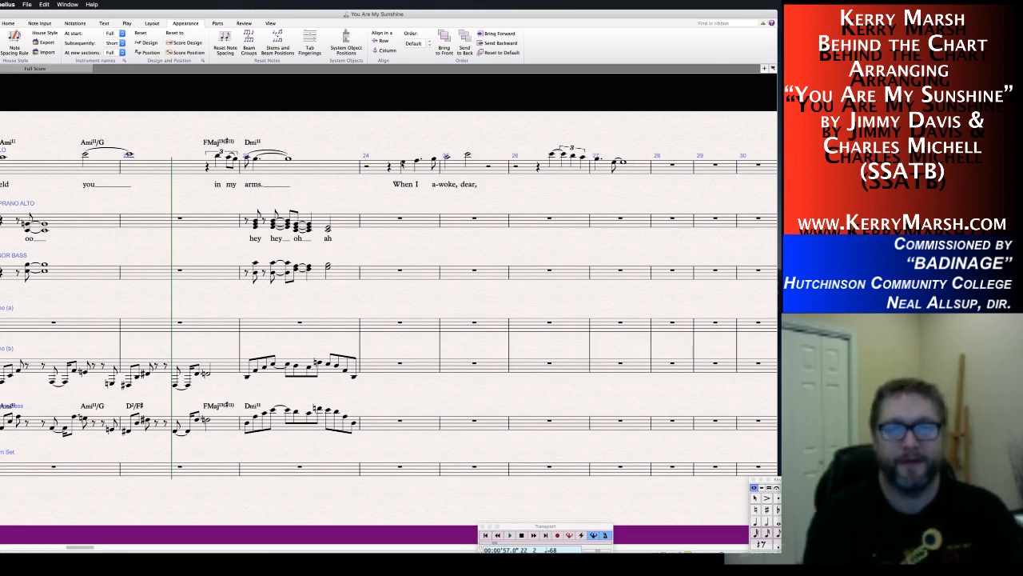
Add the lyrics "I was mis-tak-en" under the solo in bars 26 and 27, with extension lines after "I" and "en".
{"action": "type", "text": "I"}
{"action": "key", "text": "space"}
{"action": "type", "text": "was"}
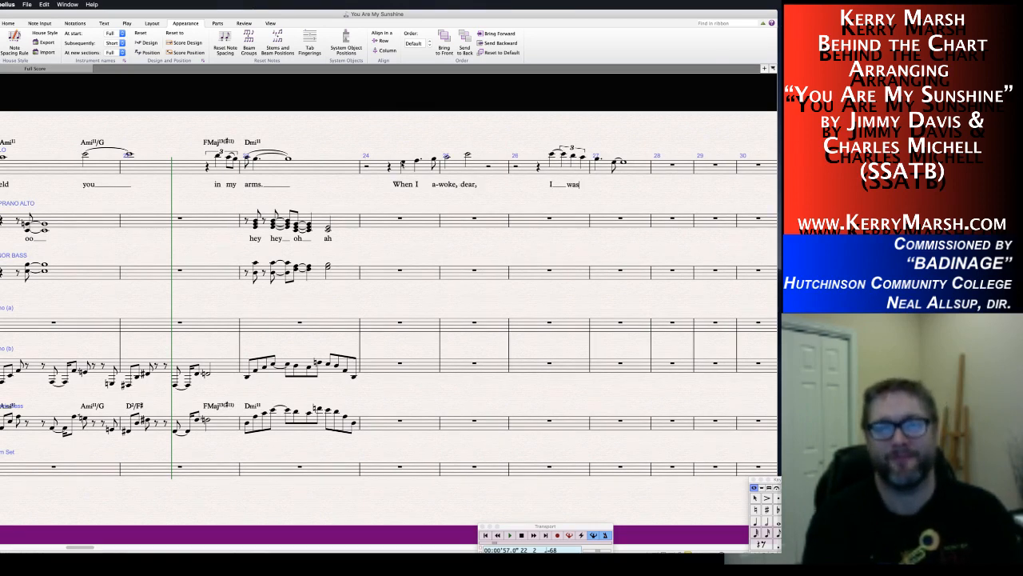
{"action": "type", "text": " mis -ta"}
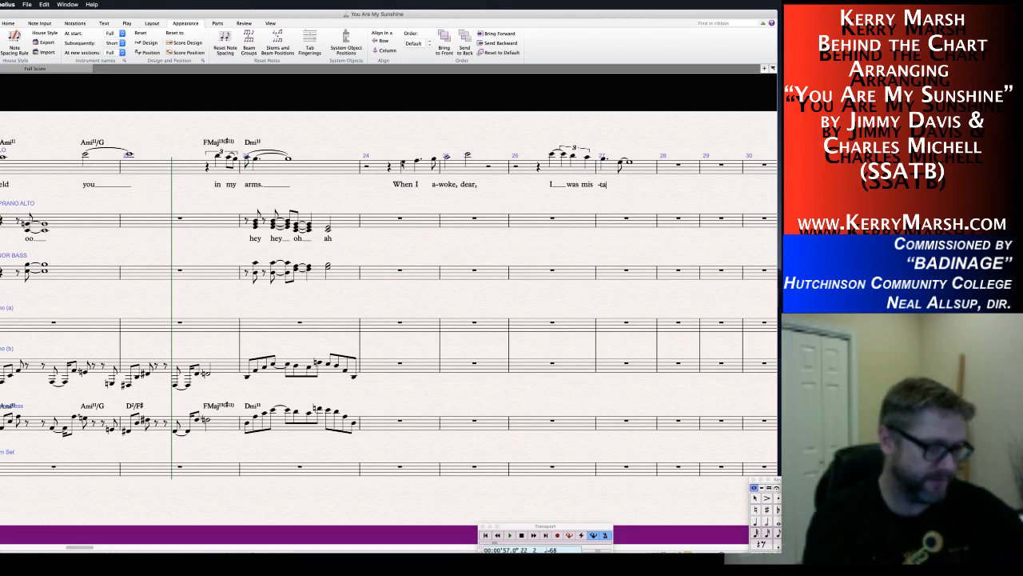
{"action": "key", "text": "BackSpace"}
{"action": "key", "text": "BackSpace"}
{"action": "key", "text": "BackSpace"}
{"action": "type", "text": "tak "}
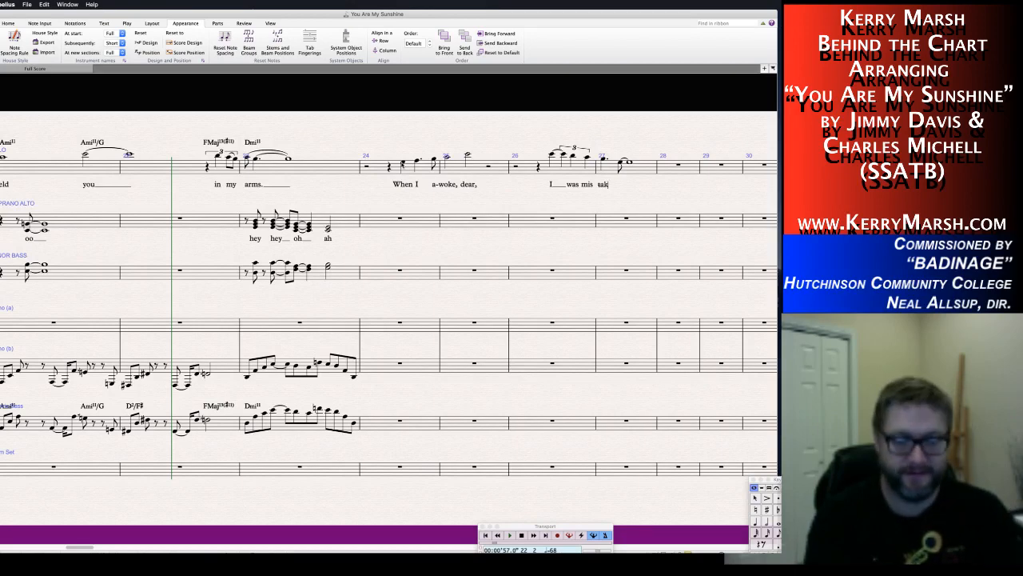
{"action": "type", "text": "- en"}
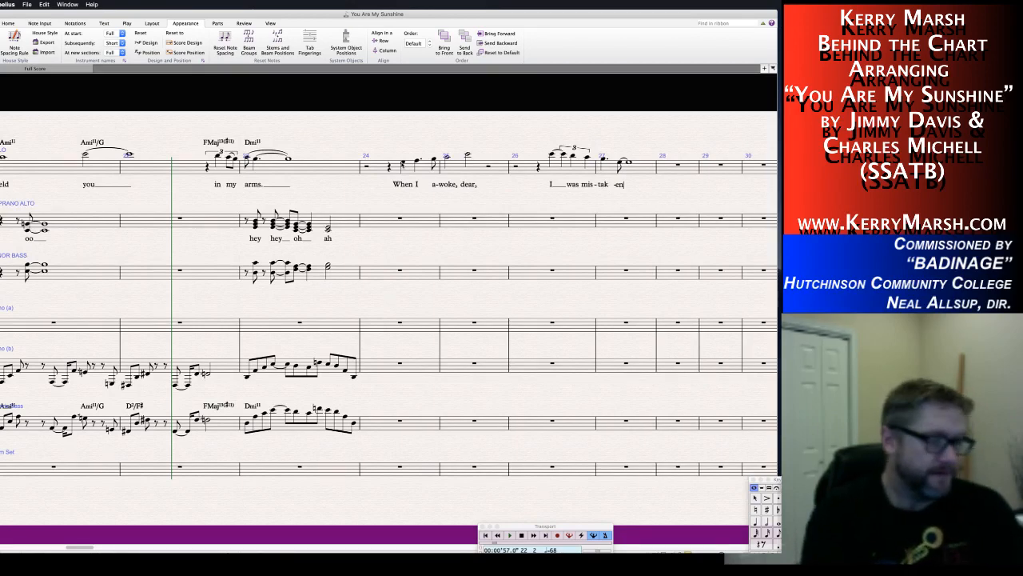
{"action": "type", "text": "_"}
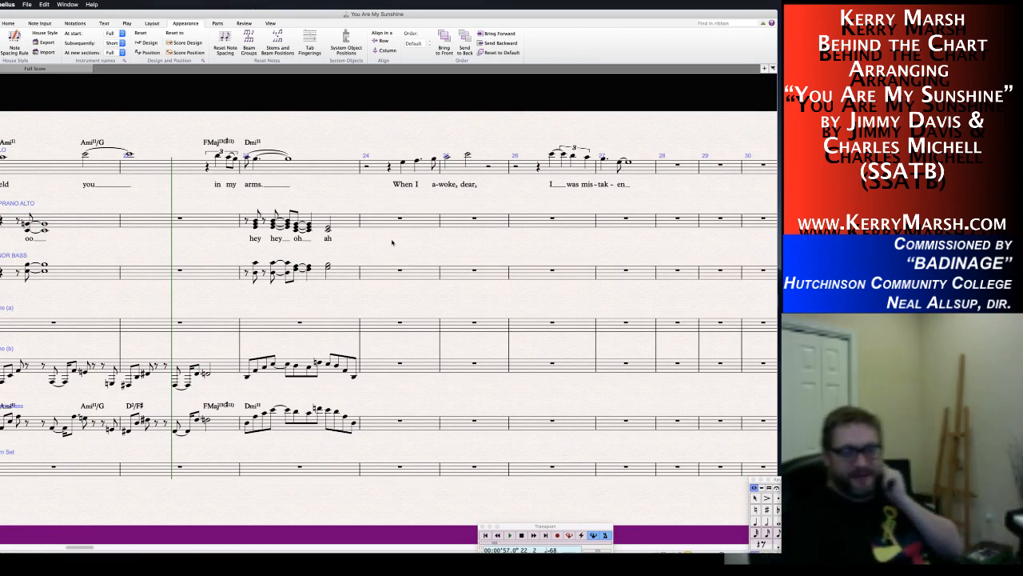
Review the arrangement from the opening bars through the new solo phrase in bars 24 to 27.
{"action": "left_click", "coordinate": [349, 425]}
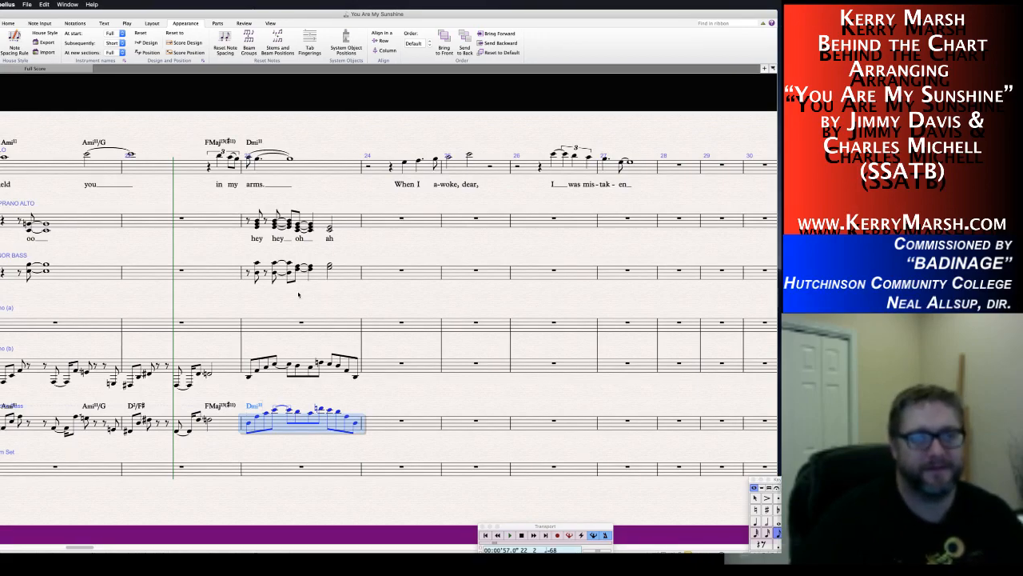
{"action": "key", "text": "super+Home"}
{"action": "scroll", "coordinate": [298, 295], "scroll_direction": "right", "scroll_amount": 10}
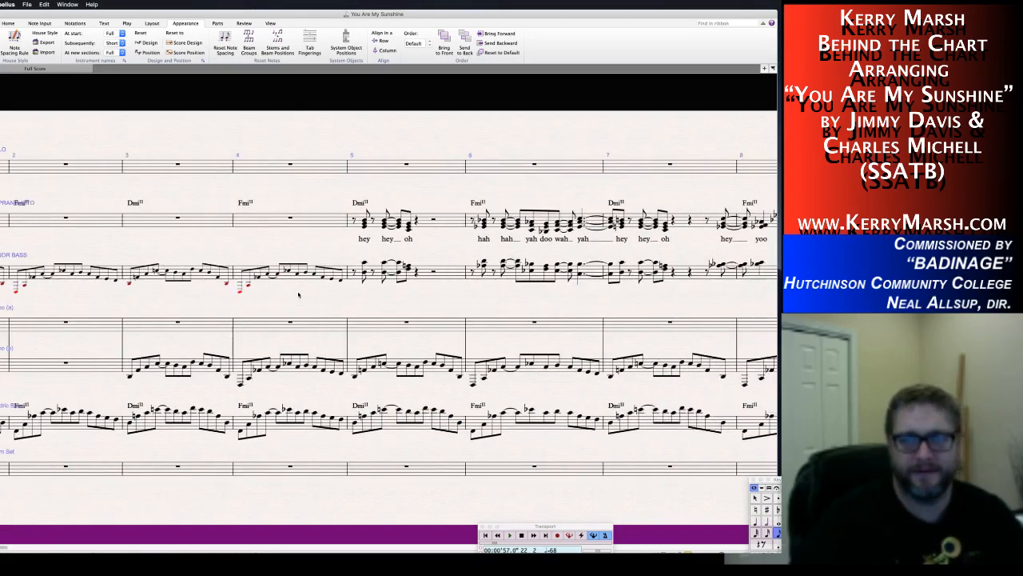
{"action": "scroll", "coordinate": [298, 295], "scroll_direction": "right", "scroll_amount": 15}
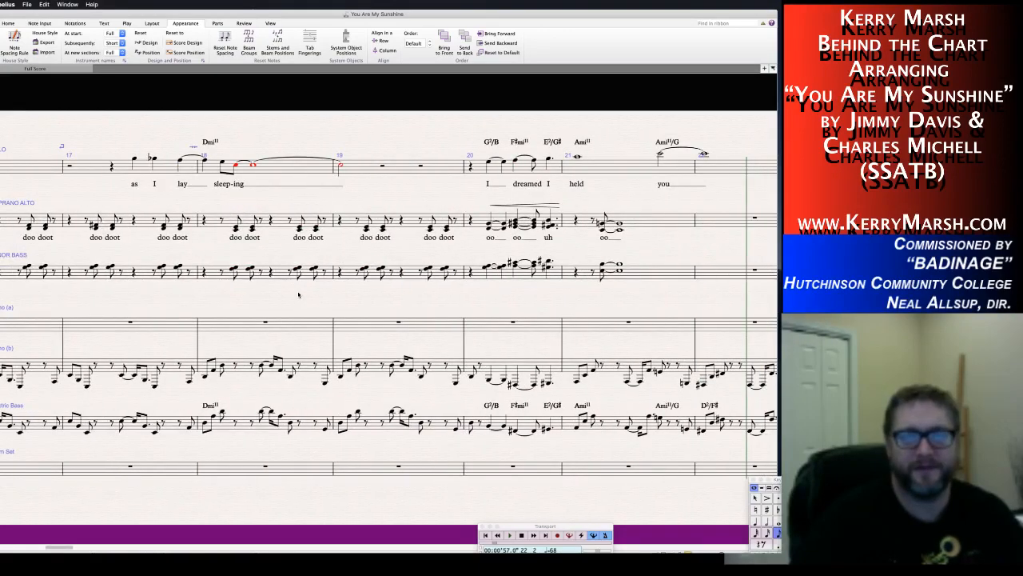
{"action": "scroll", "coordinate": [299, 295], "scroll_direction": "right", "scroll_amount": 2}
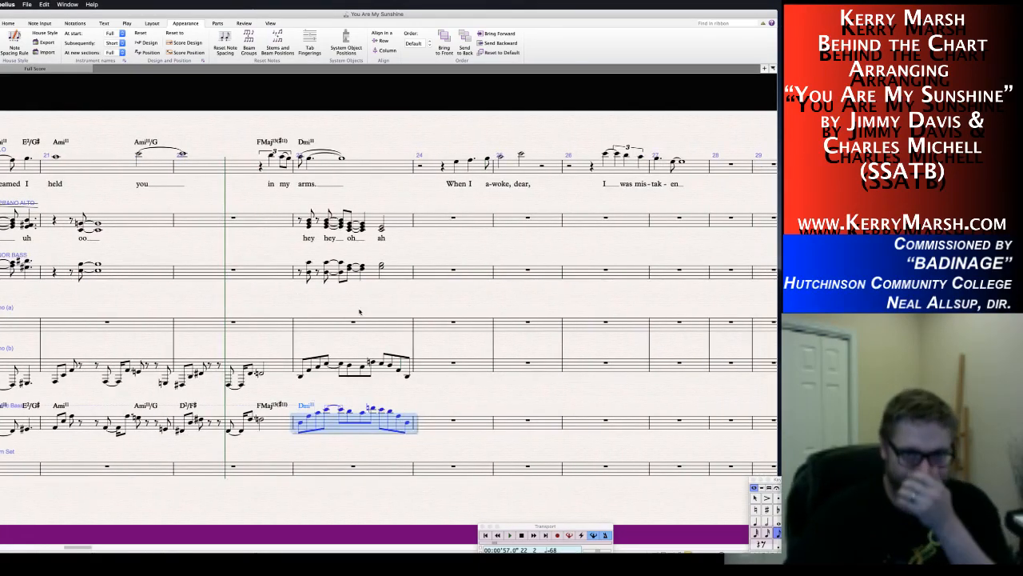
{"action": "key", "text": "Escape"}
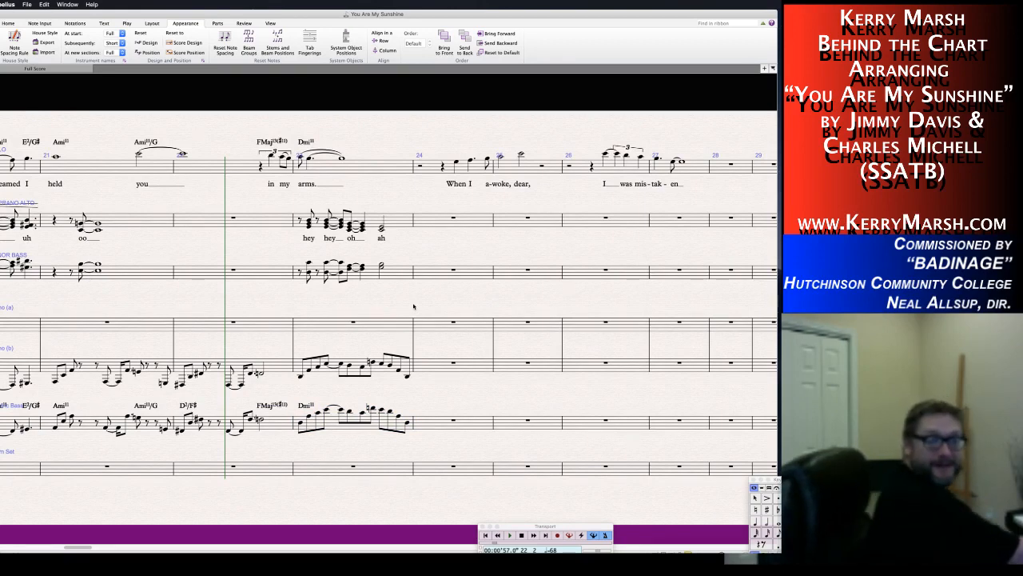
{"action": "left_click", "coordinate": [405, 301]}
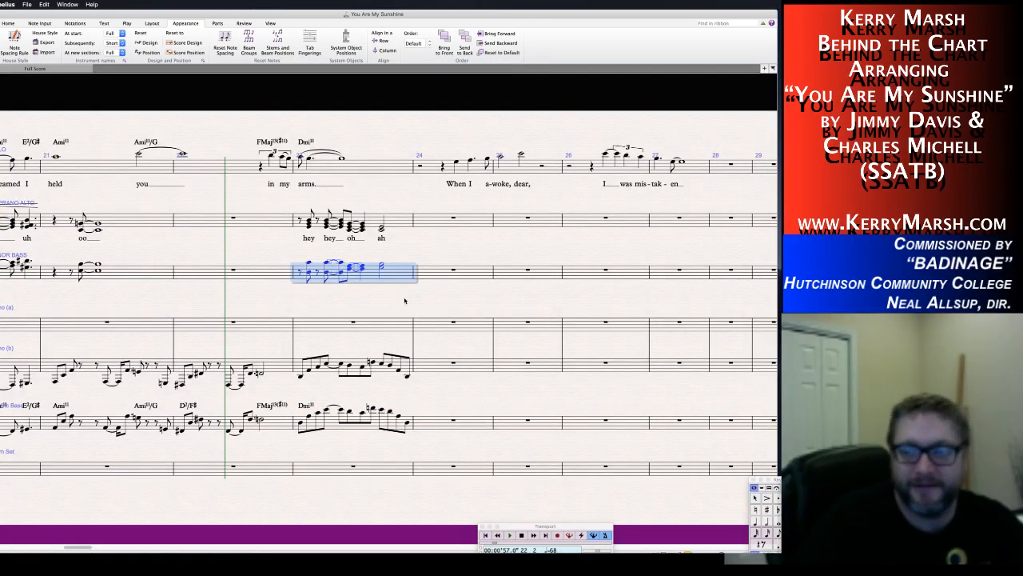
{"action": "key", "text": "Escape"}
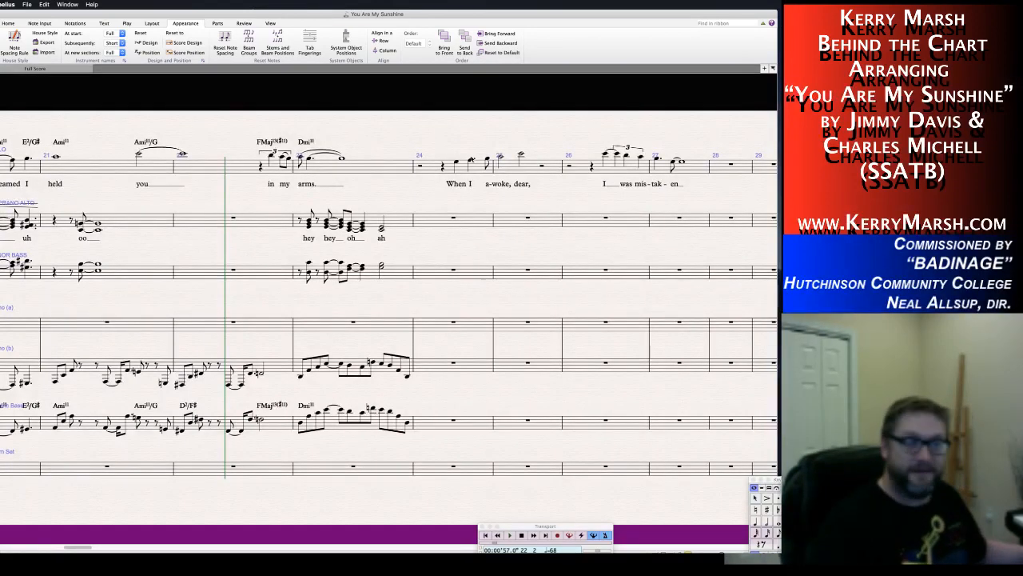
Play back the arrangement from bar 20 through the end of bar 23.
{"action": "left_click", "coordinate": [471, 160]}
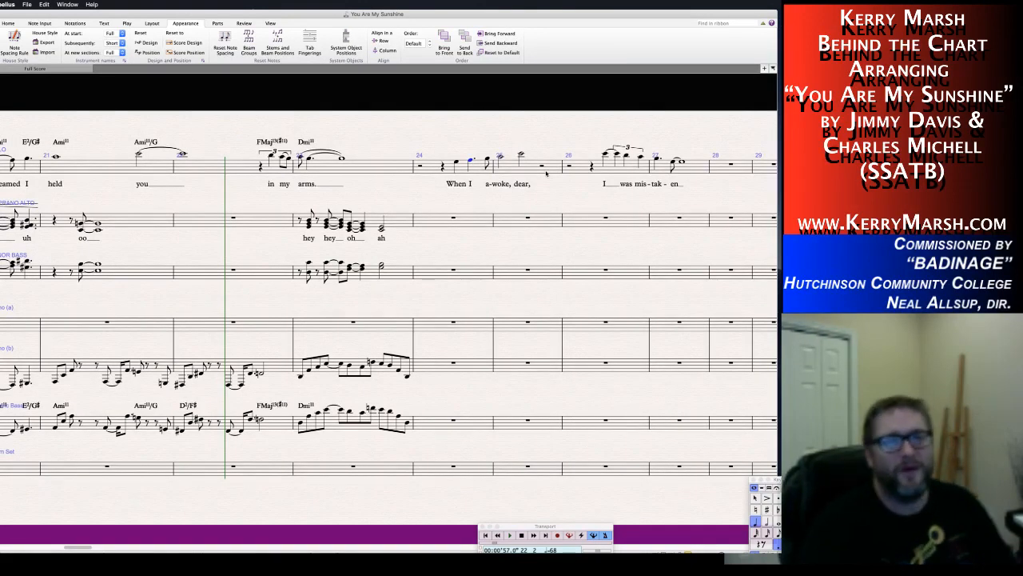
{"action": "key", "text": "Escape"}
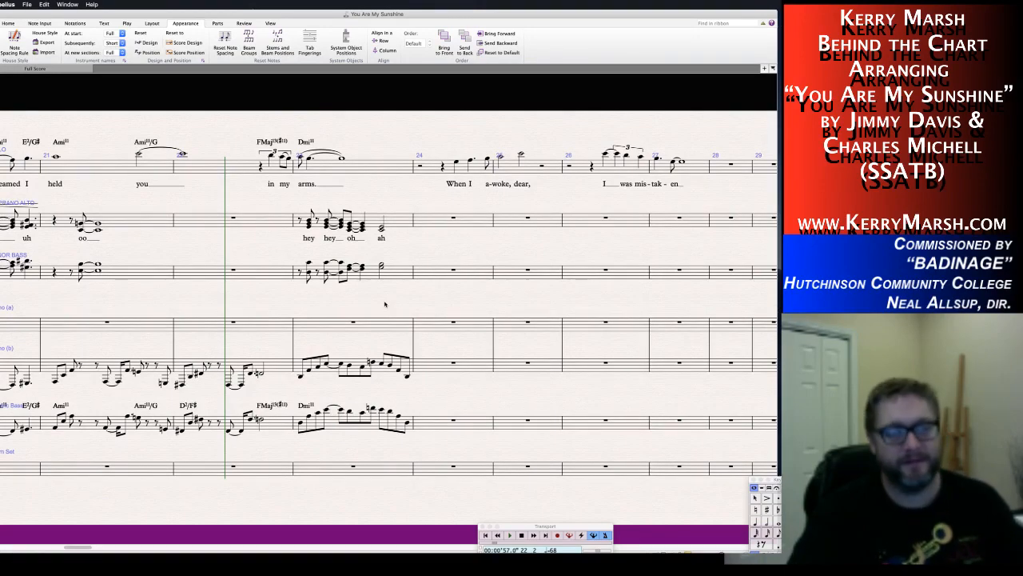
{"action": "left_click_drag", "start_coordinate": [33, 333], "coordinate": [310, 325]}
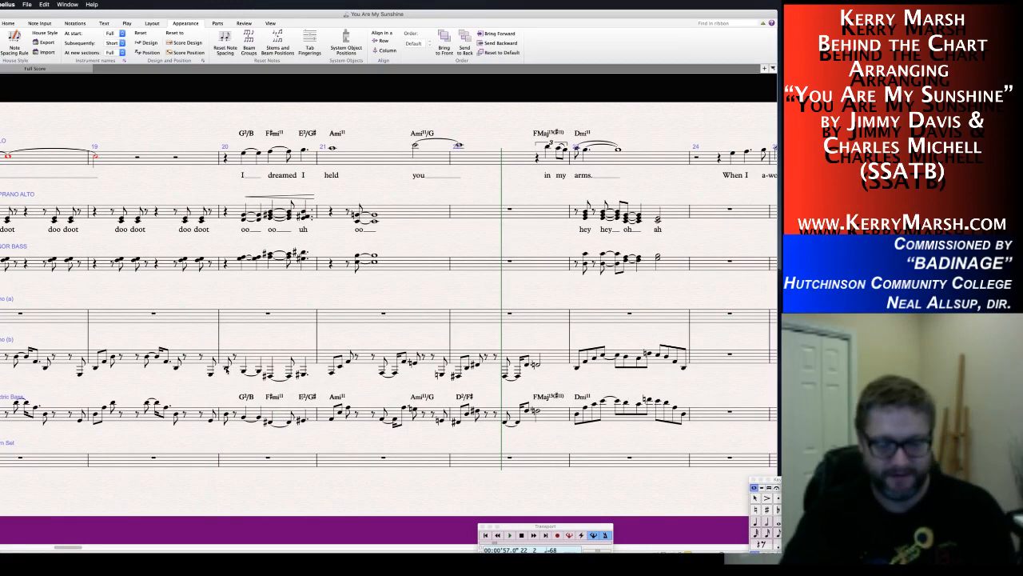
{"action": "left_click", "coordinate": [227, 368]}
{"action": "key", "text": "p"}
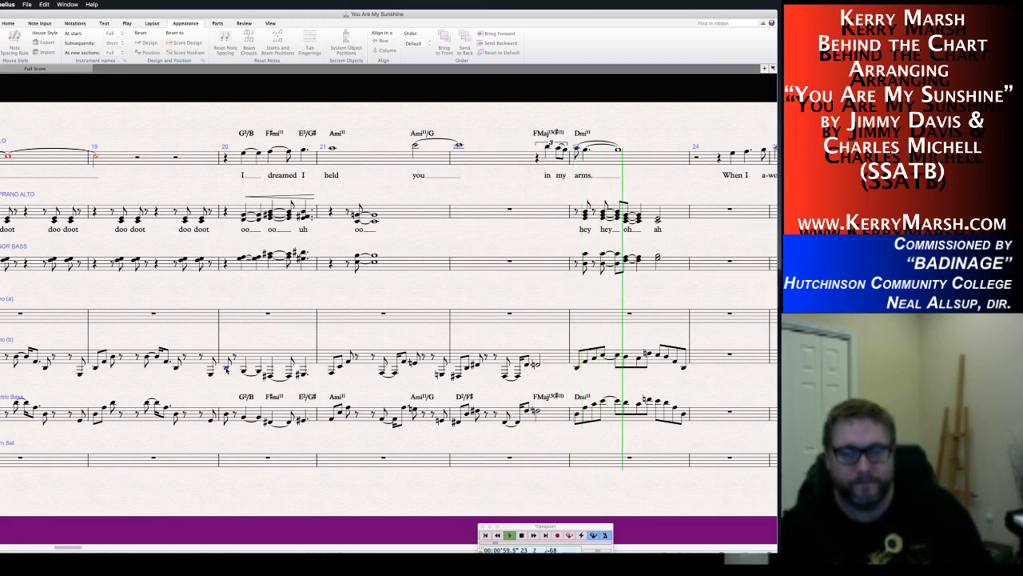
{"action": "key", "text": "space"}
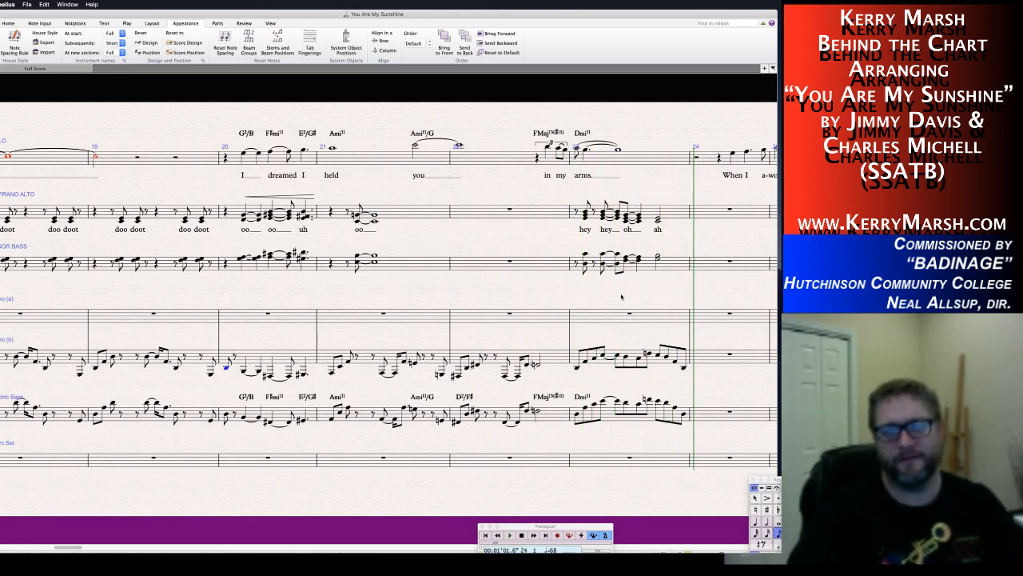
{"action": "scroll", "coordinate": [607, 302], "scroll_direction": "right", "scroll_amount": 3}
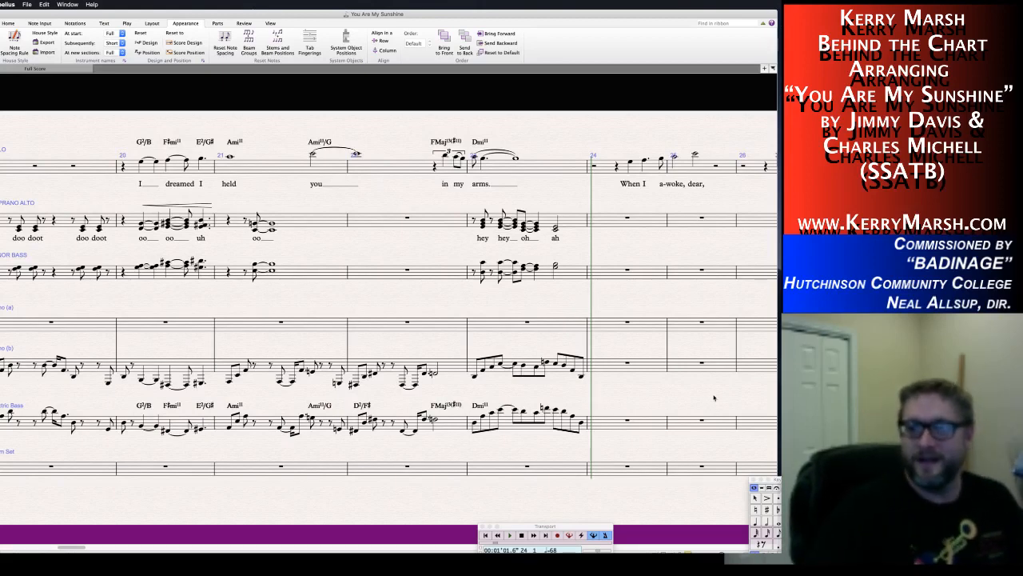
{"action": "key", "text": "super+Tab"}
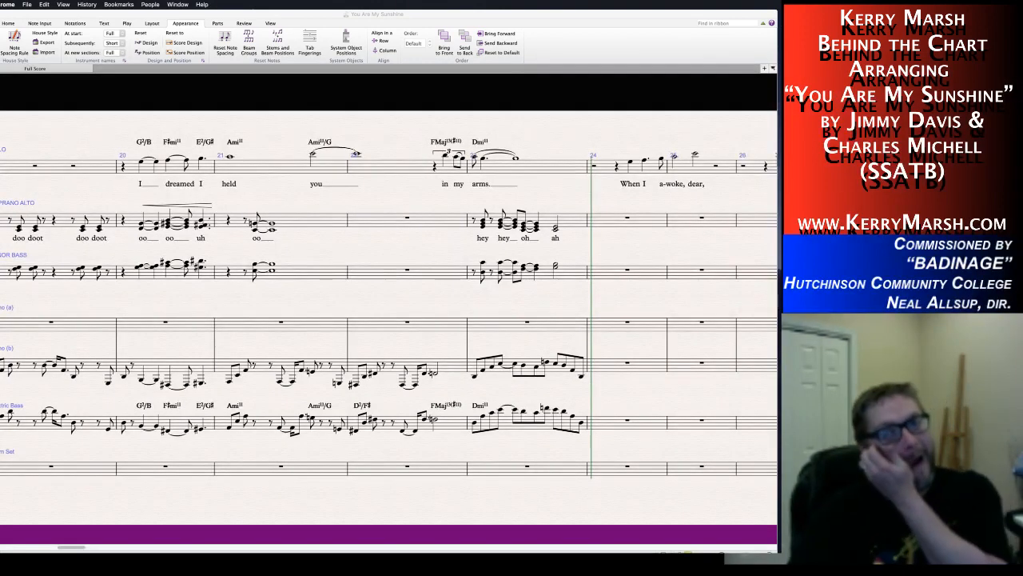
{"action": "key", "text": "super+Tab"}
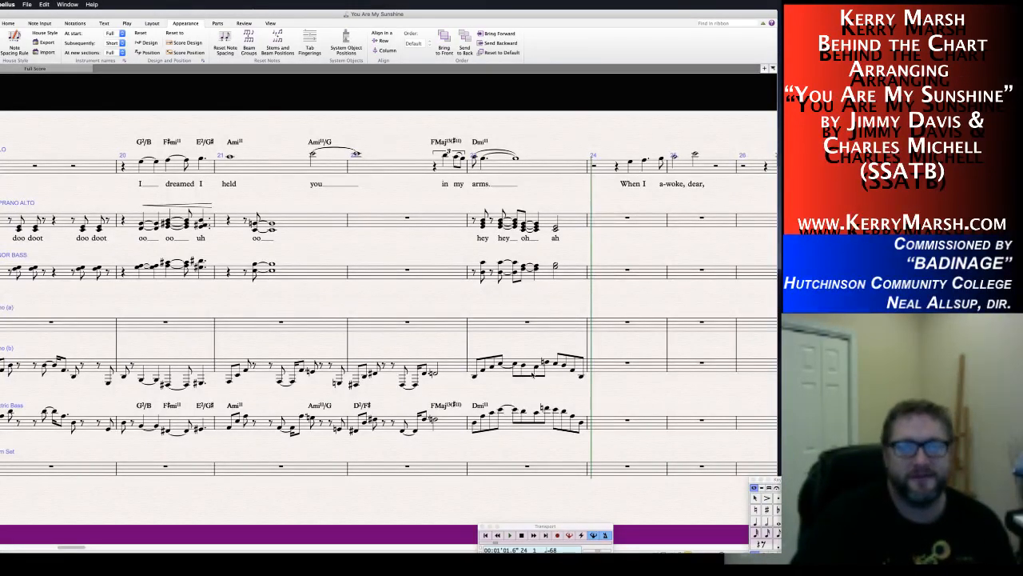
Copy the piano left-hand and electric bass figure from bar 6, with its Fmi11 chord symbol, into bar 24.
{"action": "key", "text": "super+Home"}
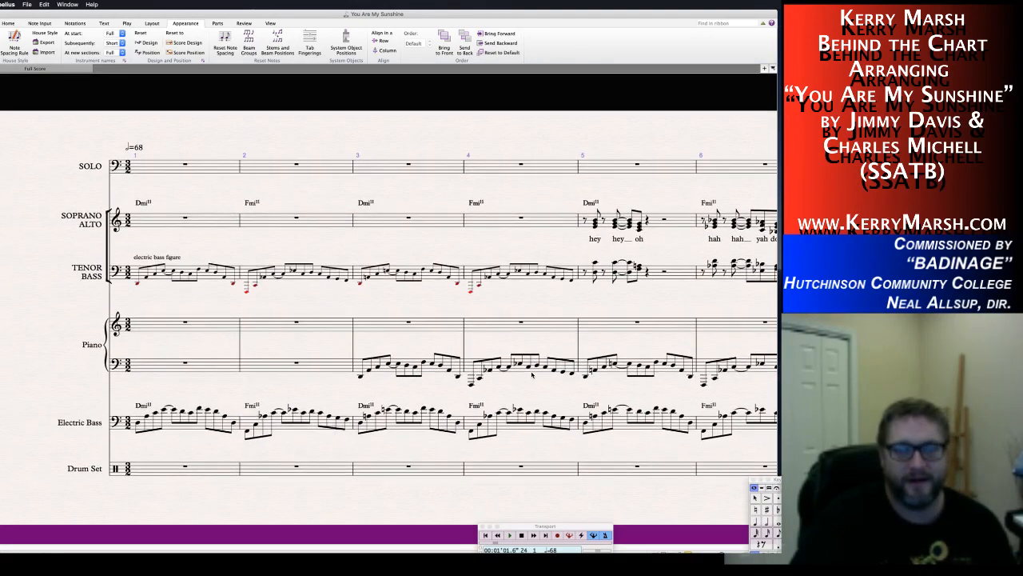
{"action": "scroll", "coordinate": [532, 374], "scroll_direction": "right", "scroll_amount": 5}
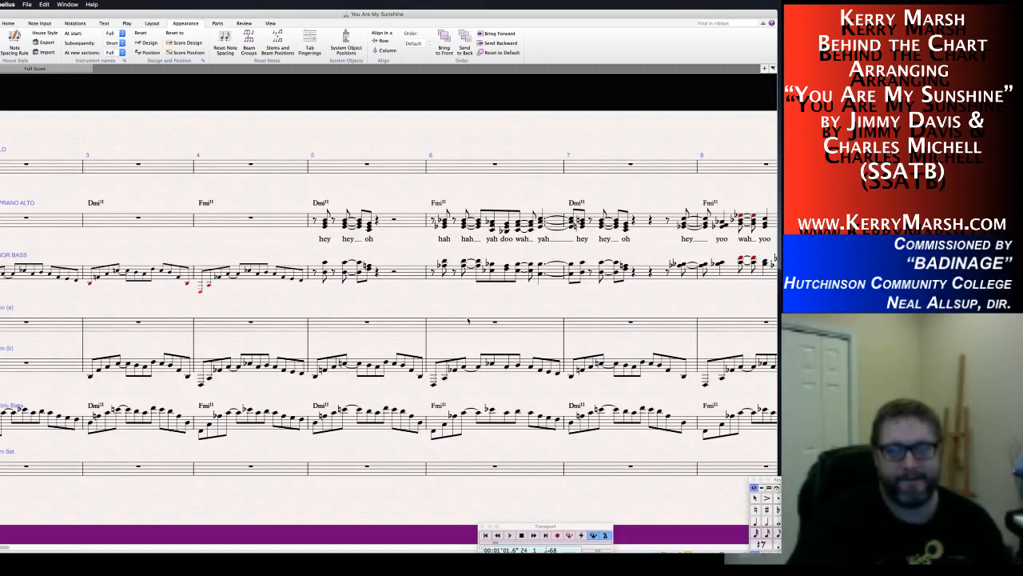
{"action": "scroll", "coordinate": [468, 321], "scroll_direction": "right", "scroll_amount": 3}
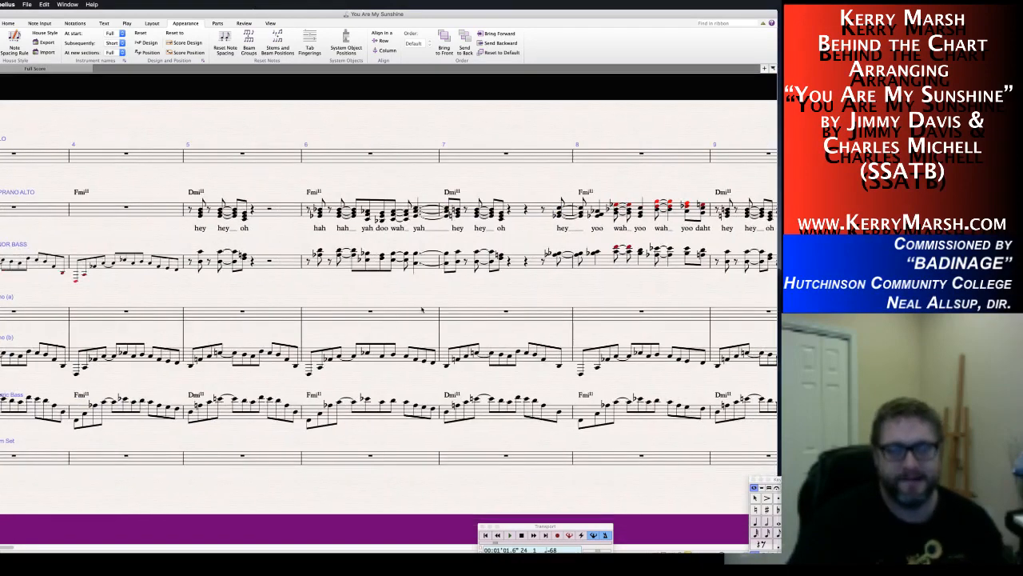
{"action": "scroll", "coordinate": [421, 309], "scroll_direction": "left", "scroll_amount": 1}
{"action": "left_click", "coordinate": [367, 355]}
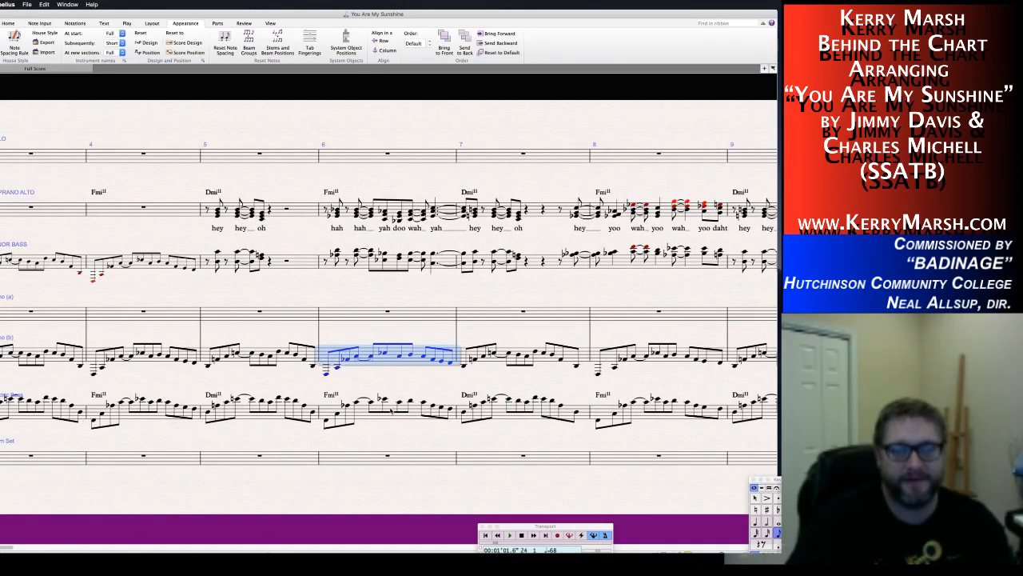
{"action": "left_click", "coordinate": [391, 412], "text": "shift"}
{"action": "scroll", "coordinate": [449, 382], "scroll_direction": "right", "scroll_amount": 20}
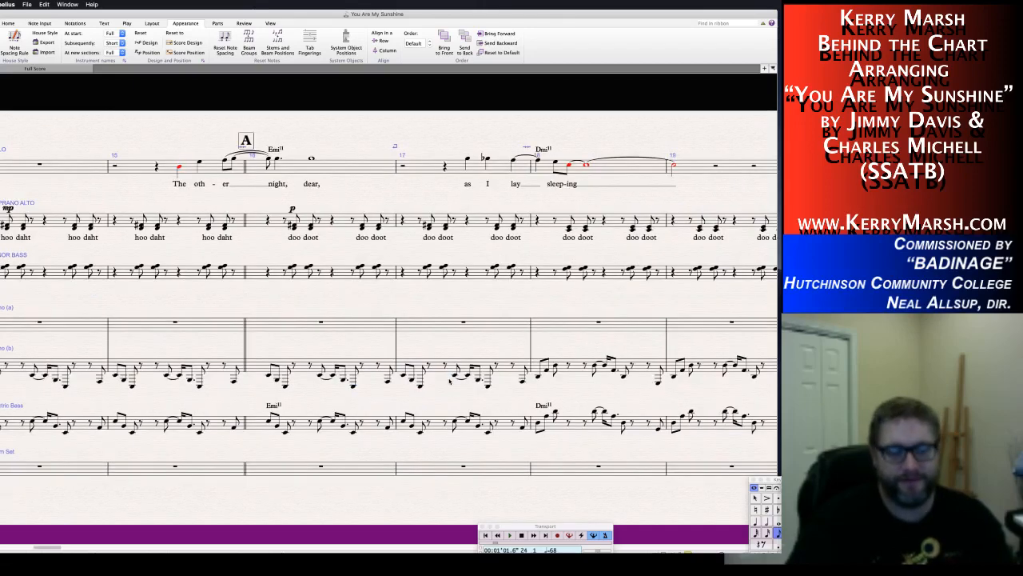
{"action": "scroll", "coordinate": [449, 381], "scroll_direction": "right", "scroll_amount": 20}
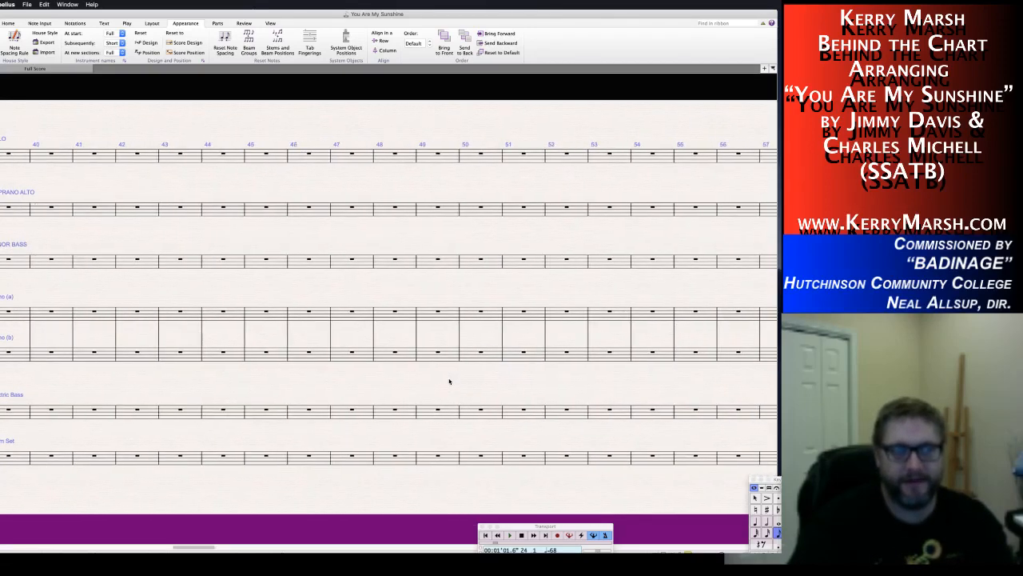
{"action": "scroll", "coordinate": [449, 381], "scroll_direction": "left", "scroll_amount": 20}
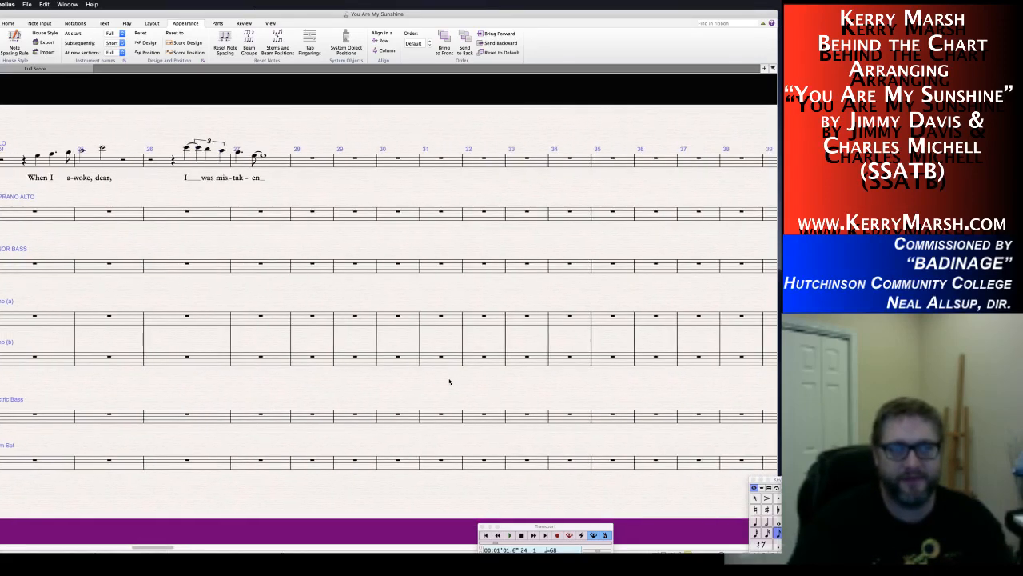
{"action": "scroll", "coordinate": [449, 381], "scroll_direction": "left", "scroll_amount": 15}
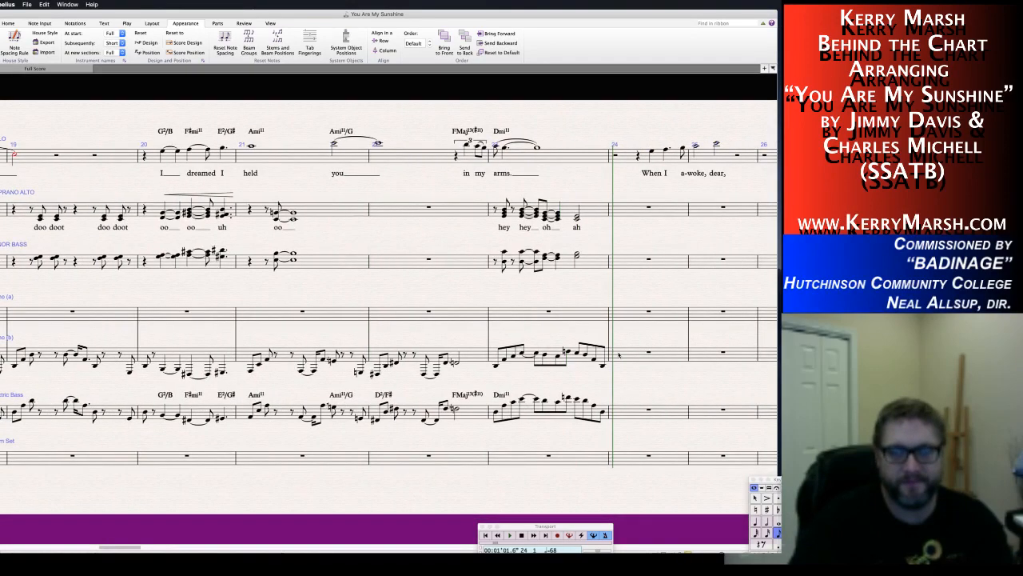
{"action": "left_click", "coordinate": [617, 355], "text": "alt"}
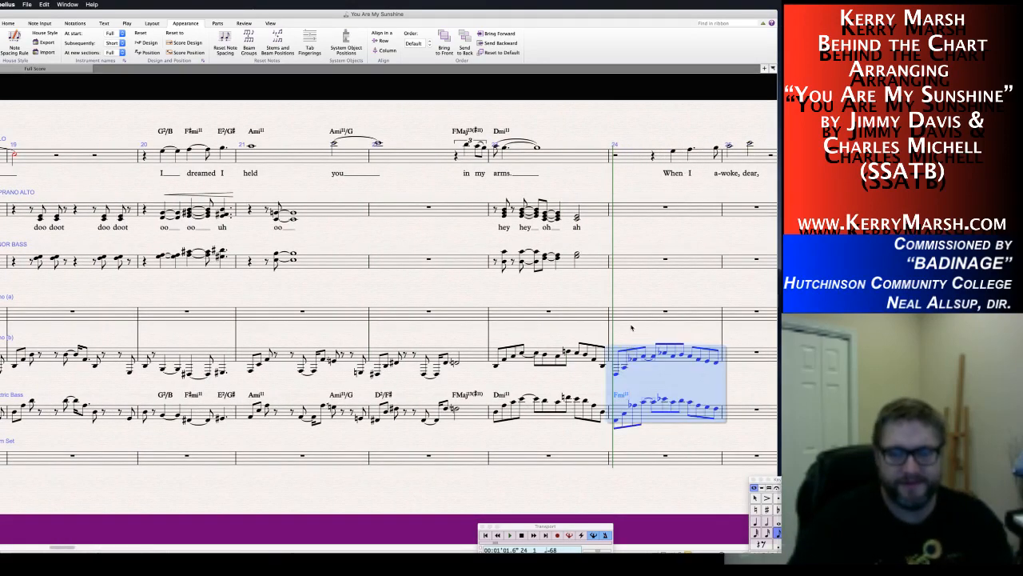
{"action": "key", "text": "Escape"}
Rewrite the second half of the electric bass figure in bar 24 so its last note ties into a half note.
{"action": "scroll", "coordinate": [622, 328], "scroll_direction": "right", "scroll_amount": 5}
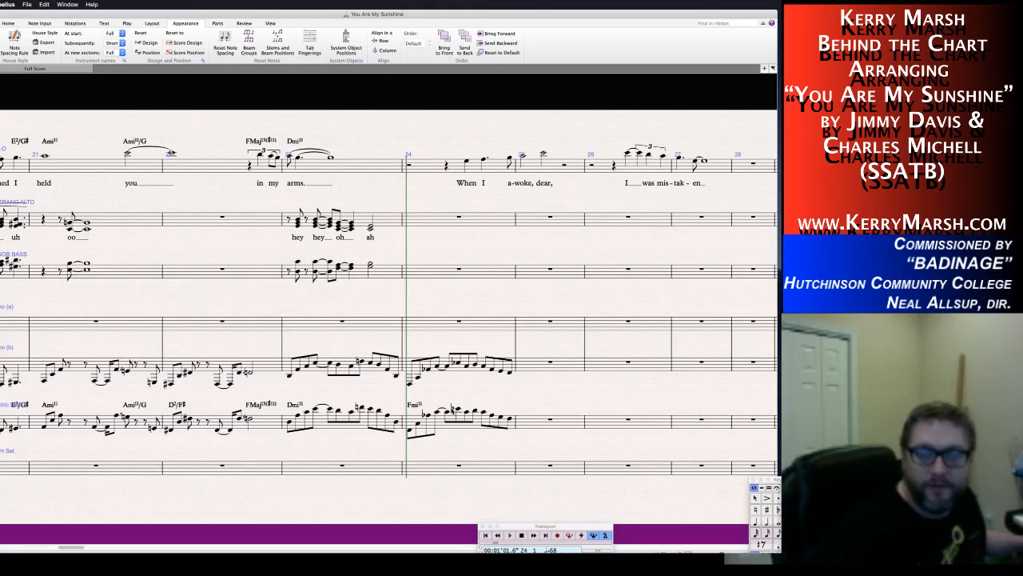
{"action": "left_click", "coordinate": [457, 409]}
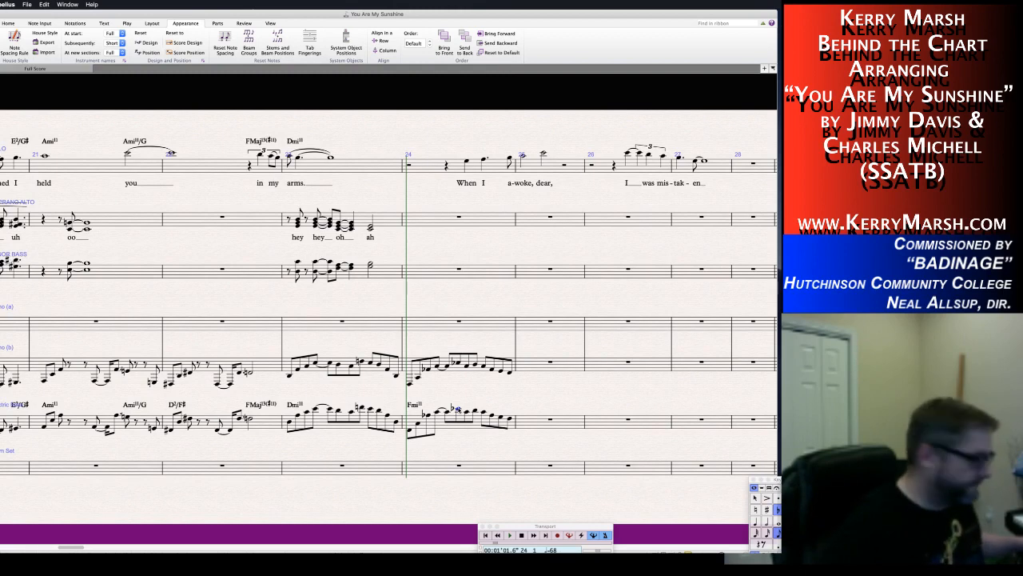
{"action": "key", "text": "c"}
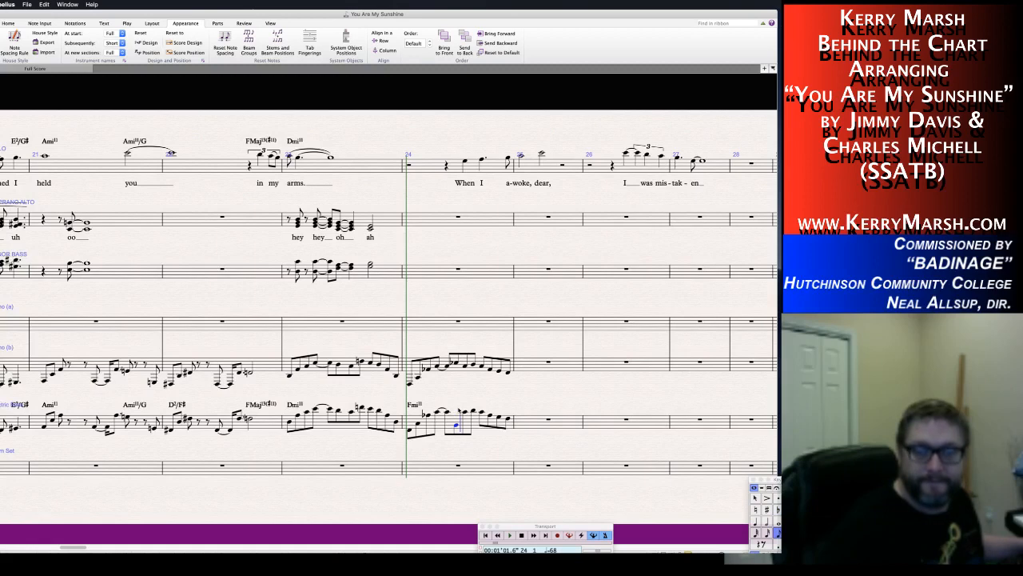
{"action": "key", "text": "Left"}
{"action": "key", "text": "super+Up"}
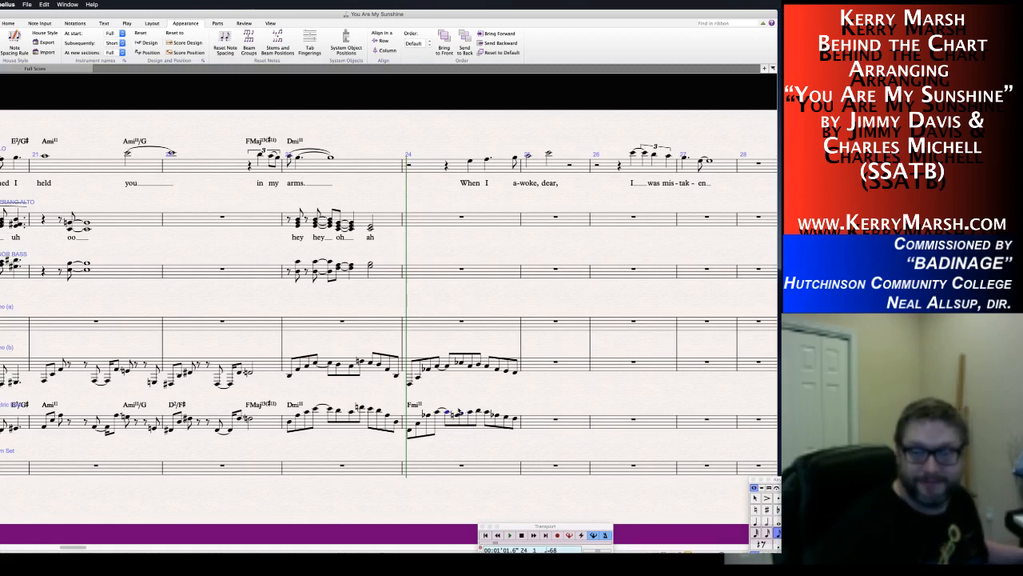
{"action": "key", "text": "KP_9"}
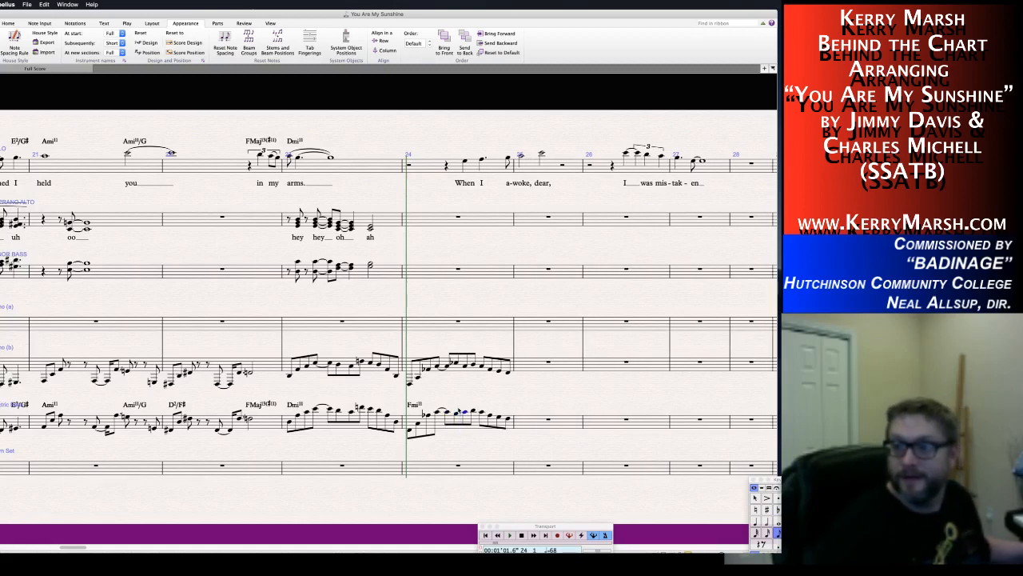
{"action": "key", "text": "b"}
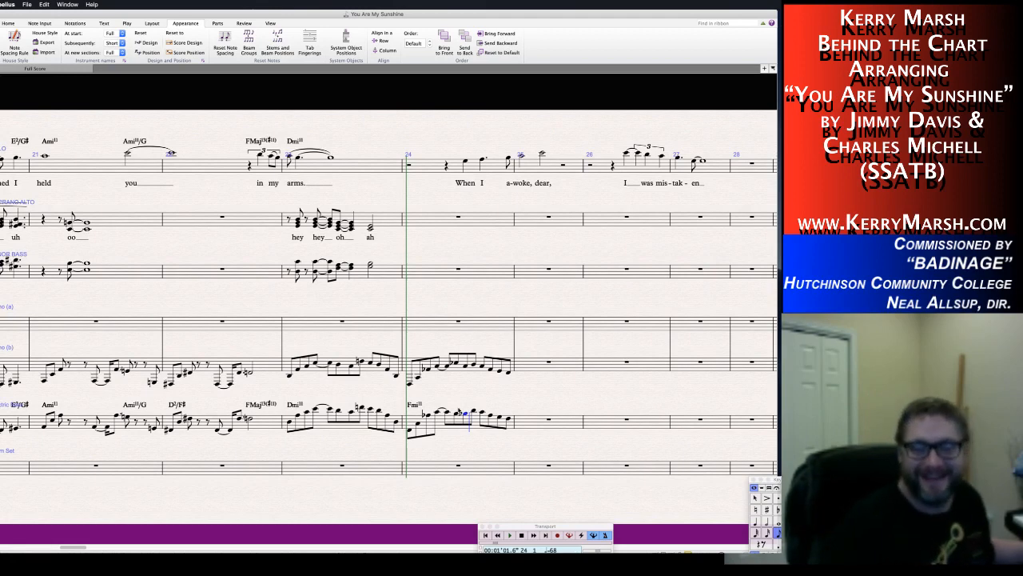
{"action": "key", "text": "Escape"}
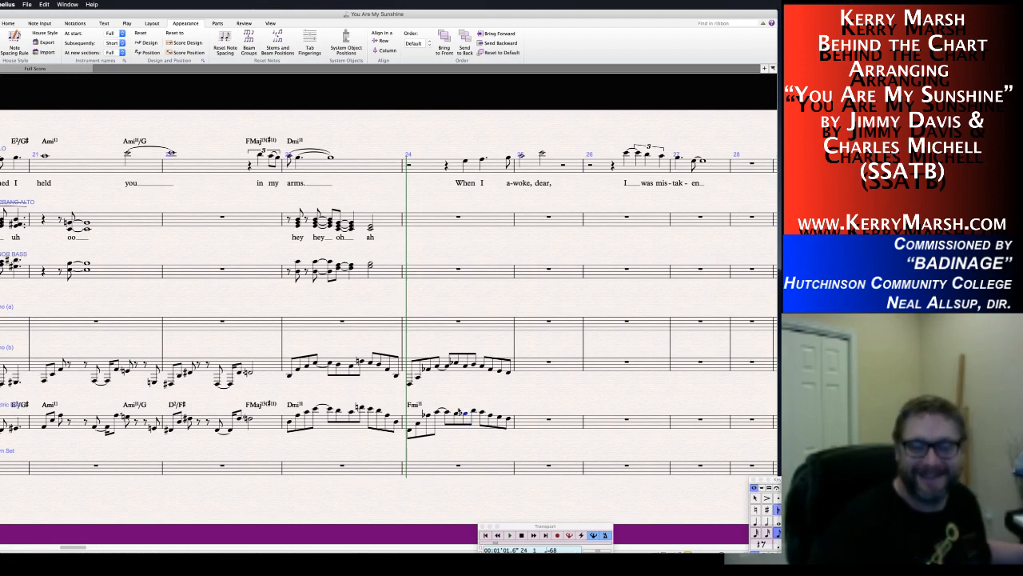
{"action": "key", "text": "n"}
{"action": "key", "text": "5"}
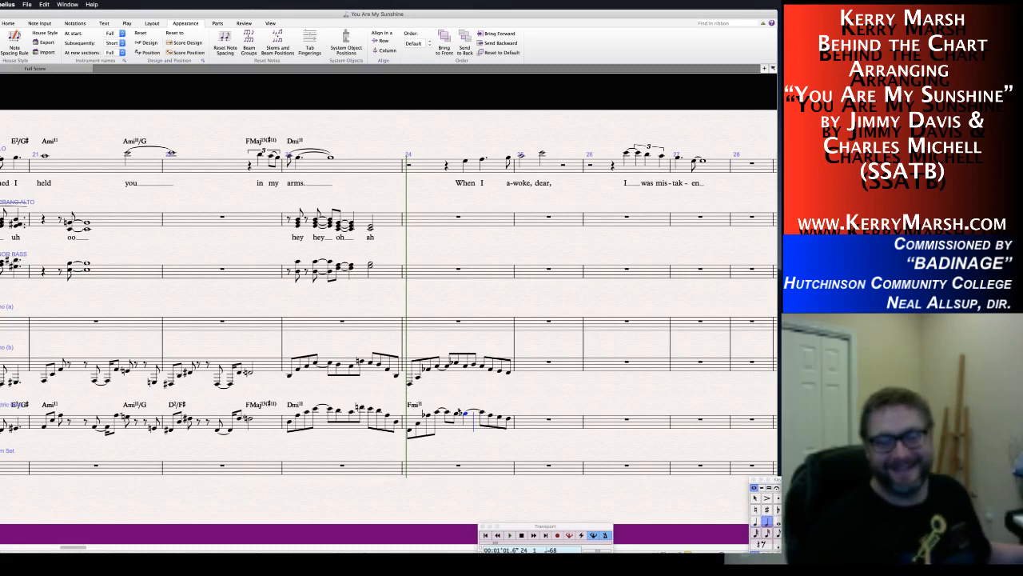
{"action": "key", "text": "b"}
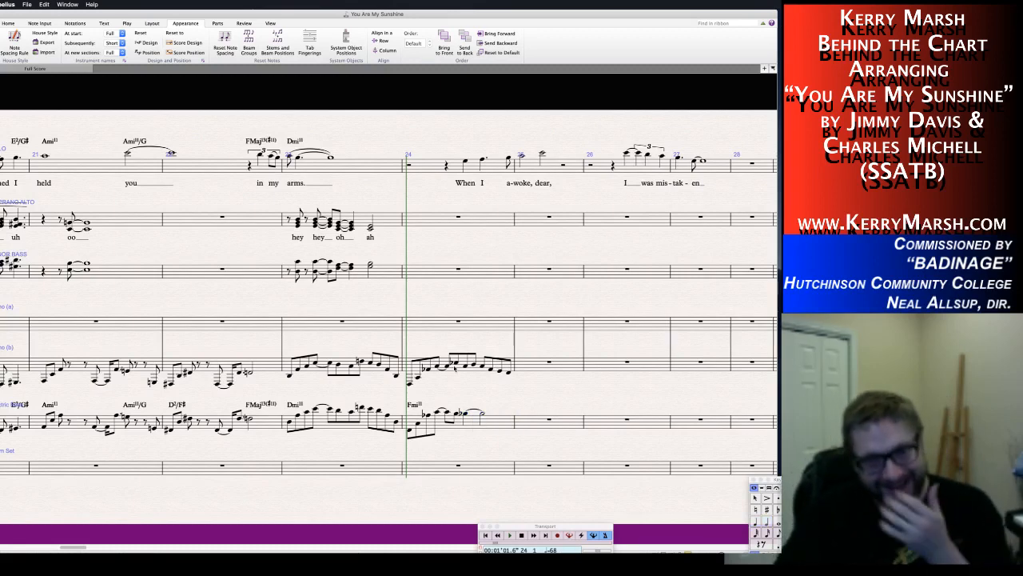
Rewrite the piano left hand in the second half of bar 24 to match the bass, ending tied into a half note.
{"action": "left_click", "coordinate": [455, 363]}
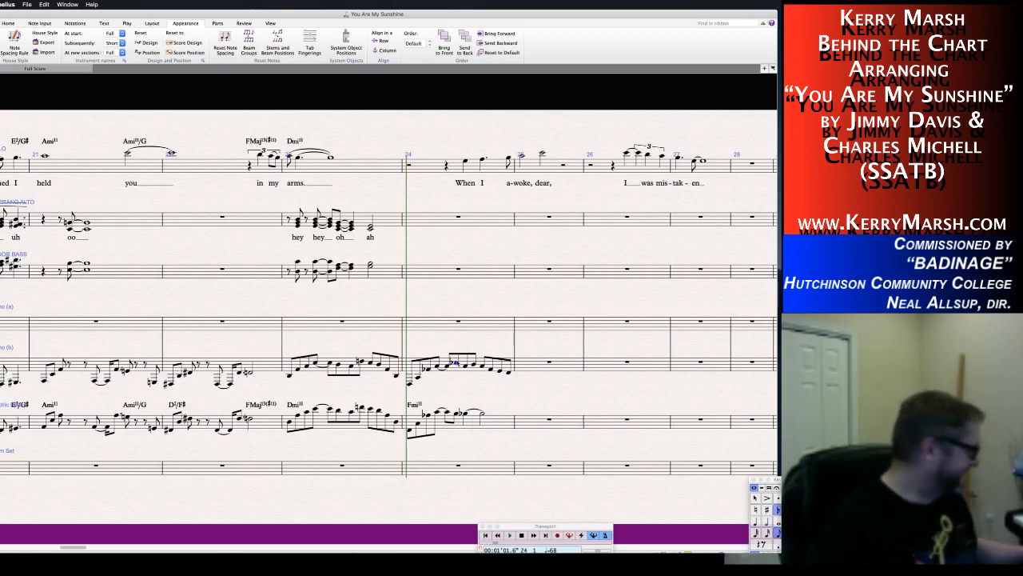
{"action": "key", "text": "a"}
{"action": "key", "text": "Left"}
{"action": "key", "text": "super+Down"}
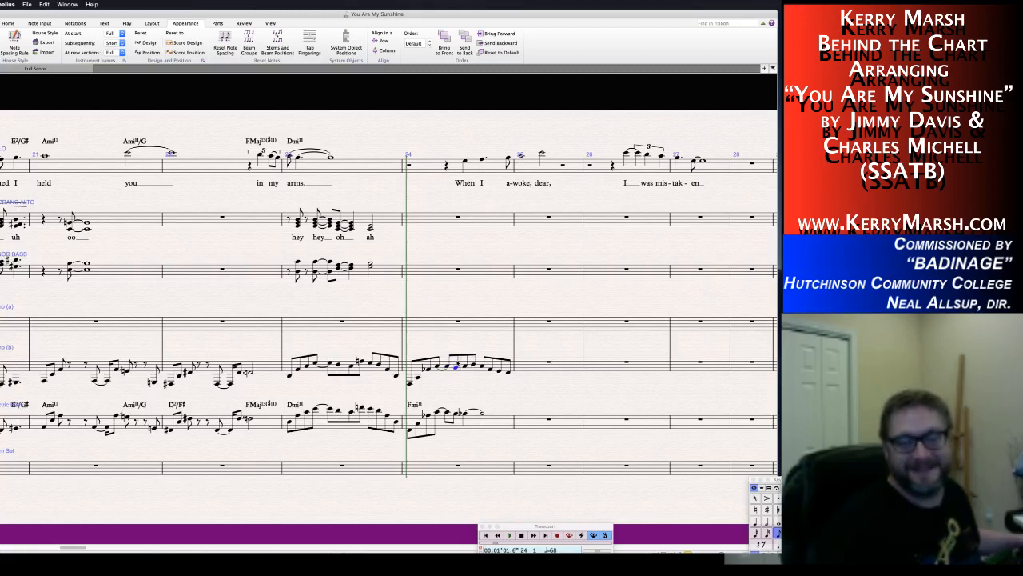
{"action": "key", "text": "Right"}
{"action": "key", "text": "6"}
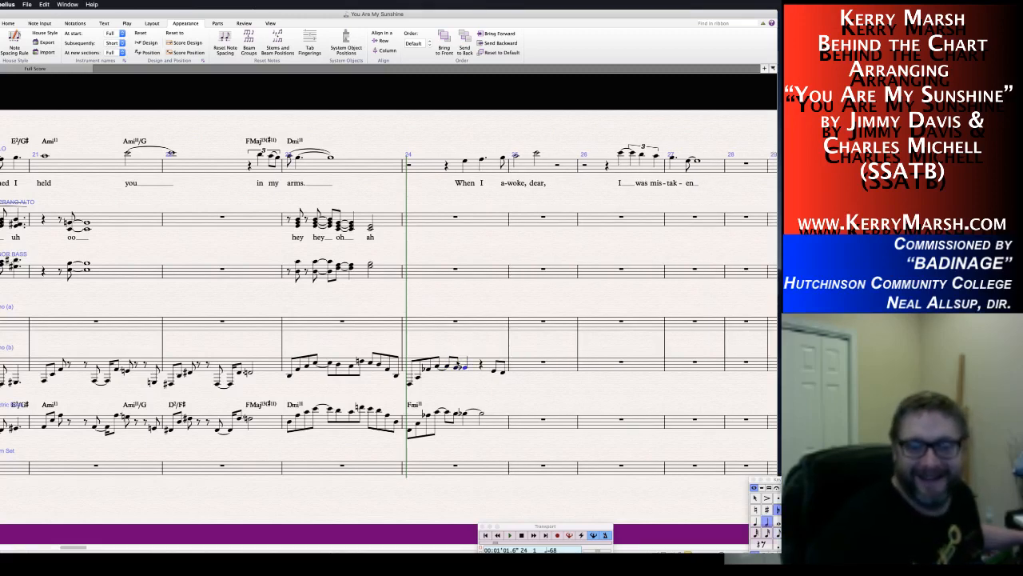
{"action": "key", "text": "n"}
{"action": "key", "text": "5"}
{"action": "key", "text": "b"}
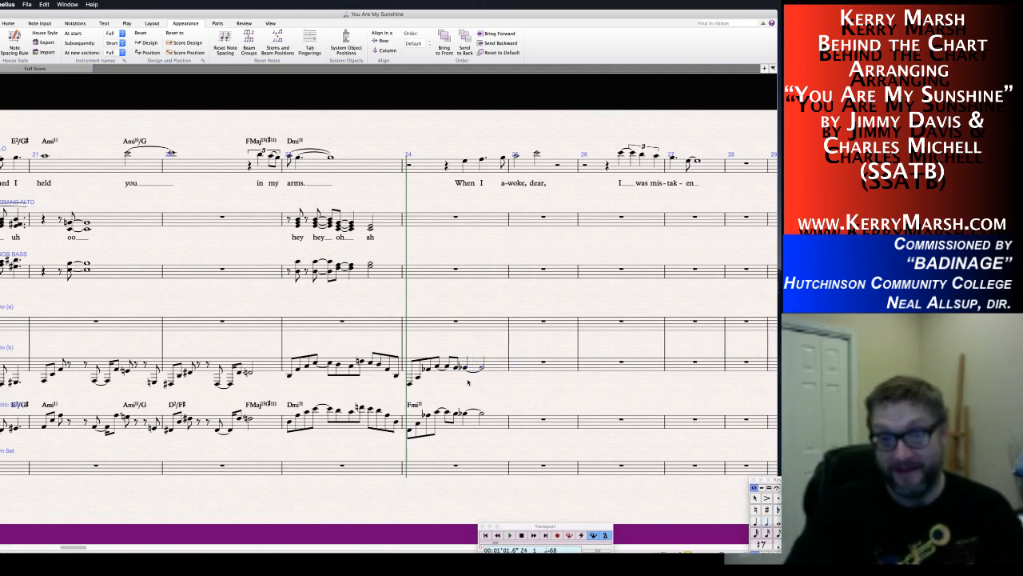
Copy the Fmi11 chord symbol from the electric bass in bar 24 to above the solo staff.
{"action": "left_click", "coordinate": [490, 422]}
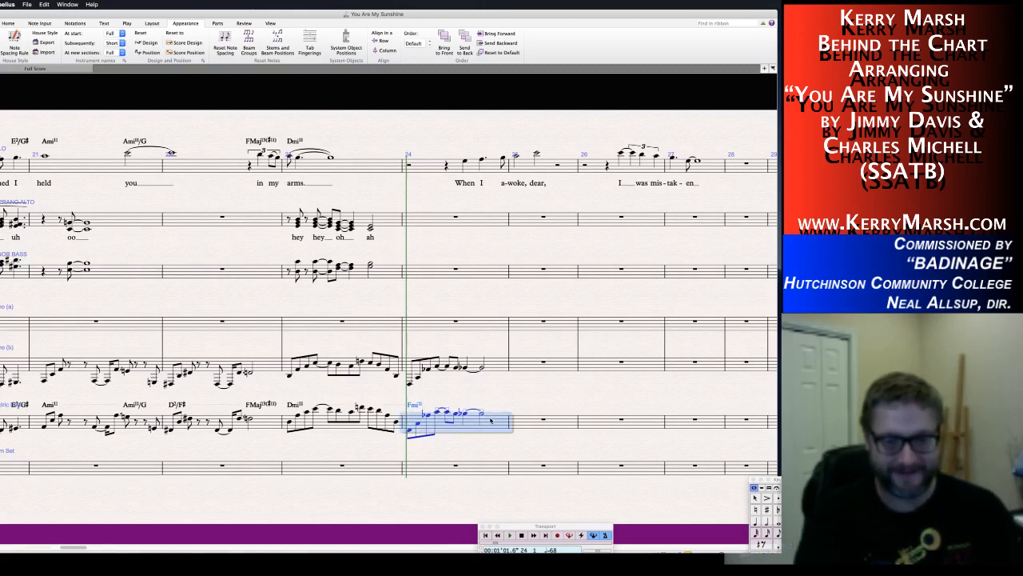
{"action": "key", "text": "Escape"}
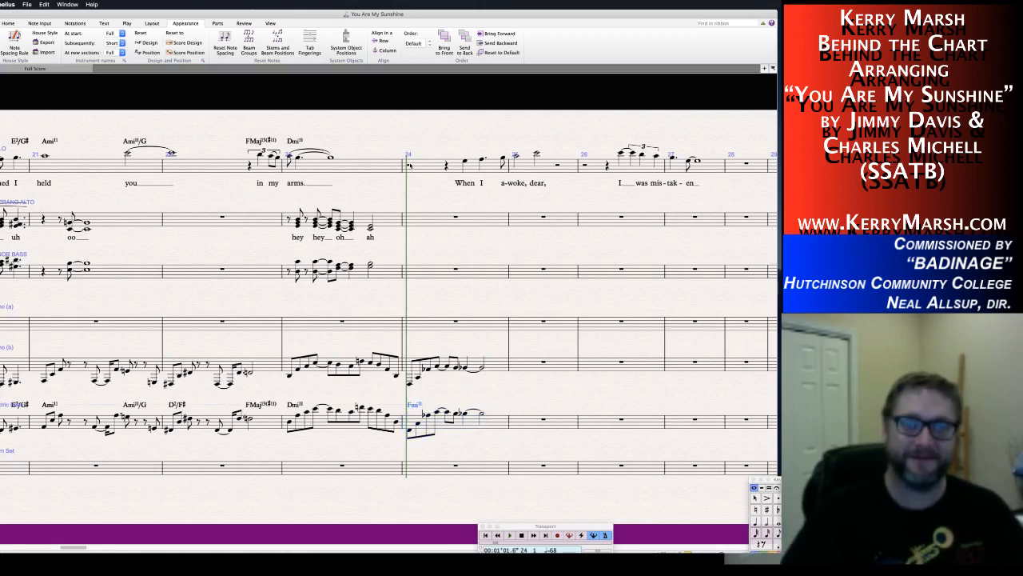
{"action": "left_click", "coordinate": [413, 165], "text": "alt"}
{"action": "key", "text": "super+z"}
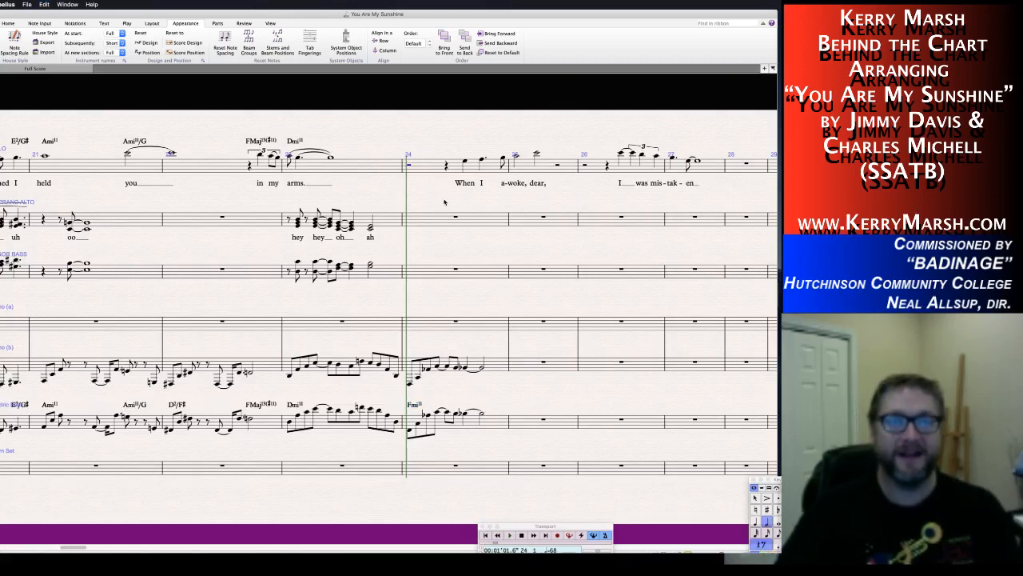
{"action": "key", "text": "super+y"}
{"action": "left_click", "coordinate": [427, 198]}
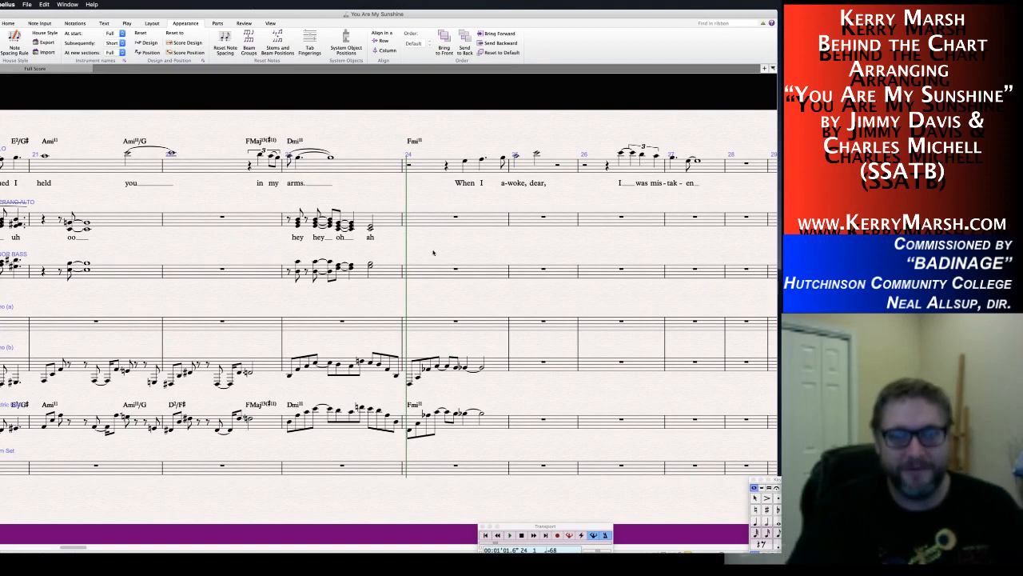
{"action": "left_click", "coordinate": [464, 413]}
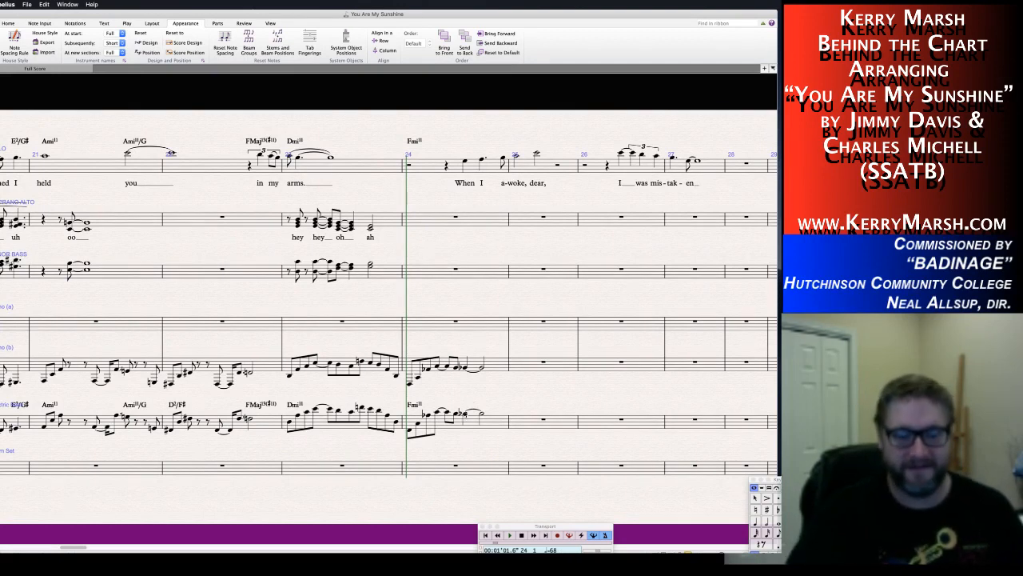
Add a Bb13(#11) chord symbol above the electric bass in the second half of bar 24.
{"action": "key", "text": "ctrl+k"}
{"action": "type", "text": "Bb13"}
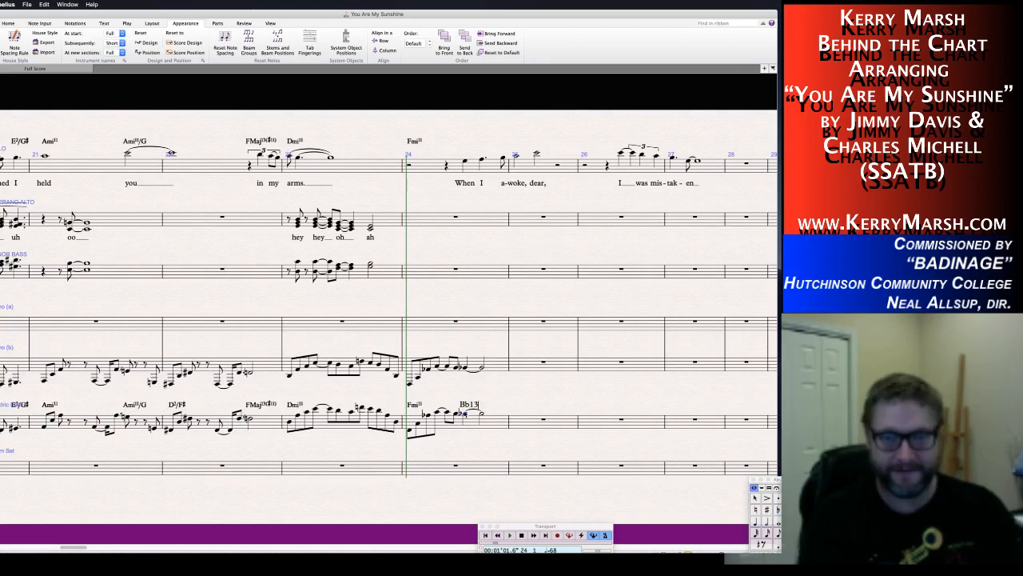
{"action": "type", "text": "(#11)"}
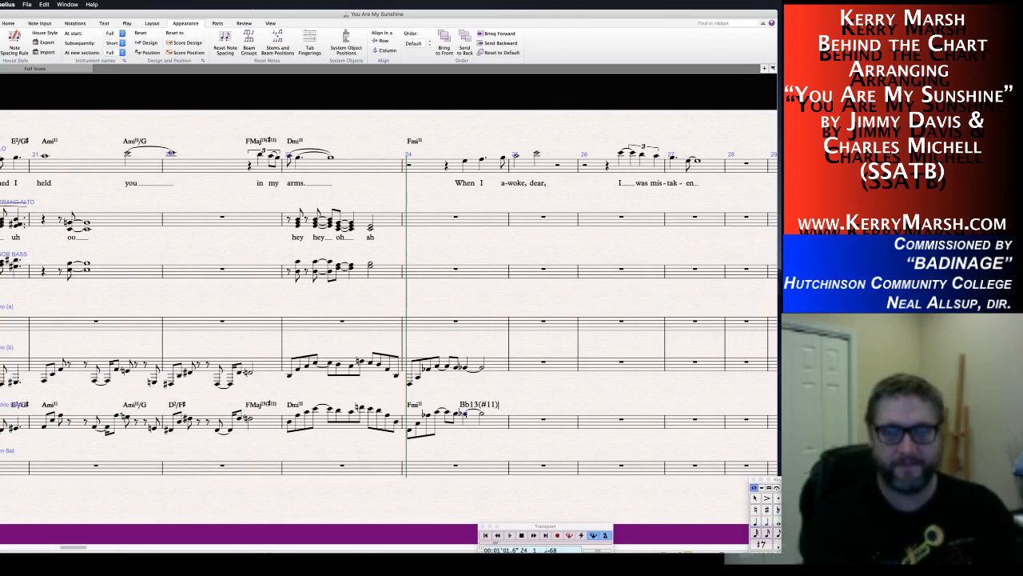
{"action": "key", "text": "Escape"}
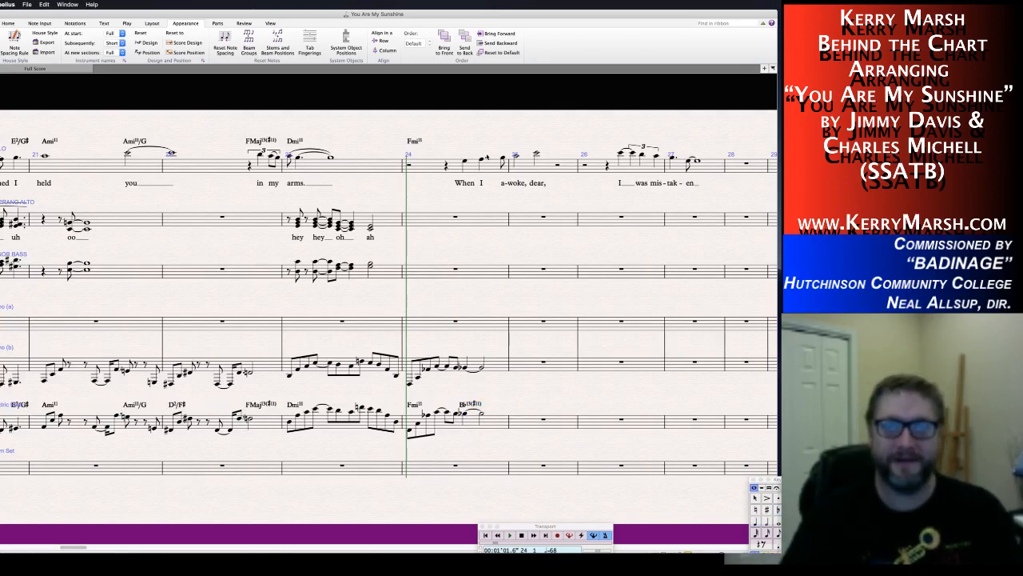
Rewrite the solo notes leading into "a-woke" in bar 24, with flats on the notes for "I" and "a-".
{"action": "left_click", "coordinate": [482, 159]}
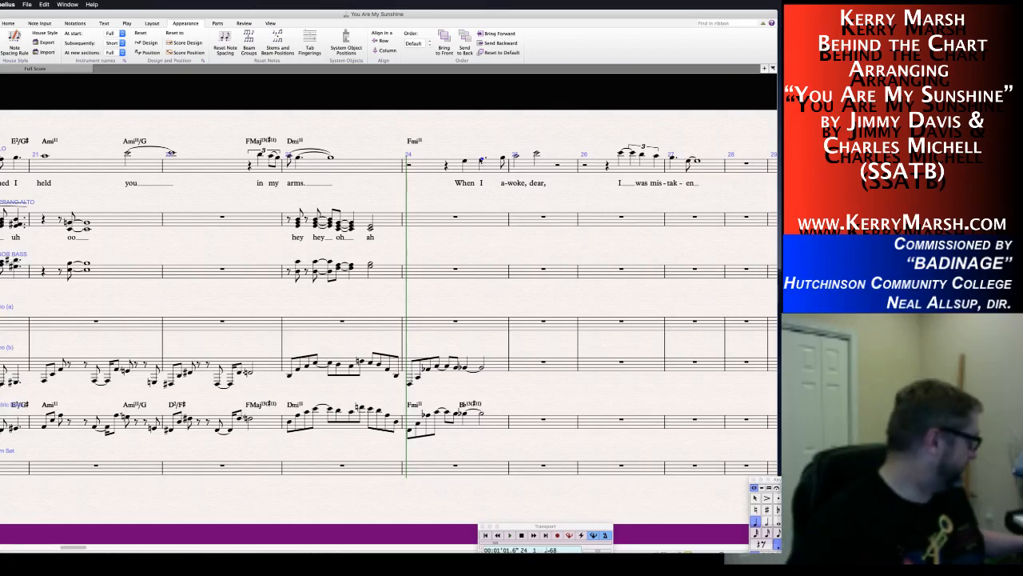
{"action": "key", "text": "Return"}
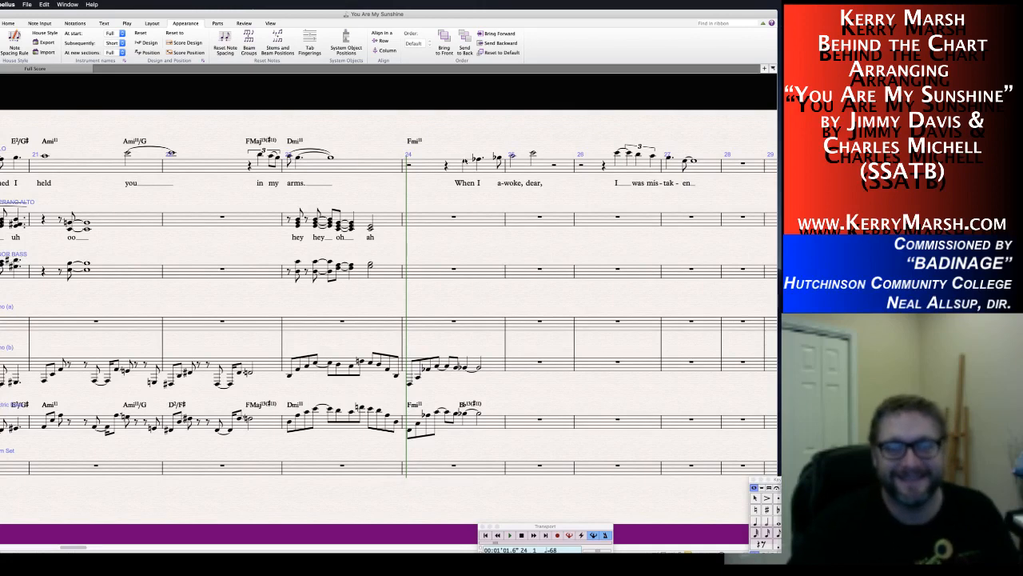
Add a Bb13(#11) chord symbol above the solo note on "When" in bar 24.
{"action": "left_click", "coordinate": [465, 163]}
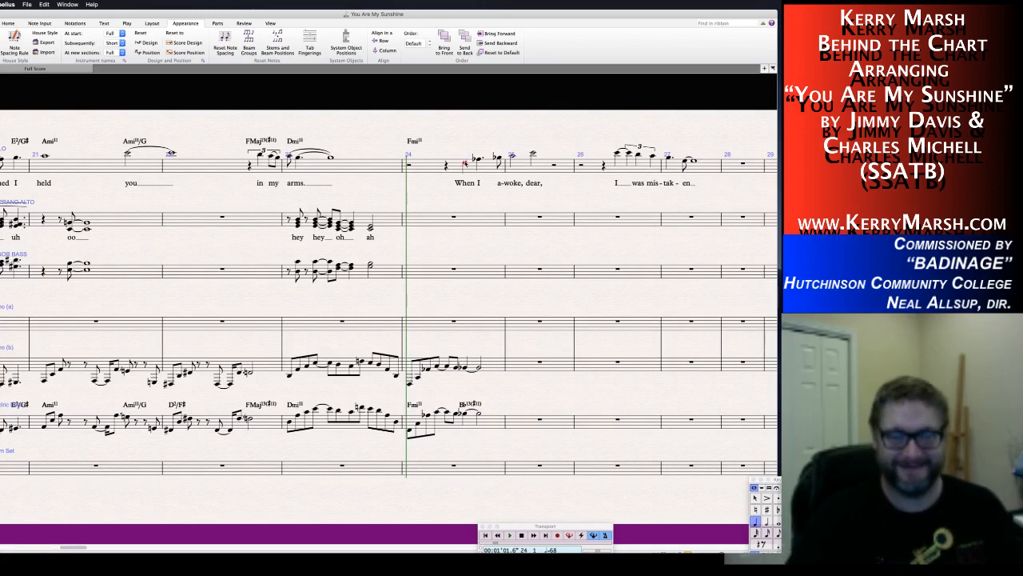
{"action": "key", "text": "super+z"}
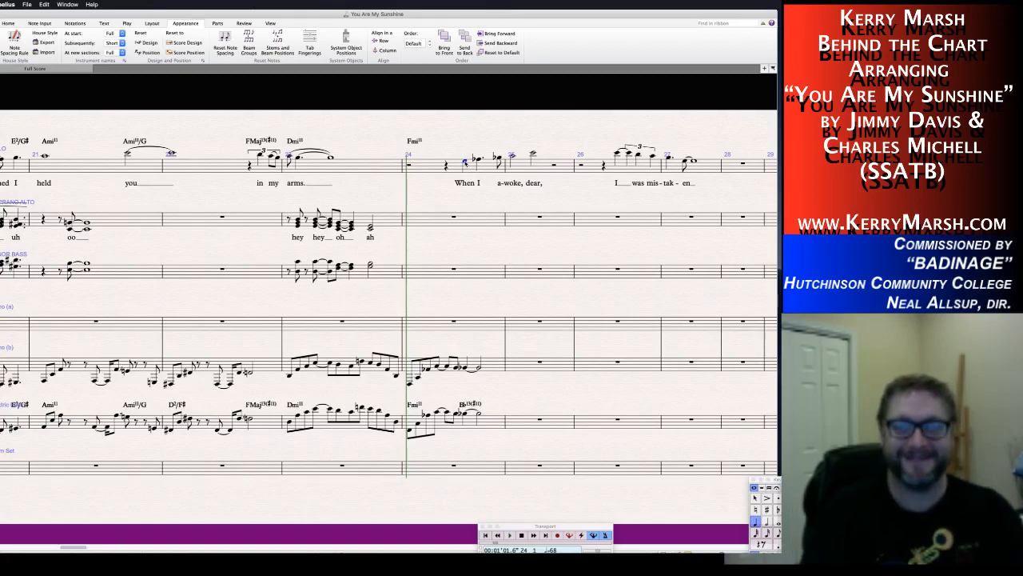
{"action": "key", "text": "super+k"}
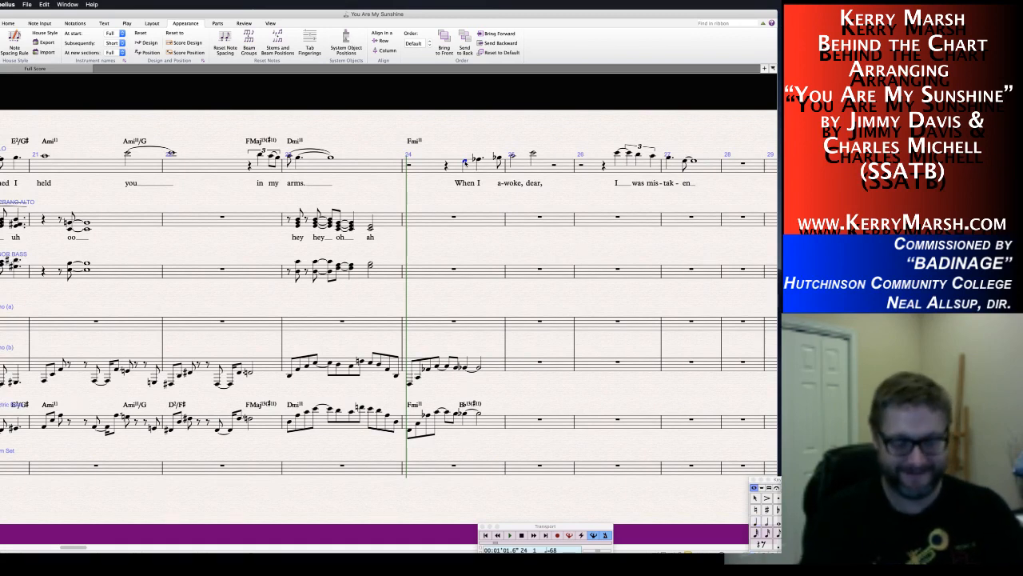
{"action": "type", "text": "Bb13(#11)"}
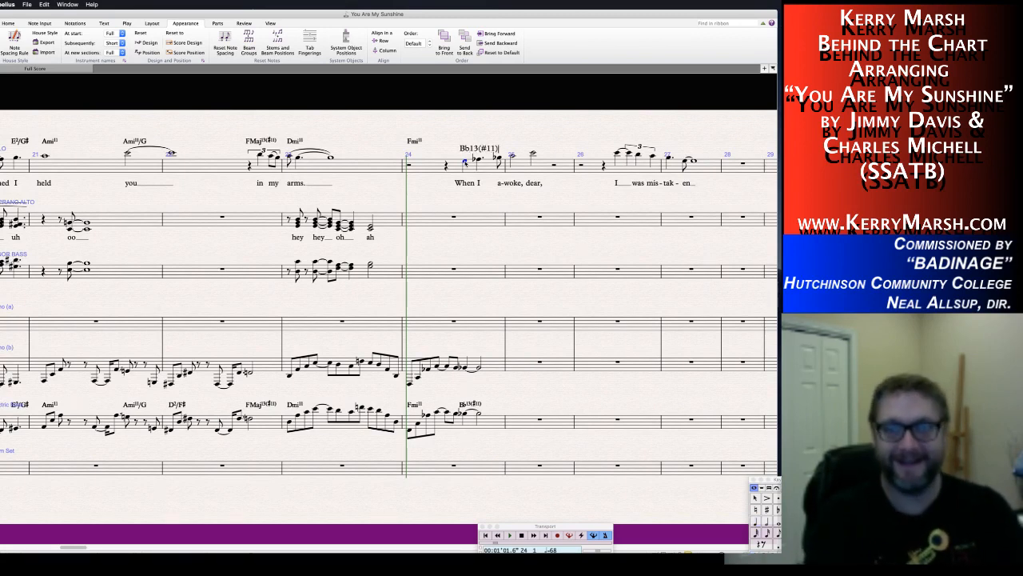
{"action": "key", "text": "Escape"}
{"action": "key", "text": "Escape"}
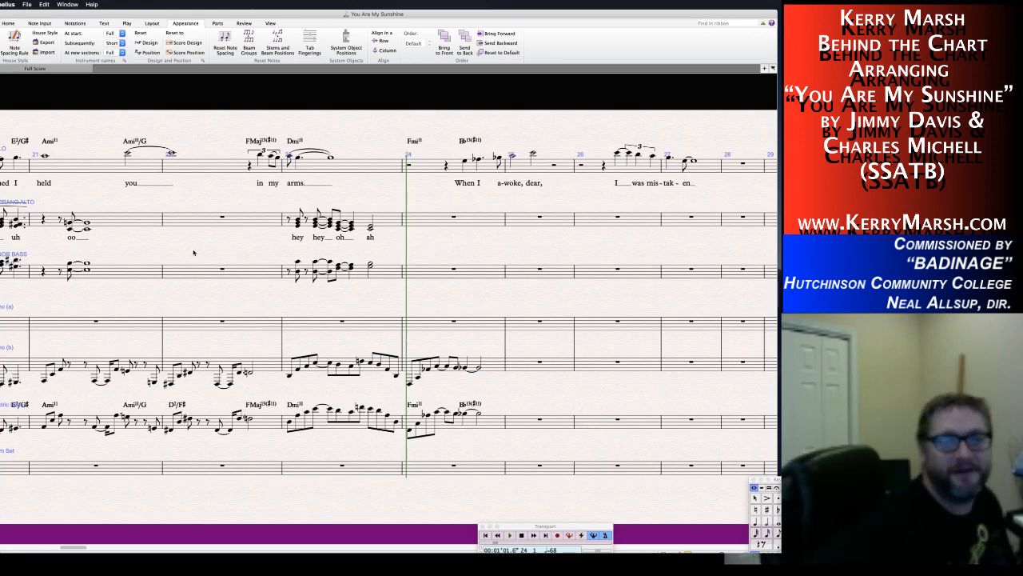
Write the tenor and bass backing in bar 22: quarter rest, eighth rest, eighth-note chord tied to a half note, then a half-note chord.
{"action": "left_click_drag", "start_coordinate": [193, 253], "coordinate": [247, 253]}
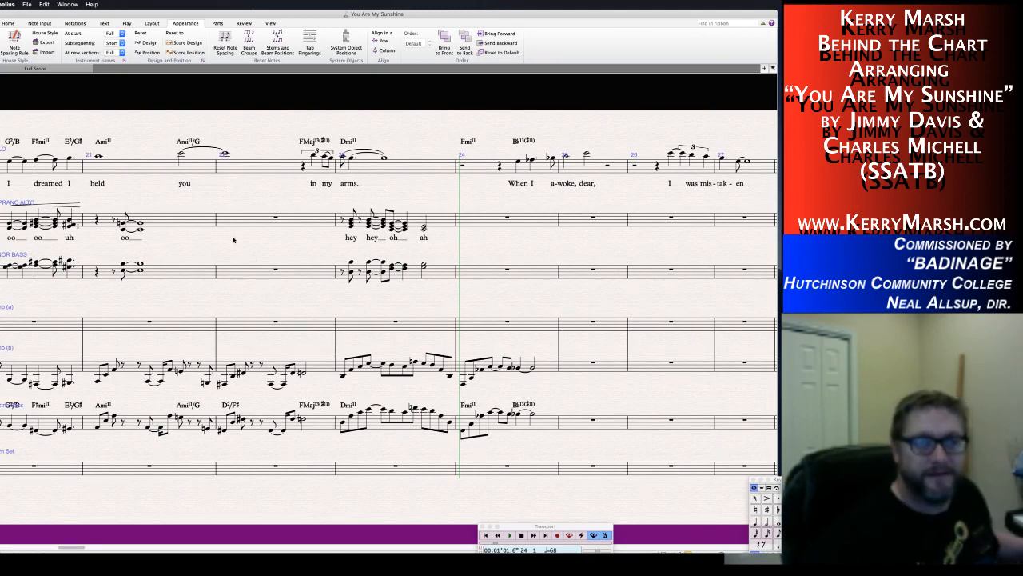
{"action": "left_click", "coordinate": [227, 272]}
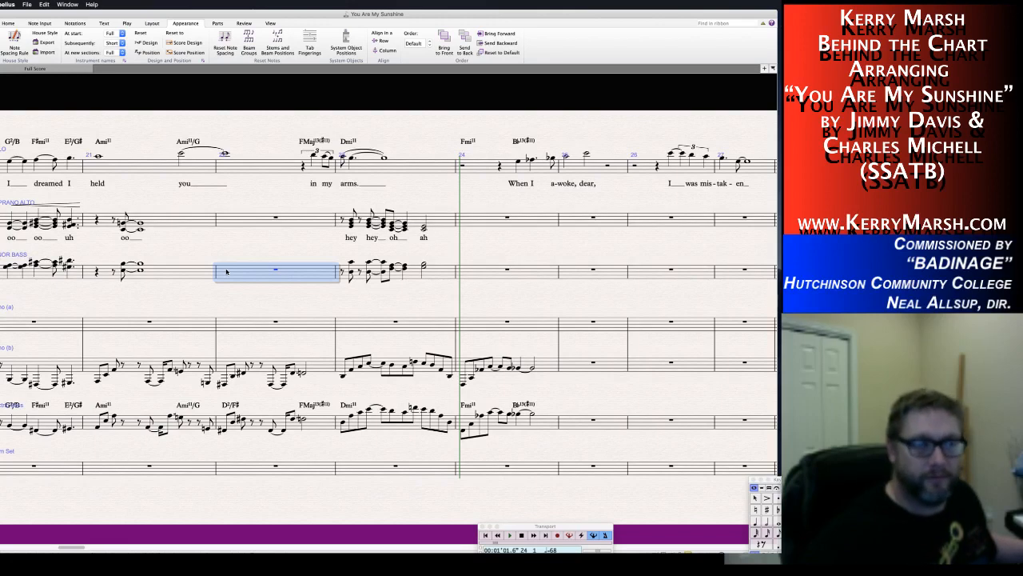
{"action": "key", "text": "4"}
{"action": "key", "text": "0"}
{"action": "key", "text": "3"}
{"action": "key", "text": "0"}
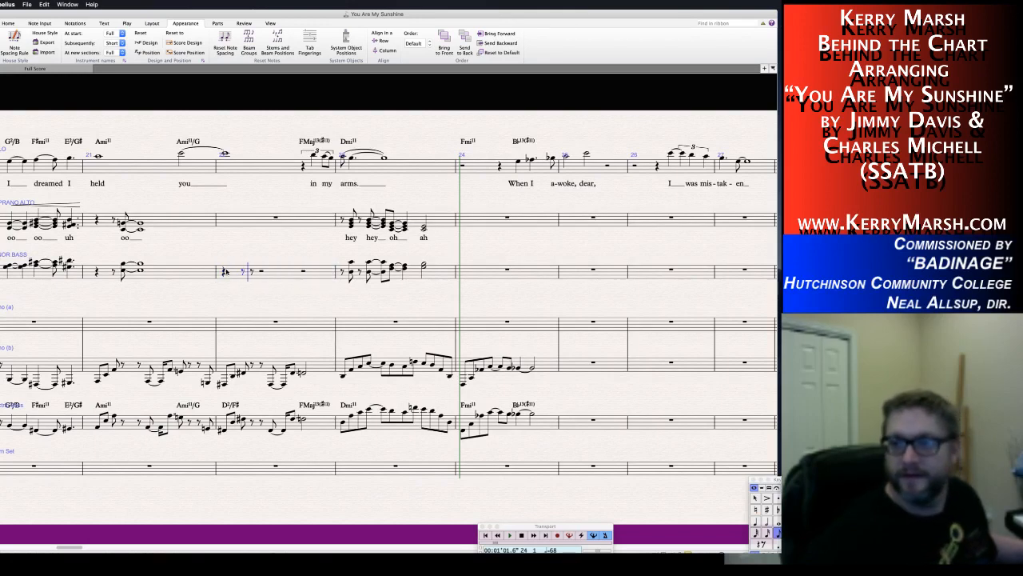
{"action": "key", "text": "Return"}
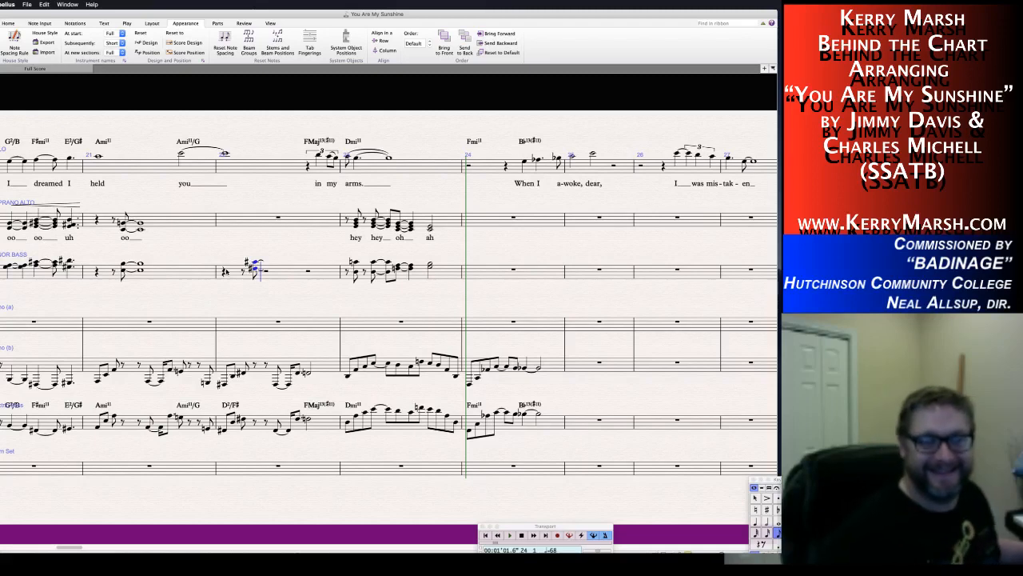
{"action": "key", "text": "5"}
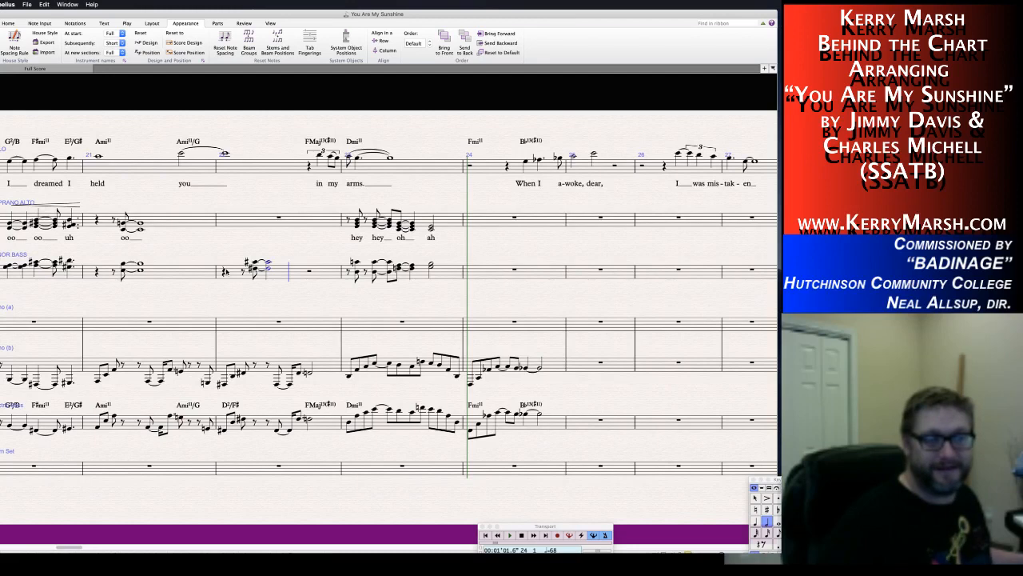
{"action": "key", "text": "Escape"}
{"action": "key", "text": "Escape"}
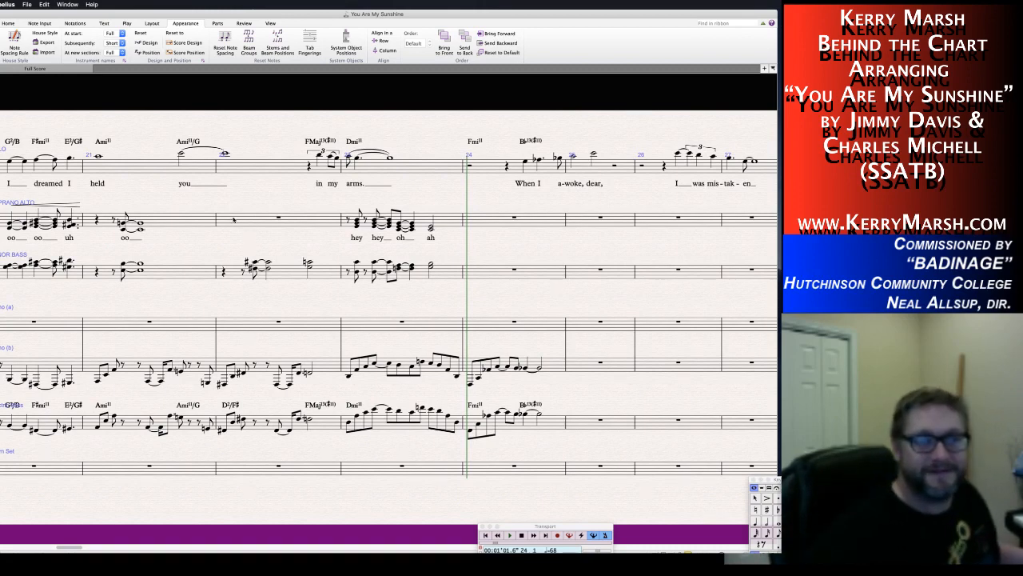
Write soprano and alto chords in bar 22 in the same rhythm as the tenor and bass, ending with a half-note chord.
{"action": "left_click", "coordinate": [239, 223]}
{"action": "key", "text": "KP_4"}
{"action": "key", "text": "KP_0"}
{"action": "key", "text": "KP_3"}
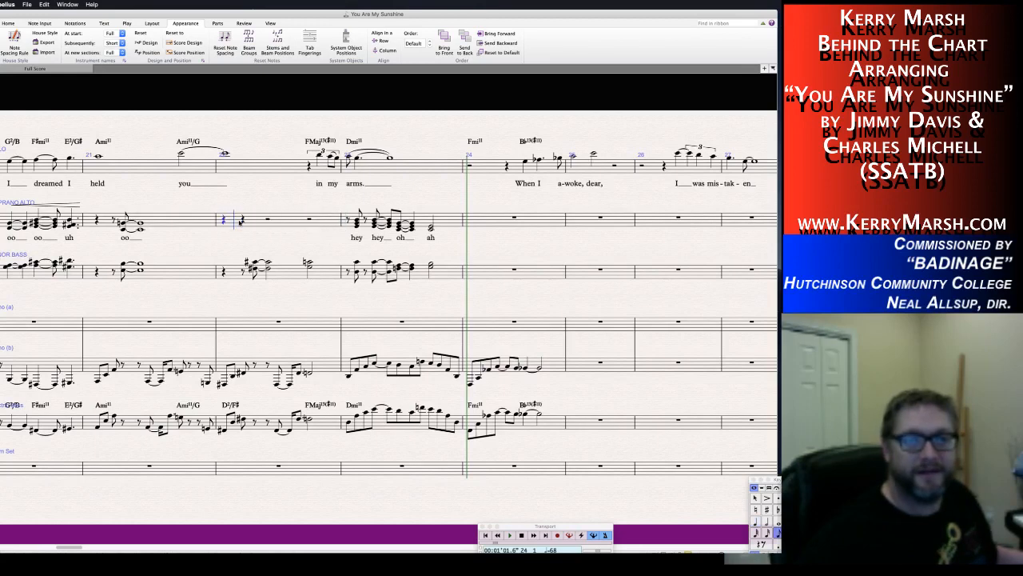
{"action": "key", "text": "KP_0"}
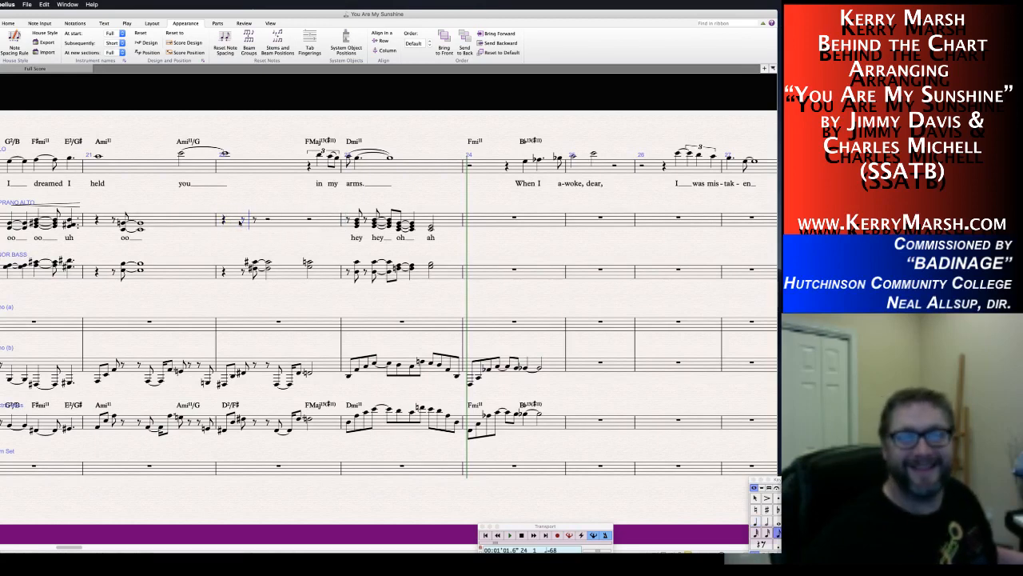
{"action": "key", "text": "KP_Enter"}
{"action": "key", "text": "KP_5"}
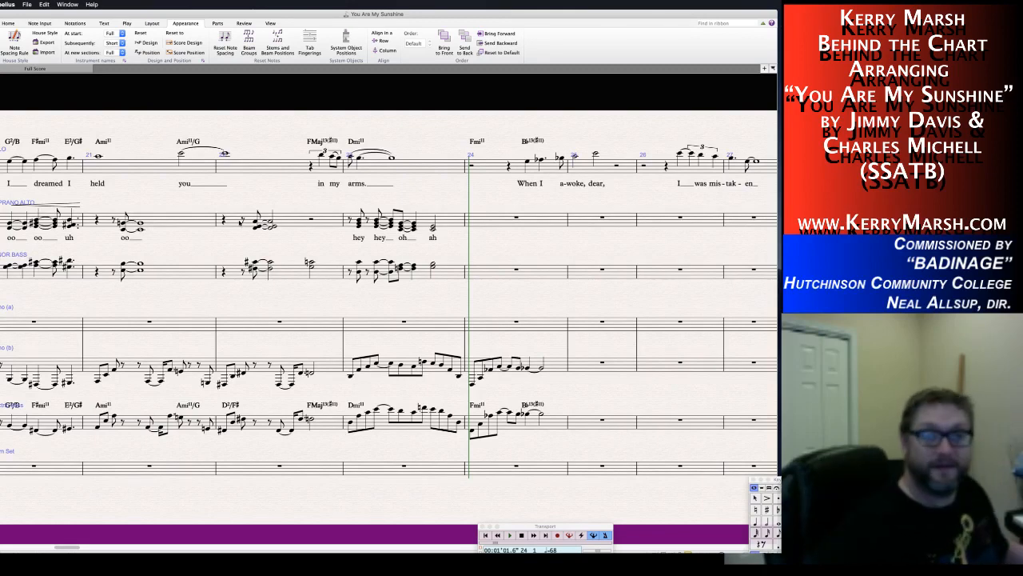
{"action": "left_click", "coordinate": [311, 218]}
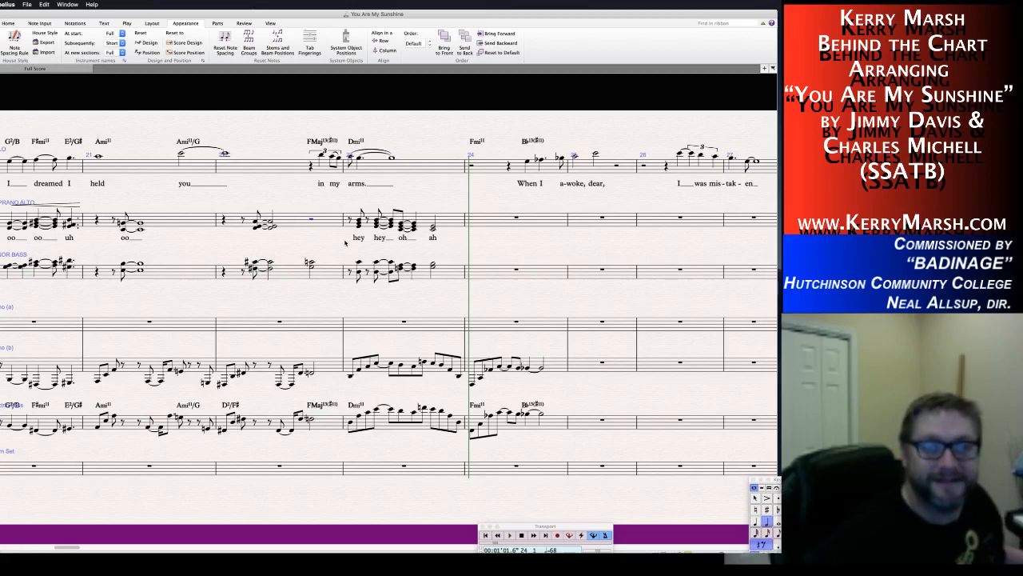
{"action": "key", "text": "Escape"}
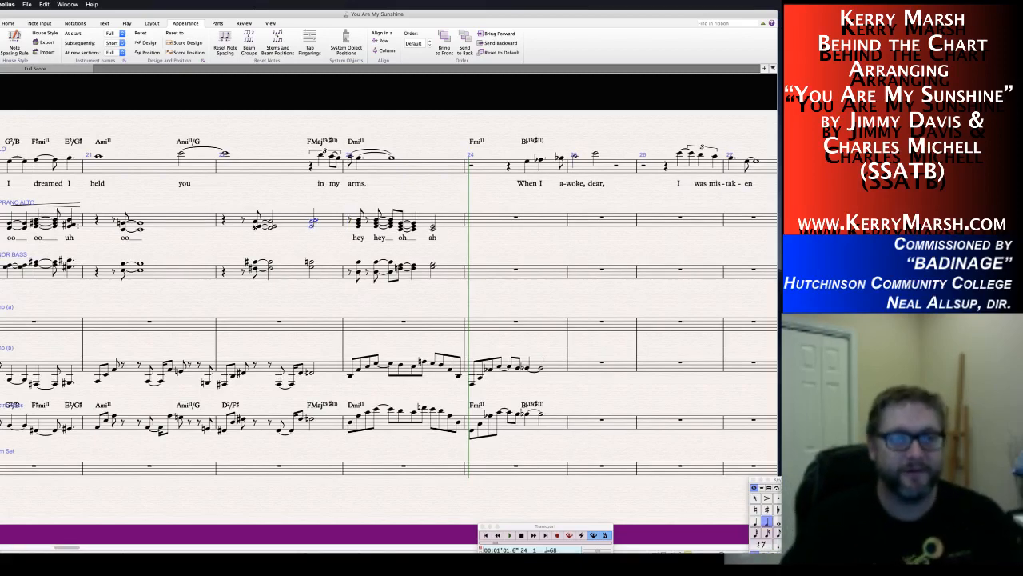
Play back the score from bar 22 to check the new backing vocal chords, and stop playback.
{"action": "left_click", "coordinate": [255, 222]}
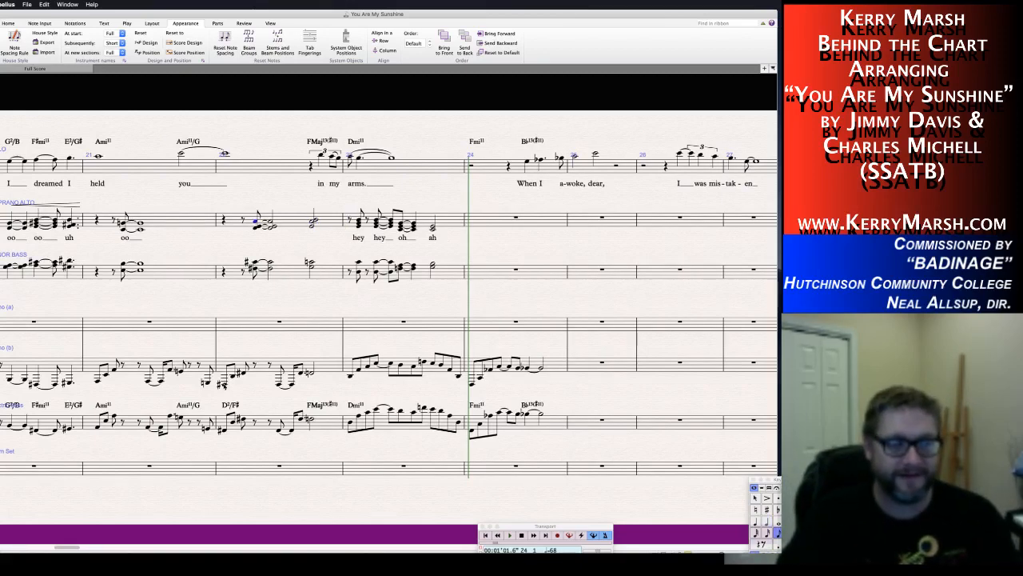
{"action": "left_click", "coordinate": [225, 384]}
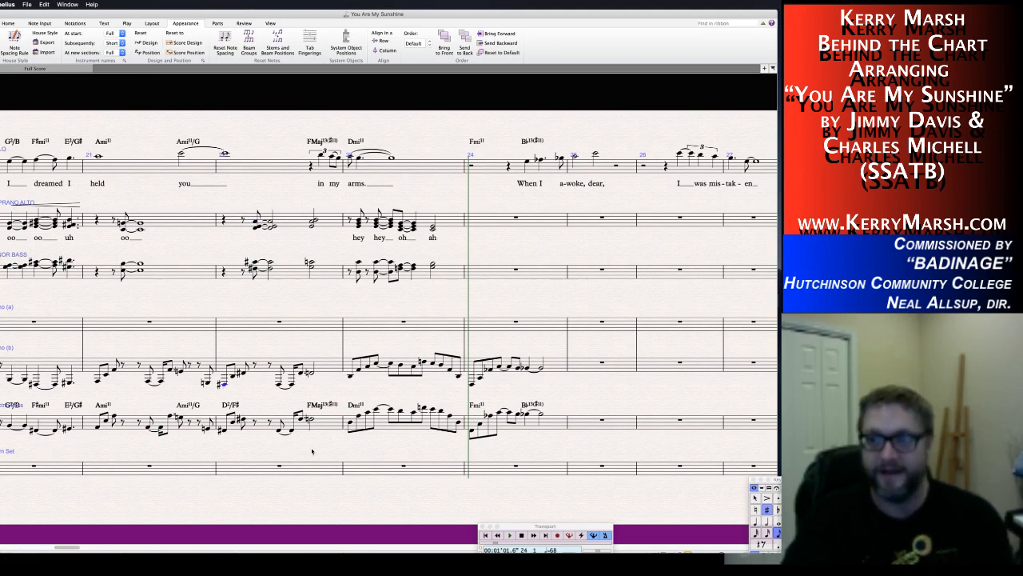
{"action": "key", "text": "p"}
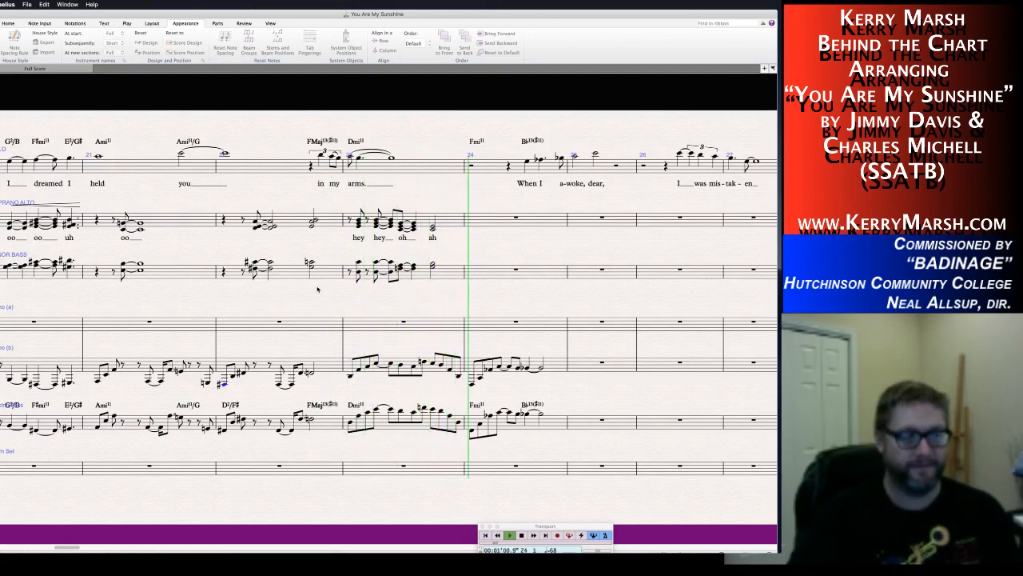
{"action": "key", "text": "space"}
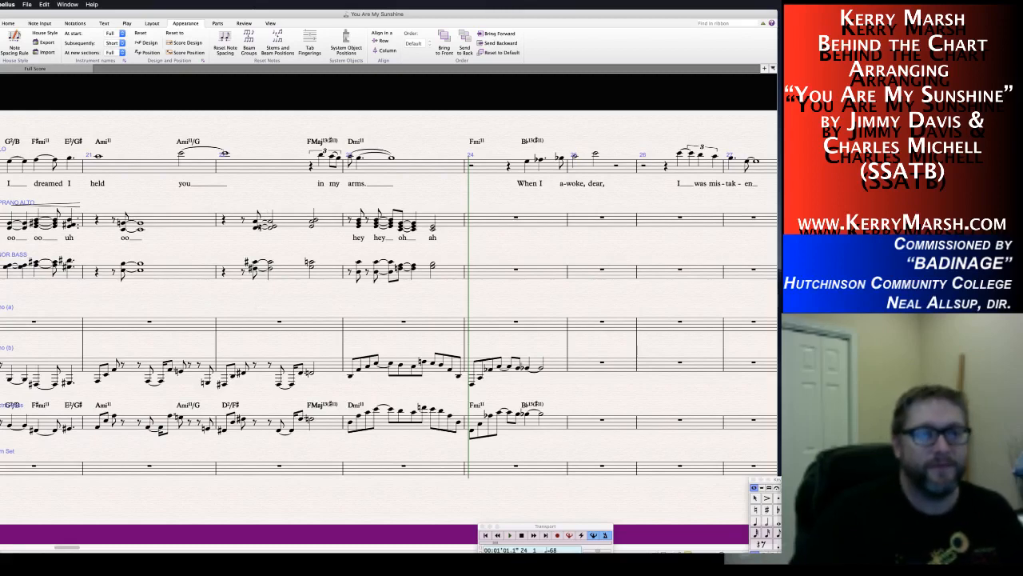
Add the lyrics "oo" and "oh" under the soprano and alto chords in bar 22.
{"action": "left_click", "coordinate": [258, 225]}
{"action": "key", "text": "super+l"}
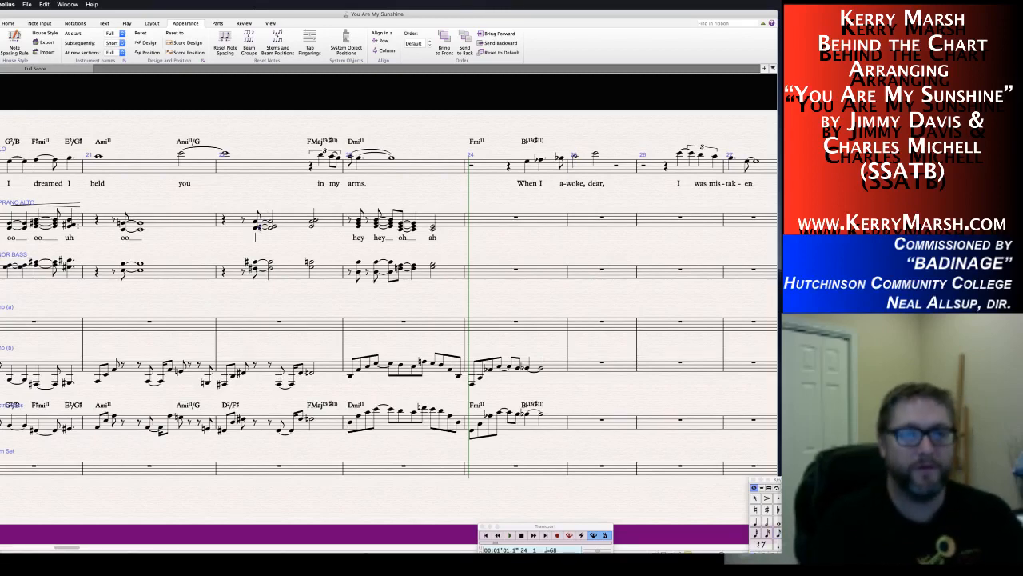
{"action": "type", "text": "oo"}
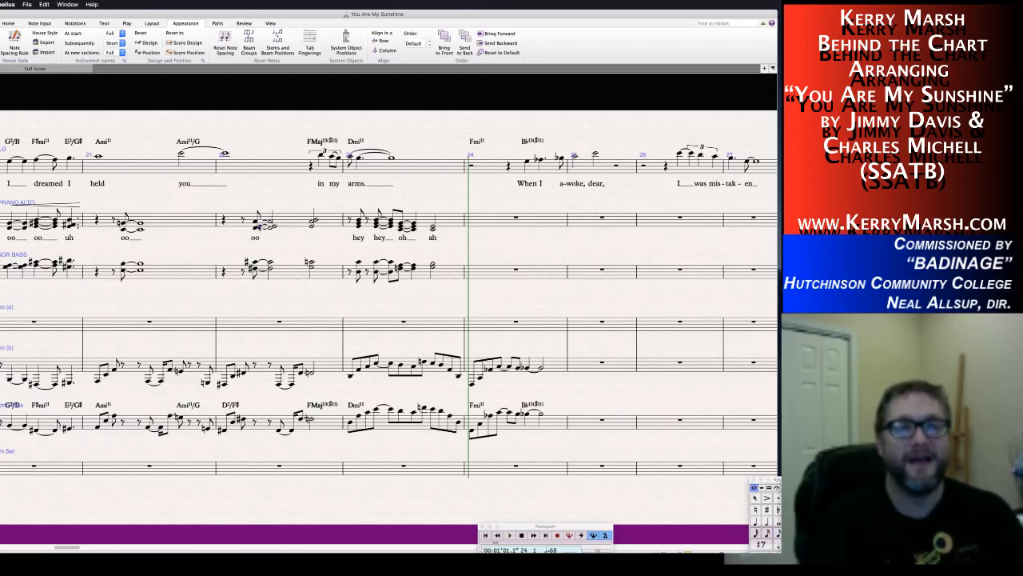
{"action": "key", "text": "space"}
{"action": "type", "text": "oh"}
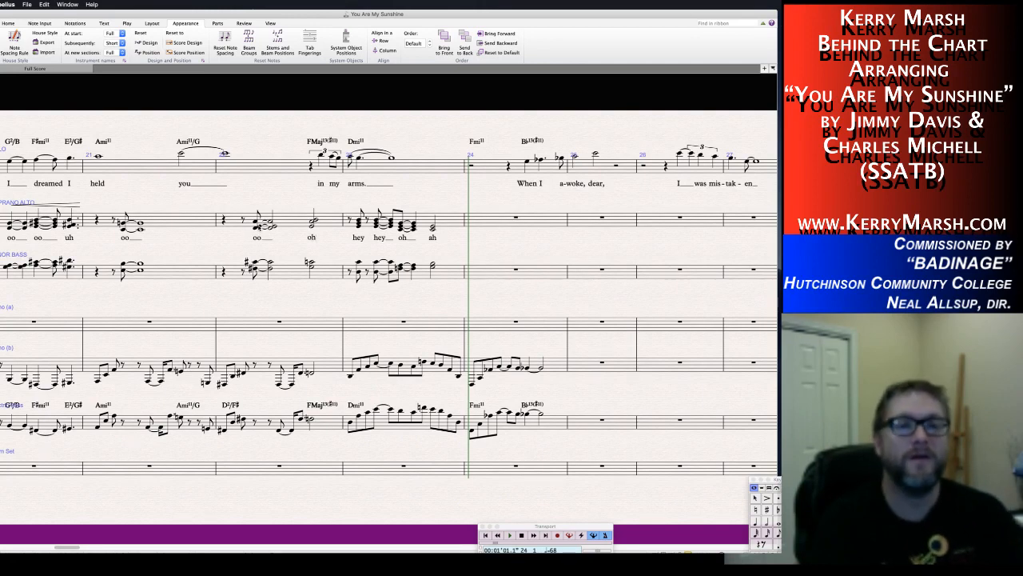
{"action": "key", "text": "Escape"}
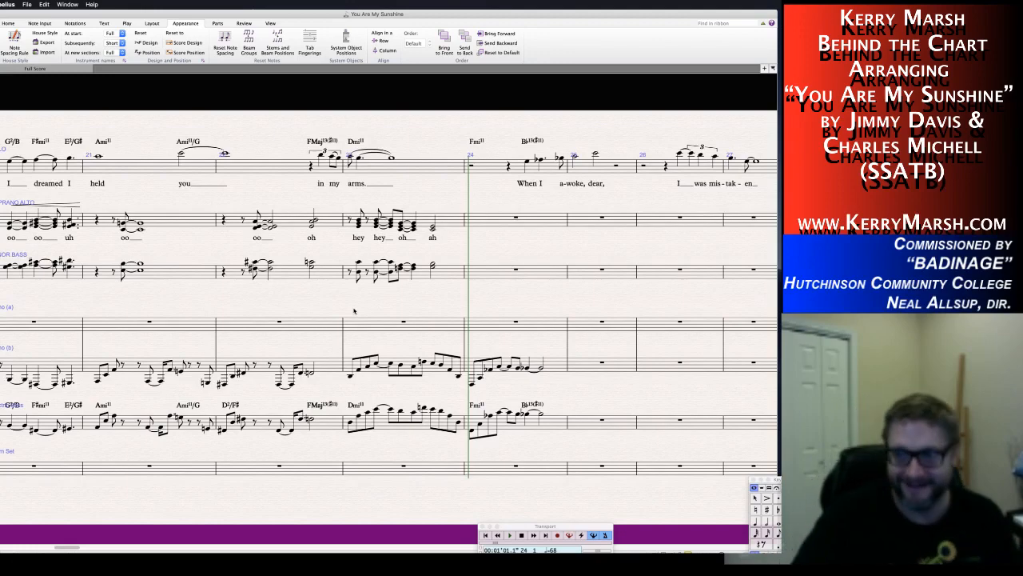
Write the soprano and alto backing in bar 24: a half-note chord tied to a quarter, then a quarter-note chord tied to a half.
{"action": "left_click_drag", "start_coordinate": [374, 308], "coordinate": [247, 316]}
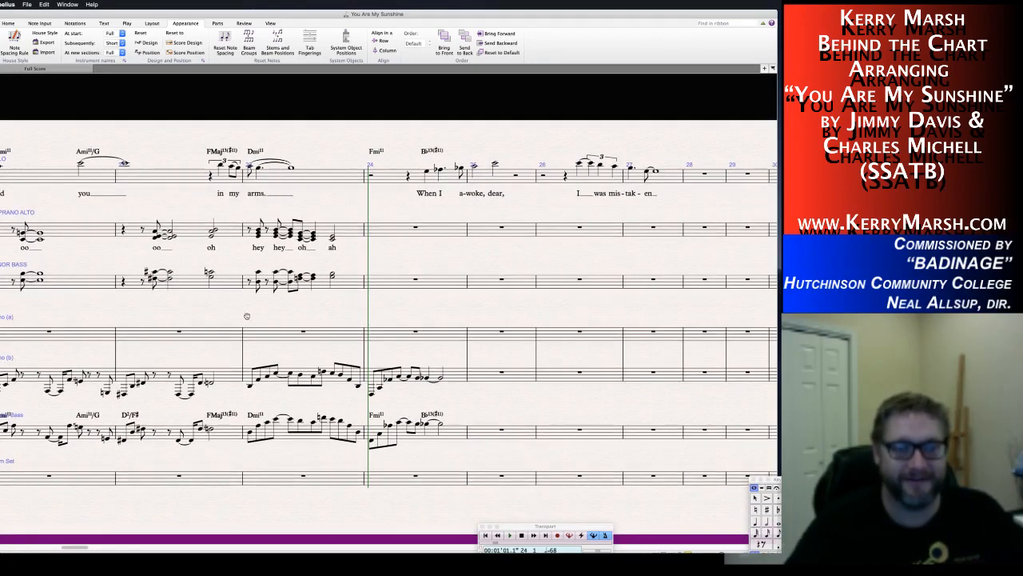
{"action": "left_click_drag", "start_coordinate": [350, 326], "coordinate": [349, 326]}
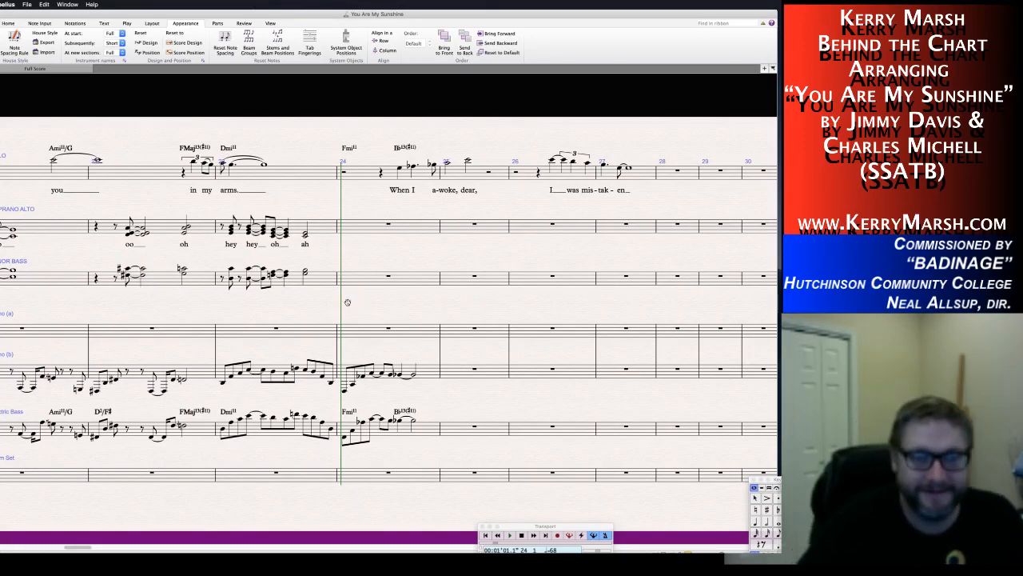
{"action": "left_click_drag", "start_coordinate": [348, 302], "coordinate": [338, 303]}
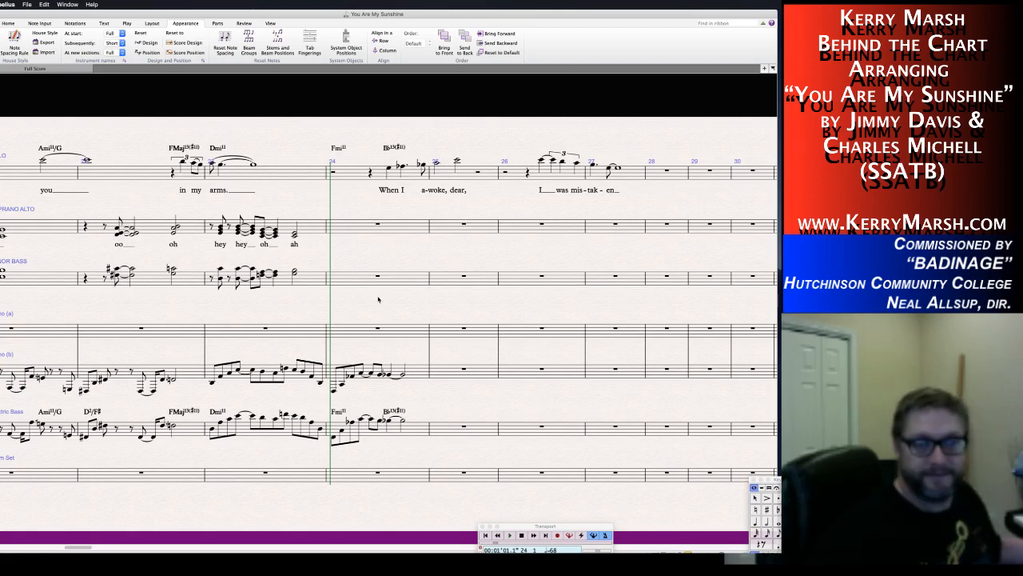
{"action": "left_click", "coordinate": [346, 228]}
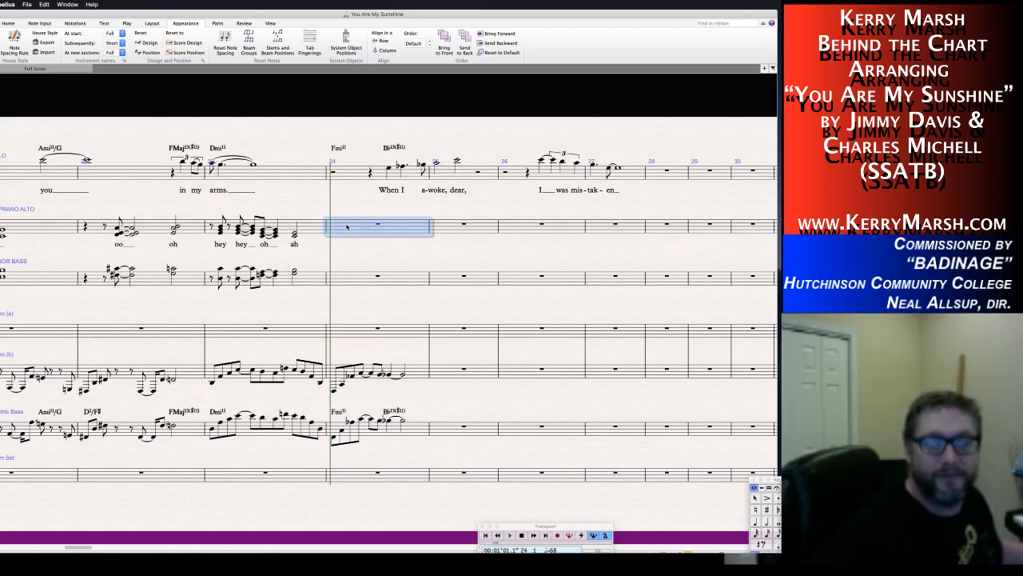
{"action": "key", "text": "5"}
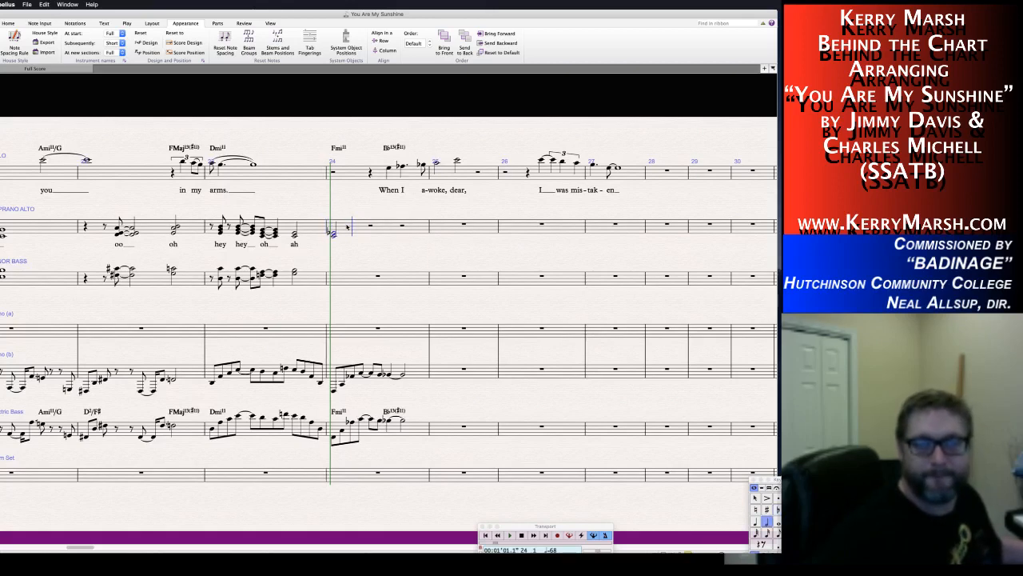
{"action": "key", "text": "KP_Enter"}
{"action": "key", "text": "4"}
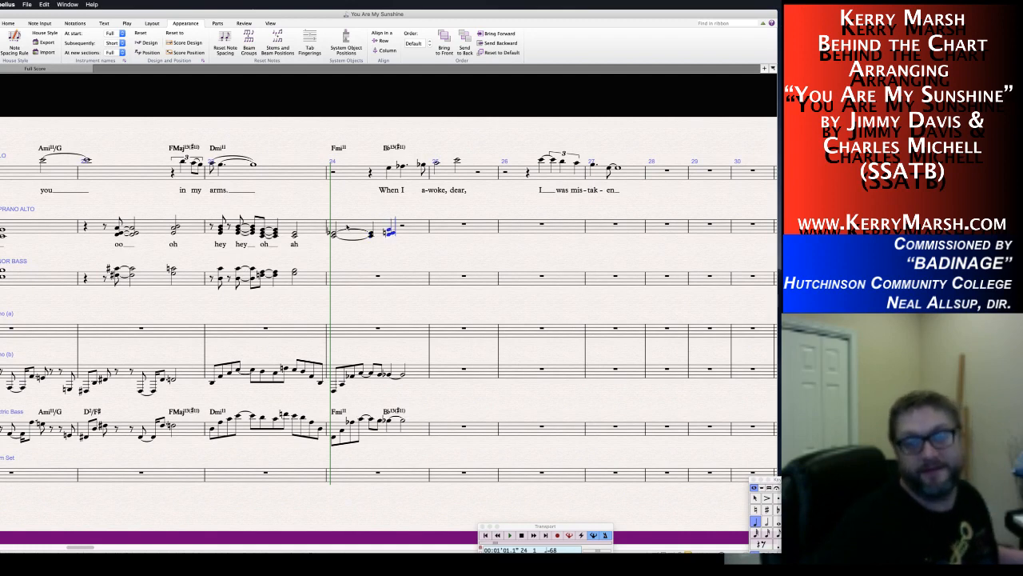
{"action": "key", "text": "5"}
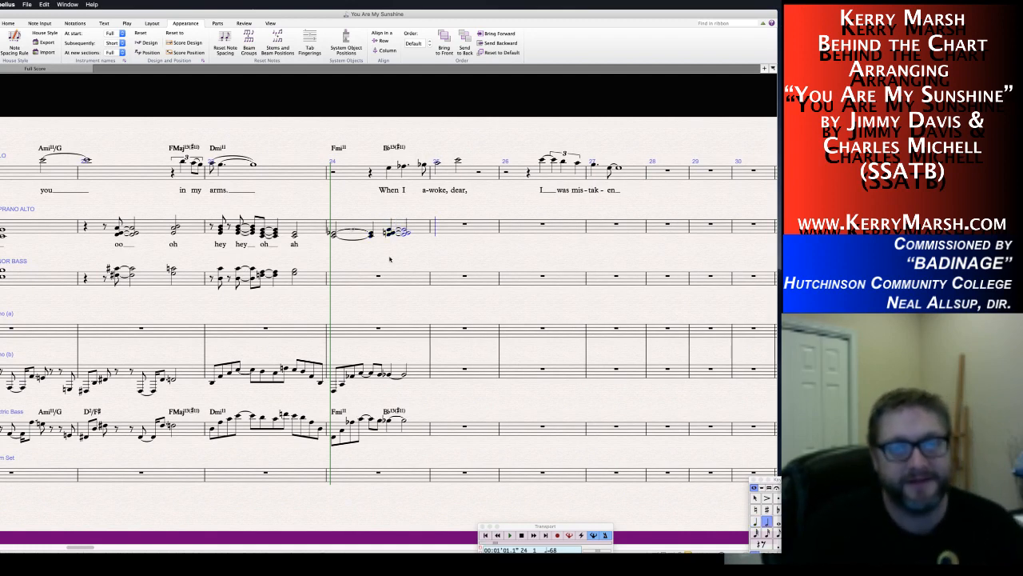
{"action": "key", "text": "Escape"}
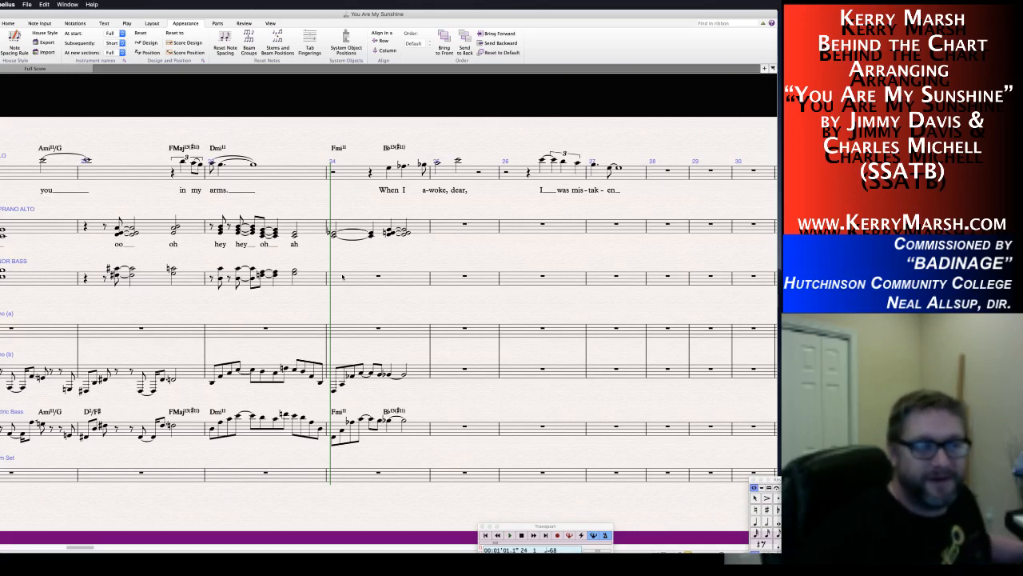
Write the tenor line in bar 24 in the soprano and alto rhythm: A-flat half tied to quarter, then C quarter tied to half.
{"action": "left_click", "coordinate": [342, 277]}
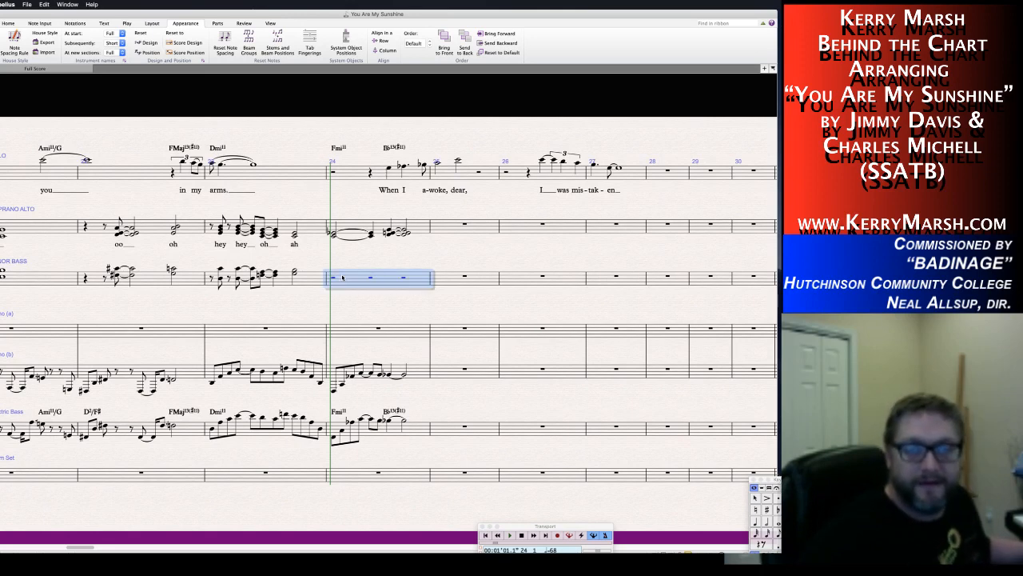
{"action": "key", "text": "5"}
{"action": "key", "text": "KP_Enter"}
{"action": "key", "text": "Return"}
{"action": "key", "text": "Right"}
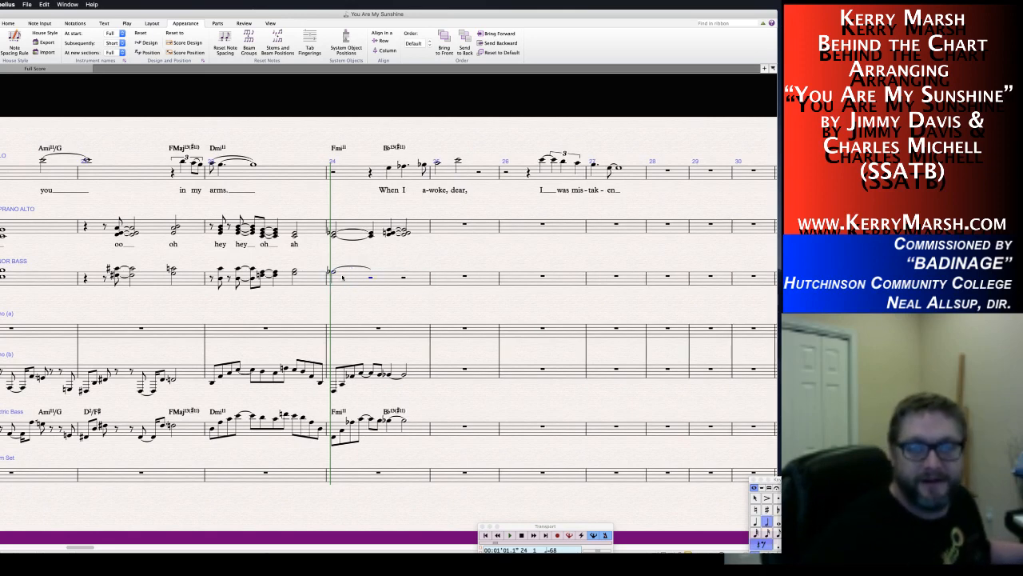
{"action": "key", "text": "4"}
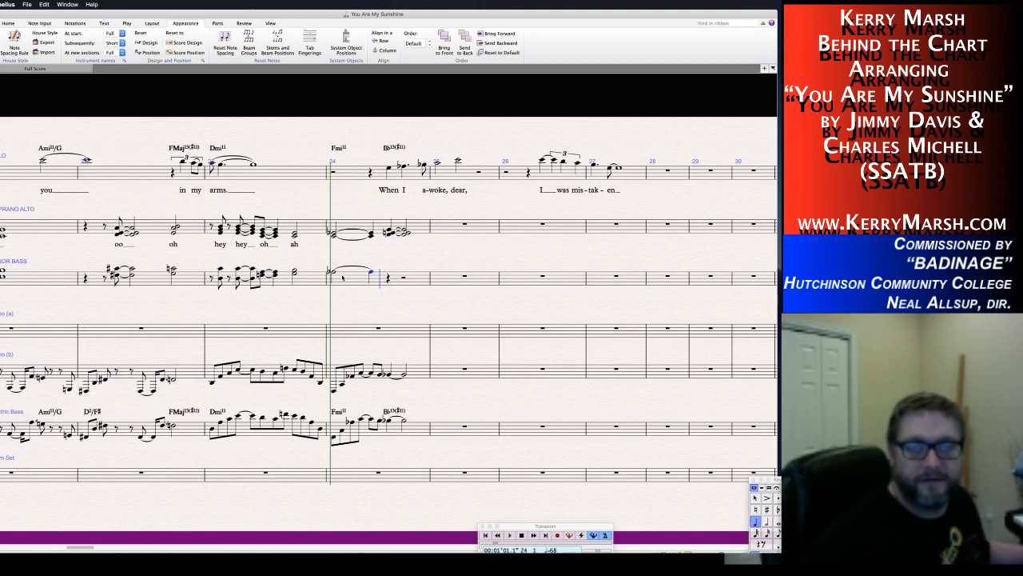
{"action": "key", "text": "KP_Enter"}
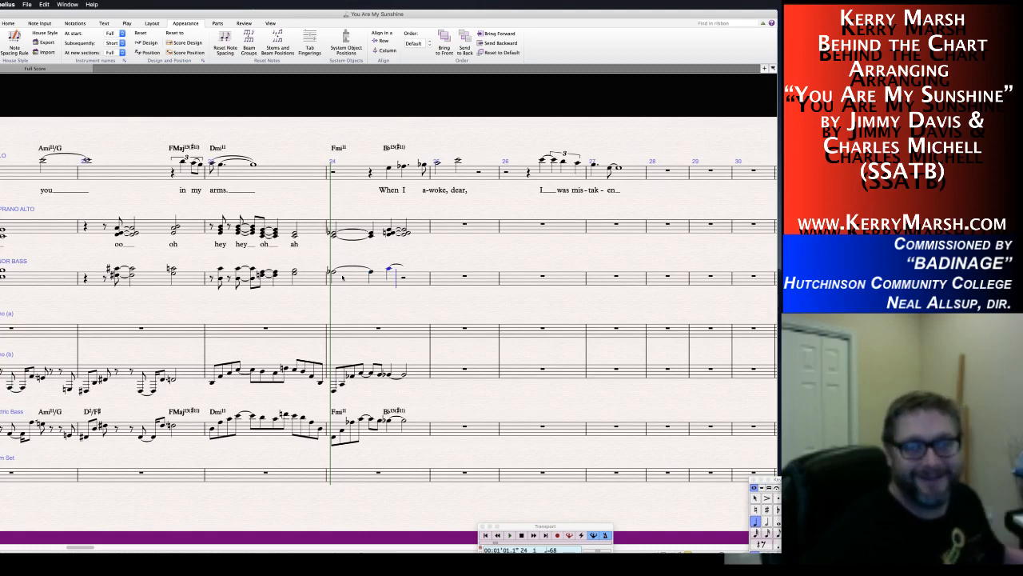
{"action": "key", "text": "5"}
{"action": "key", "text": "Escape"}
{"action": "key", "text": "Escape"}
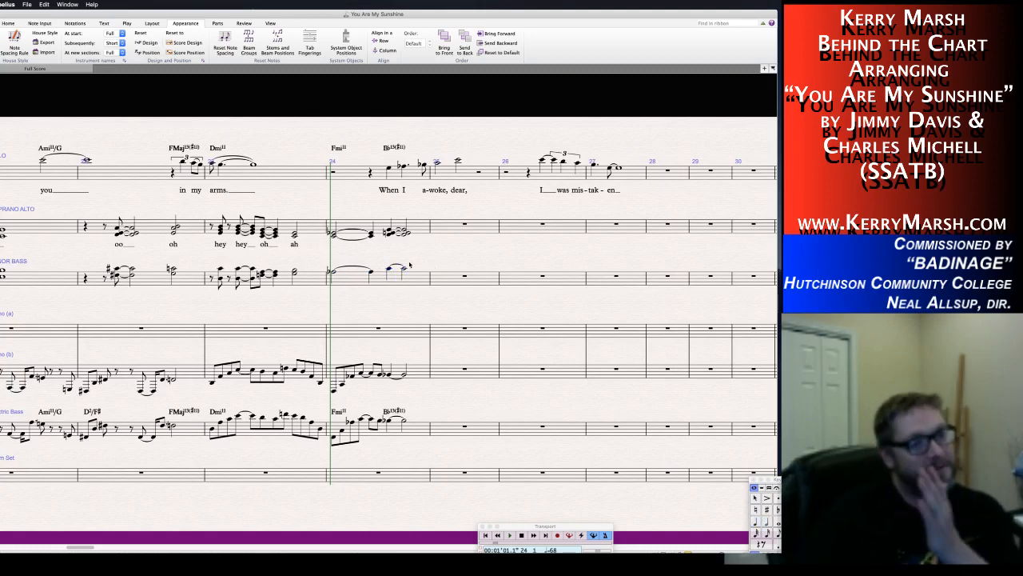
Add the bass as a second voice in bar 24: G dotted quarter, F eighth tied to a quarter, then A-flat quarter tied to a half.
{"action": "left_click", "coordinate": [765, 552]}
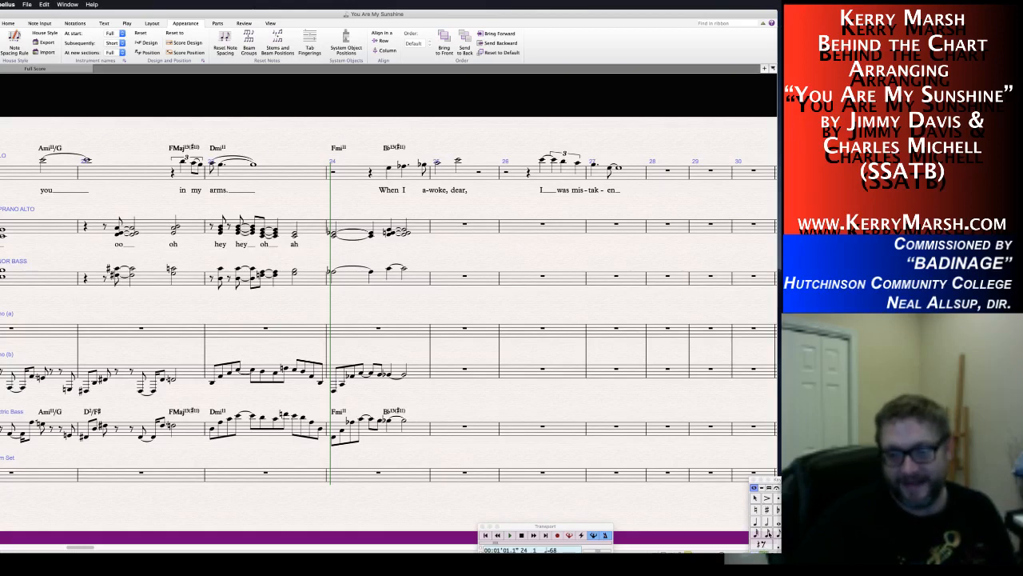
{"action": "left_click", "coordinate": [756, 523]}
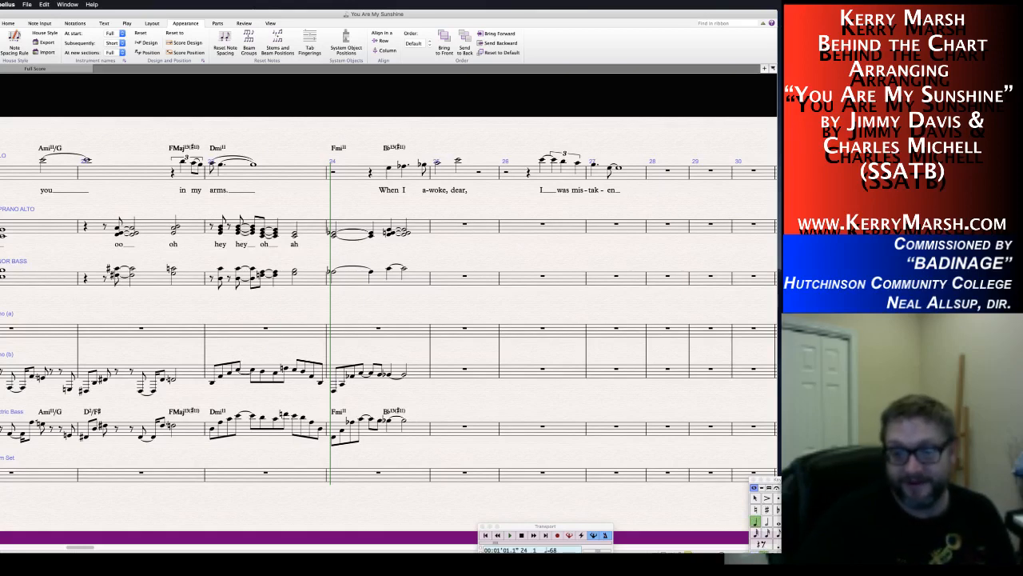
{"action": "left_click", "coordinate": [339, 274]}
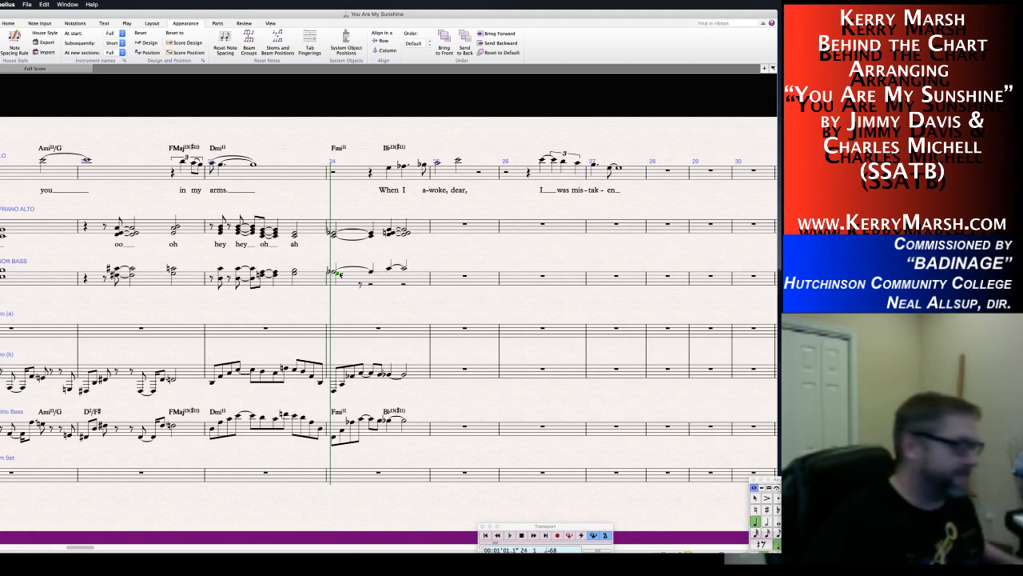
{"action": "key", "text": "Right"}
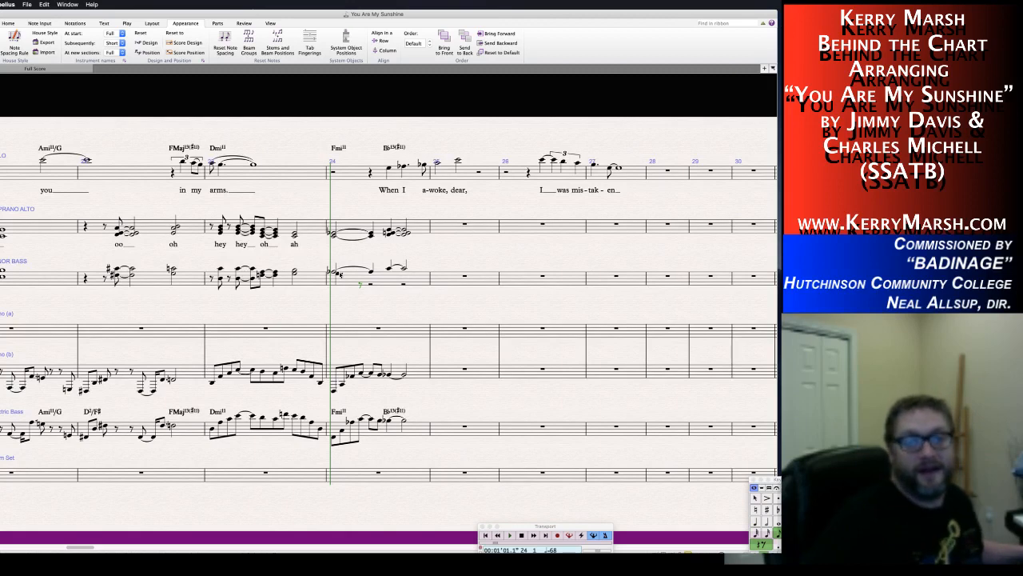
{"action": "key", "text": "f"}
{"action": "key", "text": "4"}
{"action": "key", "text": "g"}
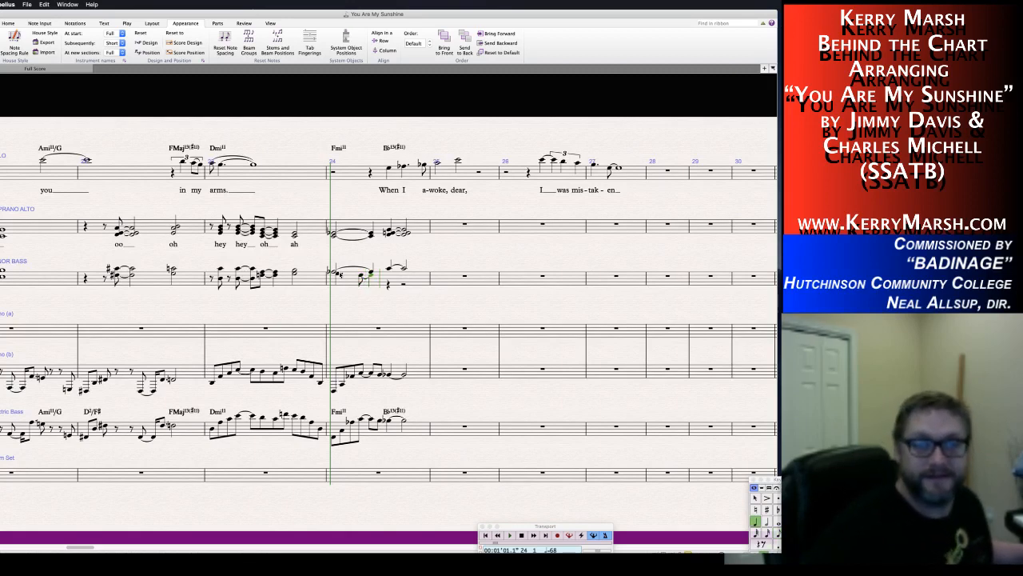
{"action": "key", "text": "a"}
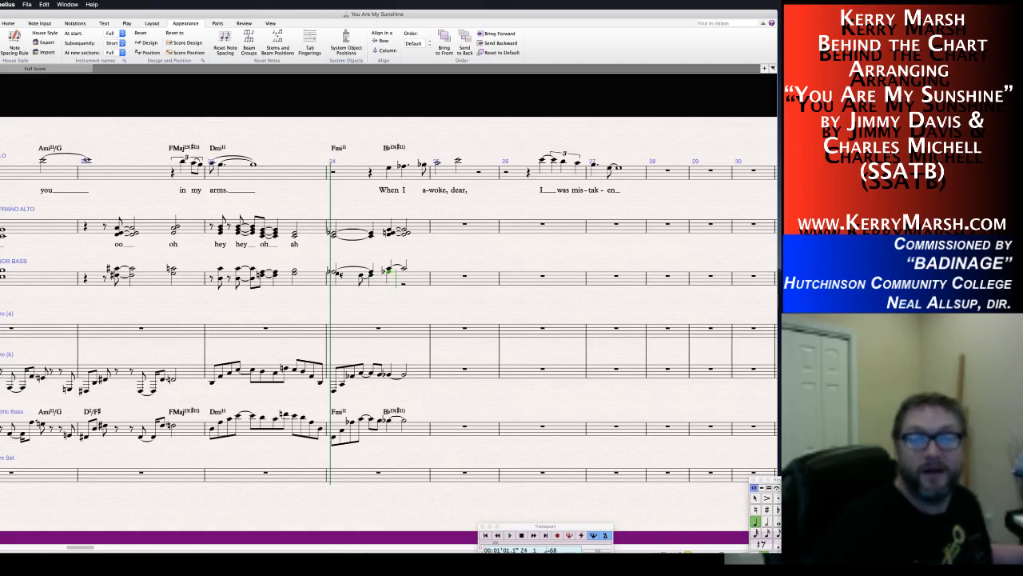
{"action": "key", "text": "5"}
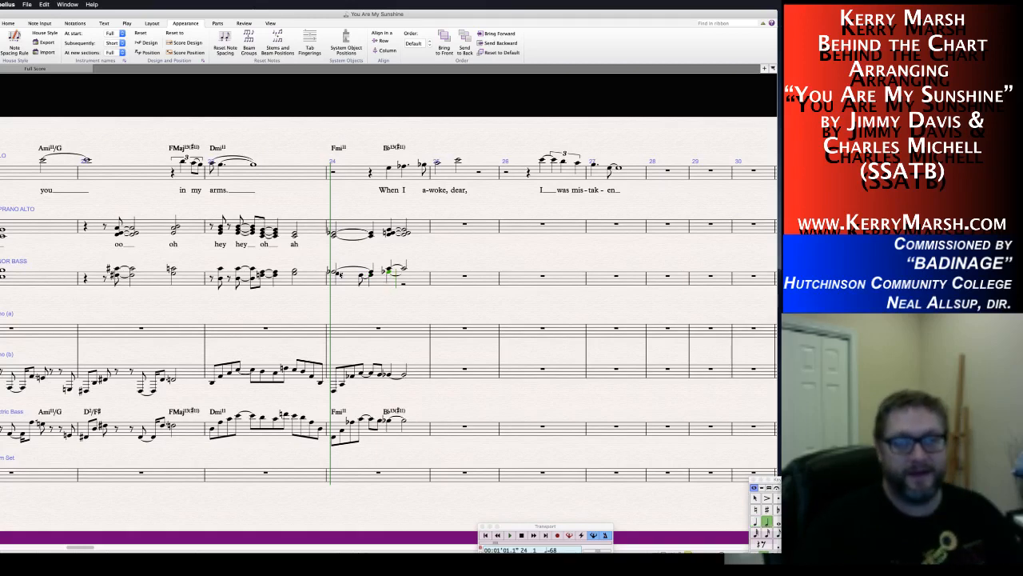
{"action": "key", "text": "a"}
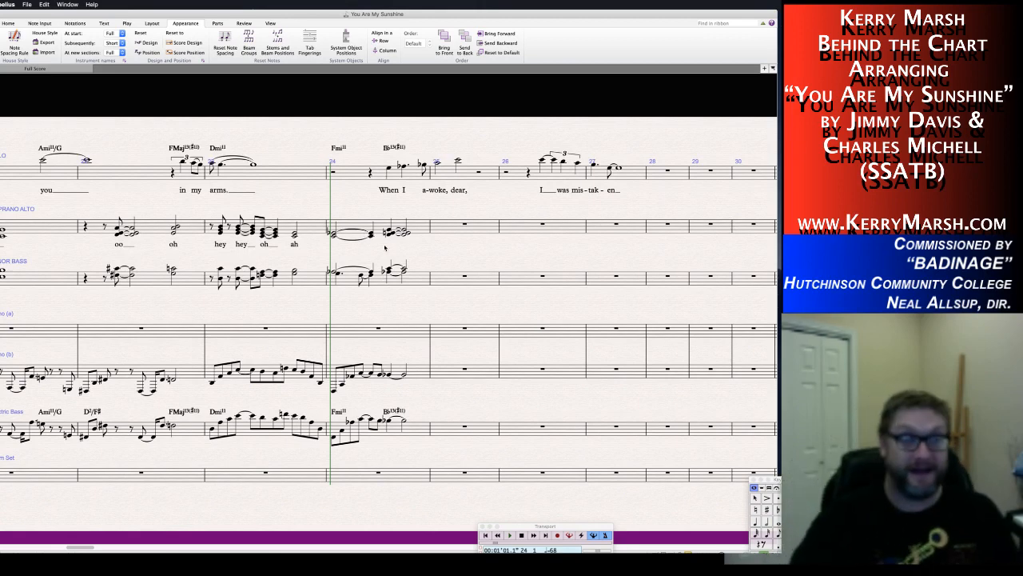
Add the lyrics "oo" and "wah" under the soprano and alto chords in bar 24.
{"action": "left_click", "coordinate": [334, 235]}
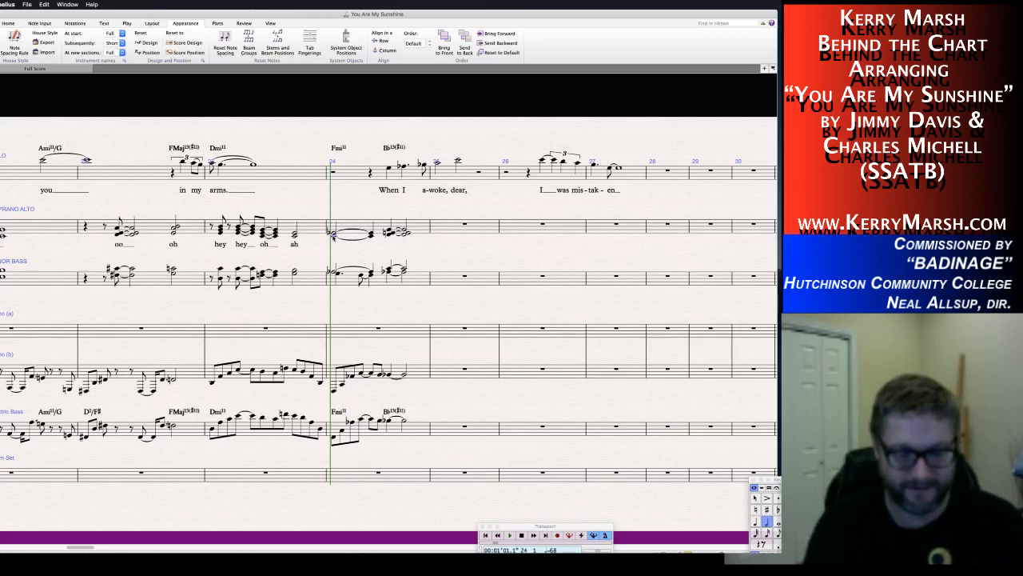
{"action": "key", "text": "super+l"}
{"action": "type", "text": "oo"}
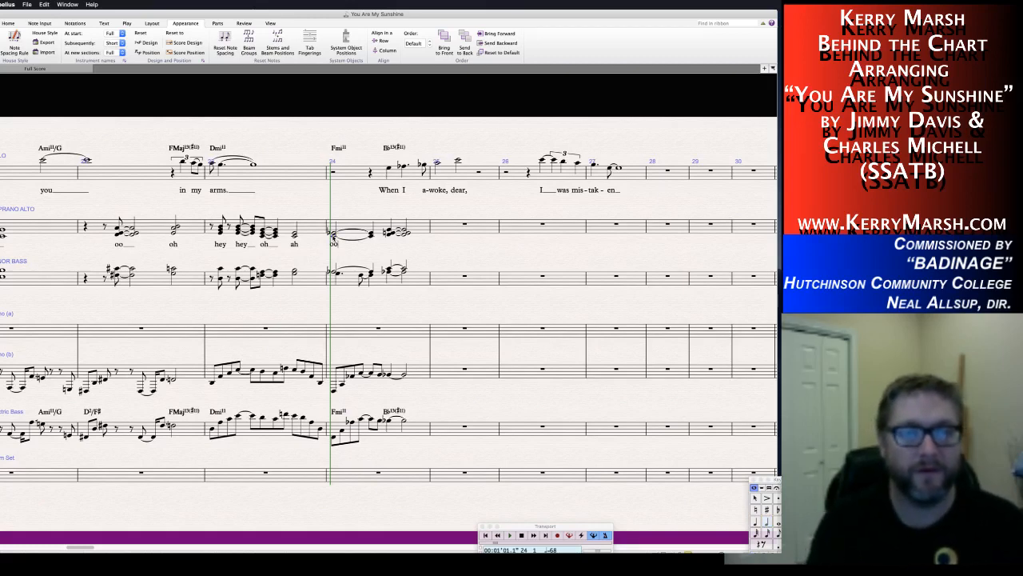
{"action": "key", "text": "space"}
{"action": "type", "text": "wah"}
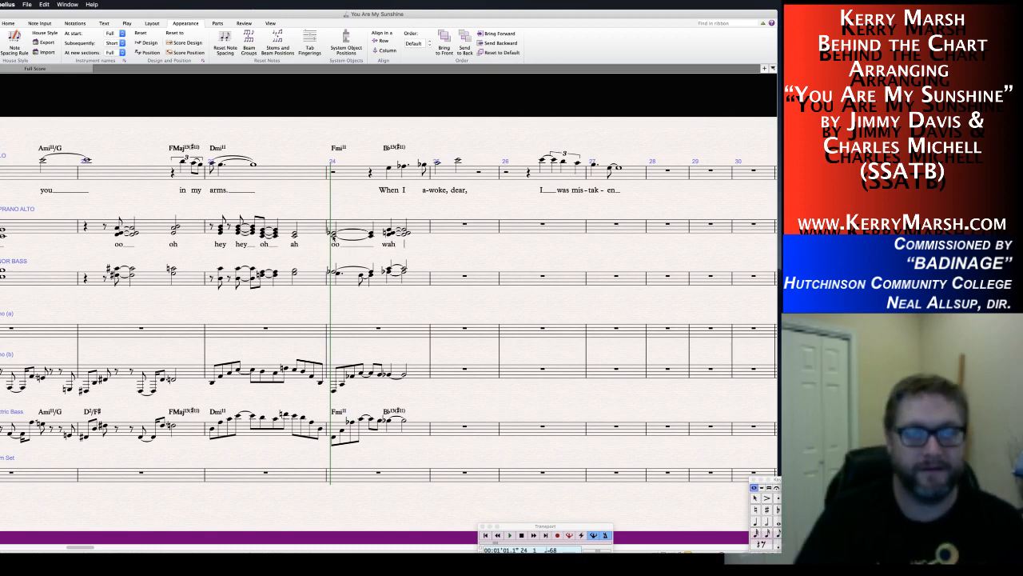
{"action": "key", "text": "space"}
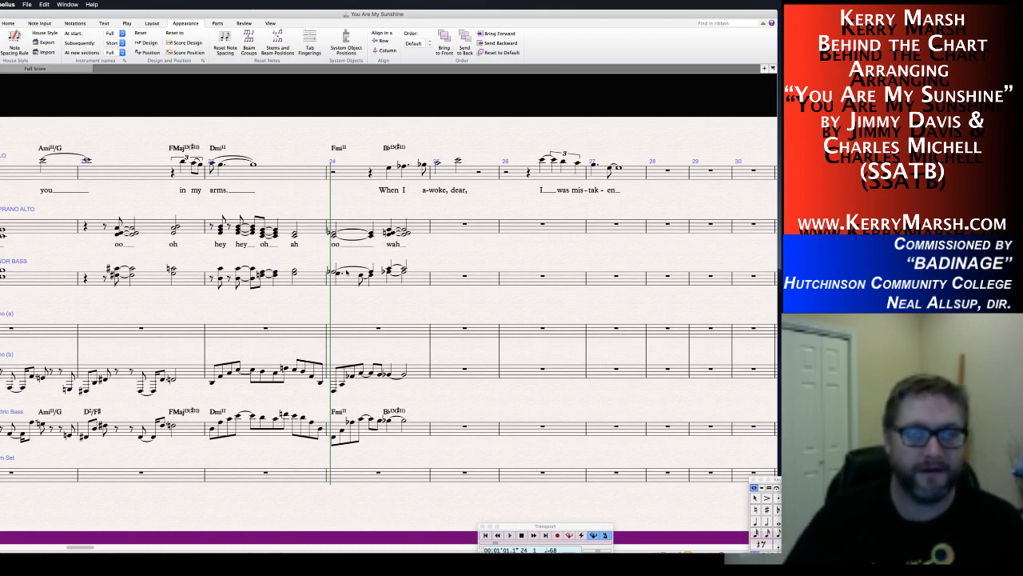
Try to add a slur starting from the bass's dotted quarter note in bar 24.
{"action": "left_click", "coordinate": [338, 274]}
{"action": "key", "text": "s"}
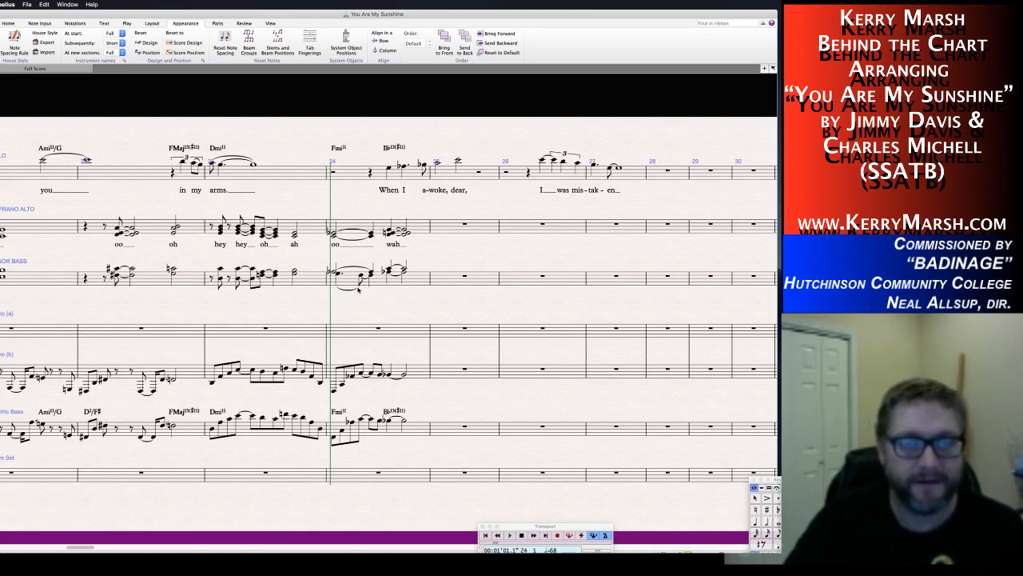
{"action": "left_click", "coordinate": [357, 289]}
{"action": "left_click", "coordinate": [360, 285]}
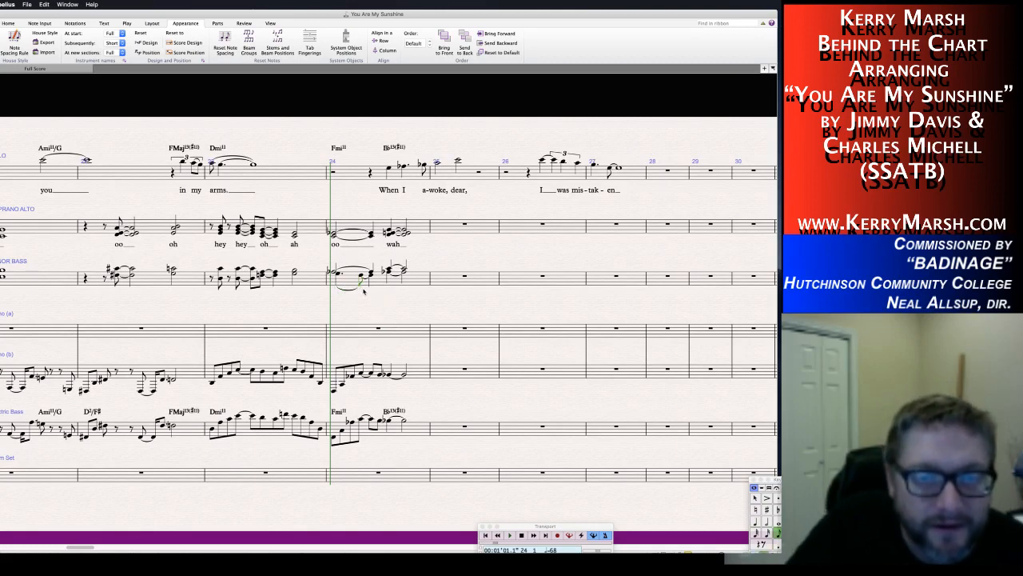
{"action": "left_click", "coordinate": [347, 291]}
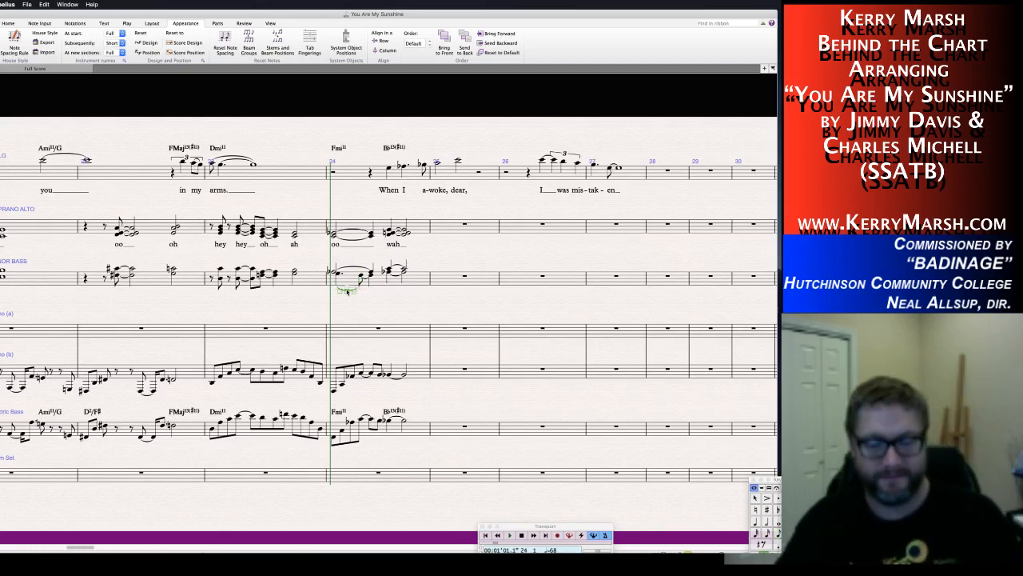
Slur the bass's dotted quarter note G to the following eighth note F in bar 24.
{"action": "left_click", "coordinate": [339, 275]}
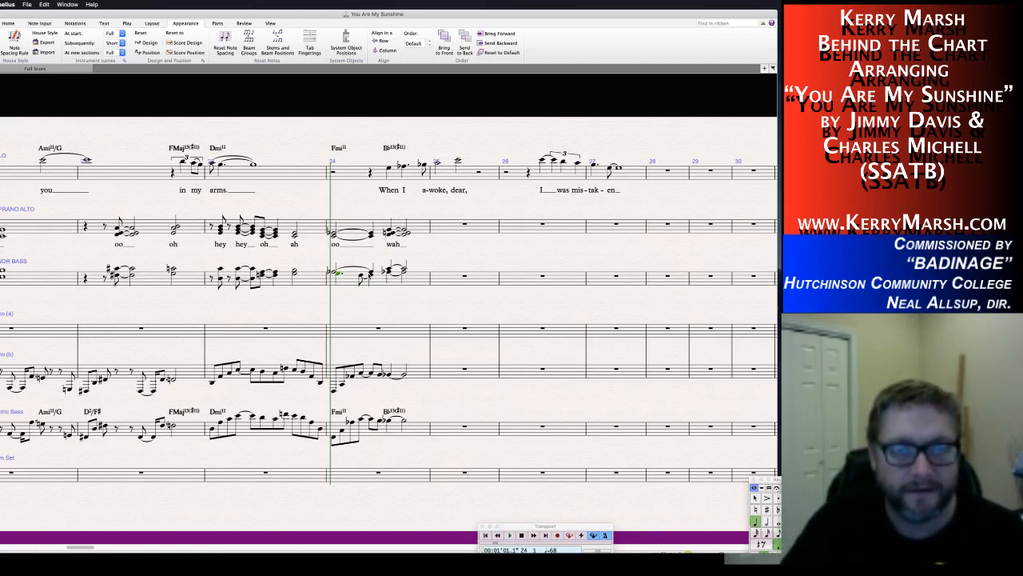
{"action": "left_click", "coordinate": [361, 277], "text": "super"}
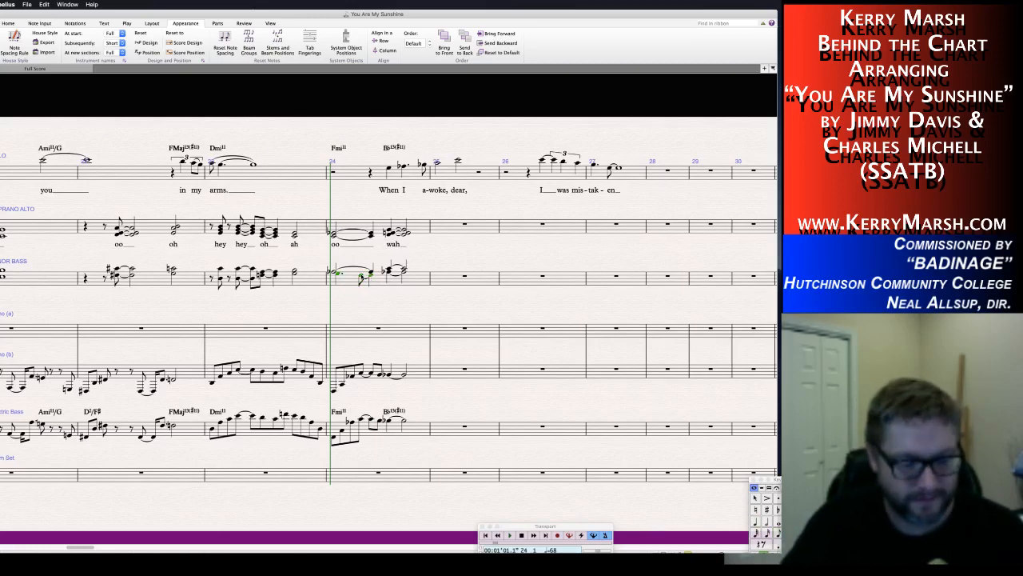
{"action": "key", "text": "s"}
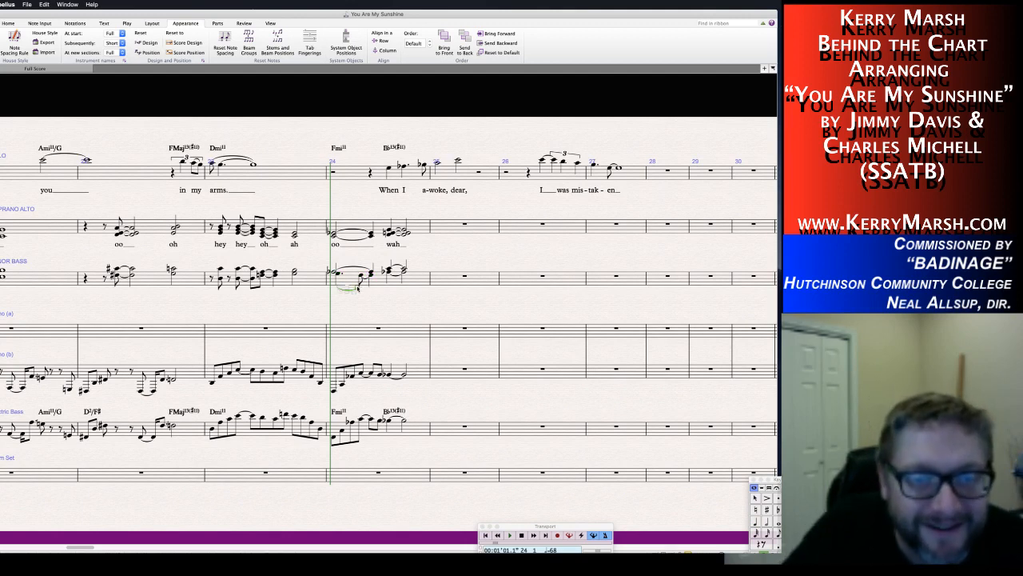
Lower the end point of the bass slur in bar 24 slightly, just below the eighth note's stem.
{"action": "left_click", "coordinate": [358, 288]}
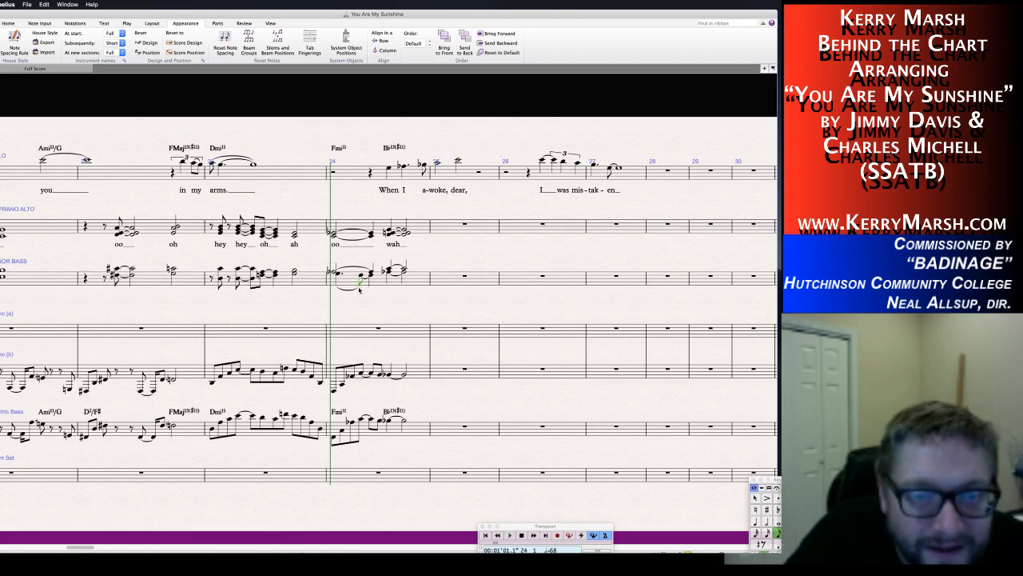
{"action": "left_click", "coordinate": [358, 290]}
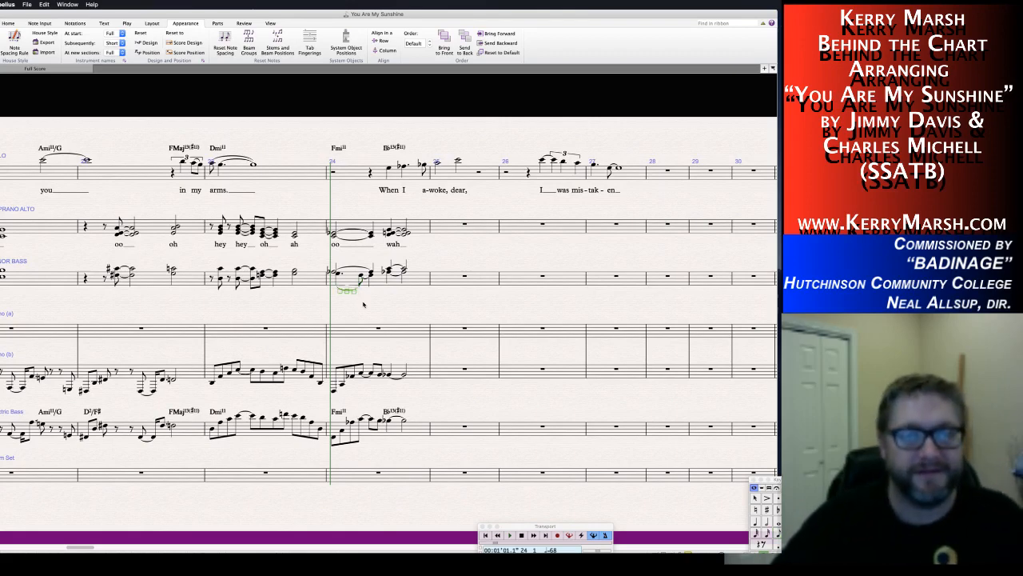
{"action": "scroll", "coordinate": [363, 304], "scroll_direction": "up", "scroll_amount": 3}
{"action": "scroll", "coordinate": [369, 305], "scroll_direction": "up", "scroll_amount": 3}
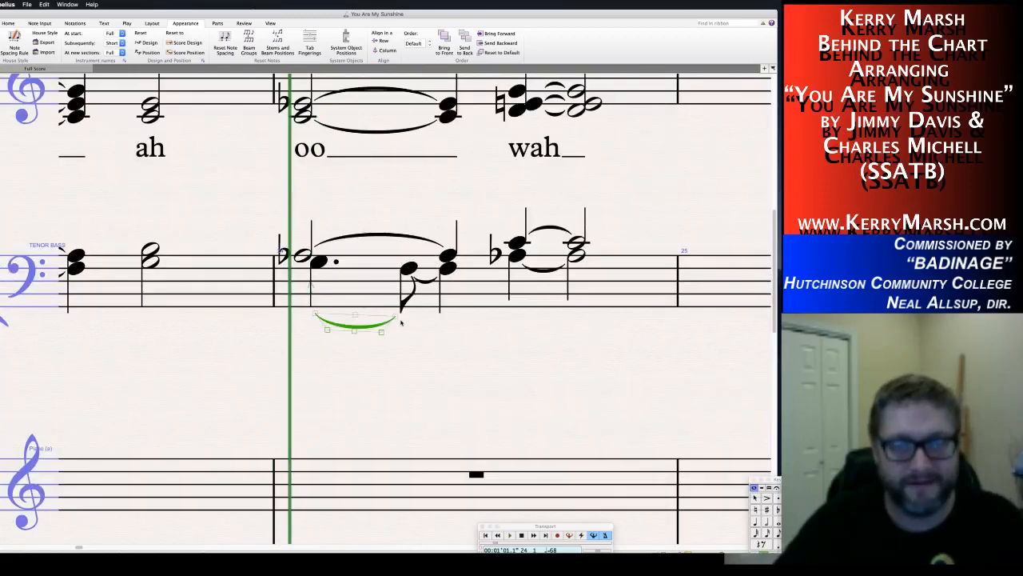
{"action": "left_click", "coordinate": [397, 318]}
{"action": "key", "text": "Down"}
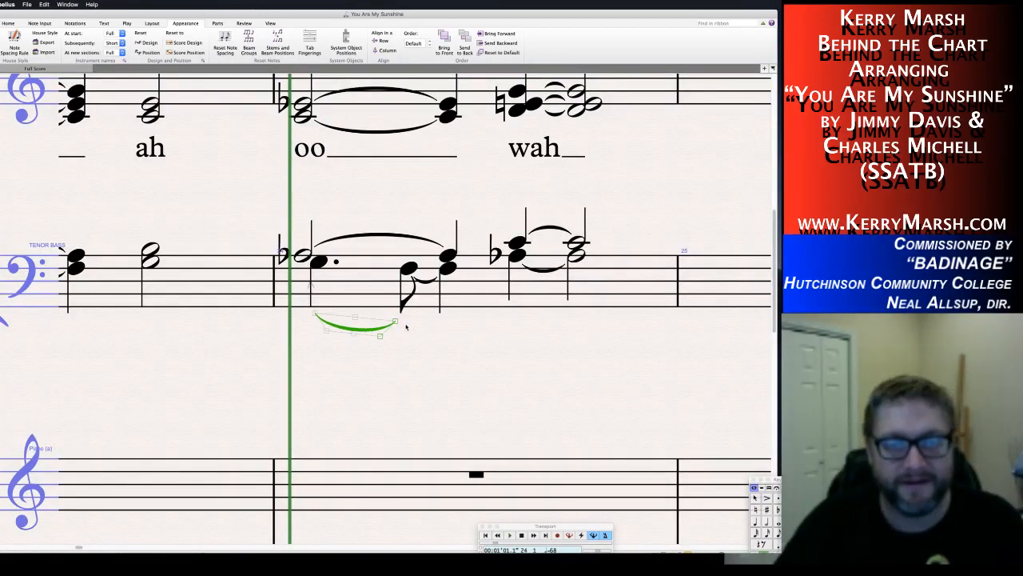
Extend the end point of the bass slur in bar 24 so it reaches the stem of the tied quarter note.
{"action": "left_click_drag", "start_coordinate": [395, 320], "coordinate": [436, 318]}
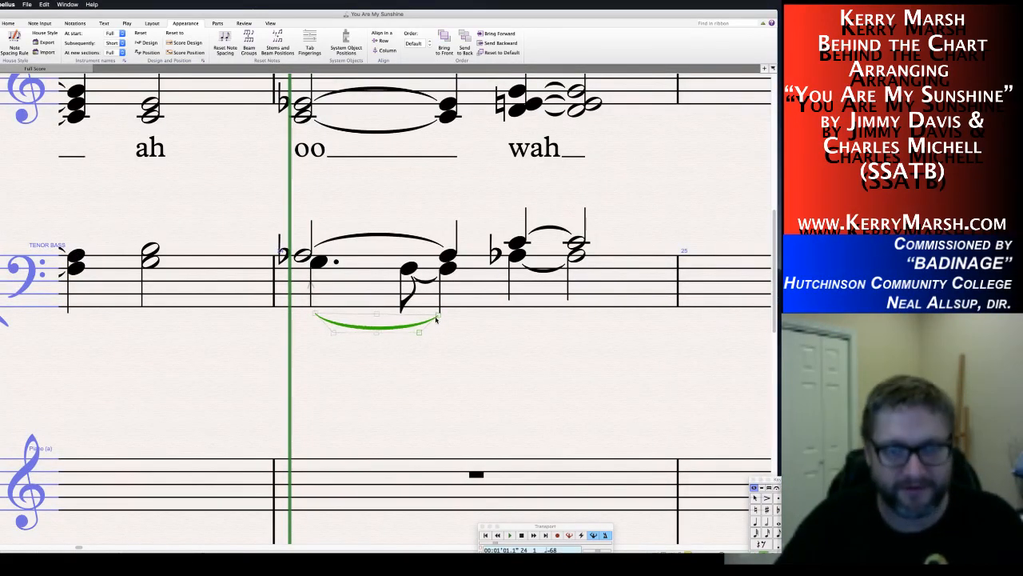
{"action": "left_click", "coordinate": [436, 339]}
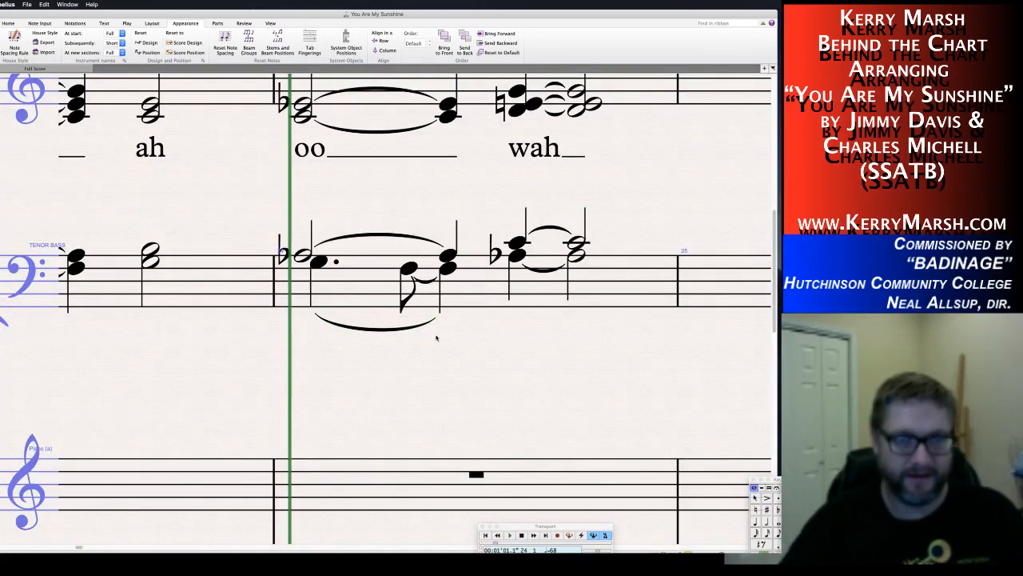
Add a crescendo hairpin over the two tied soprano and alto "wah" chords in bar 24.
{"action": "key", "text": "super+minus"}
{"action": "key", "text": "super+minus"}
{"action": "key", "text": "super+minus"}
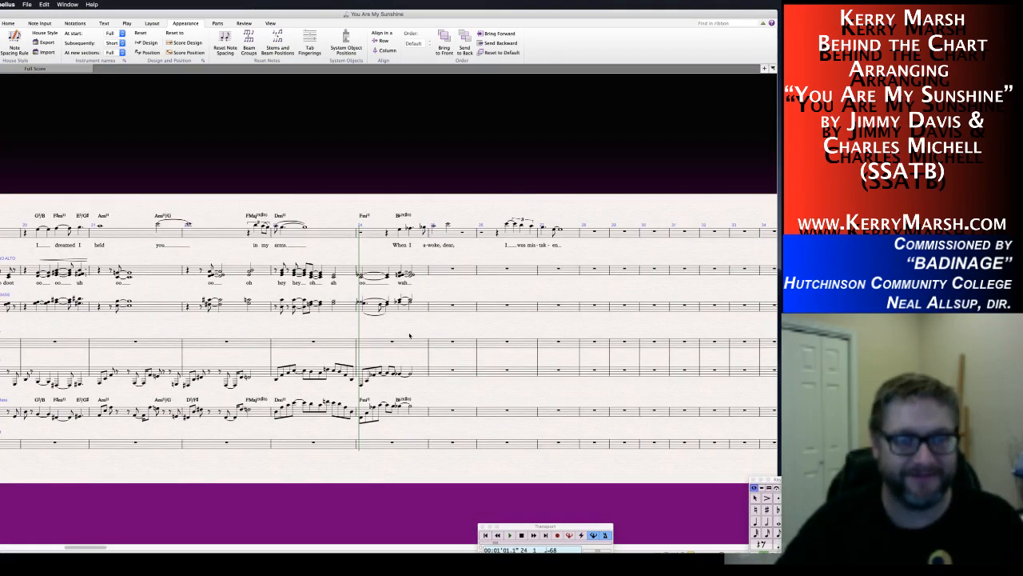
{"action": "key", "text": "super+plus"}
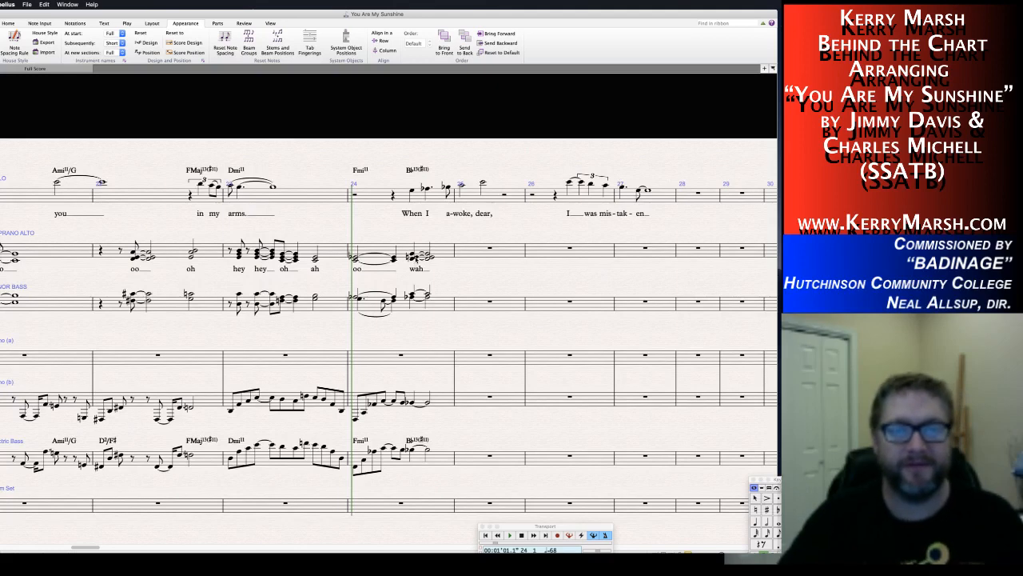
{"action": "left_click_drag", "start_coordinate": [414, 257], "coordinate": [432, 258]}
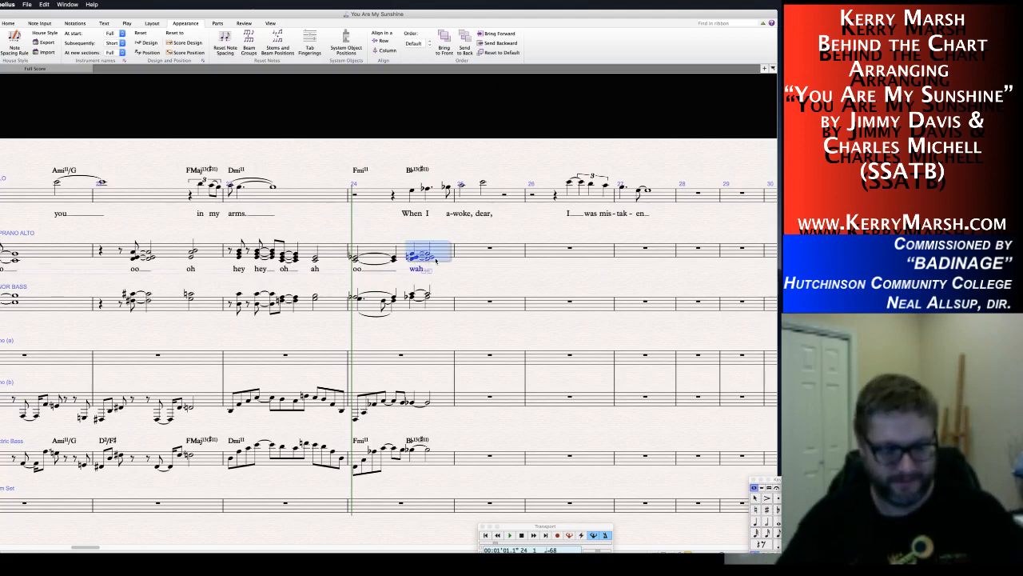
{"action": "key", "text": "h"}
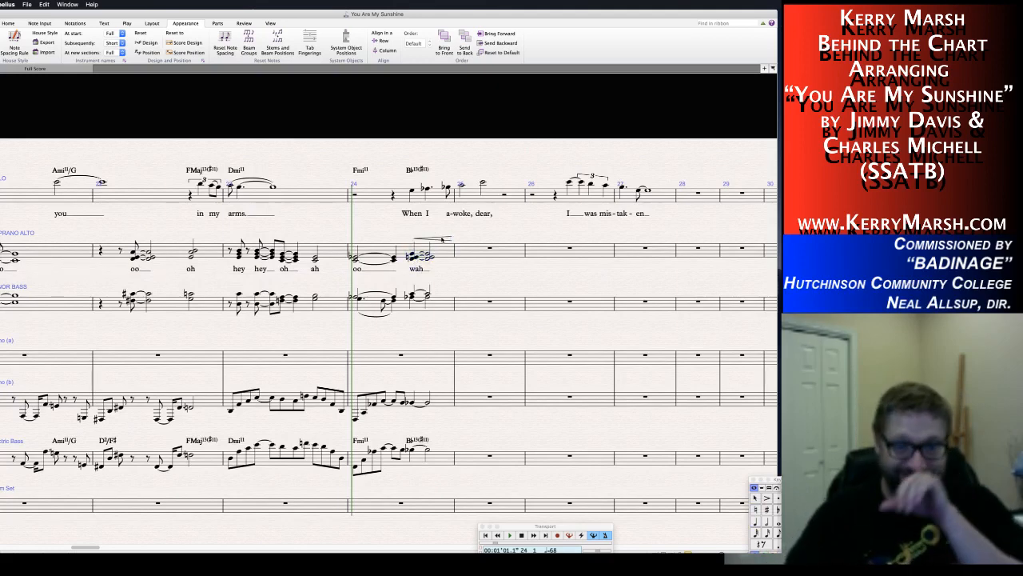
{"action": "key", "text": "Escape"}
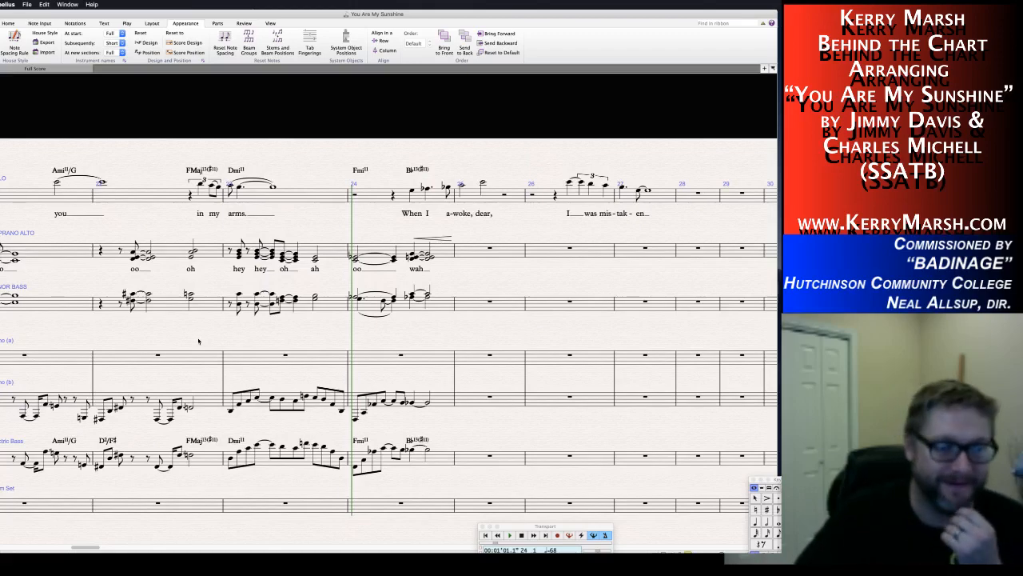
Play back the passage leading through bar 24 and stop at the start of bar 25.
{"action": "scroll", "coordinate": [200, 341], "scroll_direction": "left", "scroll_amount": 5}
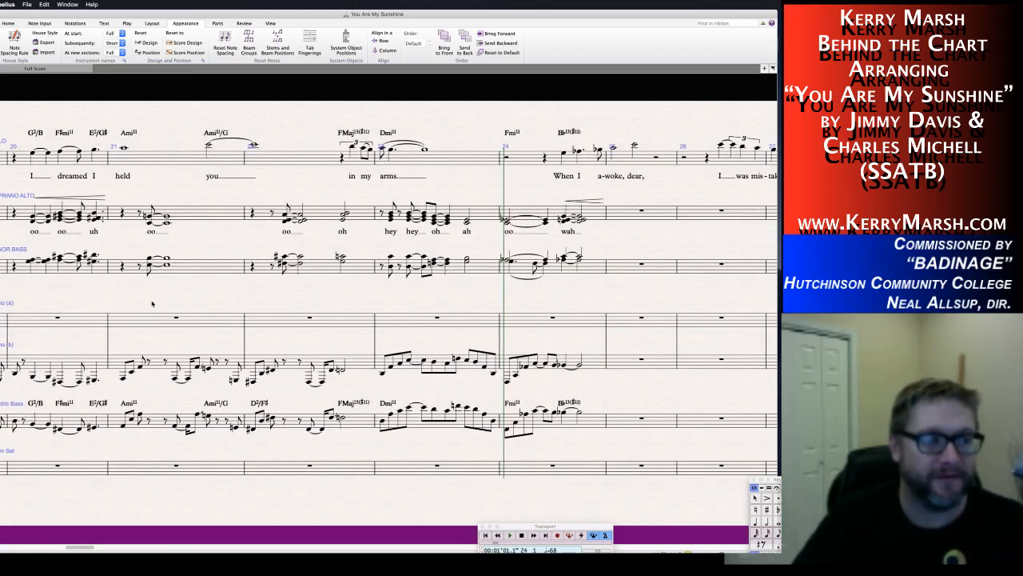
{"action": "scroll", "coordinate": [151, 303], "scroll_direction": "left", "scroll_amount": 10}
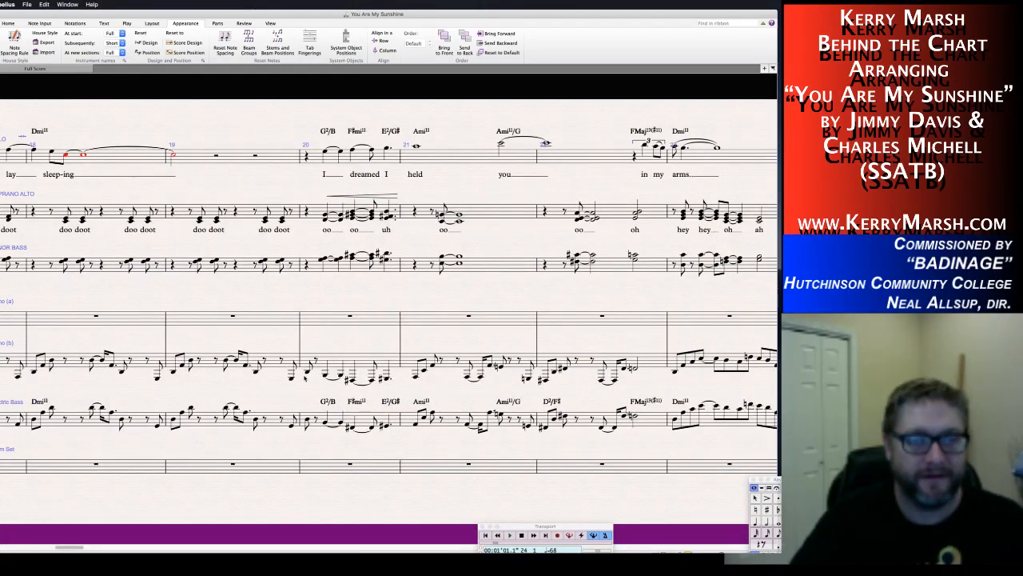
{"action": "key", "text": "space"}
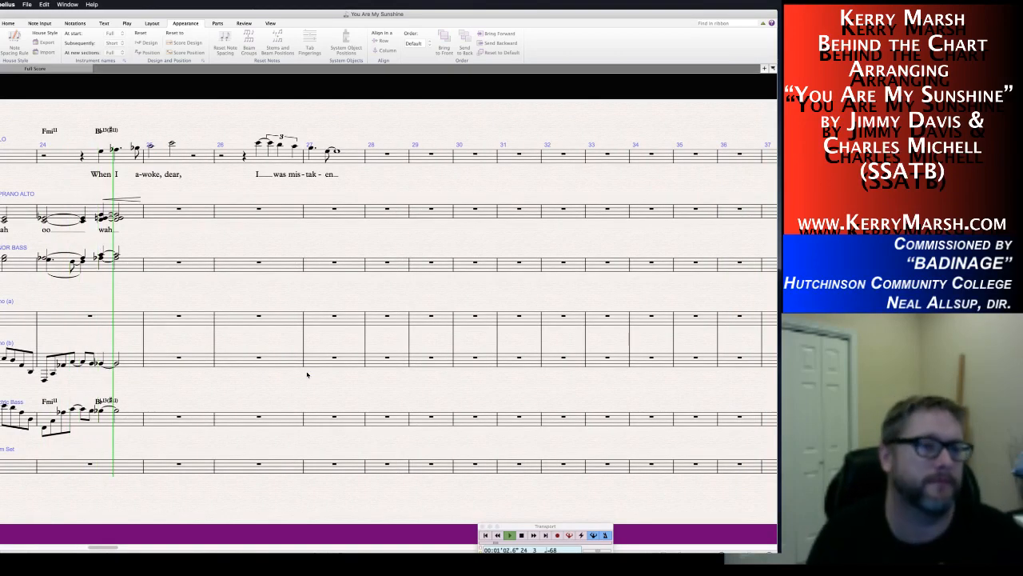
{"action": "key", "text": "space"}
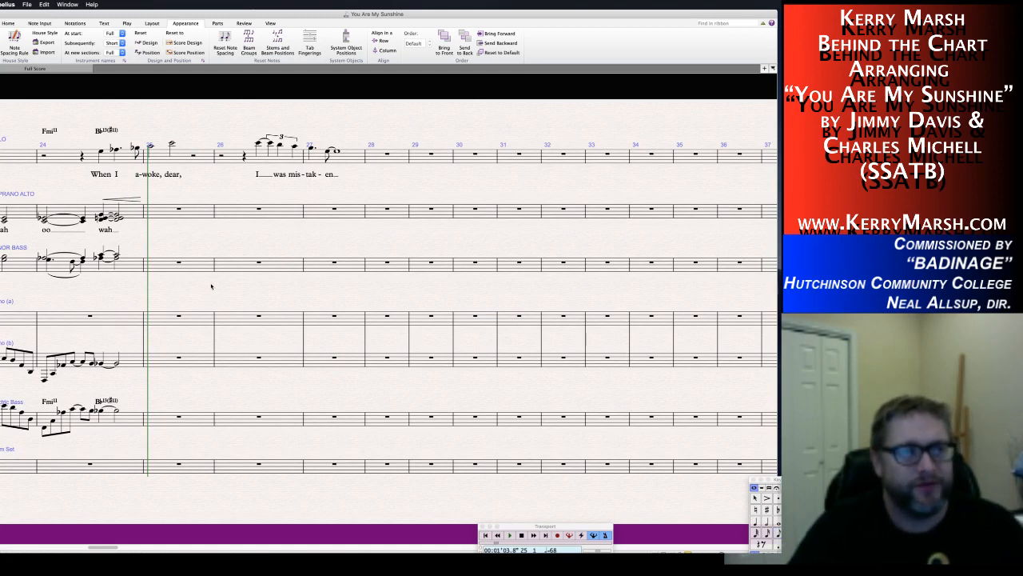
Play back the arrangement from the first electric bass note at rehearsal mark A and stop at bar 25.
{"action": "scroll", "coordinate": [212, 285], "scroll_direction": "left", "scroll_amount": 5}
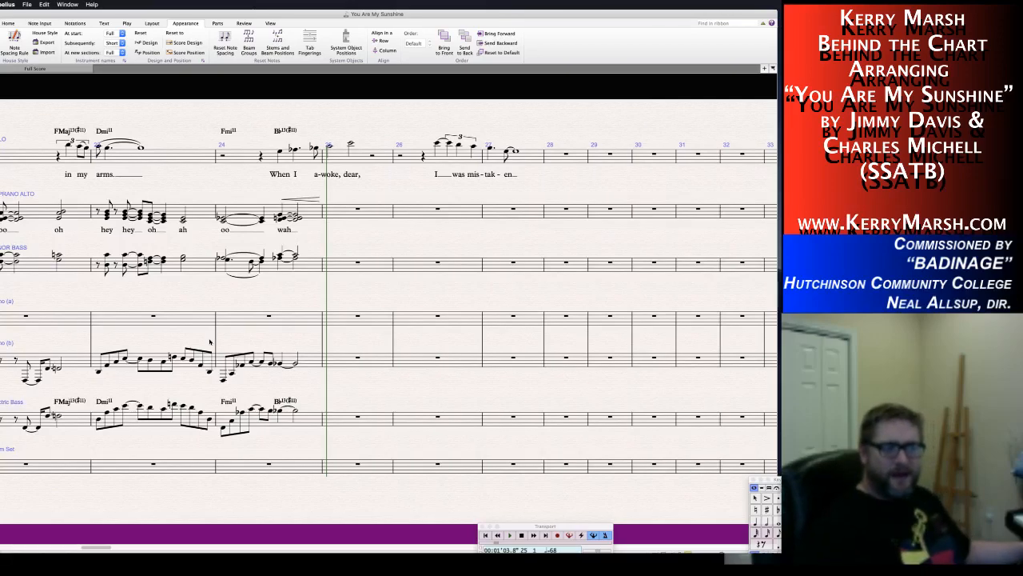
{"action": "scroll", "coordinate": [210, 343], "scroll_direction": "left", "scroll_amount": 5}
{"action": "scroll", "coordinate": [209, 342], "scroll_direction": "left", "scroll_amount": 3}
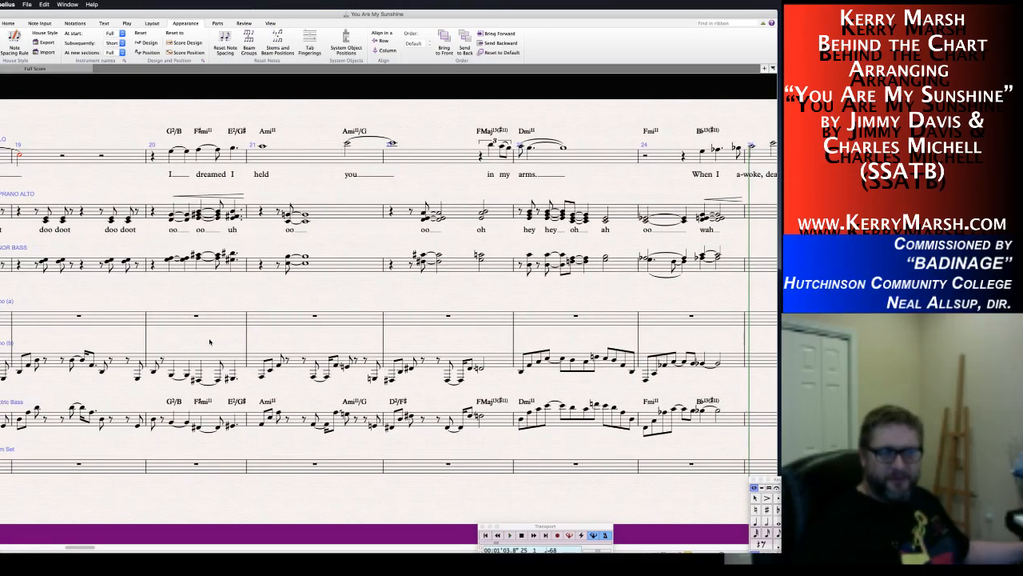
{"action": "scroll", "coordinate": [209, 342], "scroll_direction": "right", "scroll_amount": 1}
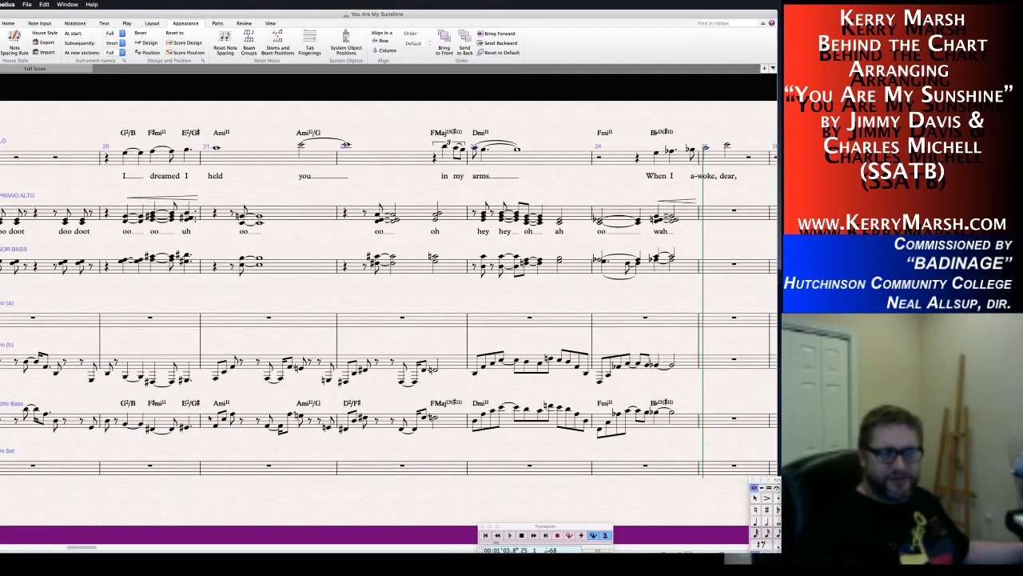
{"action": "scroll", "coordinate": [259, 408], "scroll_direction": "right", "scroll_amount": 2}
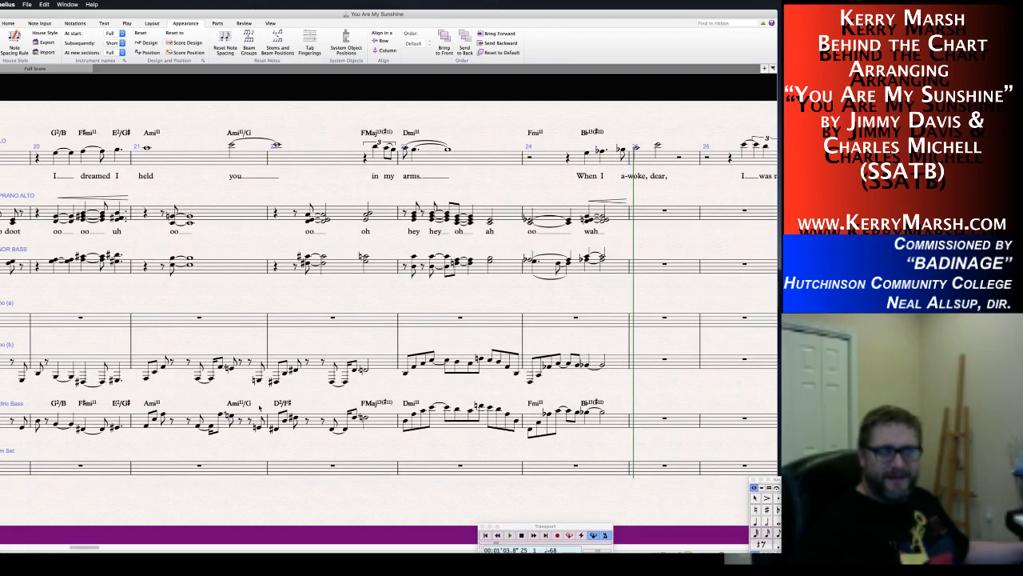
{"action": "scroll", "coordinate": [259, 407], "scroll_direction": "left", "scroll_amount": 9}
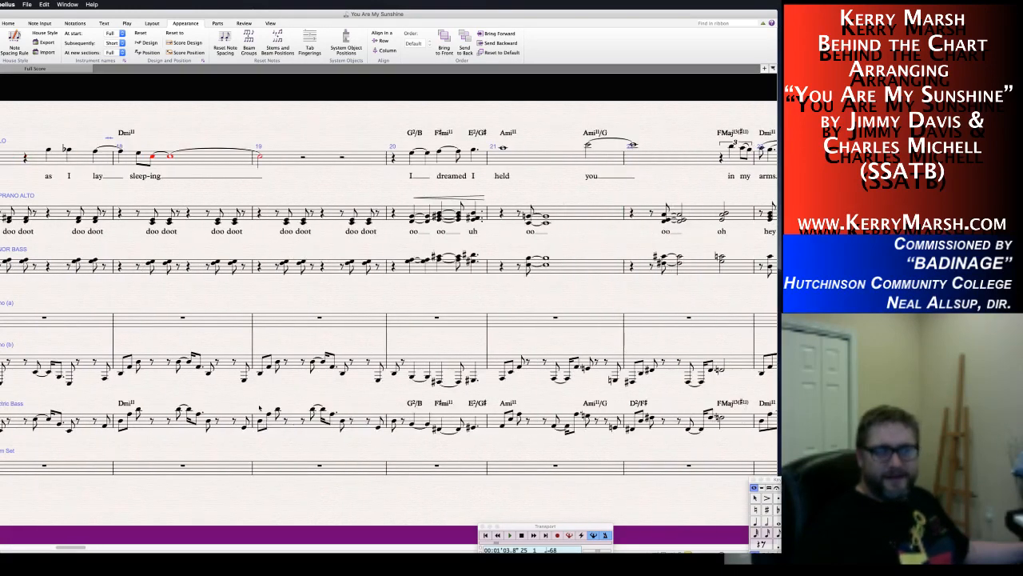
{"action": "scroll", "coordinate": [291, 395], "scroll_direction": "left", "scroll_amount": 7}
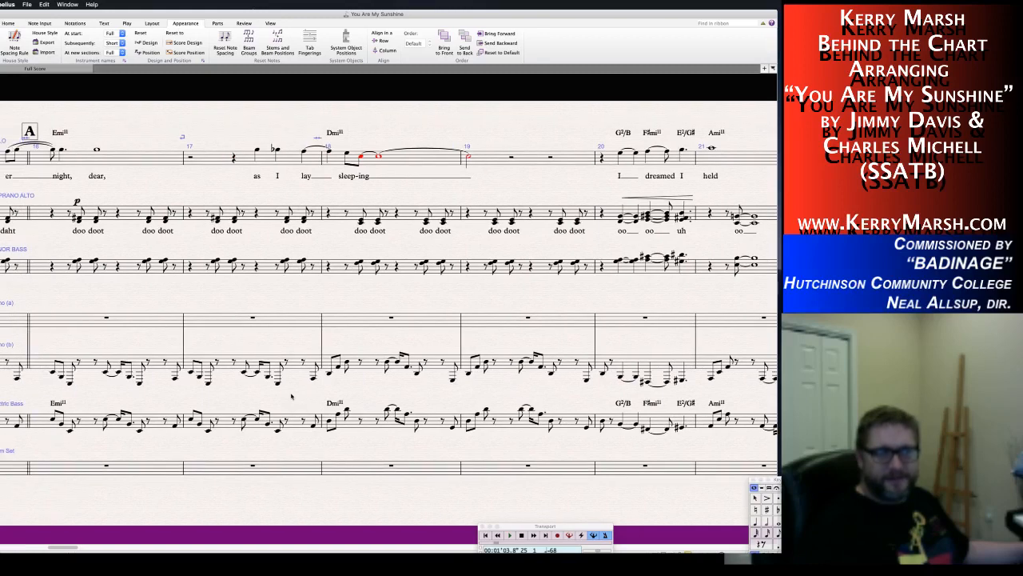
{"action": "scroll", "coordinate": [291, 396], "scroll_direction": "left", "scroll_amount": 1}
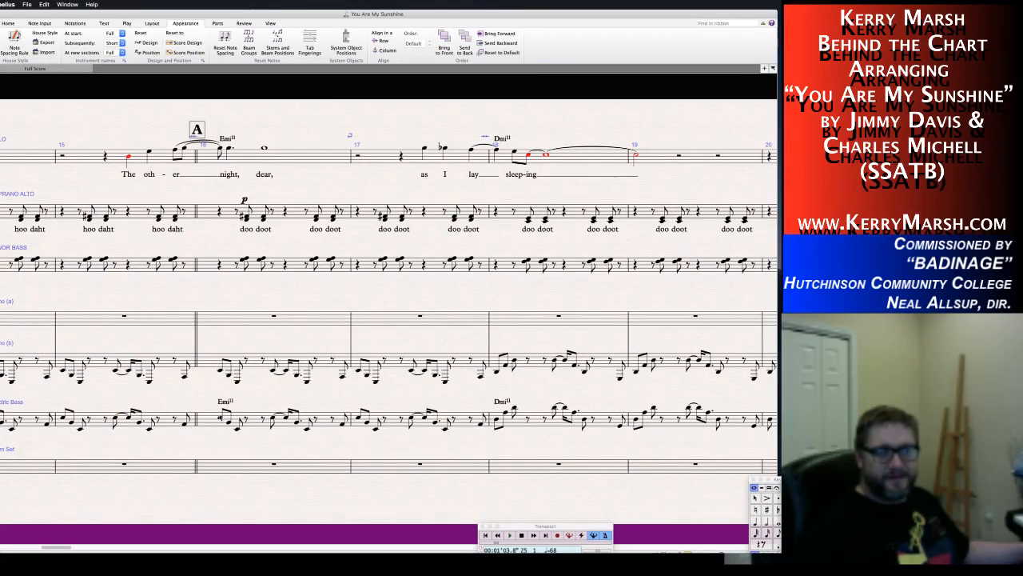
{"action": "left_click", "coordinate": [221, 418]}
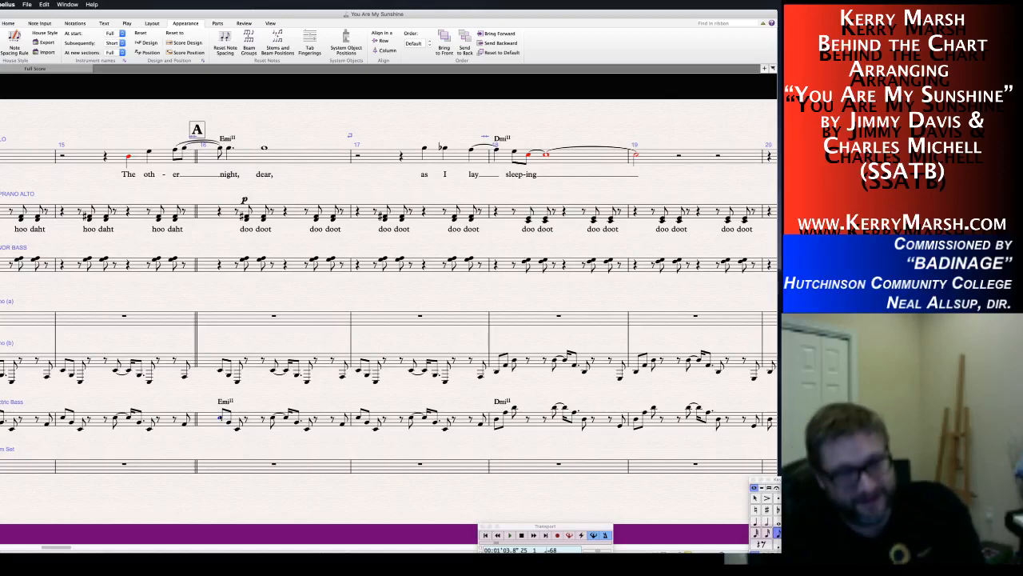
{"action": "key", "text": "space"}
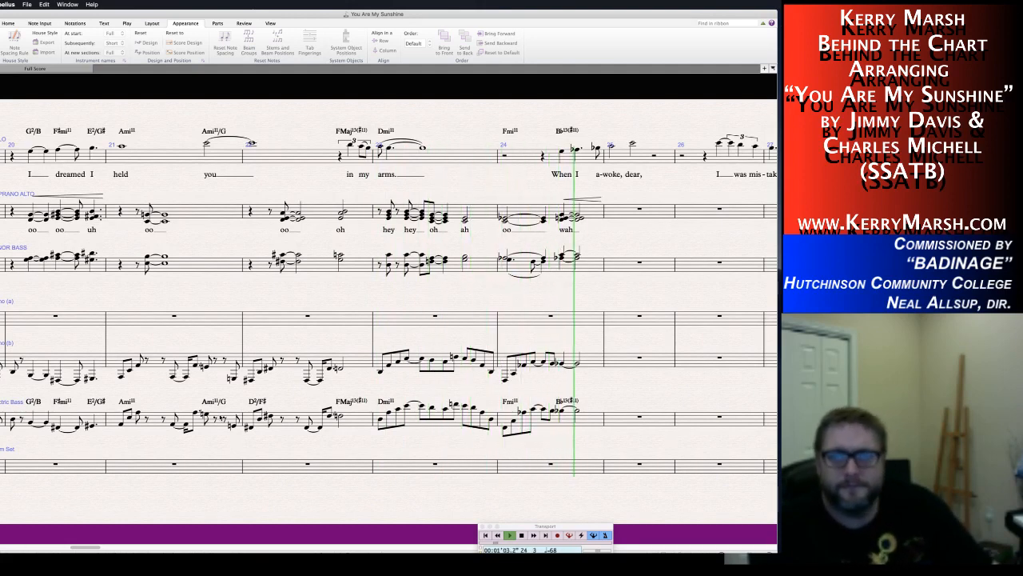
{"action": "key", "text": "space"}
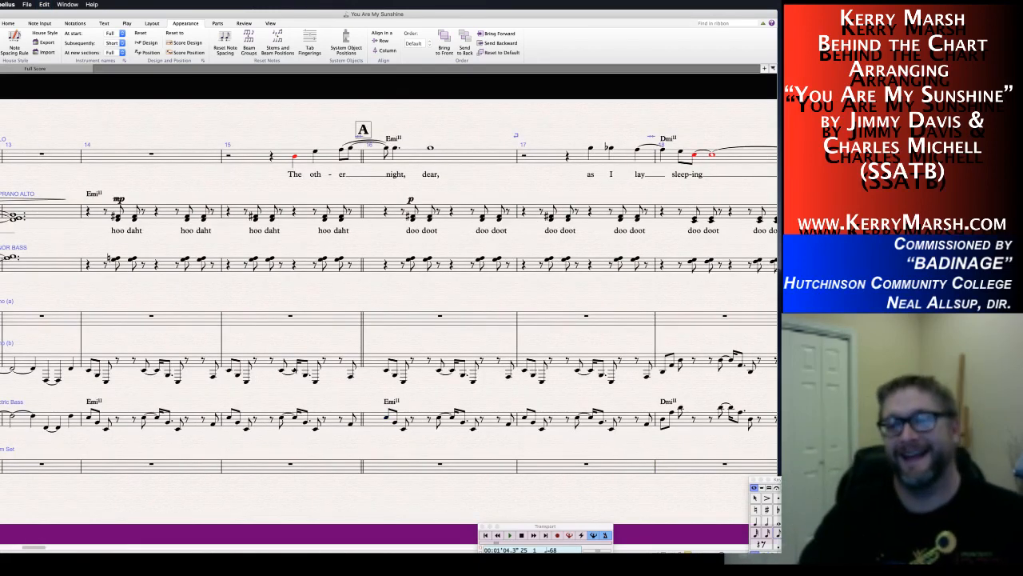
Return to bars 24 and 25 and move the playback position back to bar 2.
{"action": "scroll", "coordinate": [401, 323], "scroll_direction": "right", "scroll_amount": 10}
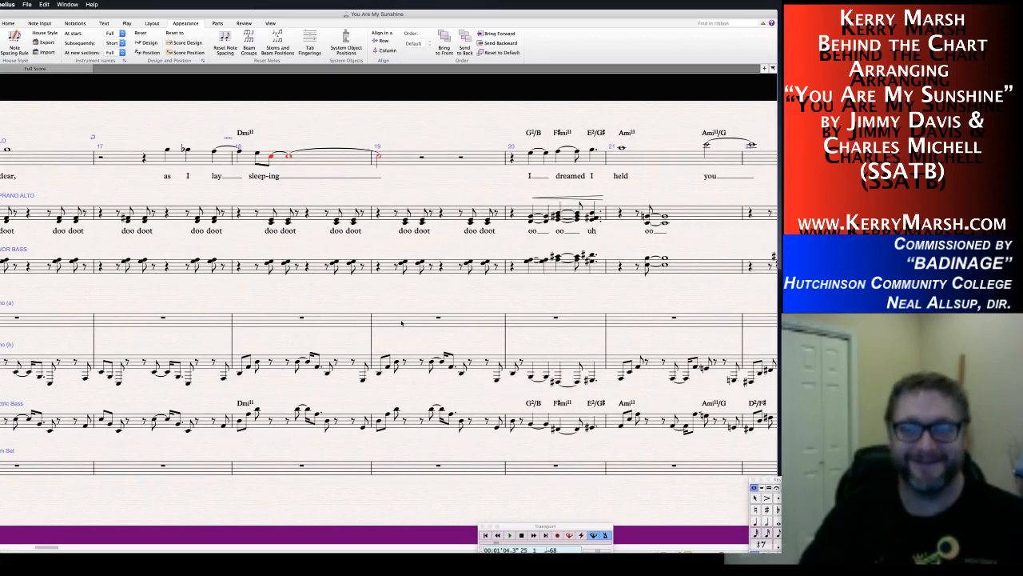
{"action": "scroll", "coordinate": [401, 323], "scroll_direction": "right", "scroll_amount": 10}
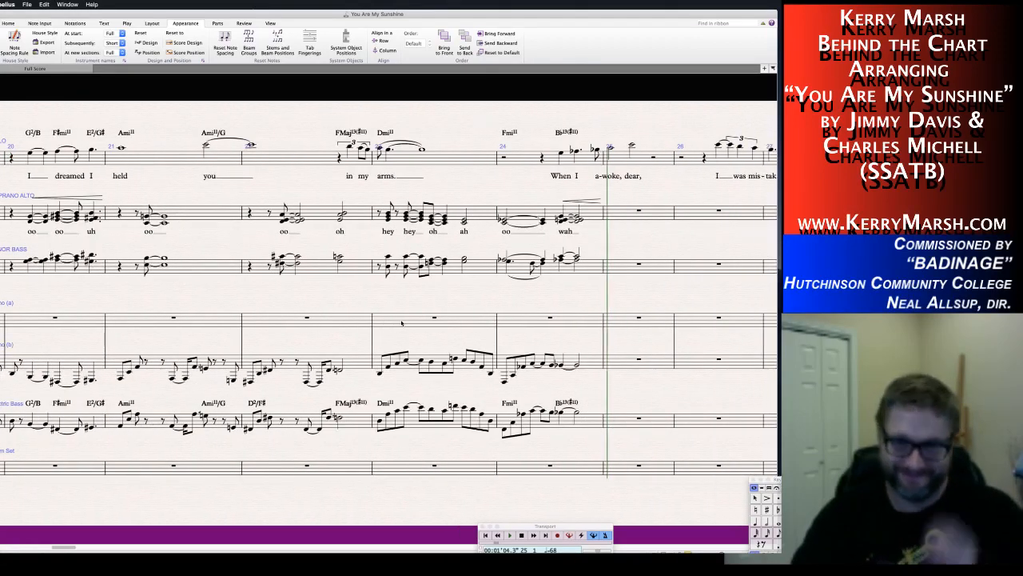
{"action": "scroll", "coordinate": [383, 287], "scroll_direction": "right", "scroll_amount": 5}
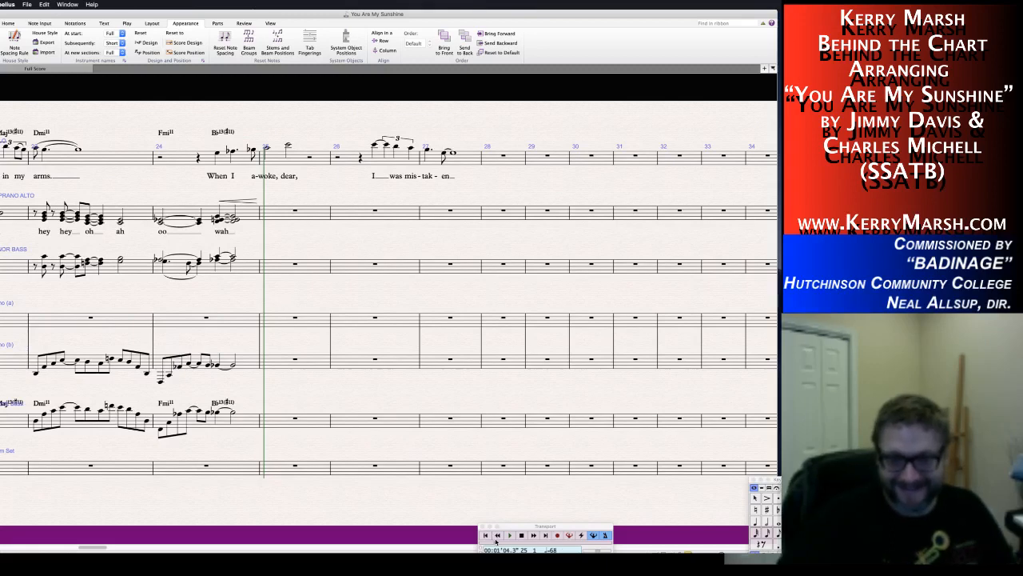
{"action": "left_click_drag", "start_coordinate": [496, 543], "coordinate": [484, 544]}
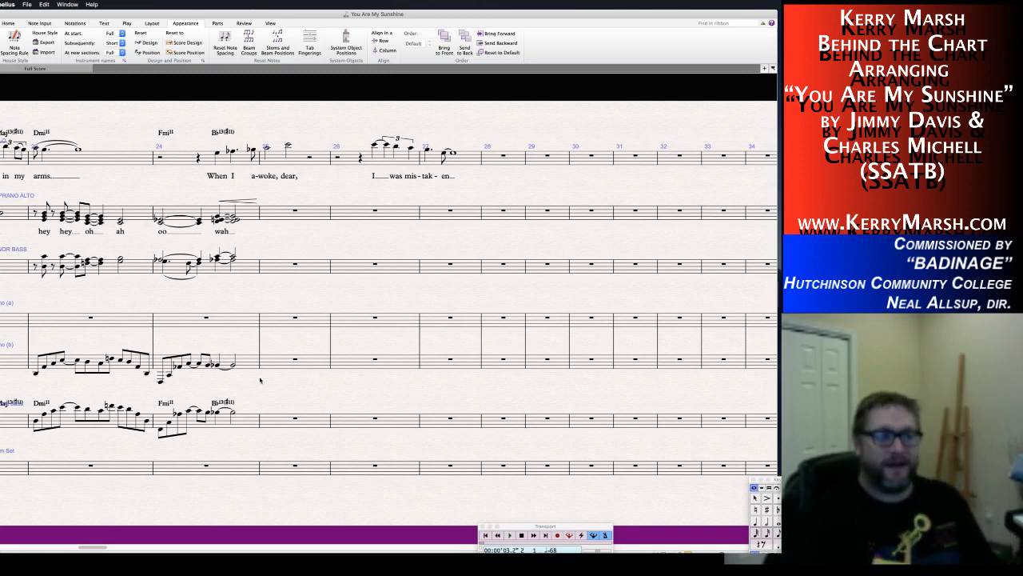
Copy the electric bass line from bar 21, up to the Ami11/G chord and including the Ami11 symbol, to the start of bar 25.
{"action": "left_click", "coordinate": [266, 419]}
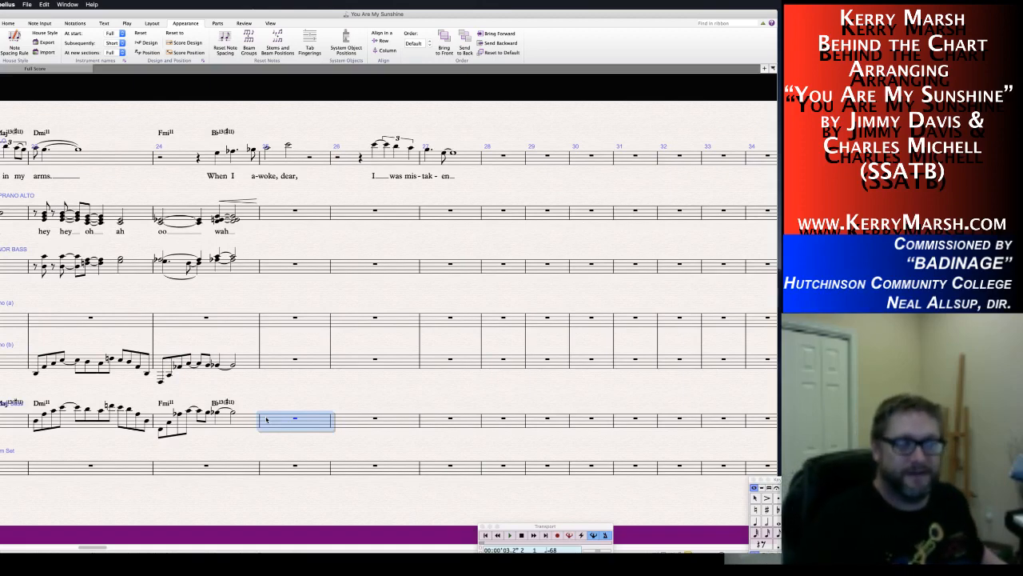
{"action": "left_click", "coordinate": [304, 390]}
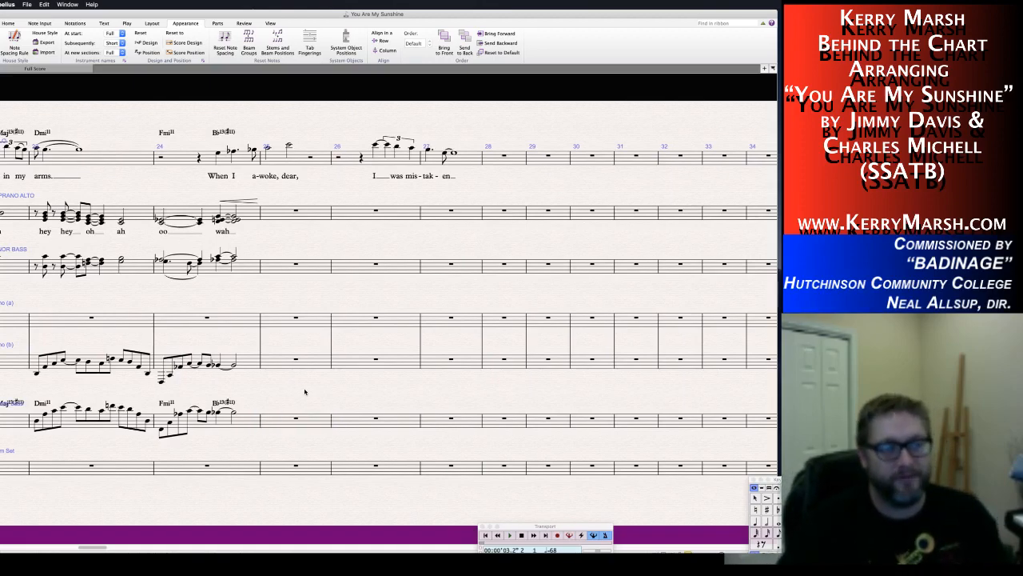
{"action": "scroll", "coordinate": [304, 392], "scroll_direction": "left", "scroll_amount": 12}
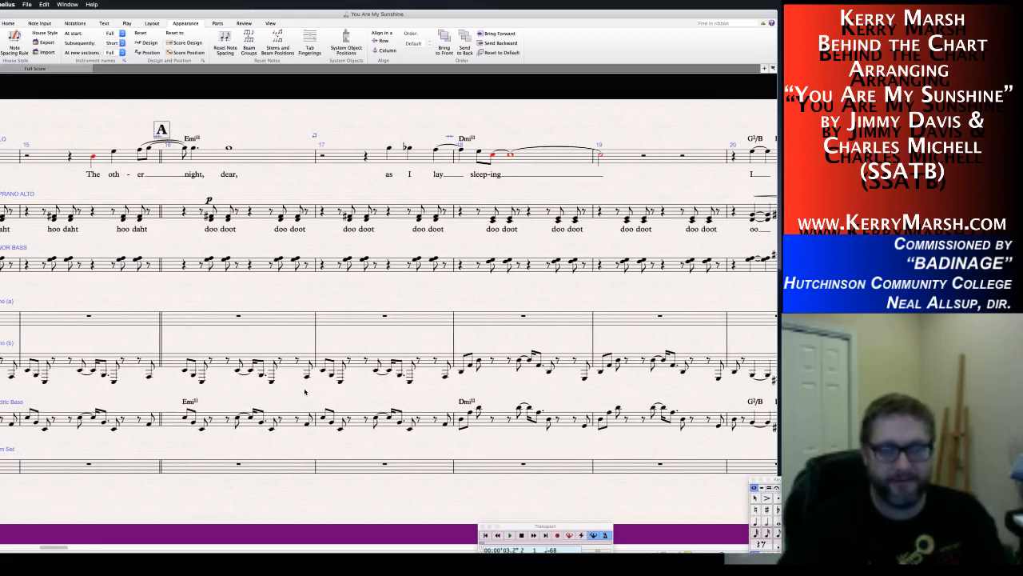
{"action": "scroll", "coordinate": [305, 390], "scroll_direction": "right", "scroll_amount": 8}
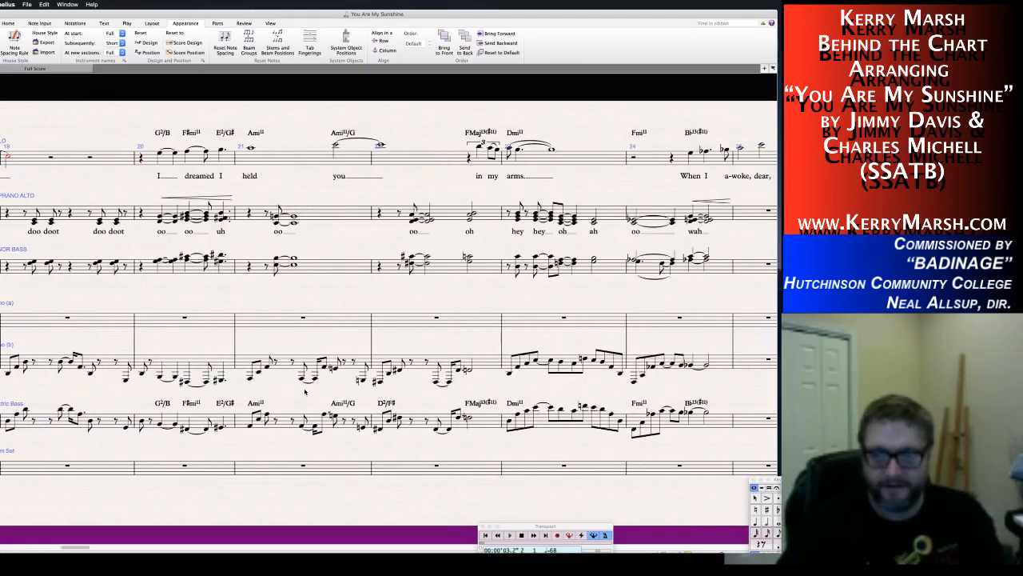
{"action": "scroll", "coordinate": [305, 391], "scroll_direction": "right", "scroll_amount": 3}
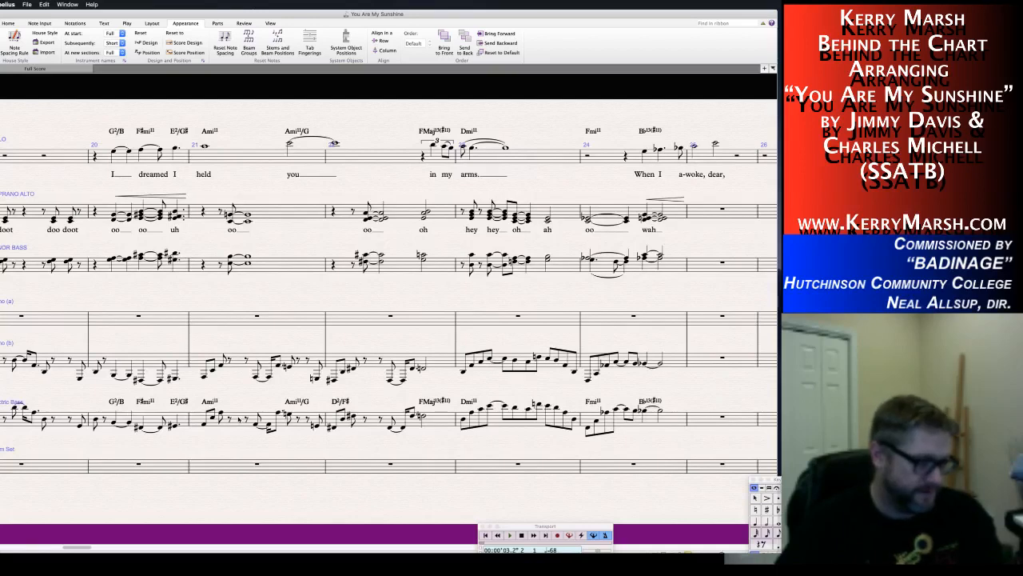
{"action": "left_click", "coordinate": [238, 419]}
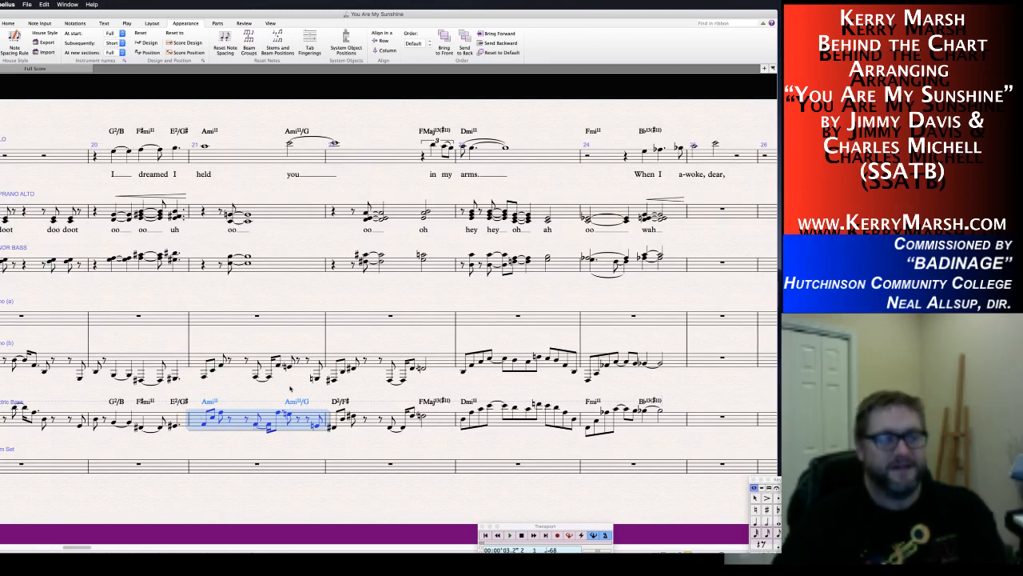
{"action": "key", "text": "Escape"}
{"action": "left_click", "coordinate": [204, 425]}
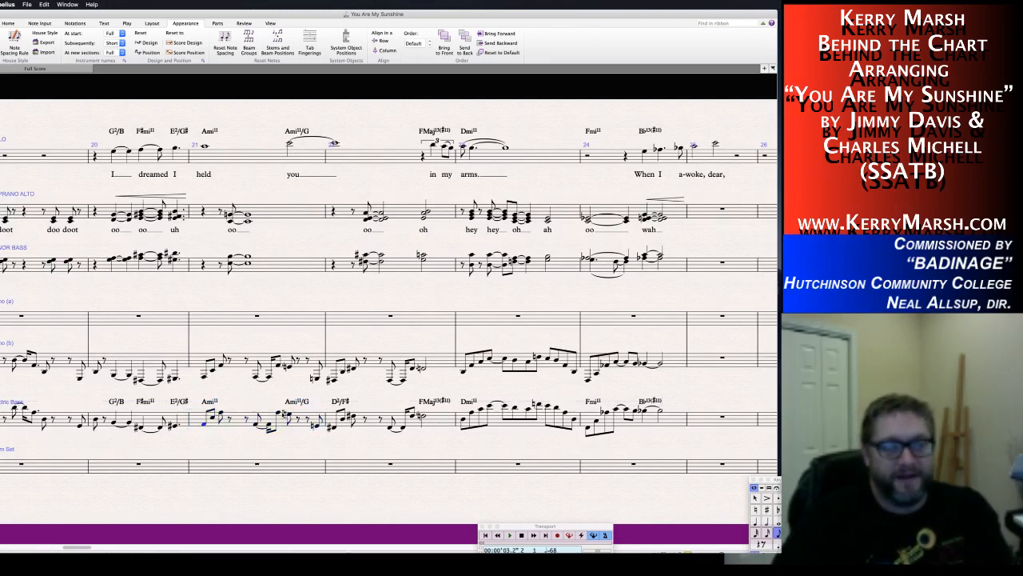
{"action": "left_click", "coordinate": [280, 415], "text": "shift"}
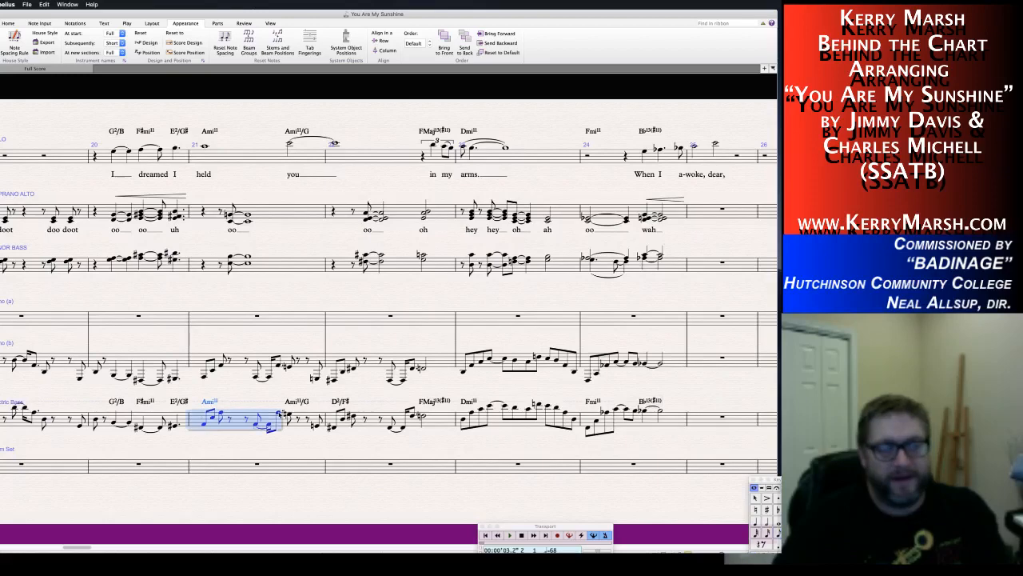
{"action": "left_click", "coordinate": [694, 425], "text": "alt"}
{"action": "key", "text": "Escape"}
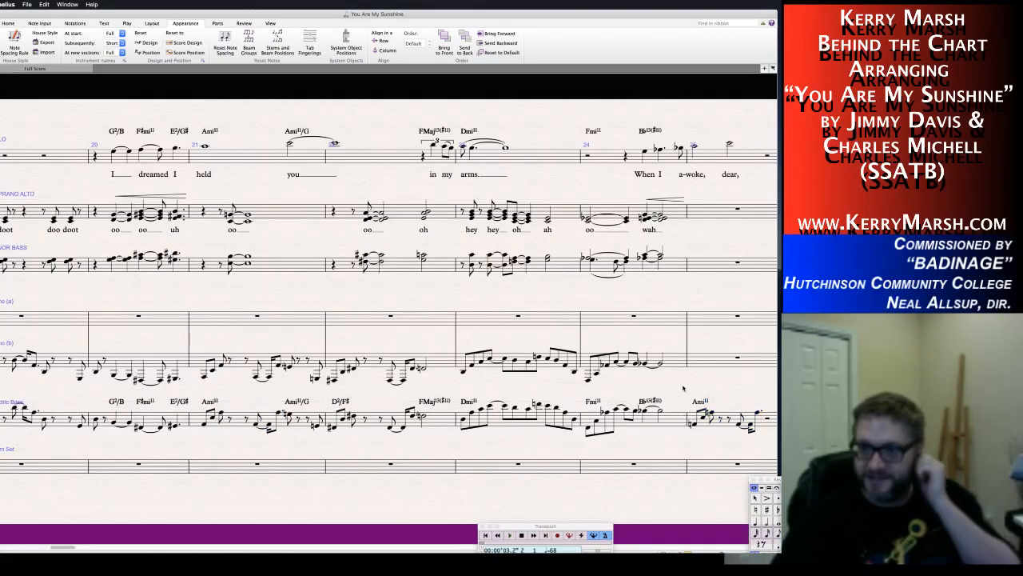
{"action": "scroll", "coordinate": [684, 388], "scroll_direction": "right", "scroll_amount": 5}
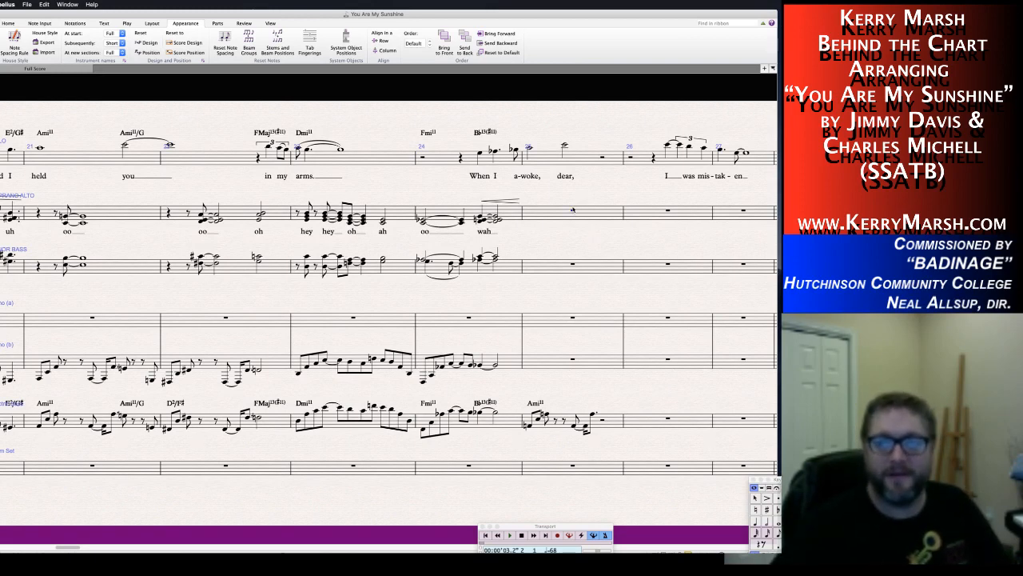
Enter a quarter-note triplet ending on B and A after two half rests in bar 25 of the soprano/alto staff.
{"action": "key", "text": "KP_5"}
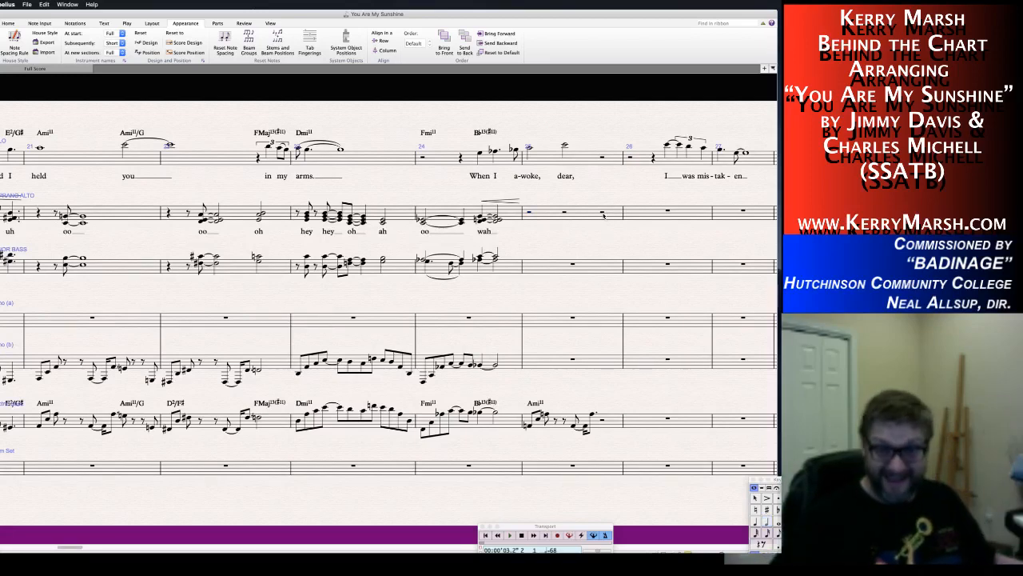
{"action": "left_click", "coordinate": [603, 212]}
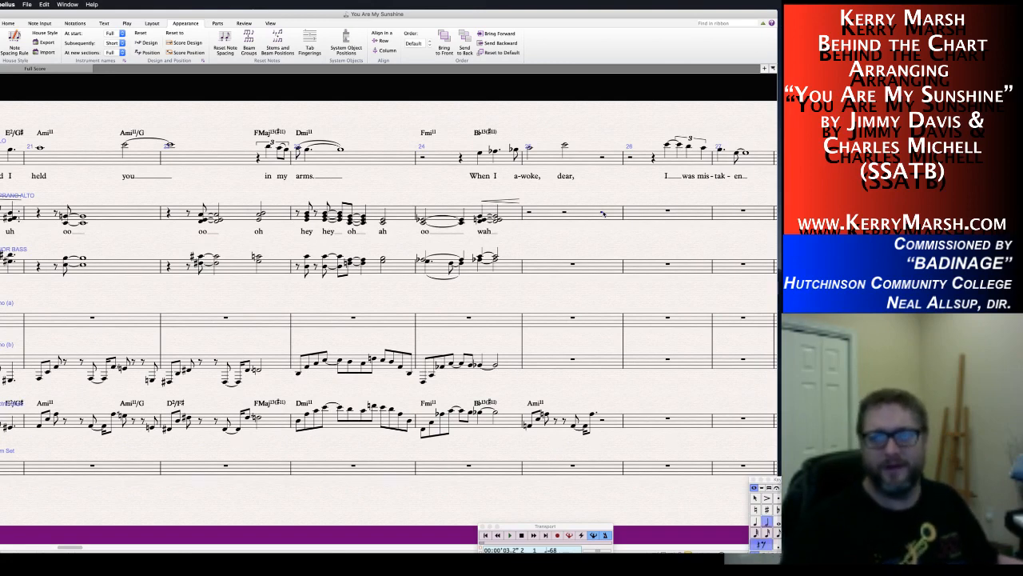
{"action": "key", "text": "4"}
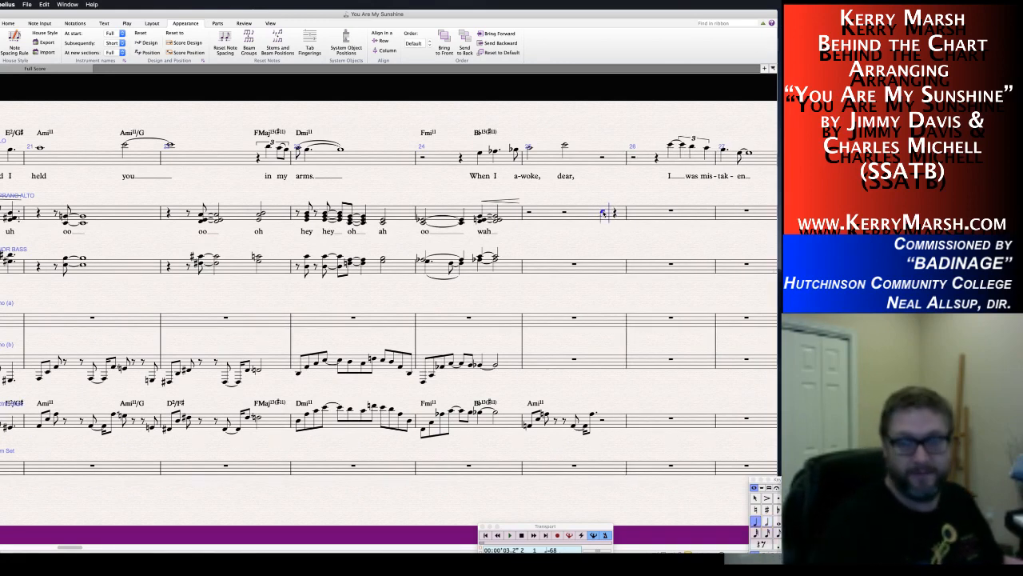
{"action": "key", "text": "super+3"}
{"action": "key", "text": "b"}
{"action": "key", "text": "a"}
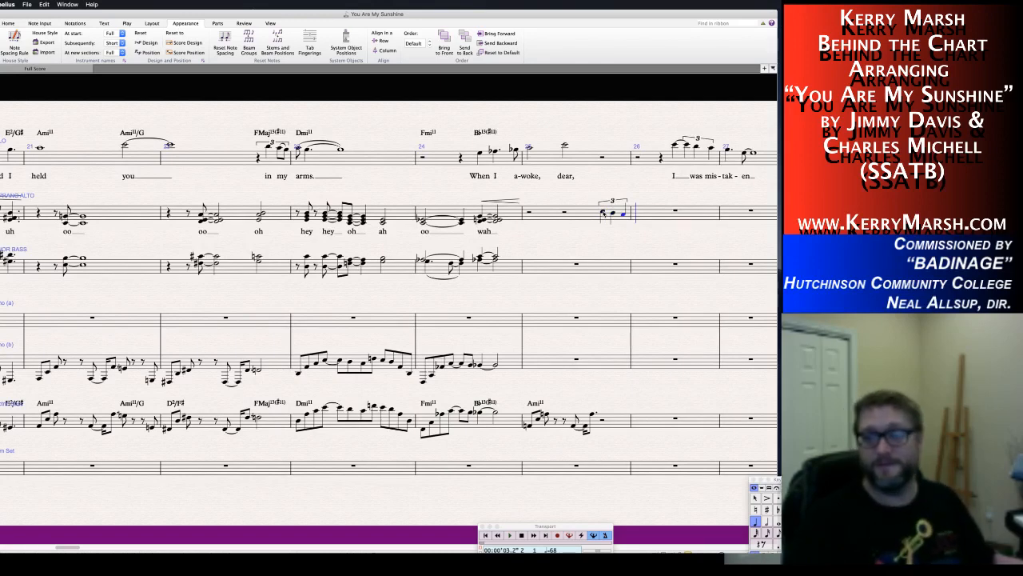
Continue the soprano/alto line in bar 26 with a half-note A tied to a quarter-note A.
{"action": "key", "text": "5"}
{"action": "key", "text": "a"}
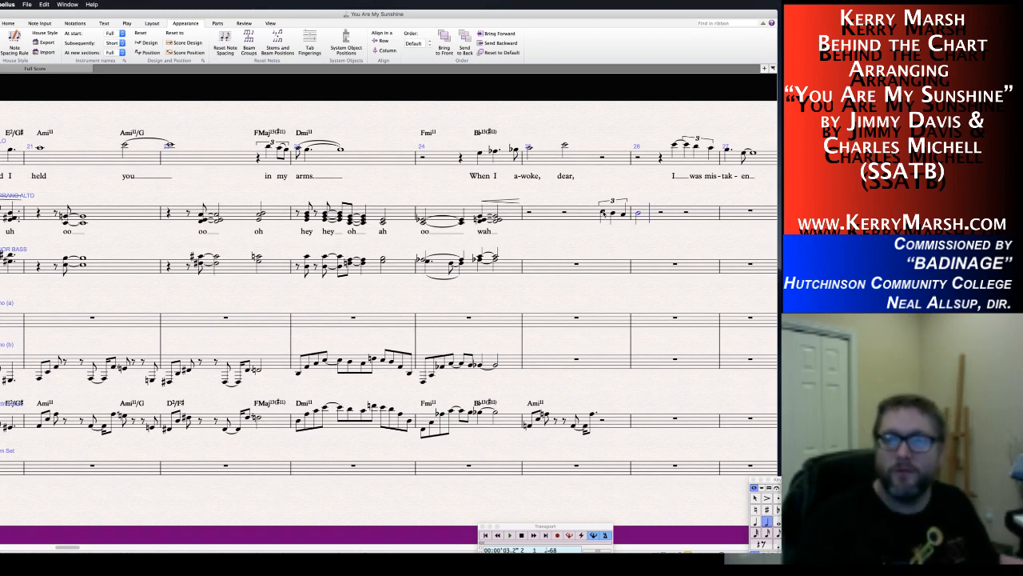
{"action": "key", "text": "KP_Enter"}
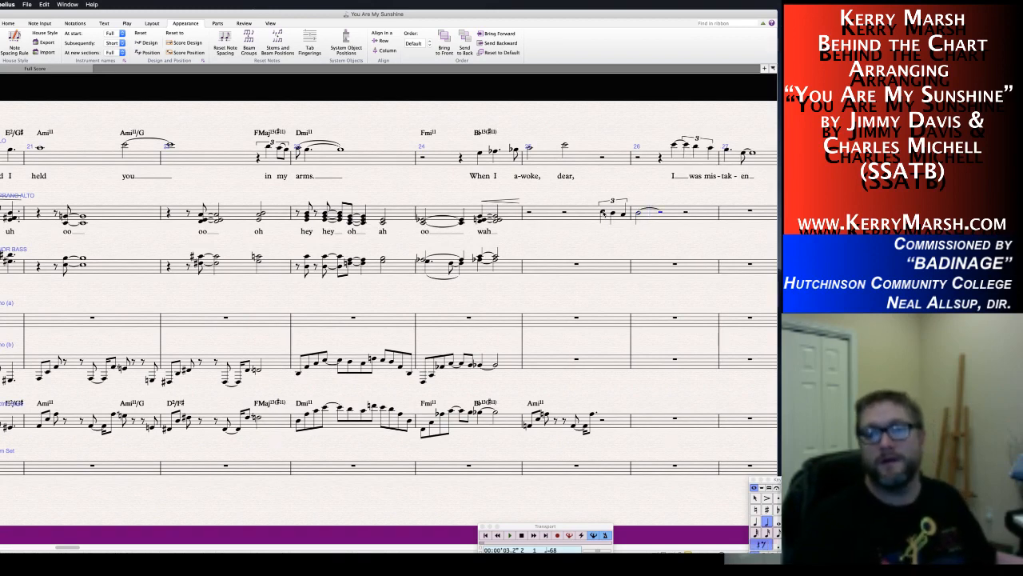
{"action": "key", "text": "3"}
{"action": "key", "text": "a"}
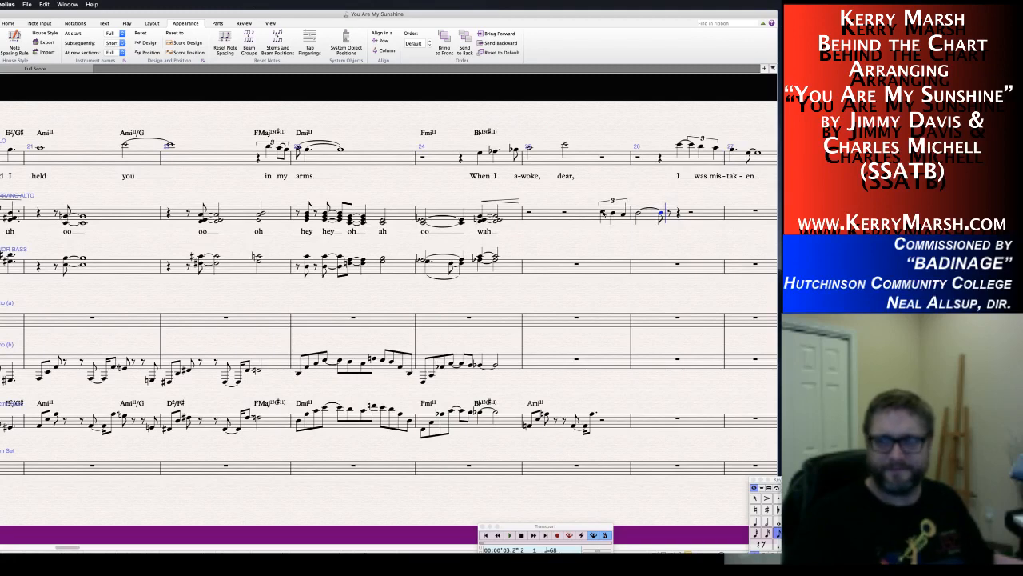
{"action": "key", "text": "4"}
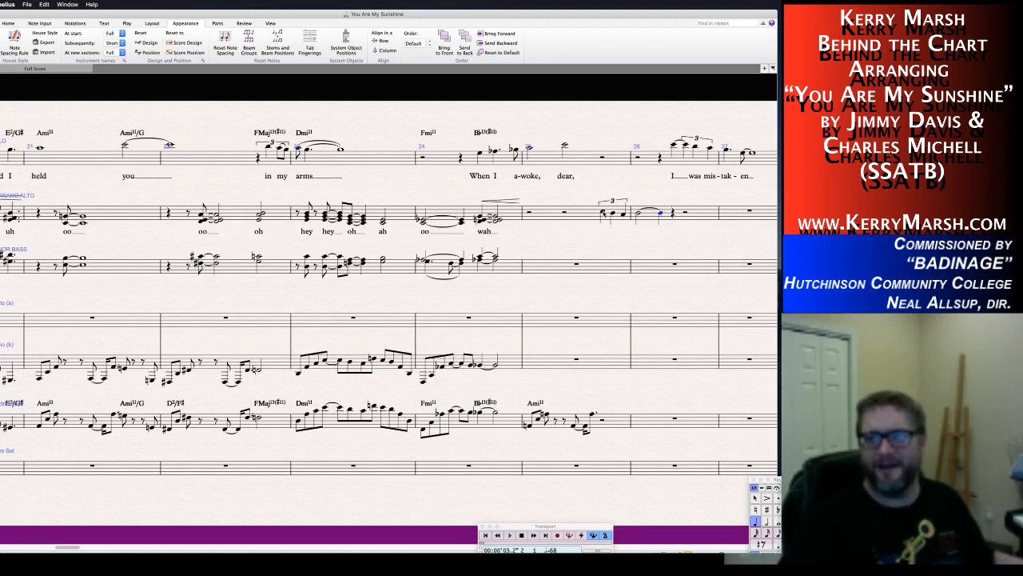
Complete bar 26 of the soprano/alto line with a G-sharp quarter note tied to a half note.
{"action": "key", "text": "Right"}
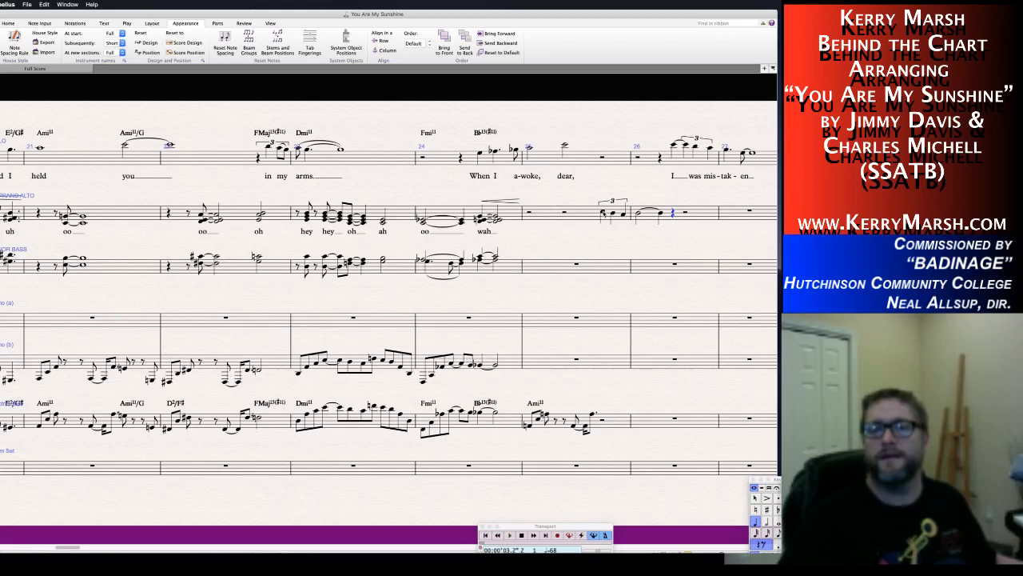
{"action": "key", "text": "g"}
{"action": "key", "text": "Left"}
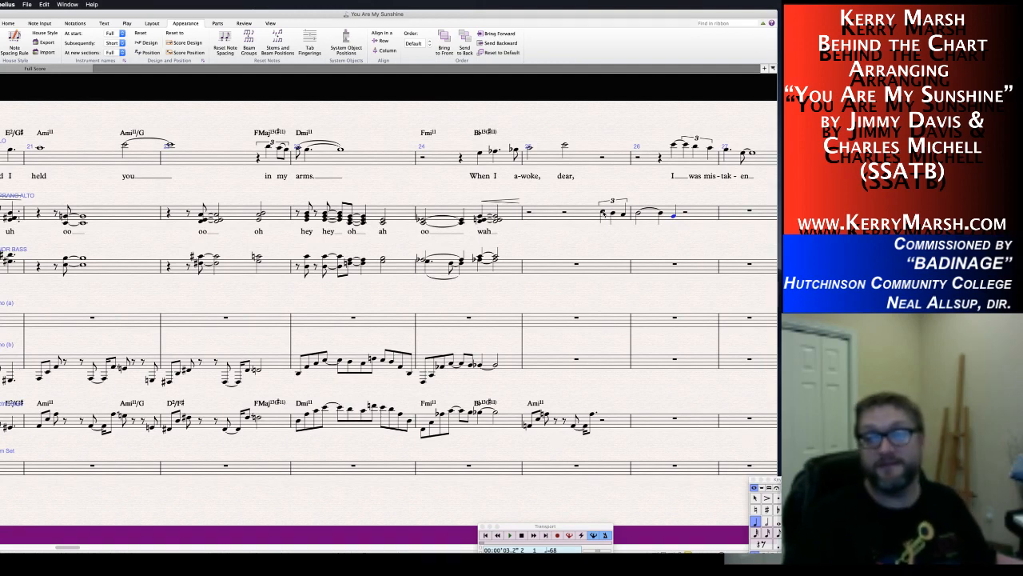
{"action": "key", "text": "5"}
{"action": "key", "text": "8"}
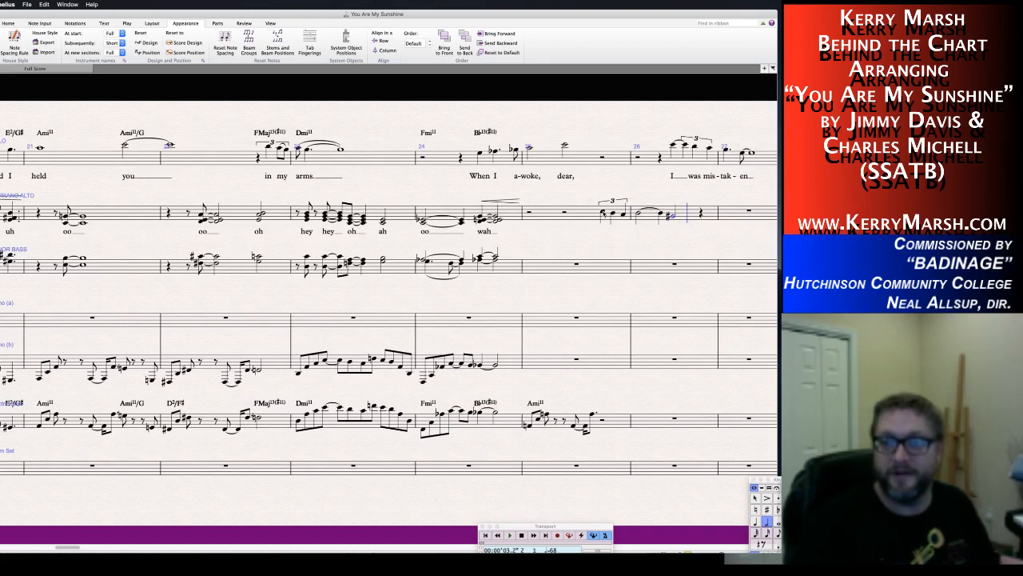
{"action": "key", "text": "4"}
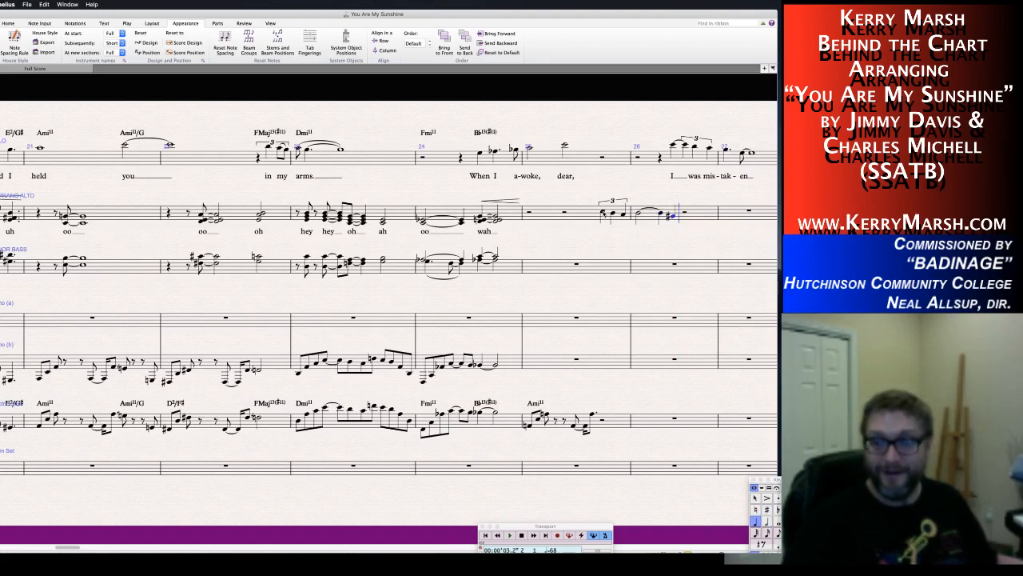
{"action": "key", "text": "5"}
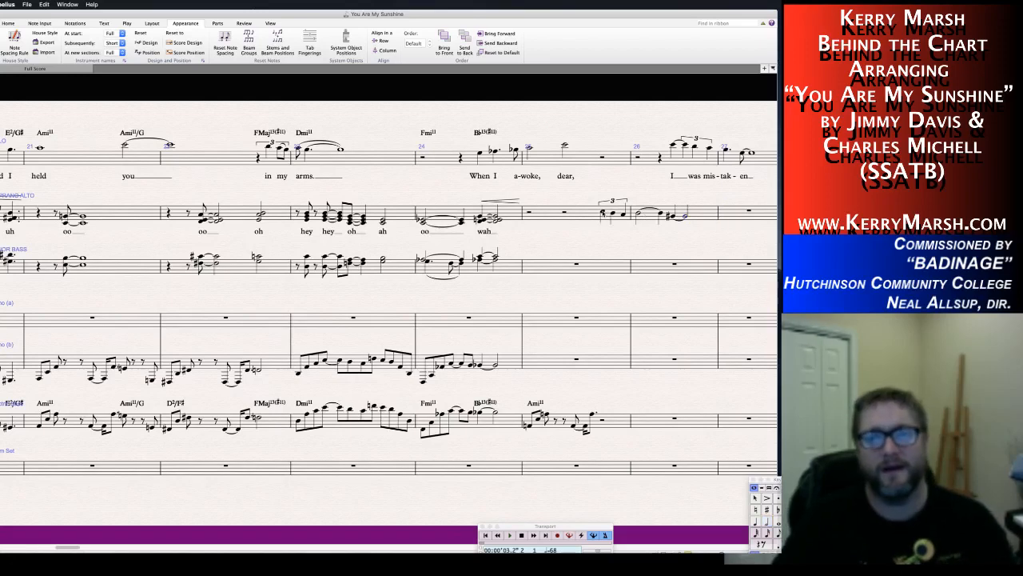
Add the lyrics "when I a-woke, dear" under the soprano/alto notes from the triplet in bar 25 through bar 26.
{"action": "left_click", "coordinate": [603, 214]}
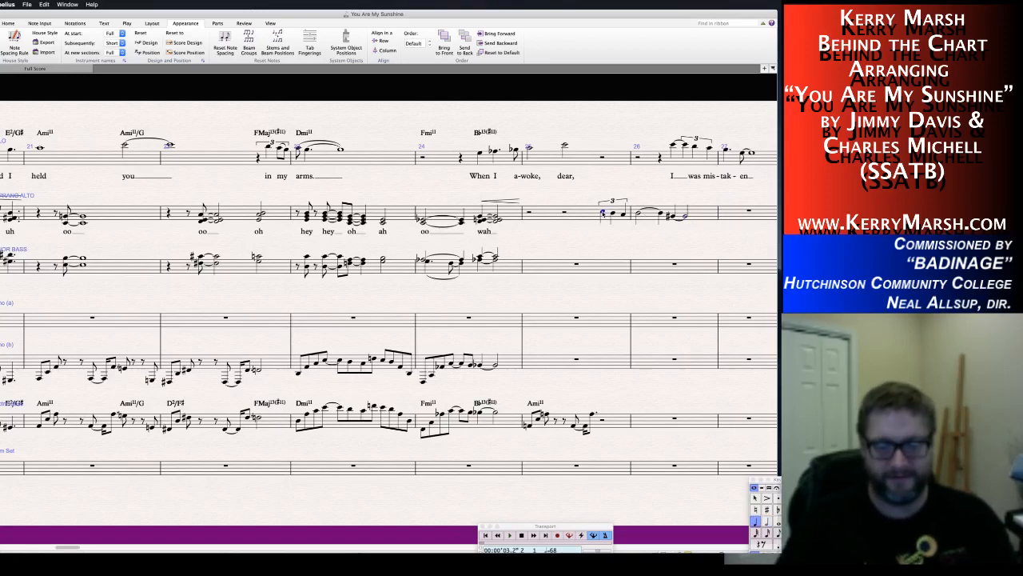
{"action": "key", "text": "Escape"}
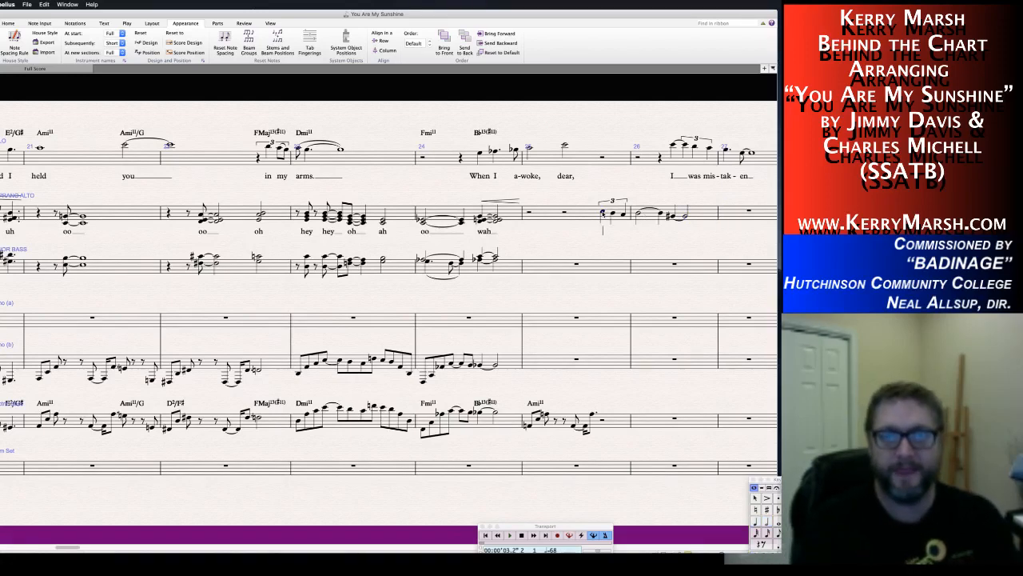
{"action": "type", "text": "when I"}
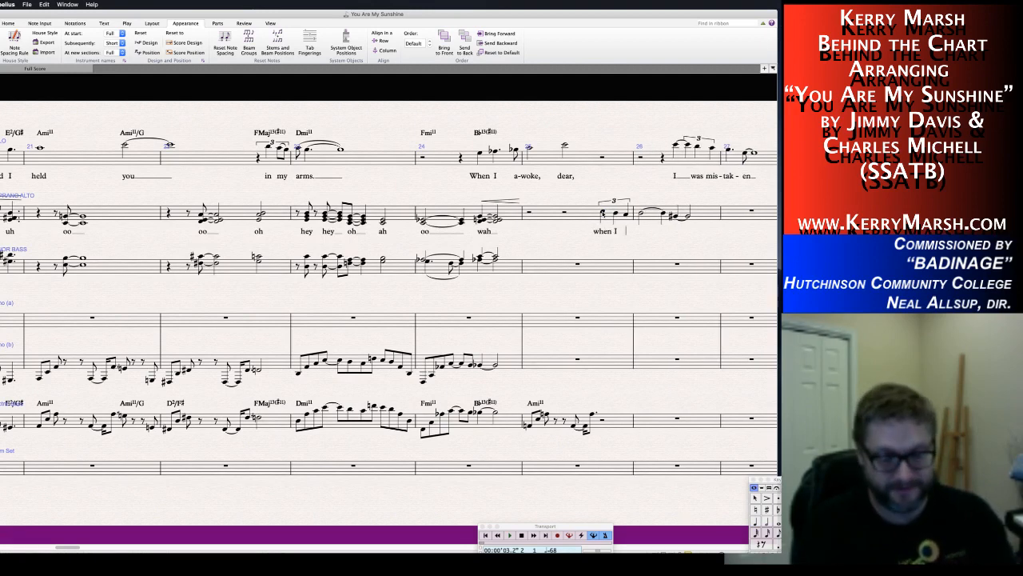
{"action": "type", "text": " a-wo"}
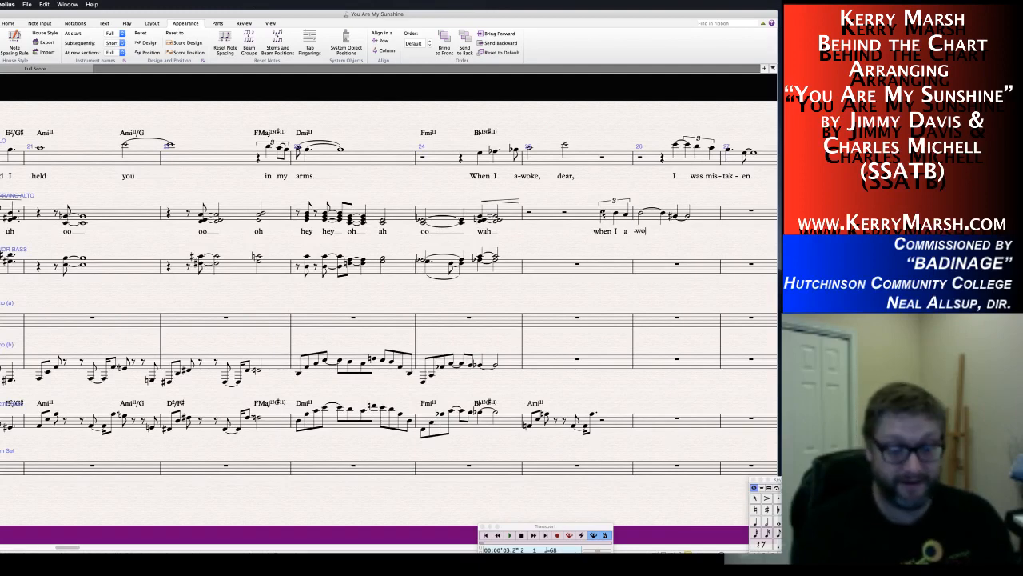
{"action": "type", "text": "ke,"}
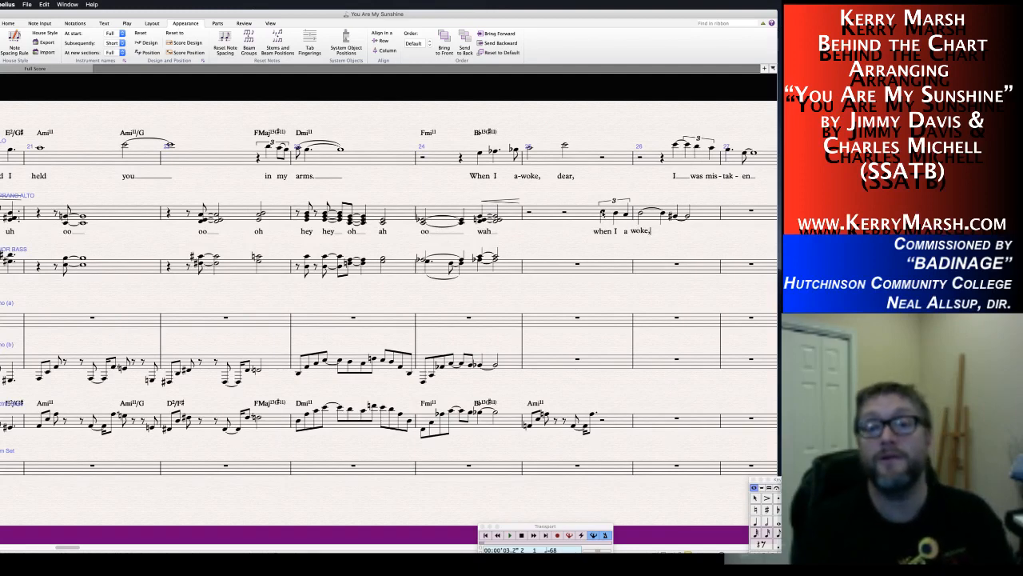
{"action": "key", "text": "space"}
{"action": "type", "text": "dear"}
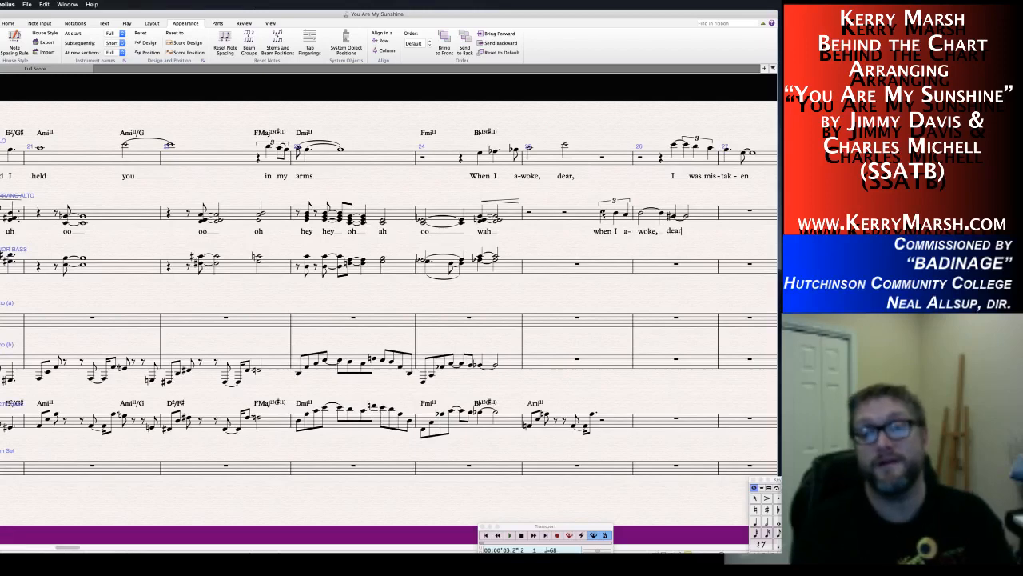
{"action": "key", "text": "Escape"}
{"action": "key", "text": "Escape"}
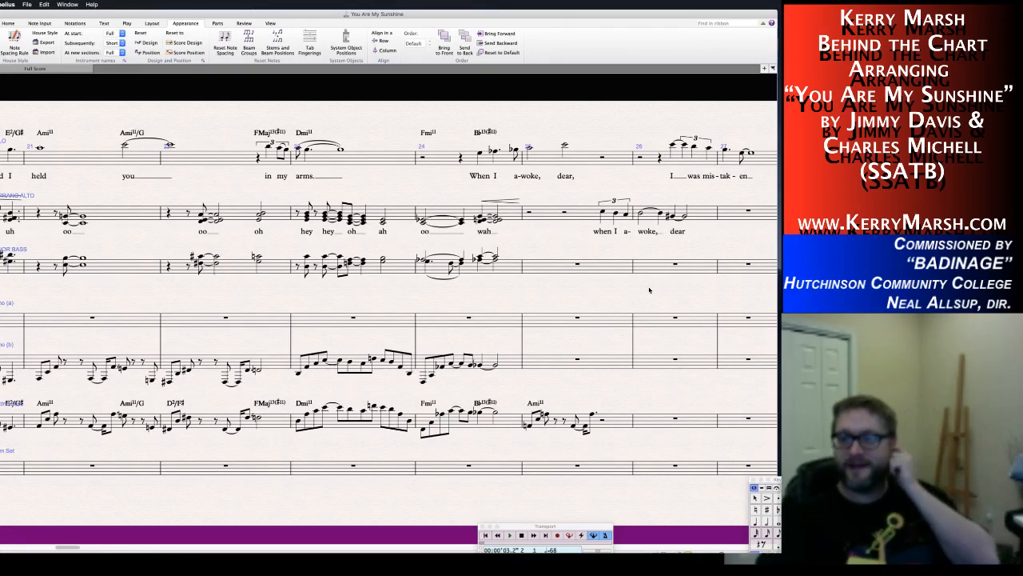
Shorten the first note of bar 27 in the solo line to an eighth note and insert an eighth-note F after it.
{"action": "scroll", "coordinate": [651, 284], "scroll_direction": "right", "scroll_amount": 3}
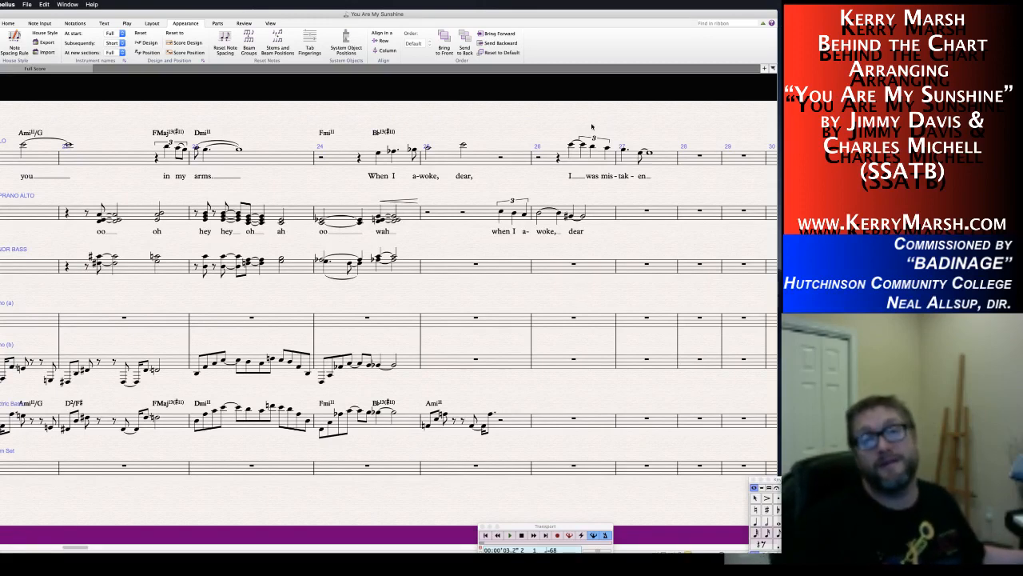
{"action": "left_click", "coordinate": [624, 149]}
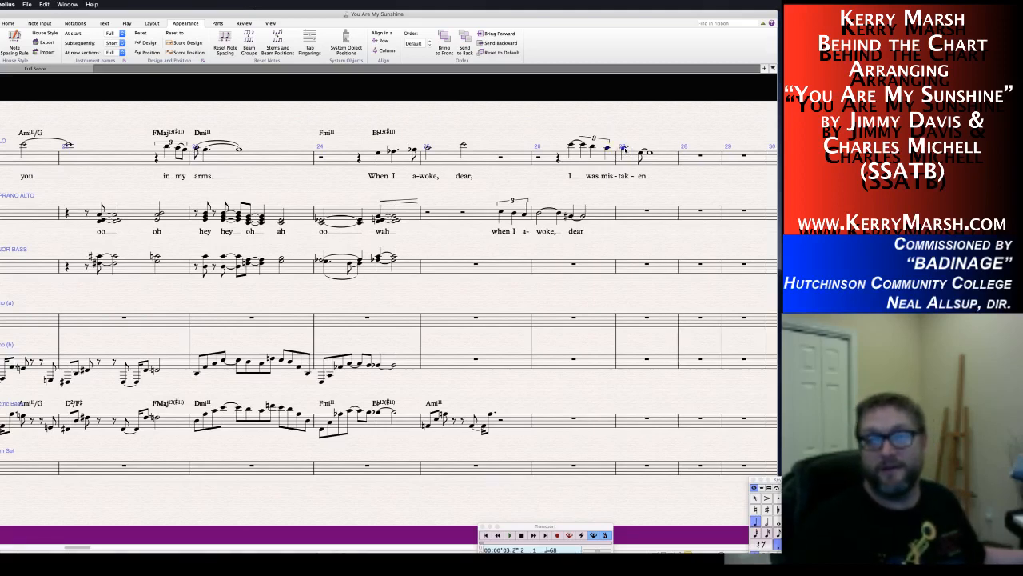
{"action": "key", "text": "KP_Decimal"}
{"action": "key", "text": "KP_9"}
{"action": "key", "text": "Right"}
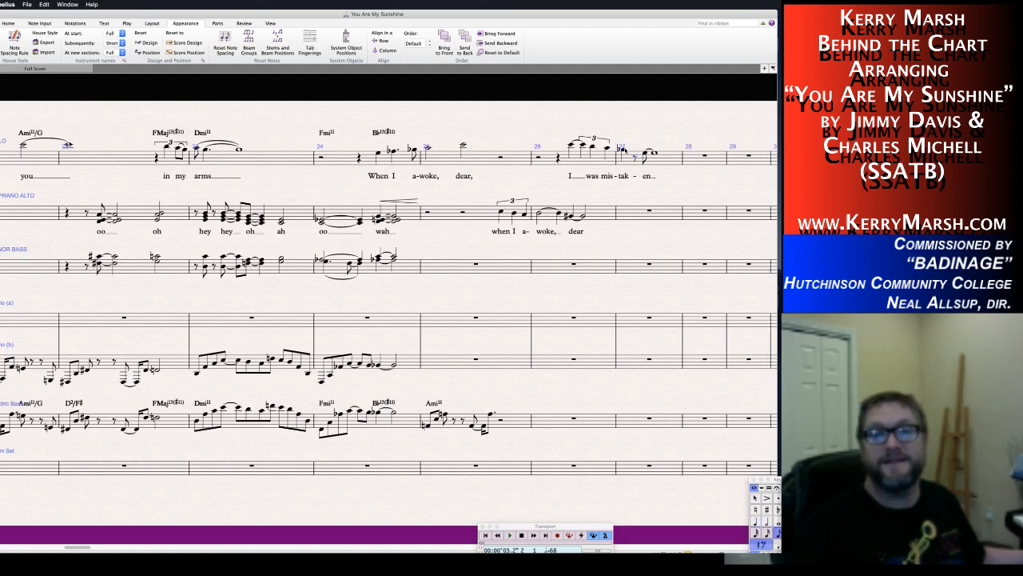
{"action": "key", "text": "f"}
{"action": "key", "text": "Right"}
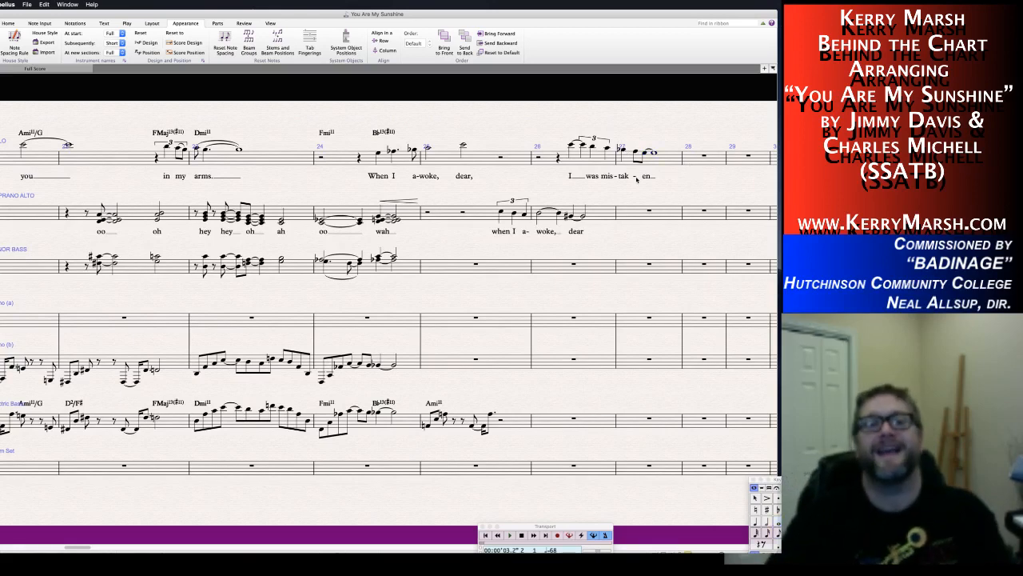
{"action": "left_click", "coordinate": [623, 150]}
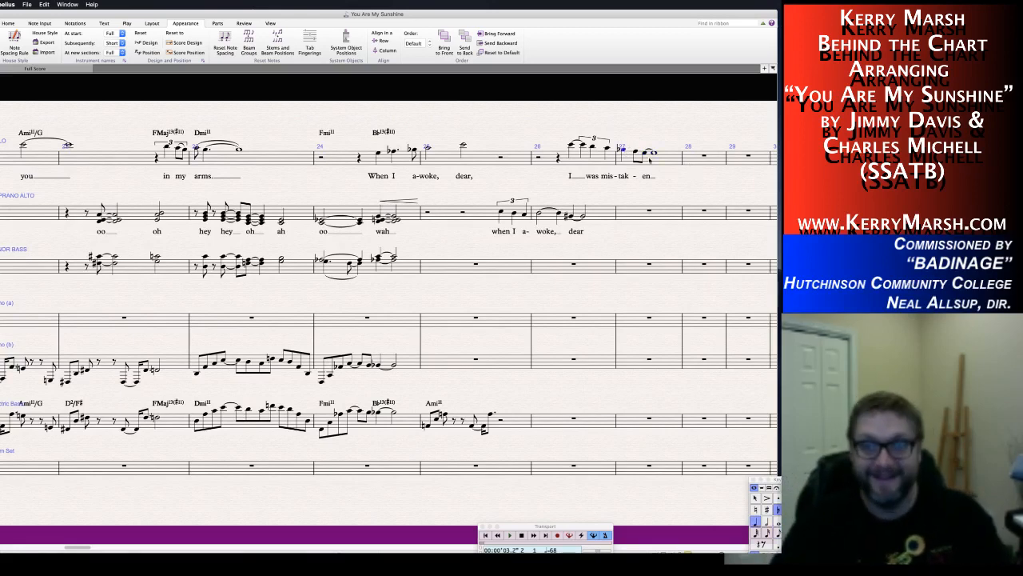
{"action": "key", "text": "Escape"}
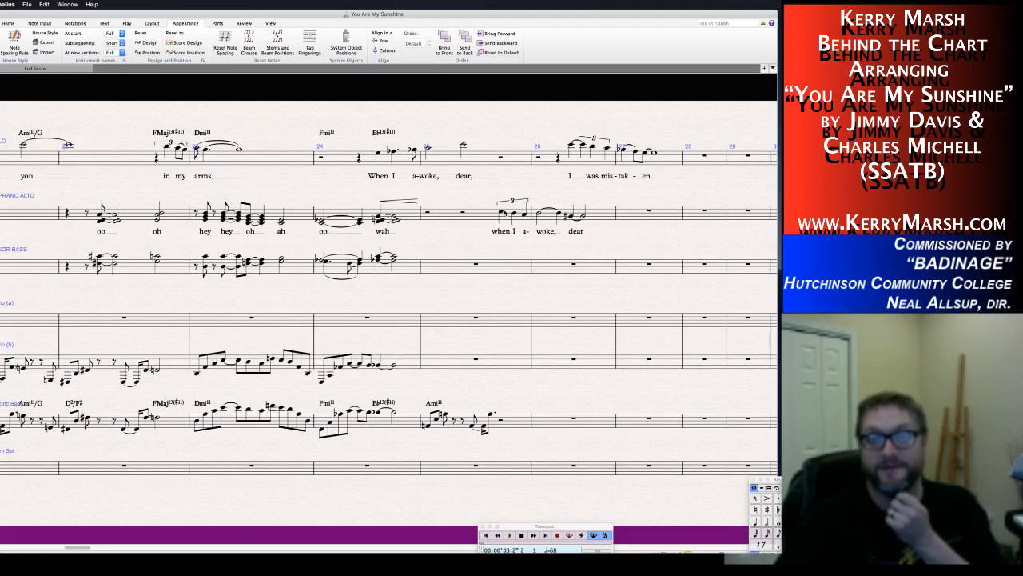
Copy the Ami11 chord symbol from bar 25 of the electric bass to the start of bar 25 in the solo staff.
{"action": "scroll", "coordinate": [489, 295], "scroll_direction": "right", "scroll_amount": 3}
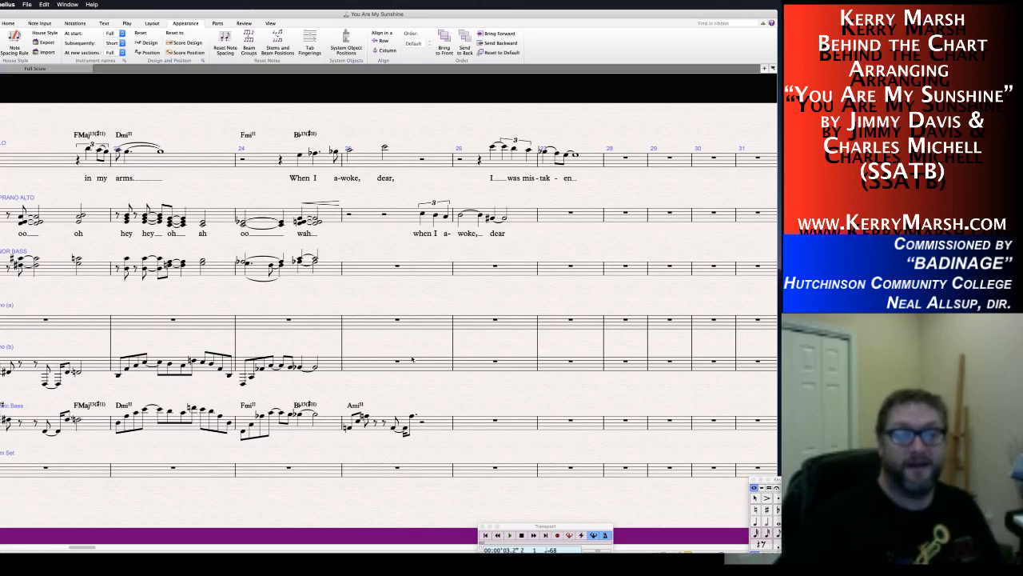
{"action": "left_click", "coordinate": [356, 405]}
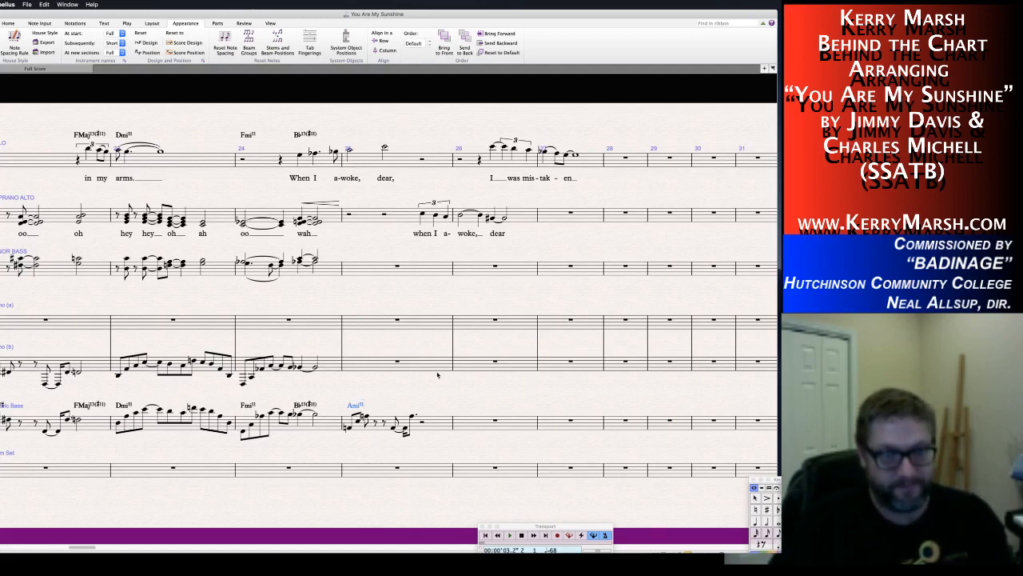
{"action": "left_click", "coordinate": [357, 149]}
{"action": "key", "text": "super+v"}
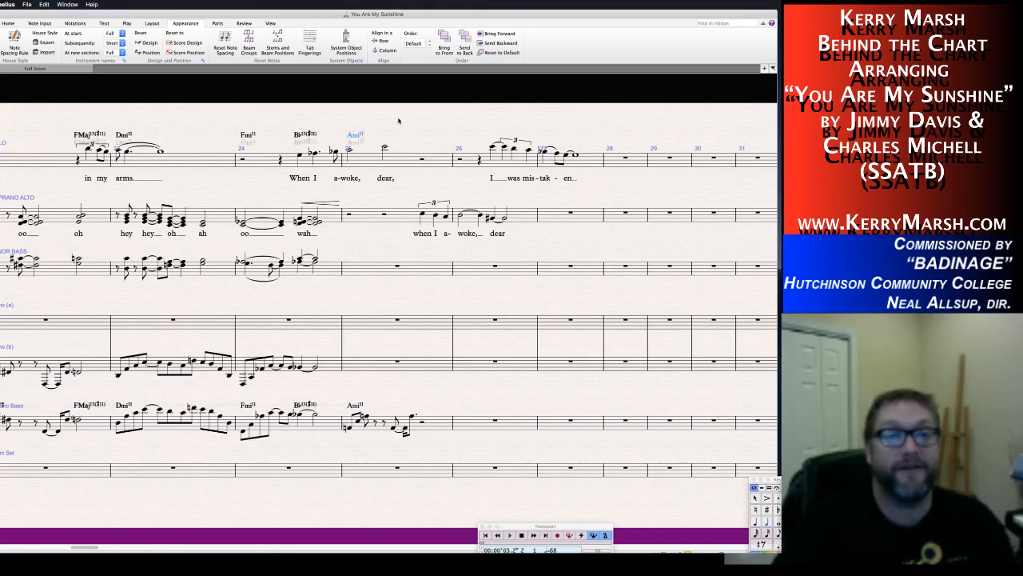
{"action": "key", "text": "Escape"}
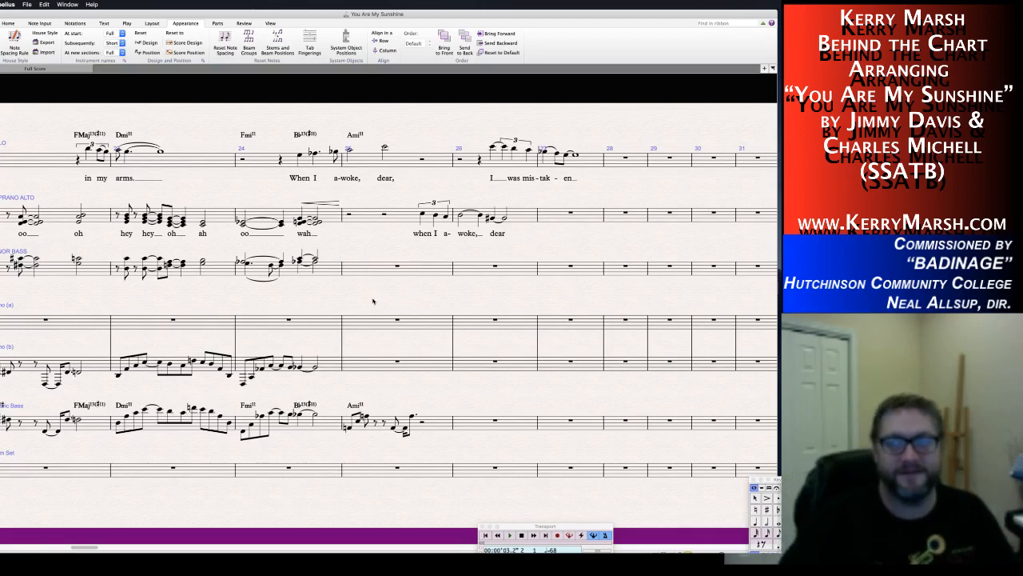
Play back the arrangement from the start of bar 22 and stop in bar 26.
{"action": "left_click_drag", "start_coordinate": [431, 313], "coordinate": [438, 304]}
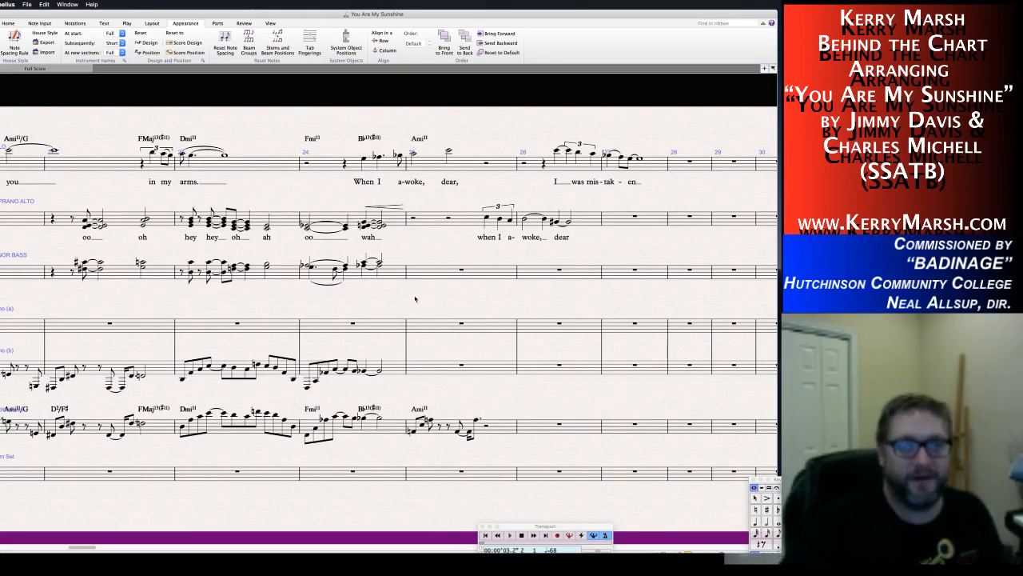
{"action": "scroll", "coordinate": [412, 298], "scroll_direction": "left", "scroll_amount": 3}
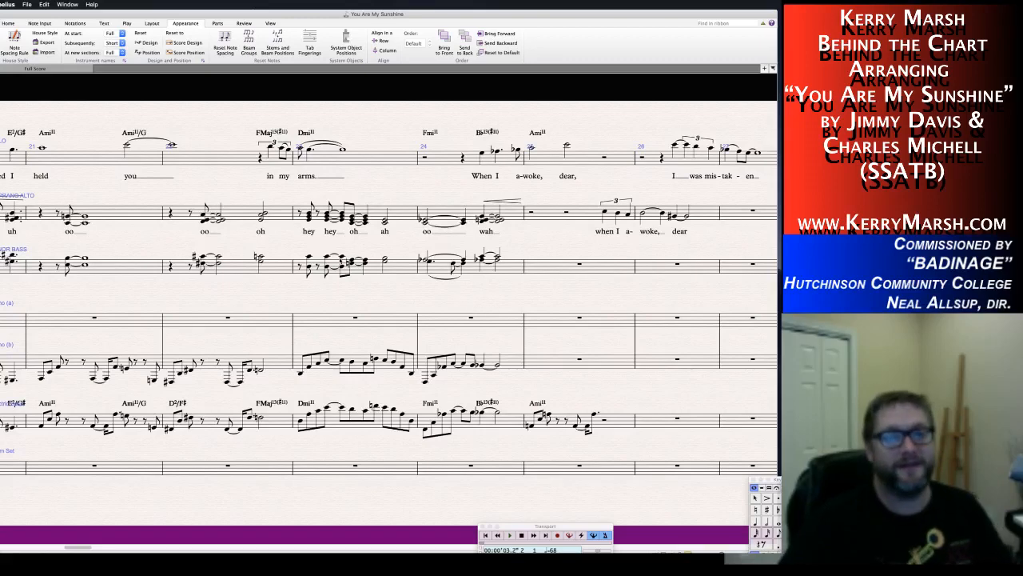
{"action": "left_click", "coordinate": [170, 382]}
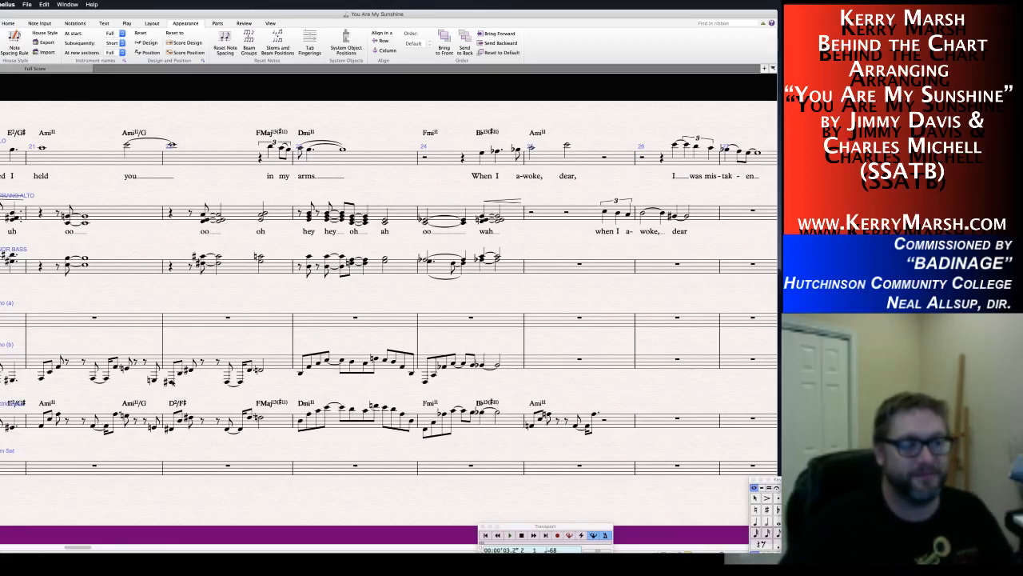
{"action": "key", "text": "p"}
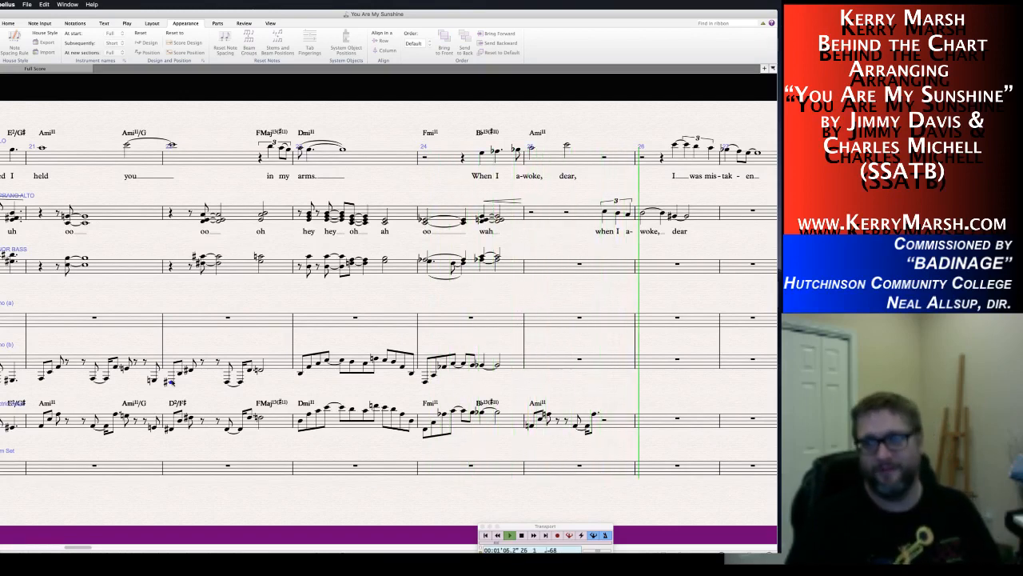
{"action": "key", "text": "space"}
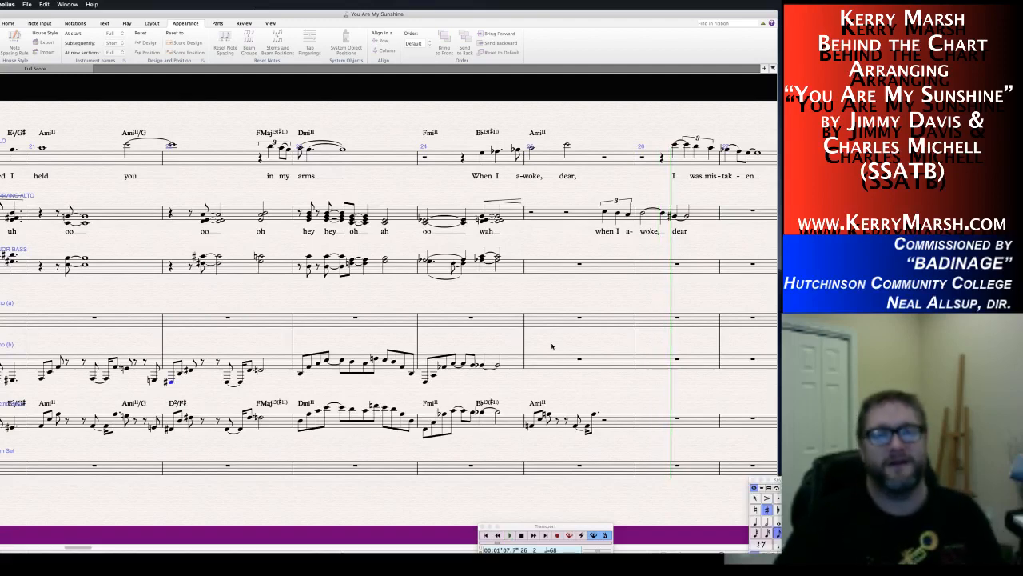
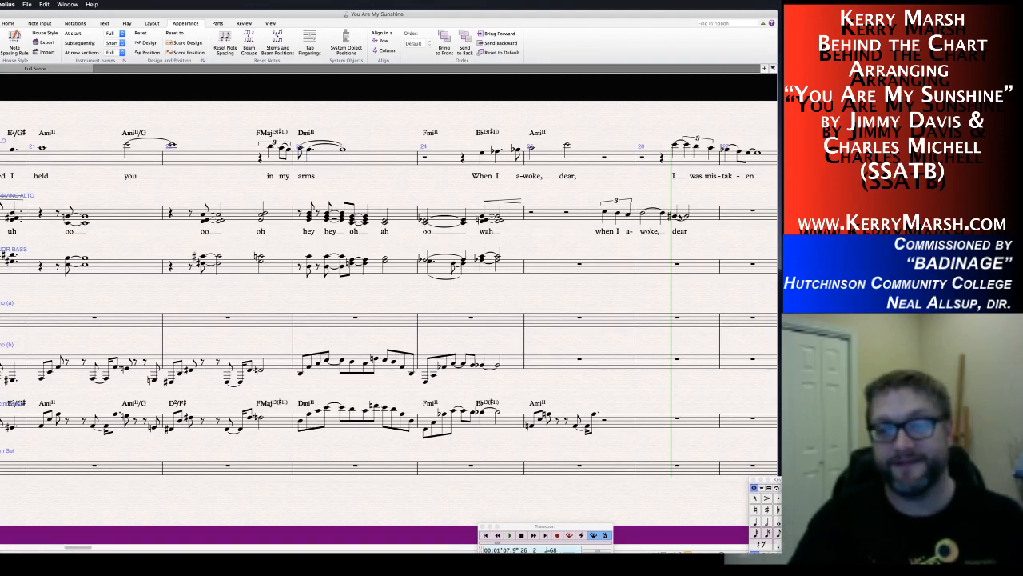
Copy bars 21 and 22 of the lower piano and electric bass staves, including chord symbols, to bars 25 and 26.
{"action": "scroll", "coordinate": [740, 206], "scroll_direction": "right", "scroll_amount": 3}
{"action": "scroll", "coordinate": [680, 216], "scroll_direction": "left", "scroll_amount": 3}
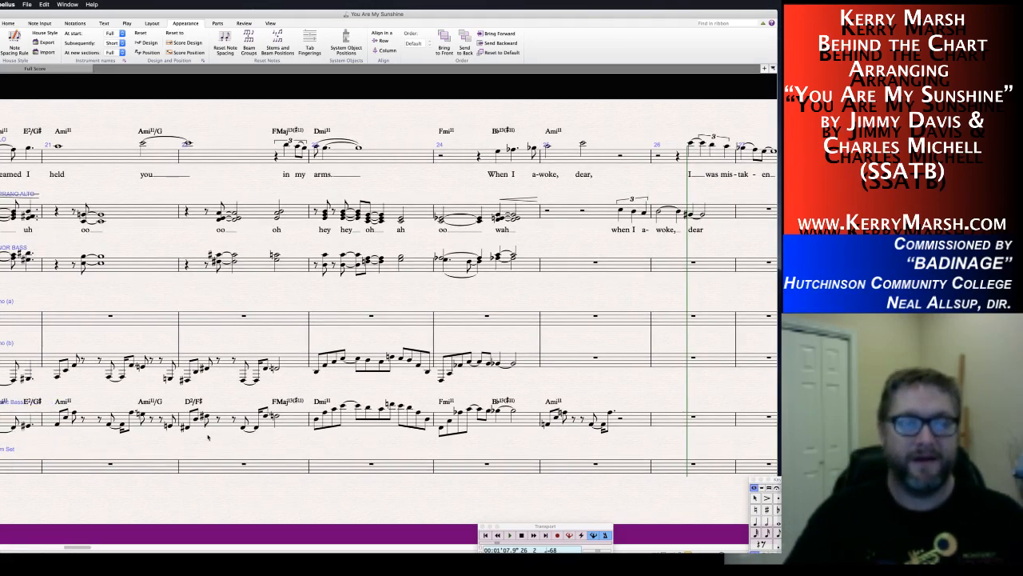
{"action": "left_click", "coordinate": [91, 365]}
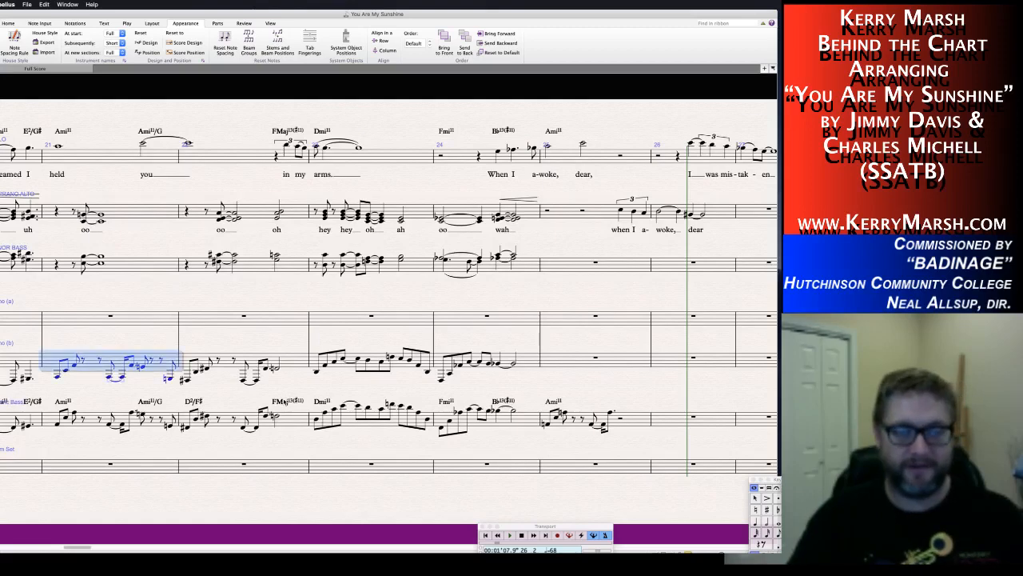
{"action": "left_click", "coordinate": [297, 418], "text": "shift"}
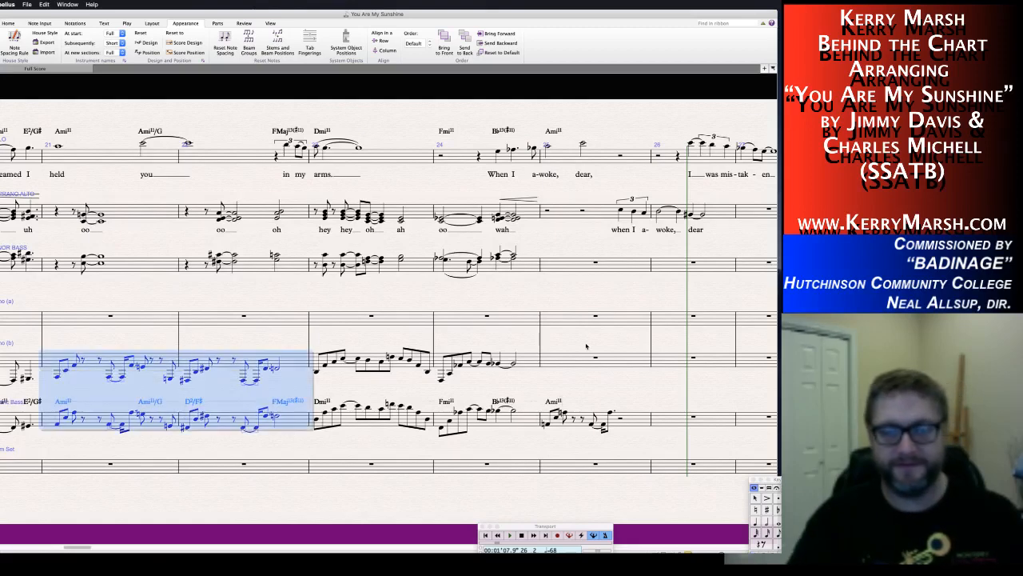
{"action": "left_click", "coordinate": [546, 359], "text": "alt"}
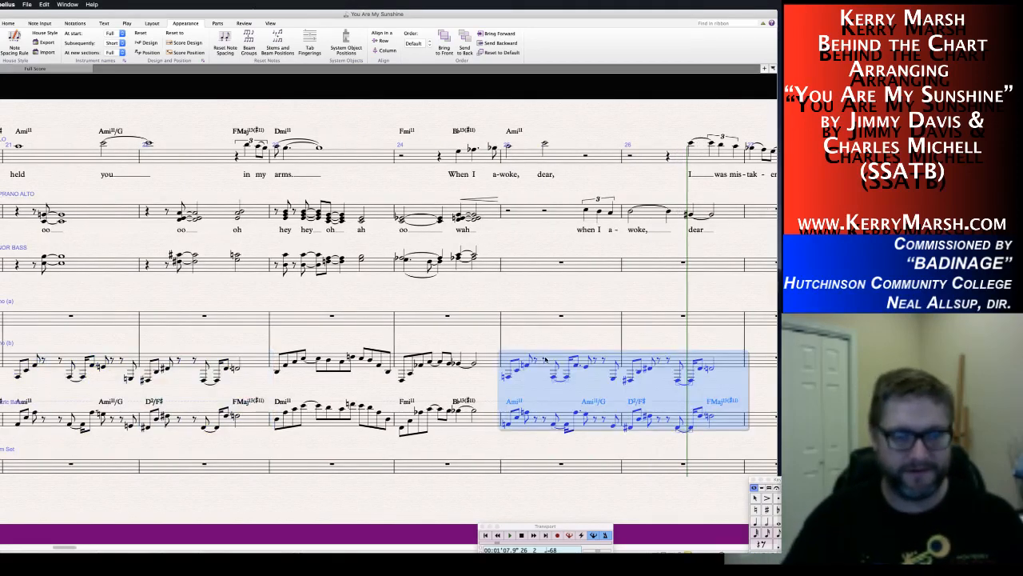
{"action": "key", "text": "Escape"}
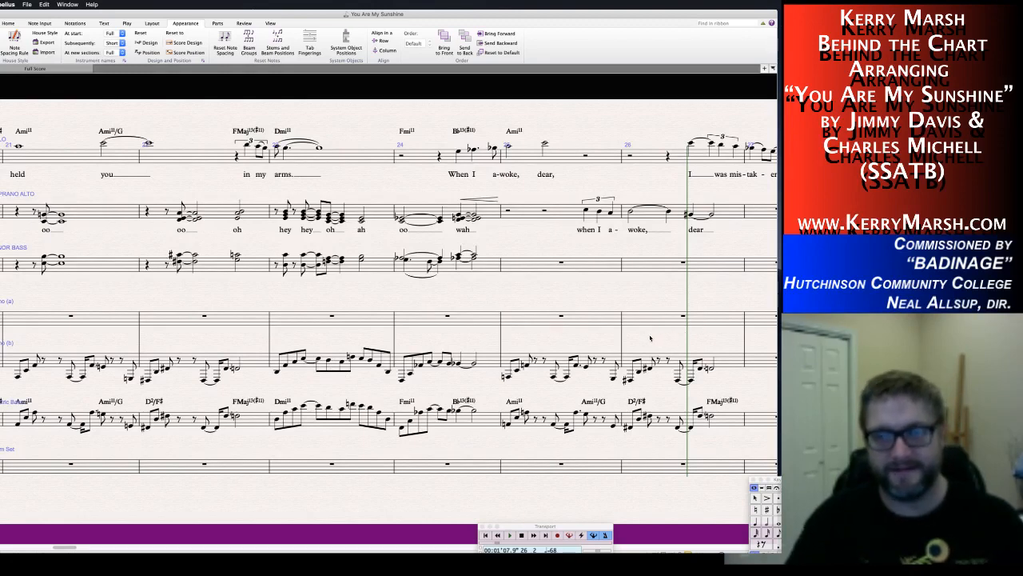
Copy the Ami11/G, D2/F# and FMaj13(#11) chord symbols from bars 25 and 26 of the electric bass to the solo staff.
{"action": "scroll", "coordinate": [650, 338], "scroll_direction": "right", "scroll_amount": 3}
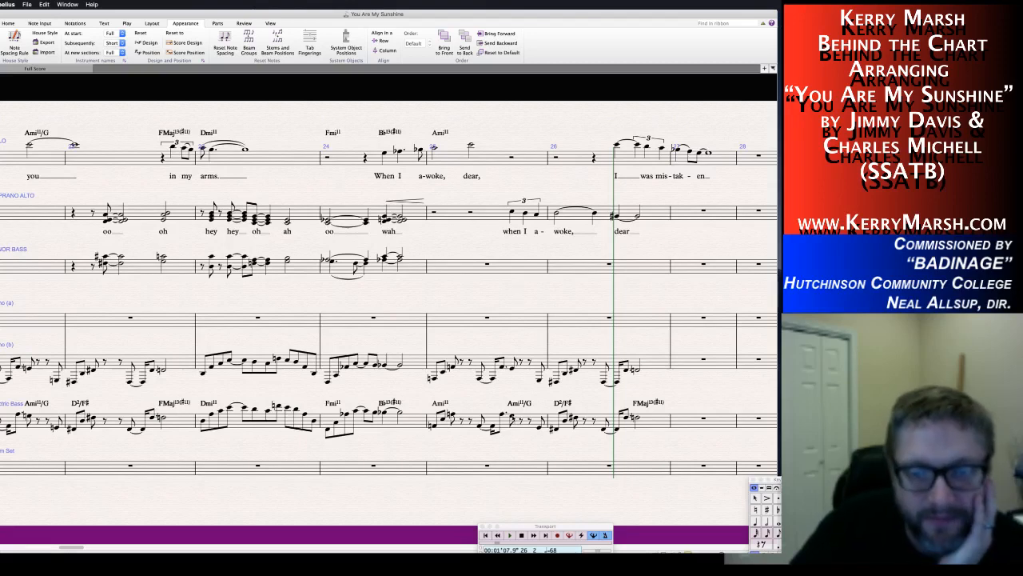
{"action": "left_click", "coordinate": [513, 417]}
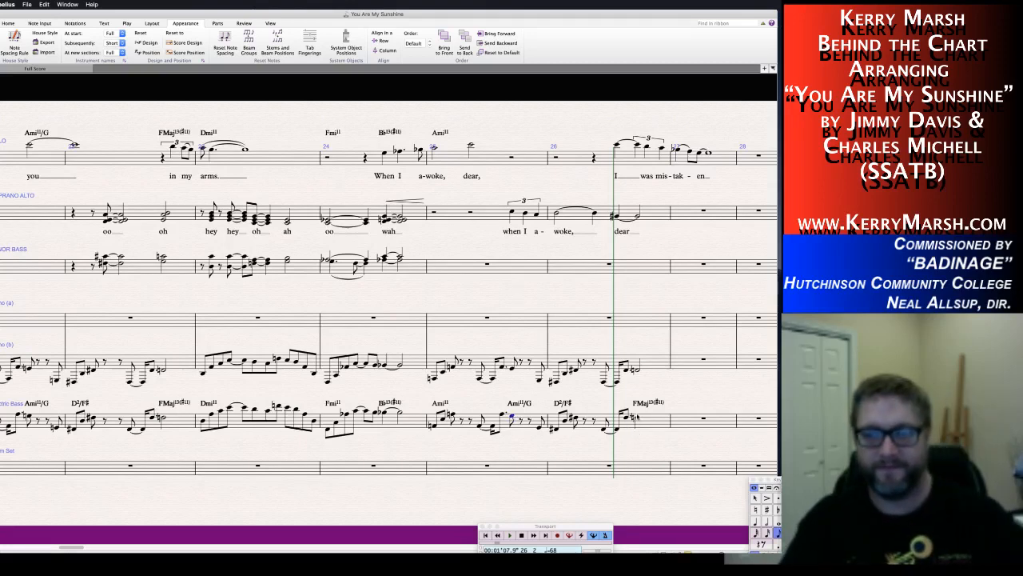
{"action": "left_click", "coordinate": [637, 417], "text": "shift"}
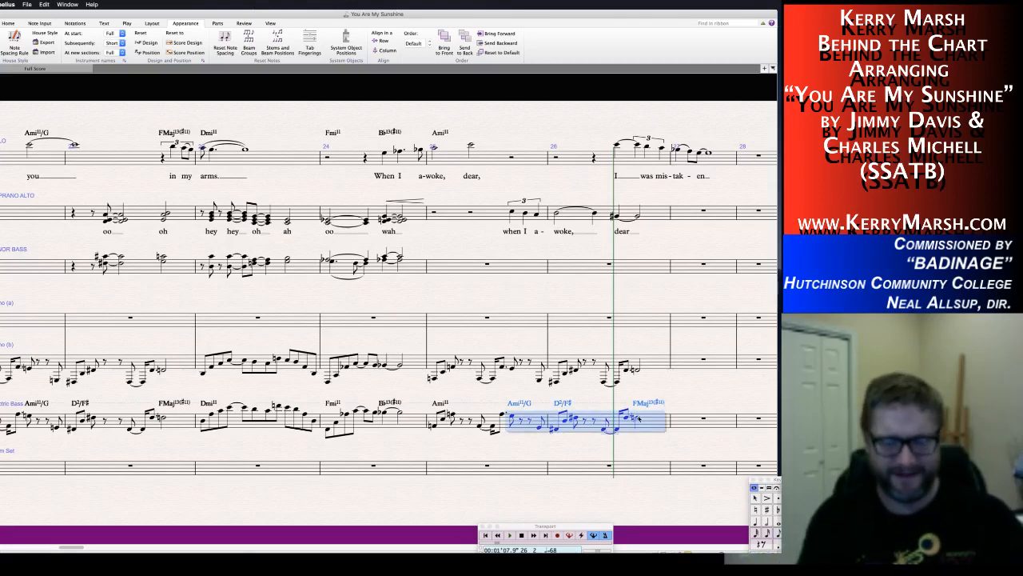
{"action": "key", "text": "alt+shift+super+k"}
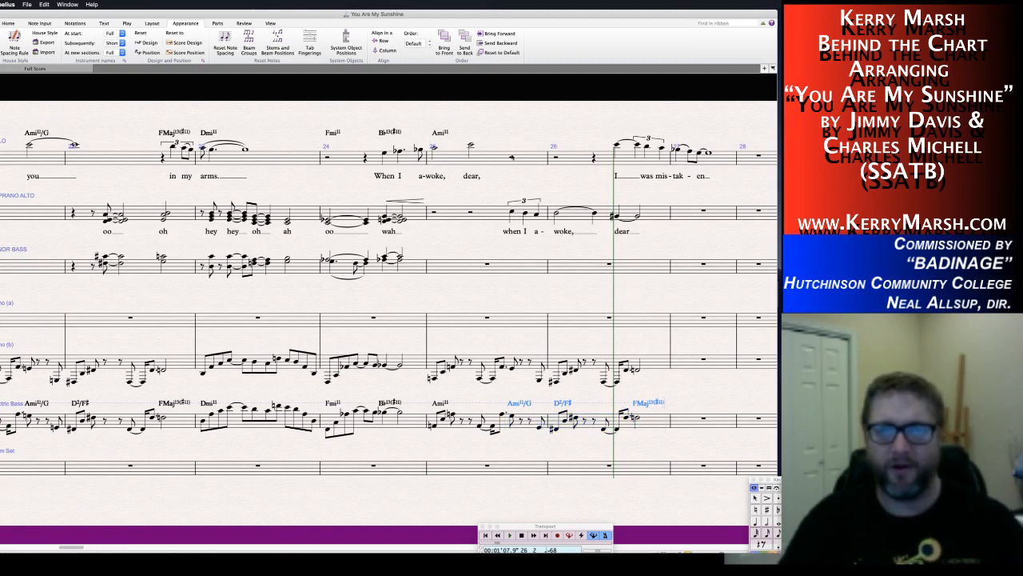
{"action": "left_click", "coordinate": [518, 156], "text": "alt"}
{"action": "left_click", "coordinate": [494, 114]}
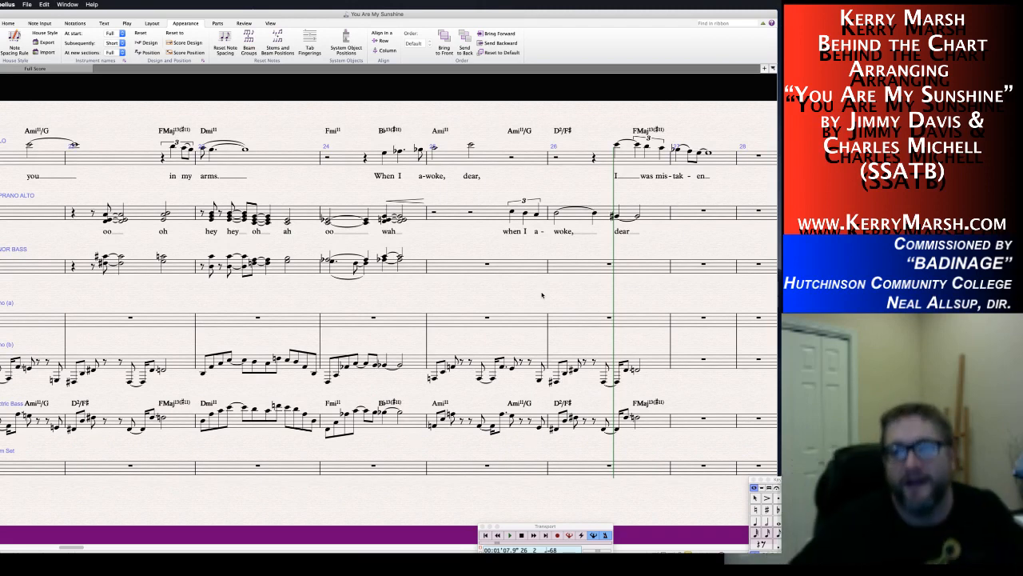
Add a Cmi(Ma9) chord symbol above the first note of bar 27 in the solo staff.
{"action": "left_click", "coordinate": [678, 150]}
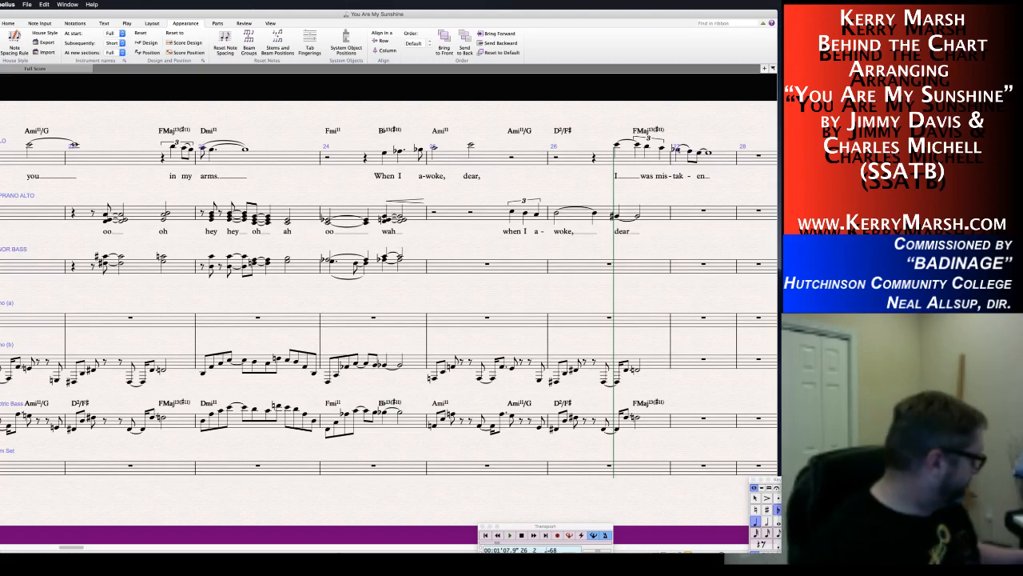
{"action": "key", "text": "KP_9"}
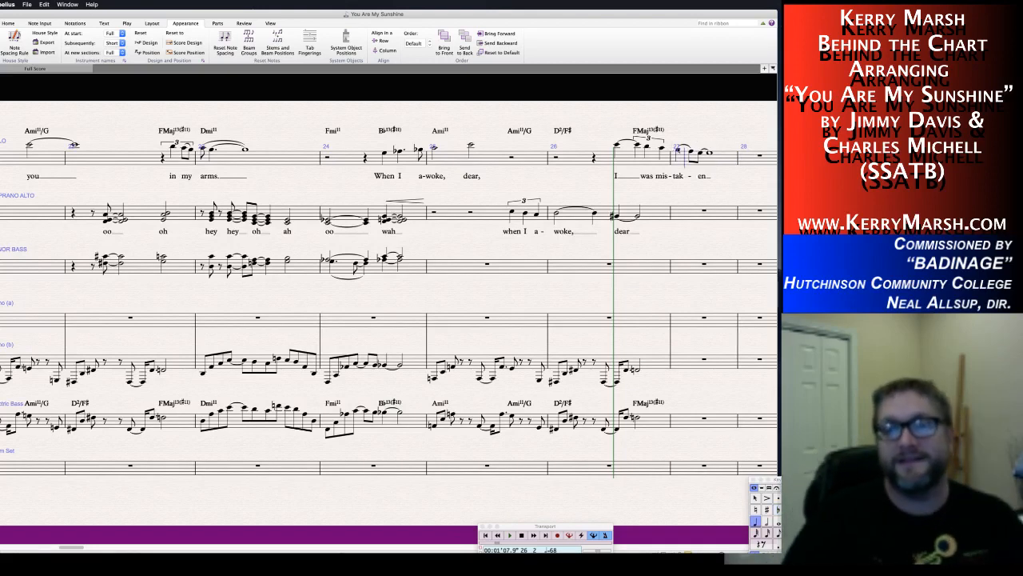
{"action": "key", "text": "F1"}
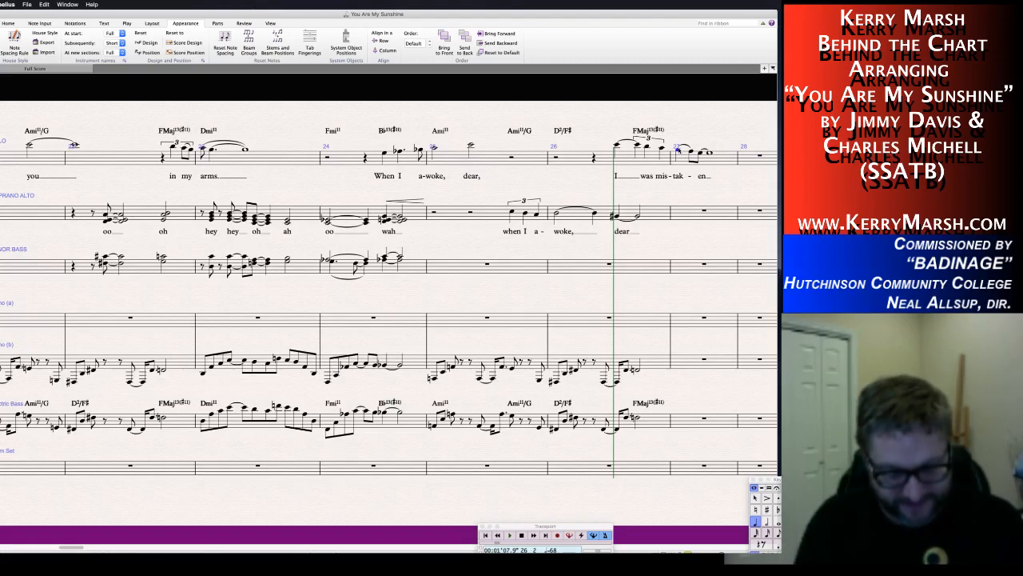
{"action": "key", "text": "super+k"}
{"action": "type", "text": "Cm(maj9)"}
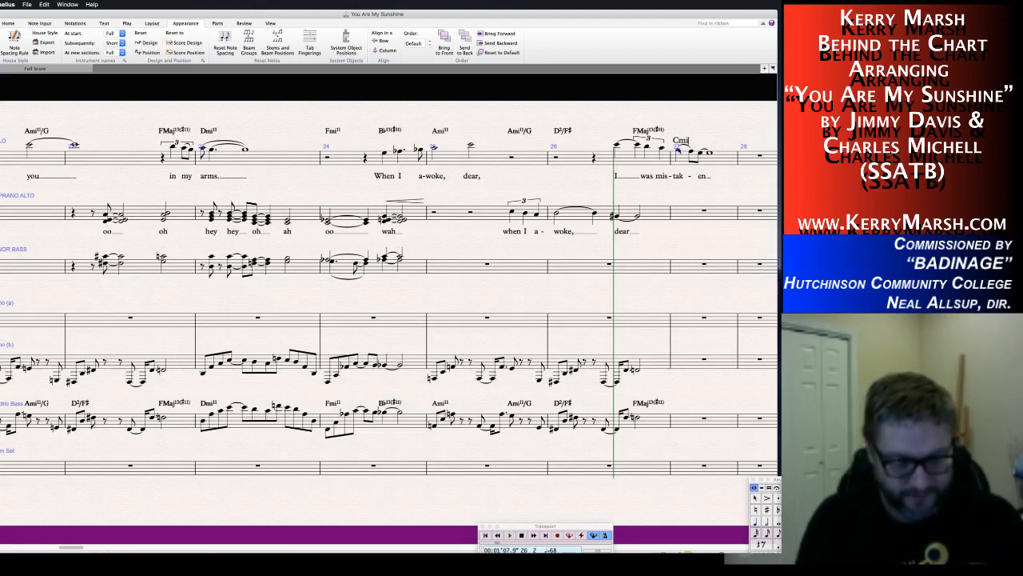
{"action": "key", "text": "Escape"}
{"action": "key", "text": "Escape"}
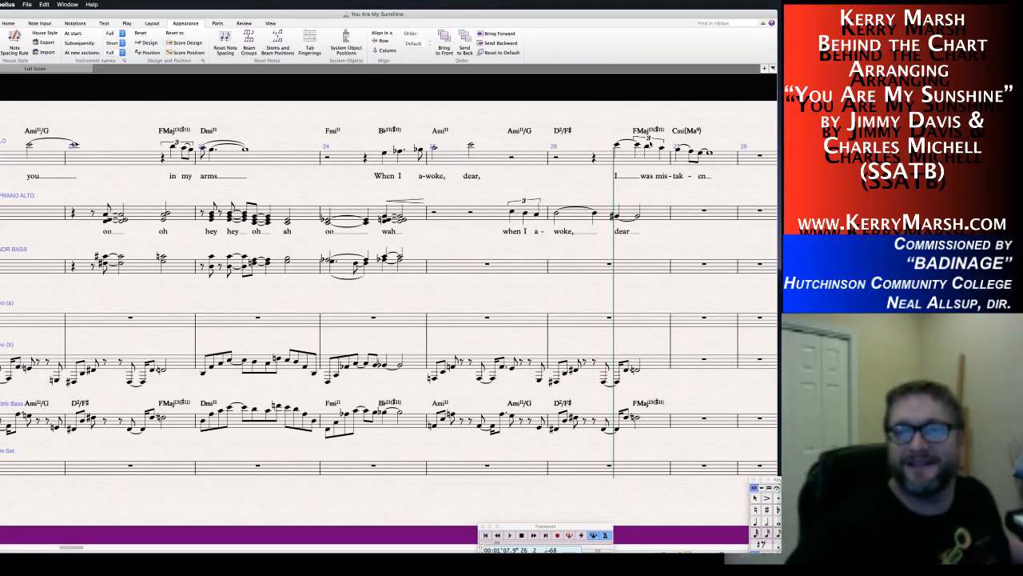
Add accidentals to the solo triplet notes in bar 26 and change the FMaj13(#11) chord symbol above them to C#mi11.
{"action": "left_click", "coordinate": [650, 145]}
{"action": "key", "text": "9"}
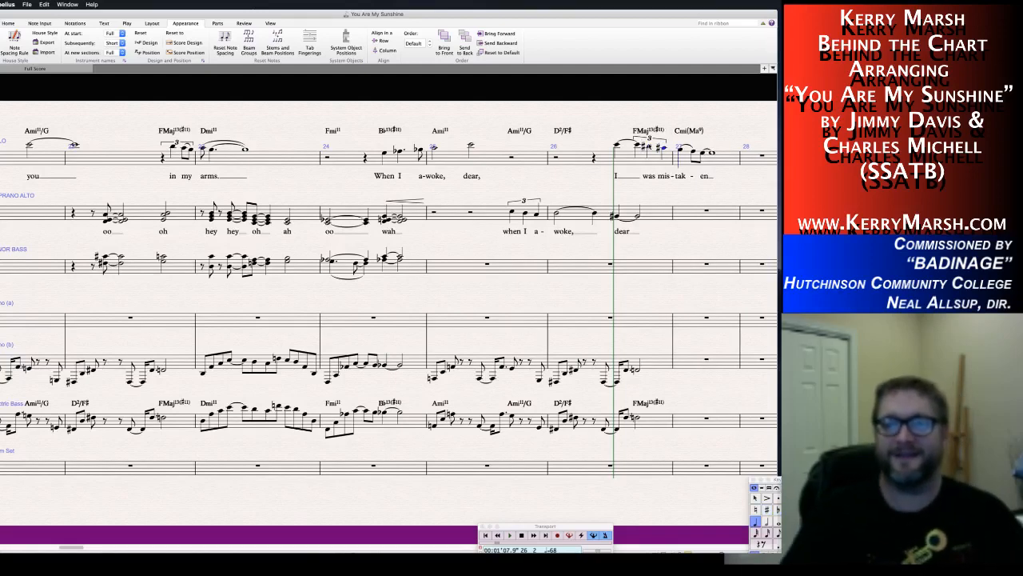
{"action": "left_click", "coordinate": [646, 131]}
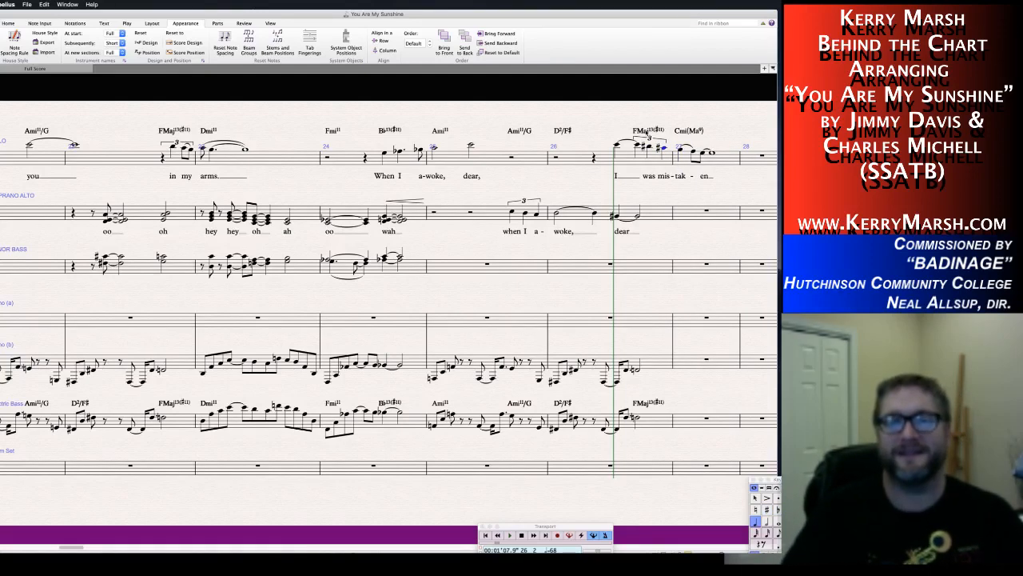
{"action": "double_click", "coordinate": [646, 132]}
{"action": "key", "text": "BackSpace"}
{"action": "key", "text": "BackSpace"}
{"action": "key", "text": "BackSpace"}
{"action": "key", "text": "BackSpace"}
{"action": "key", "text": "BackSpace"}
{"action": "key", "text": "BackSpace"}
{"action": "key", "text": "BackSpace"}
{"action": "key", "text": "BackSpace"}
{"action": "key", "text": "BackSpace"}
{"action": "key", "text": "BackSpace"}
{"action": "key", "text": "BackSpace"}
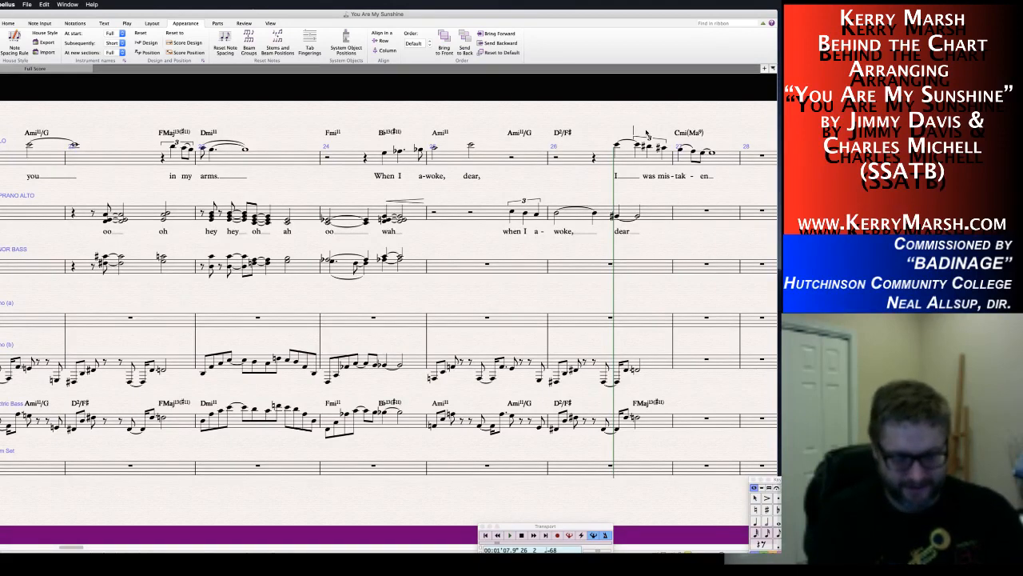
{"action": "type", "text": "C#mi"}
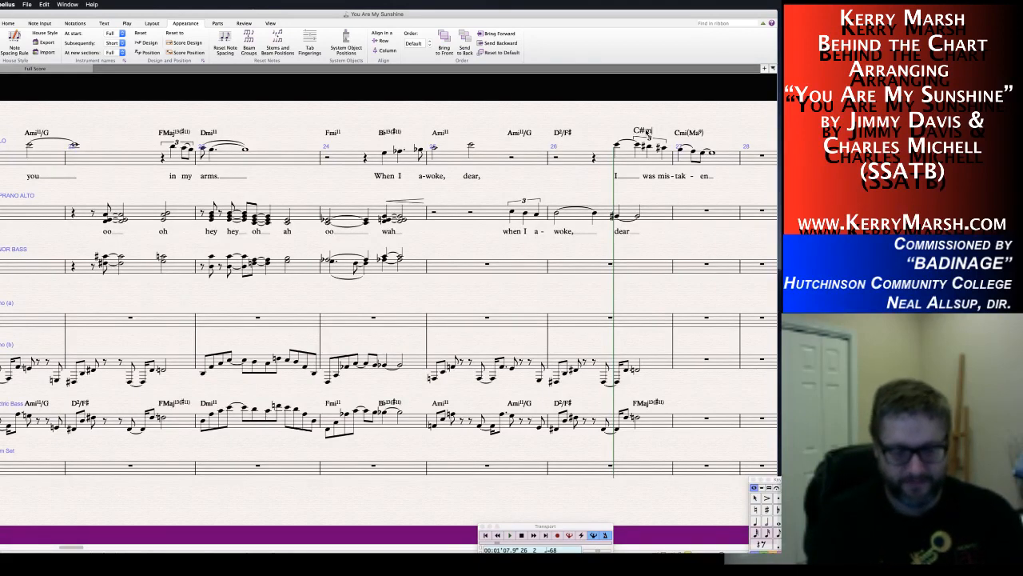
{"action": "type", "text": "11"}
{"action": "key", "text": "Escape"}
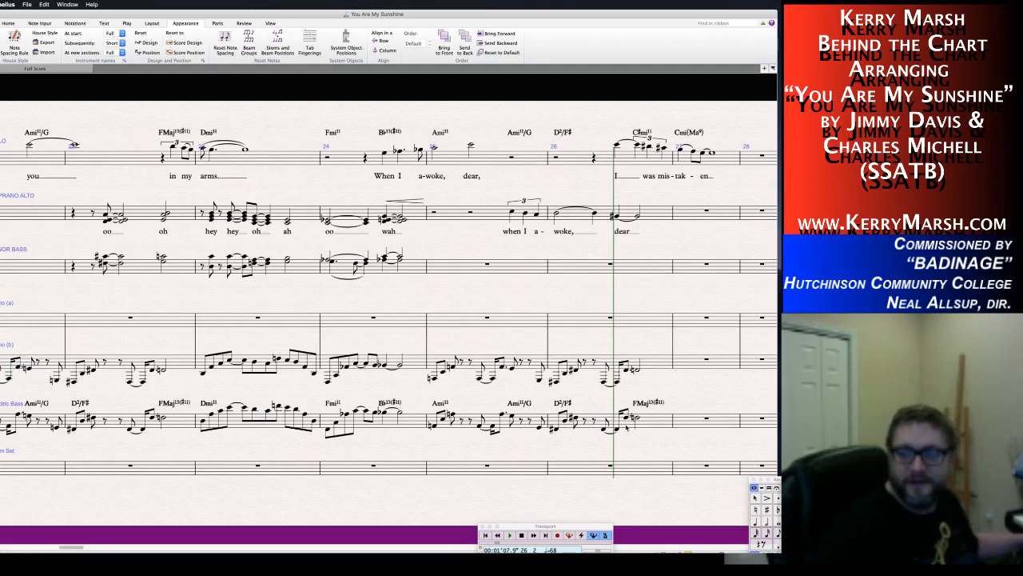
Replace the last electric bass note of bar 26 with a half-note C-sharp.
{"action": "left_click", "coordinate": [627, 423]}
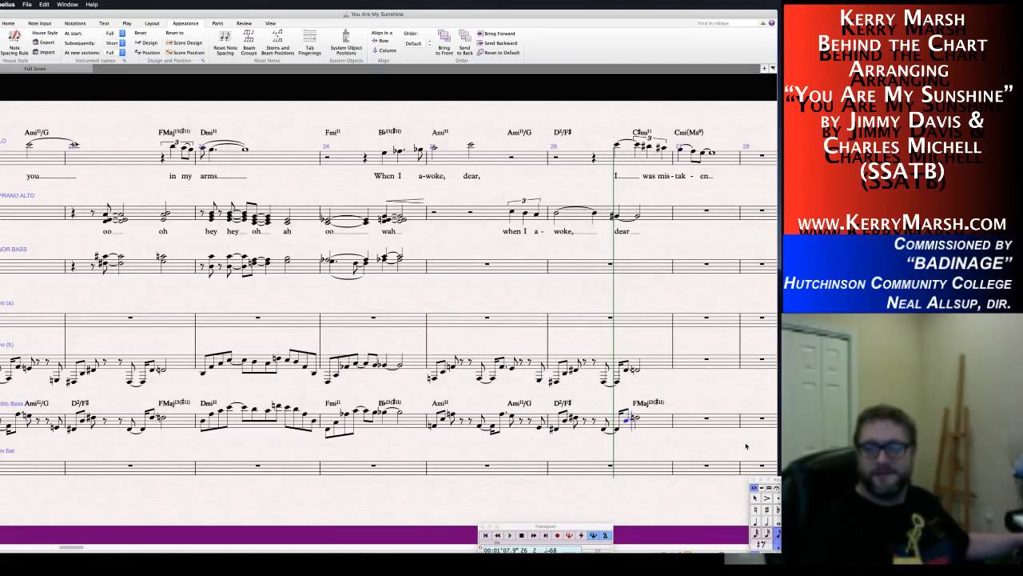
{"action": "key", "text": "5"}
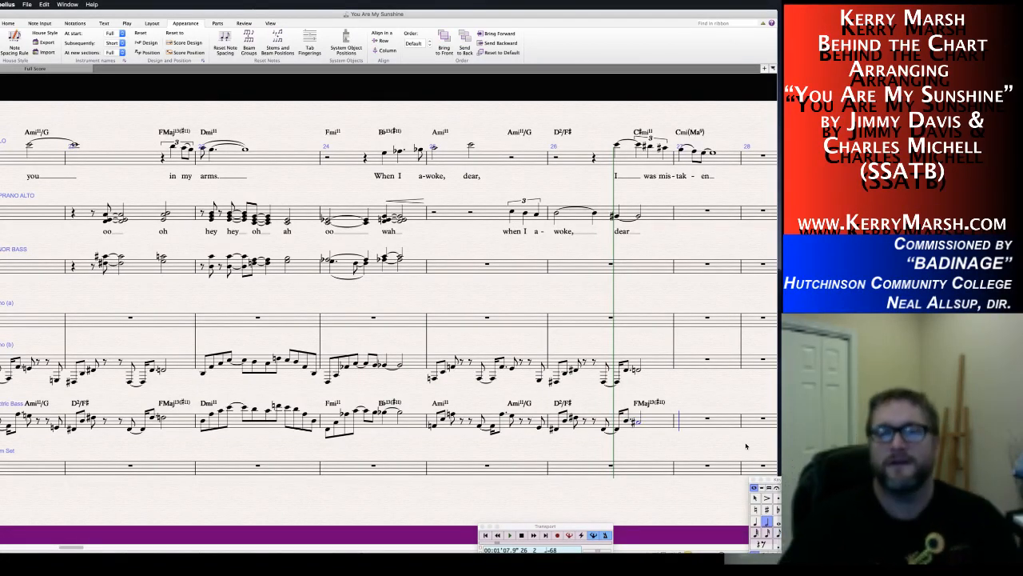
{"action": "key", "text": "Escape"}
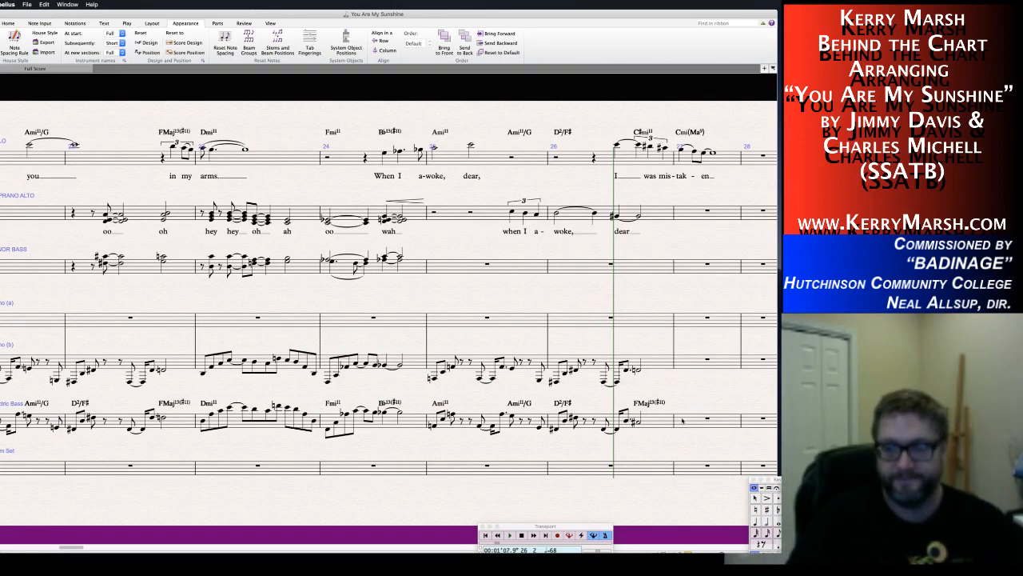
Fill bar 27 of the electric bass with a sustained C natural tied to a half-note C.
{"action": "left_click", "coordinate": [684, 422]}
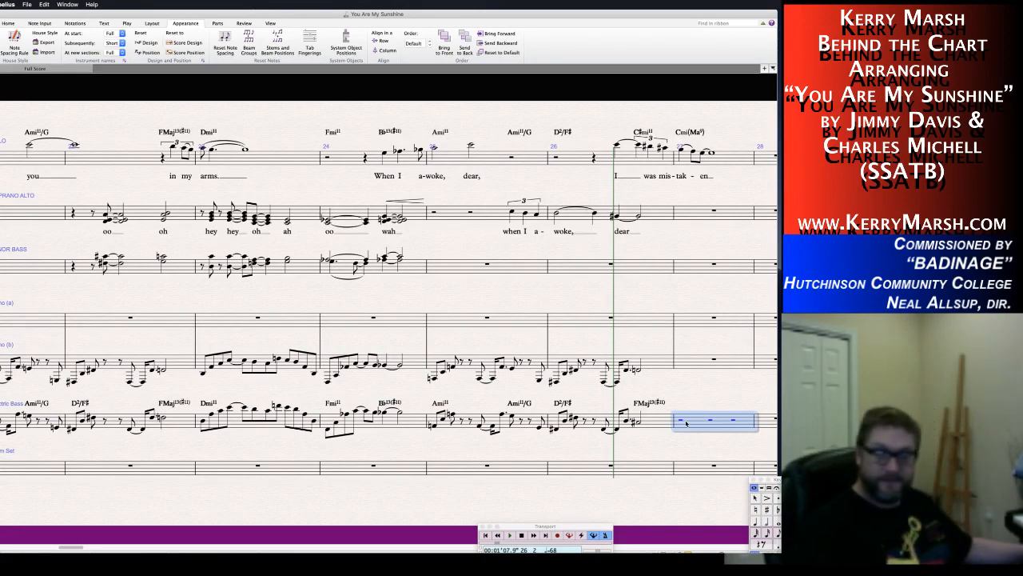
{"action": "key", "text": "n"}
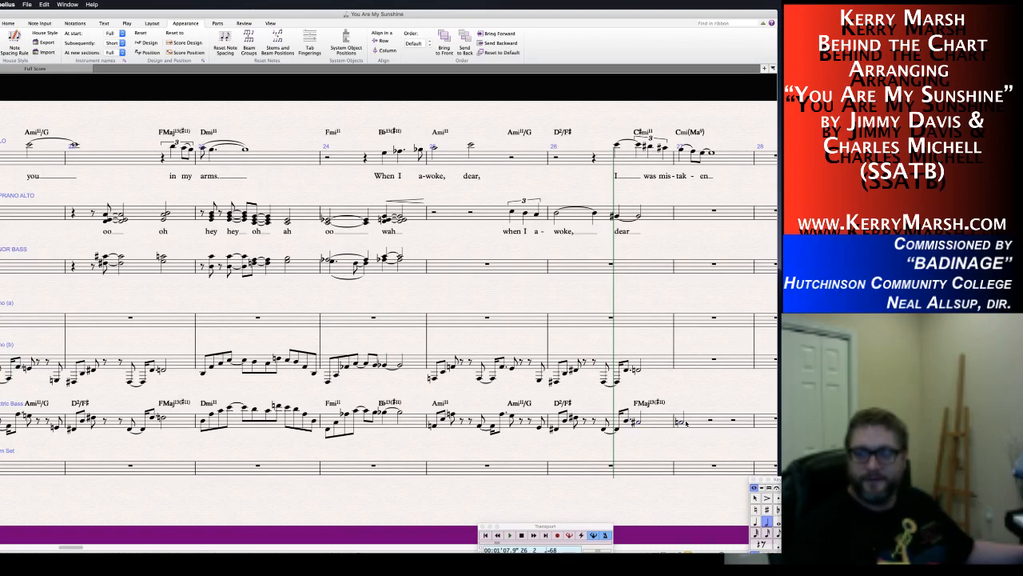
{"action": "key", "text": "7"}
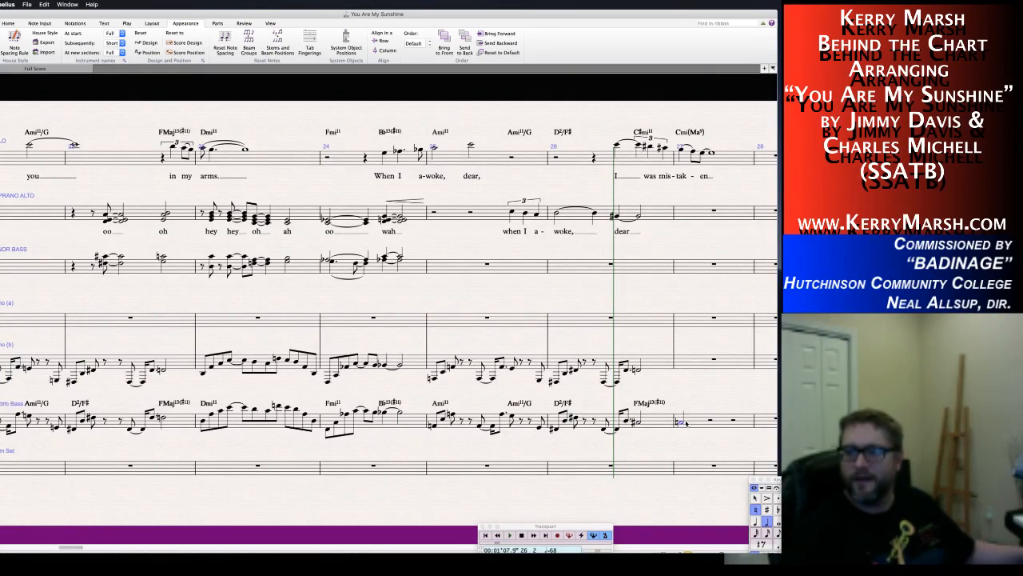
{"action": "key", "text": "6"}
{"action": "left_click", "coordinate": [686, 424]}
{"action": "key", "text": "KP_Enter"}
{"action": "key", "text": "5"}
{"action": "key", "text": "c"}
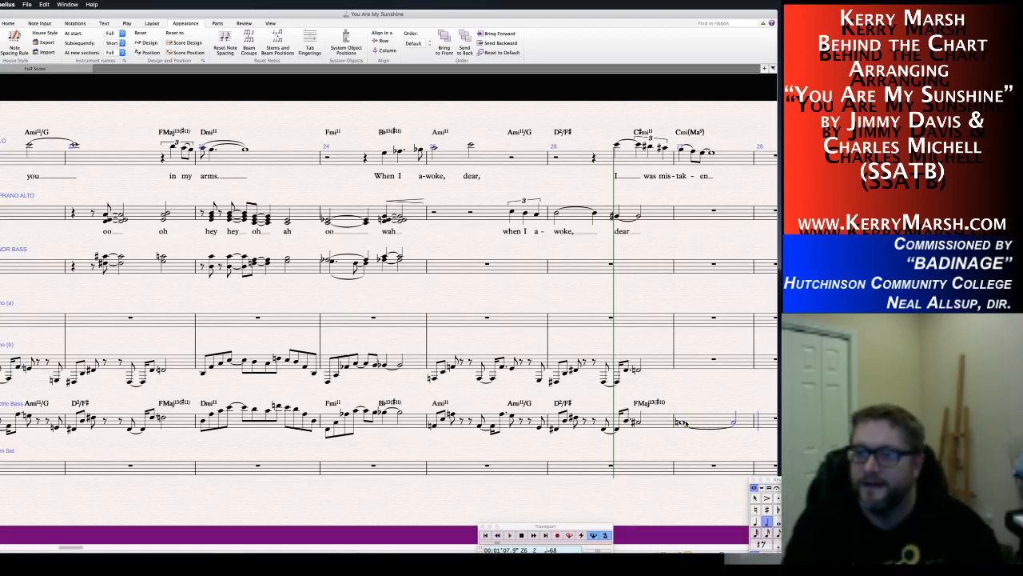
{"action": "key", "text": "Escape"}
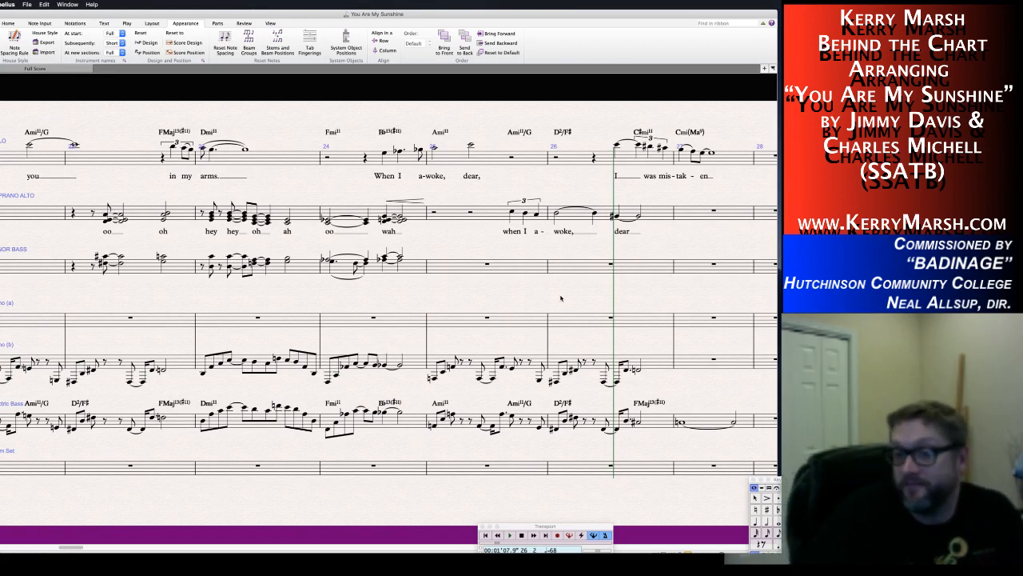
Replace the FMaj13(#11) chord symbol in bar 26 of the electric bass with a copy of C#mi11 from the solo staff.
{"action": "scroll", "coordinate": [579, 408], "scroll_direction": "right", "scroll_amount": 3}
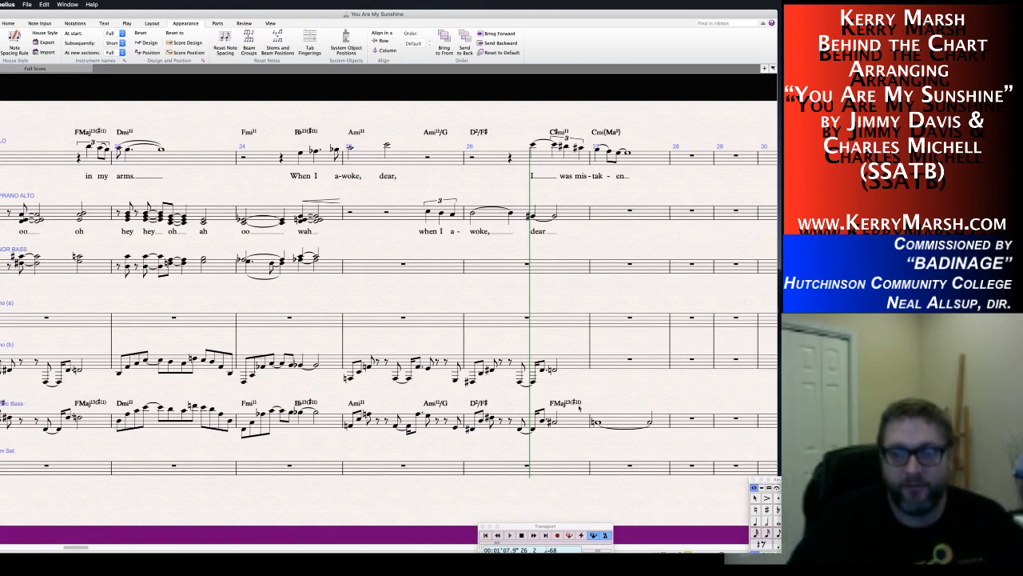
{"action": "scroll", "coordinate": [559, 405], "scroll_direction": "right", "scroll_amount": 1}
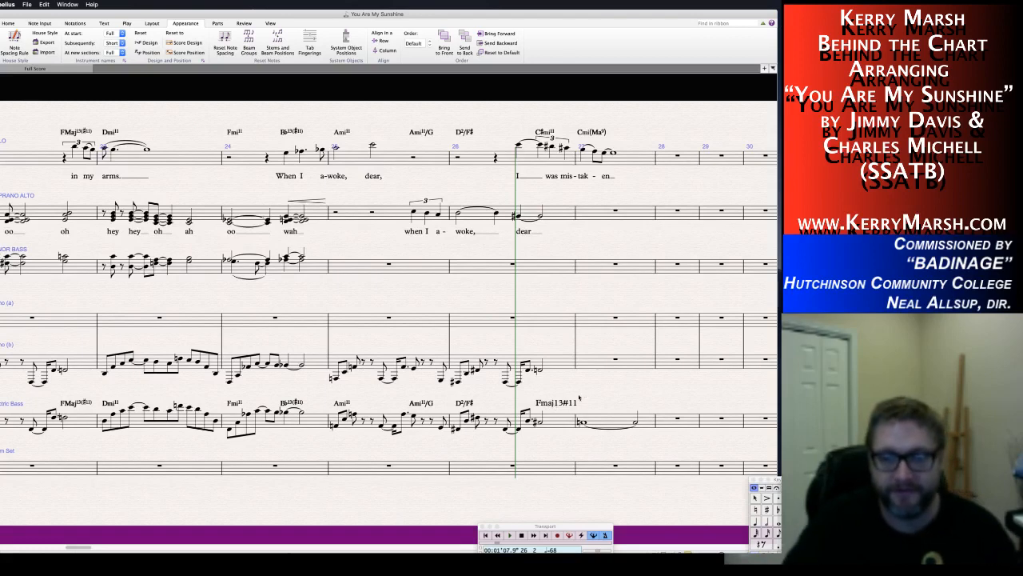
{"action": "left_click", "coordinate": [551, 402]}
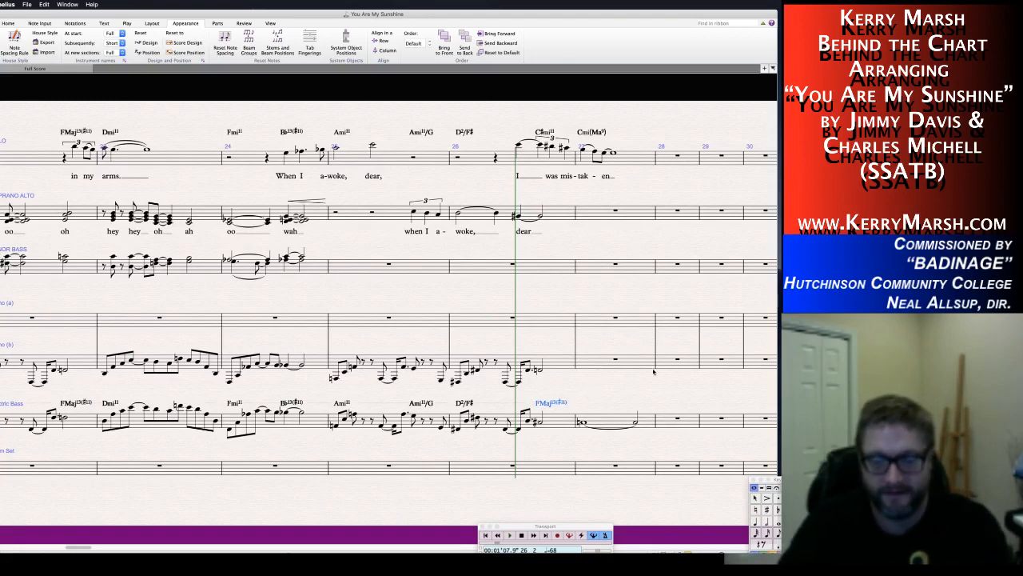
{"action": "key", "text": "Delete"}
{"action": "left_click", "coordinate": [547, 133]}
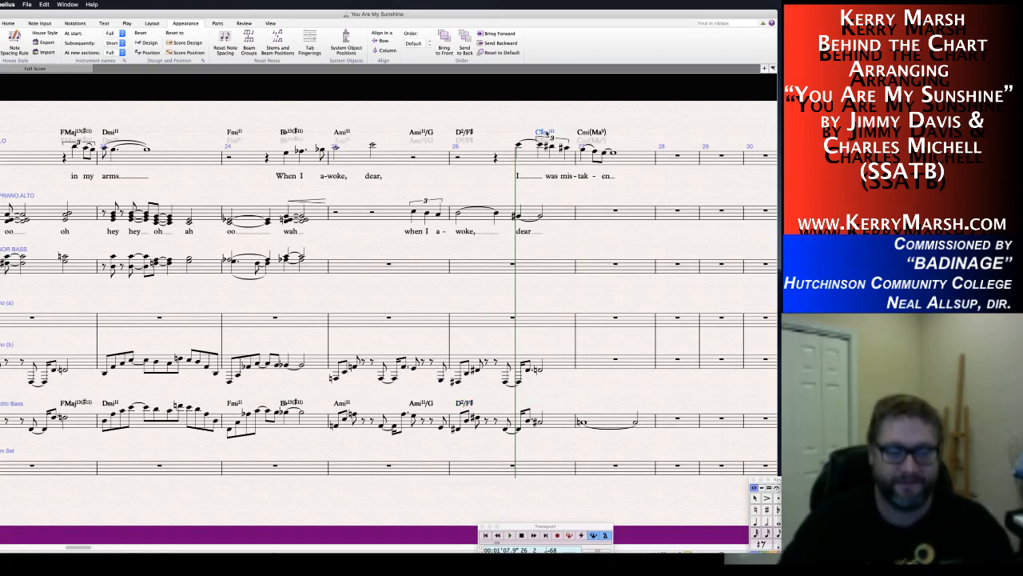
{"action": "key", "text": "super+c"}
{"action": "left_click", "coordinate": [542, 423]}
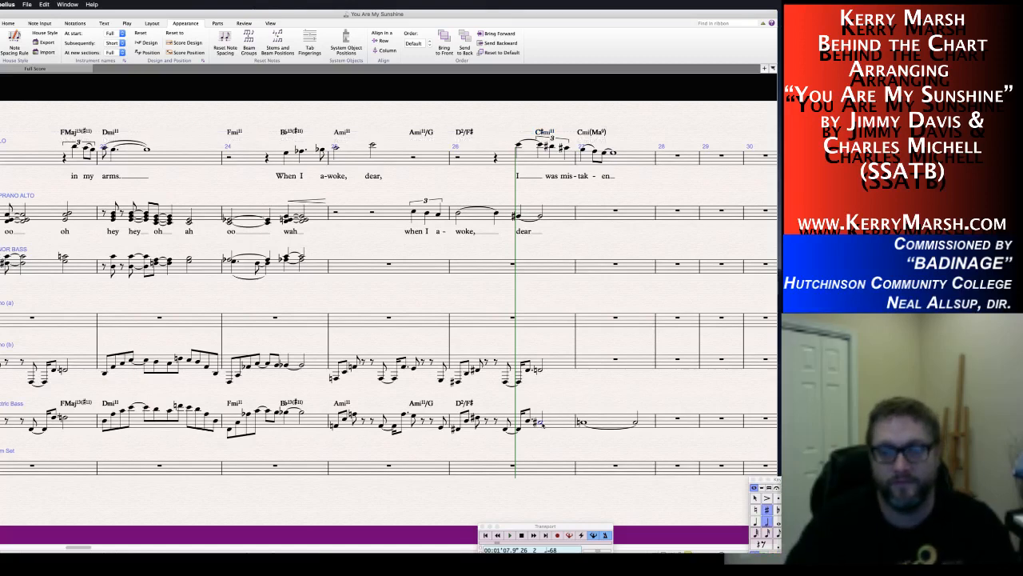
{"action": "key", "text": "super+v"}
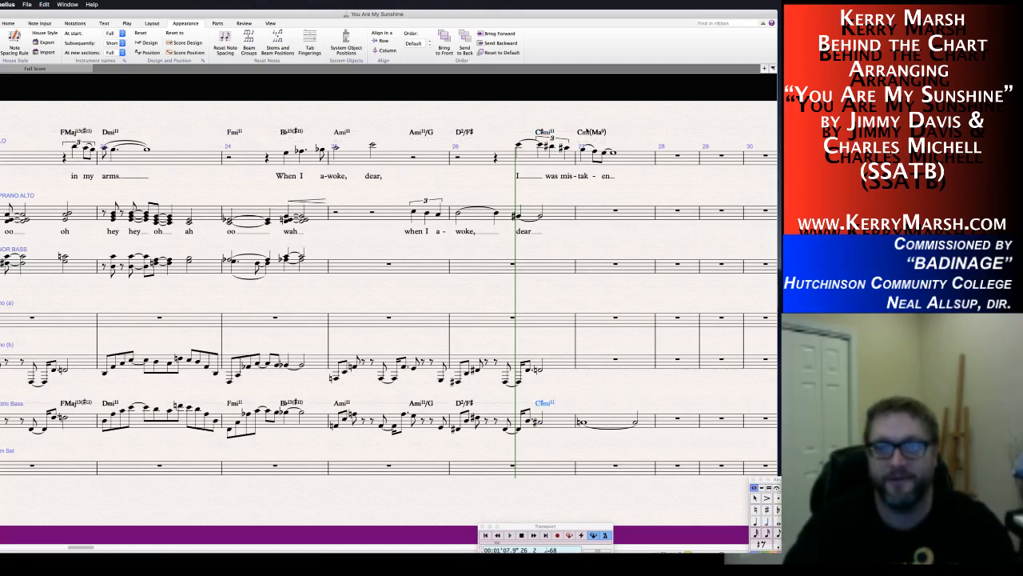
Copy the Cmi(Ma9) chord symbol from the solo staff to the start of bar 27 in the electric bass.
{"action": "left_click", "coordinate": [591, 133]}
{"action": "key", "text": "super+c"}
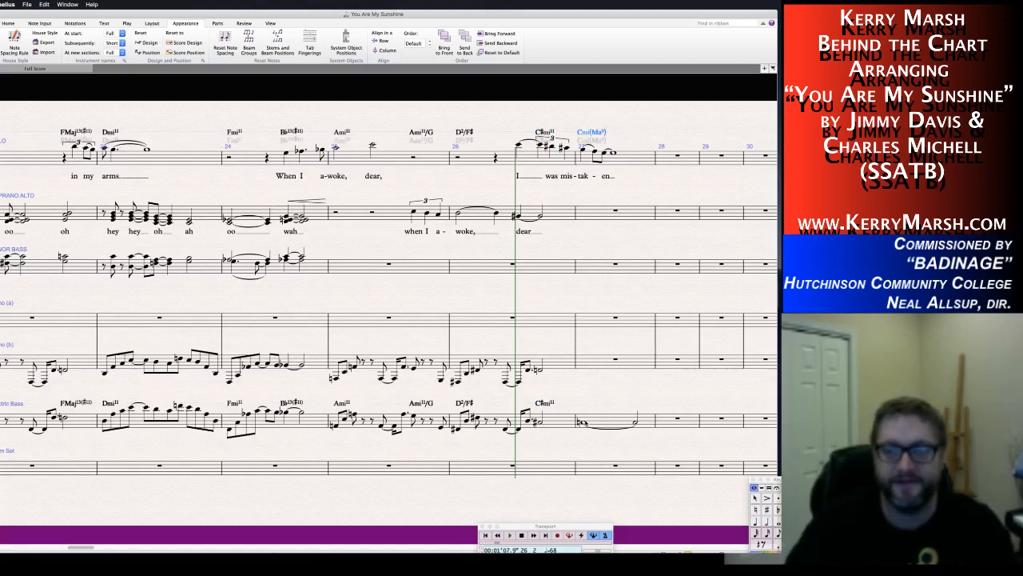
{"action": "left_click", "coordinate": [582, 422]}
{"action": "key", "text": "super+v"}
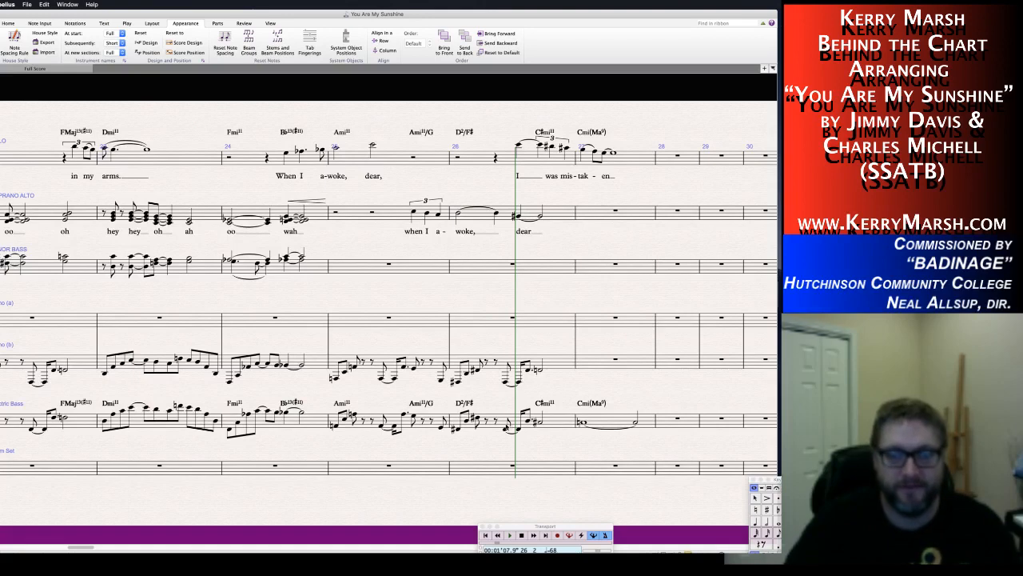
Copy bar 26 of the electric bass into the lower piano staff, leaving out the chord symbols.
{"action": "left_click", "coordinate": [557, 425]}
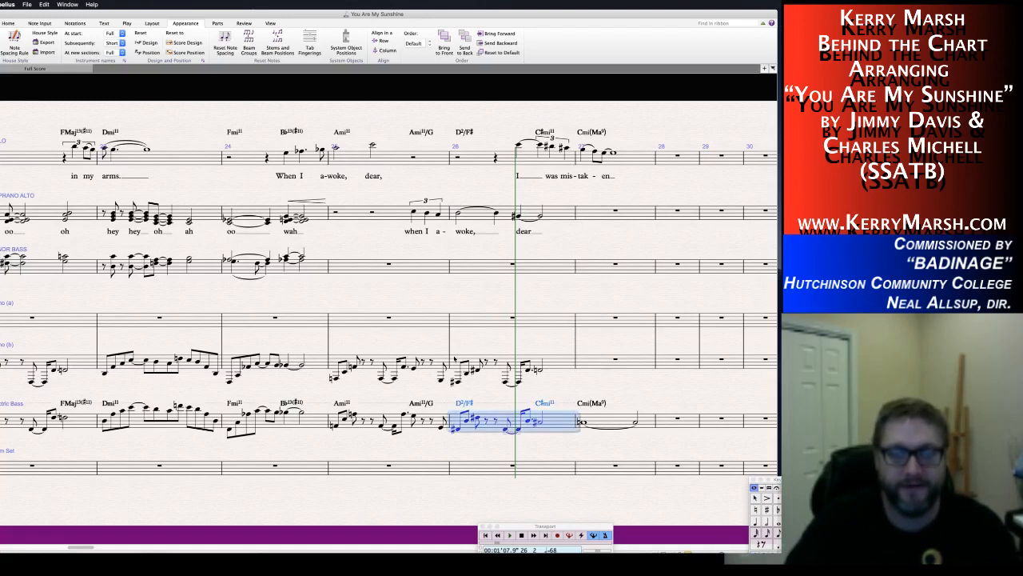
{"action": "left_click", "coordinate": [457, 366], "text": "alt"}
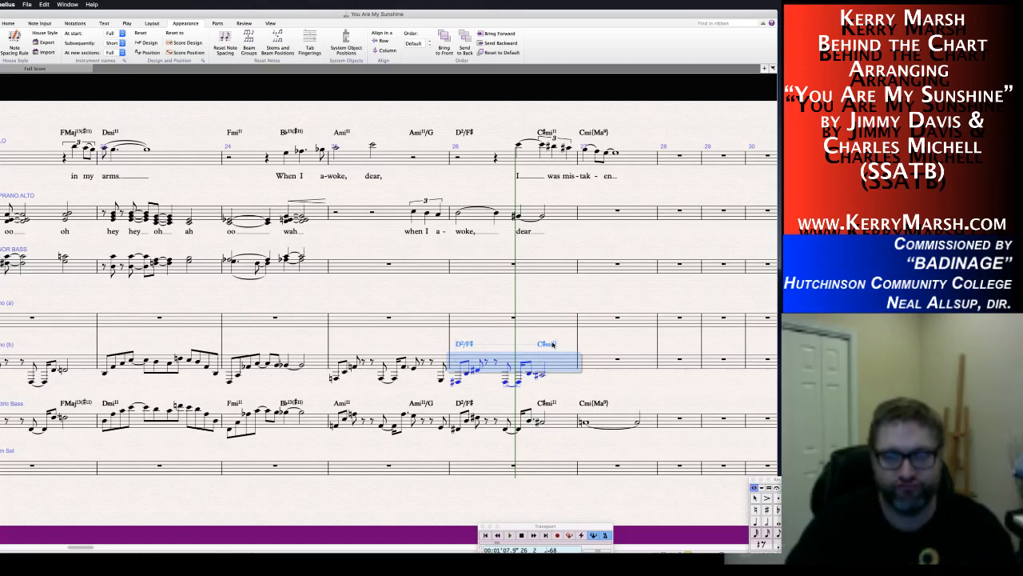
{"action": "key", "text": "Escape"}
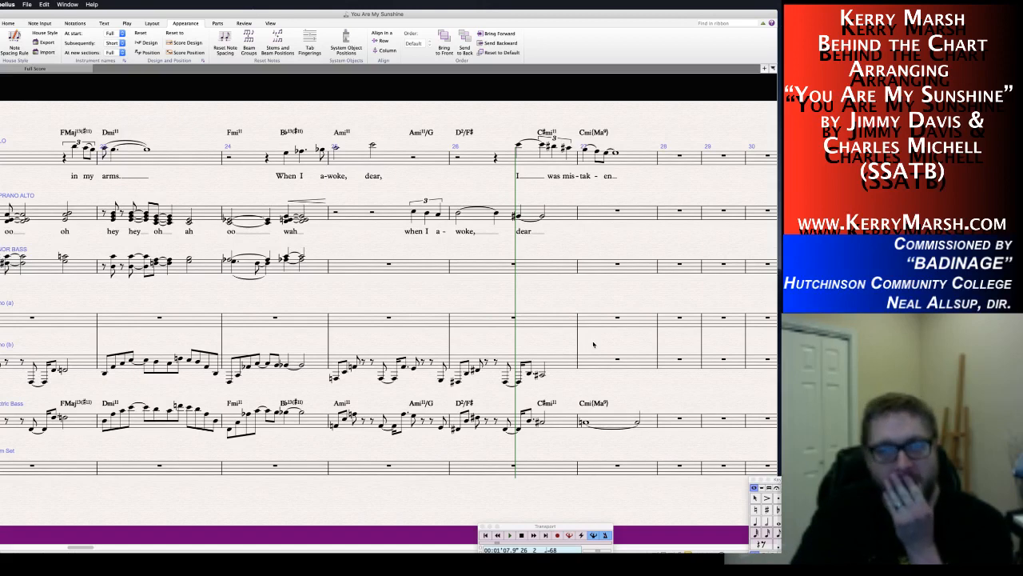
{"action": "scroll", "coordinate": [596, 332], "scroll_direction": "left", "scroll_amount": 2}
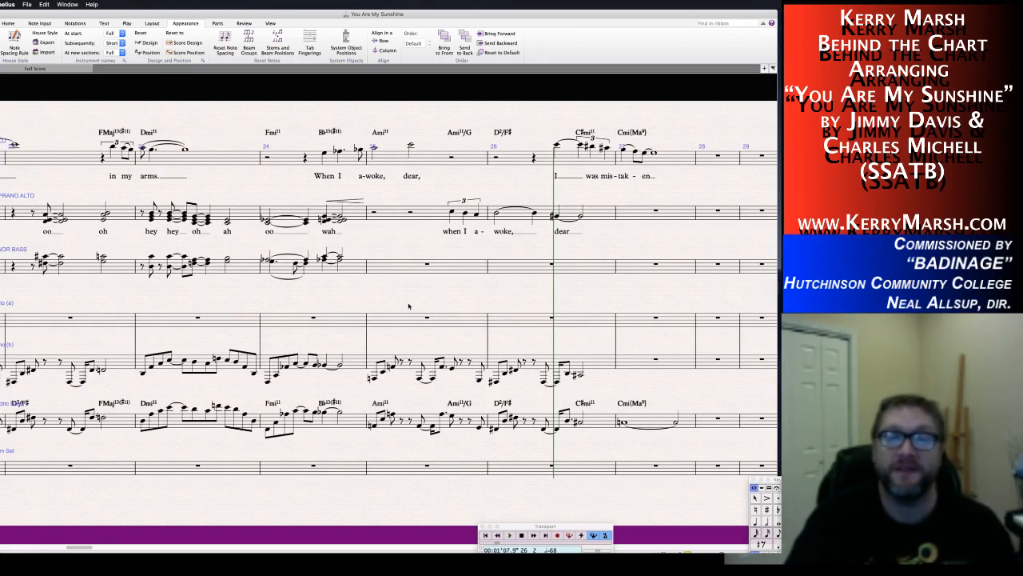
{"action": "scroll", "coordinate": [467, 299], "scroll_direction": "right", "scroll_amount": 2}
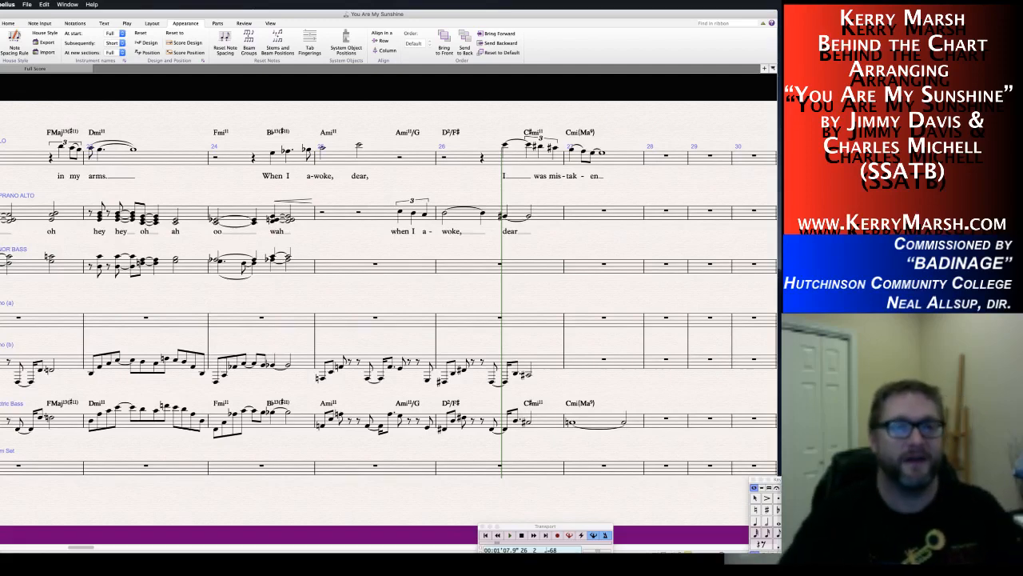
Copy the soprano-alto line "when I awoke, dear" from bars 25 and 26 into the tenor-bass staff.
{"action": "left_click", "coordinate": [355, 267]}
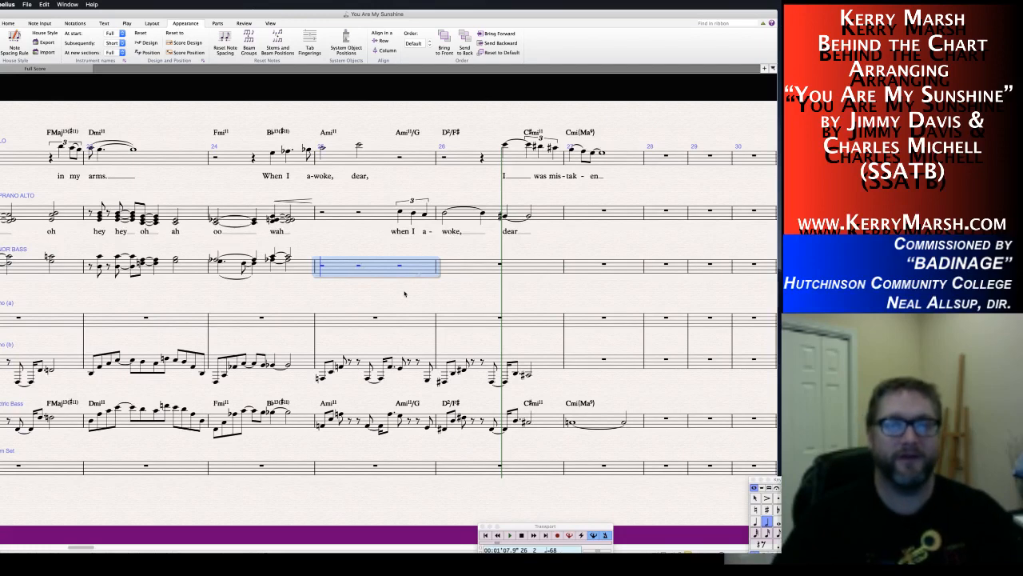
{"action": "key", "text": "Escape"}
{"action": "left_click", "coordinate": [400, 212]}
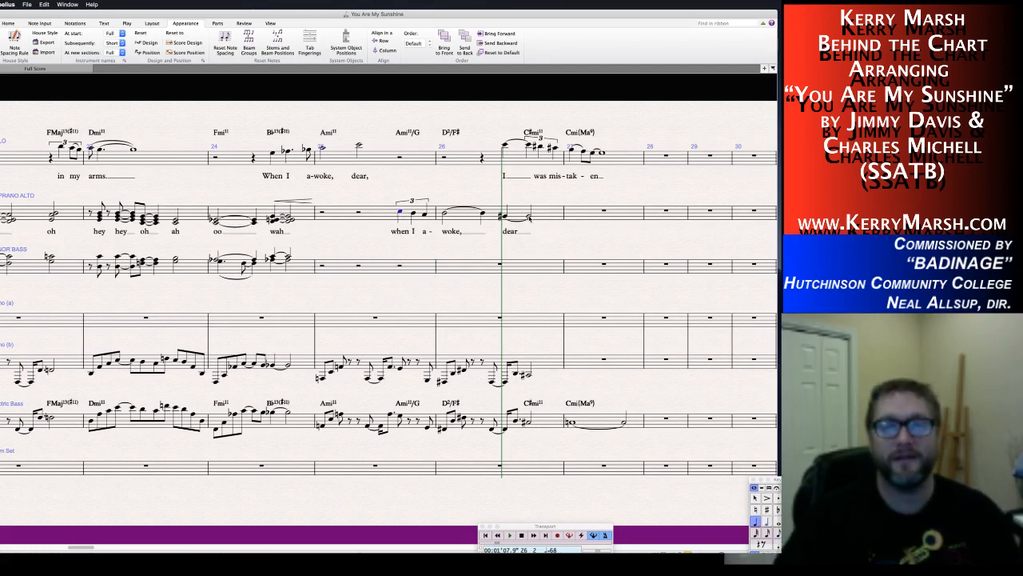
{"action": "left_click", "coordinate": [528, 217], "text": "shift"}
{"action": "left_click", "coordinate": [399, 264], "text": "alt"}
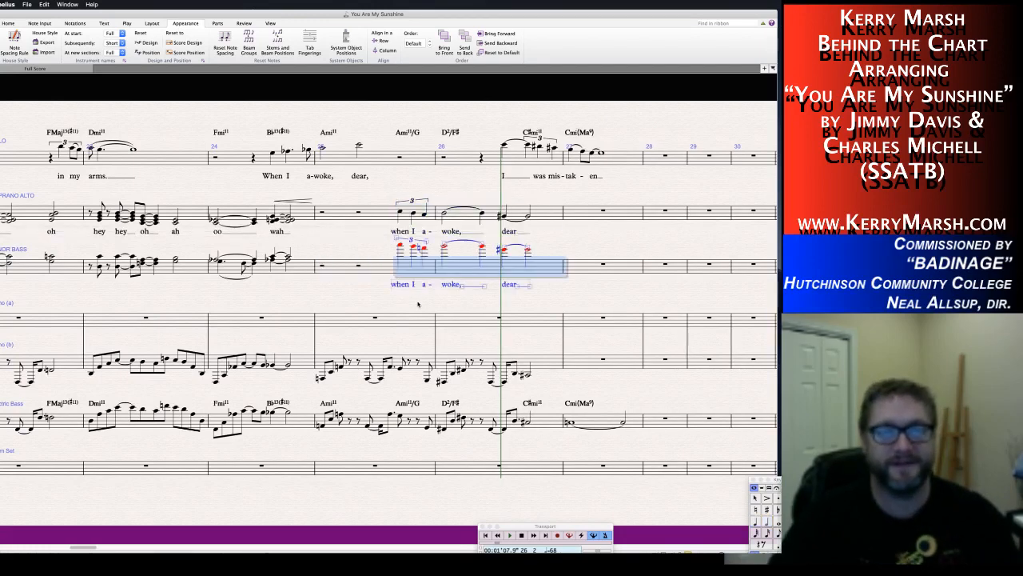
{"action": "key", "text": "Escape"}
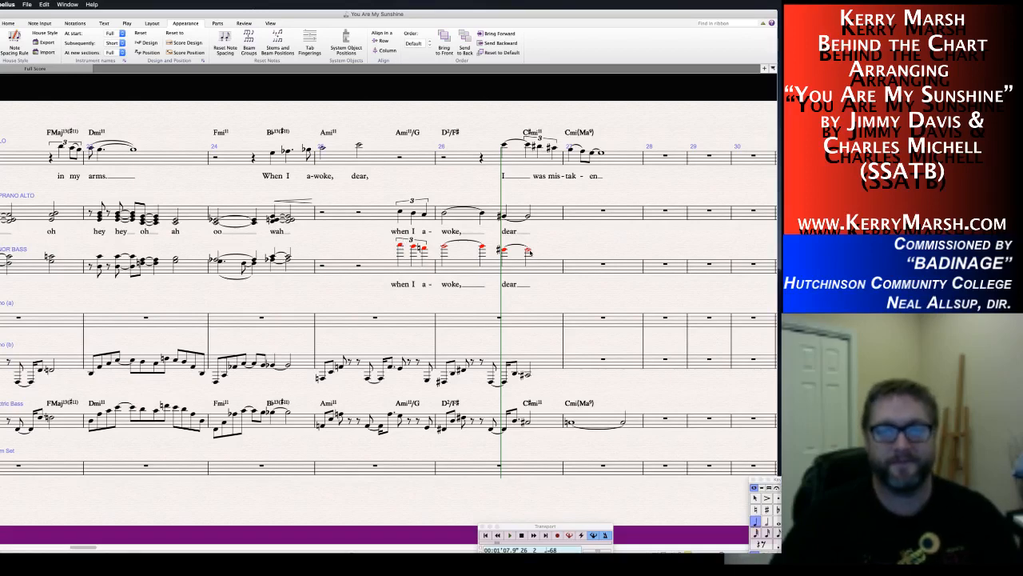
Transpose the copied tenor-bass line in bars 25 and 26 down an octave and delete its lyrics.
{"action": "left_click", "coordinate": [528, 252], "text": "shift"}
{"action": "key", "text": "super+Down"}
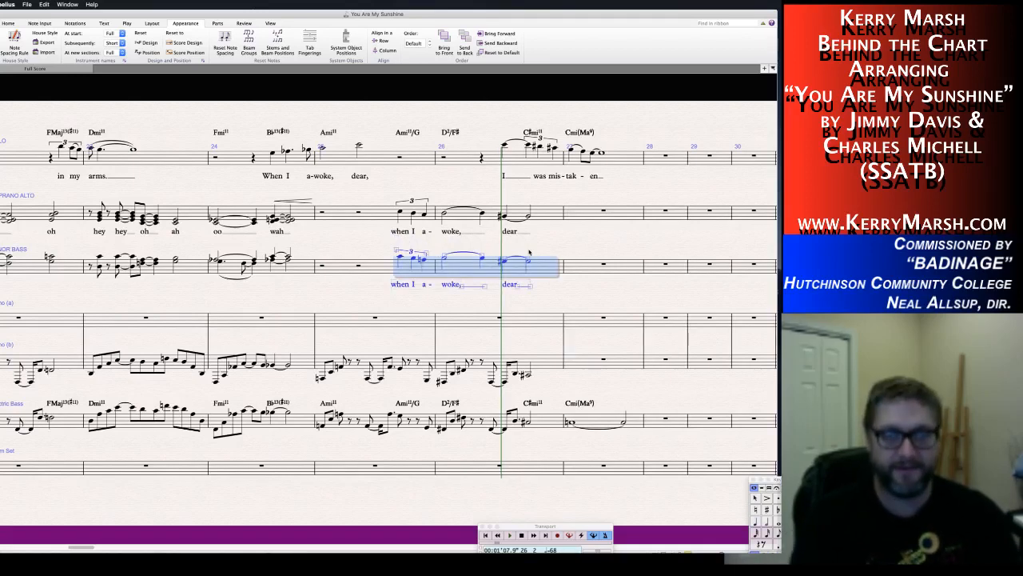
{"action": "key", "text": "alt+shift+super+l"}
{"action": "key", "text": "Delete"}
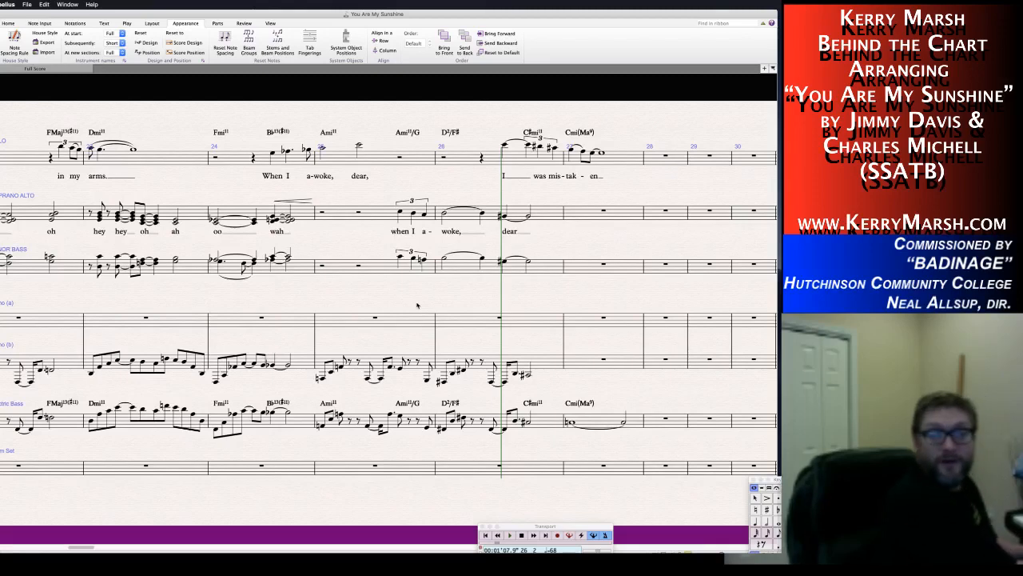
Add harmony notes below the tied "woke" notes in bar 26 of the soprano-alto staff.
{"action": "left_click", "coordinate": [444, 213]}
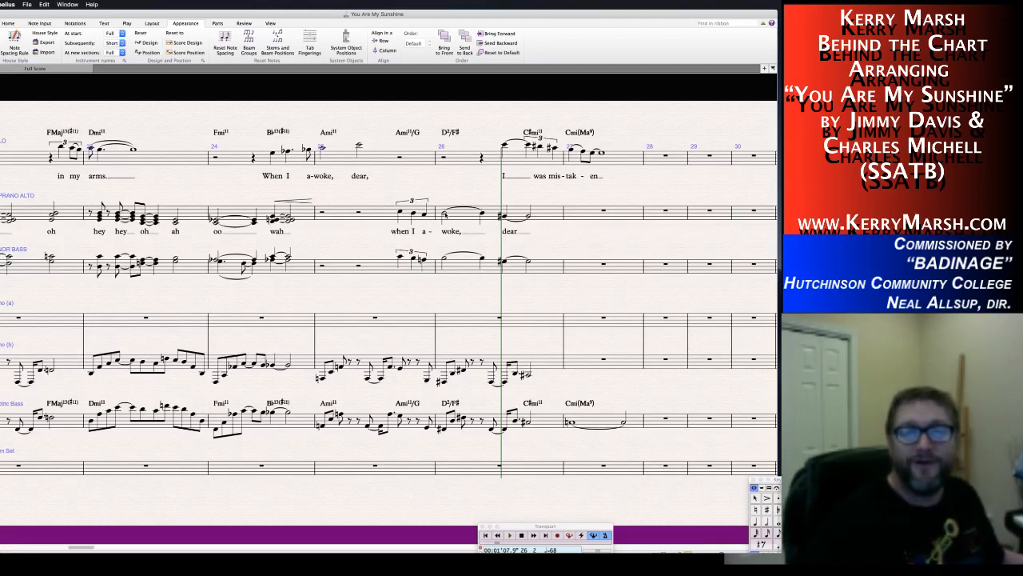
{"action": "key", "text": "Right"}
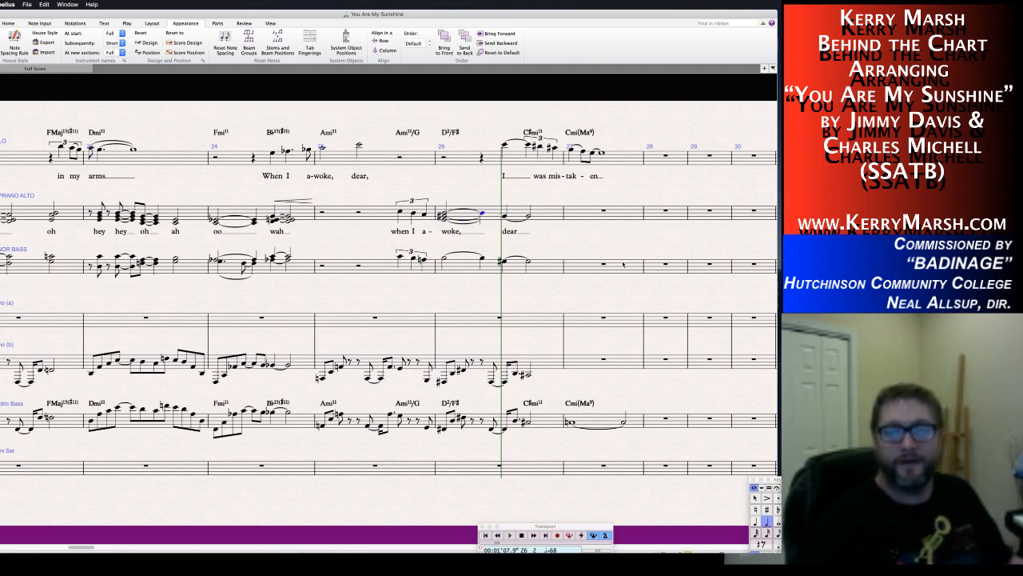
{"action": "key", "text": "Escape"}
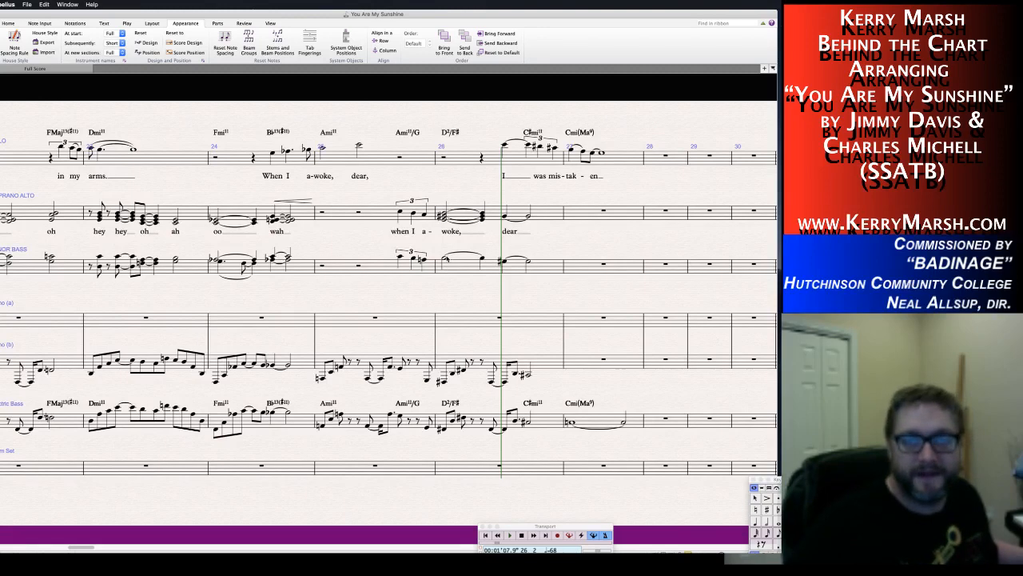
Add a harmony note to the first two tied notes in bar 26 of the tenor-bass staff.
{"action": "left_click", "coordinate": [446, 258]}
{"action": "key", "text": "n"}
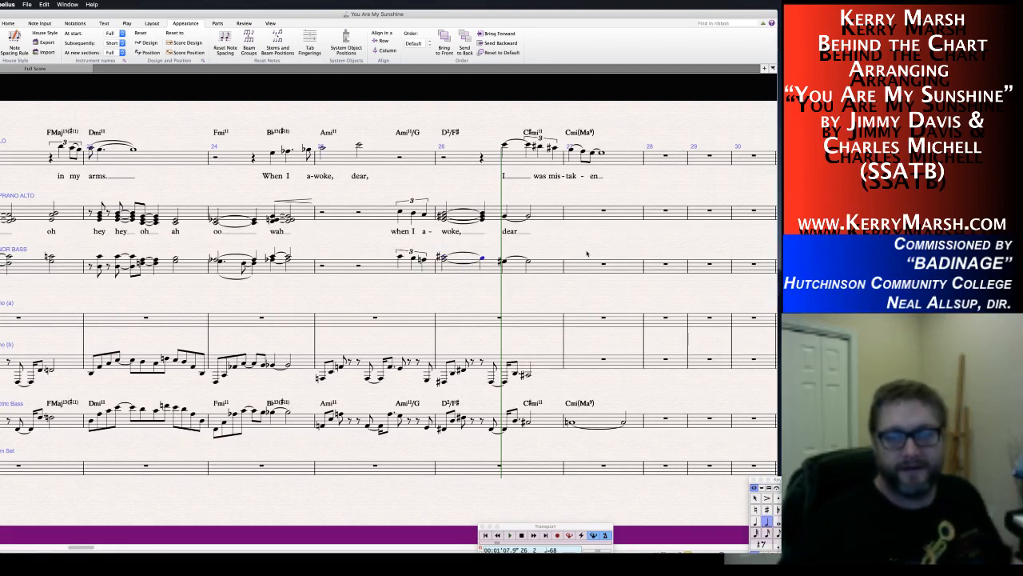
{"action": "key", "text": "4"}
{"action": "key", "text": "Escape"}
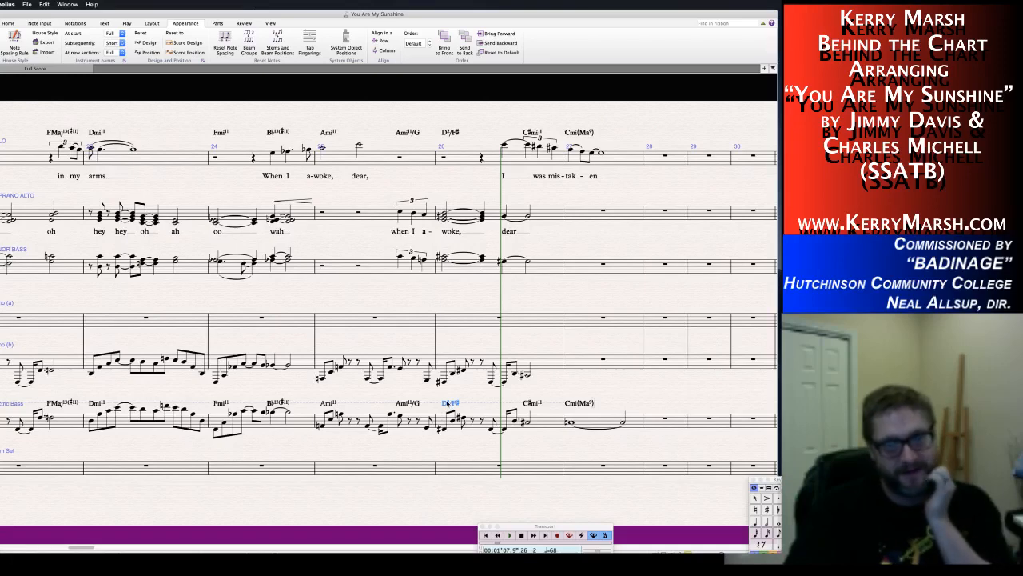
{"action": "left_click", "coordinate": [450, 465]}
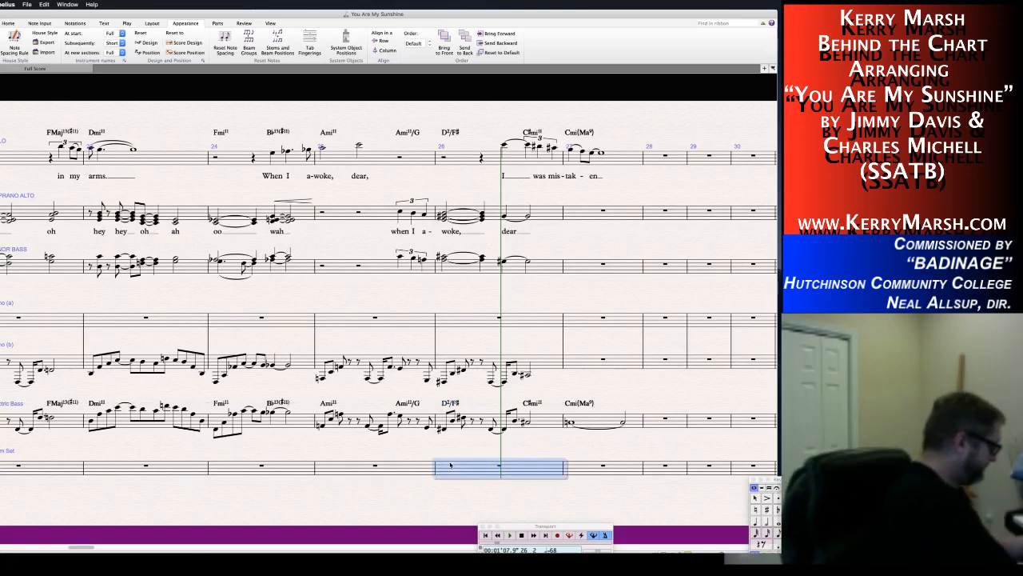
{"action": "key", "text": "n"}
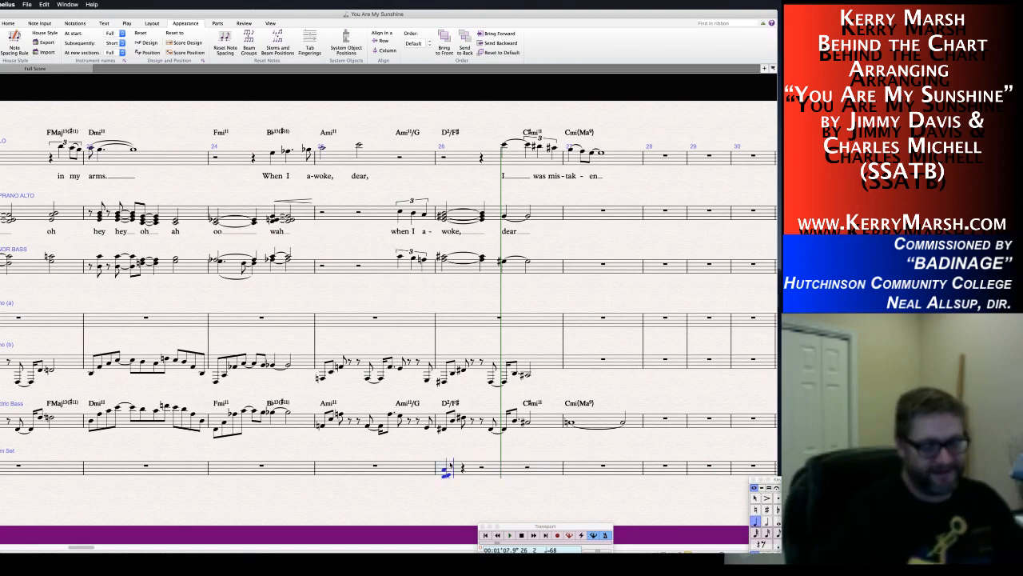
{"action": "key", "text": "super+z"}
{"action": "key", "text": "Escape"}
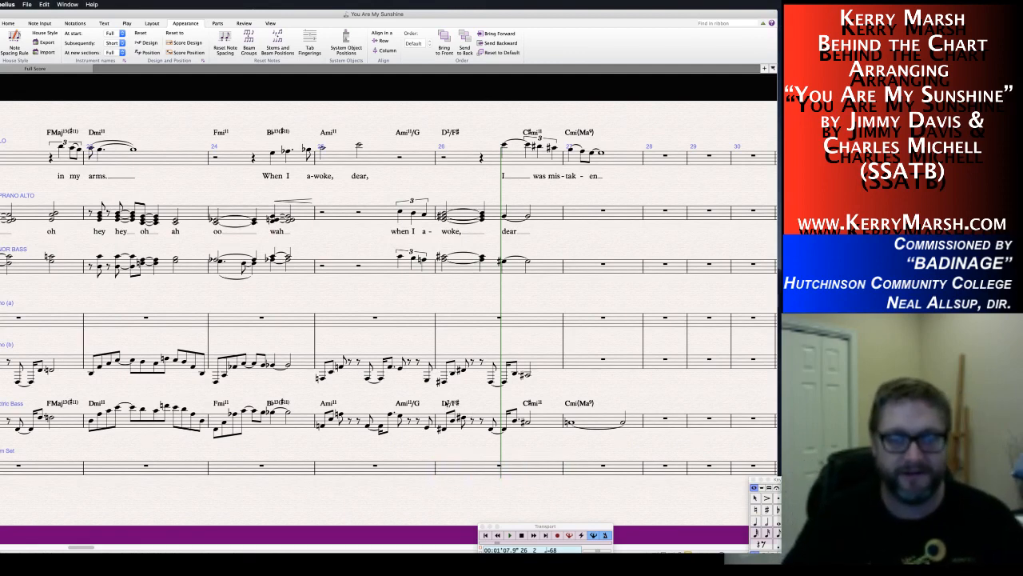
Change the D2/F# chord symbol in bar 26 of the electric bass to DMa13(#11)/F#.
{"action": "double_click", "coordinate": [450, 402]}
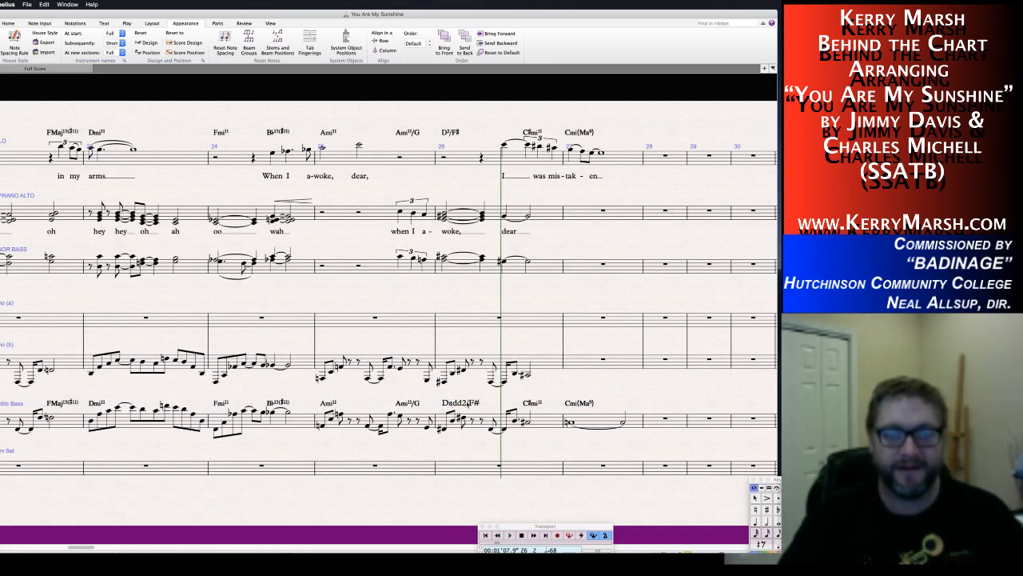
{"action": "left_click_drag", "start_coordinate": [466, 402], "coordinate": [448, 403]}
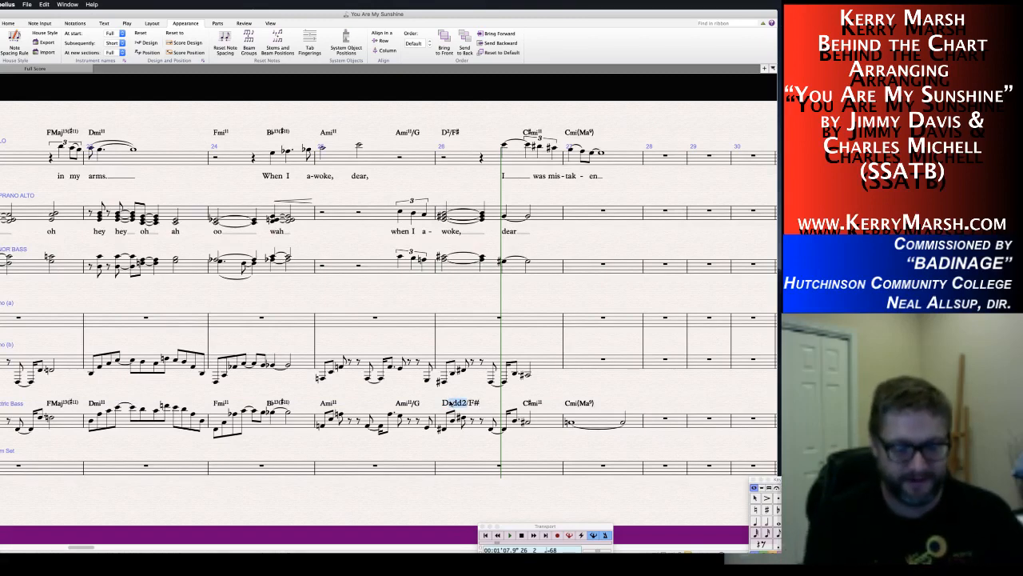
{"action": "type", "text": "Ma13(#11)"}
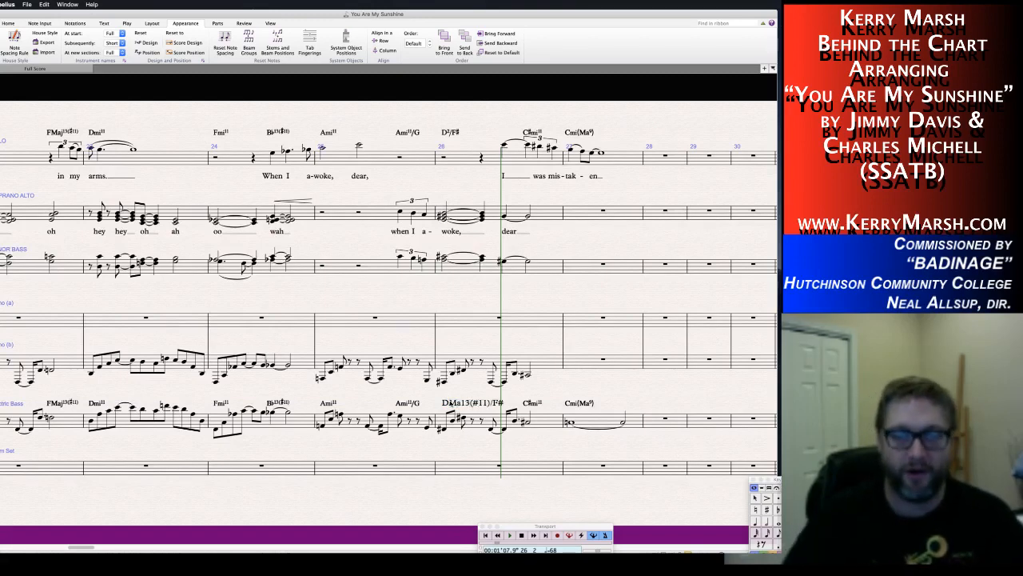
{"action": "key", "text": "Escape"}
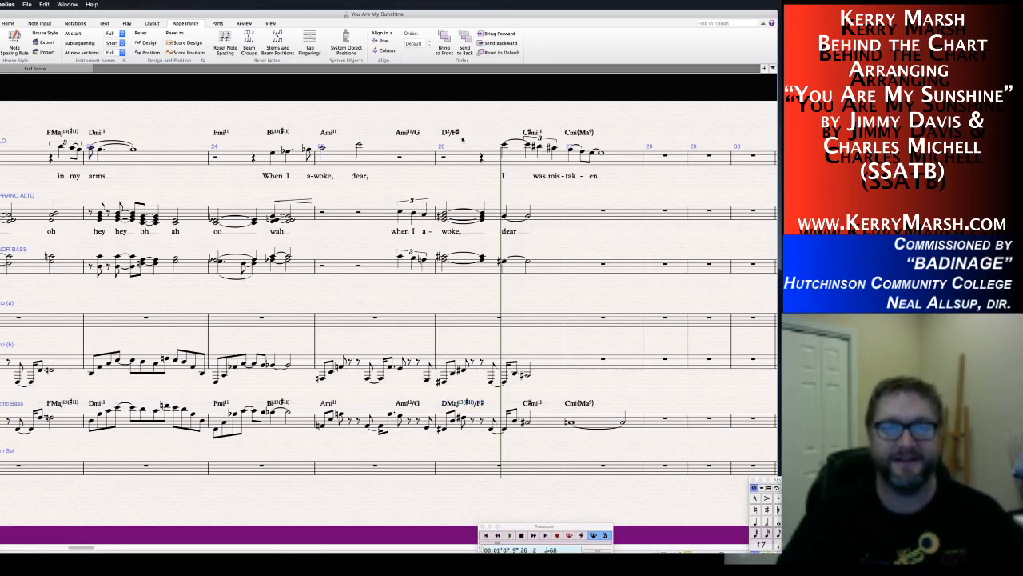
Replace the D2/F# chord symbol in bar 26 of the solo staff with a copy of the electric bass's DMaj13(#11)/F#.
{"action": "left_click", "coordinate": [451, 134]}
{"action": "key", "text": "Delete"}
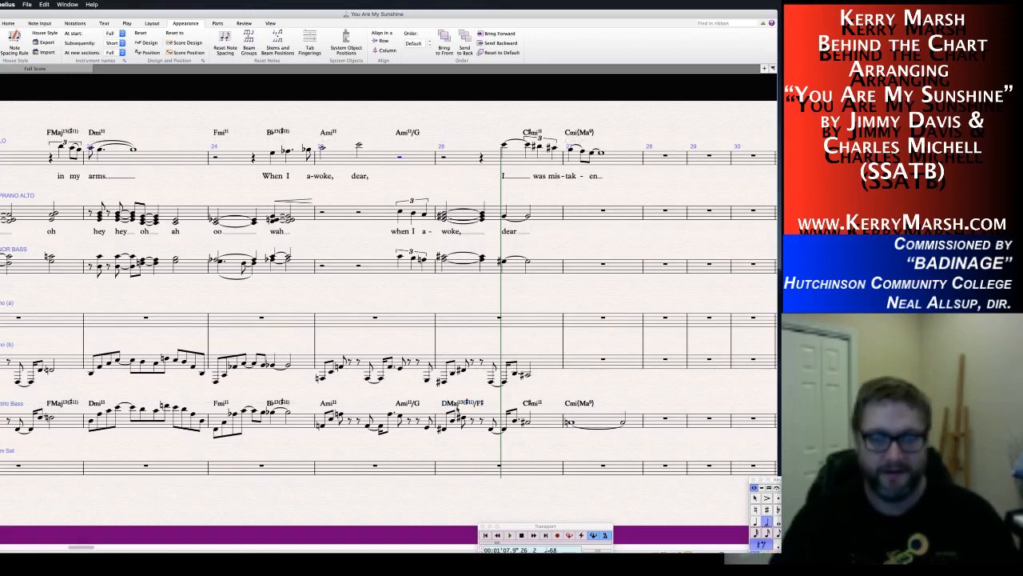
{"action": "left_click", "coordinate": [463, 404]}
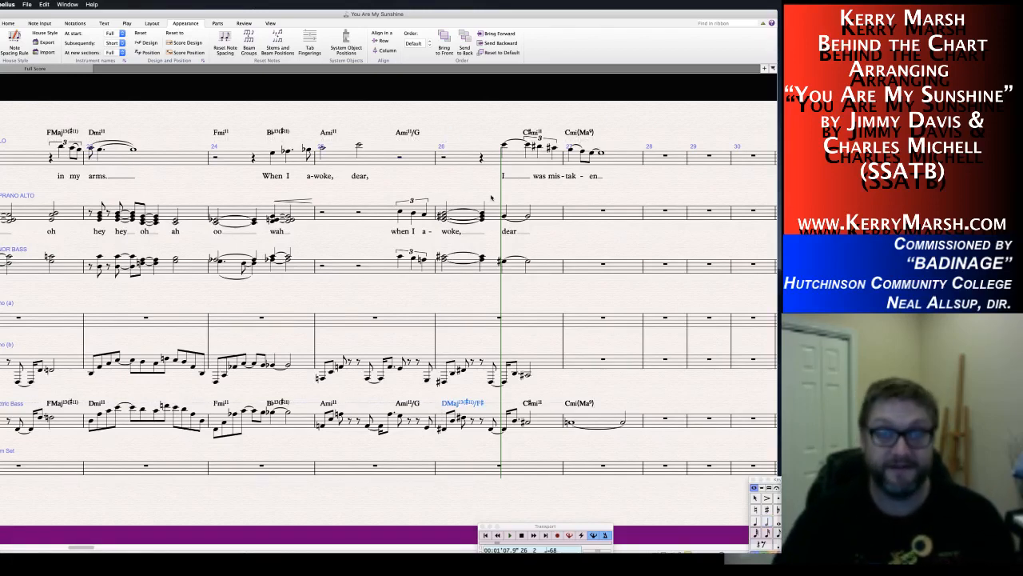
{"action": "left_click", "coordinate": [444, 159]}
{"action": "left_click", "coordinate": [444, 158]}
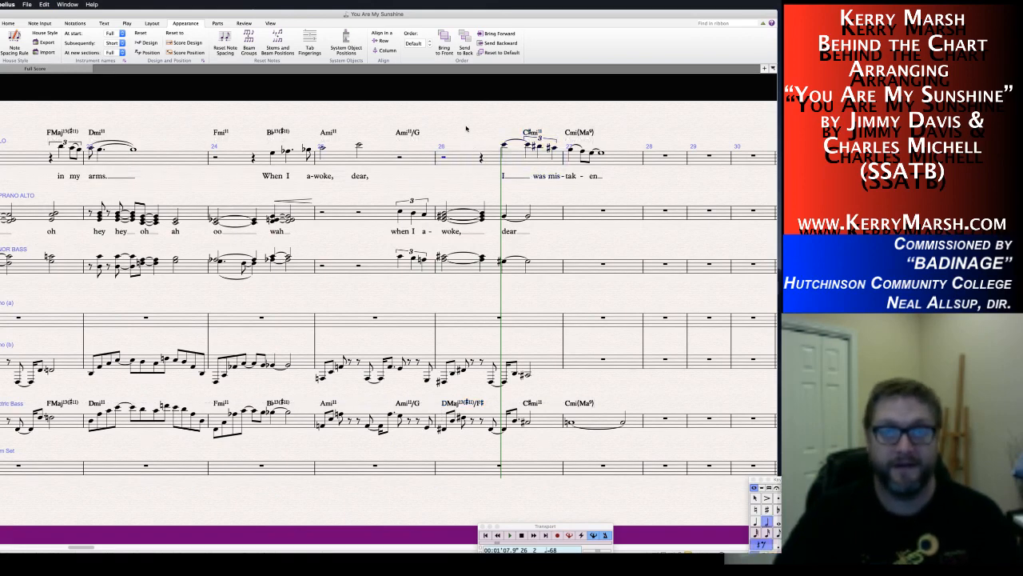
{"action": "key", "text": "super+v"}
{"action": "key", "text": "Escape"}
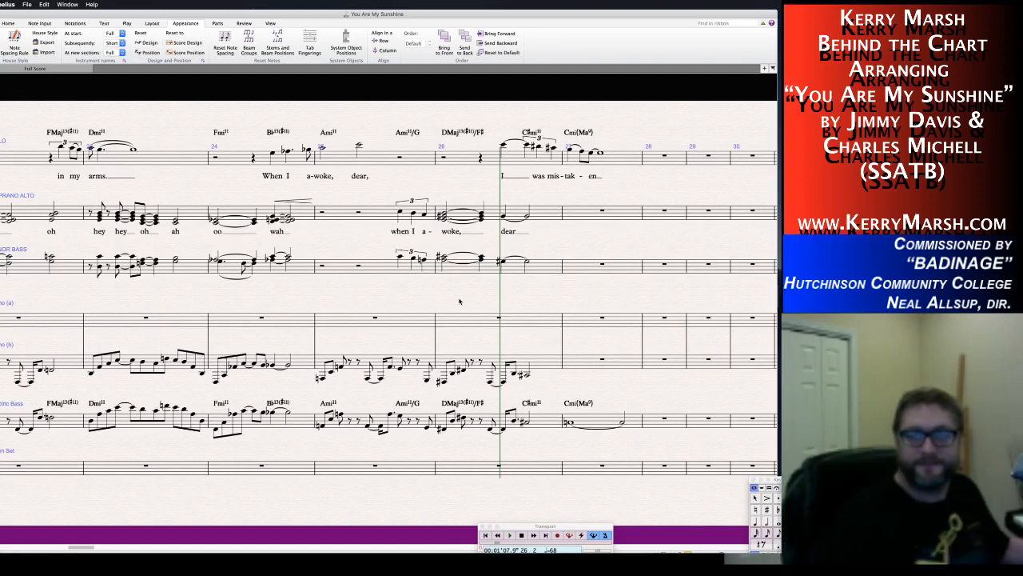
Add harmony notes to the tied "dear" notes at the end of bar 26 in the soprano-alto staff.
{"action": "left_click", "coordinate": [526, 216]}
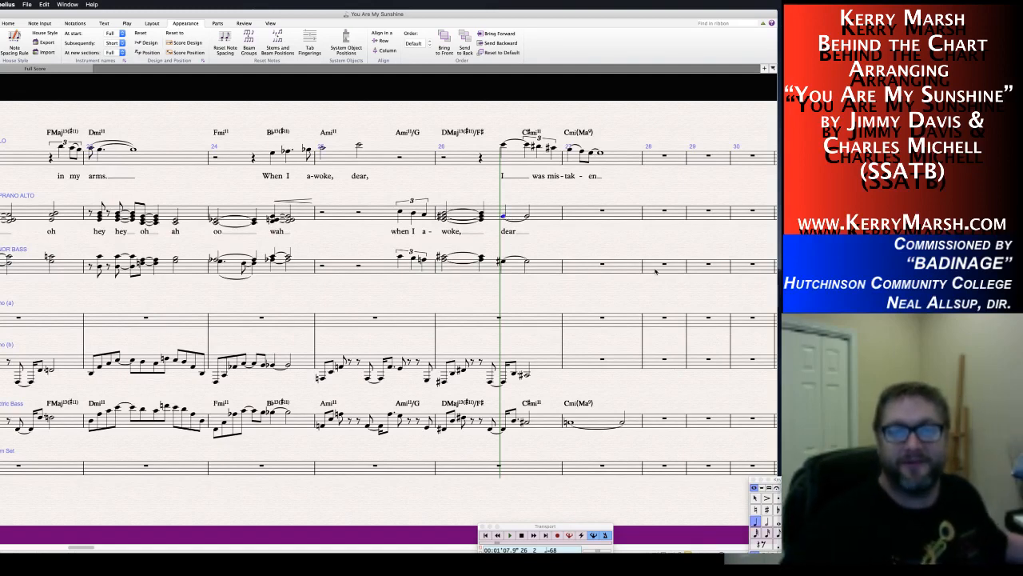
{"action": "key", "text": "n"}
{"action": "key", "text": "Escape"}
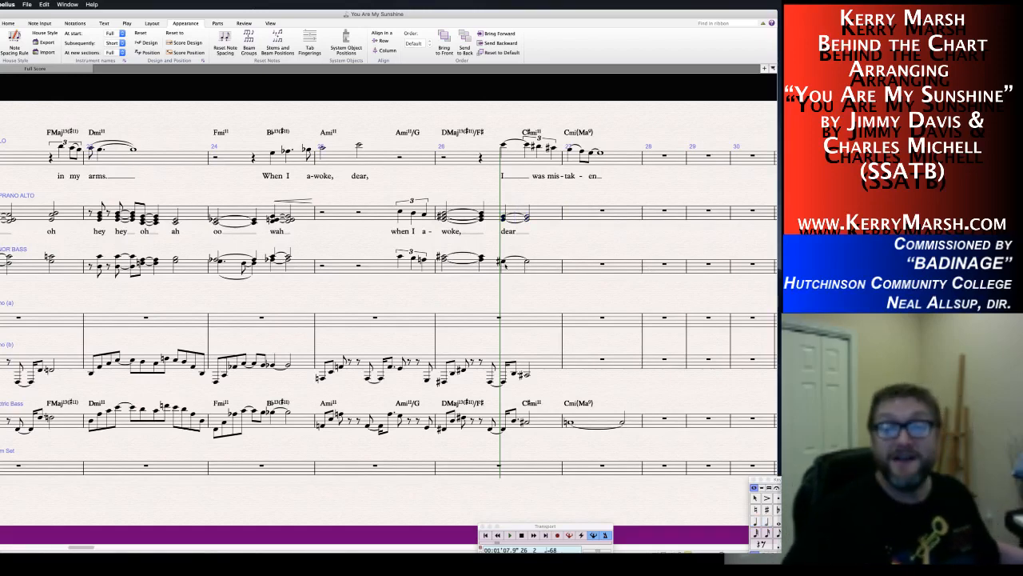
Add a harmony note to each of the last two tied notes in bar 26 of the tenor-bass staff.
{"action": "left_click", "coordinate": [503, 261]}
{"action": "key", "text": "3"}
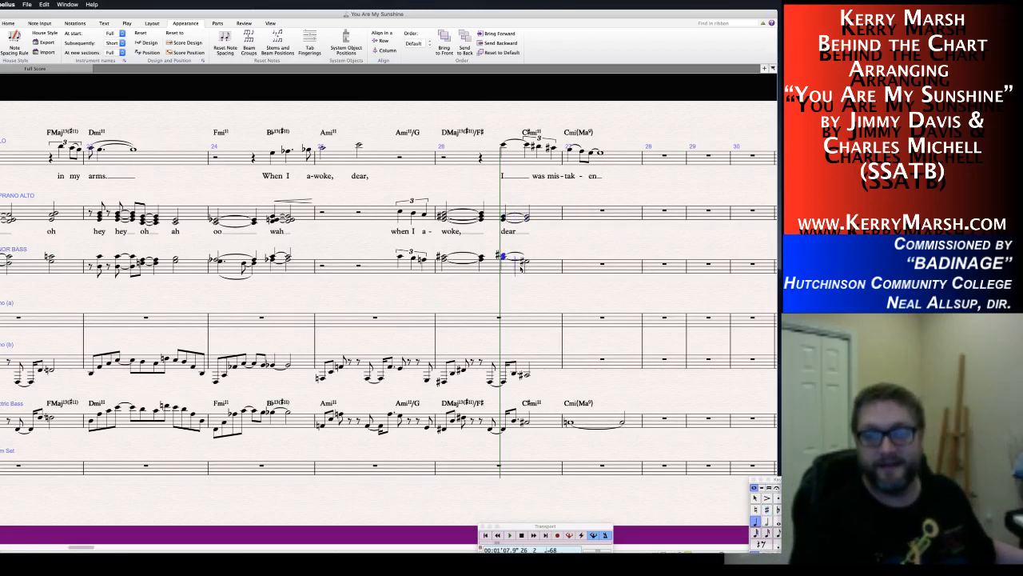
{"action": "key", "text": "Right"}
{"action": "key", "text": "3"}
{"action": "left_click", "coordinate": [535, 291]}
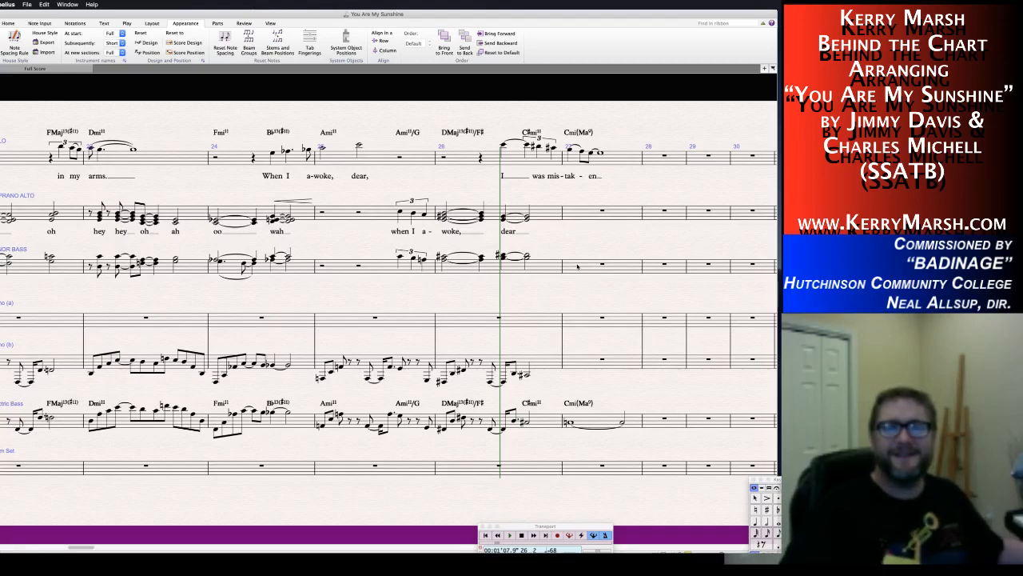
Fill bar 27 of the soprano-alto staff with a sustained chord tied to a half-note chord.
{"action": "left_click", "coordinate": [574, 214]}
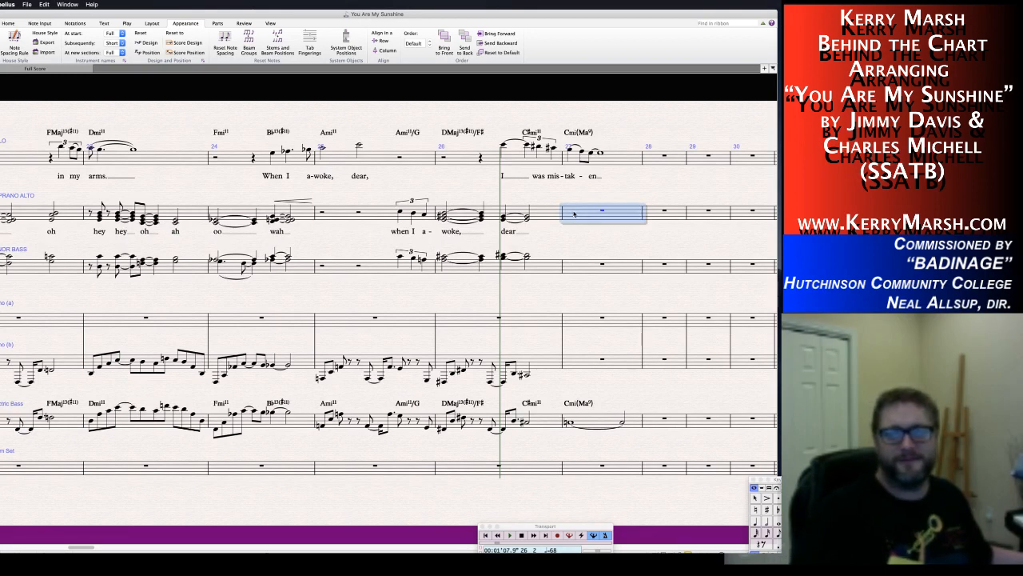
{"action": "key", "text": "6"}
{"action": "key", "text": "Return"}
{"action": "key", "text": "5"}
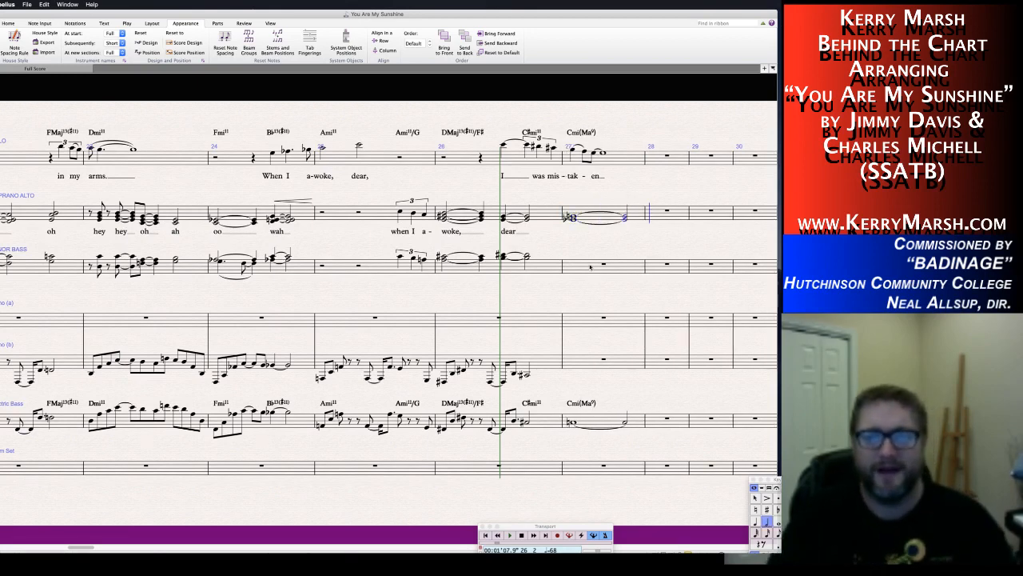
Fill bar 27 of the tenor-bass staff with a two-note whole-note chord tied to a half-note chord.
{"action": "left_click", "coordinate": [579, 267]}
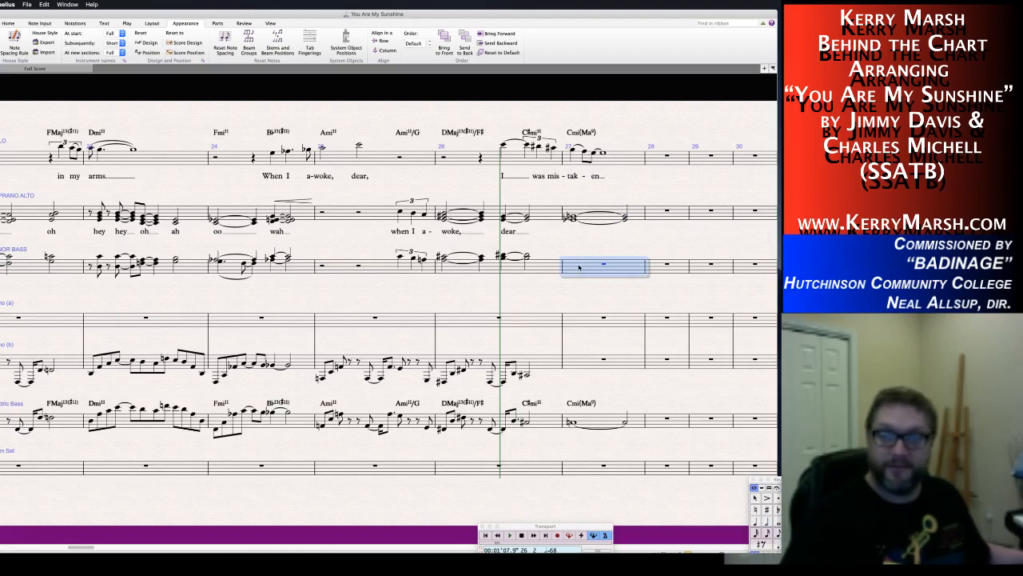
{"action": "key", "text": "6"}
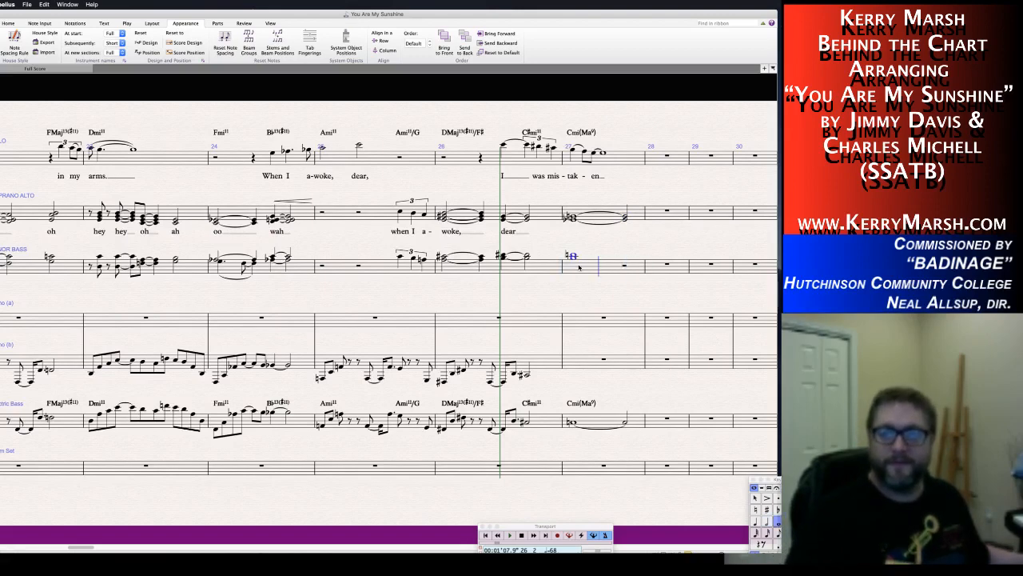
{"action": "key", "text": "Return"}
{"action": "key", "text": "5"}
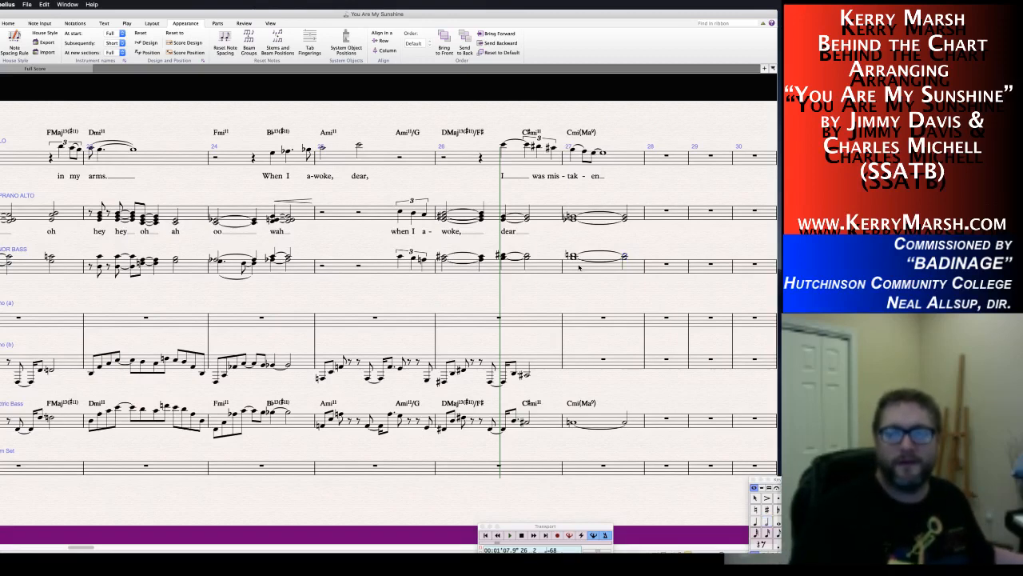
{"action": "key", "text": "Escape"}
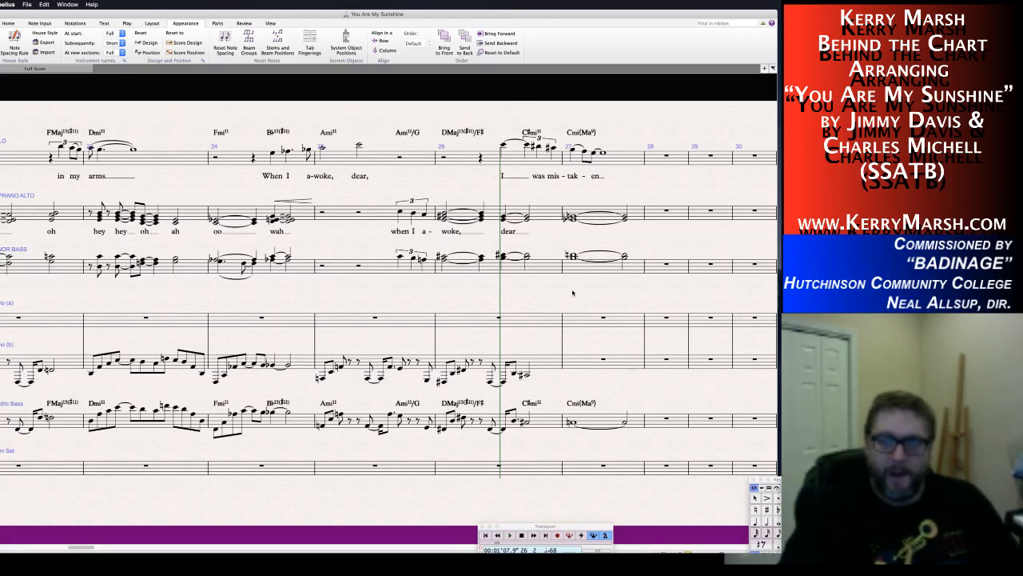
Add diminuendo hairpins across bar 27 in the soprano-alto and electric bass staves.
{"action": "scroll", "coordinate": [616, 299], "scroll_direction": "left", "scroll_amount": 2}
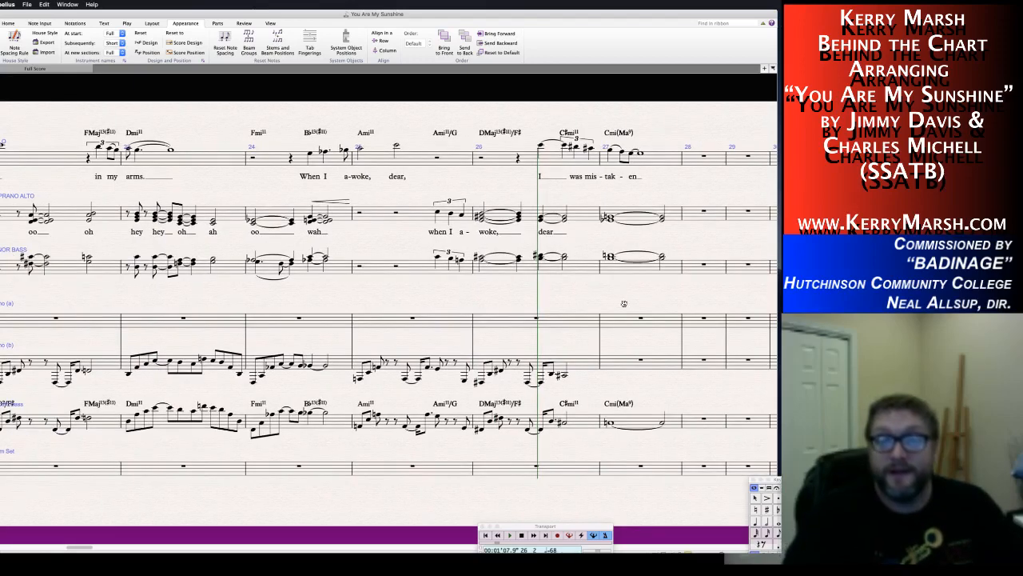
{"action": "left_click", "coordinate": [639, 216]}
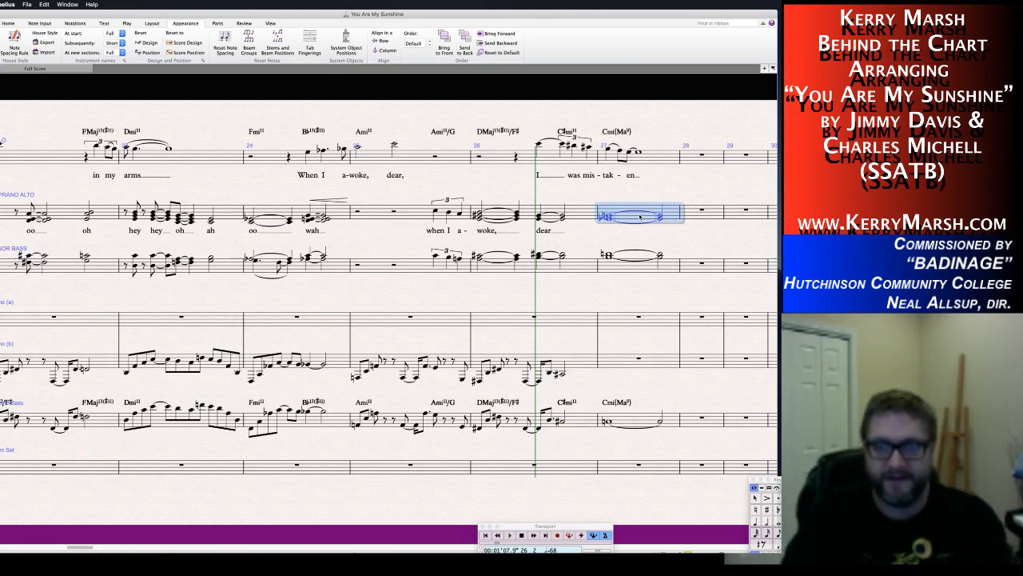
{"action": "key", "text": "shift+h"}
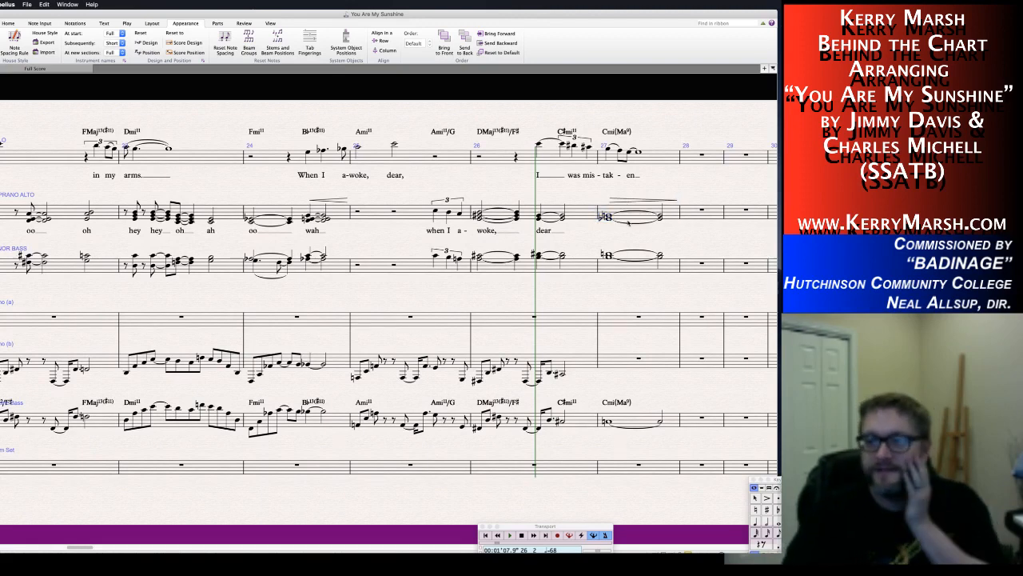
{"action": "scroll", "coordinate": [591, 293], "scroll_direction": "right", "scroll_amount": 2}
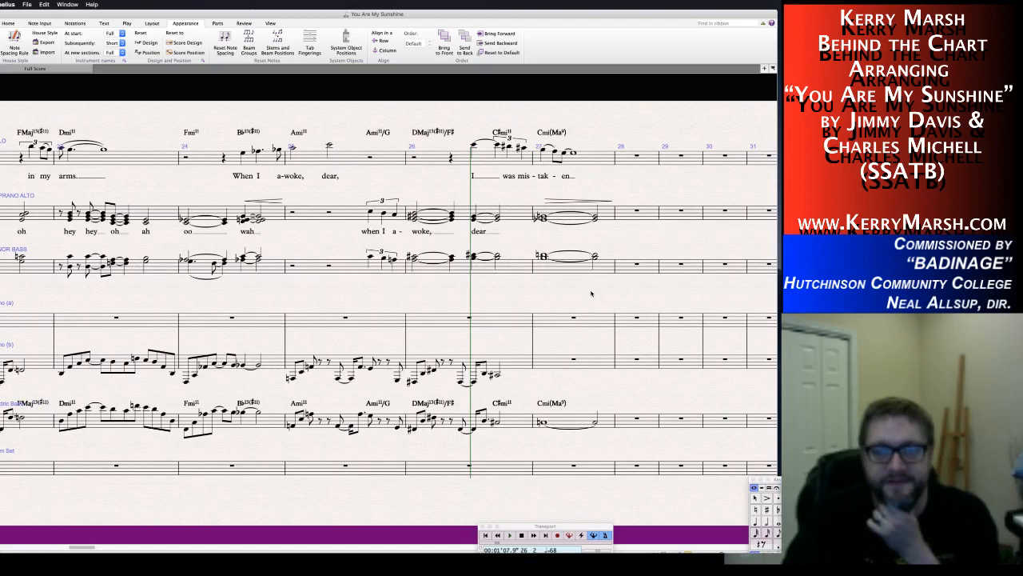
{"action": "left_click", "coordinate": [572, 420]}
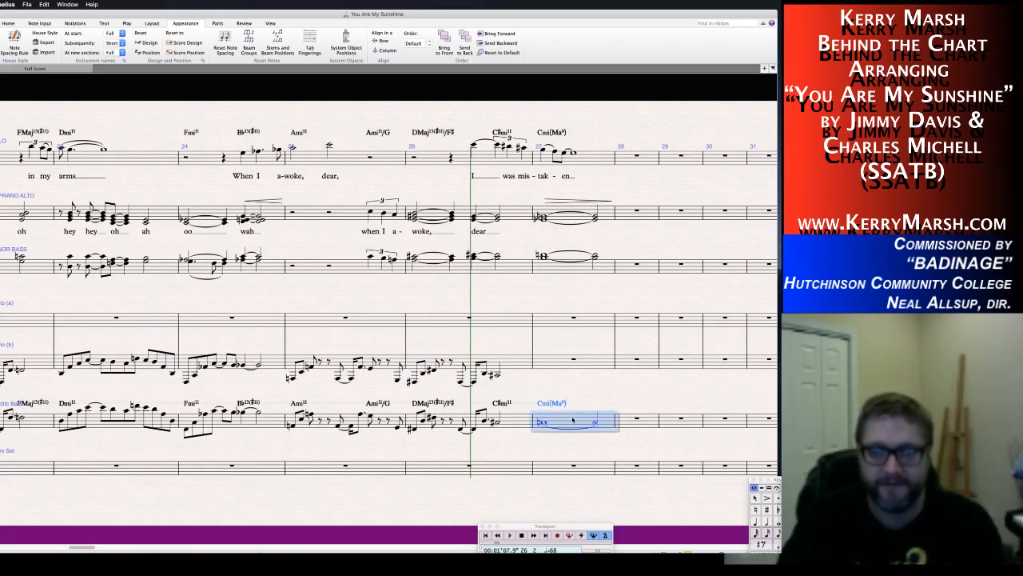
{"action": "key", "text": "h"}
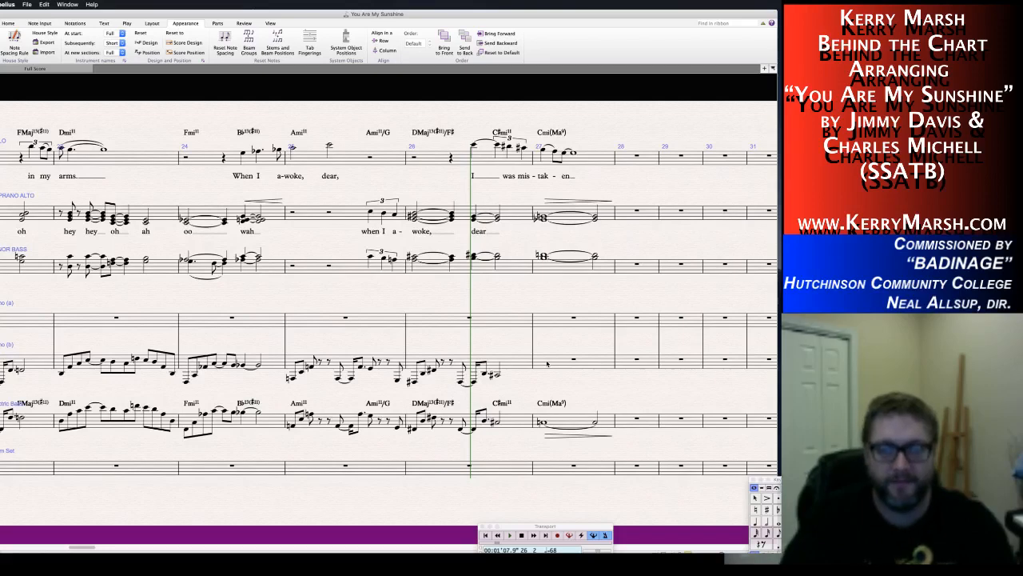
Fill bar 27 of the lower piano staff with a whole-note octave tied to a half-note octave.
{"action": "left_click", "coordinate": [547, 364]}
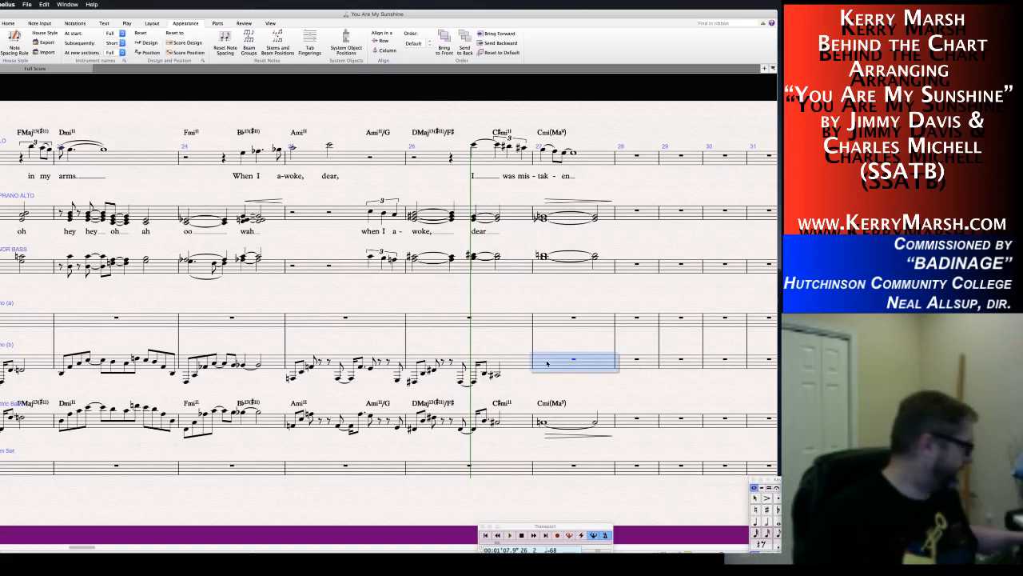
{"action": "key", "text": "ctrl+v"}
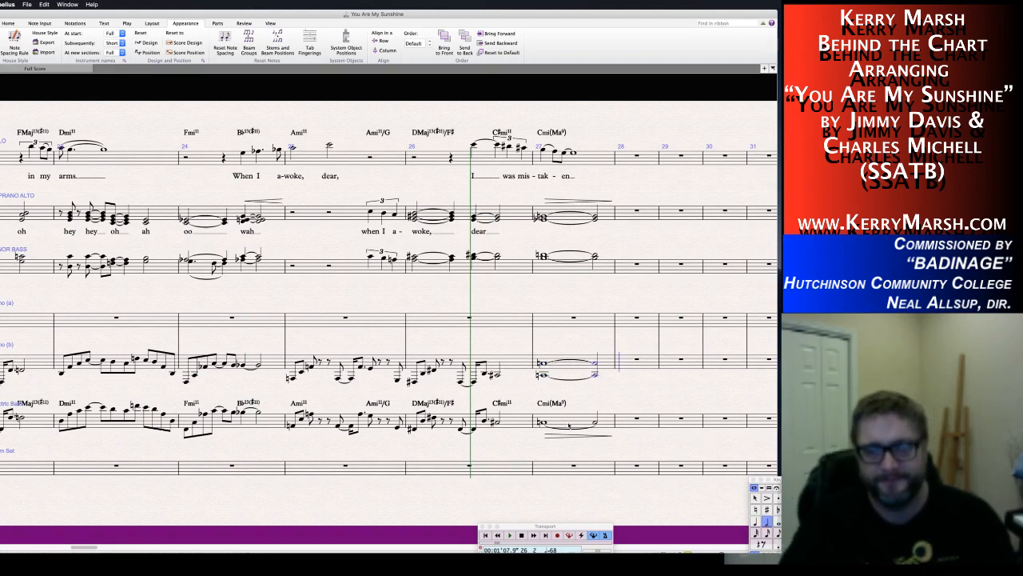
{"action": "key", "text": "Escape"}
{"action": "key", "text": "Escape"}
Copy the electric bass's bar 27 hairpin to the space between the two piano staves.
{"action": "left_click", "coordinate": [568, 435]}
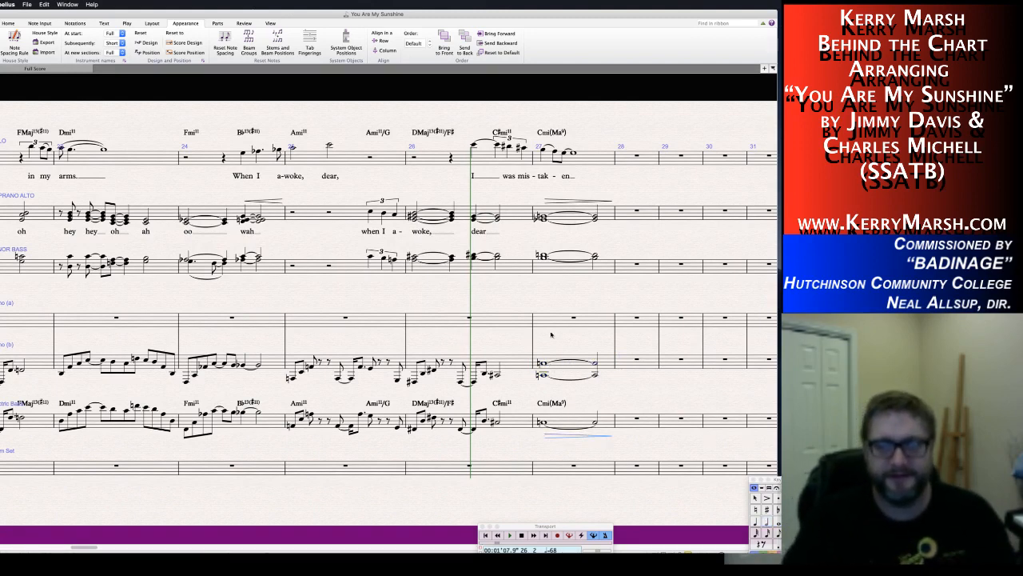
{"action": "left_click", "coordinate": [542, 342], "text": "alt"}
{"action": "key", "text": "Escape"}
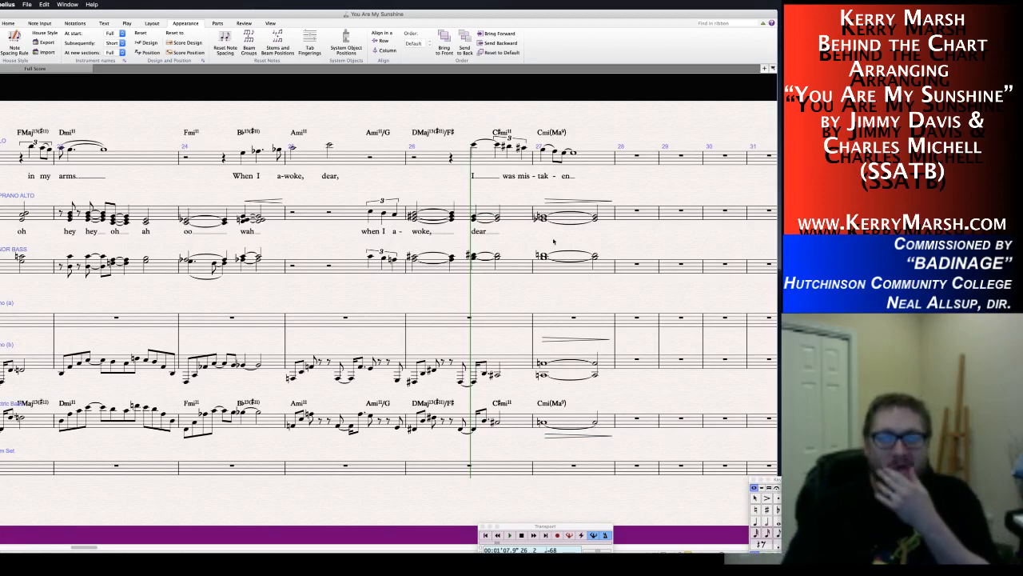
Add the lyric "oo" under the sustained chord in bar 27 of the soprano-alto staff.
{"action": "left_click", "coordinate": [542, 216]}
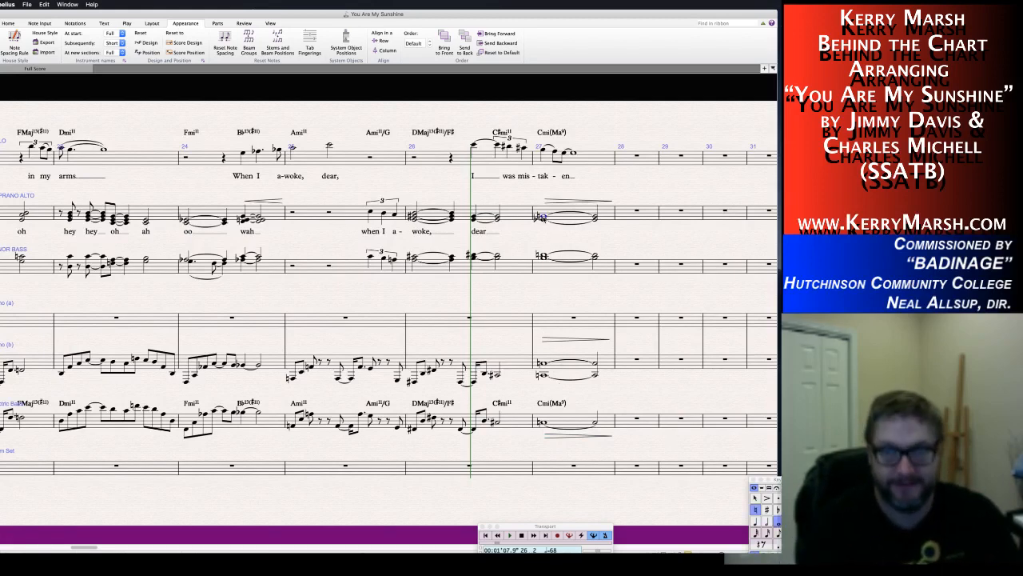
{"action": "key", "text": "super+l"}
{"action": "type", "text": "oo"}
{"action": "key", "text": "Escape"}
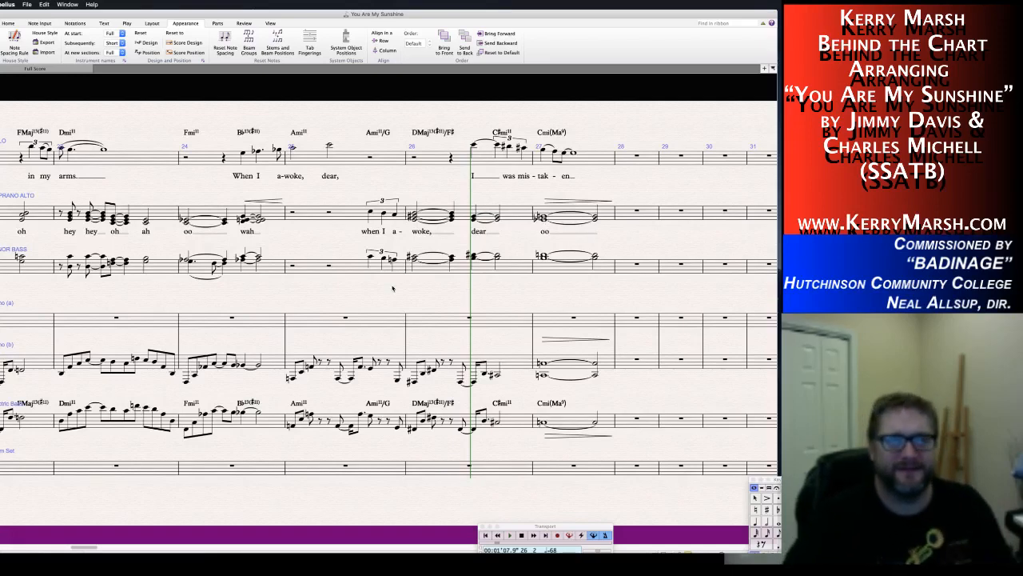
Play back the passage to hear the arrangement through the end of bar 27.
{"action": "scroll", "coordinate": [396, 284], "scroll_direction": "left", "scroll_amount": 5}
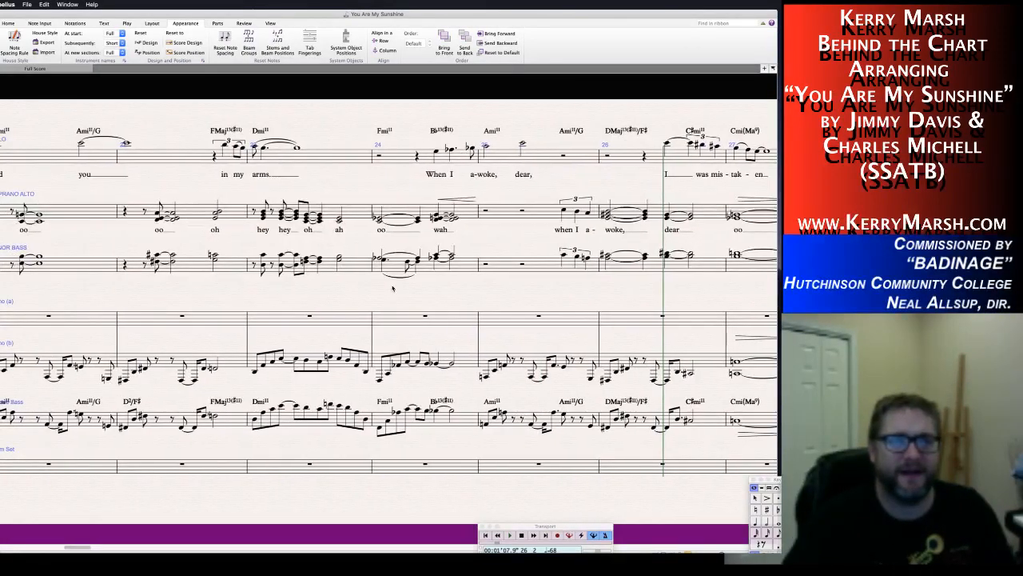
{"action": "scroll", "coordinate": [392, 288], "scroll_direction": "left", "scroll_amount": 10}
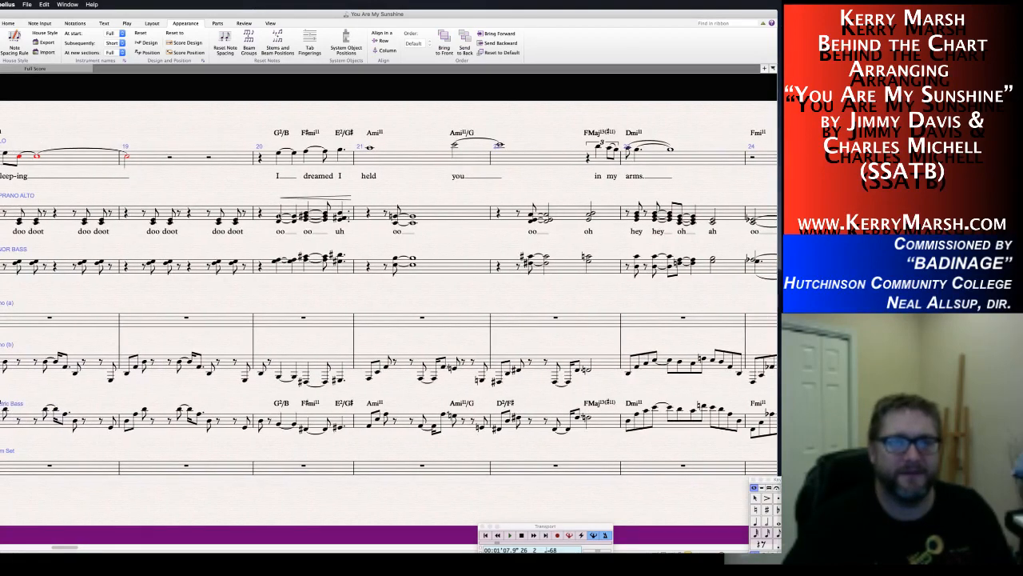
{"action": "key", "text": "space"}
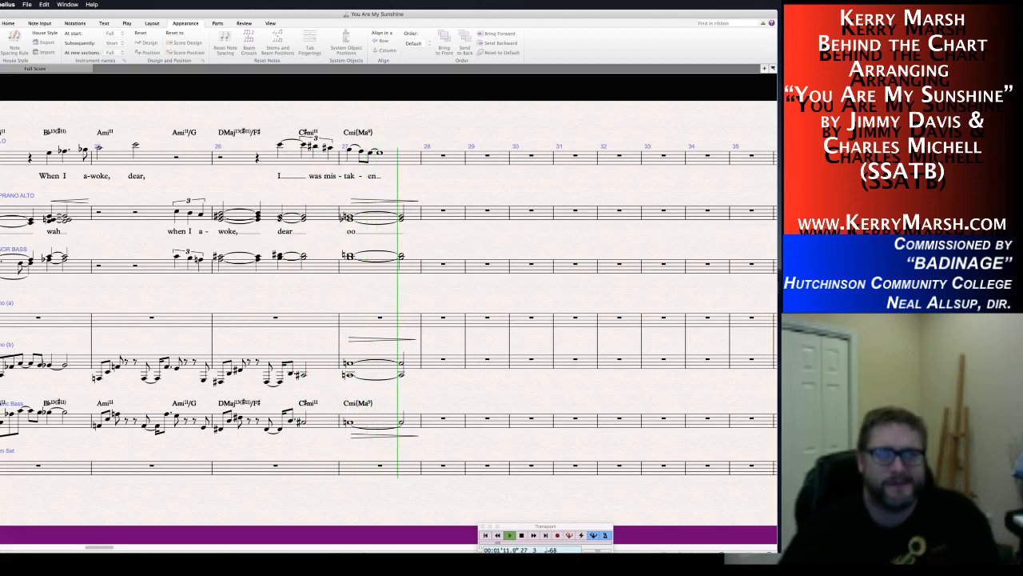
{"action": "key", "text": "space"}
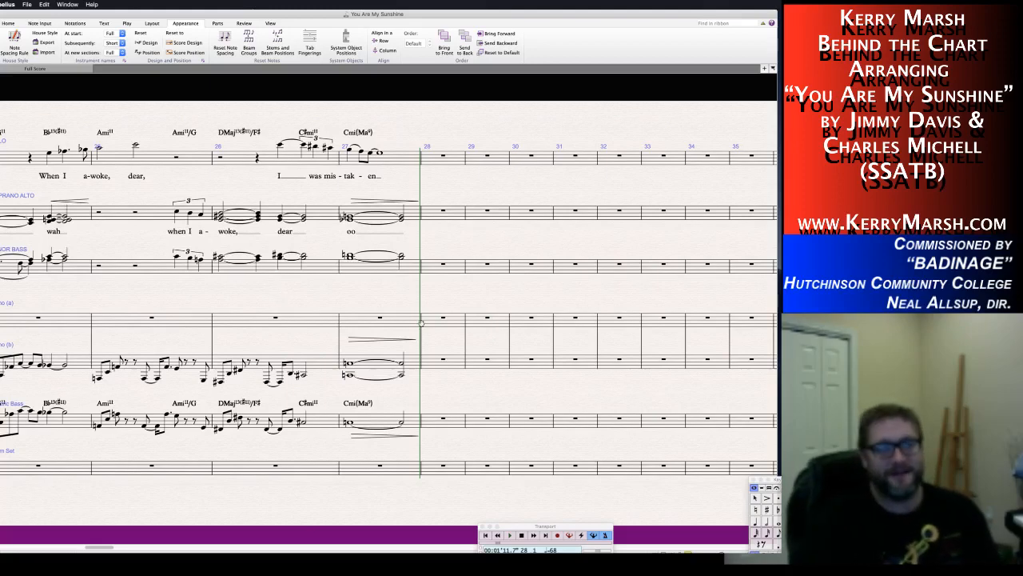
{"action": "left_click_drag", "start_coordinate": [286, 304], "coordinate": [453, 329]}
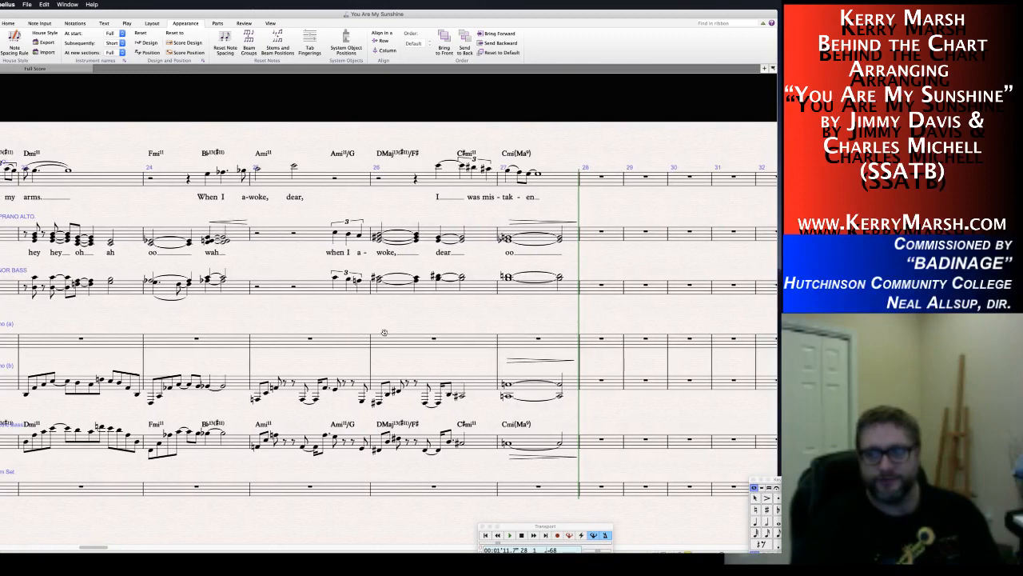
{"action": "left_click_drag", "start_coordinate": [376, 330], "coordinate": [429, 337]}
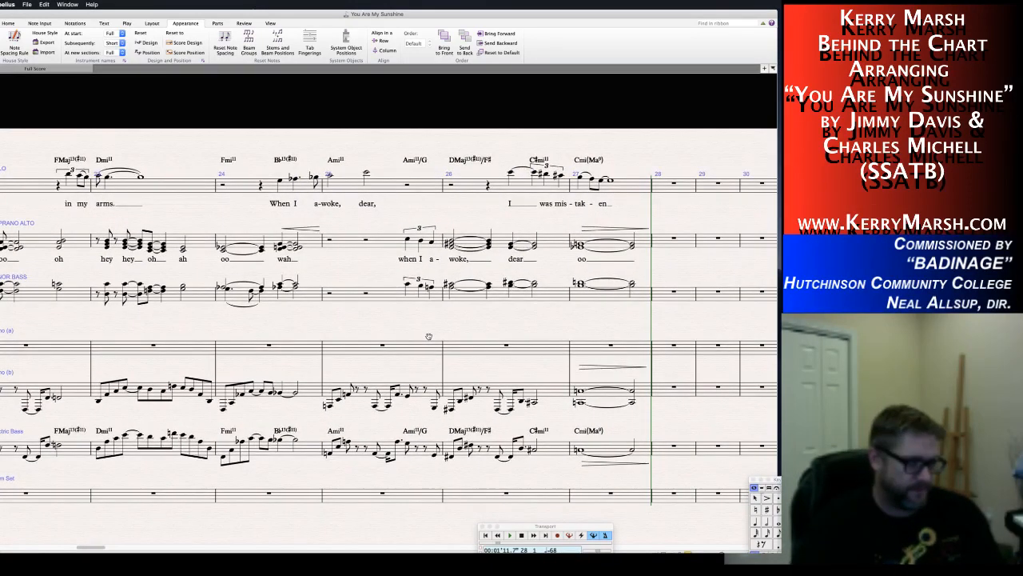
{"action": "left_click_drag", "start_coordinate": [428, 337], "coordinate": [319, 338]}
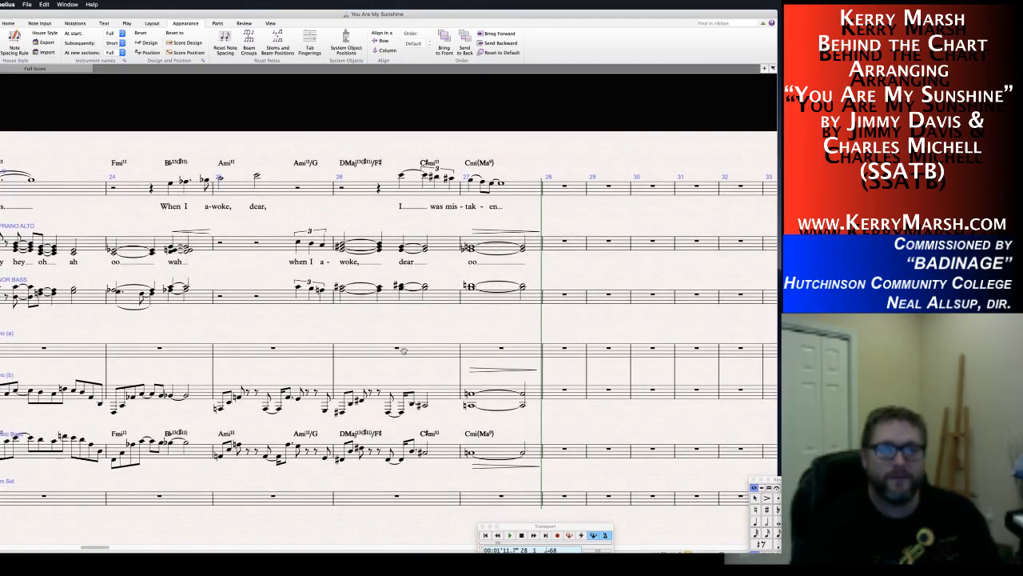
{"action": "left_click", "coordinate": [438, 344]}
{"action": "left_click", "coordinate": [500, 329]}
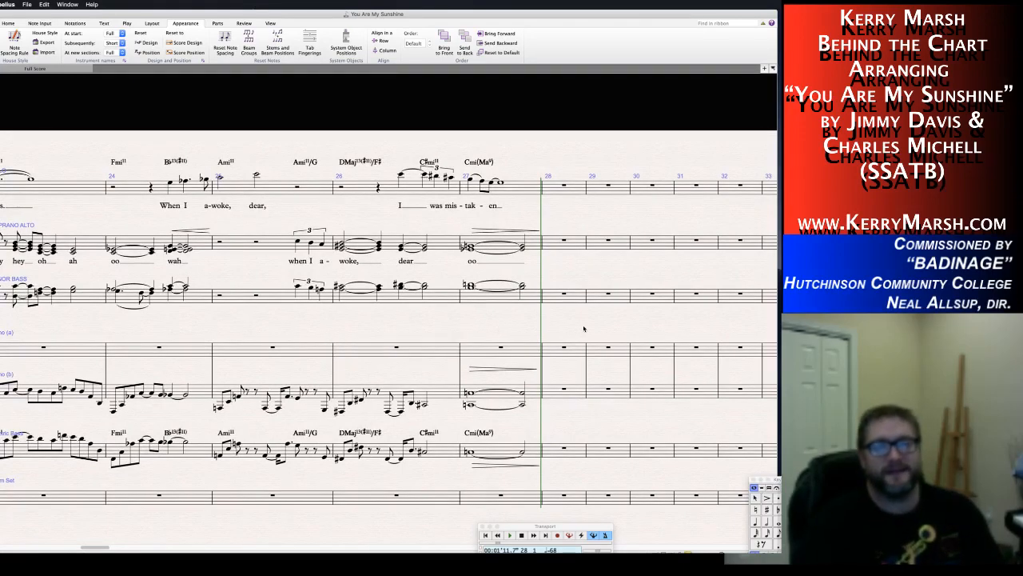
{"action": "left_click_drag", "start_coordinate": [541, 333], "coordinate": [458, 329]}
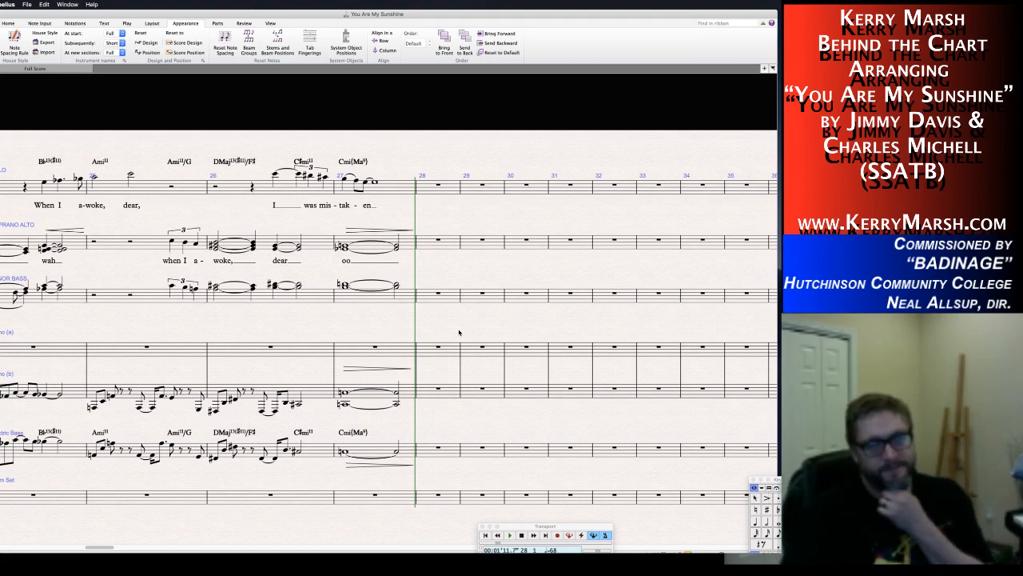
Start a text note above bar 28 of the solo staff reading "quiet solo and rthm finish to verse".
{"action": "scroll", "coordinate": [428, 329], "scroll_direction": "right", "scroll_amount": 3}
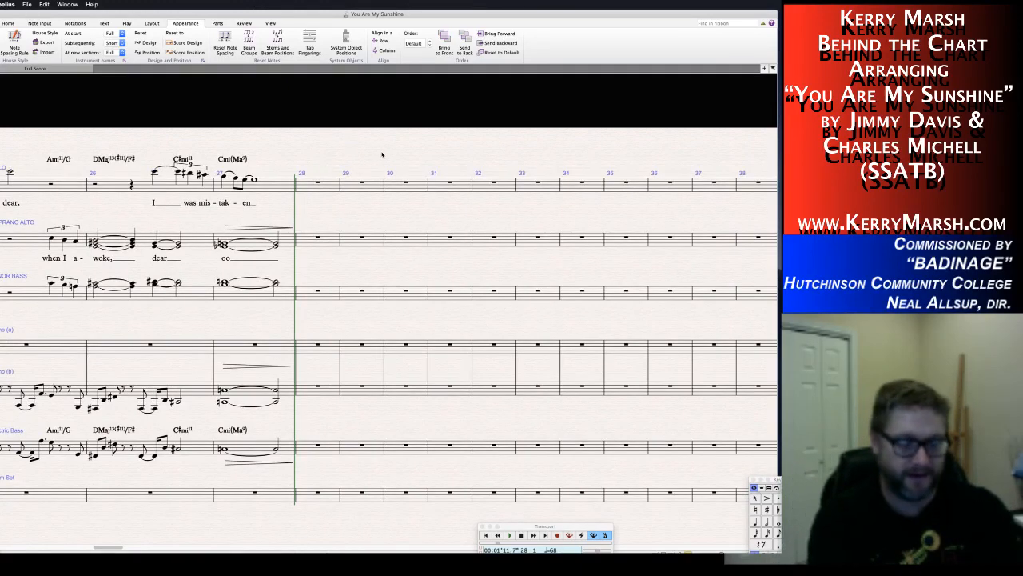
{"action": "type", "text": "qui"}
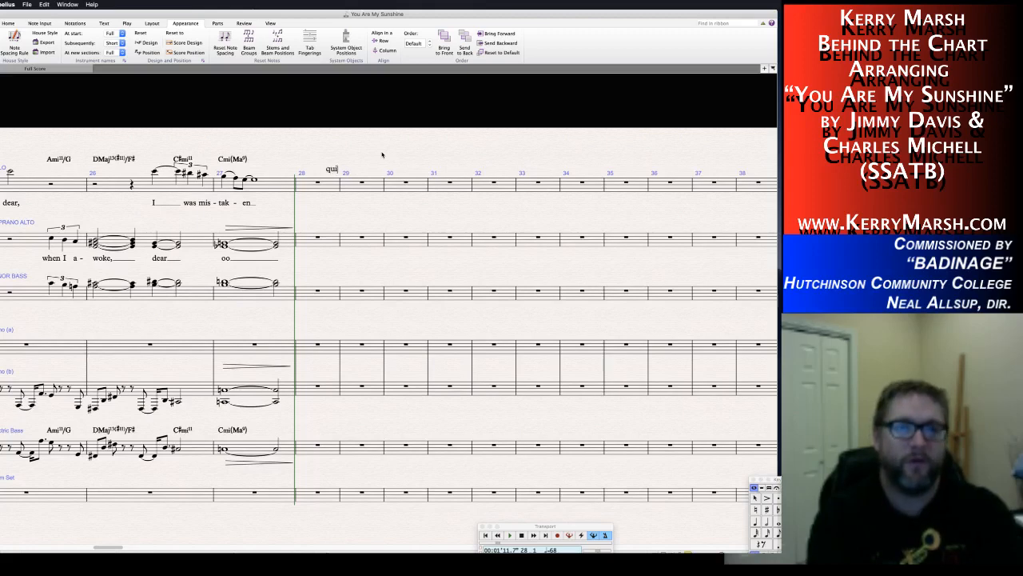
{"action": "type", "text": "et solo an"}
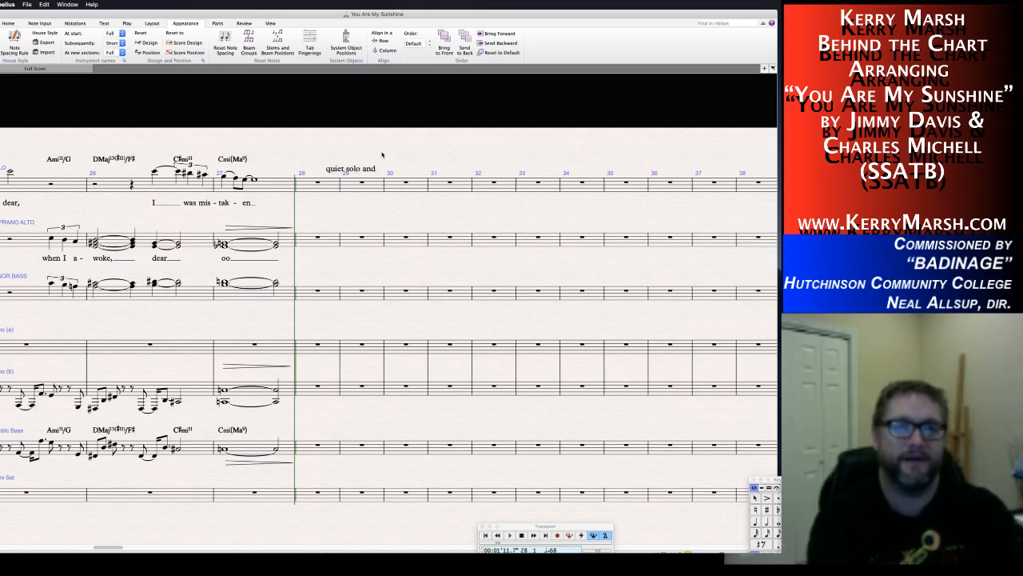
{"action": "type", "text": "d rthm finish to "}
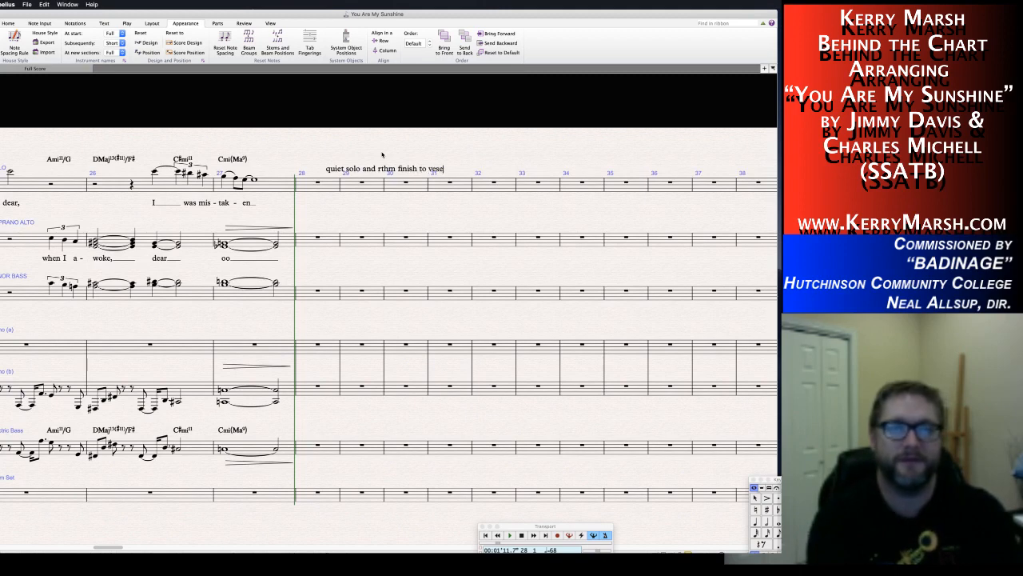
{"action": "type", "text": "verse,"}
{"action": "key", "text": "BackSpace"}
{"action": "key", "text": "BackSpace"}
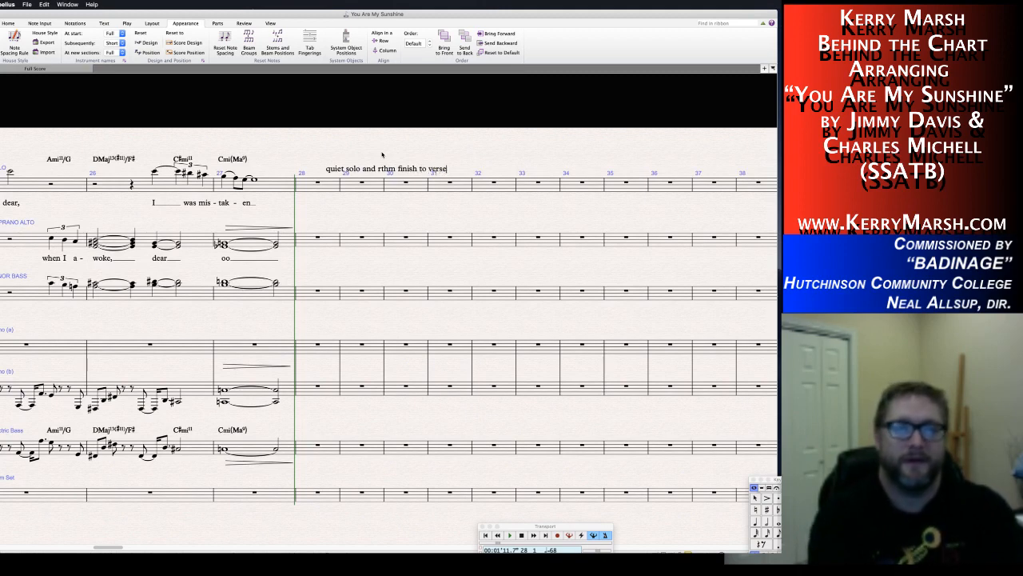
Add a second line to the text note above bar 28 reading "blossom wordless ensemble reharm into".
{"action": "key", "text": "Return"}
{"action": "type", "text": "blossom"}
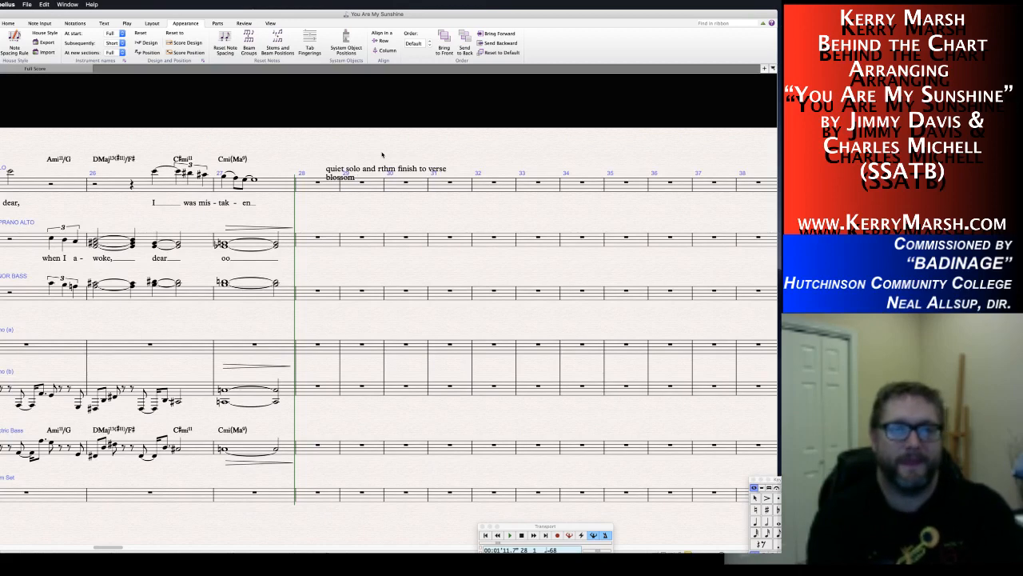
{"action": "type", "text": " world"}
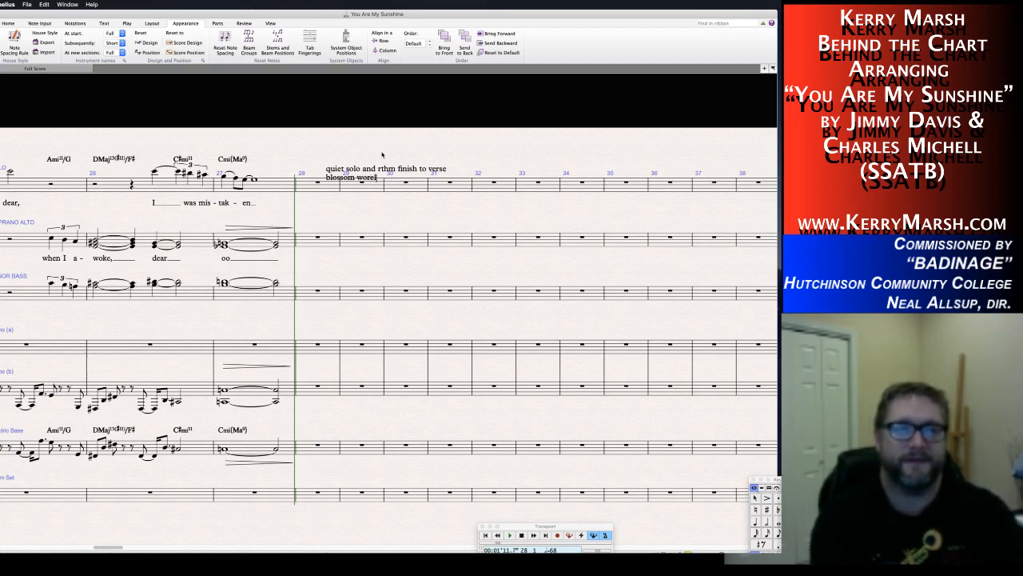
{"action": "type", "text": "ess ense"}
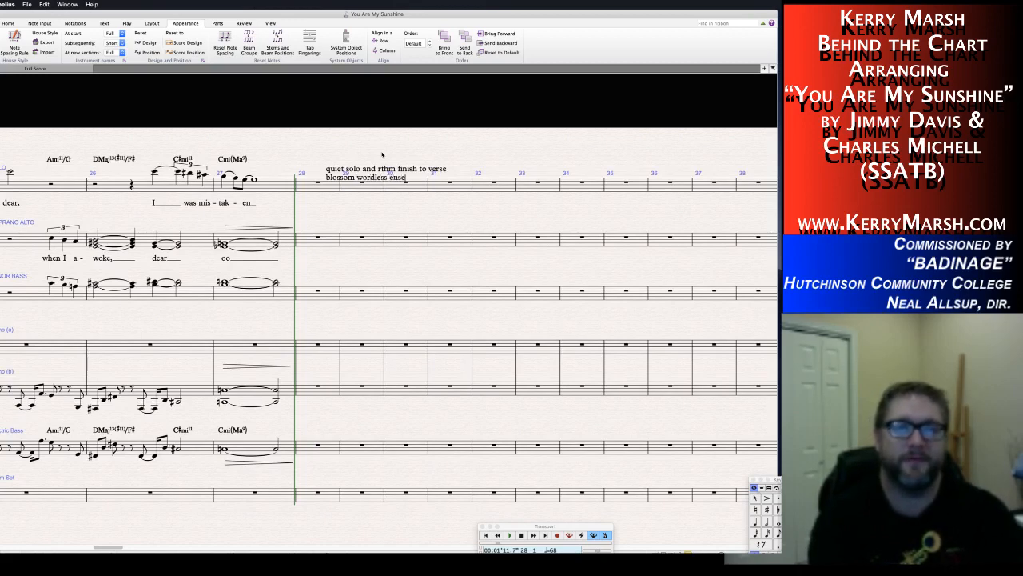
{"action": "type", "text": "mble reharm"}
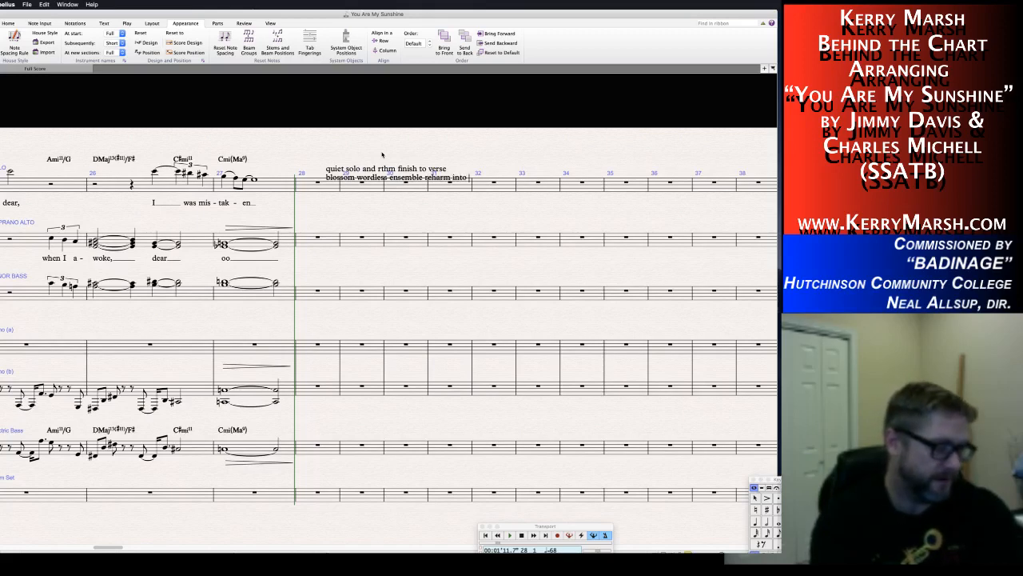
{"action": "type", "text": " into"}
Add a third line reading "new key for chorus, ensemble takes it" and move the whole note up clear of the solo staff.
{"action": "key", "text": "Return"}
{"action": "type", "text": "new key for"}
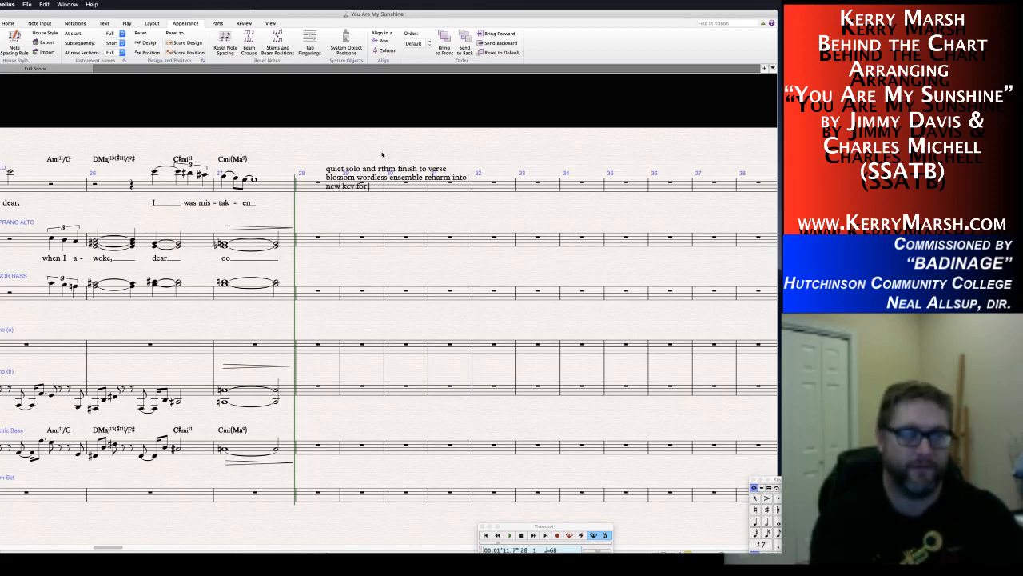
{"action": "type", "text": " ch"}
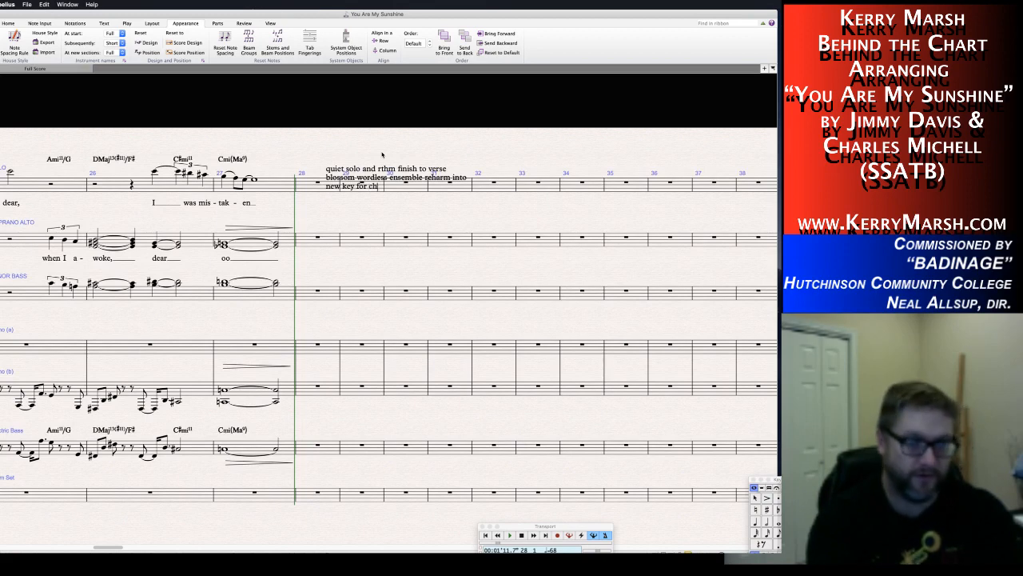
{"action": "type", "text": "orus."}
{"action": "type", "text": " ensemble"}
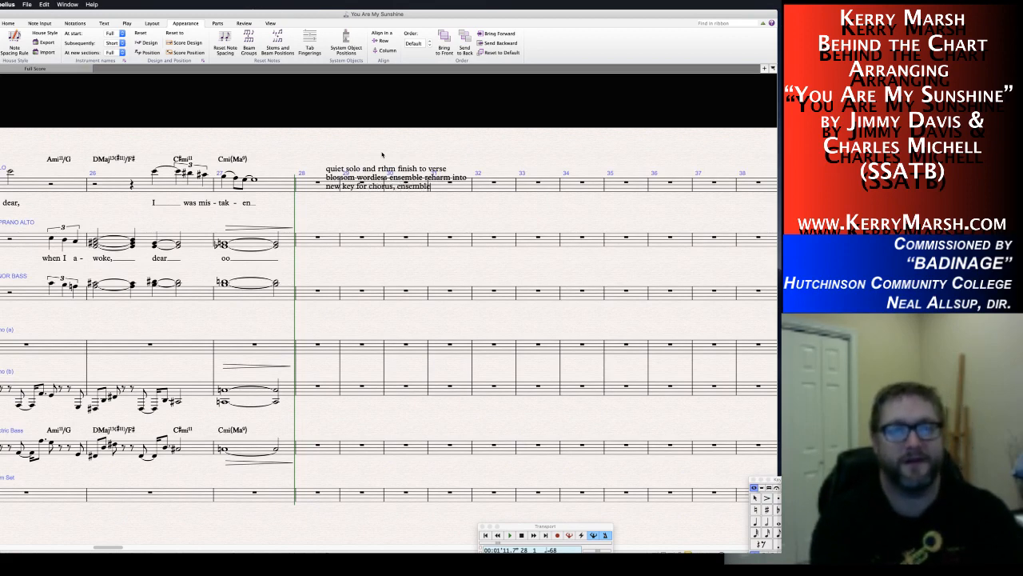
{"action": "type", "text": " take"}
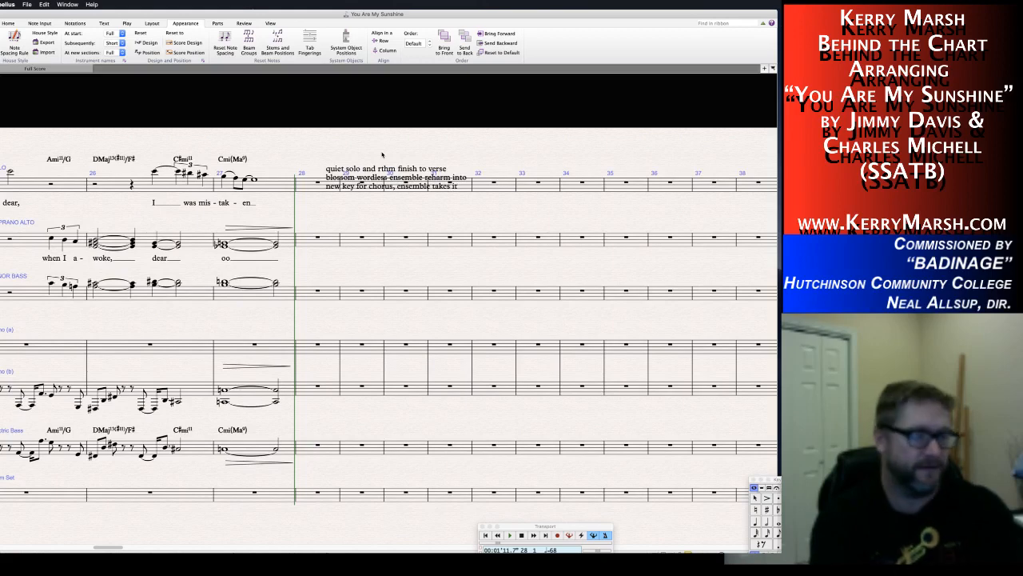
{"action": "type", "text": "t"}
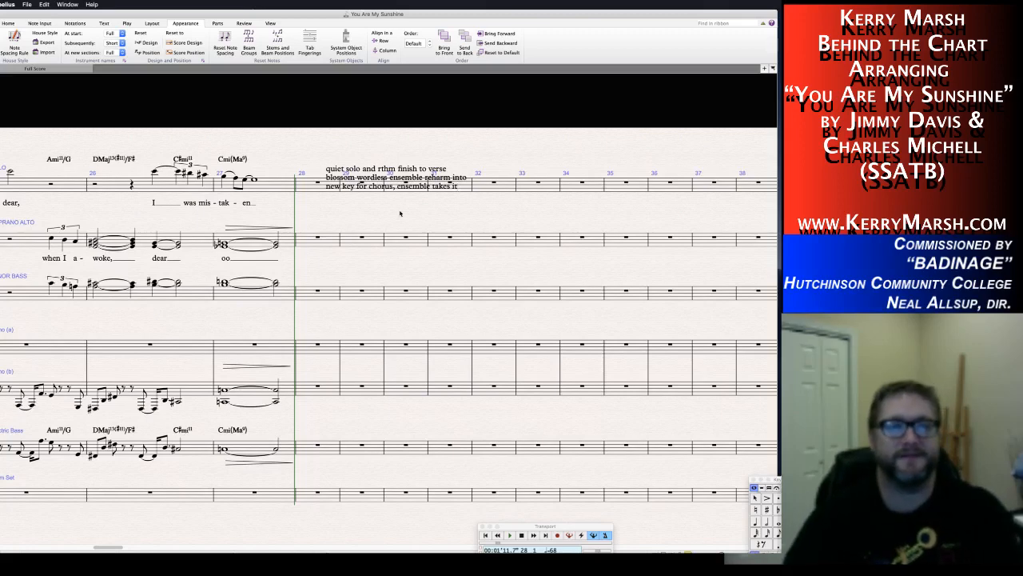
{"action": "left_click_drag", "start_coordinate": [393, 167], "coordinate": [377, 146]}
{"action": "left_click", "coordinate": [420, 196]}
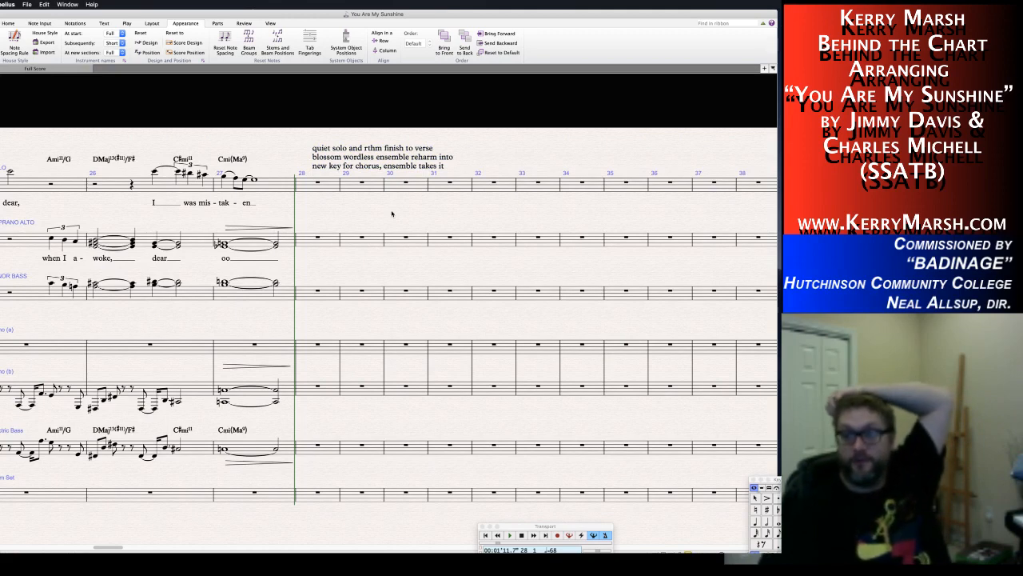
Switch to the Gameshow streaming application and move its window partly over the score.
{"action": "key", "text": "super+Tab"}
{"action": "key", "text": "super+Tab"}
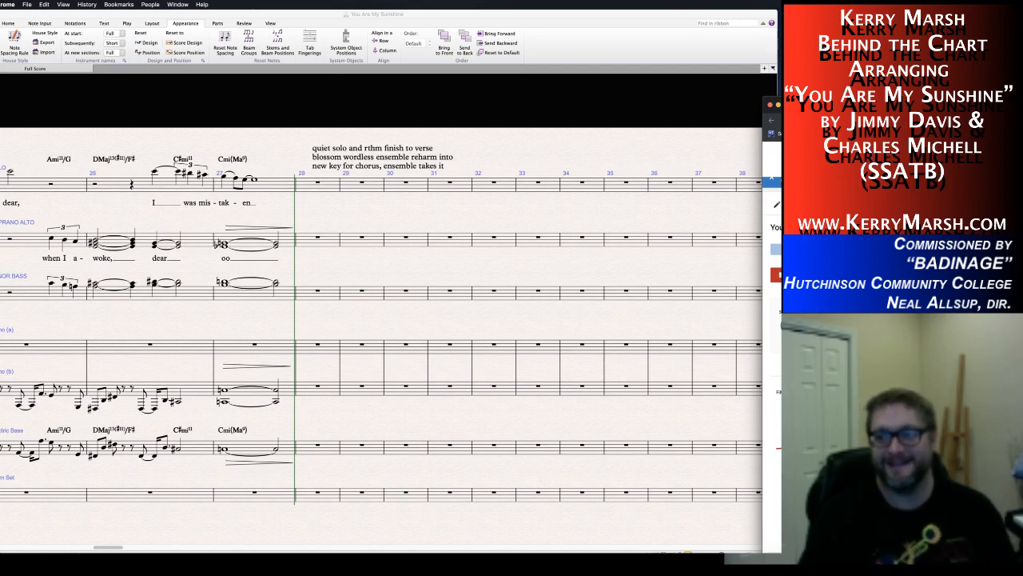
{"action": "key", "text": "super+Tab"}
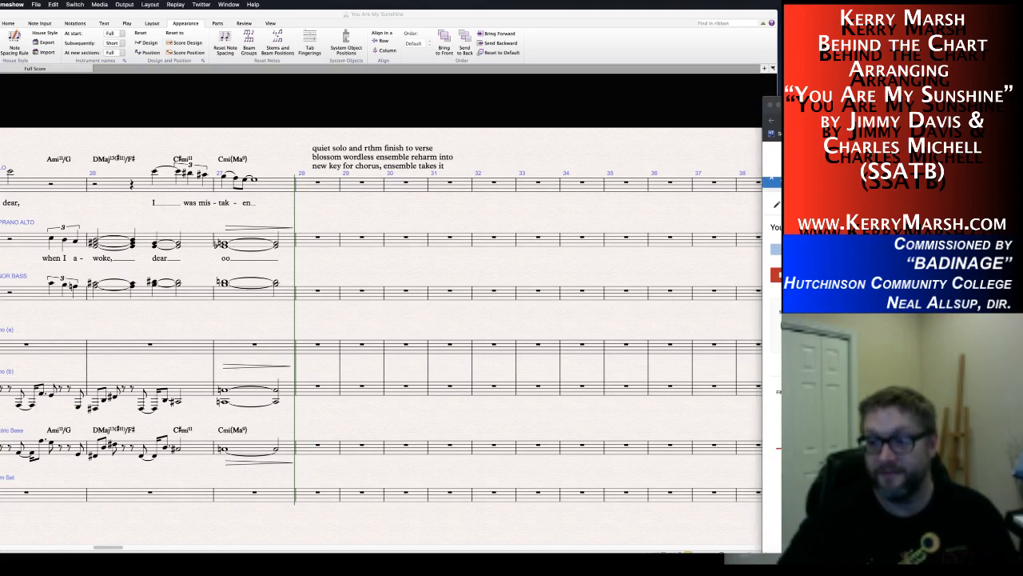
{"action": "left_click_drag", "start_coordinate": [943, 304], "coordinate": [879, 245]}
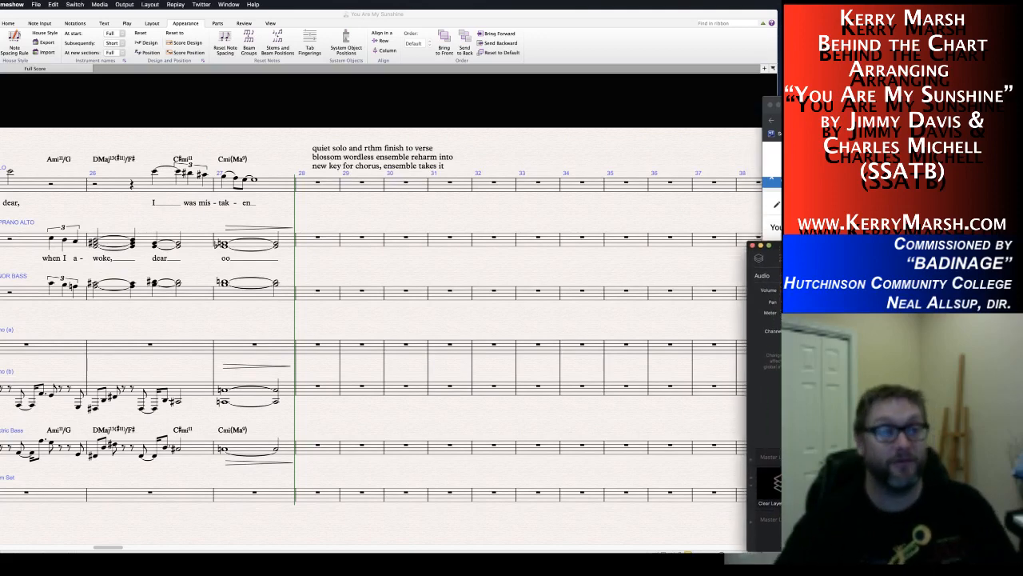